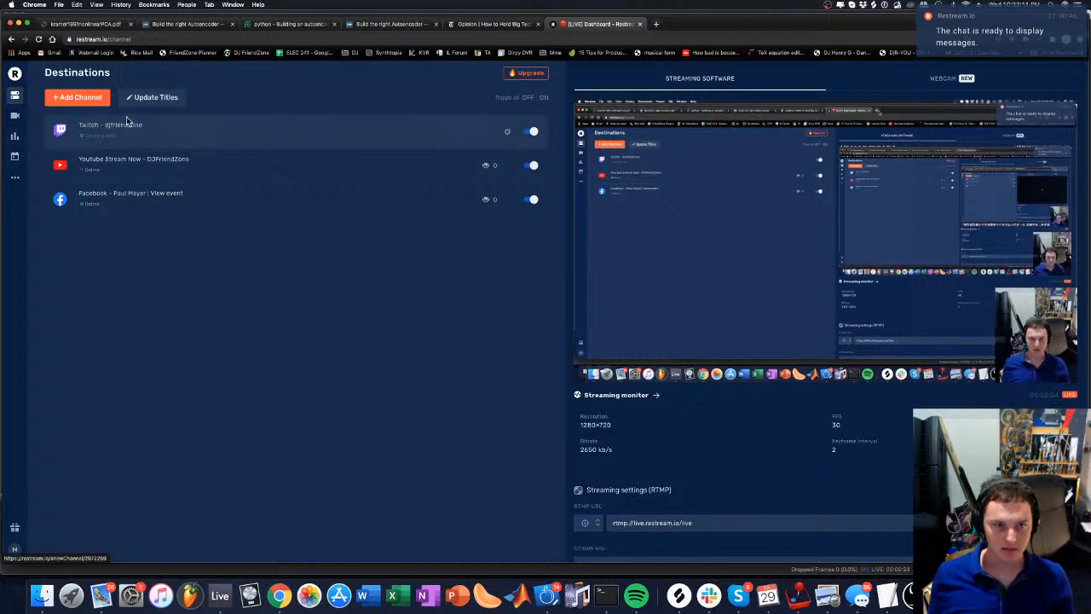
Open twitch.tv in a new browser tab
click(658, 25)
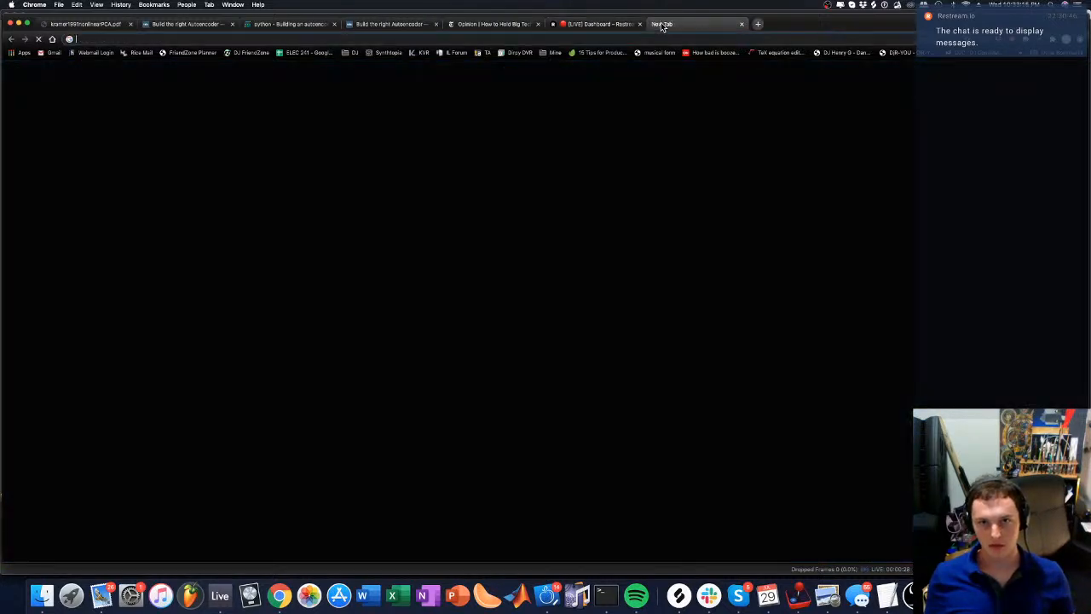
text(twitch.tv)
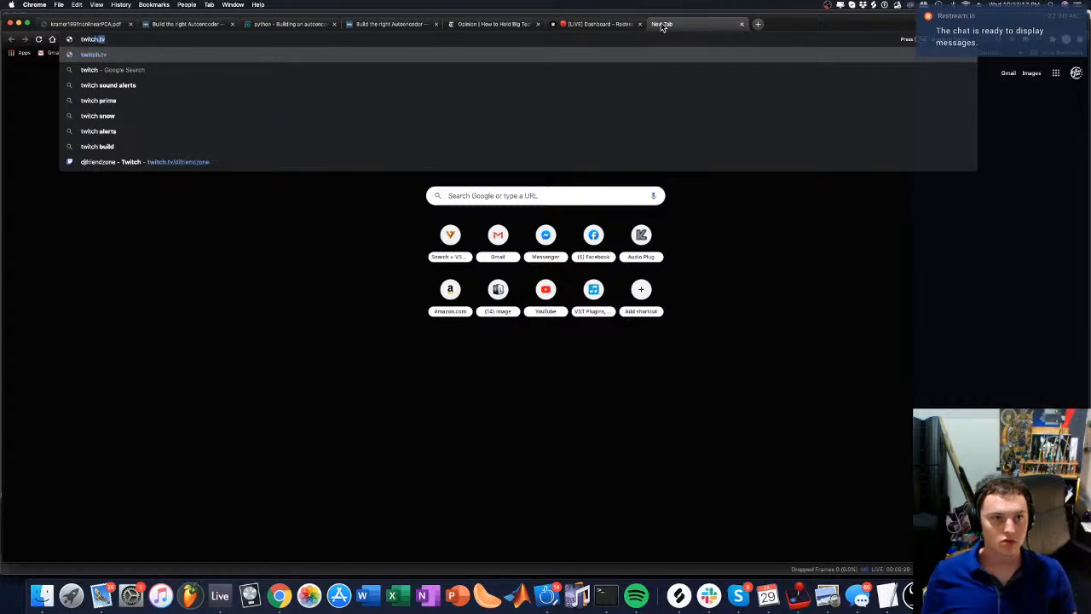
key(Return)
key(ctrl+shift+Tab)
click(670, 25)
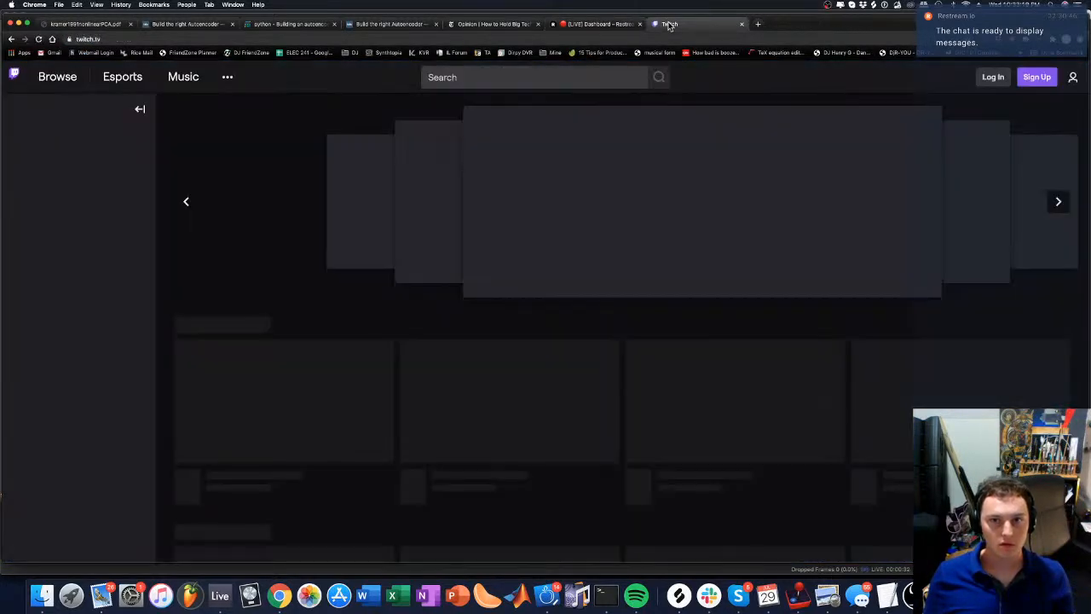
Submit the saved Twitch login details and switch to Mail to look for the emailed verification code
click(991, 77)
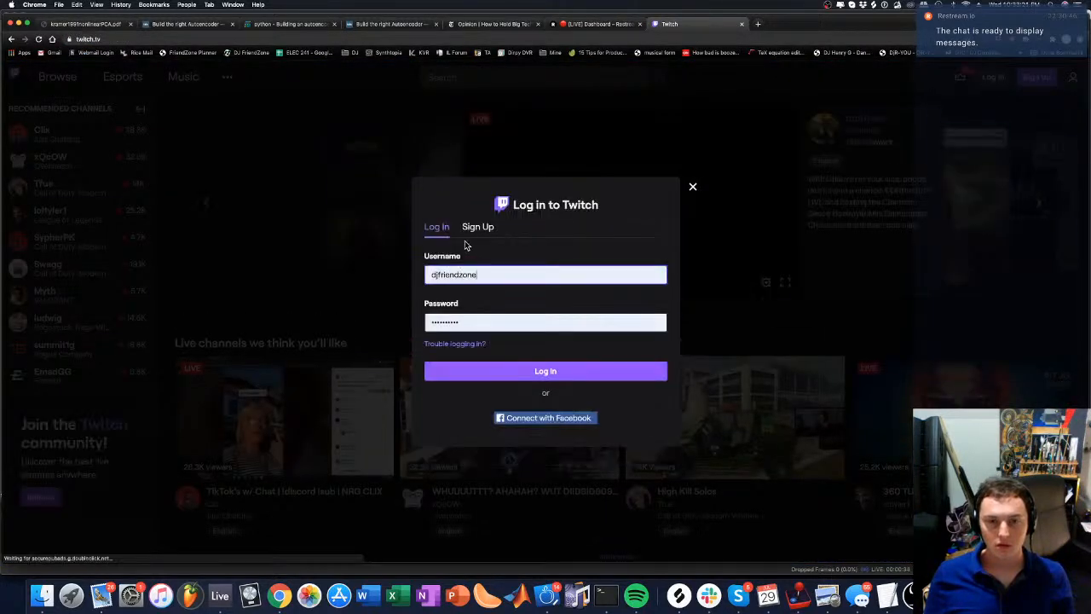
click(546, 371)
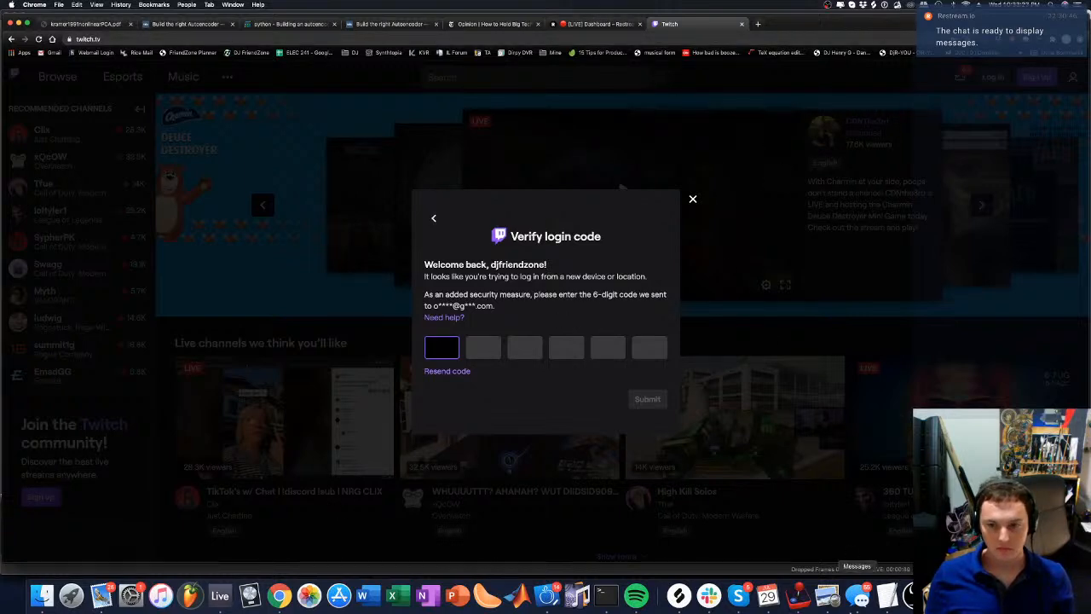
click(101, 595)
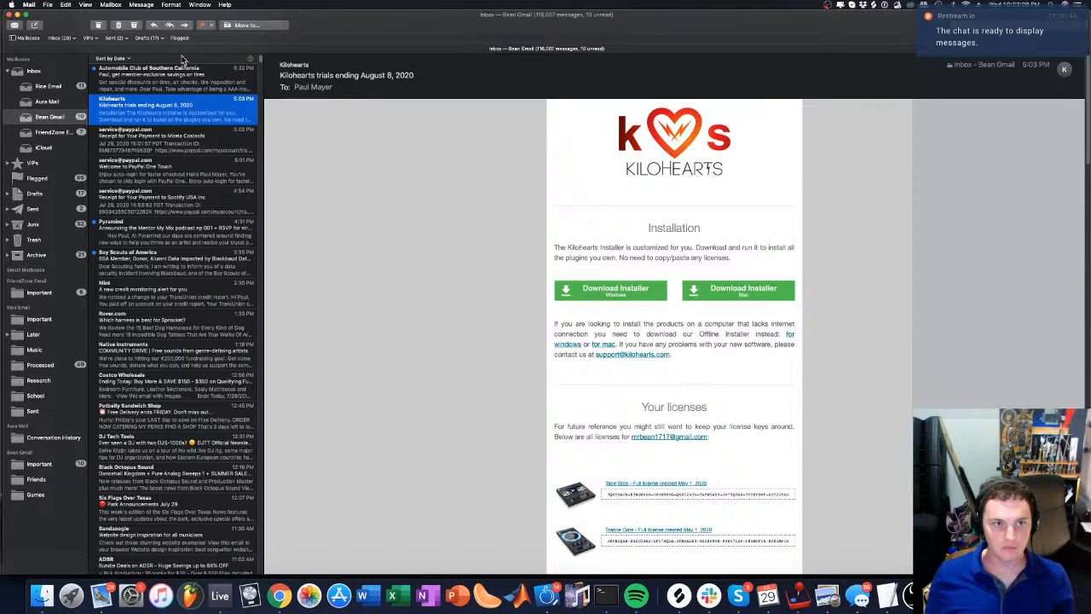
click(19, 78)
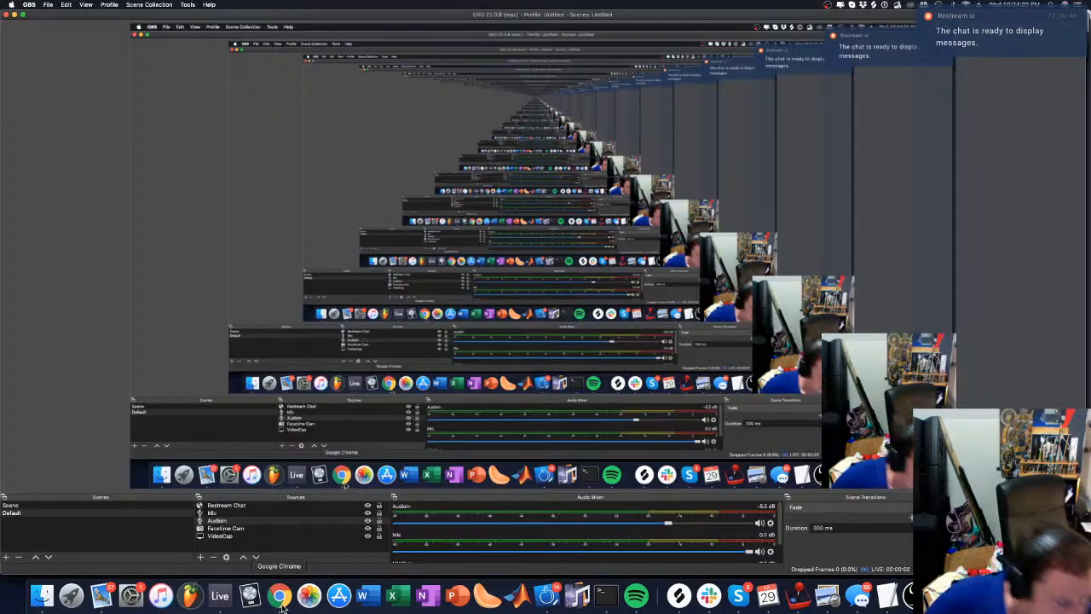
Check the input device assigned to the Mic source in its properties
scroll(435, 533, down, 3)
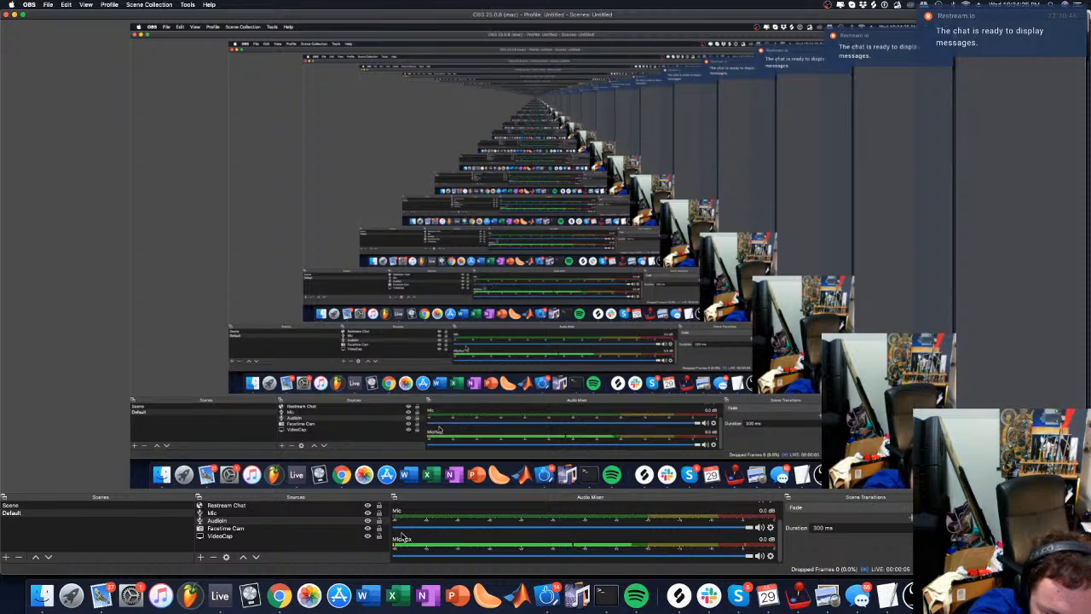
double_click(271, 513)
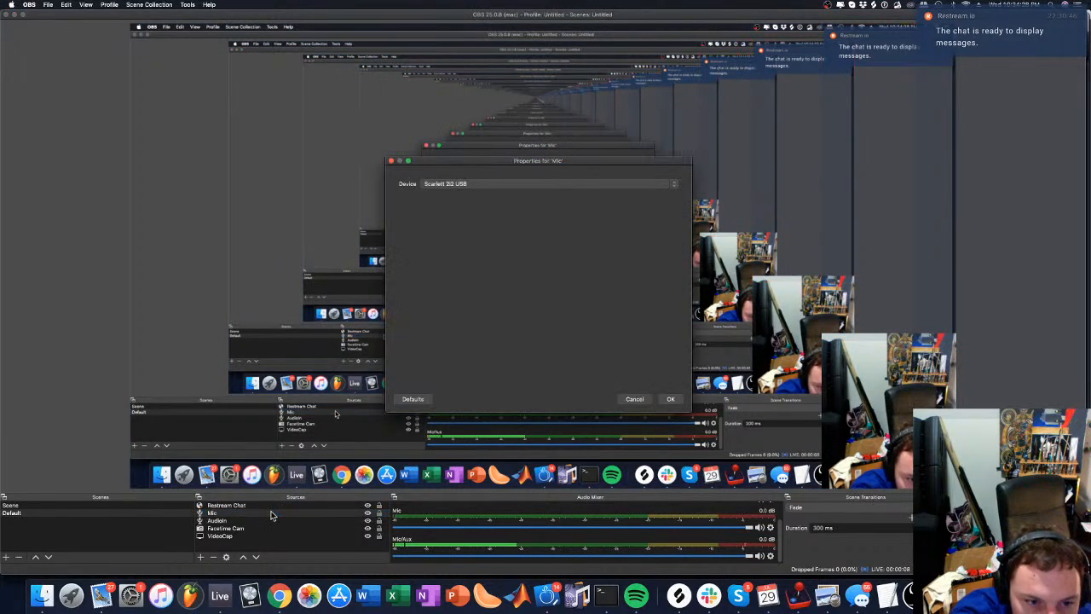
click(670, 399)
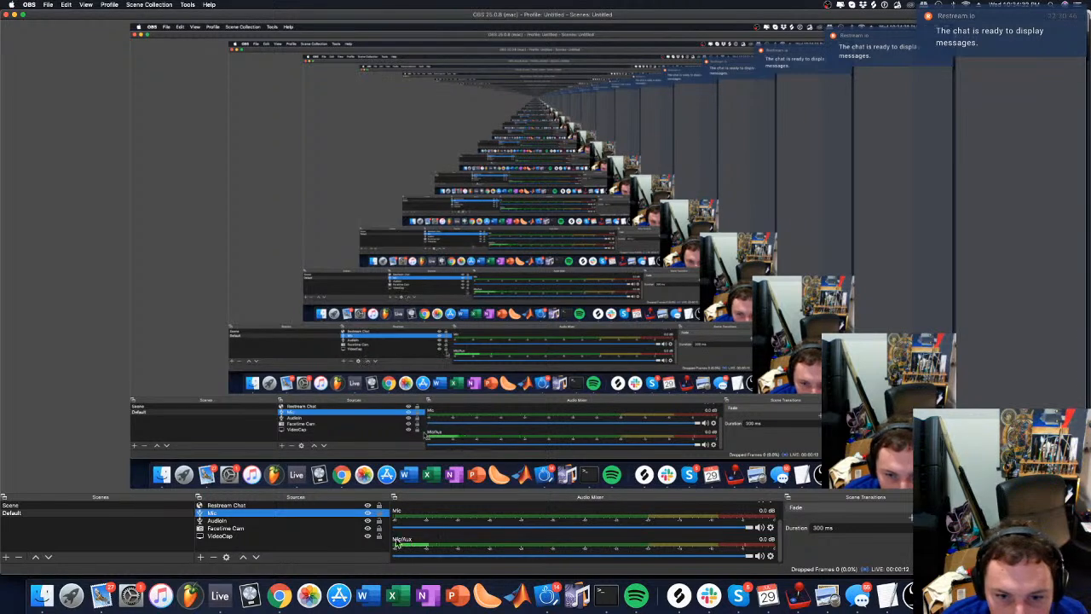
Review the Mic source's mono and audio monitoring options in the Advanced Audio Properties
click(770, 527)
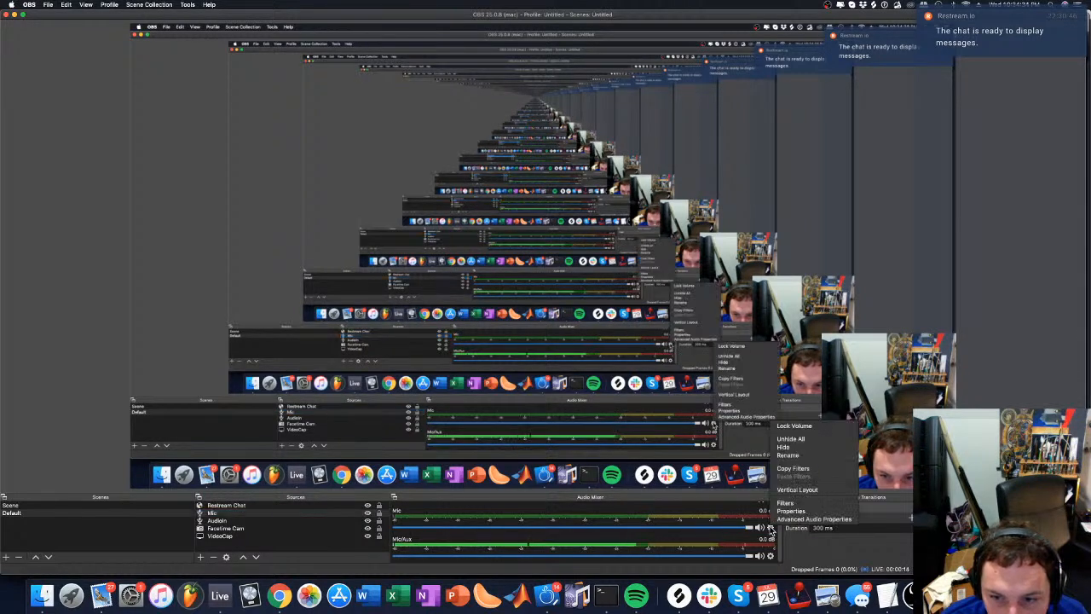
click(768, 528)
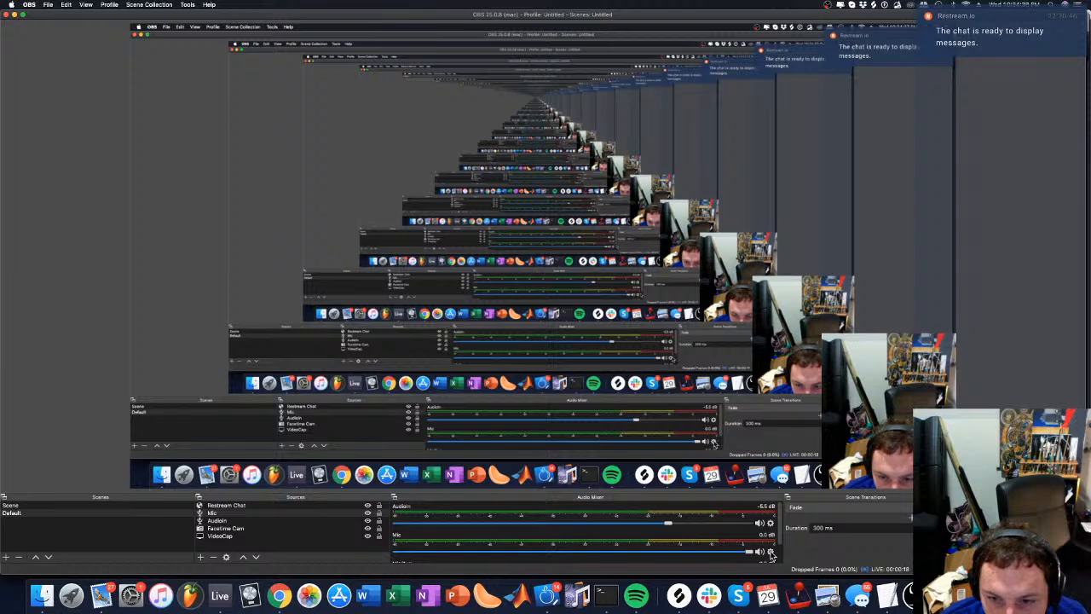
click(771, 553)
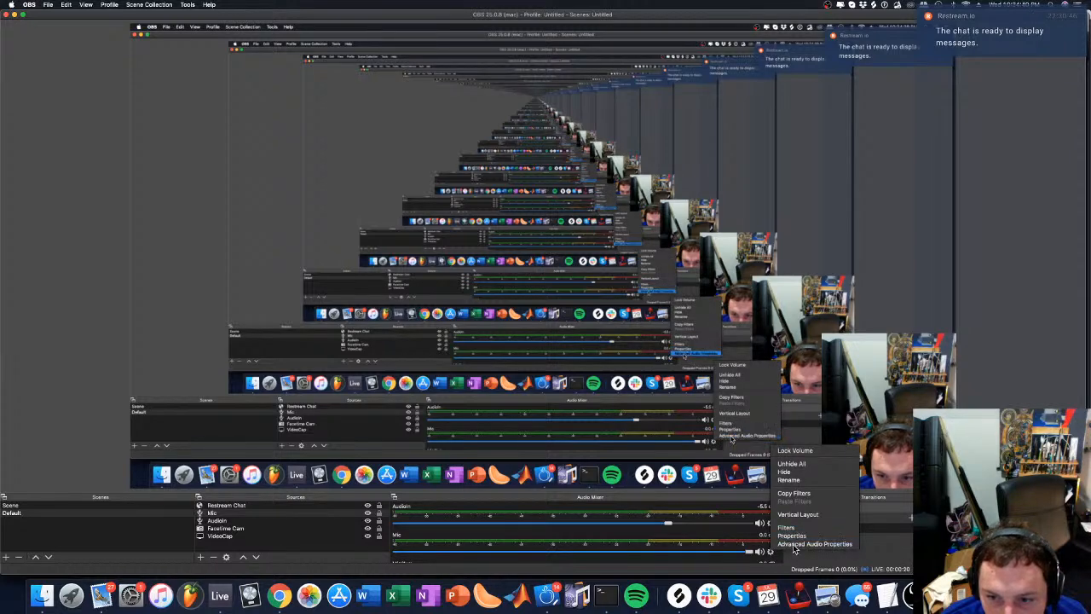
click(810, 544)
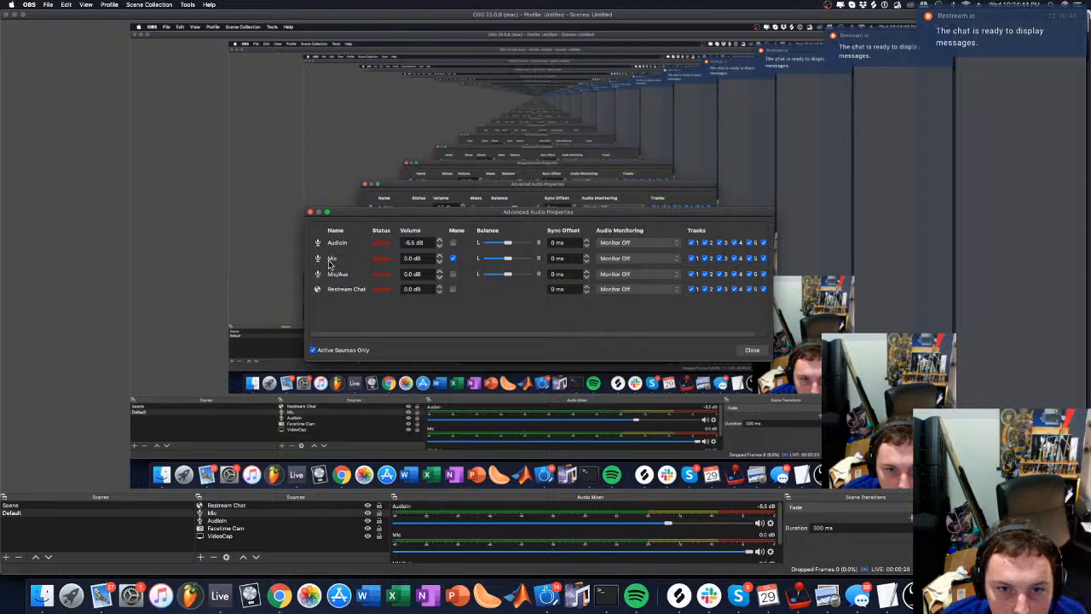
click(636, 258)
click(323, 260)
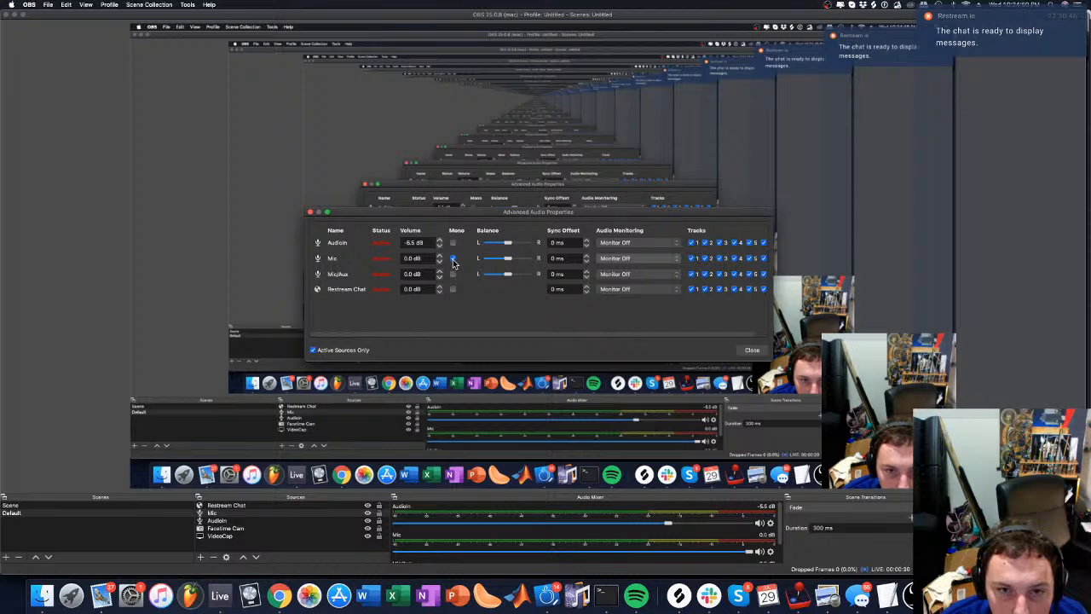
click(747, 346)
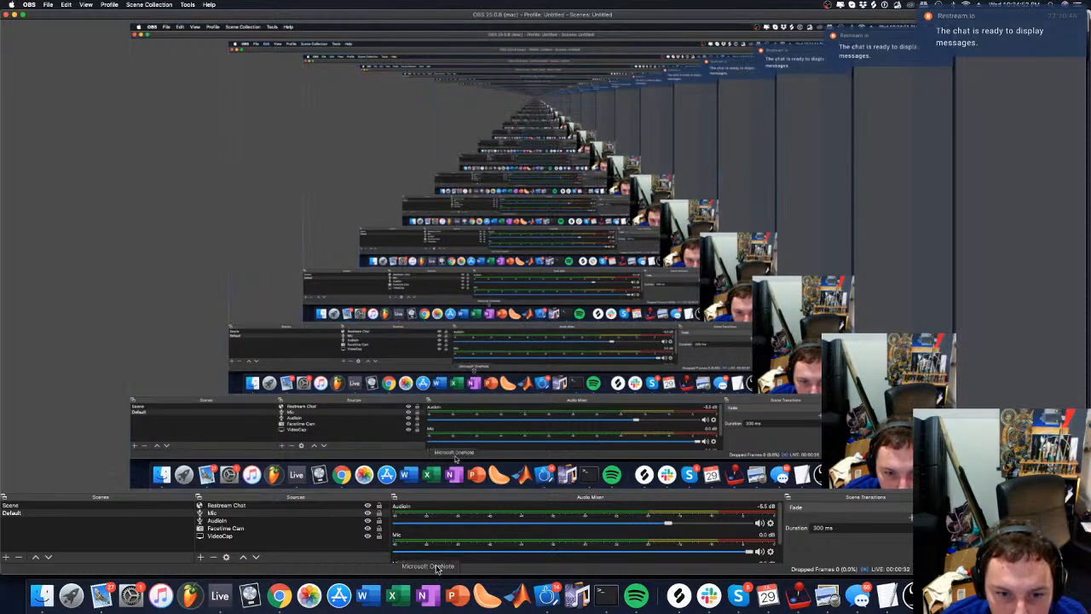
Set the Mic source's device to Loopback Audio in its properties
scroll(454, 537, down, 2)
right_click(408, 512)
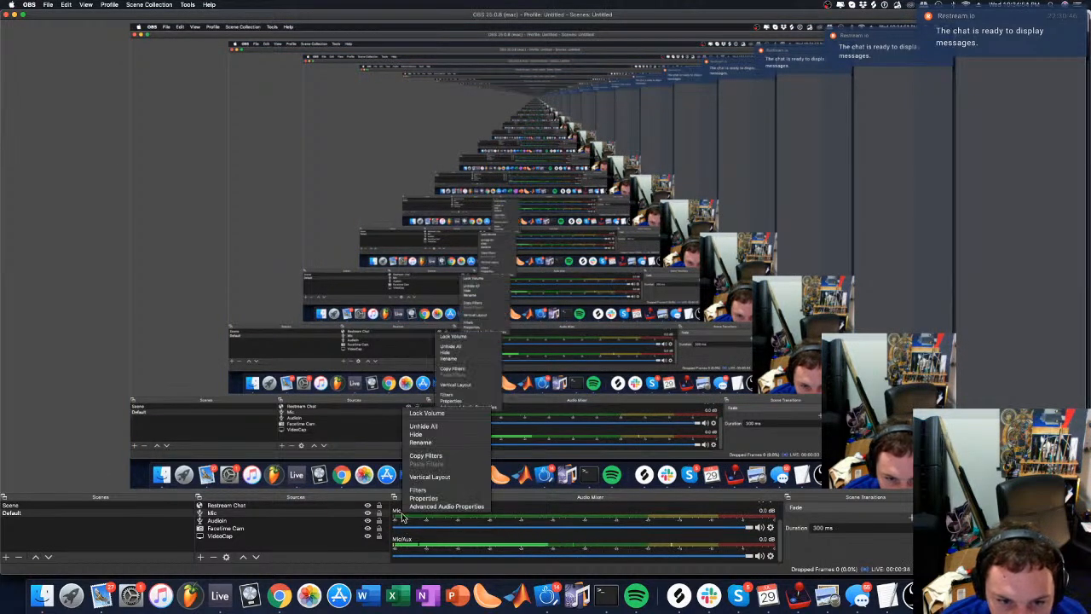
click(423, 498)
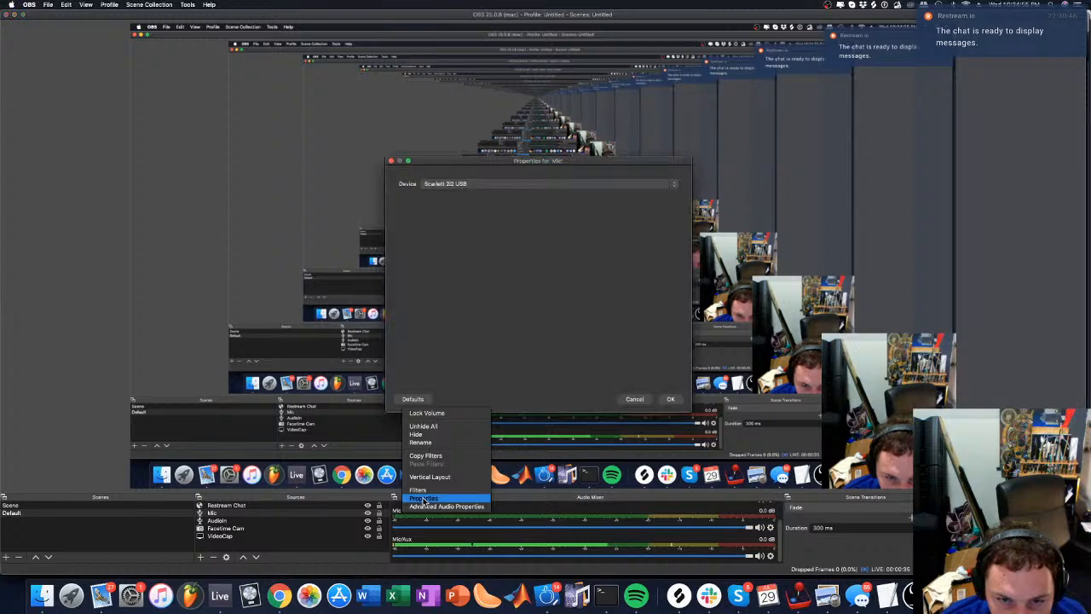
click(517, 189)
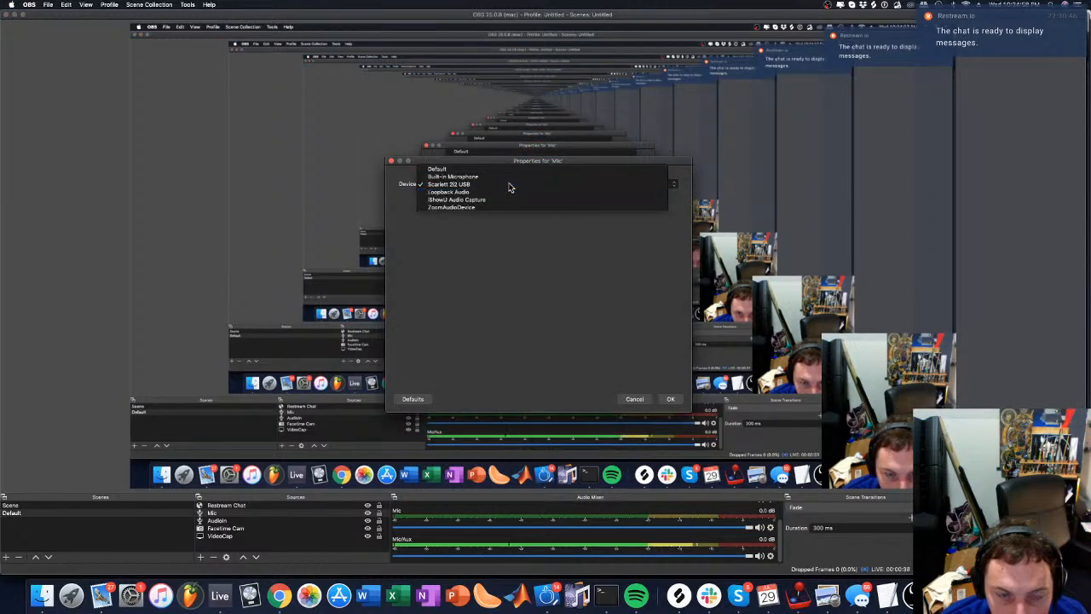
click(510, 185)
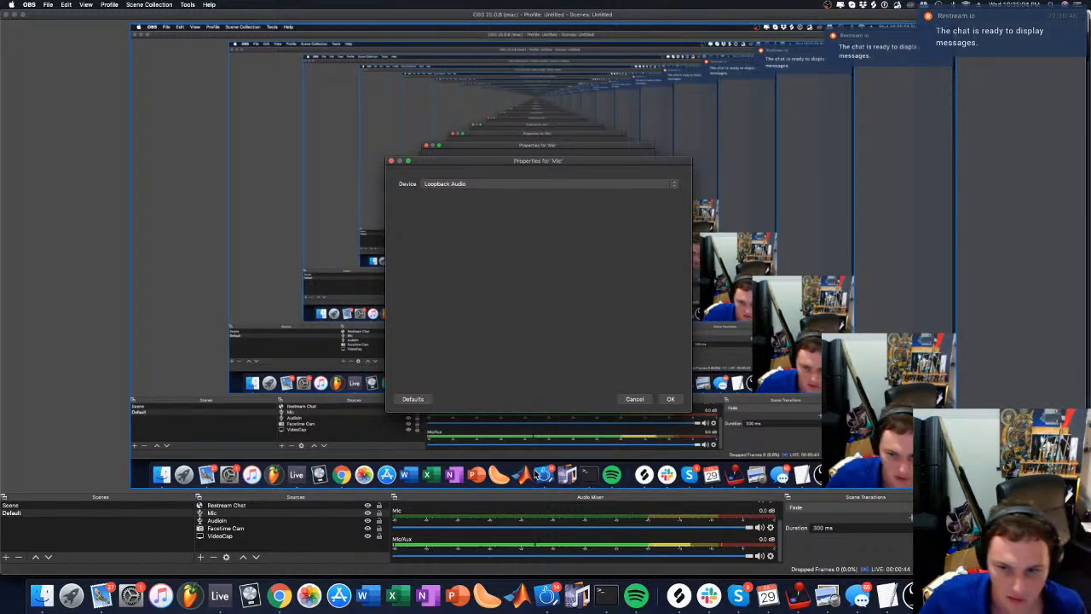
Switch to Chrome and check the live preview on the Twitch channel page
click(279, 595)
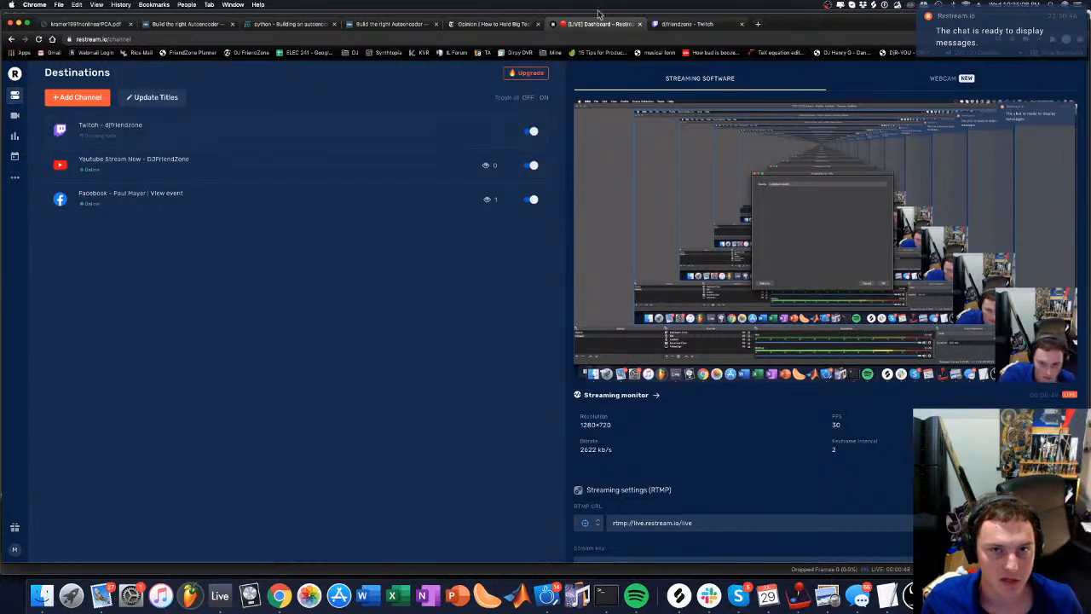
click(687, 23)
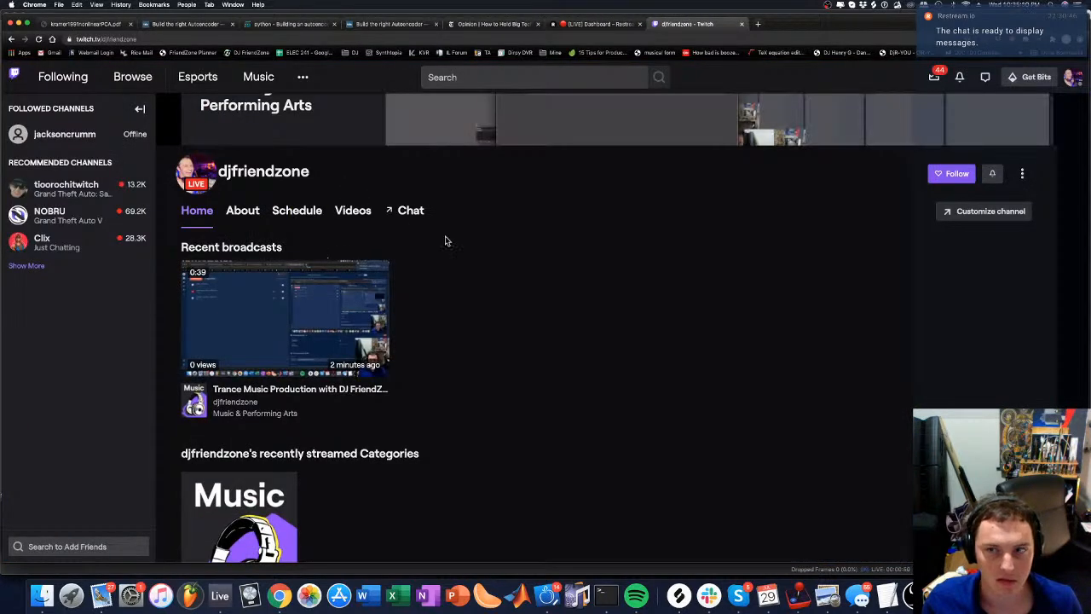
scroll(203, 260, up, 2)
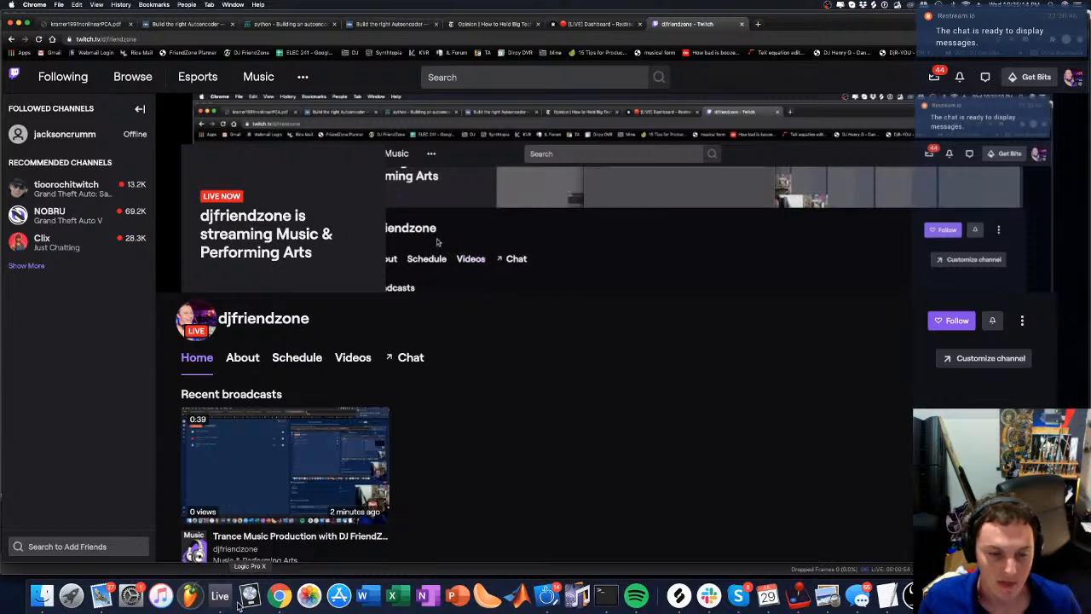
Switch to Ableton Live and move the SynthMaster One plug-in window clear of the four track headers
key(super+Tab)
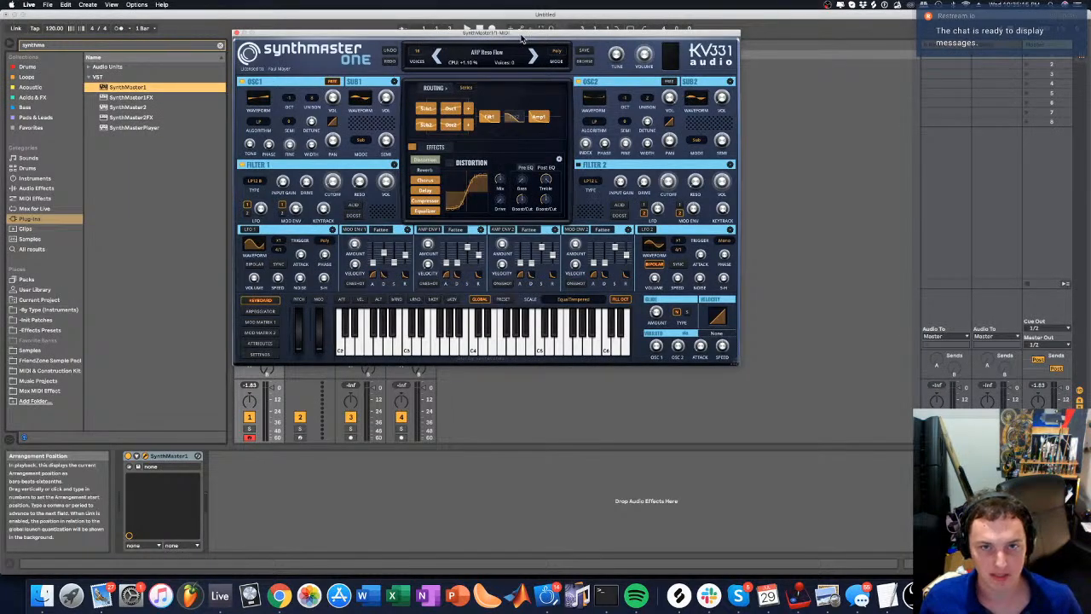
drag(506, 35, 745, 105)
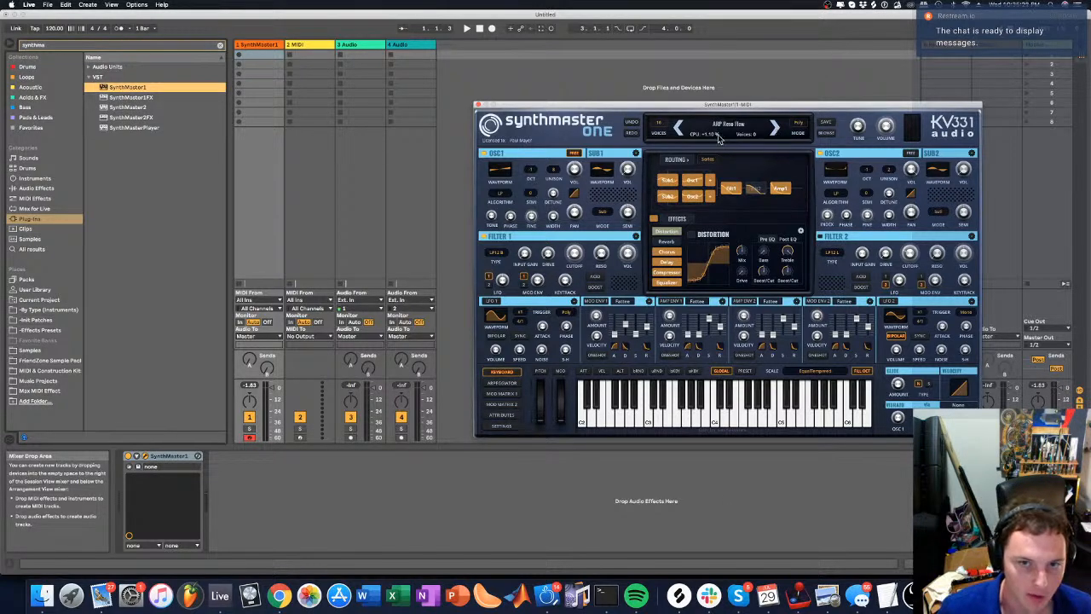
drag(564, 107, 454, 100)
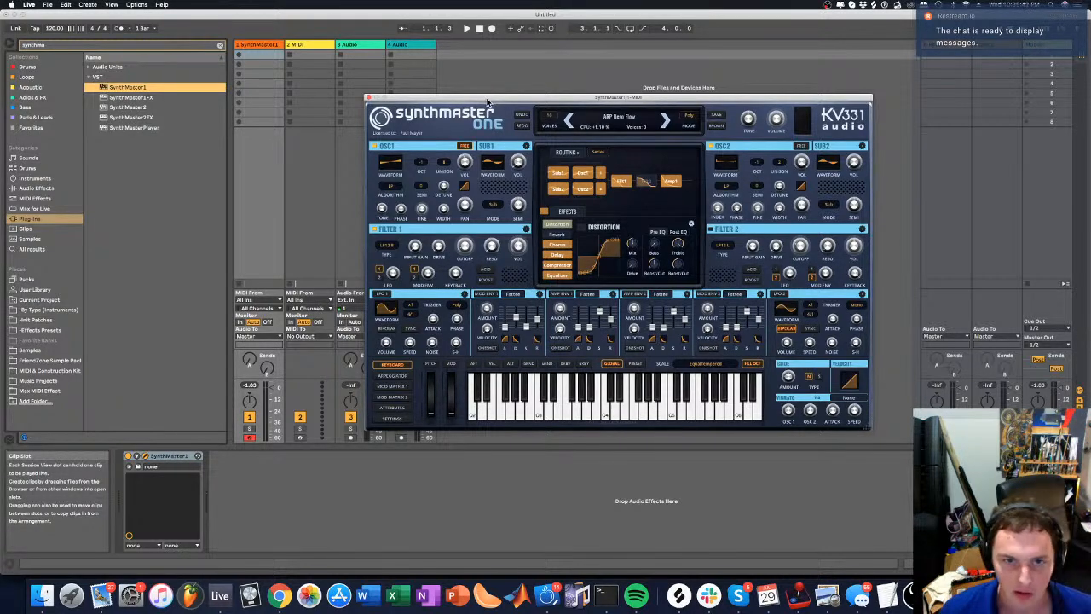
drag(488, 97, 571, 58)
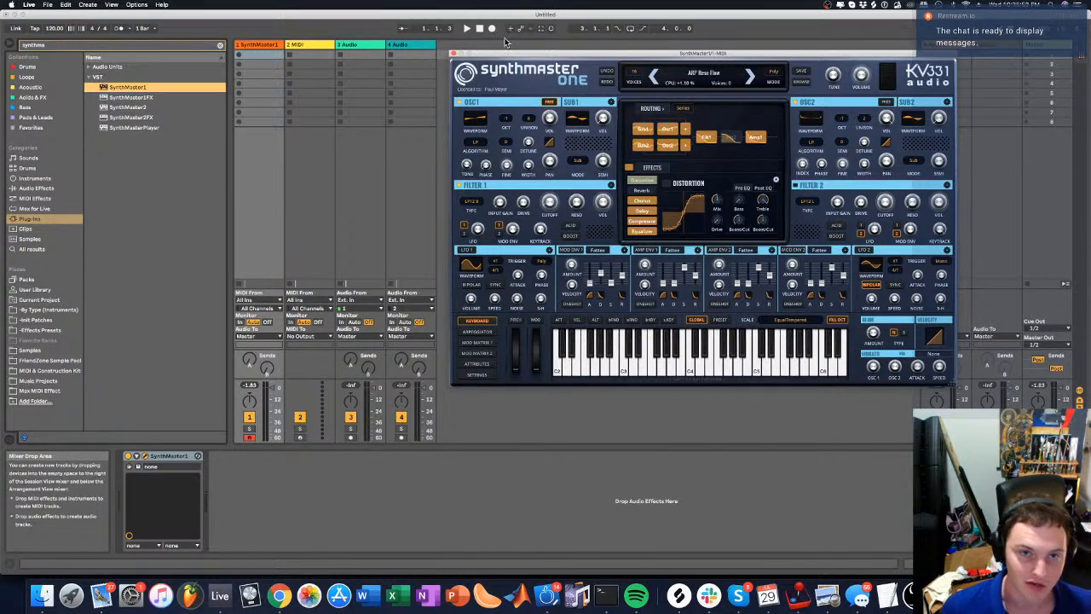
Delete the empty MIDI track and both audio tracks, and move the plug-in window closer to the remaining SynthMaster1 track
click(315, 44)
key(BackSpace)
key(BackSpace)
key(BackSpace)
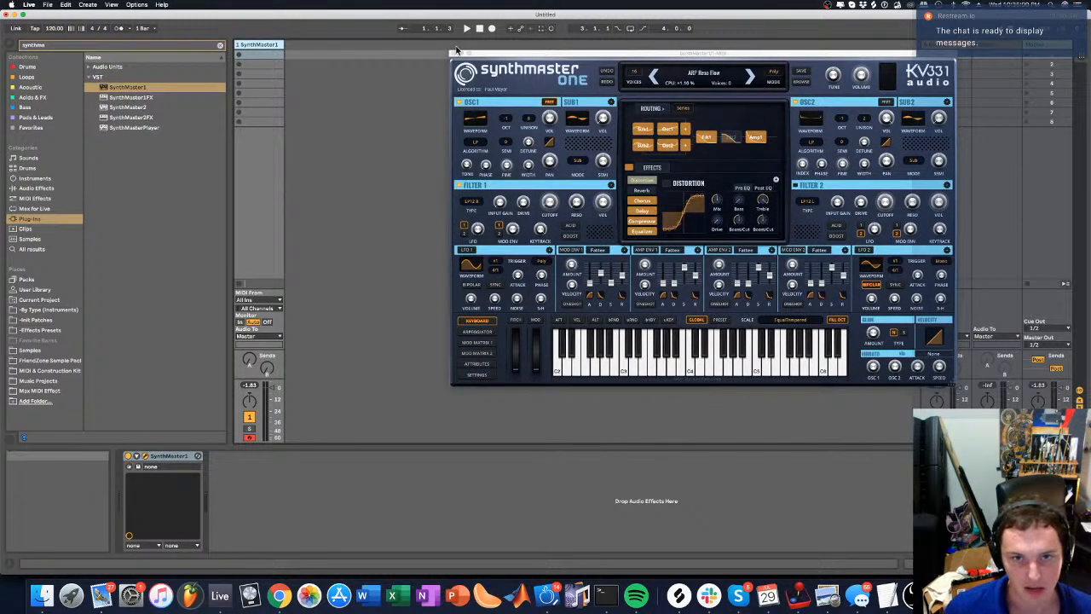
drag(518, 54, 468, 72)
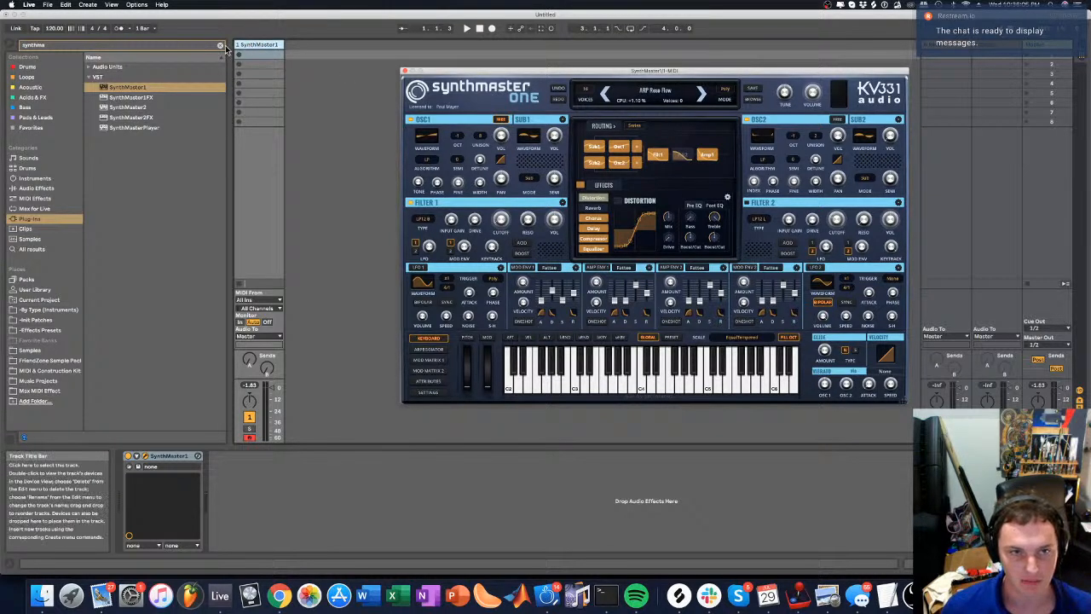
Clear the browser search and expand MIDI Files > Trance Arps in the FriendZone Sample Pack folder
click(220, 44)
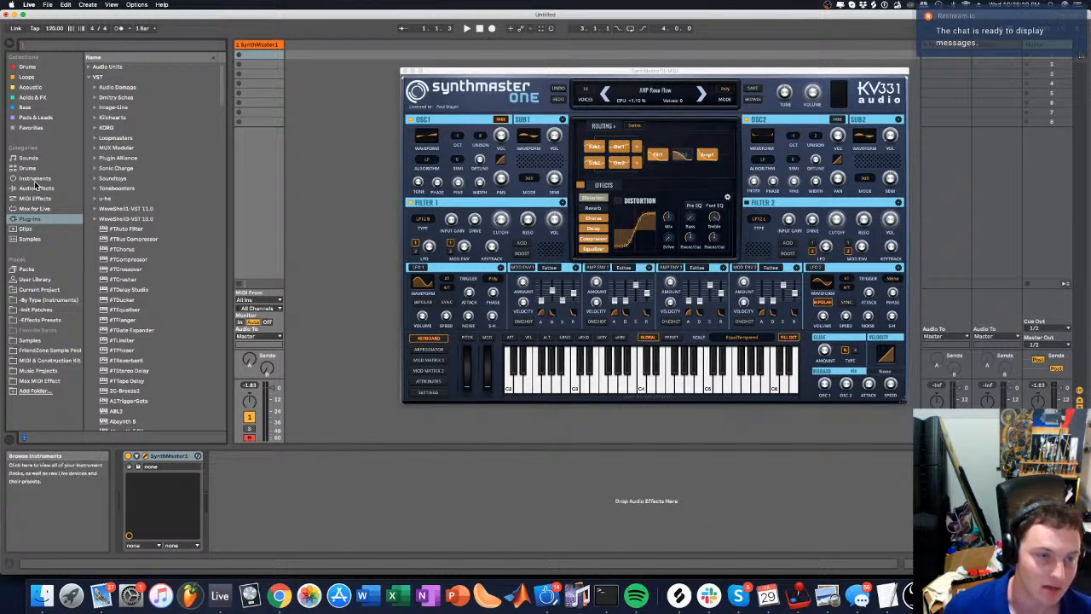
click(58, 349)
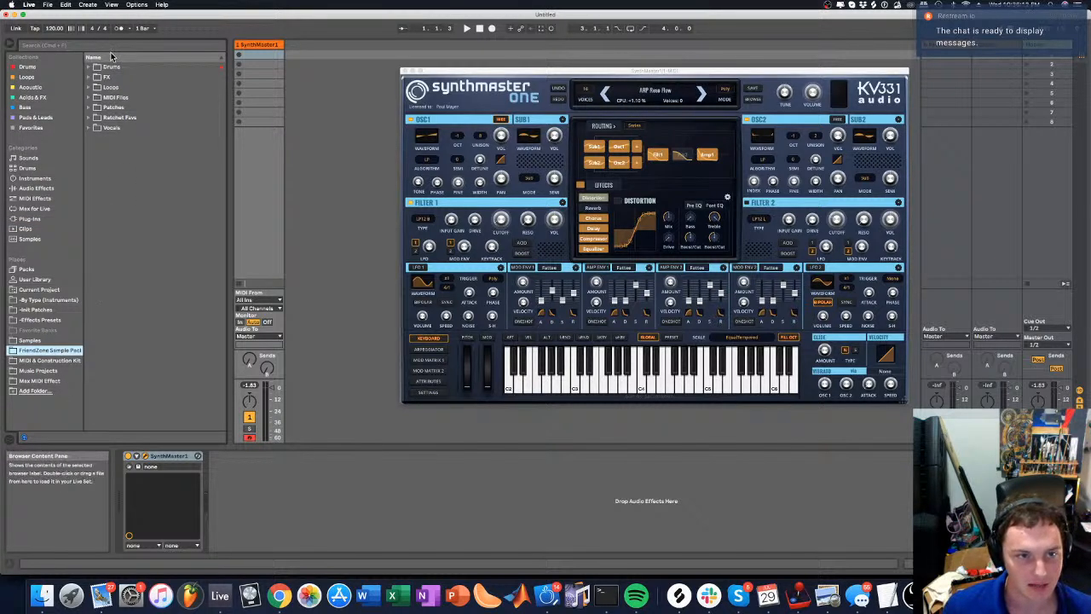
double_click(109, 99)
double_click(120, 118)
click(125, 128)
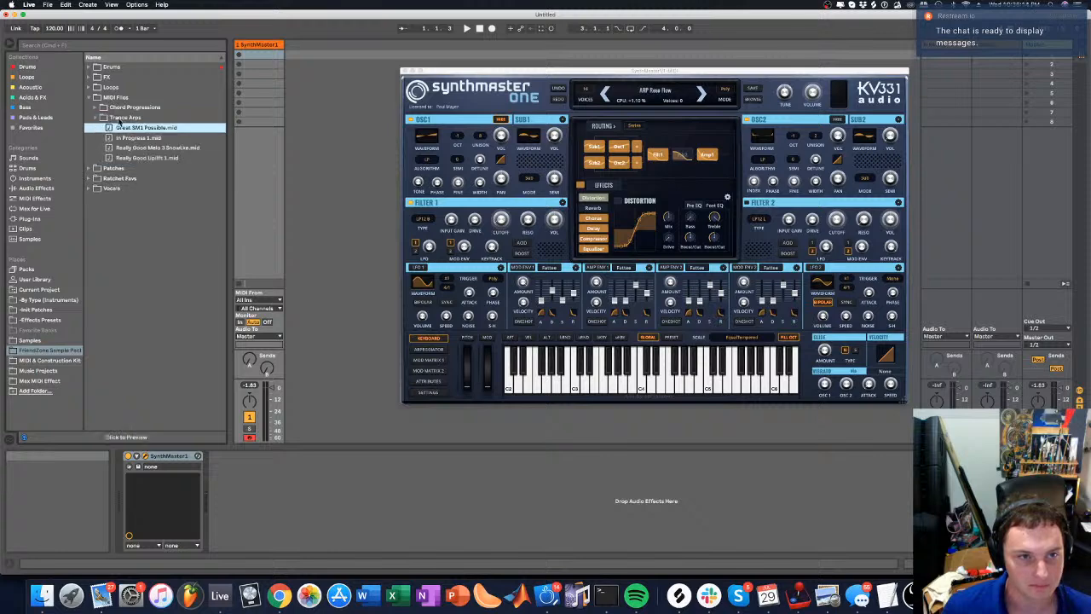
Load the "Really Good Melo" MIDI file into the SynthMaster1 track's first clip slot and fold its note editor to the used notes
click(136, 150)
drag(136, 150, 257, 56)
double_click(267, 56)
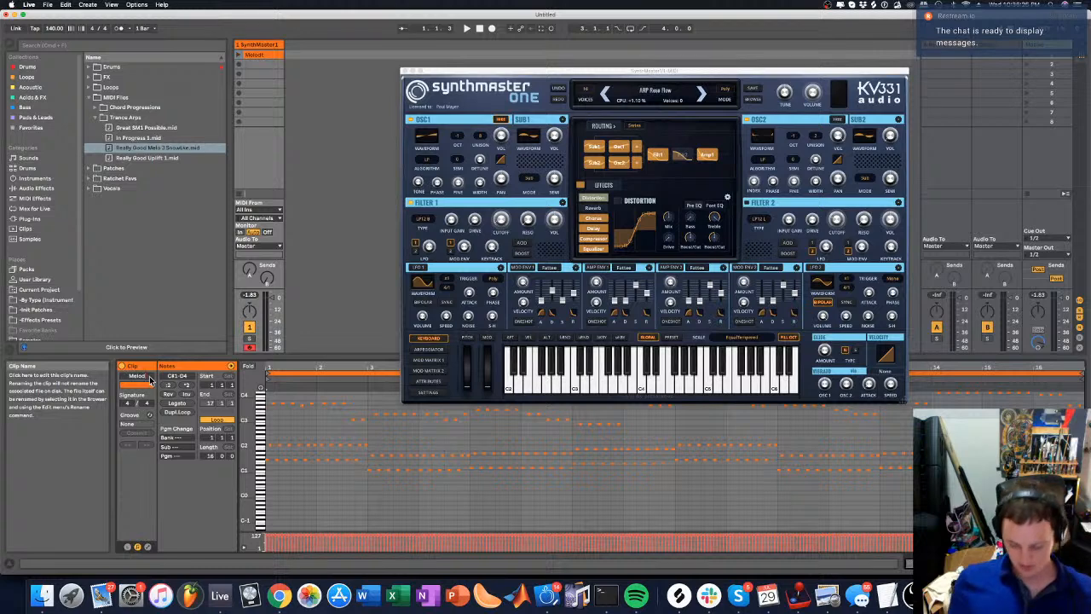
drag(550, 72, 411, 38)
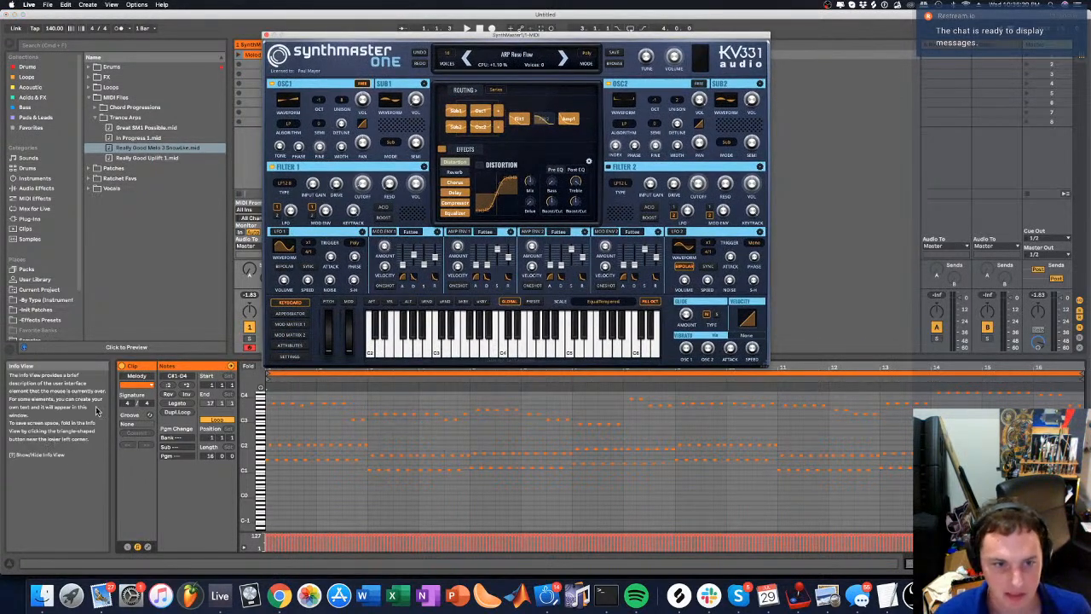
click(248, 365)
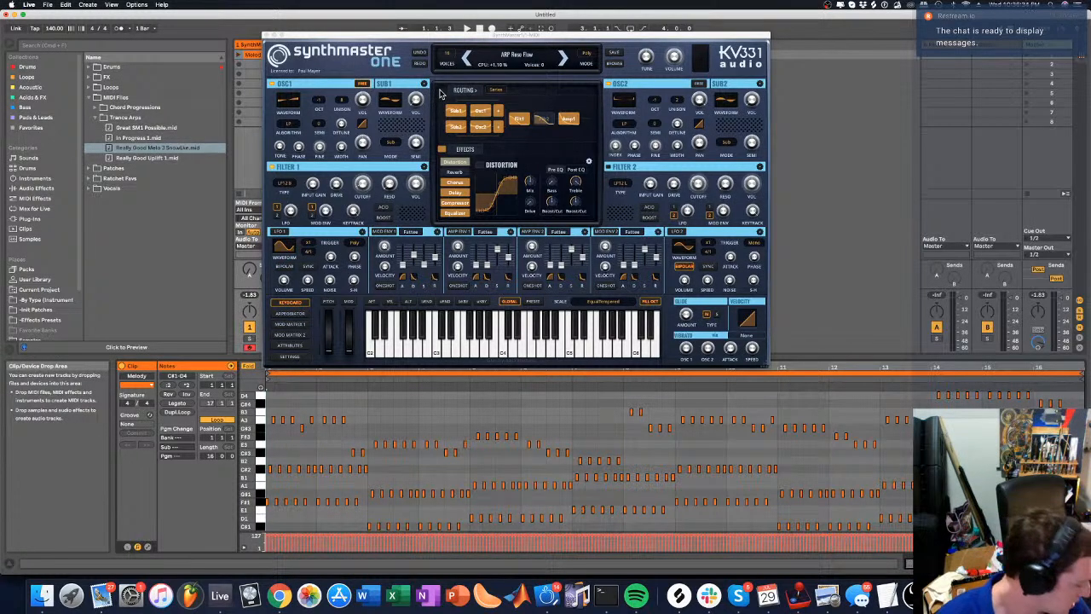
Load the default preset in SynthMaster One and move the plug-in window lower over the clip editor
drag(509, 37, 521, 64)
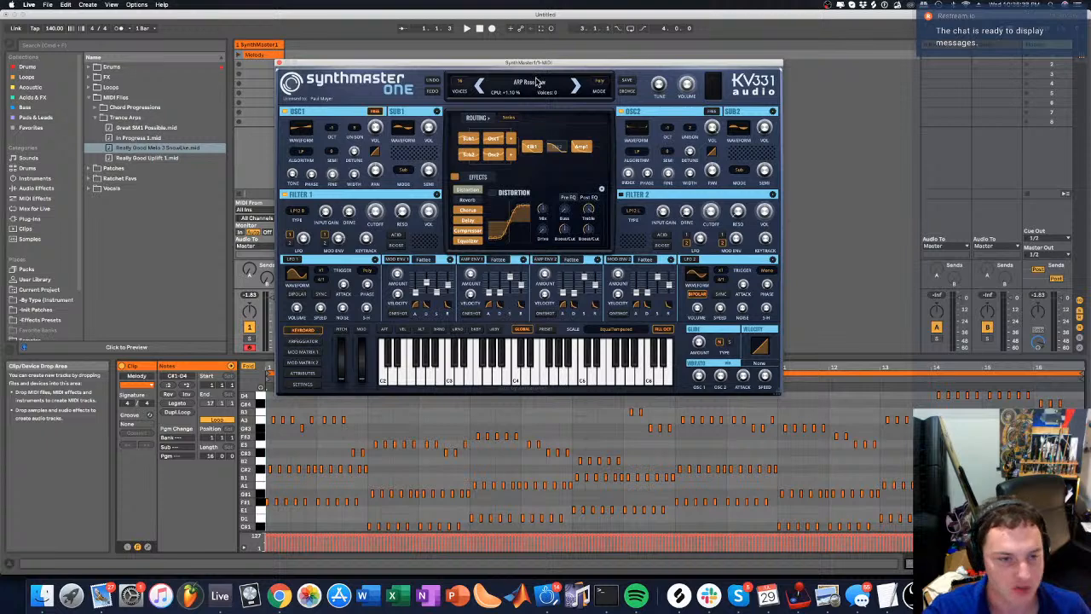
click(537, 82)
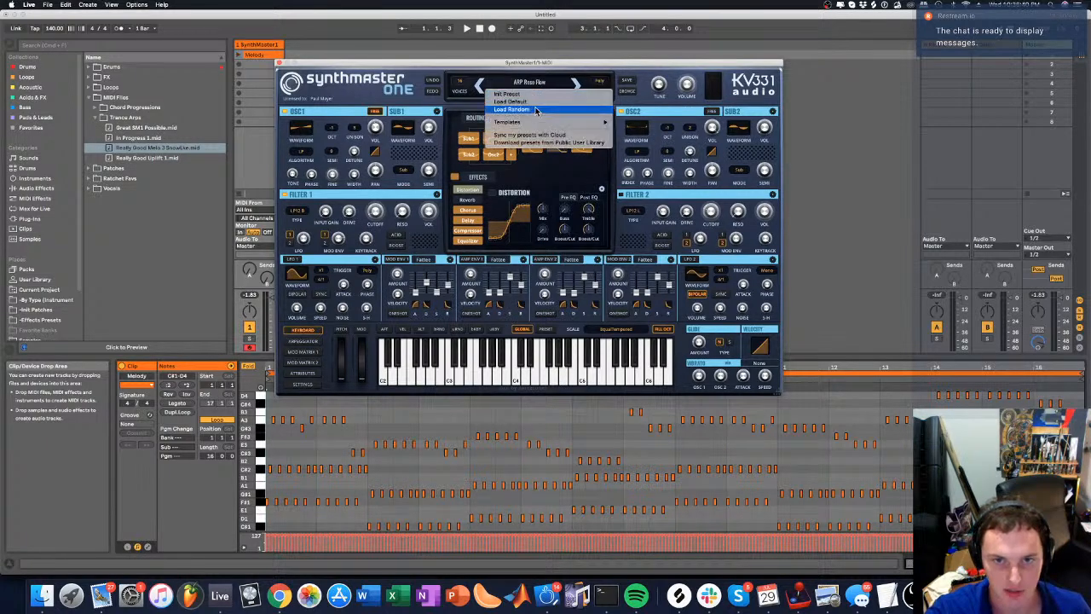
click(522, 102)
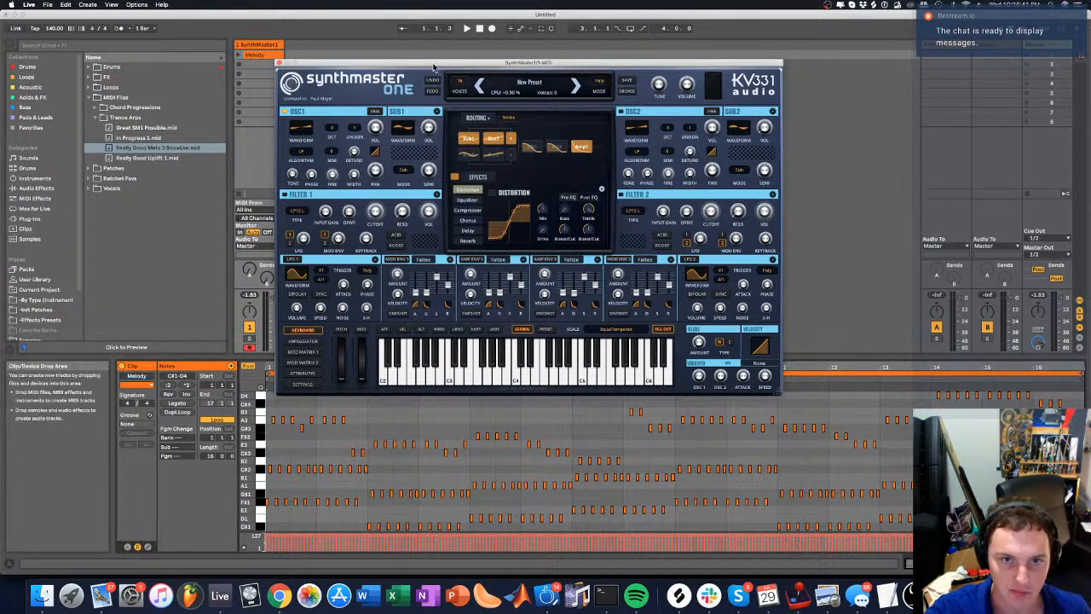
drag(437, 63, 456, 126)
Set oscillator 1 to 8 unison voices and adjust its width, detune and phase
click(375, 189)
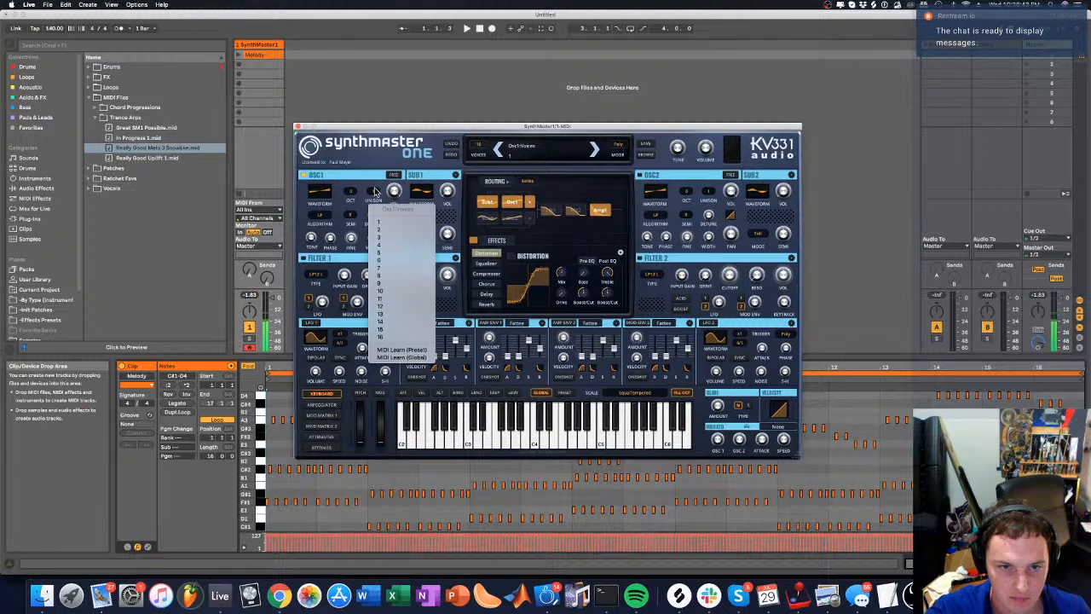
click(388, 275)
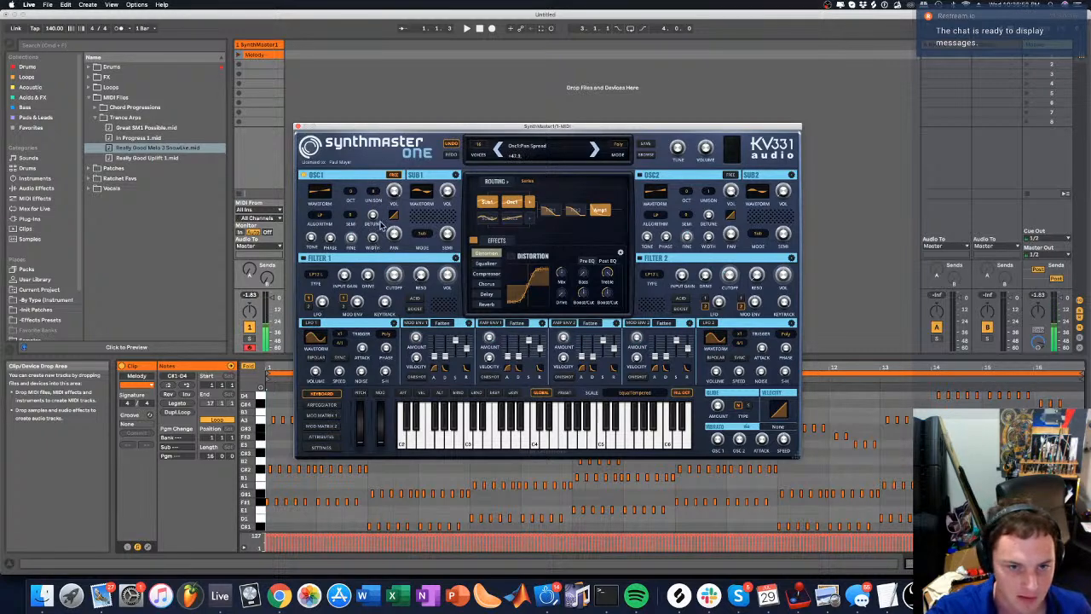
mouse_move(381, 215)
mouse_down()
mouse_move(383, 192)
mouse_move(378, 237)
mouse_move(377, 207)
mouse_up()
drag(329, 241, 330, 235)
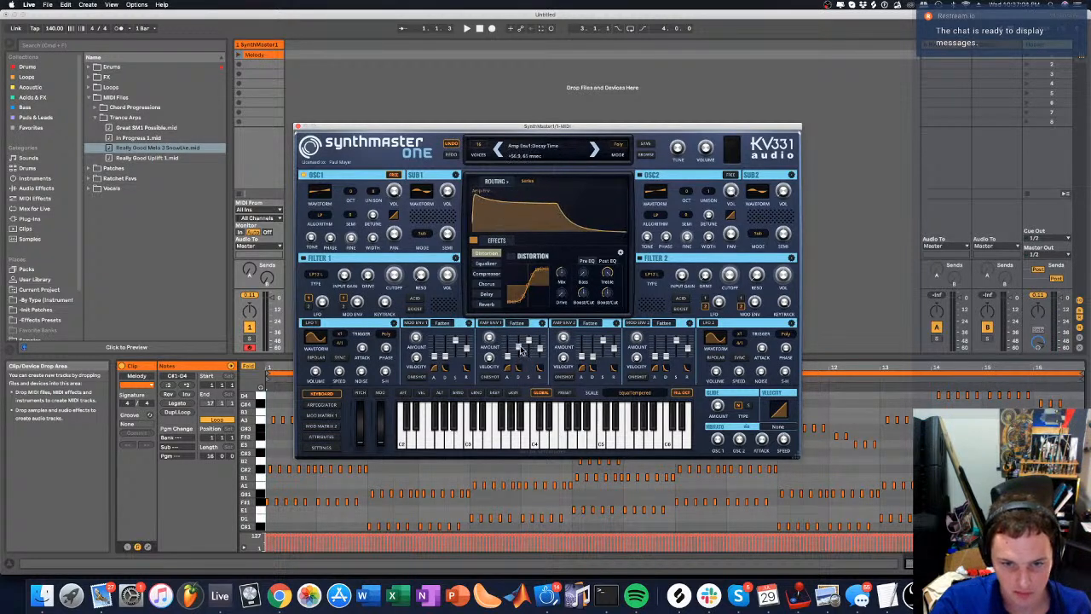
Shape amp envelope 1 with a lower sustain and a longer release time
drag(539, 351, 538, 346)
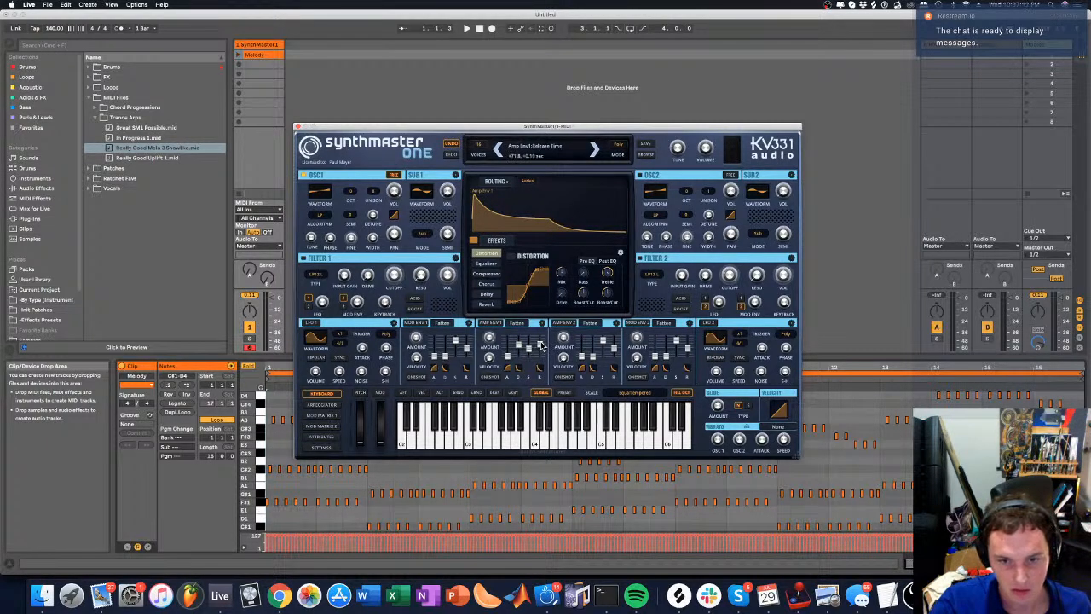
drag(539, 346, 538, 352)
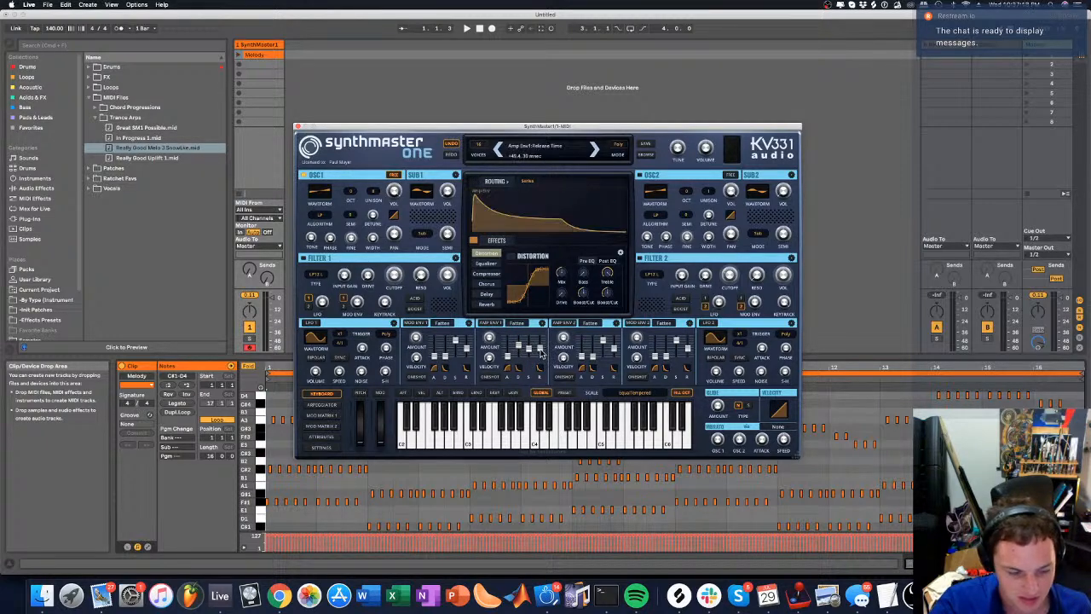
drag(539, 352, 542, 345)
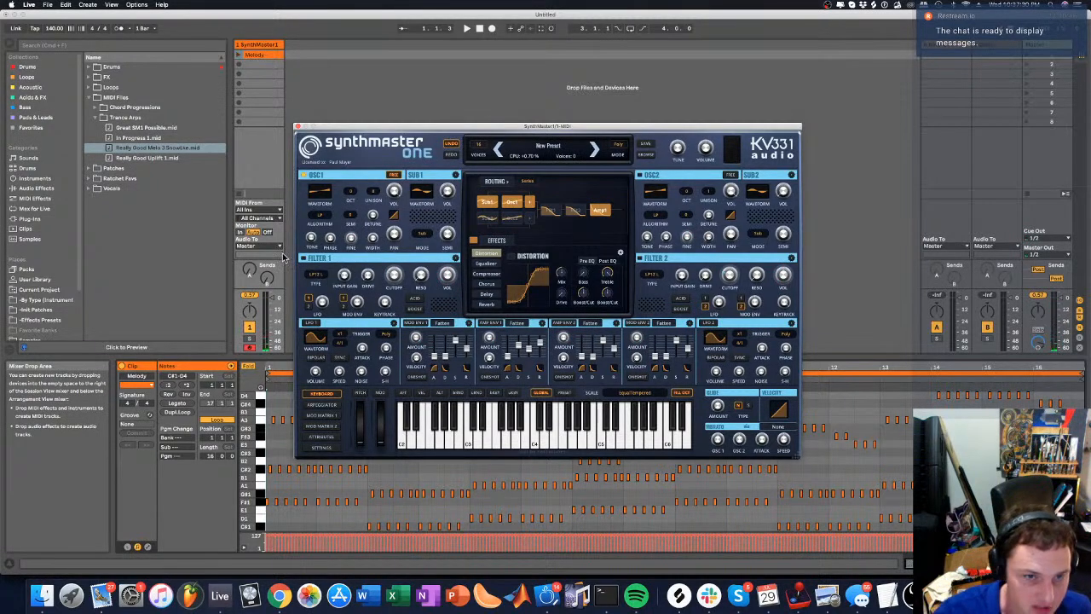
Switch Filter 1 to a ladder low-pass type and fine-tune amp envelope 1's decay time
click(314, 276)
mouse_move(341, 306)
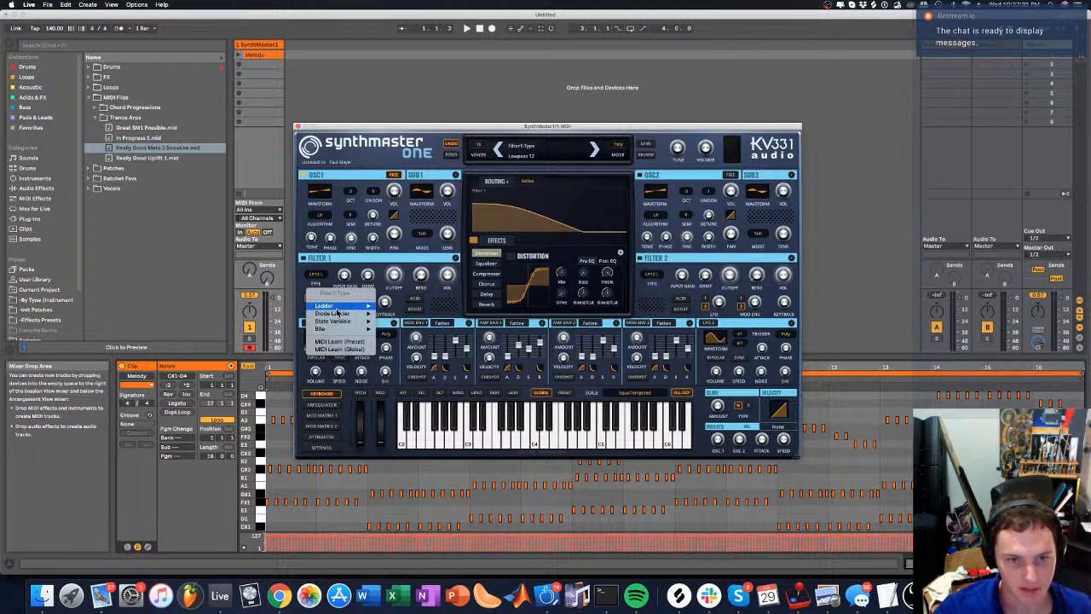
click(398, 314)
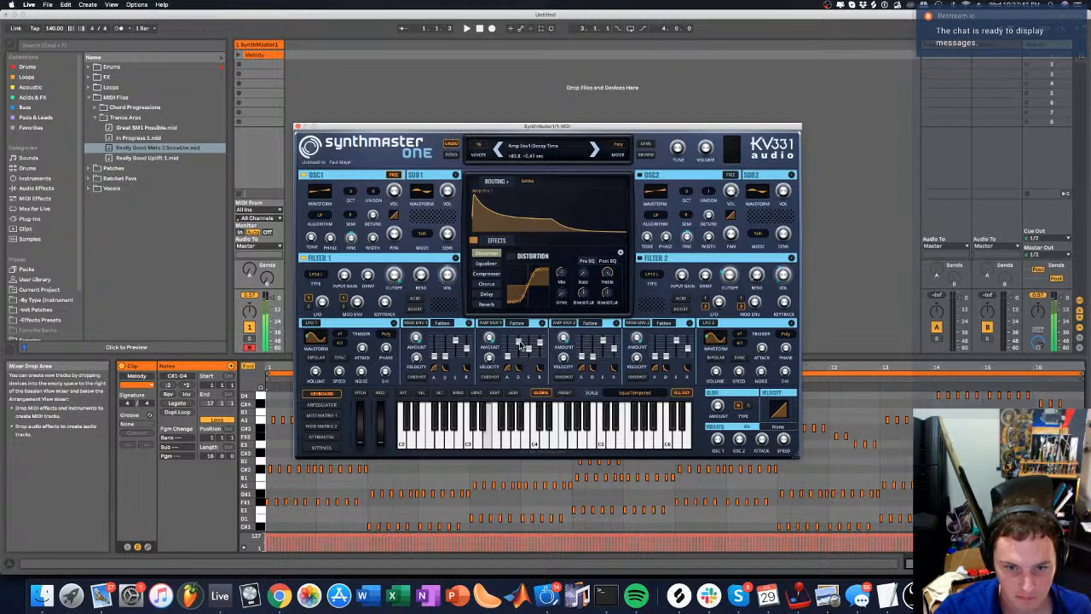
drag(521, 346, 521, 347)
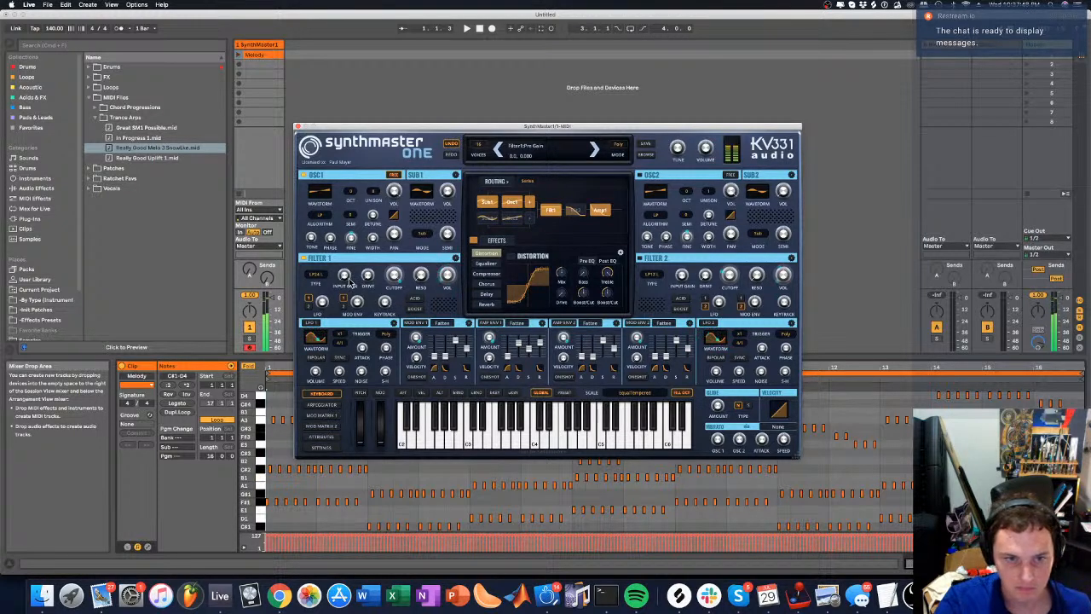
Set the Sub 1 waveform to Sawtooth and leave its mode on Sub
click(418, 186)
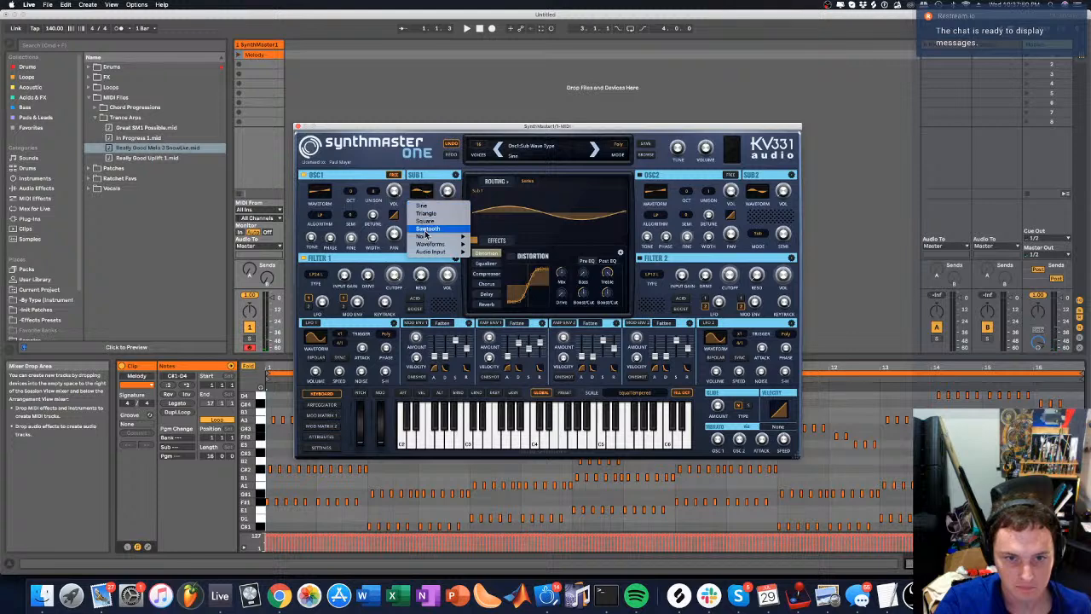
click(427, 229)
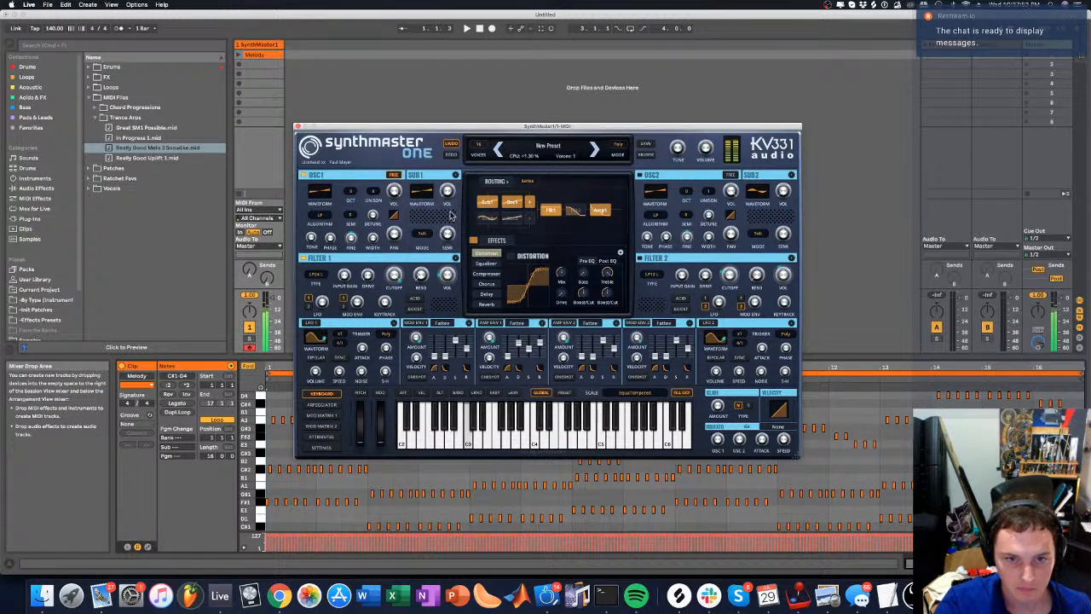
click(422, 233)
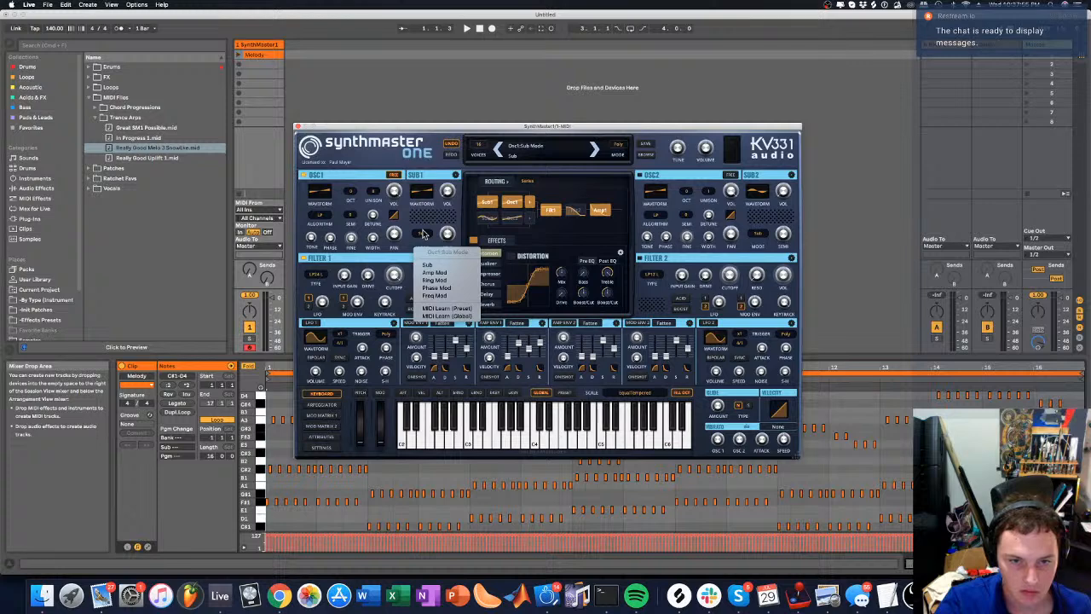
click(423, 234)
Turn on oscillator 2 and choose its unison voice count
click(642, 176)
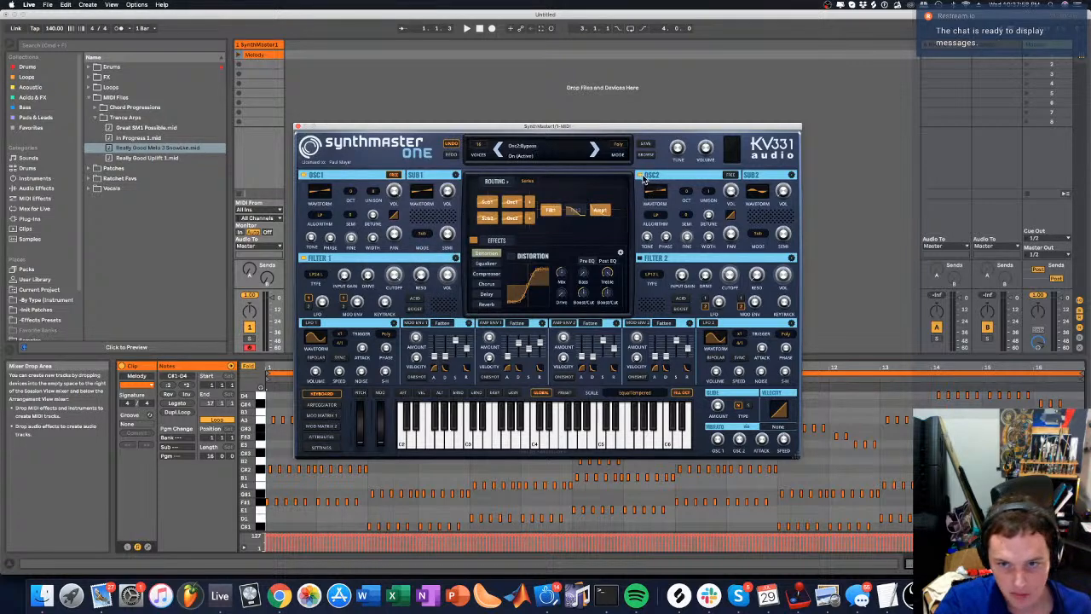
click(706, 194)
click(706, 195)
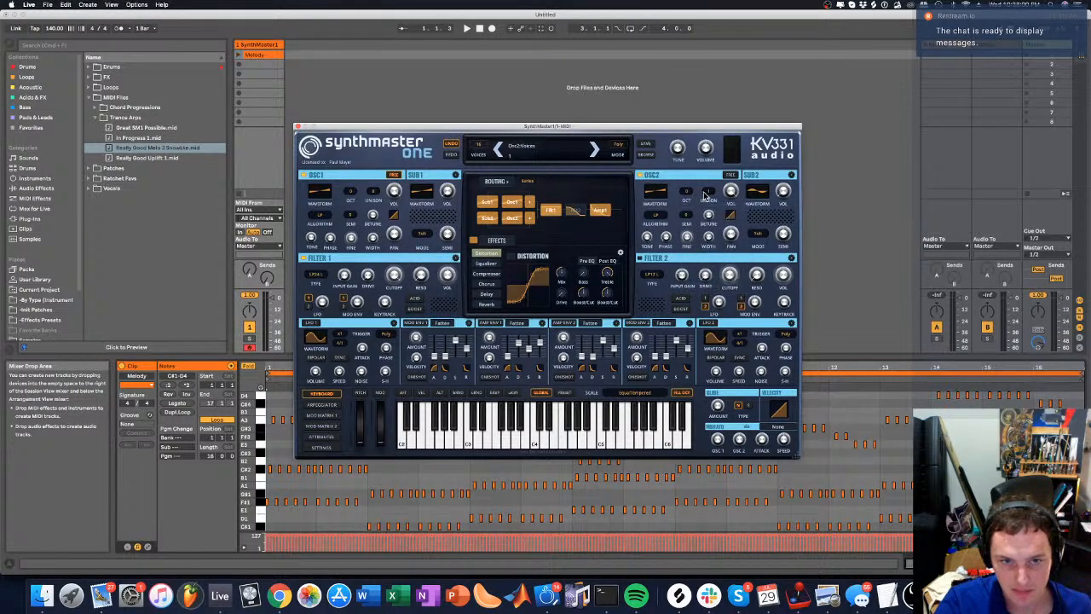
click(706, 195)
click(764, 229)
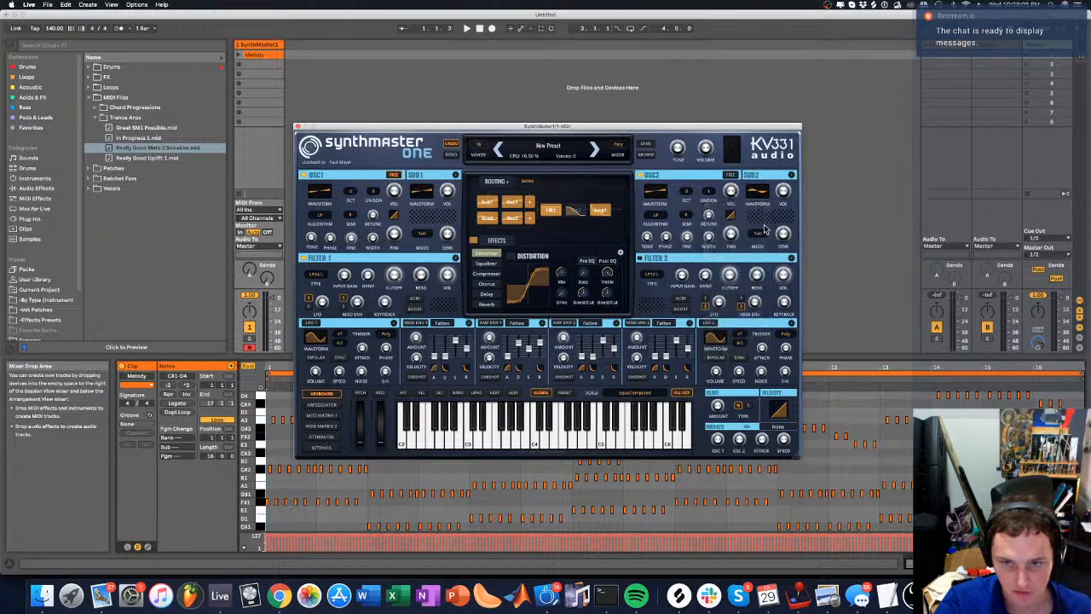
Change oscillator 2's octave and compare the sound with the oscillator bypassed and active
click(688, 215)
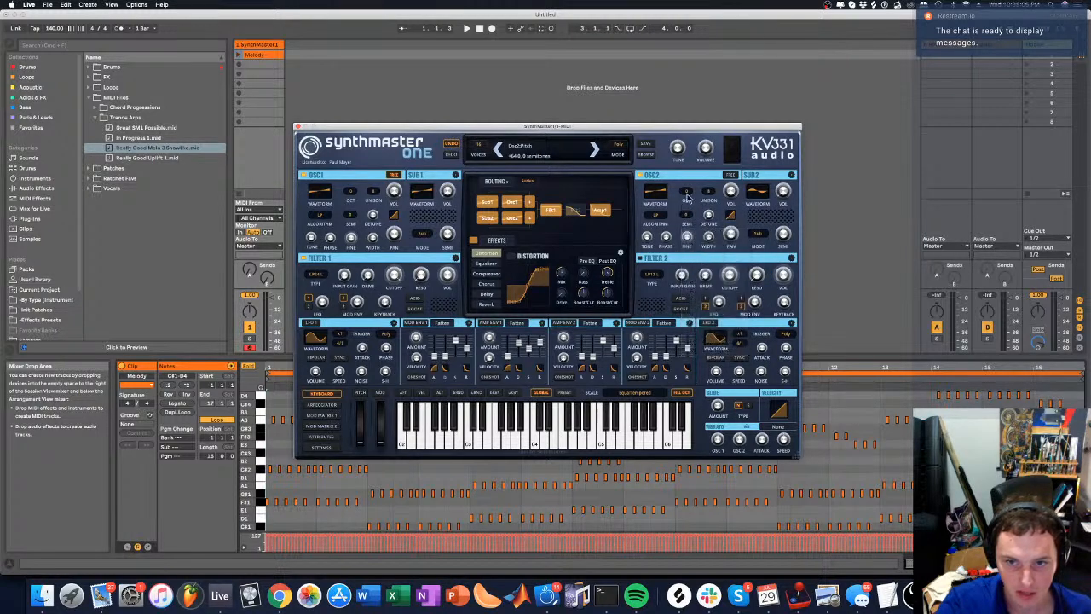
click(687, 194)
click(699, 254)
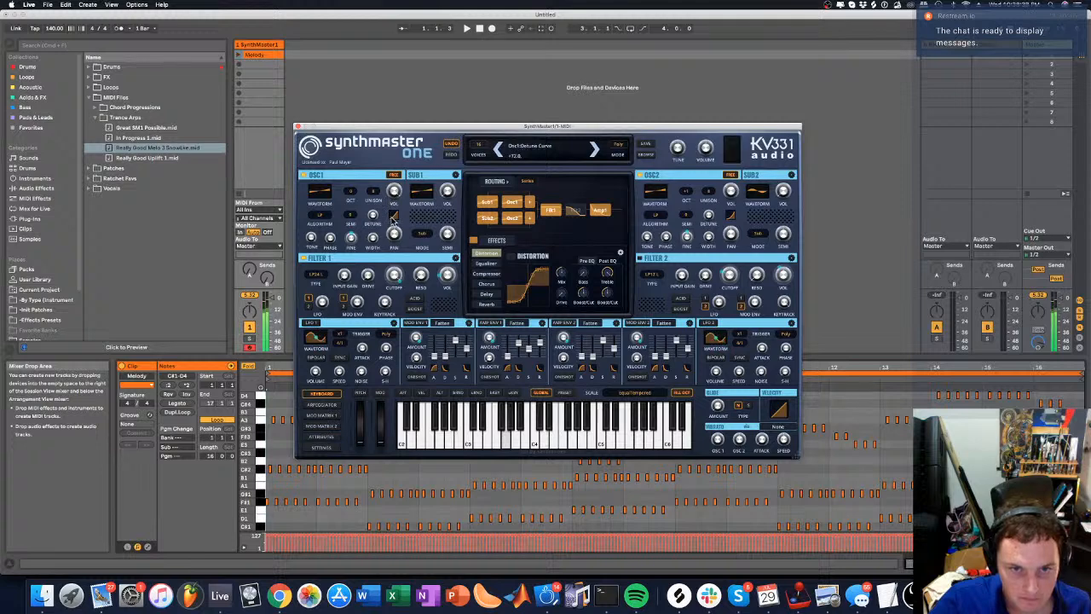
click(640, 175)
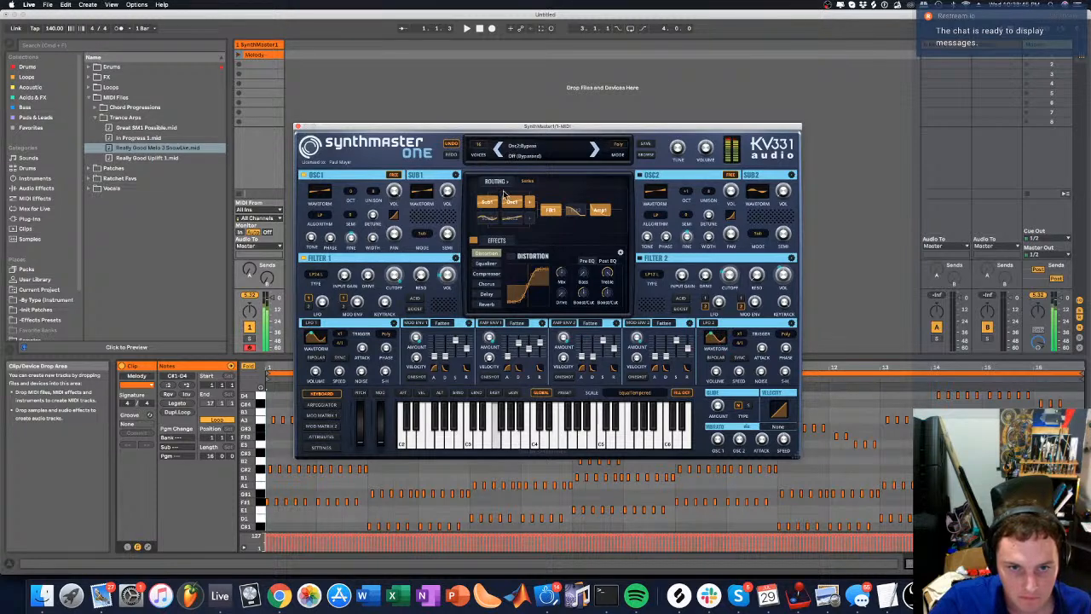
click(642, 175)
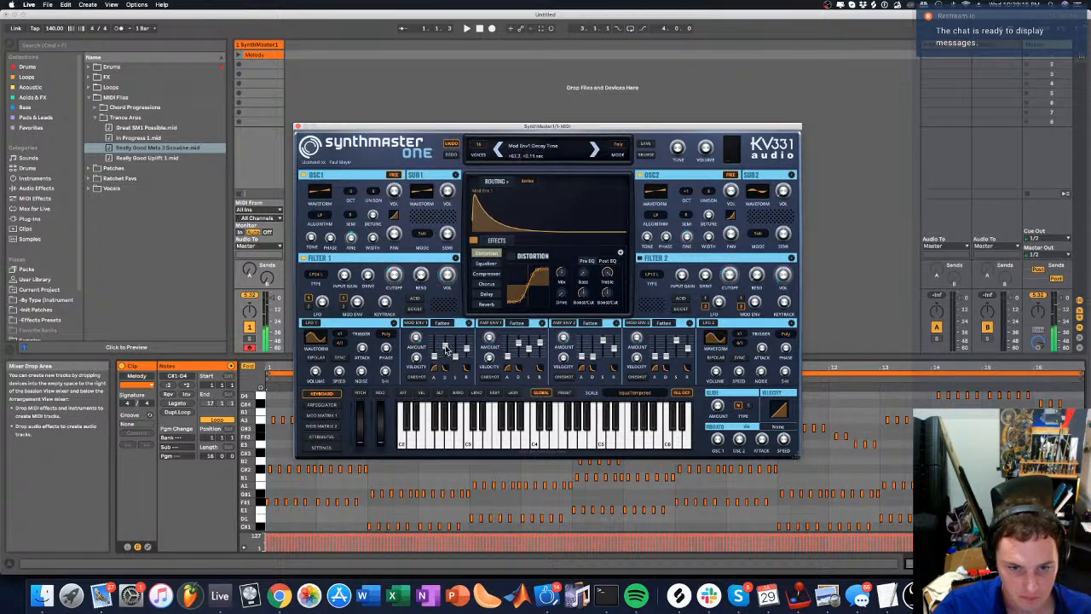
Adjust mod envelope 1's decay time and lower Filter 1's cutoff to 0
drag(445, 345, 443, 345)
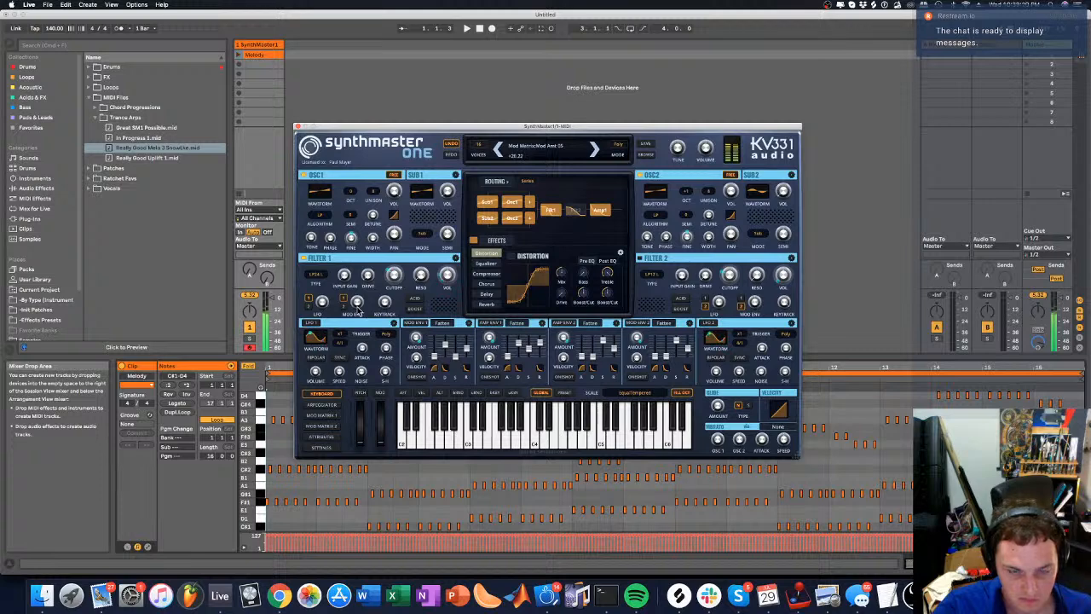
mouse_move(396, 268)
mouse_down()
mouse_move(393, 234)
mouse_move(400, 277)
mouse_up()
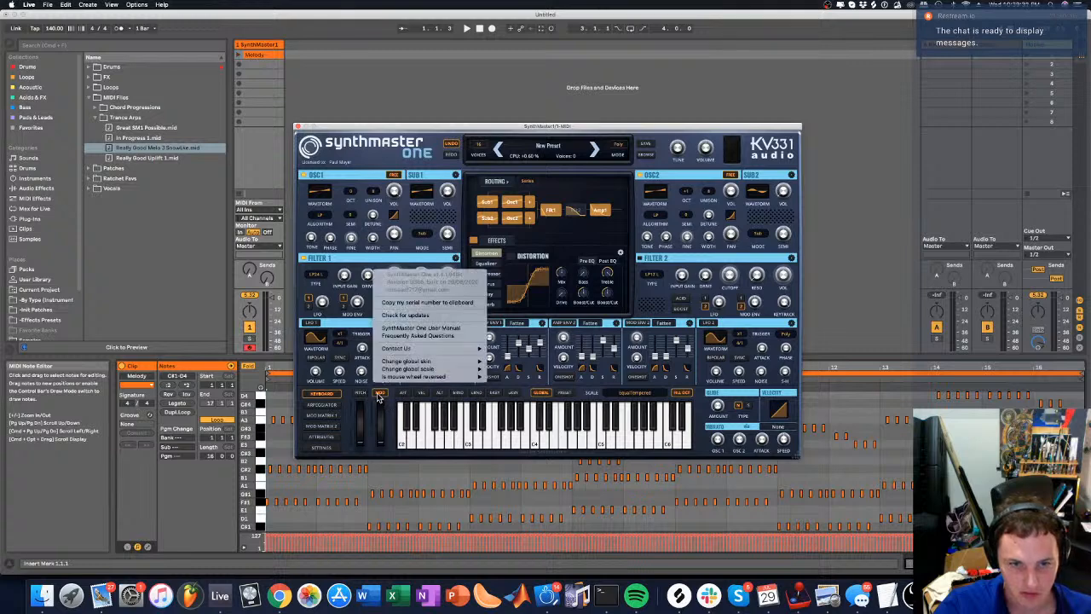
Add CC01-ModWheel modulation to Filter 1's cutoff and adjust its amount in Mod Matrix 1
right_click(395, 274)
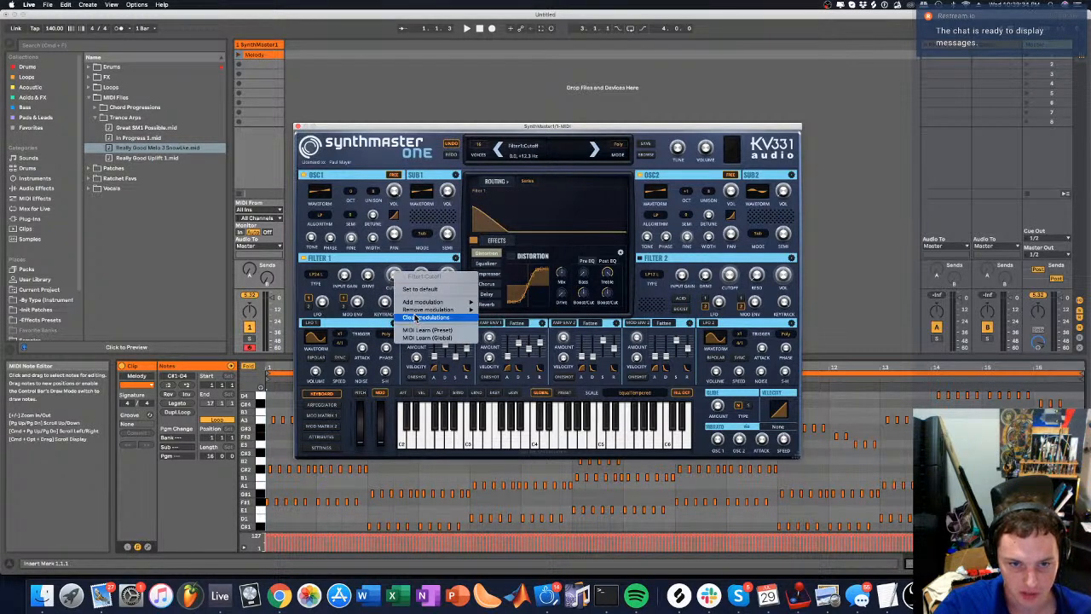
click(376, 281)
right_click(389, 272)
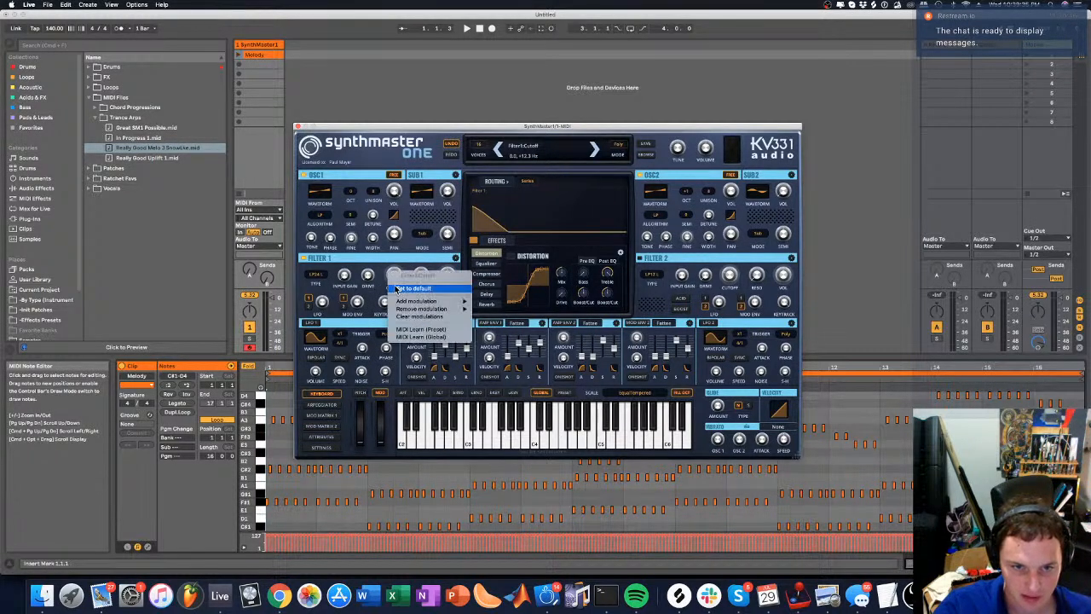
mouse_move(401, 310)
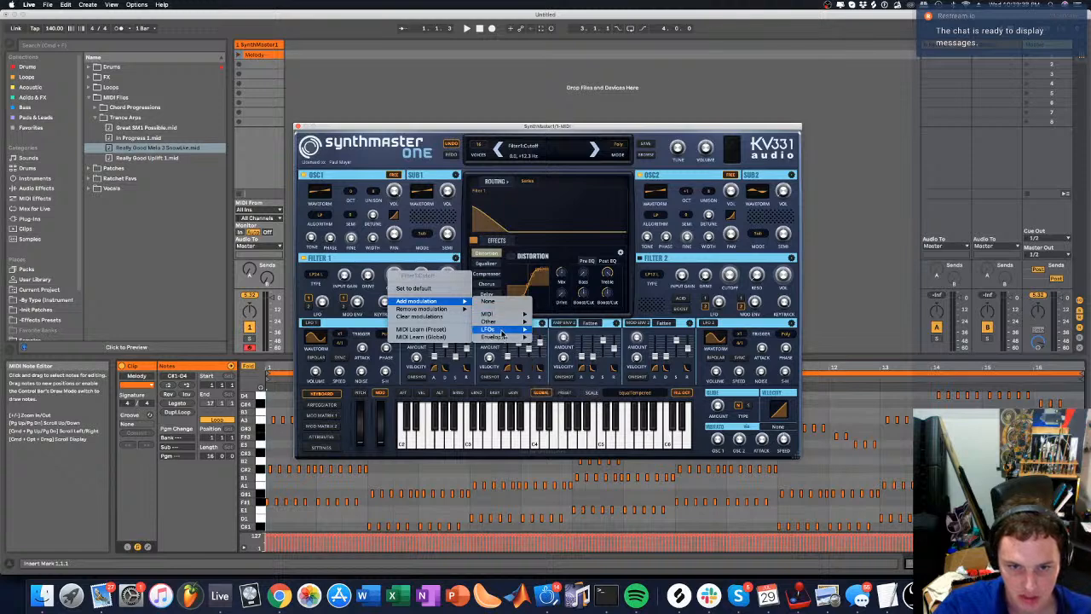
mouse_move(504, 322)
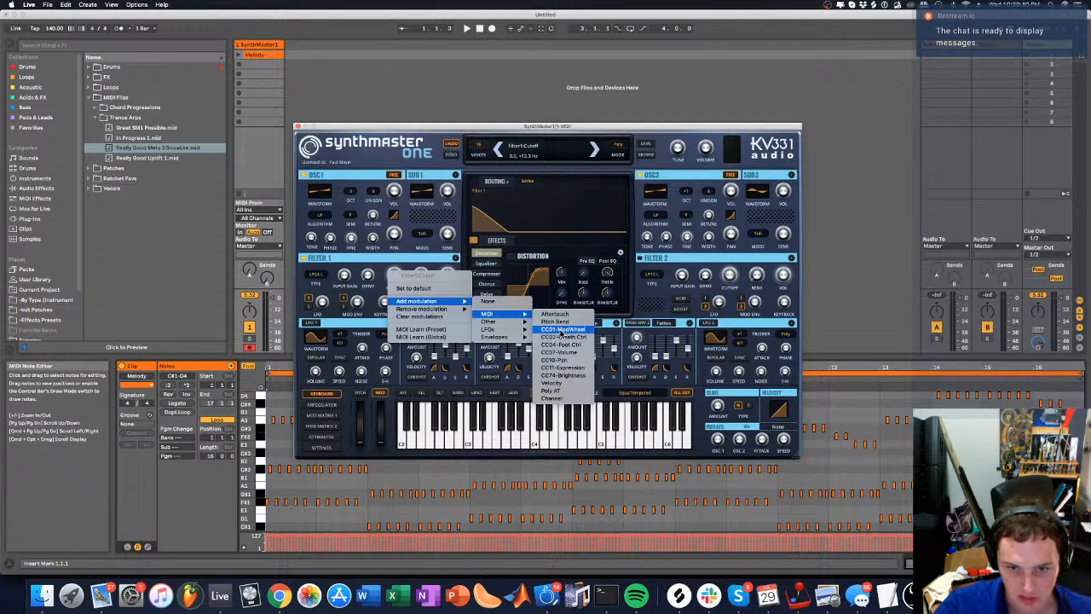
click(558, 322)
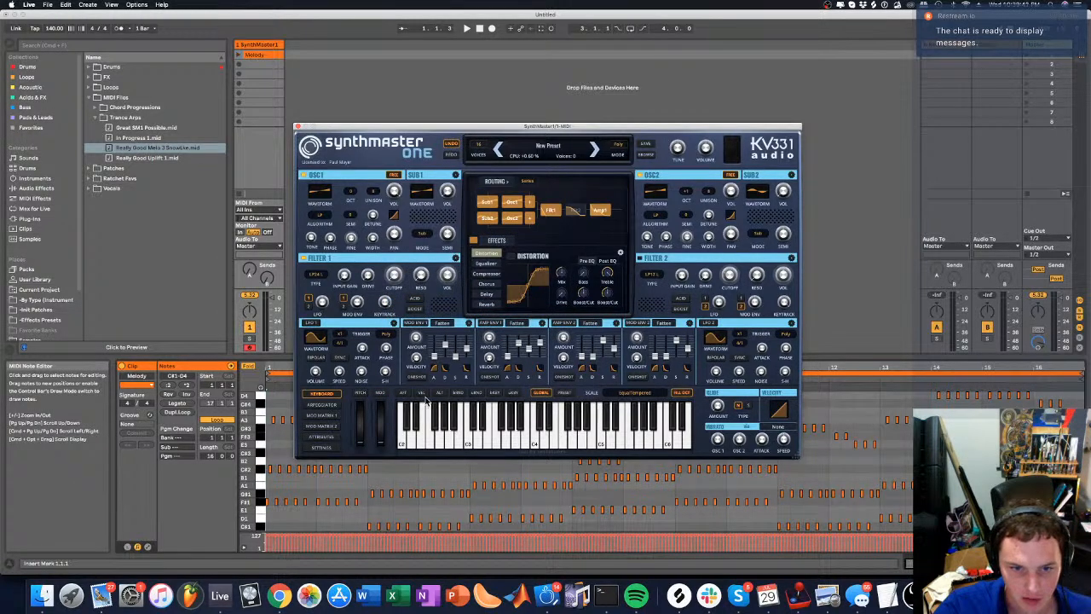
click(319, 415)
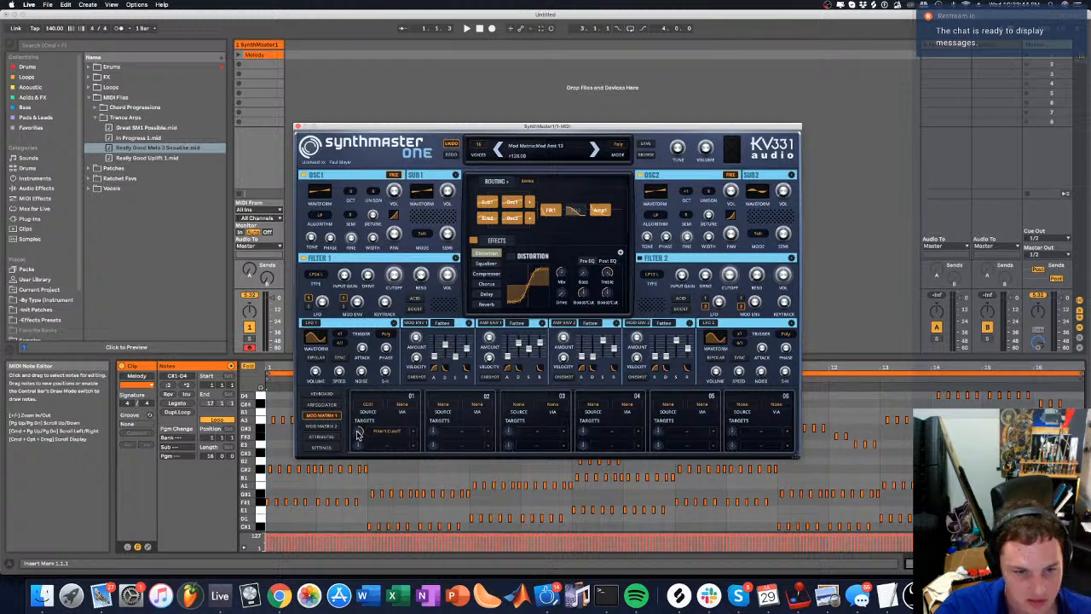
click(321, 393)
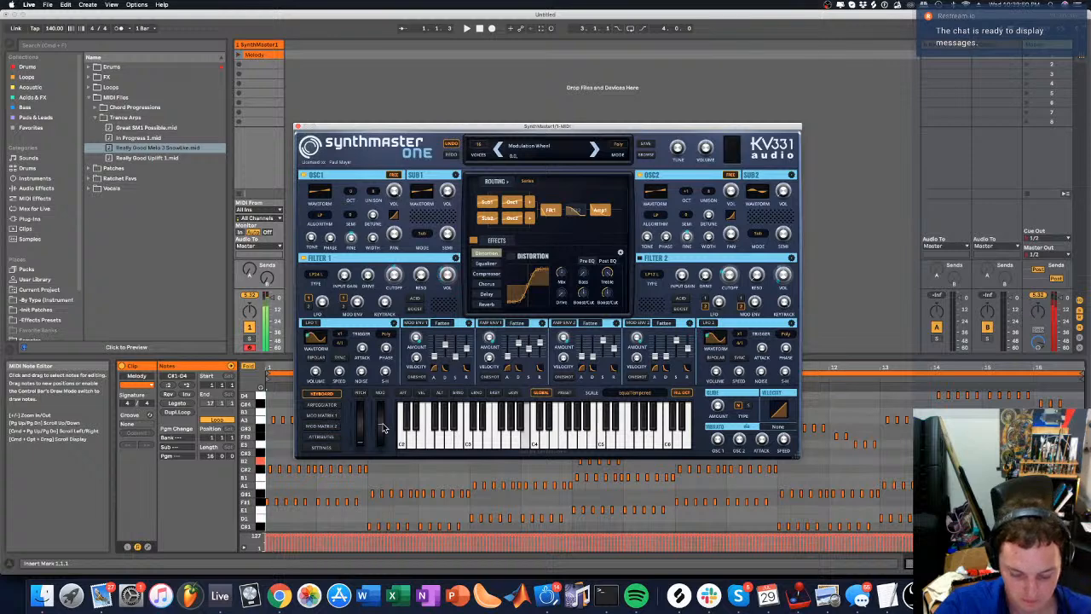
View the synth's Reverb settings, and close the plug-in window to show the SynthMaster1 track's device chain
mouse_move(433, 357)
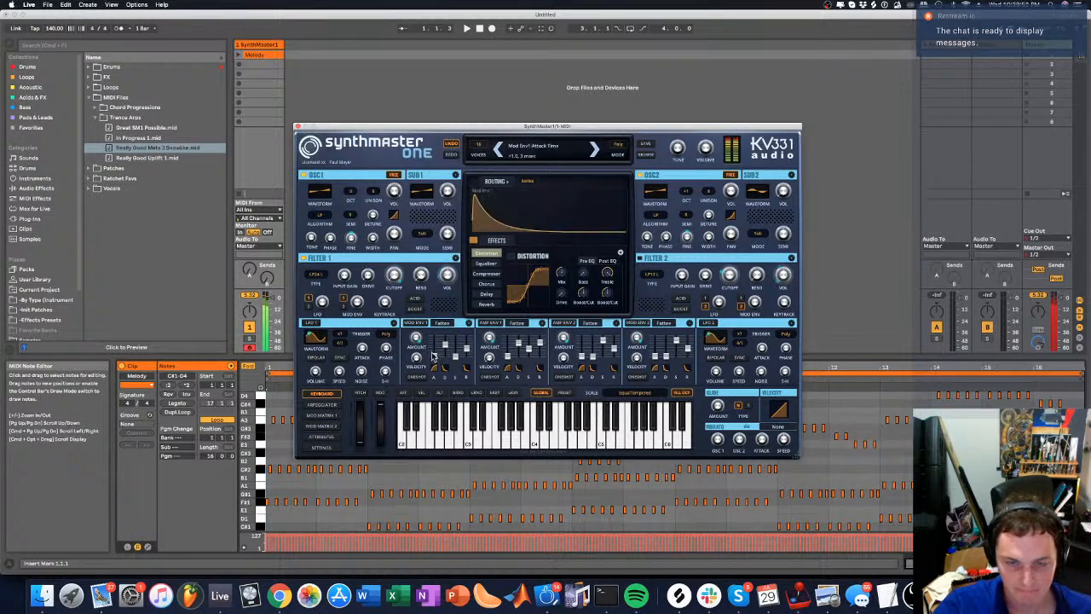
click(488, 305)
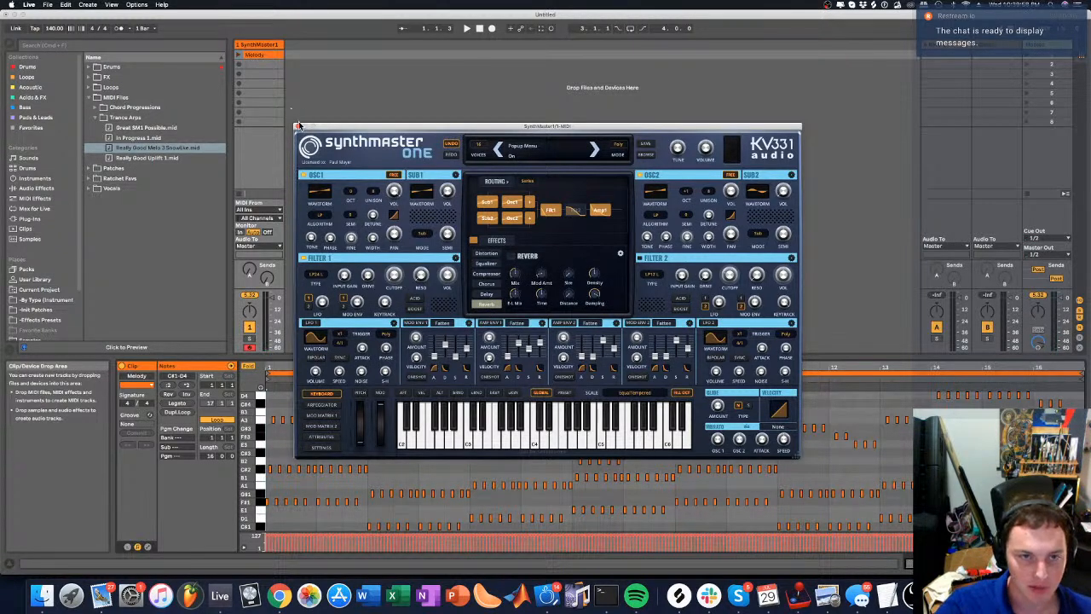
click(296, 128)
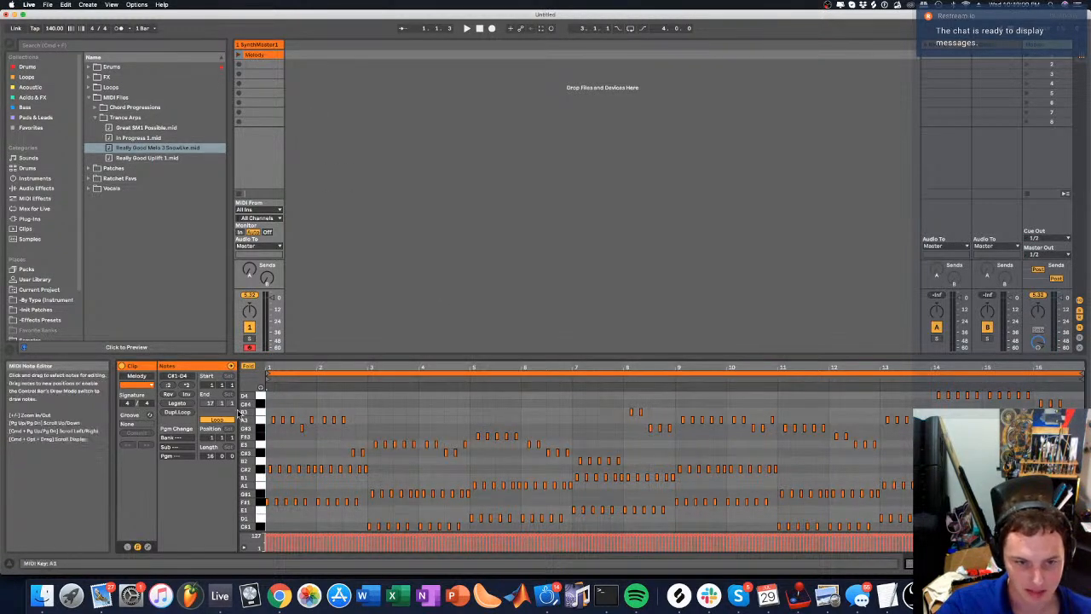
key(shift+Tab)
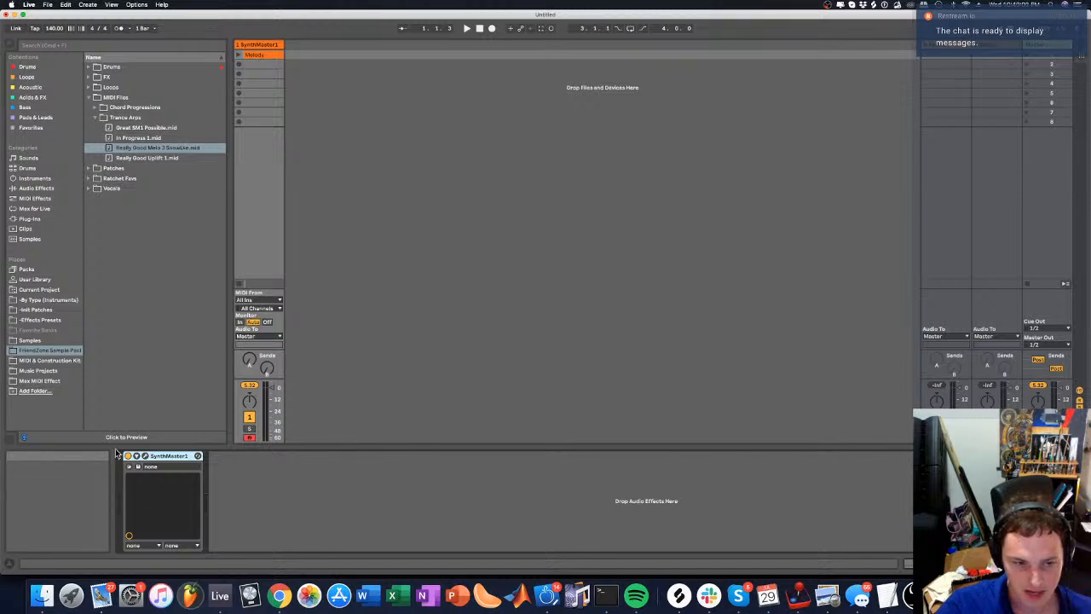
Enable the synth's Delay effect with left and right delay times of 1/8 dot, and roll off the low frequencies in its filter curve
click(144, 457)
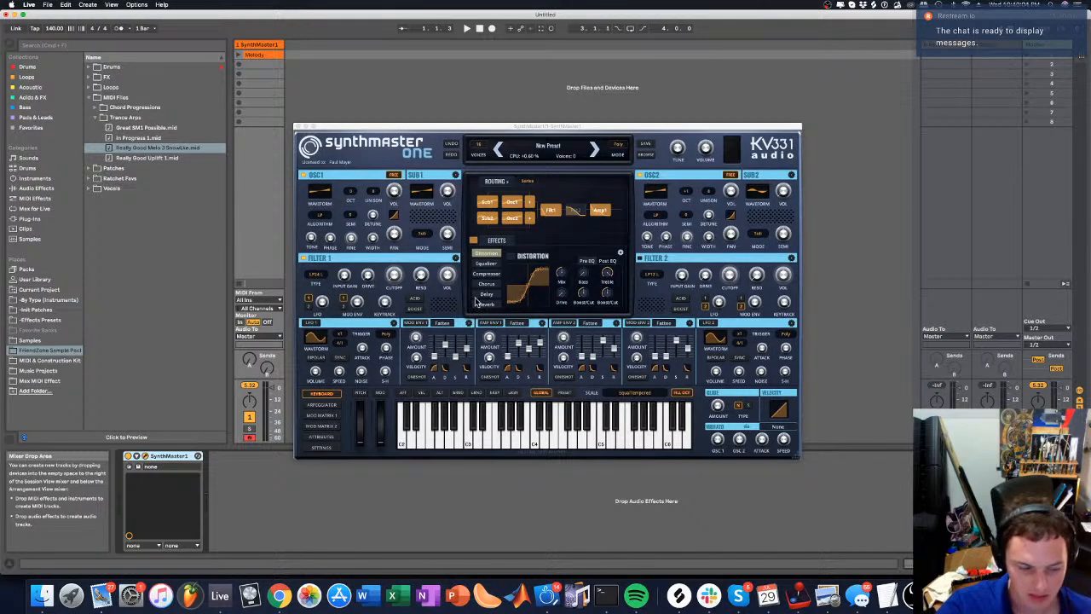
click(496, 296)
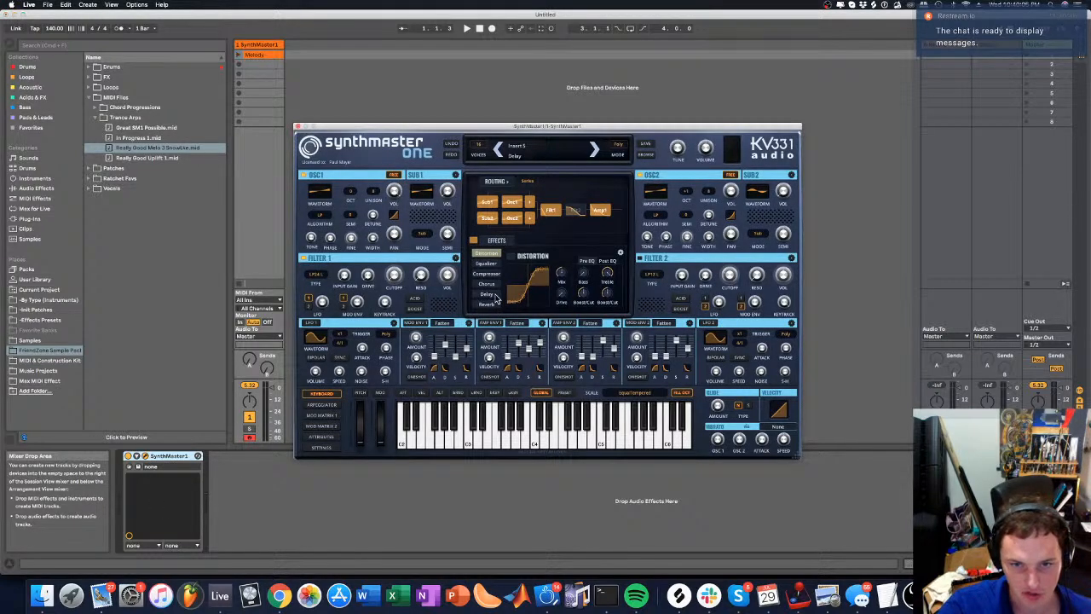
click(487, 295)
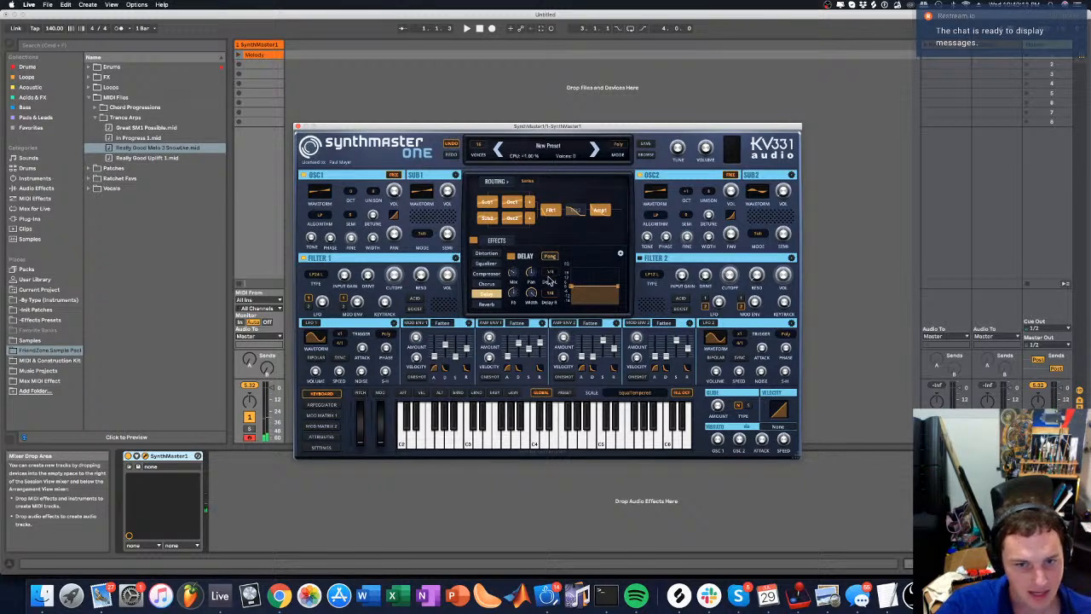
click(549, 282)
click(580, 393)
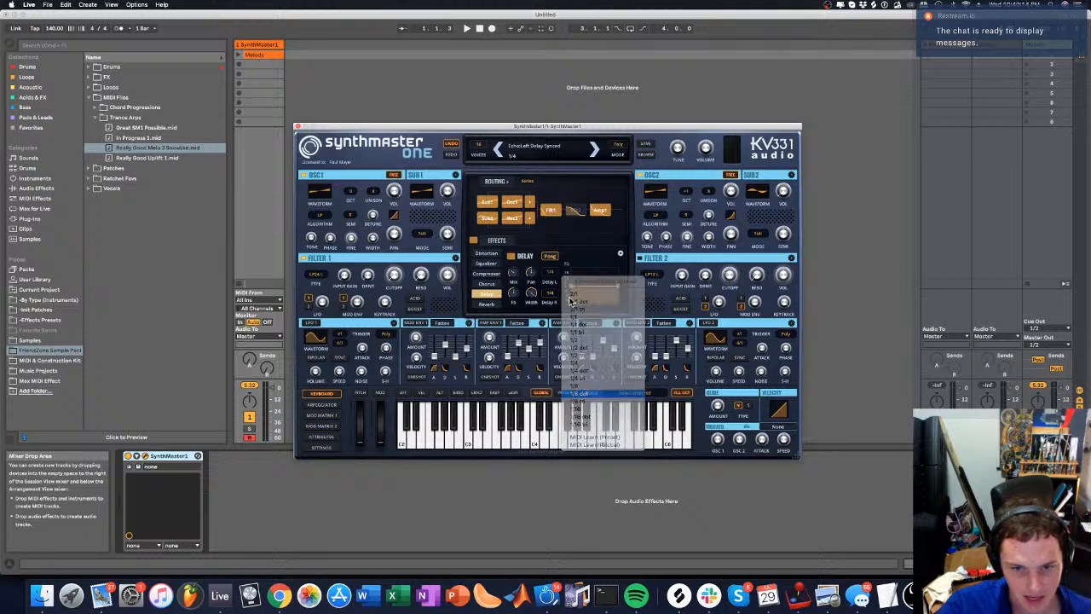
click(569, 298)
click(580, 393)
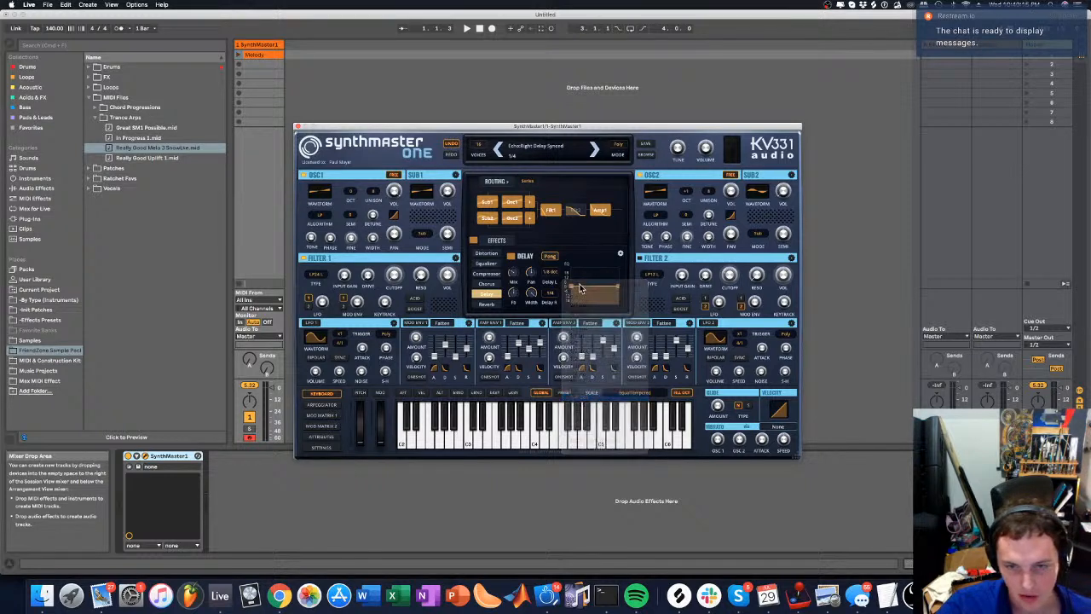
drag(585, 375, 591, 383)
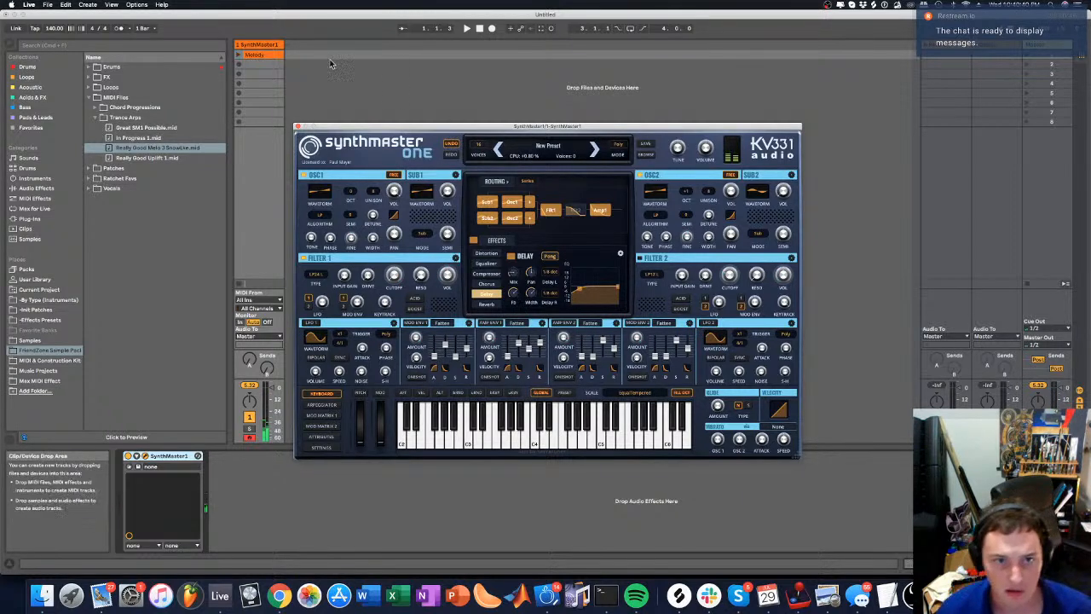
Open the Melody clip's notes beside the synth window and play the clip at a project tempo of 138 BPM
double_click(261, 54)
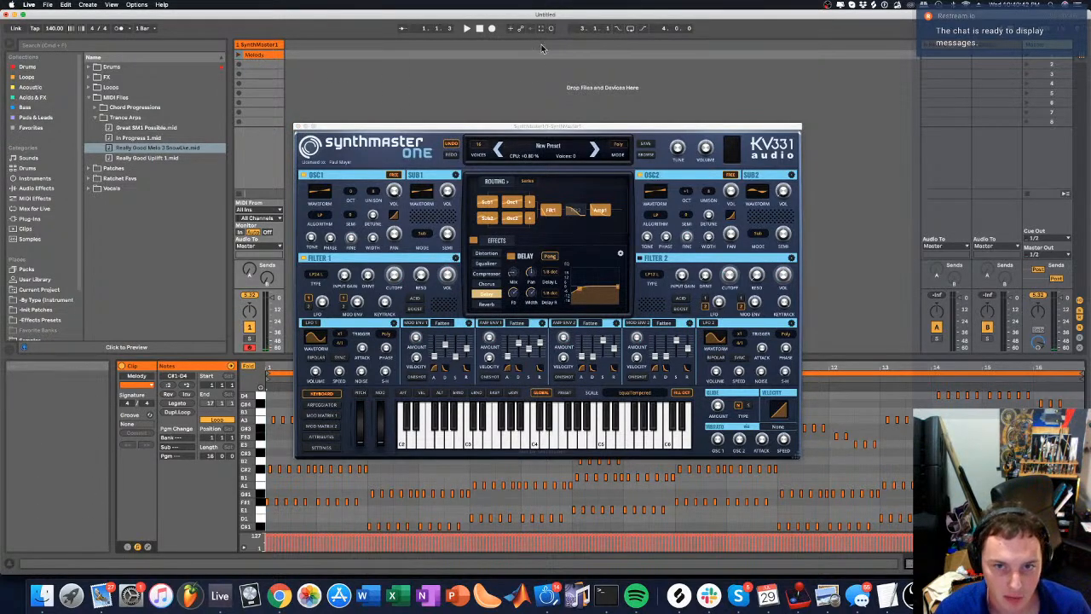
drag(518, 126, 600, 27)
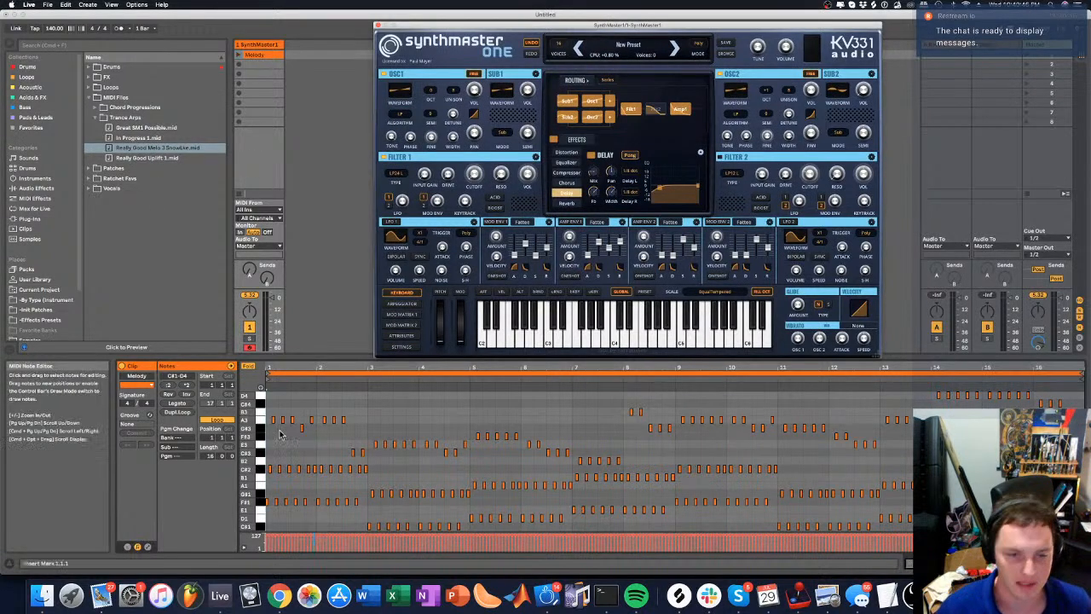
drag(56, 28, 57, 30)
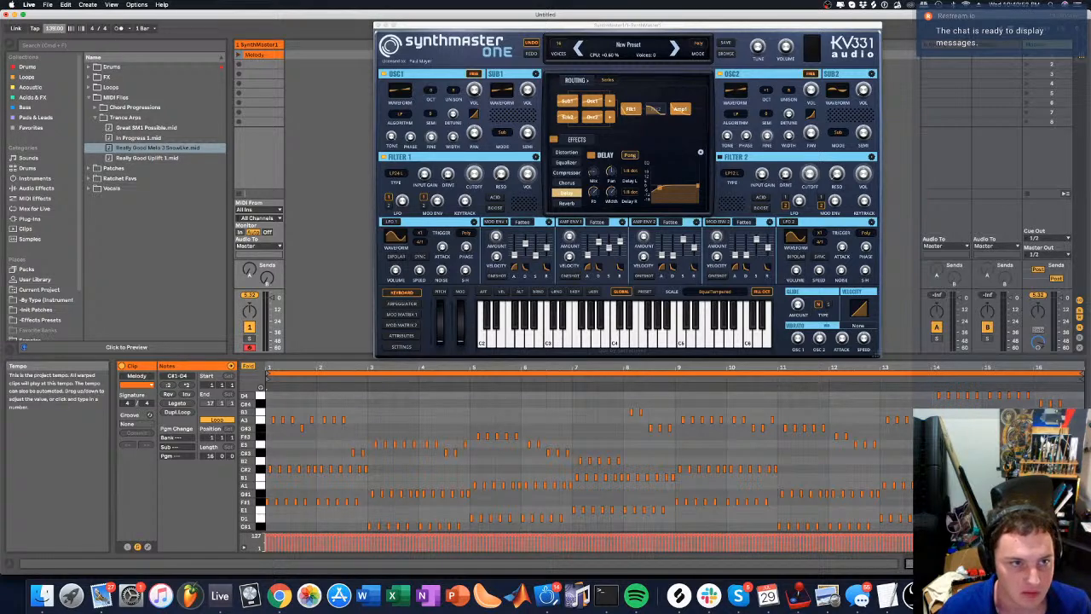
click(240, 55)
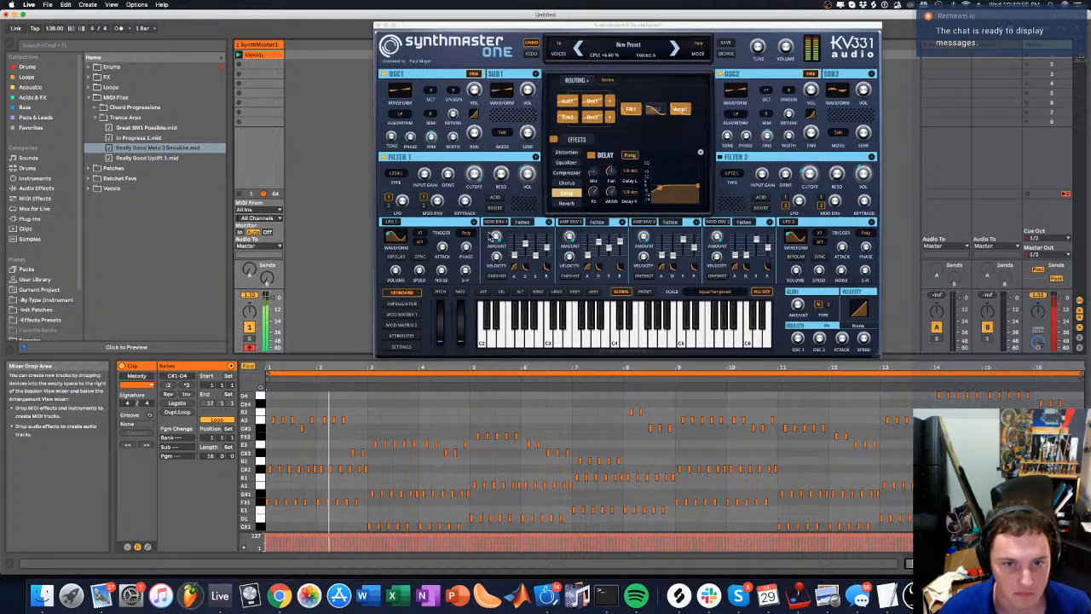
Adjust amp envelope 1's release and compare the playing arp with oscillator 2 bypassed and active
drag(620, 242, 622, 248)
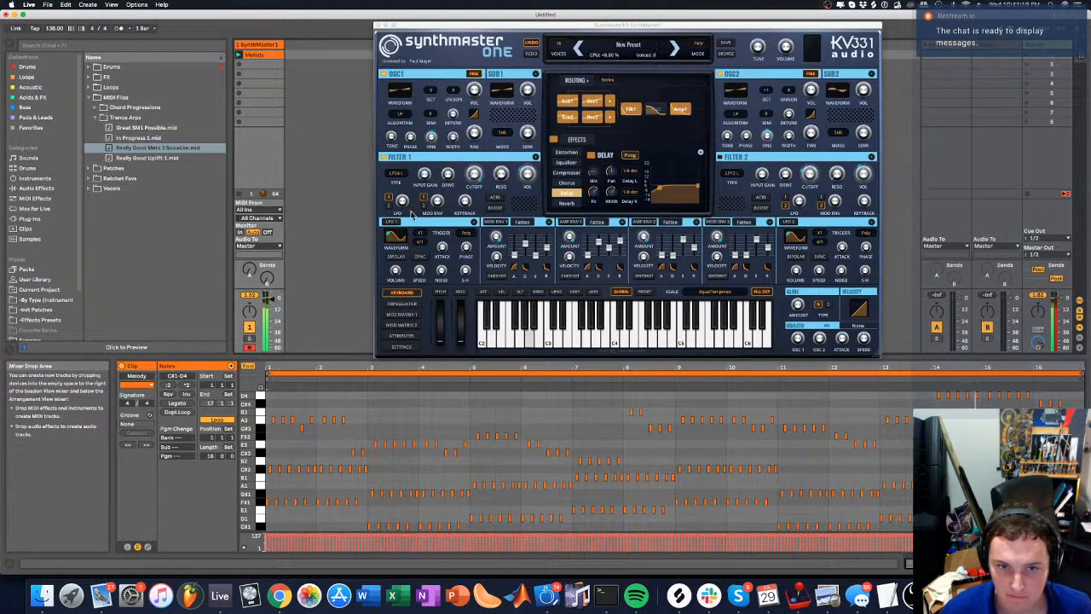
click(721, 75)
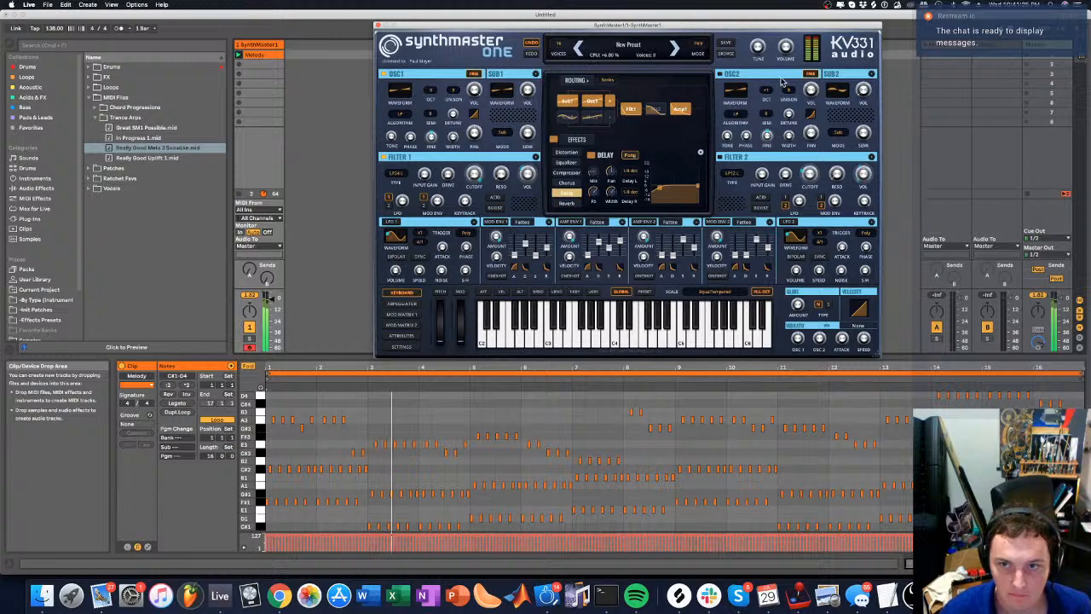
click(722, 75)
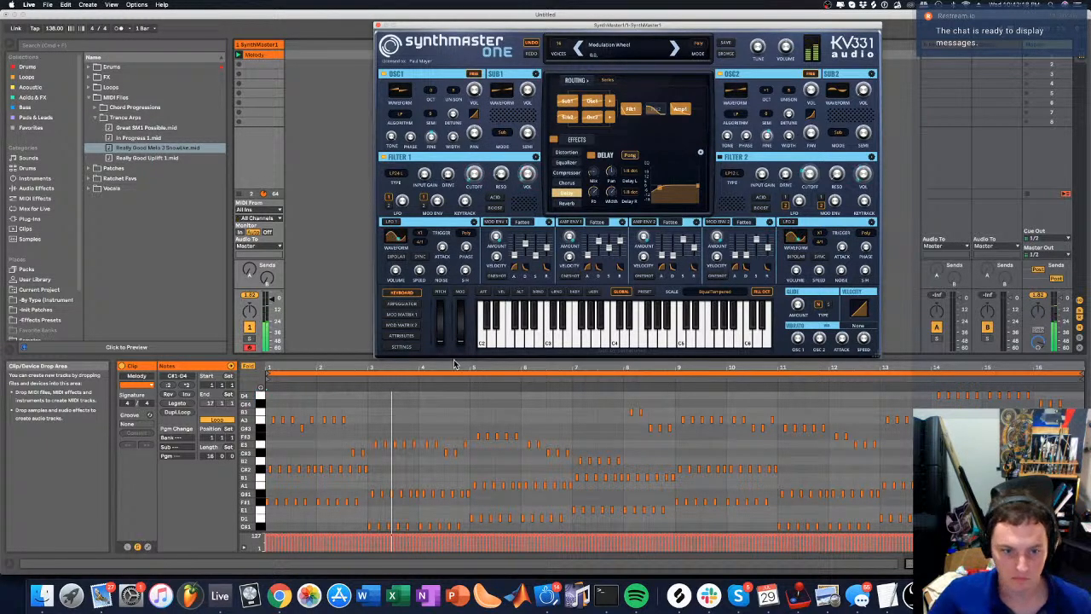
key(space)
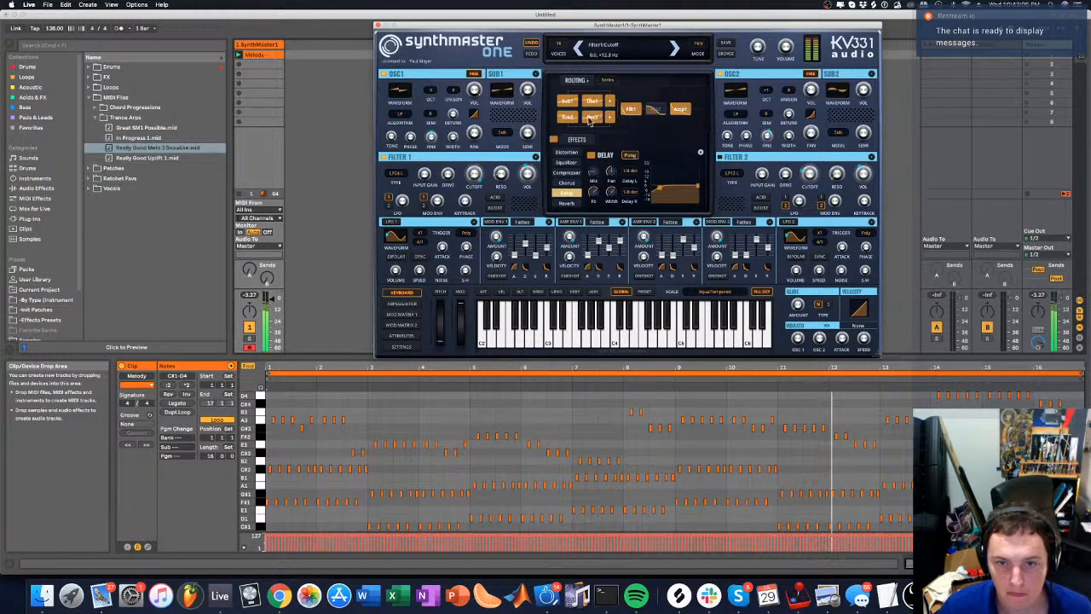
Look through the synth's Compressor, Chorus, Delay, Distortion and Equalizer settings, and close the plug-in window
click(567, 172)
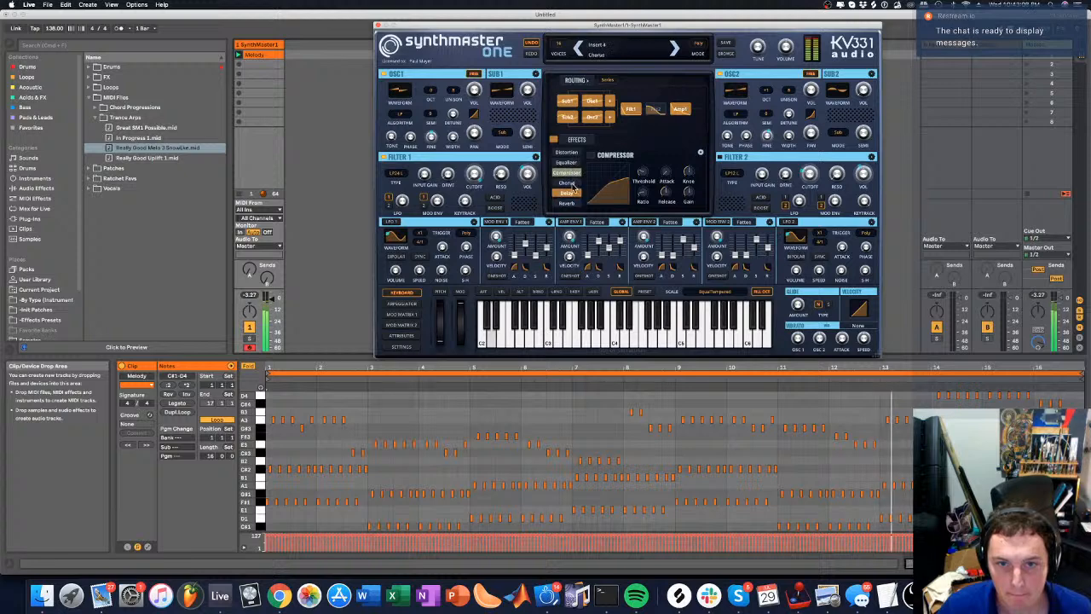
click(569, 182)
click(572, 192)
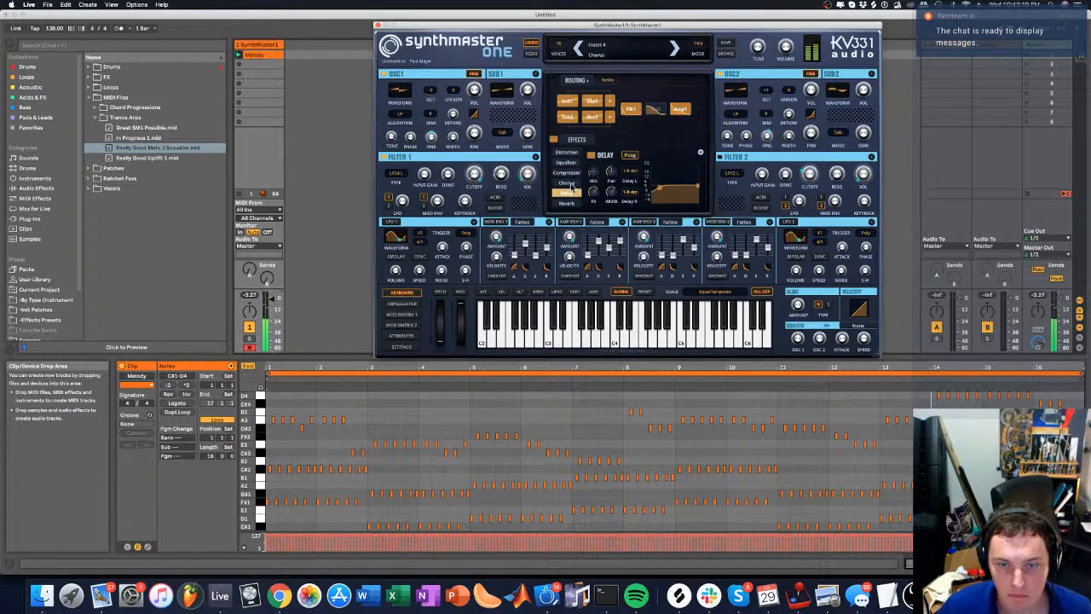
click(567, 183)
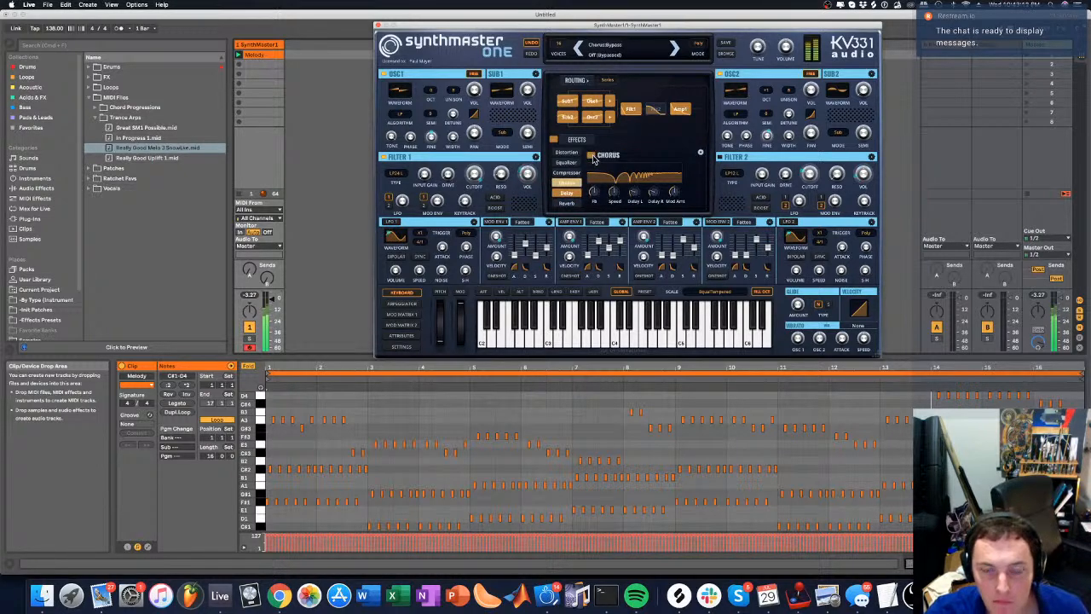
click(567, 172)
click(573, 153)
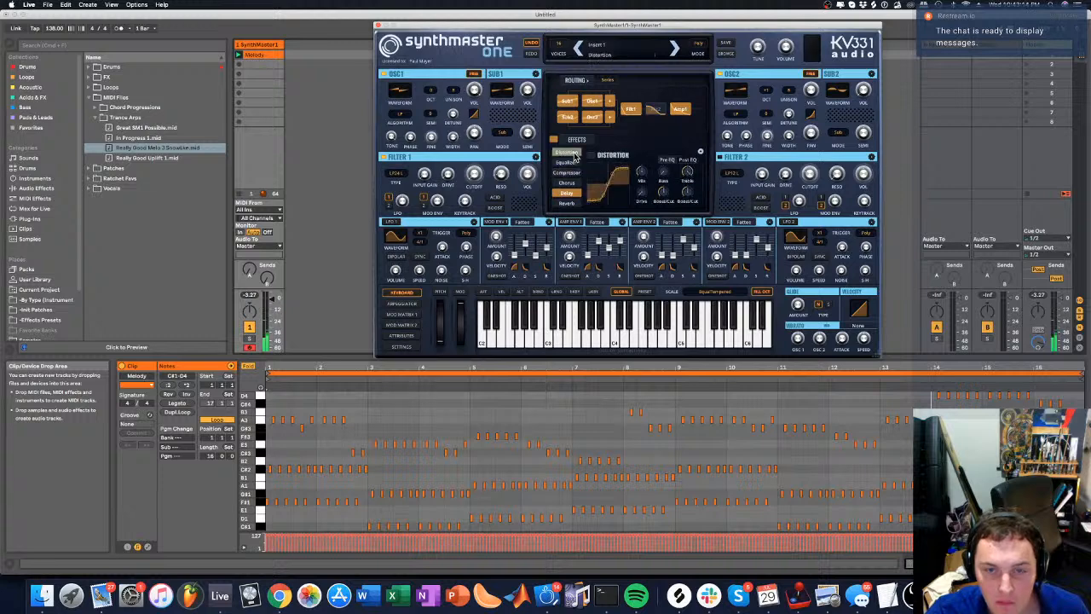
click(573, 162)
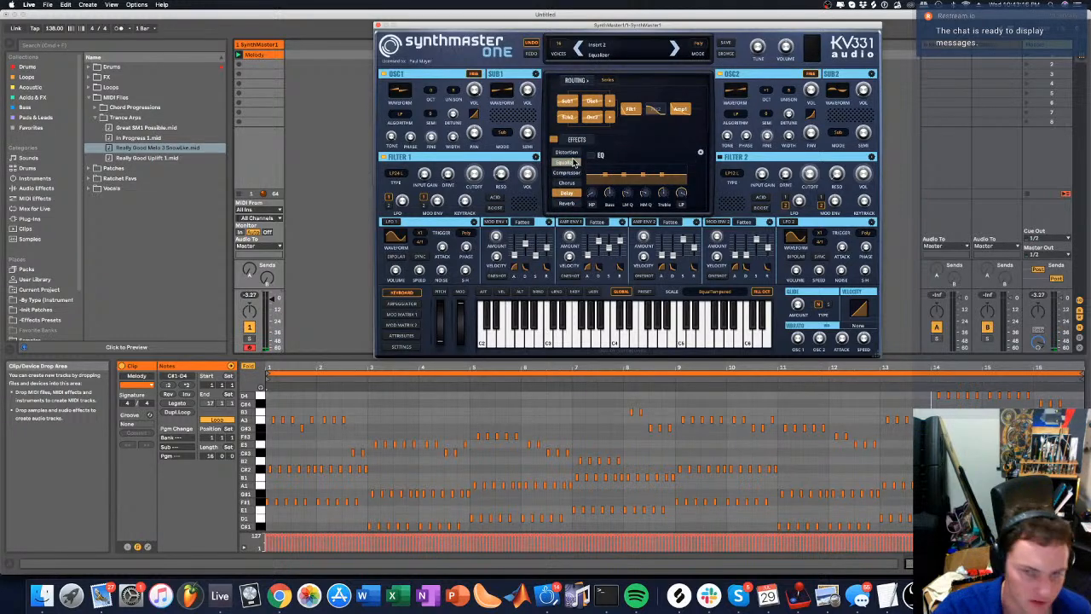
click(376, 26)
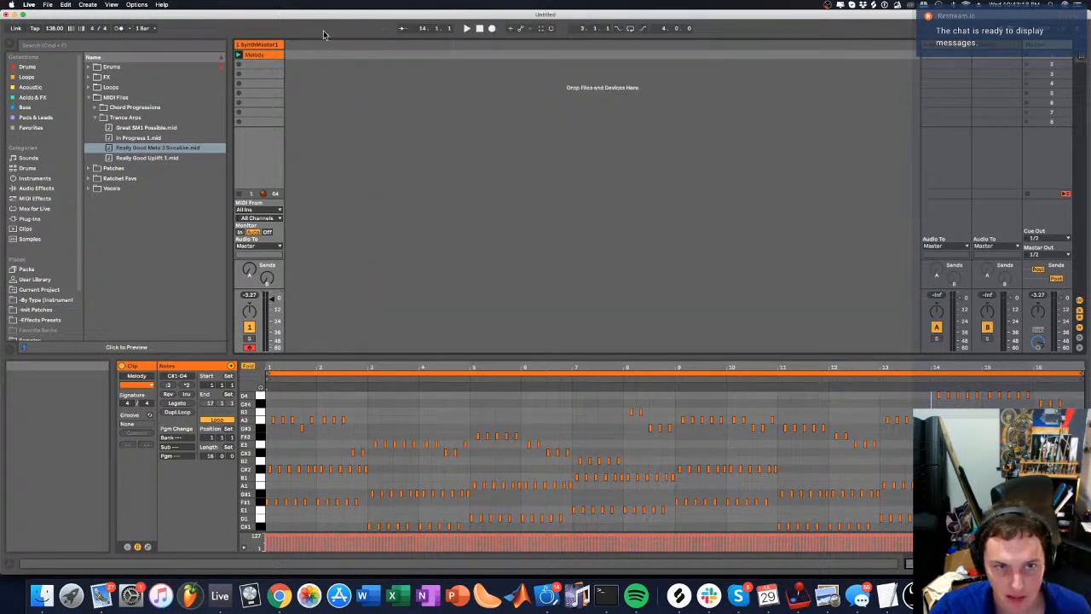
key(Tab)
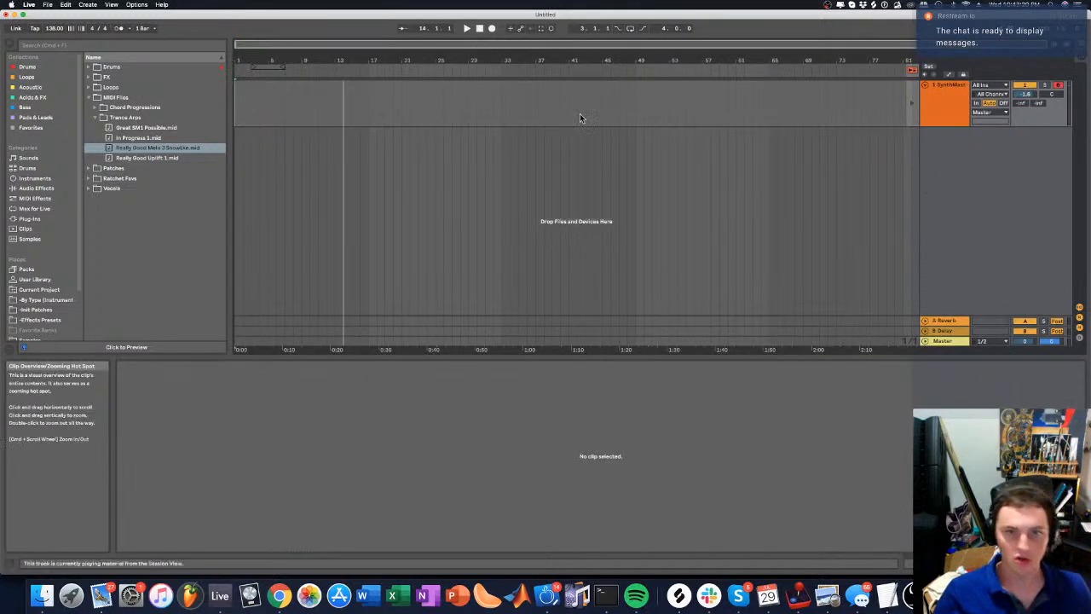
key(Tab)
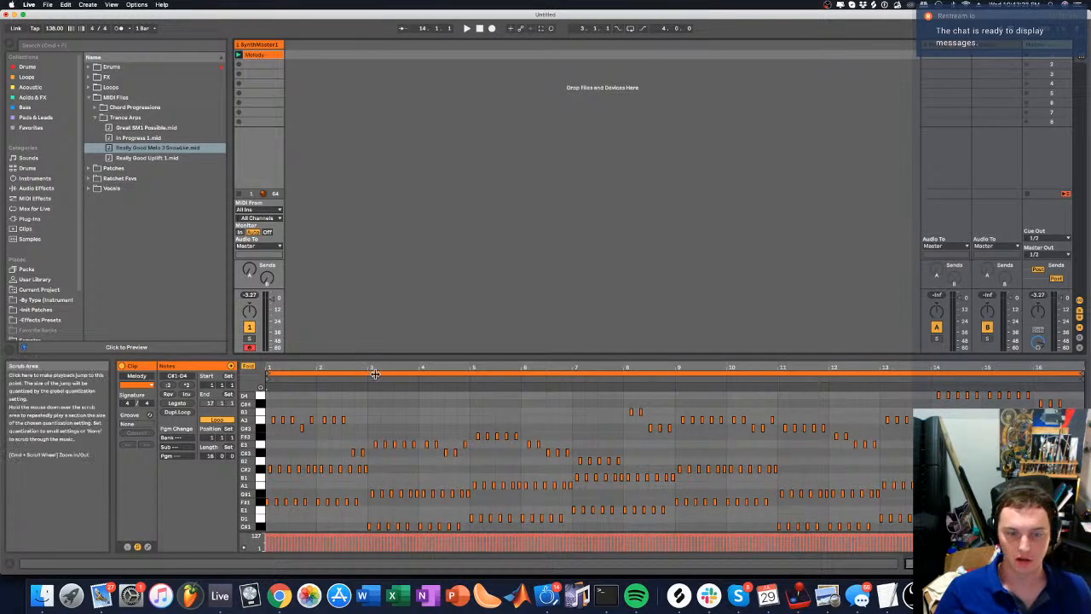
click(331, 60)
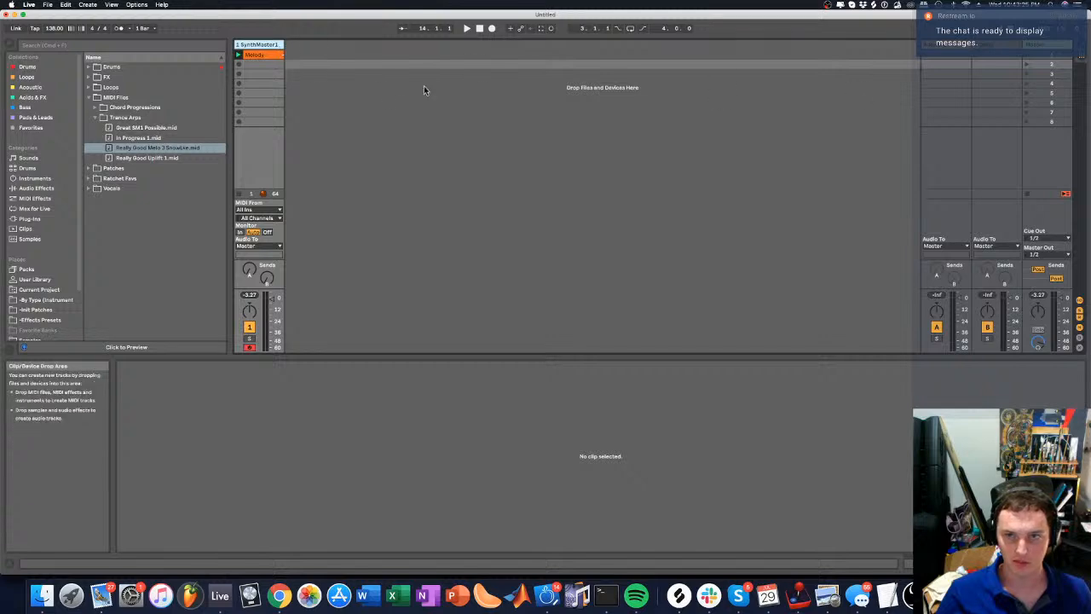
click(264, 55)
click(455, 187)
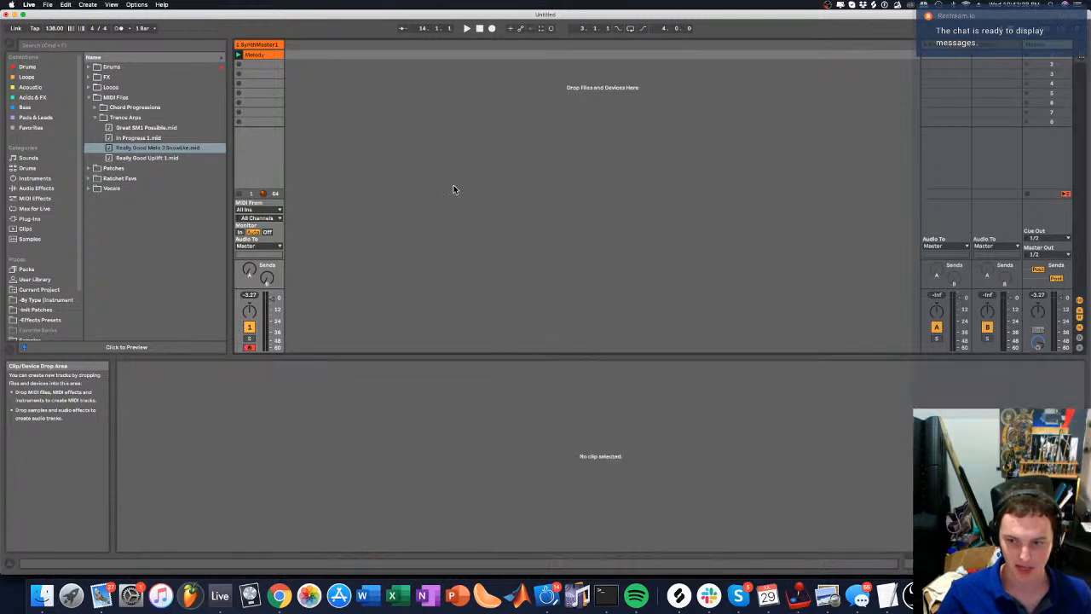
click(270, 54)
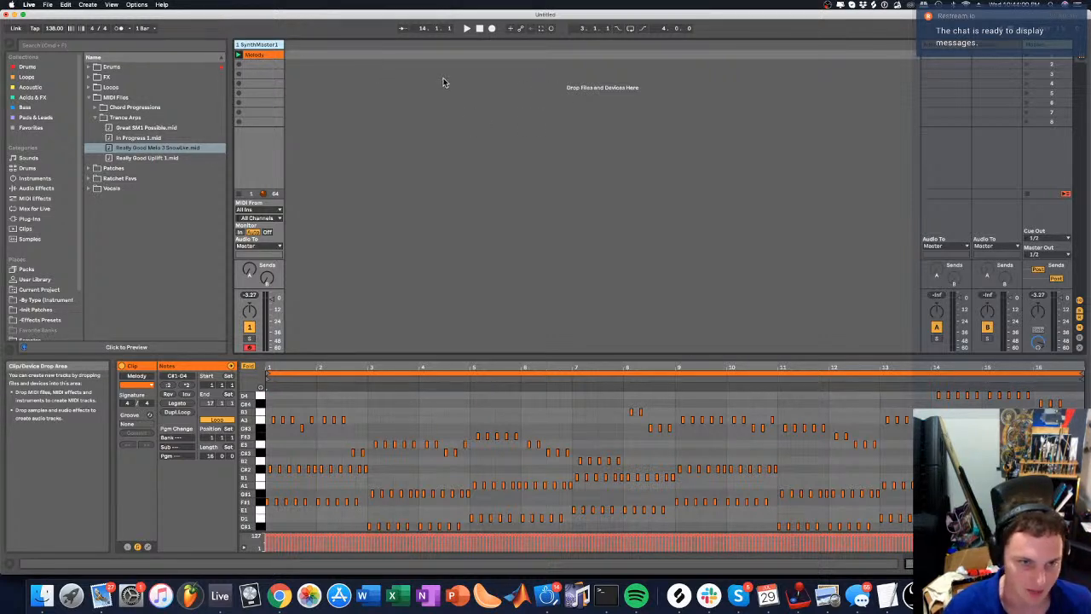
Insert a new MIDI track next to the SynthMaster1 track
click(277, 43)
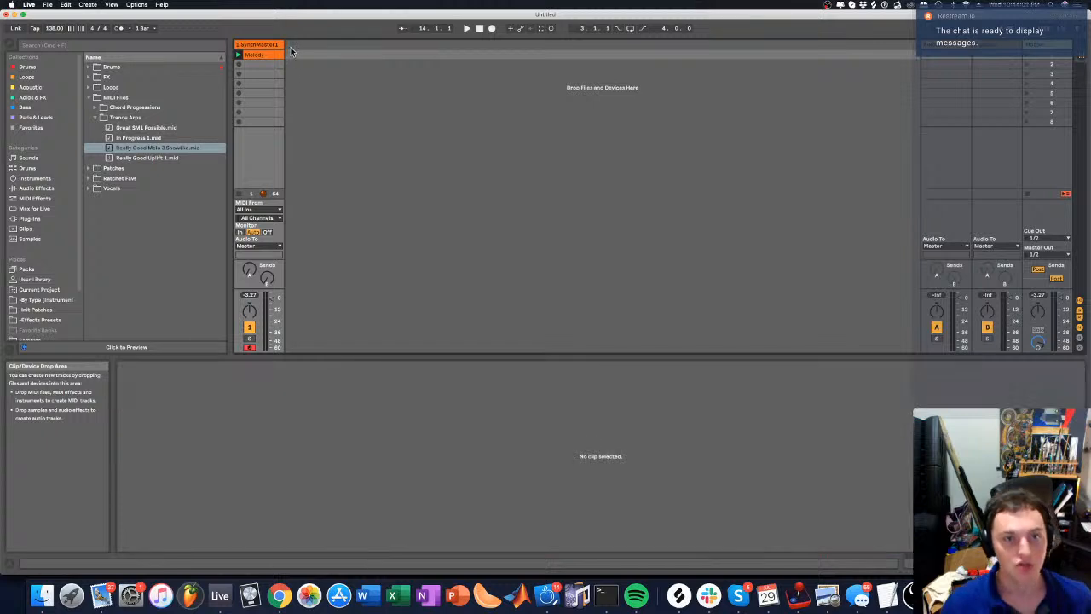
right_click(280, 44)
click(283, 42)
right_click(291, 51)
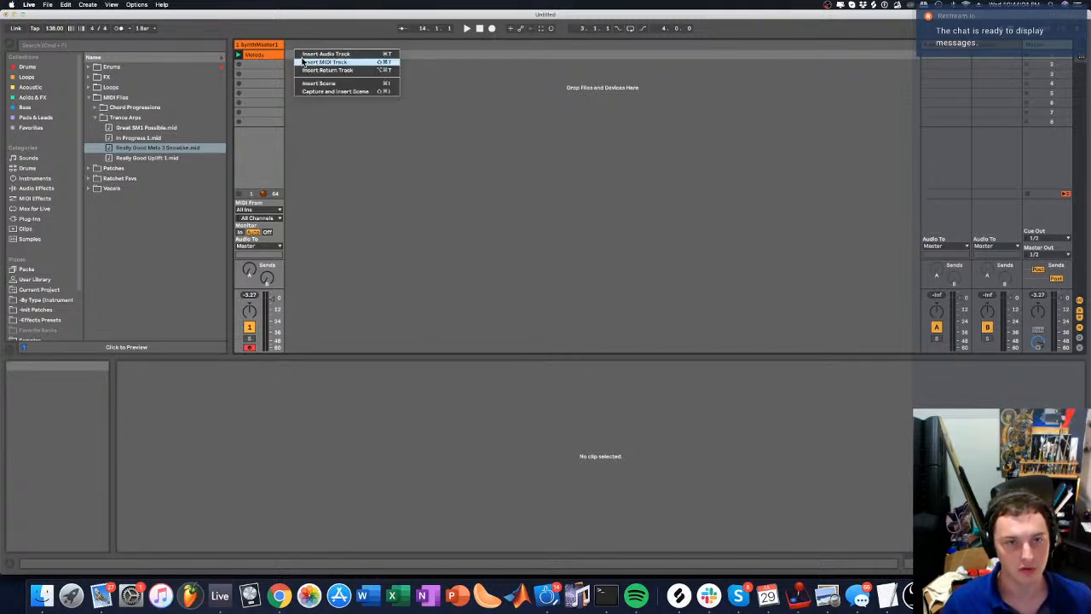
click(301, 63)
right_click(314, 51)
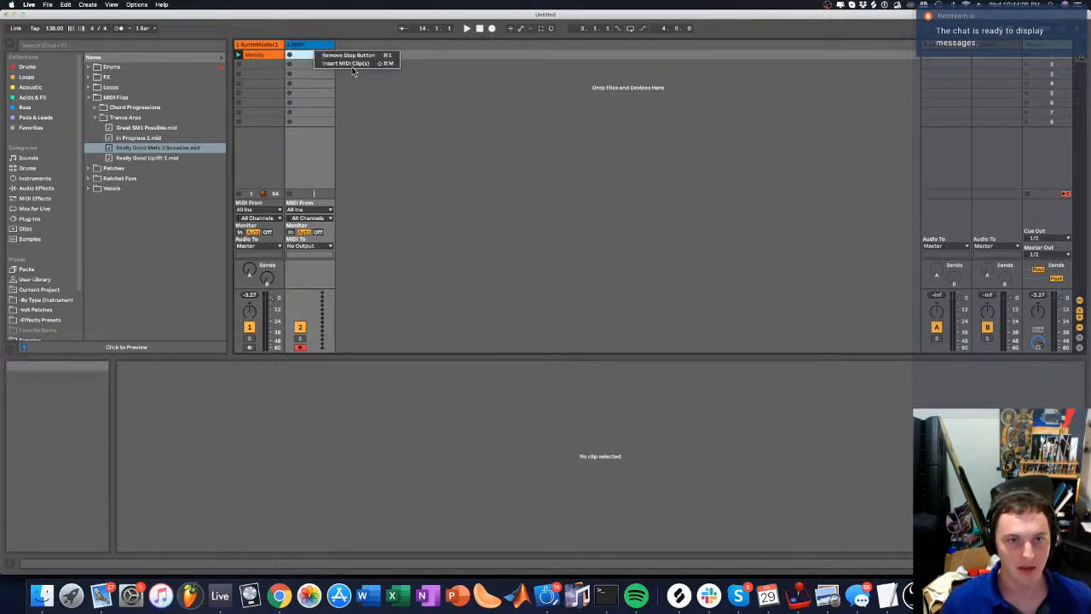
Rename the new MIDI track as SubBass
click(306, 45)
right_click(304, 43)
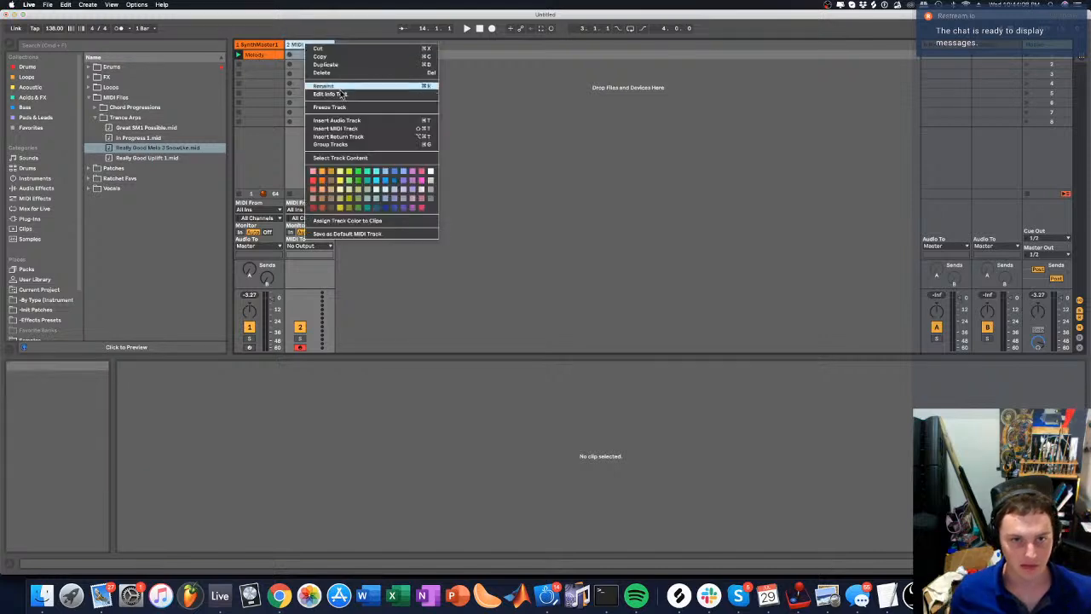
click(336, 86)
text(Sub)
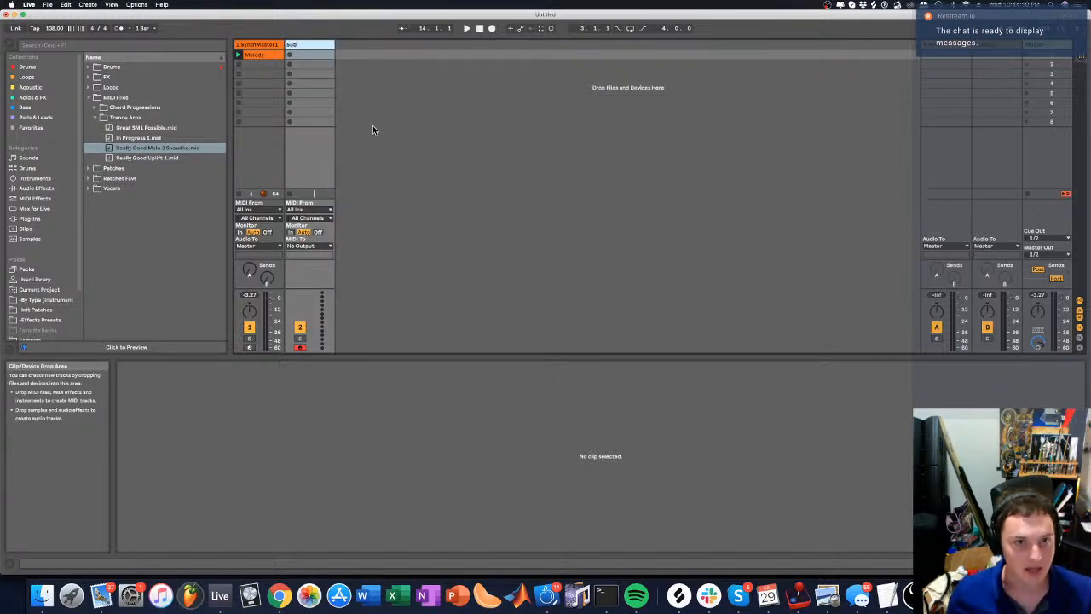
text(Bass)
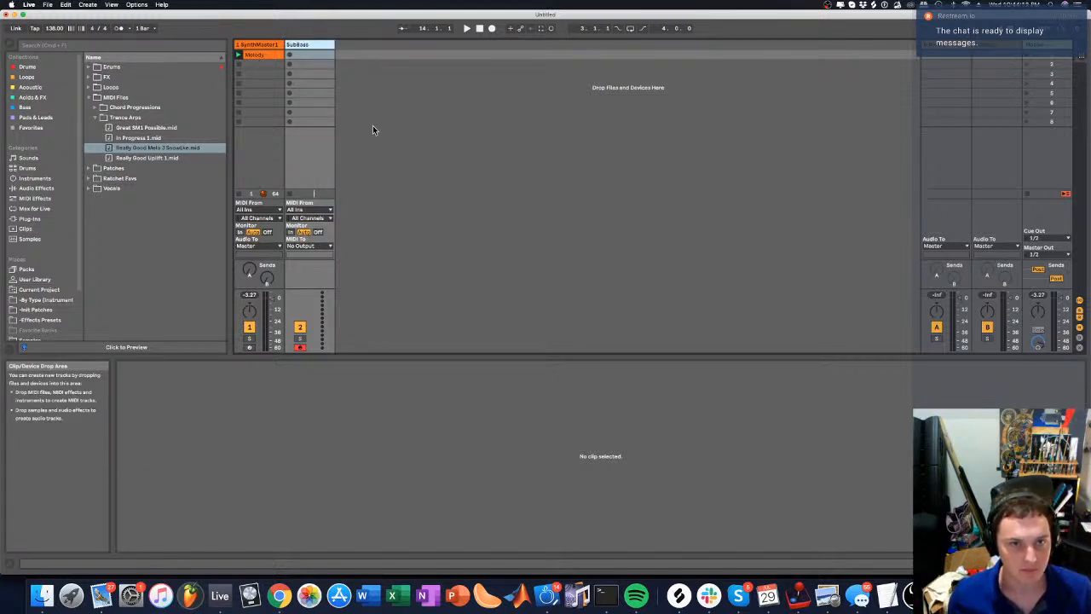
key(Return)
Search the browser for Synthmaster and load the SynthMaster1 instrument onto the SubBass track
key(super+f)
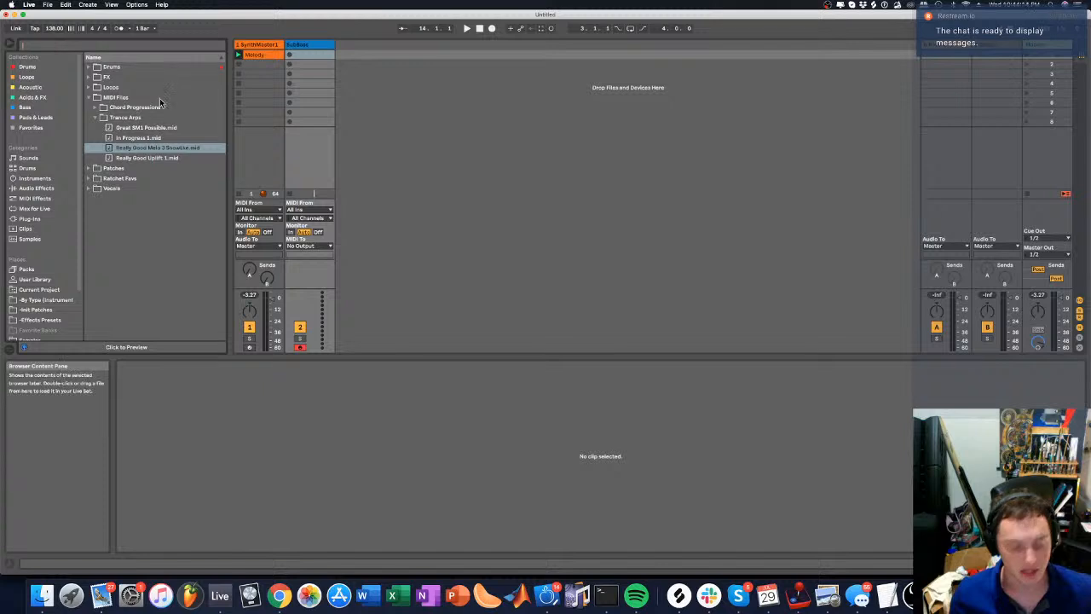
text(Synthmaster)
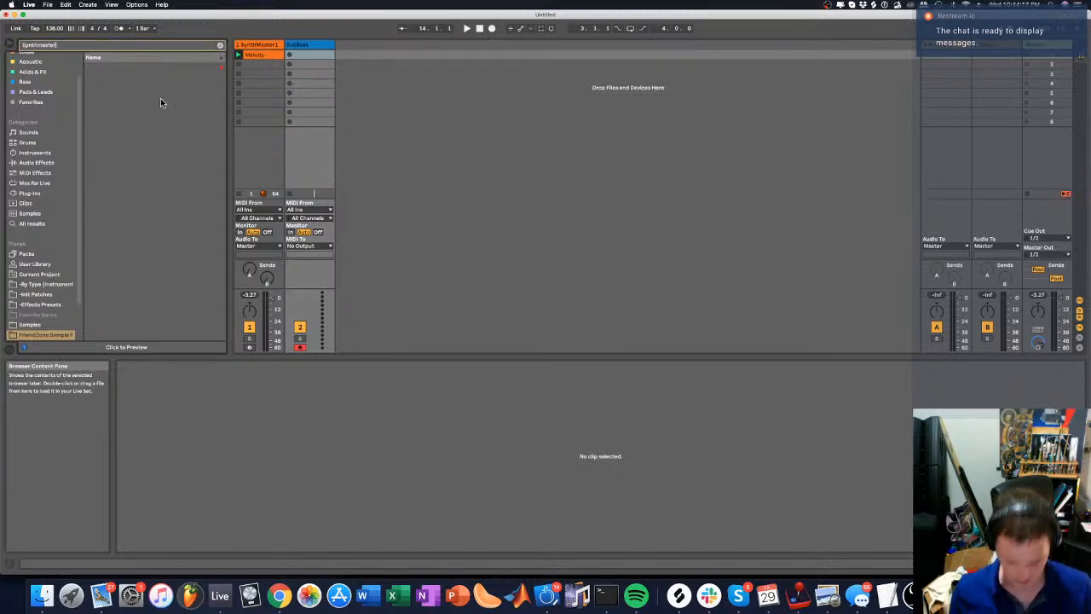
key(super+f)
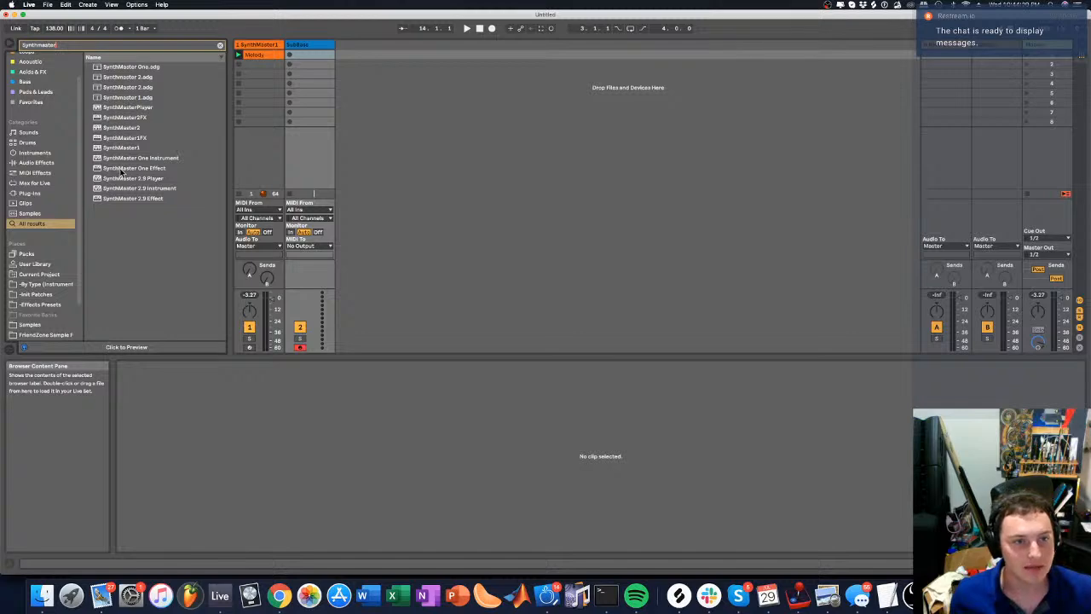
drag(119, 161, 203, 390)
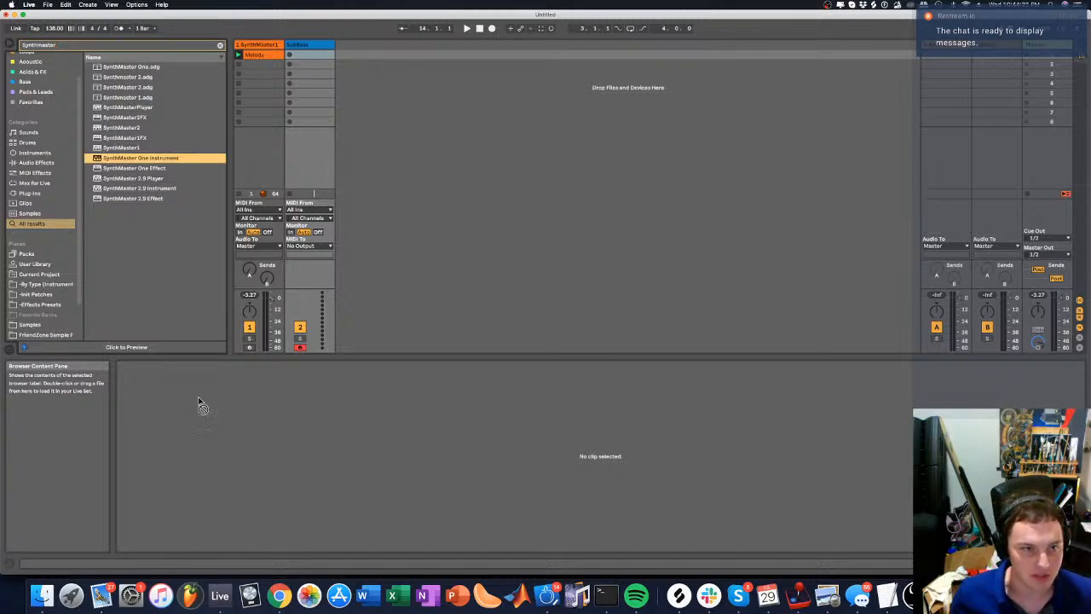
click(119, 149)
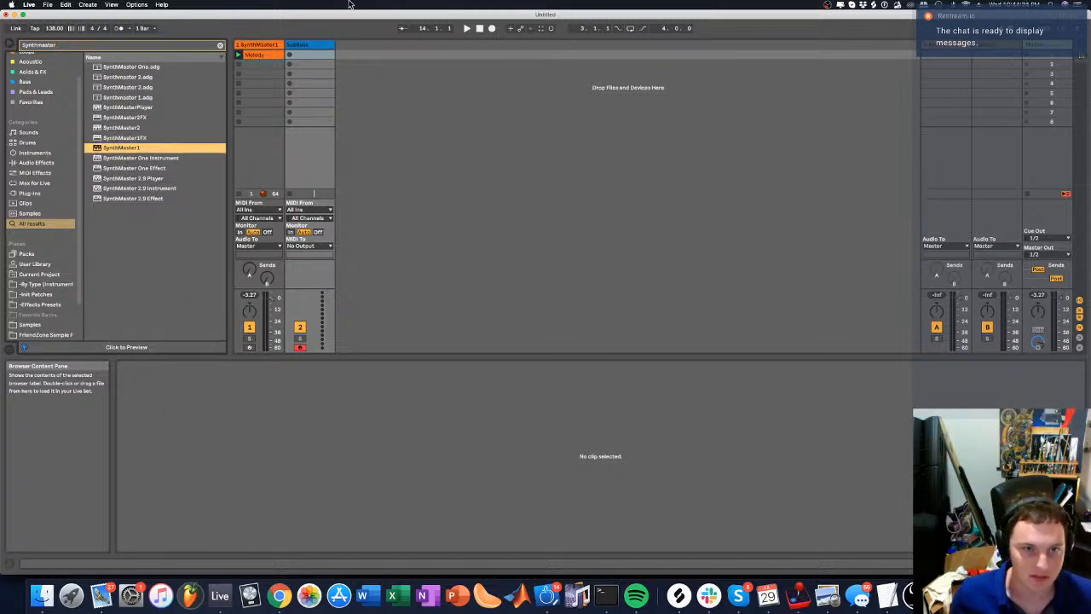
drag(341, 51, 339, 52)
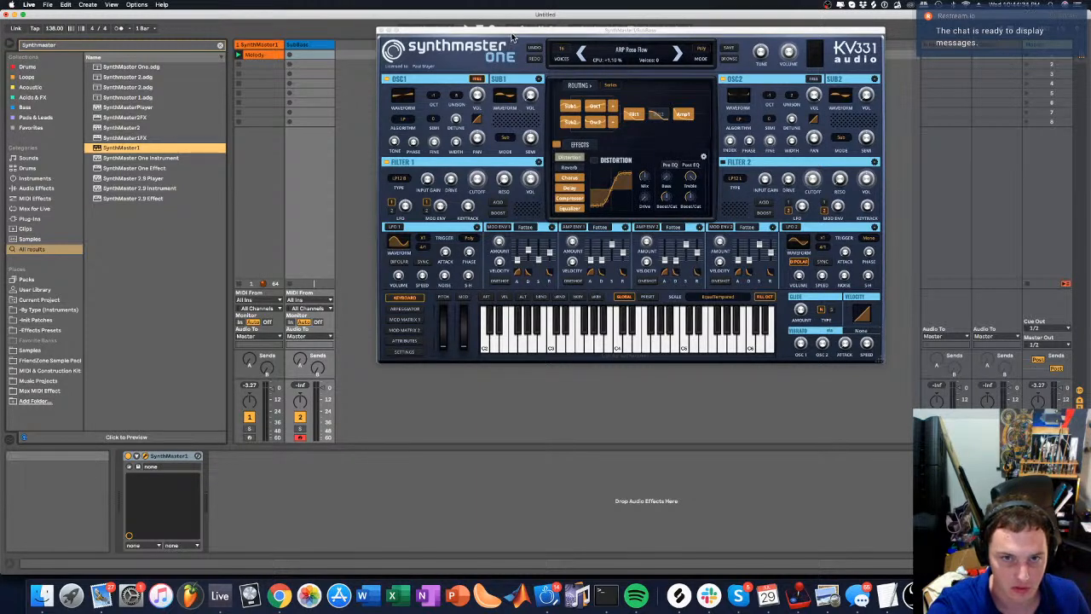
drag(510, 32, 457, 55)
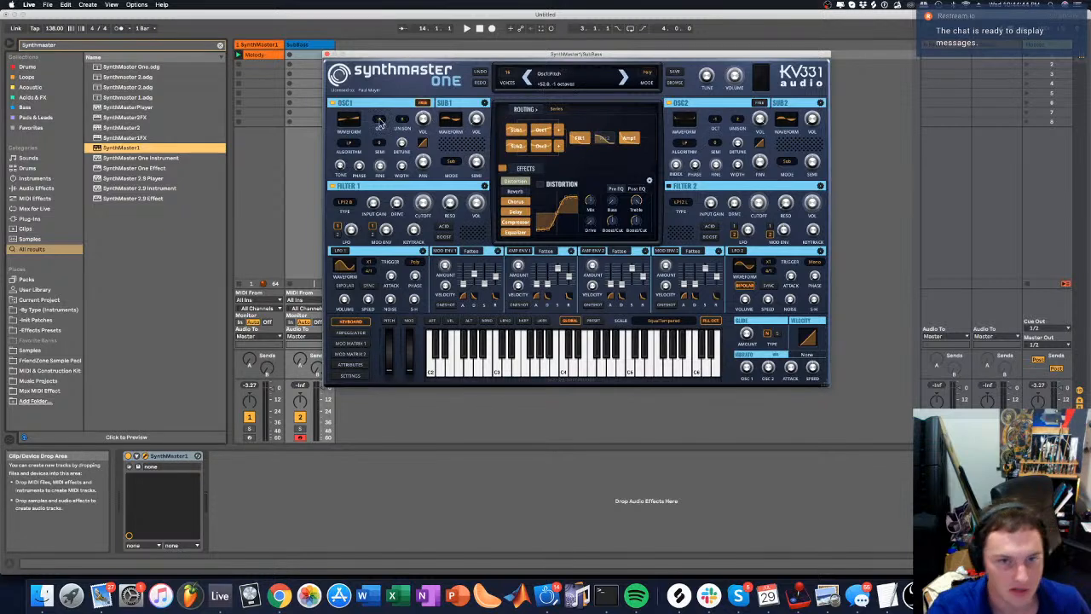
Try a different waveform for oscillator 2, and reset the synth to its initial preset
click(679, 119)
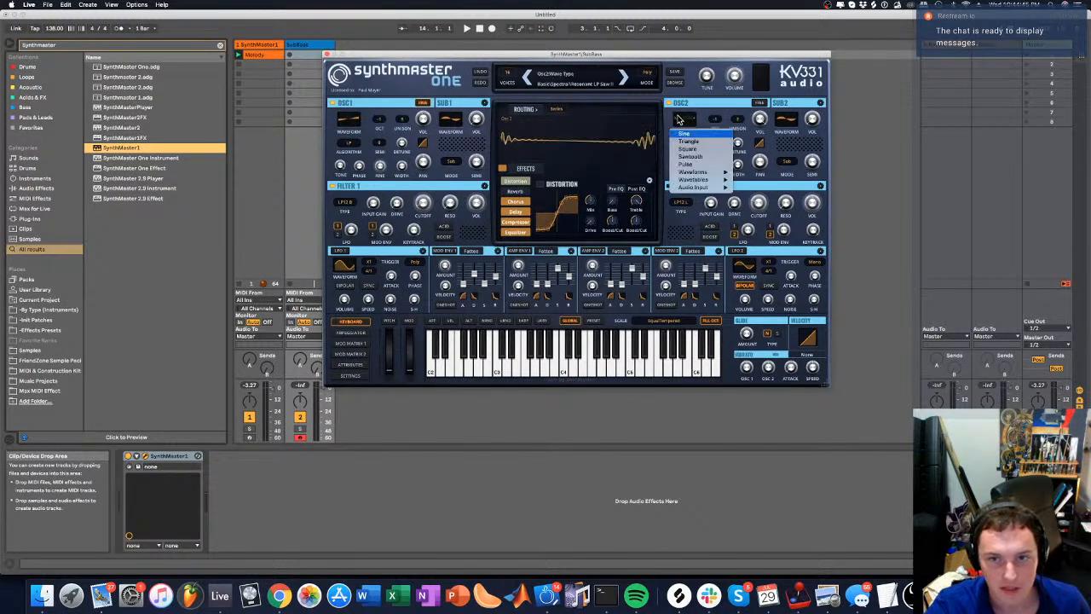
click(697, 151)
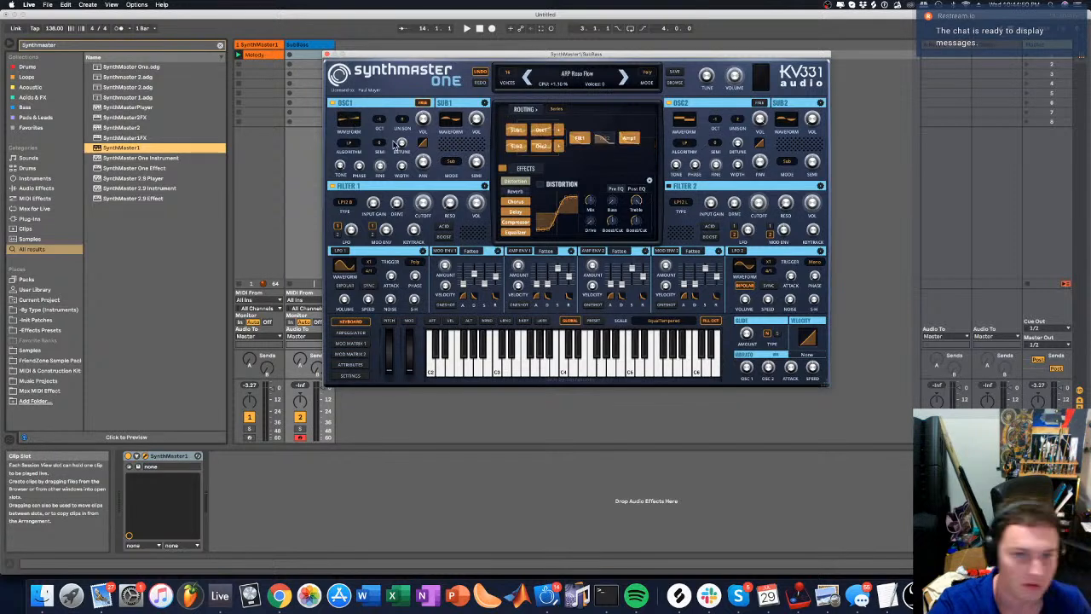
right_click(530, 78)
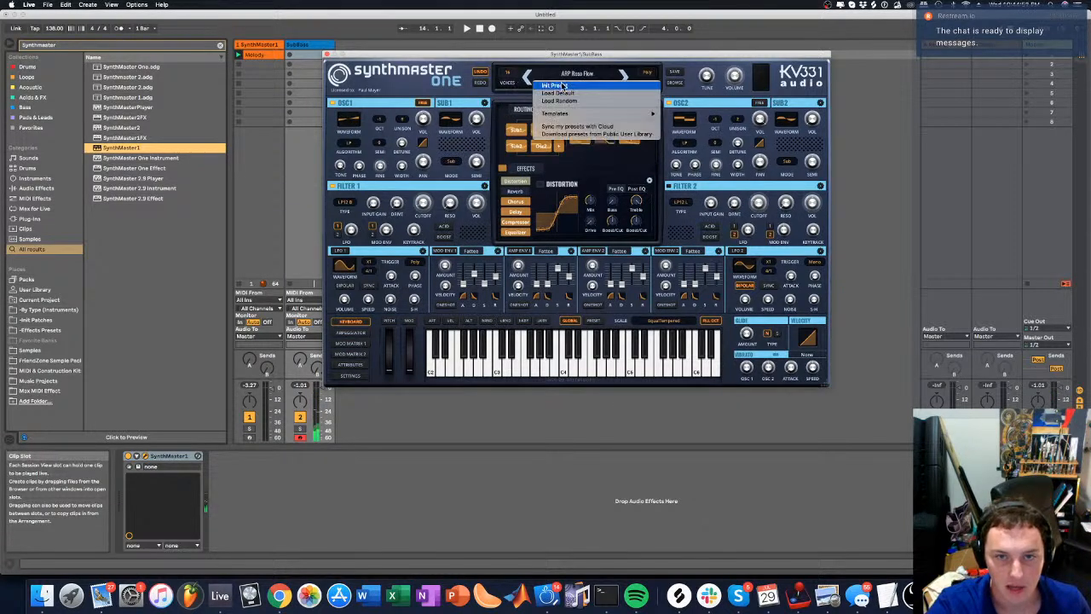
click(552, 87)
Choose 8 unison voices for oscillator 2 and adjust oscillator 1's unison voices
click(730, 126)
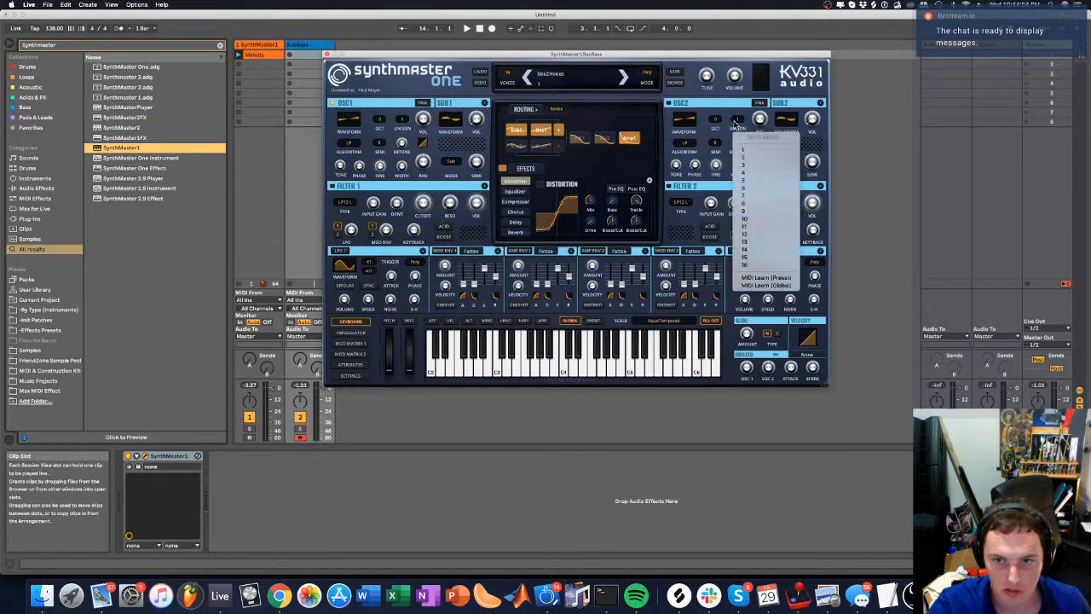
click(754, 203)
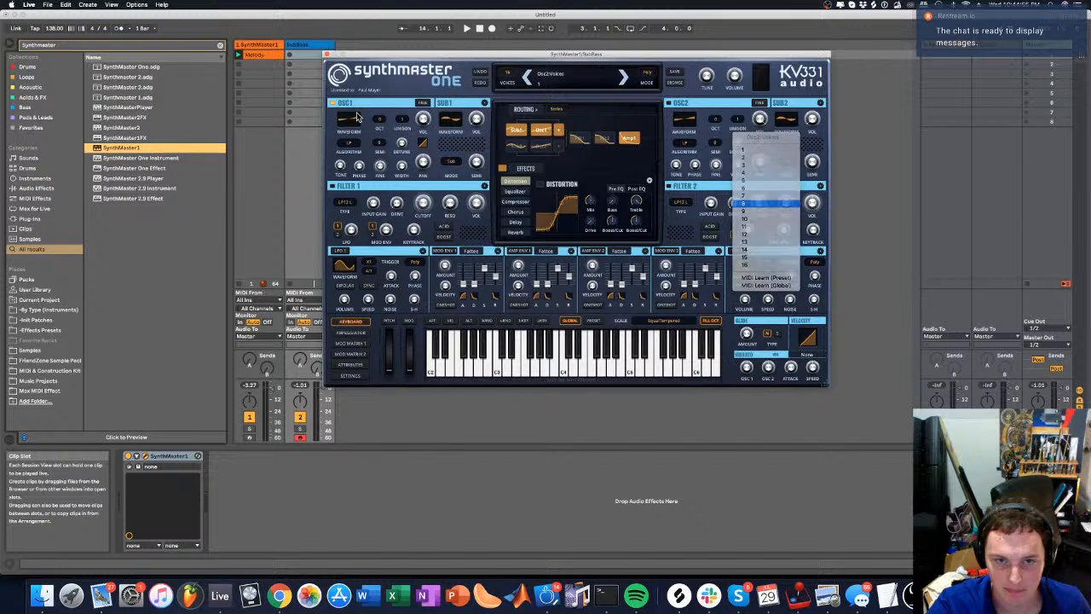
click(401, 120)
click(416, 208)
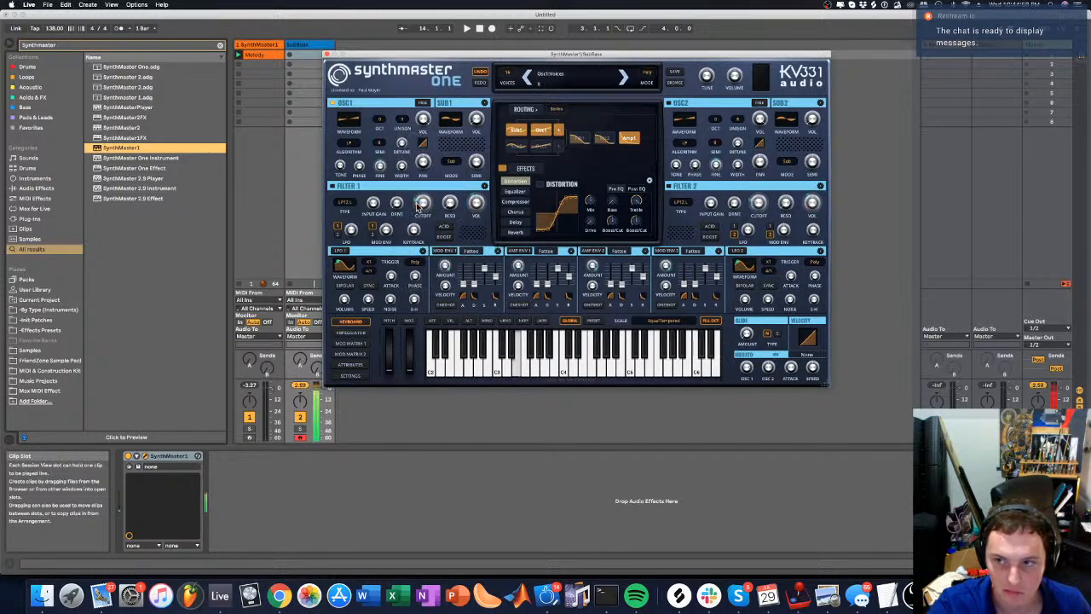
Turn on oscillator 2 and set its waveform to Square after trying the Pulse wave
click(679, 117)
click(692, 135)
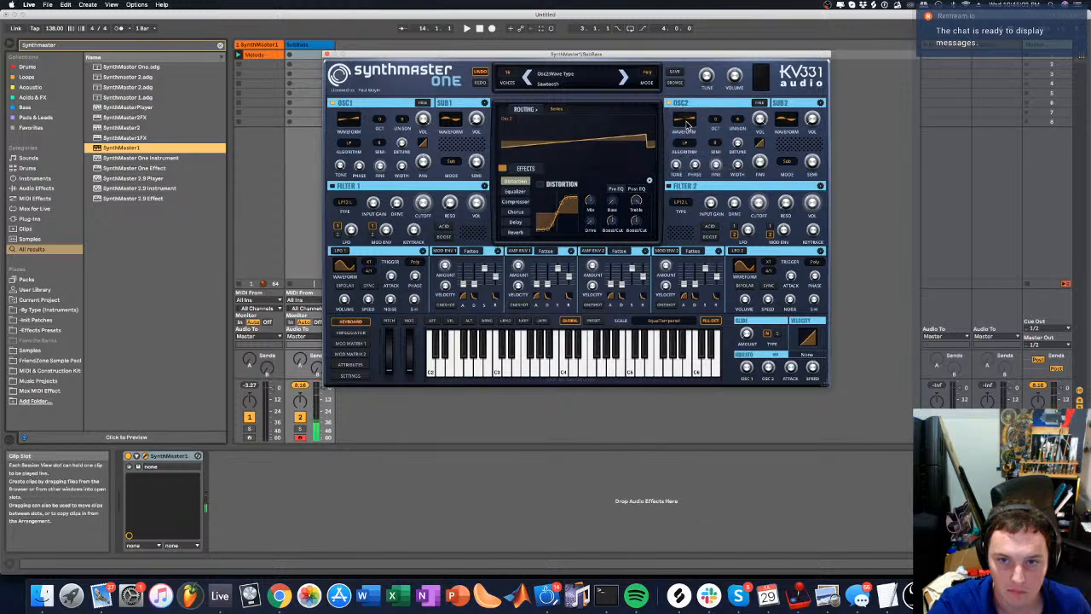
click(687, 124)
click(689, 142)
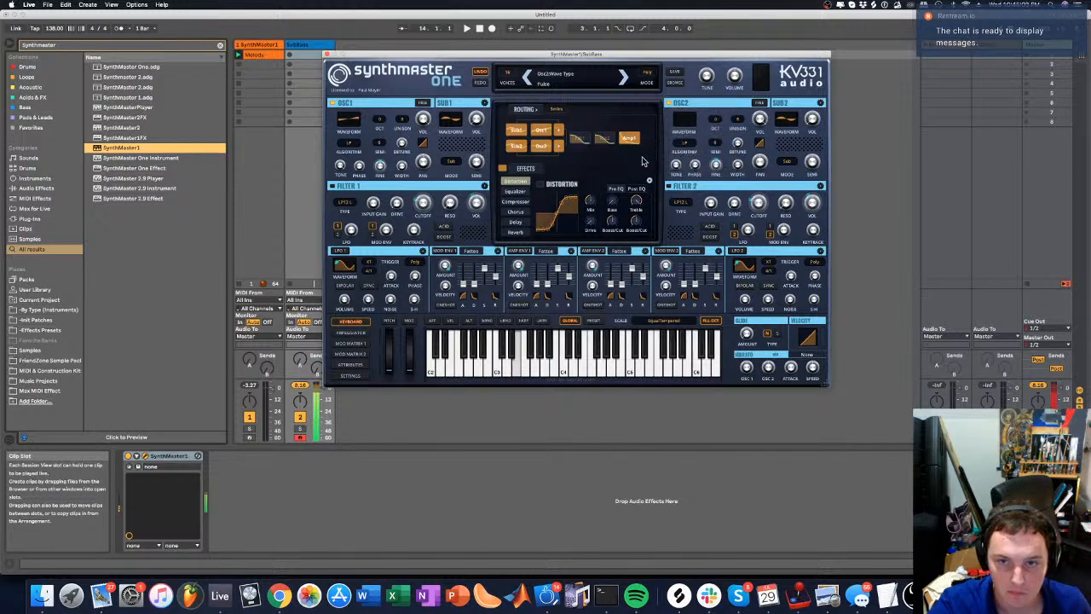
click(688, 135)
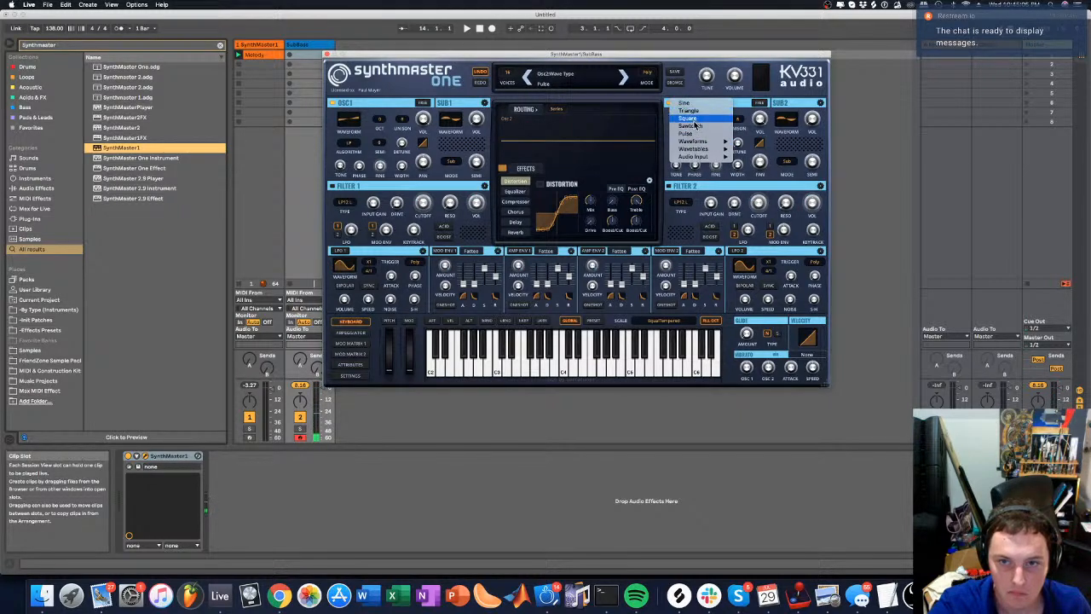
click(689, 118)
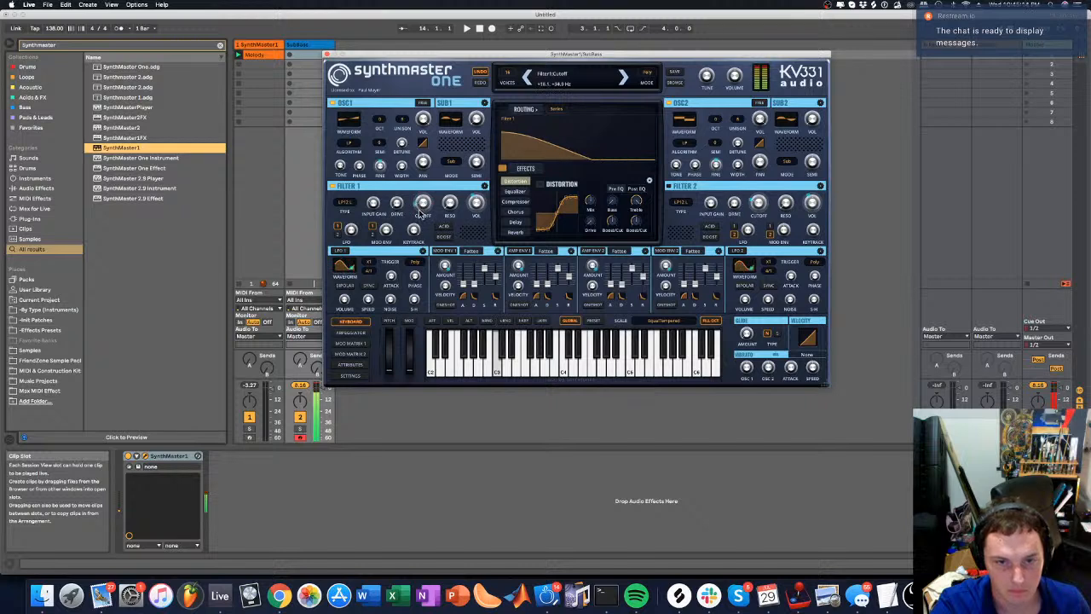
Set filter 1's type to Ladder Lowpass 24 and adjust its cutoff
click(344, 202)
mouse_move(364, 234)
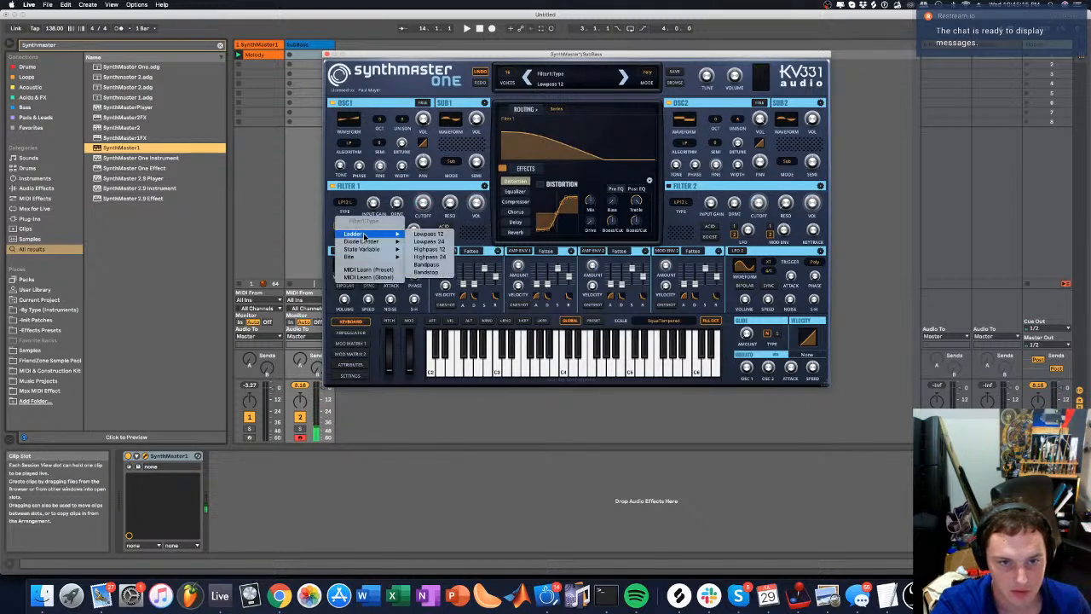
click(445, 242)
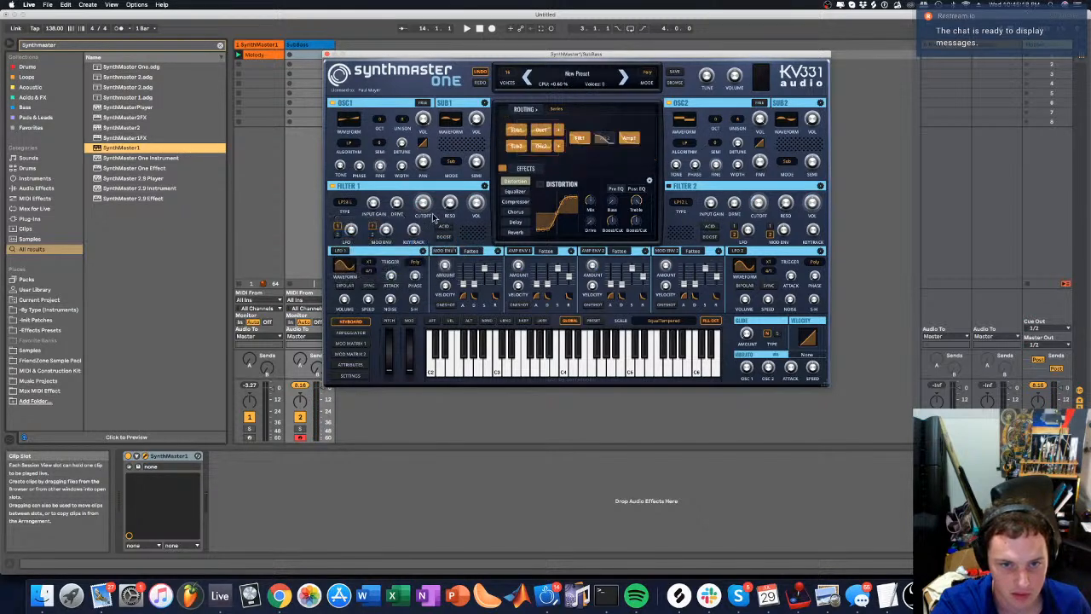
drag(421, 207, 418, 198)
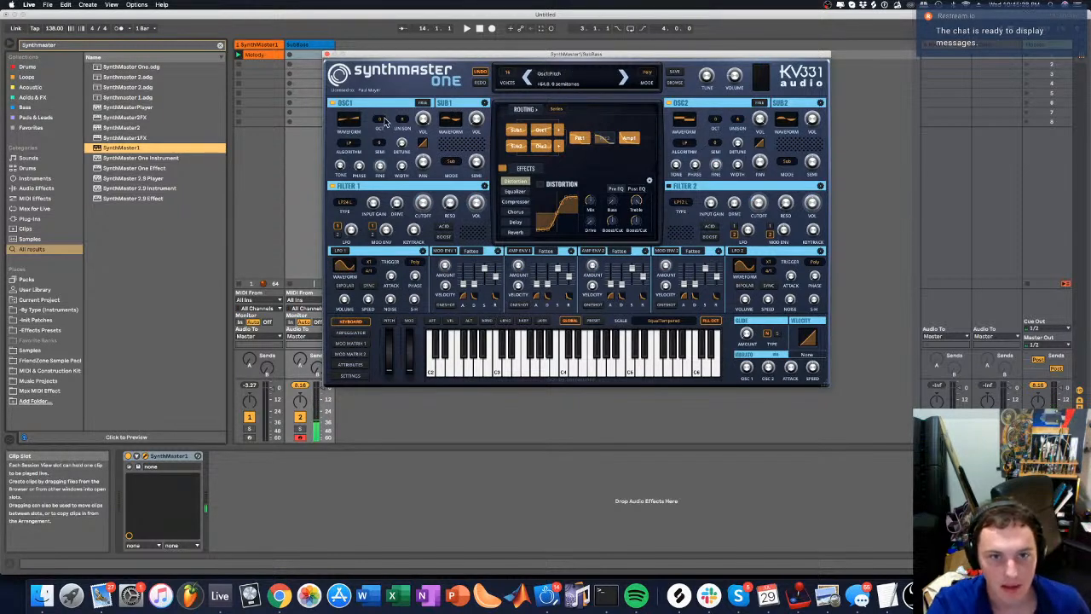
Lower the octave of both oscillator 1 and oscillator 2 to -2
click(384, 118)
click(396, 157)
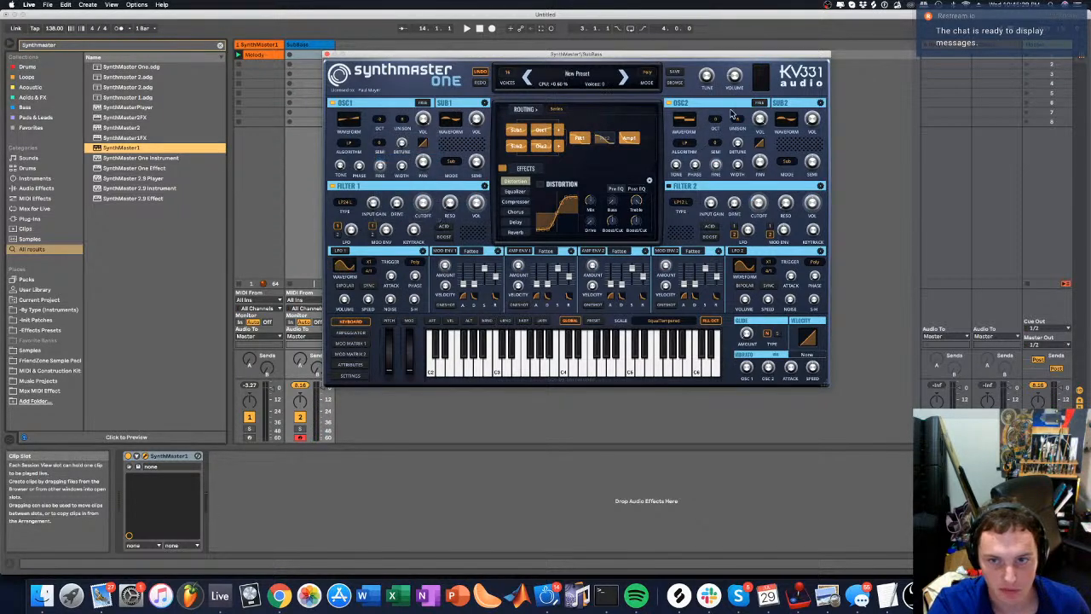
click(719, 119)
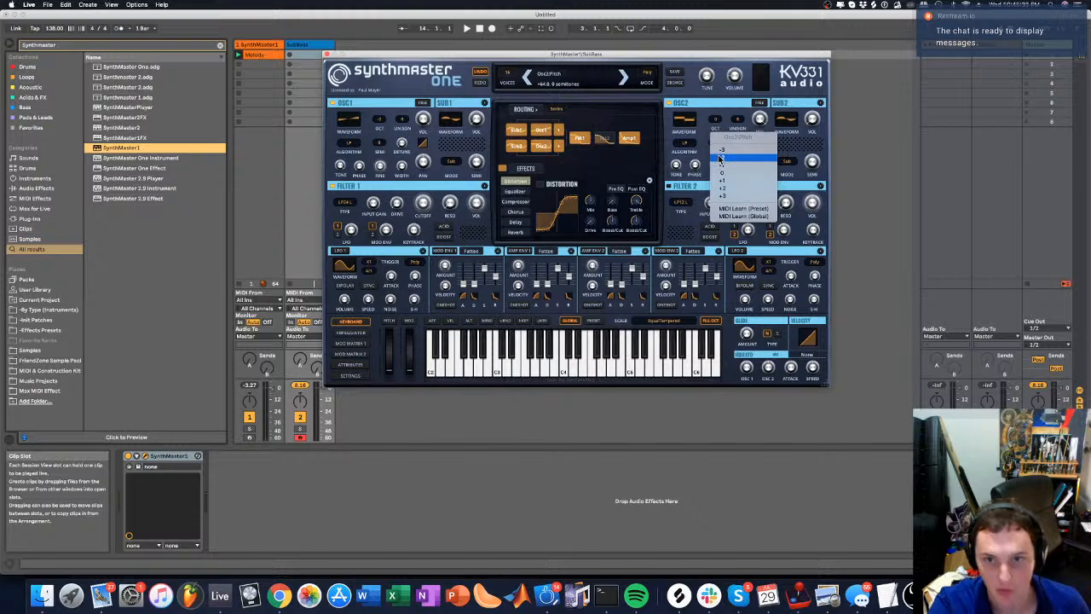
click(721, 159)
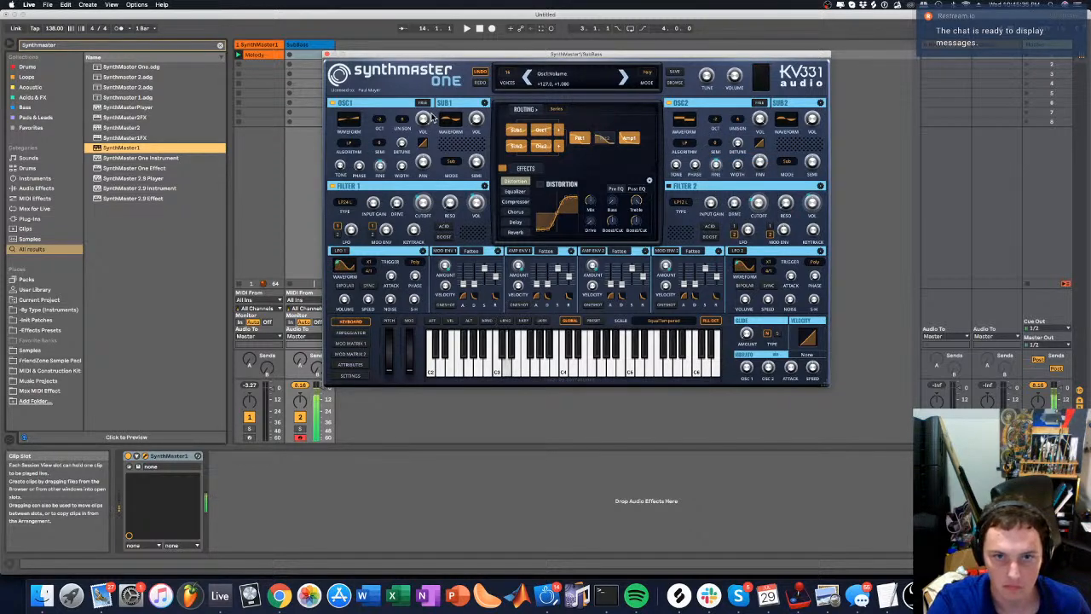
Fine-tune filter 1's cutoff and adjust oscillator 2's phase
drag(426, 205, 454, 203)
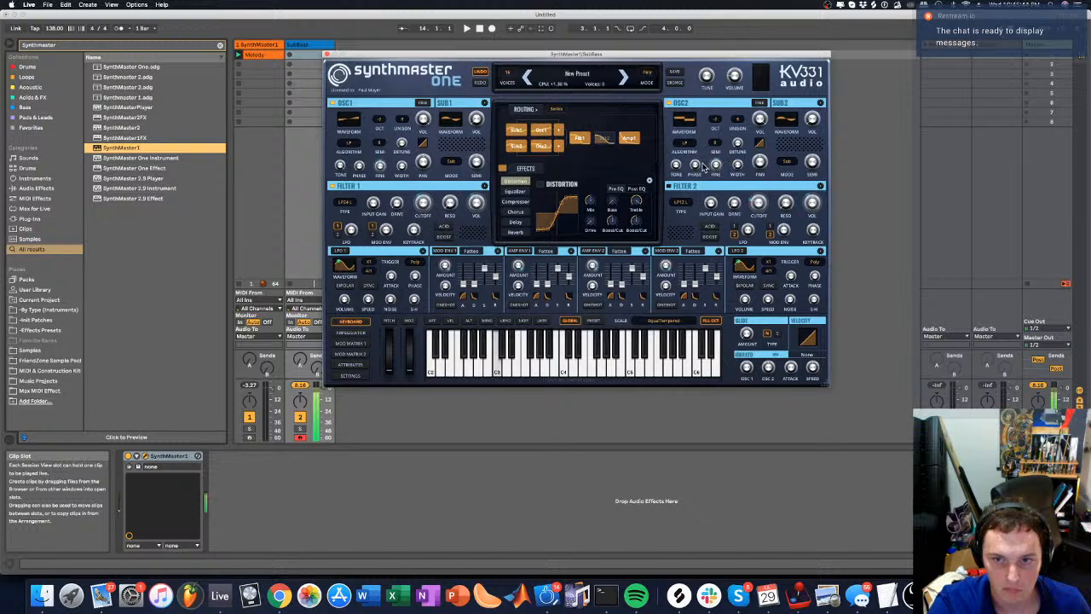
mouse_move(696, 165)
mouse_down()
mouse_move(700, 116)
mouse_move(697, 173)
mouse_up()
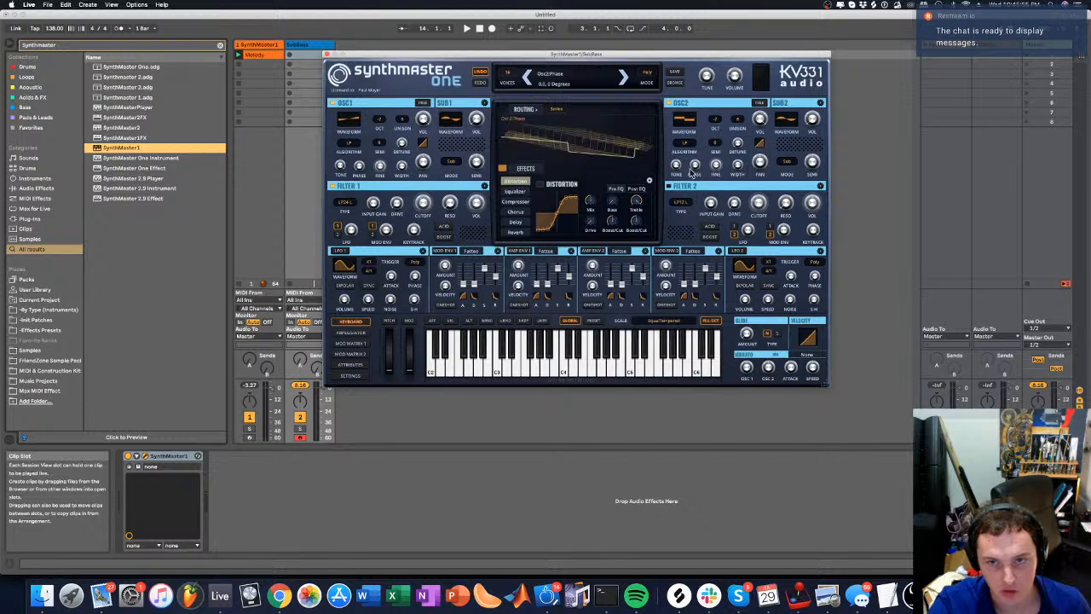
drag(695, 172, 693, 162)
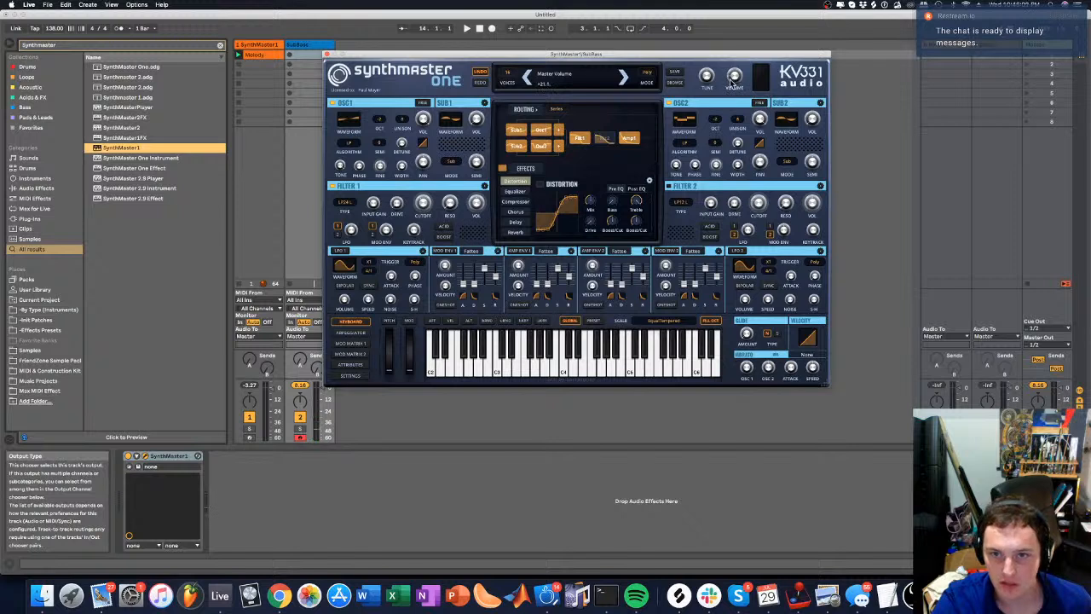
Search for EQ, add EQ Eight after SynthMaster1 on the SubBass track, and expand its frequency display
click(73, 46)
text(EQ)
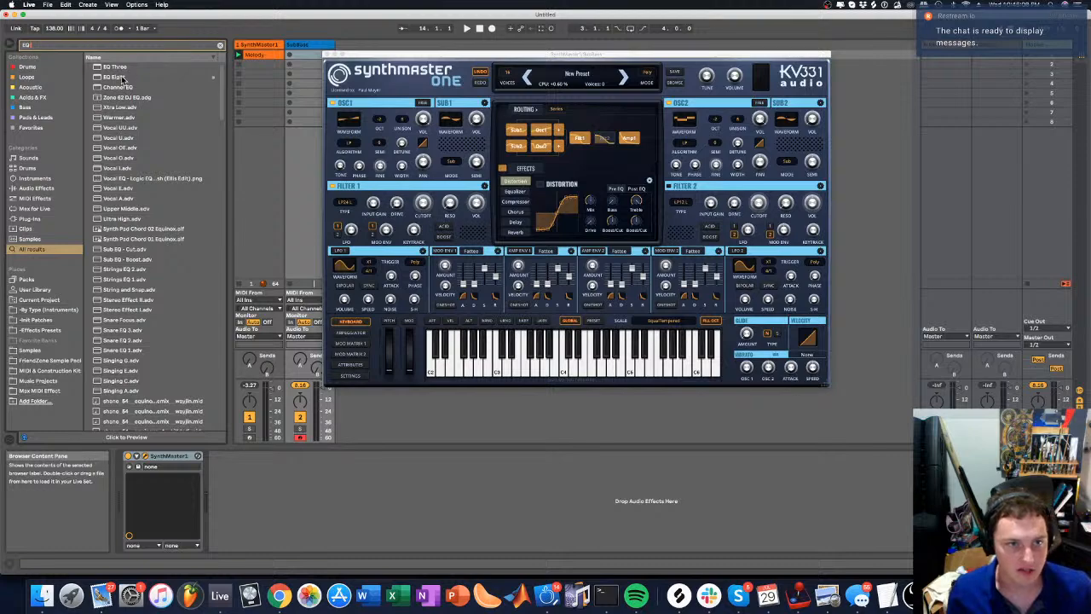
drag(115, 77, 263, 509)
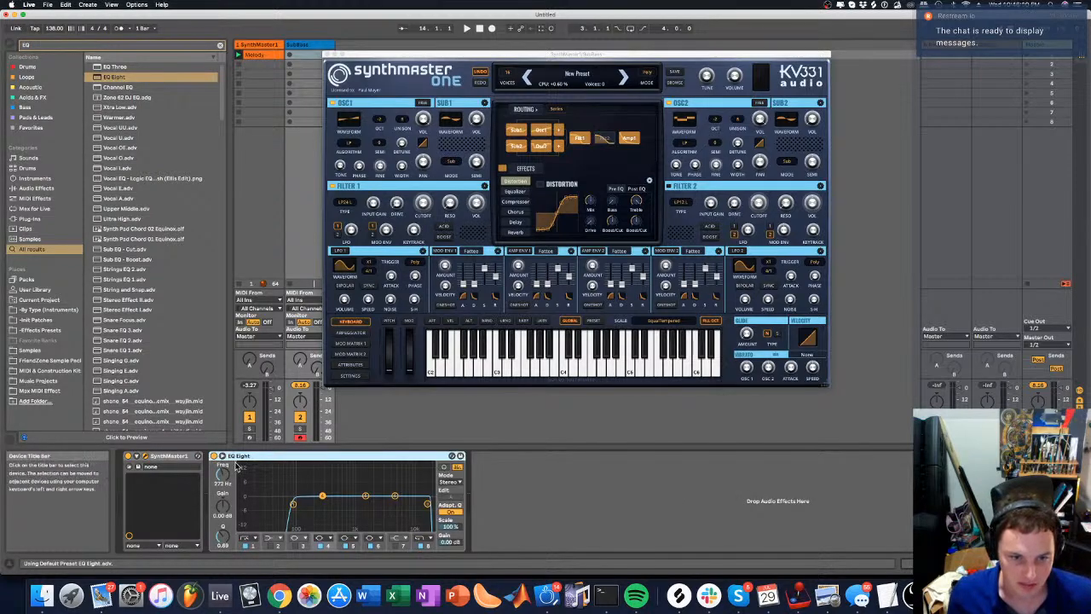
click(443, 469)
Set EQ Eight's band 1 low-cut frequency to about 22 Hz
drag(607, 53, 513, 9)
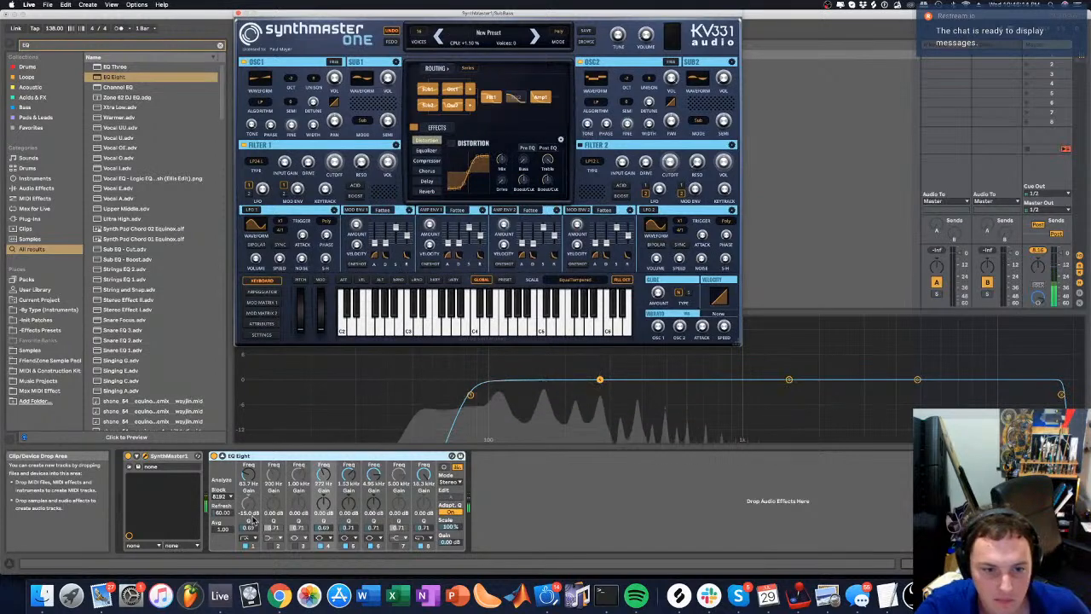
drag(248, 475, 248, 513)
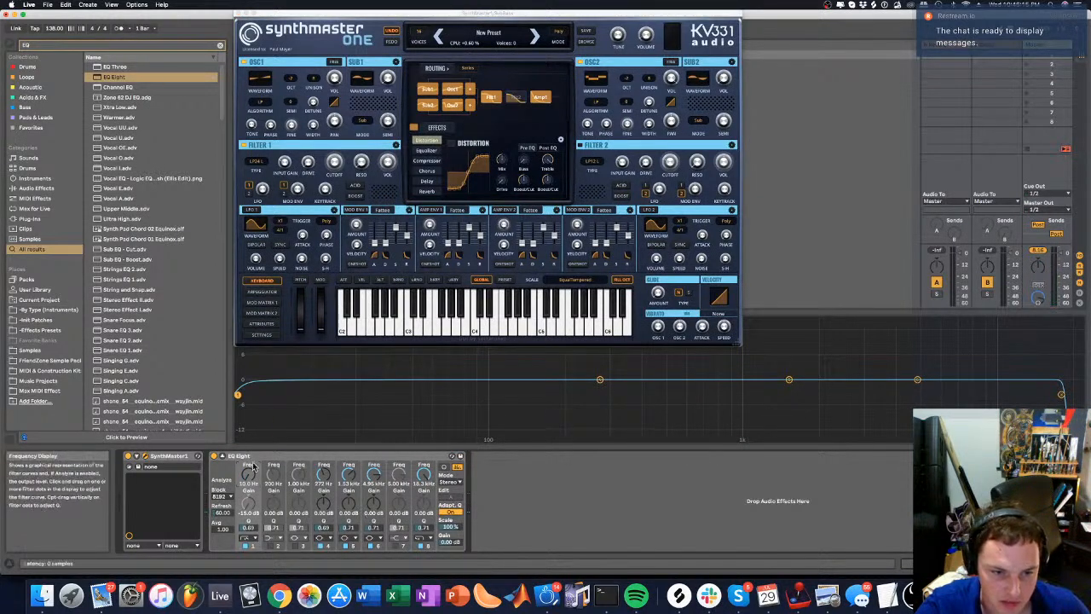
drag(249, 475, 248, 463)
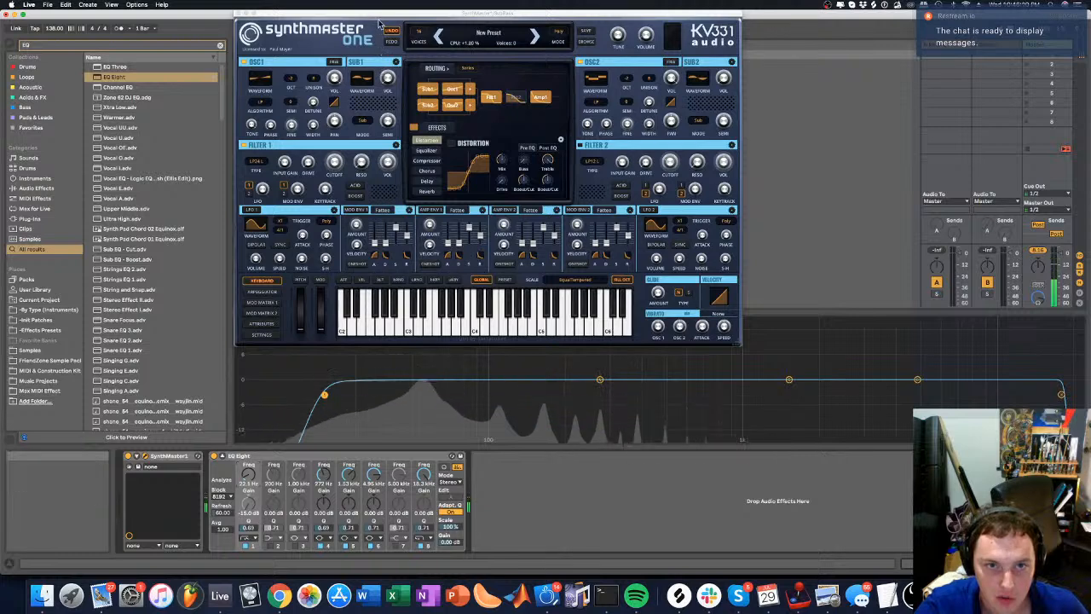
Move the synth window clear of the EQ spectrum display and readjust oscillator 2's phase
drag(373, 18, 780, 37)
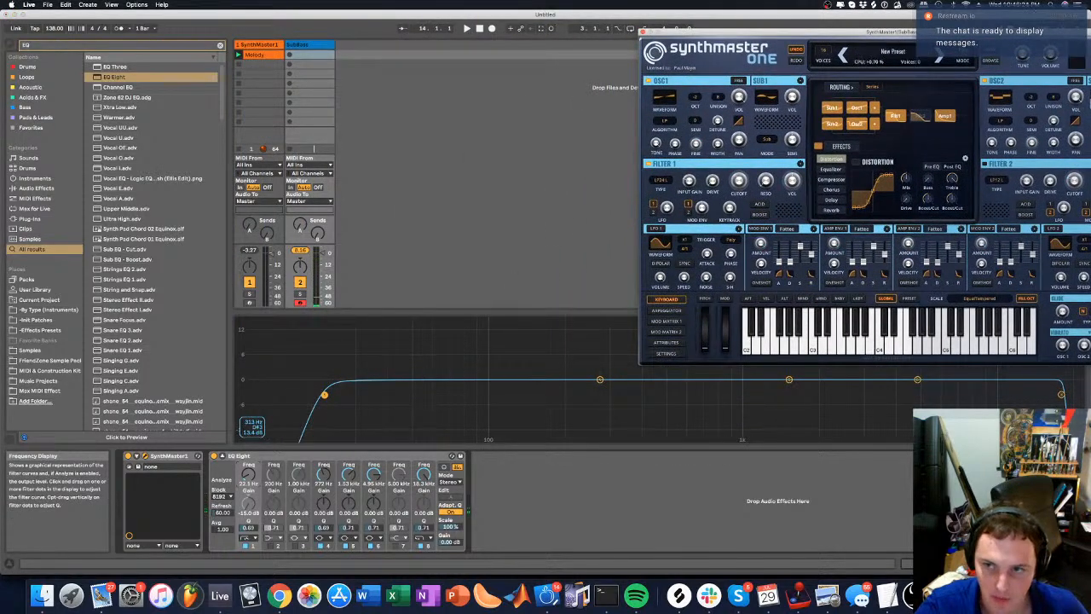
mouse_move(1015, 147)
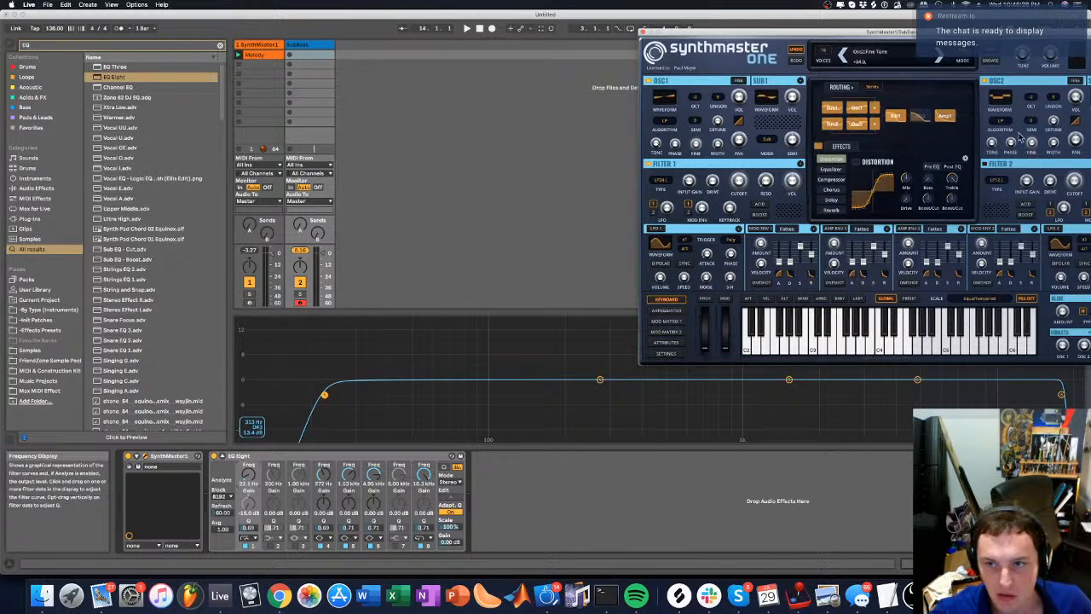
drag(1011, 145, 1007, 77)
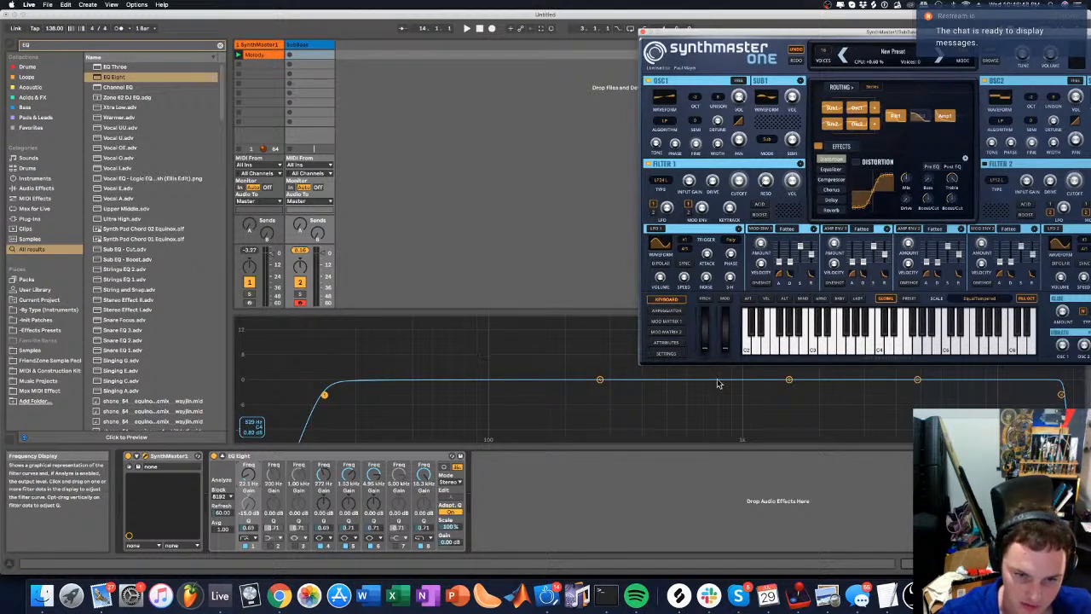
drag(1009, 143, 1009, 198)
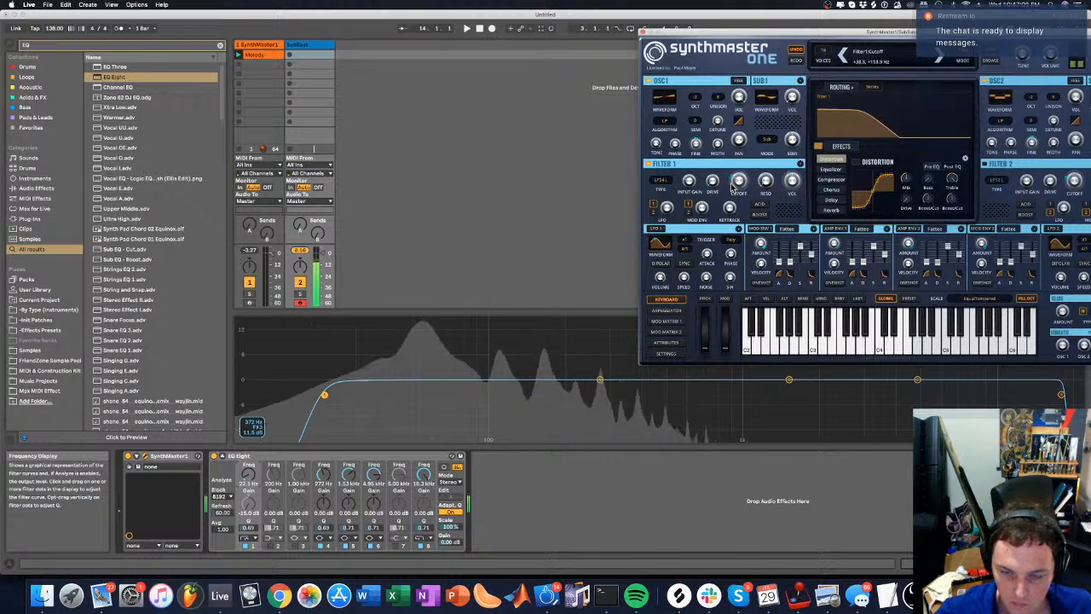
Readjust filter 1's cutoff on the sub bass synth
drag(732, 188, 735, 182)
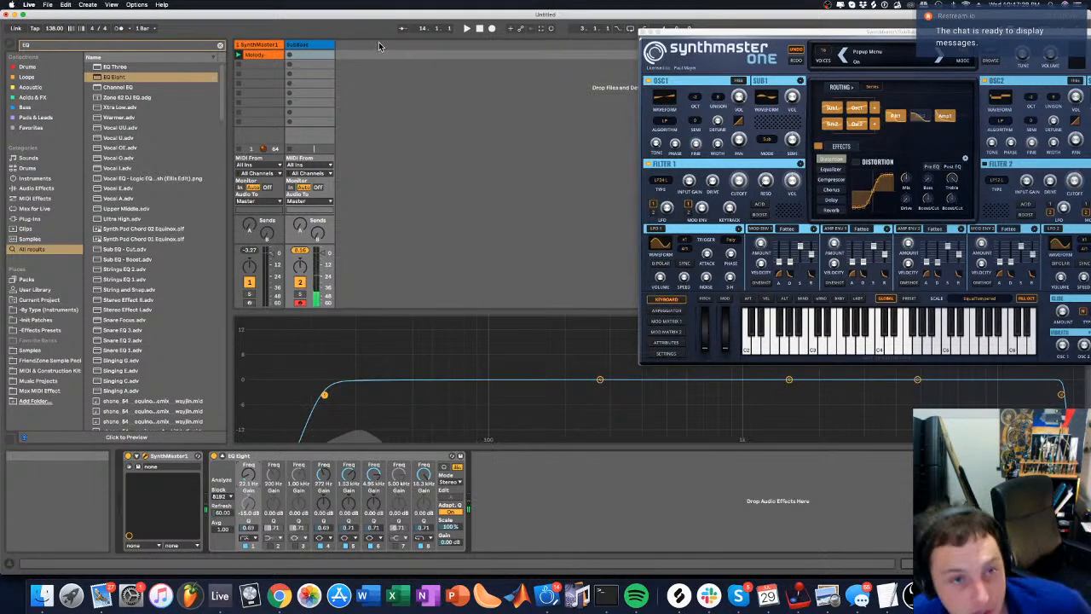
Copy the Melody clip's lowest notes, C#1 to F#1, into a new clip on the SubBass track
click(260, 56)
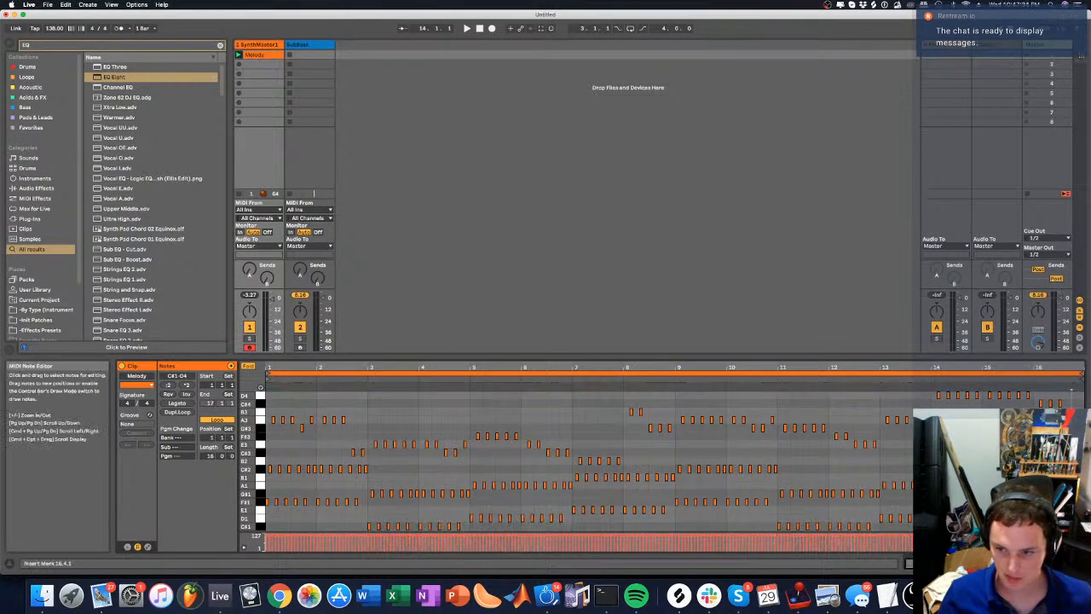
drag(1071, 527, 23, 504)
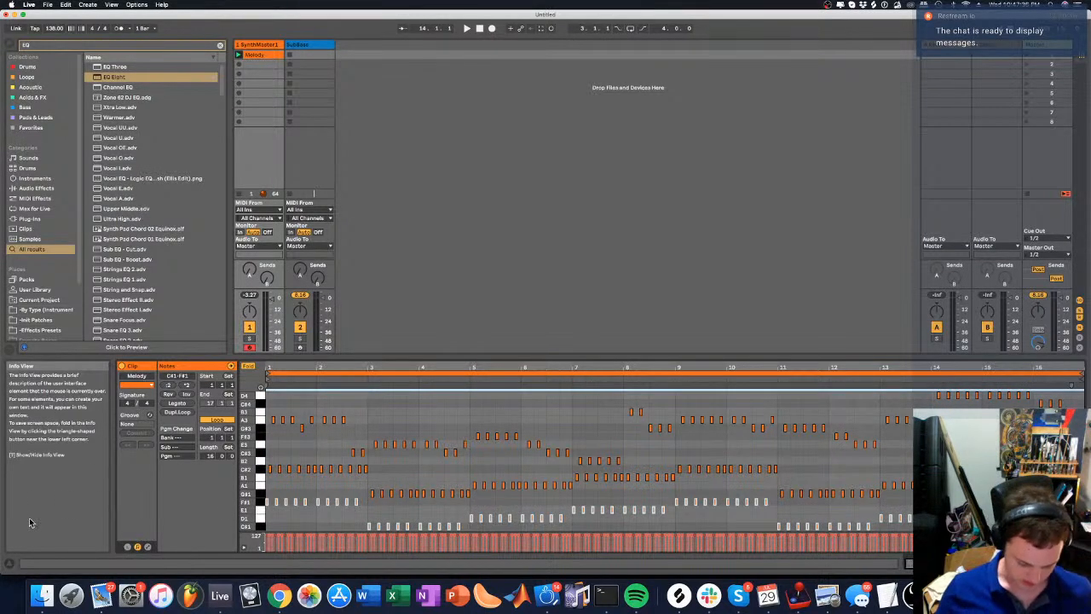
key(super+c)
double_click(311, 55)
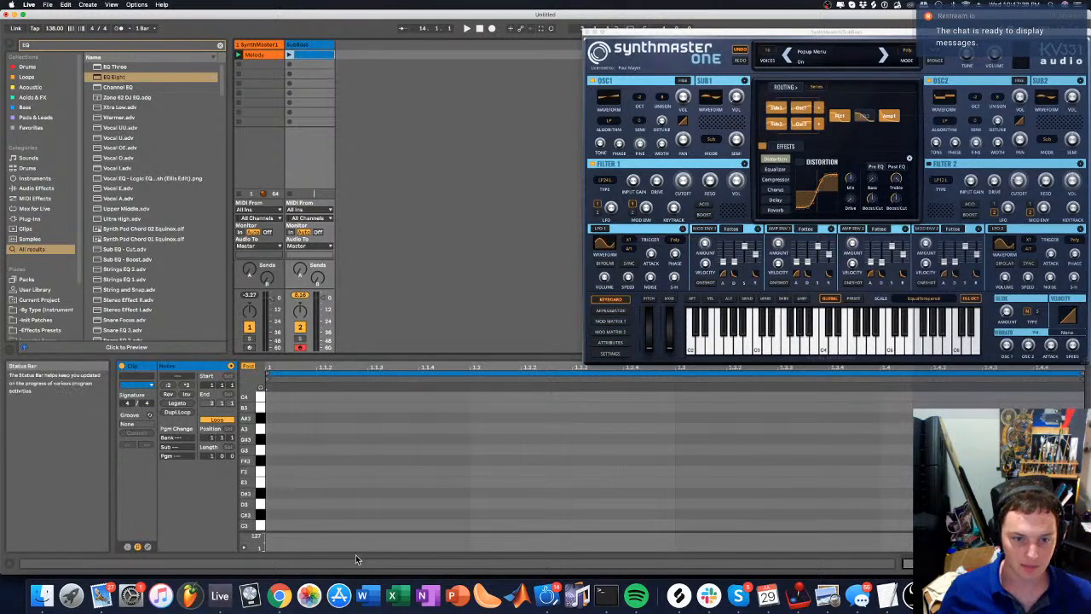
click(334, 460)
key(super+v)
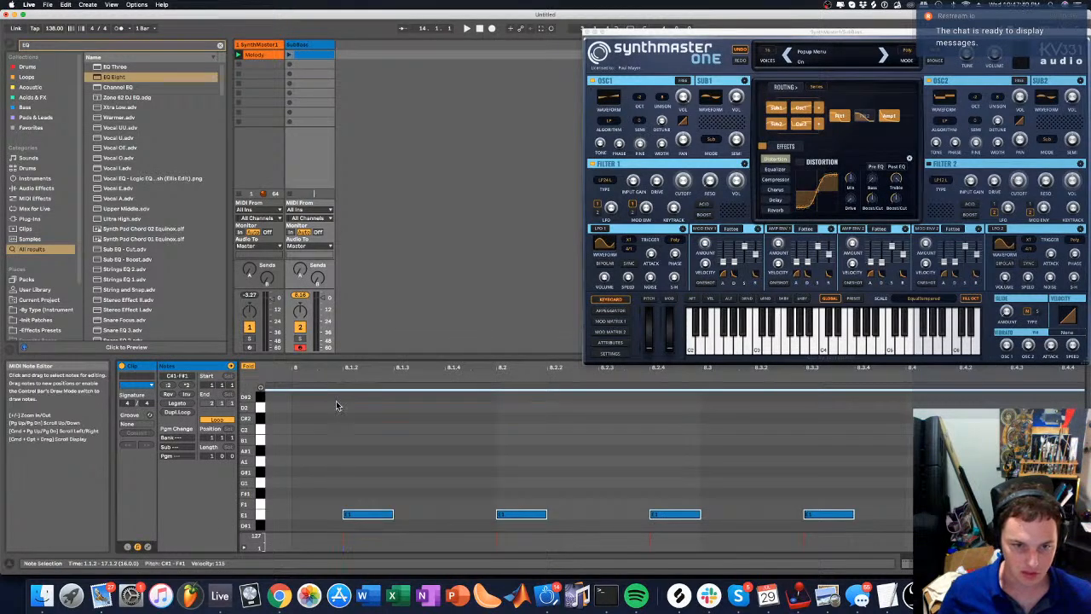
Play the Melody clip together with the new sub bass clip
drag(547, 367, 630, 368)
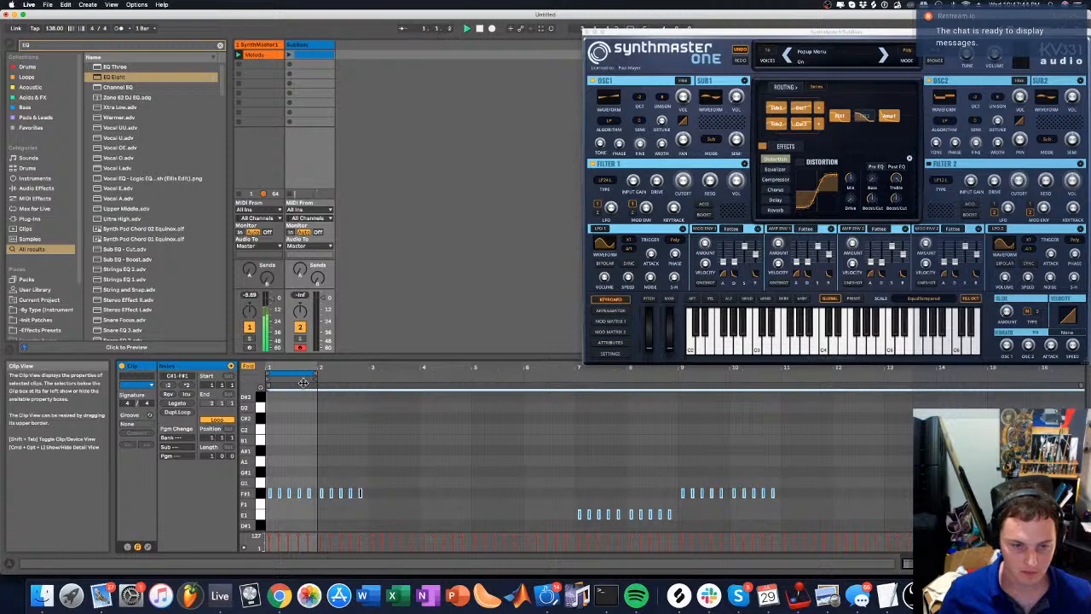
click(240, 55)
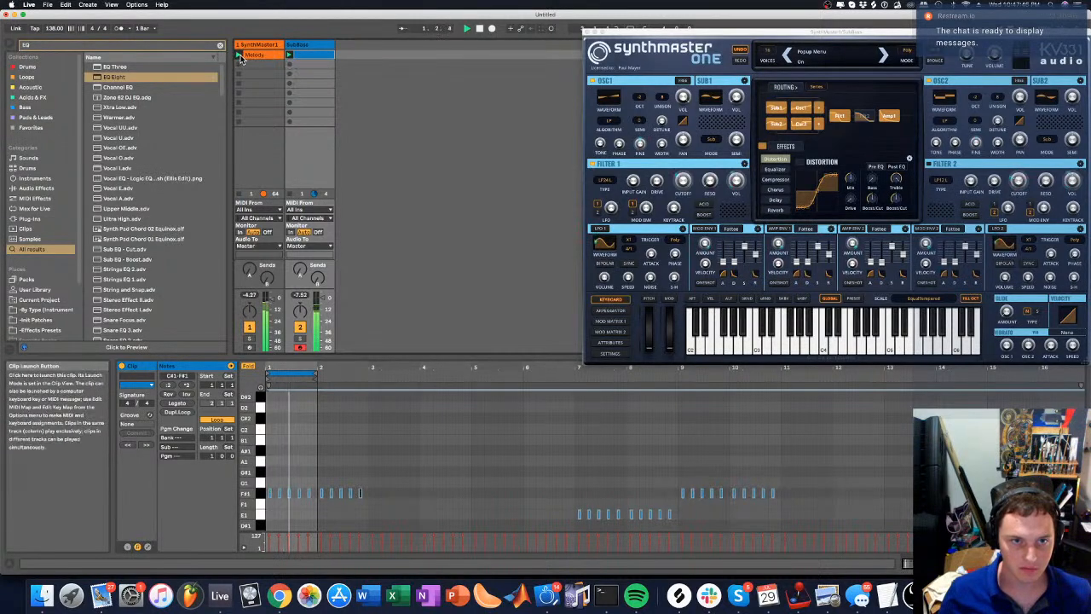
click(246, 64)
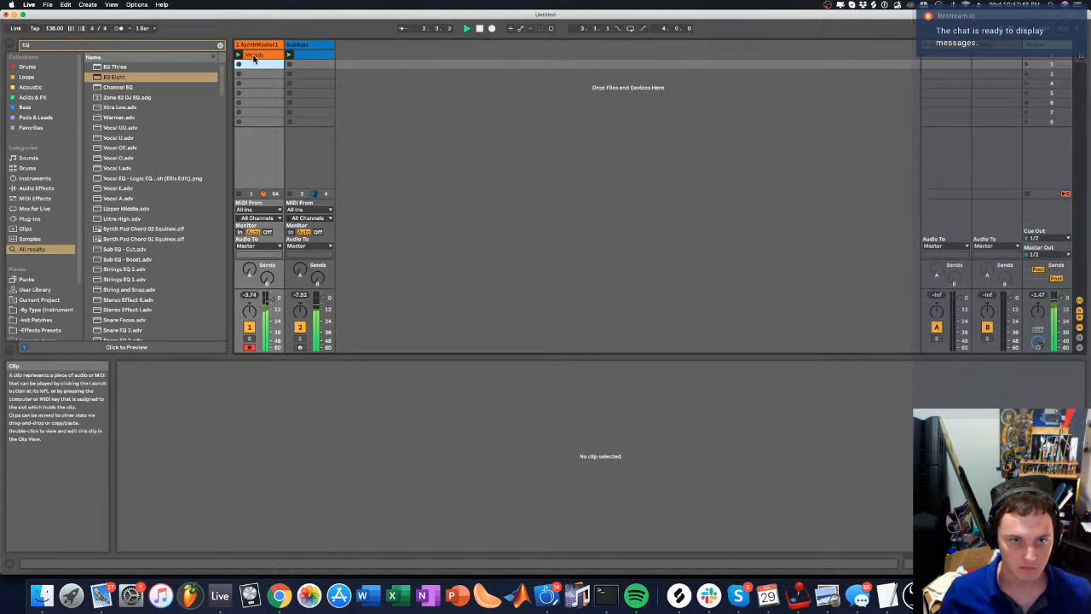
Apply Legato to all notes in the sub bass clip and extend its loop to 16 bars
click(300, 62)
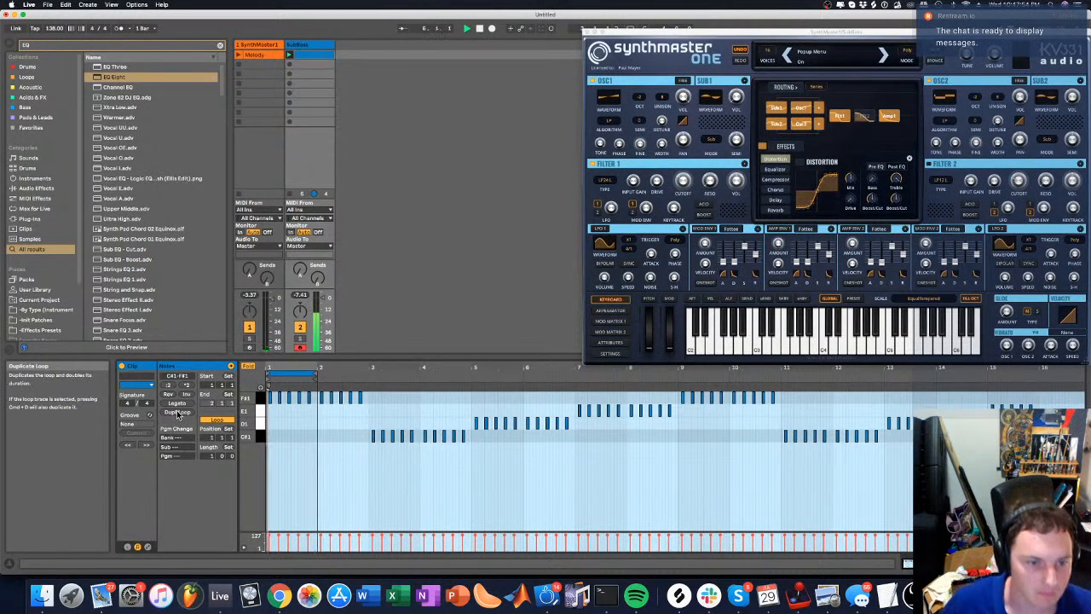
key(space)
key(super+a)
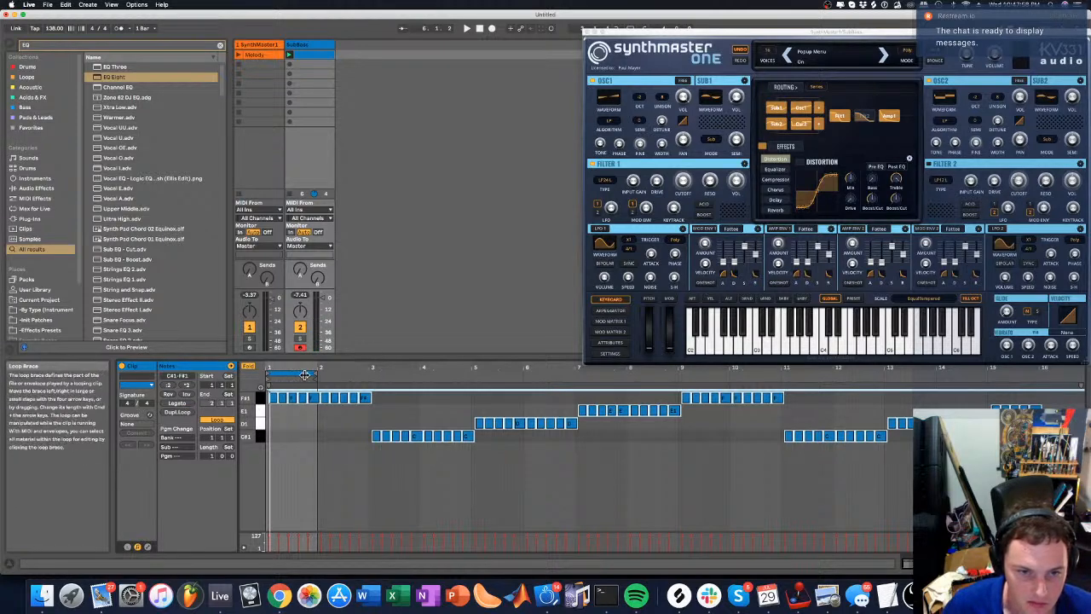
drag(318, 373, 1023, 362)
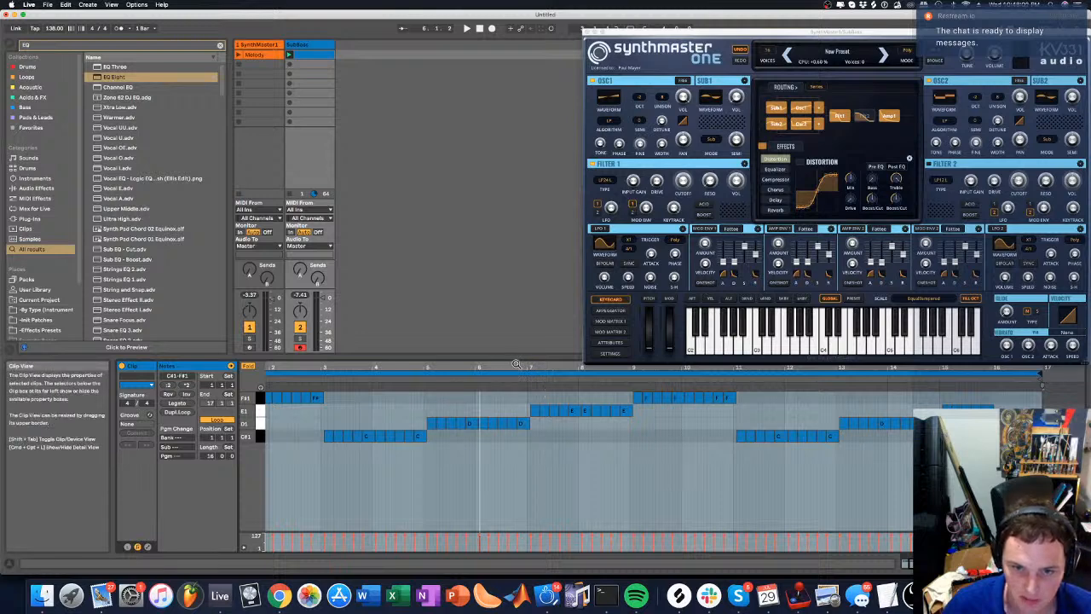
drag(520, 366, 569, 370)
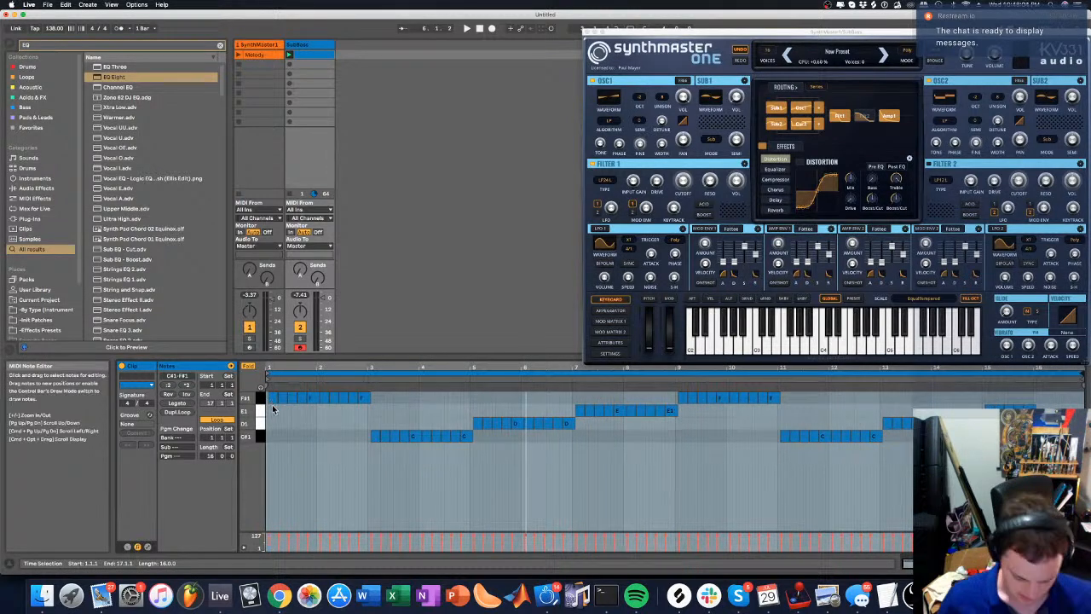
Move all the sub bass notes earlier so the first one starts at 1.1.1
key(super+a)
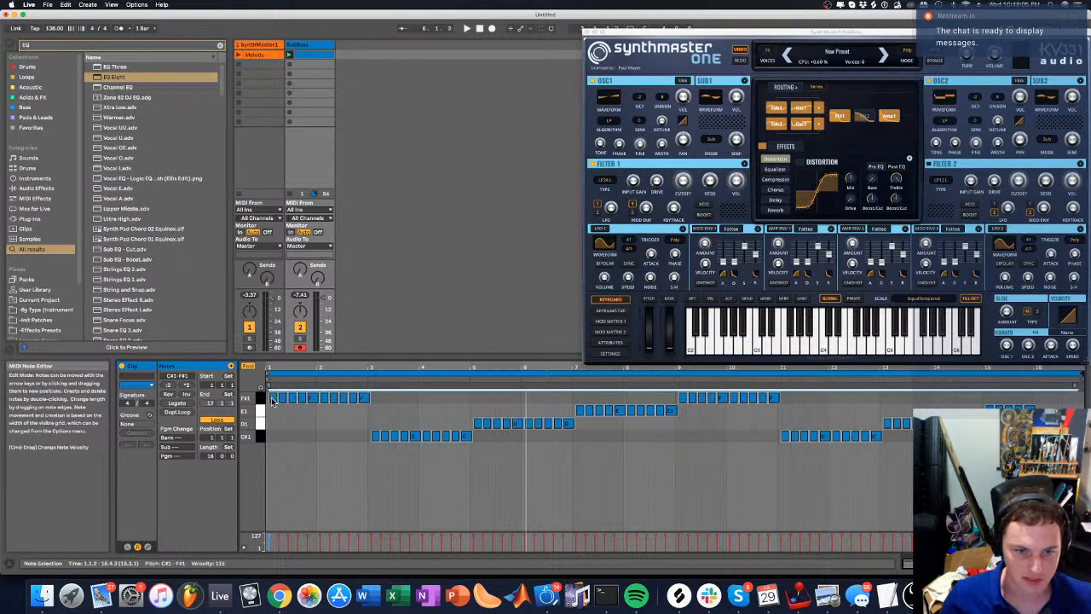
drag(273, 401, 270, 407)
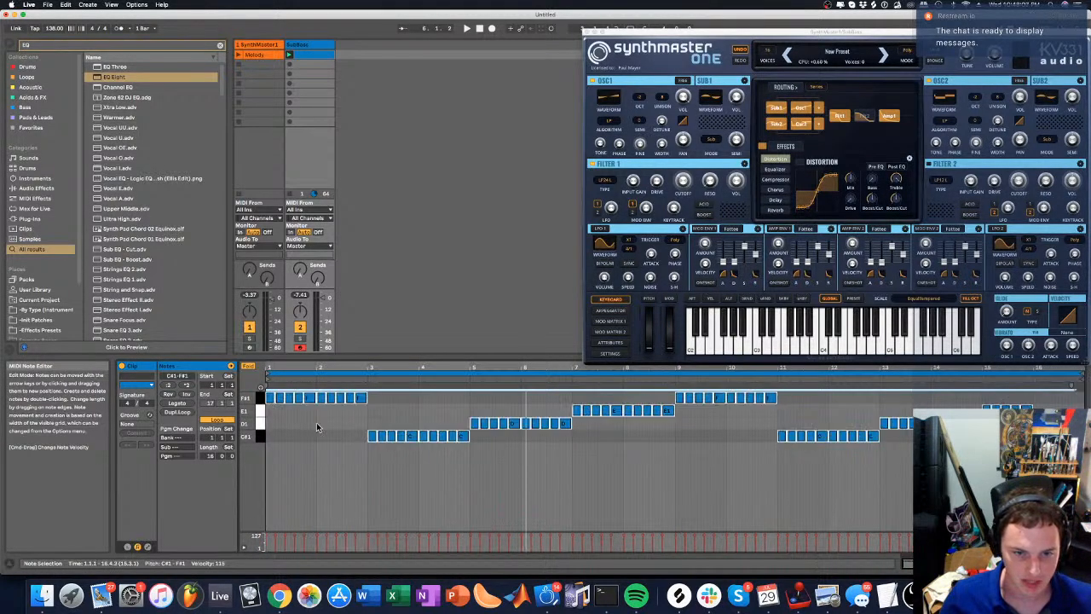
Delete the repeated notes in every two-bar group of the sub bass clip, keeping only each group's first note
mouse_move(362, 400)
mouse_down()
mouse_move(373, 399)
mouse_move(268, 396)
mouse_move(365, 401)
mouse_move(281, 401)
mouse_up()
click(363, 411)
key(Delete)
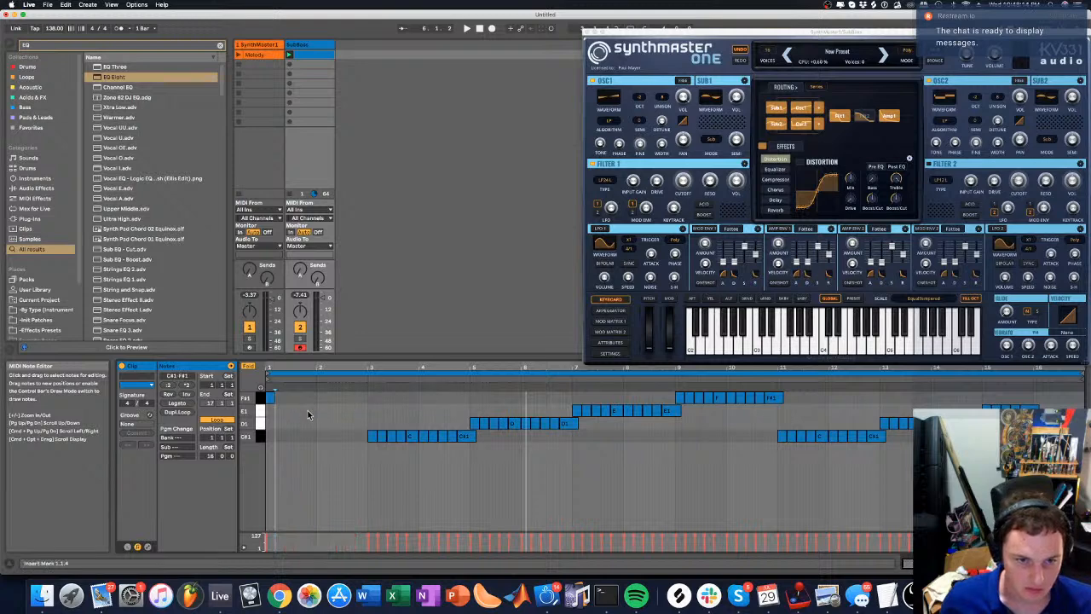
drag(385, 419, 464, 478)
key(Delete)
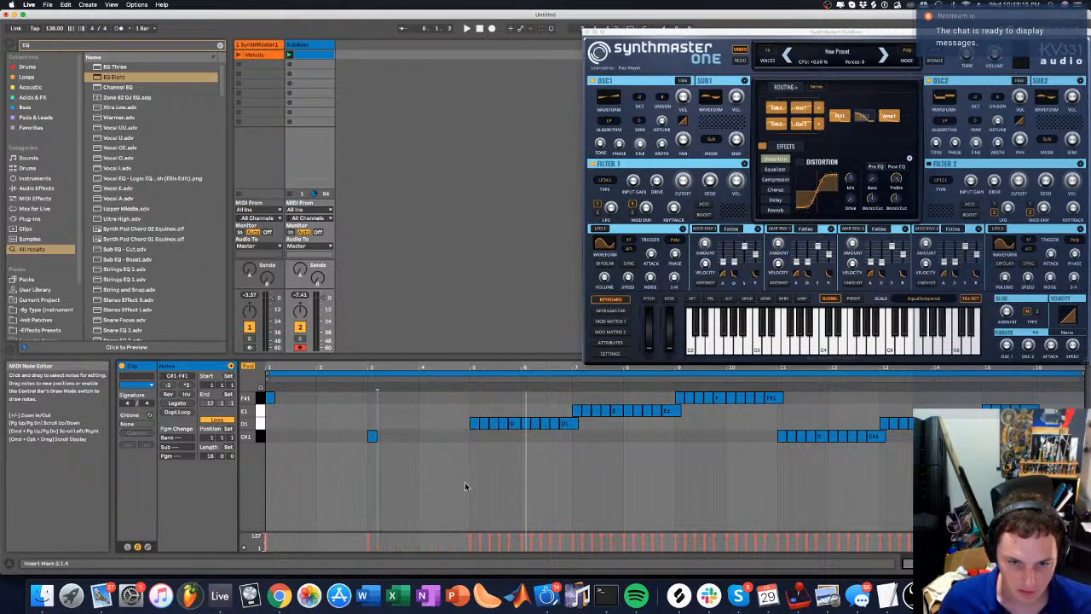
mouse_move(490, 385)
mouse_down()
mouse_move(487, 407)
mouse_move(561, 444)
mouse_up()
key(Delete)
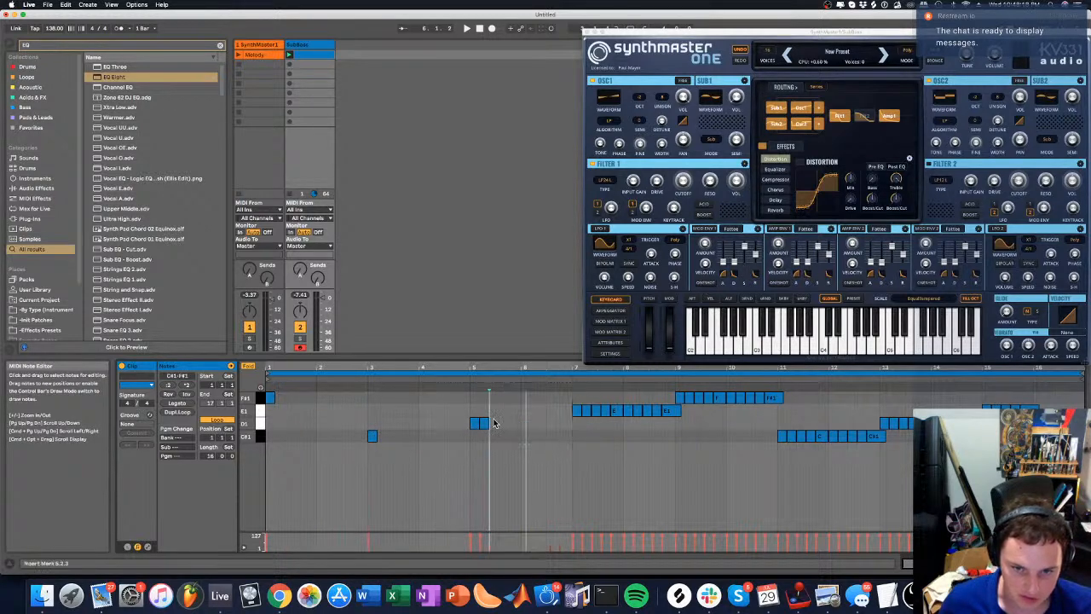
drag(582, 385, 663, 431)
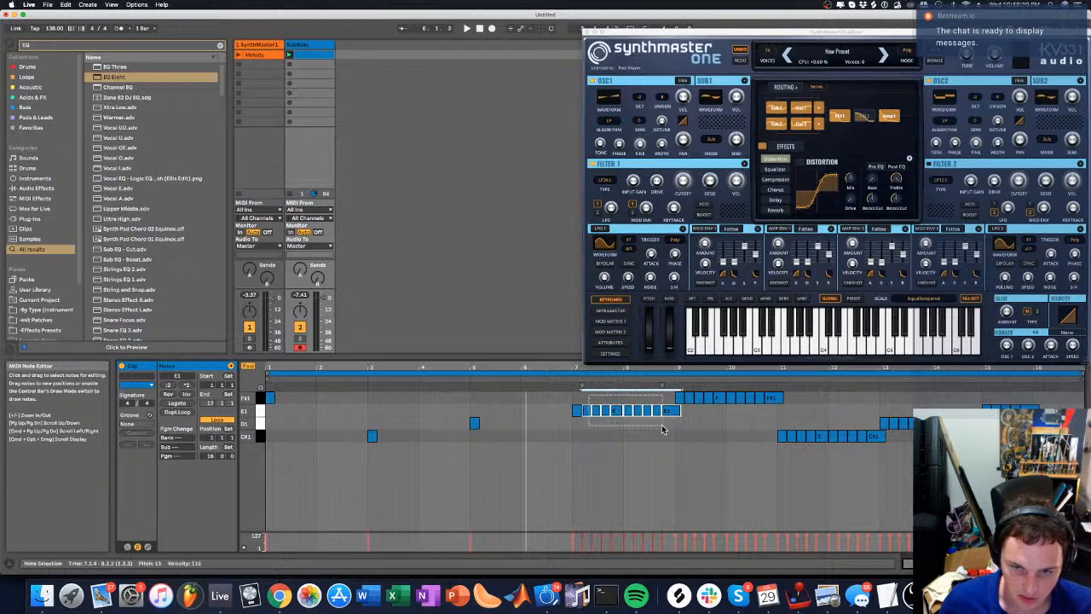
key(Delete)
drag(772, 415, 698, 398)
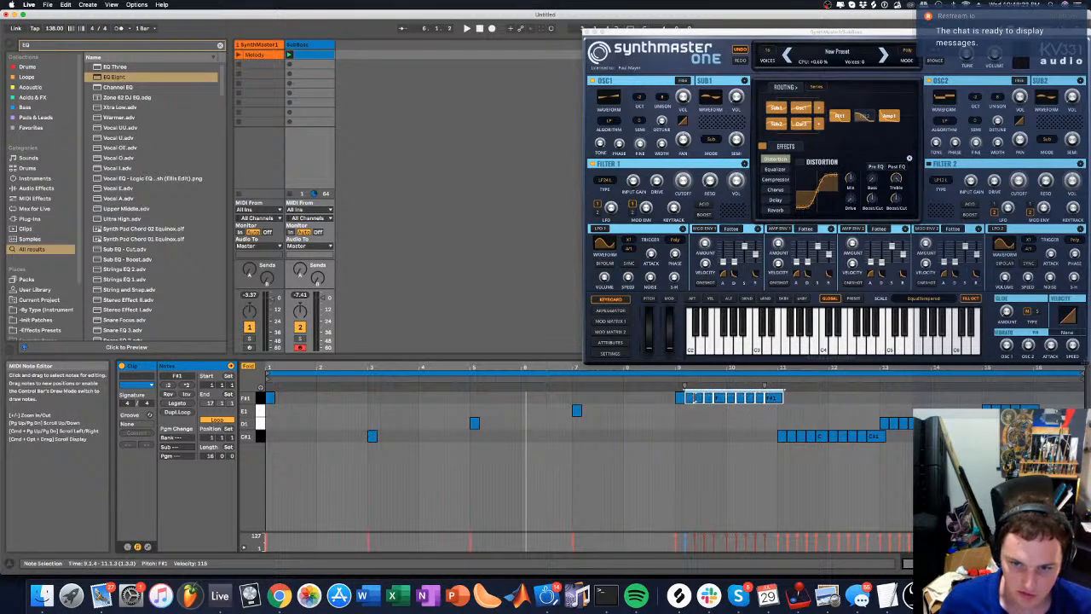
key(Delete)
drag(873, 454, 780, 428)
key(Delete)
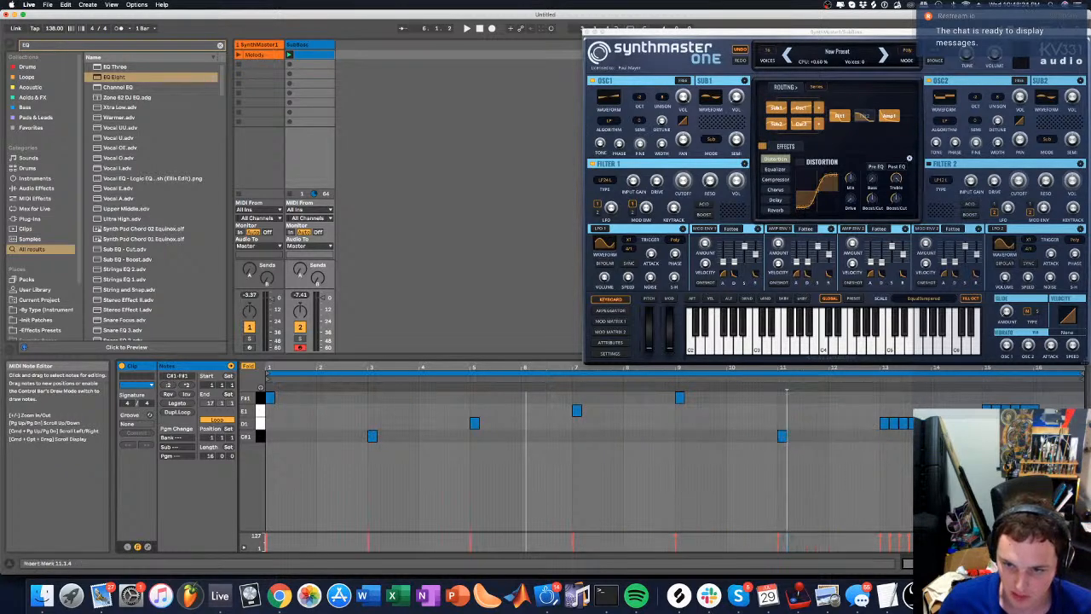
click(909, 424)
key(Delete)
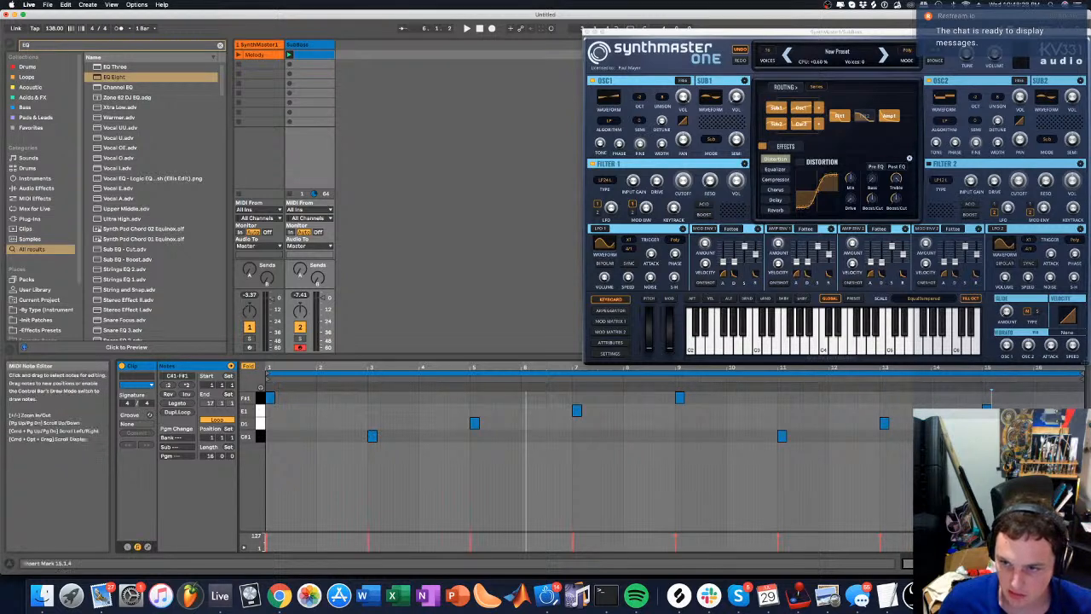
click(1060, 436)
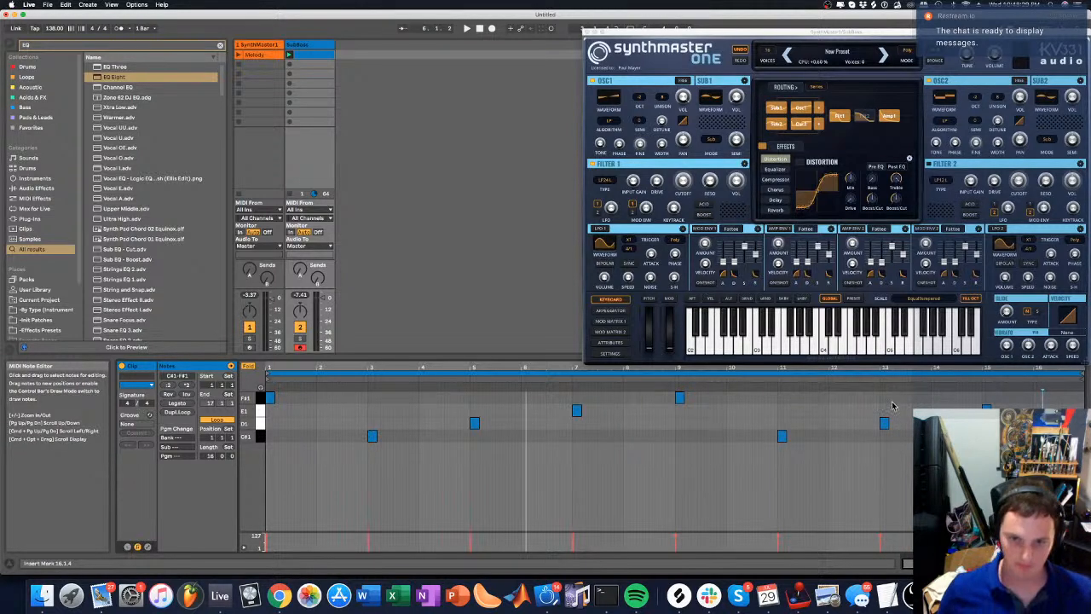
drag(759, 422, 314, 407)
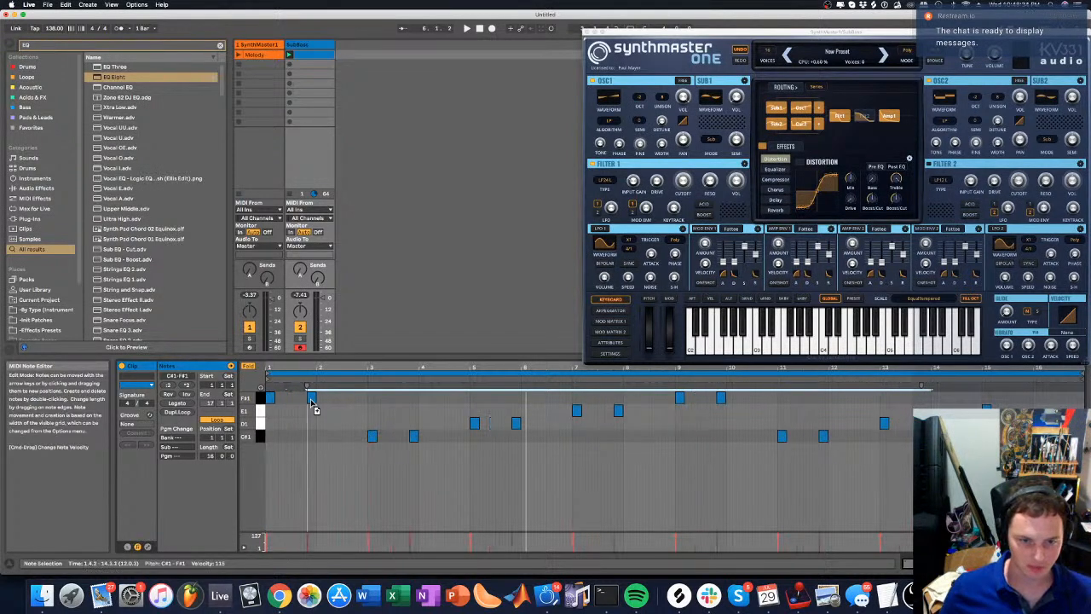
click(311, 401)
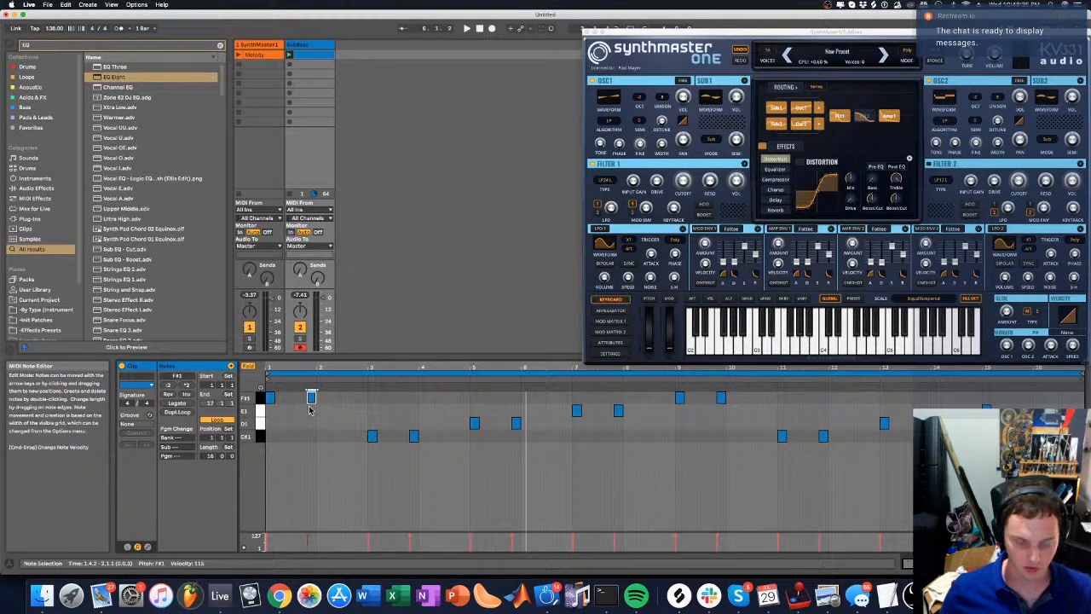
key(super+z)
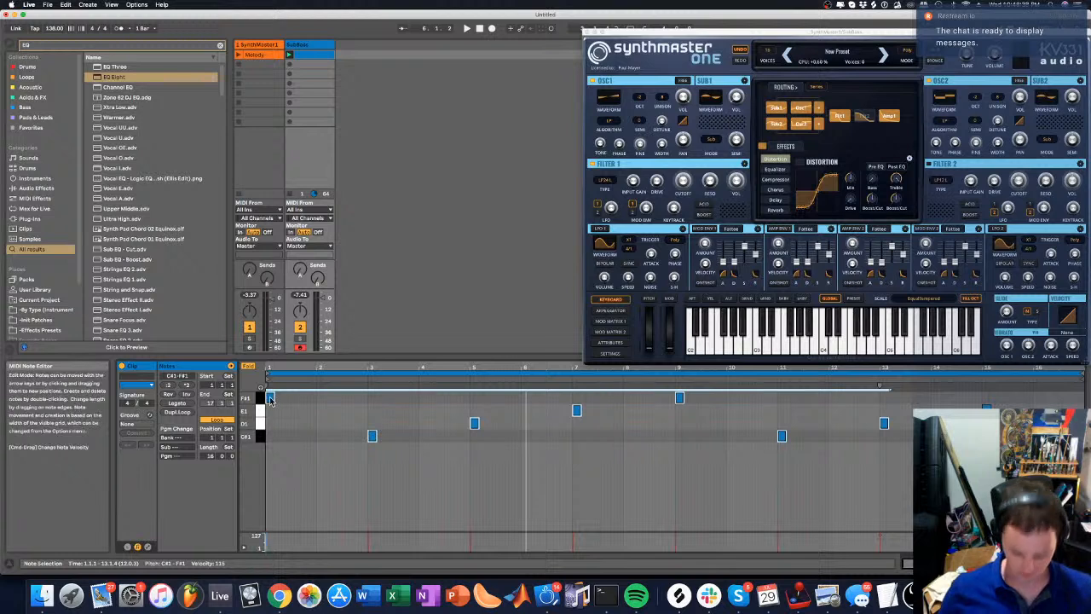
Duplicate the sub bass notes one bar later and shift all notes off the beat, starting just after 1.1.2
drag(269, 398, 321, 399)
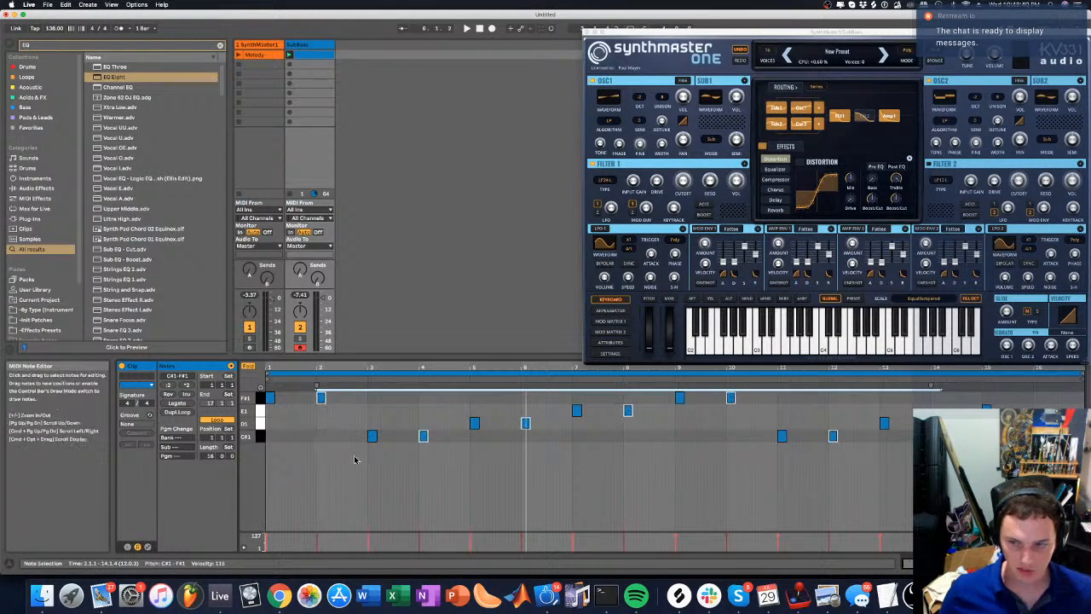
click(356, 466)
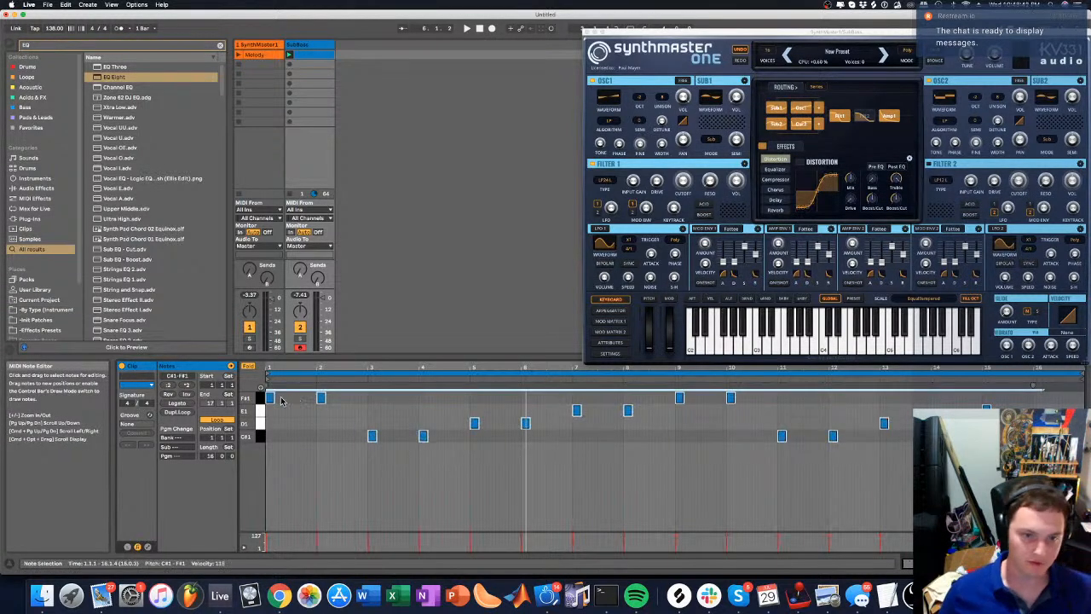
mouse_move(271, 398)
mouse_down()
mouse_move(283, 399)
mouse_move(277, 443)
mouse_move(277, 418)
mouse_up()
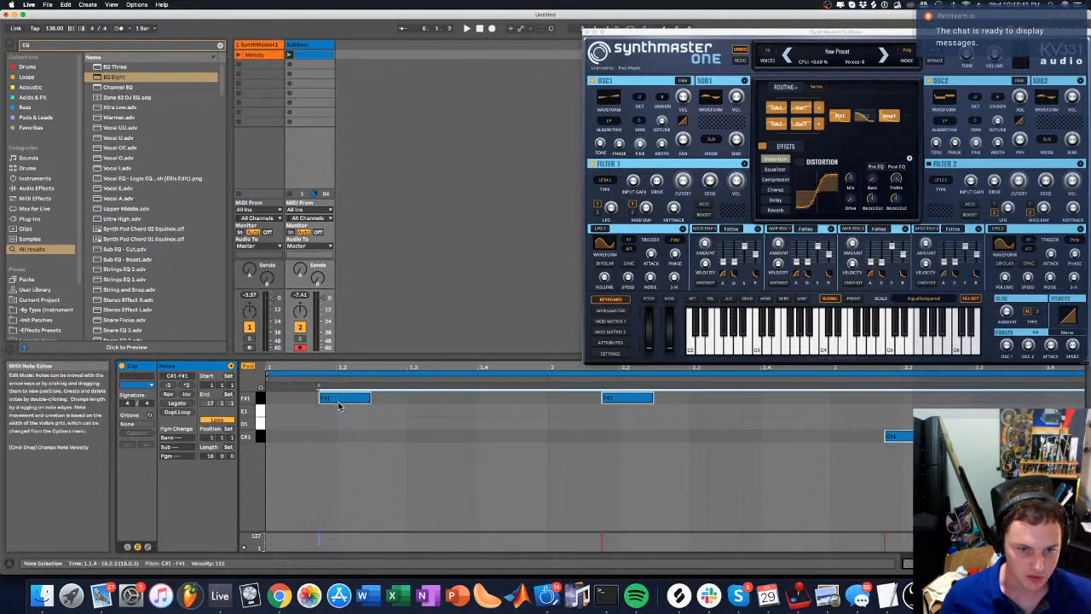
drag(338, 398, 321, 404)
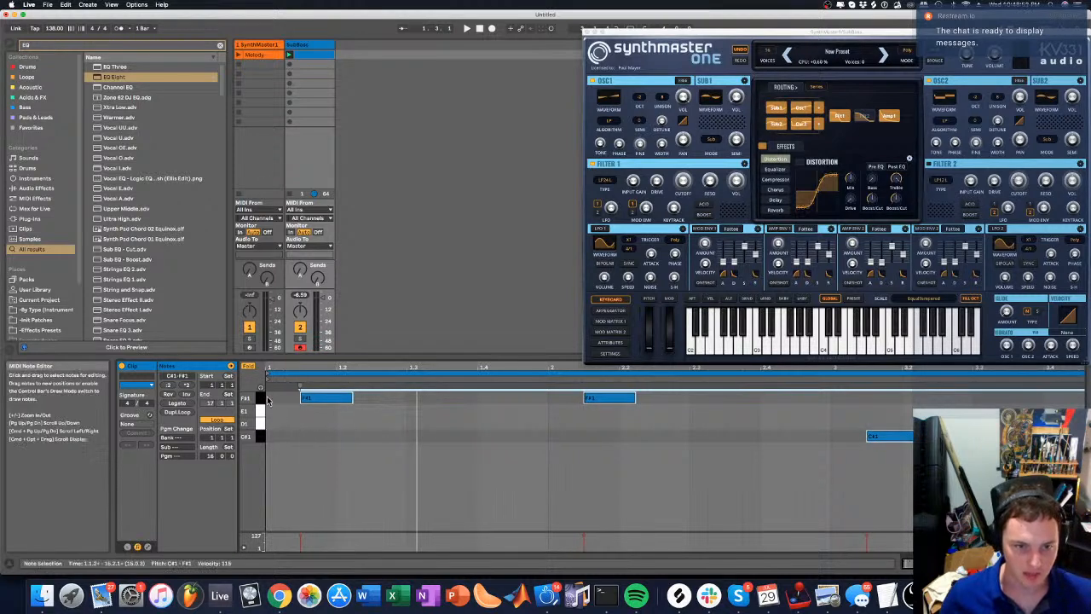
Shorten all the sub bass notes and duplicate them so the offbeat note repeats on every beat
drag(351, 398, 328, 399)
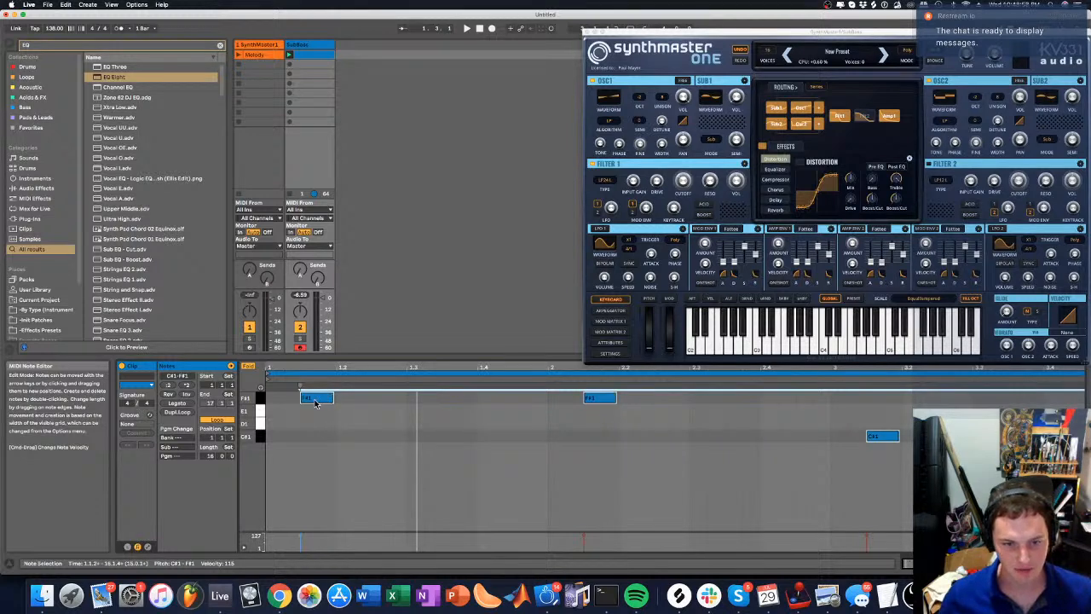
drag(316, 402, 498, 324)
Play the sub bass pattern and check its low end on the EQ Eight spectrum
key(space)
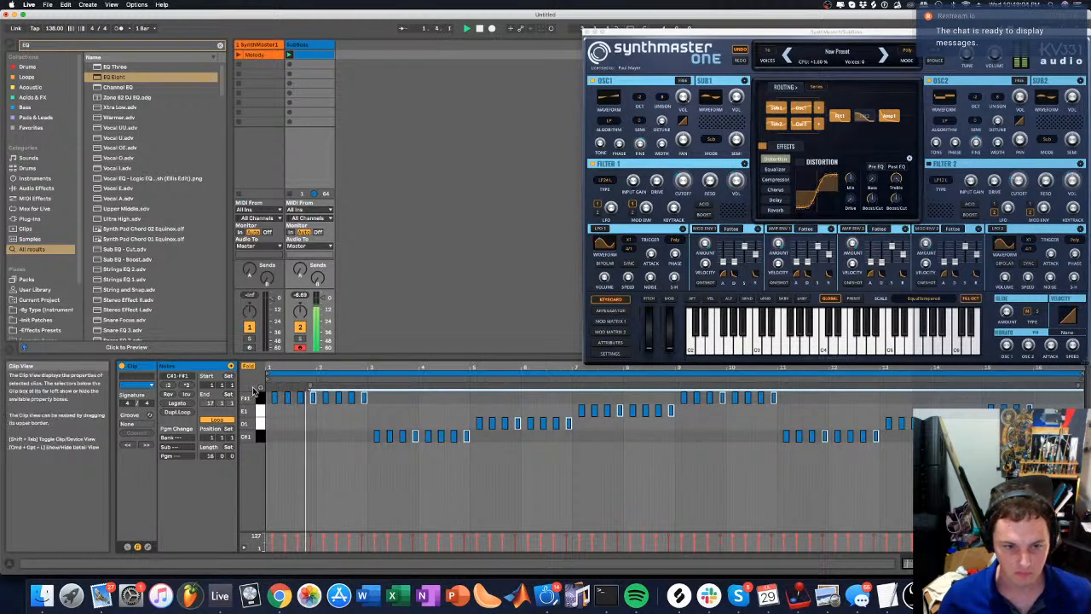
click(907, 563)
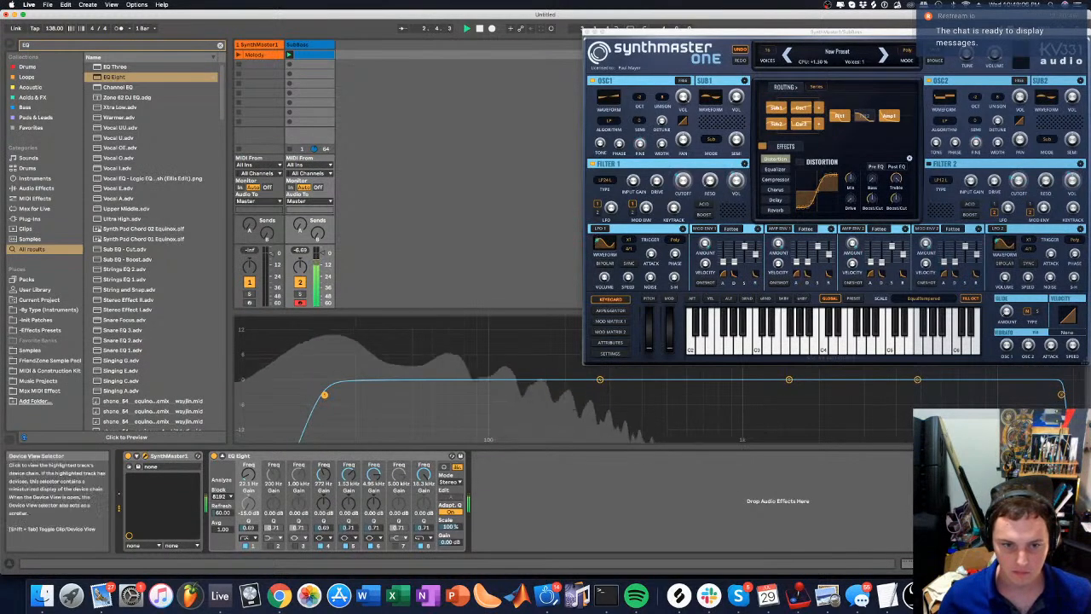
click(908, 562)
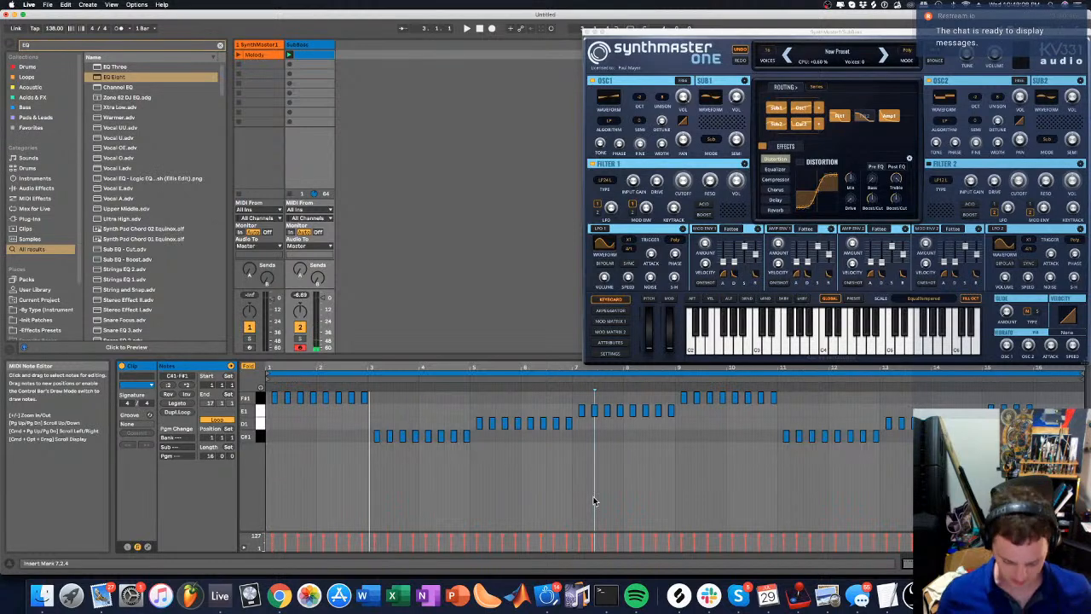
Transpose all the sub bass notes up one octave and refold the note editor to the used pitches
key(super+a)
key(shift+Up)
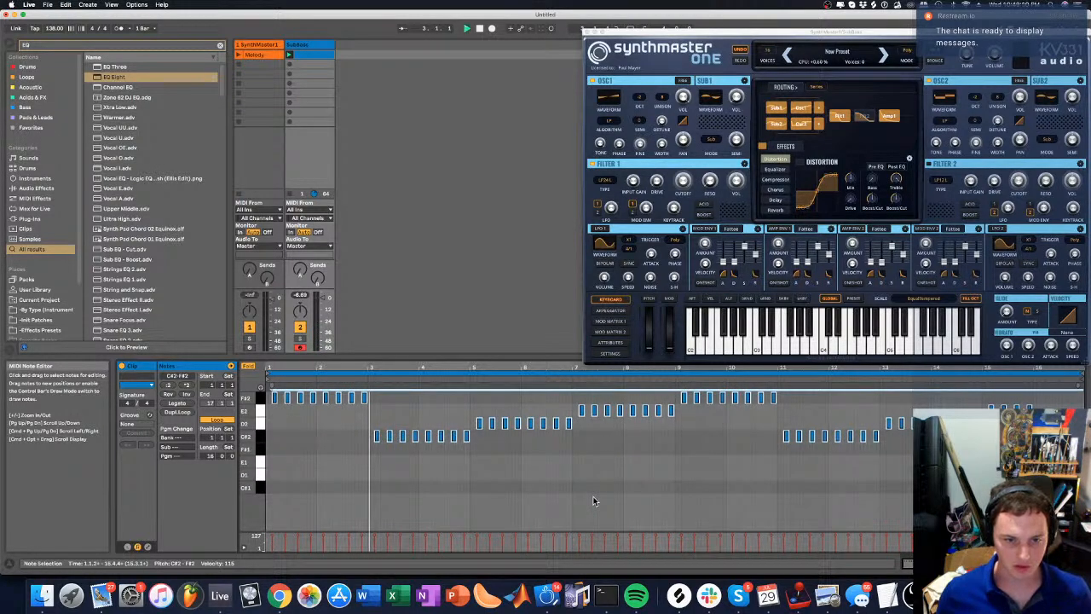
click(248, 367)
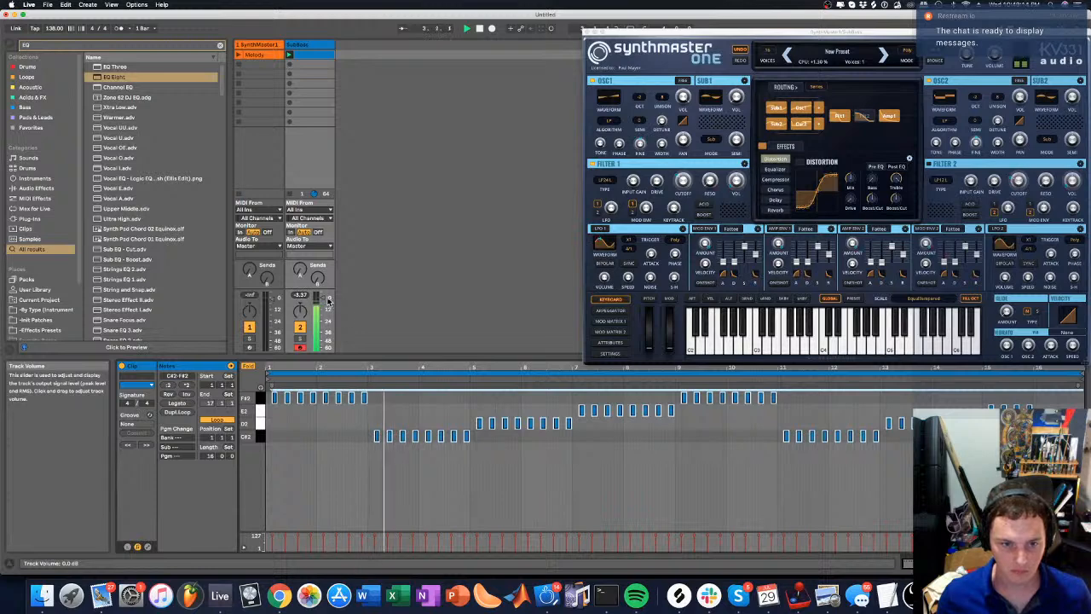
Try the sub bass's C#2 notes one octave higher and compare the low end on the EQ Eight spectrum
click(1023, 564)
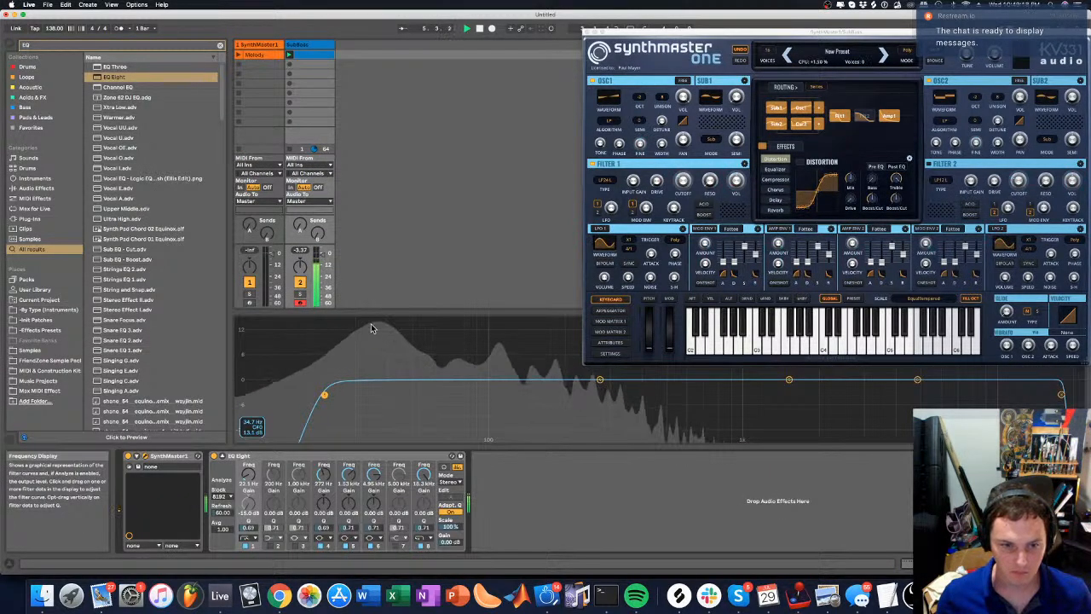
click(946, 564)
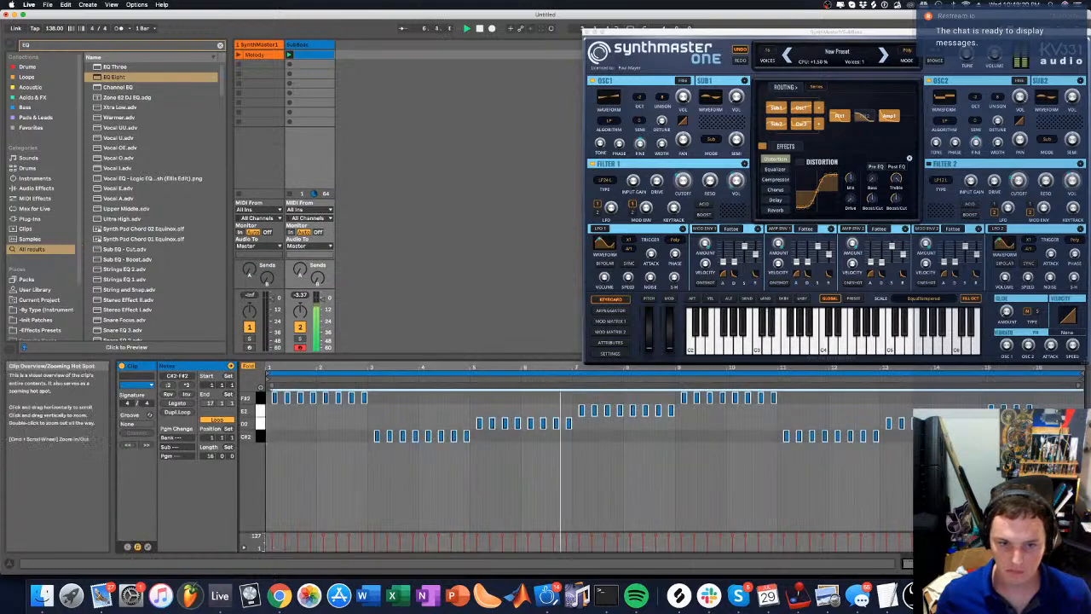
click(258, 437)
key(shift+Up)
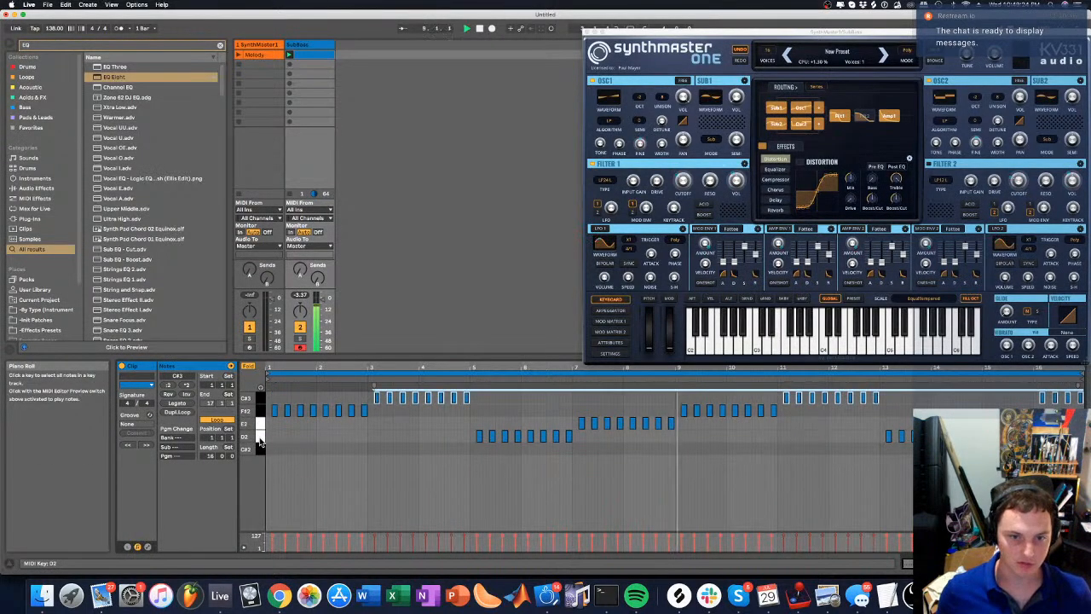
click(504, 452)
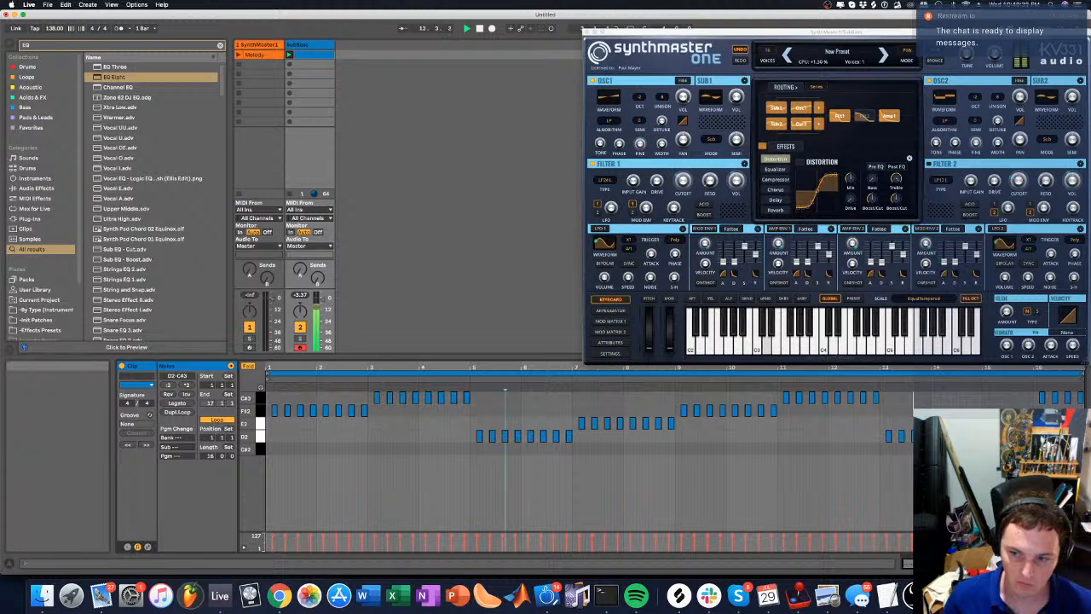
key(shift+Tab)
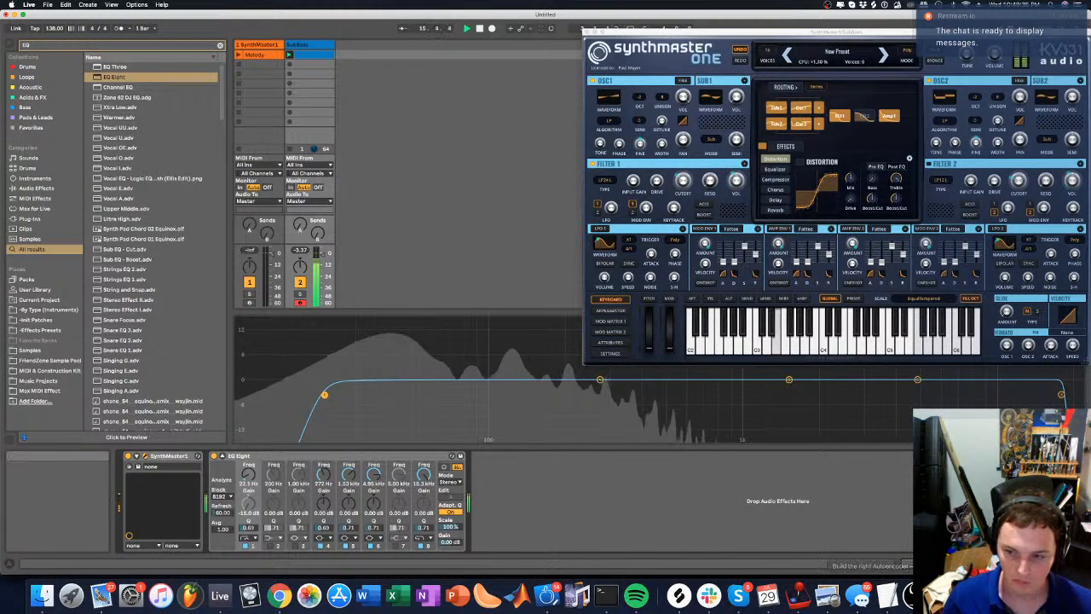
key(shift+Tab)
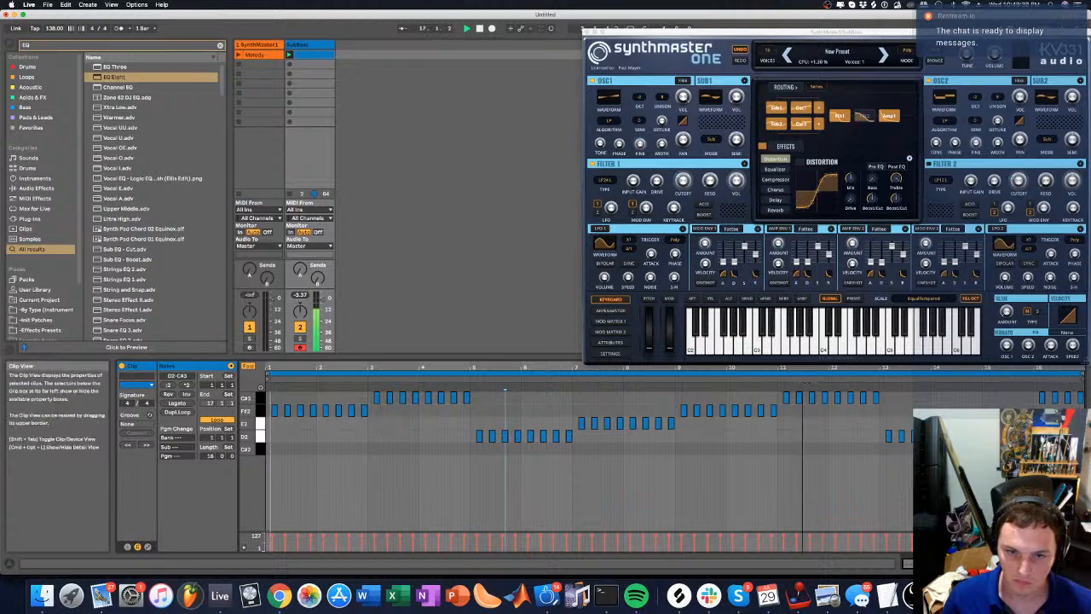
Launch the Melody clip and play it together with the sub bass to hear how they fit
click(241, 57)
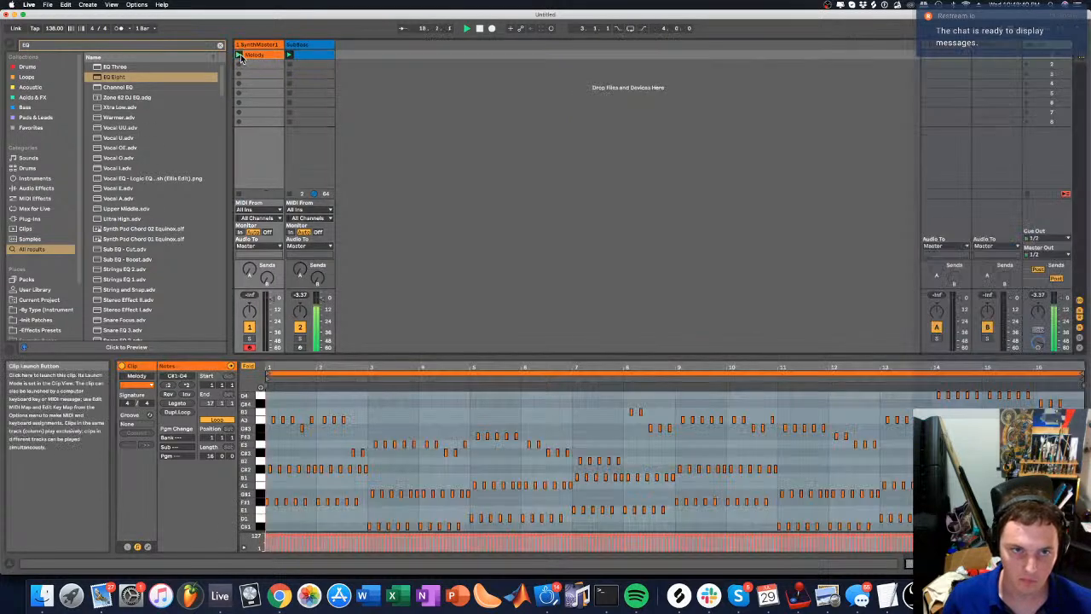
key(space)
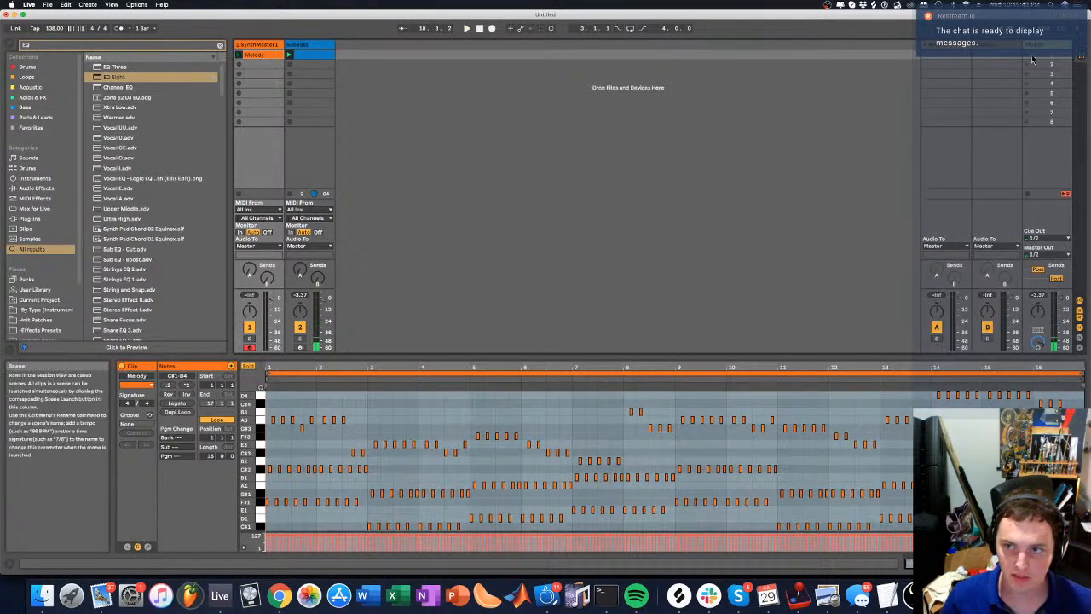
key(space)
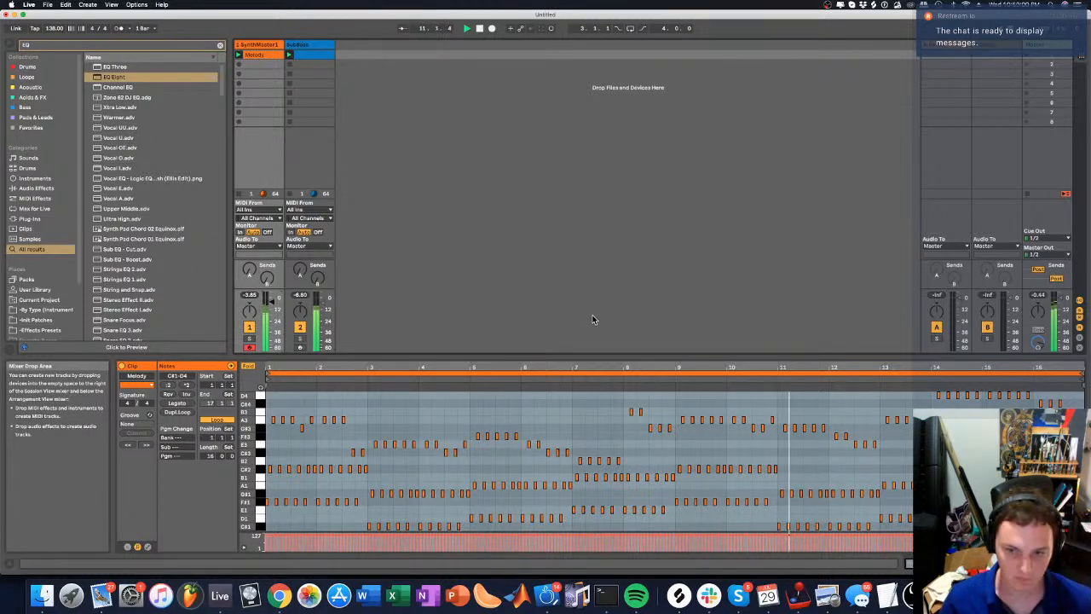
key(space)
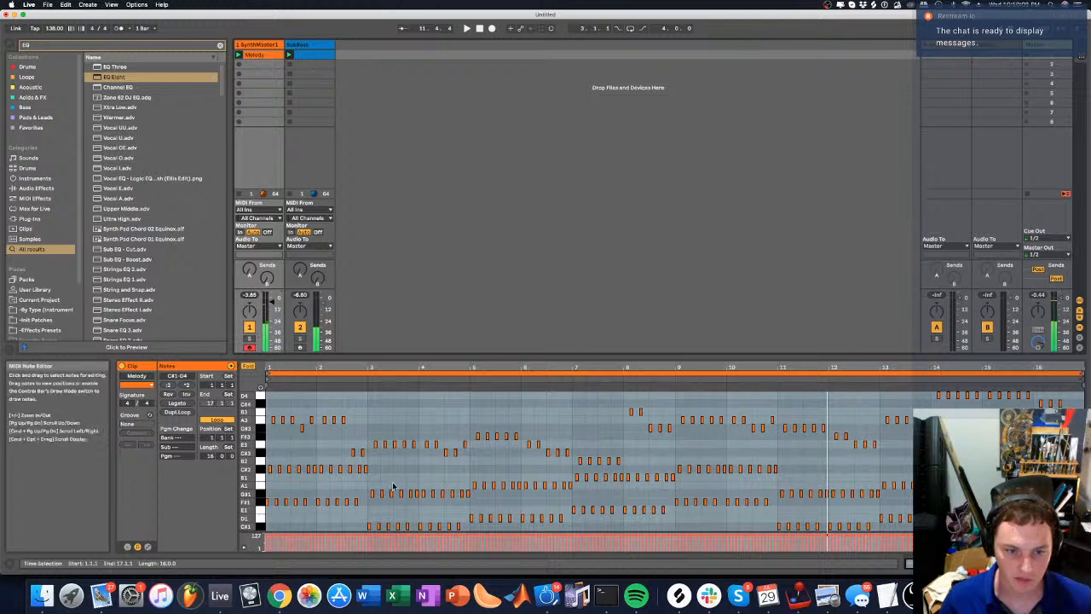
Unfold the note editor and look over the melody and sub bass notes across the full pitch range
click(405, 422)
click(433, 407)
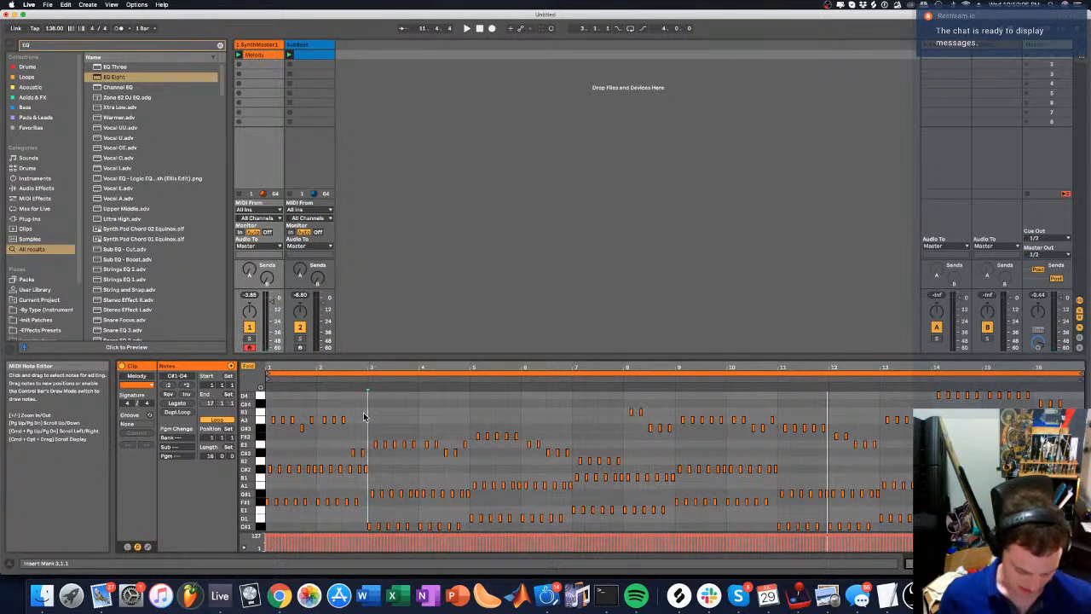
key(super+a)
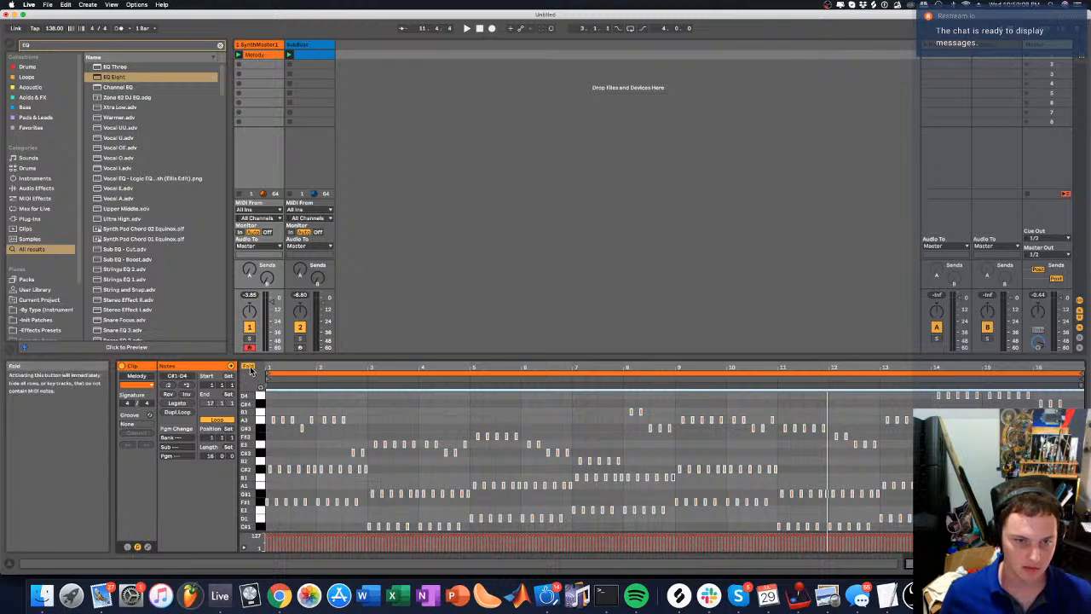
key(f)
click(291, 58)
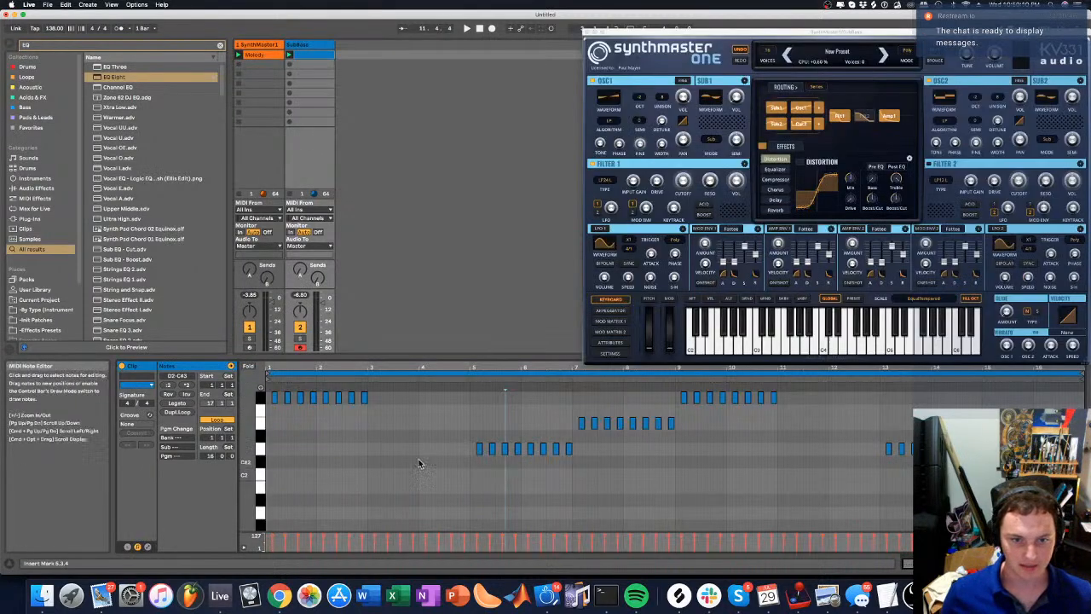
scroll(397, 481, up, 3)
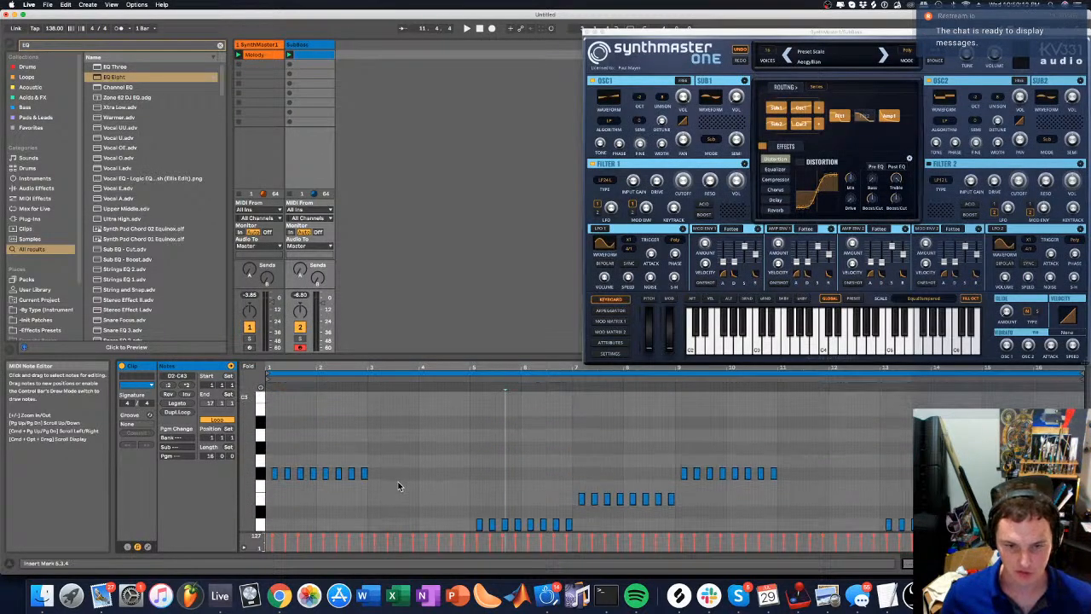
scroll(466, 466, down, 1)
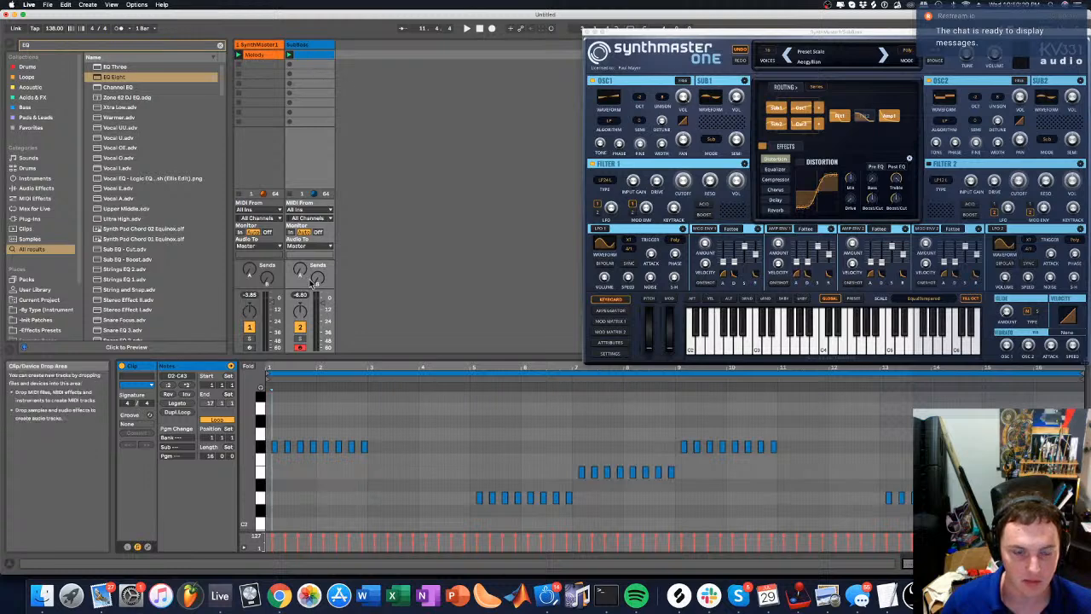
Transpose the sub bass's C#3 notes down one octave using the folded view and unfold the note editor again
click(249, 366)
click(262, 398)
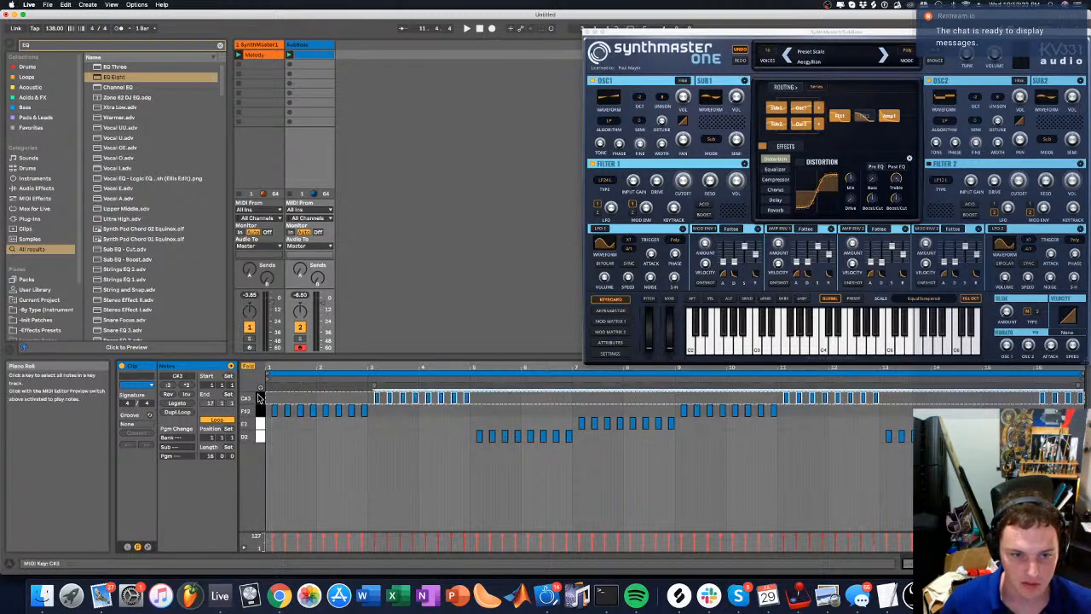
key(shift+Down)
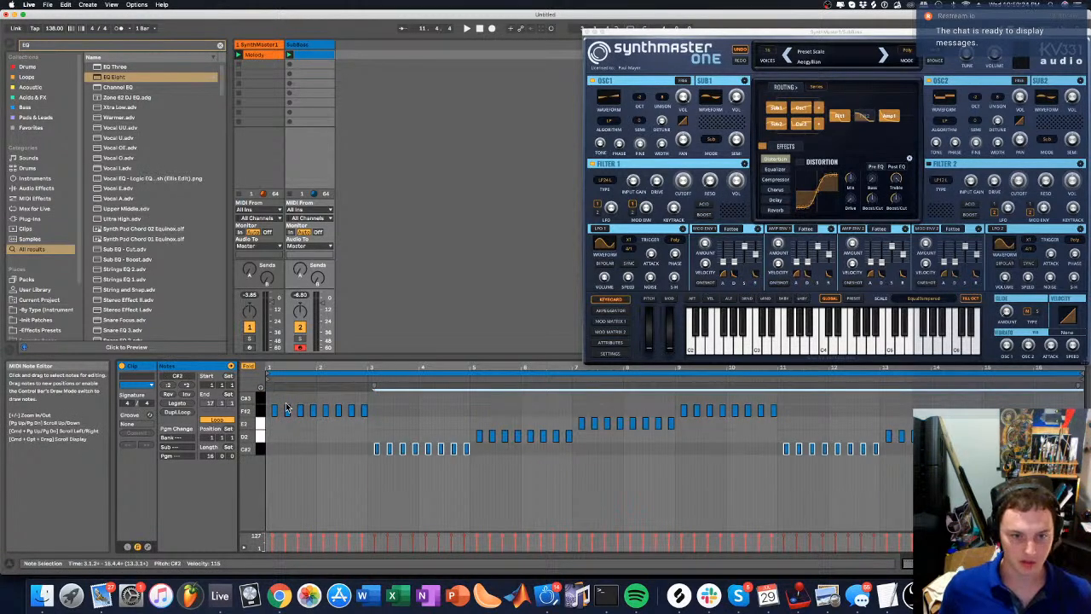
click(250, 366)
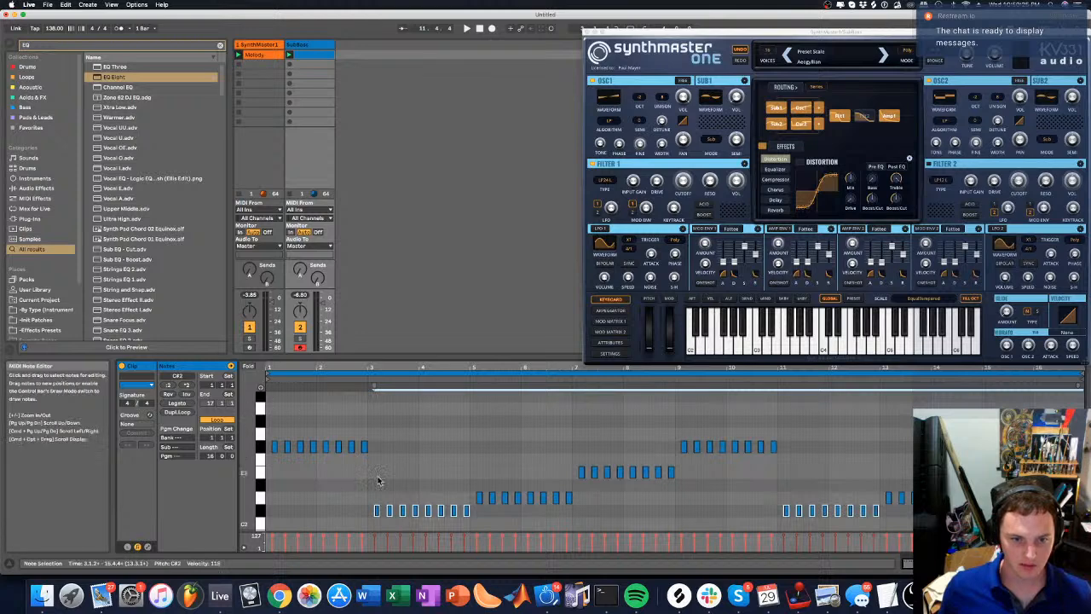
Open the Melody and sub bass clips together and transpose all the sub bass notes up two semitones
click(259, 55)
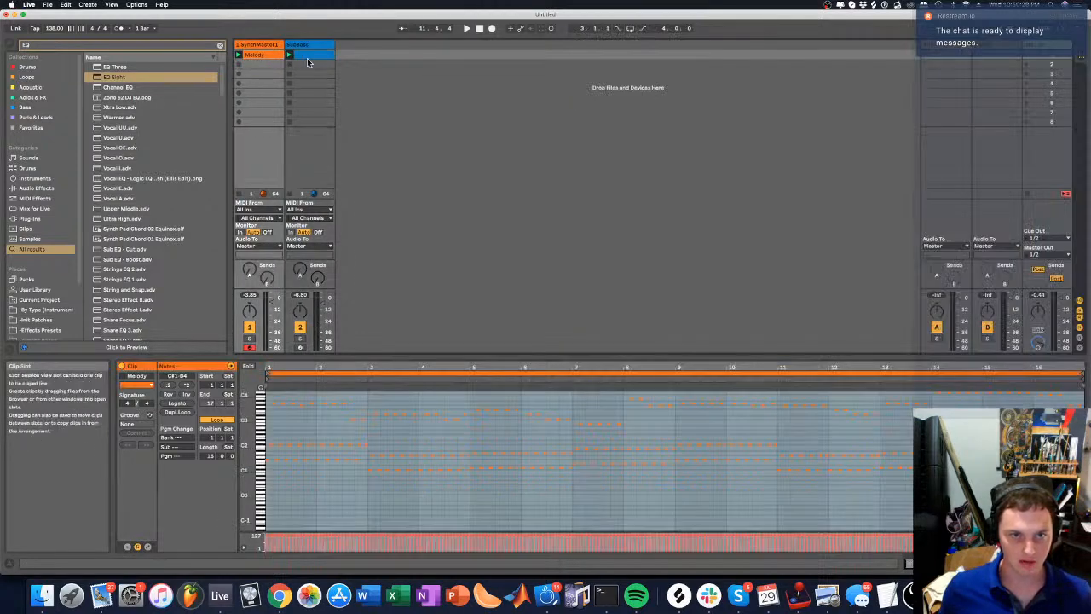
shift+click(307, 56)
key(super+a)
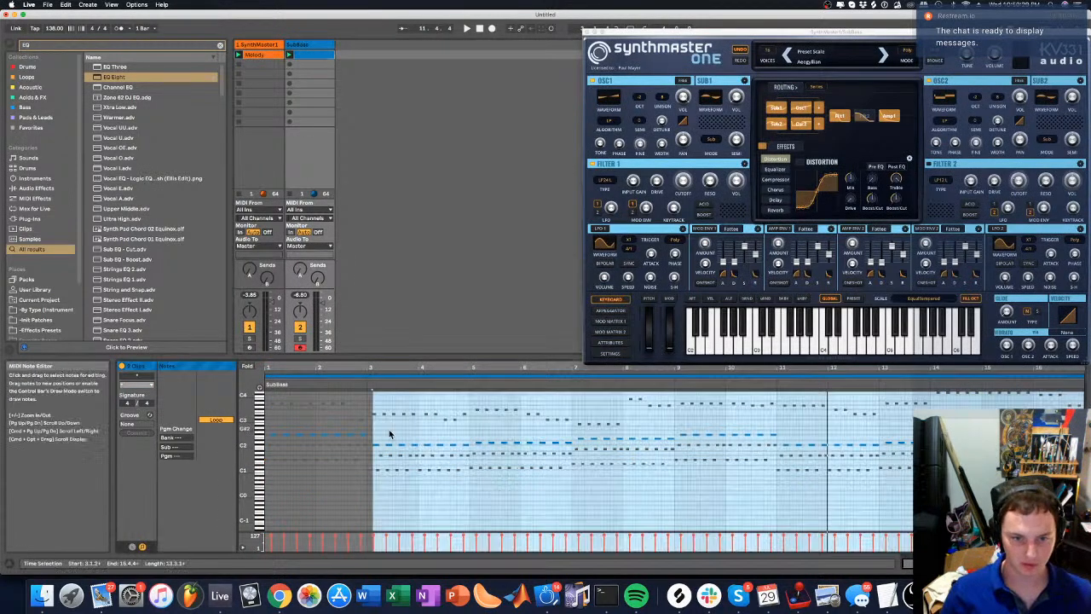
key(super+a)
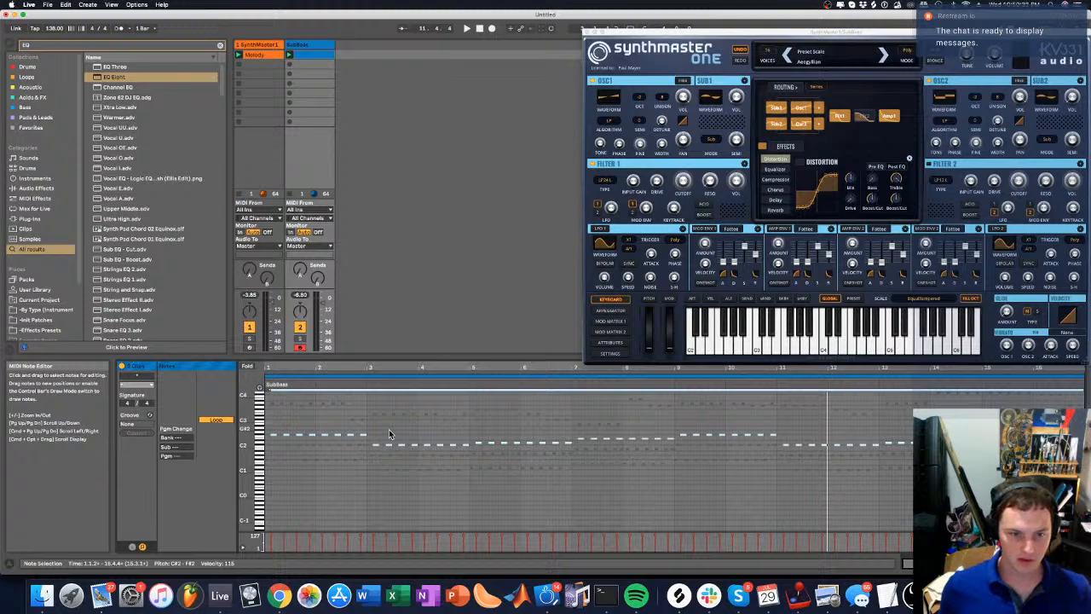
key(shift+Up)
key(Up)
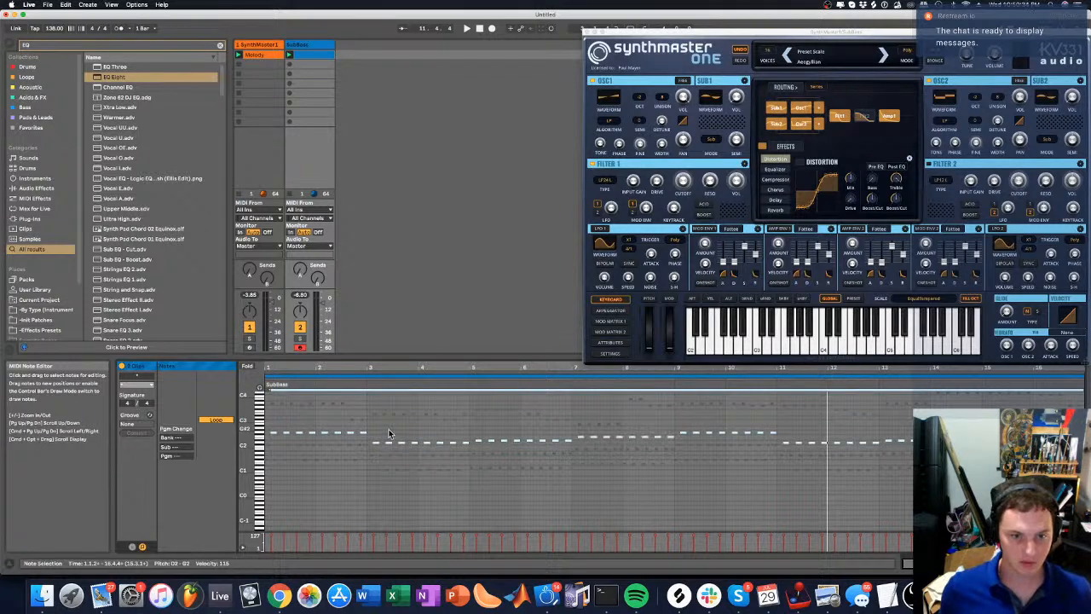
key(Up)
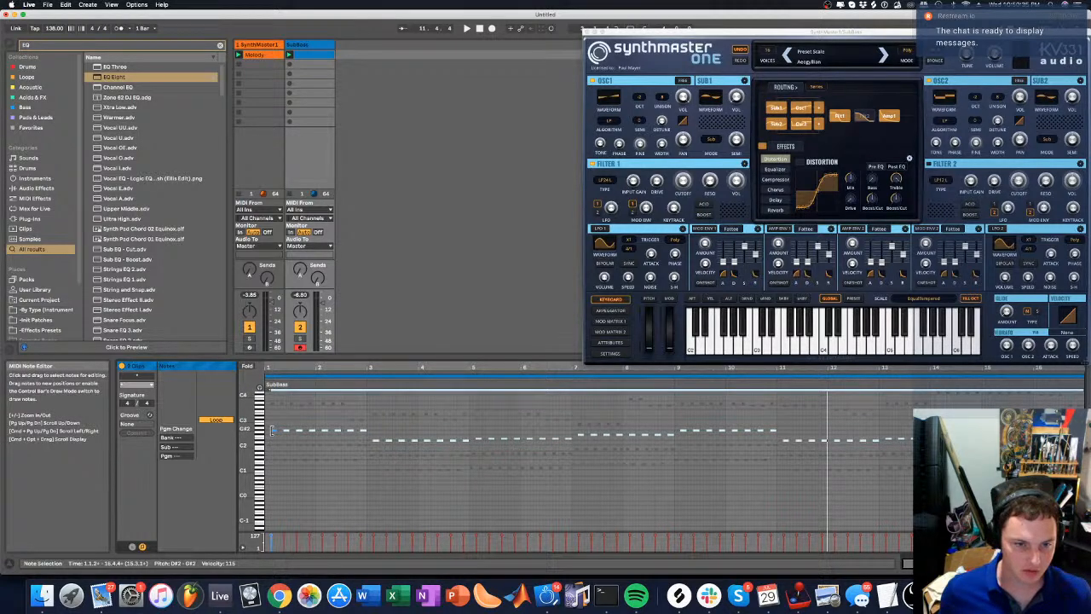
Transpose all the Melody notes up two semitones and play both clips together
click(273, 409)
click(273, 405)
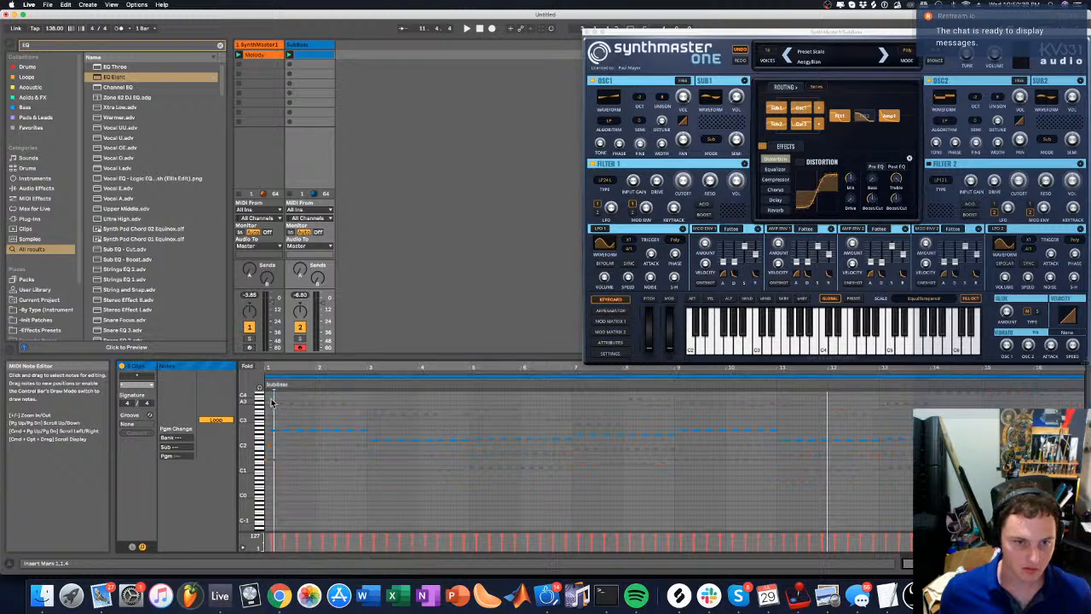
click(272, 406)
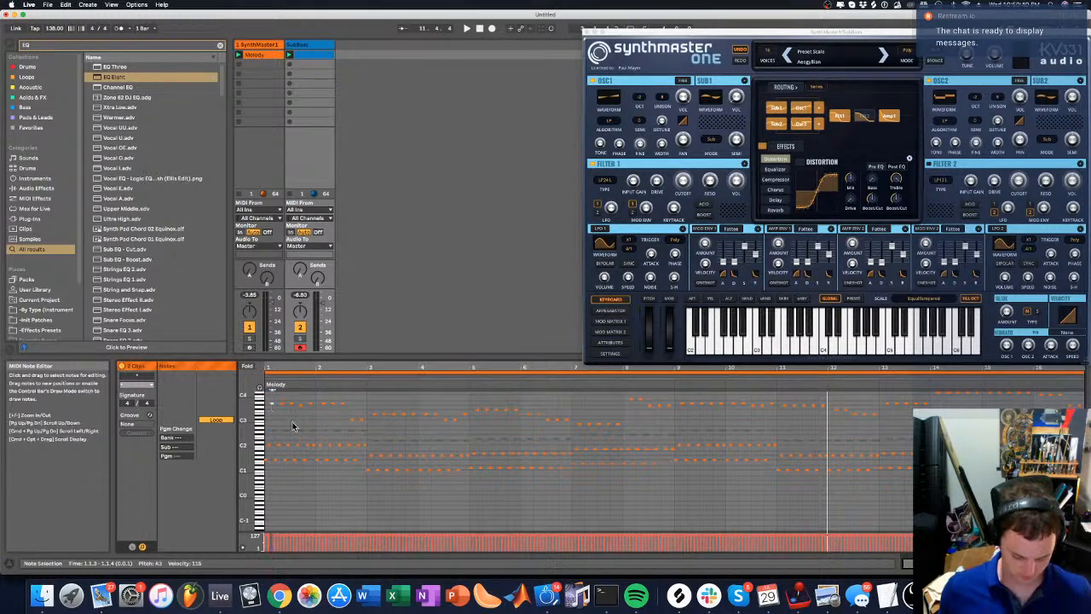
key(super+a)
key(space)
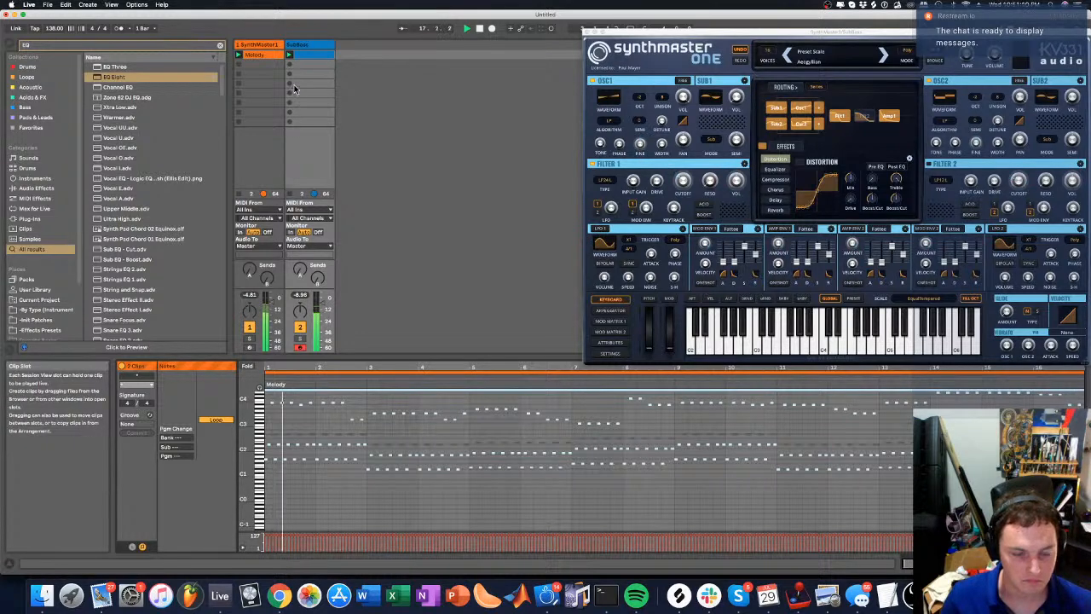
Stop playback, show the sub bass track's EQ Eight, and enable band 2 at about 13.3 Hz
click(358, 53)
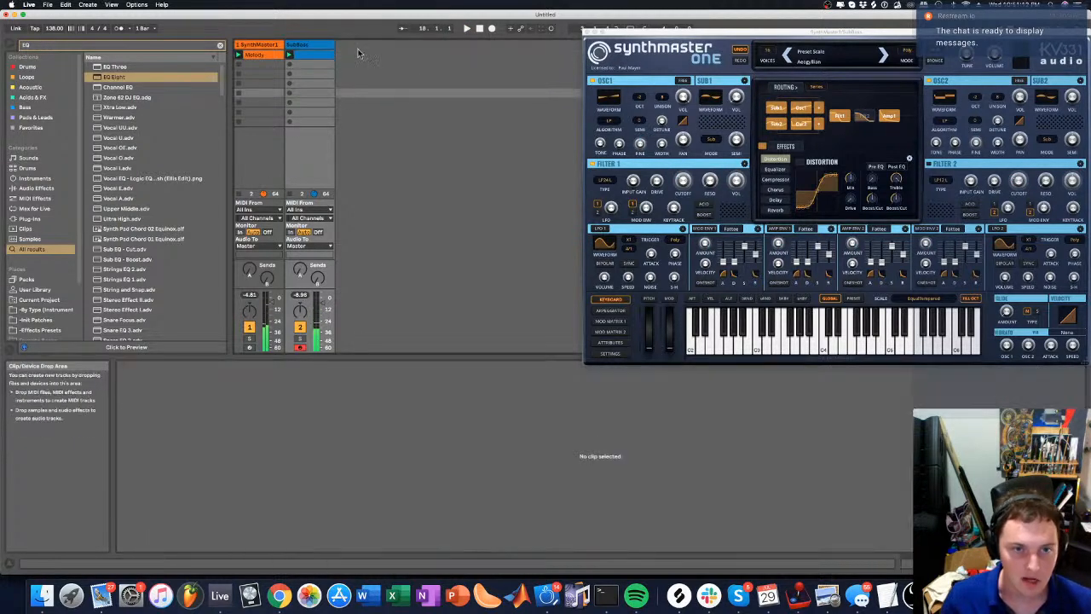
click(315, 55)
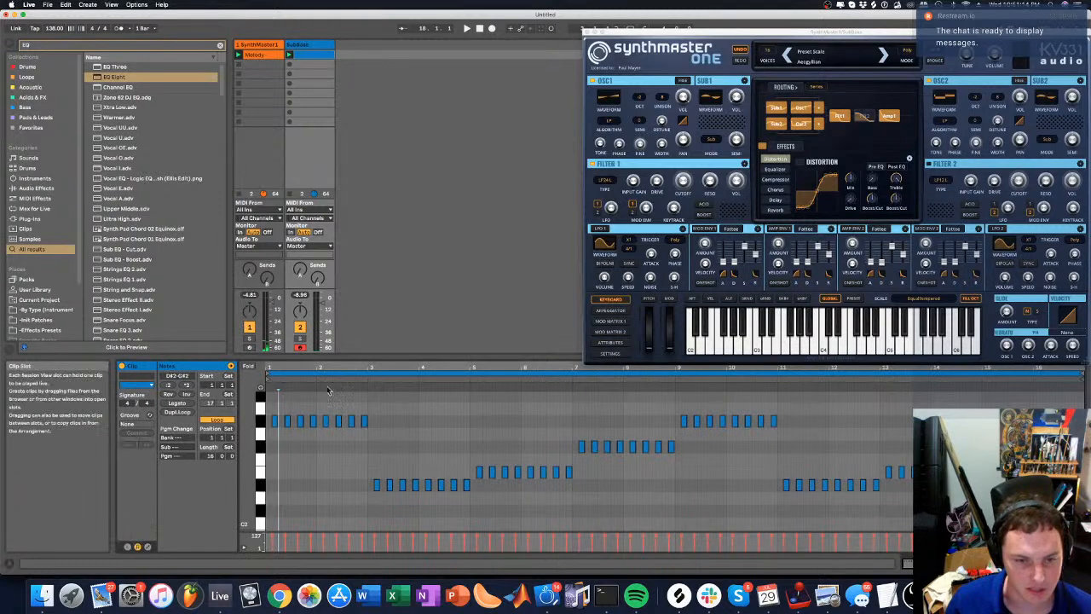
click(356, 401)
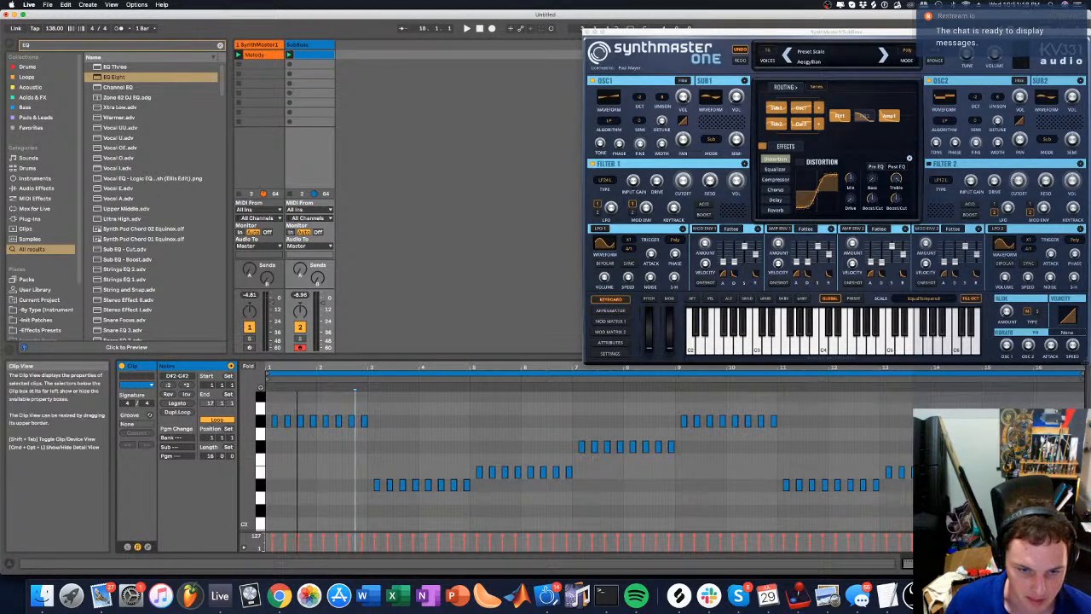
drag(295, 370, 327, 381)
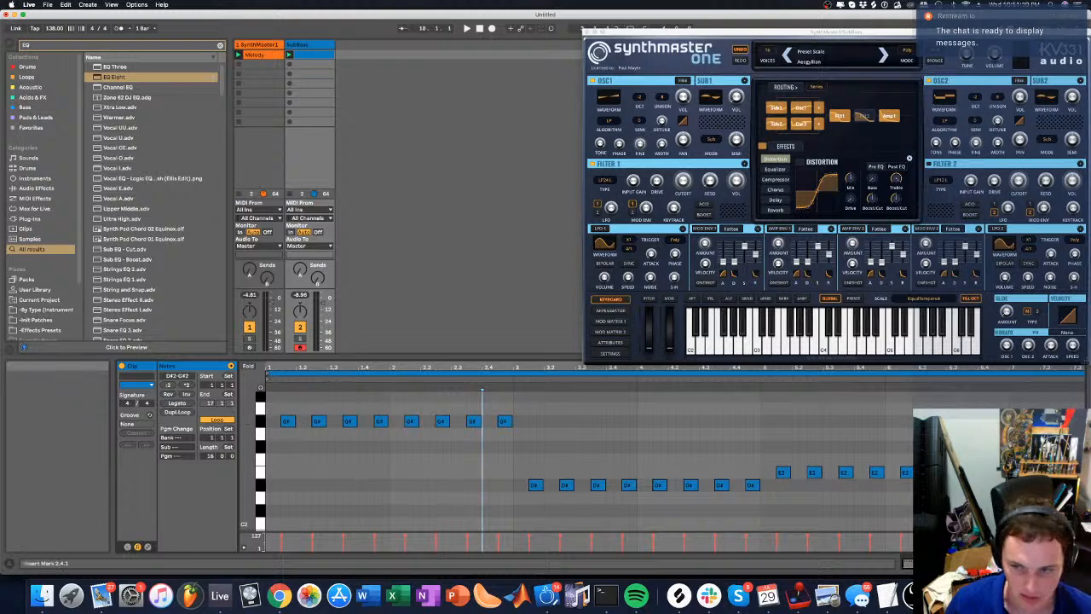
key(shift+Tab)
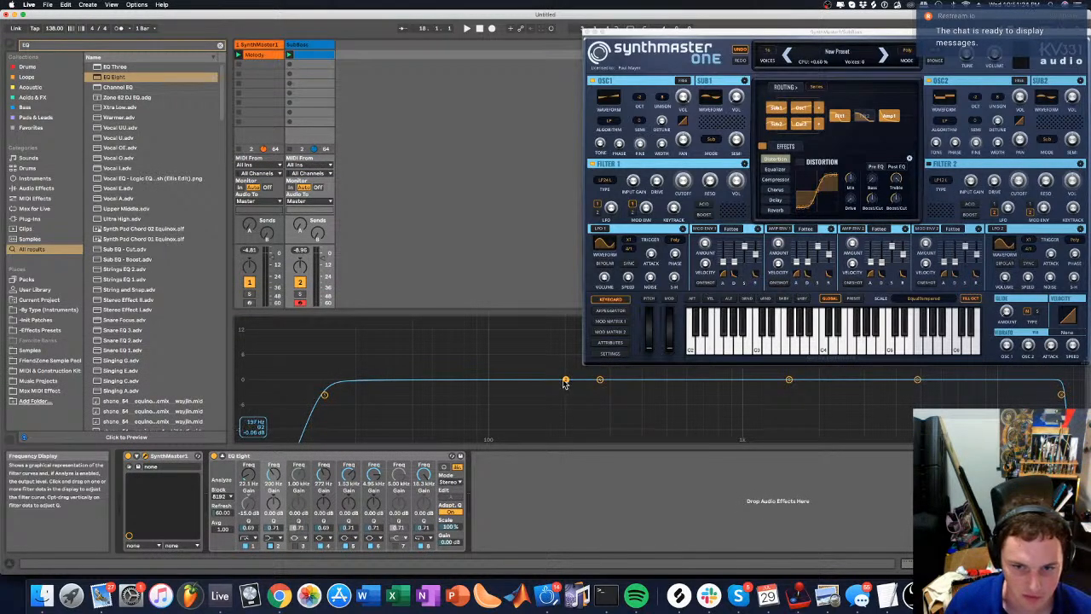
drag(564, 383, 269, 380)
key(space)
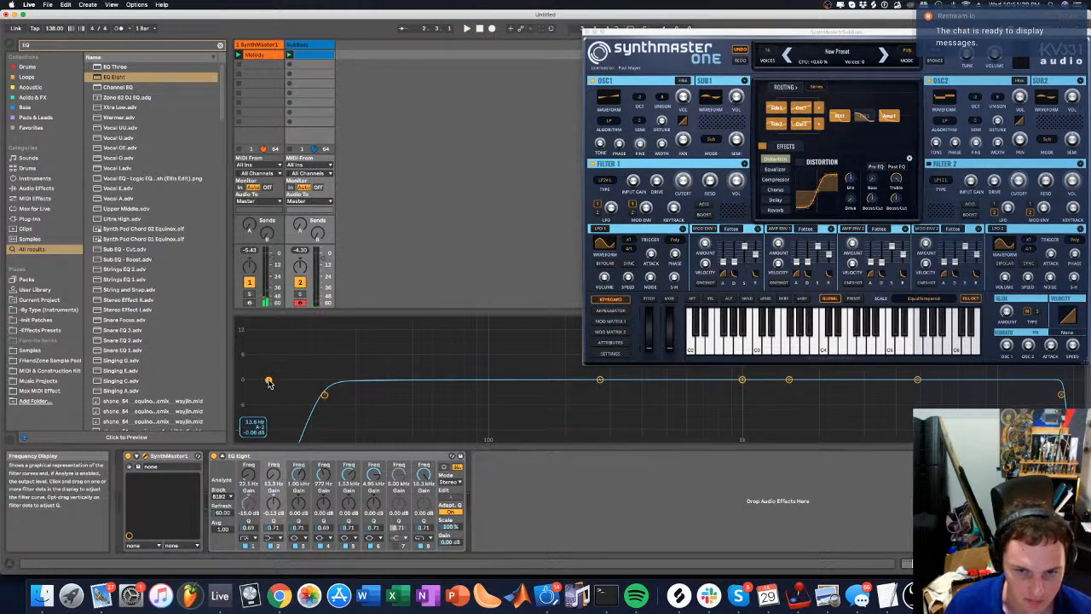
Enable EQ Eight band 3 at about 55 Hz during playback, with a Q of 18.0 and 0.71 dB gain
drag(742, 380, 419, 350)
key(space)
drag(299, 504, 299, 517)
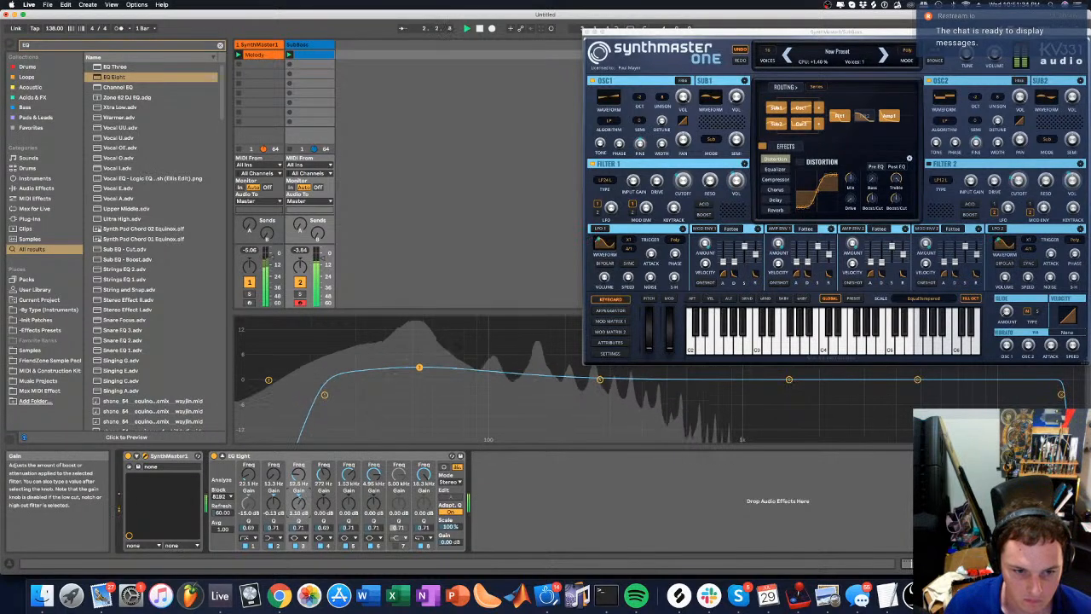
drag(298, 474, 298, 490)
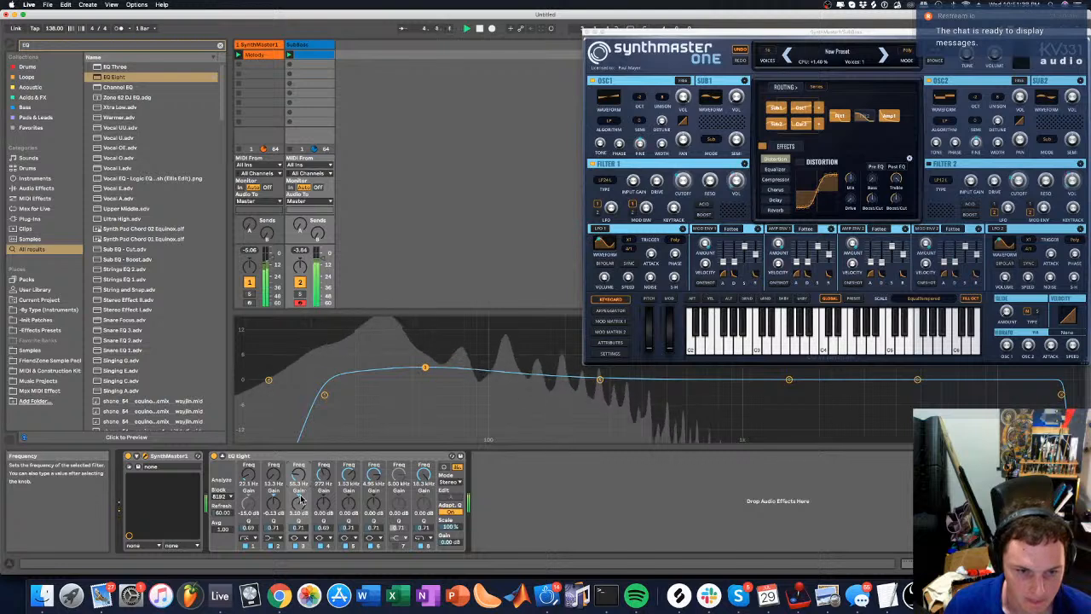
drag(300, 500, 299, 523)
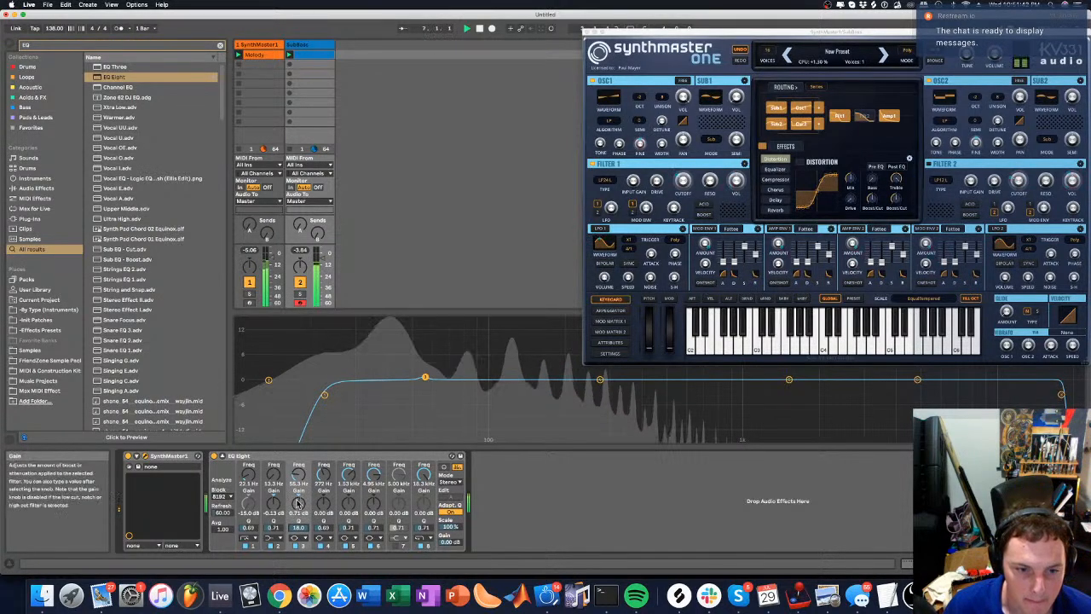
Set EQ Eight band 3 to 51.7 Hz with 2.01 dB gain, dip band 4 at 173 Hz, and sweep band 8 down and back to 22.0 kHz
drag(424, 342, 420, 341)
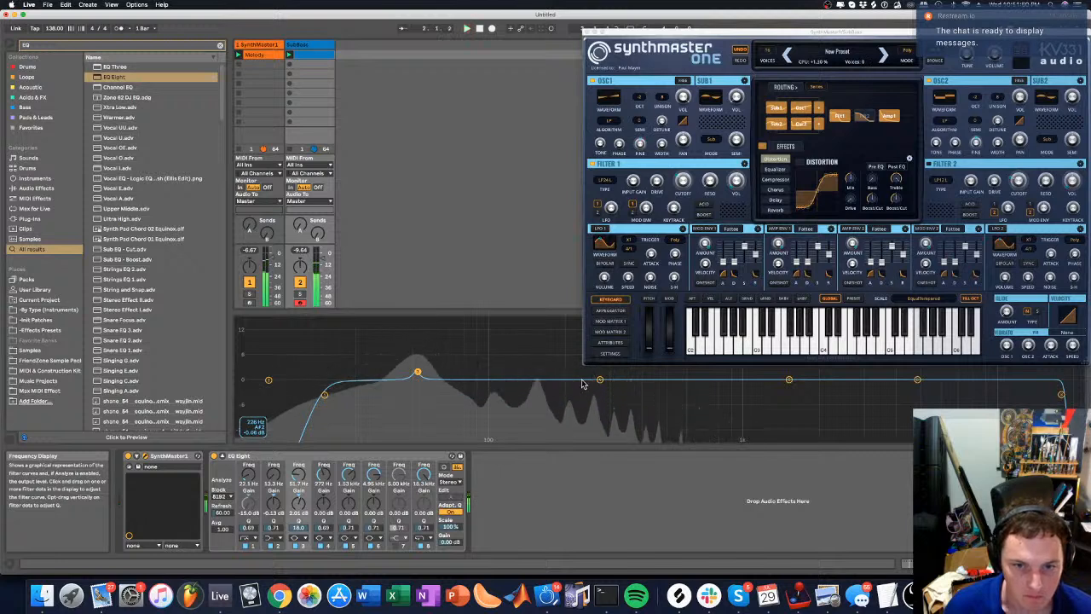
drag(600, 380, 548, 383)
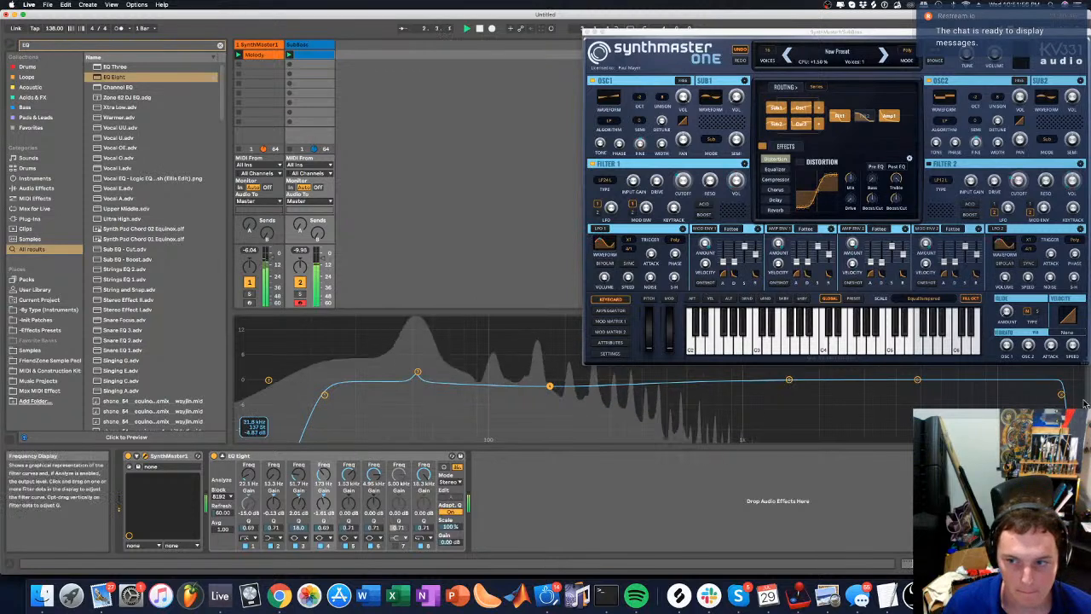
drag(1060, 399, 792, 397)
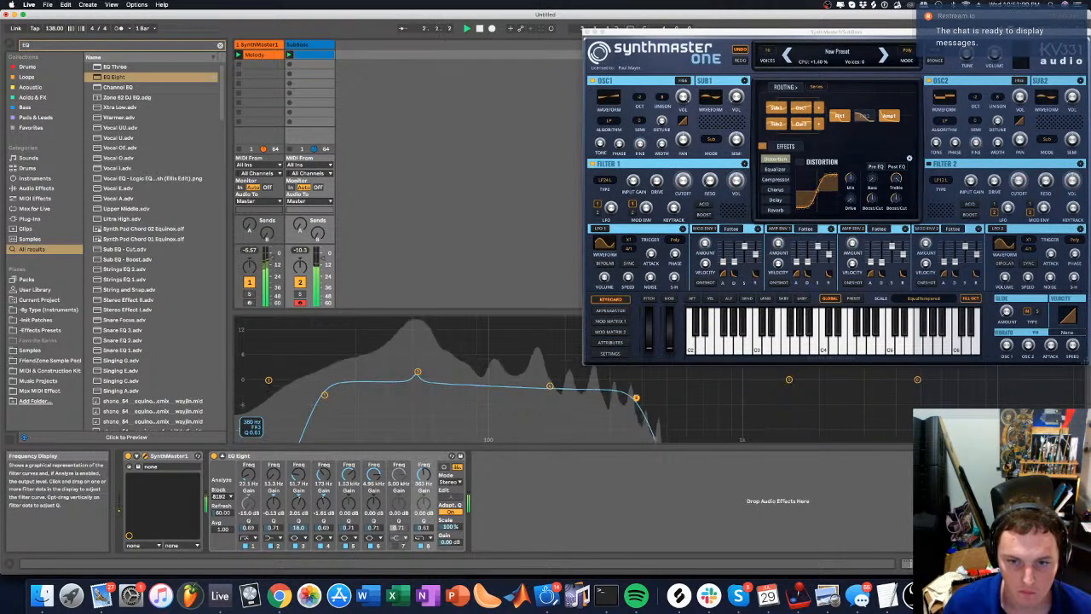
drag(636, 397, 1081, 400)
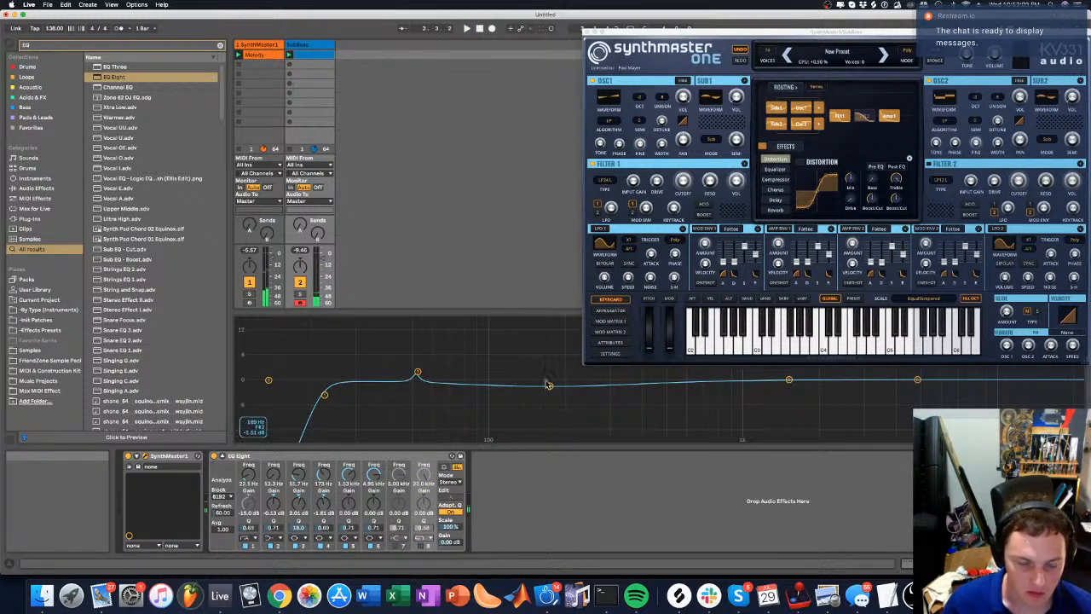
Turn off every EQ Eight band on the sub bass except bands 1 and 3
click(371, 546)
click(354, 546)
click(348, 547)
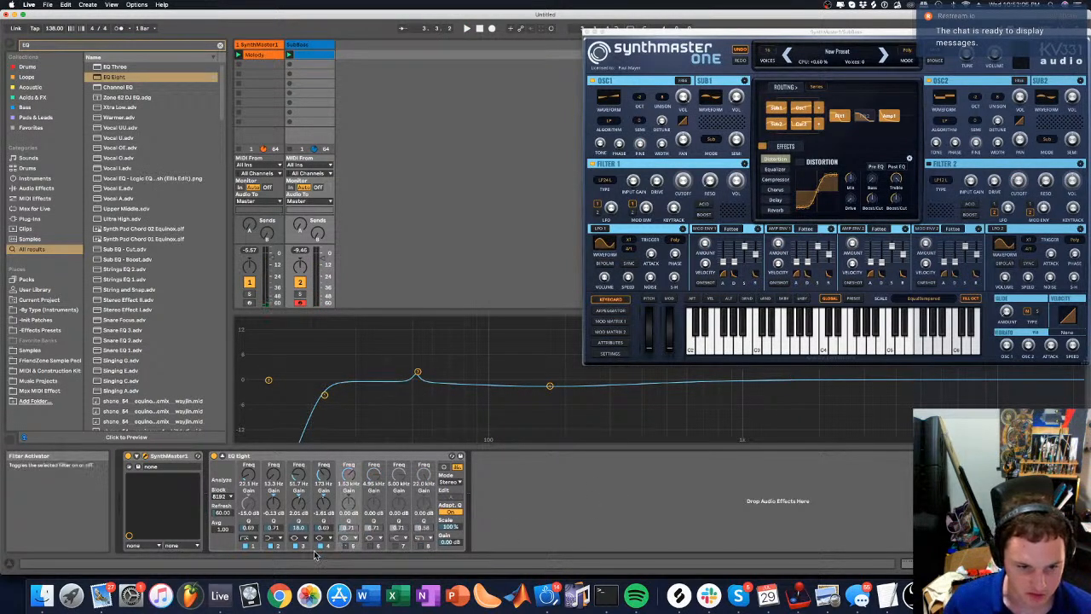
click(323, 547)
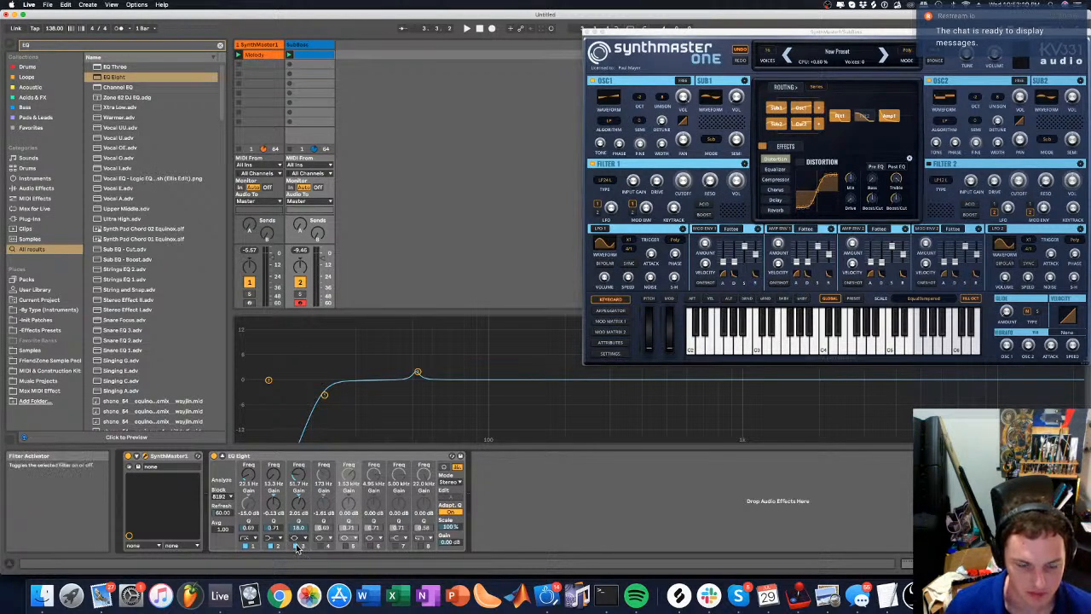
click(261, 544)
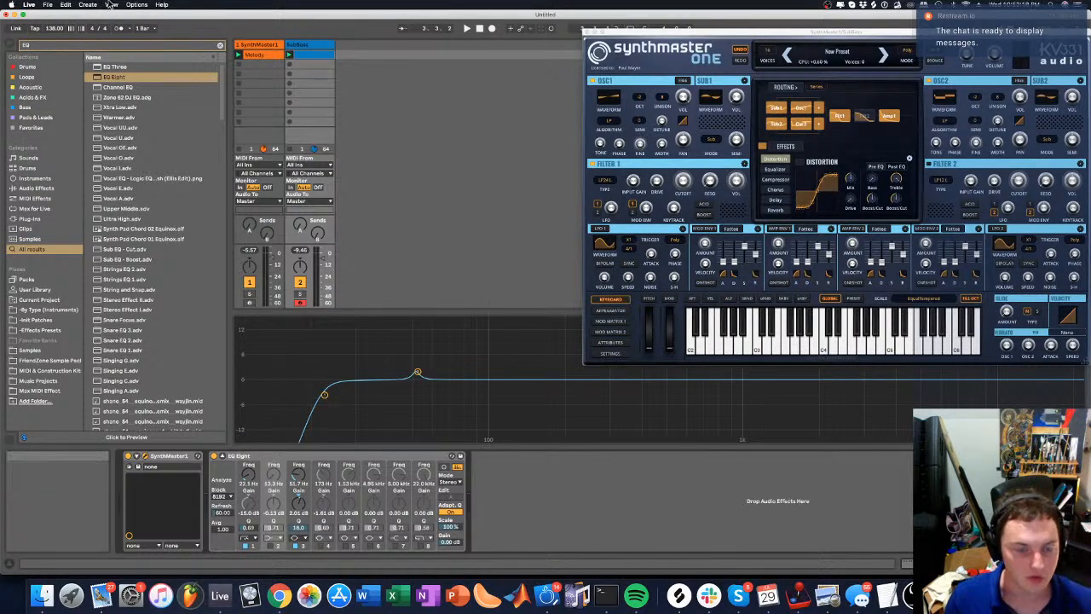
Add RBass Mono to the sub bass track and, during playback, set its frequency to 51 Hz and lower its intensity
click(101, 56)
click(105, 47)
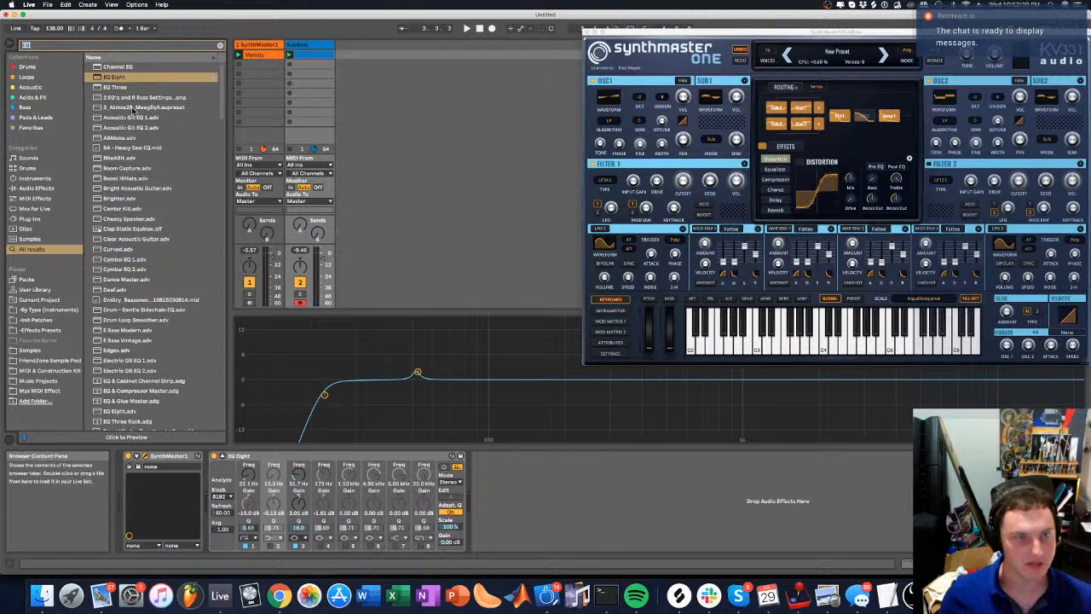
text(RBass)
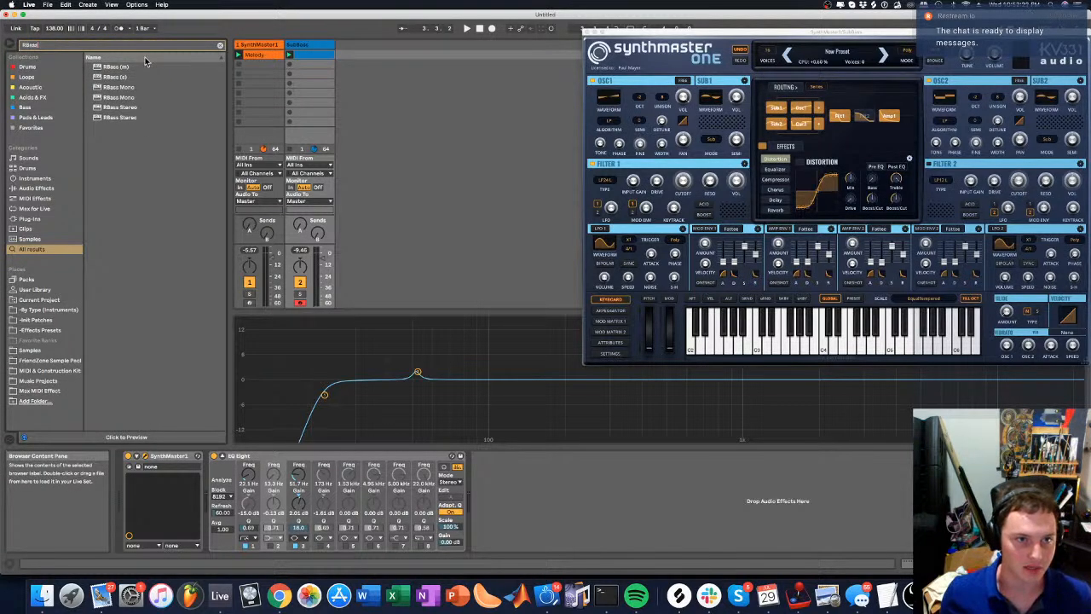
drag(114, 89, 284, 125)
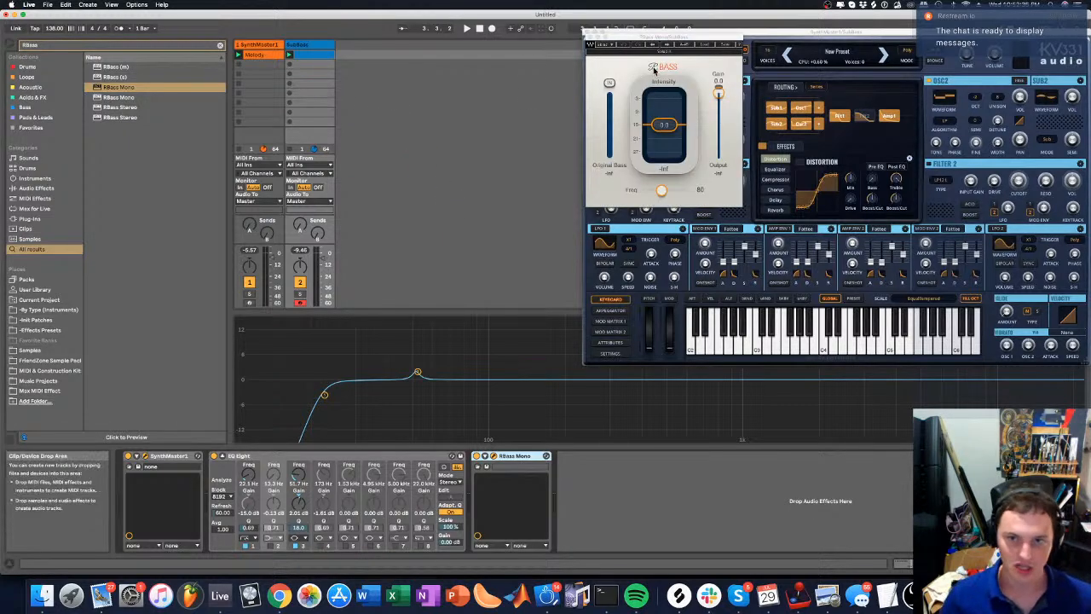
drag(656, 49, 471, 174)
key(space)
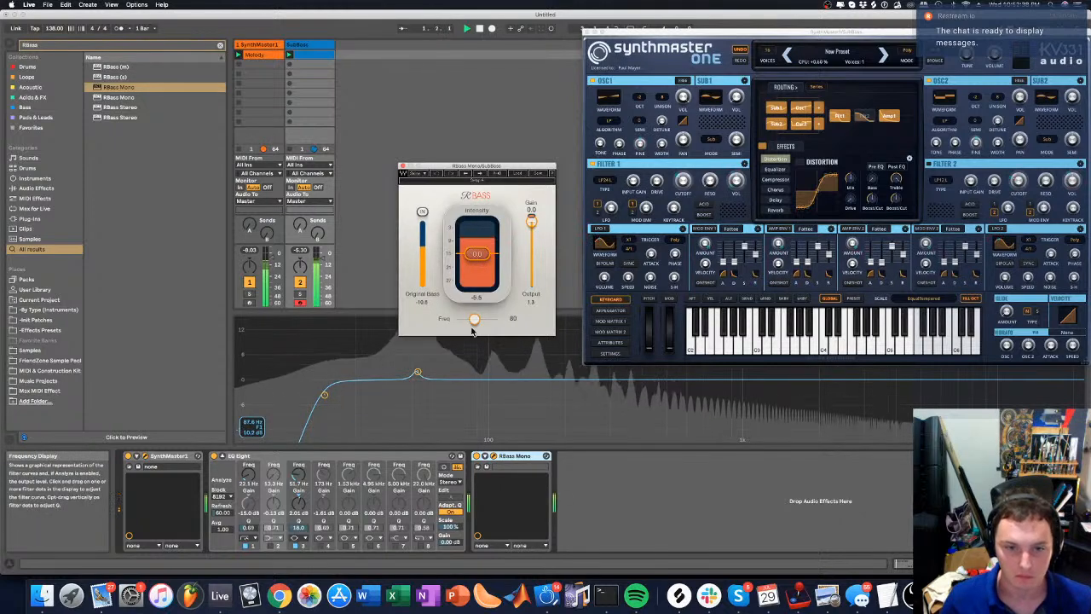
drag(473, 319, 465, 318)
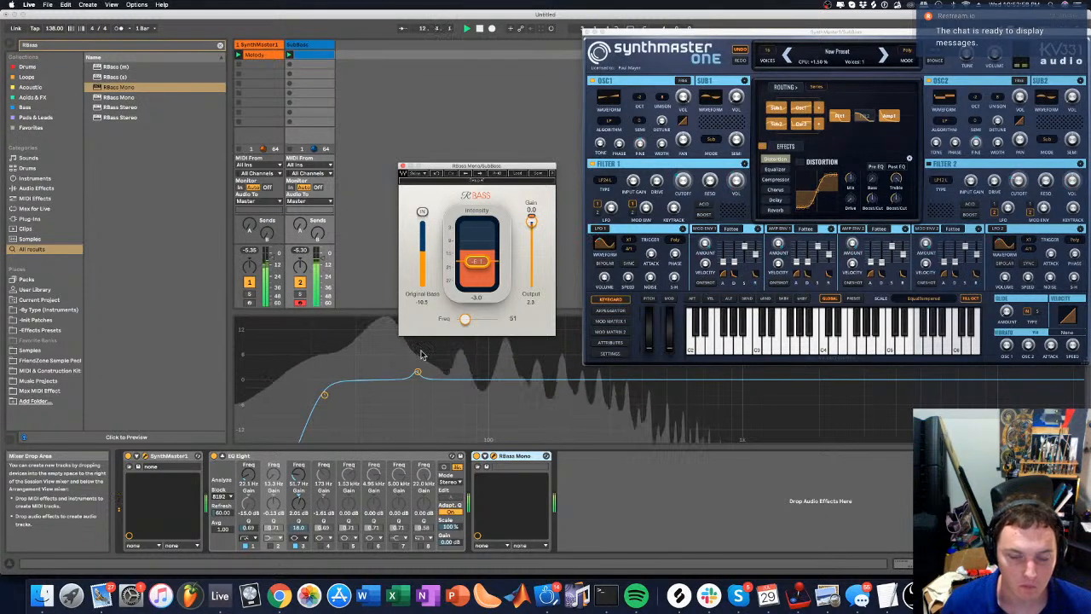
Solo the sub bass track and compare its sound with RBass Mono bypassed and active
click(478, 457)
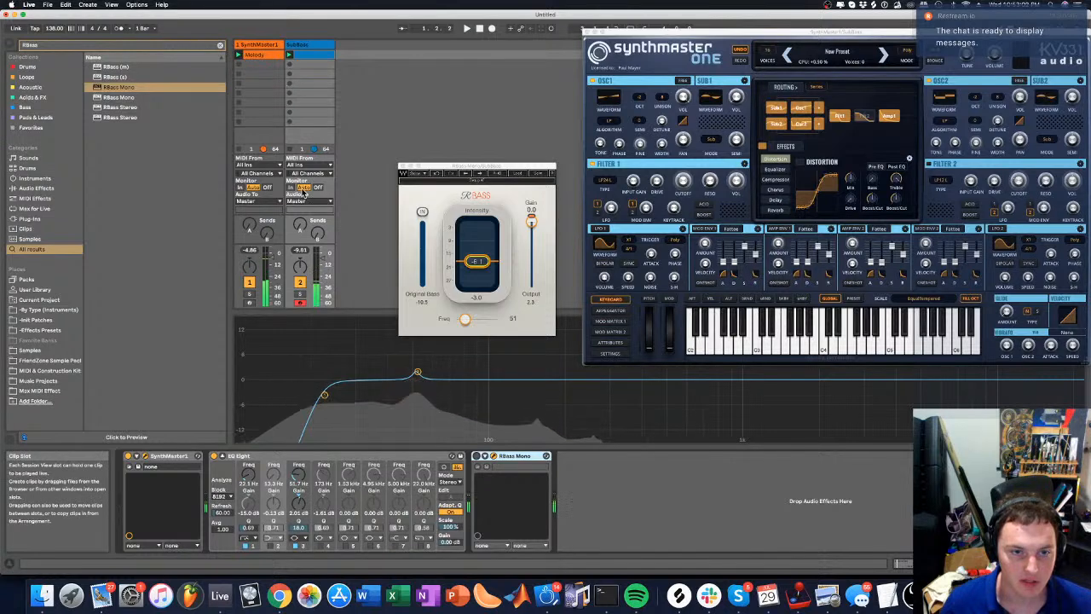
click(299, 293)
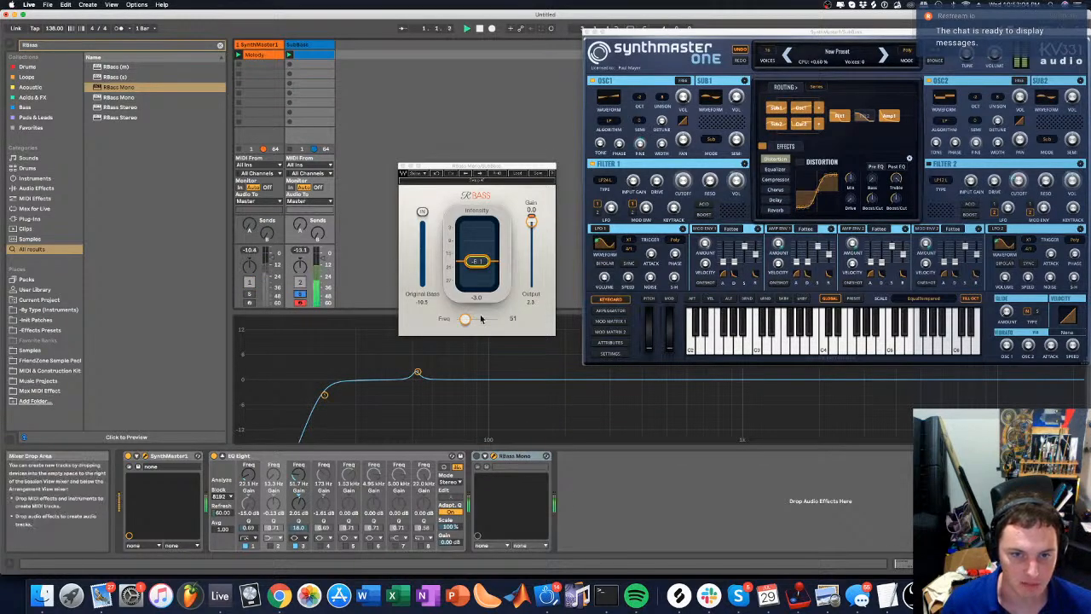
click(476, 463)
click(476, 457)
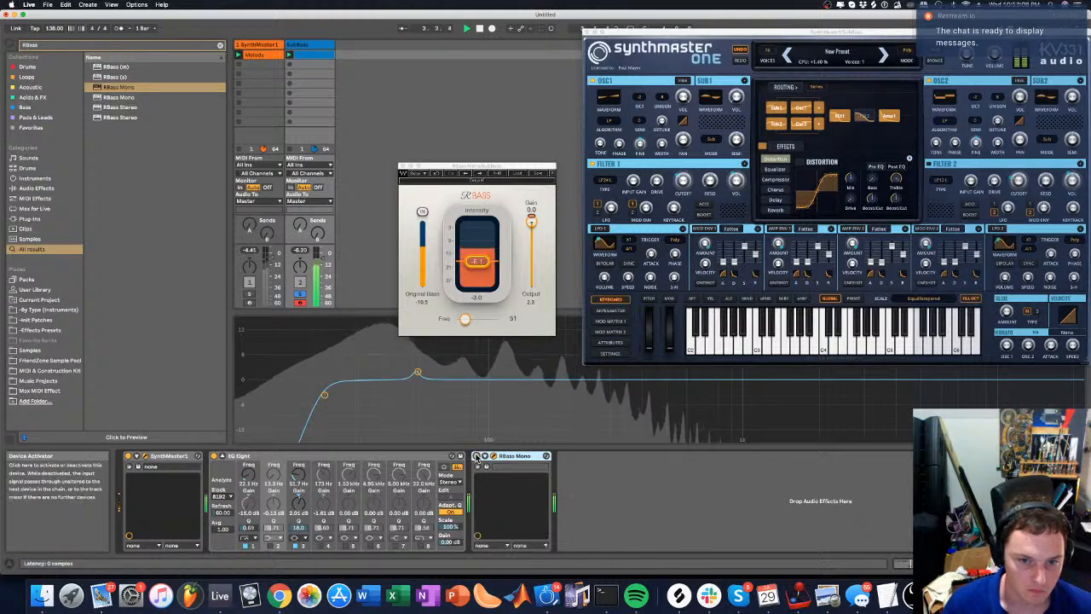
Fine-tune RBass Mono to a frequency of 53 Hz and an intensity of -5.4
click(465, 319)
drag(466, 320, 466, 320)
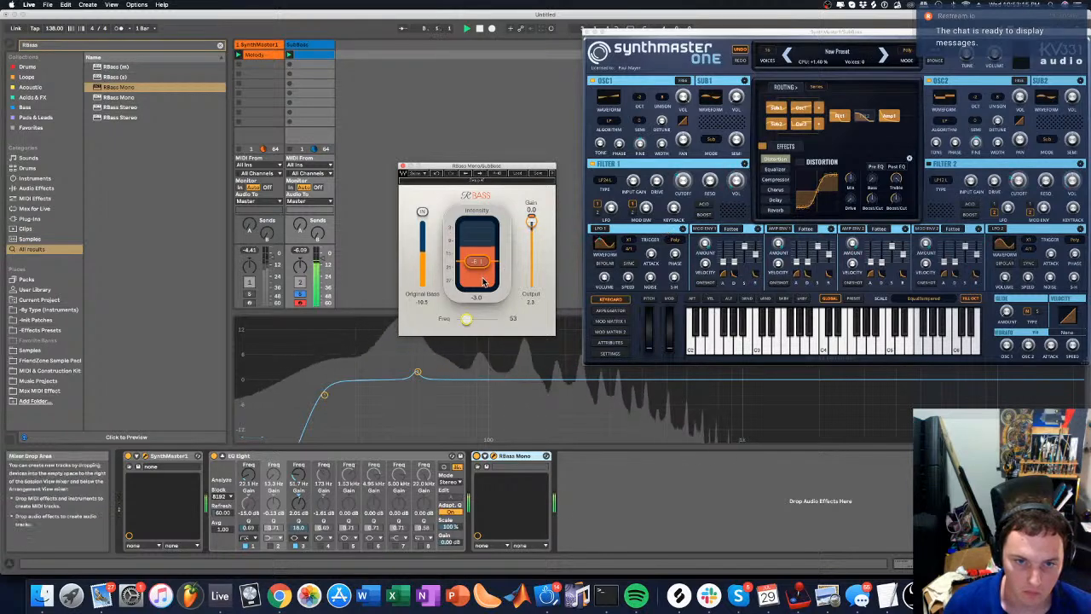
drag(466, 320, 466, 320)
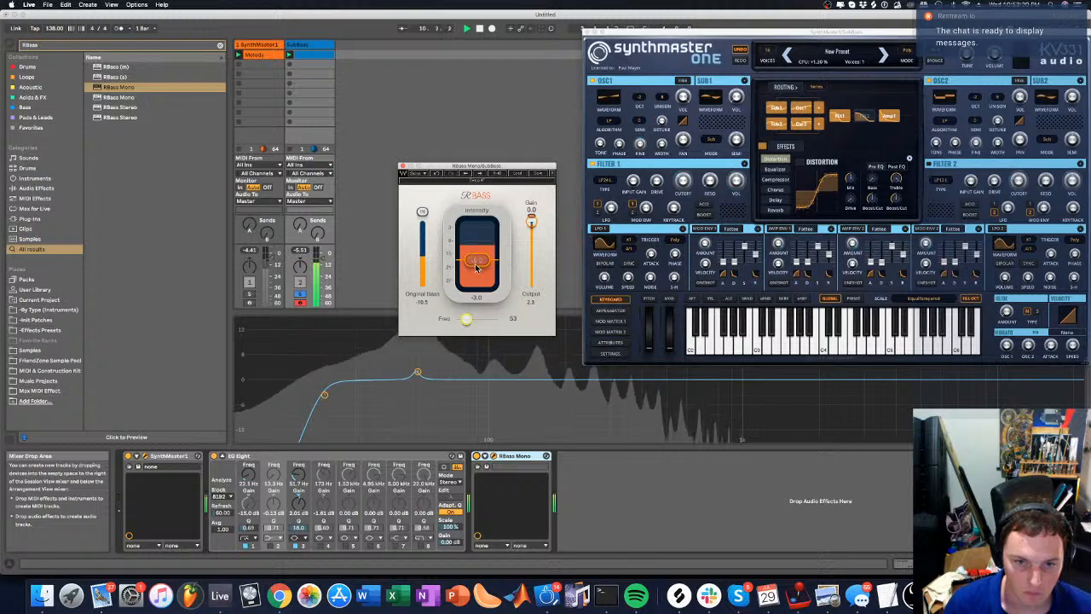
drag(477, 260, 478, 261)
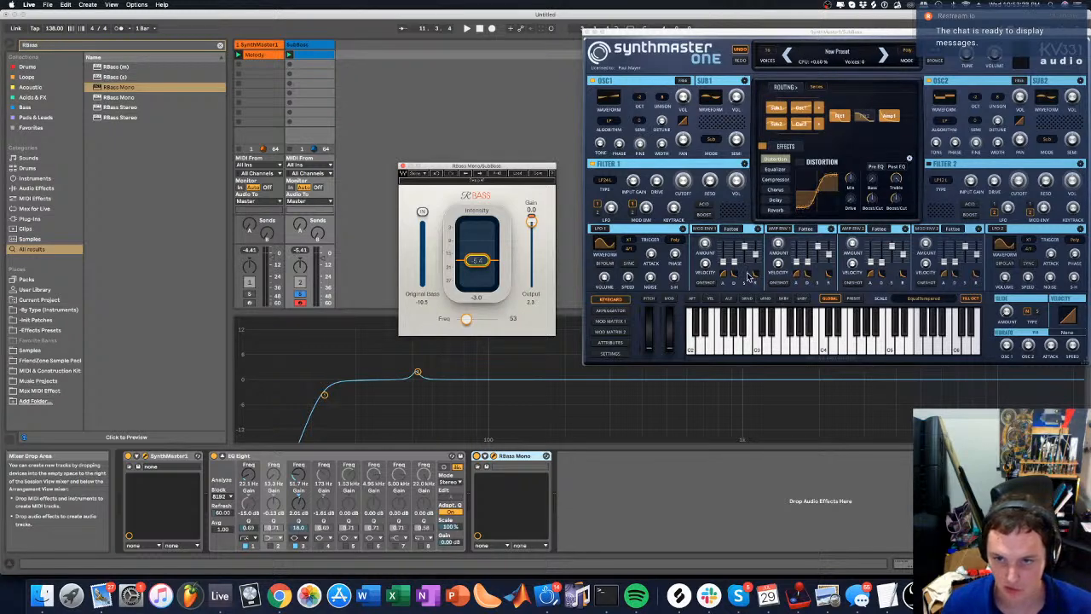
Adjust the attack time and attack slope of Amp Env 1 in the sub bass synth and audition the sound
click(798, 267)
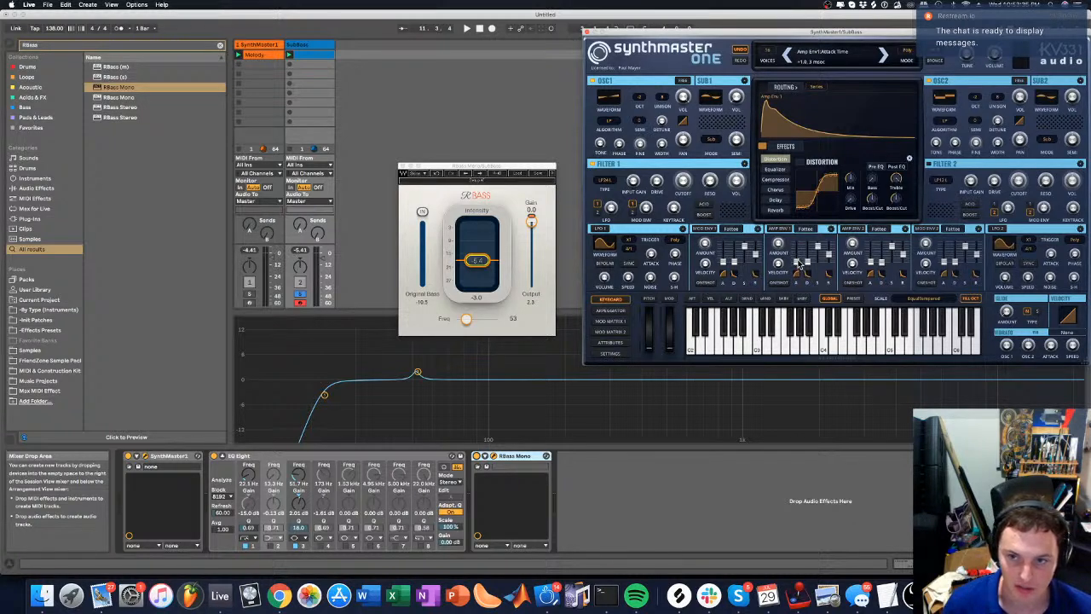
drag(799, 262, 801, 271)
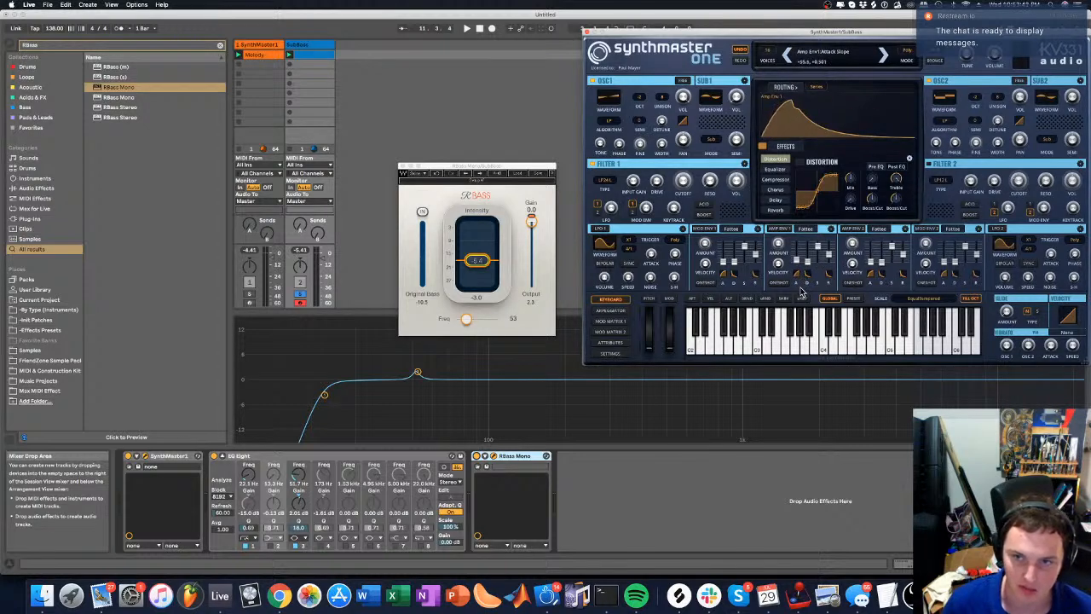
key(space)
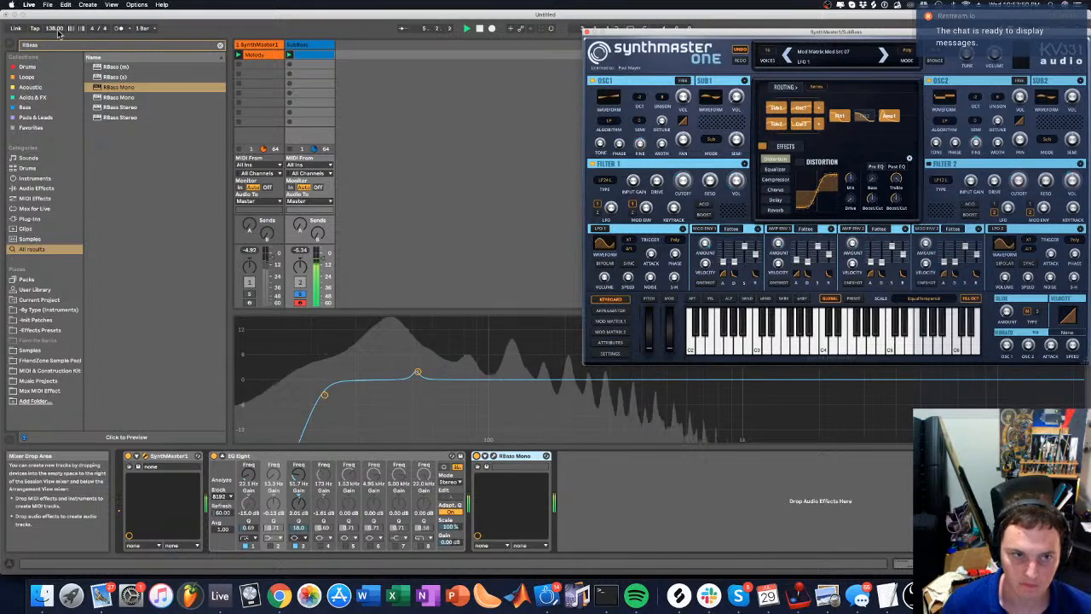
key(space)
Find the Limiter in the browser and add it after RBass Mono on the sub bass track
click(35, 45)
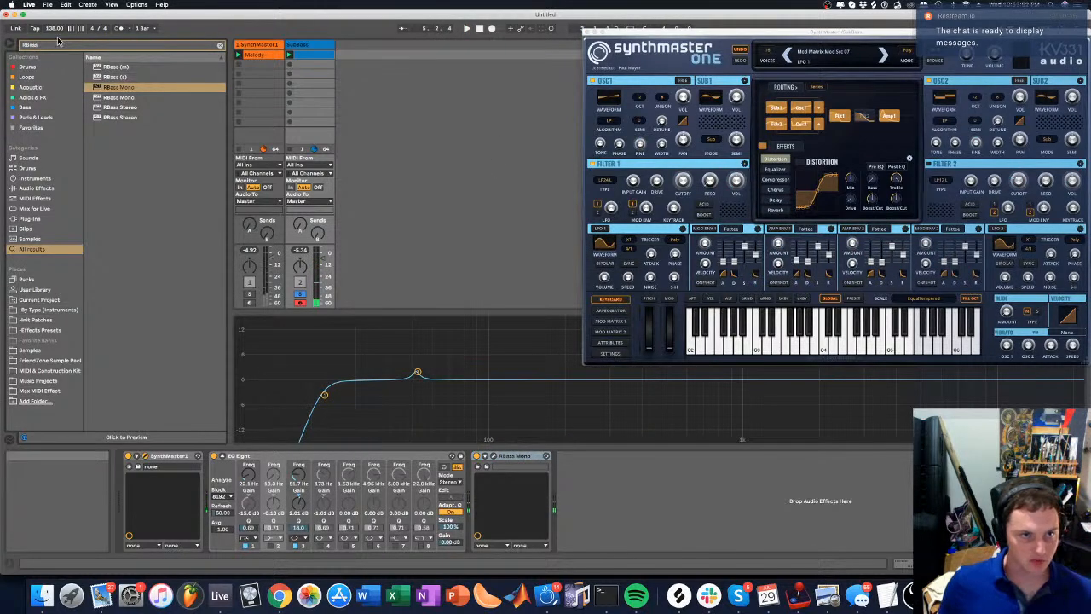
text(Limiter)
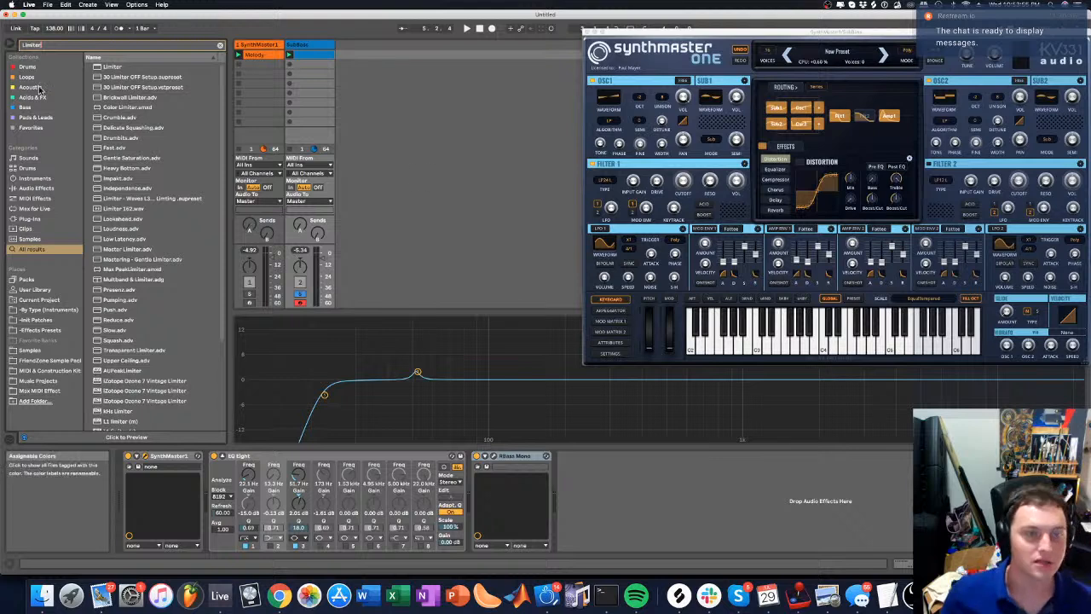
key(Down)
key(Return)
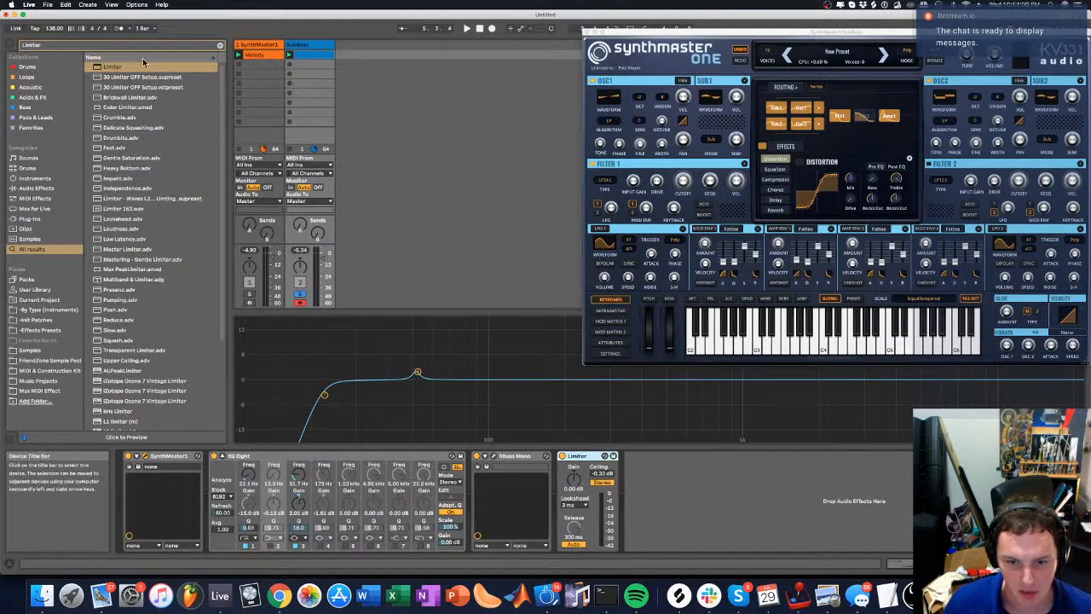
Add a Compressor to the end of the sub bass device chain and delete the Limiter
key(super+f)
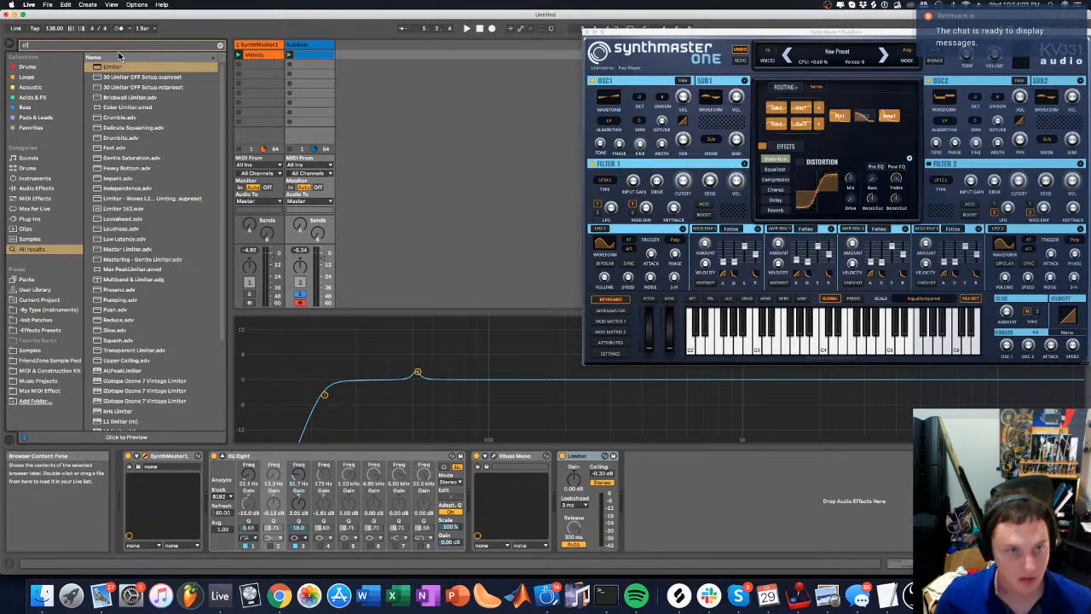
text(cl v)
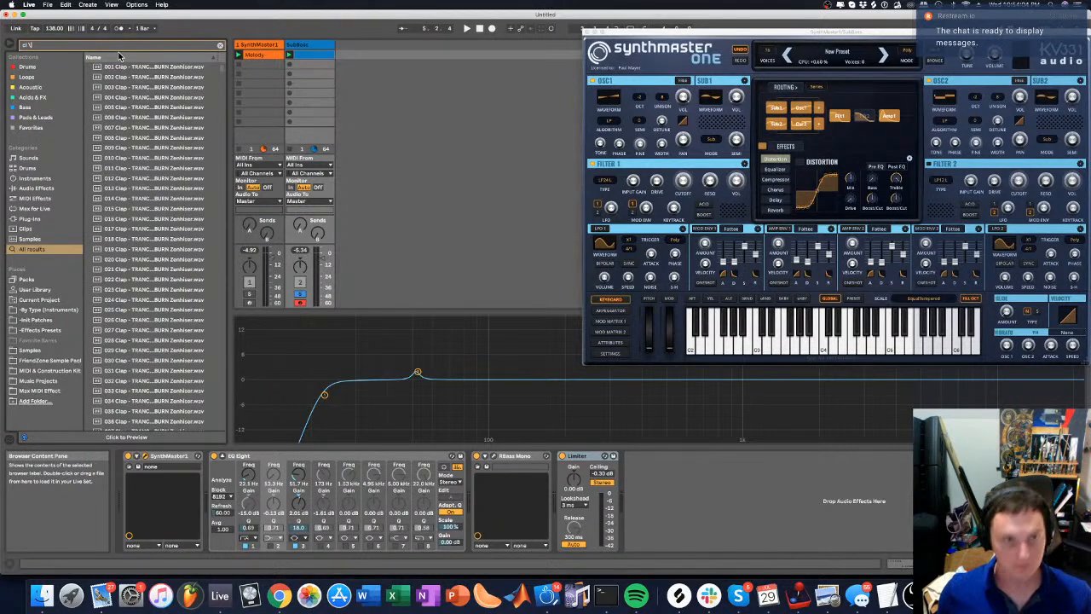
key(BackSpace)
key(BackSpace)
key(BackSpace)
key(BackSpace)
text(compressor)
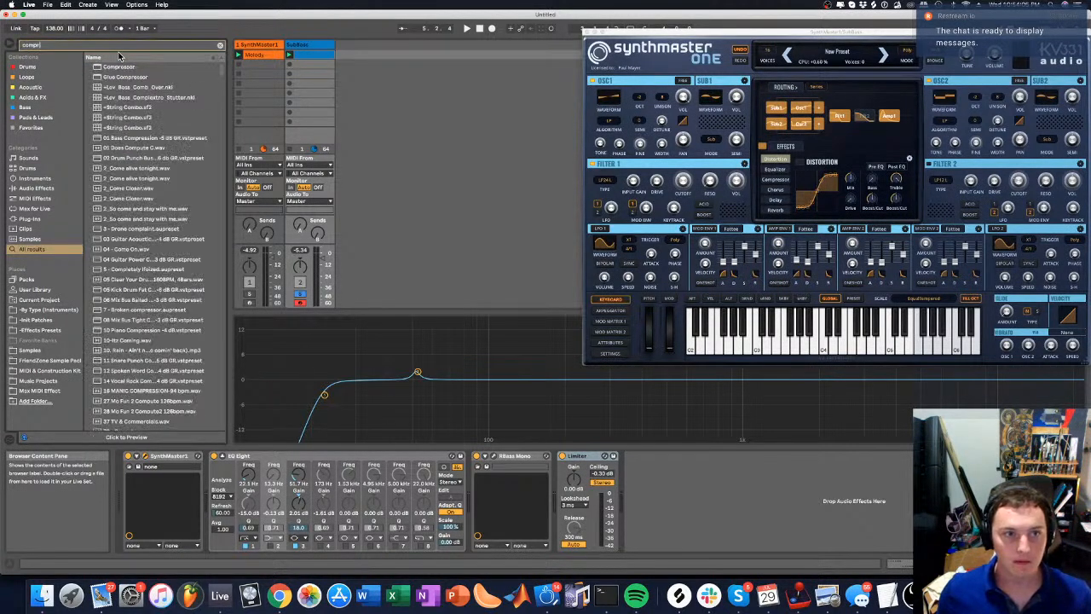
click(101, 68)
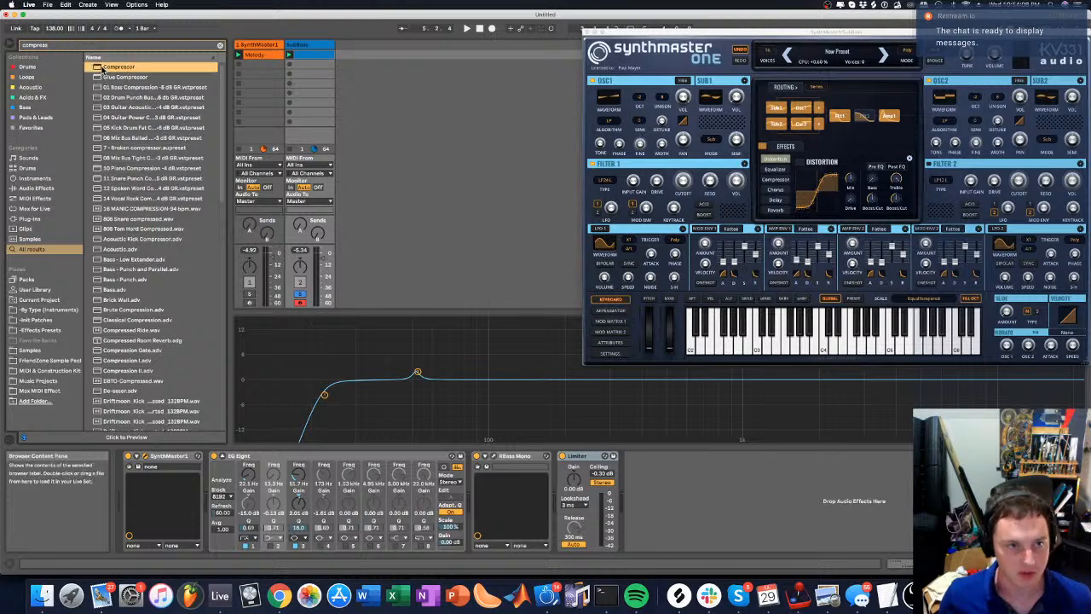
key(Return)
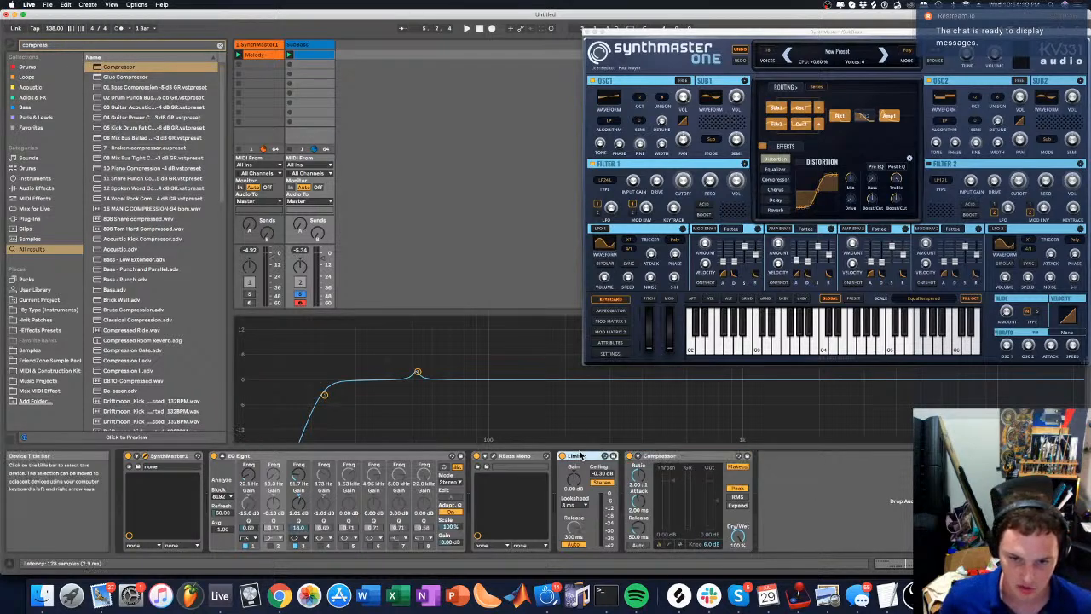
key(Delete)
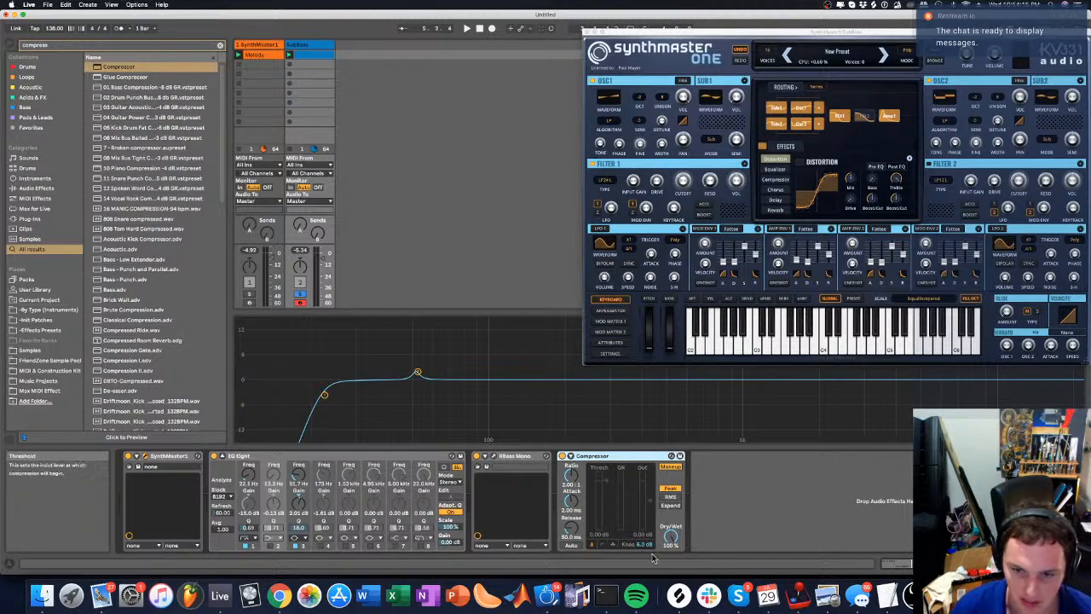
Set the Compressor's ratio to inf:1 and lower its threshold to about -10.9 dB during playback
drag(572, 478, 572, 470)
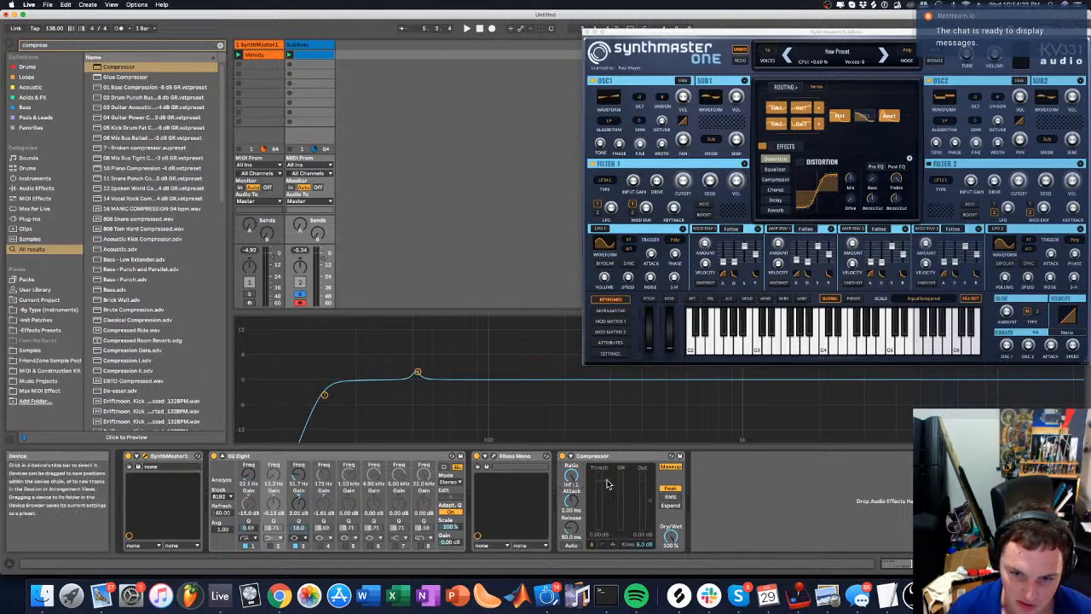
key(space)
drag(607, 484, 607, 505)
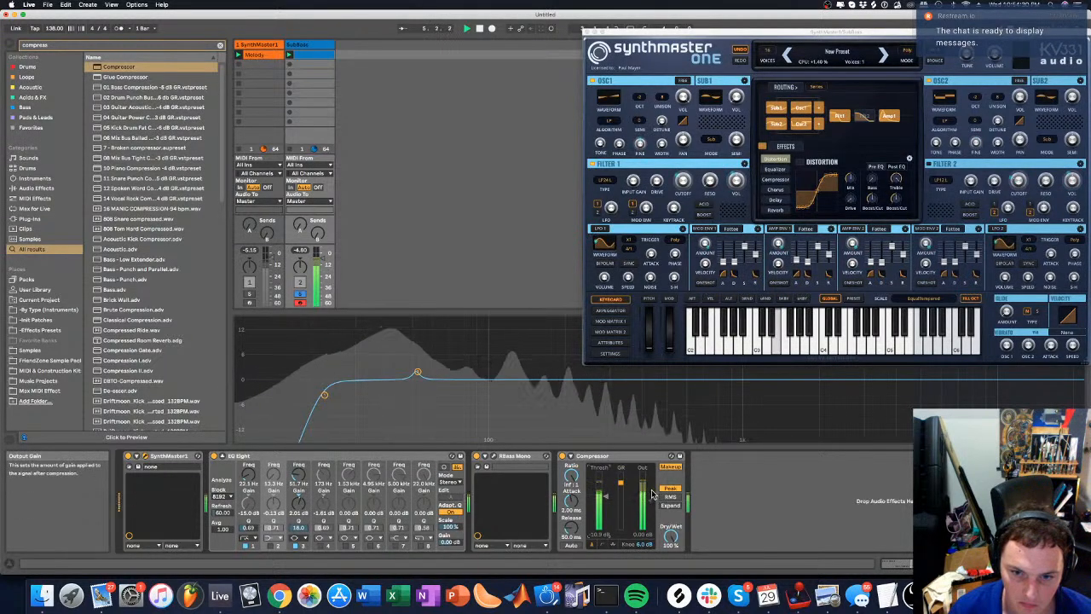
Adjust the Compressor's attack, set its release to 137 ms, and raise the threshold to about -6.4 dB during playback
drag(571, 492, 571, 477)
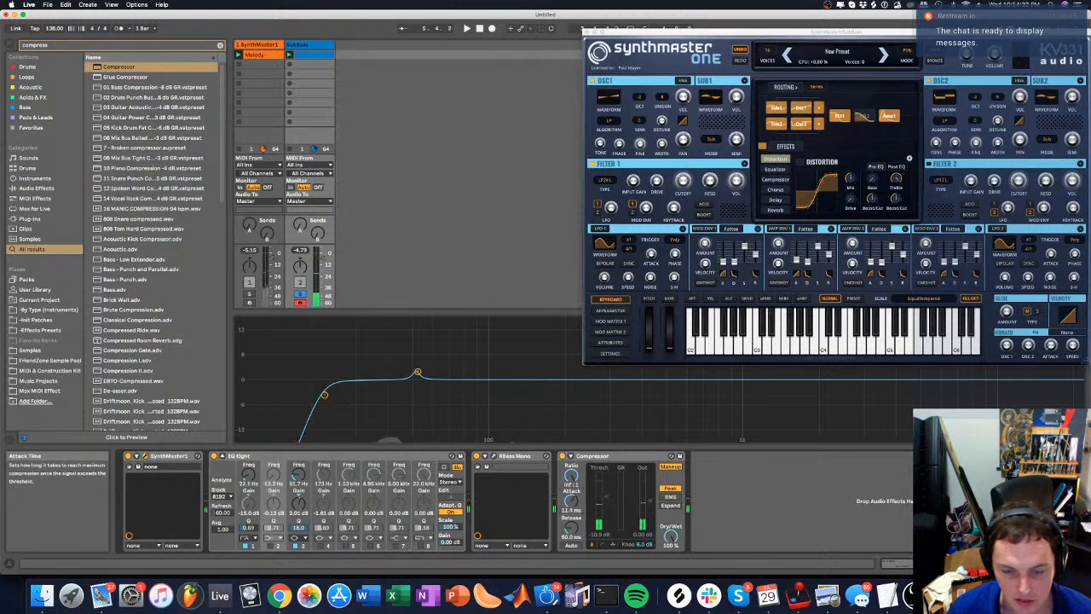
drag(572, 529, 572, 505)
key(space)
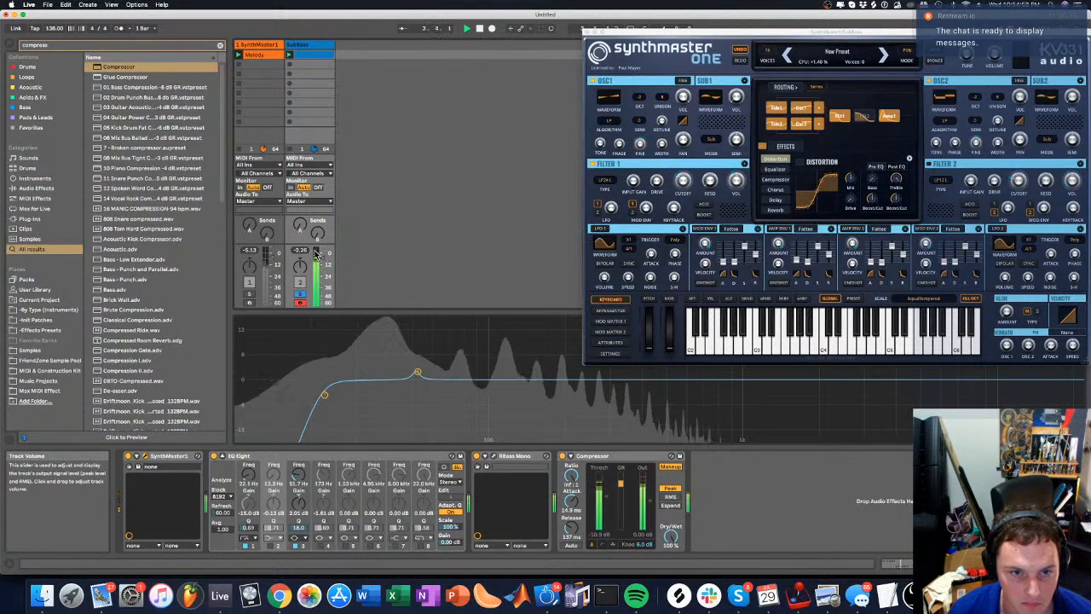
drag(602, 505, 602, 494)
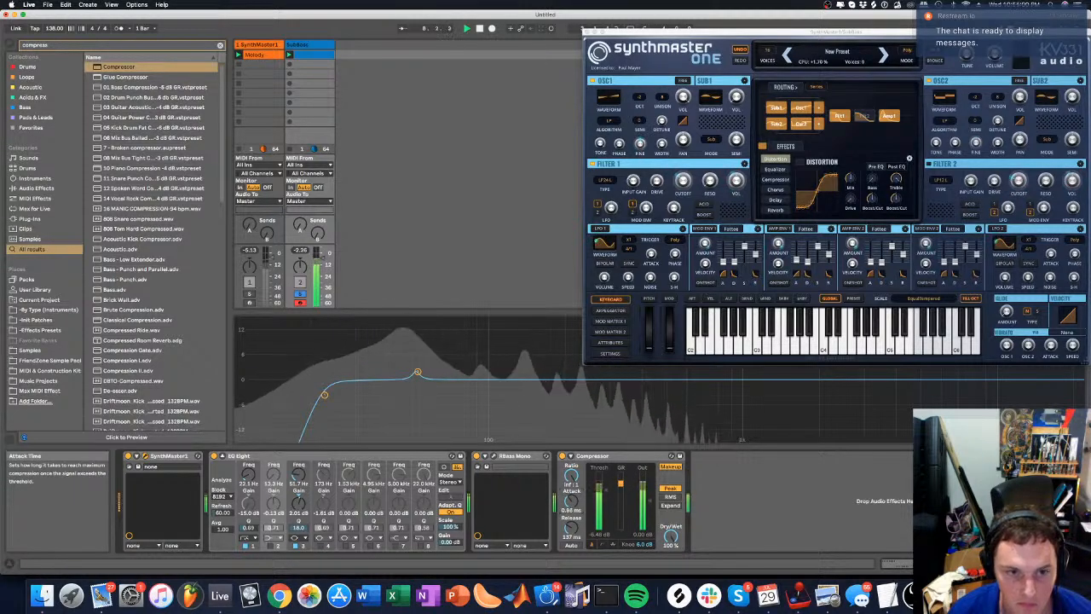
Set the Compressor's knee to 18 dB and switch its level detection to RMS during playback
click(563, 458)
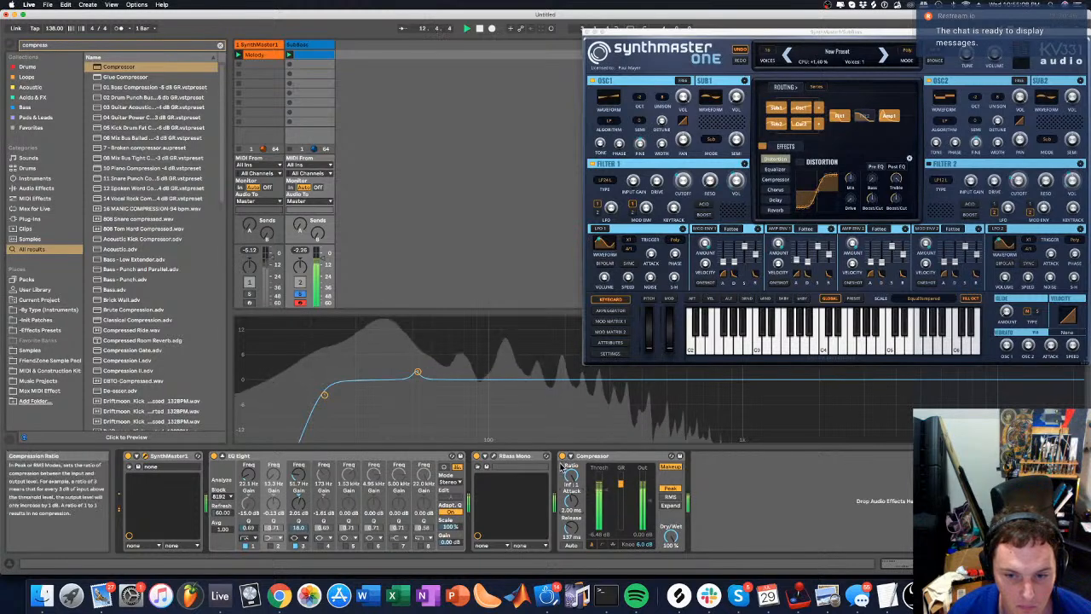
drag(644, 544, 643, 528)
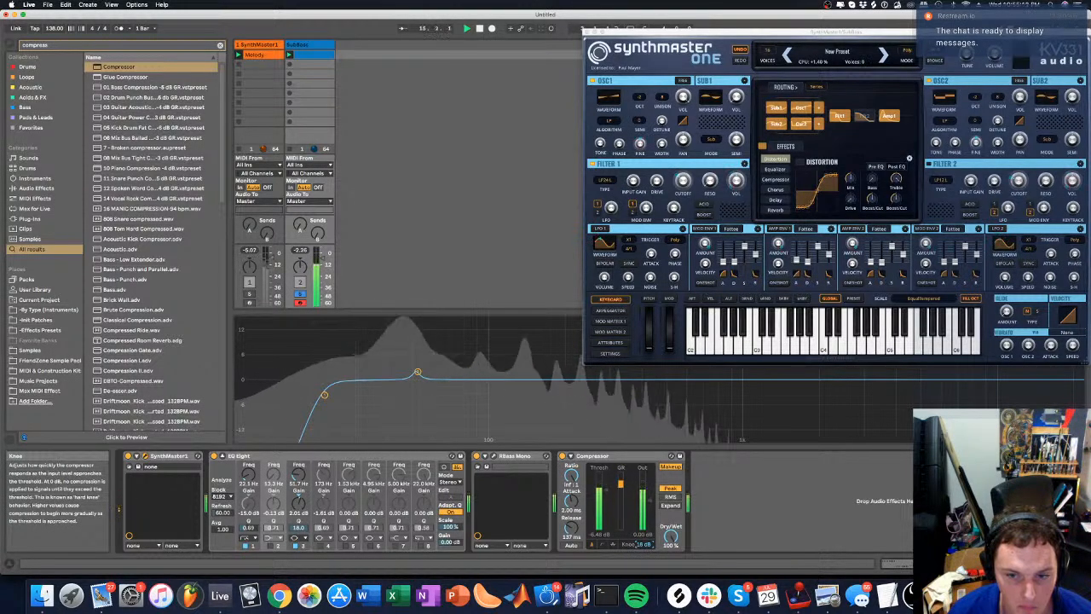
click(672, 498)
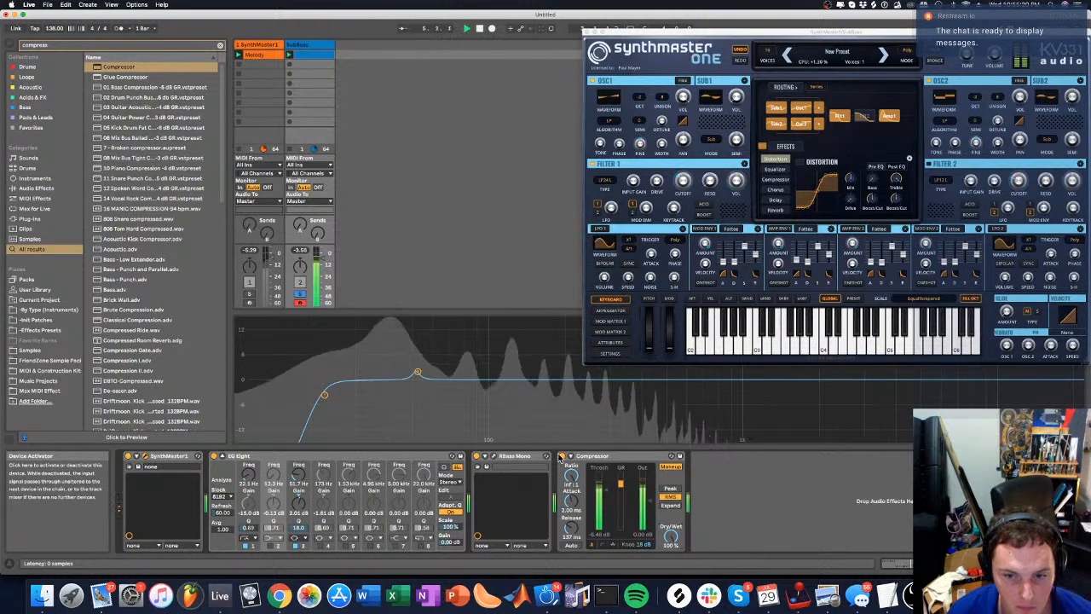
key(space)
key(space)
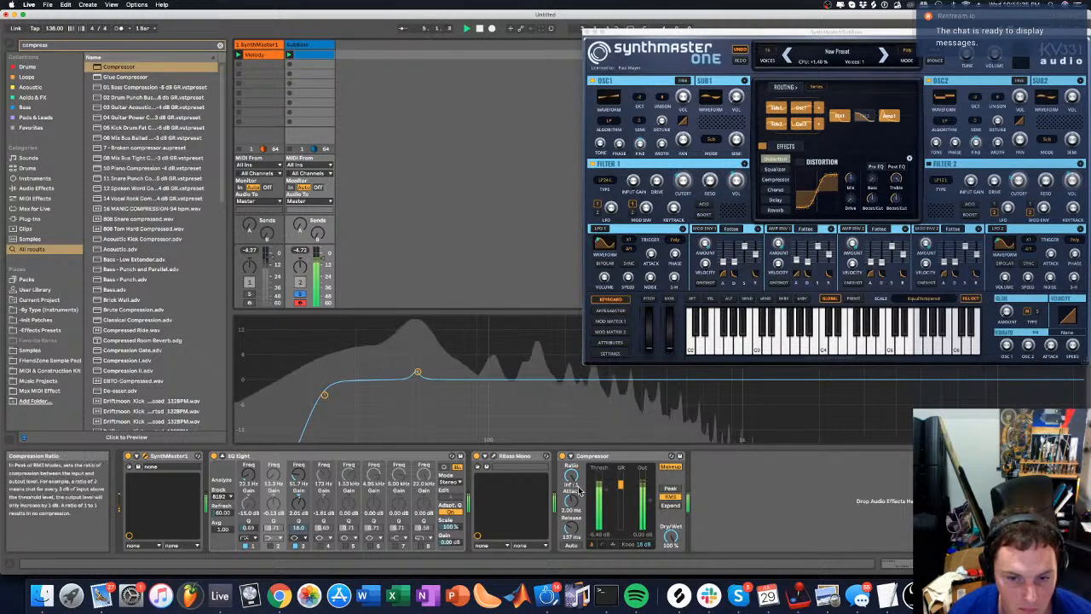
Set the Compressor's attack to 1.83 ms and lower the sub bass track's volume
drag(572, 500, 572, 504)
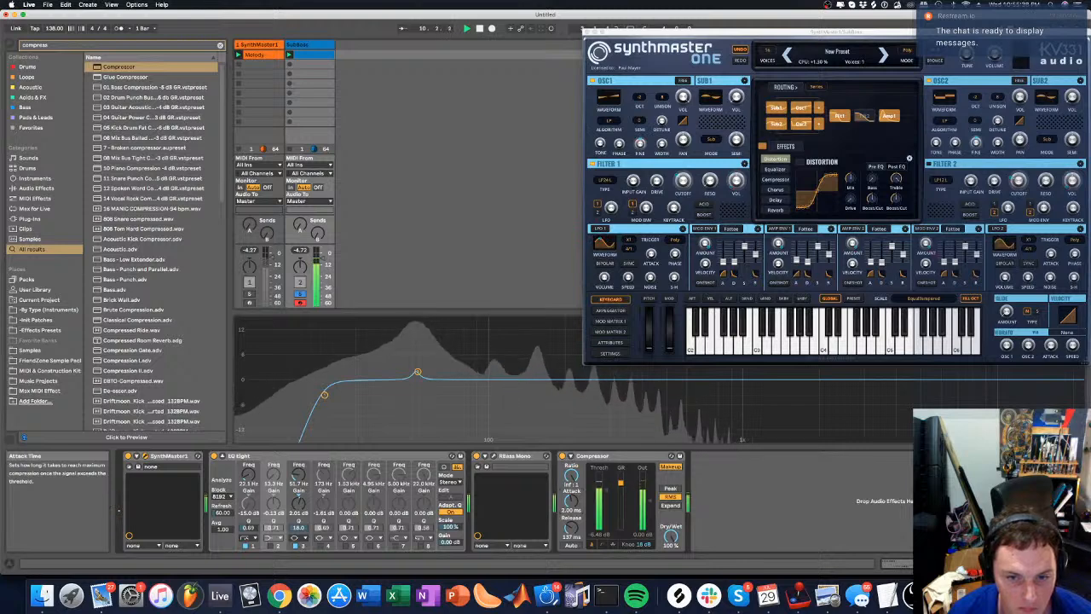
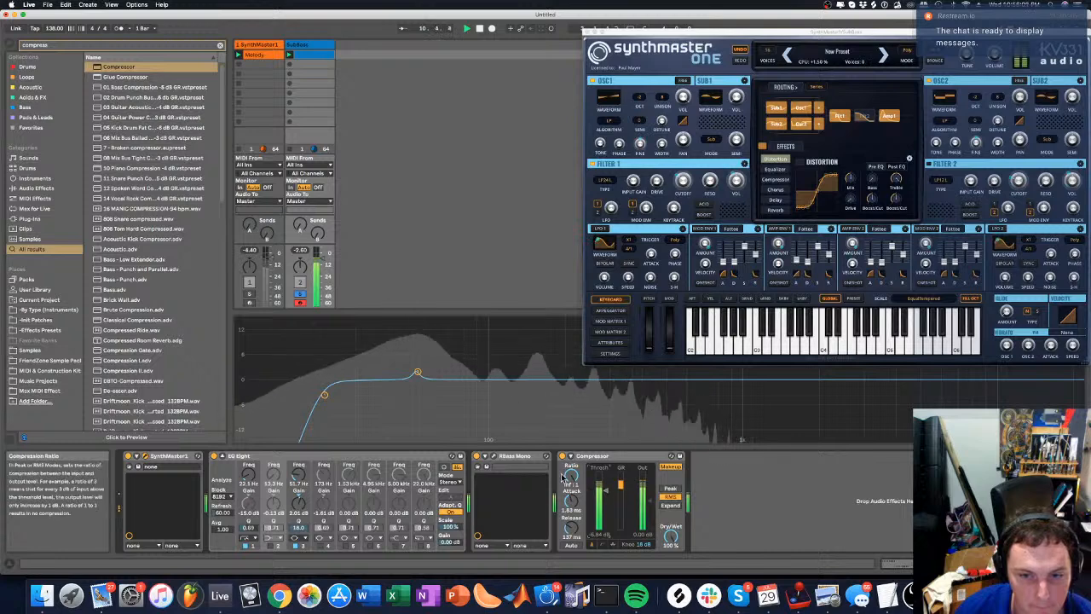
drag(323, 256, 323, 265)
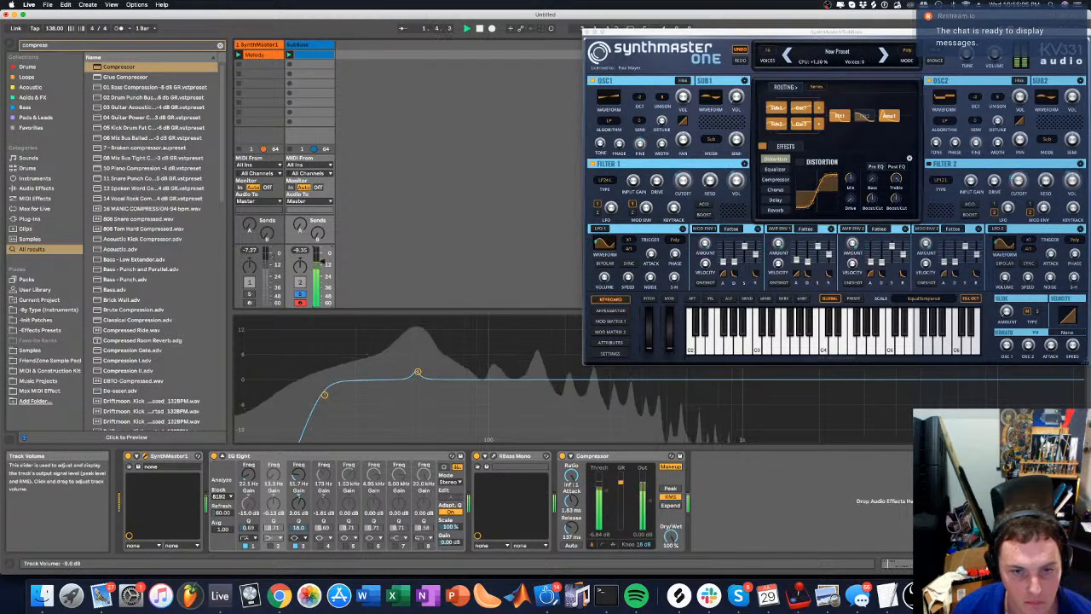
click(588, 32)
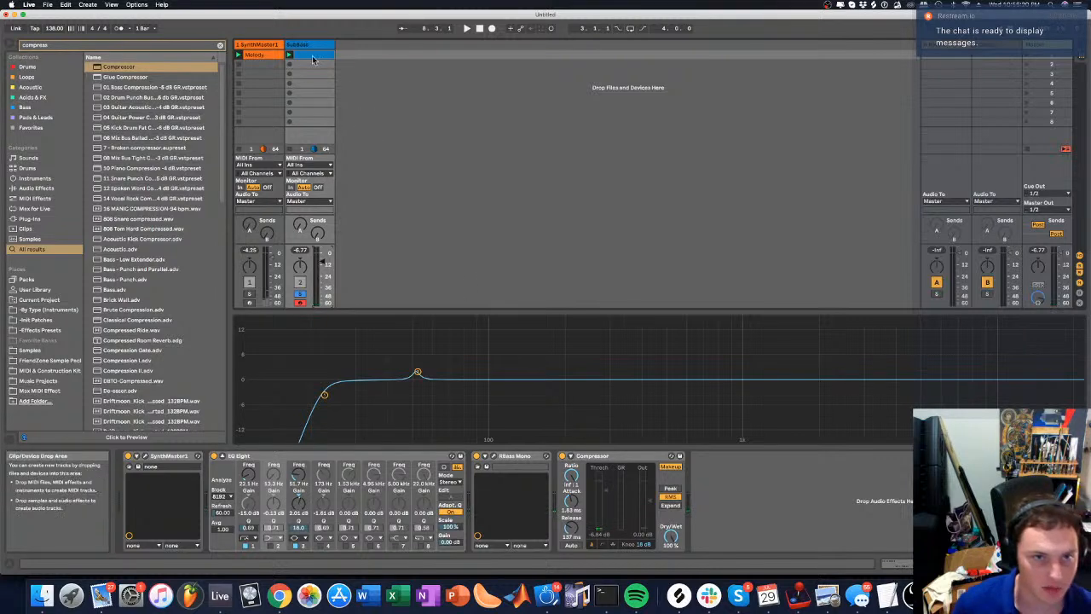
Insert a new MIDI track after the SubBass track
right_click(346, 45)
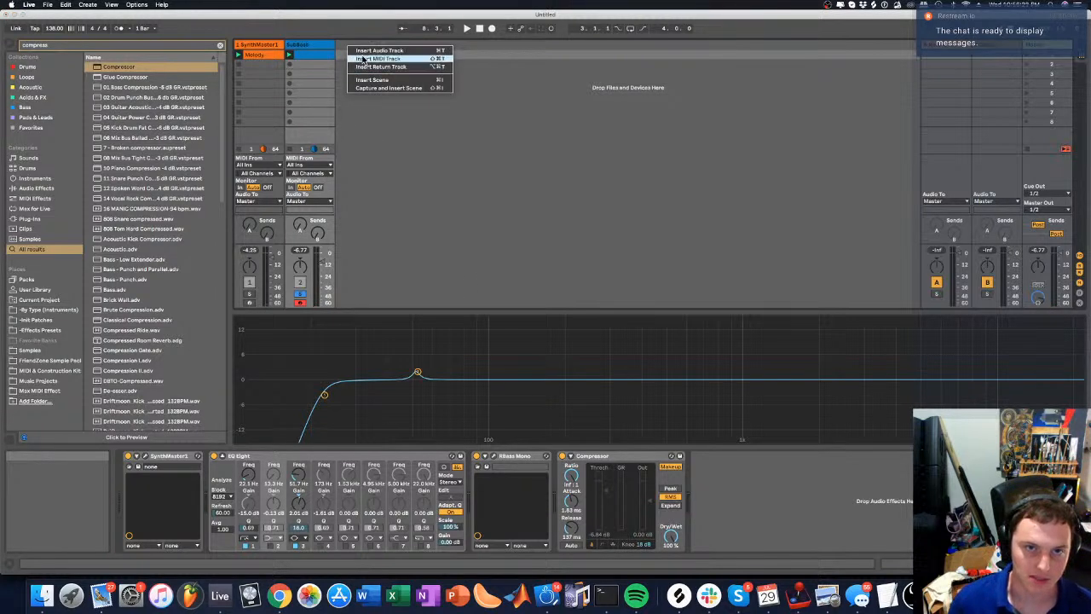
click(350, 49)
right_click(348, 49)
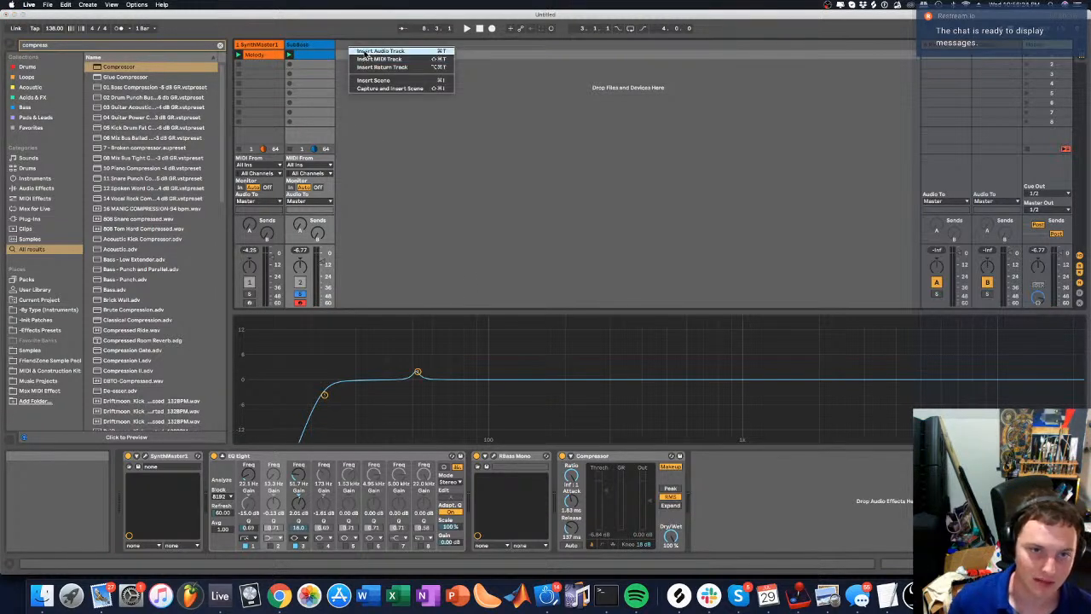
click(367, 54)
click(366, 46)
key(Delete)
right_click(367, 48)
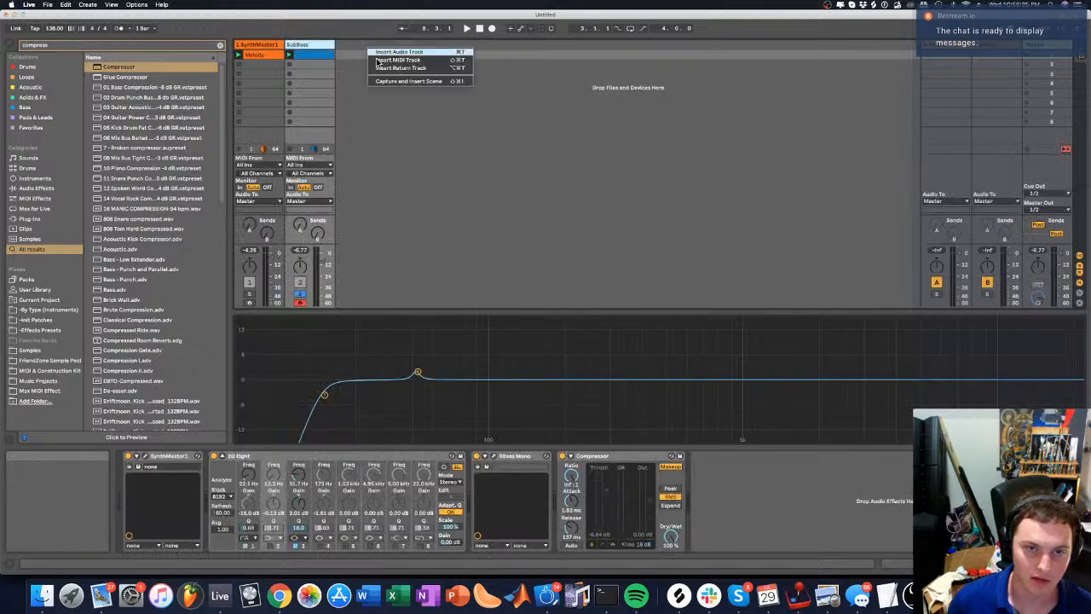
click(388, 60)
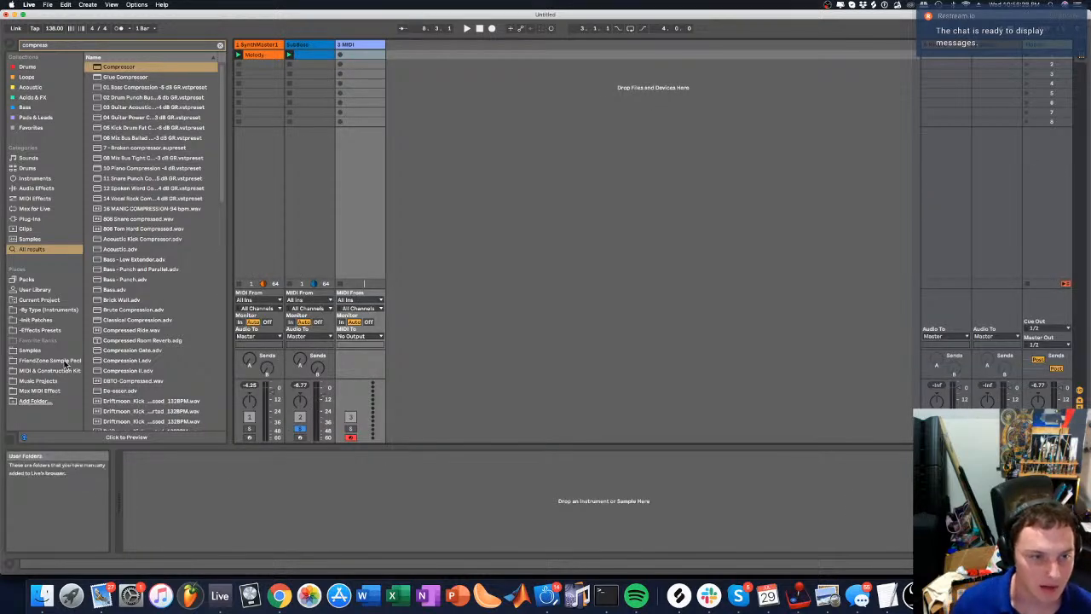
Check the user folders in the browser and search the -Init Patches folder for "samp"
click(47, 381)
click(47, 350)
click(47, 330)
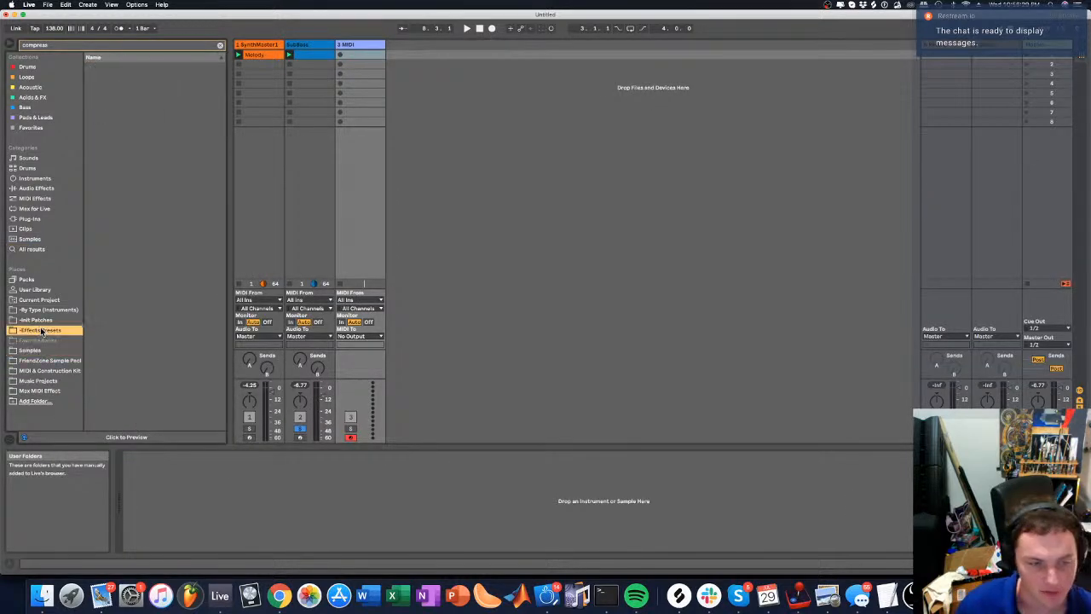
click(49, 320)
click(220, 47)
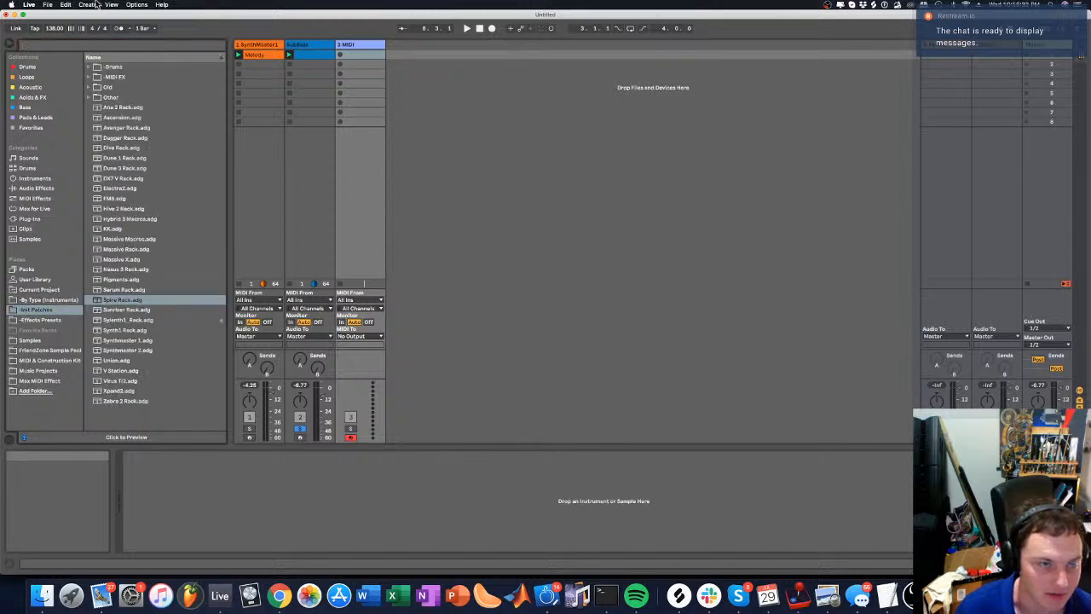
text(sampl)
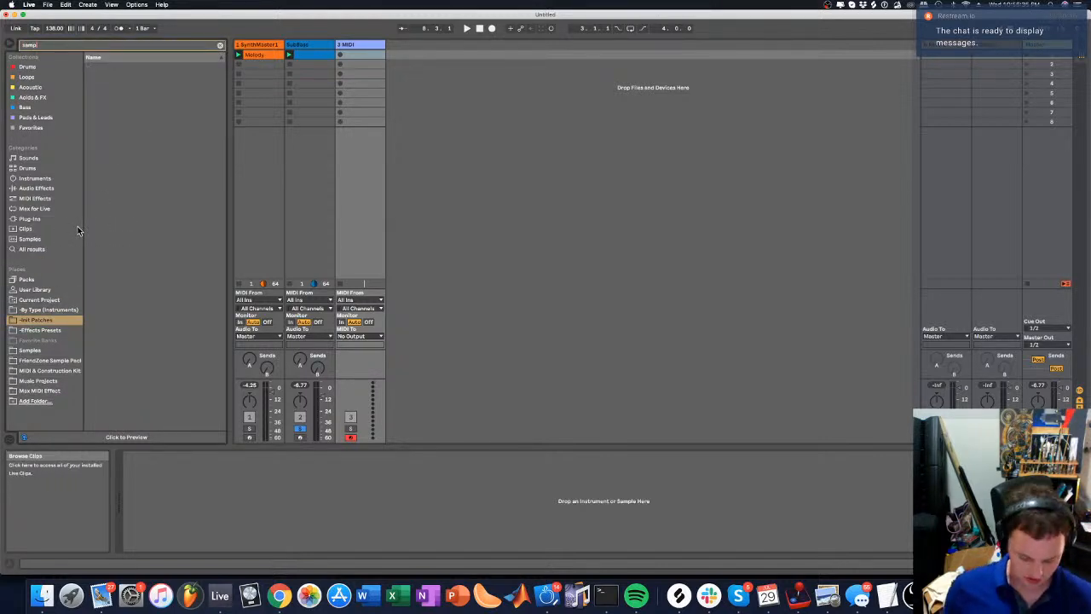
Search the whole library for "samplicity" and load Samplicity.amxd onto the new MIDI track
key(super+f)
text(sam)
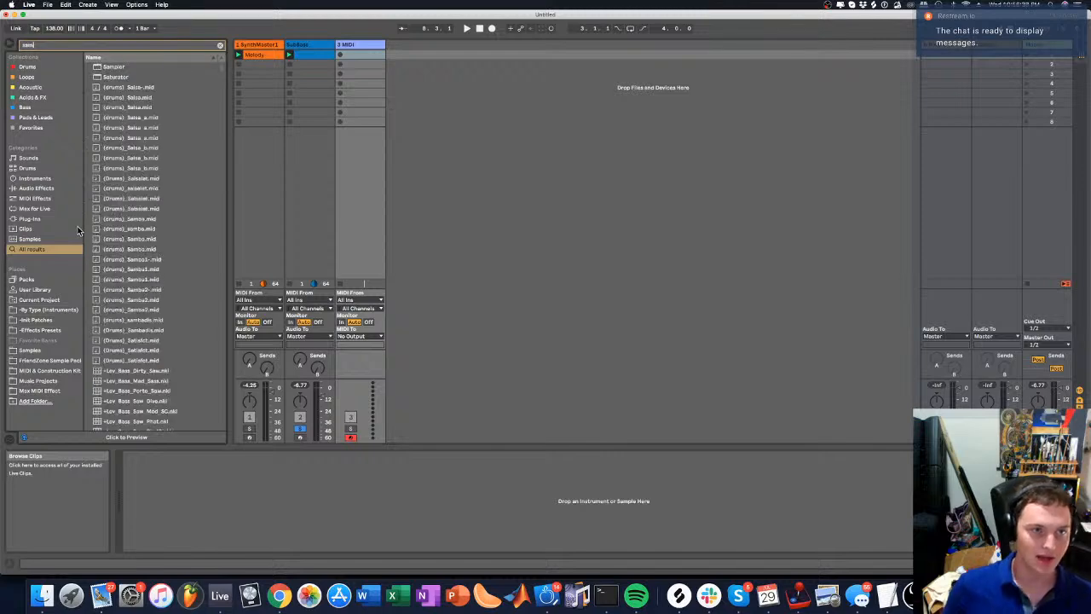
text(pl)
click(125, 79)
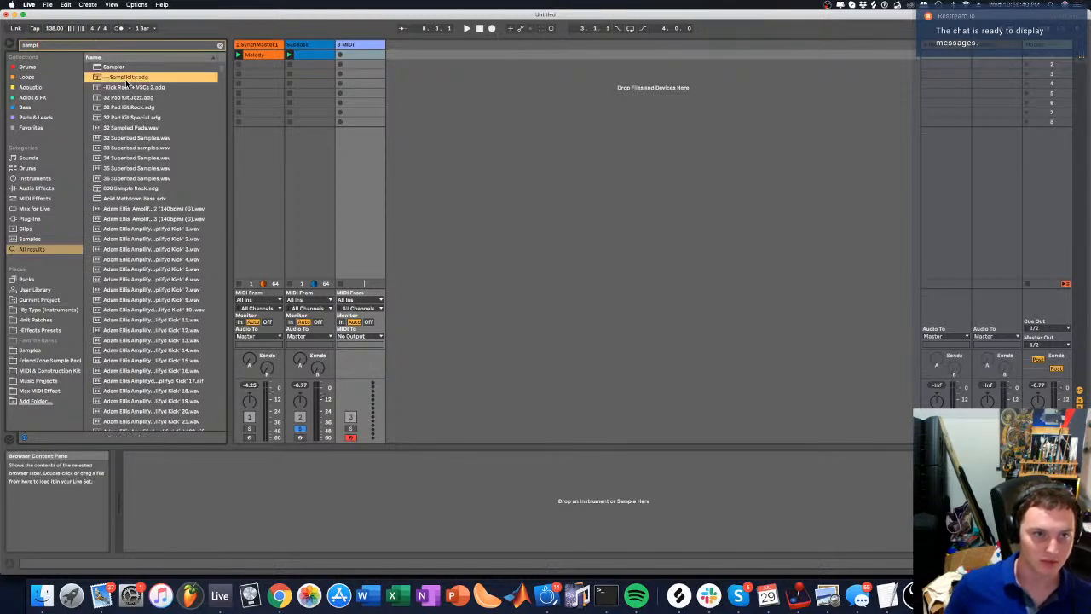
scroll(126, 90, down, 5)
scroll(129, 109, up, 5)
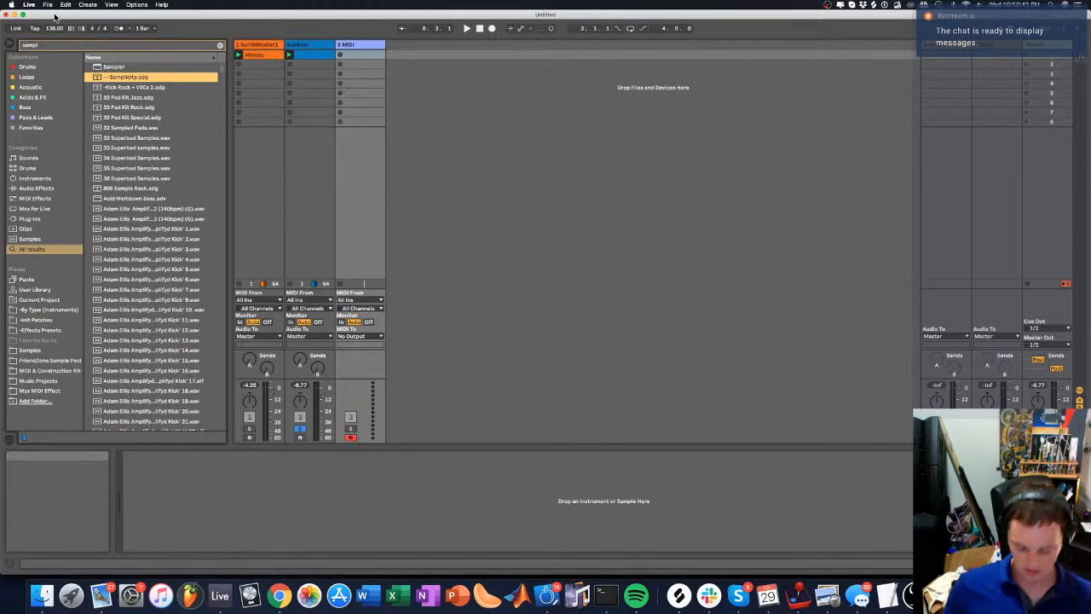
text(icity)
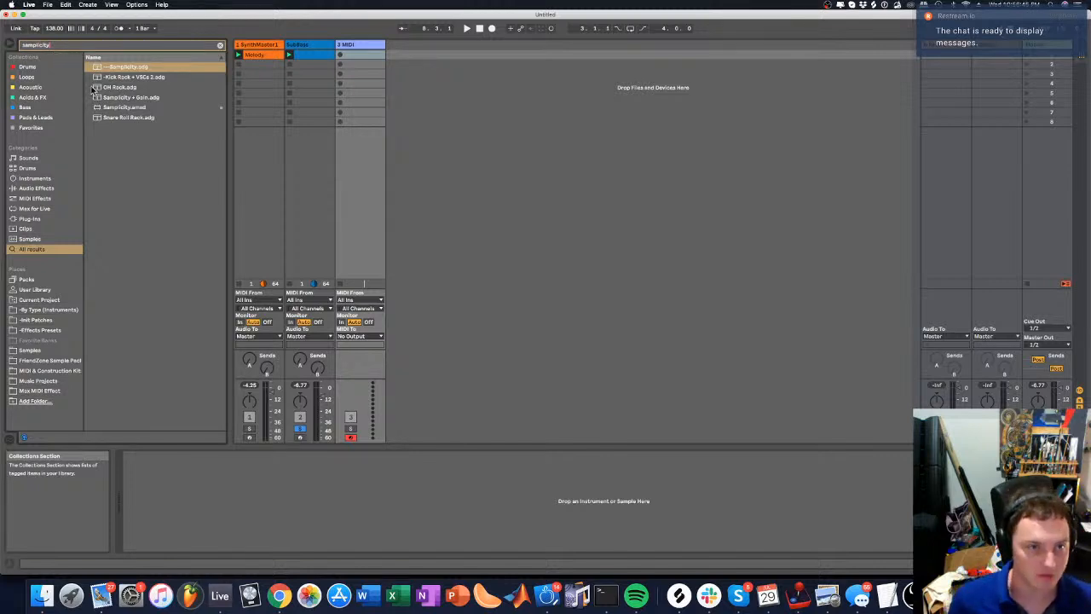
drag(111, 108, 395, 72)
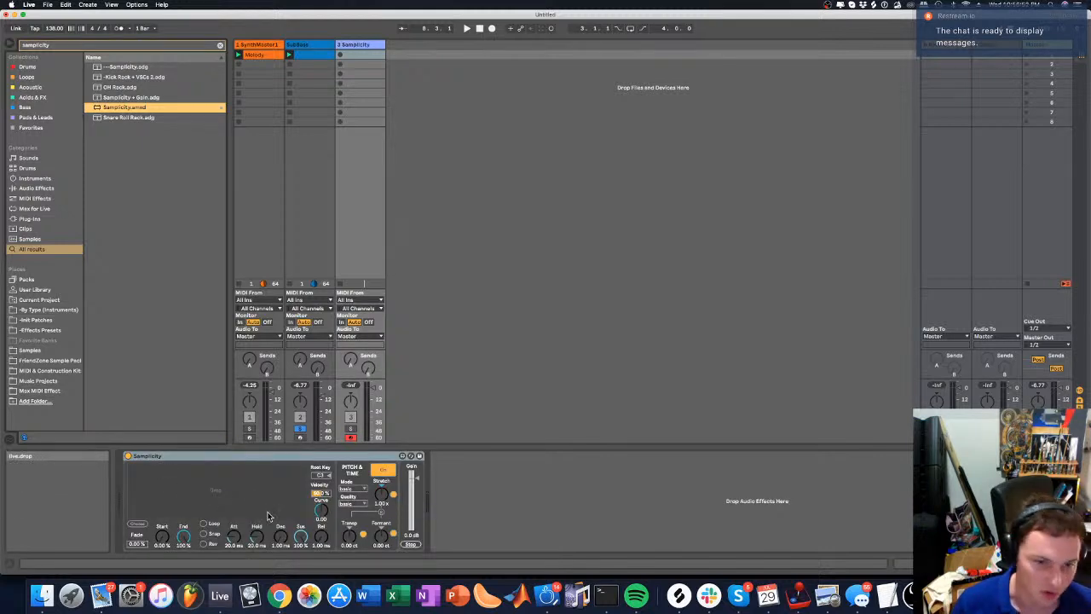
Set Samplicity's attack to 0.00 ms, decay to 4.28 ms and sustain to 0.00%, lengthen its hold, and turn off Pitch & Time
drag(257, 537, 301, 556)
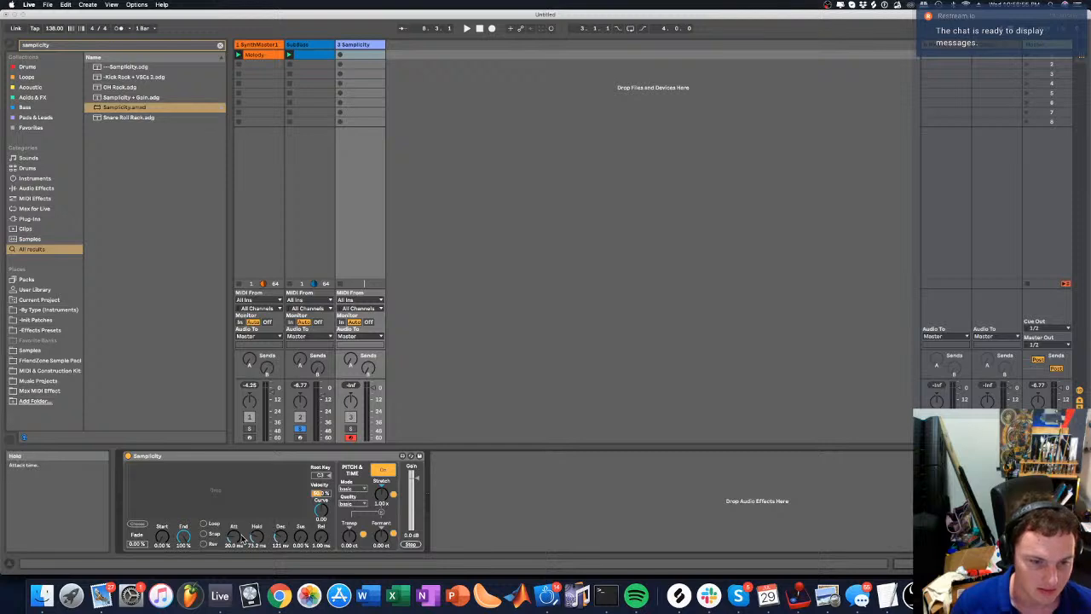
mouse_move(242, 537)
mouse_down()
mouse_move(242, 554)
mouse_move(281, 554)
mouse_move(240, 531)
mouse_up()
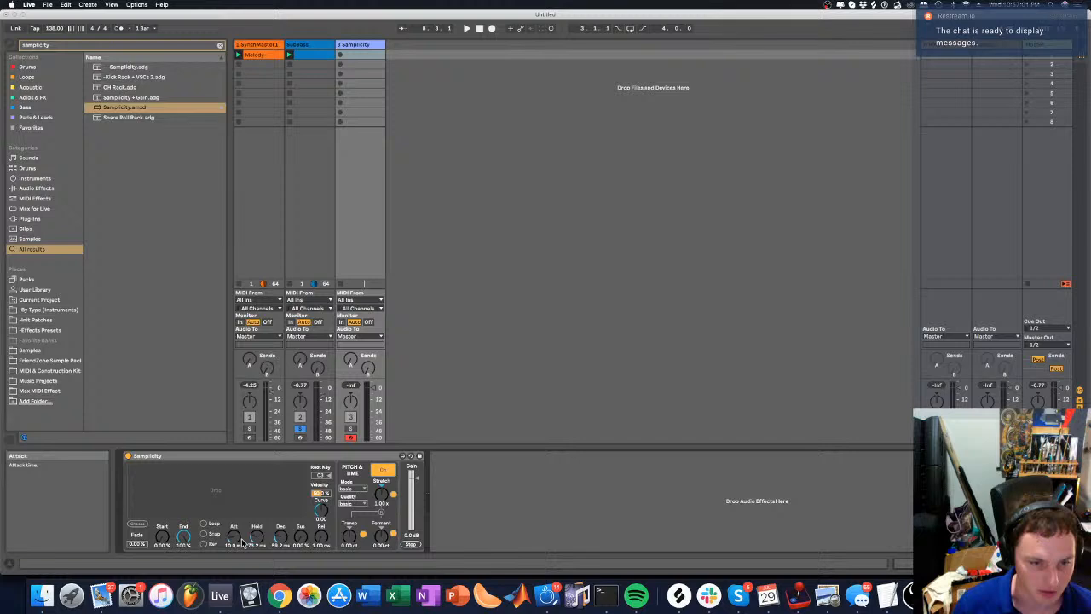
click(383, 469)
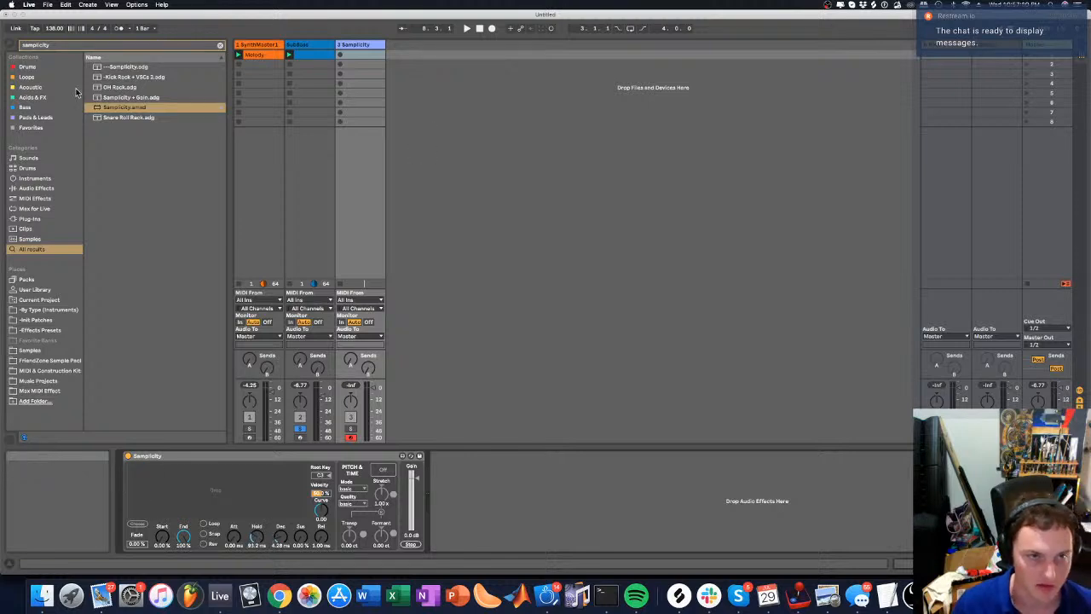
key(super+f)
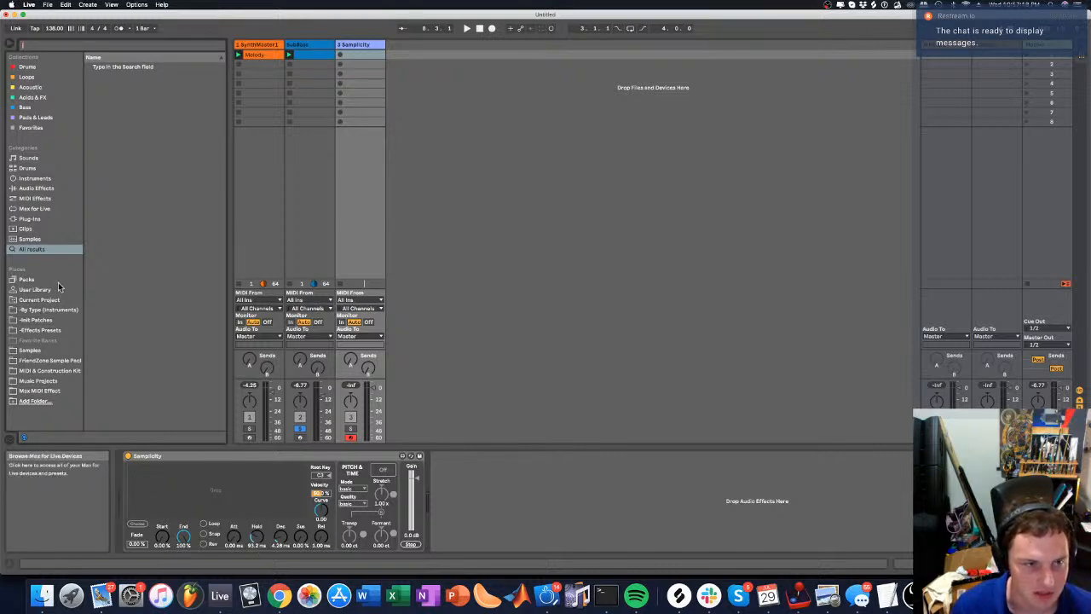
click(30, 218)
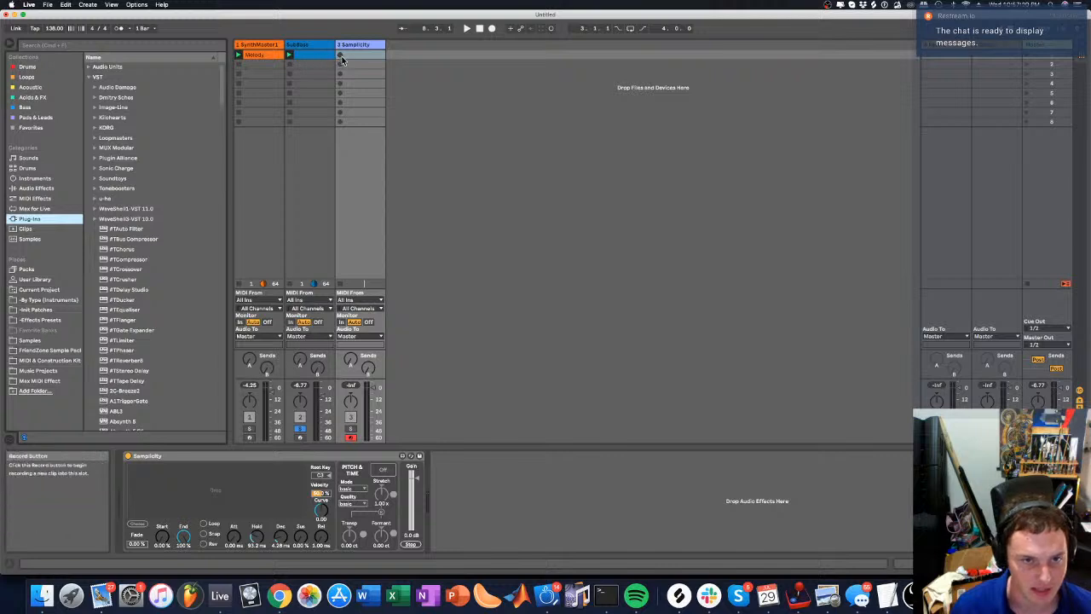
Create a one-bar MIDI clip in the Samplicity track's first slot with an eighth-note C3 on each of the four beats
click(311, 56)
drag(269, 437, 370, 437)
drag(470, 438, 580, 438)
mouse_move(677, 441)
mouse_down()
mouse_move(815, 443)
mouse_move(777, 442)
mouse_up()
click(882, 442)
mouse_move(883, 442)
mouse_down()
mouse_move(897, 441)
mouse_move(860, 441)
mouse_move(885, 441)
mouse_up()
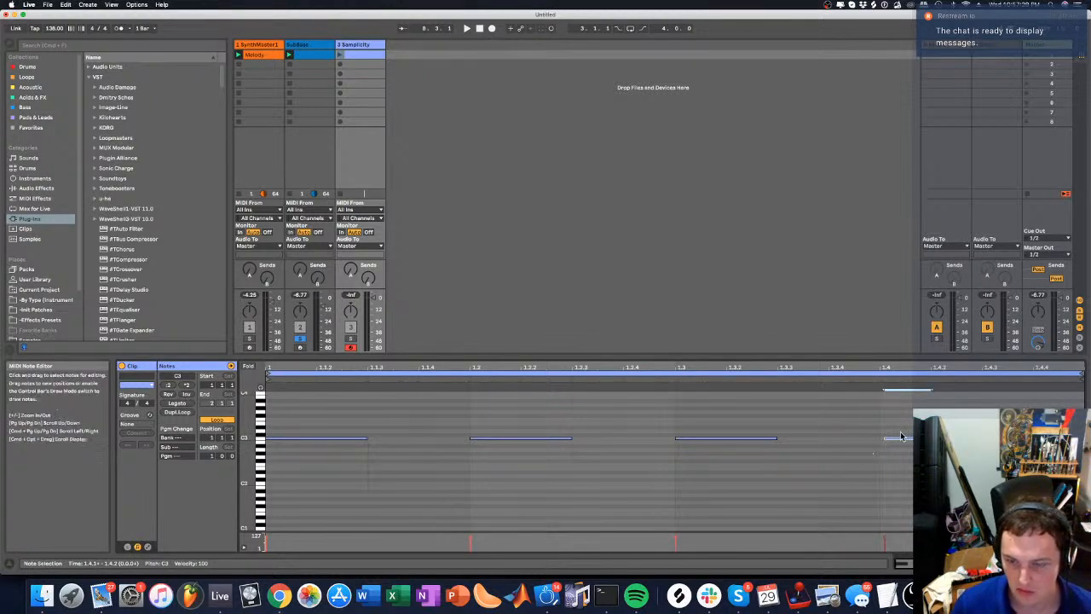
key(Delete)
double_click(885, 439)
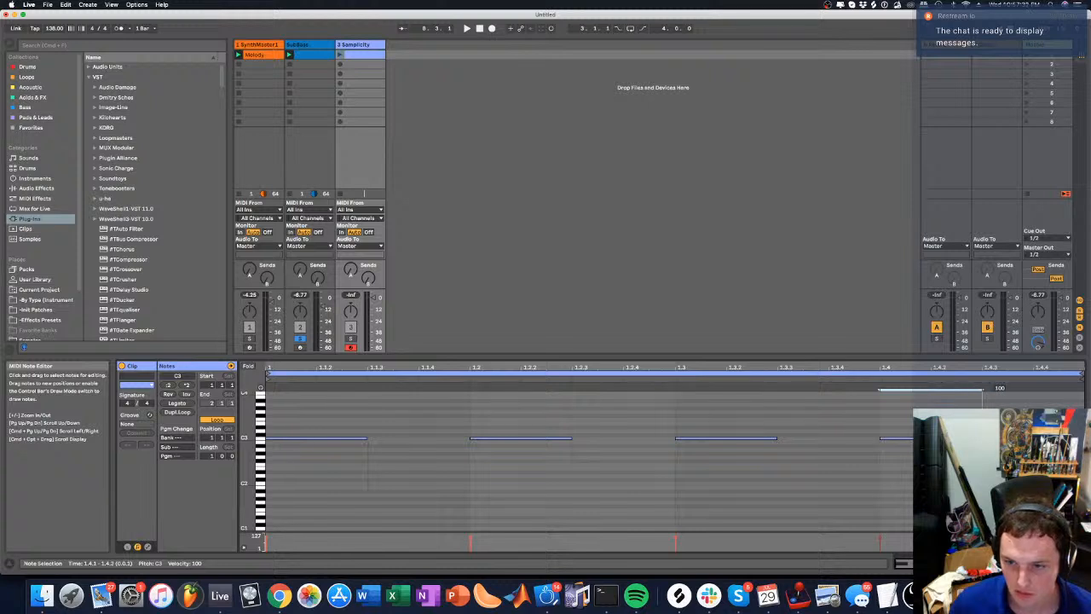
click(601, 427)
Launch the Samplicity clip during playback, with the sub bass track unsoloed and the SynthMaster1 track muted
key(space)
click(339, 64)
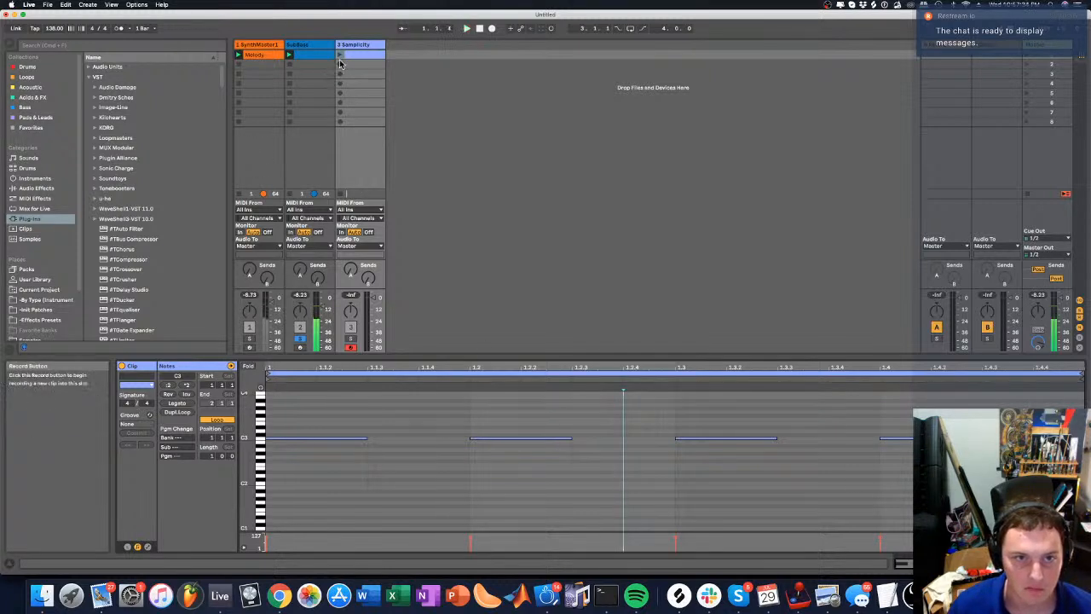
click(374, 66)
key(Delete)
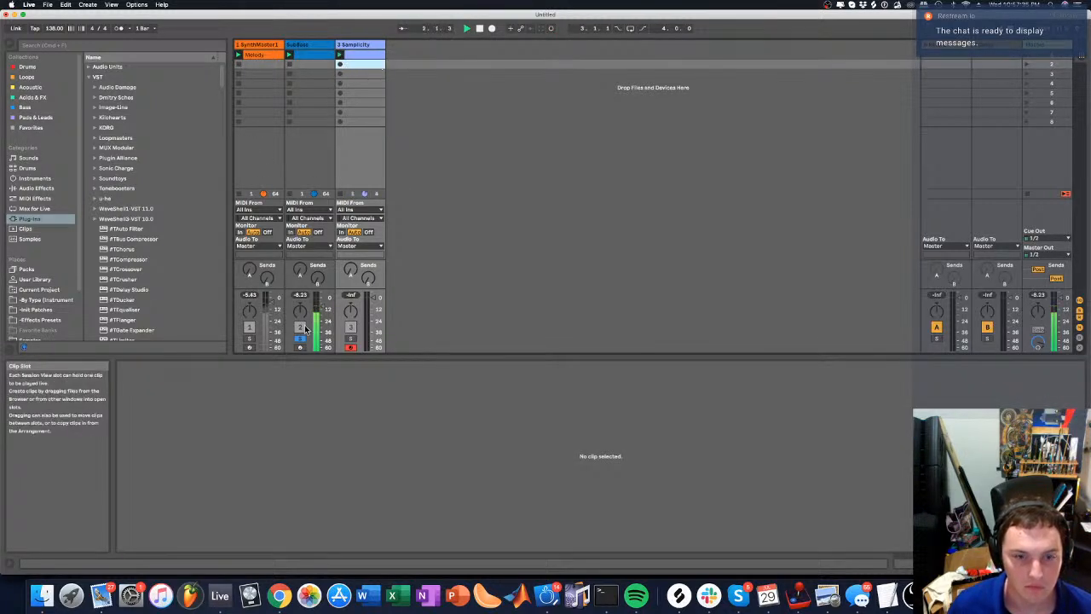
click(300, 327)
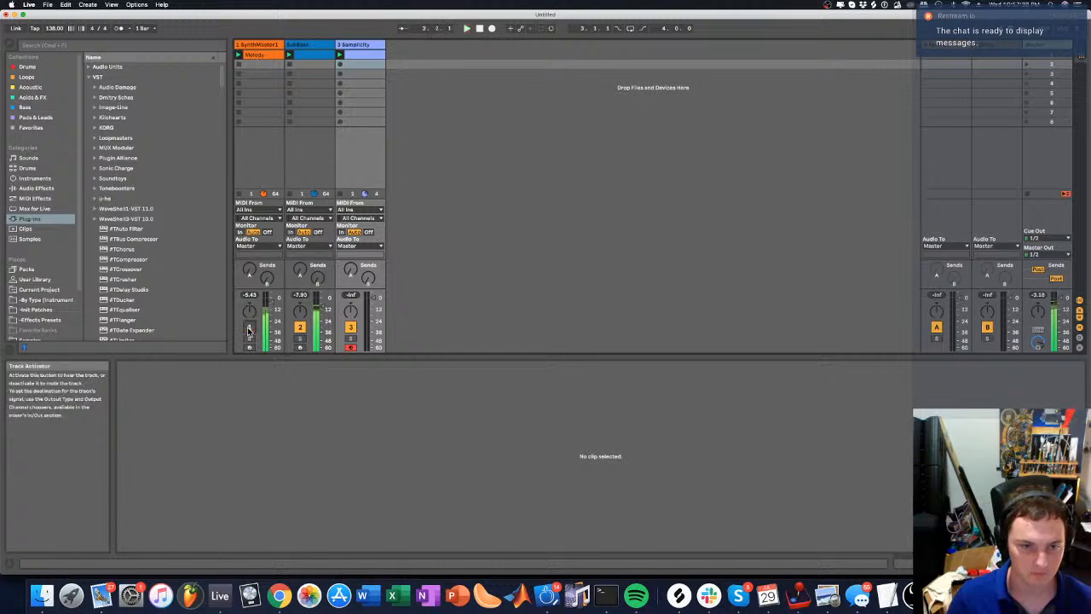
click(248, 329)
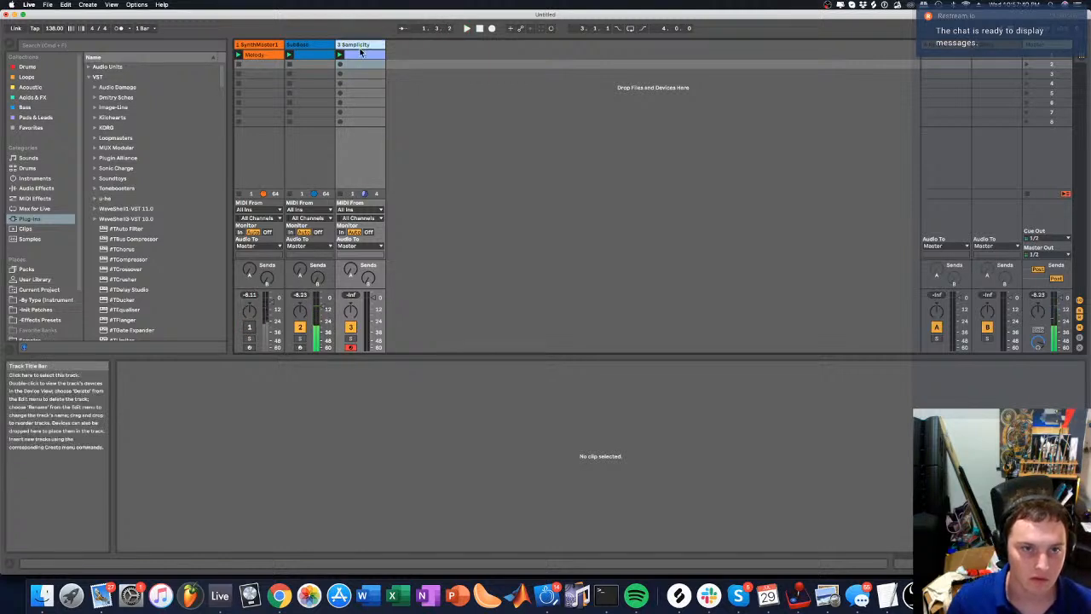
Open the Samples place in the browser and expand its Legit folder
scroll(39, 293, down, 2)
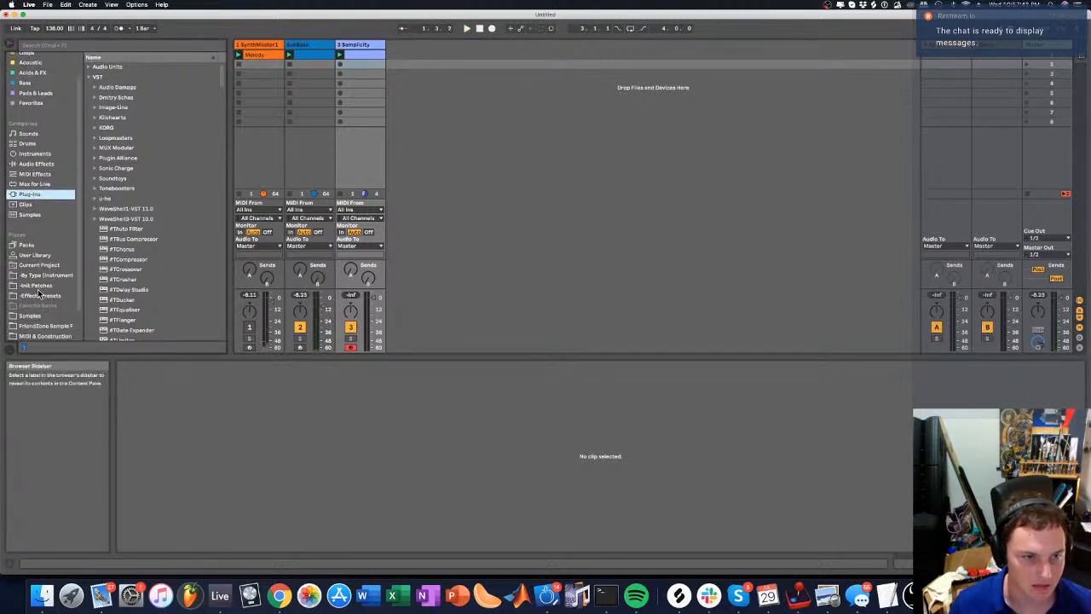
scroll(39, 292, down, 2)
click(35, 294)
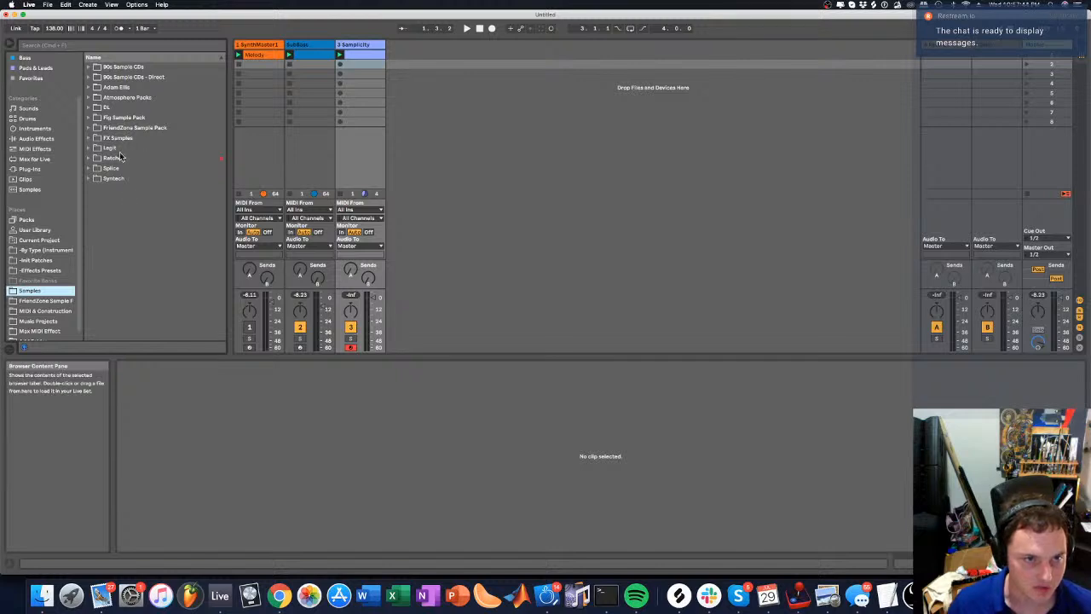
click(120, 151)
key(Up)
key(Down)
key(Right)
key(Down)
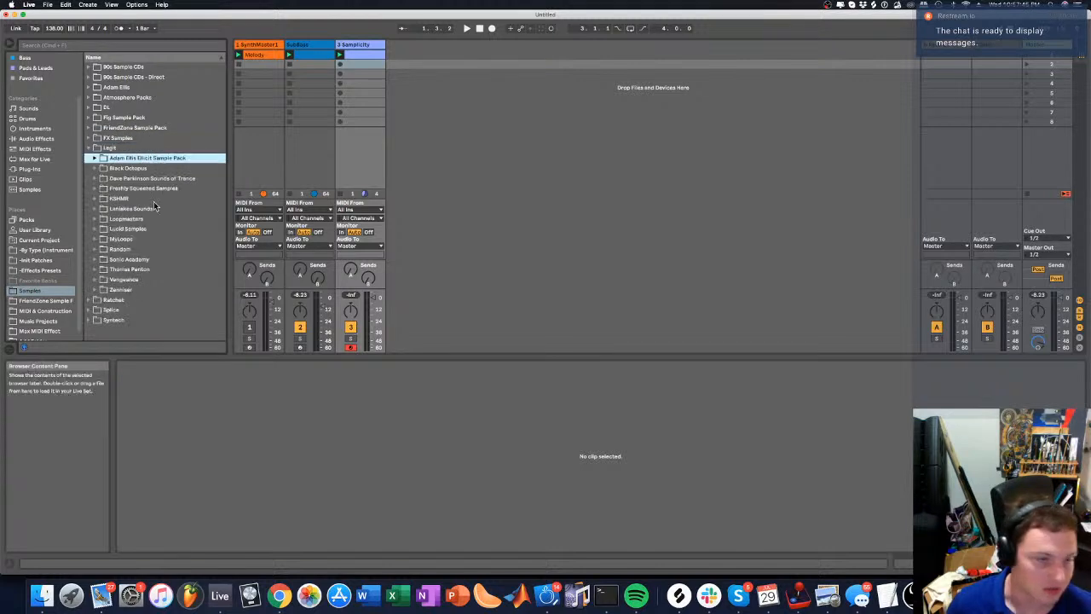
Look through the label folders in Legit from Adam Ellis Elicit Sample Pack down to MyLoops for kick samples
key(Up)
key(Down)
key(Down)
key(Left)
key(Down)
key(Down)
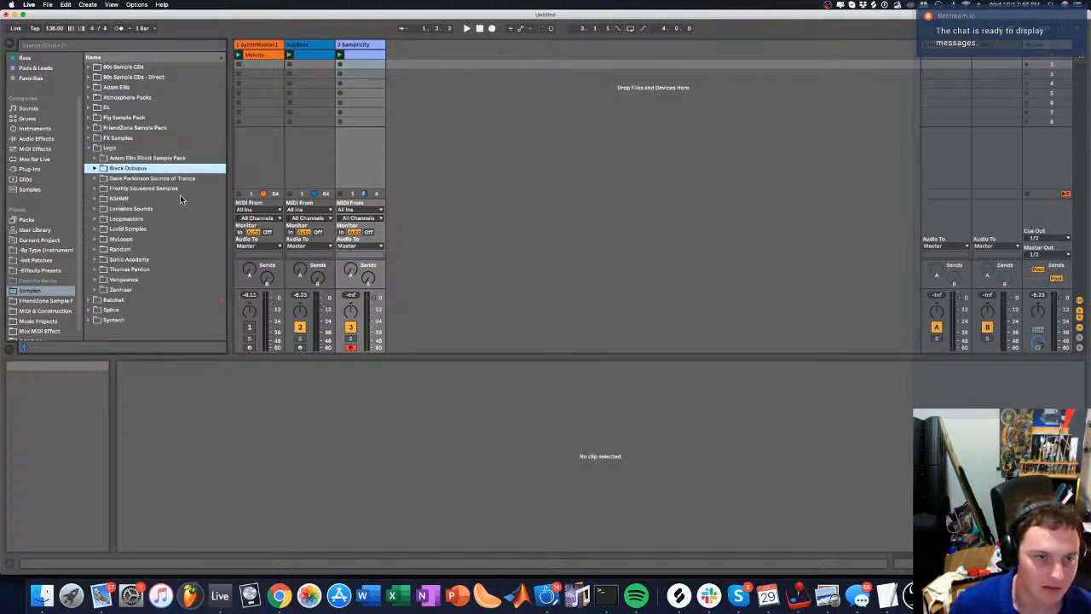
key(Down)
key(Right)
key(Left)
key(Up)
key(Down)
key(Down)
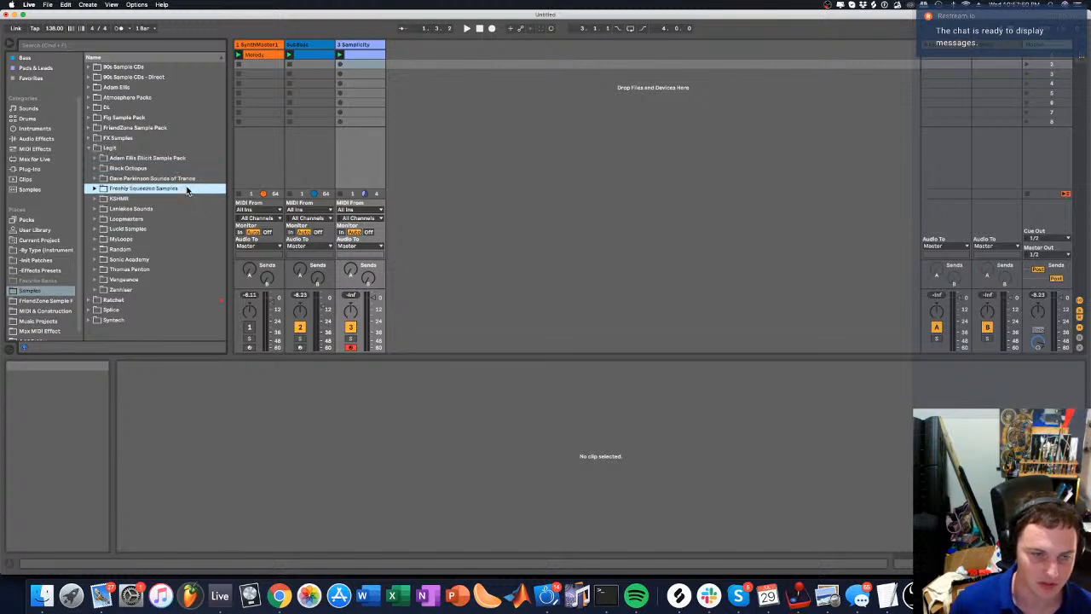
key(Down)
key(Down)
key(Down)
key(Down)
key(Down)
key(Right)
key(Left)
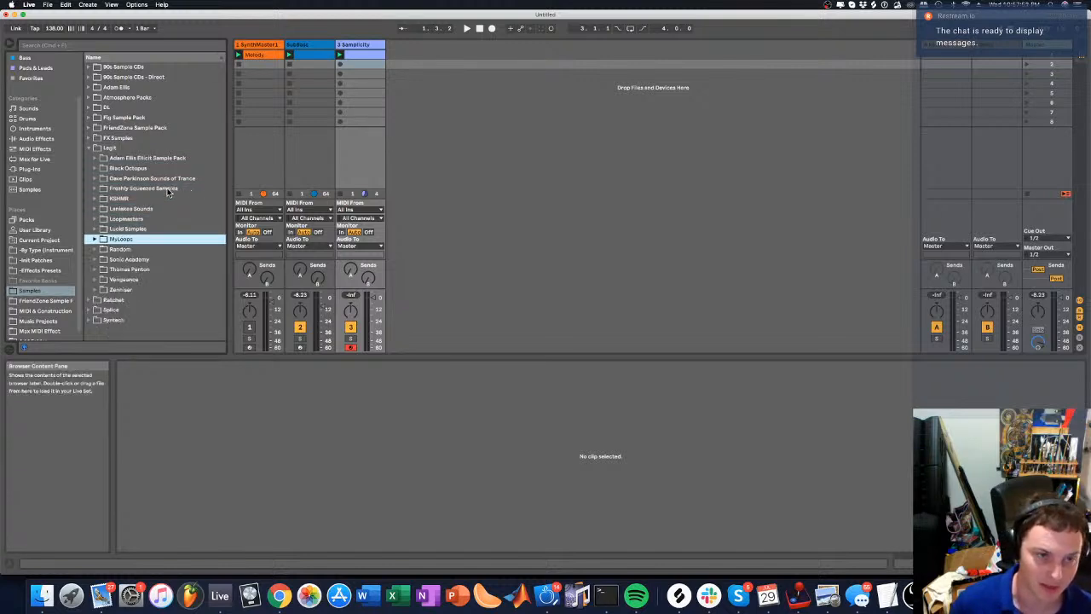
Check the contents of the Thomas Penton and Sonic Academy folders for a suitable kick pack
key(Down)
key(Down)
key(Down)
key(Right)
key(Left)
key(Up)
key(Right)
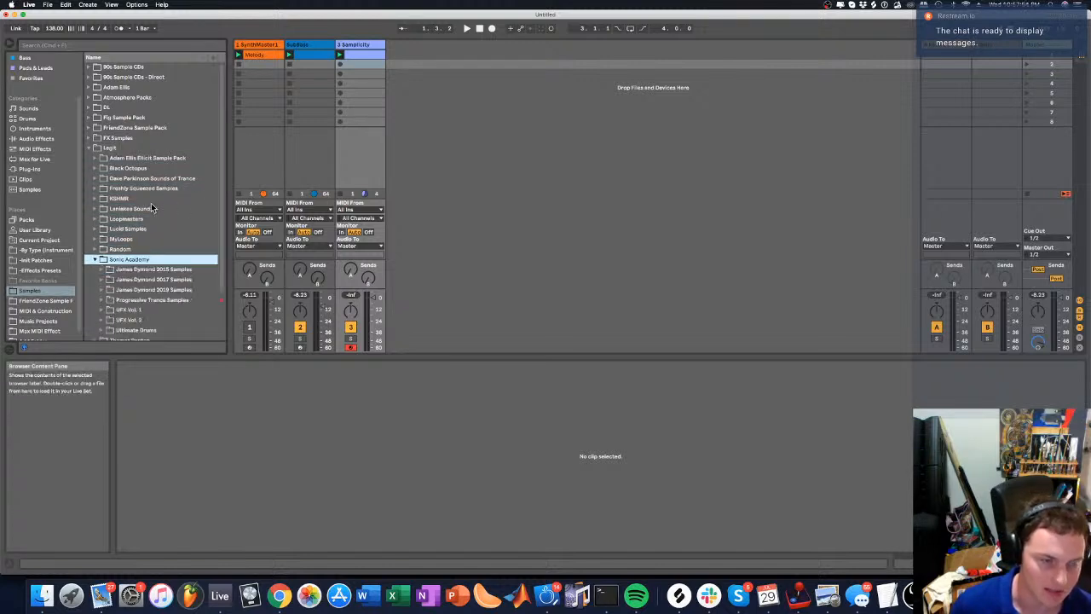
key(Left)
key(Right)
key(Down)
key(Down)
key(Down)
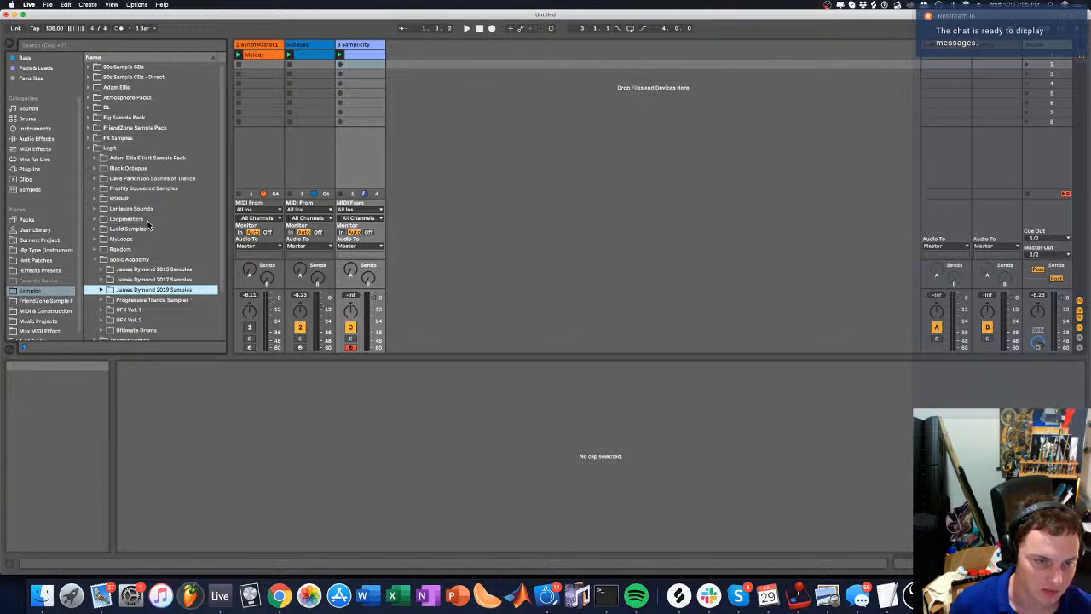
key(Up)
key(Up)
key(Up)
key(Left)
Expand the Freshly Squeezed Samples folder and open its Sean Tyas Kick Essentials Vol. 1 pack
key(Up)
key(Up)
key(Up)
key(Up)
key(Up)
key(Up)
key(Up)
key(Up)
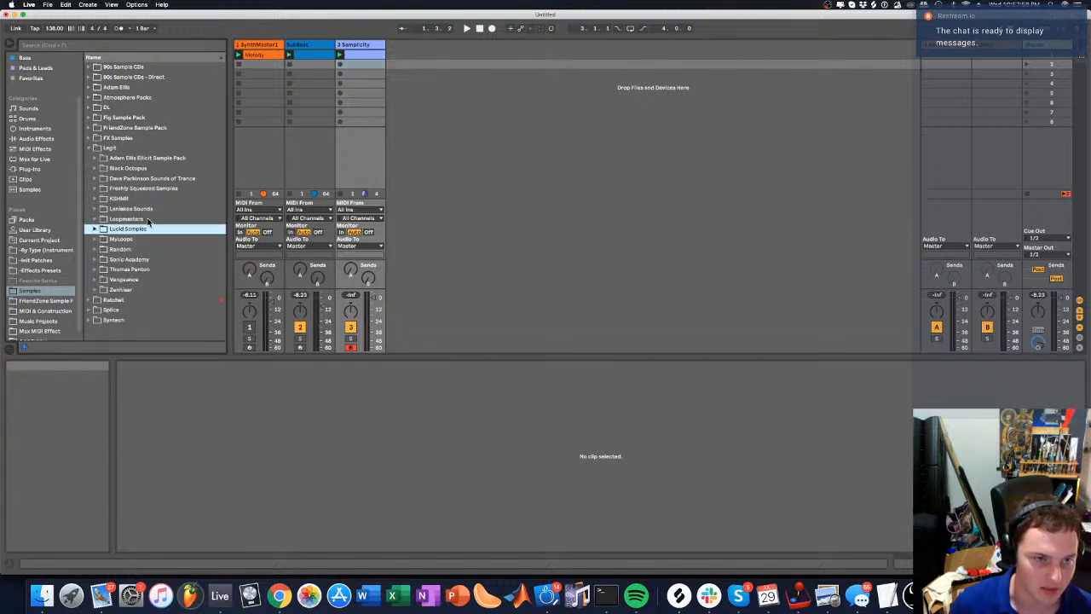
key(Down)
key(Right)
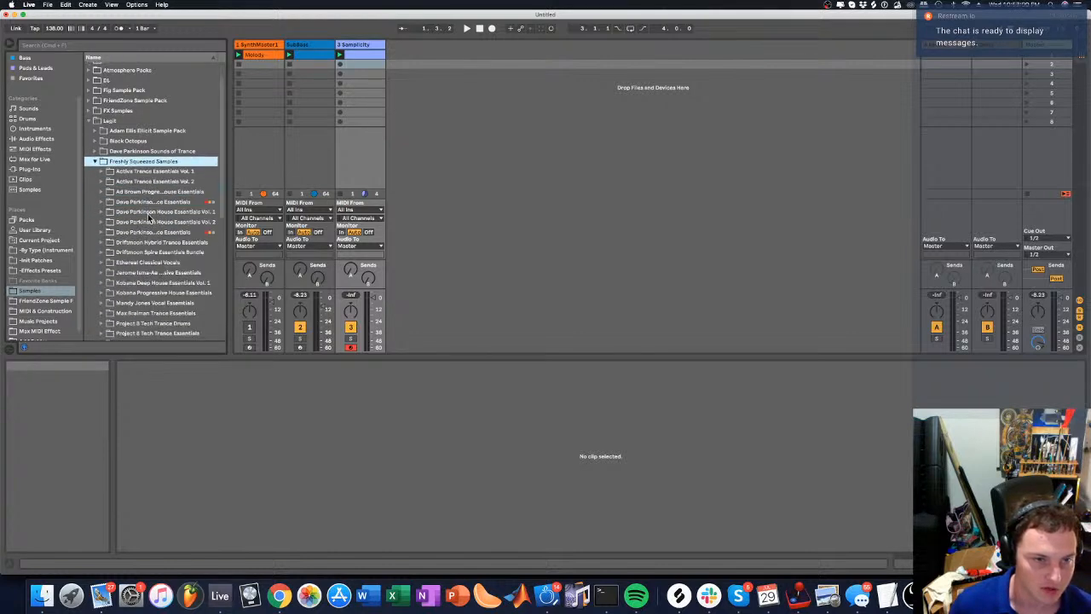
click(147, 260)
double_click(153, 252)
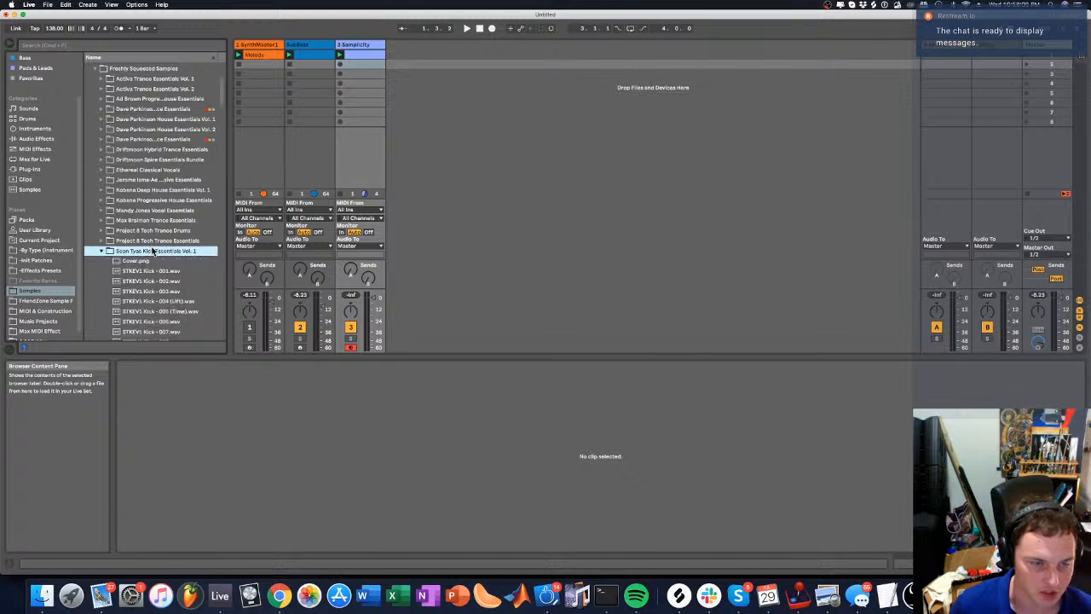
Audition the pack's kick samples up to STKEV1 Kick - 011.wav
key(Down)
scroll(153, 263, down, 3)
click(152, 260)
click(148, 279)
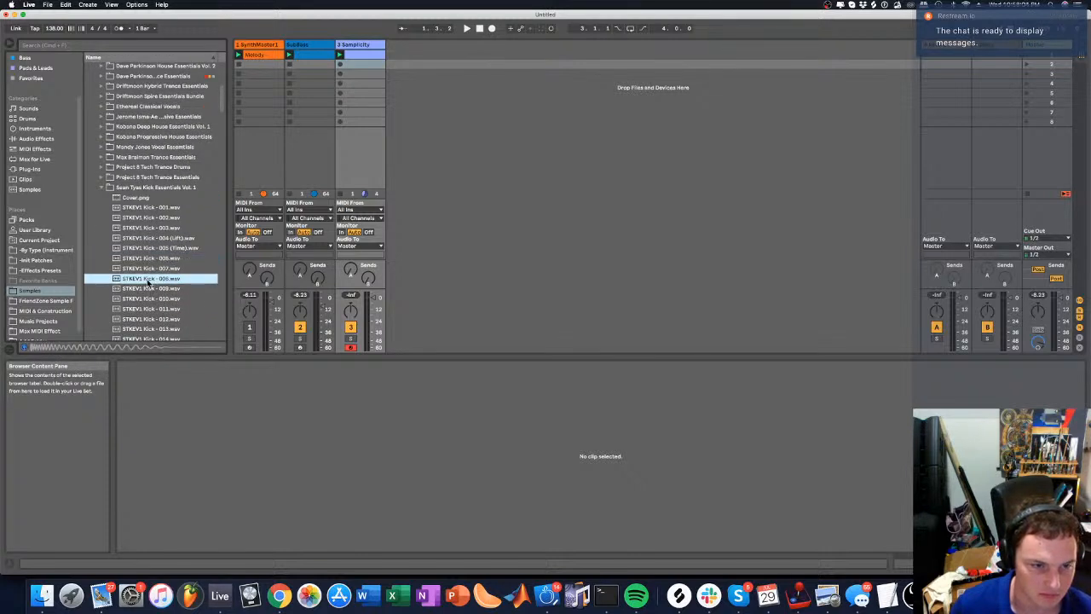
click(147, 290)
click(147, 299)
click(151, 309)
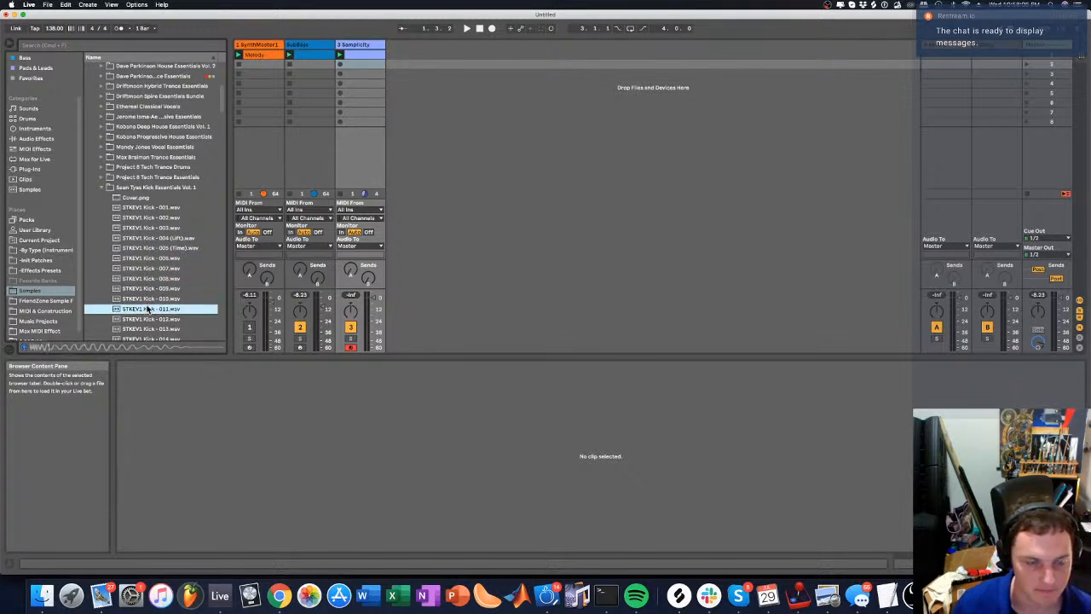
Show the Samplicity device, load STKEV1 Kick - 014.wav into it, and set hold to 131 ms and decay to 13.2 ms during playback
click(361, 56)
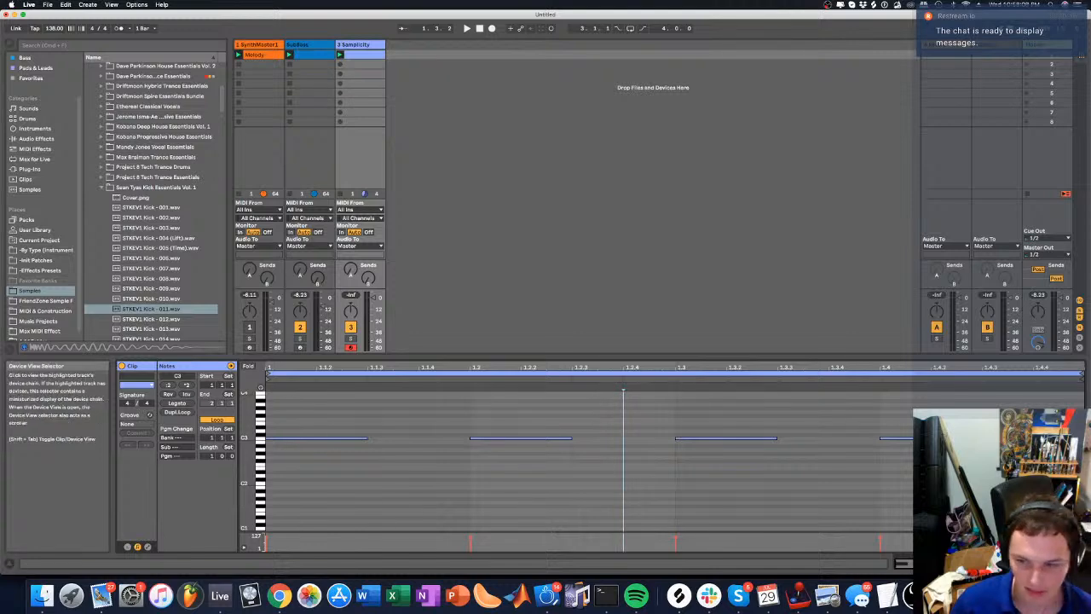
click(1014, 563)
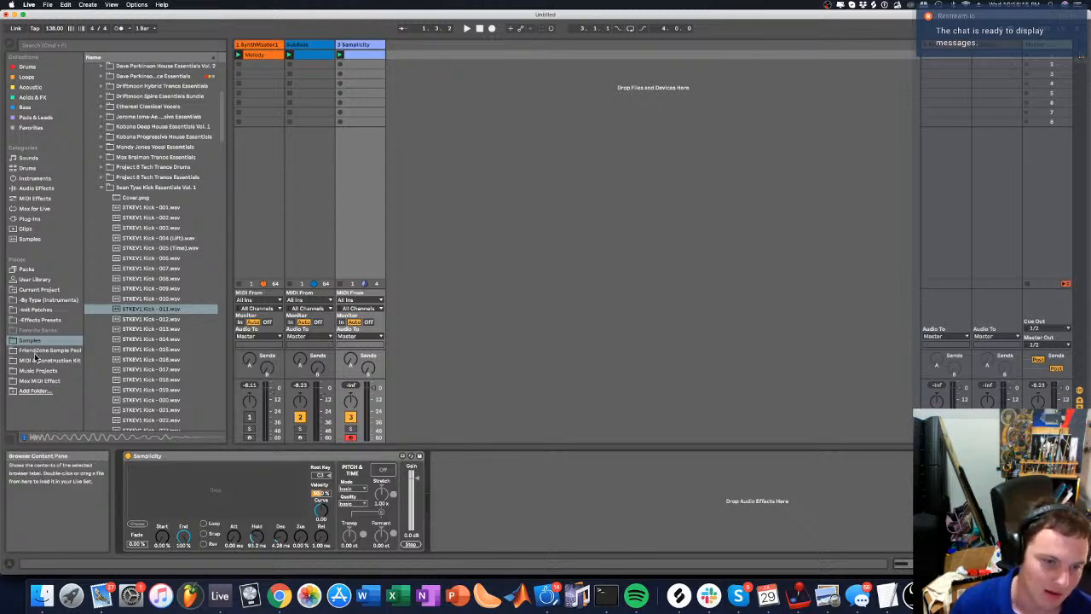
click(149, 339)
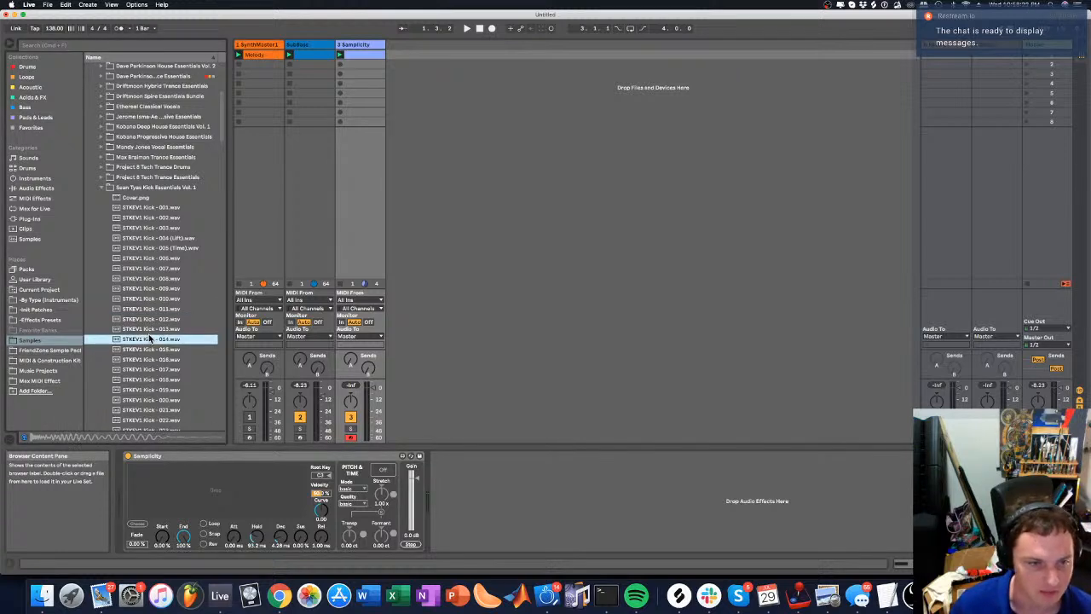
drag(149, 338, 235, 484)
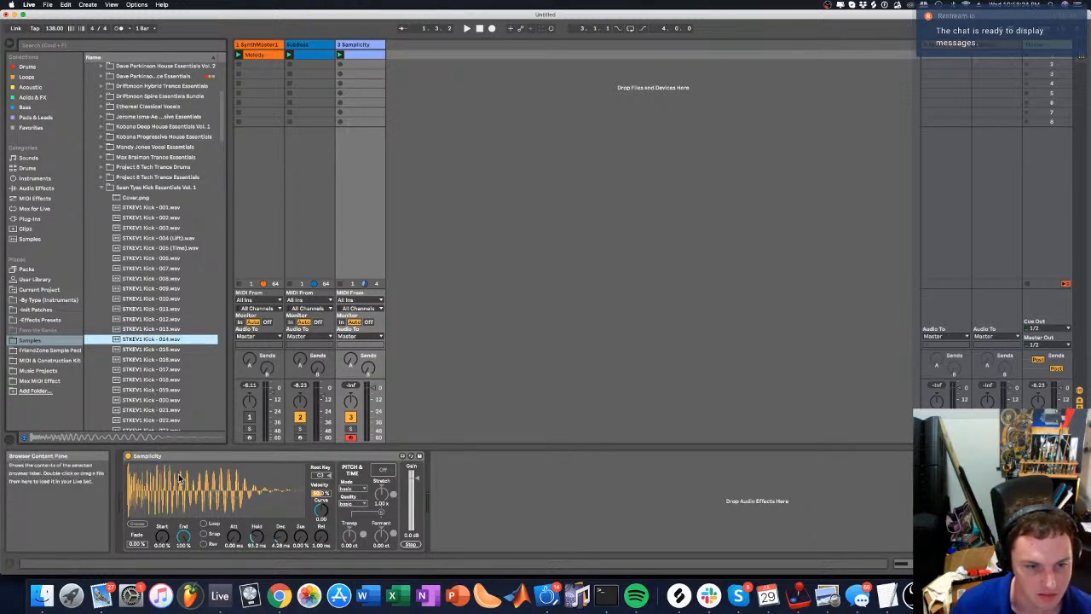
key(space)
drag(256, 537, 280, 559)
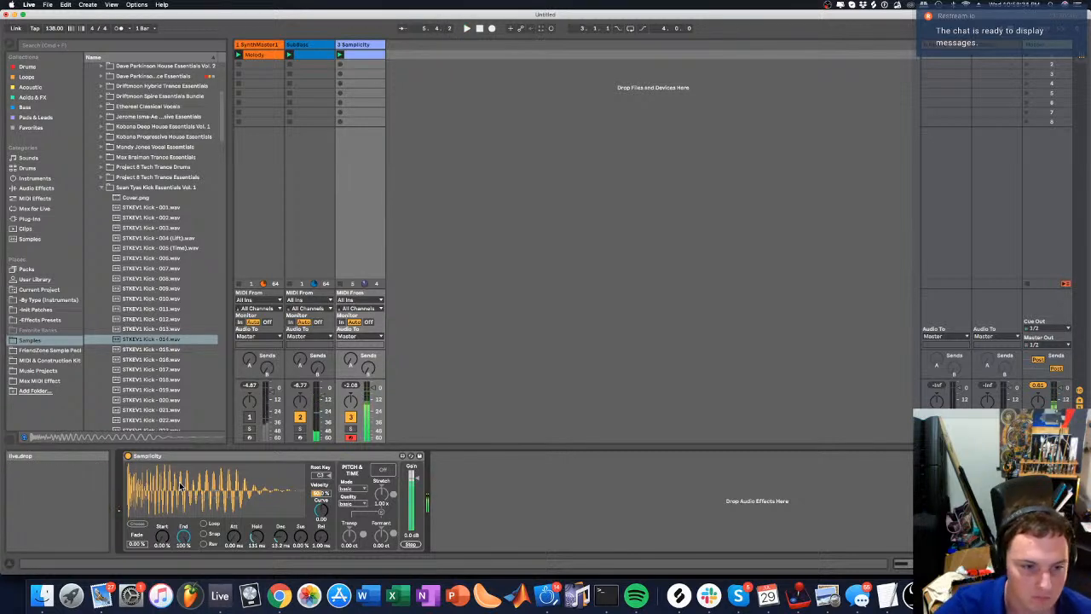
Audition the kick samples from 014 to 022 and load STKEV1 Kick - 022.wav into Samplicity
click(158, 348)
click(158, 342)
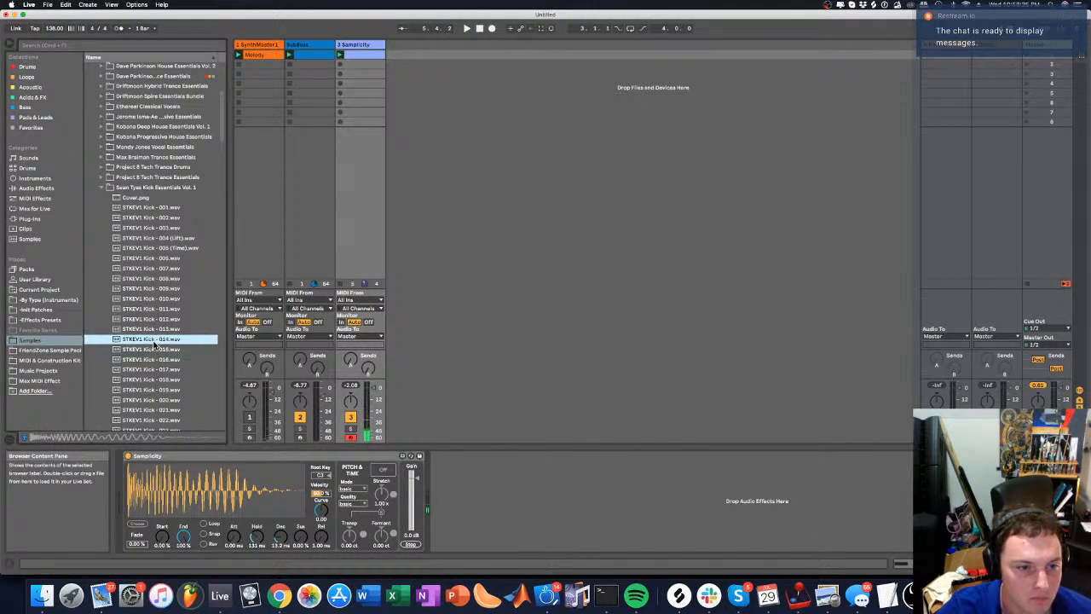
click(155, 358)
click(155, 370)
click(153, 381)
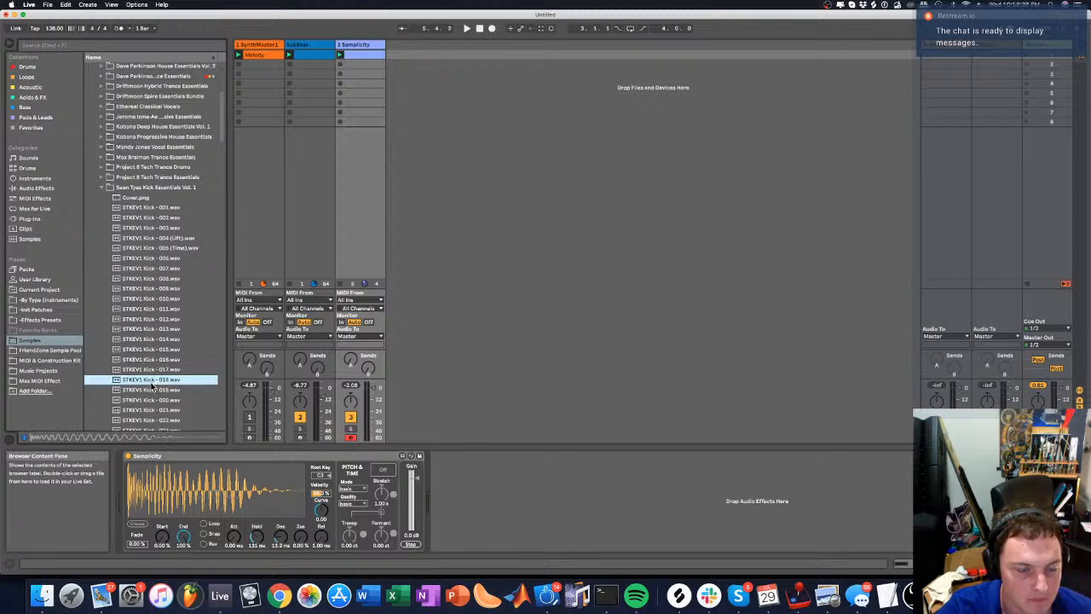
click(151, 390)
click(148, 400)
click(150, 411)
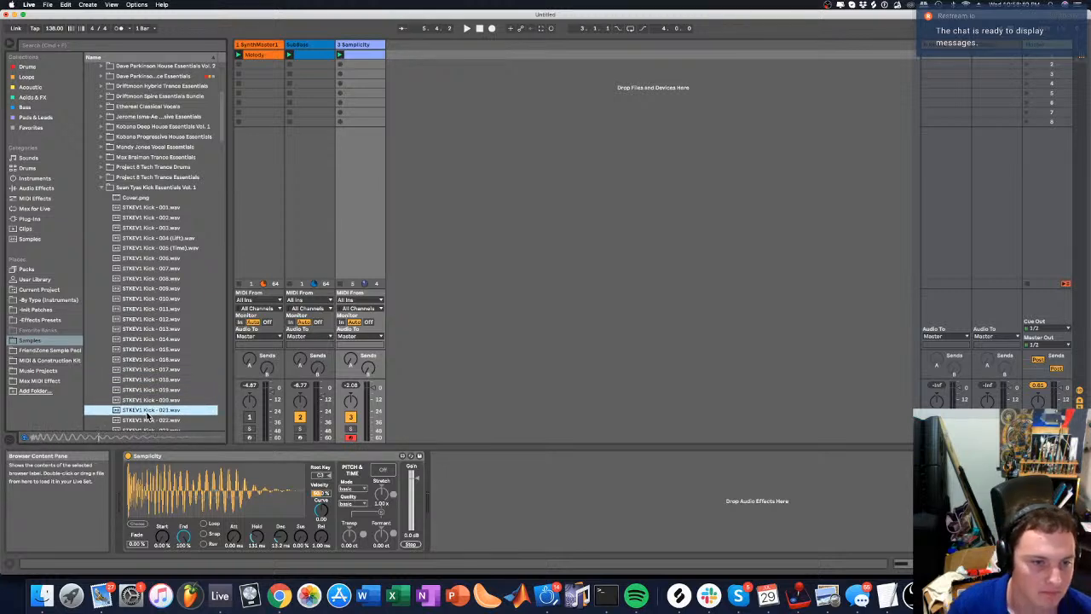
click(148, 420)
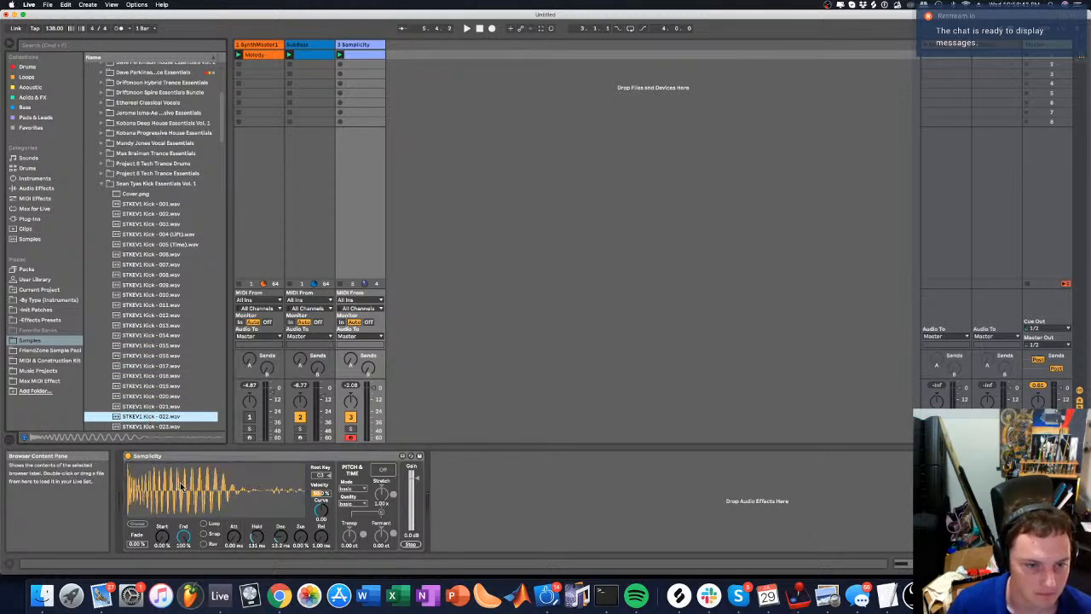
Load STKEV1 Kick - 023.wav into Samplicity, lengthen its hold and set its decay to 270 ms during playback
scroll(153, 385, down, 1)
click(150, 404)
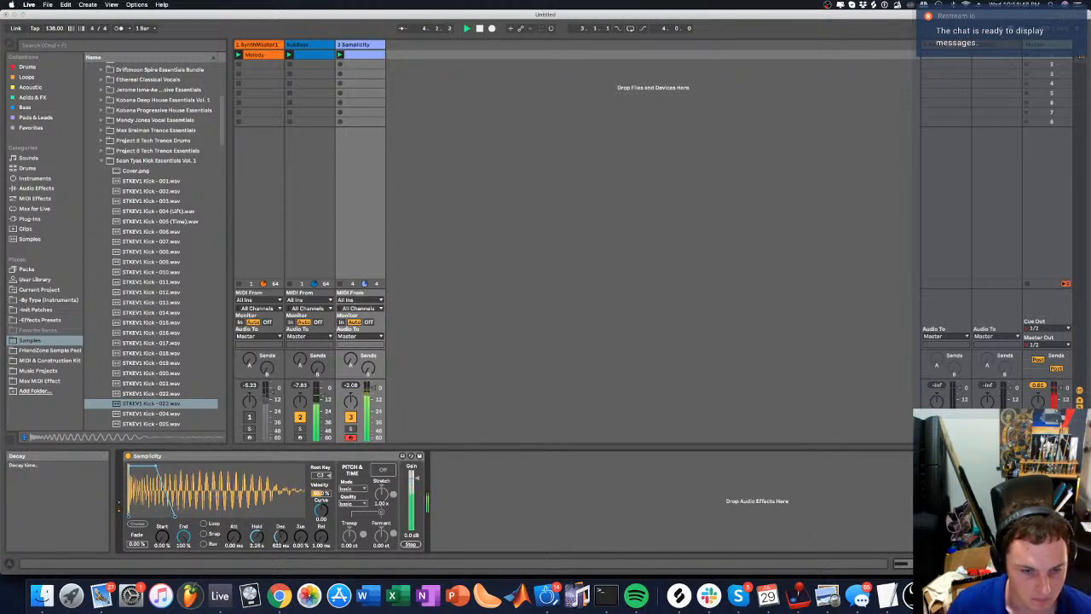
click(300, 431)
click(299, 431)
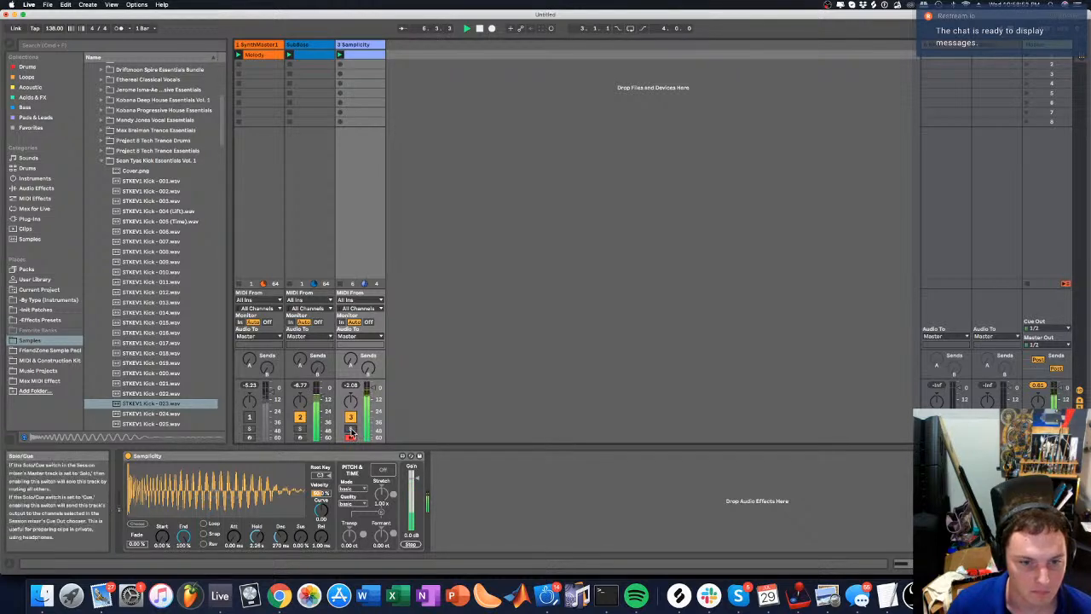
Solo the Samplicity and sub bass tracks, and set Samplicity's hold to 483 ms, decay to 224 ms and release to 7.64 ms
click(350, 431)
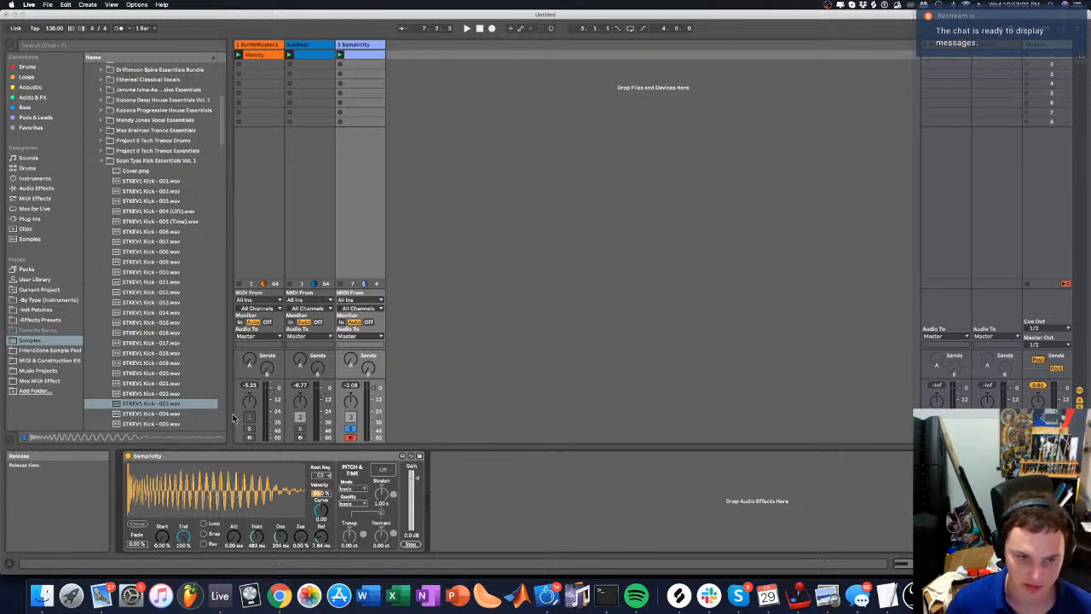
key(space)
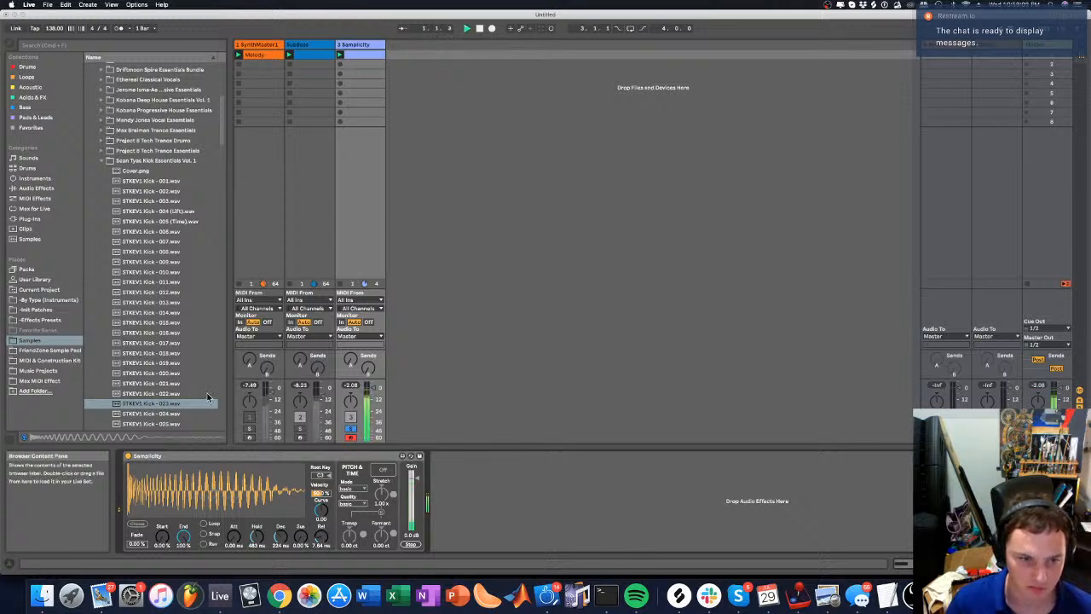
click(300, 431)
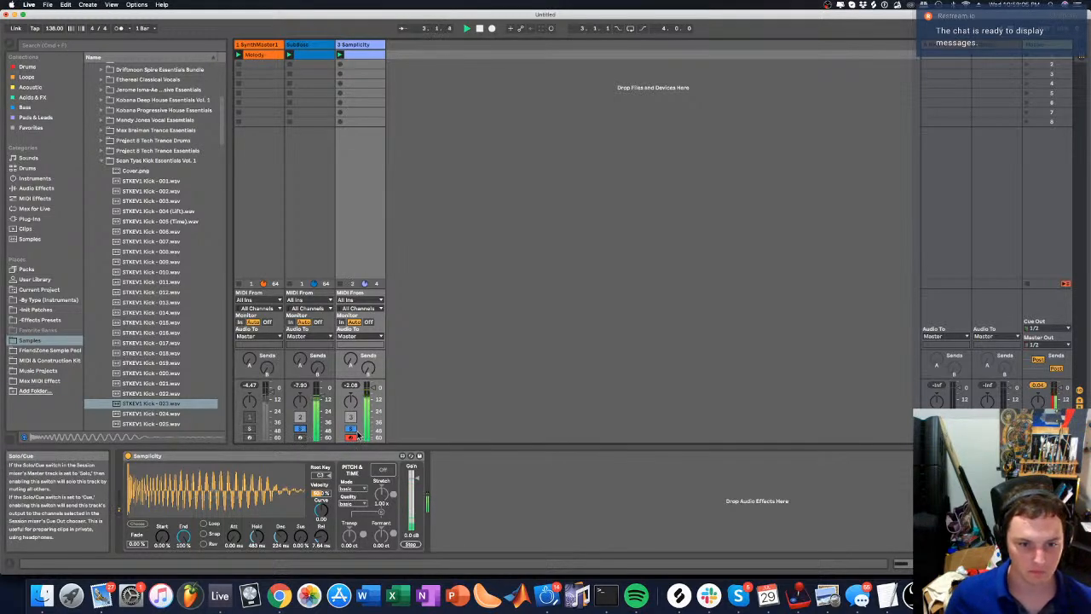
Audition the kick samples from 024 to 029 and try a replacement kick in Samplicity against the sub bass
click(209, 413)
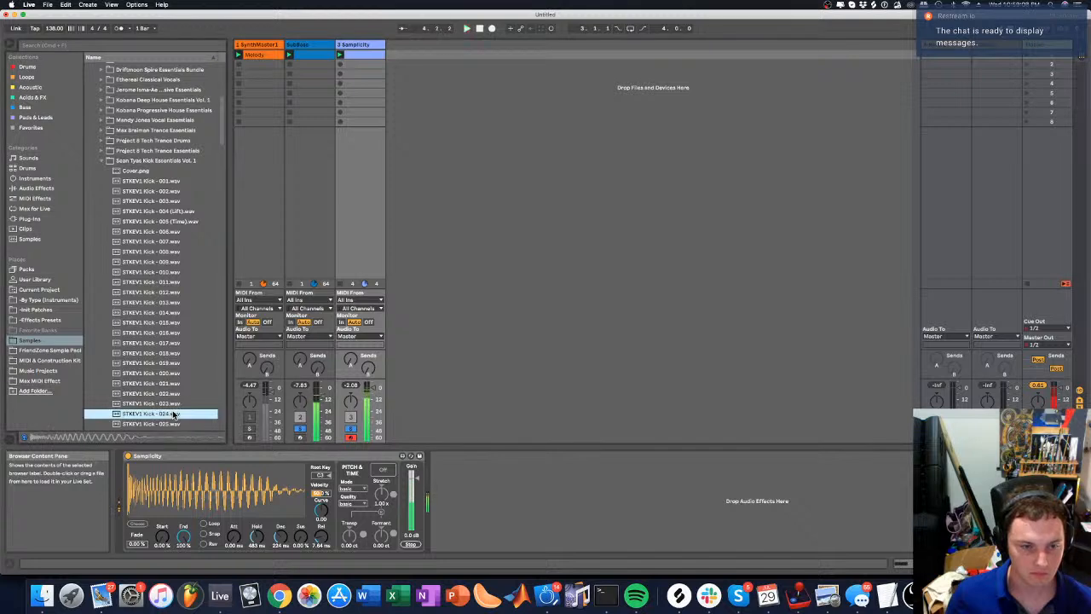
scroll(164, 409, down, 5)
click(159, 367)
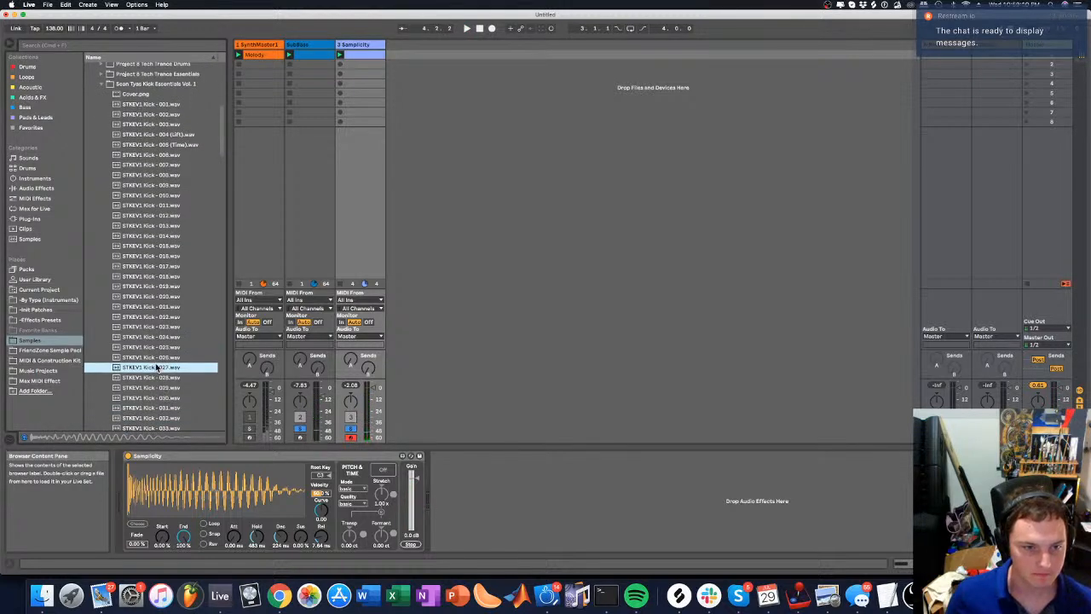
key(Down)
key(Down)
key(Down)
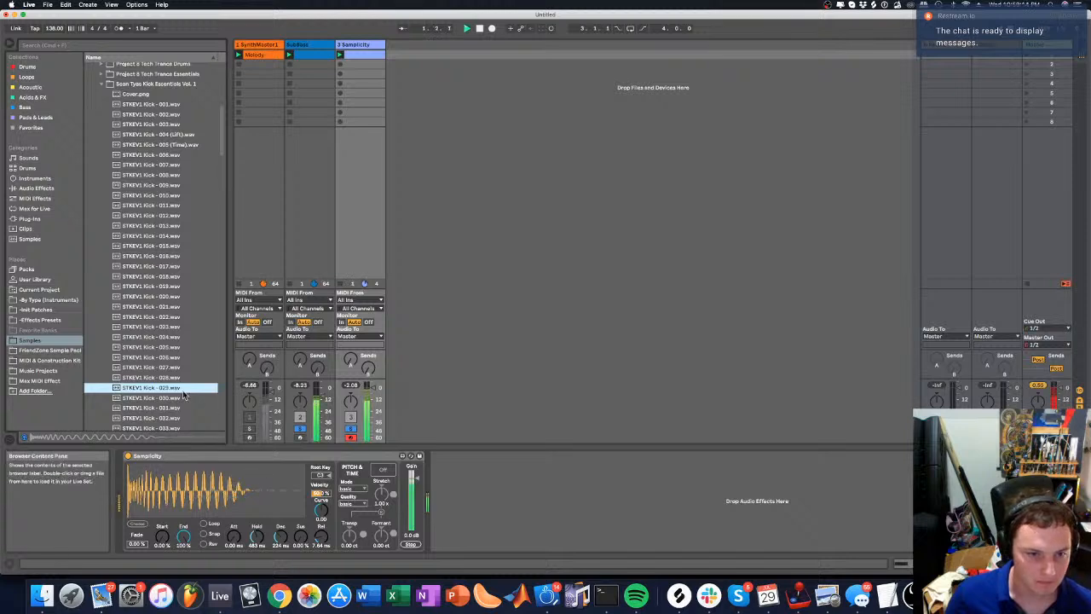
Compare the following kicks in Samplicity against the sub bass and load STKEV1 Kick - 035.wav
click(158, 409)
scroll(151, 411, down, 2)
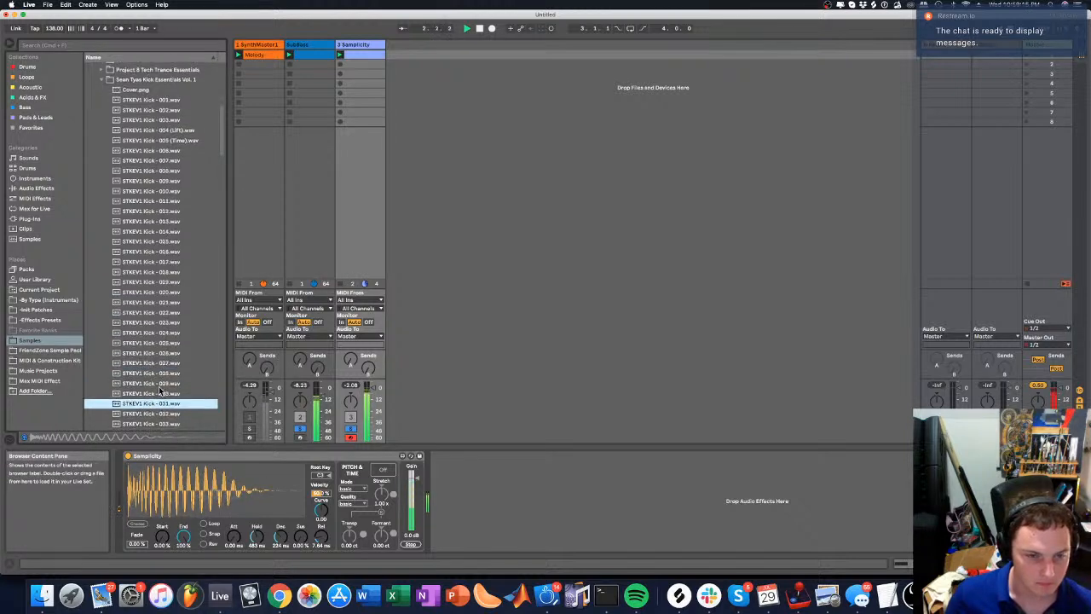
key(Down)
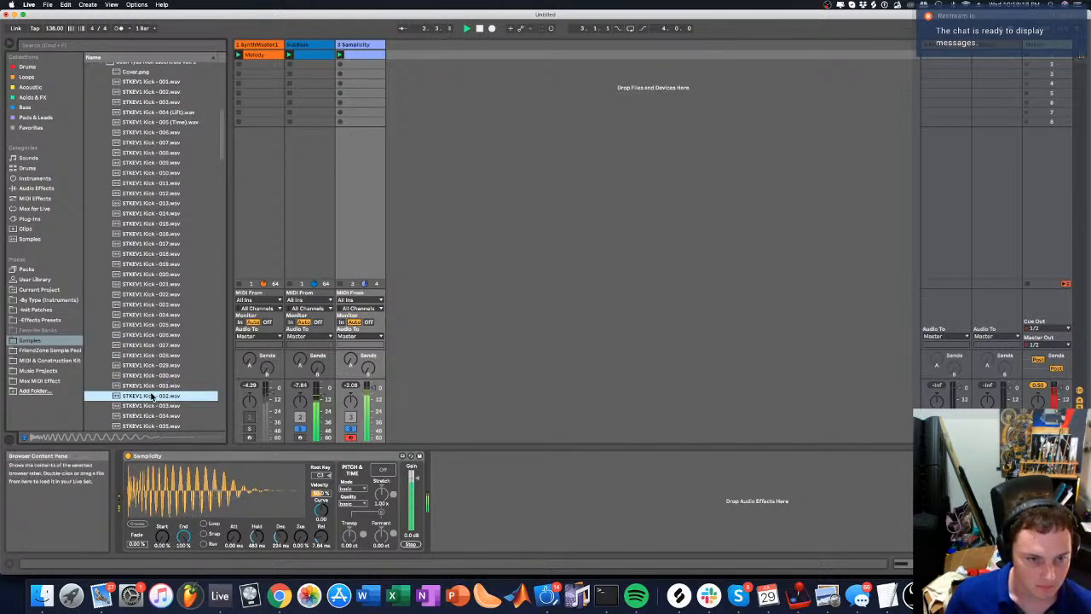
key(Down)
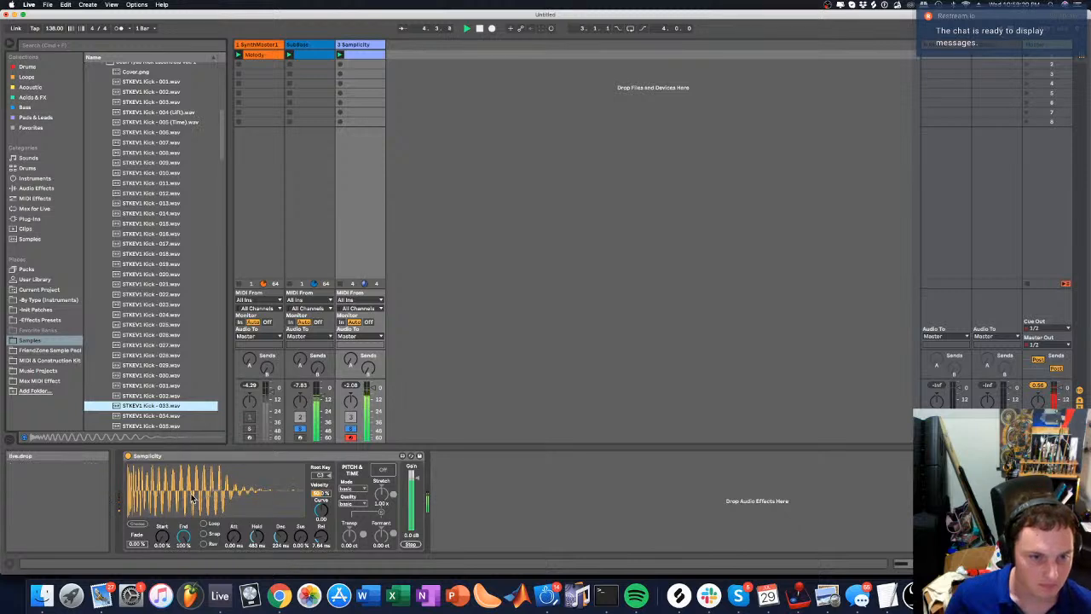
key(Down)
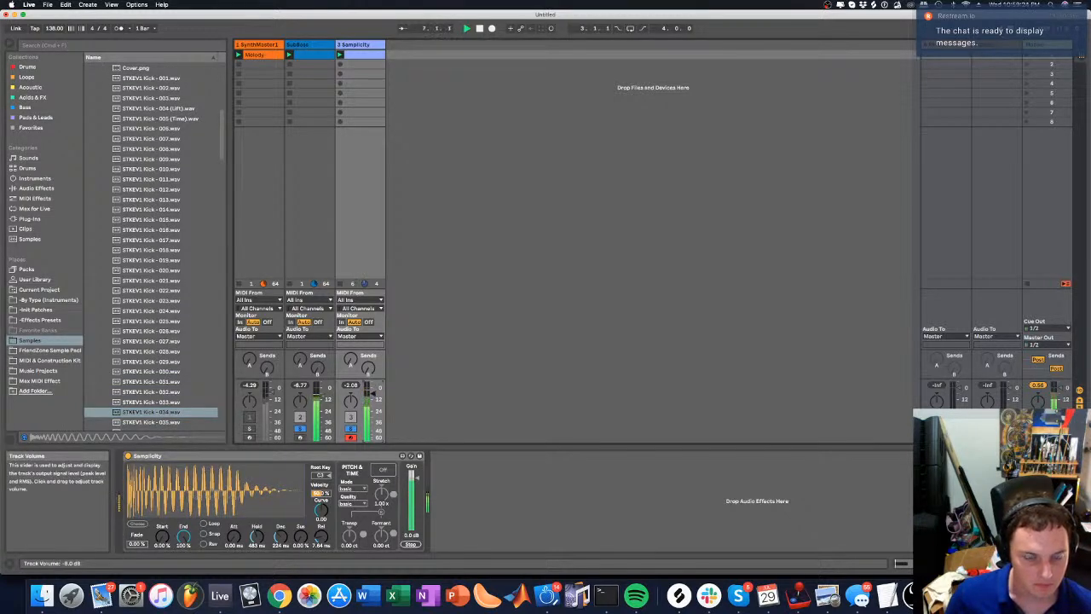
scroll(145, 375, down, 3)
click(141, 355)
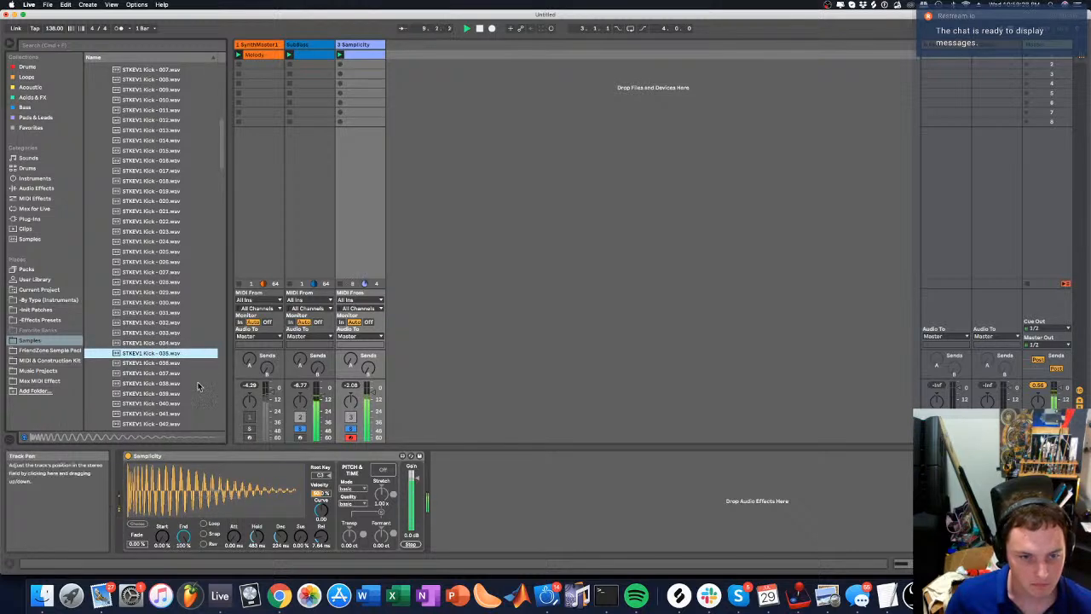
Try STKEV1 Kick samples 036 to 038 in Samplicity against the sub bass, and load STKEV1 Kick - 039.wav
click(154, 364)
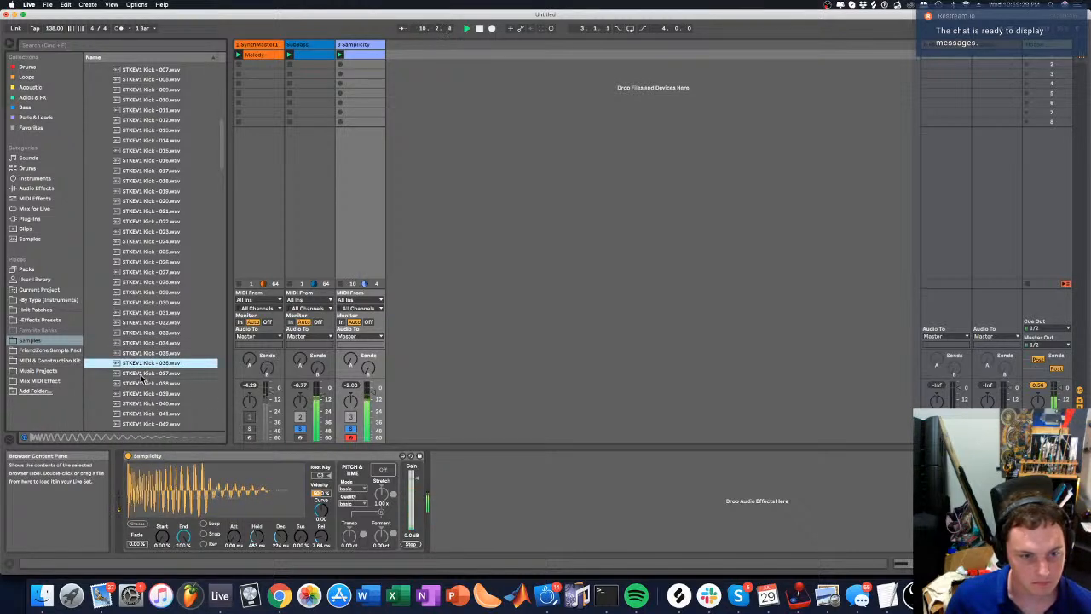
click(143, 375)
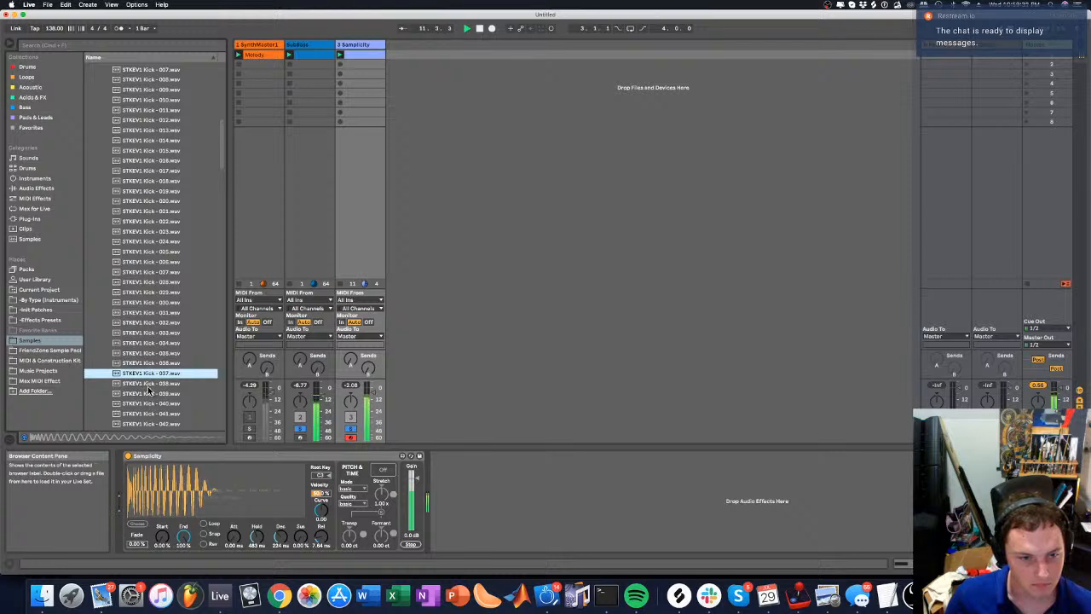
click(148, 384)
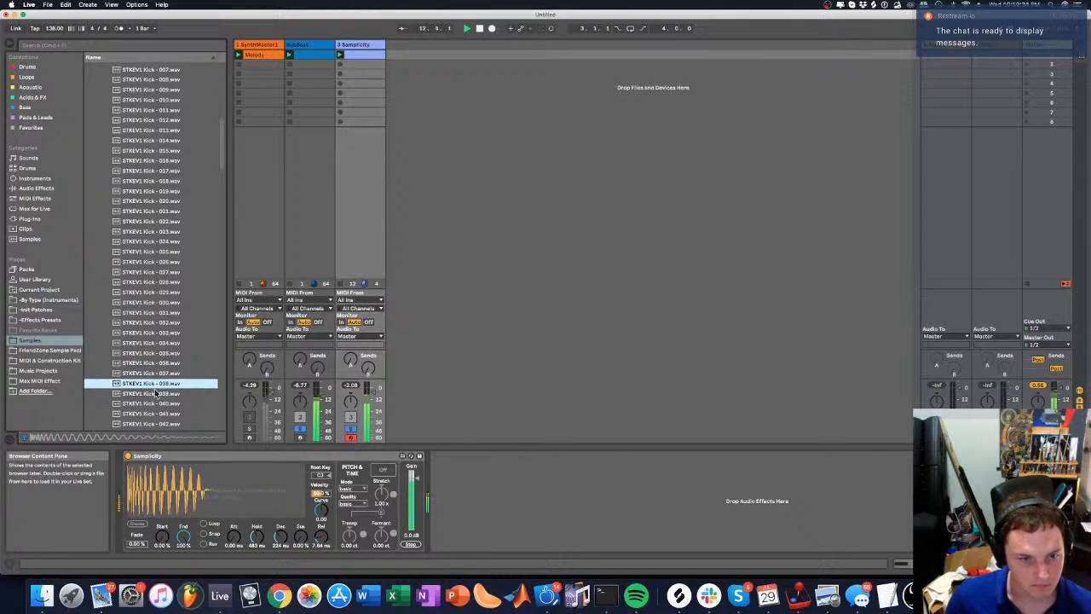
drag(156, 393, 154, 398)
click(577, 314)
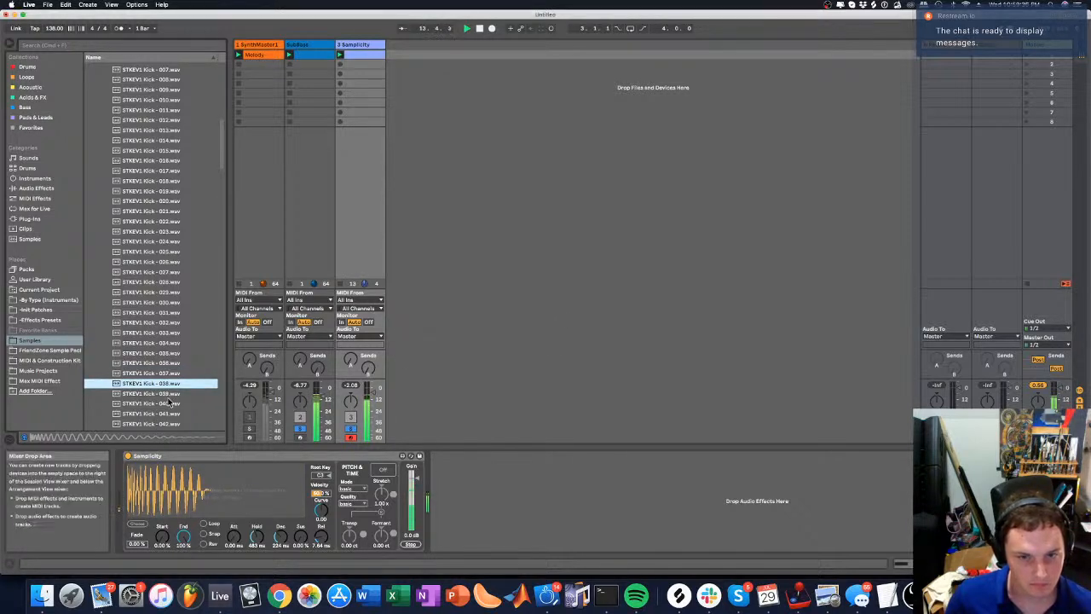
click(126, 394)
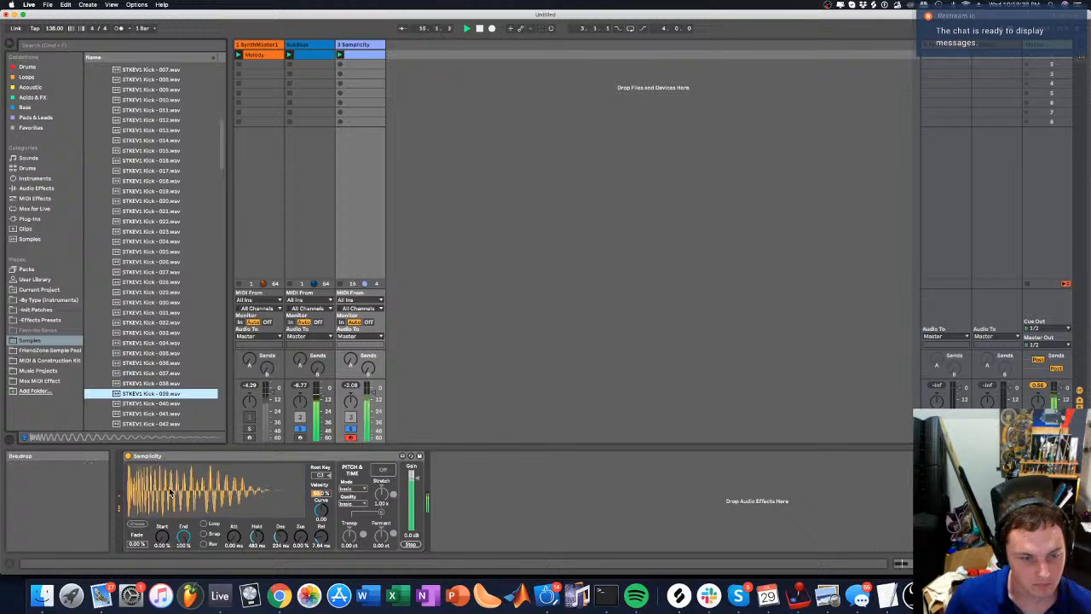
click(372, 393)
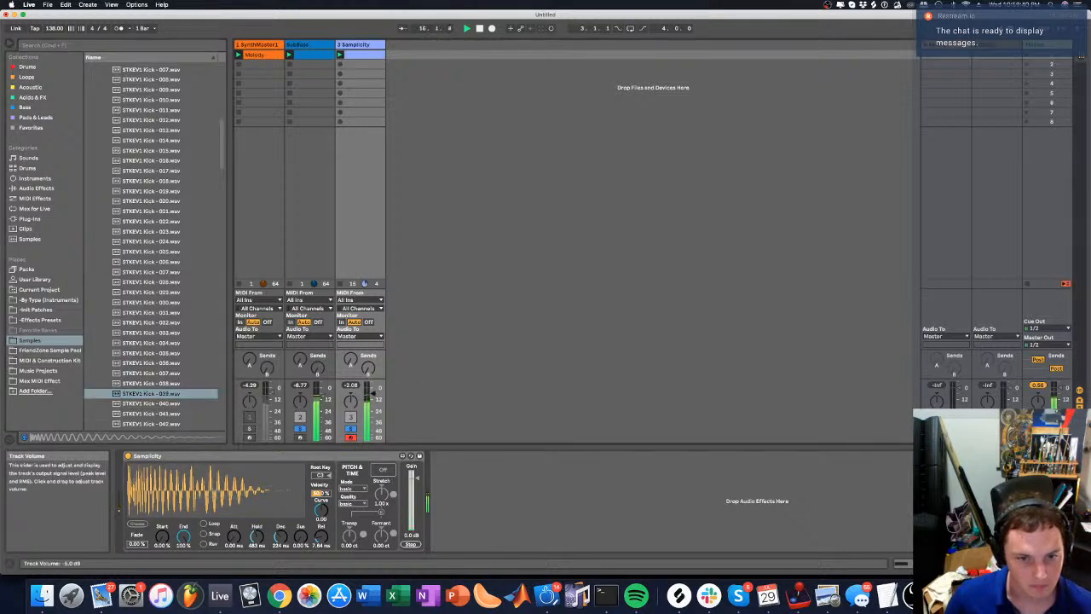
Lower the Samplicity track's volume to about -6.4 dB and audition the STKEV1 kick samples around 039
drag(372, 393, 376, 407)
scroll(124, 378, down, 1)
click(125, 379)
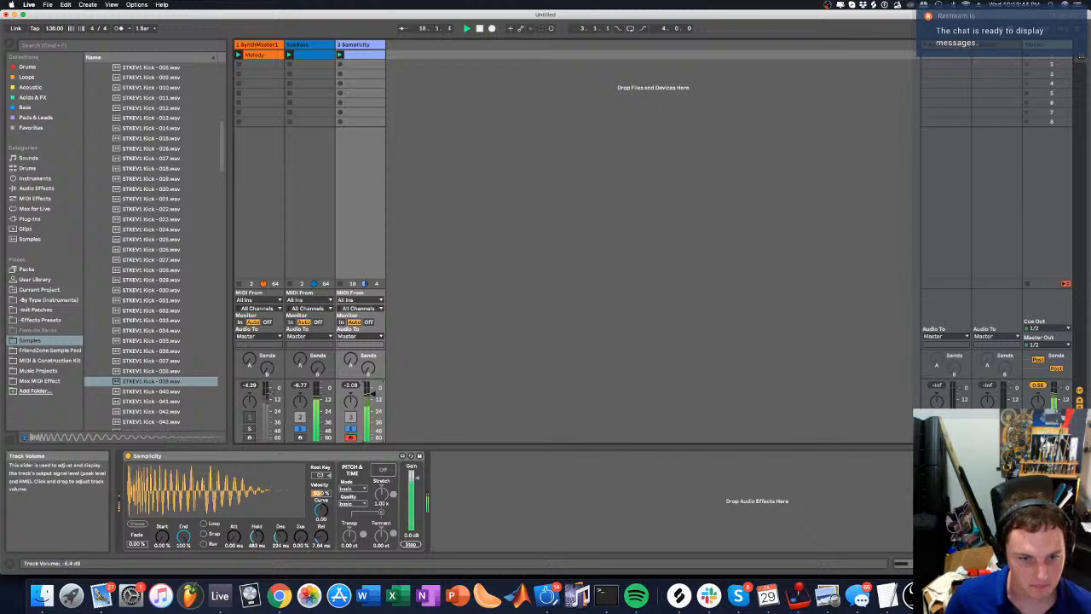
click(157, 391)
click(159, 381)
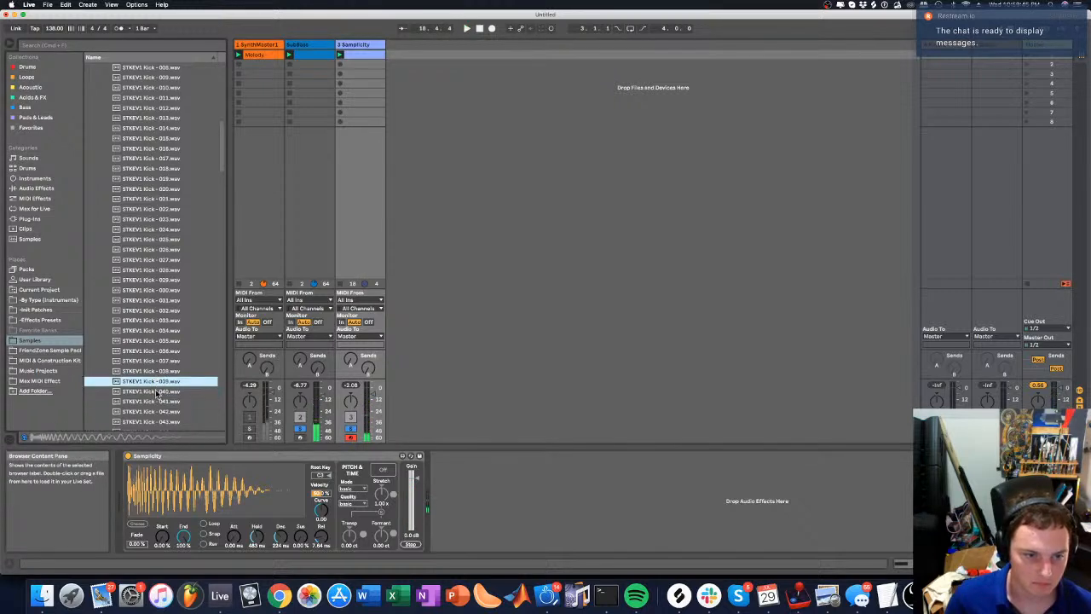
click(155, 402)
click(154, 412)
click(149, 382)
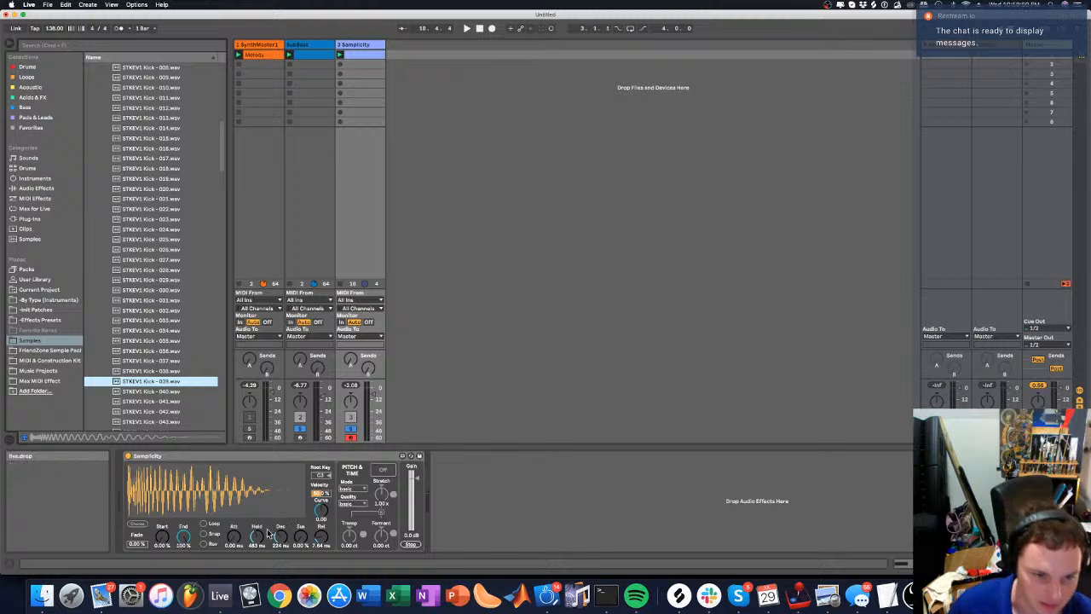
Shorten the hold time of the Samplicity kick to 290 ms and play the set
drag(257, 536, 256, 550)
key(space)
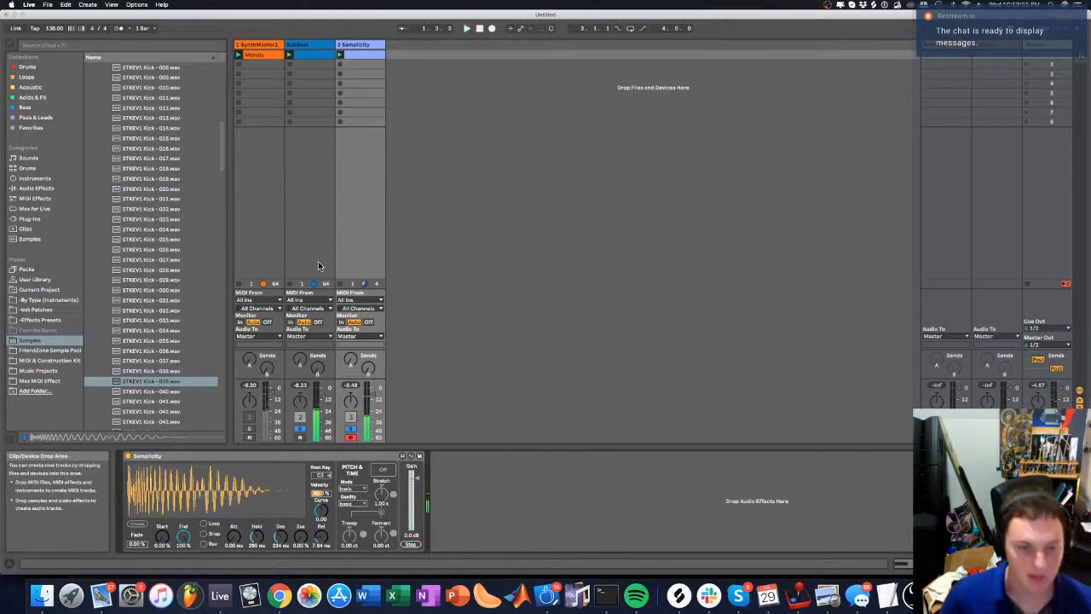
Search the browser's plug-ins for LFOTool and select the VST version
click(125, 45)
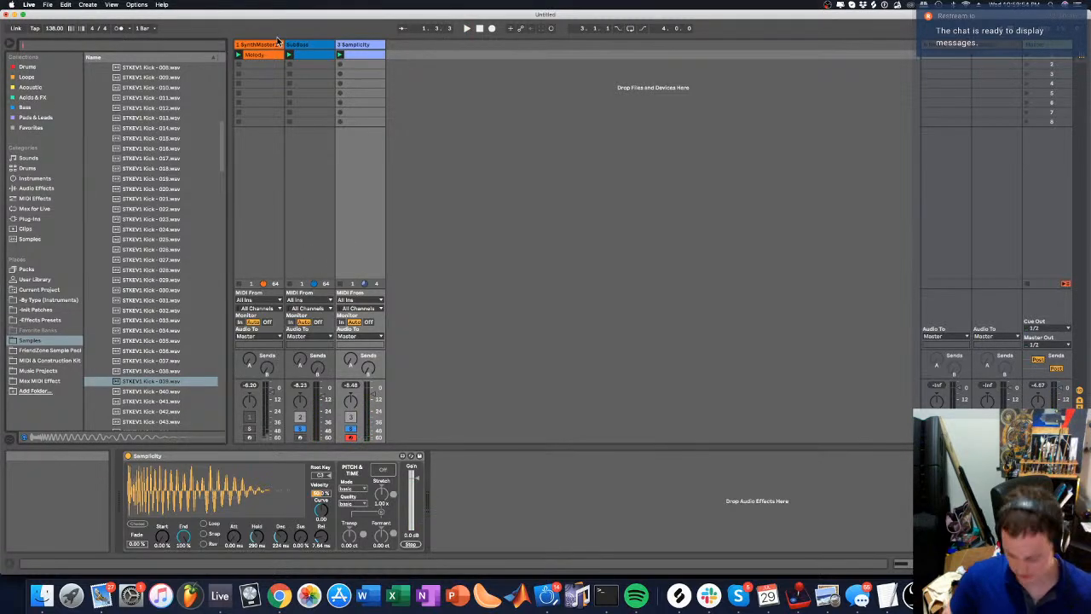
text(LF)
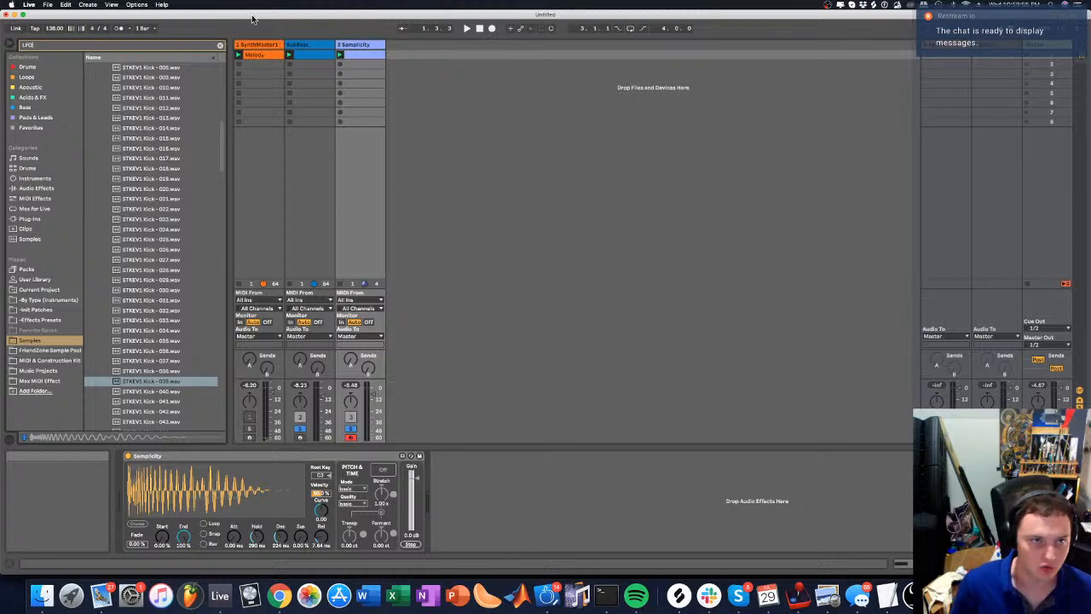
text(O tool)
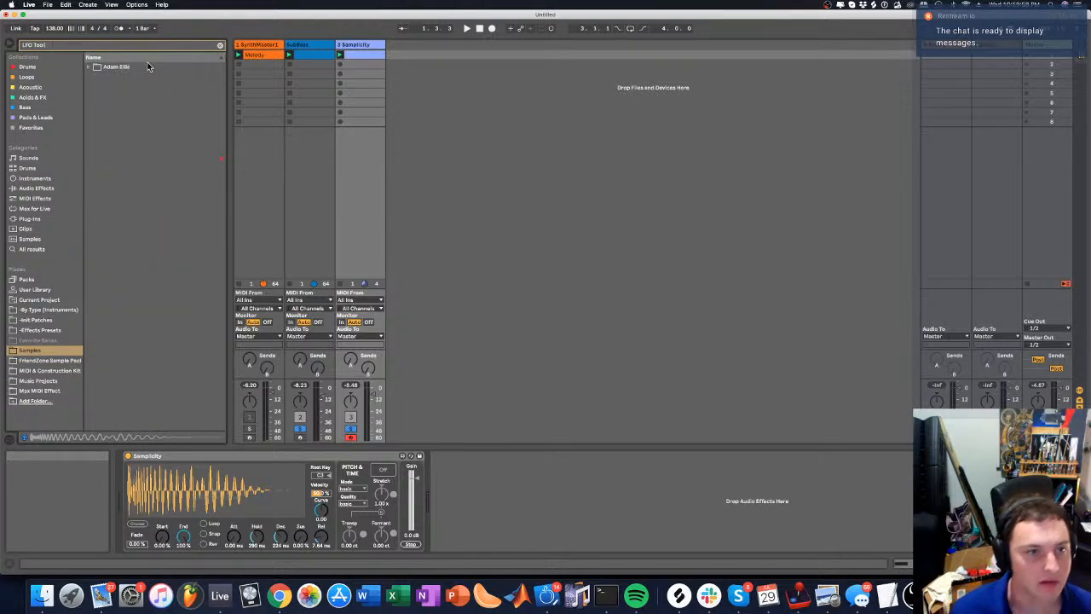
click(88, 67)
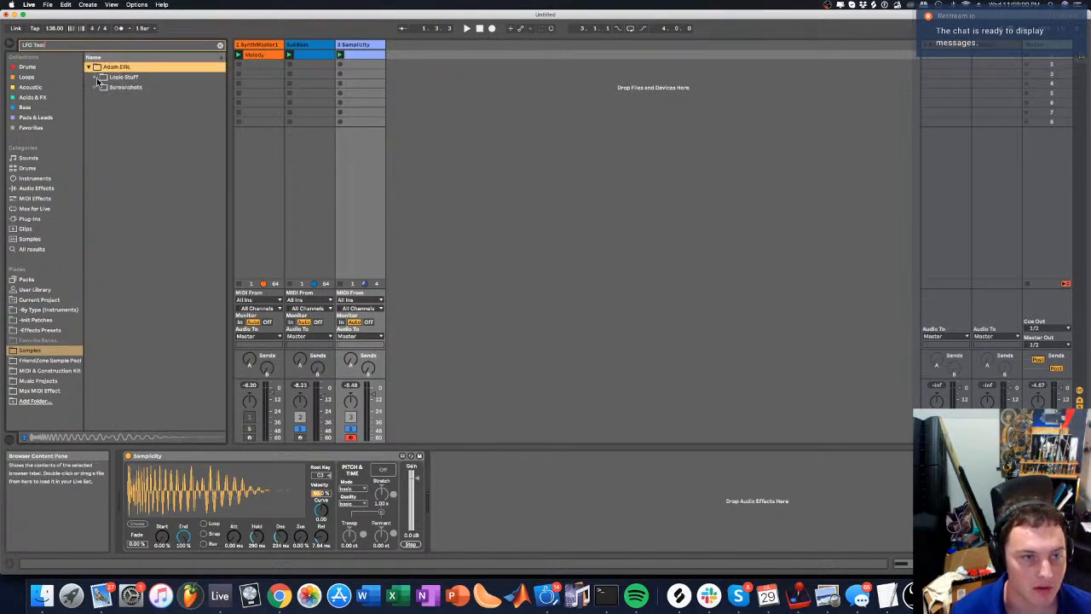
click(36, 320)
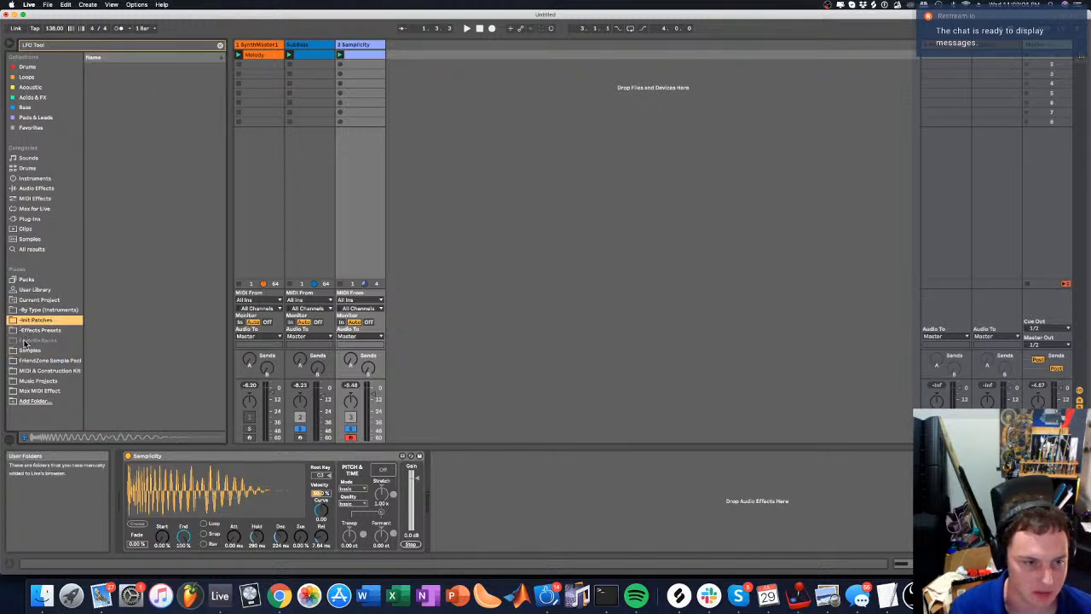
click(34, 289)
click(27, 278)
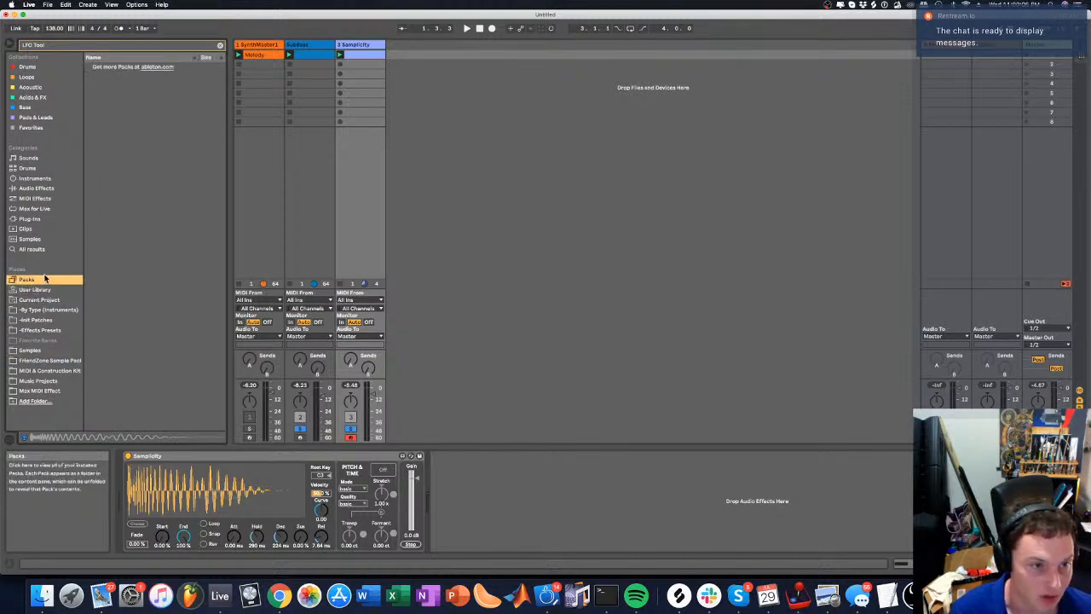
click(29, 218)
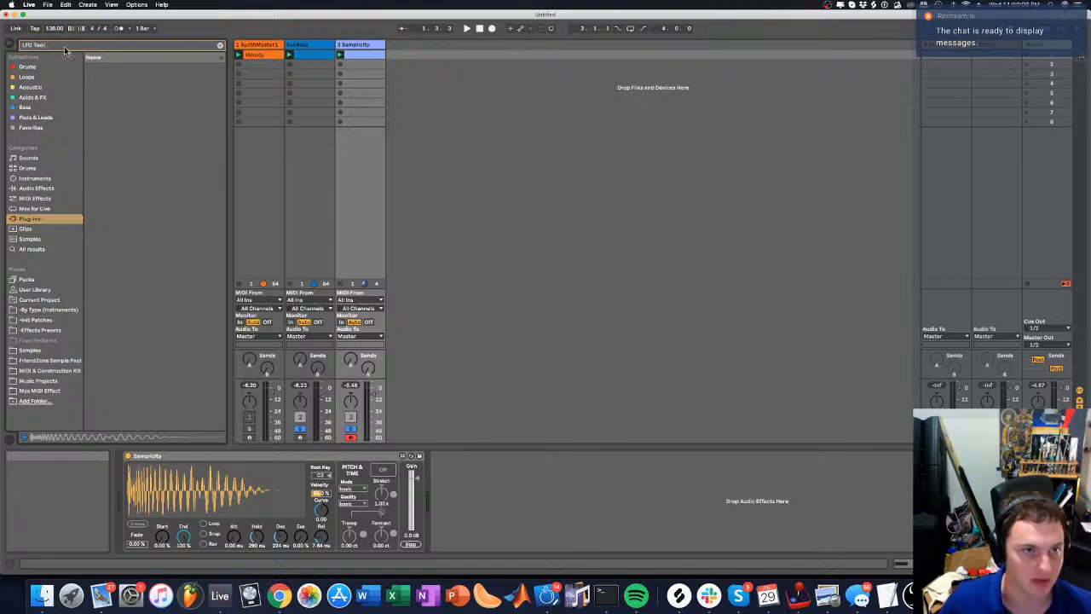
key(BackSpace)
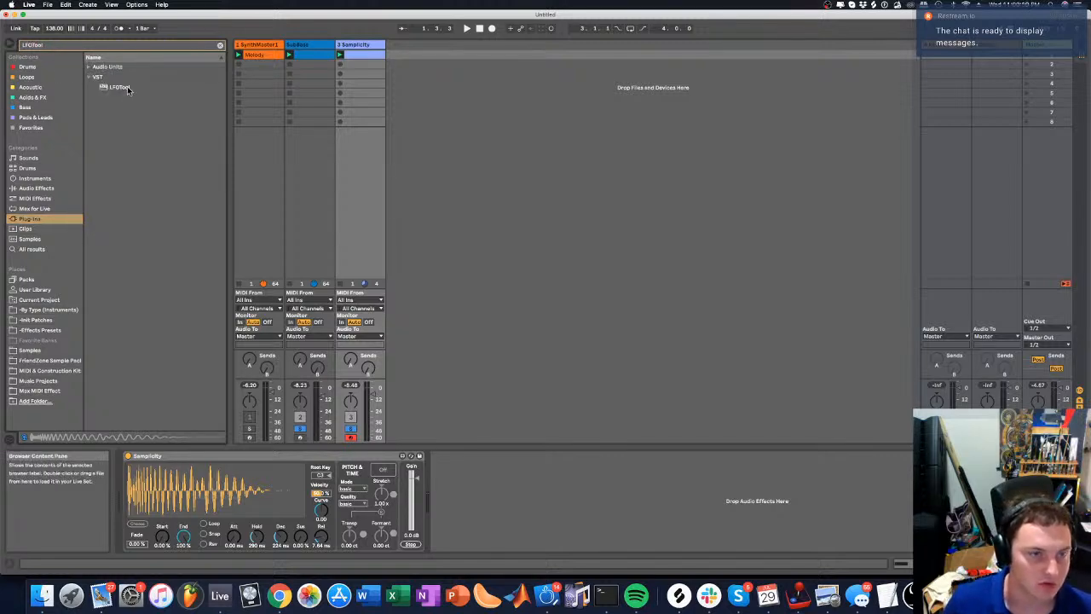
click(115, 88)
Group the SubBass and Samplicity tracks and name the group Kick & Bass
click(316, 45)
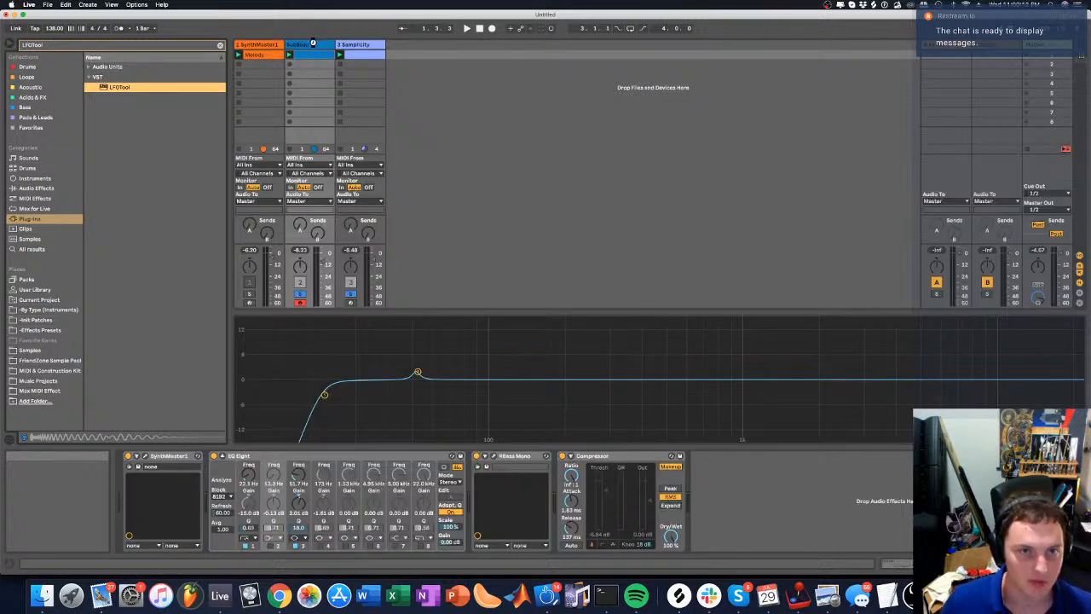
click(346, 43)
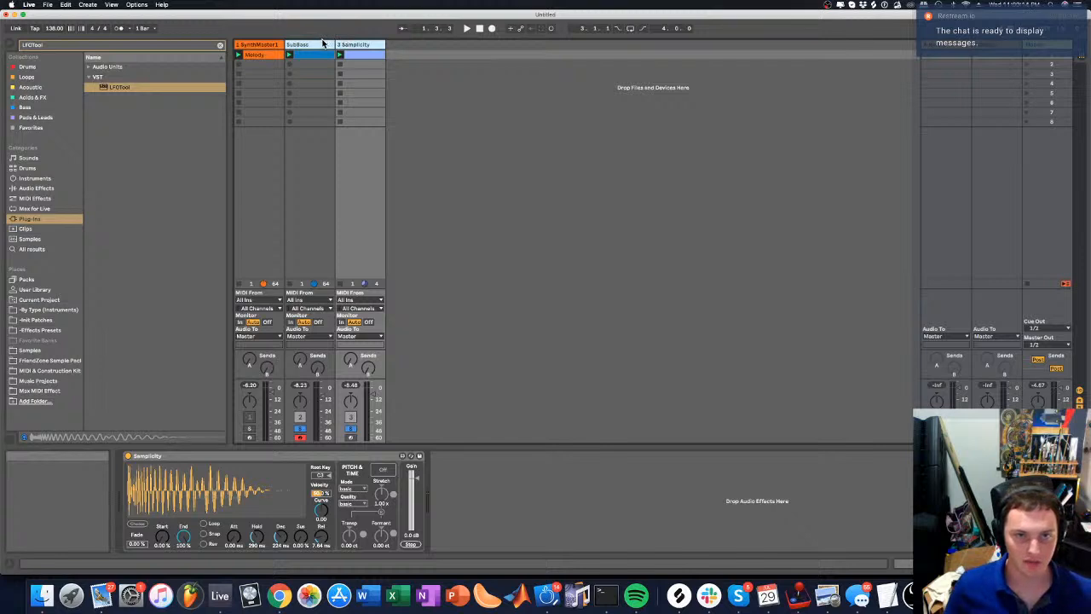
key(super+g)
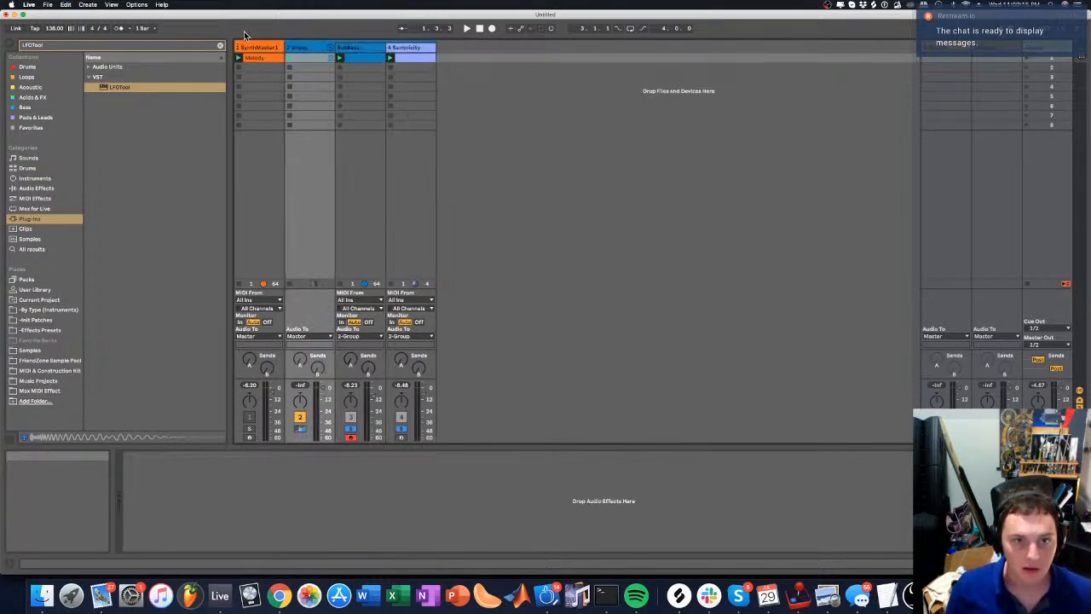
right_click(309, 48)
click(326, 89)
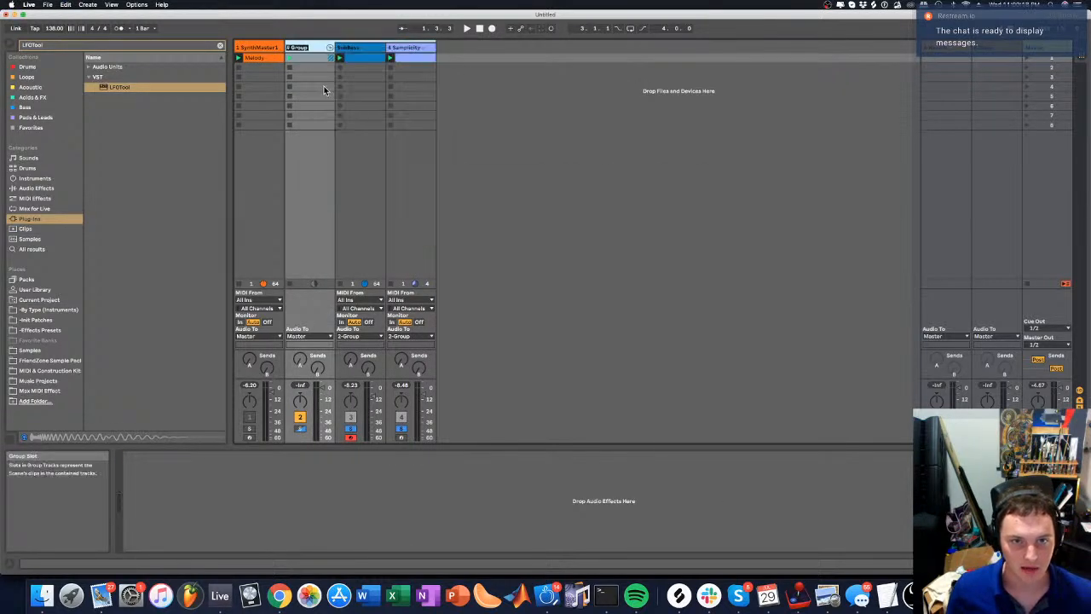
text(Kick & Bas)
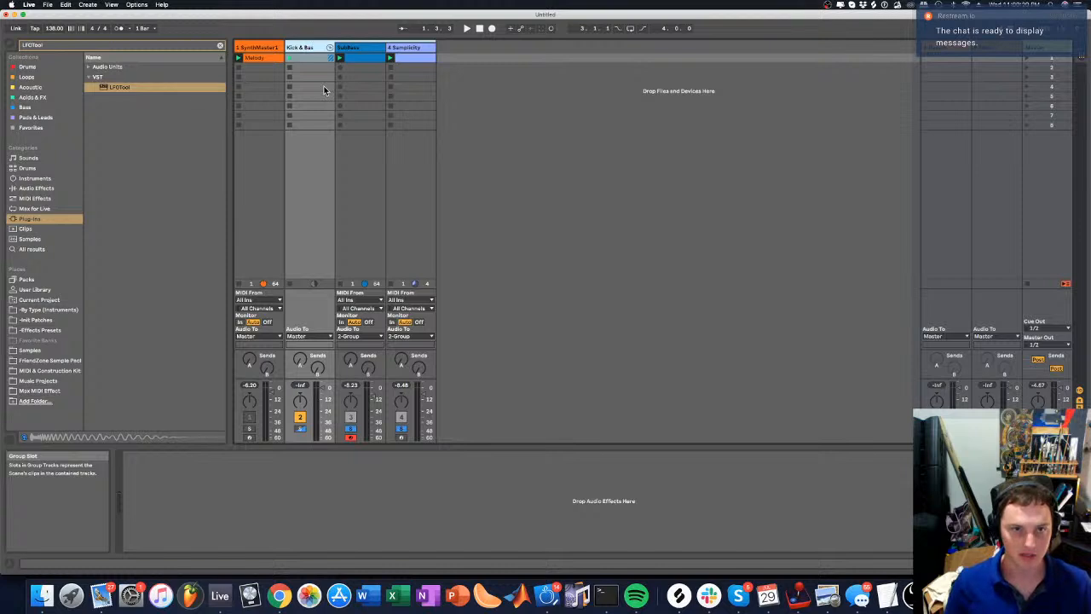
text(s)
key(Return)
Move the Samplicity track ahead of SubBass within the group and rename it Kick
drag(409, 48, 365, 51)
right_click(363, 48)
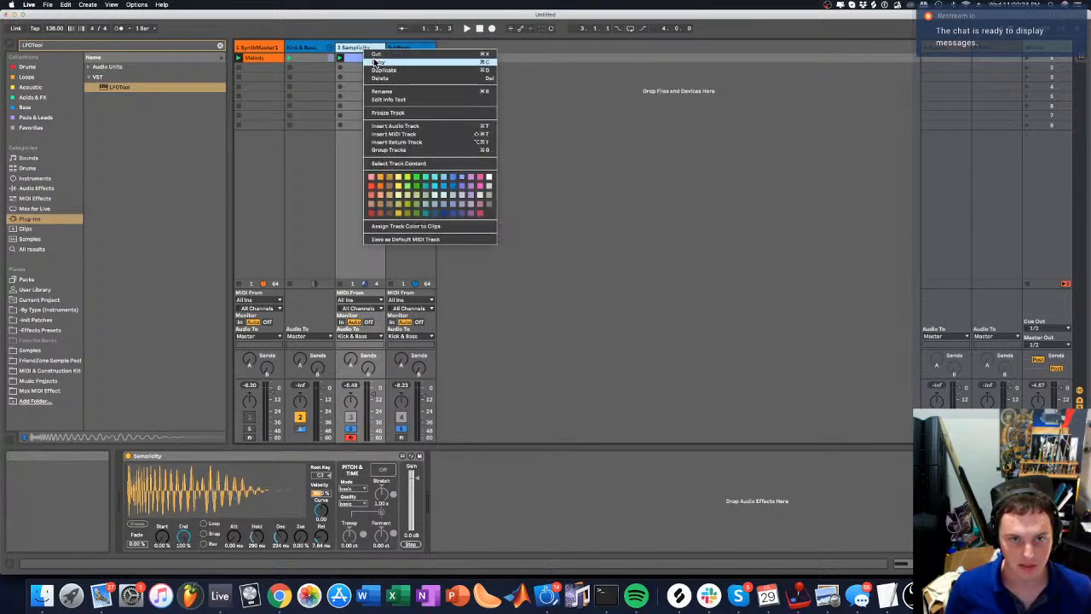
click(377, 94)
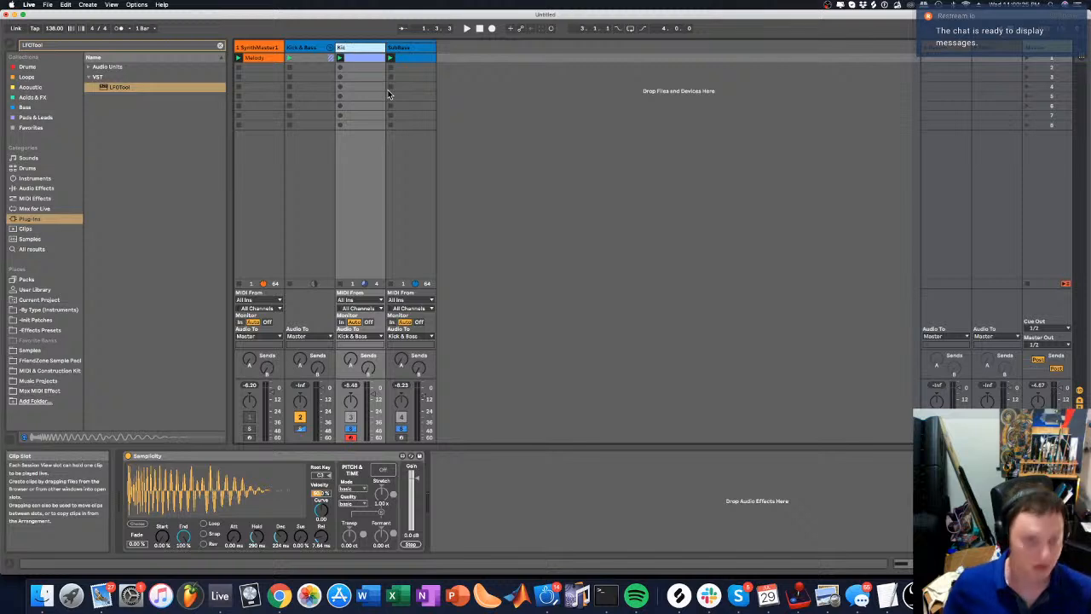
Color the Kick track red and move the SynthMaster1 melody track after the Kick & Bass group
right_click(363, 50)
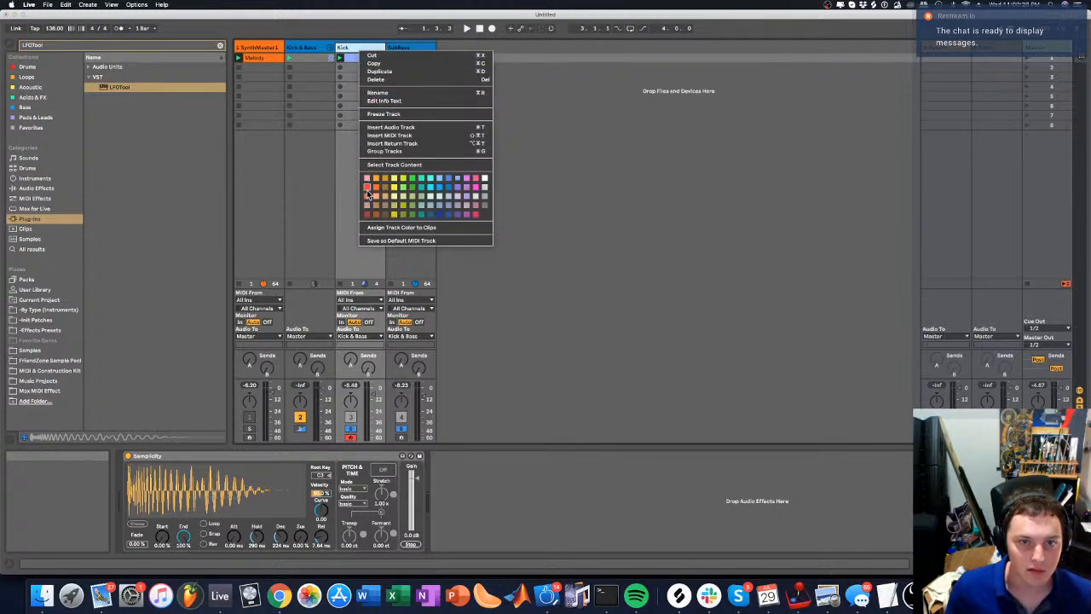
click(366, 197)
drag(275, 53, 478, 54)
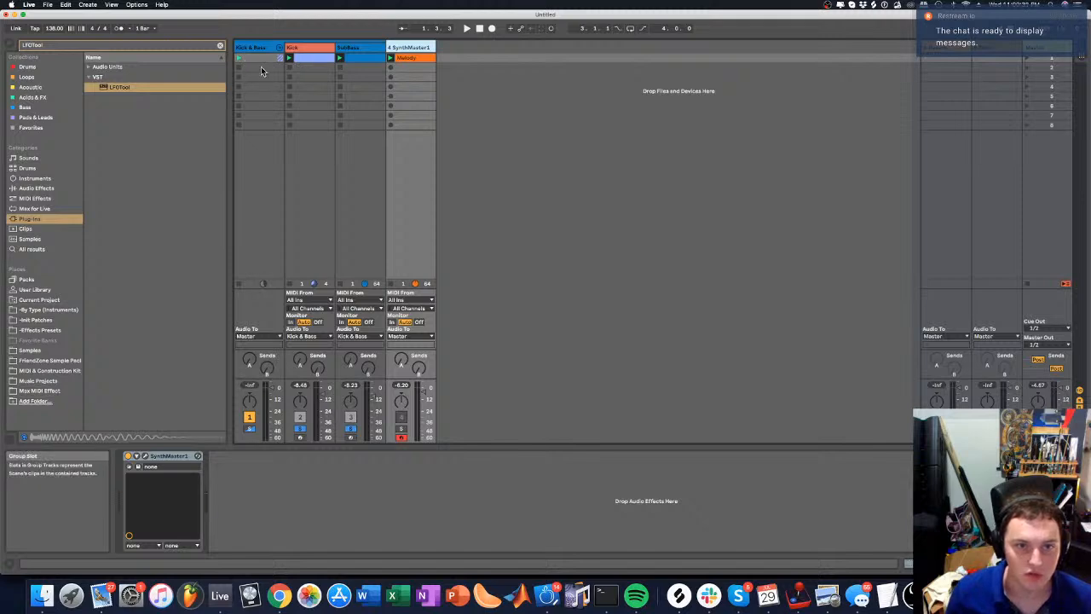
Play the set briefly and add LFOTool at the end of the SubBass track's device chain
key(space)
click(260, 45)
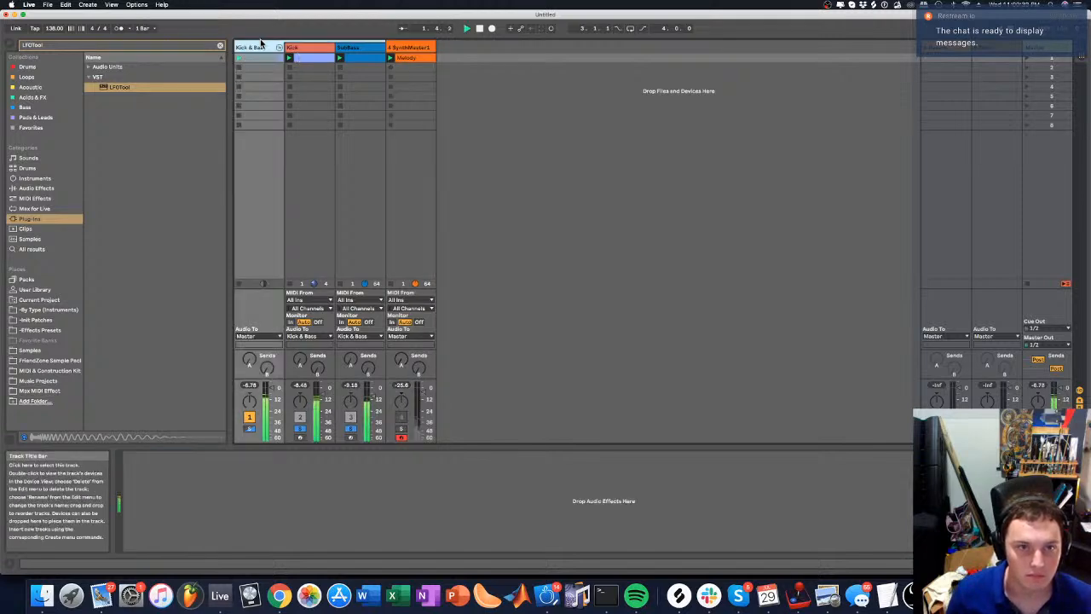
click(307, 47)
click(362, 51)
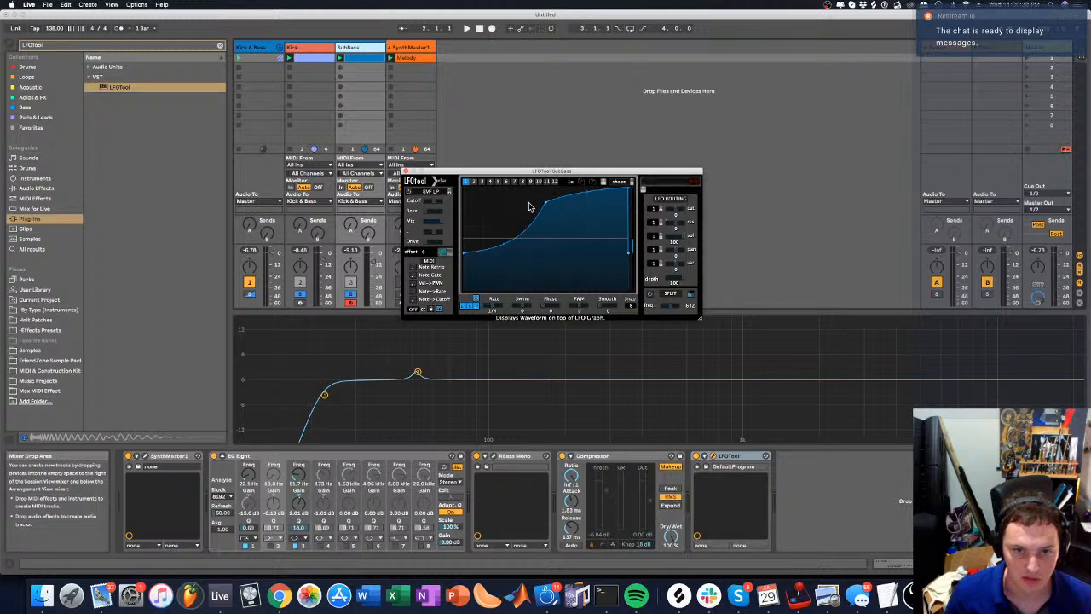
Reshape the SubBass LFOTool curve to stay at minimum through the first half and rise steeply to maximum at mid-cycle
drag(548, 206, 545, 183)
key(space)
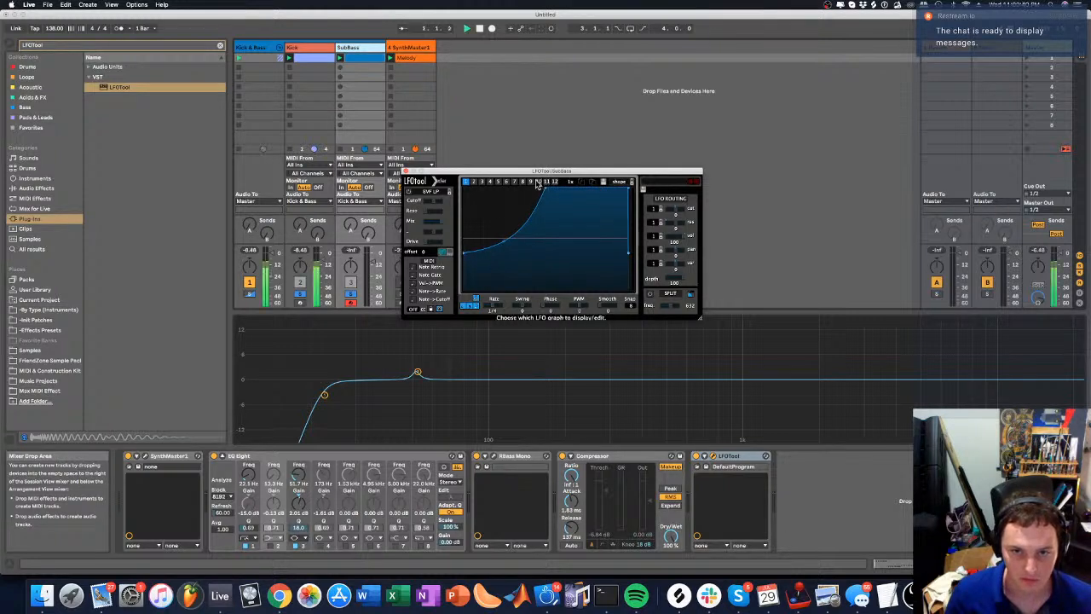
key(space)
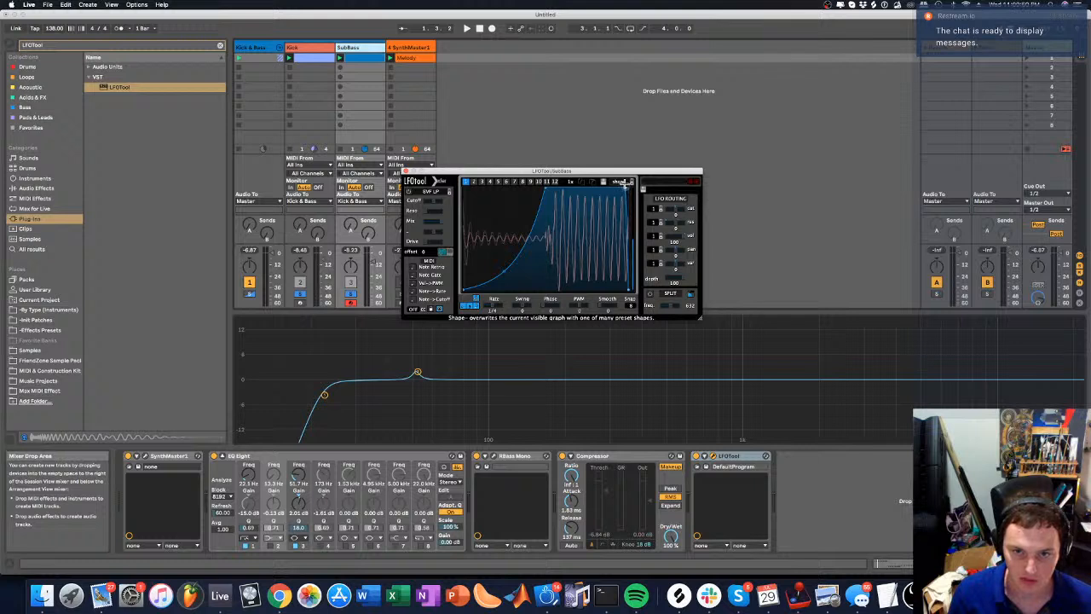
drag(526, 263, 541, 305)
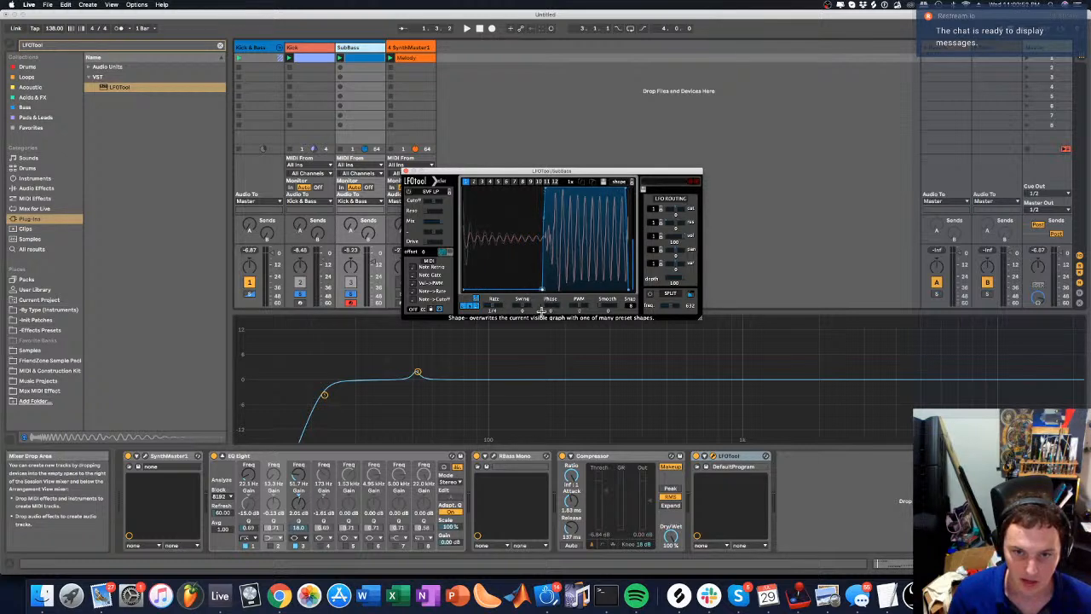
drag(546, 189, 548, 188)
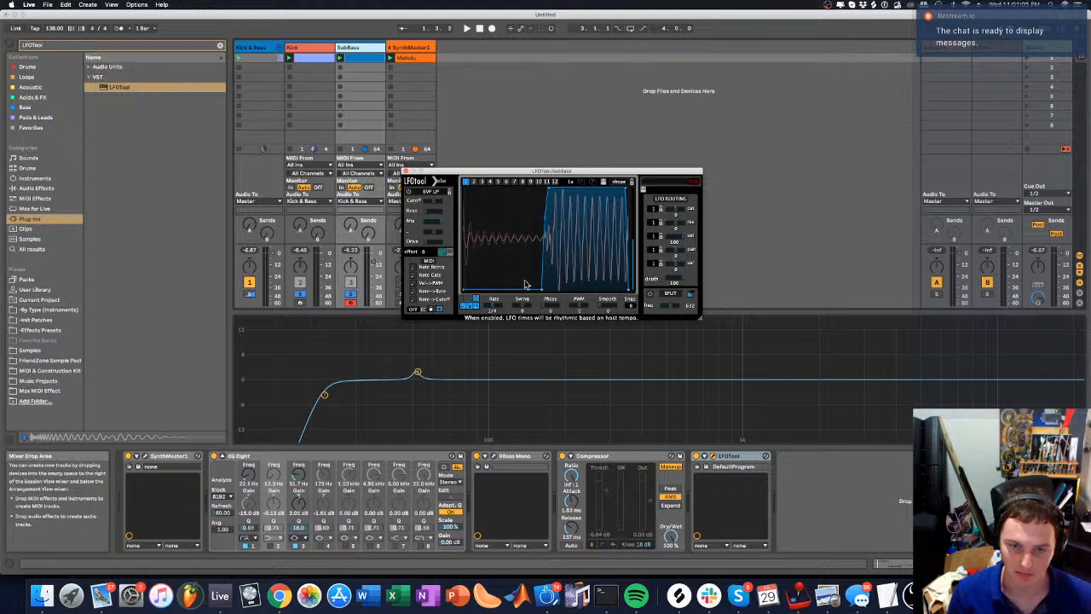
Play the kick and bass, compare the sound with LFOTool bypassed and enabled, and close the plug-in window
key(space)
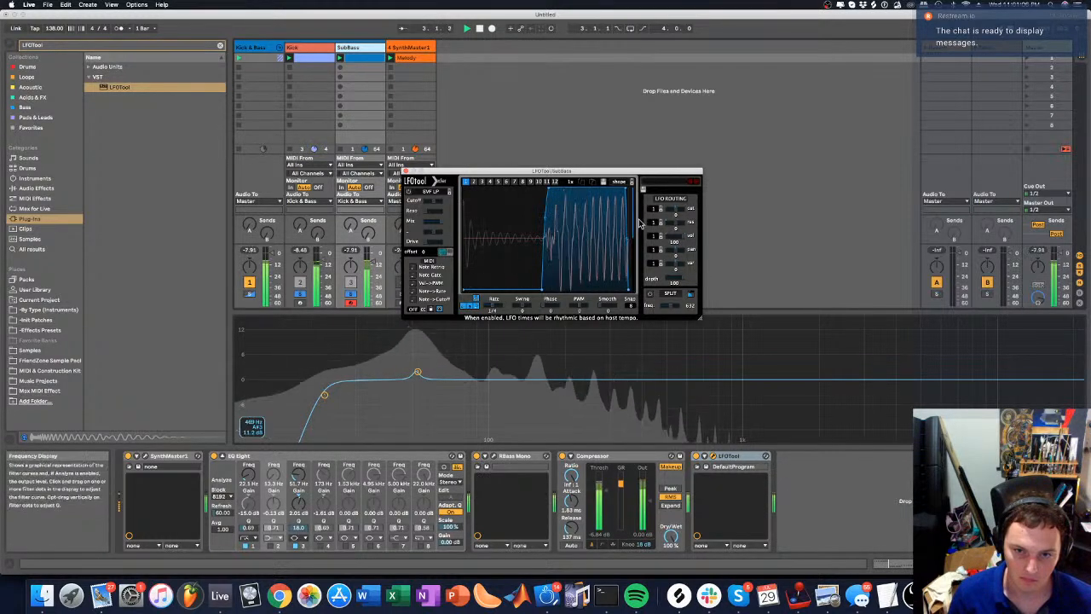
key(space)
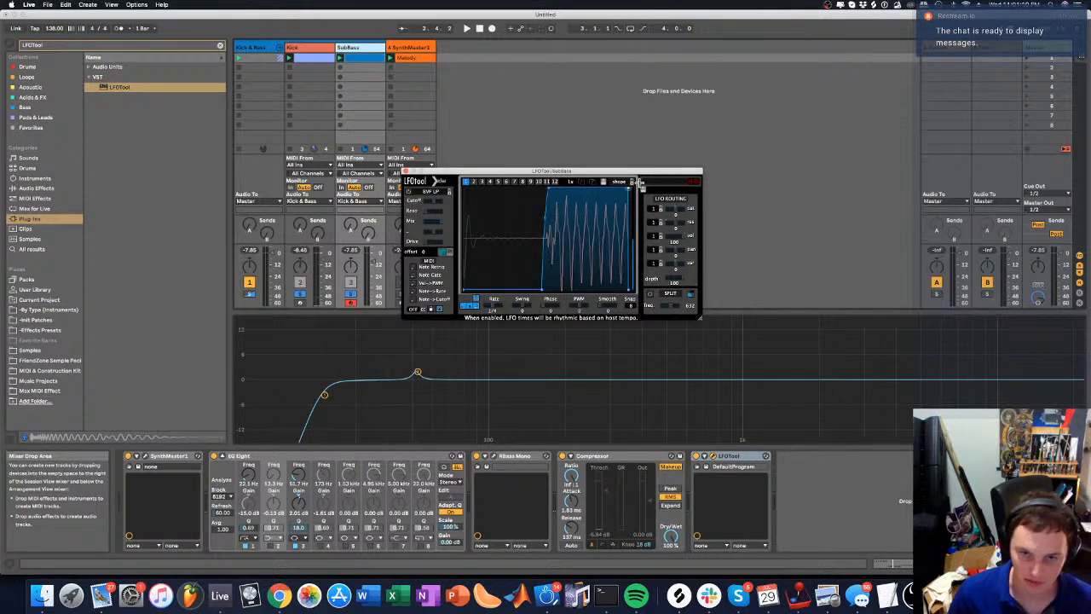
key(space)
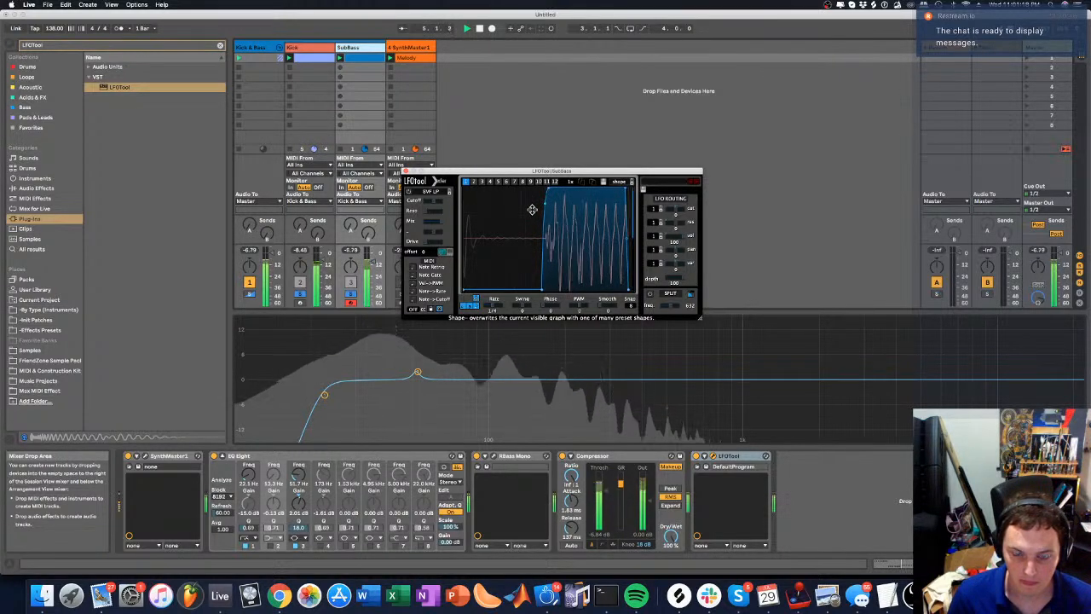
click(695, 457)
click(695, 456)
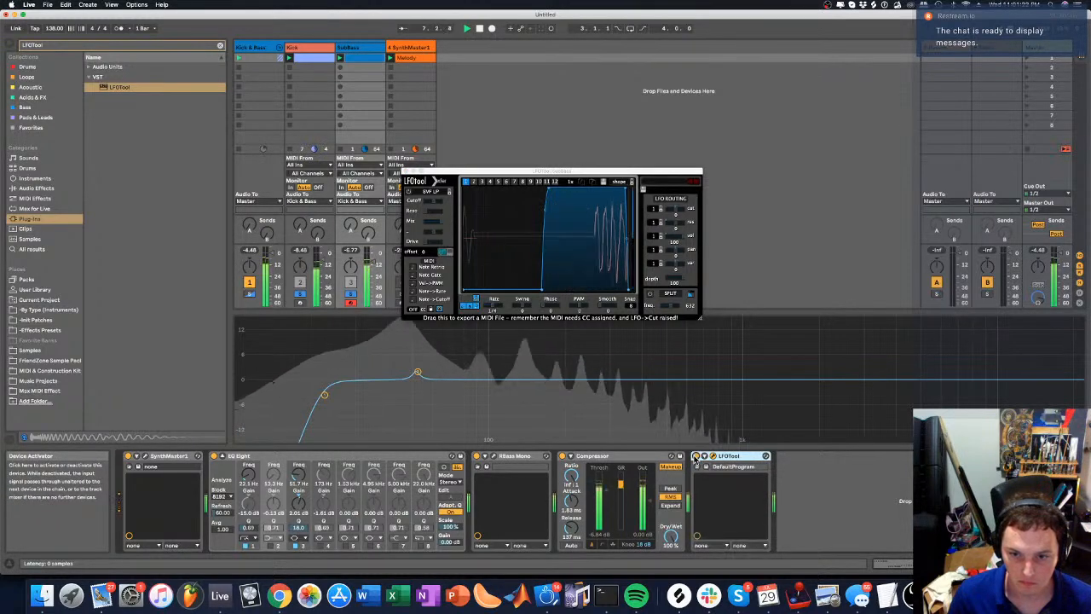
key(space)
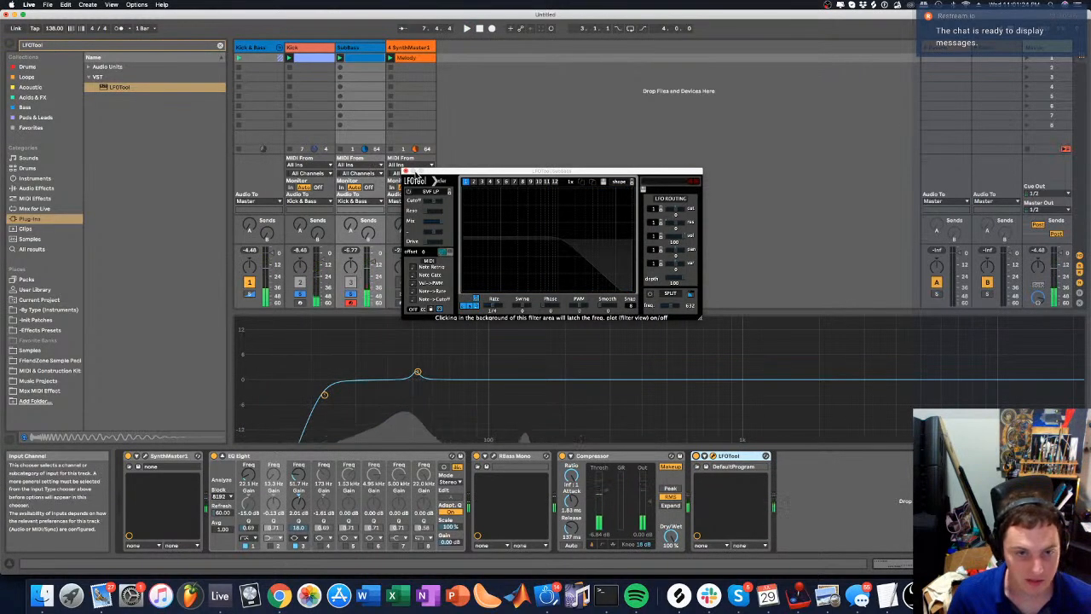
click(407, 173)
Add the LFOTool VST to the Kick & Bass group track
click(317, 48)
click(263, 47)
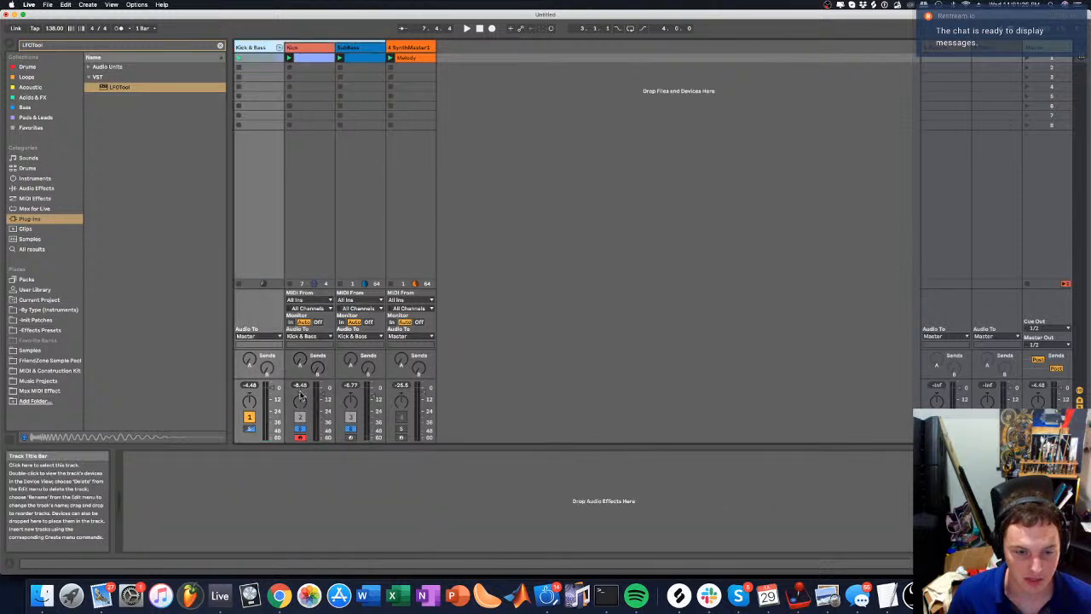
drag(115, 87, 264, 51)
Turn on the waveform display in the Kick & Bass group's LFOTool, raise its curve to maximum, and play the set to inspect the waveform
click(452, 259)
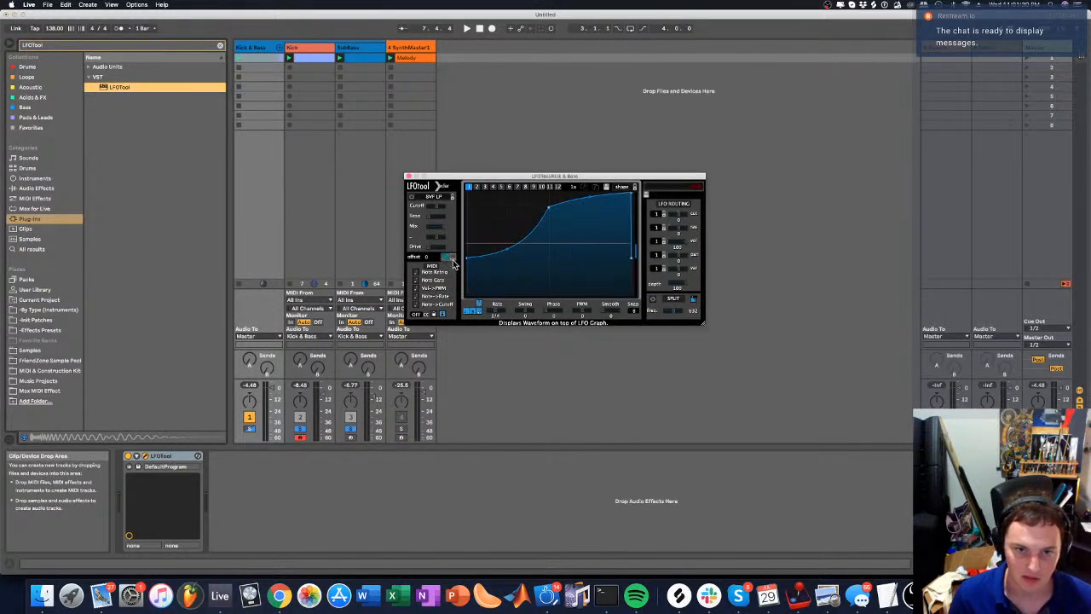
drag(468, 259, 457, 143)
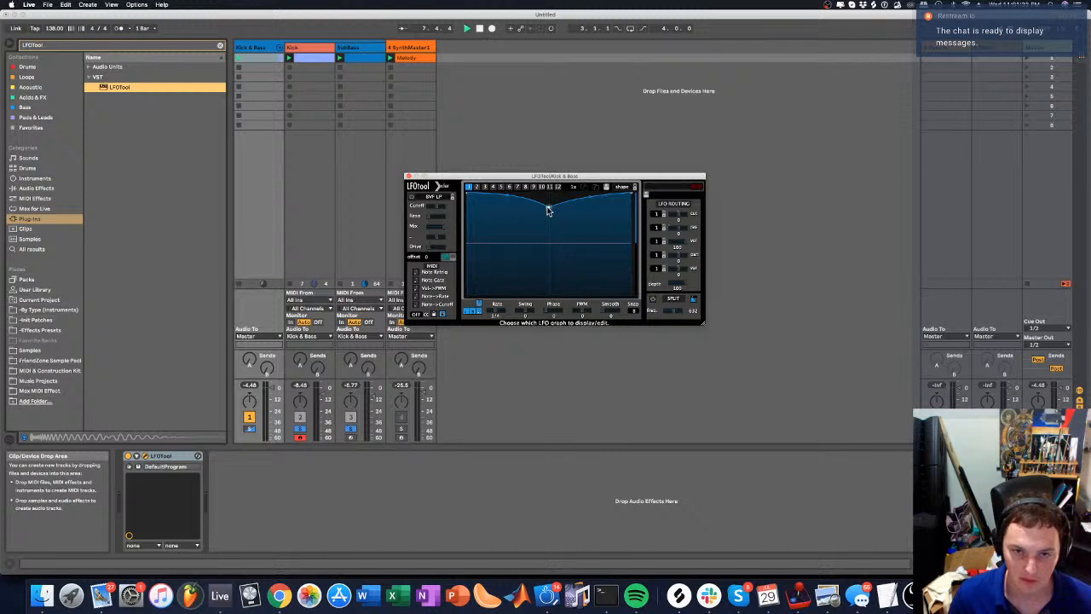
key(space)
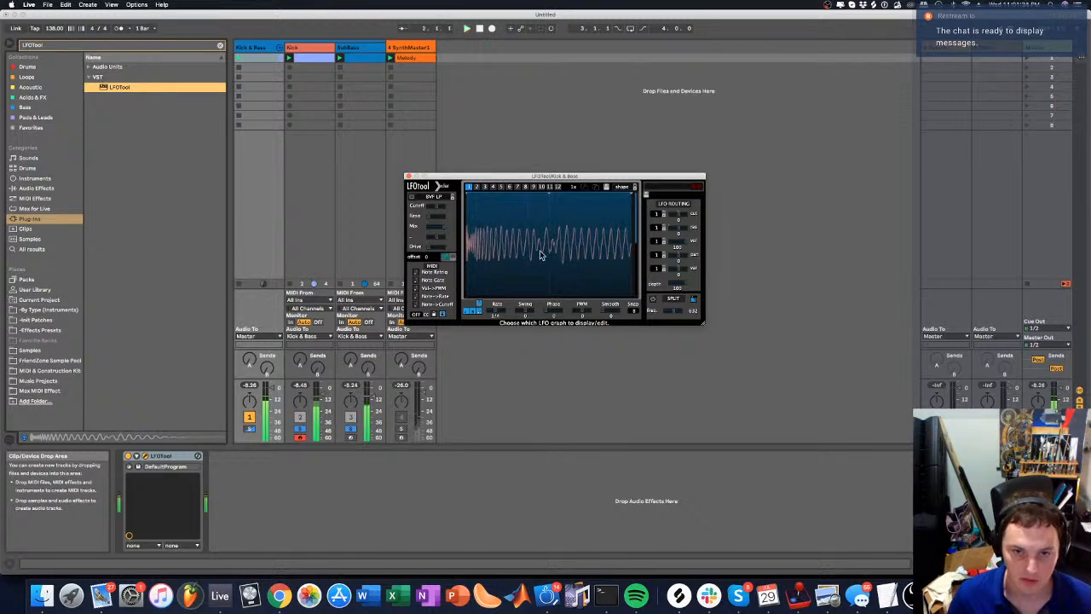
key(space)
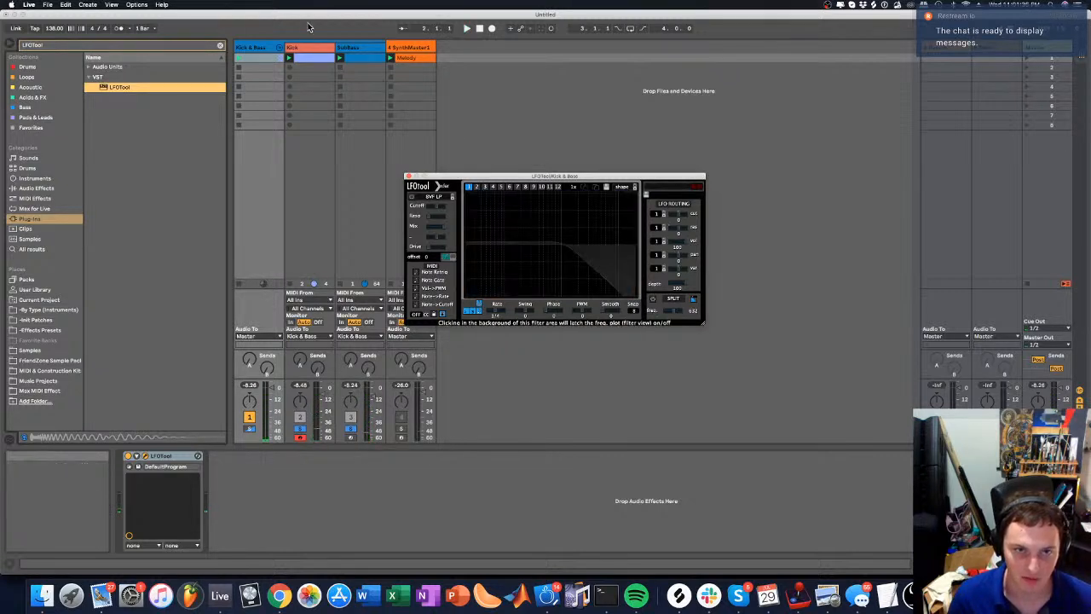
Add LFOTool to the Kick track and raise its curve to maximum to view the kick's waveform during playback
click(309, 48)
click(97, 86)
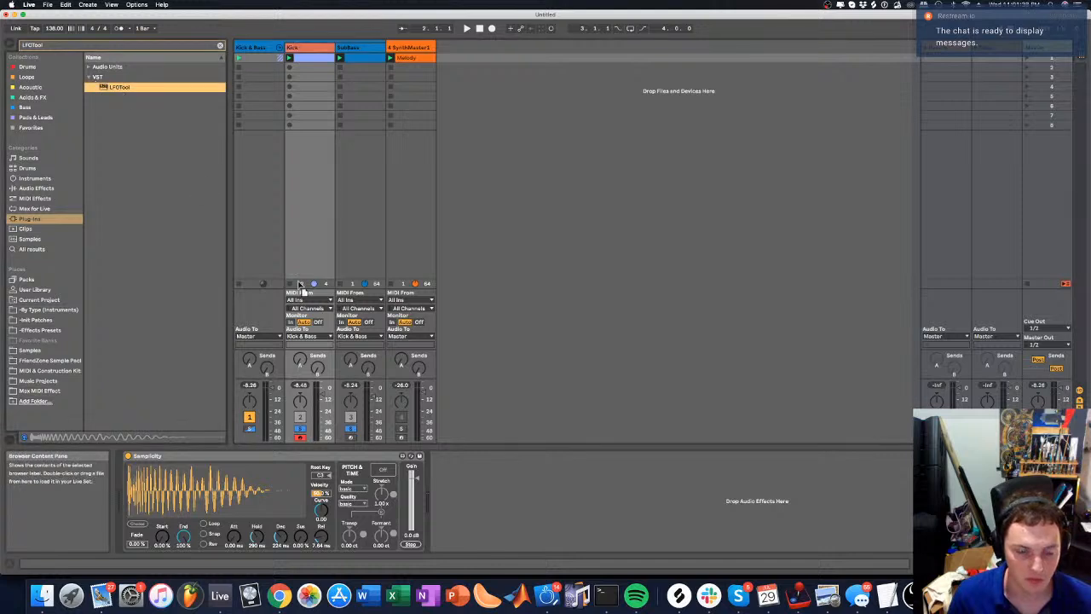
key(Return)
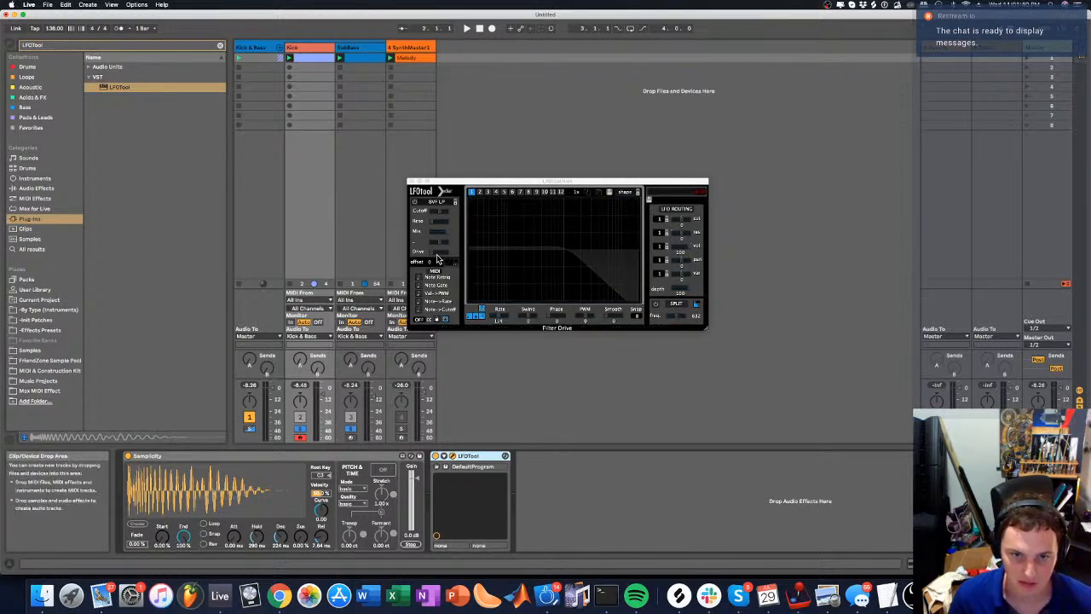
key(space)
drag(552, 213, 402, 137)
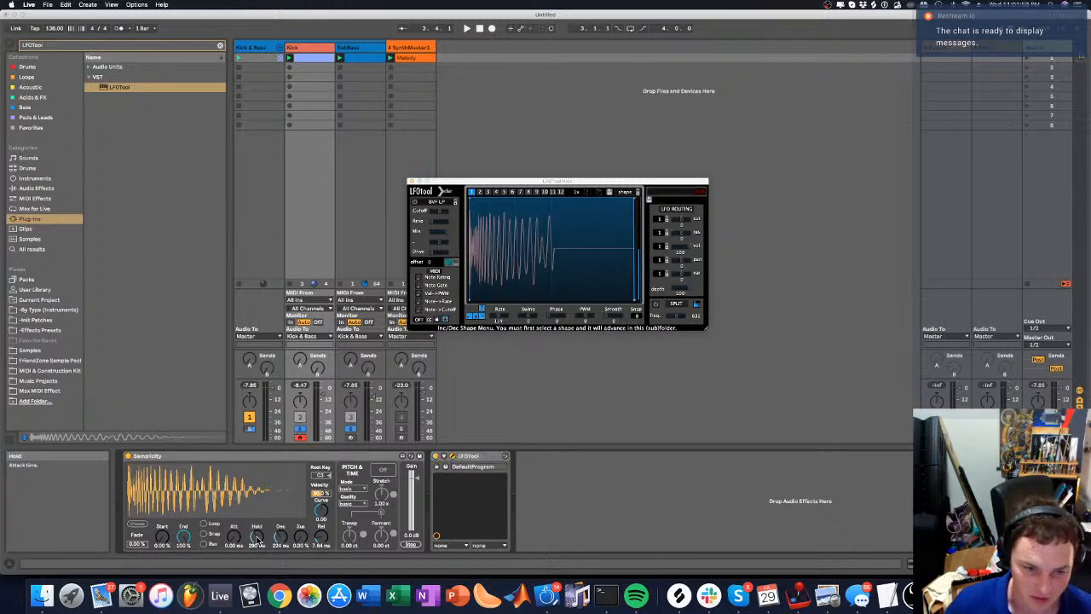
Set the kick sampler's Hold to 377 ms and Decay to 6.32 ms, and delete LFOTool from the Kick track
mouse_move(256, 540)
mouse_down()
mouse_move(256, 574)
mouse_move(267, 541)
mouse_move(281, 548)
mouse_move(281, 578)
mouse_move(281, 553)
mouse_move(255, 533)
mouse_up()
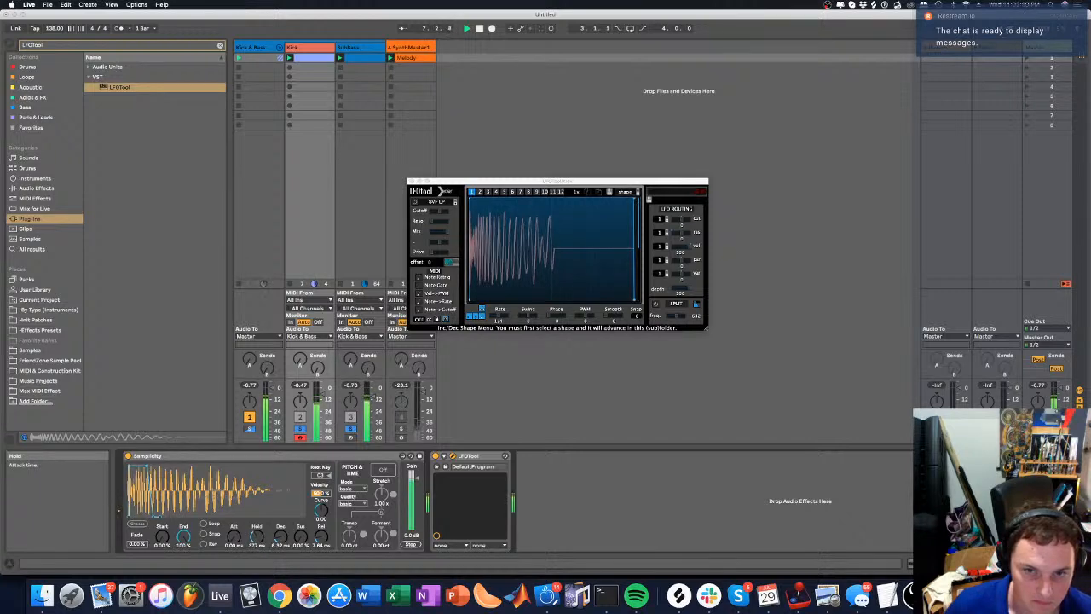
click(410, 181)
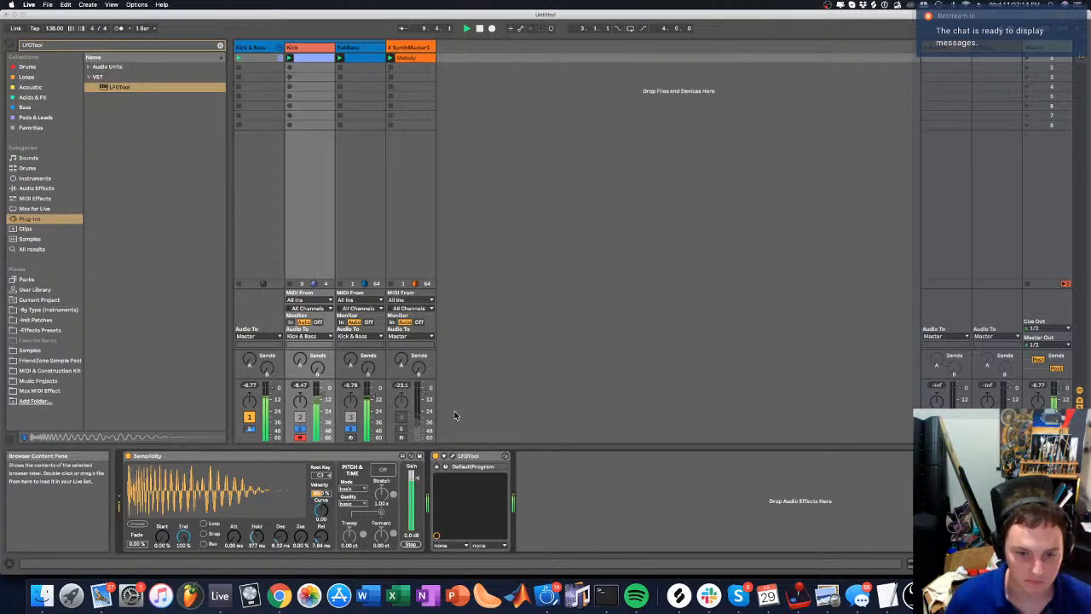
click(484, 456)
key(Delete)
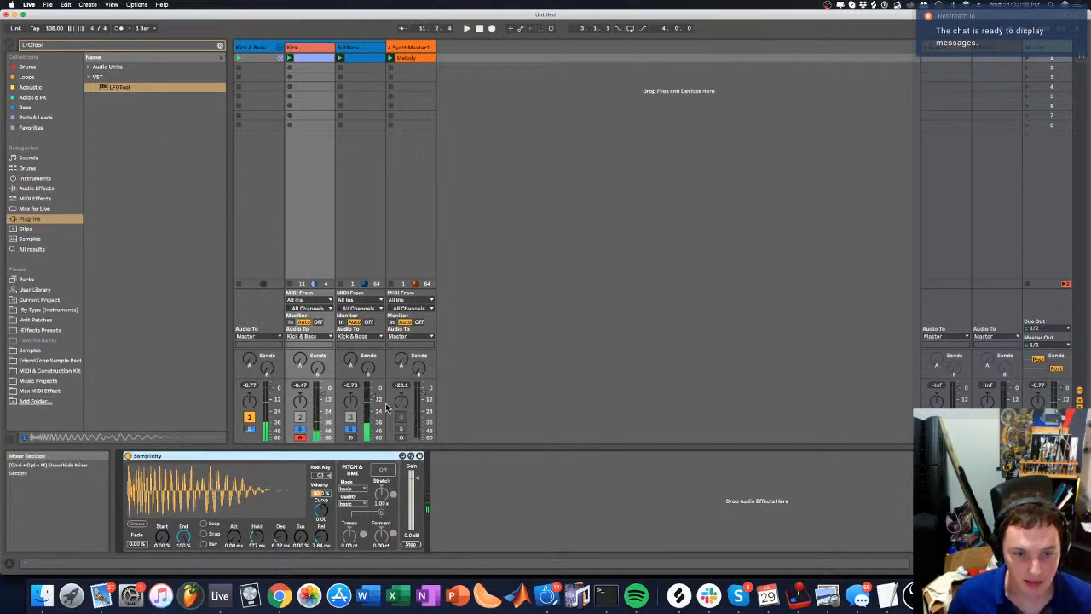
Play the set, reset the Kick track's peak level between changes, and adjust its track volume to -6.4 dB
click(300, 387)
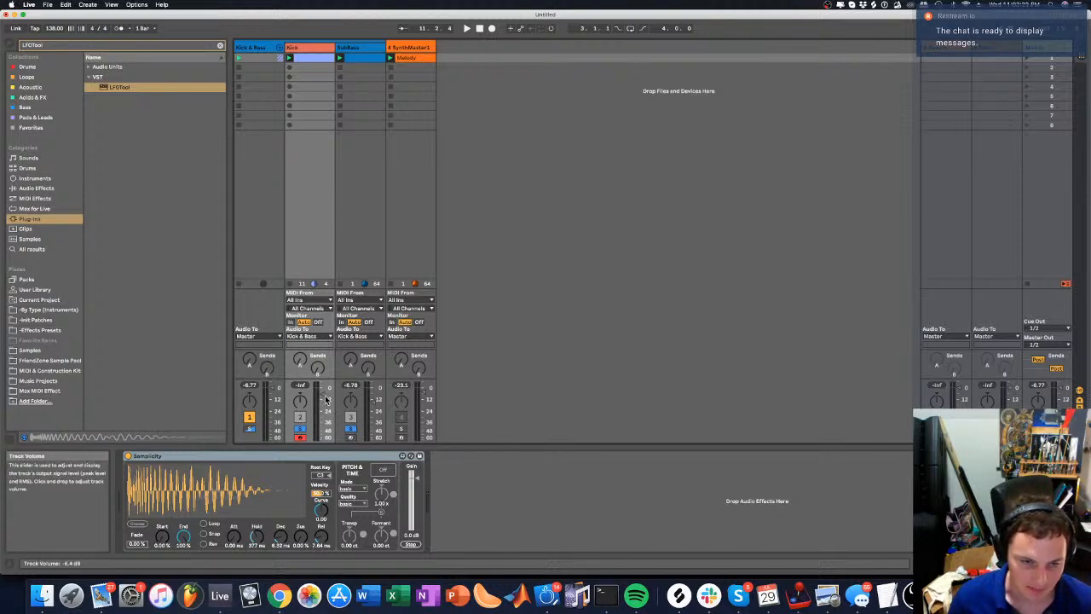
key(space)
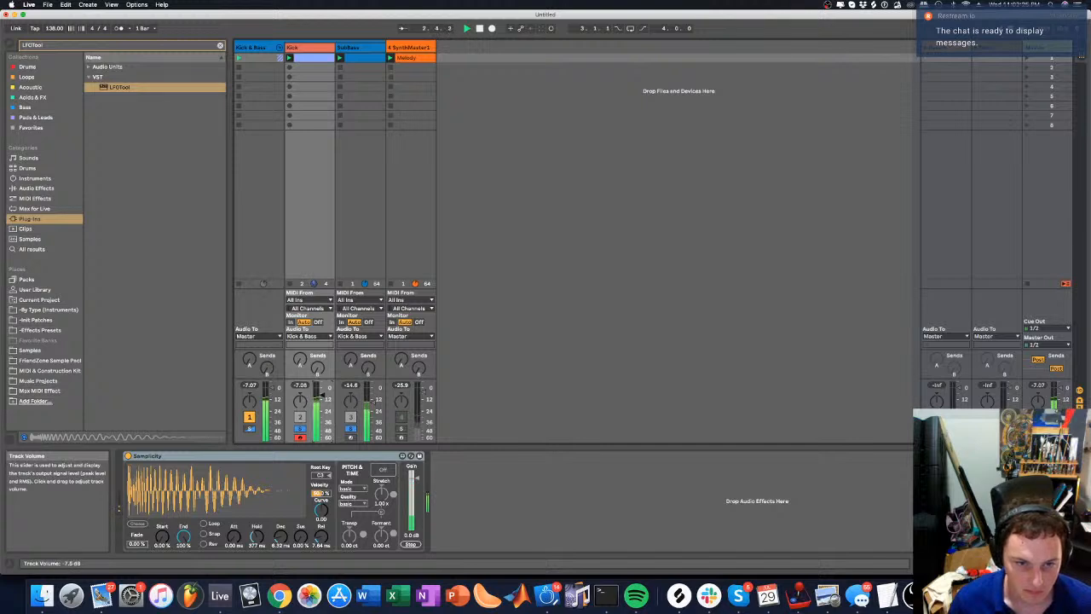
click(300, 385)
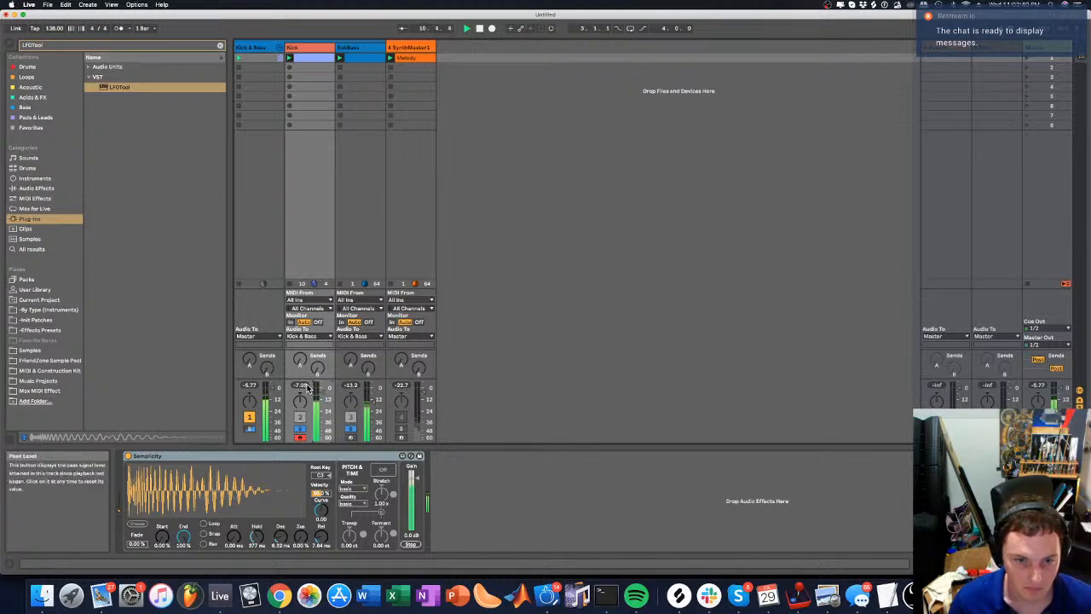
drag(319, 388, 323, 398)
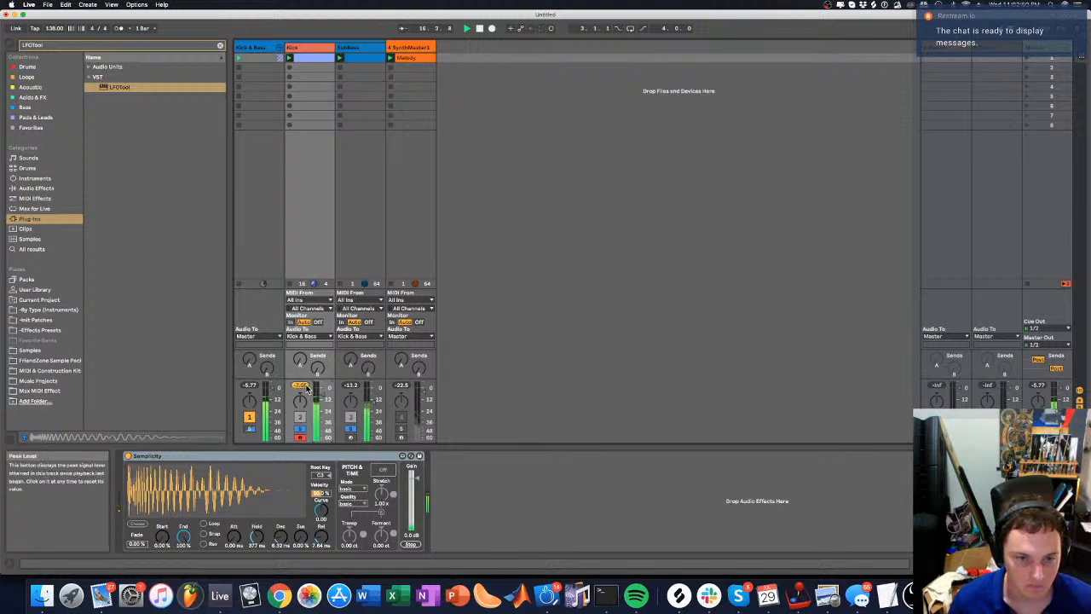
click(300, 386)
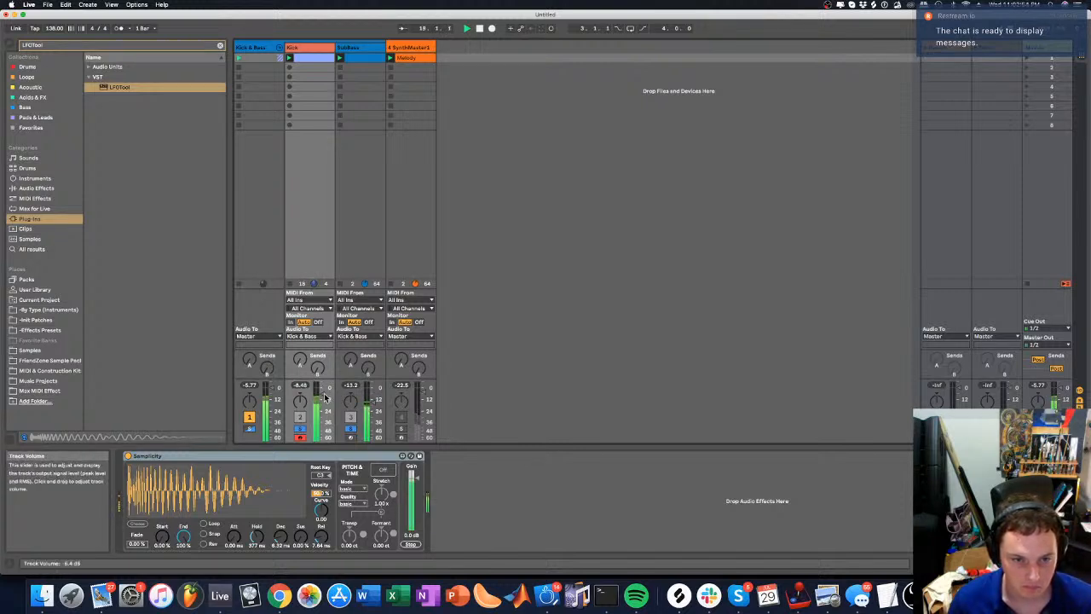
key(space)
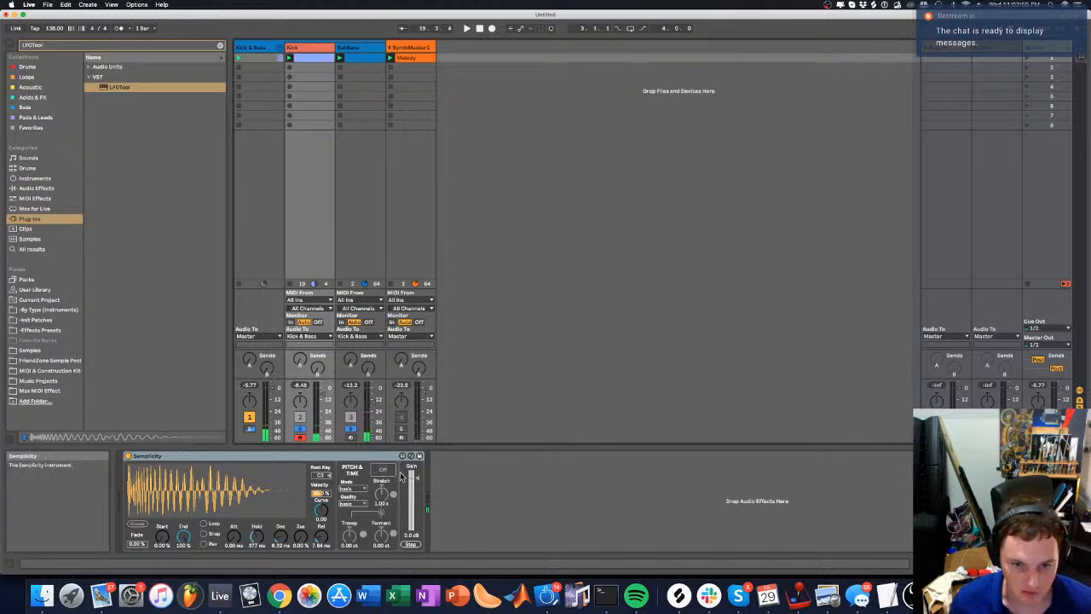
Adjust the kick sampler's gain to -0.3 dB during playback and reset the Kick track's peak level
drag(419, 479, 420, 476)
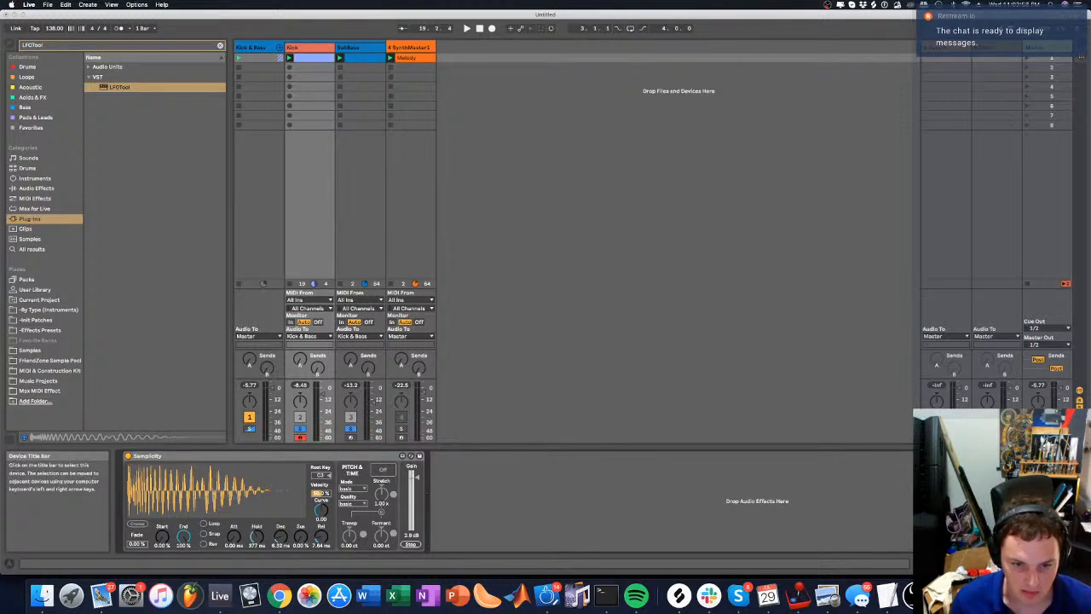
key(space)
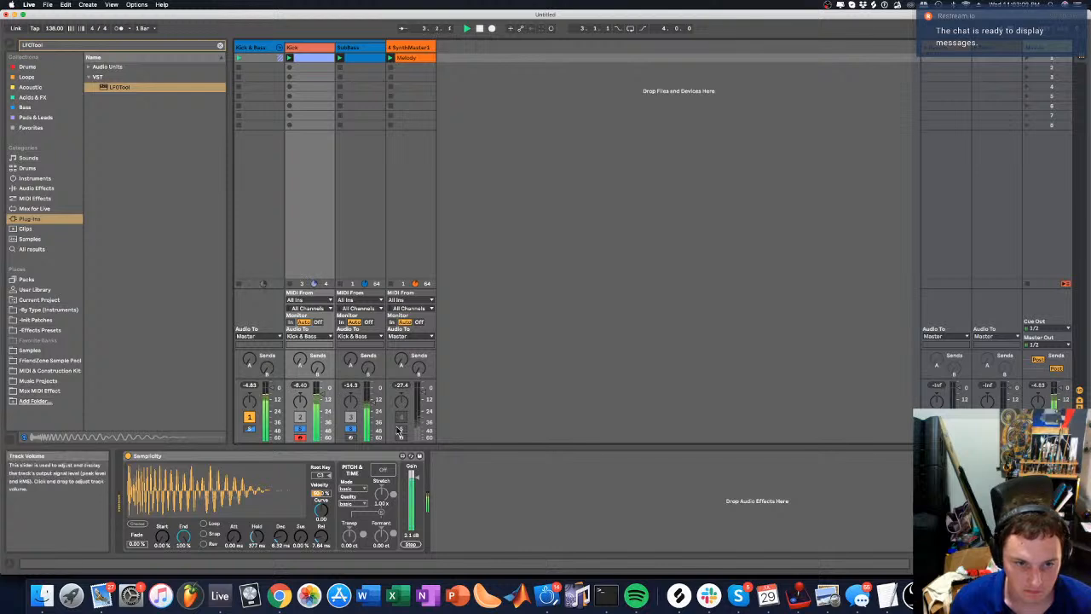
drag(419, 482, 418, 473)
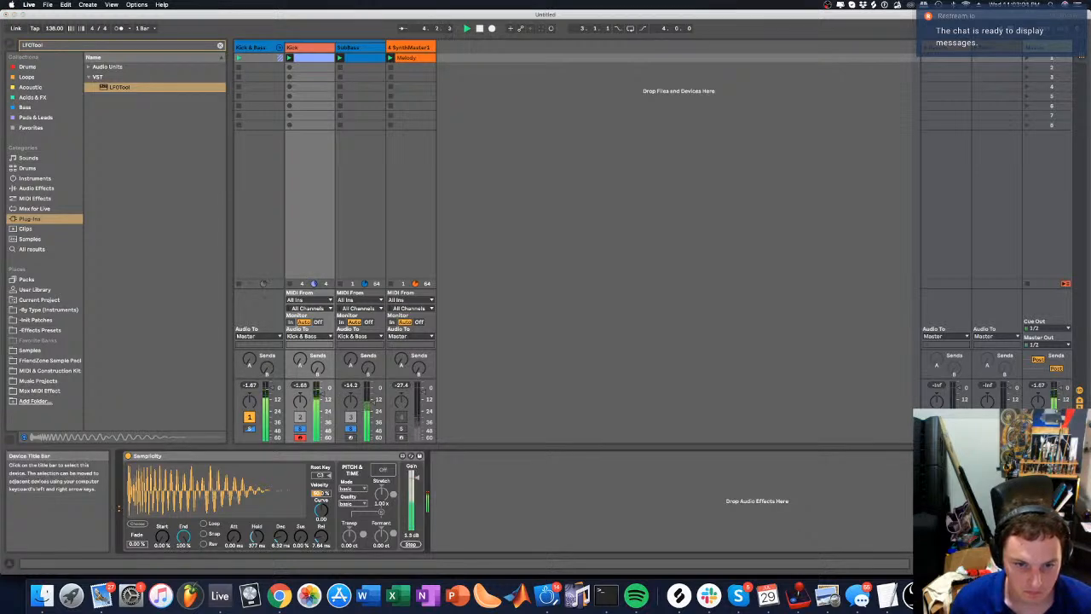
click(301, 385)
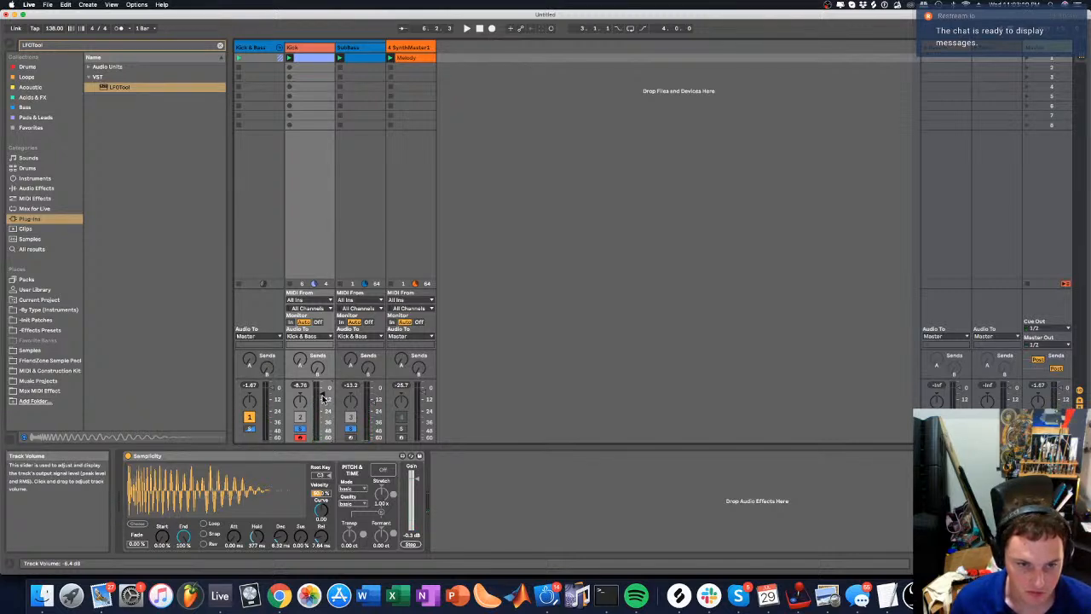
Pull the SubBass track volume down to -inf dB and raise it gradually against the kick during playback
key(space)
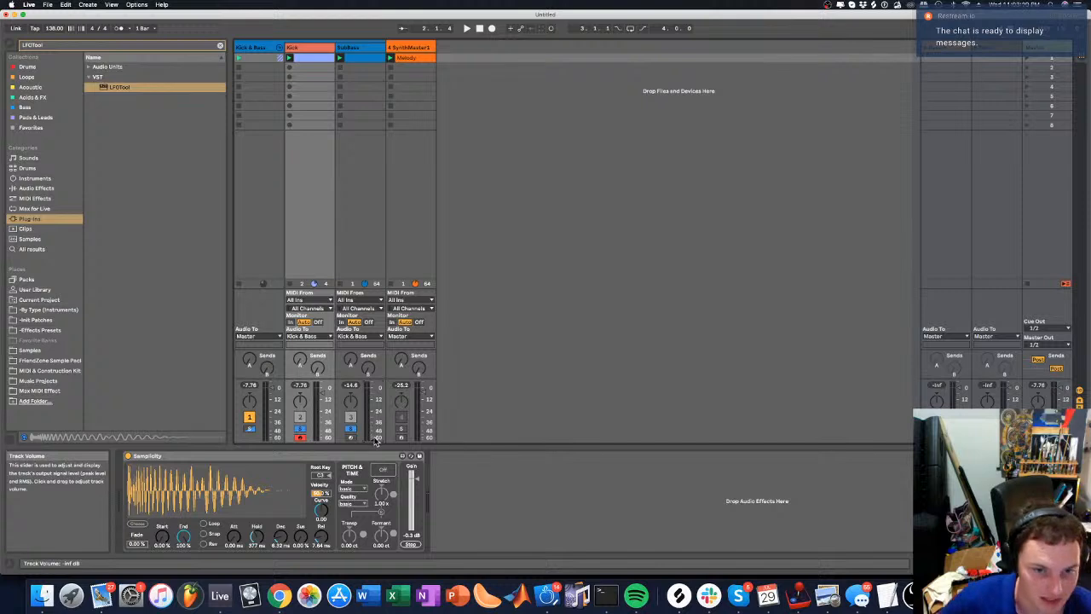
key(space)
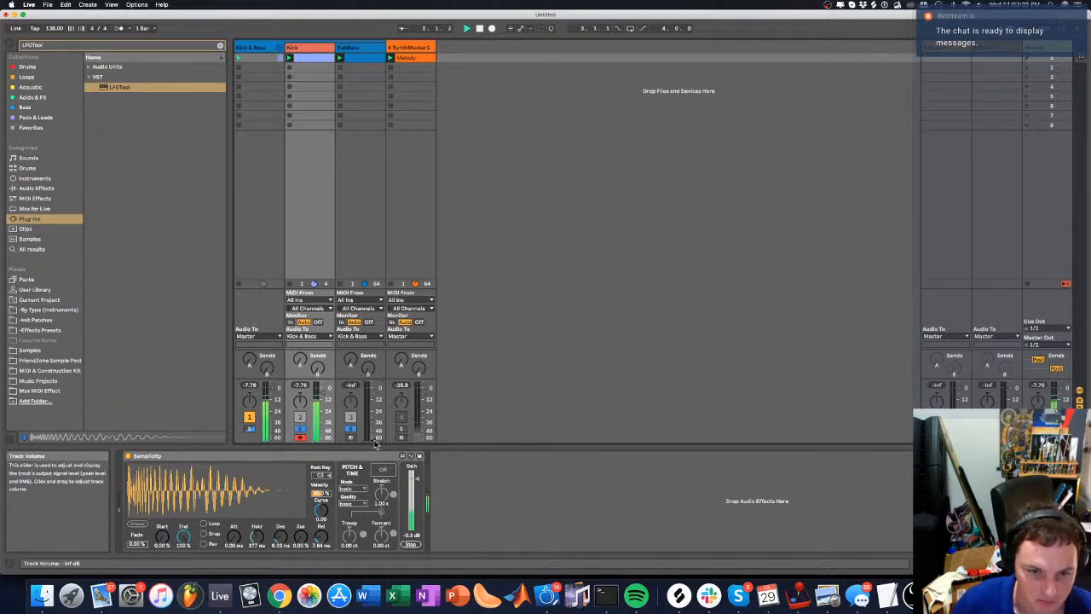
drag(372, 427, 372, 406)
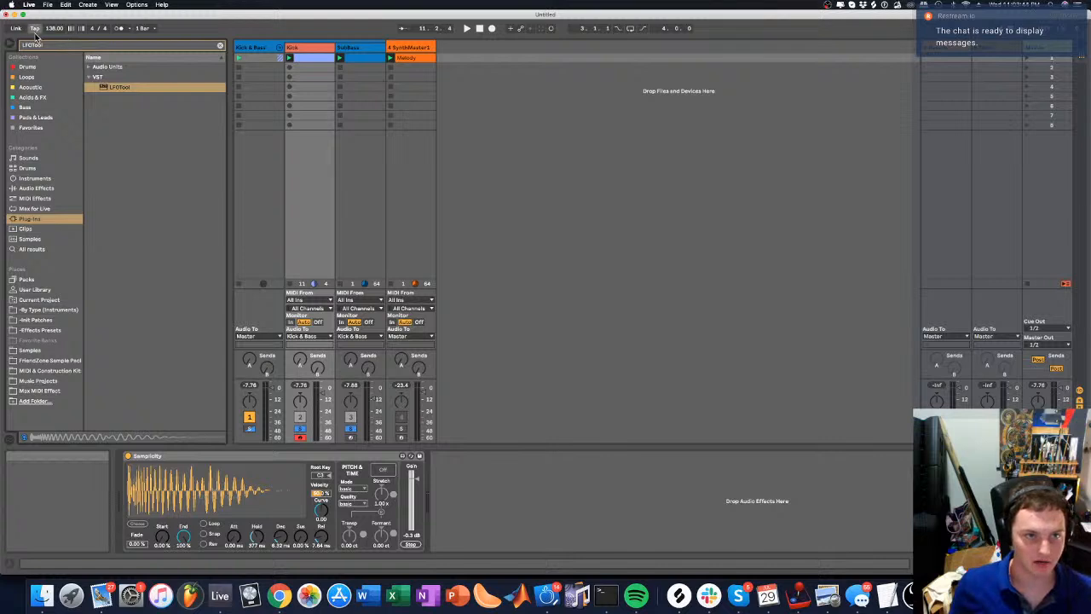
Search for Gain in the plug-ins, audio effects, Max for Live devices and MIDI effects
key(BackSpace)
key(BackSpace)
key(BackSpace)
key(BackSpace)
key(BackSpace)
key(BackSpace)
key(BackSpace)
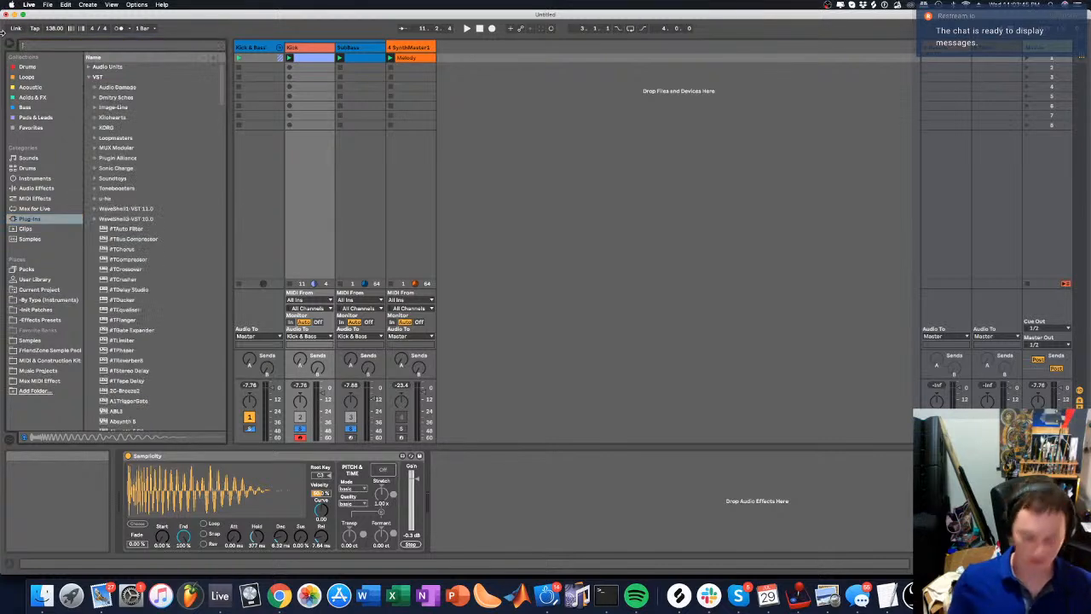
text(Gain)
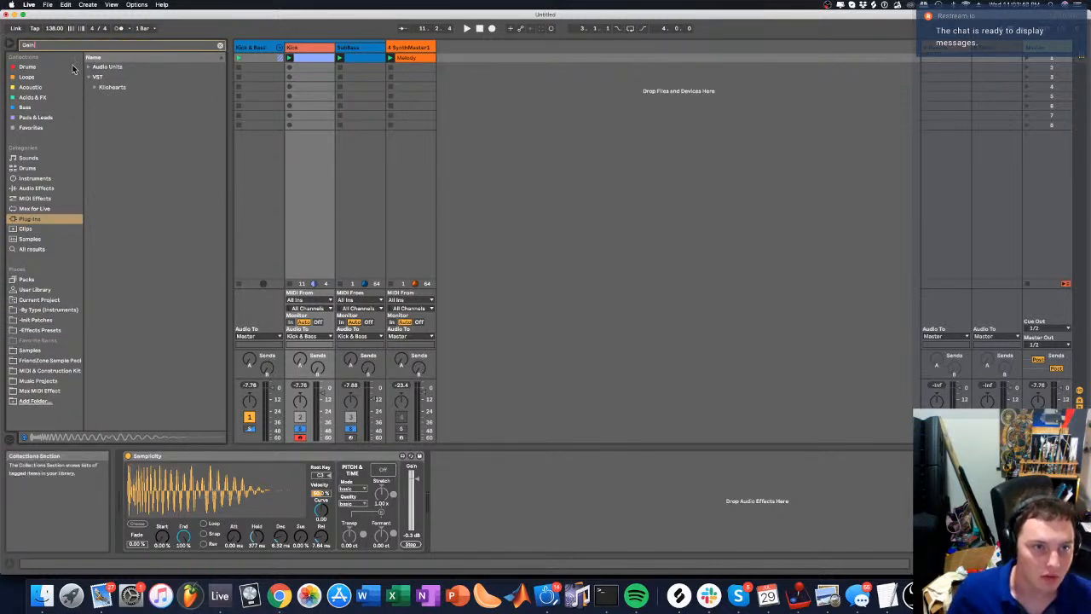
click(51, 189)
click(29, 209)
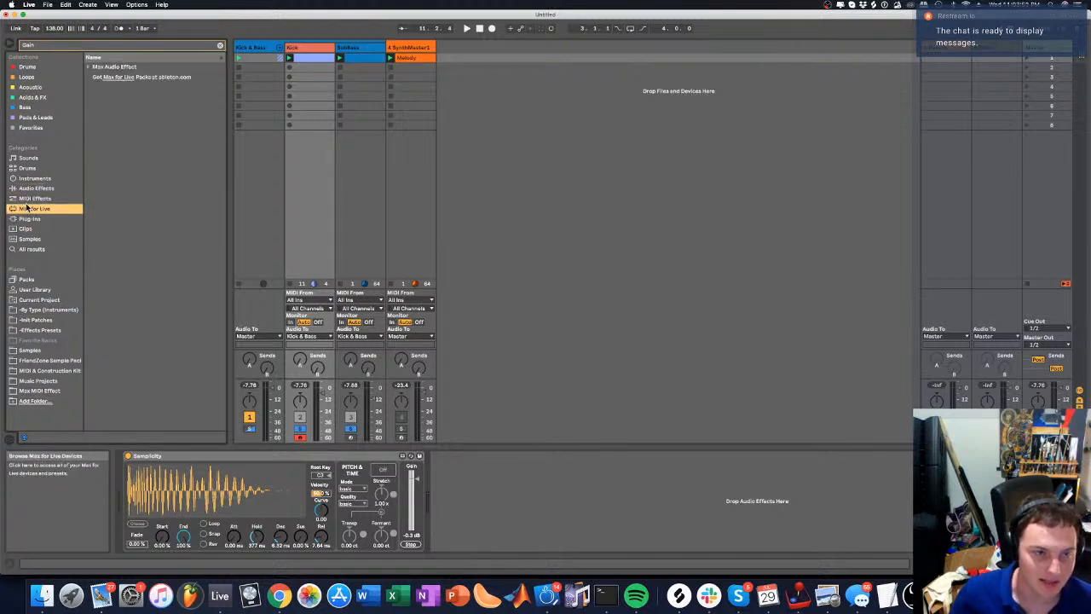
click(30, 198)
Search the audio effects for "util" and add Utility after the sampler on the Kick track
click(33, 190)
click(124, 47)
key(BackSpace)
key(BackSpace)
key(BackSpace)
key(BackSpace)
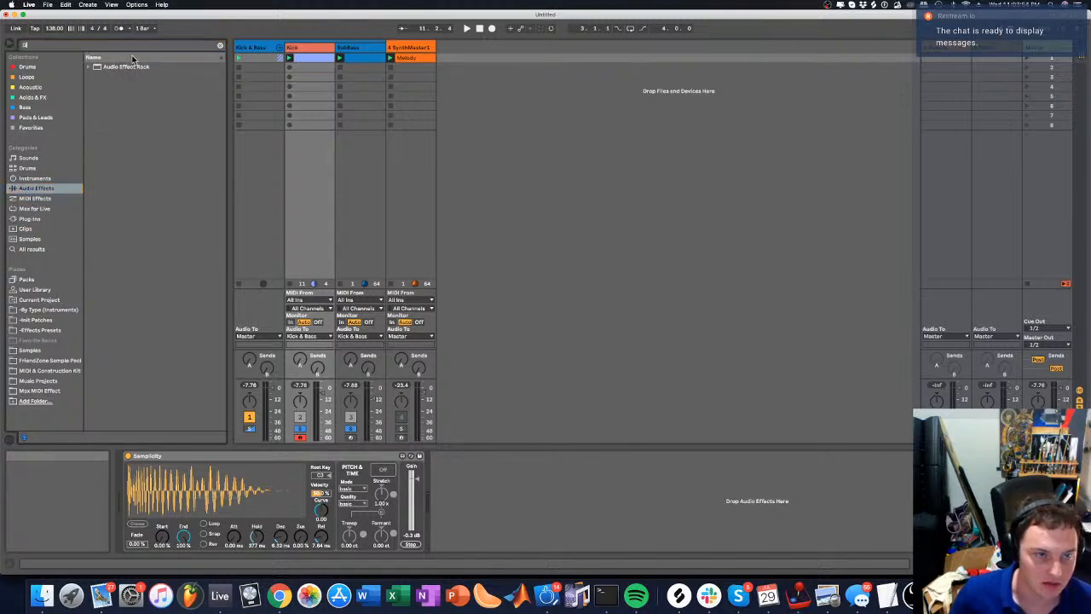
text(util)
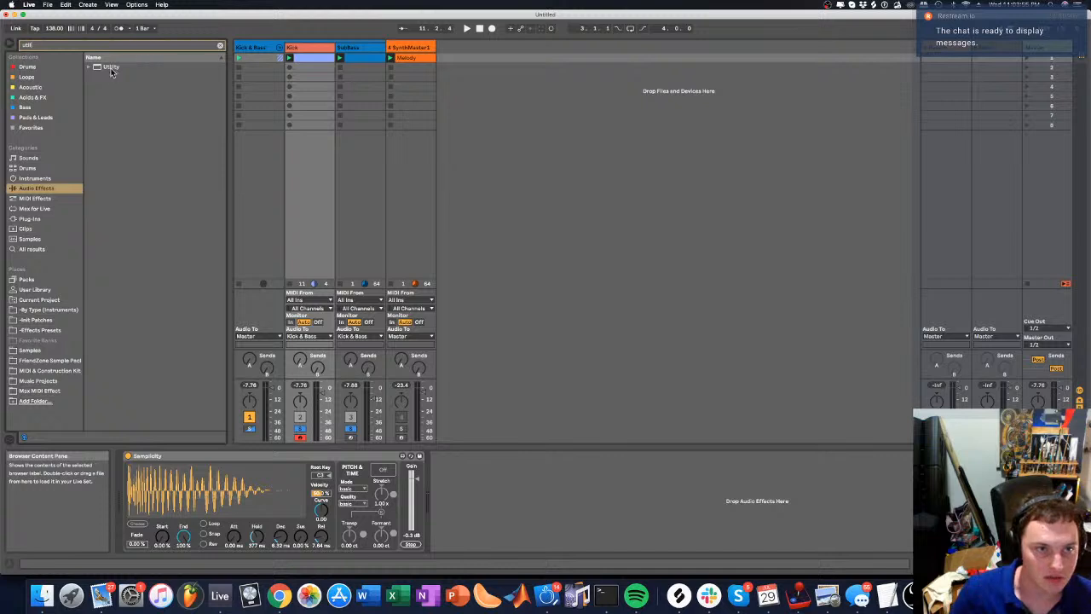
drag(106, 73, 449, 546)
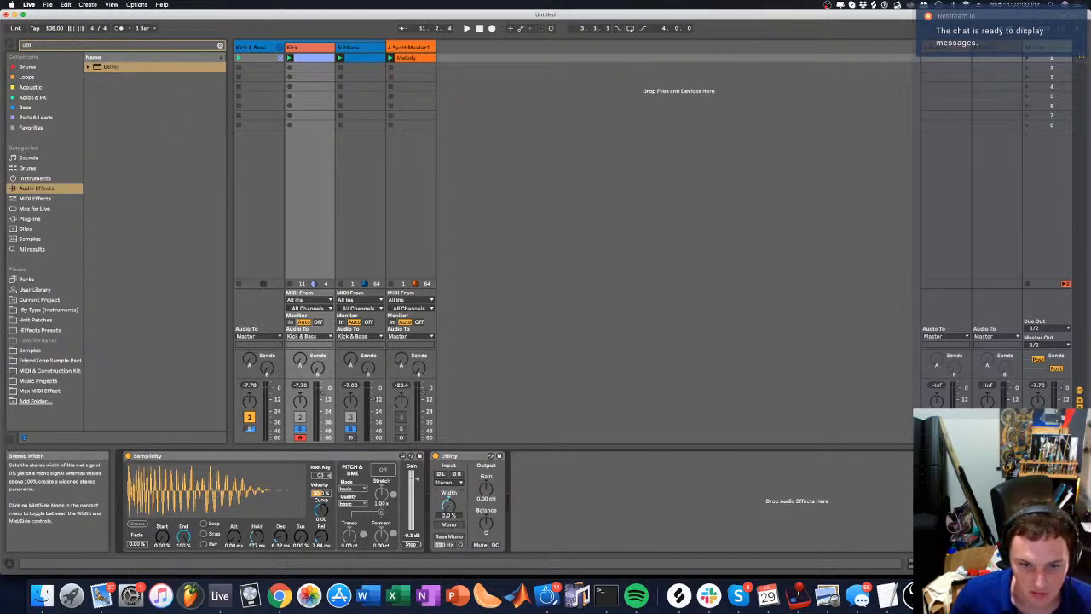
Compare the kick with the mono Utility bypassed and enabled, then switch Mono off and set its width to 31%
key(space)
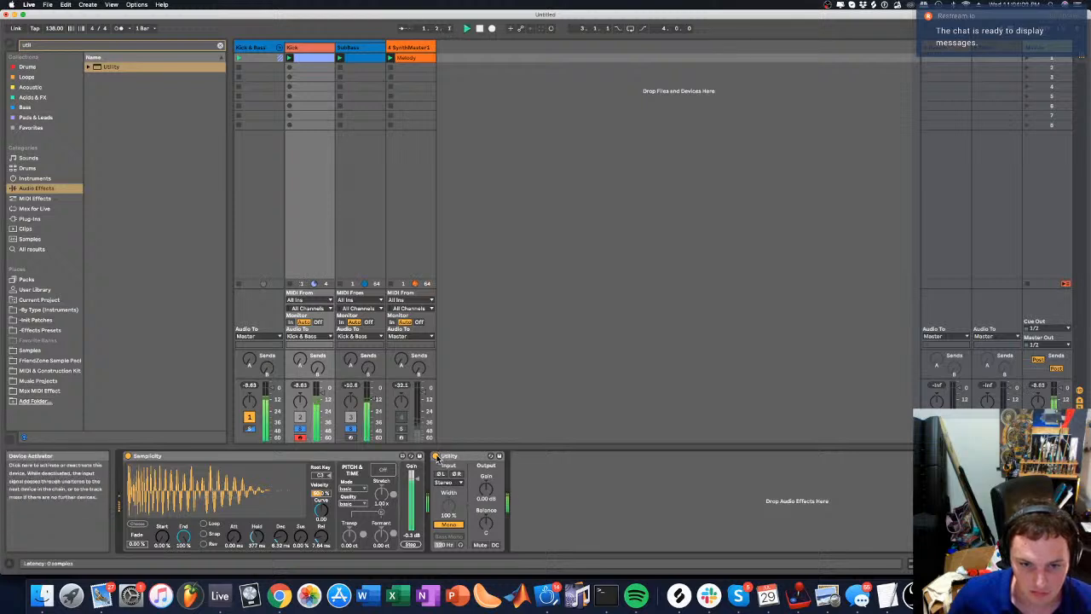
click(436, 456)
click(436, 457)
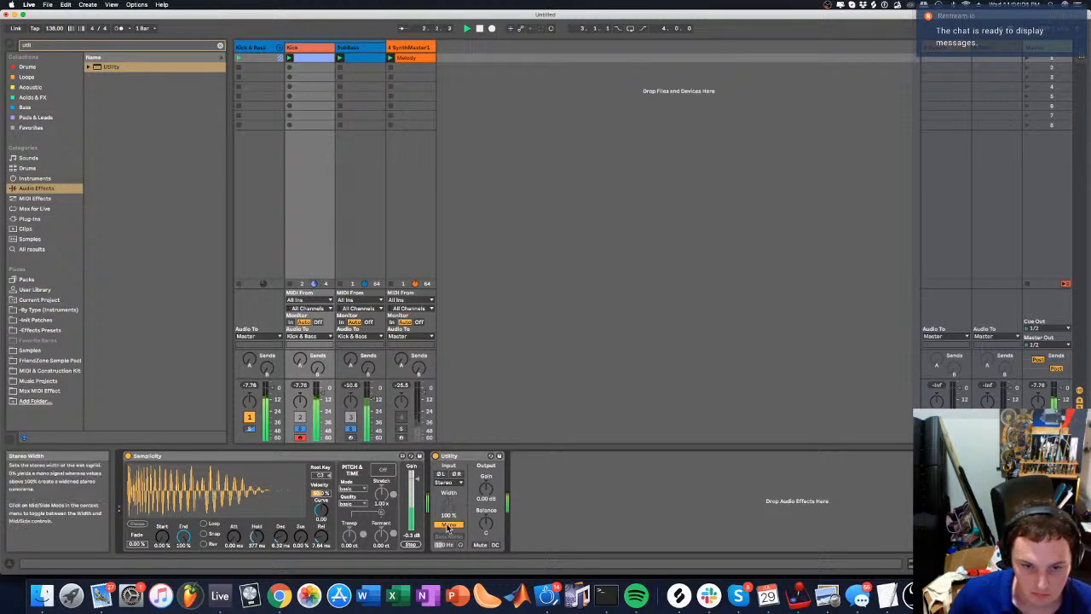
click(449, 525)
mouse_move(449, 504)
mouse_down()
mouse_move(449, 537)
mouse_move(456, 486)
mouse_up()
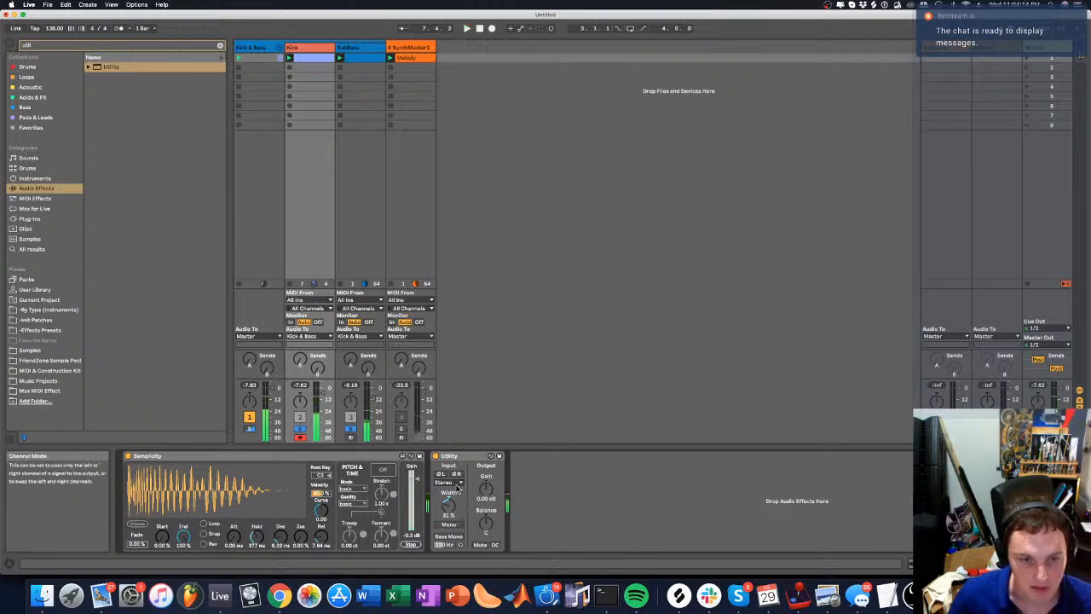
Search the audio effects for "EQ" and add EQ Eight after Utility on the Kick track
click(87, 46)
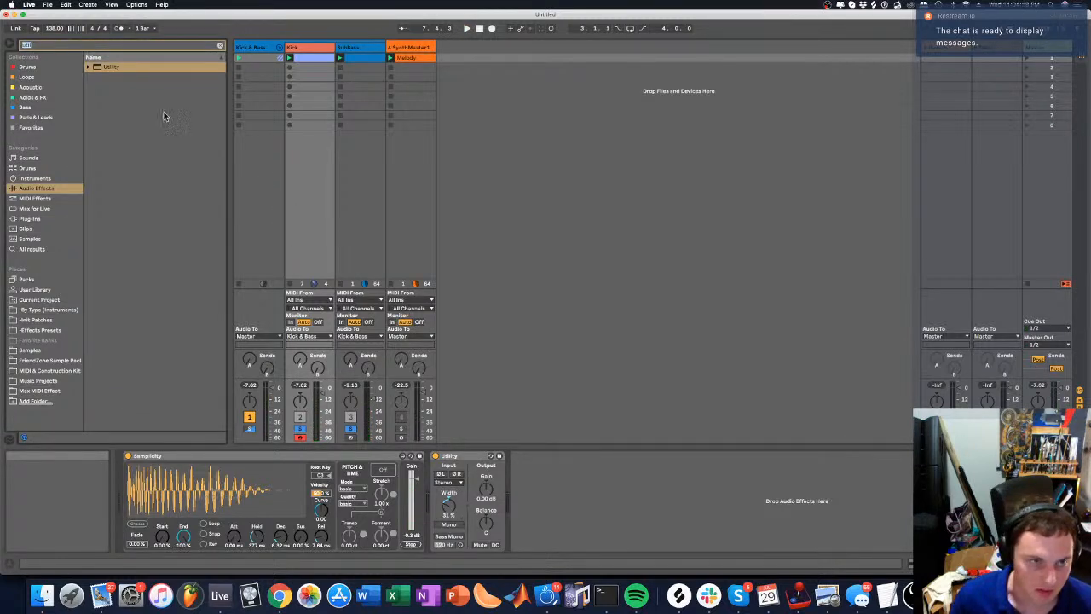
text(EQ)
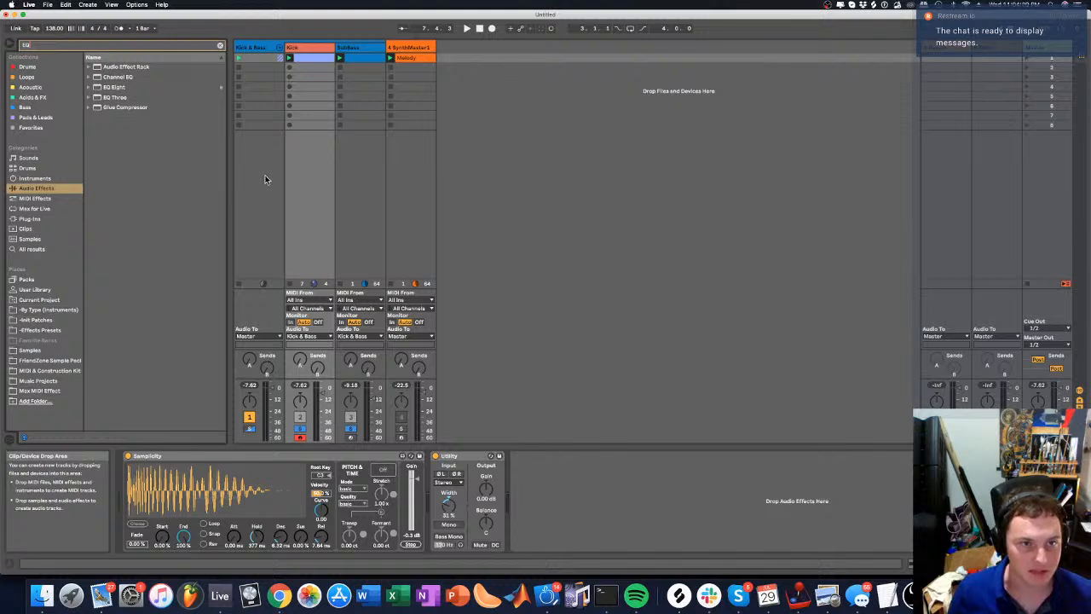
drag(113, 89, 582, 508)
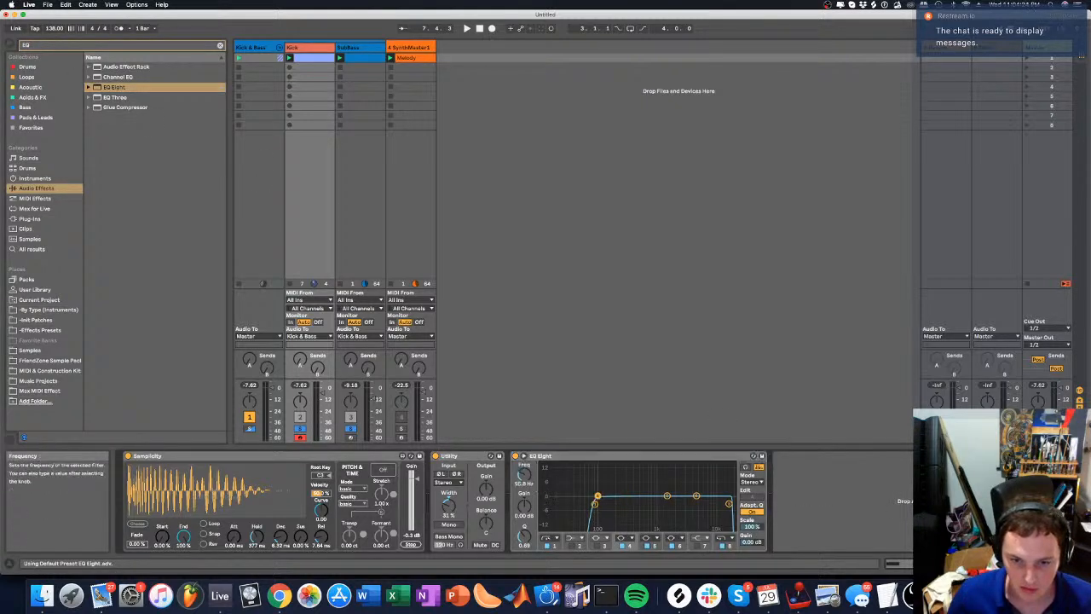
Set the low-cut filter of EQ Eight on the Kick track to 25 Hz and audition the result
click(546, 544)
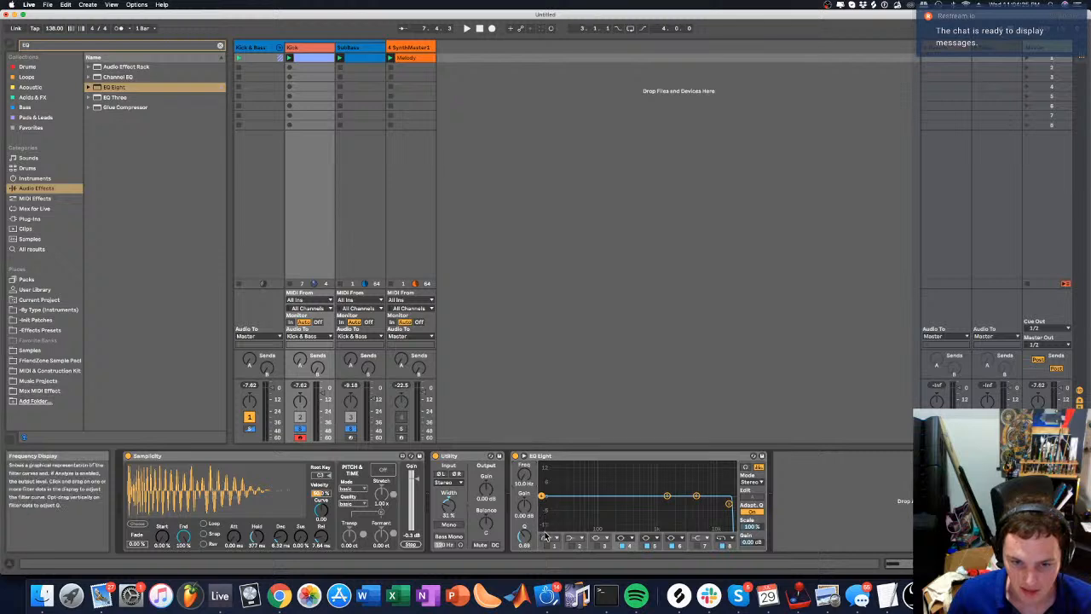
click(548, 546)
drag(524, 475, 524, 494)
key(space)
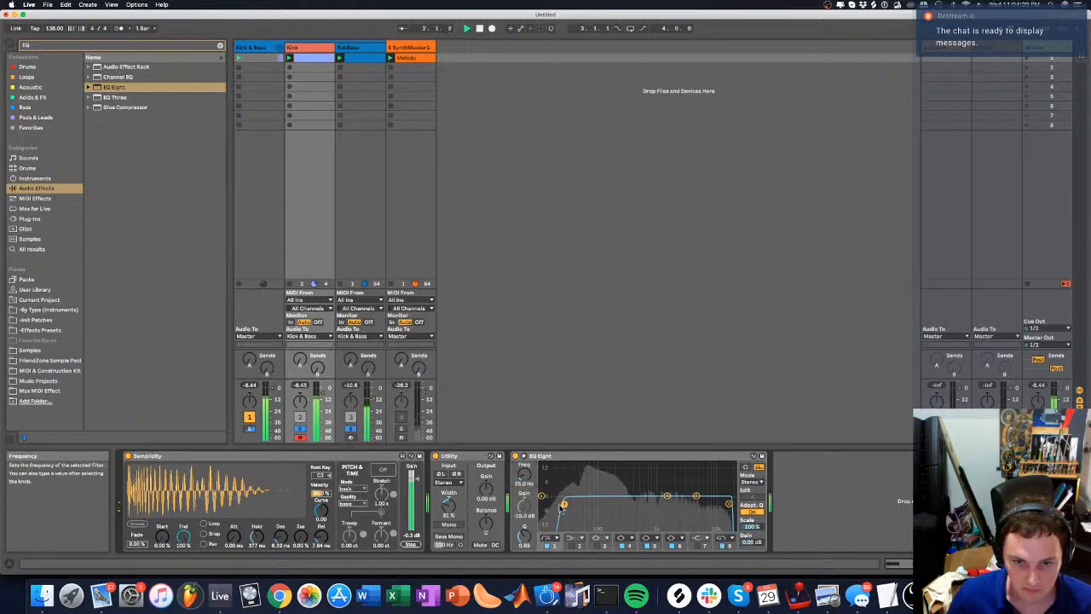
key(space)
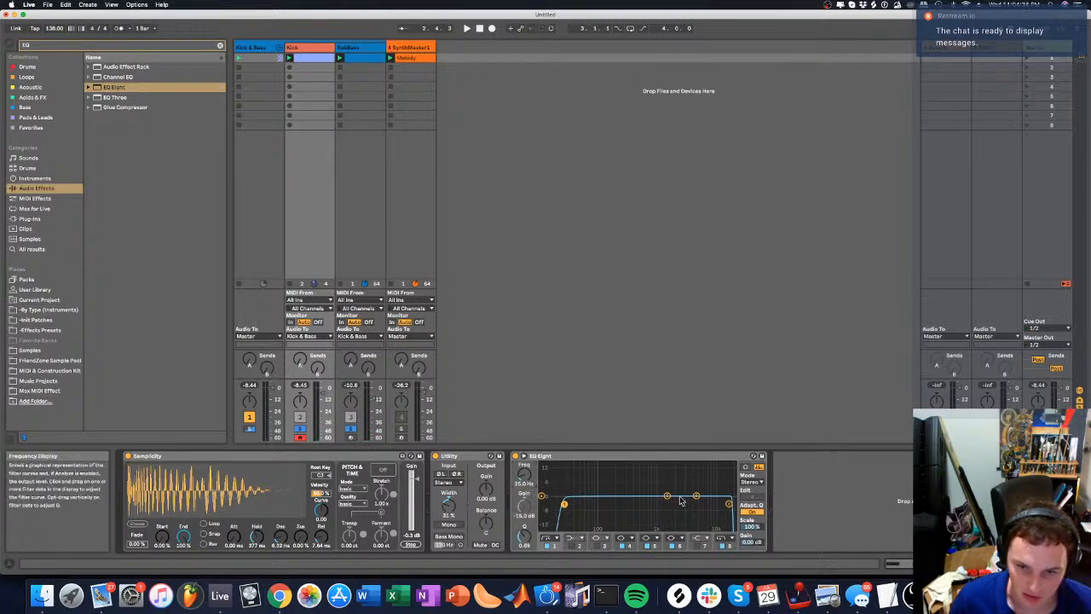
Enable EQ Eight's band 7 high shelf and boost the kick's highs by about 2.11 dB at 2.50 kHz during playback
drag(697, 497, 698, 496)
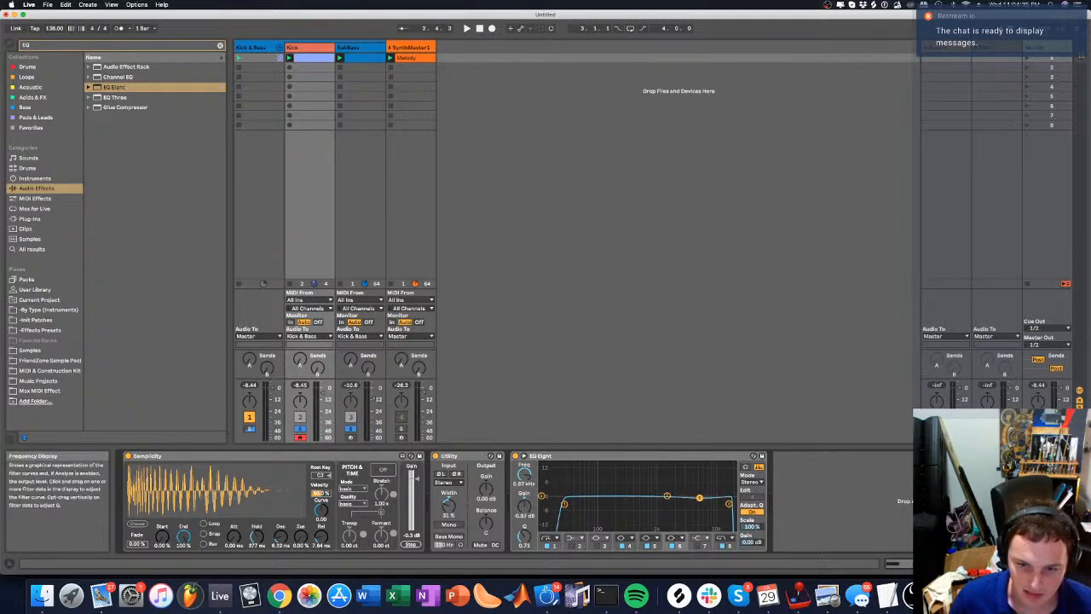
click(698, 544)
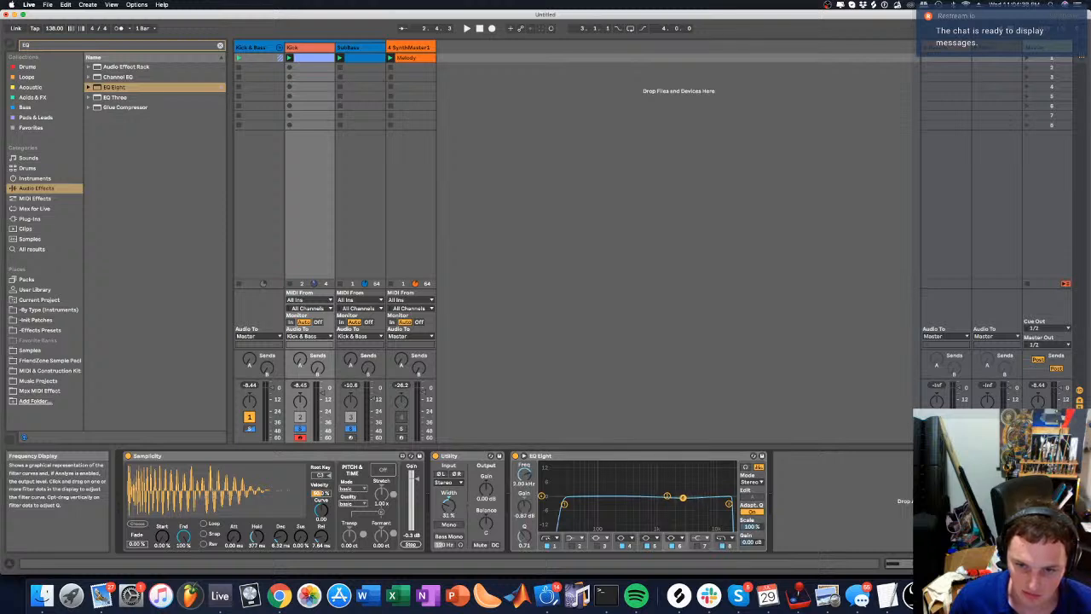
key(space)
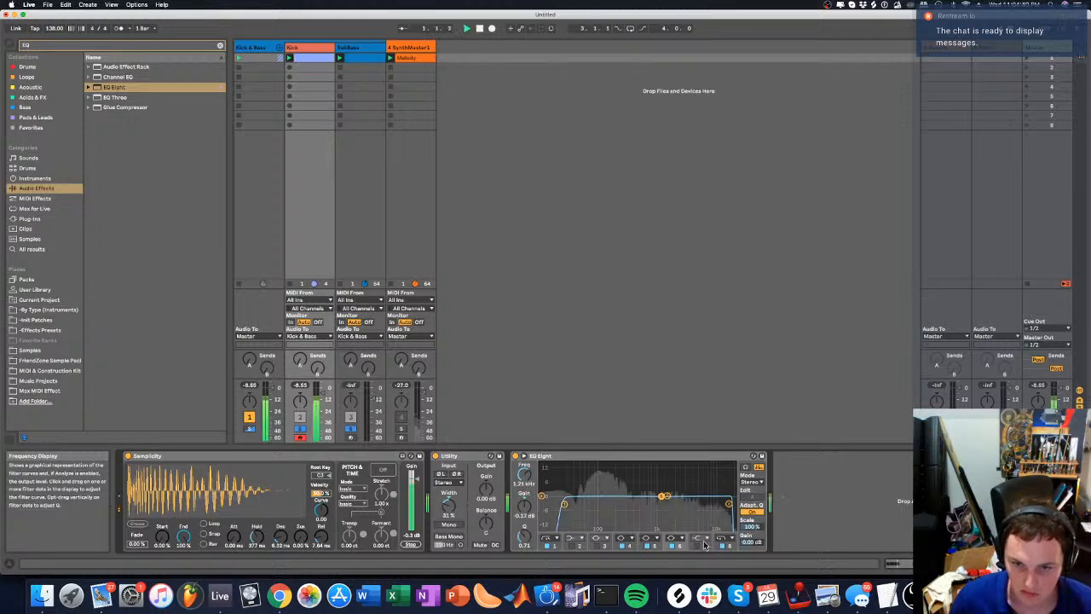
click(698, 545)
mouse_move(696, 497)
mouse_down()
mouse_move(668, 489)
mouse_move(679, 491)
mouse_up()
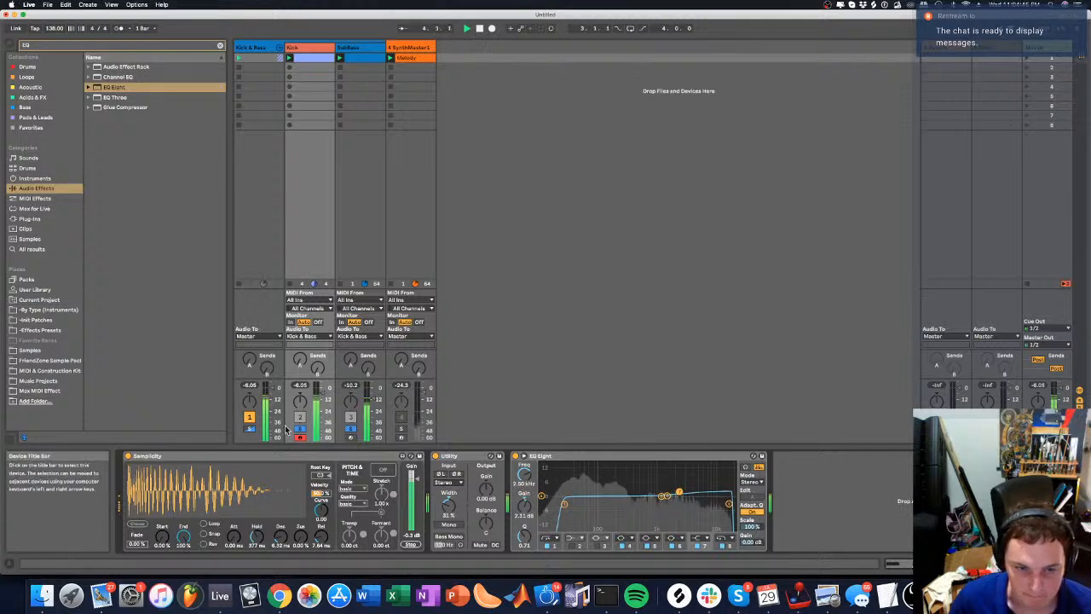
Search the plug-ins for "VSC" and add the VST3 Vertigo VSC-2 compressor after EQ Eight on the Kick track
click(42, 46)
text(VSC)
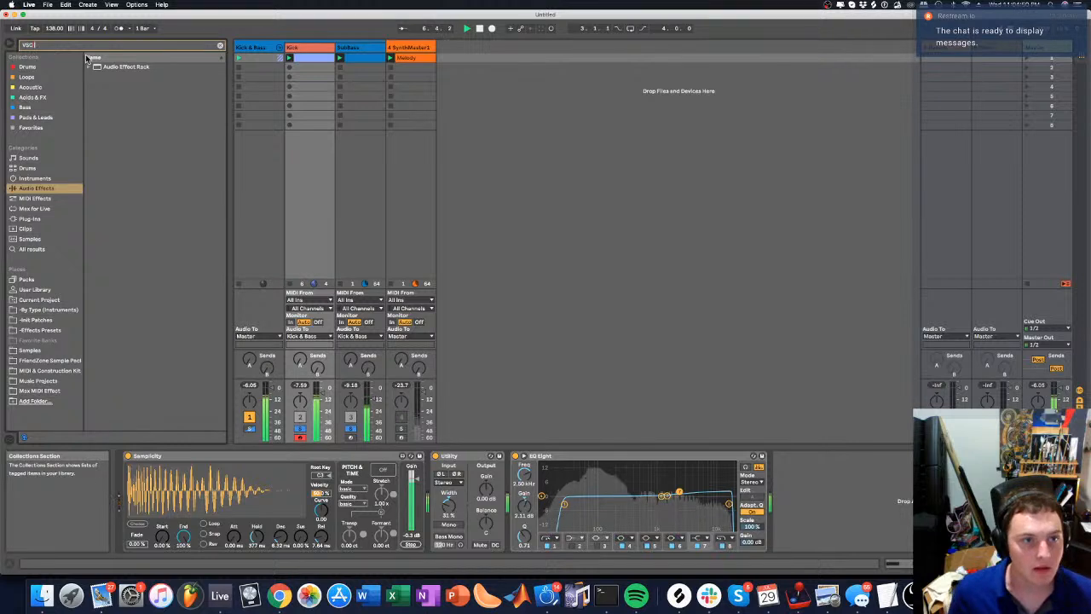
click(31, 219)
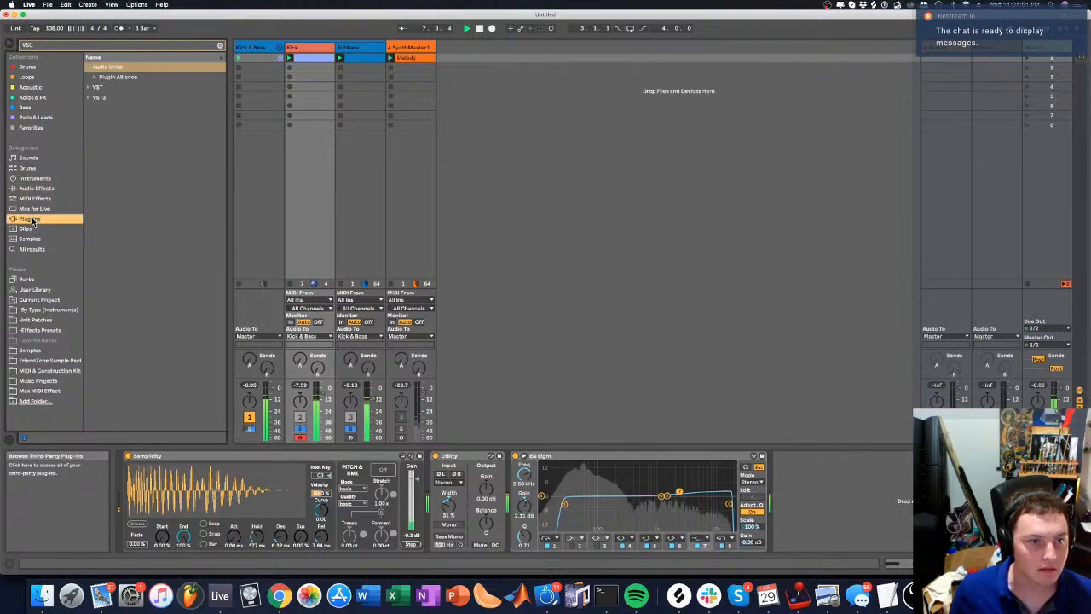
click(95, 77)
click(94, 107)
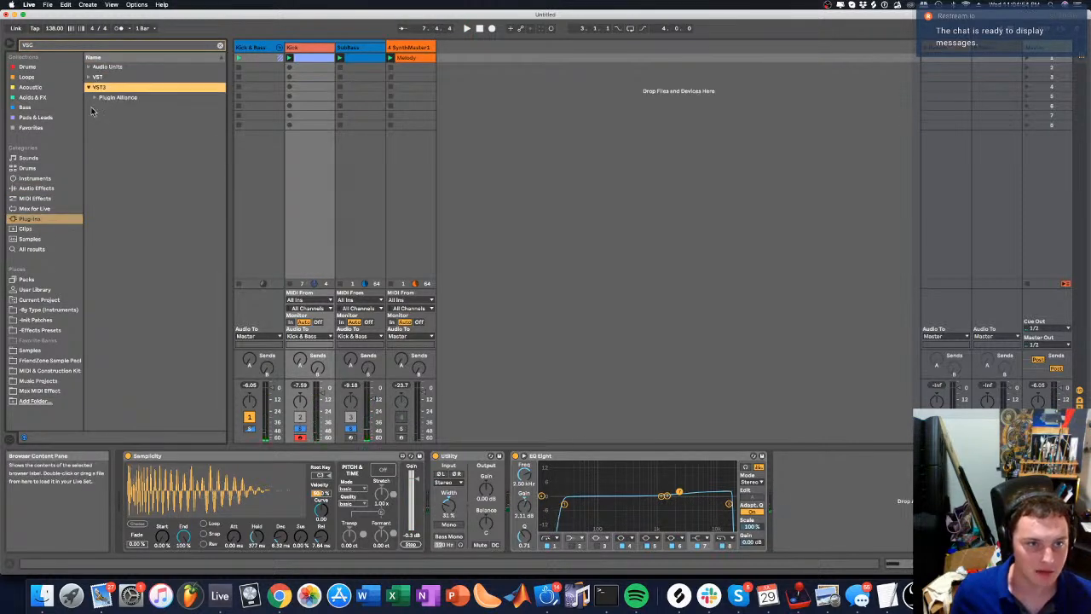
click(94, 97)
click(102, 107)
click(127, 108)
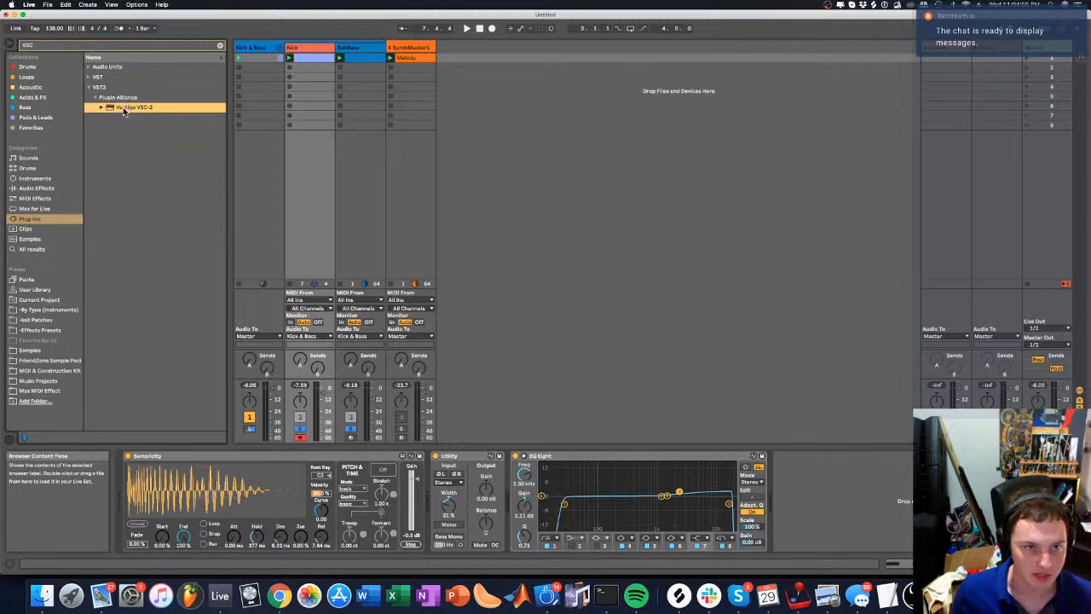
drag(789, 510, 790, 509)
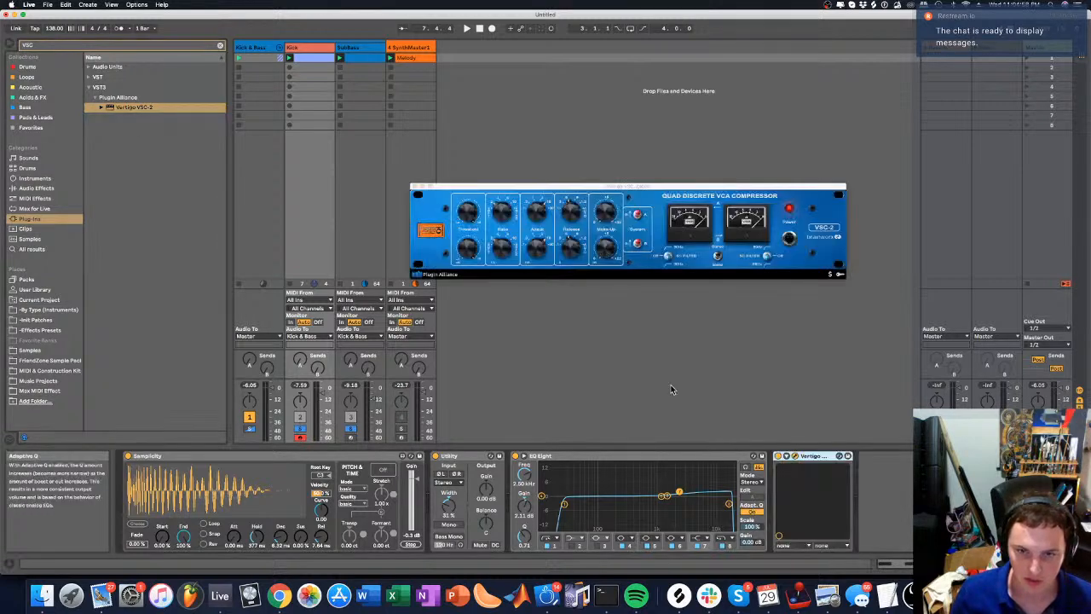
drag(634, 186, 639, 243)
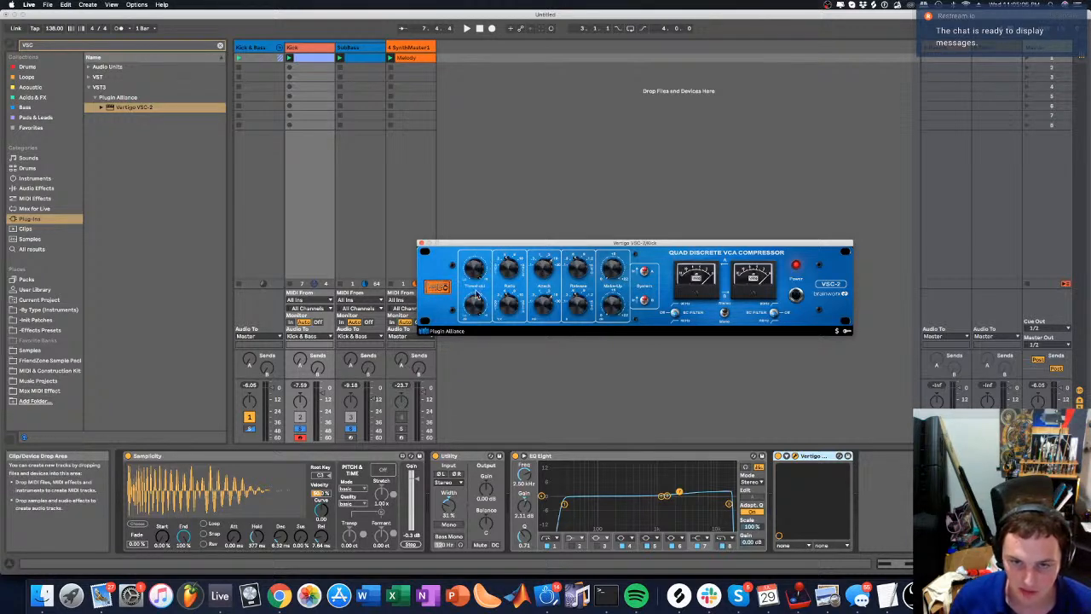
Play the set and compare the kick with the Vertigo VSC-2 bypassed and enabled
key(space)
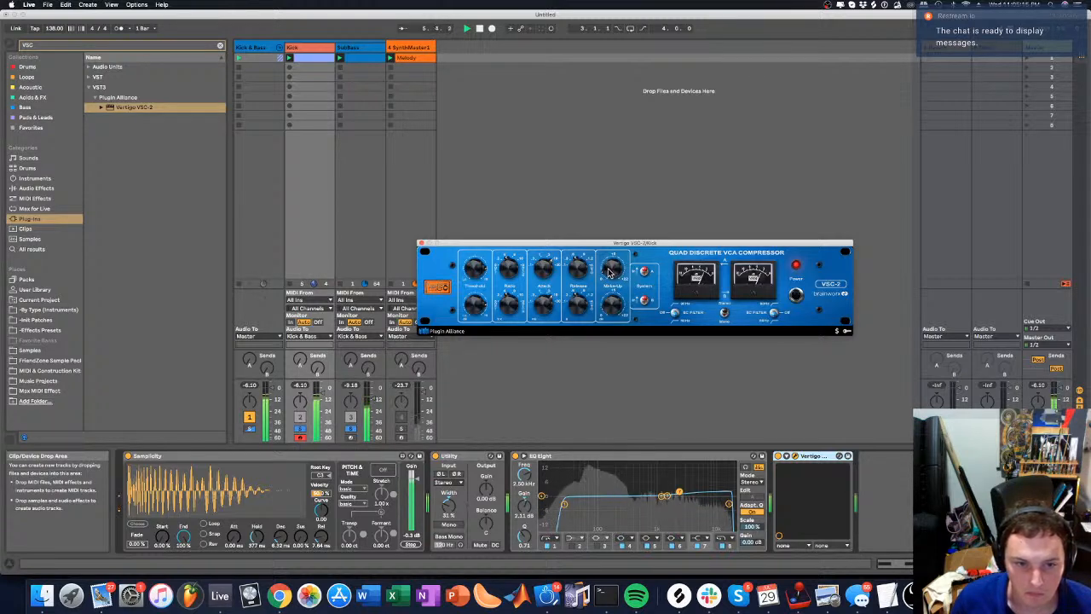
click(778, 458)
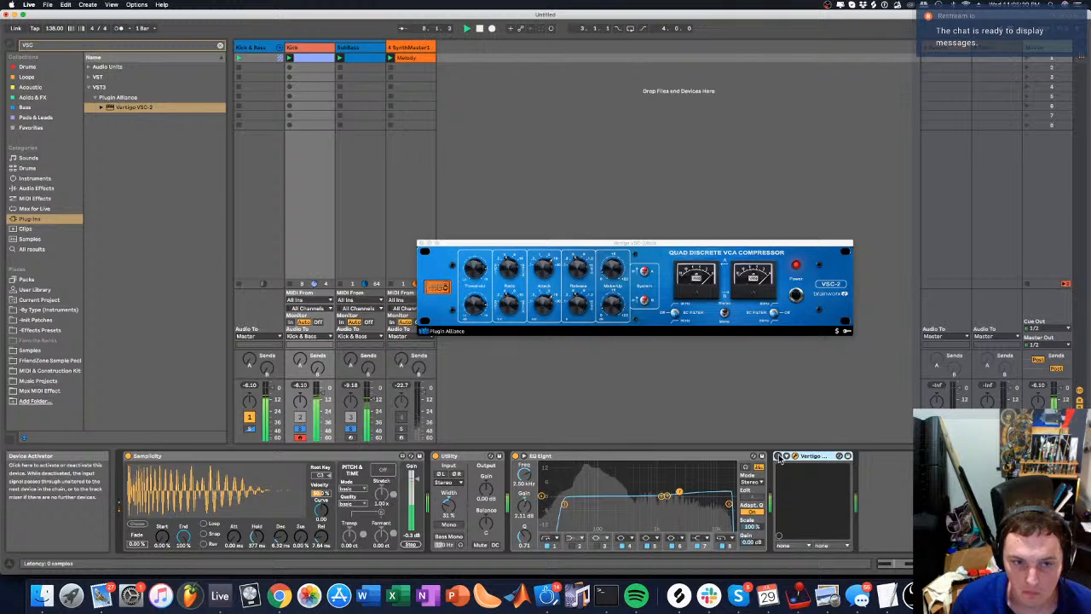
click(779, 457)
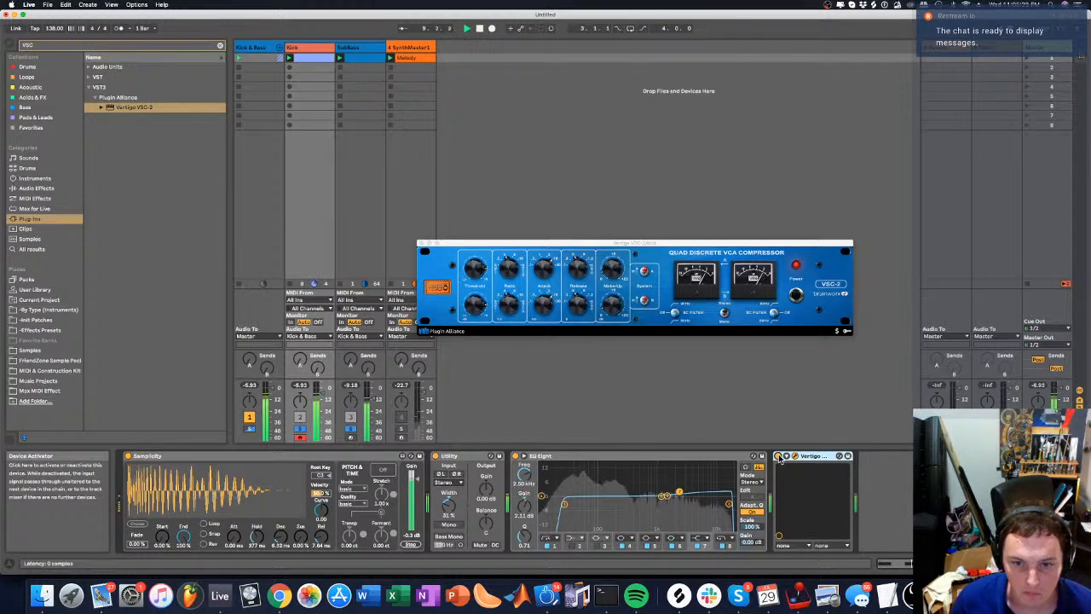
click(779, 459)
click(780, 459)
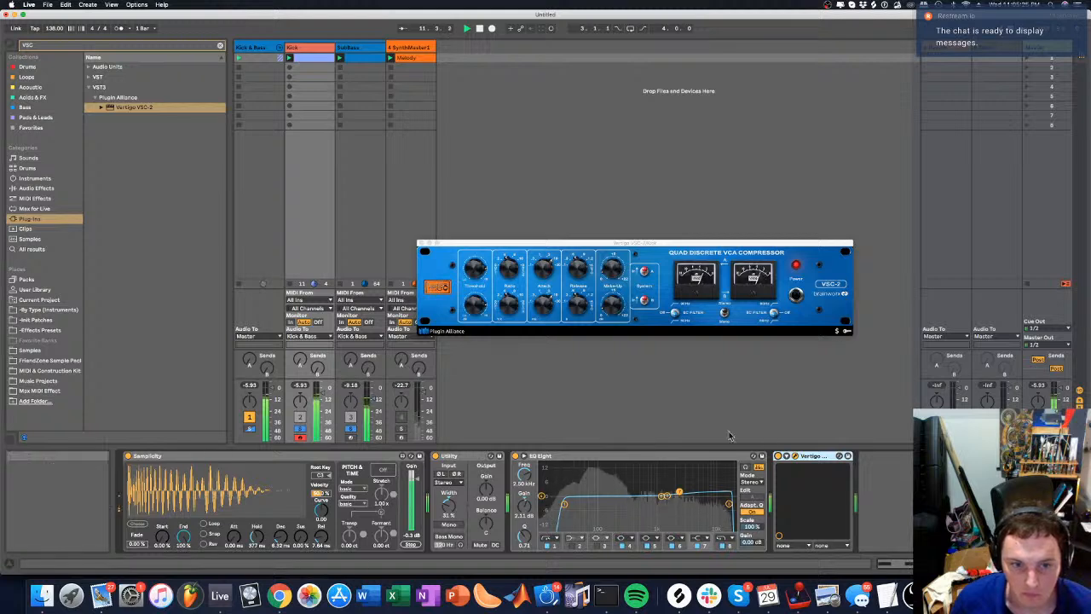
click(778, 457)
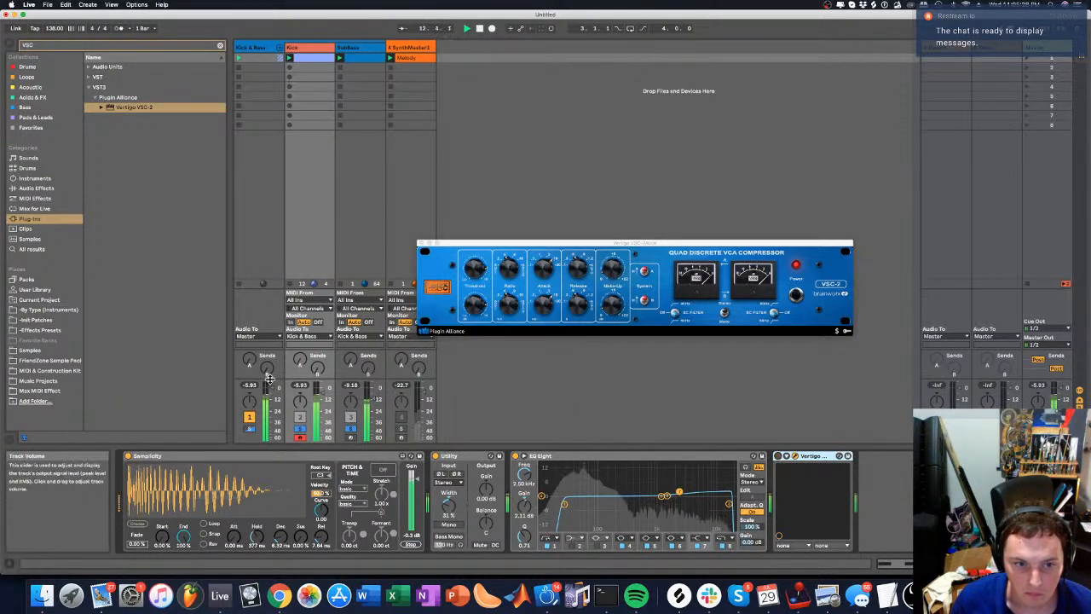
click(778, 457)
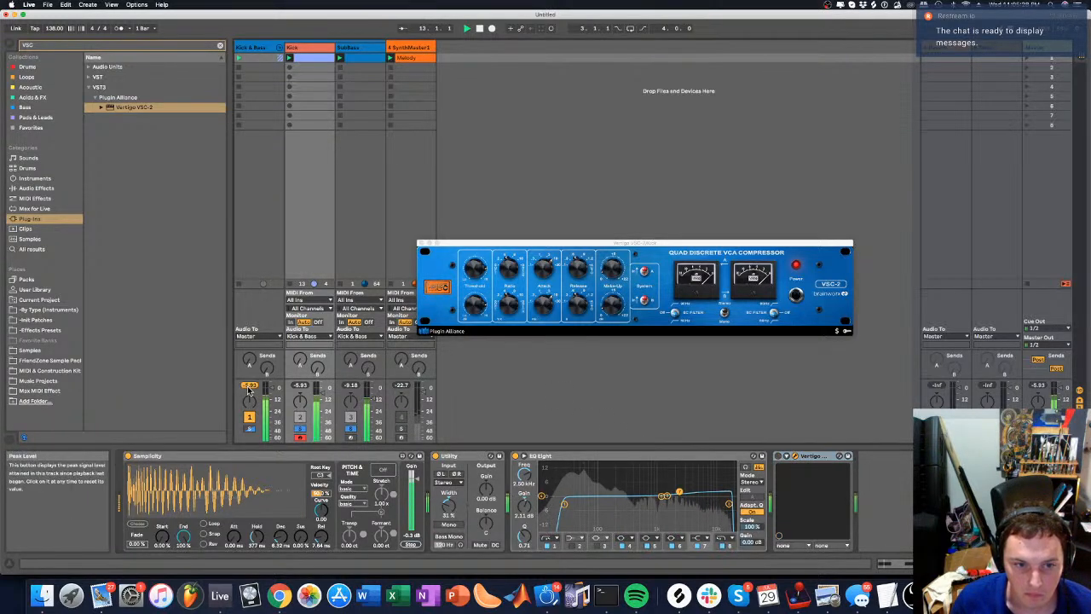
click(778, 458)
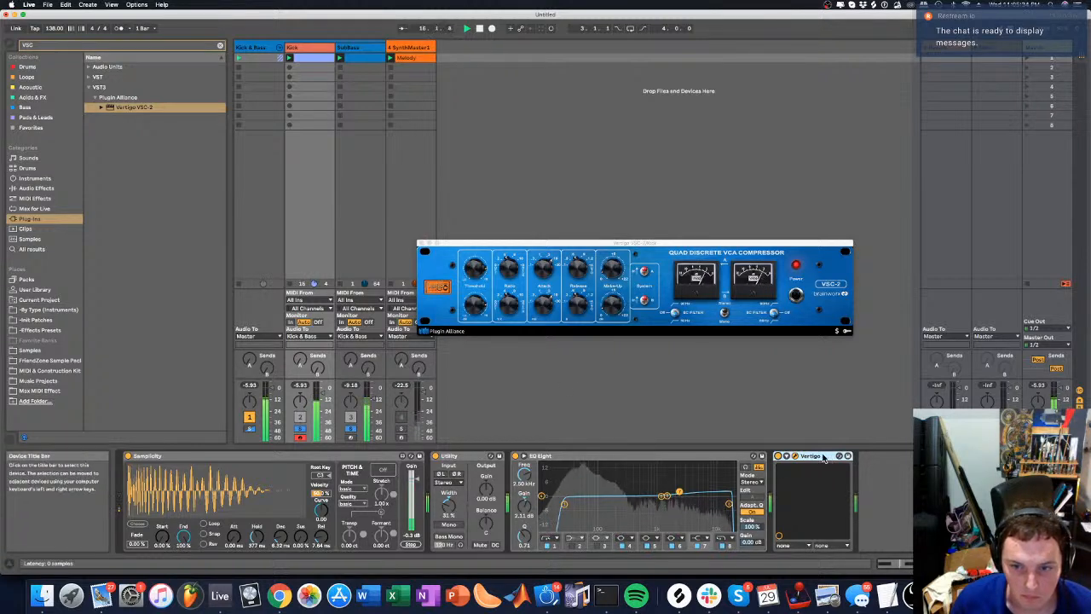
Place the Vertigo VSC-2 between Utility and EQ Eight, compare the kick with it bypassed and enabled, and close its window
drag(805, 456, 529, 477)
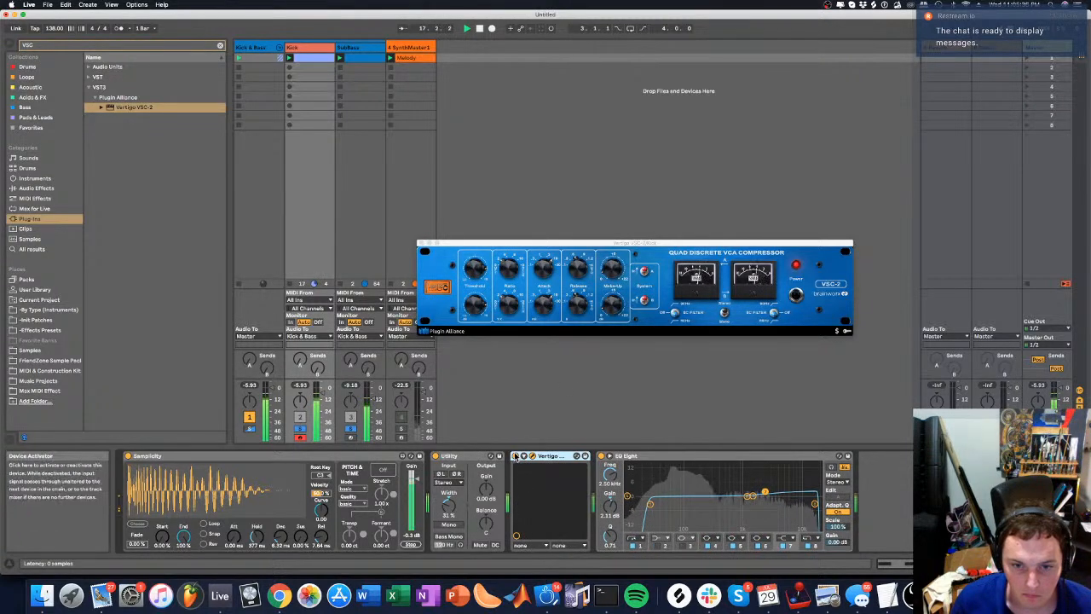
click(516, 457)
click(515, 457)
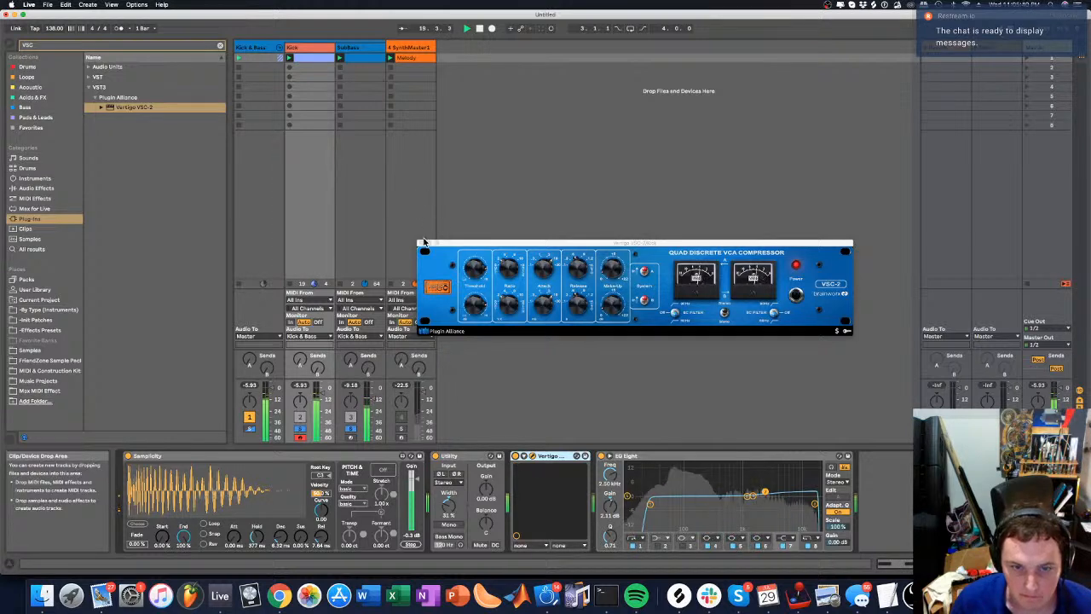
click(511, 266)
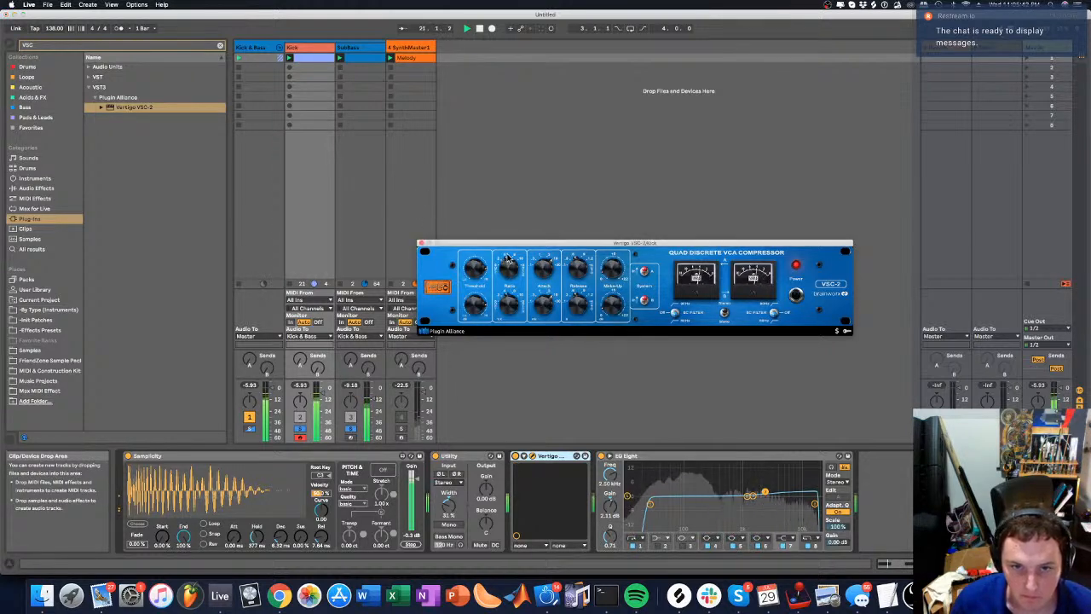
click(516, 459)
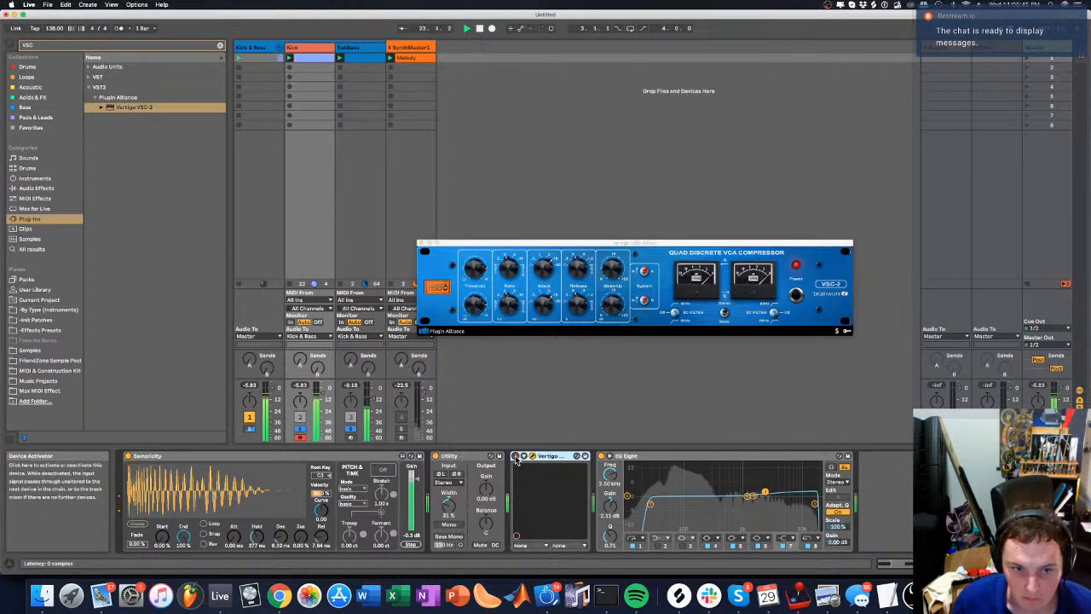
click(515, 458)
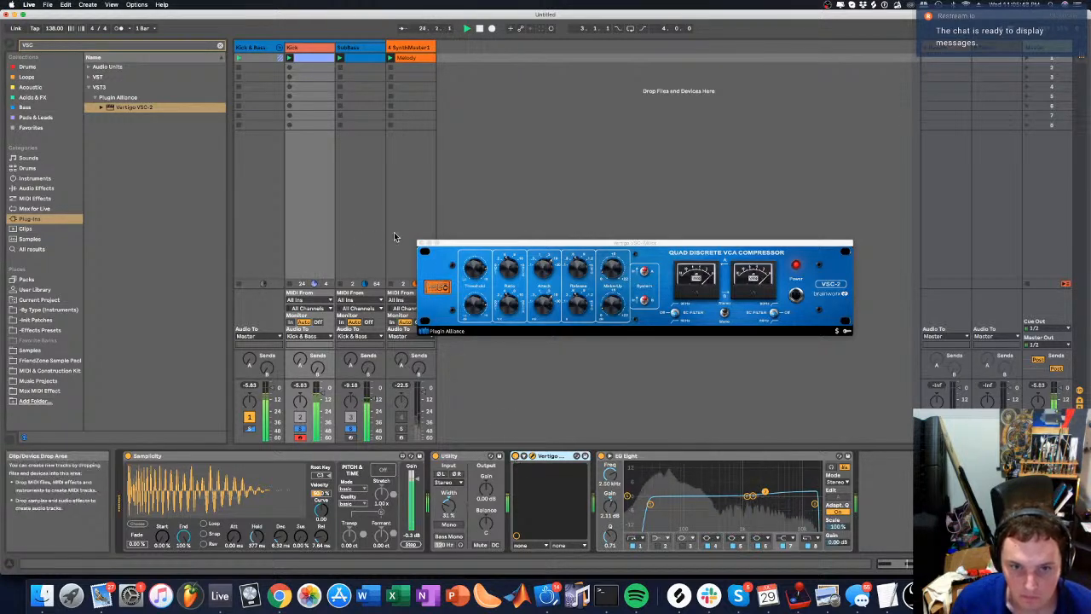
click(420, 245)
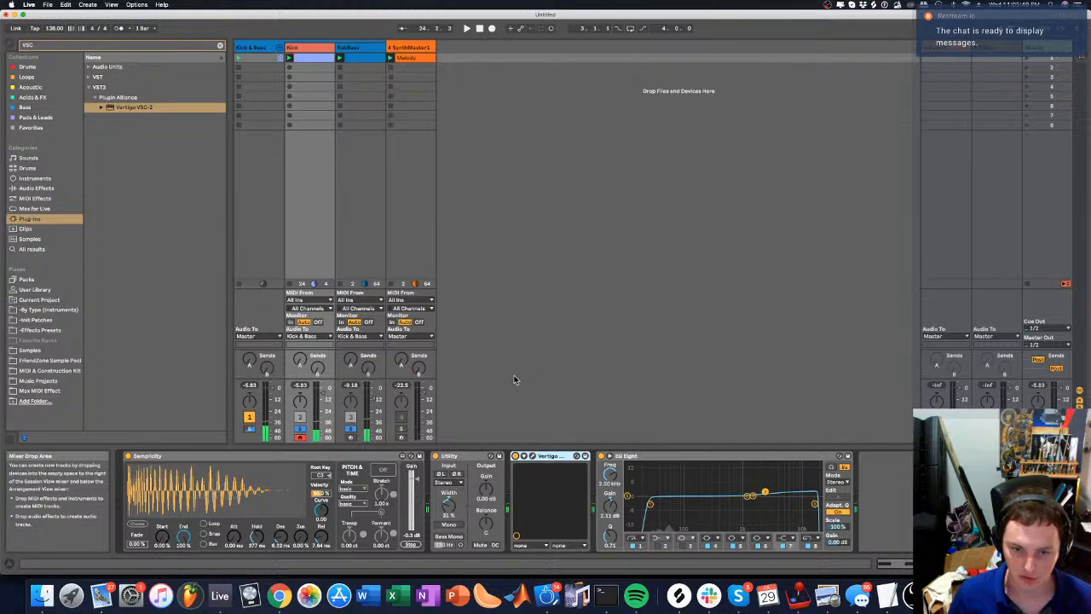
Reopen the Vertigo VSC-2 window, audition the kick with the compressor bypassed and enabled, and close the window
click(532, 456)
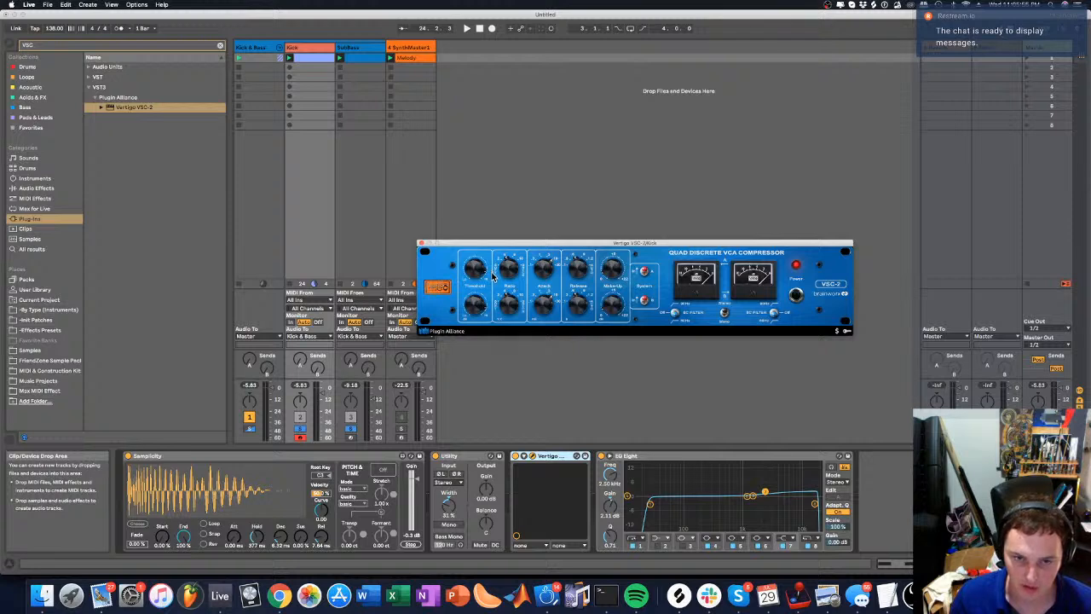
key(space)
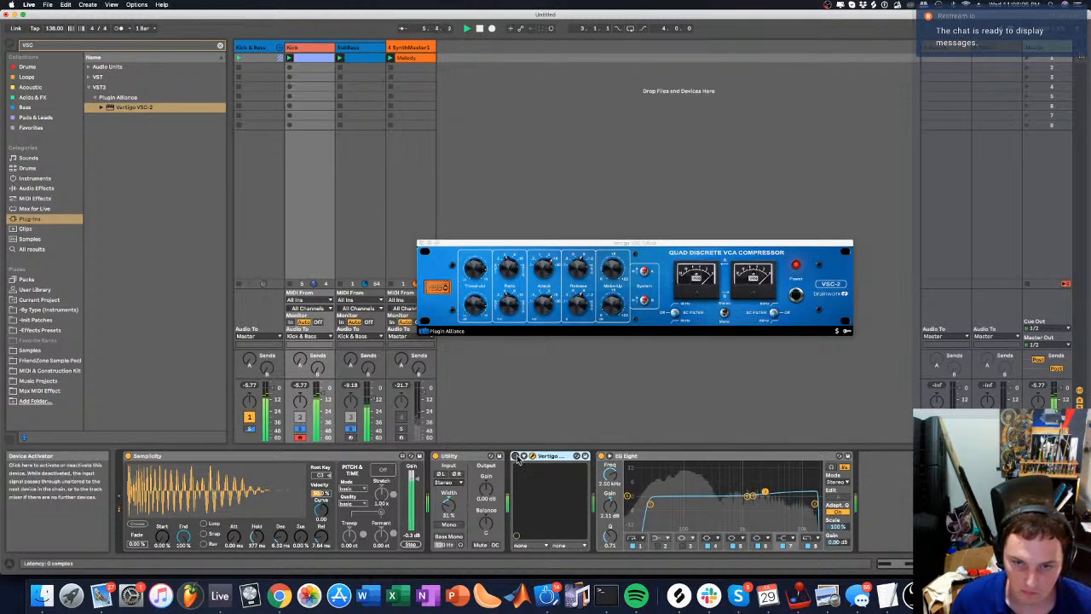
click(572, 278)
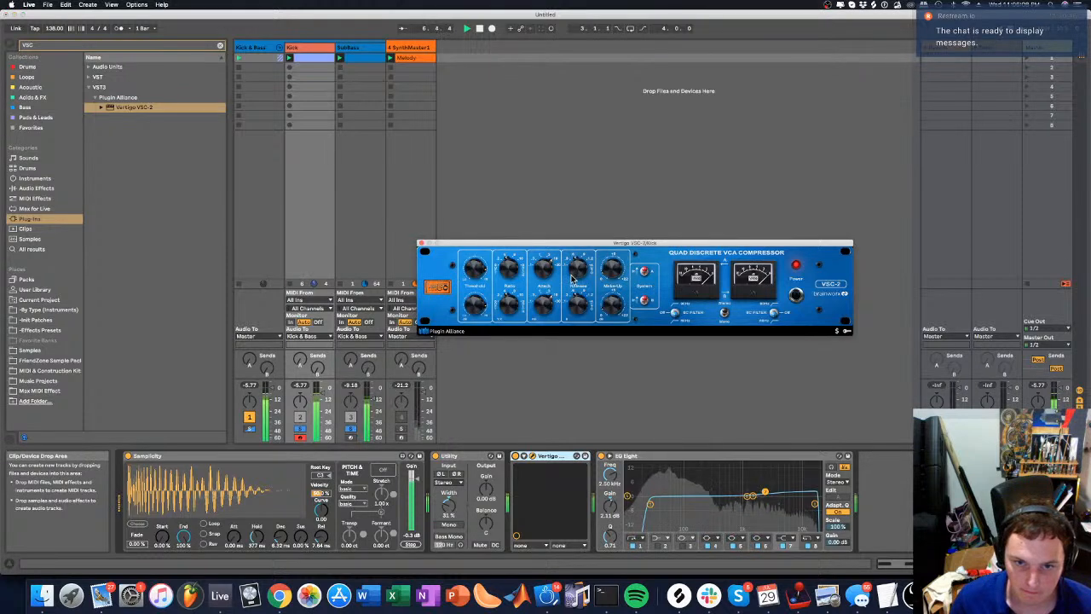
click(516, 460)
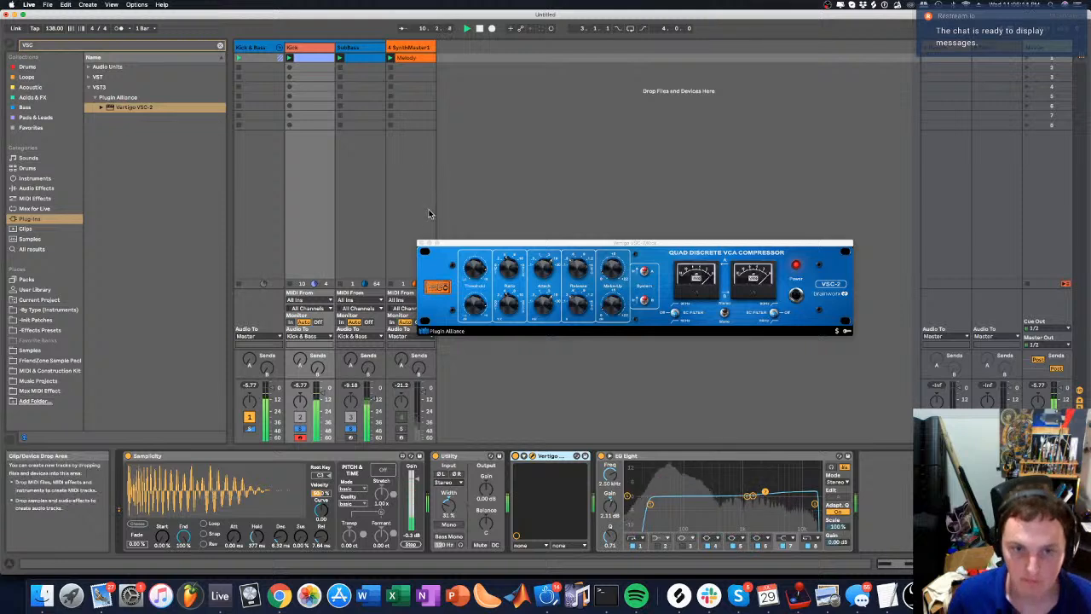
click(421, 245)
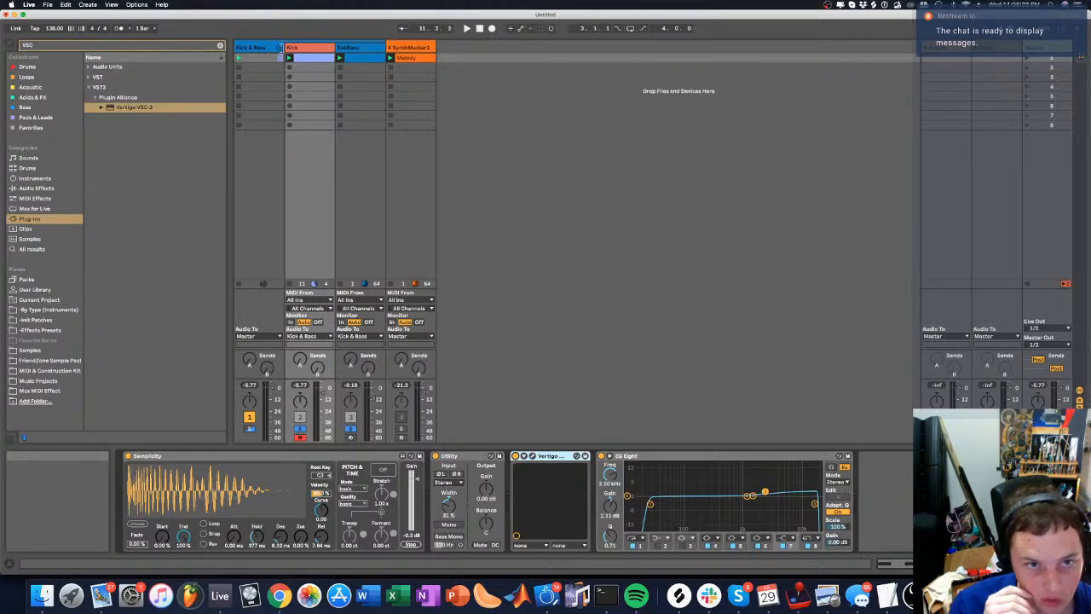
Open the SubBass track's MIDI clip and adjust the note editor to show its bass notes
click(275, 47)
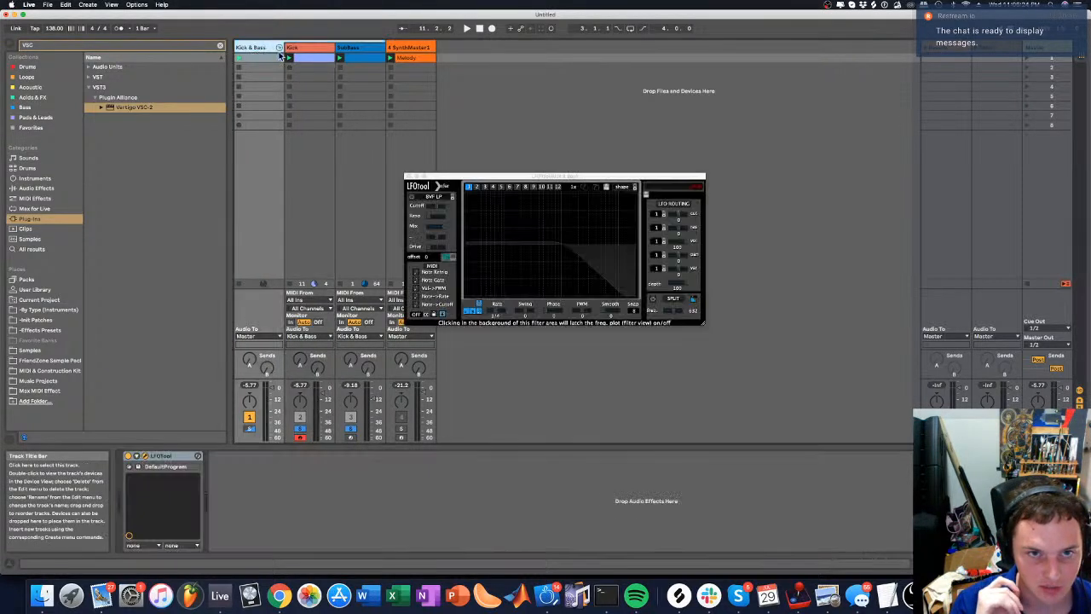
click(350, 66)
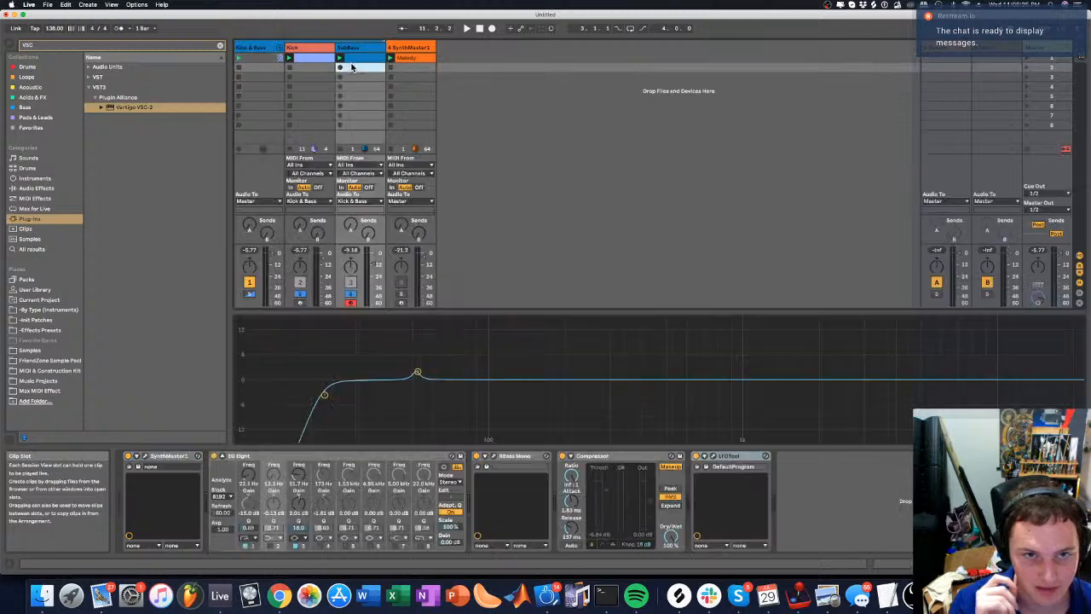
double_click(369, 59)
drag(546, 441, 272, 390)
click(278, 443)
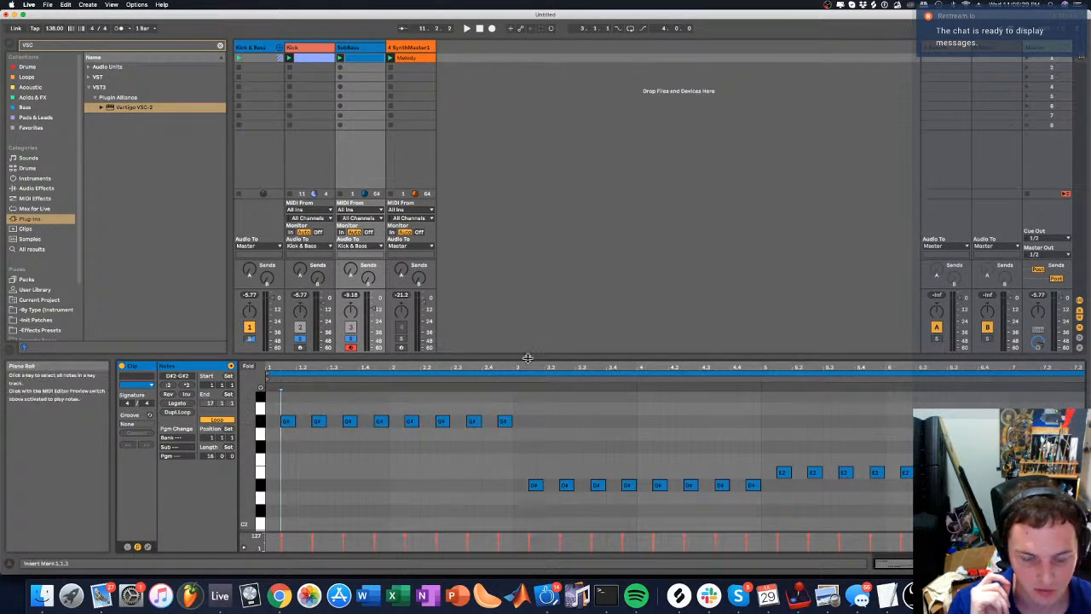
Turn off solo on the kick and bass tracks and play the set with the SynthMaster melody track active
click(350, 339)
key(space)
click(402, 327)
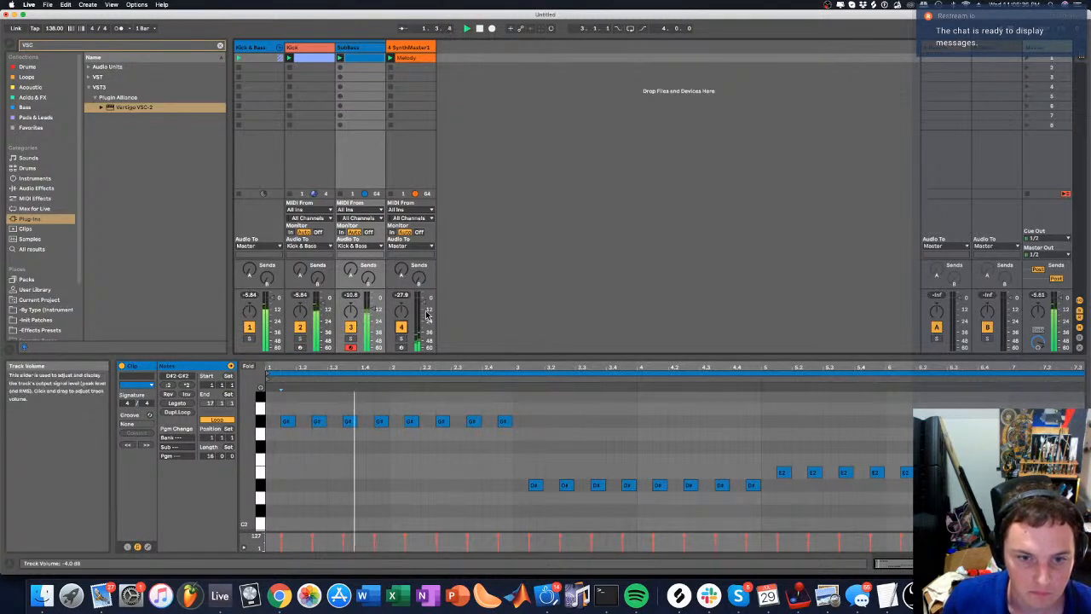
Inspect the SynthMaster track's Melody clip and its synth plug-in window while the set plays
click(417, 58)
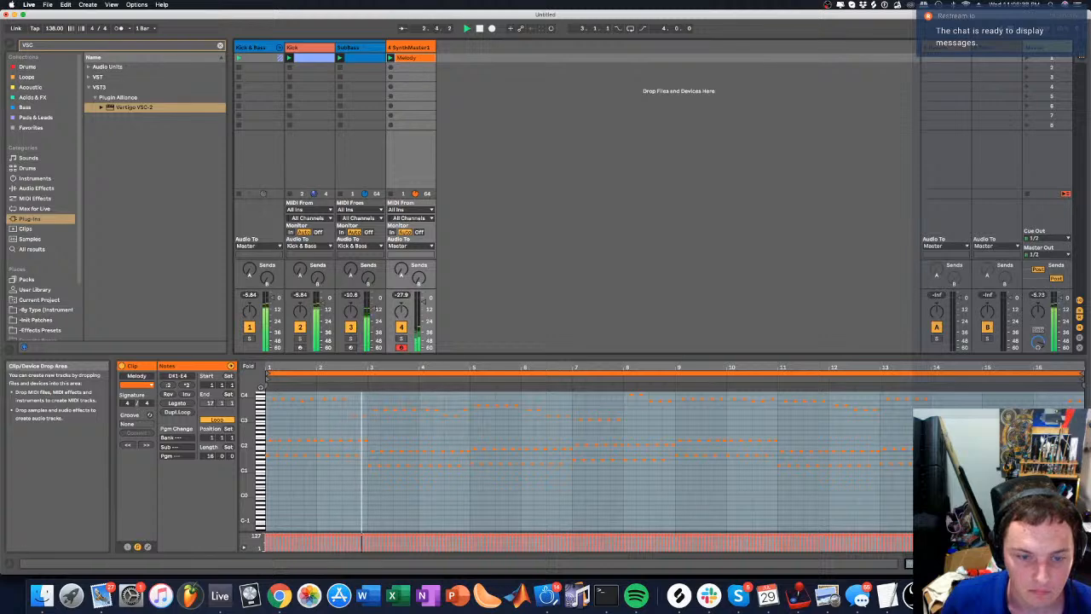
click(998, 563)
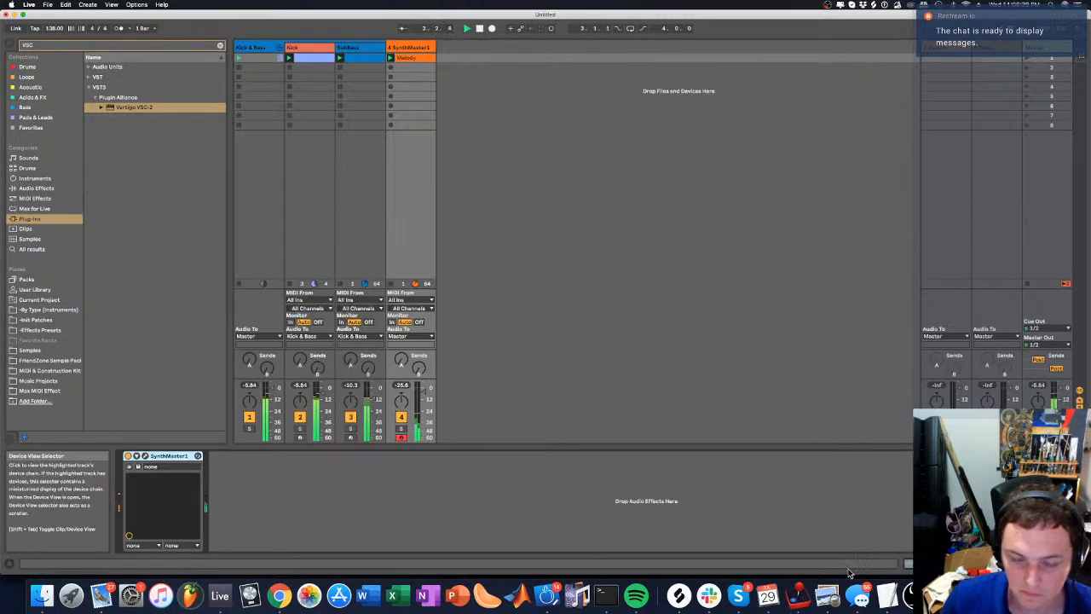
click(145, 456)
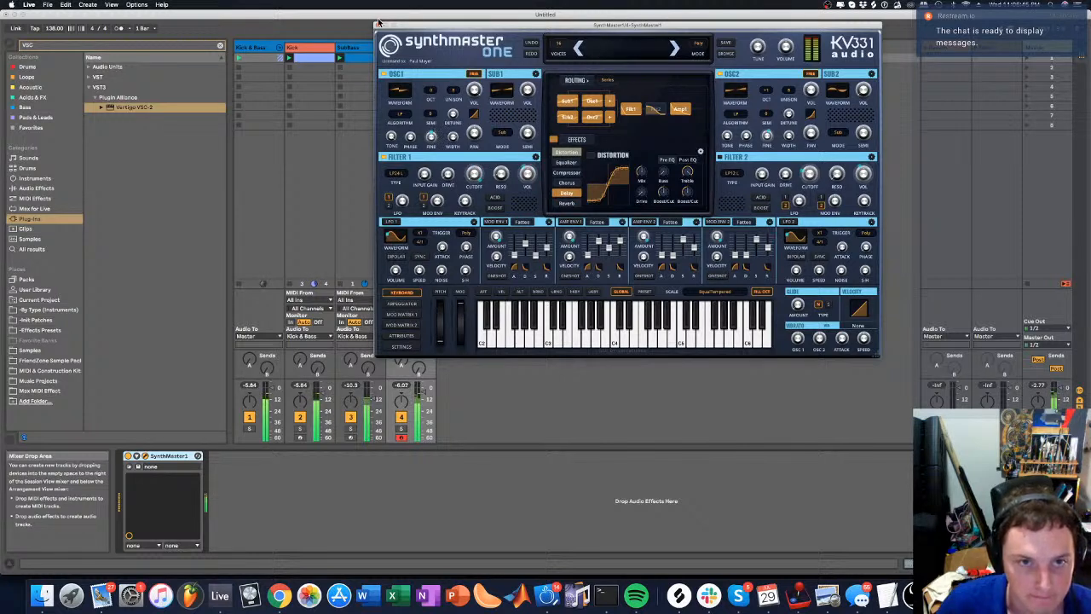
click(145, 457)
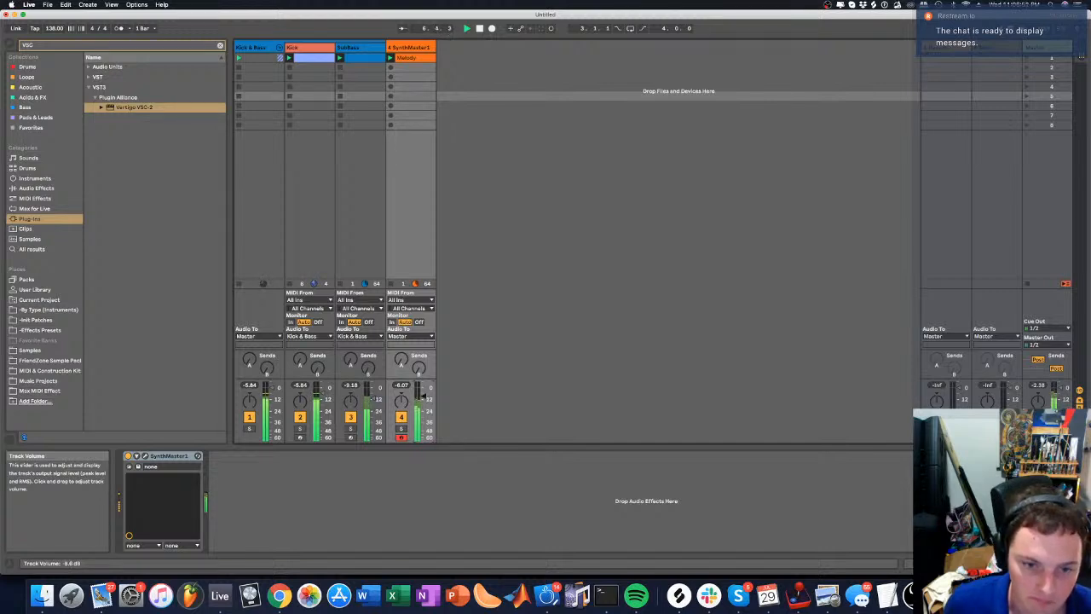
Rename the SynthMaster track to Lead 1 and change its track color to pink
right_click(425, 47)
click(439, 90)
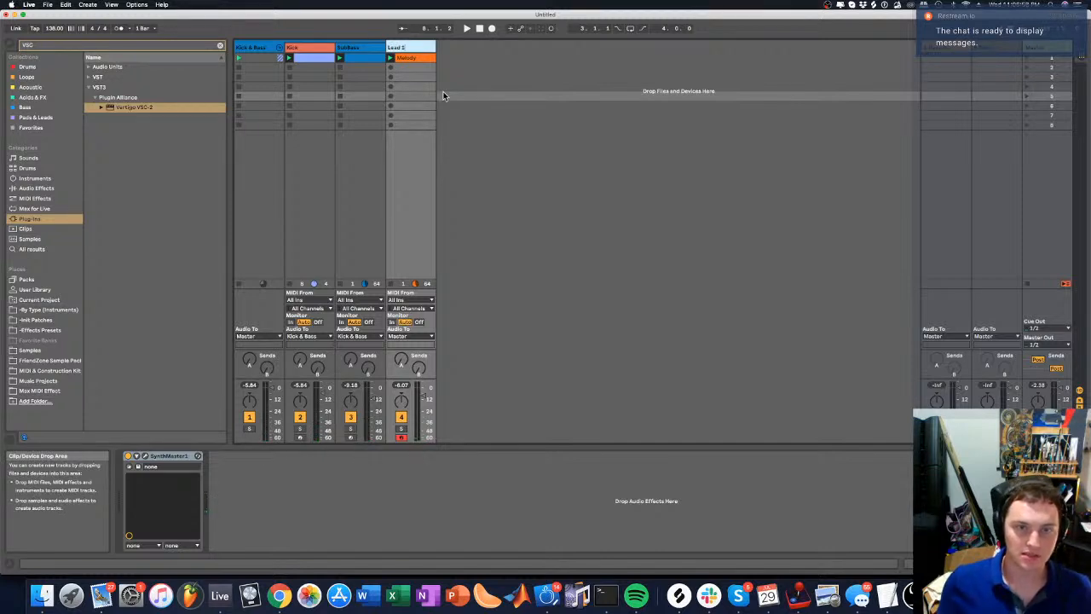
right_click(411, 47)
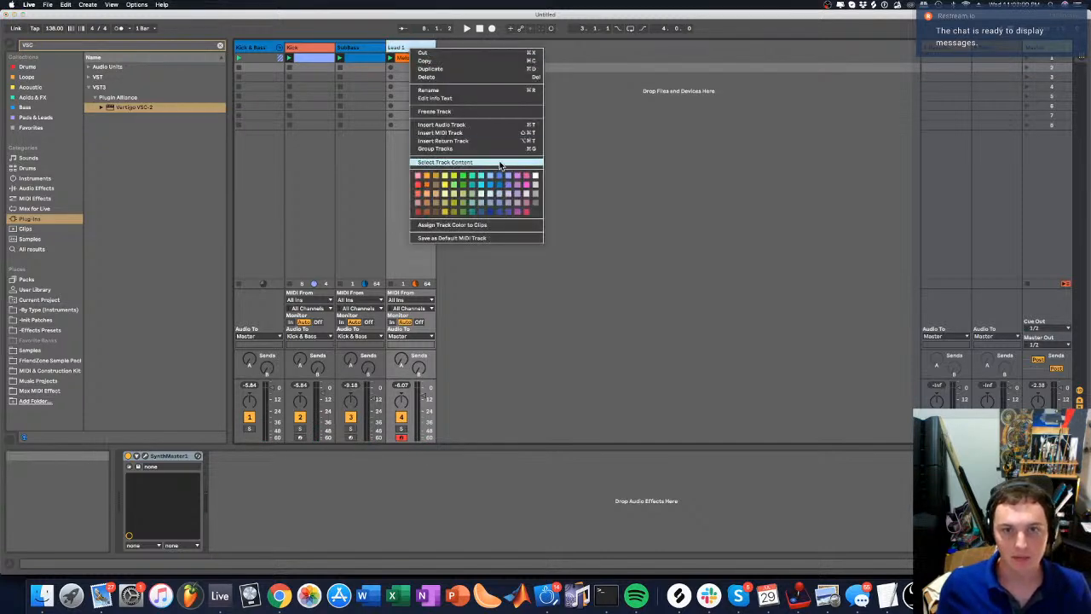
click(525, 177)
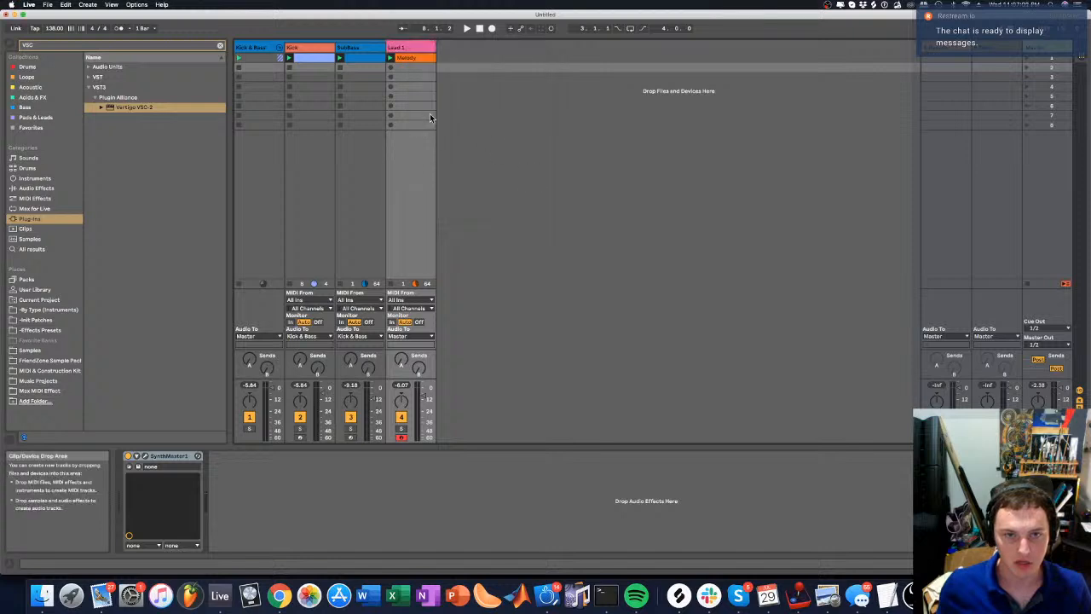
Put the Lead 1 track into a group and name the group Leads & Plucks
click(426, 49)
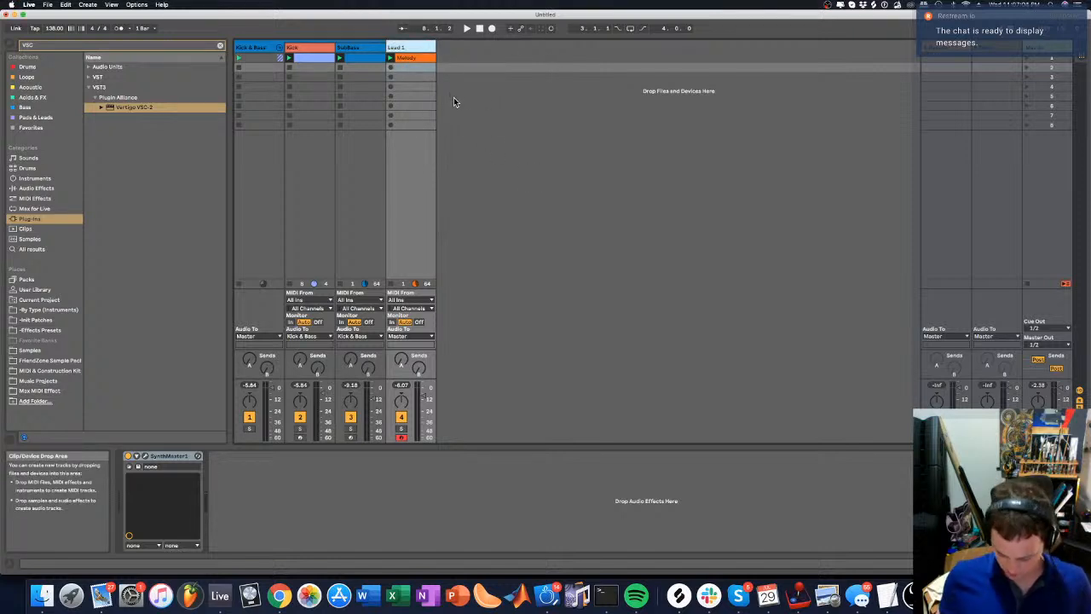
key(super+g)
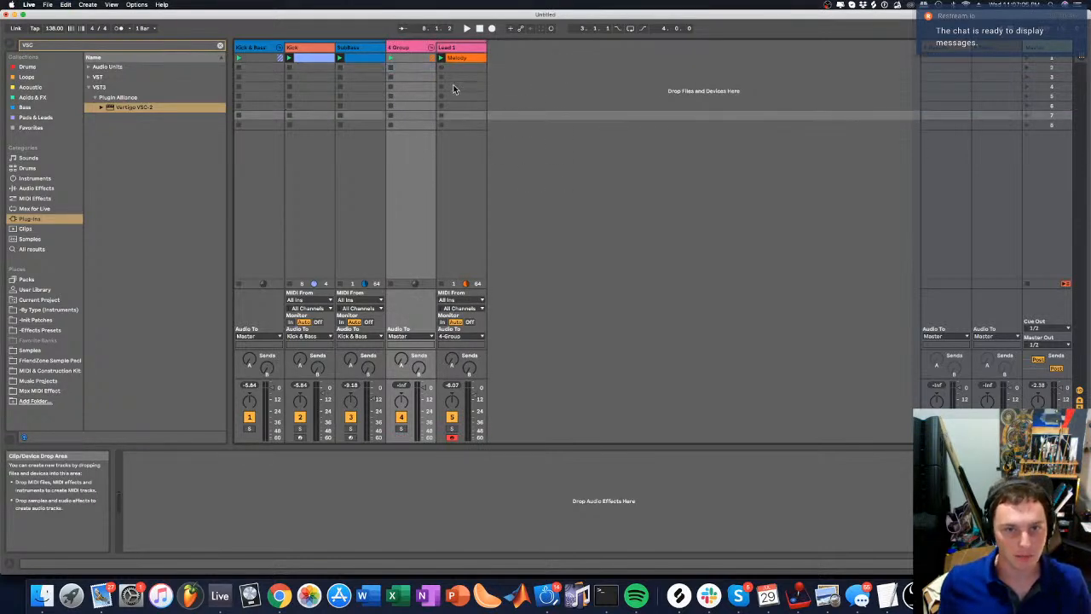
right_click(413, 48)
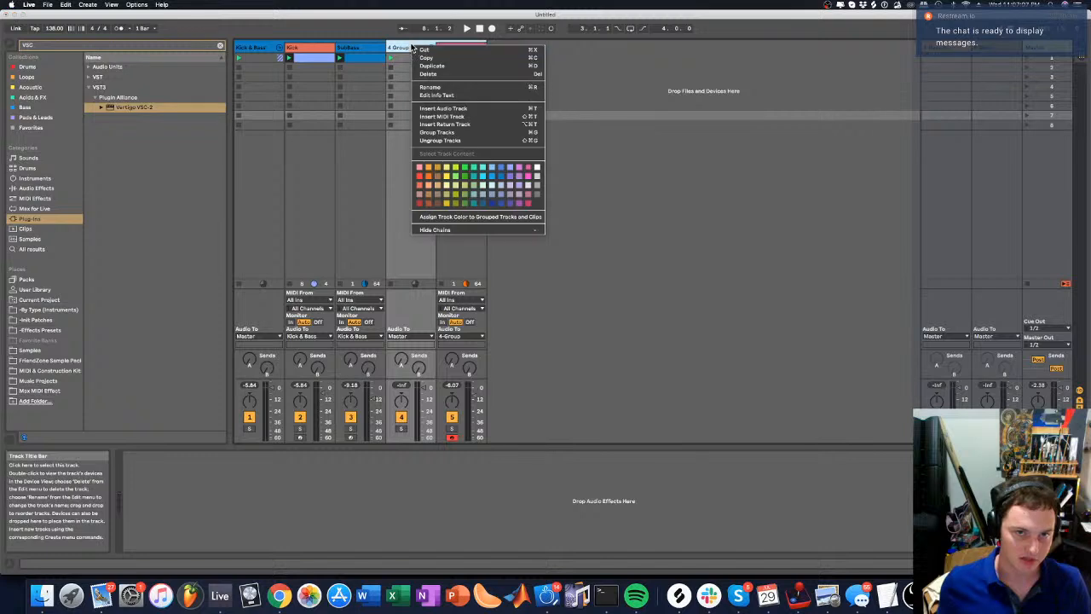
click(430, 89)
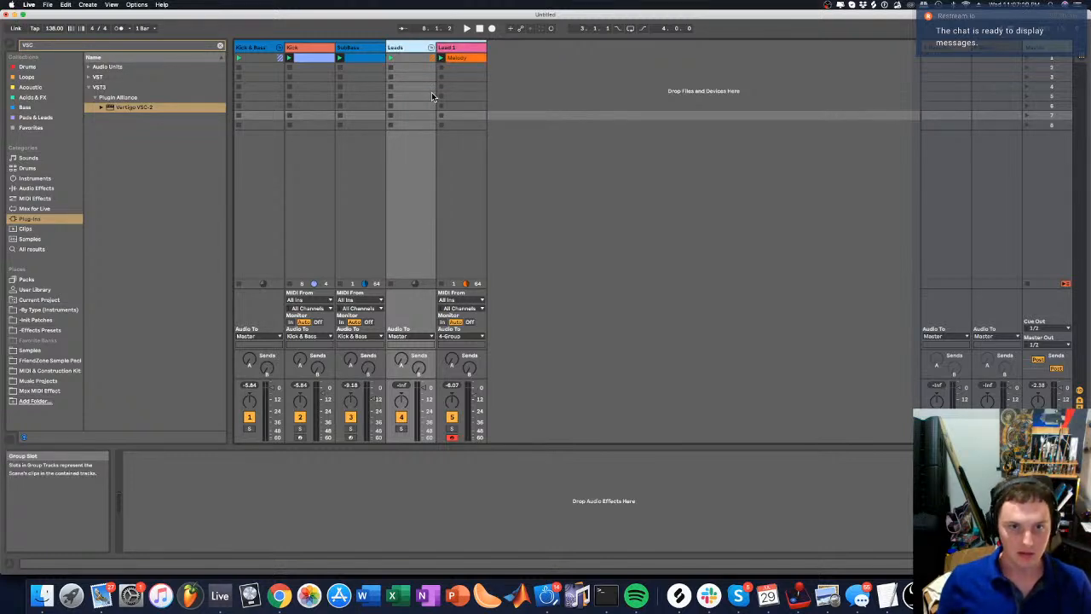
text(ads & P)
text( &)
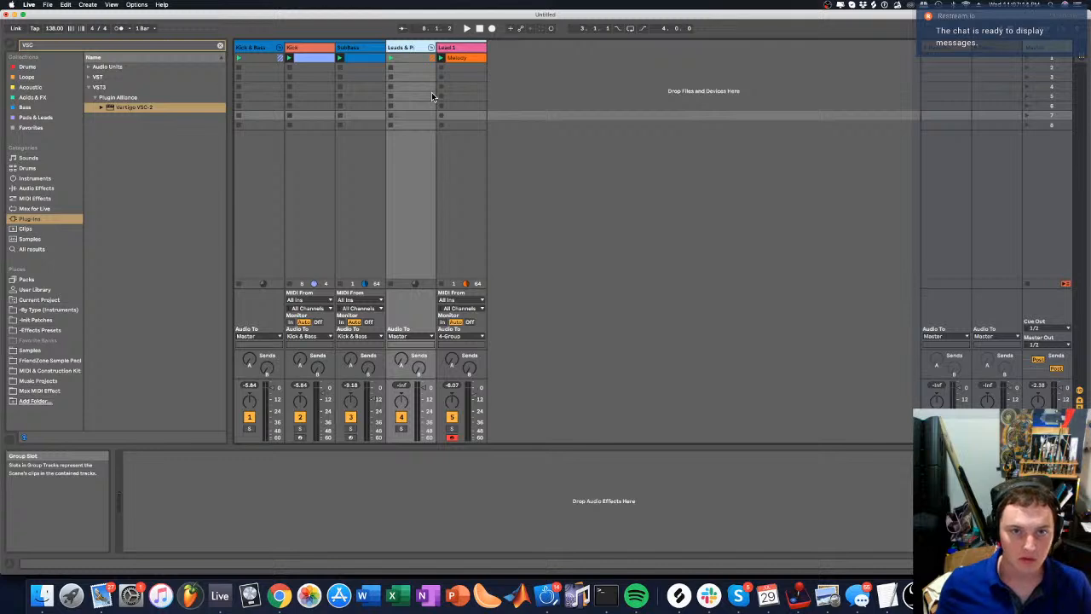
text(lucks)
key(Return)
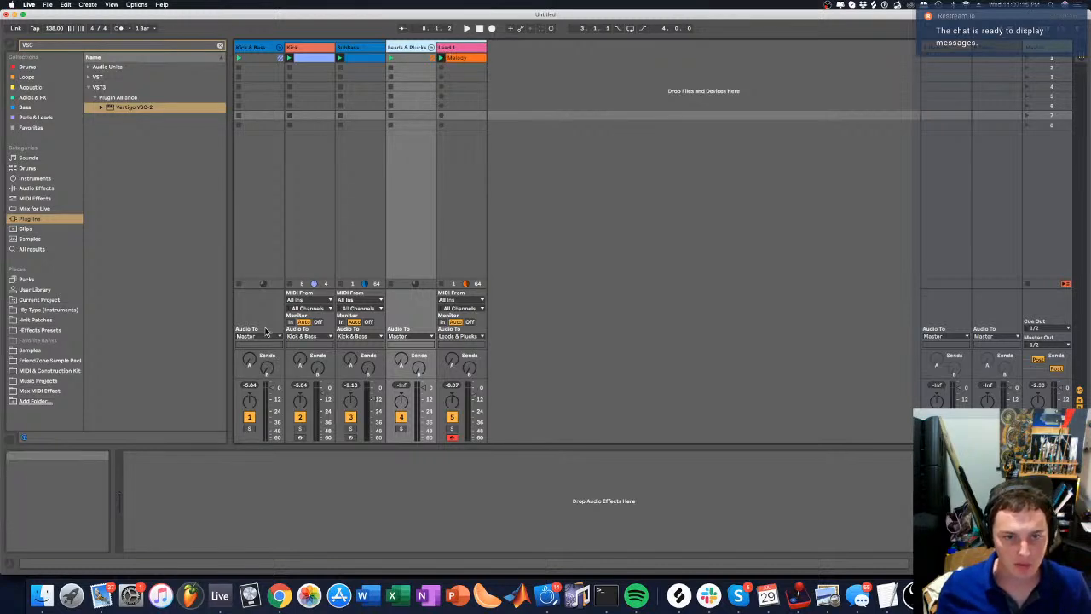
Search the browser for EQ and add EQ Eight from the audio effects to the Leads & Plucks group
click(76, 48)
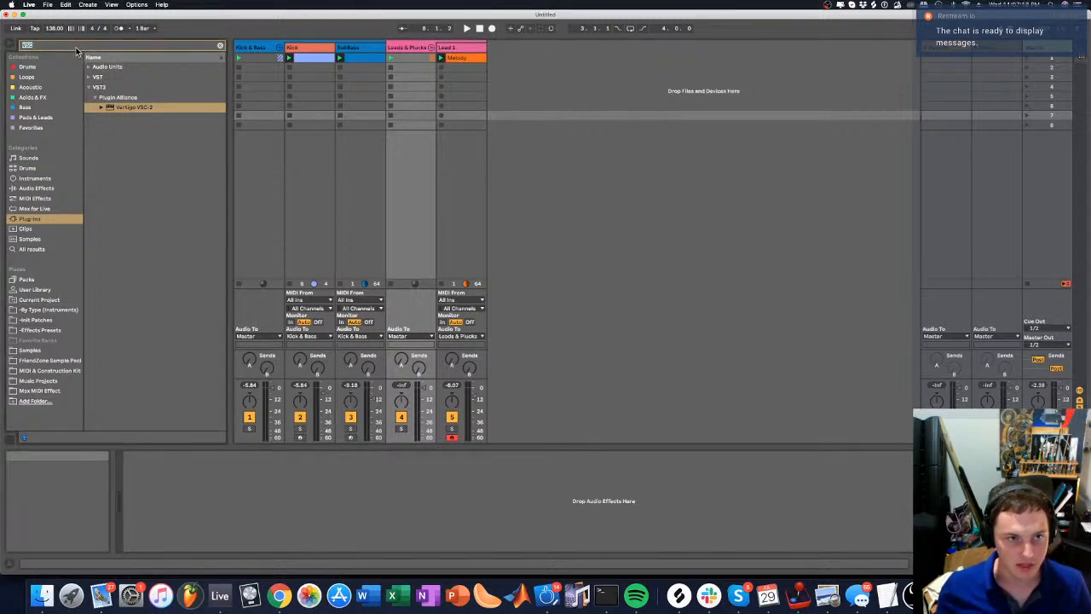
text(EQ)
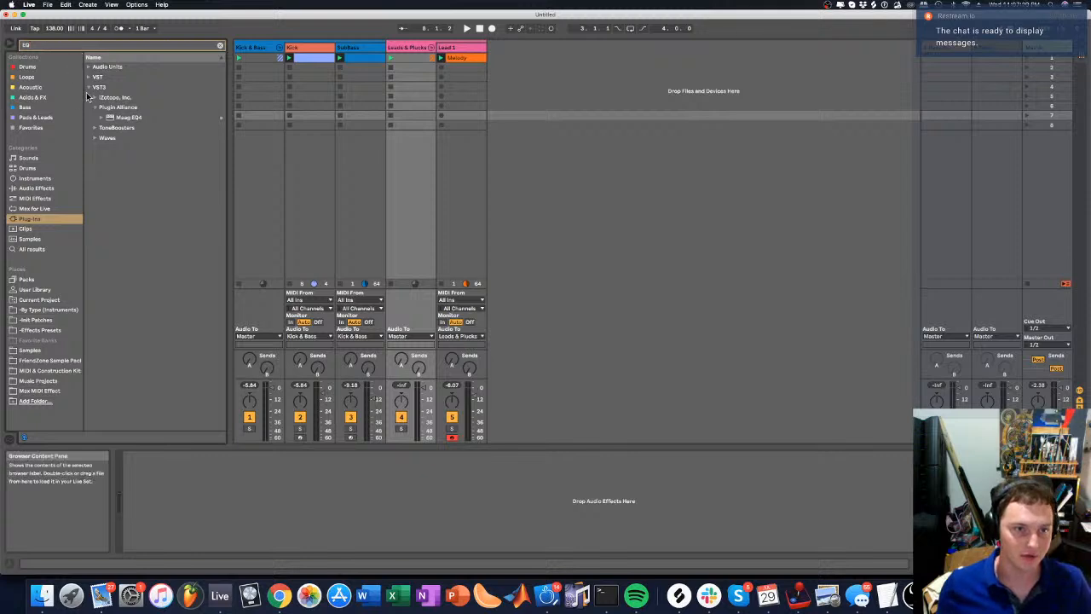
click(88, 89)
drag(101, 109, 221, 389)
click(52, 187)
drag(205, 483, 206, 486)
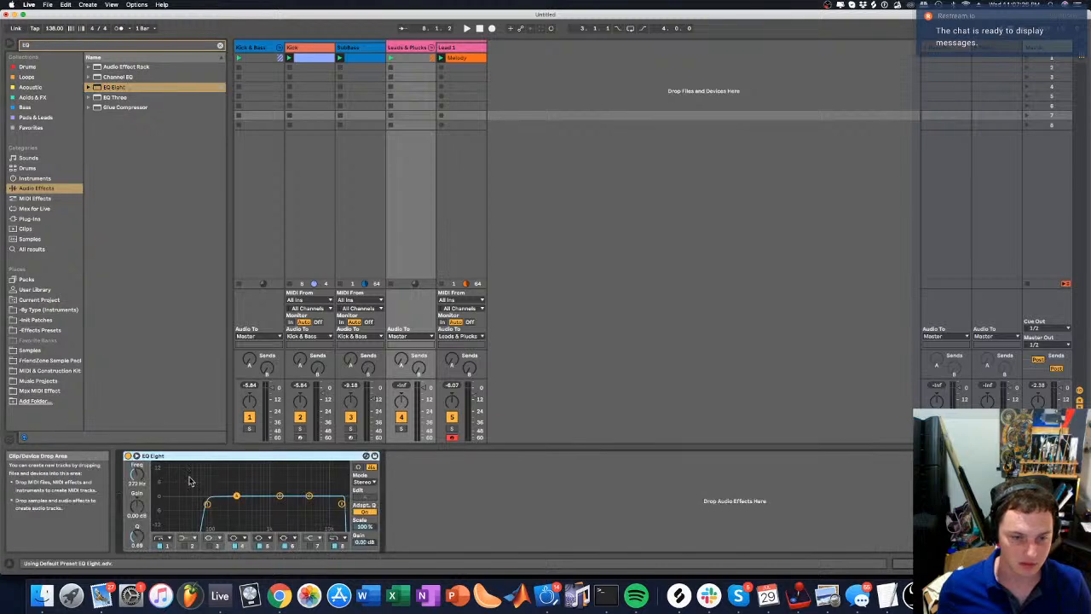
Turn off the middle bands of the group's EQ Eight and set the band 1 low-cut frequency to 102 Hz
drag(136, 475, 137, 482)
key(space)
key(space)
click(169, 546)
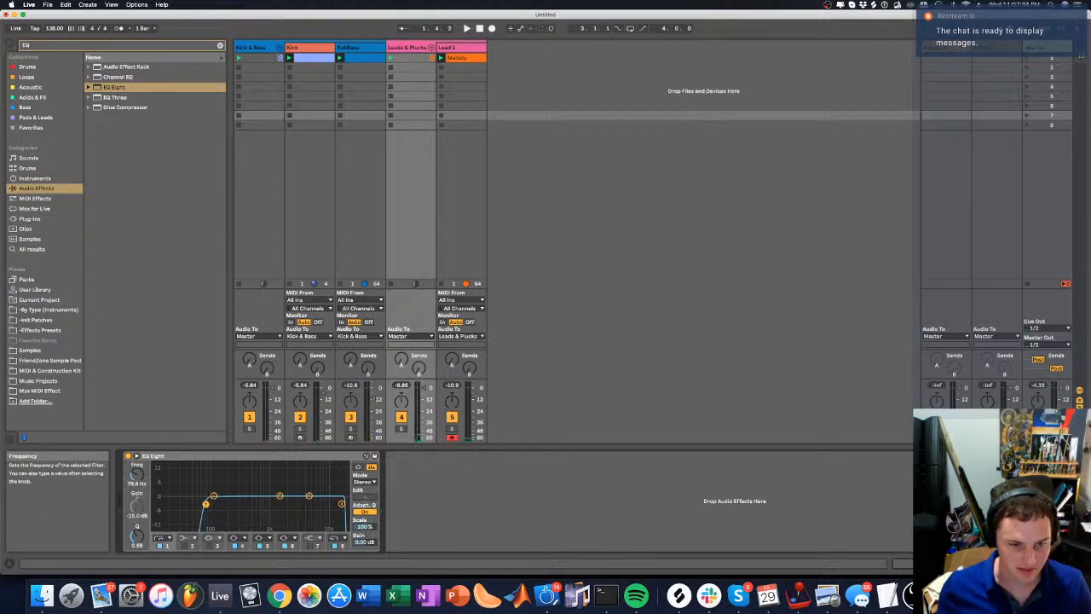
click(241, 546)
click(265, 546)
click(285, 546)
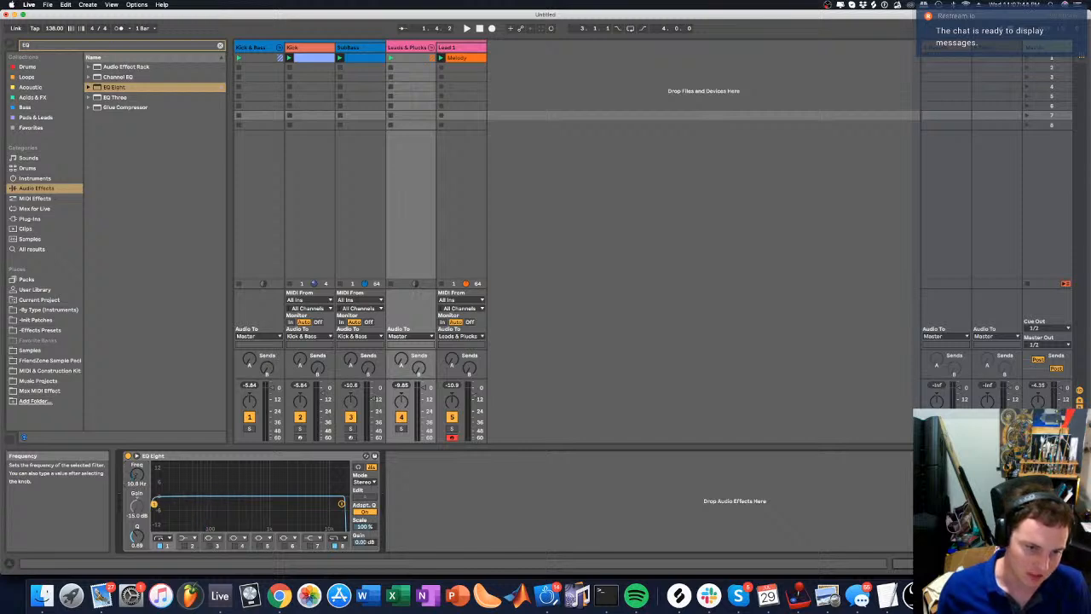
drag(138, 475, 137, 416)
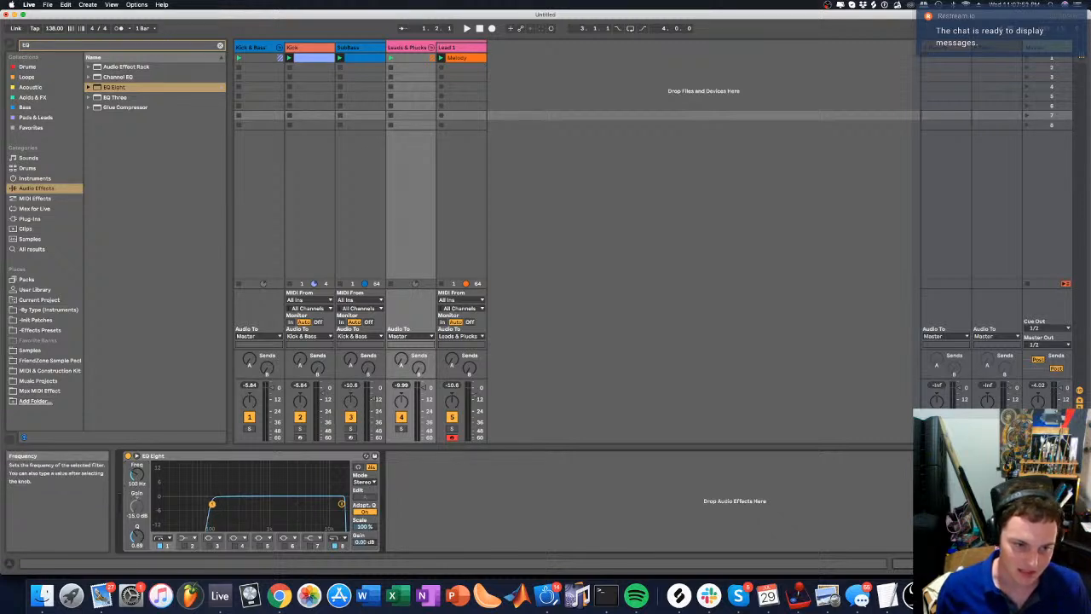
Play the set and compare the Leads & Plucks group with EQ Eight off and on
key(space)
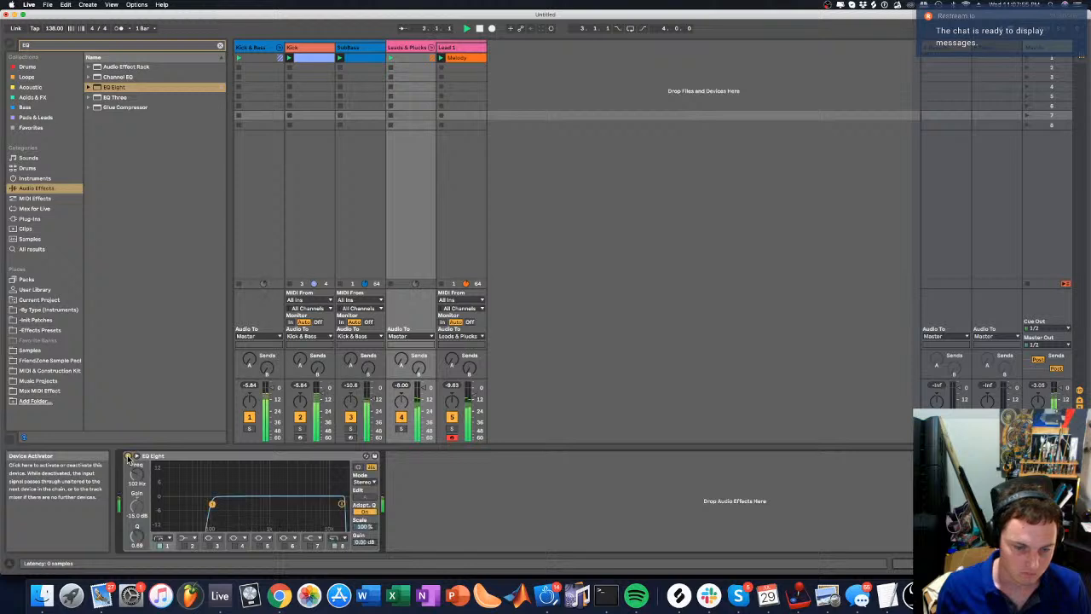
click(128, 457)
key(space)
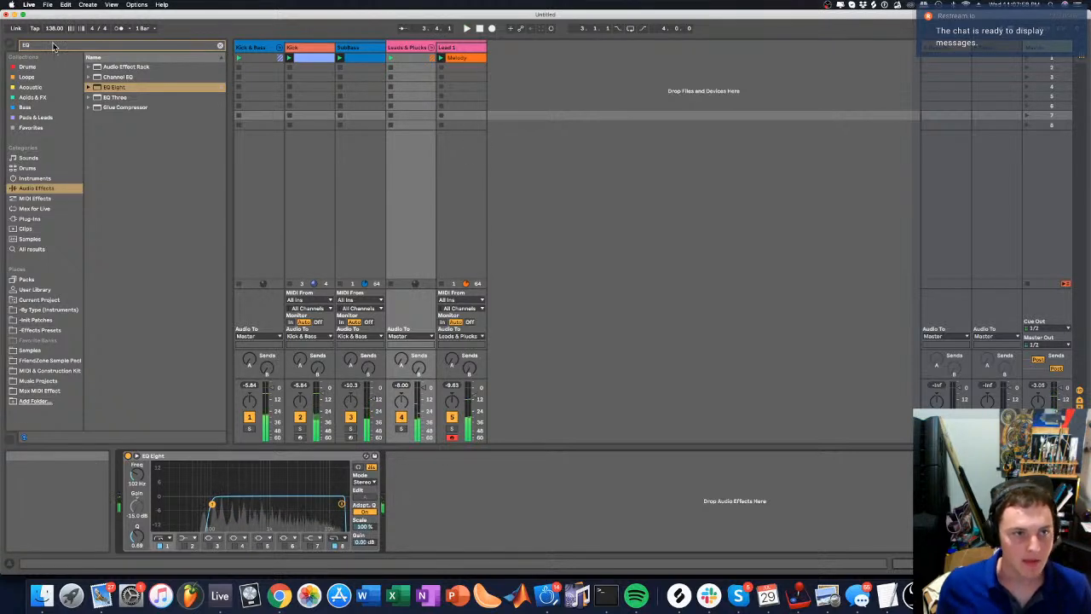
Search the plug-ins for LFO and add the LFOTool VST after EQ Eight on the Leads & Plucks group
click(53, 46)
key(BackSpace)
key(BackSpace)
text(LFO)
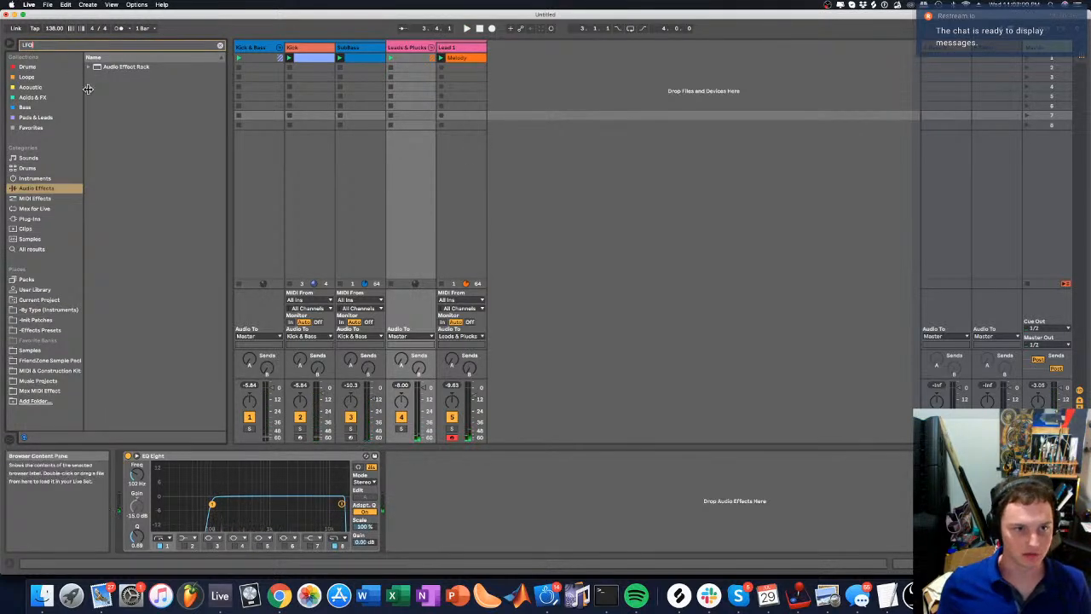
click(33, 219)
click(90, 77)
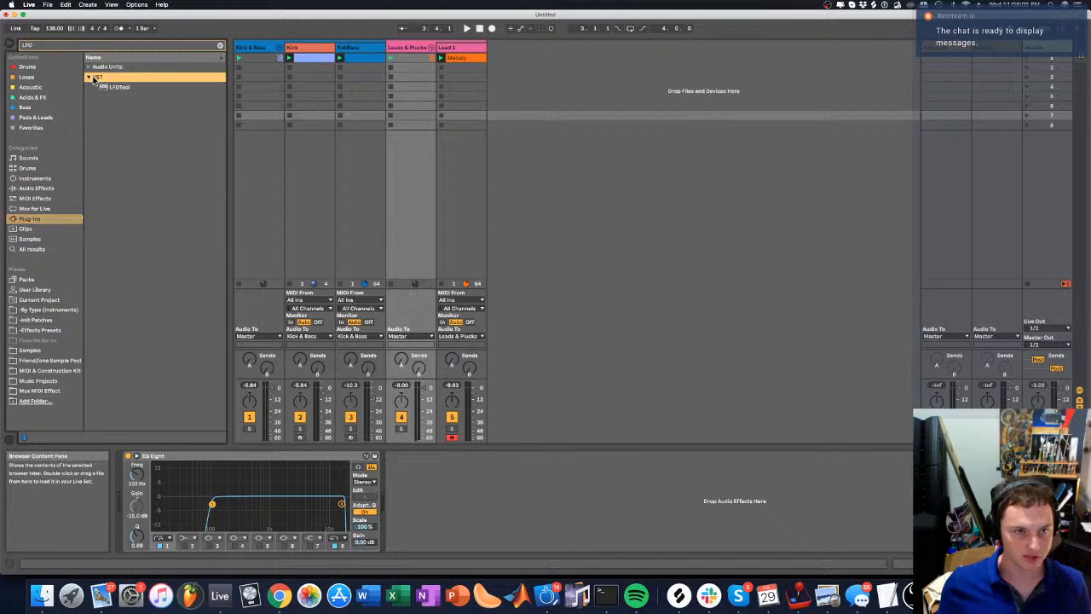
click(105, 88)
drag(105, 88, 587, 508)
drag(488, 534, 491, 527)
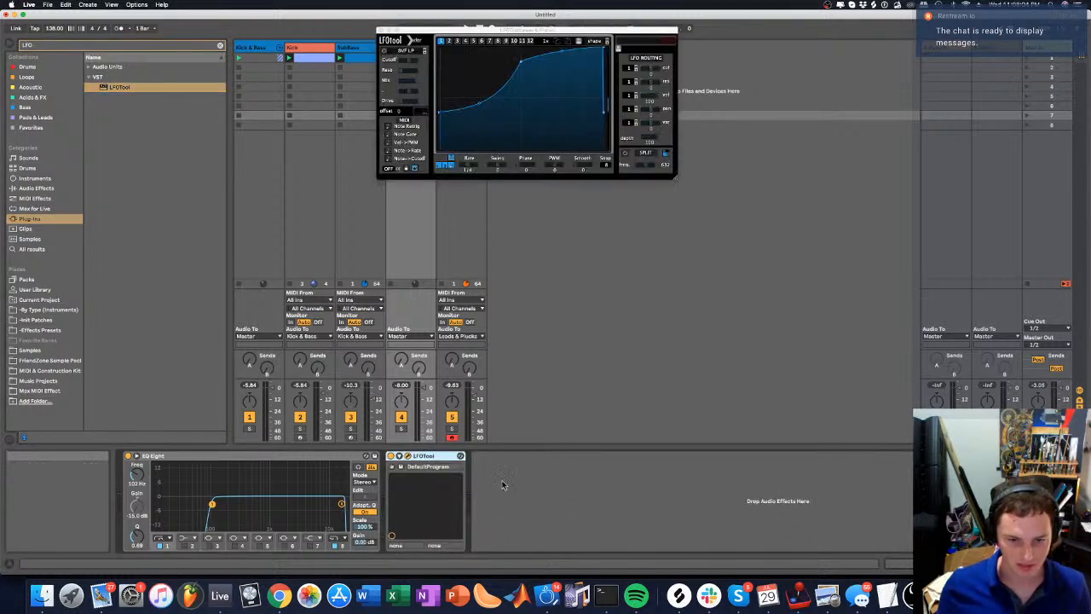
Group EQ Eight and LFOTool into an Audio Effect Rack and check its chain list
click(291, 455)
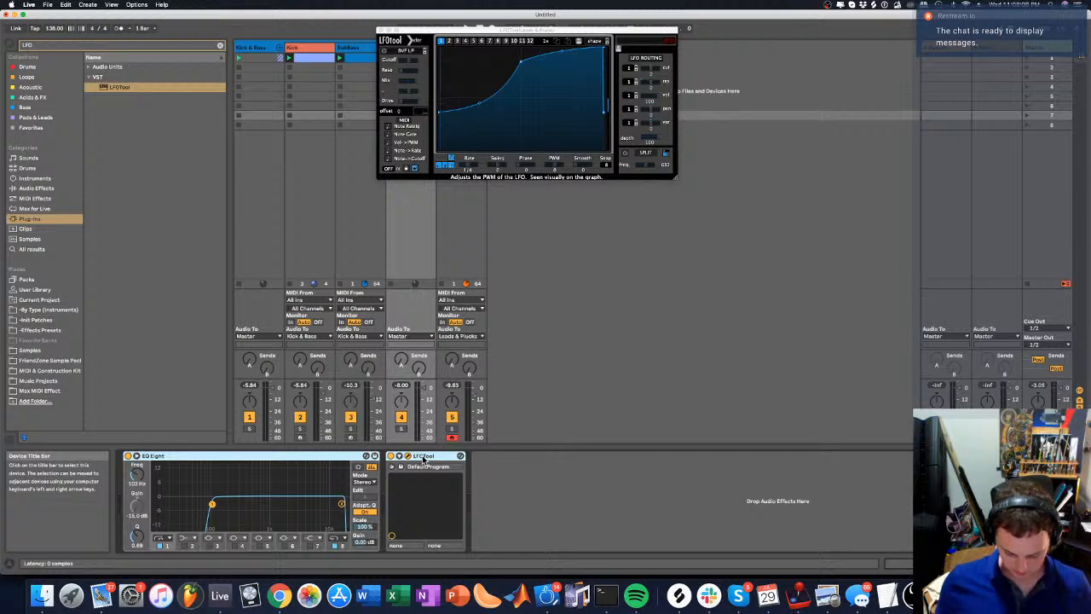
key(super+g)
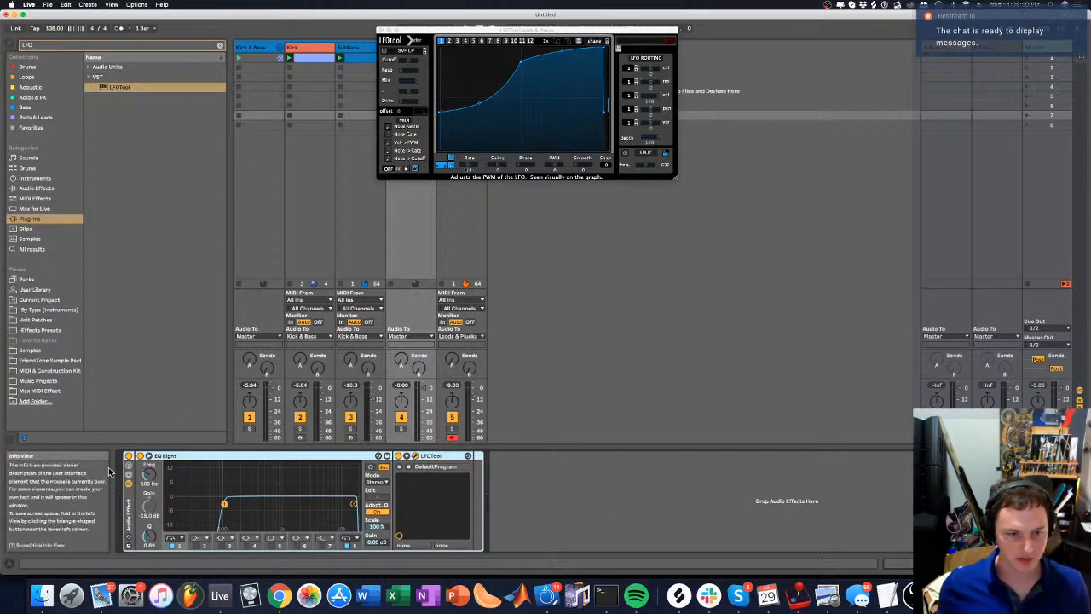
click(133, 483)
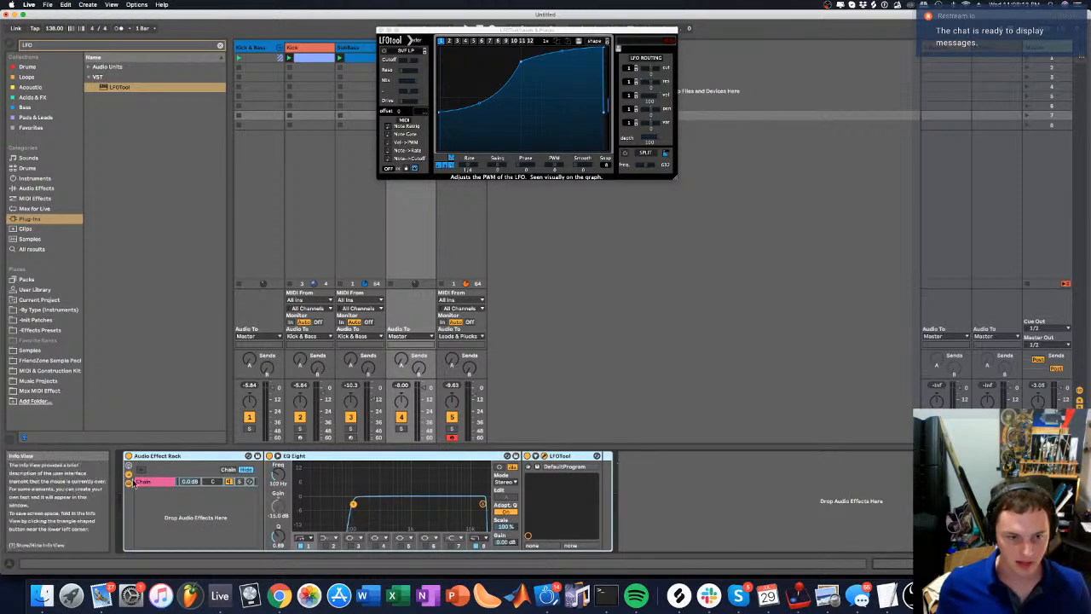
click(133, 482)
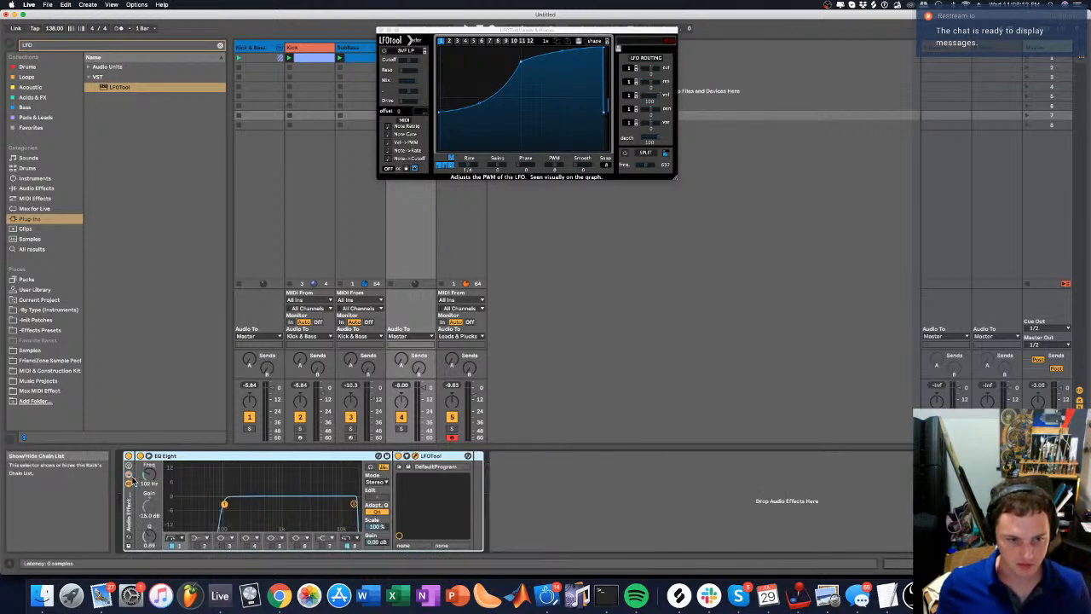
Search the audio effects for Utility and add it after LFOTool in the rack
click(49, 46)
text(util)
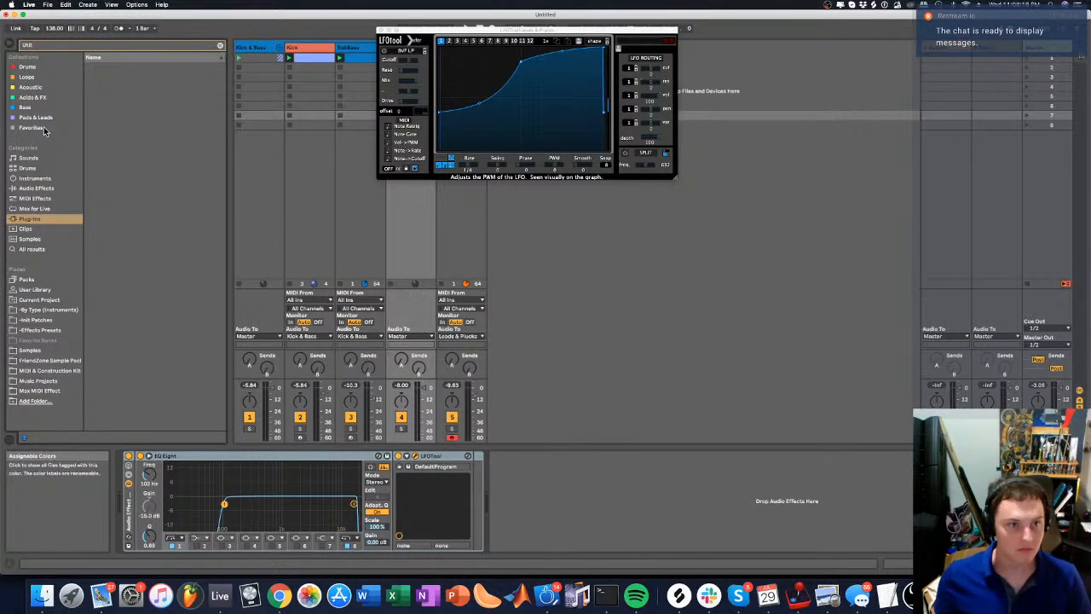
click(38, 188)
click(98, 70)
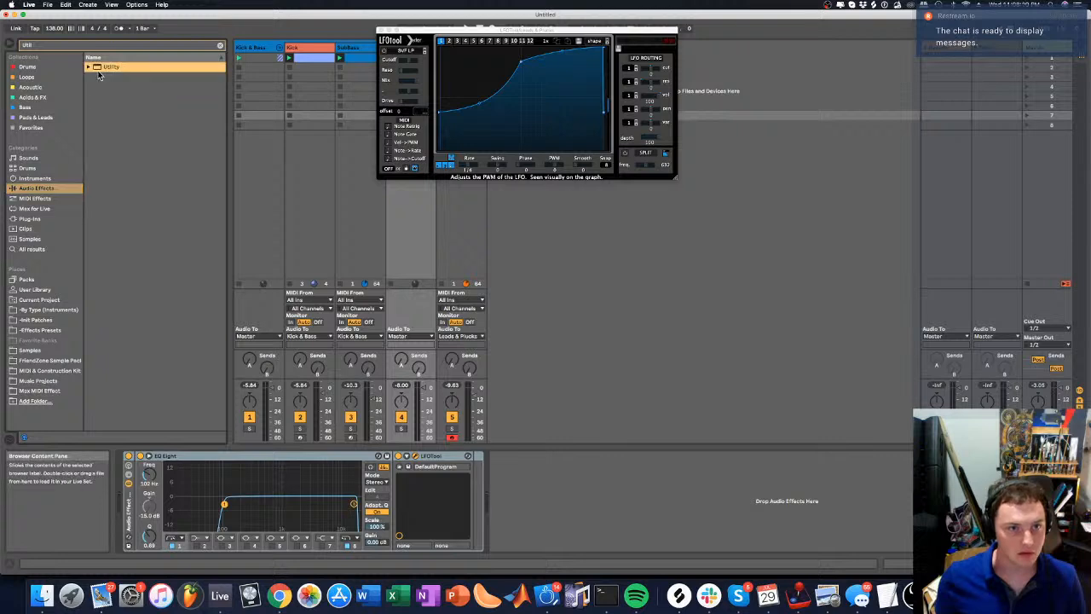
click(98, 71)
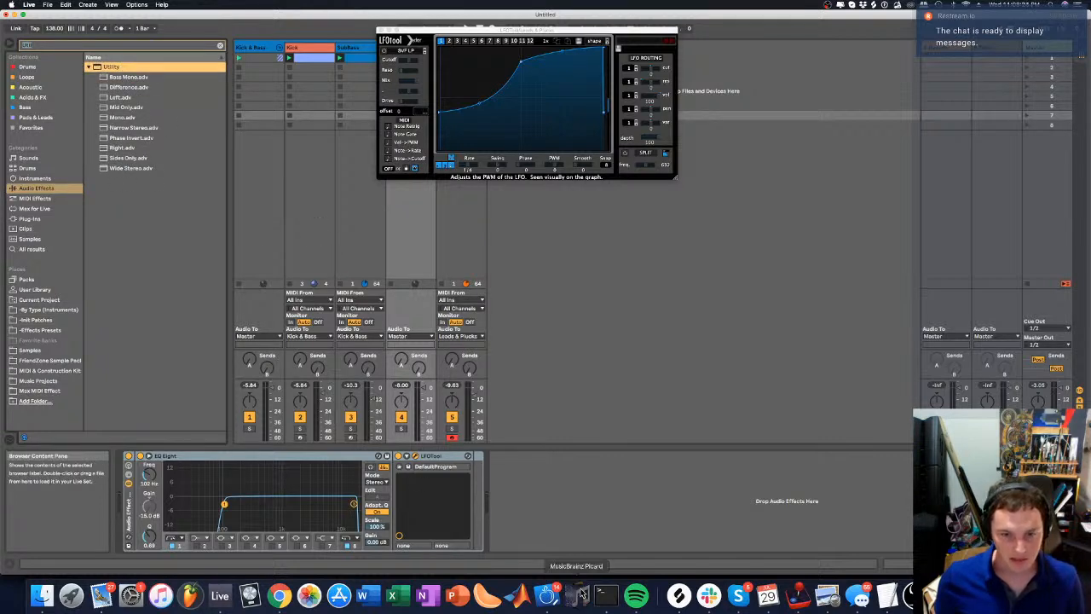
key(Return)
Map the Utility's Gain to the rack's Macro 8 and rename that macro L&P Volume
right_click(530, 489)
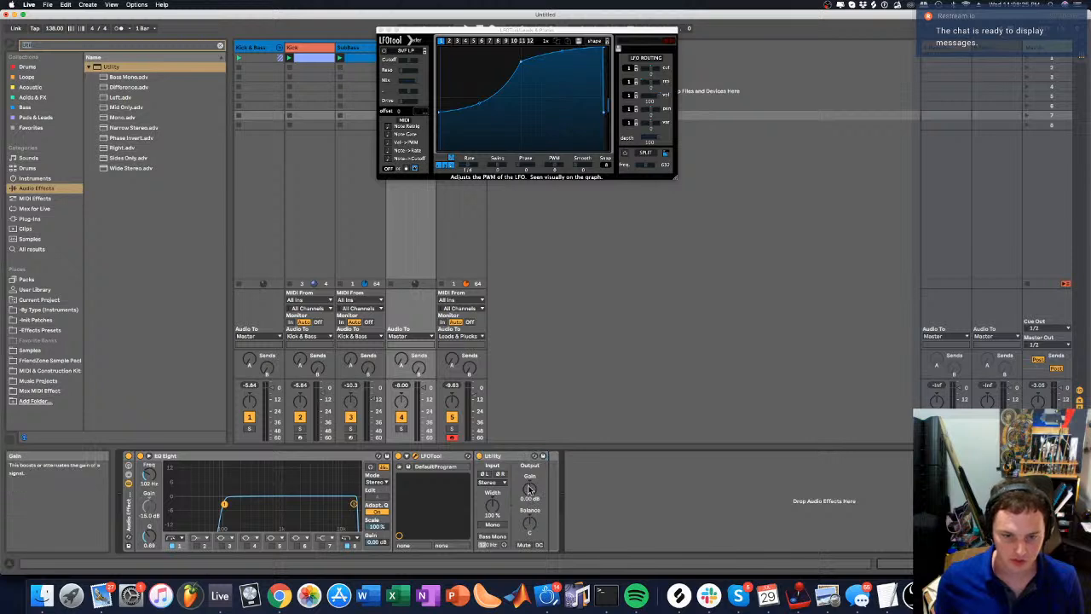
click(562, 600)
right_click(223, 523)
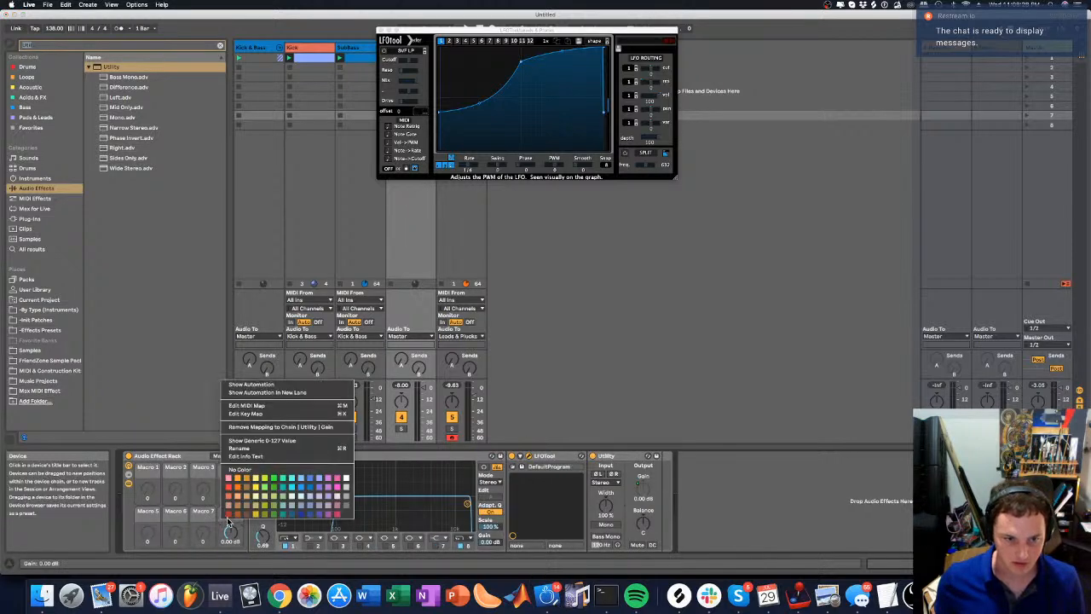
click(247, 448)
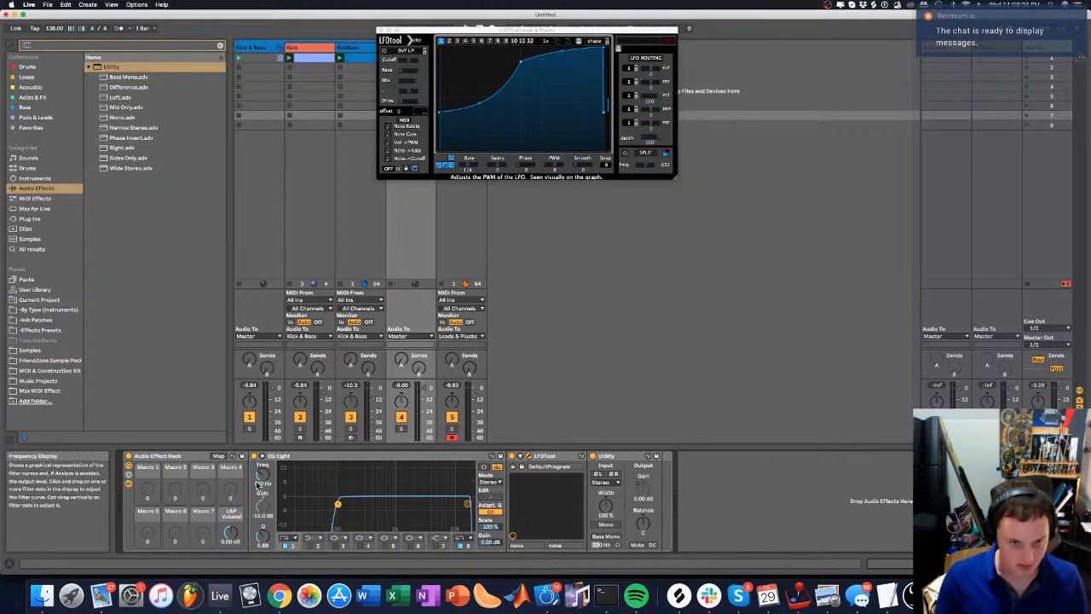
Color the L&P Volume macro black and map the frequency of EQ Eight's first band to Macro 1
right_click(239, 514)
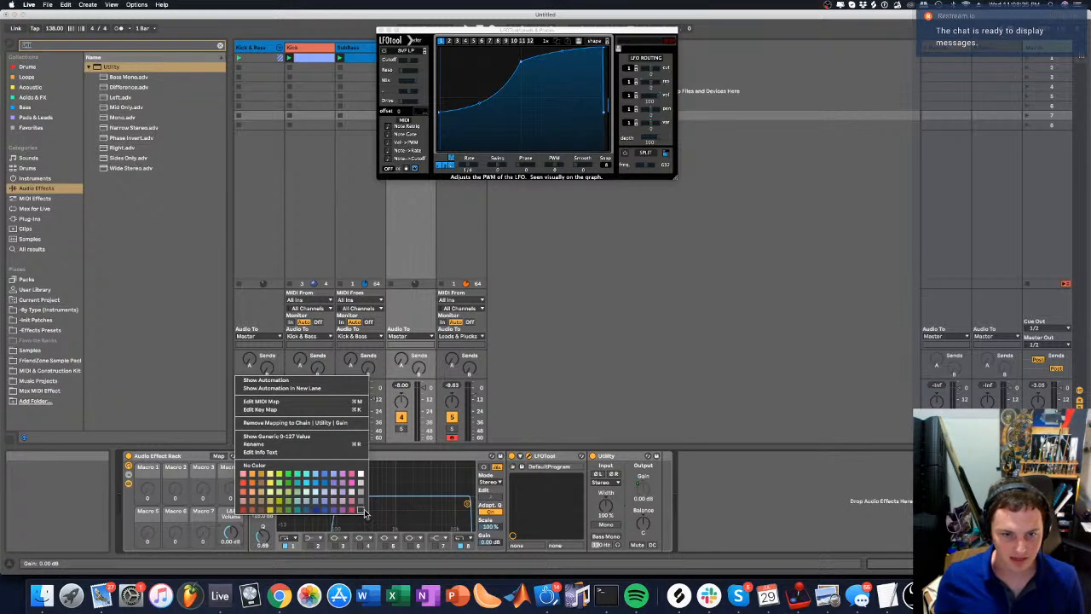
click(362, 511)
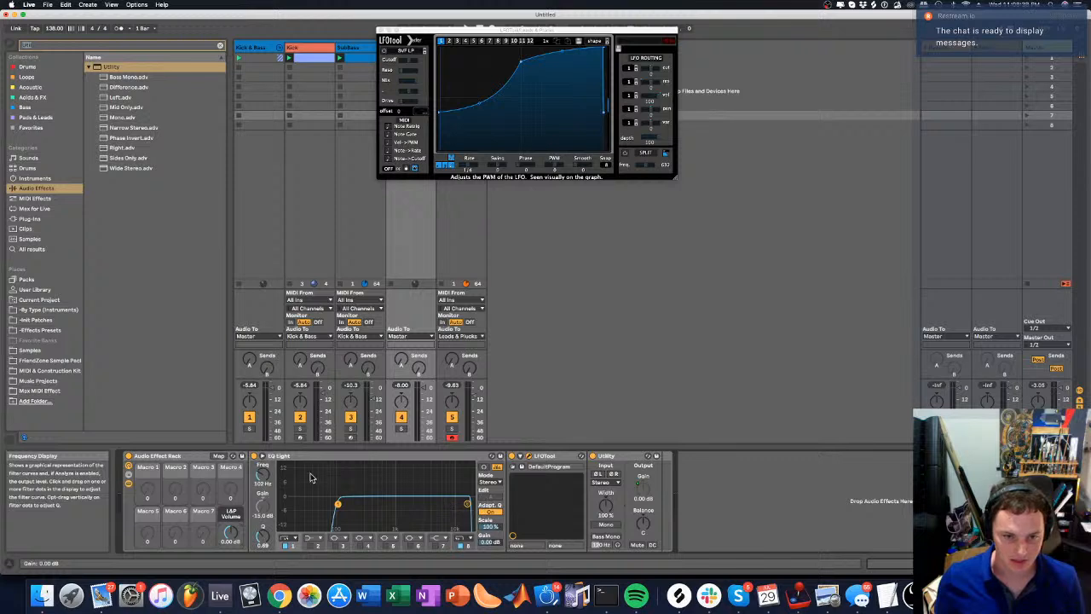
right_click(262, 474)
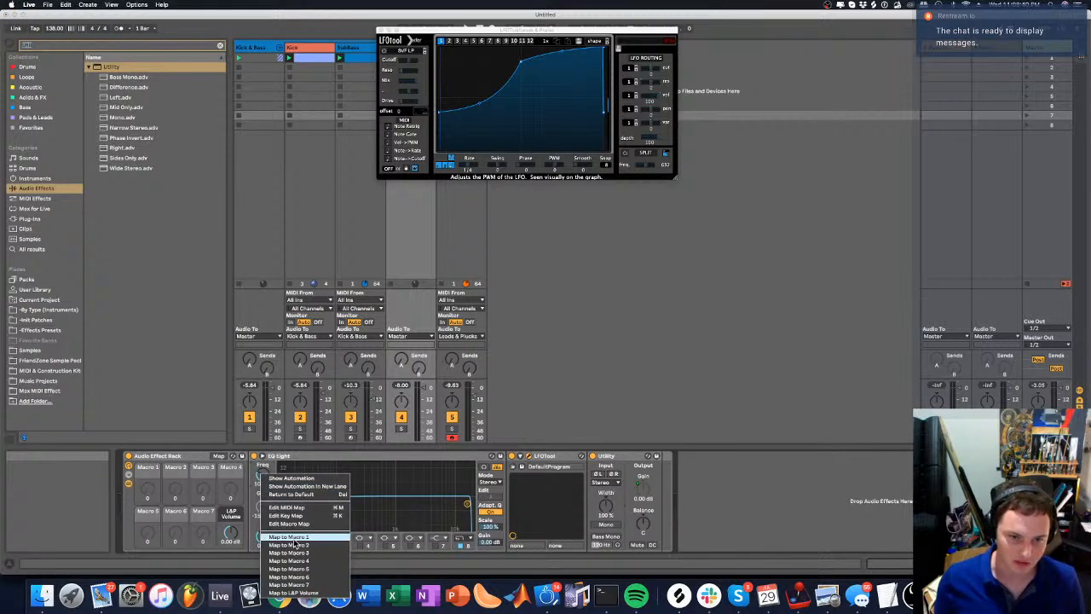
click(294, 538)
Rename Macro 1 to LowCut Freq and color it orange-red
right_click(158, 474)
click(194, 406)
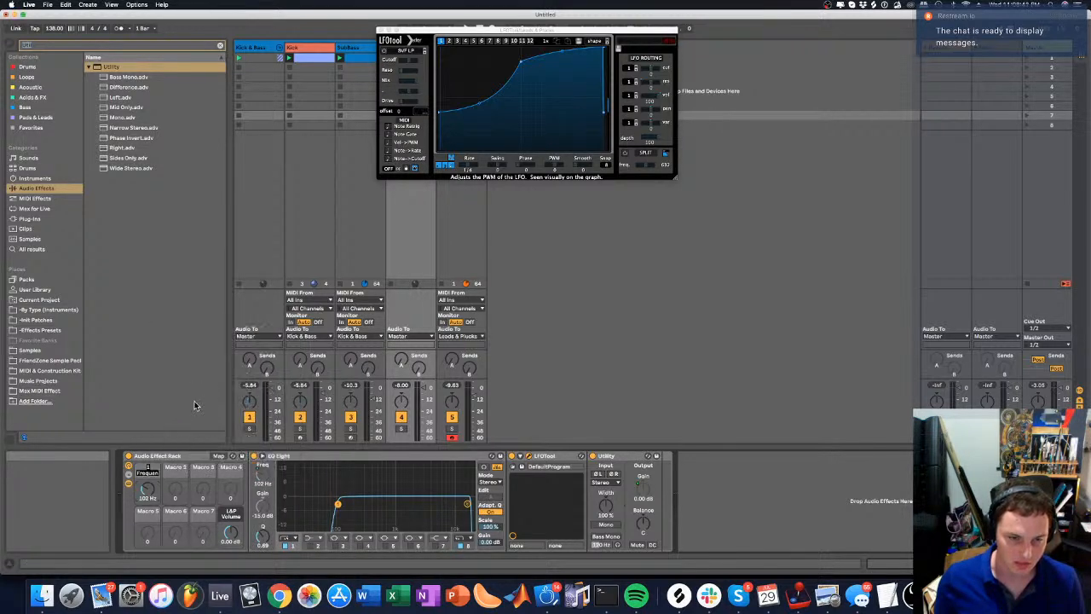
text(LowCut Freq)
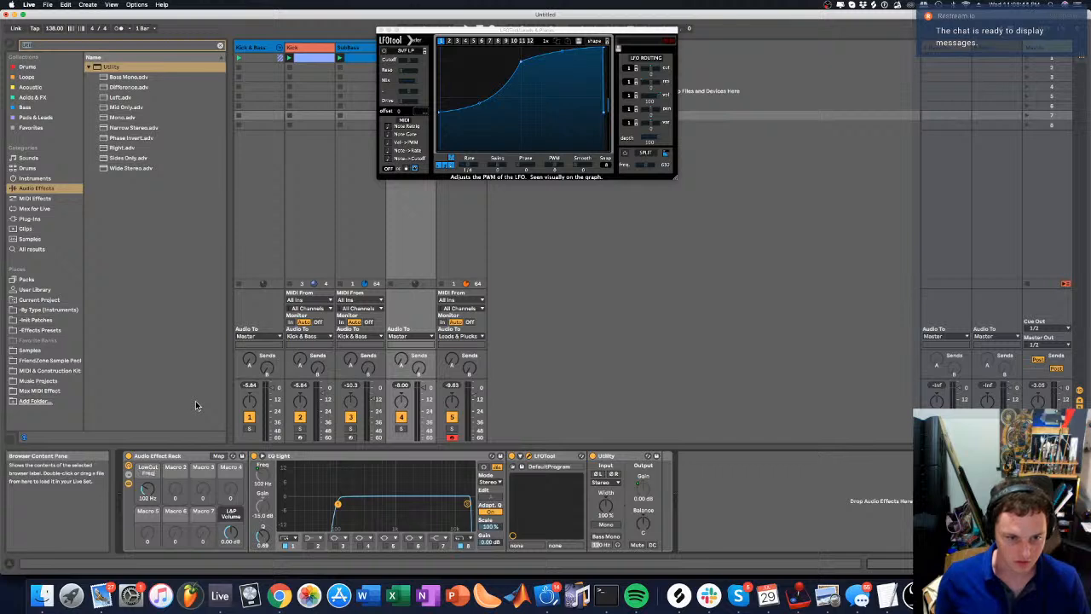
right_click(145, 471)
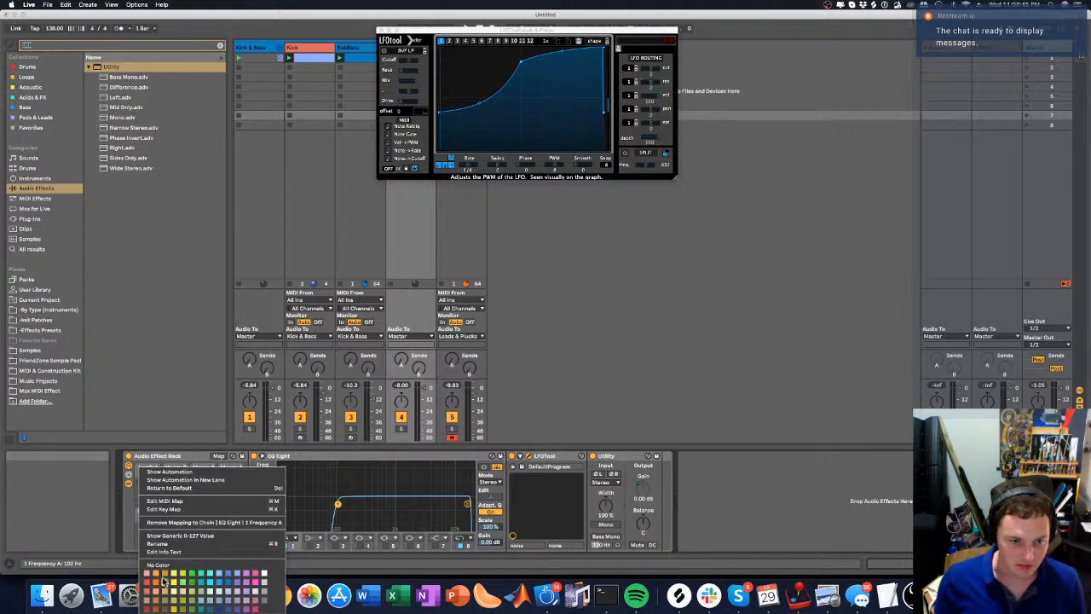
click(146, 584)
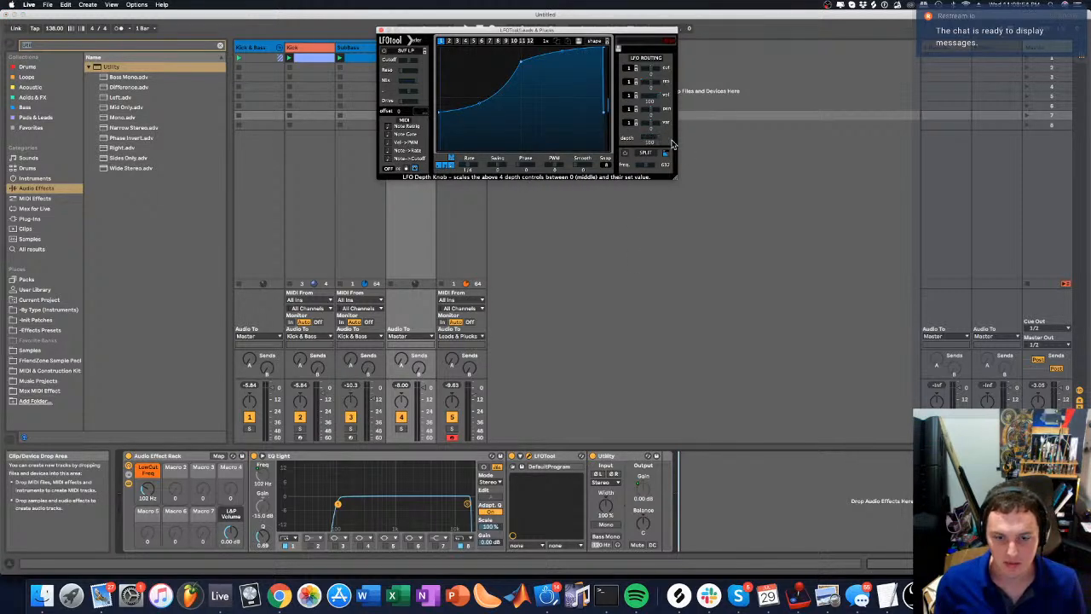
Expose LFOTool's LFO Depth as a configured device parameter and map it to the rack's Macro 7
click(520, 457)
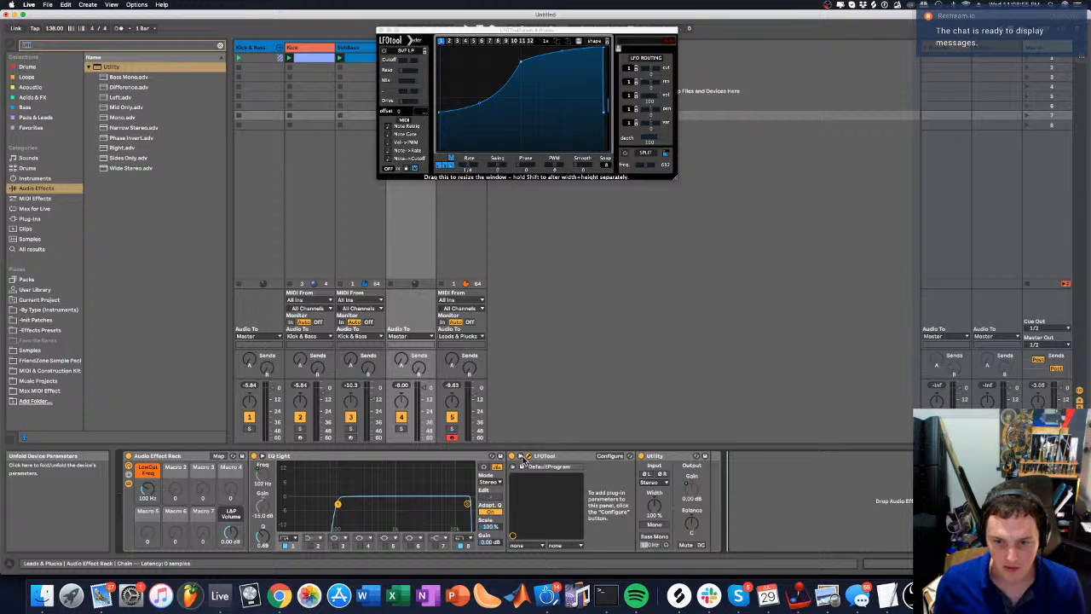
click(609, 456)
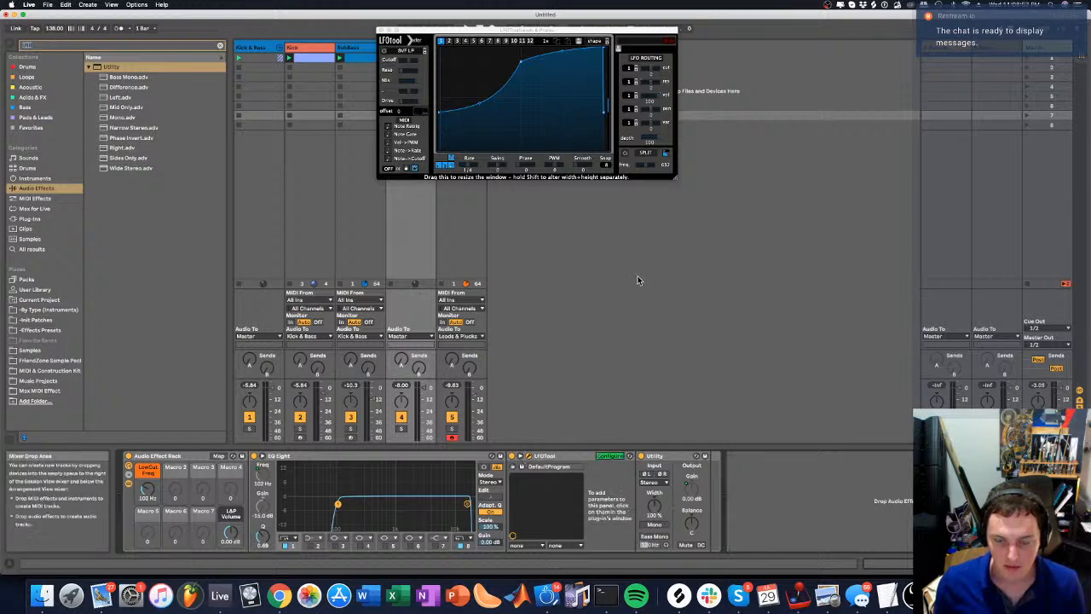
click(648, 137)
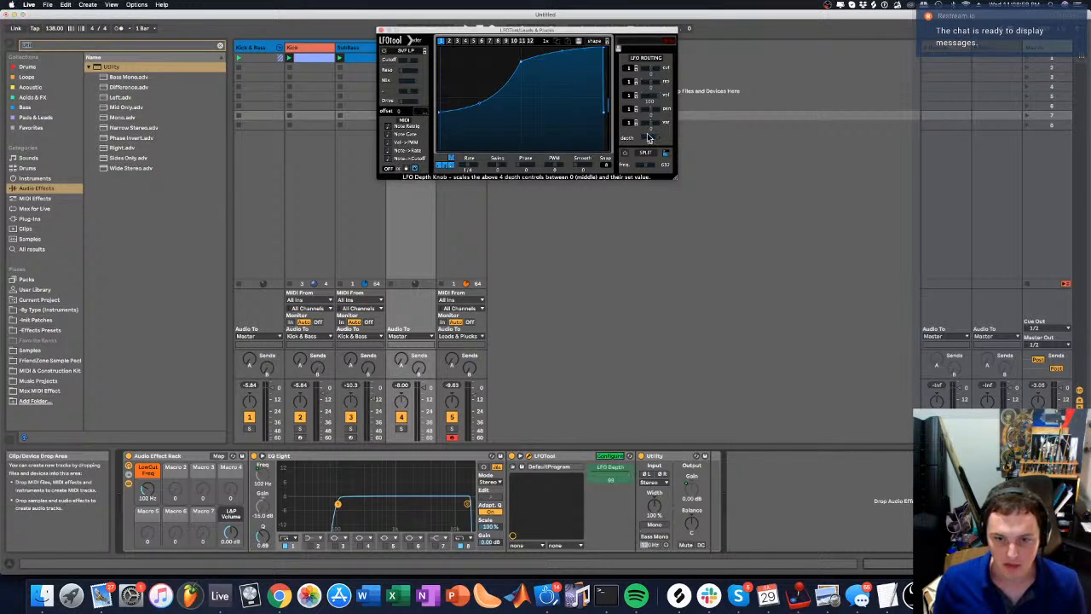
right_click(641, 475)
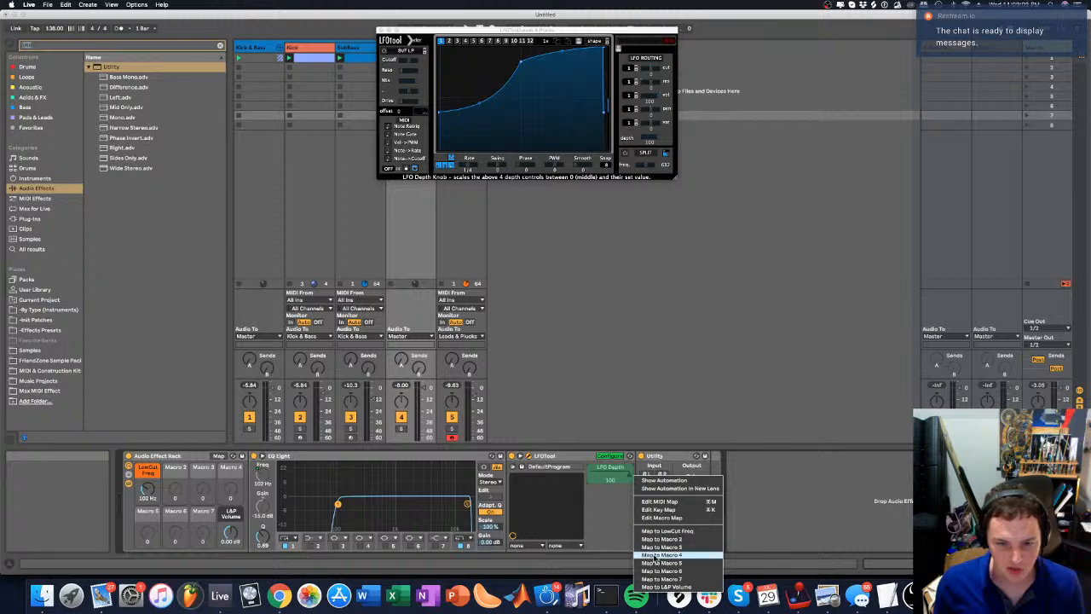
click(662, 579)
Finish configuring LFOTool, rename the LFO Depth macro to LFO Tool Amt and color it green
right_click(227, 514)
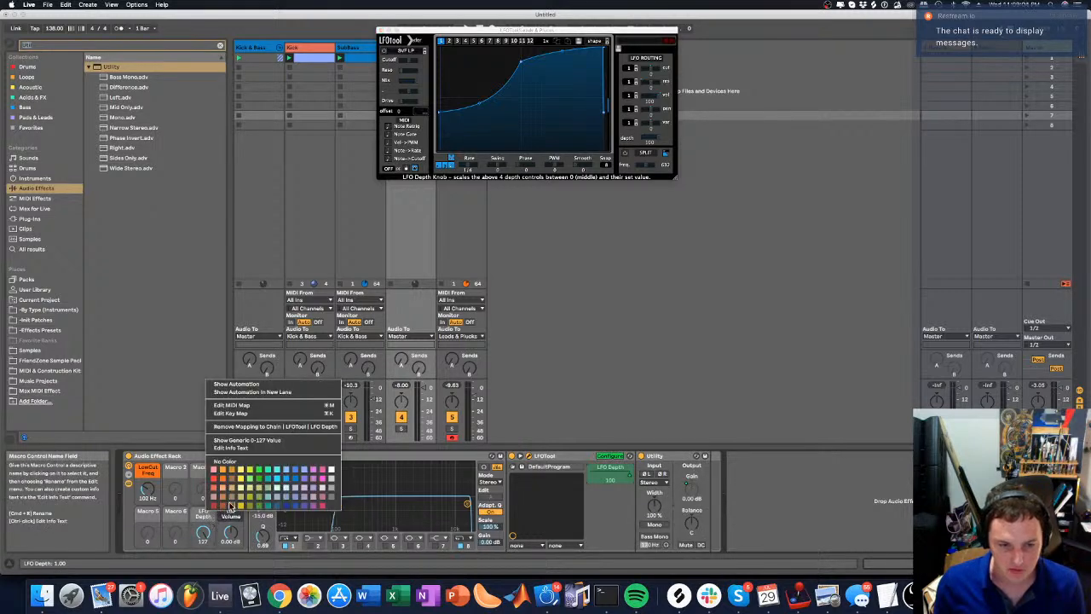
click(189, 454)
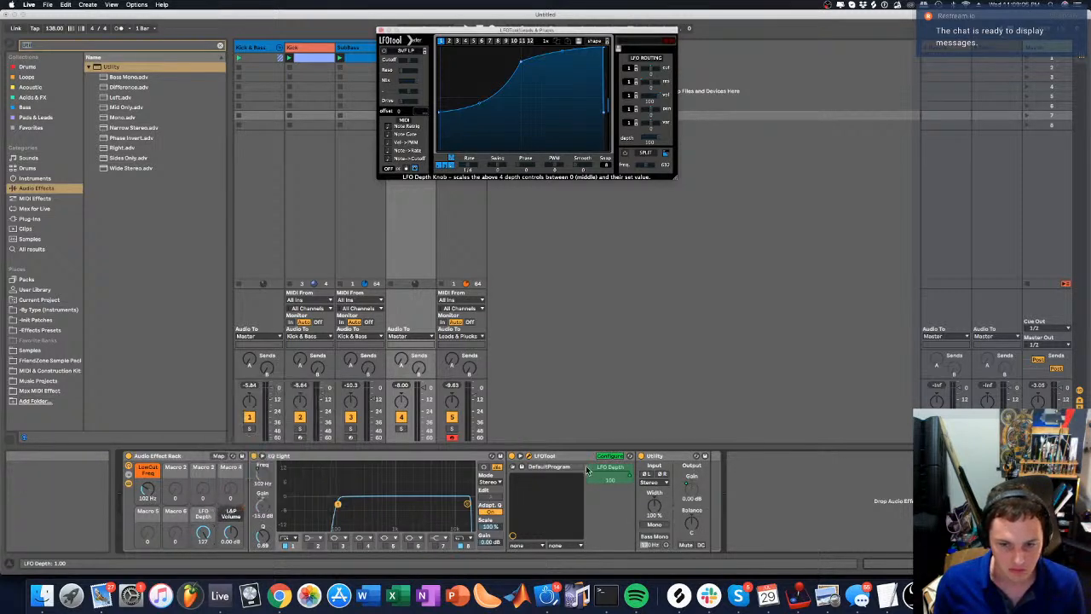
right_click(210, 515)
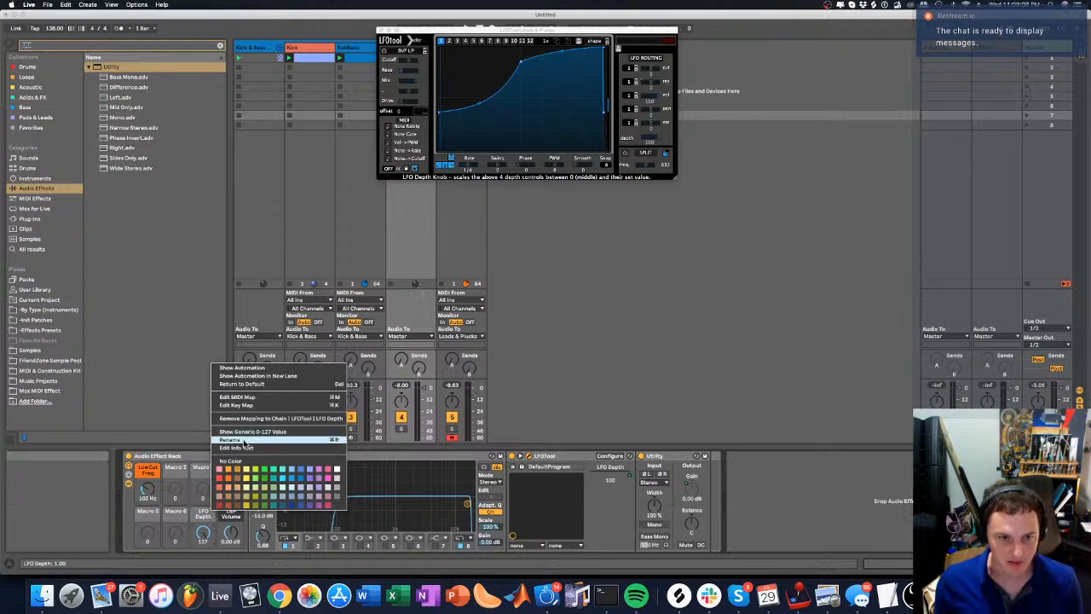
click(239, 441)
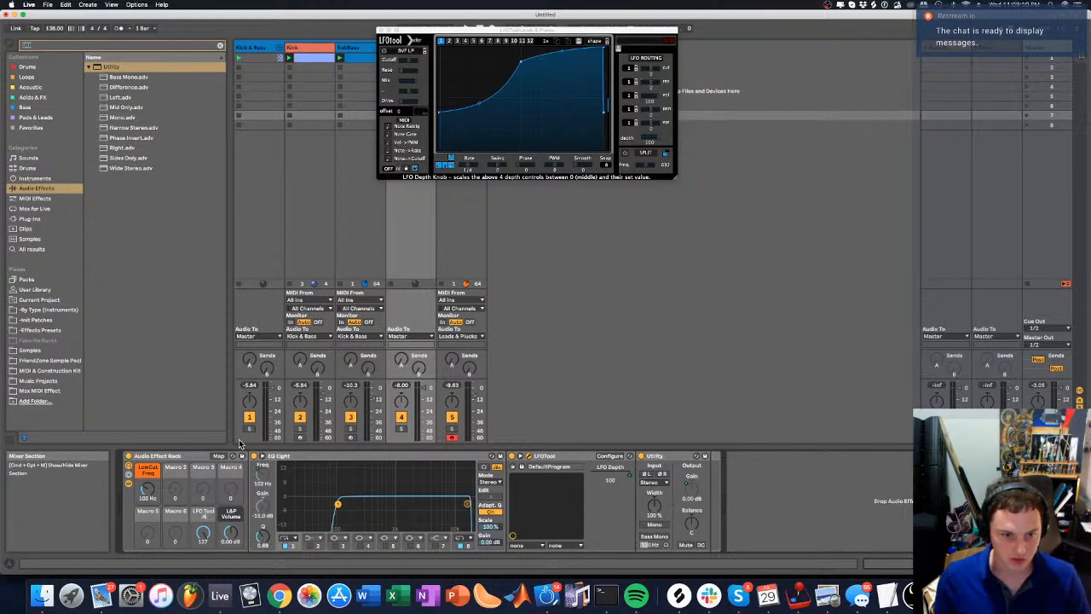
right_click(216, 504)
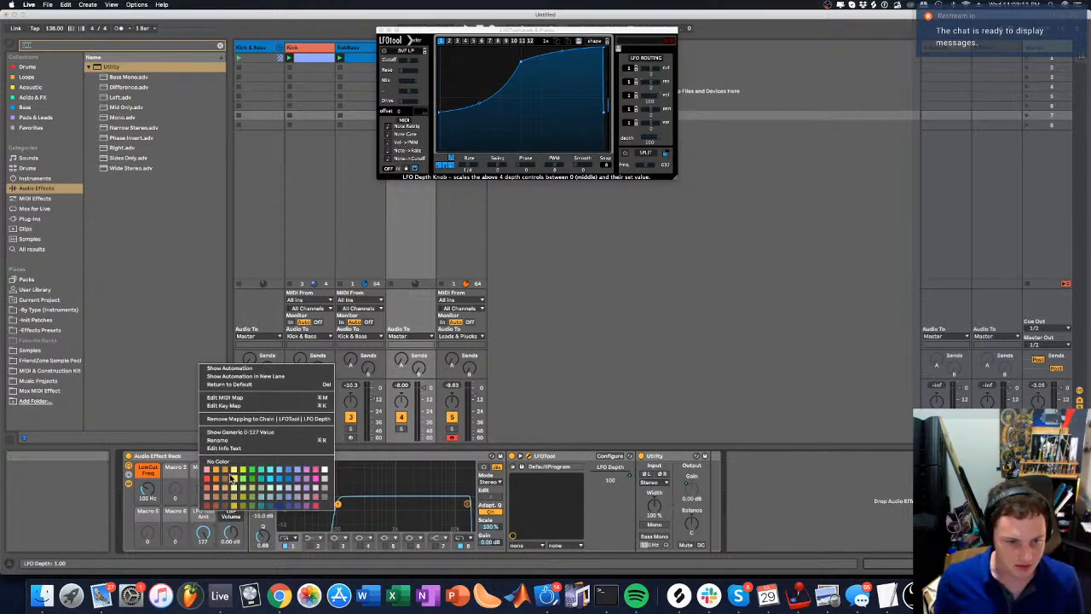
click(249, 482)
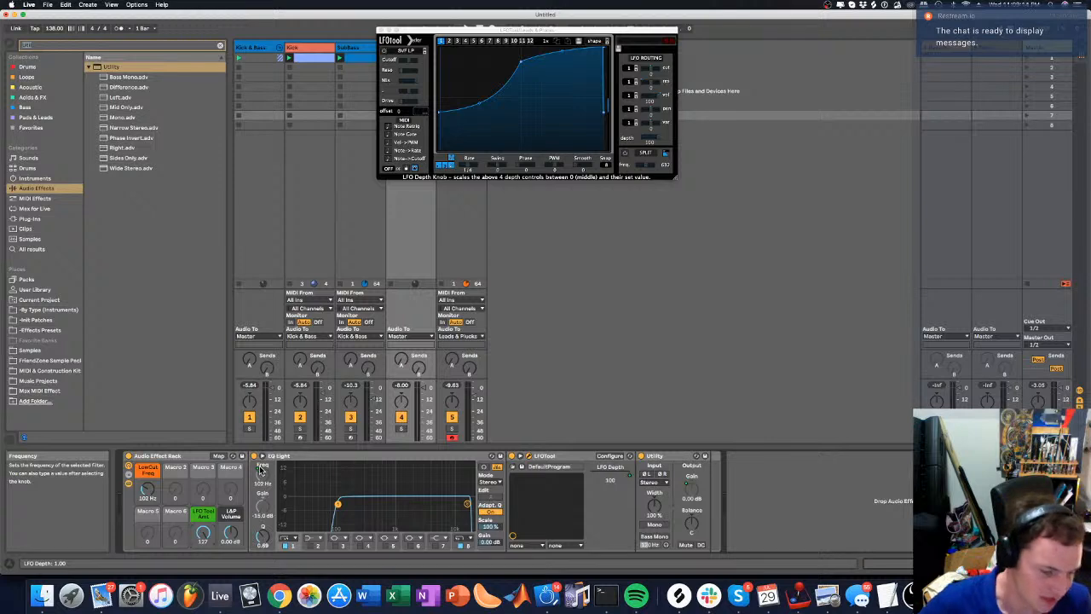
Reshape the LFOTool curve by raising its middle point to full level and lowering its start to the bottom
click(551, 31)
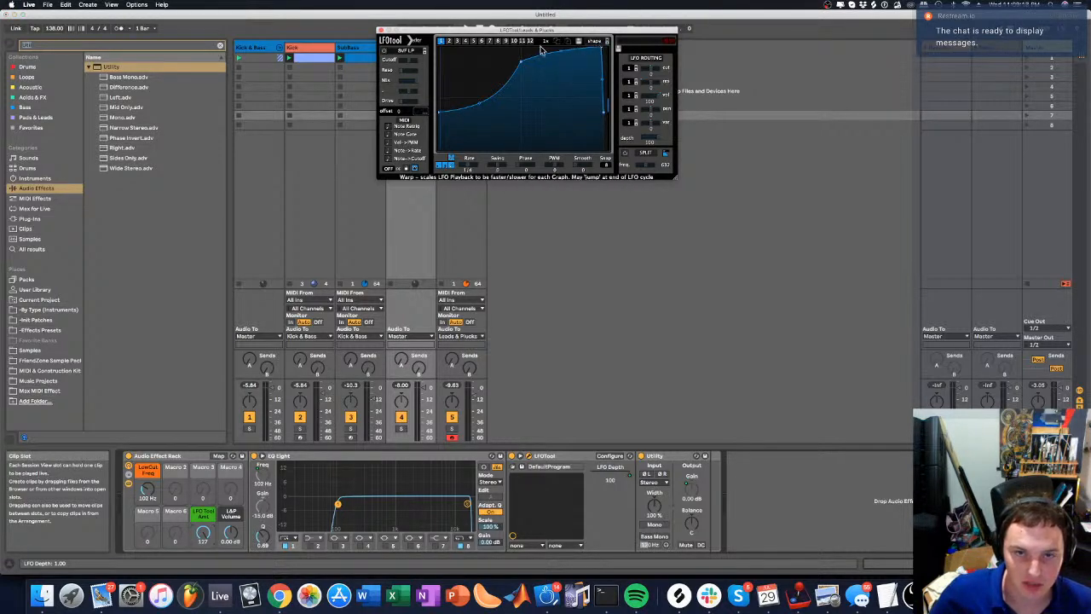
drag(522, 66, 516, 48)
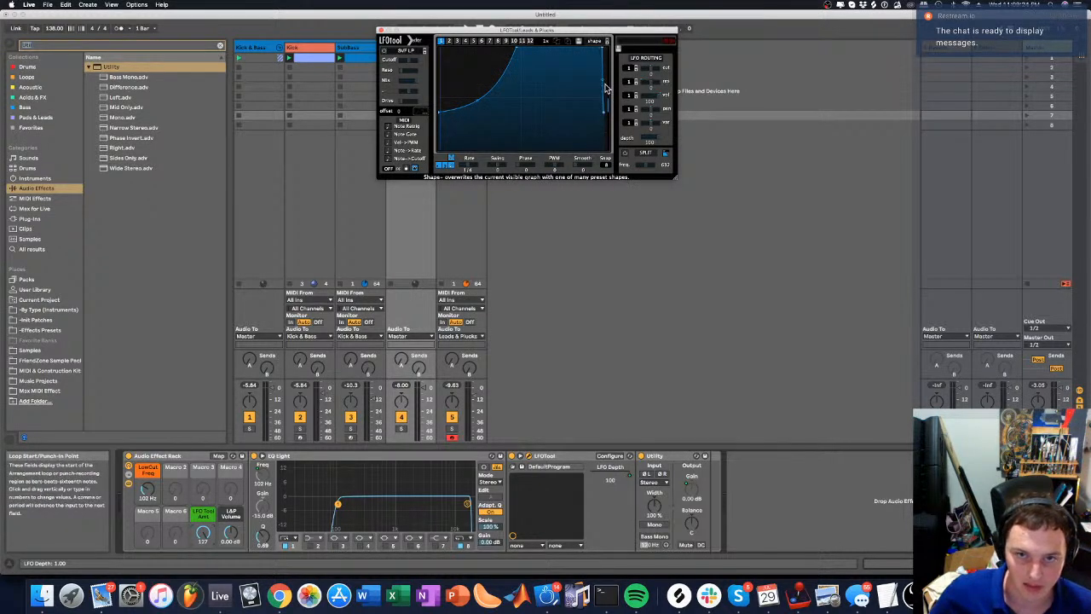
Play the set while raising the LFO Tool Amt macro from zero to an LFO Depth of 40, then close the LFOTool window
double_click(206, 536)
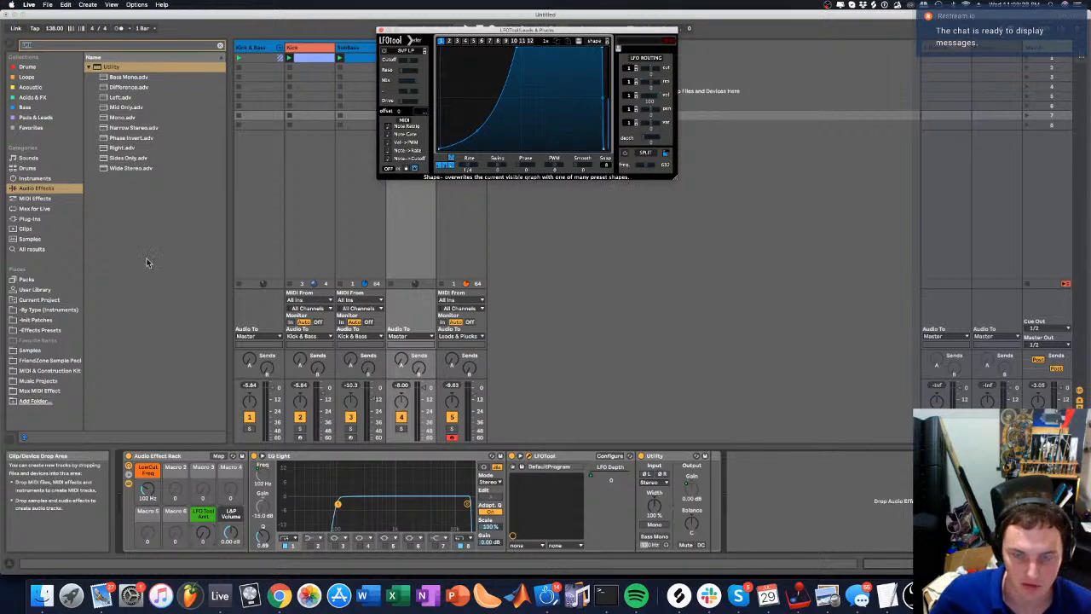
key(space)
drag(203, 532, 203, 508)
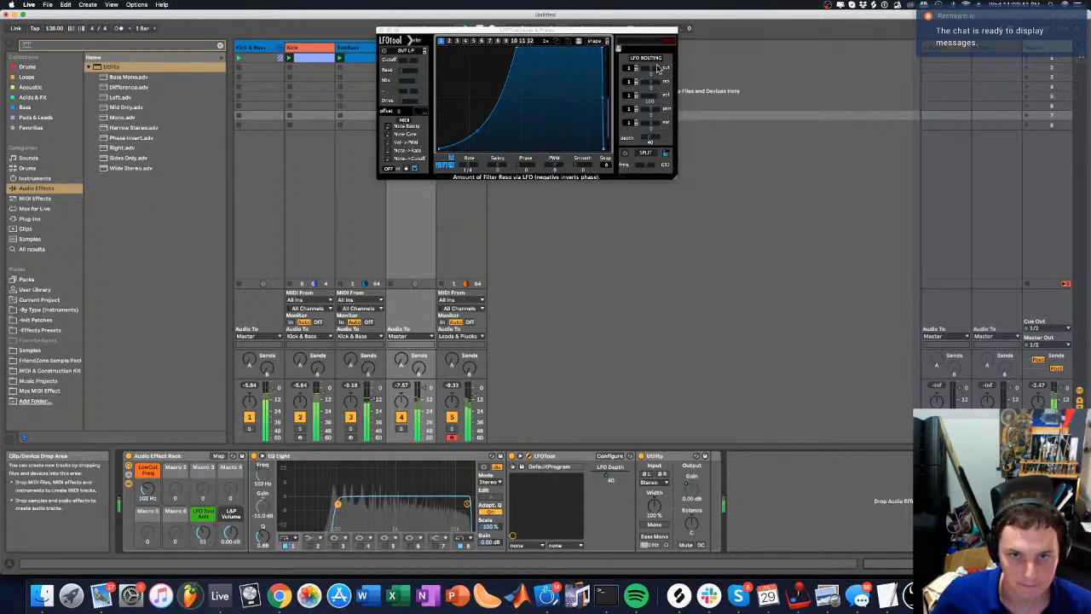
click(380, 31)
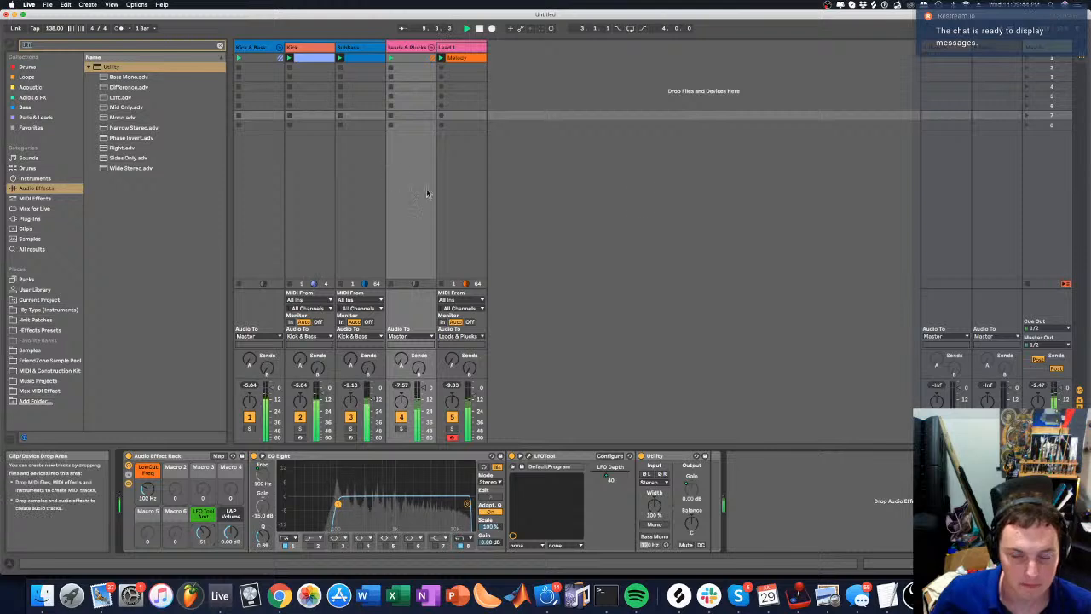
Assign the Lead 1 track's pink color to its clips
click(461, 59)
right_click(469, 60)
right_click(465, 50)
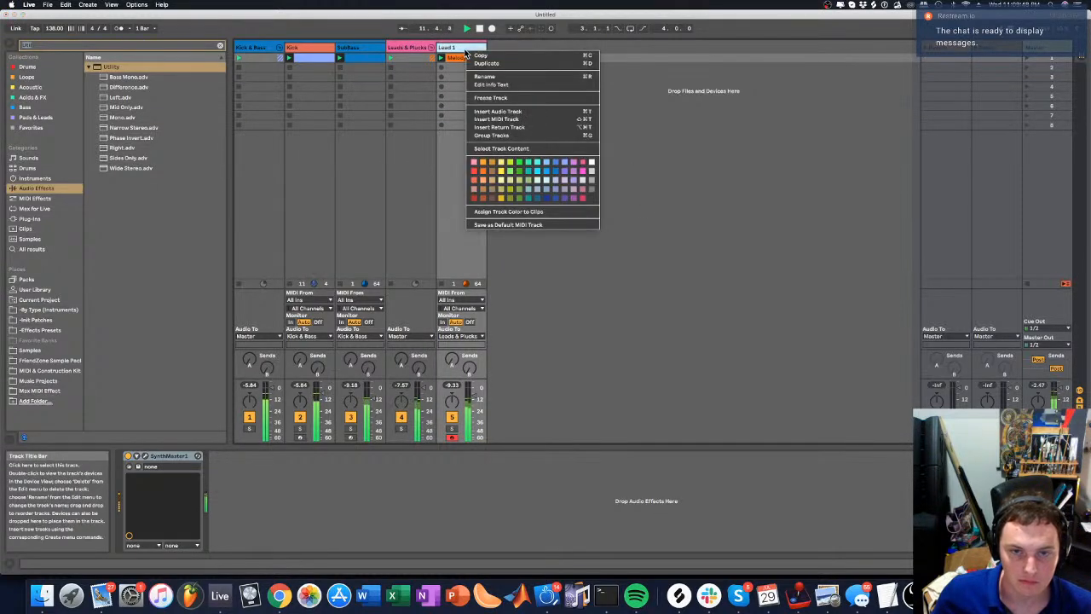
click(504, 212)
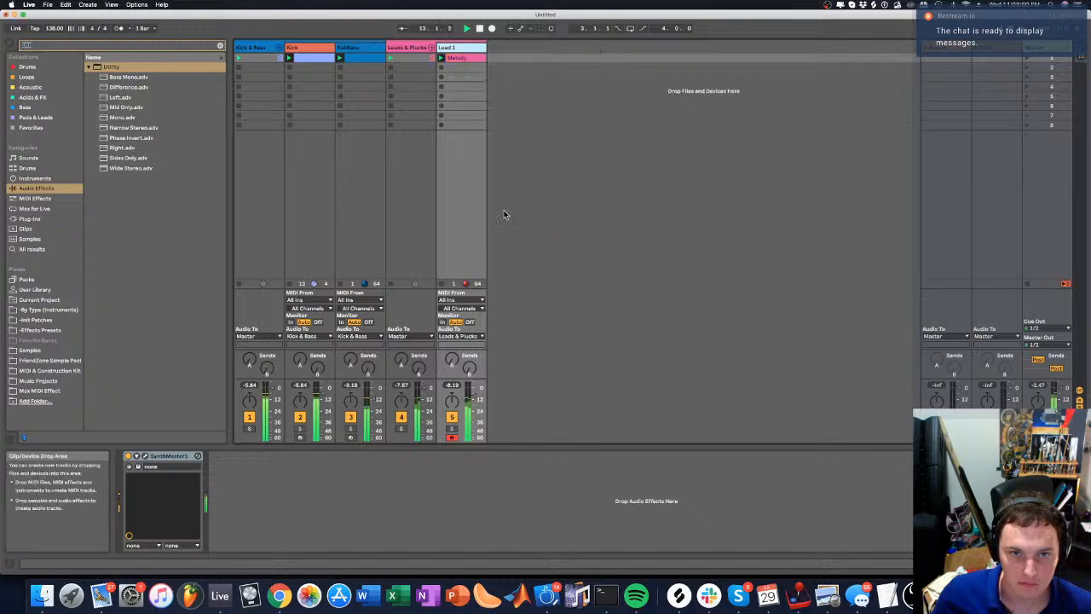
Color the SubBass track dark blue and assign that track color to its clips
right_click(347, 49)
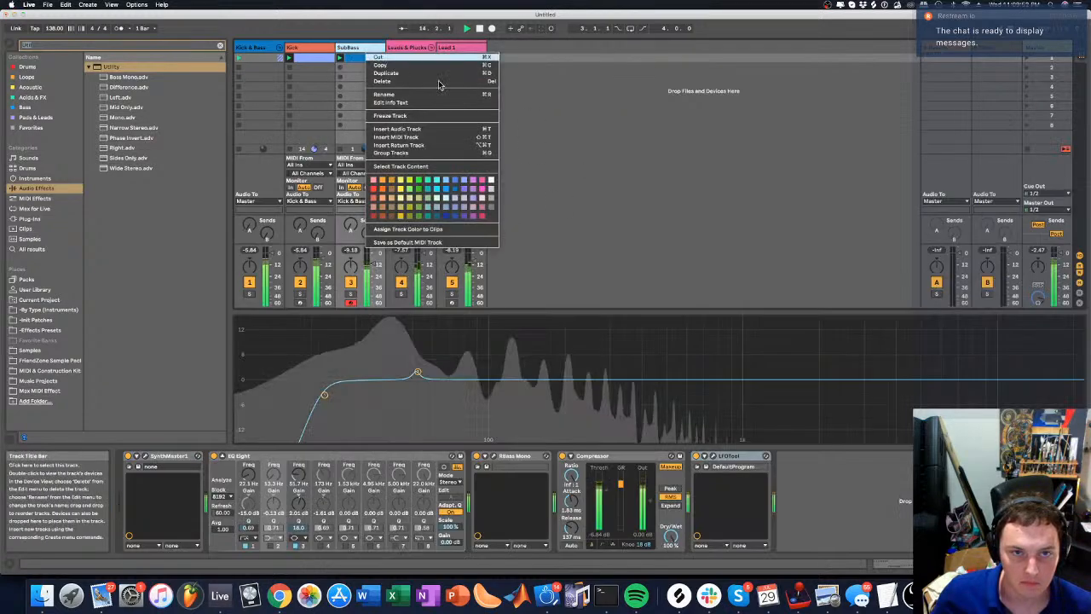
click(447, 216)
right_click(348, 49)
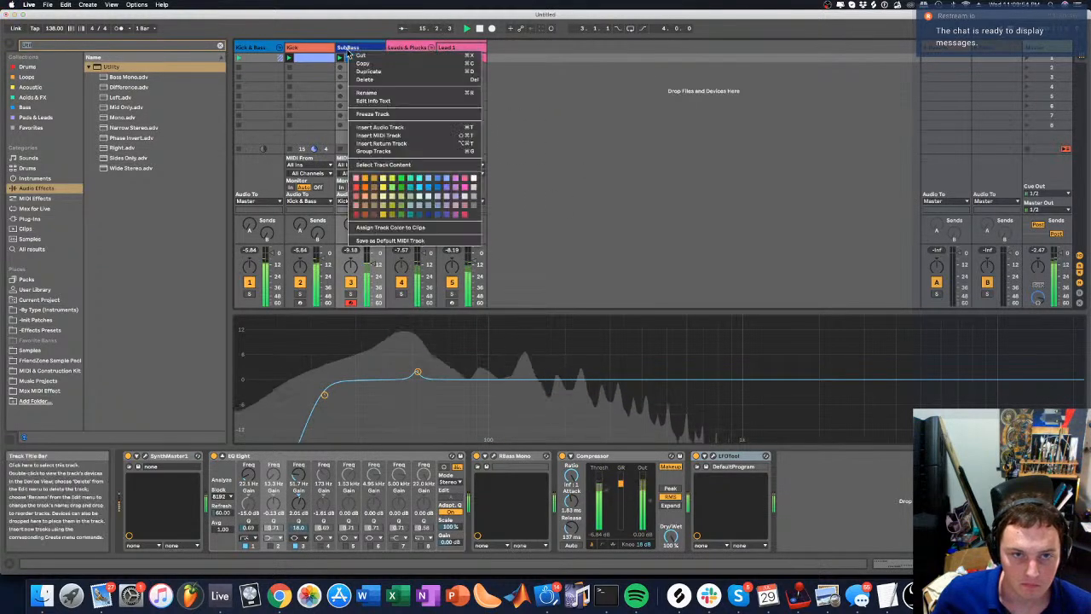
click(309, 51)
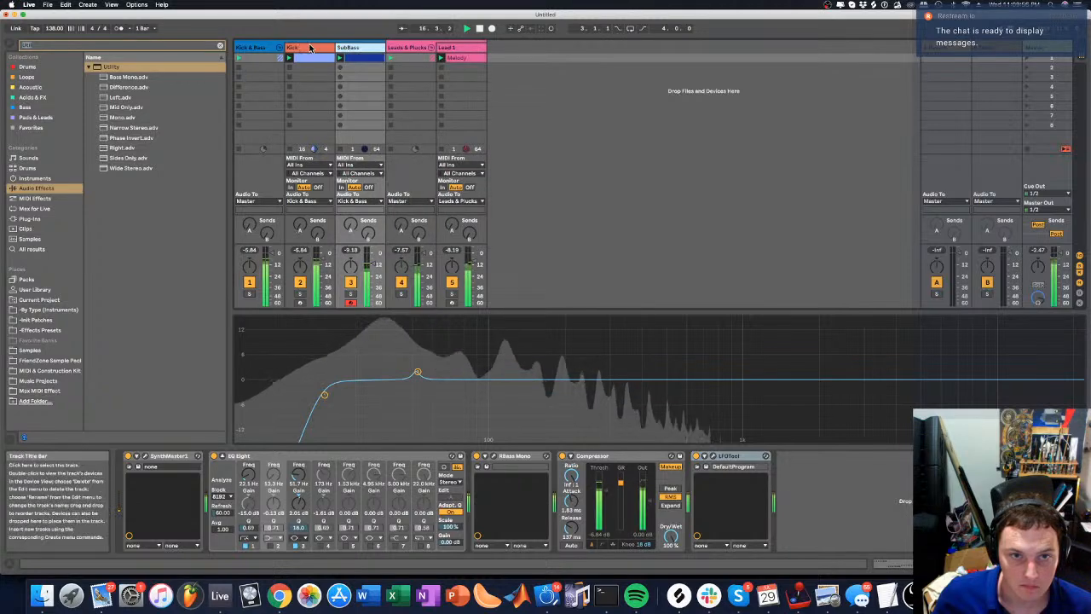
Color the Kick track red and assign that track color to its clips
click(309, 51)
right_click(309, 51)
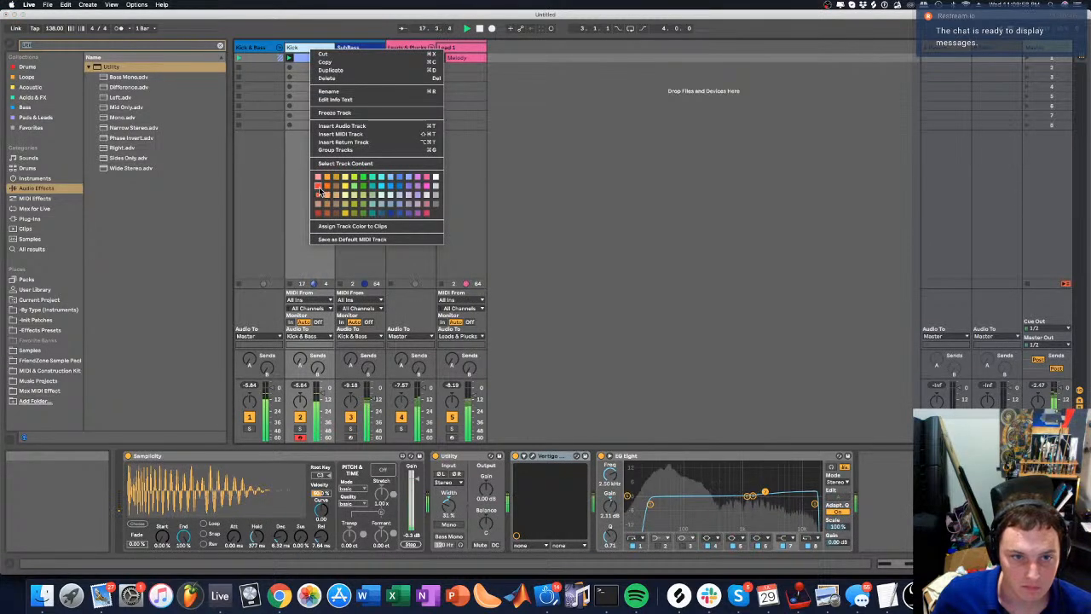
click(322, 179)
right_click(318, 50)
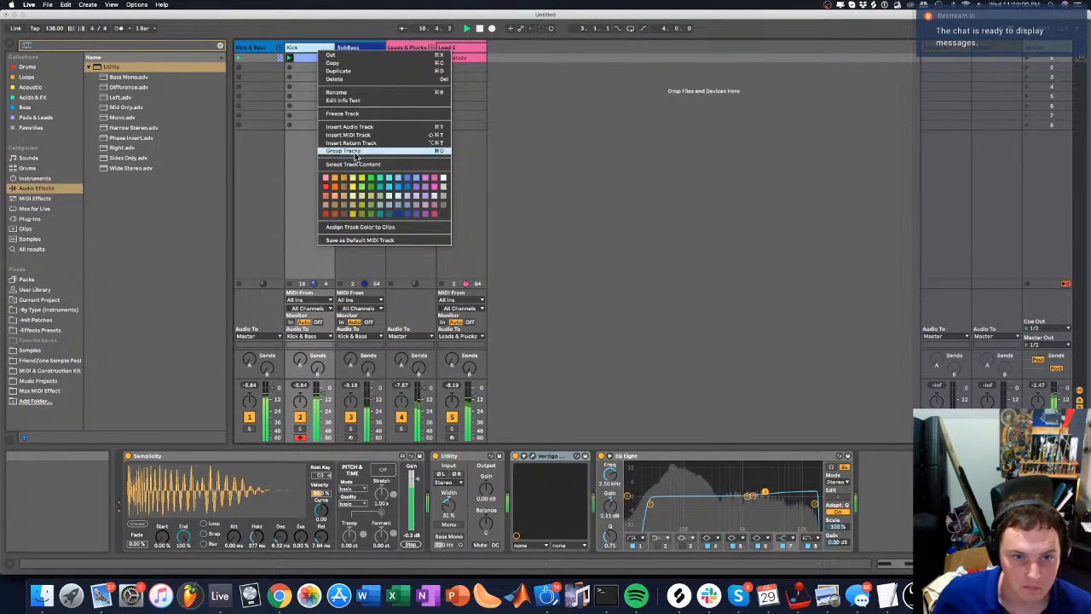
click(358, 227)
click(516, 127)
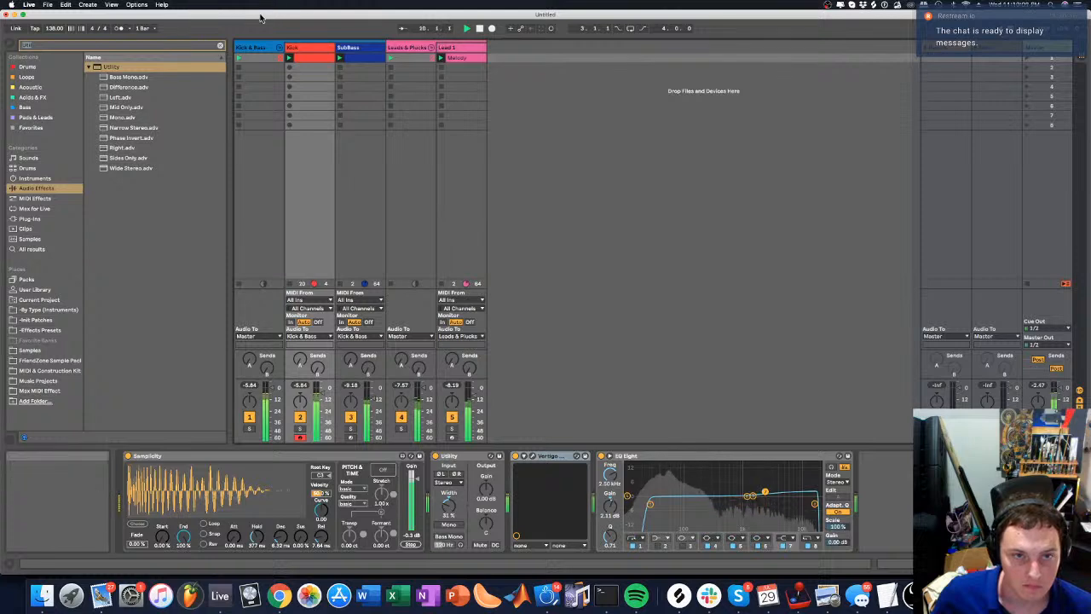
Color the Kick track a darker red and assign the darker shade to its clips
right_click(313, 52)
click(320, 214)
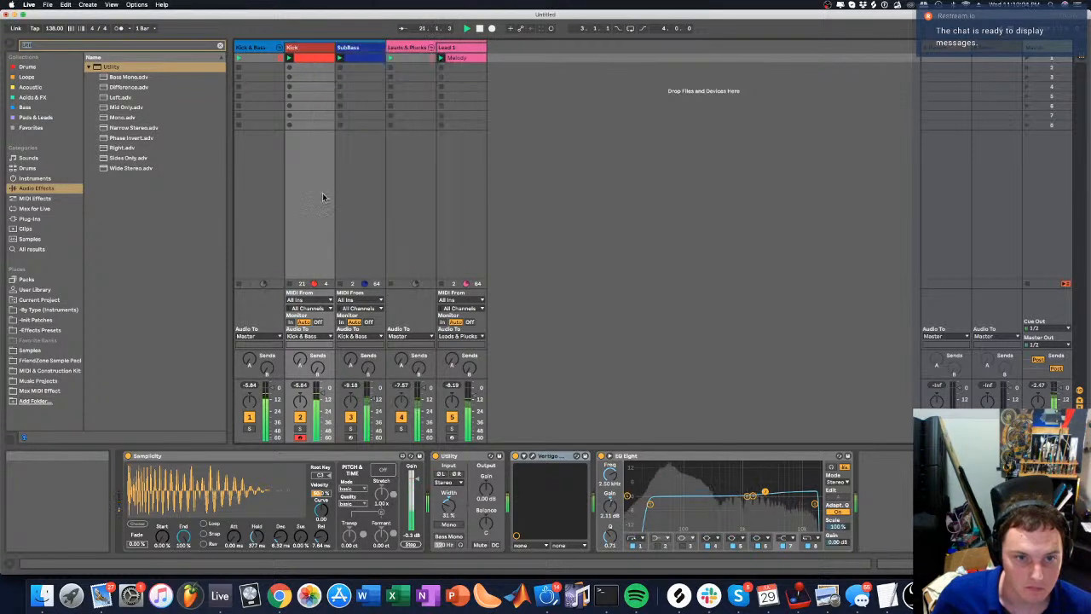
right_click(324, 47)
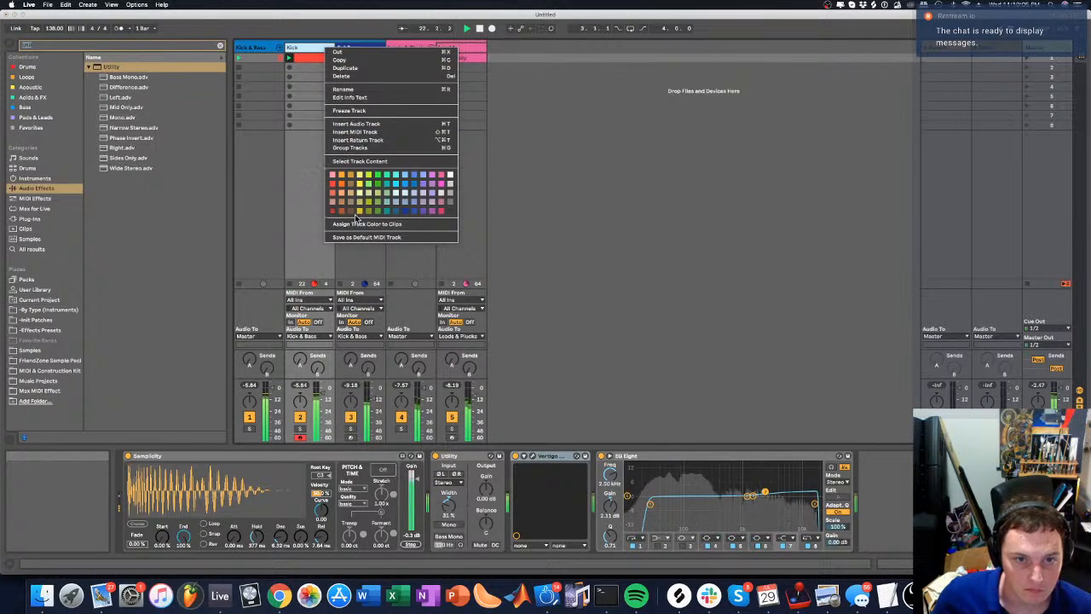
click(356, 224)
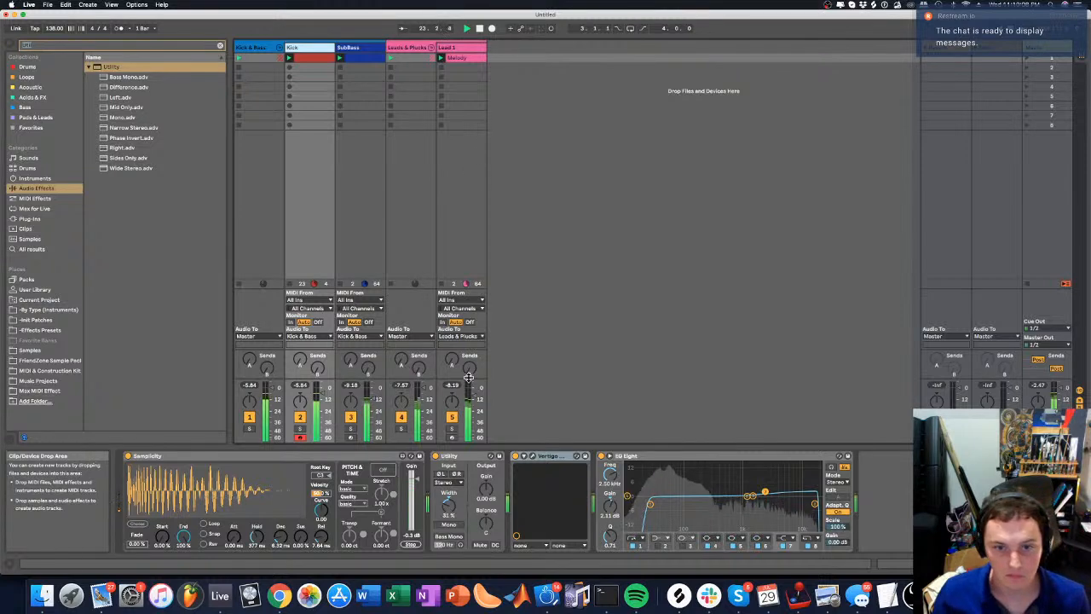
Stop playback and select the Lead 1 track
click(472, 403)
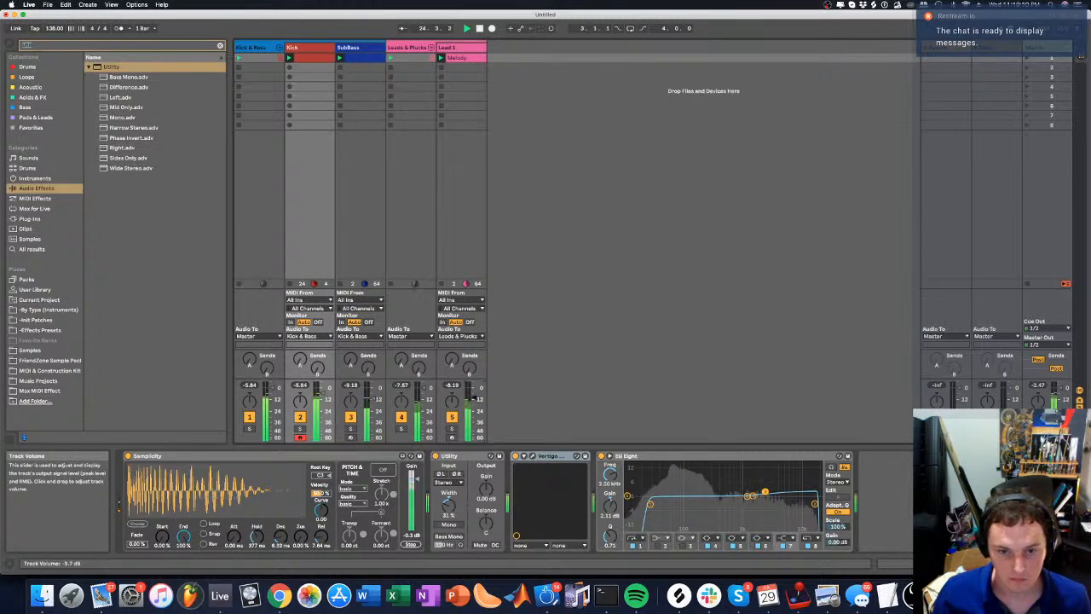
click(460, 128)
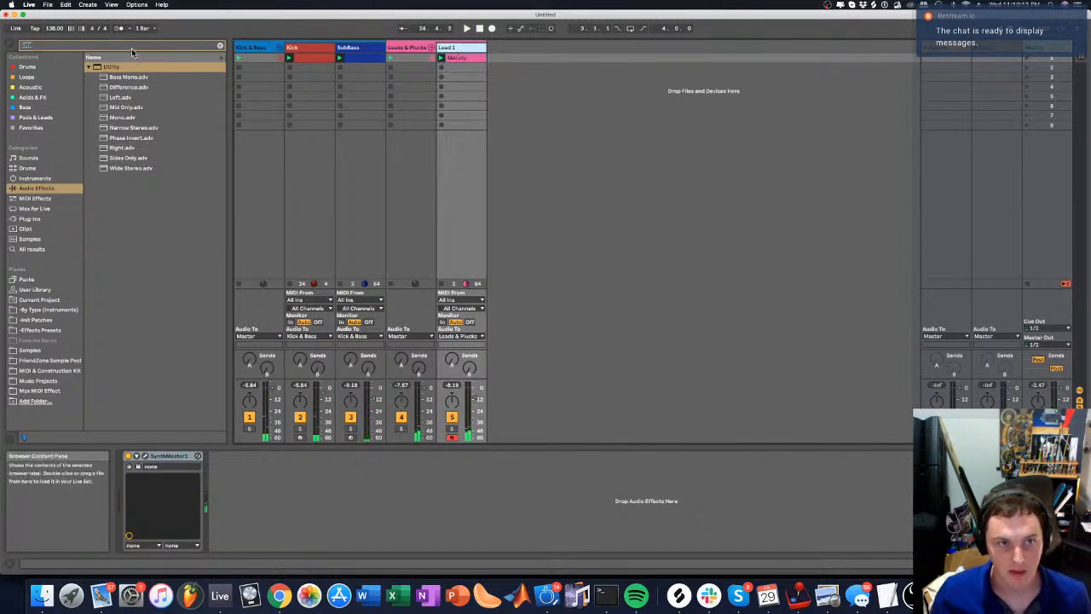
Select the Leads & Plucks track and search all browser results for "Arts"
click(423, 47)
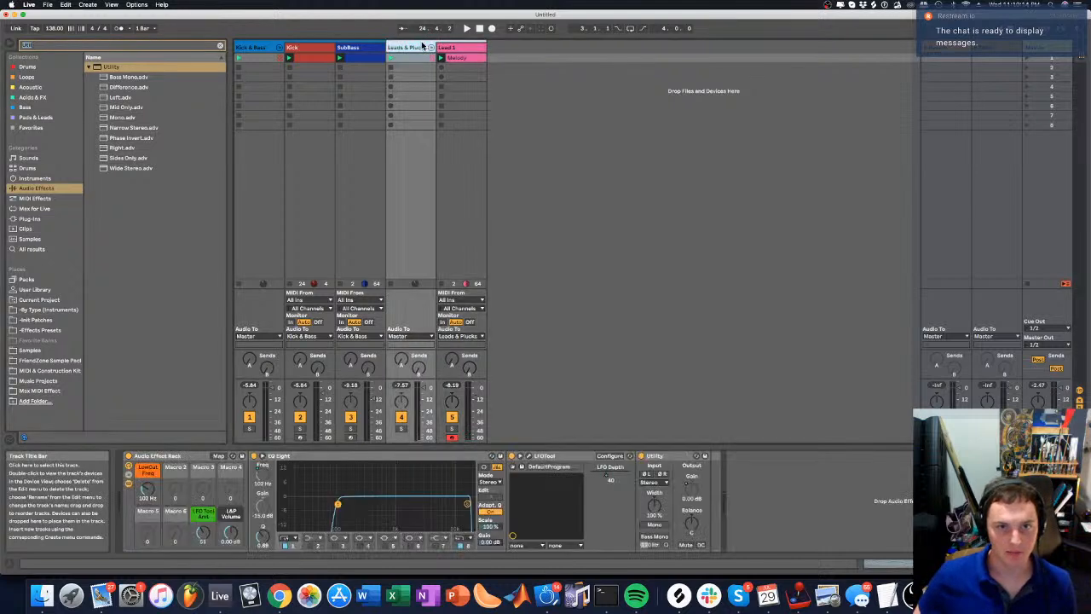
click(56, 45)
text(Arp)
key(BackSpace)
key(BackSpace)
key(BackSpace)
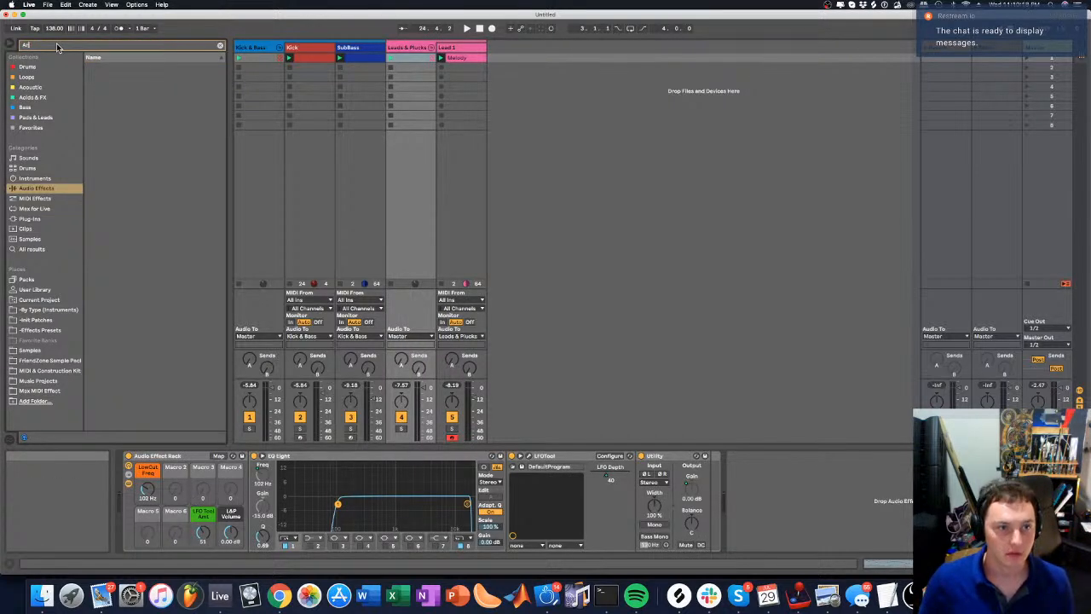
key(super+f)
text(Arts)
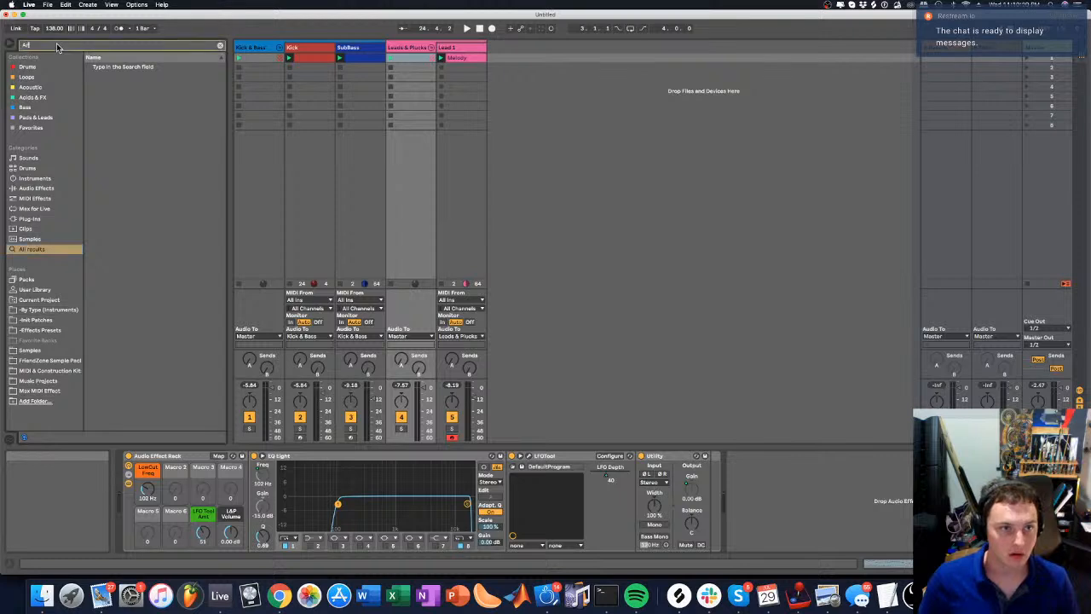
Insert ArtsAcousticReverb between EQ Eight and LFOTool in the Leads & Plucks effect rack
click(116, 128)
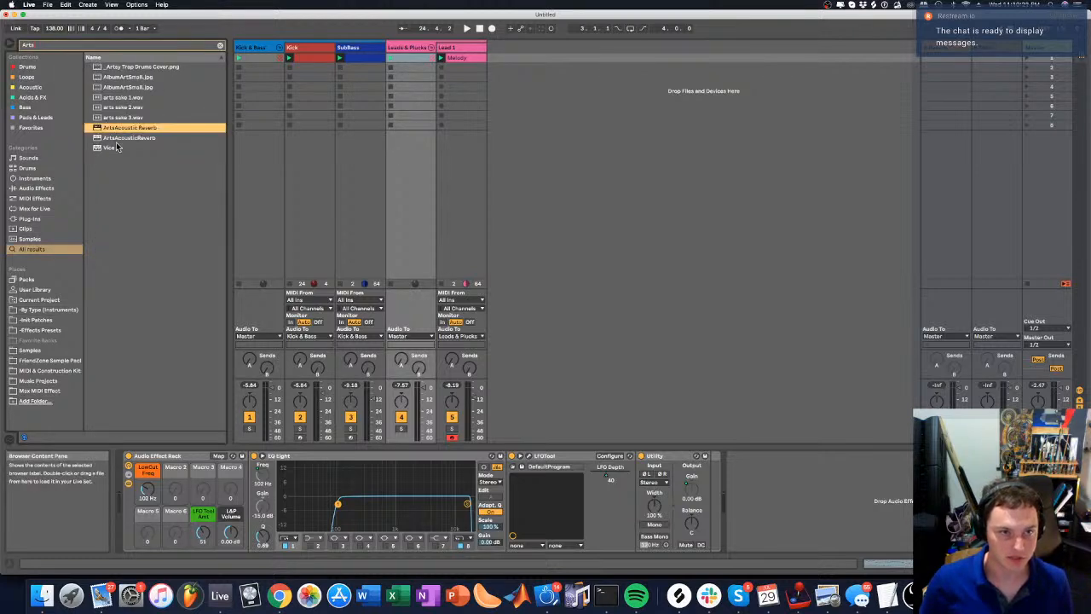
click(117, 147)
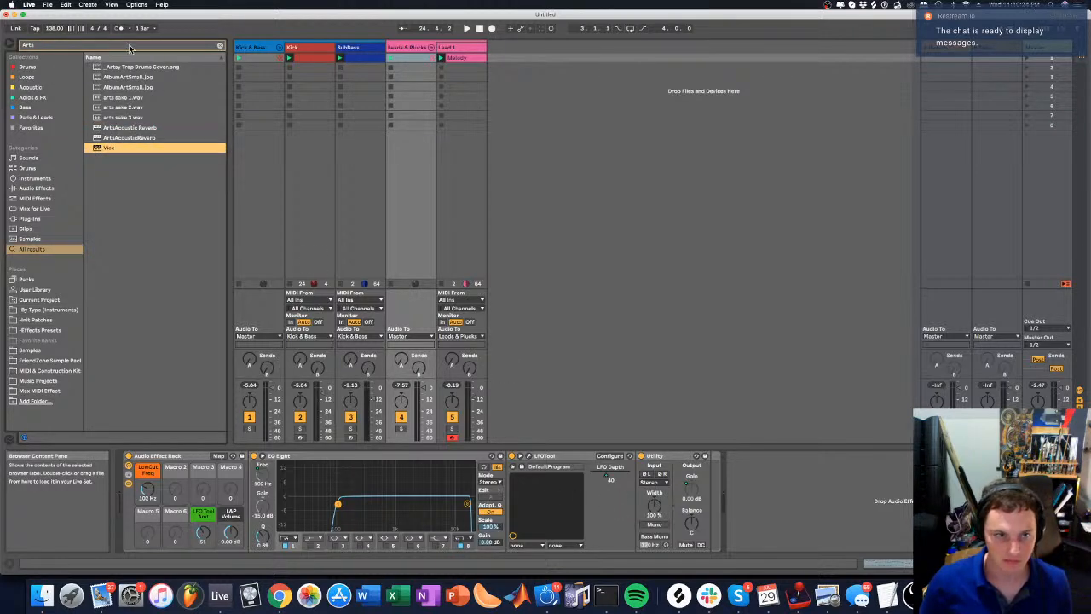
click(128, 137)
drag(388, 302, 510, 487)
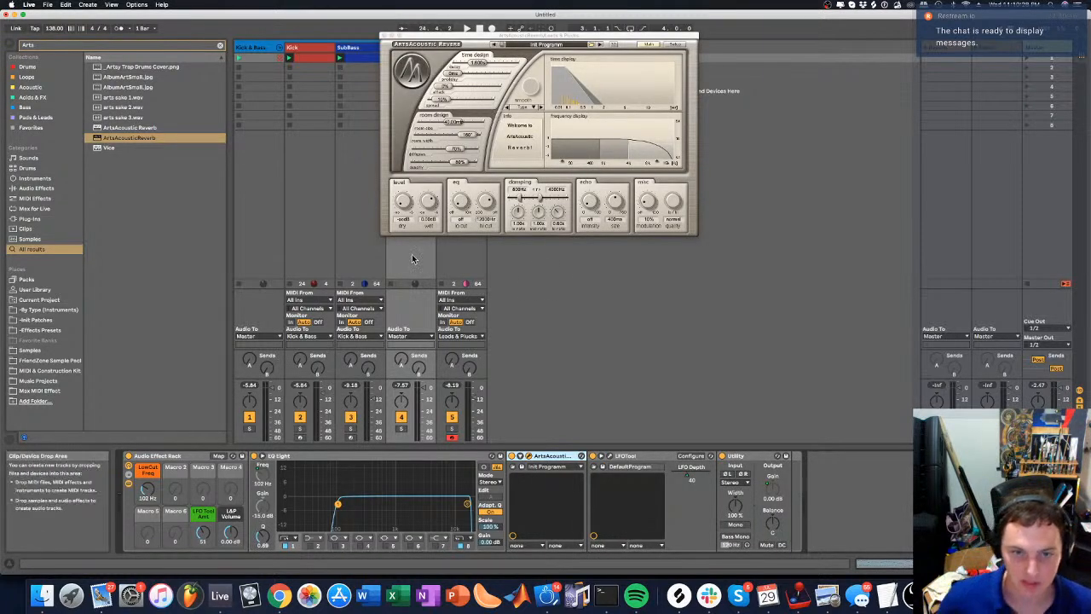
Set the reverb's dry level to 0 dB and its wet level to -oo dB
double_click(402, 199)
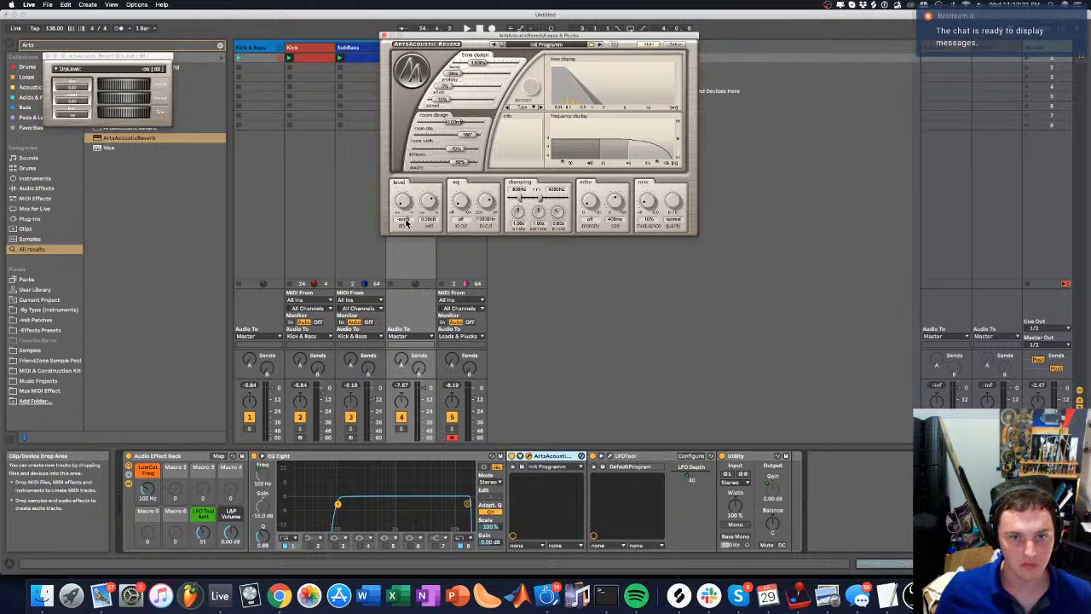
click(152, 70)
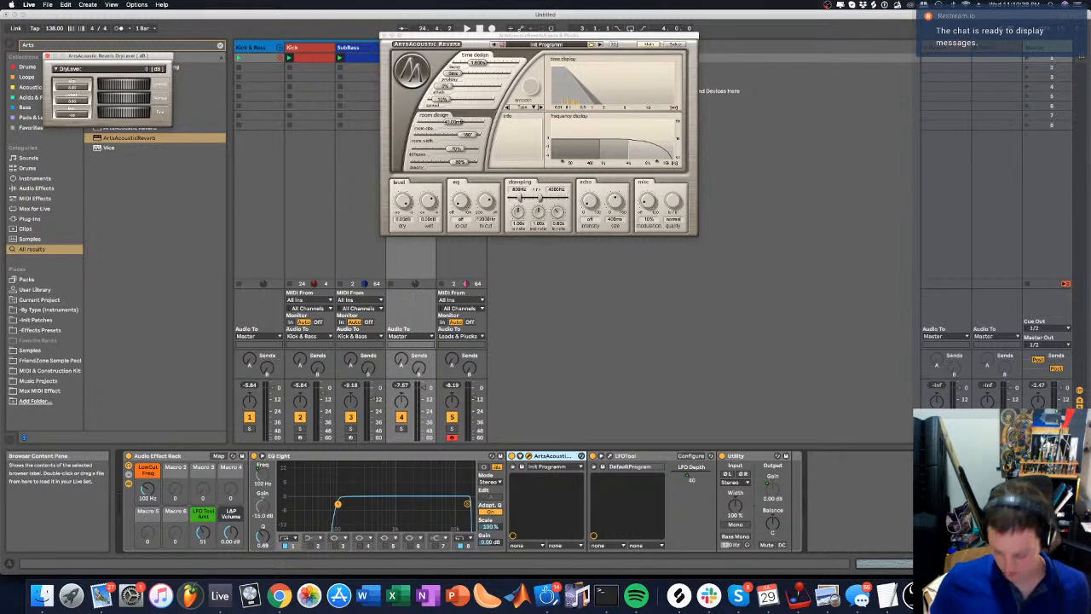
click(429, 202)
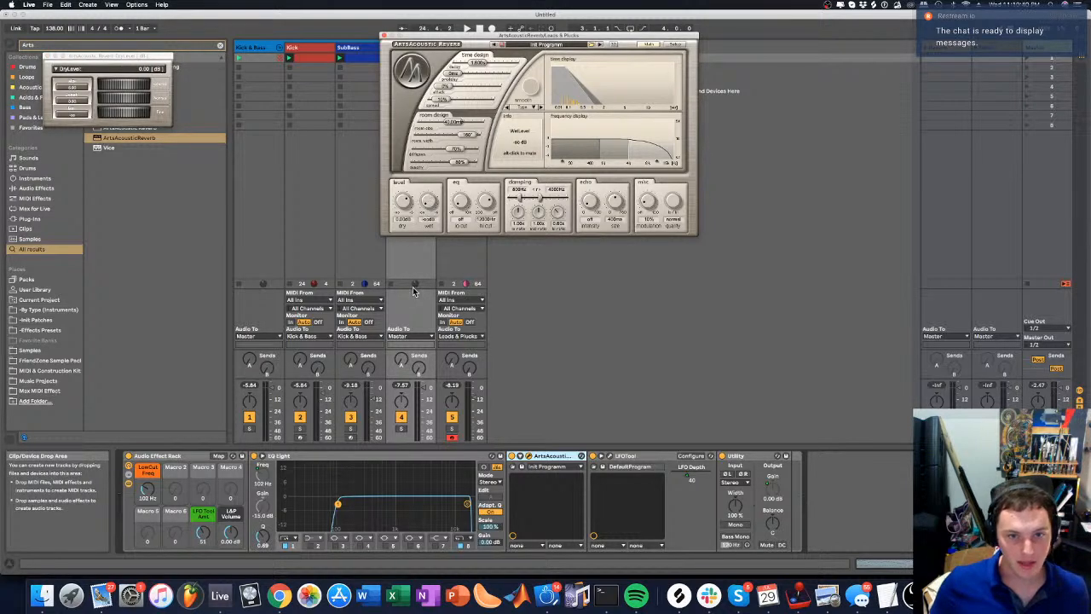
Show the reverb's device parameters and map WetLevel to Macro 5 of the rack
click(520, 457)
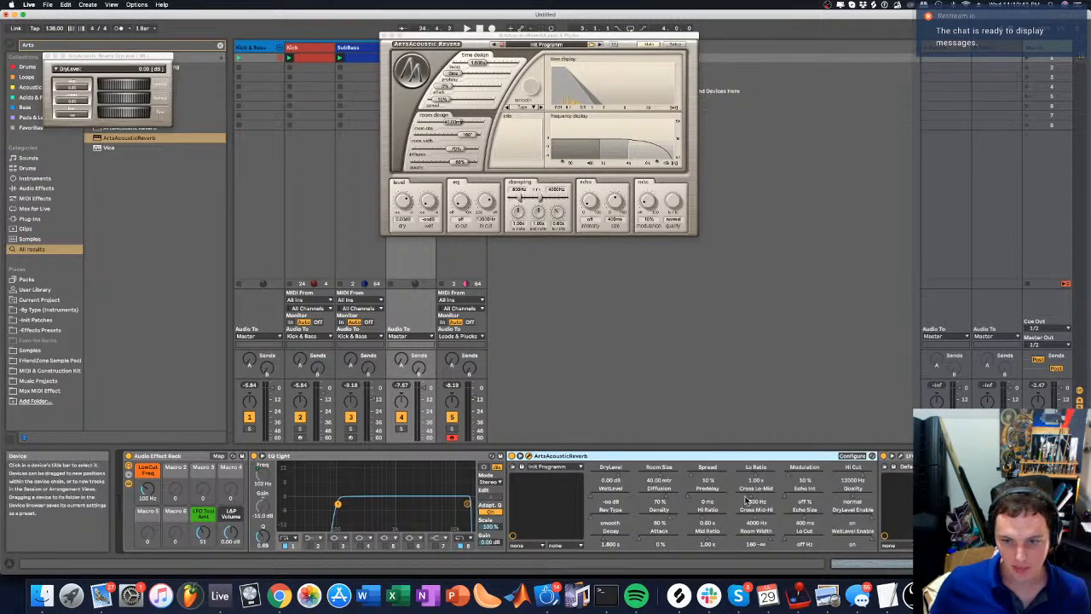
right_click(598, 479)
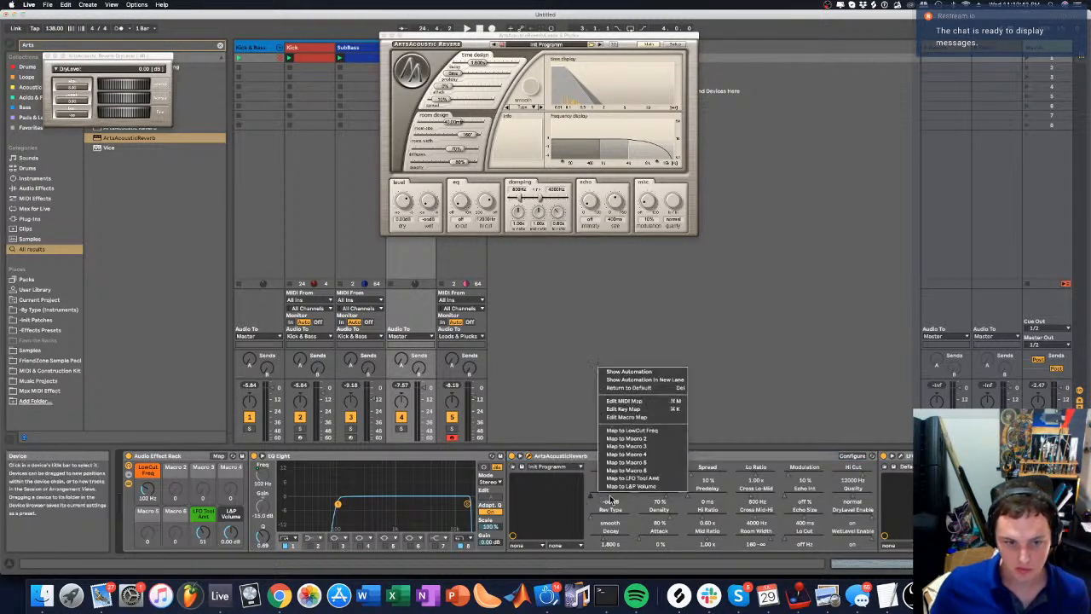
click(653, 462)
Rename the WetLevel macro to Reverb Amt and color it blue
right_click(151, 509)
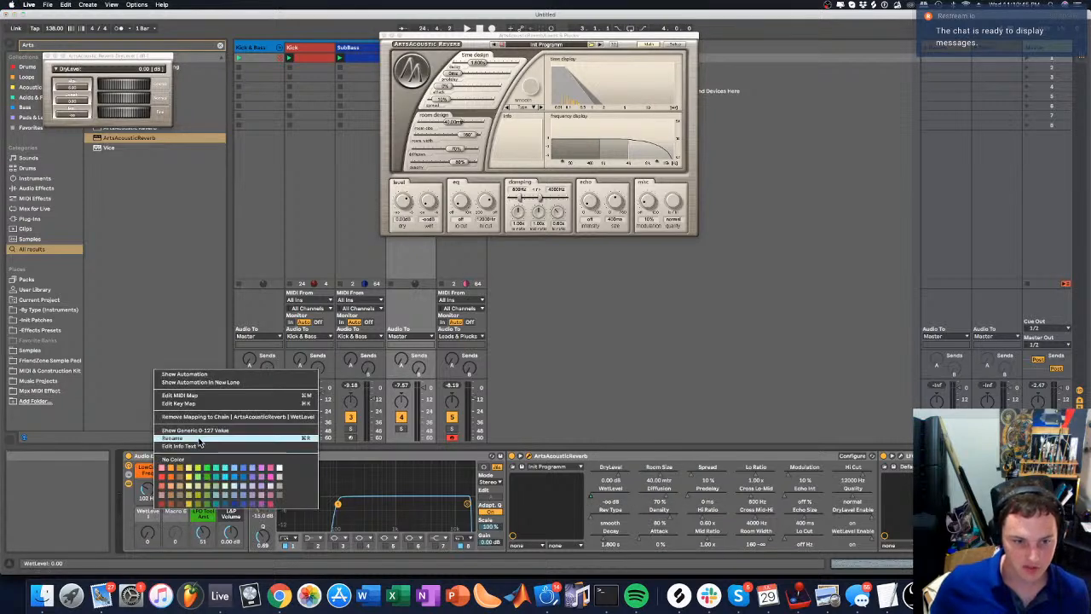
click(200, 439)
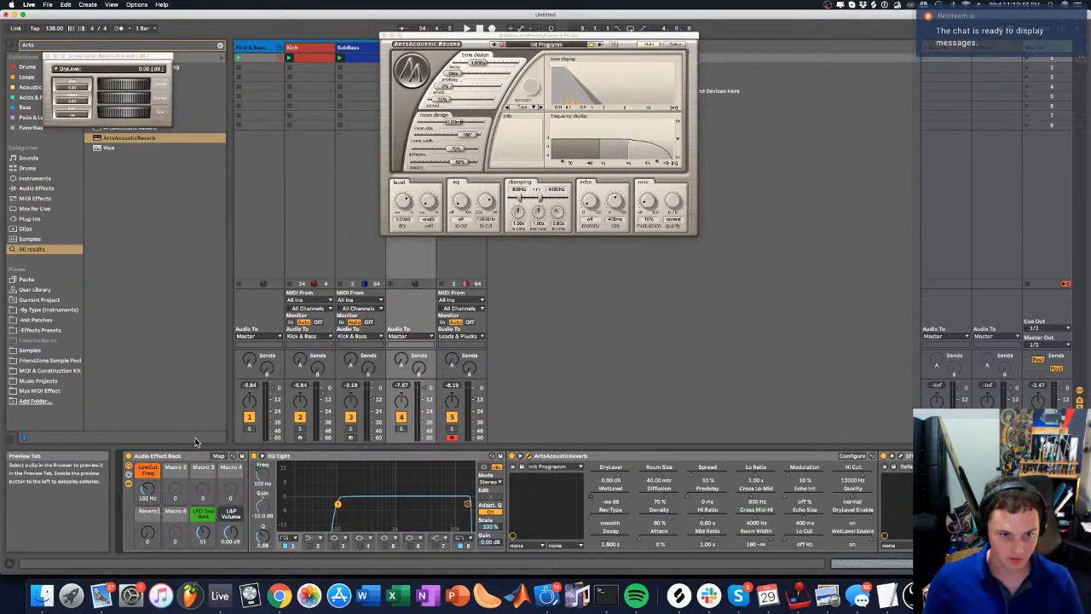
right_click(151, 520)
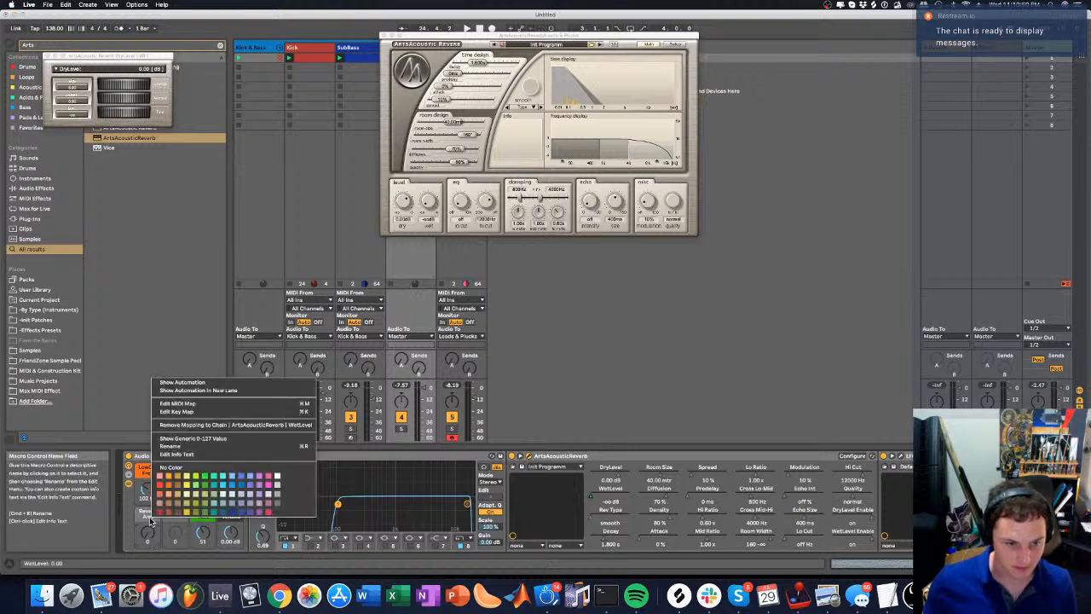
click(229, 488)
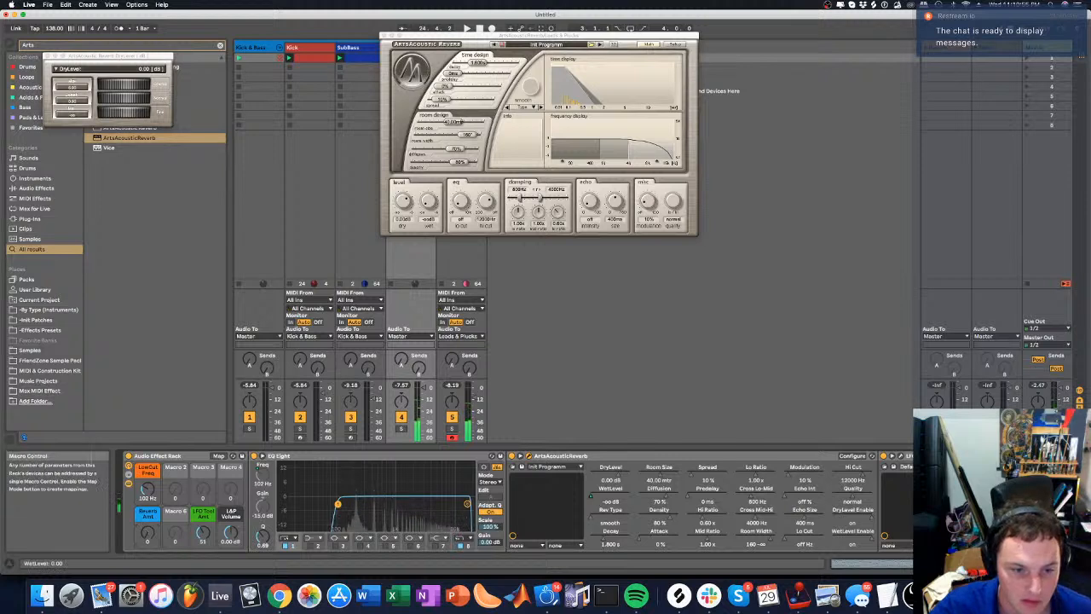
Lengthen the reverb decay to about 5.360 s and set the Reverb Amt macro to about 58
drag(147, 531, 147, 471)
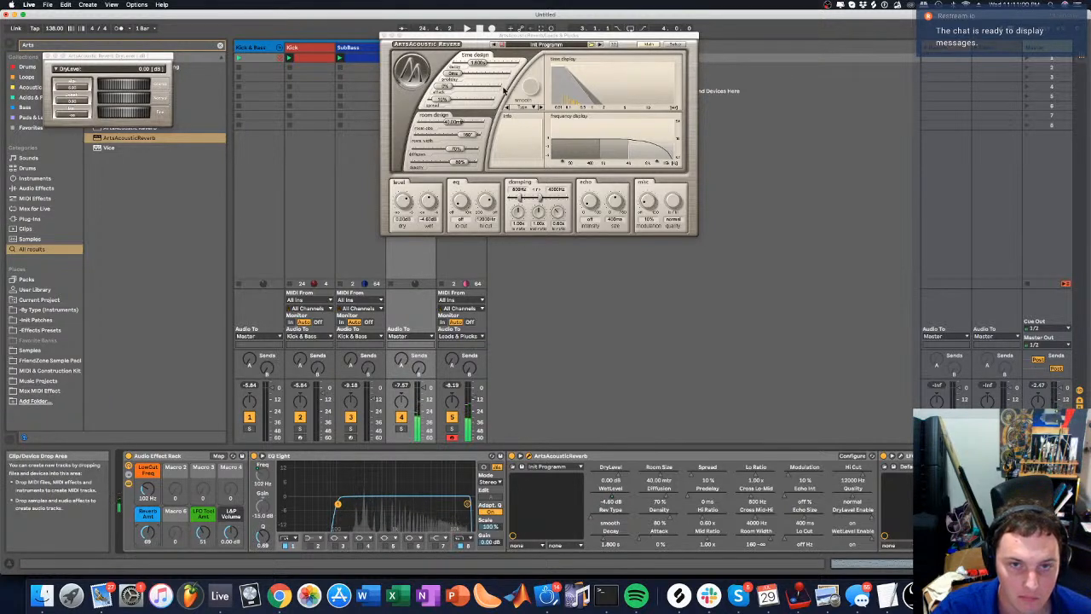
drag(480, 65, 490, 70)
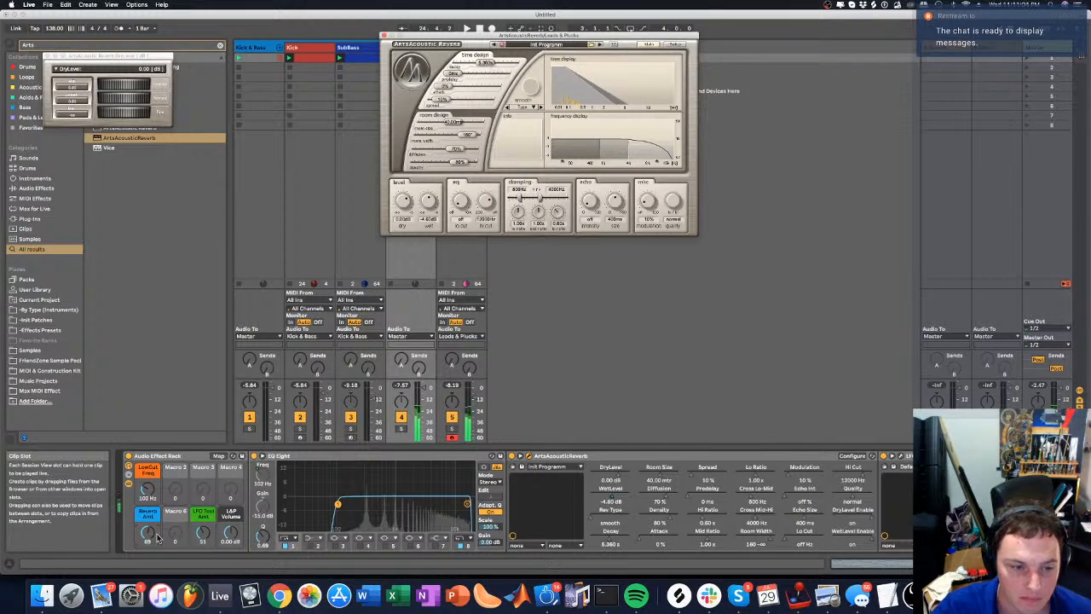
drag(148, 533, 148, 548)
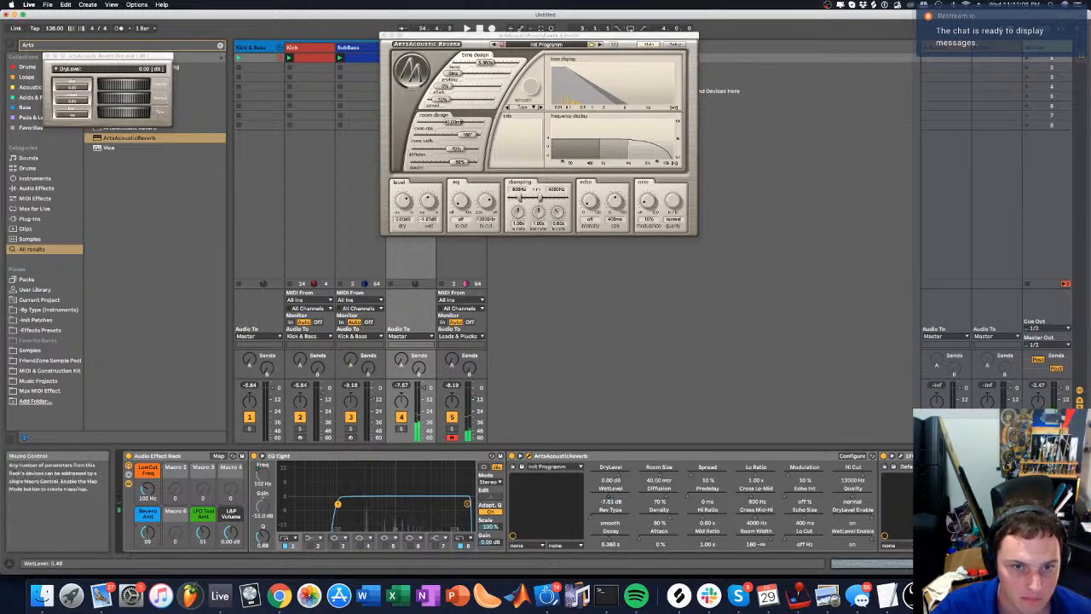
Set the reverb's low cut to about 280 Hz, high cut to about 10330 Hz, echo intensity to 6% and low damping ratio to about 0.83
click(463, 201)
drag(485, 202, 487, 211)
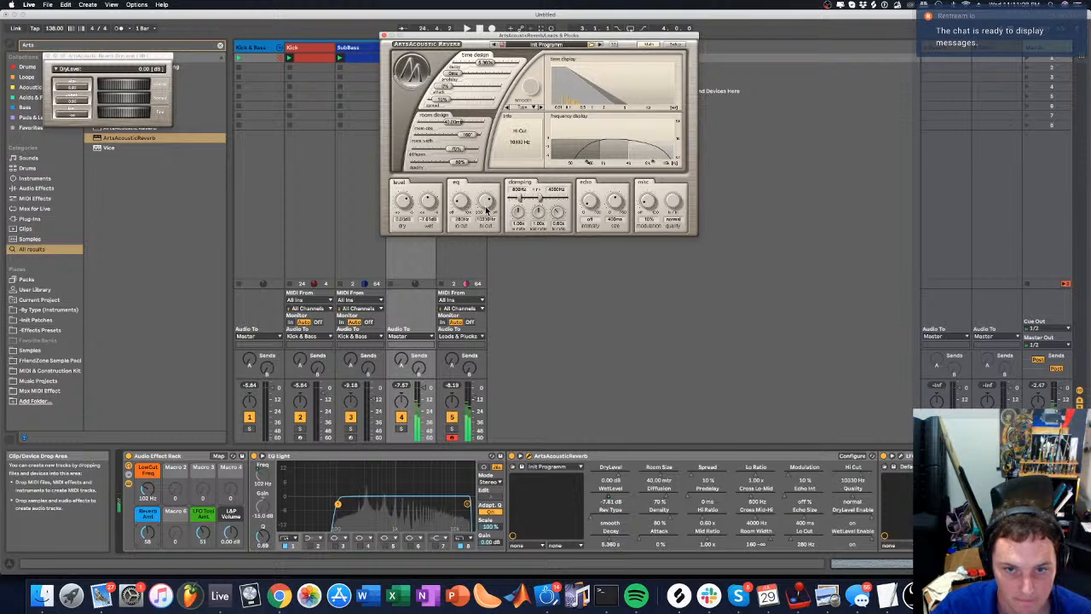
drag(589, 203, 591, 192)
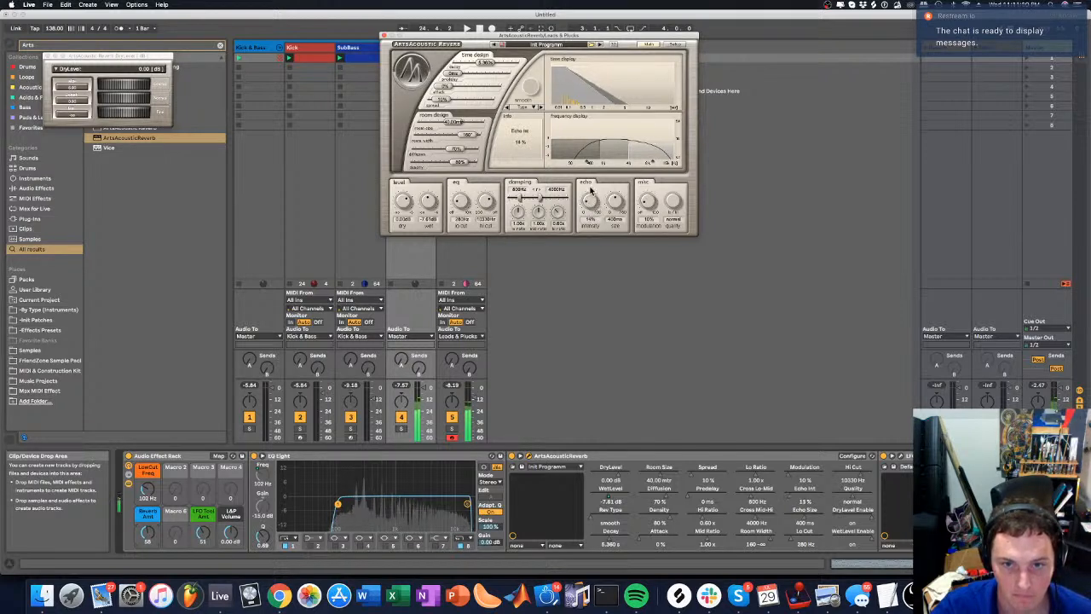
drag(519, 212, 520, 217)
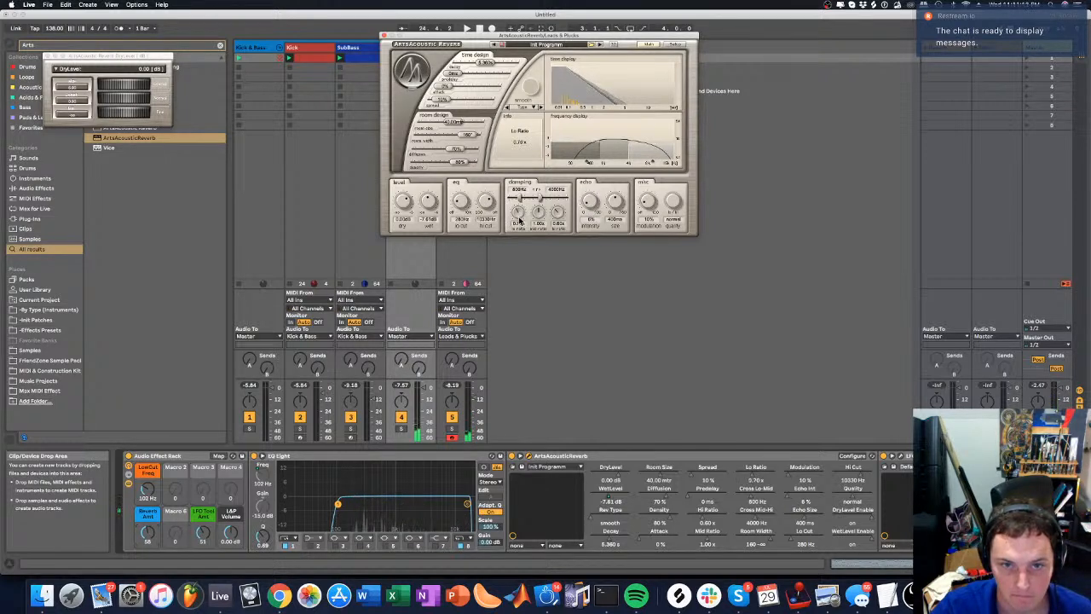
Set the reverb's room size to about 52.50 m, room width to 180, diffusion to about 84% and attack to about 15%
drag(456, 122, 493, 134)
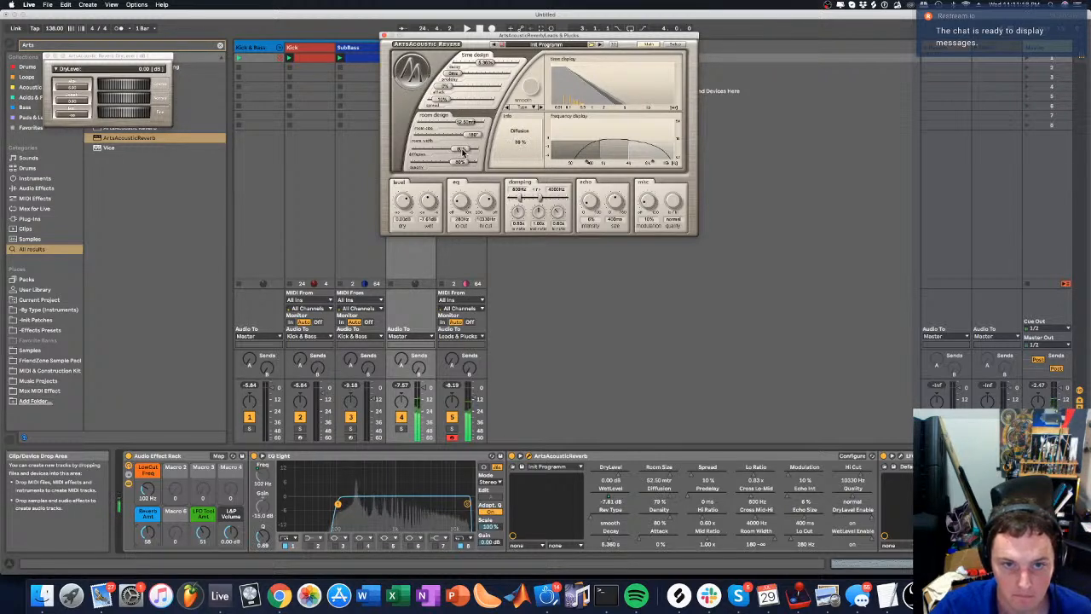
drag(463, 153, 465, 152)
drag(452, 73, 452, 88)
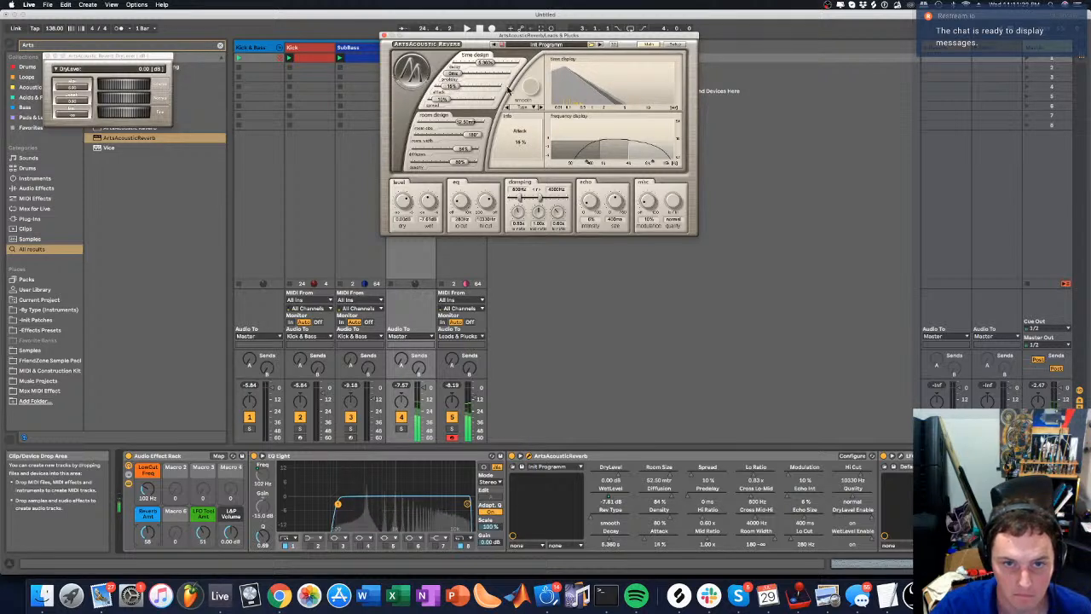
Try the wide reverb type, switch the type to open, and close both reverb plug-in windows
click(522, 106)
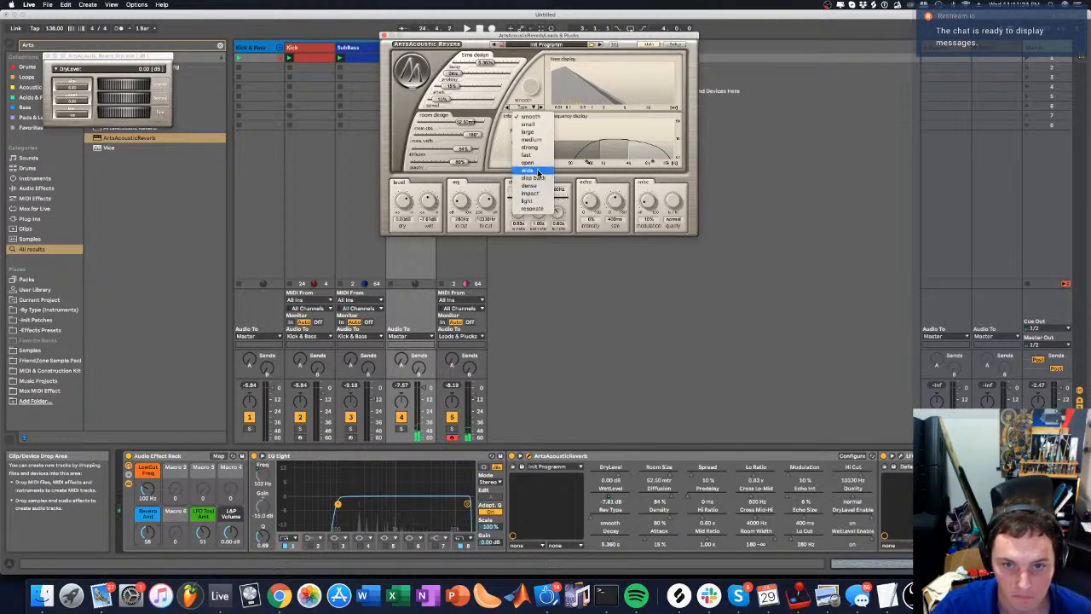
click(528, 170)
click(529, 111)
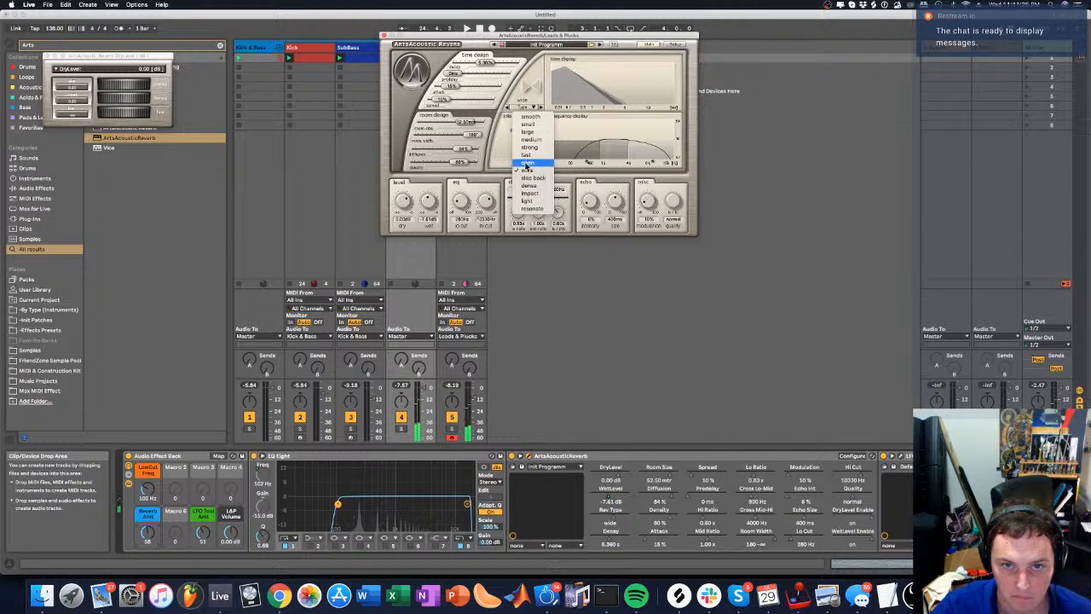
click(527, 163)
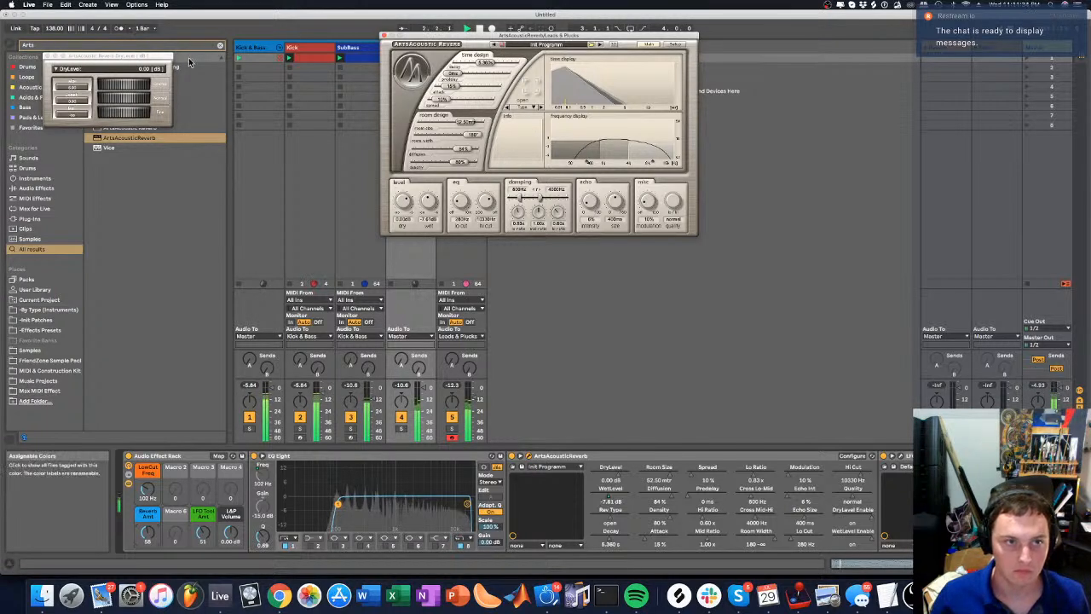
click(47, 56)
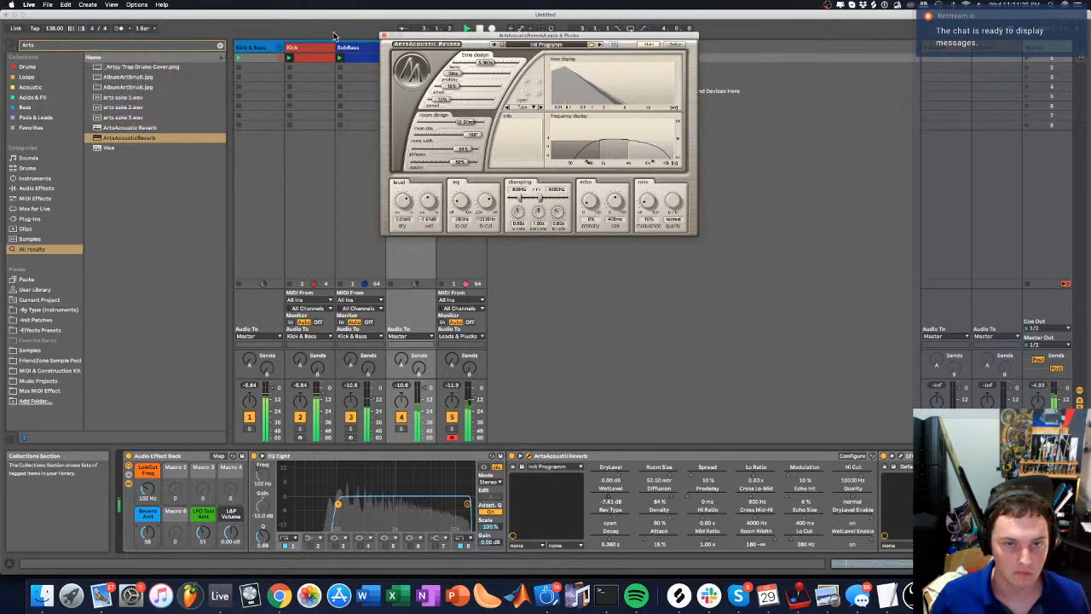
click(385, 37)
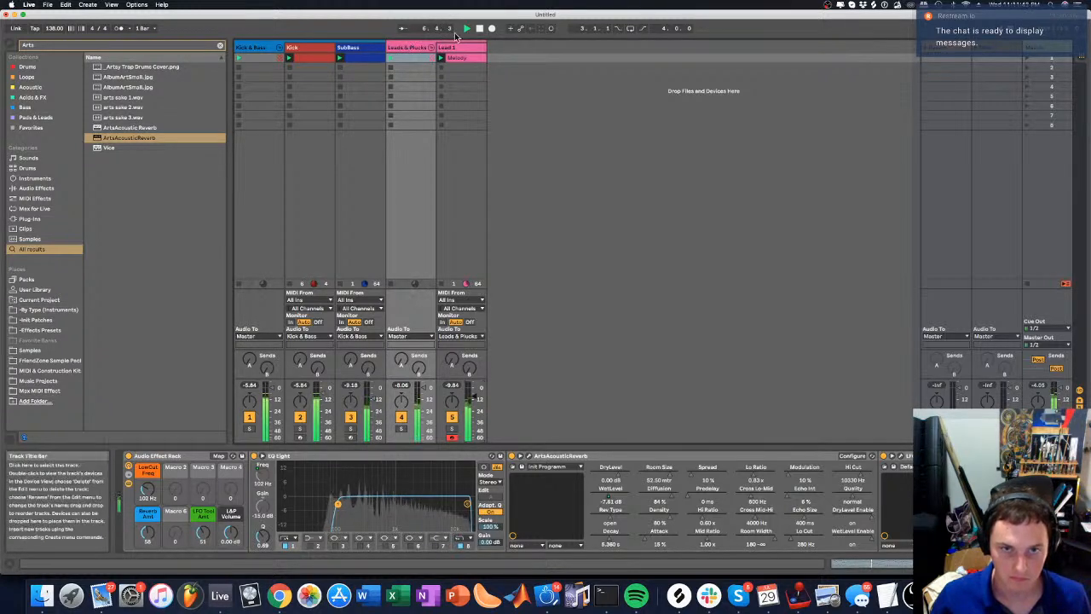
Stop playback and show the devices of the Lead 1 track
key(space)
click(467, 58)
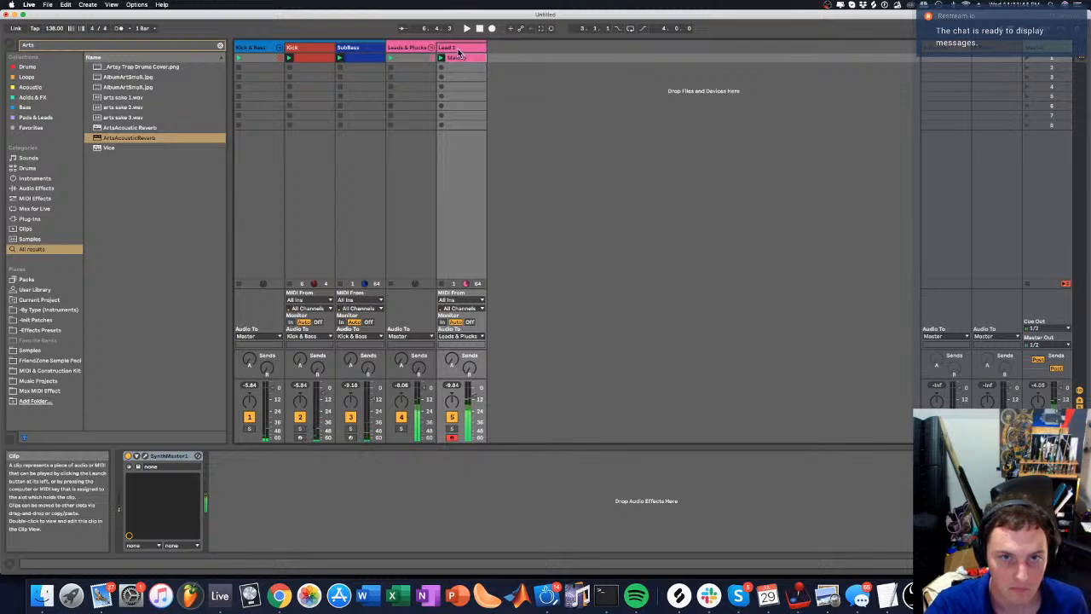
click(458, 51)
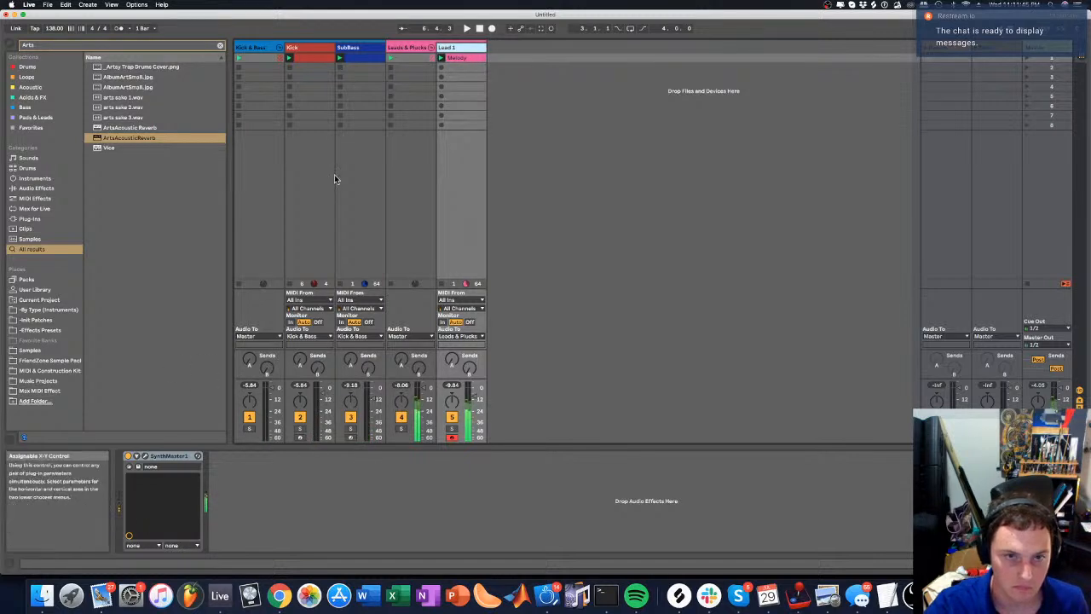
Review the reverb plug-in on Leads & Plucks, close its window, fold its device parameters, and return to the Lead 1 track
click(406, 50)
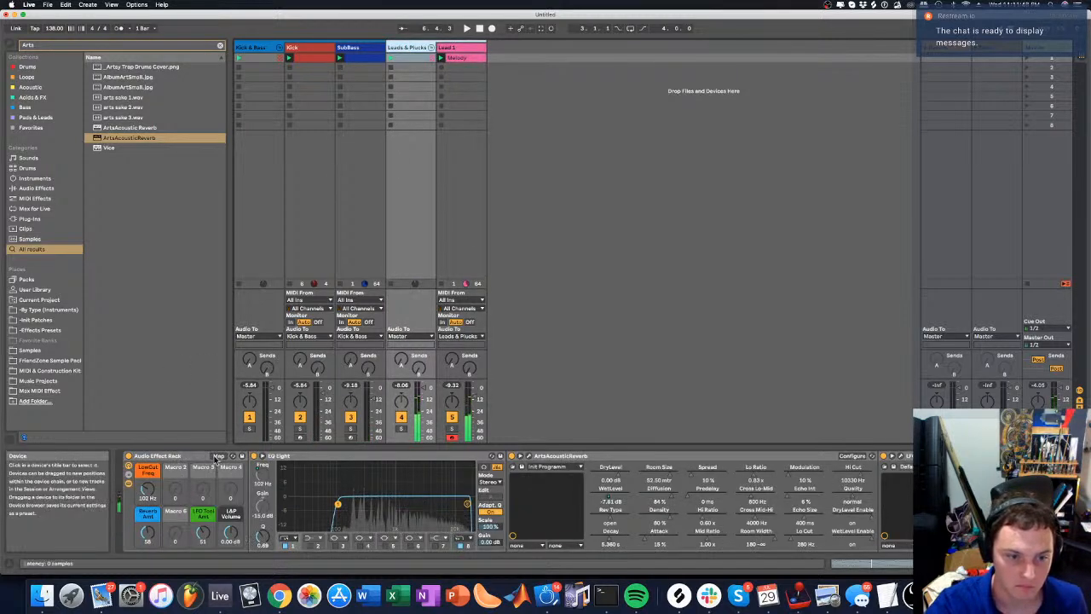
click(530, 456)
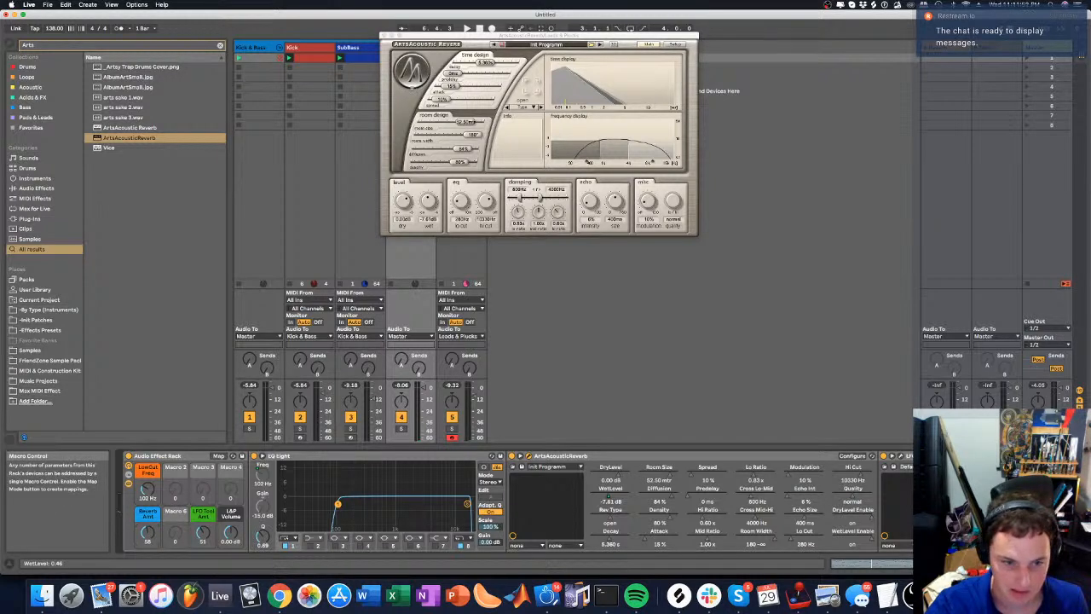
click(382, 37)
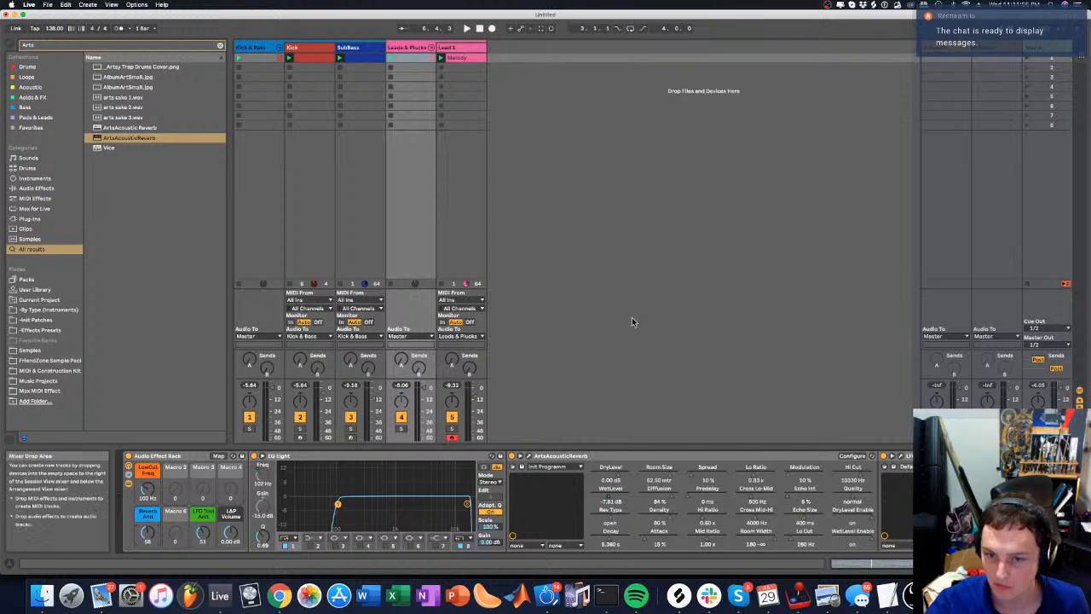
click(520, 457)
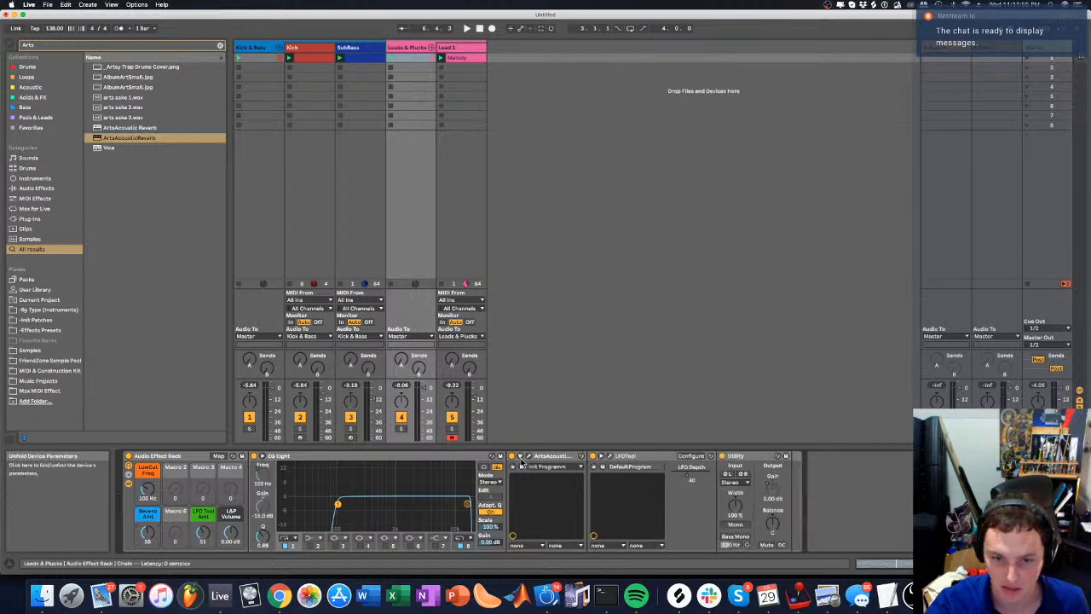
click(441, 57)
click(456, 51)
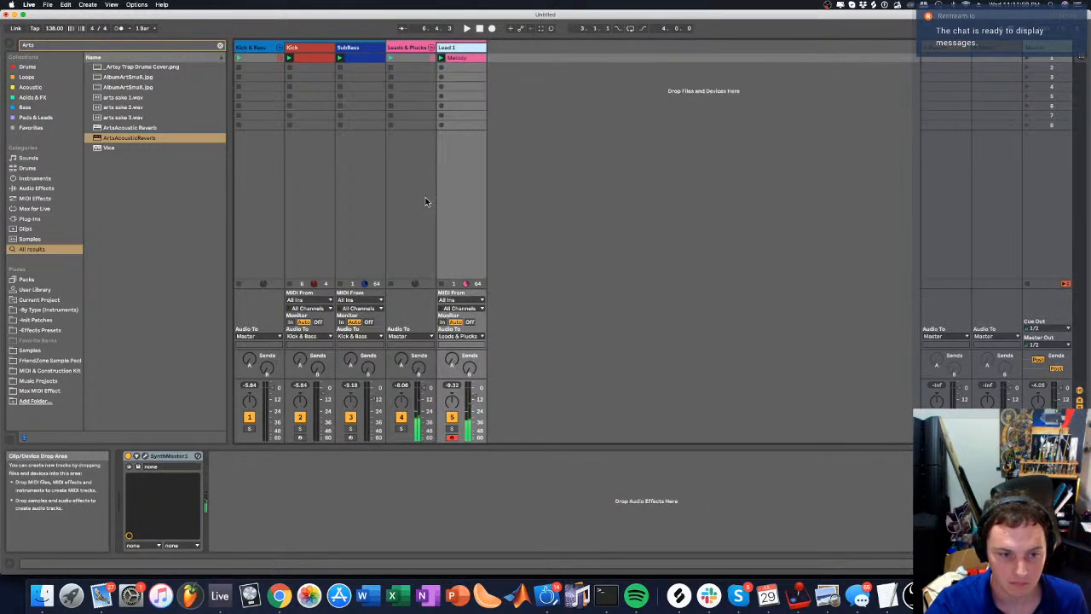
Open the SynthMaster One plug-in on the Lead 1 track and adjust the release time of amplitude envelope 1
click(144, 457)
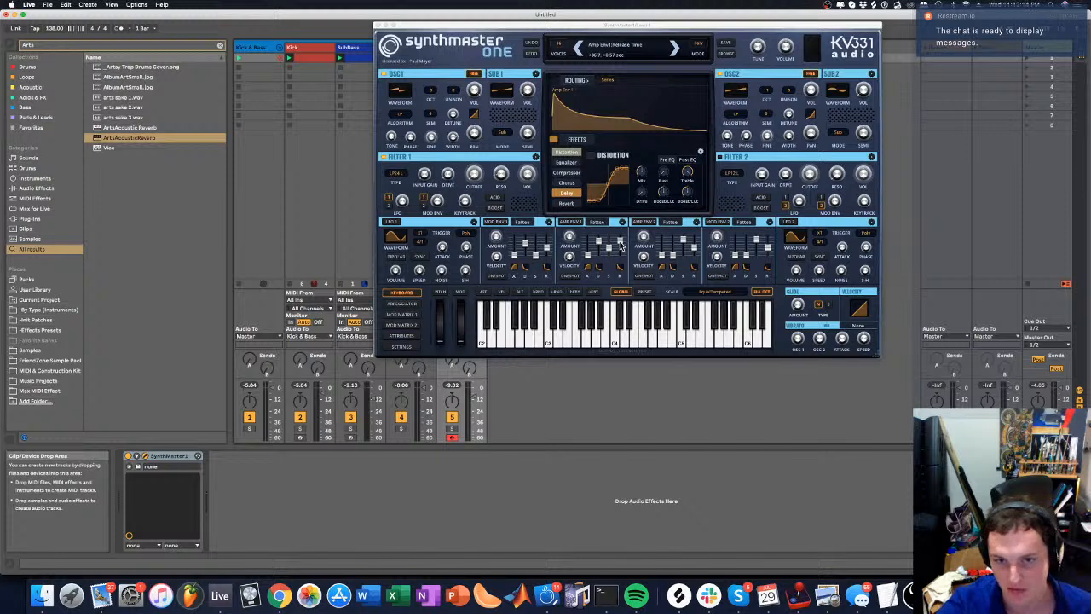
click(622, 244)
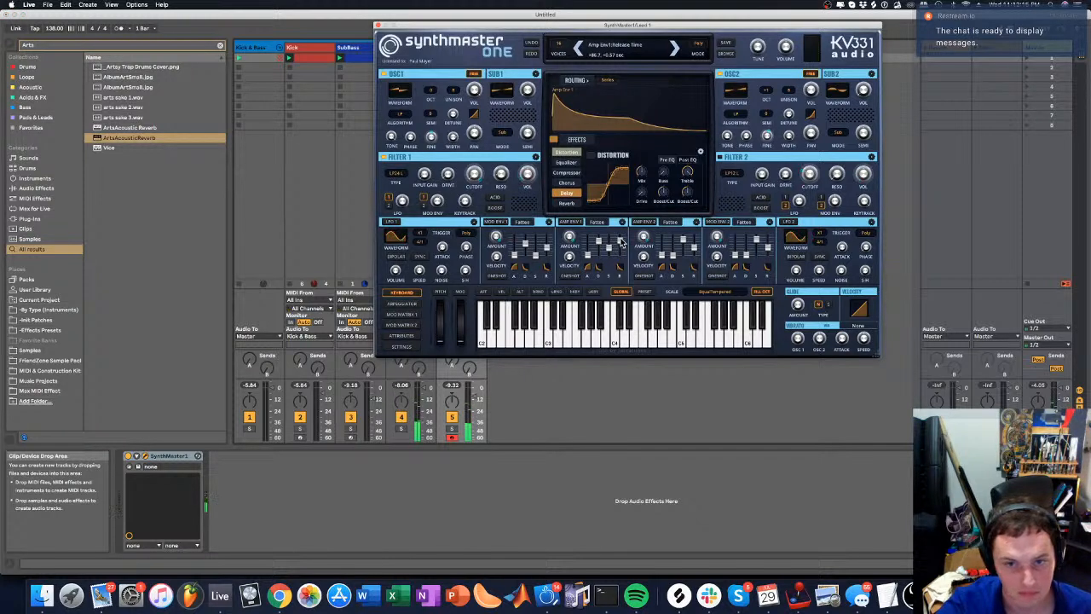
drag(621, 241, 622, 244)
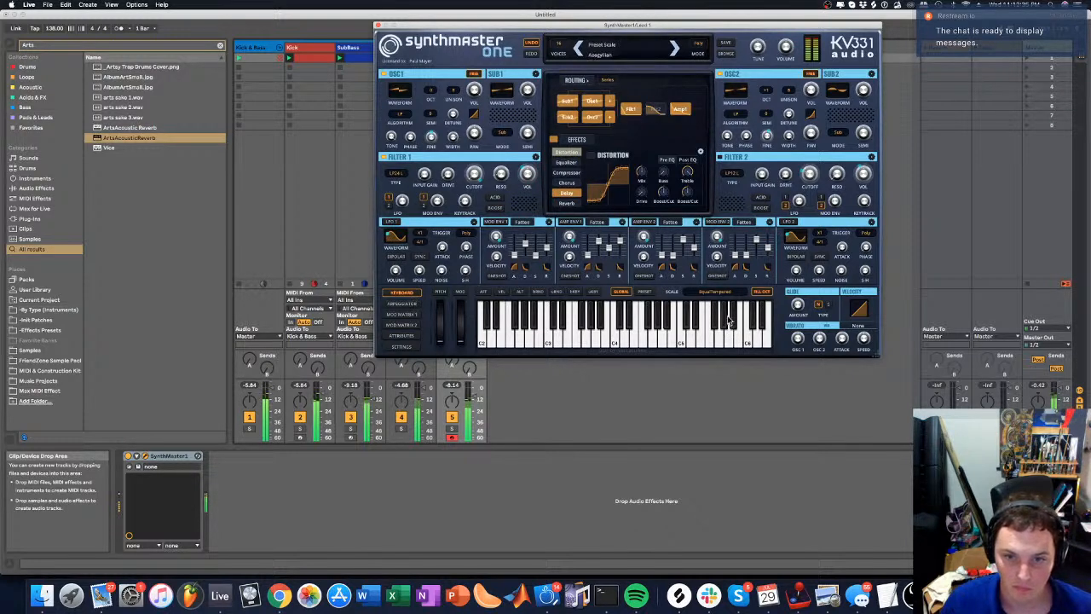
Modulate oscillator 1's phase with the Bipolar Random source and show Mod Matrix 1
right_click(540, 294)
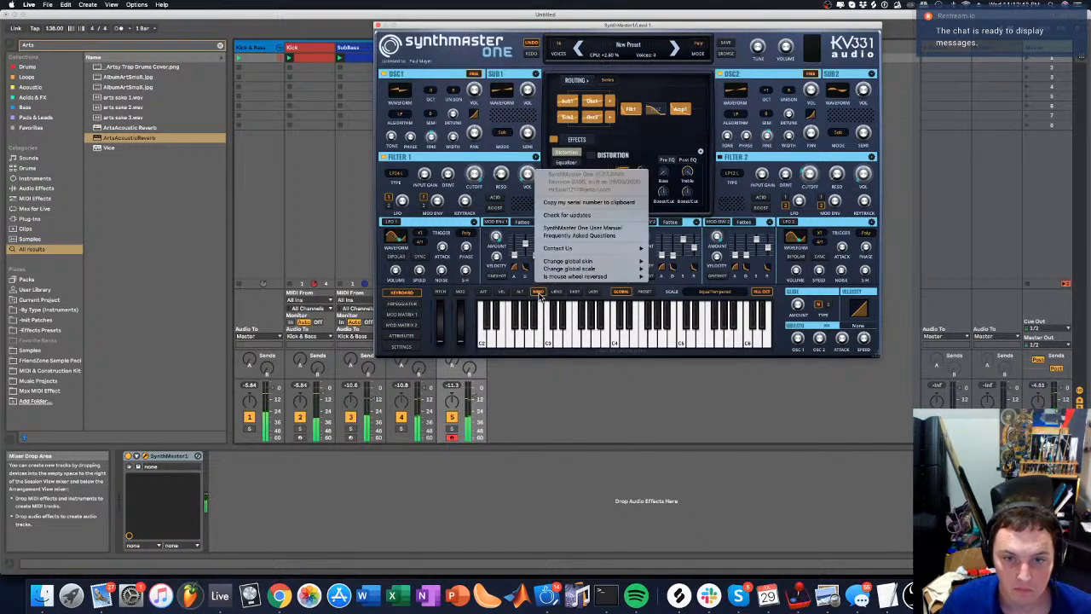
click(441, 186)
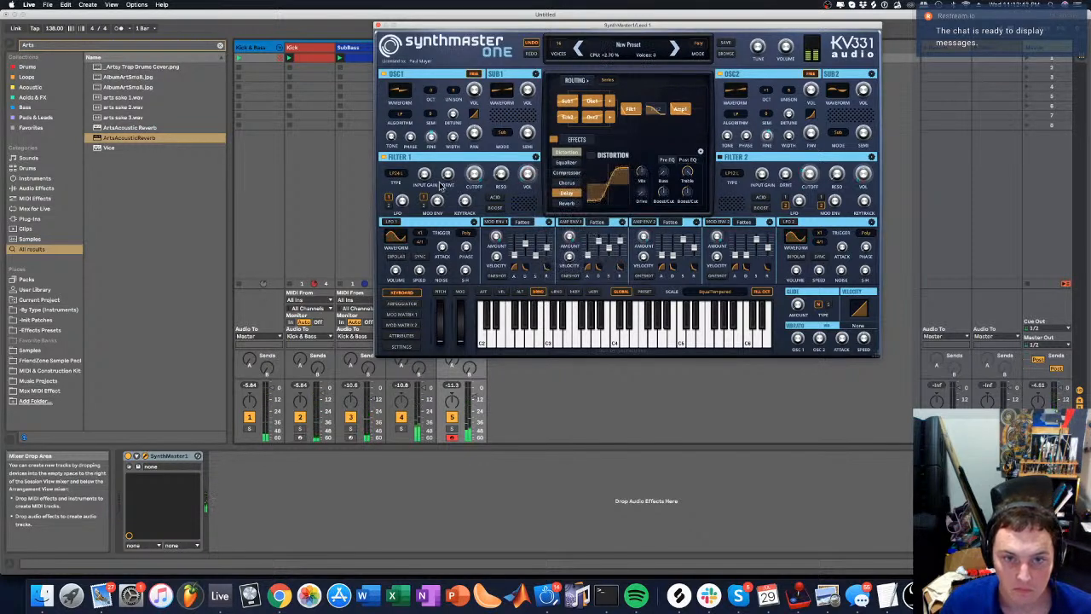
right_click(413, 139)
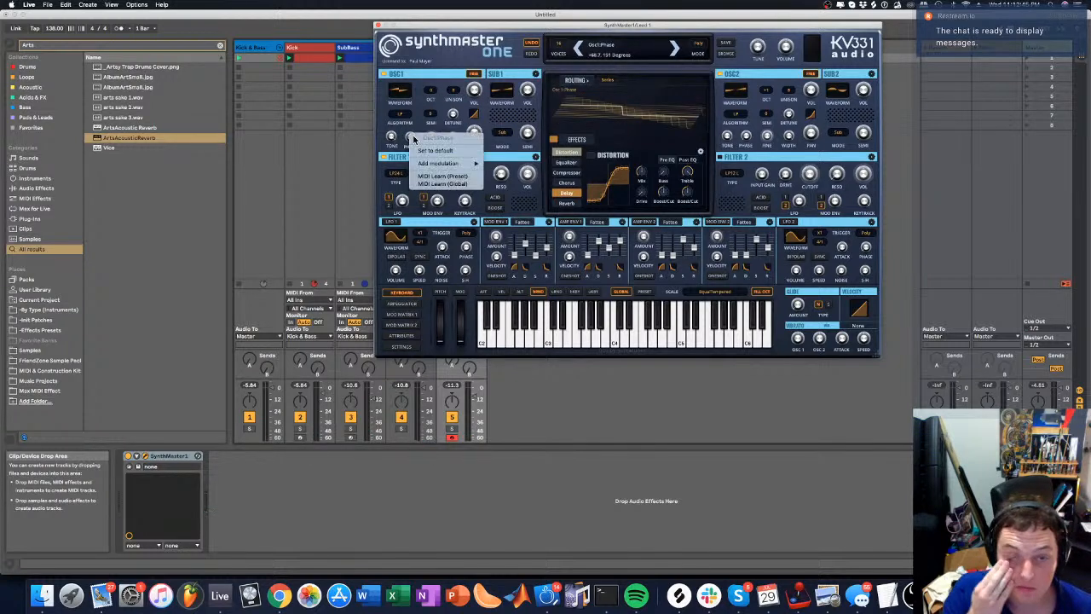
mouse_move(427, 163)
mouse_move(511, 185)
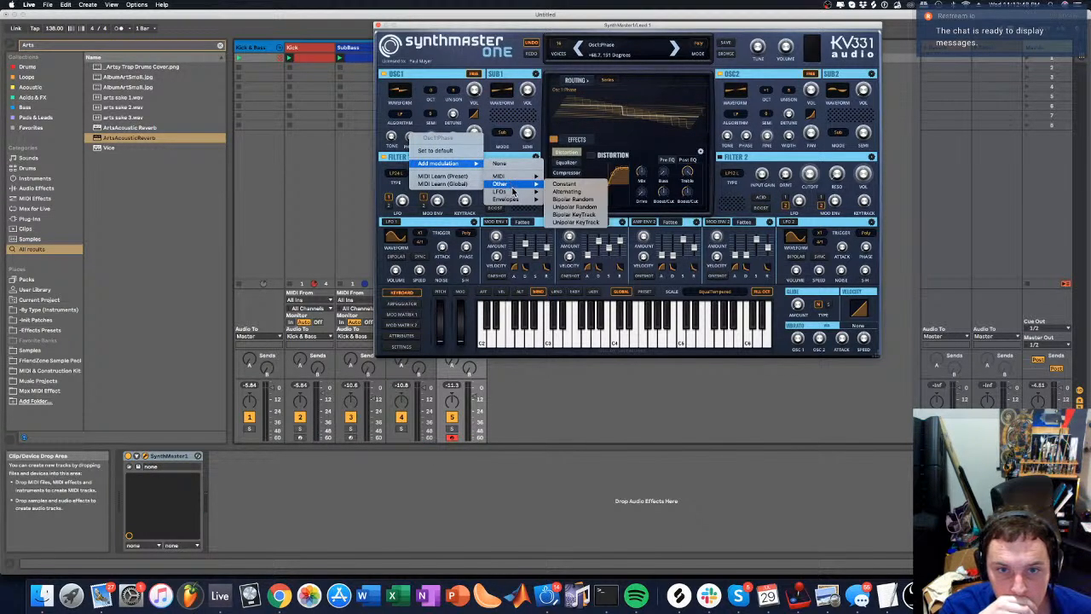
click(587, 201)
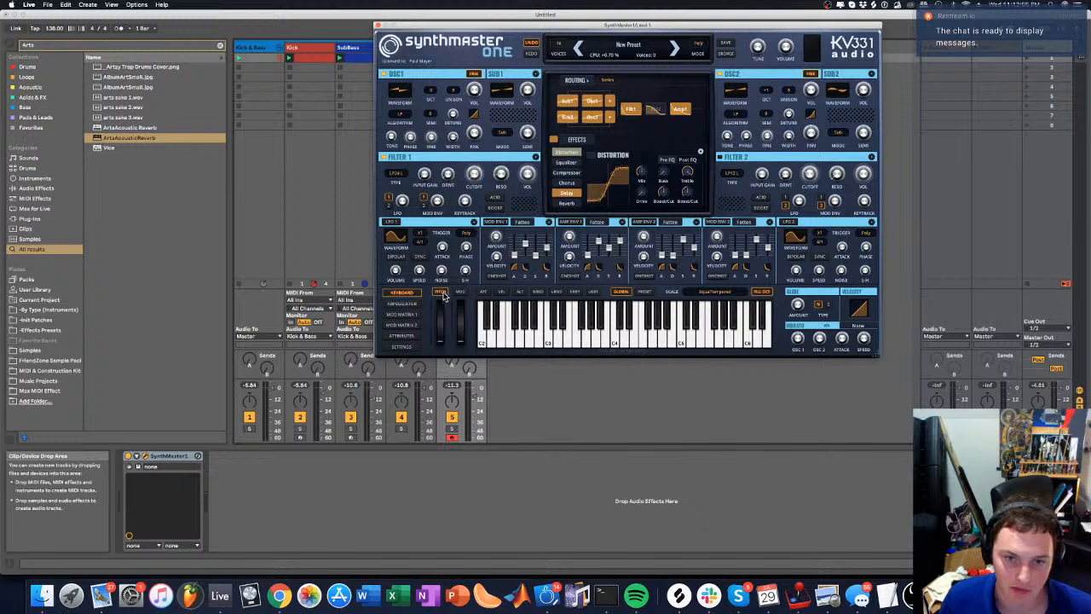
click(401, 314)
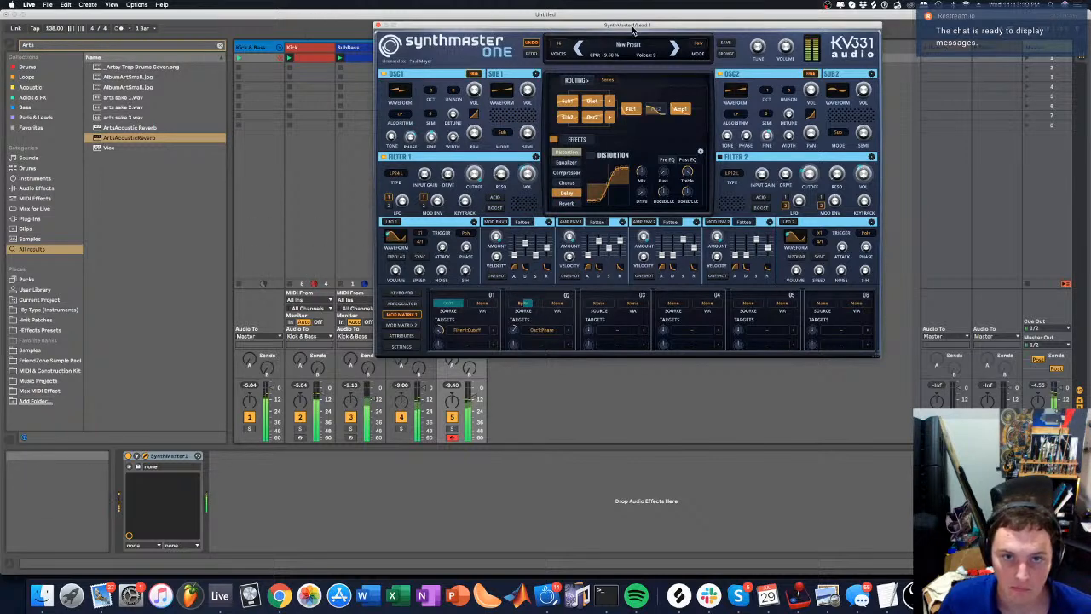
Reposition the synth window and try out Filter 2 with adjusted cutoff, resonance and volume
drag(629, 26, 689, 66)
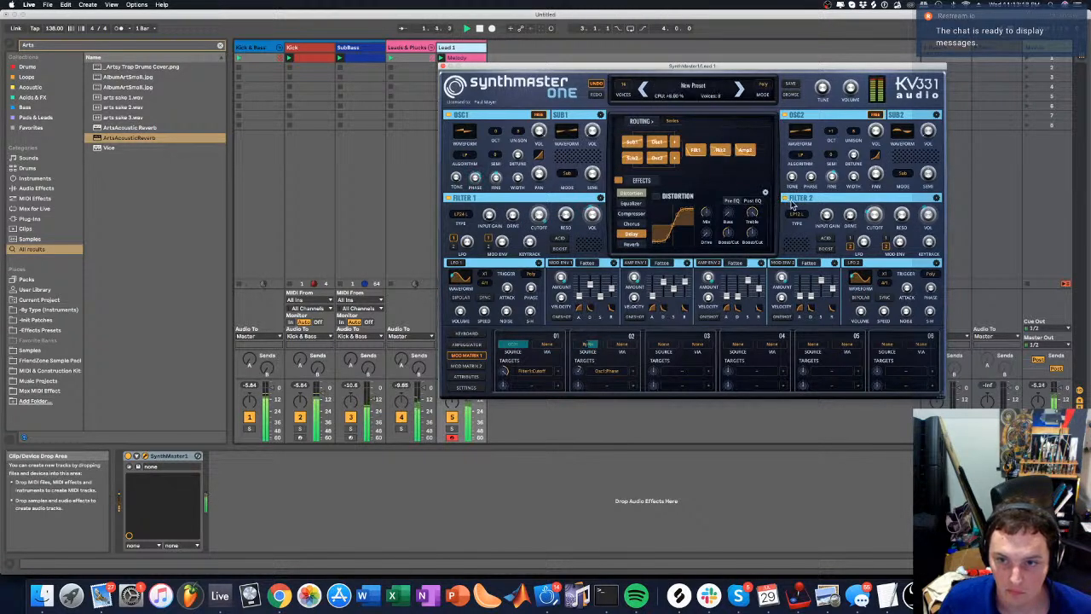
drag(872, 214, 865, 151)
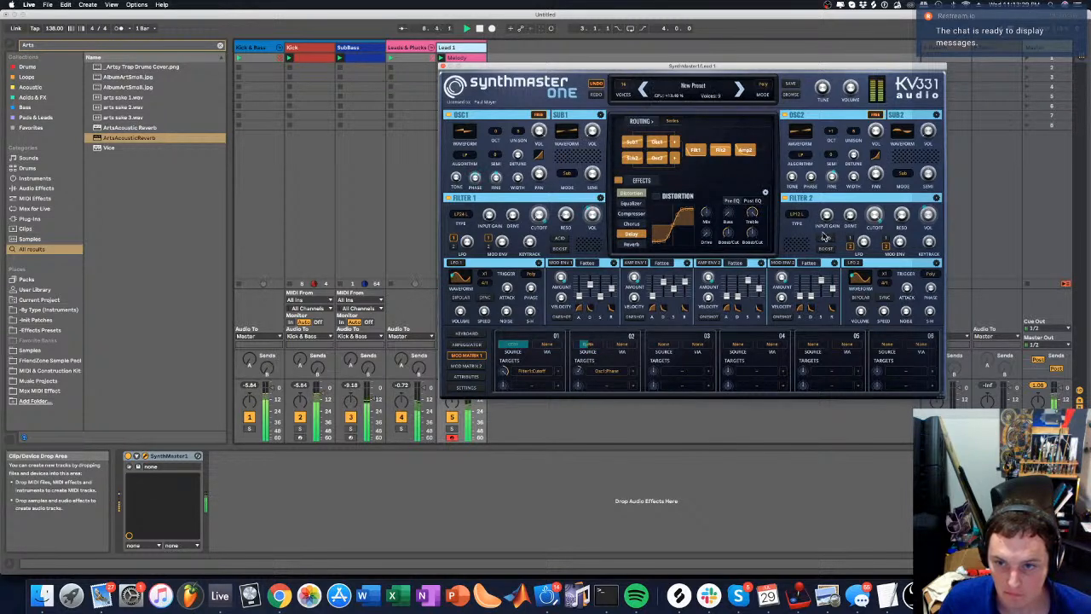
click(785, 199)
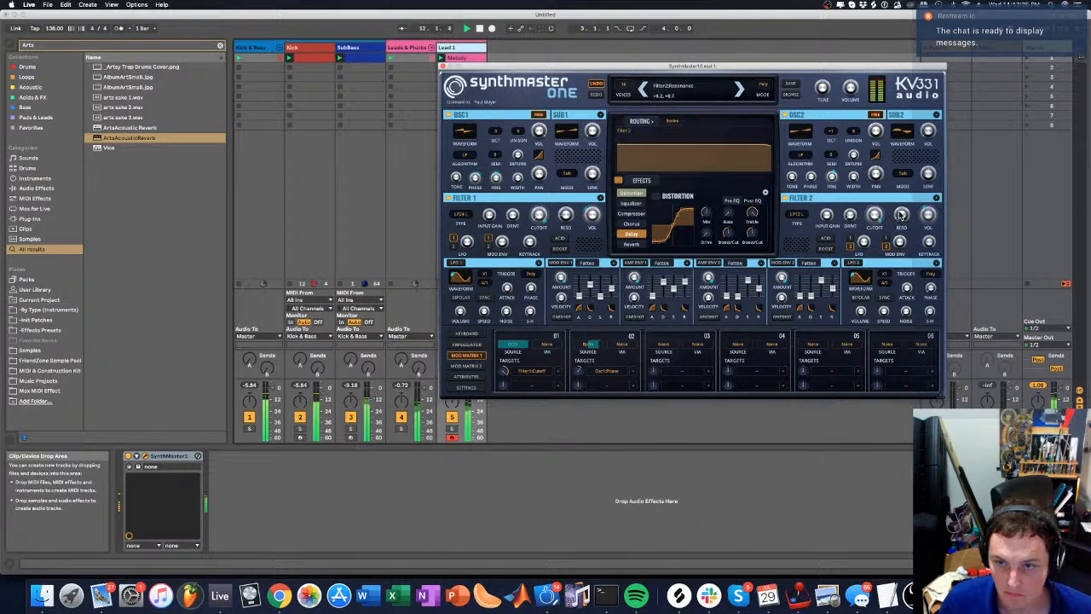
scroll(931, 219, up, 5)
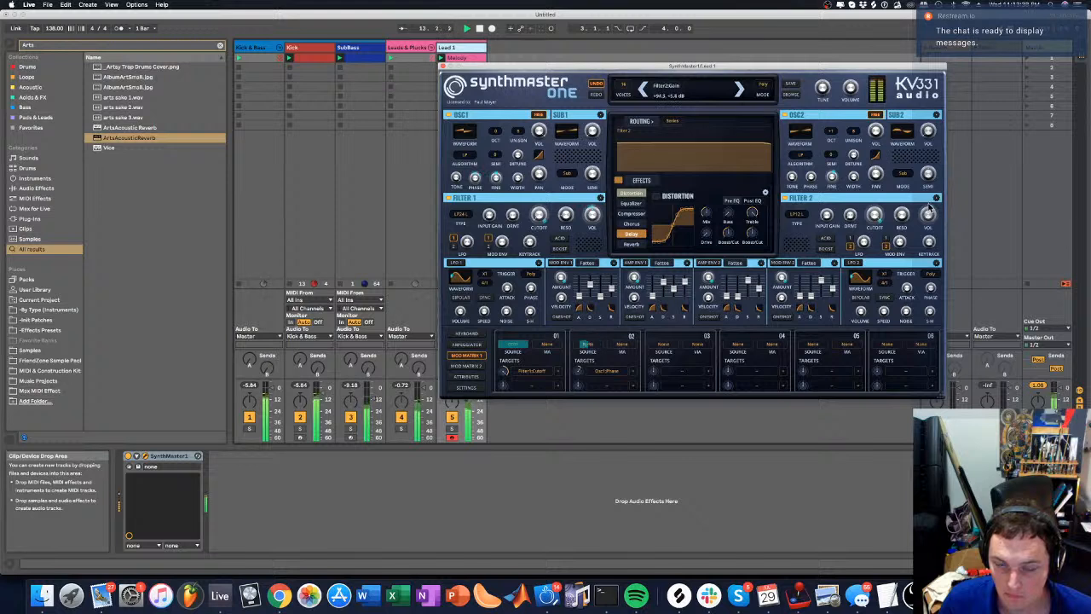
drag(929, 208, 876, 249)
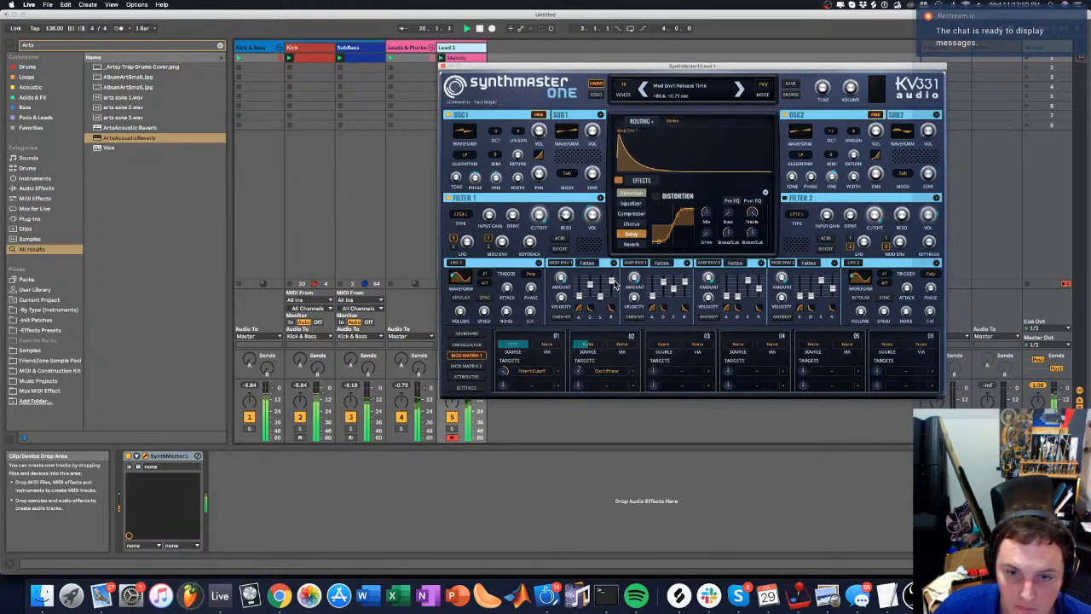
Shorten the release of modulation envelope 1, look through the attributes and arpeggiator pages, and show the keyboard page
drag(615, 283, 605, 288)
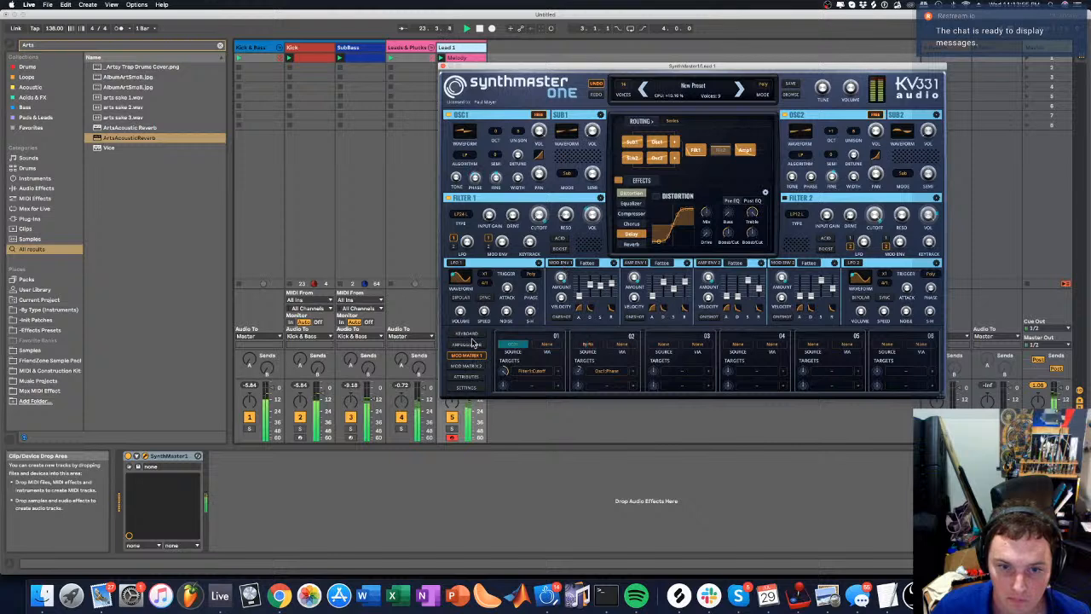
click(466, 377)
click(467, 343)
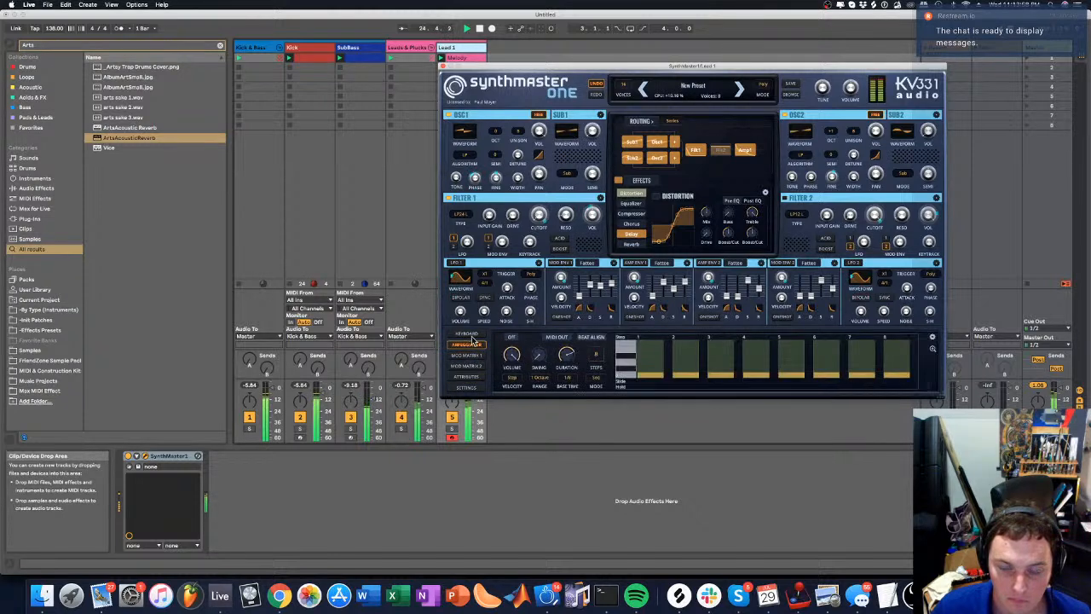
click(466, 333)
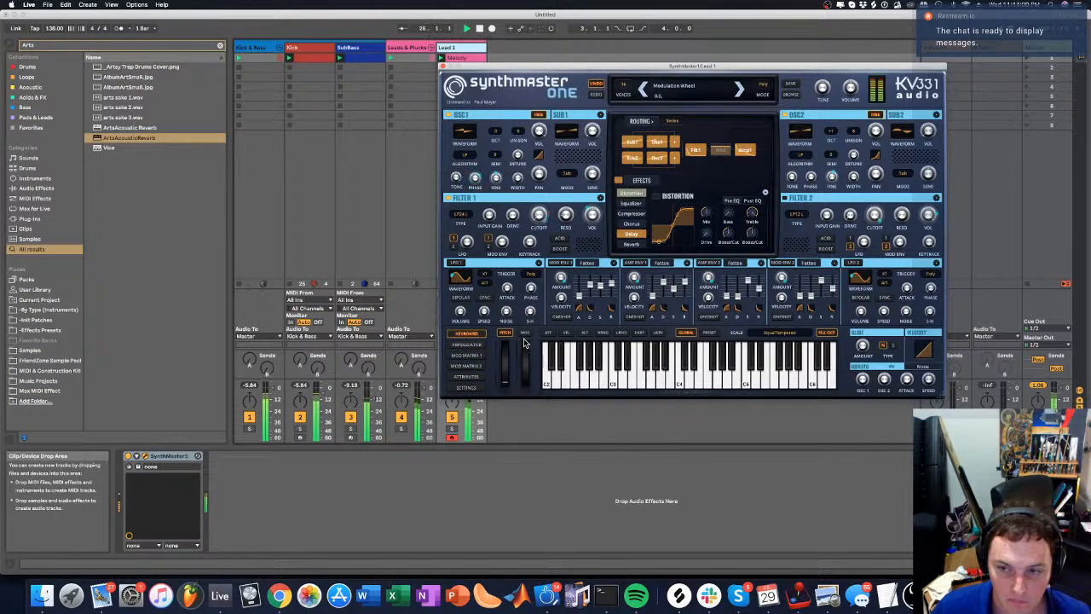
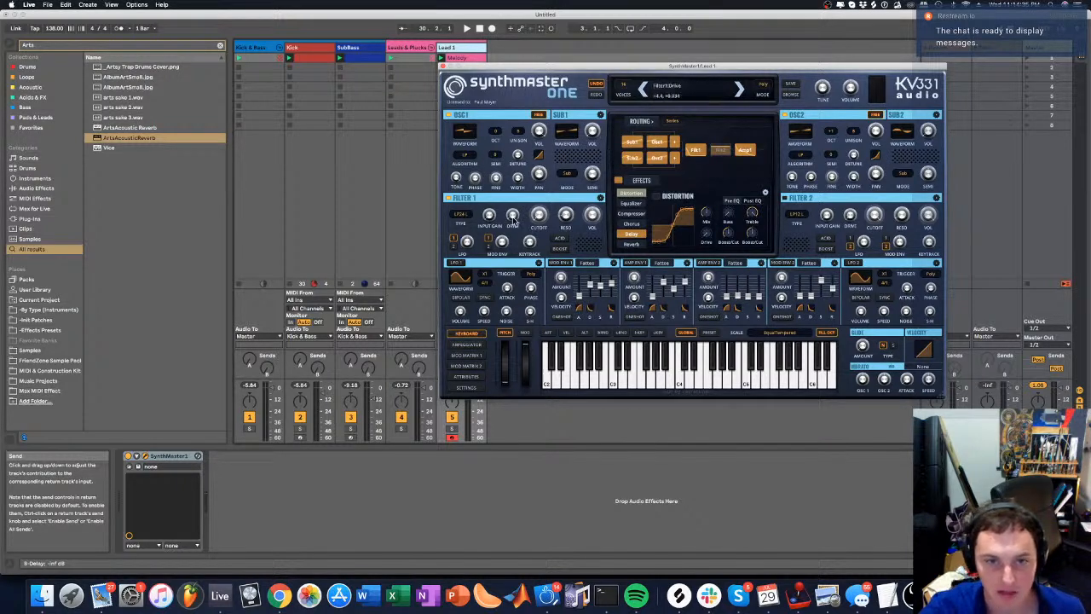
click(499, 155)
click(503, 138)
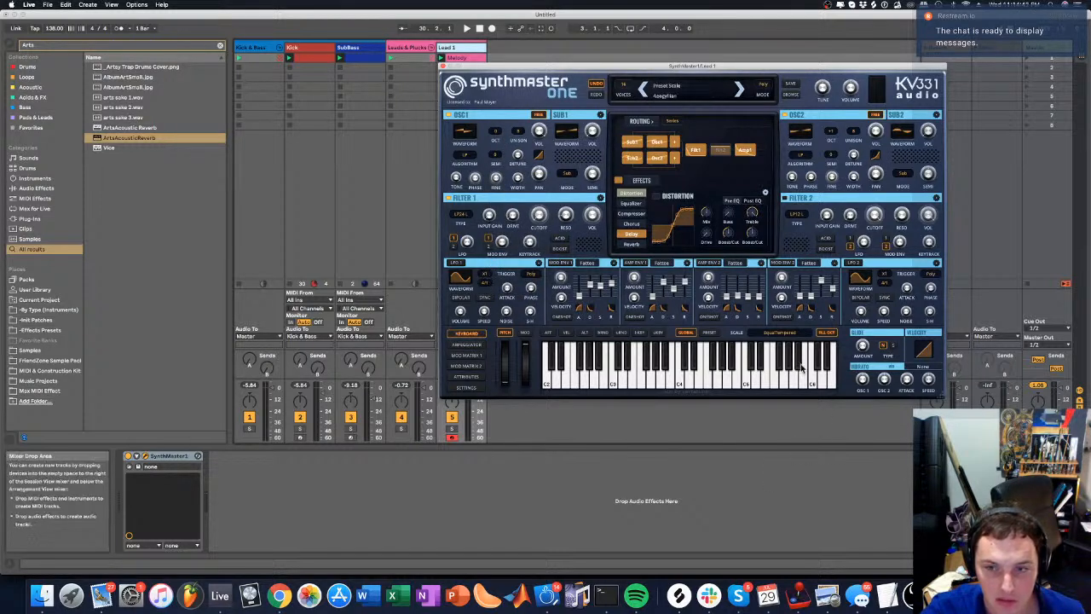
click(759, 265)
click(534, 333)
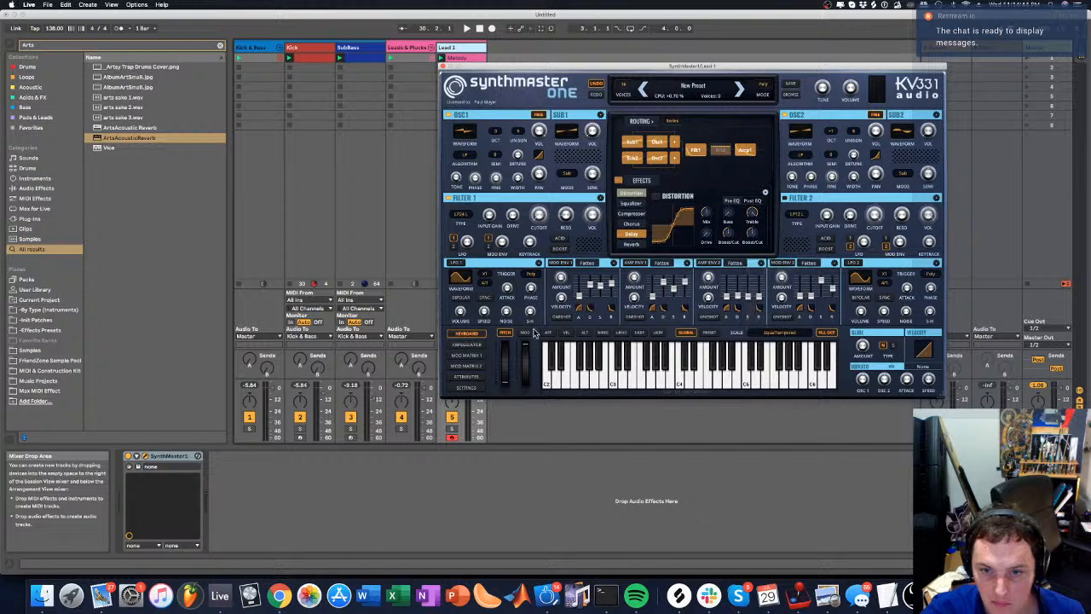
In slot 3 of Mod Matrix 1, set modulation envelope 2 as the source and oscillator 1's pitch as the target
click(474, 357)
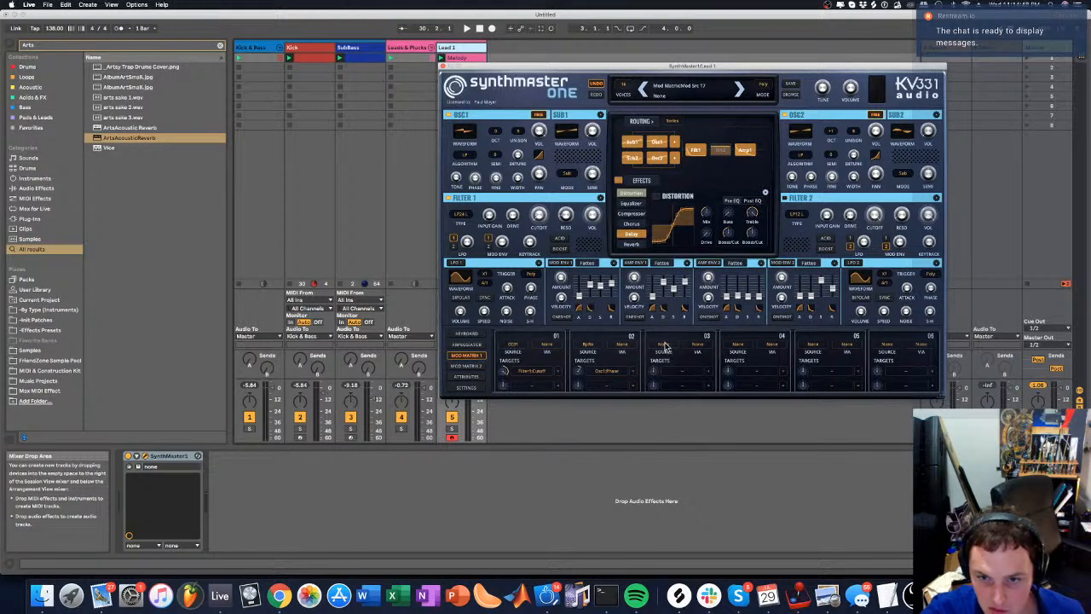
click(669, 356)
mouse_move(673, 308)
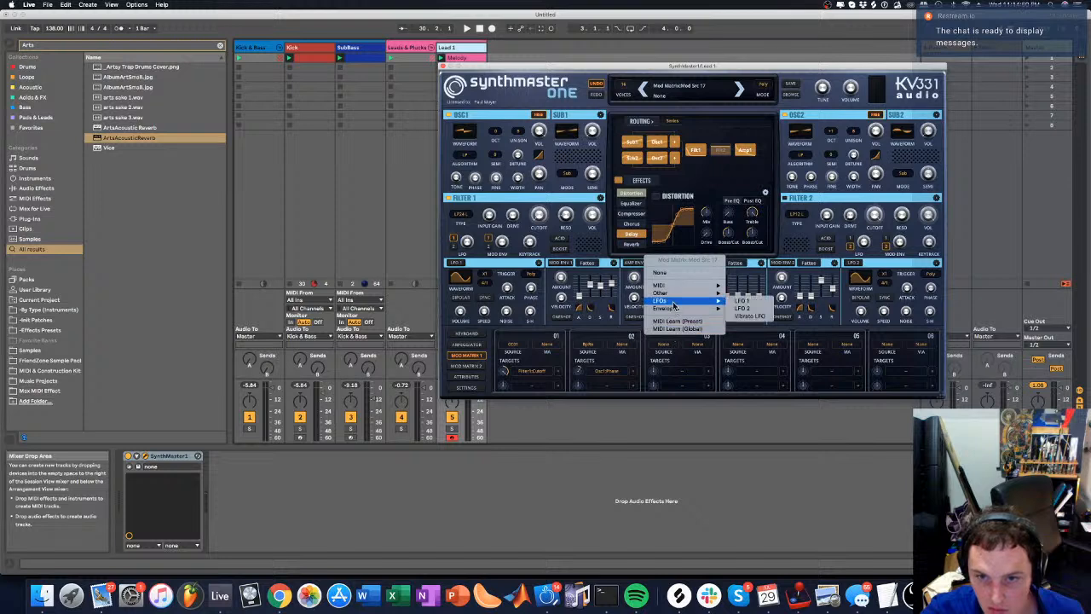
click(755, 323)
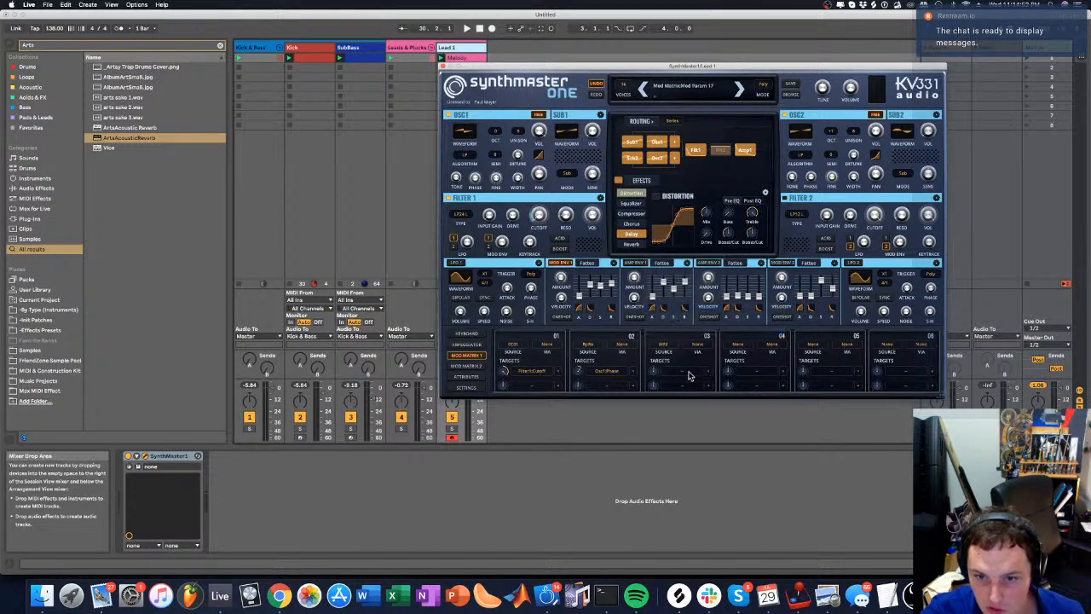
click(689, 373)
mouse_move(707, 191)
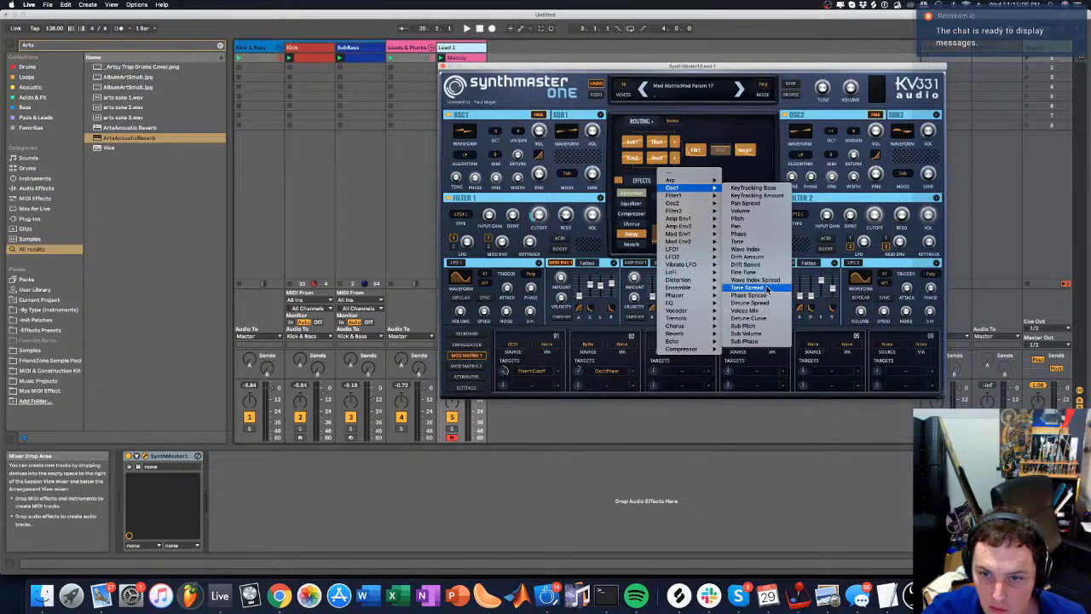
click(750, 218)
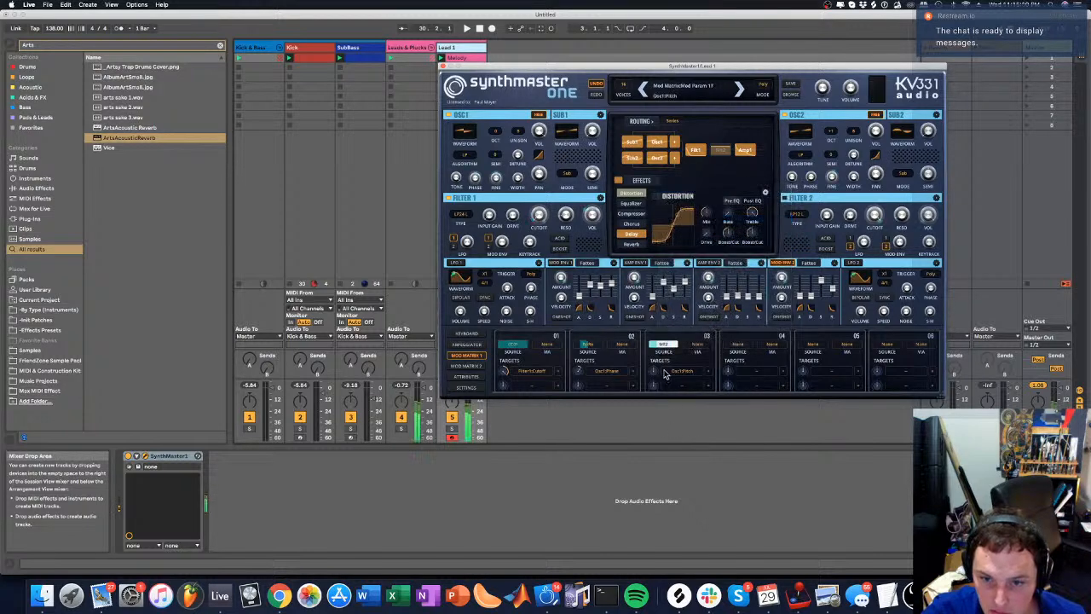
Adjust the oscillator 1 pitch modulation amount in slot 3, try the Multiply type, and set the type to Add
drag(655, 372, 658, 364)
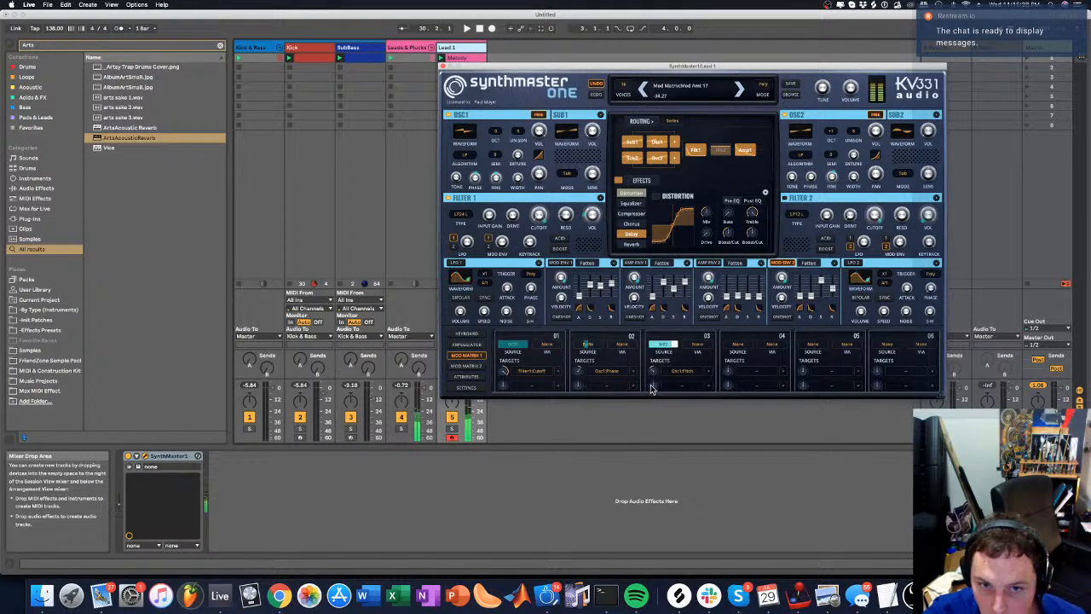
click(708, 372)
click(724, 337)
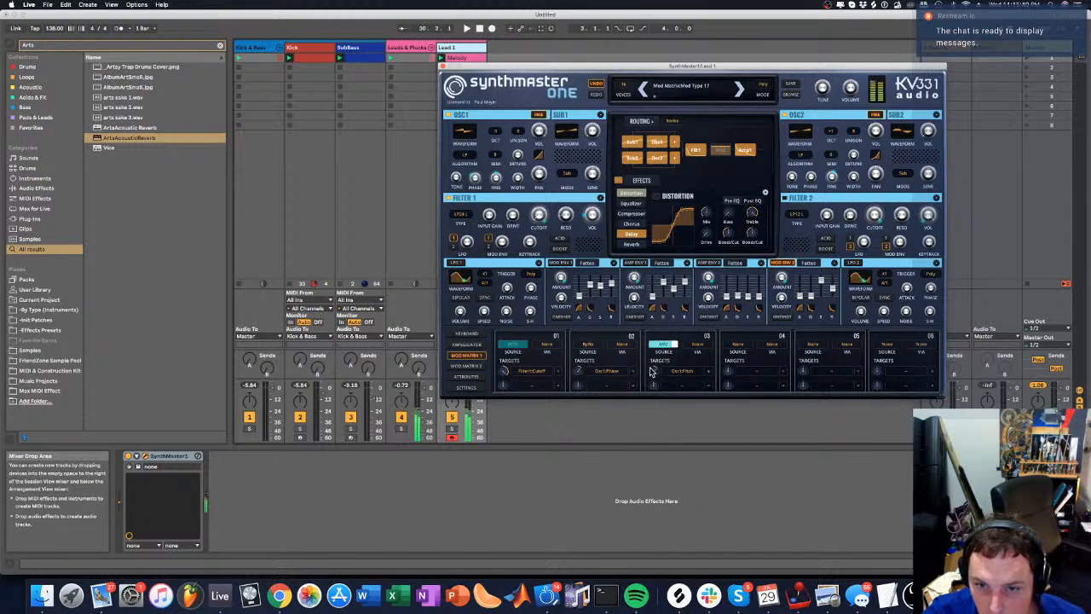
click(714, 374)
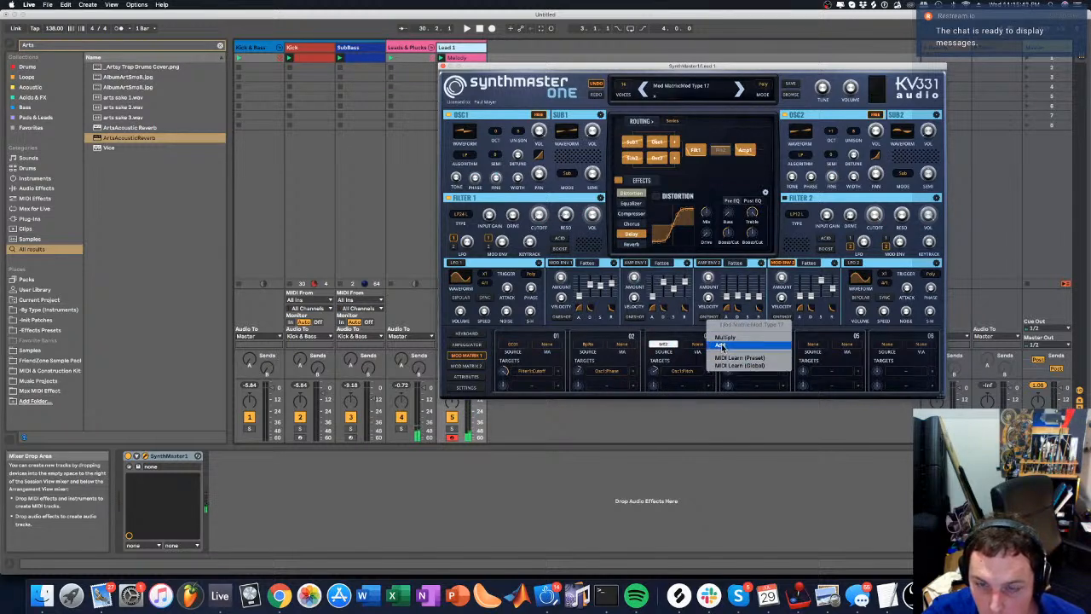
click(722, 346)
click(709, 373)
click(695, 372)
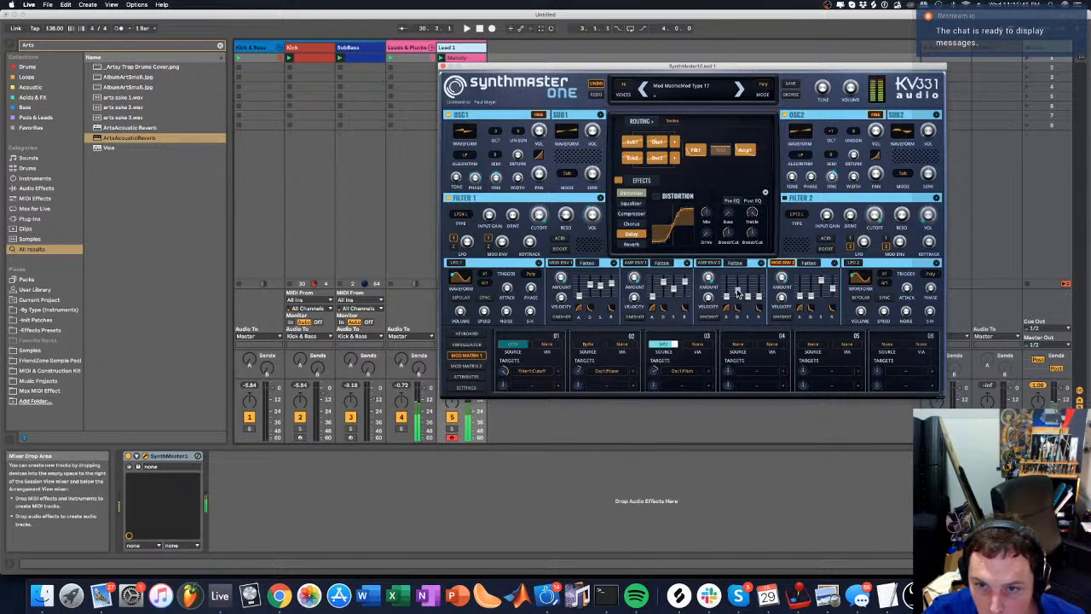
Adjust the sliders of amplitude envelope 2 and modulation envelope 2, and set the oscillator 1 pitch modulation amount to about 52
mouse_move(747, 299)
mouse_down()
mouse_move(748, 276)
mouse_move(749, 305)
mouse_up()
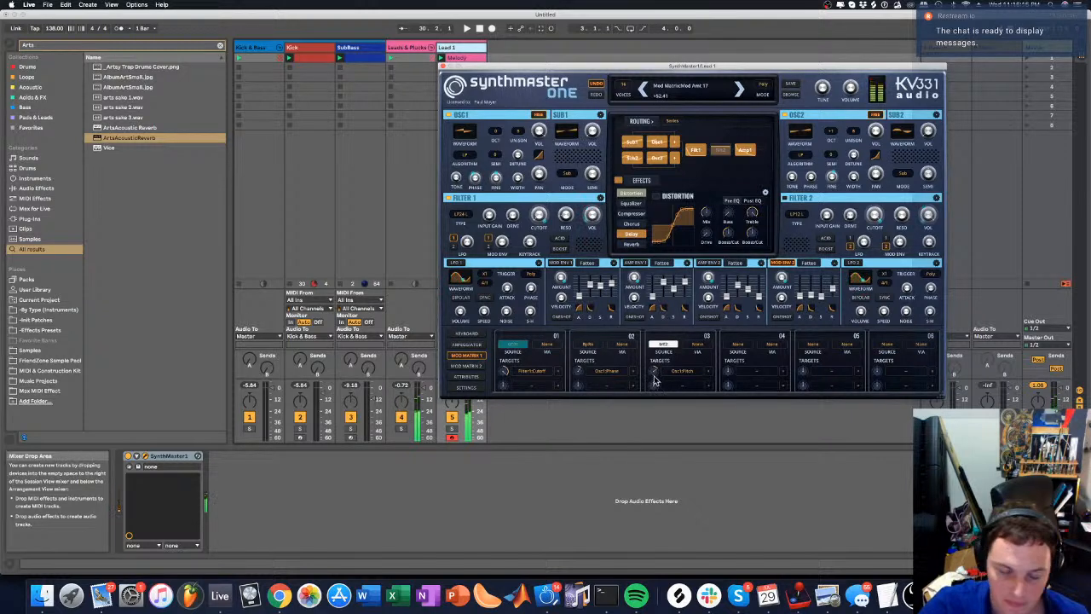
click(780, 266)
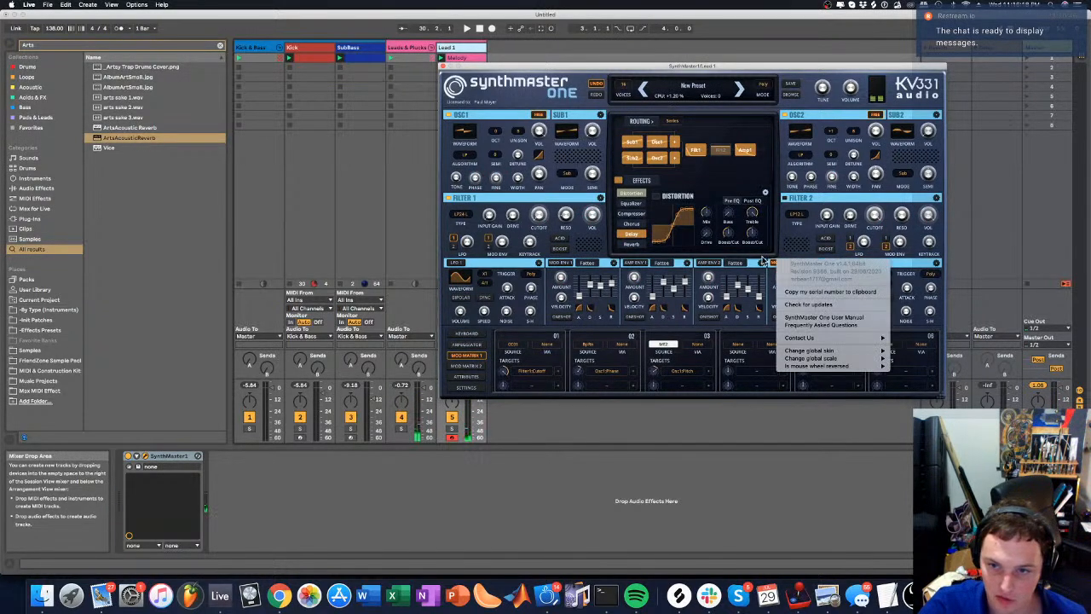
click(780, 267)
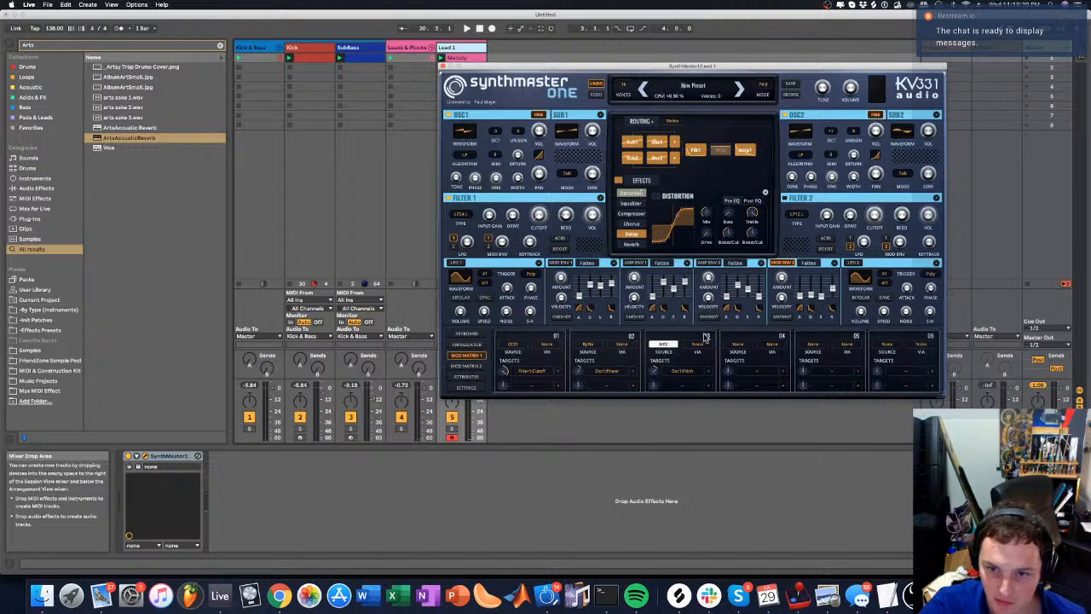
Add oscillator 2's pitch as the second target in slot 3 and show the preset's attributes page
click(676, 387)
mouse_move(707, 219)
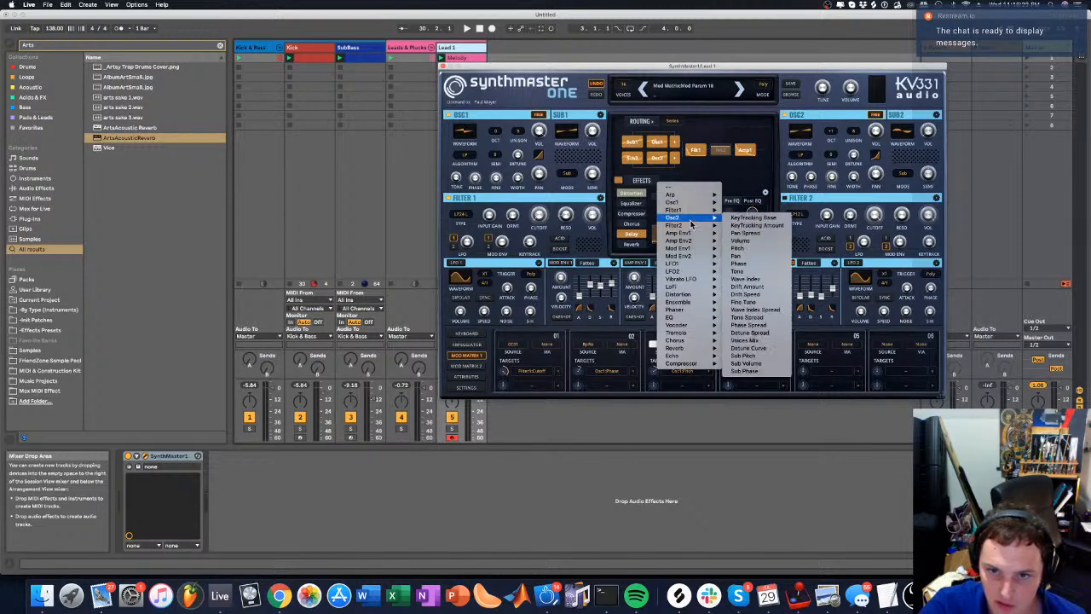
click(756, 248)
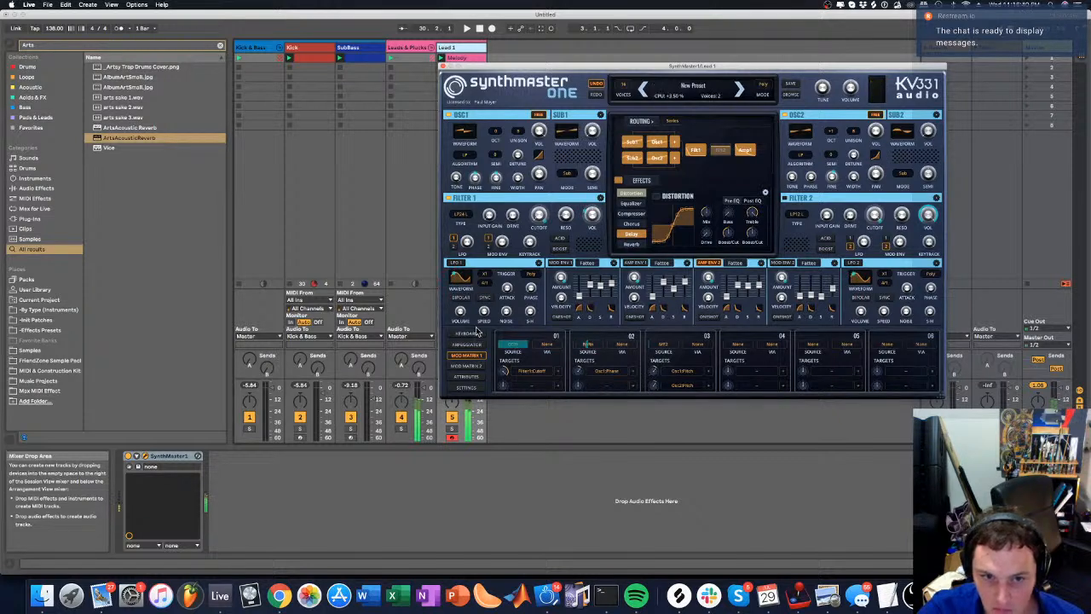
click(467, 377)
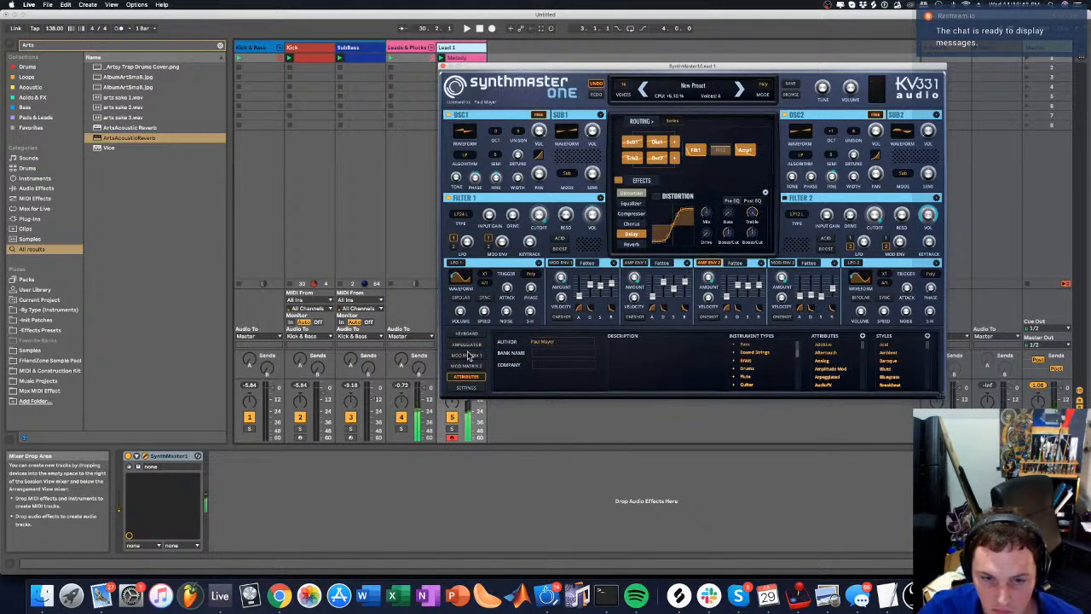
Show Mod Matrix 1 and adjust the attack and decay sliders of modulation envelope 2
click(466, 346)
click(467, 356)
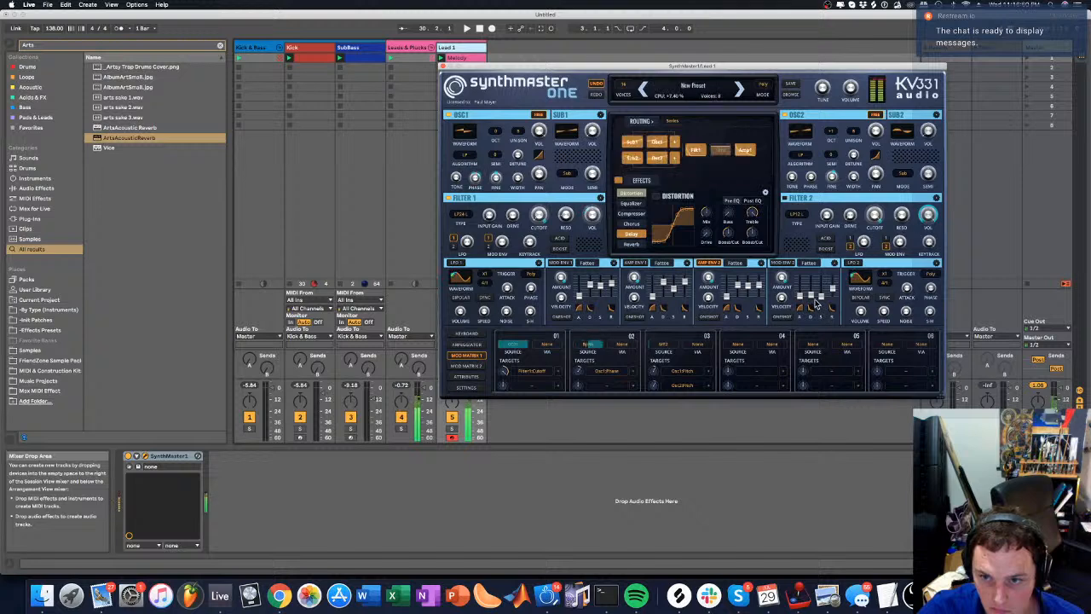
drag(814, 290, 814, 297)
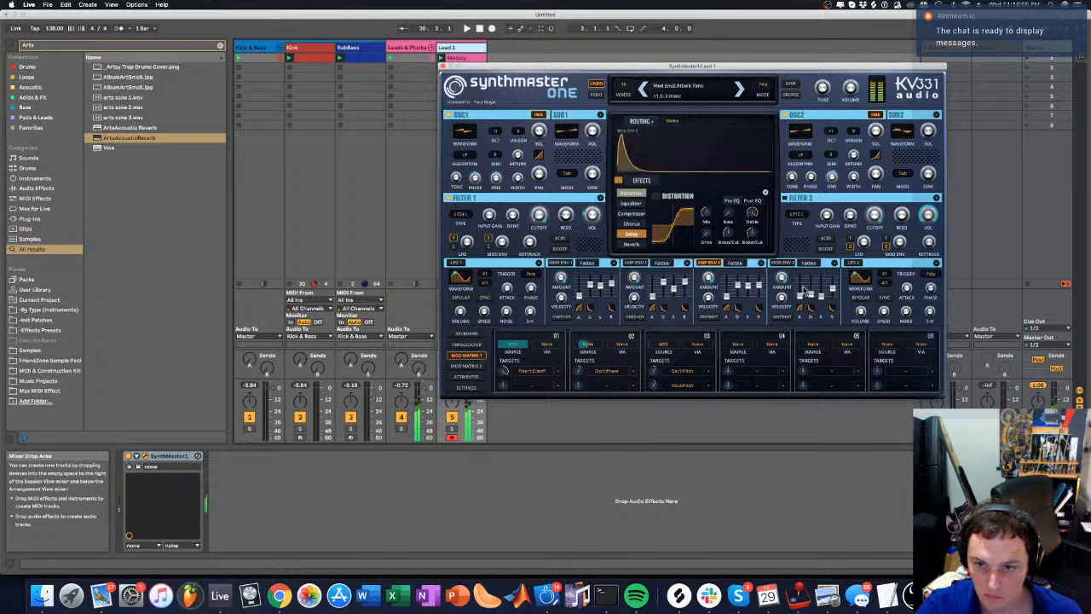
click(809, 263)
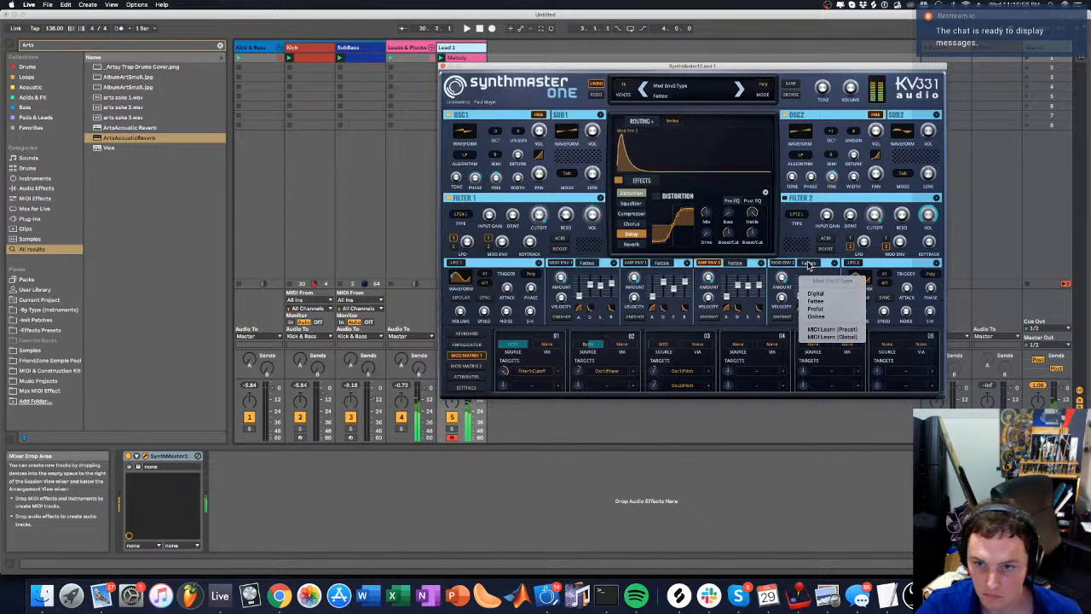
click(764, 270)
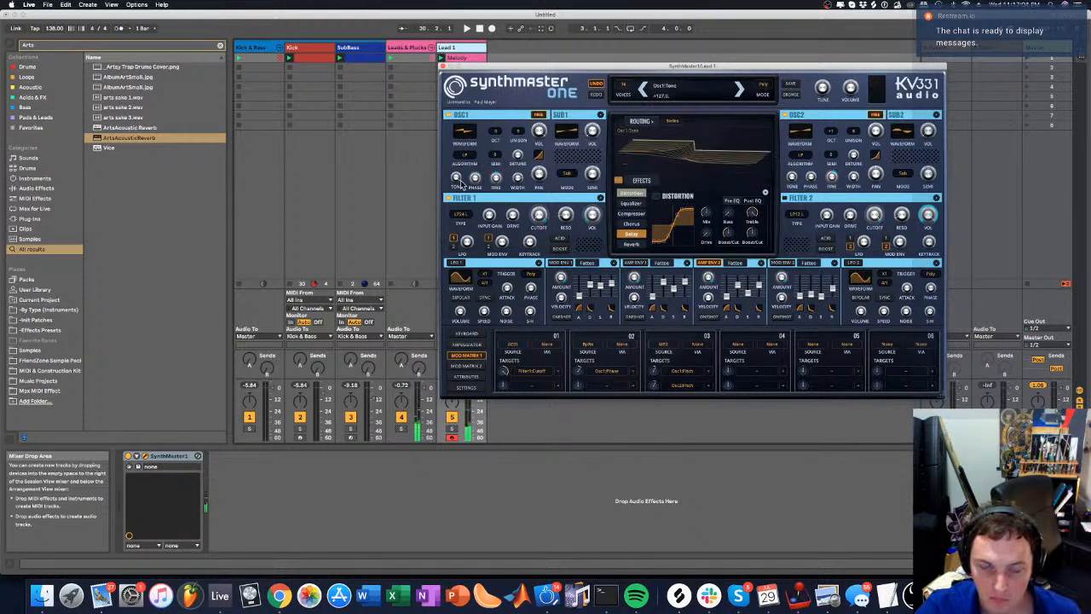
Turn oscillator 1 off and adjust amplitude envelope 2's decay, briefly trying amplitude envelope 1 in its place
click(449, 116)
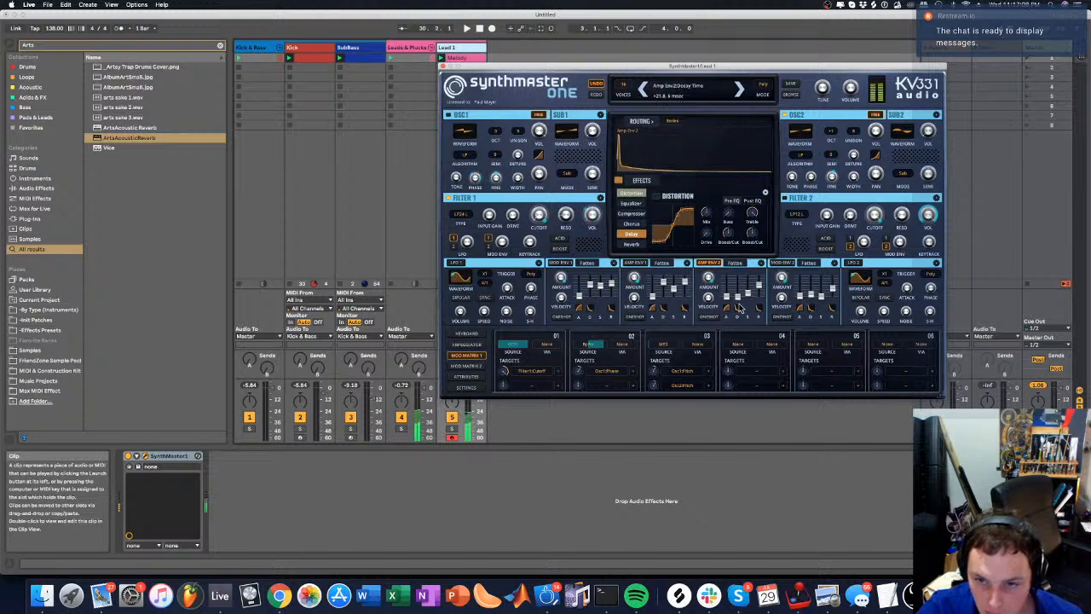
drag(740, 308, 740, 288)
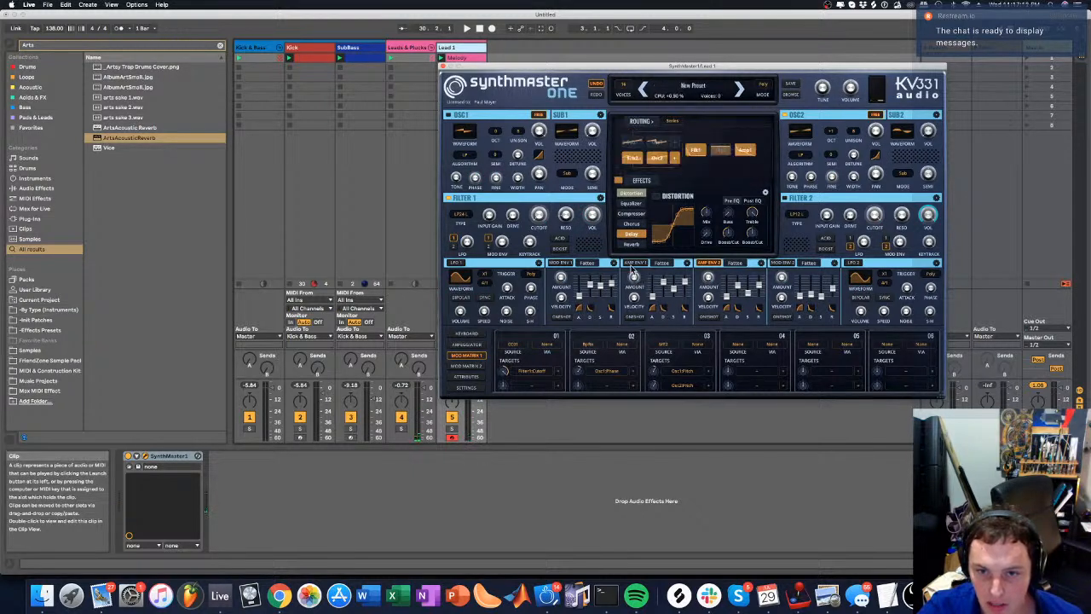
click(633, 264)
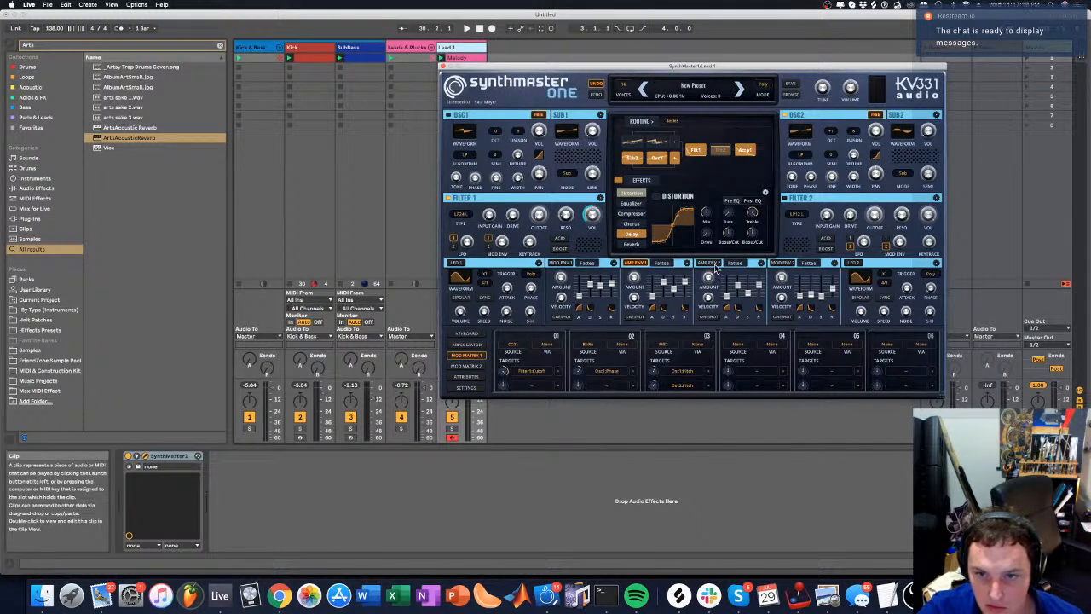
click(715, 265)
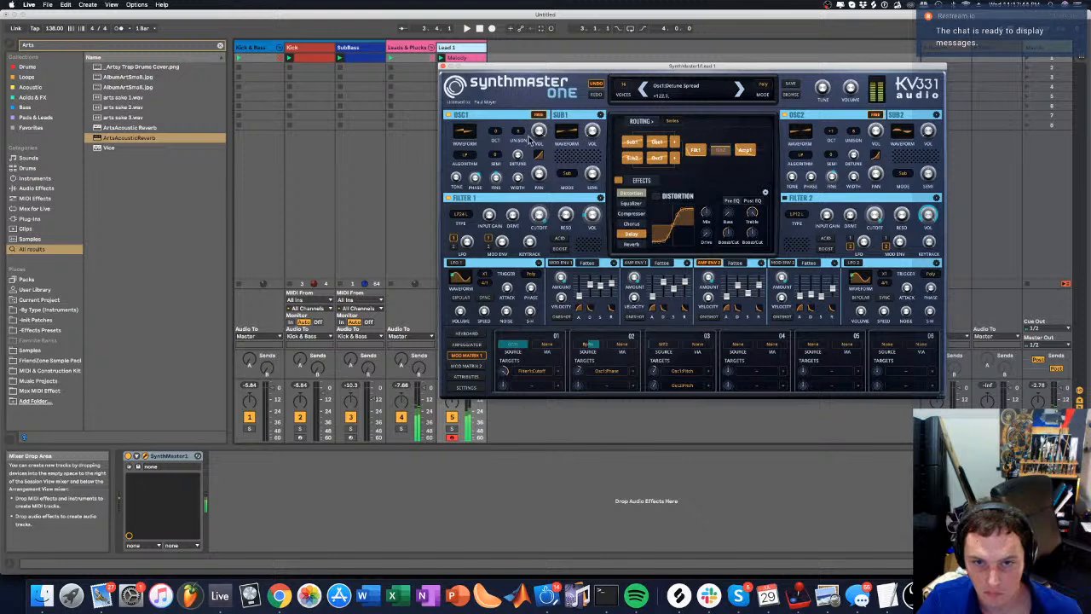
Adjust oscillator 1's detune spread and set the number of voices to 8
drag(527, 153, 524, 140)
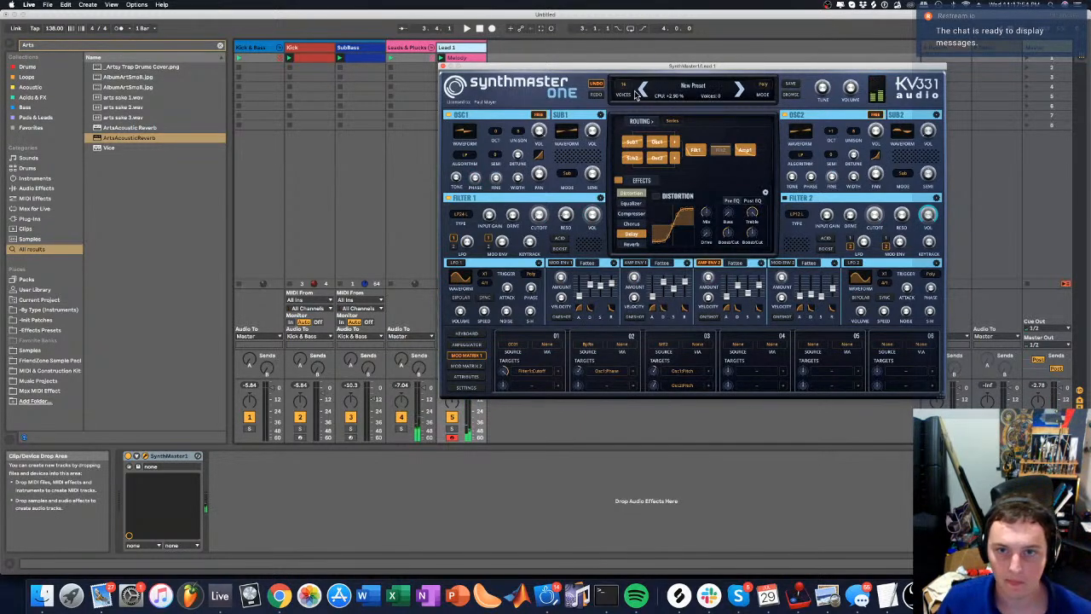
click(623, 89)
click(635, 123)
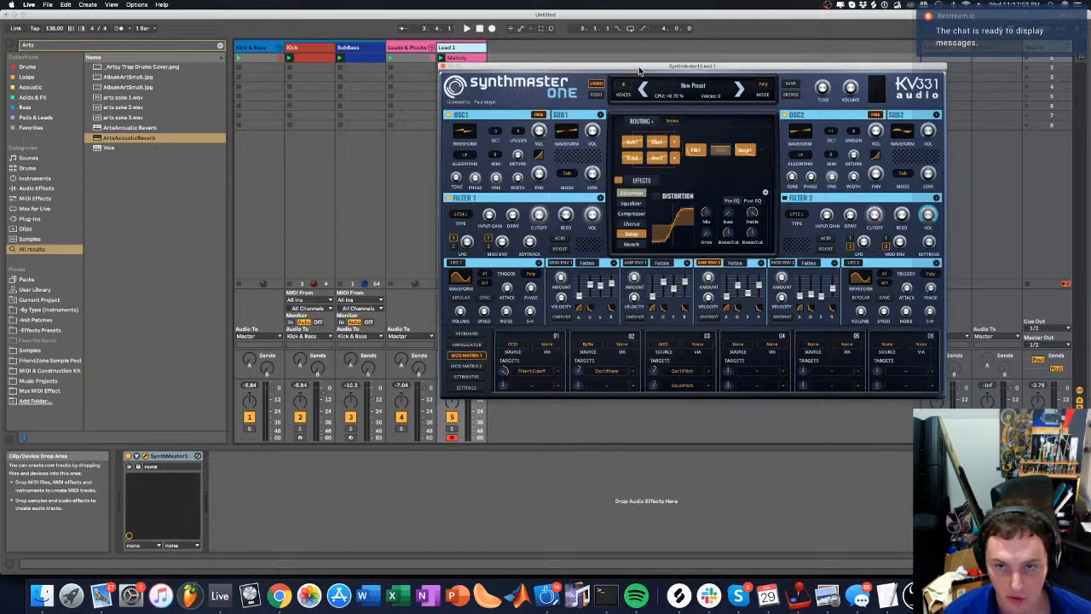
drag(639, 68, 610, 90)
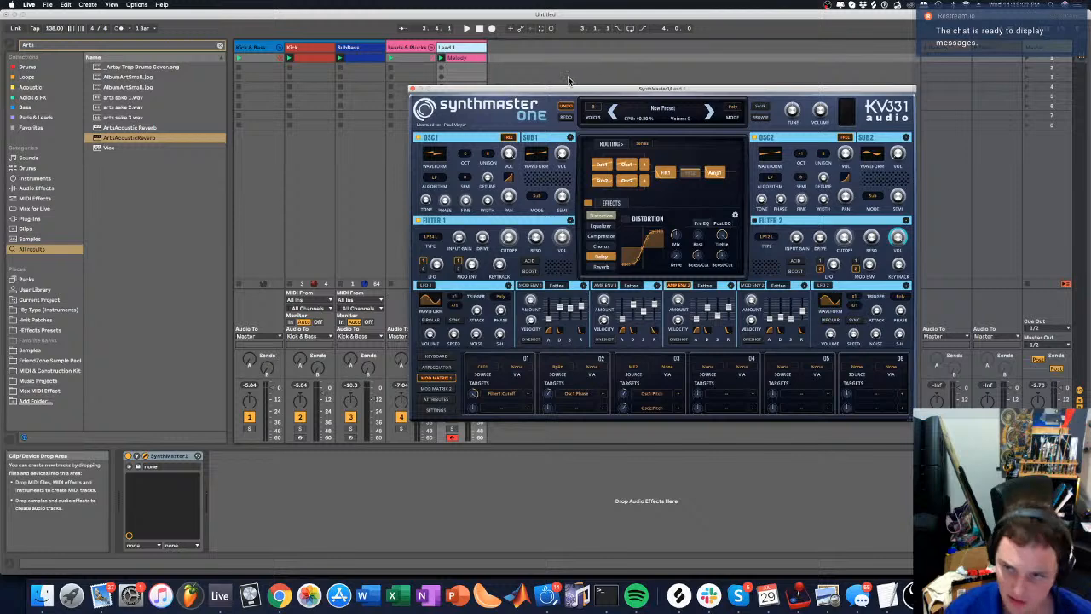
drag(554, 91, 459, 117)
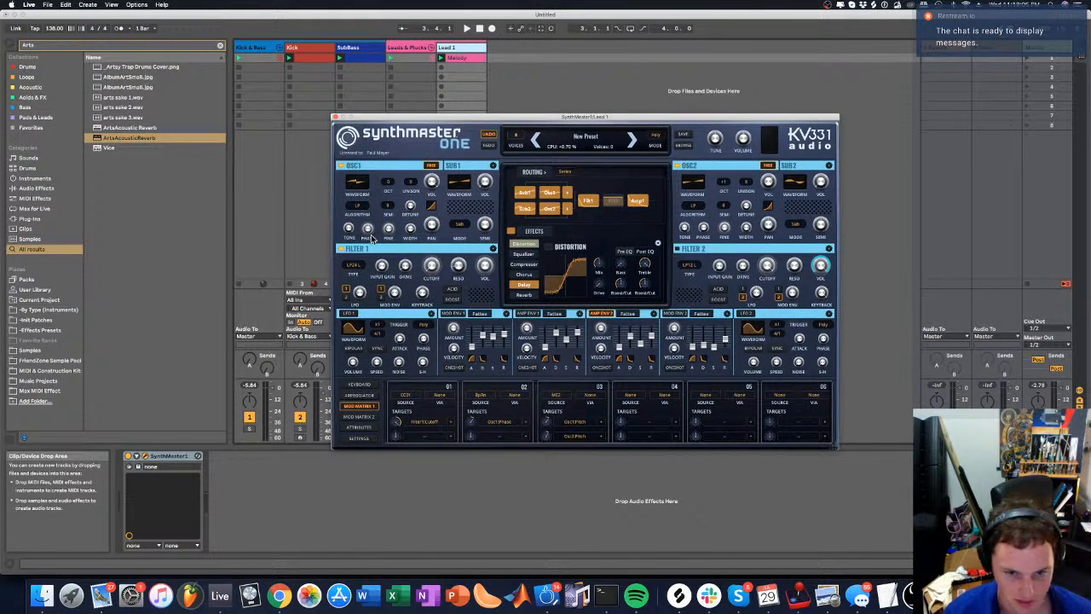
Check oscillator 1's phase and Mod Matrix 1, and show the synth's settings page
mouse_move(370, 236)
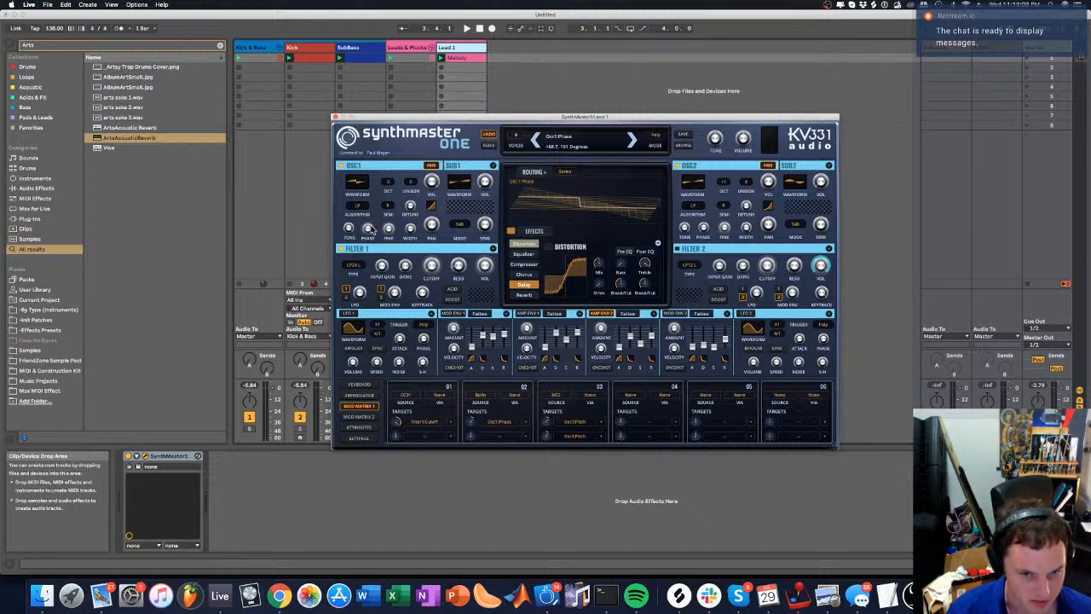
click(362, 397)
click(362, 407)
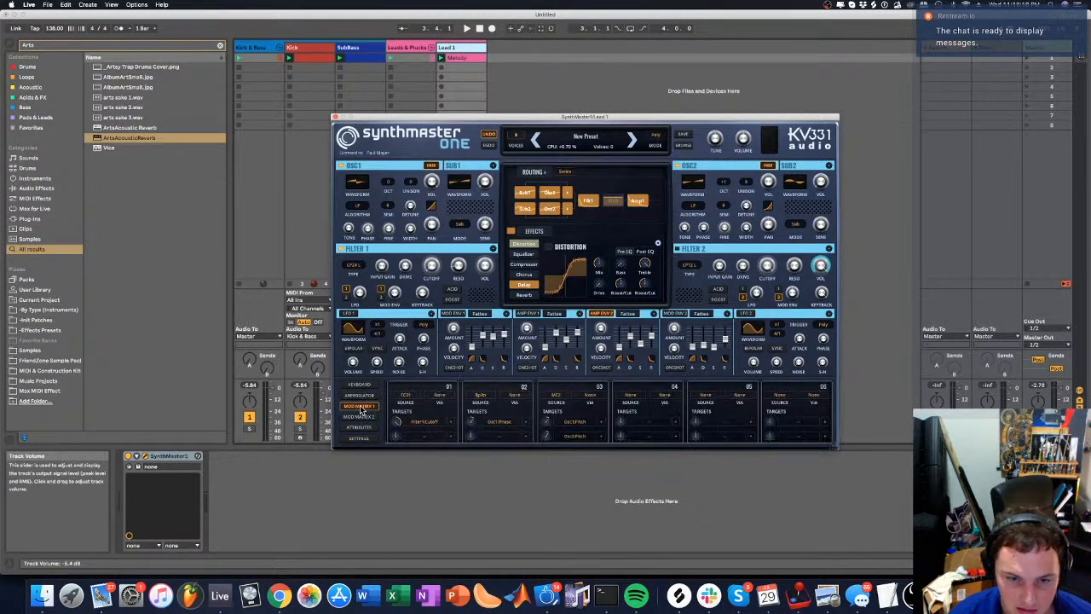
click(358, 438)
Duplicate the Lead 1 track, close the synth window, and rename the copy Lead 2
click(525, 52)
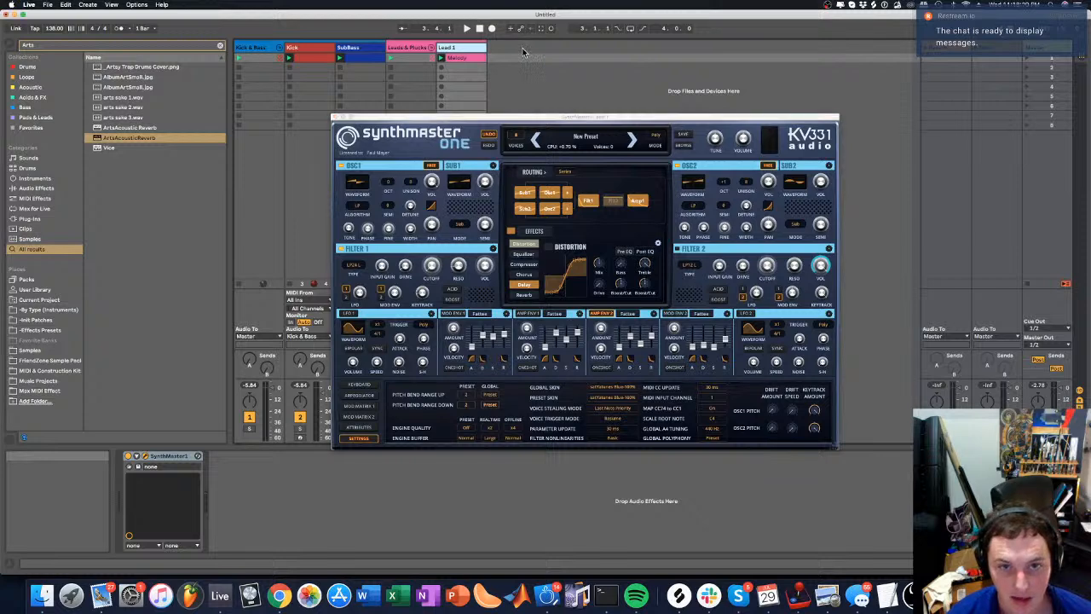
click(508, 56)
right_click(475, 49)
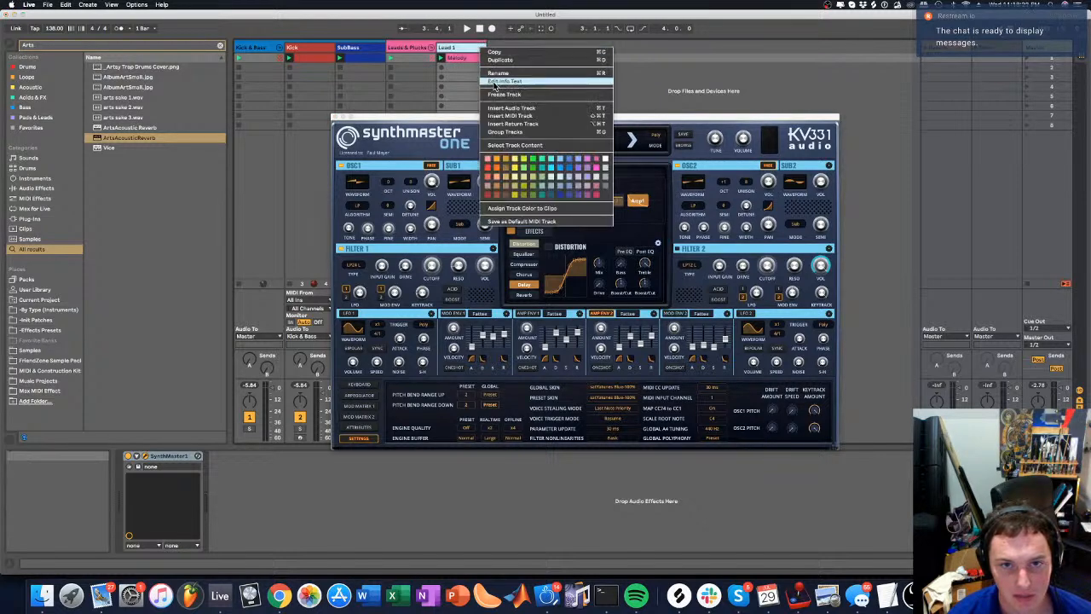
click(500, 59)
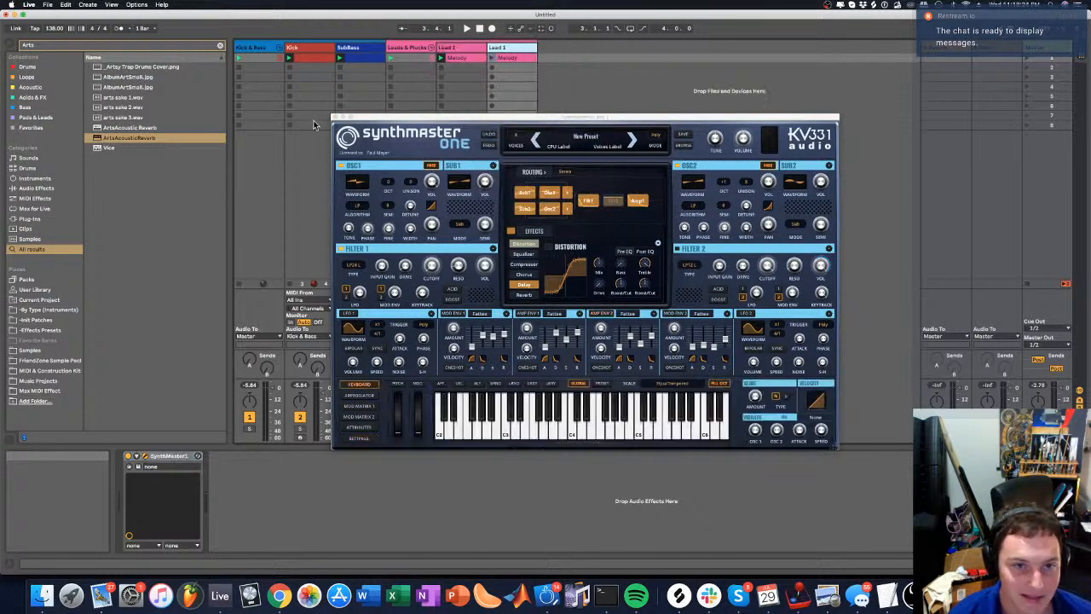
click(336, 120)
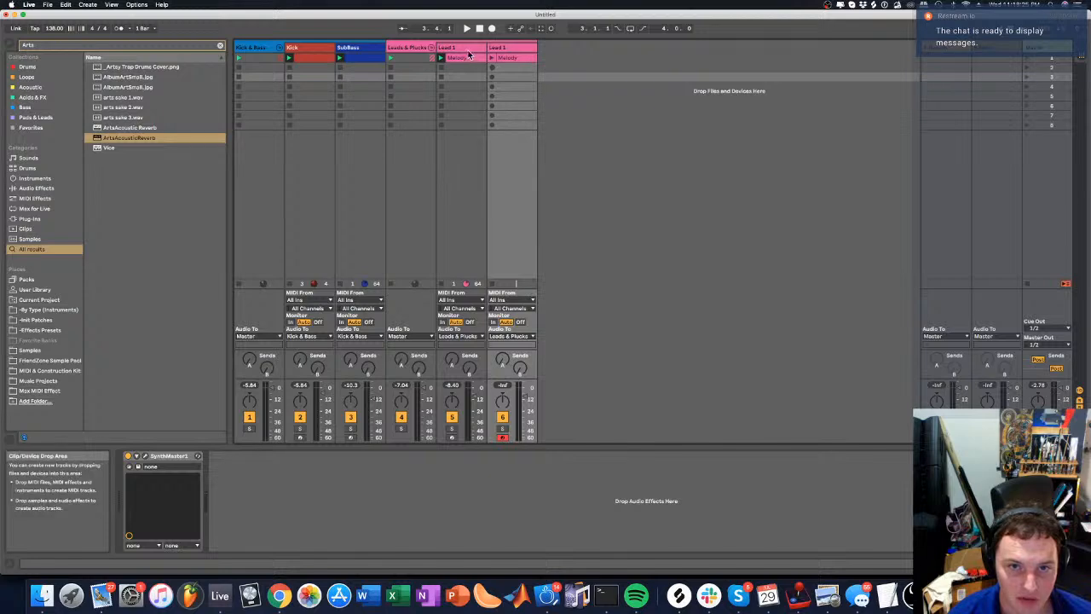
right_click(527, 48)
click(552, 91)
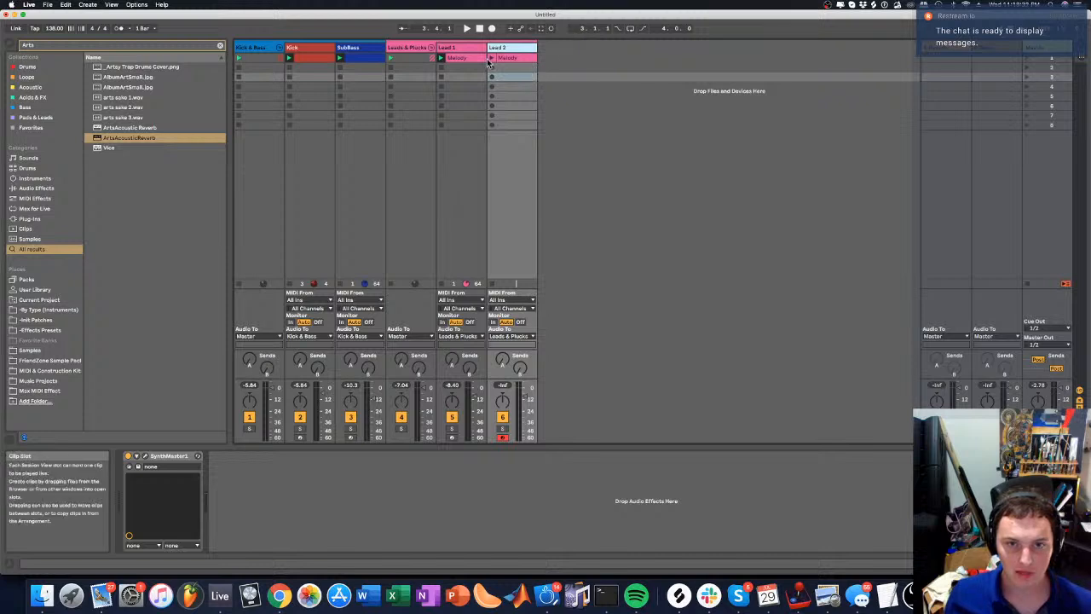
Clear the browser's search text and search the plug-ins for SynthMaster
click(24, 220)
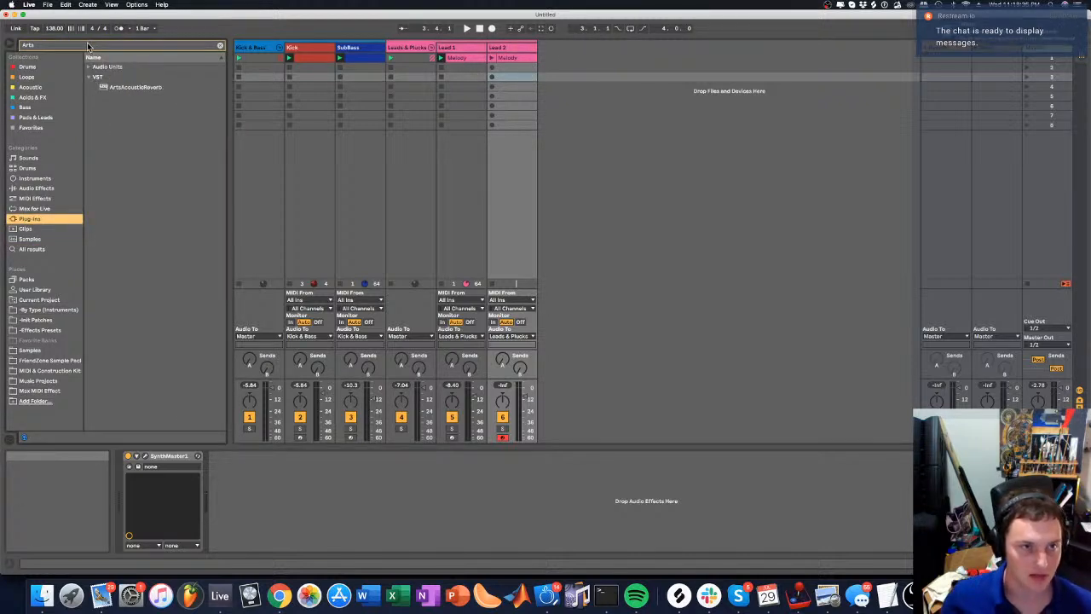
key(BackSpace)
key(BackSpace)
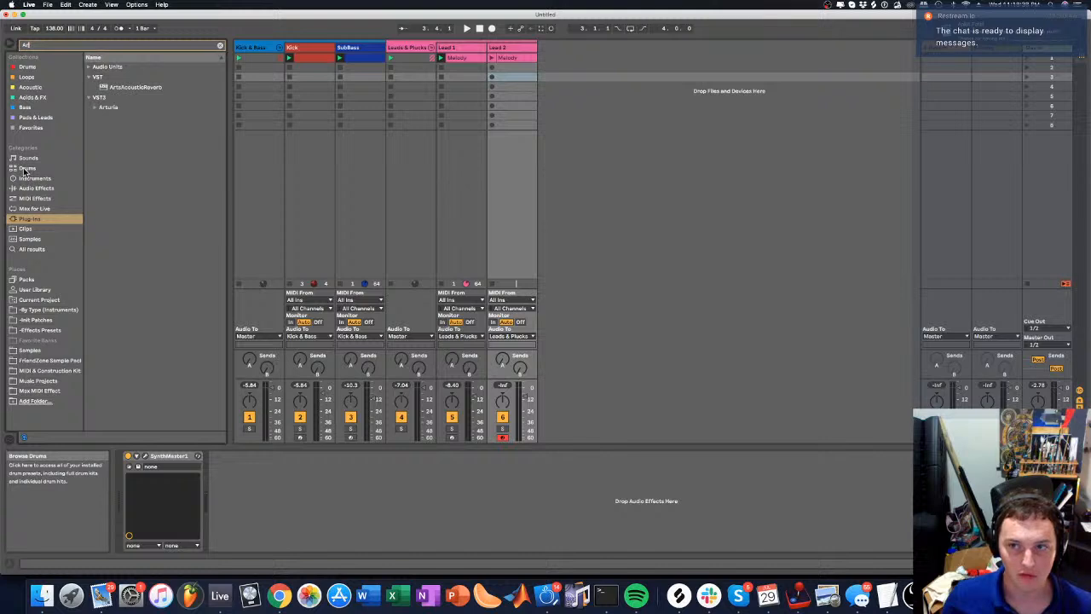
key(BackSpace)
key(BackSpace)
click(34, 331)
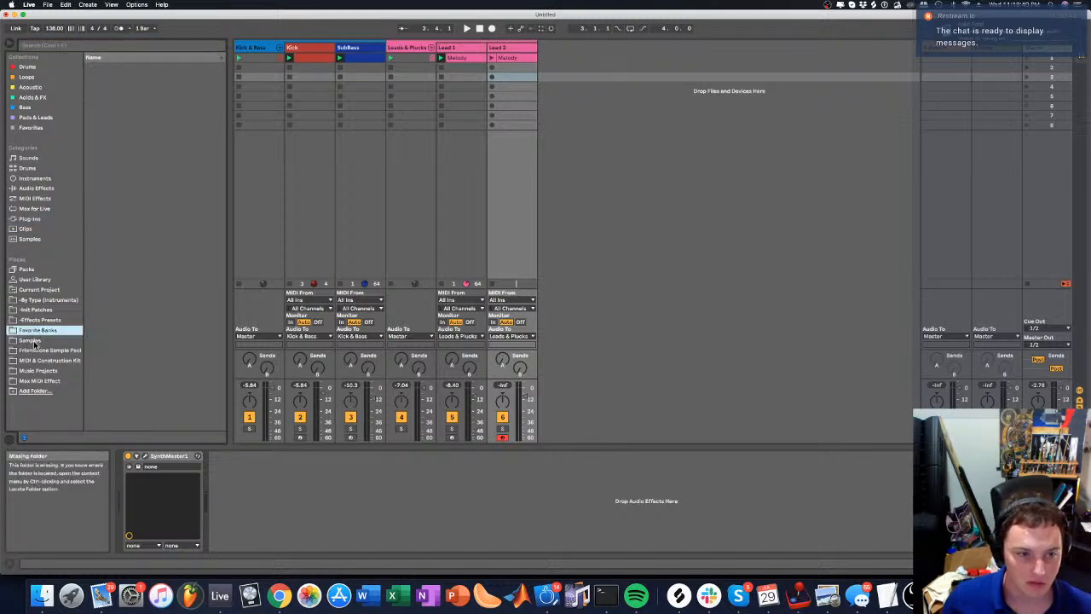
click(31, 341)
click(26, 229)
click(29, 220)
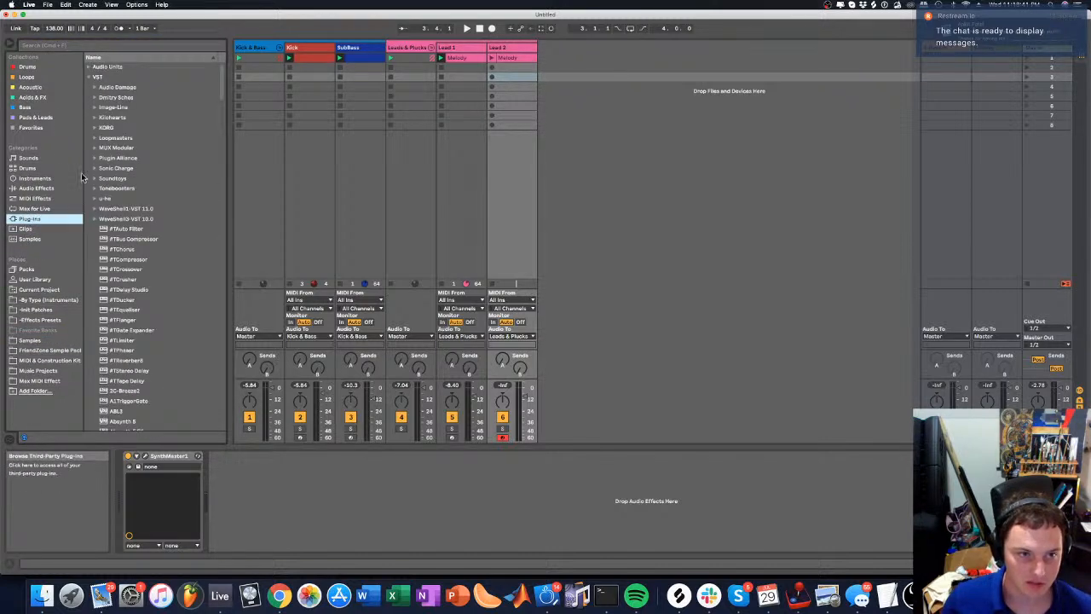
click(60, 48)
text(sy)
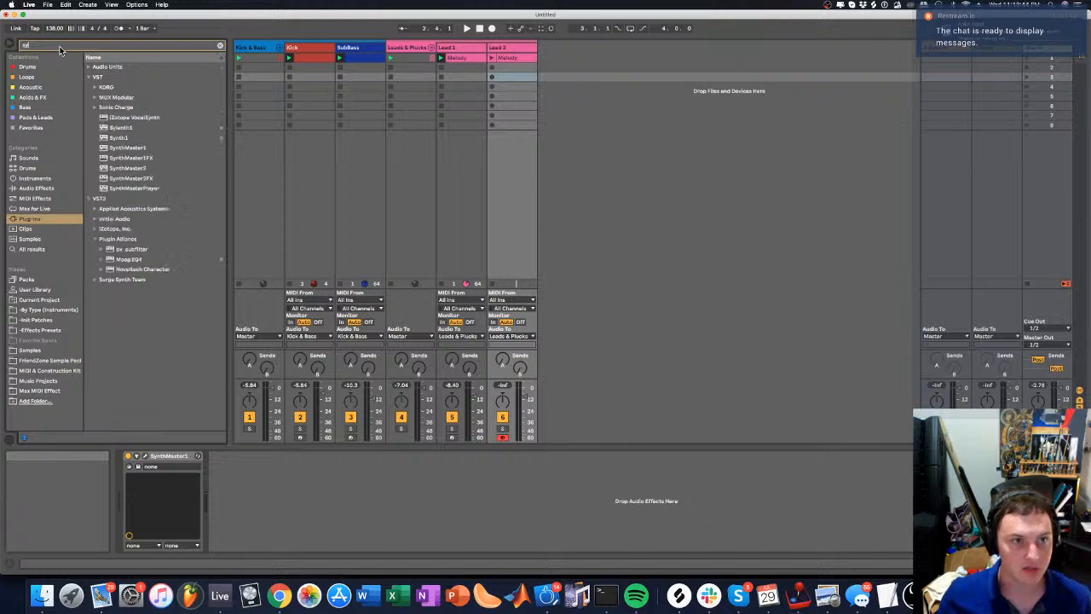
text(nthmaster)
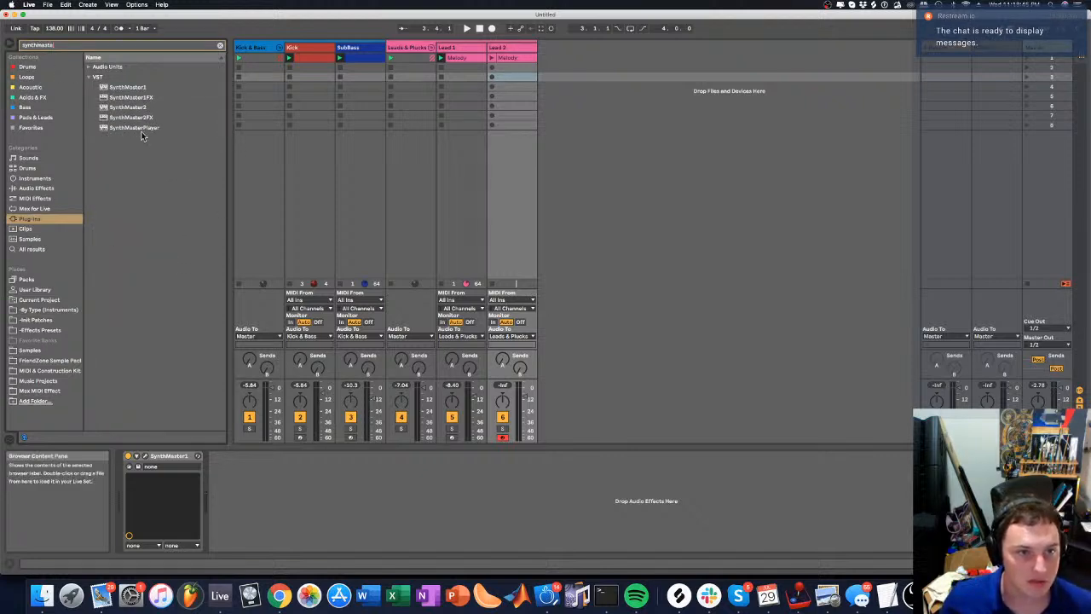
Load SynthMaster2 on the Lead 2 track in place of SynthMaster1 and move its window lower
click(134, 109)
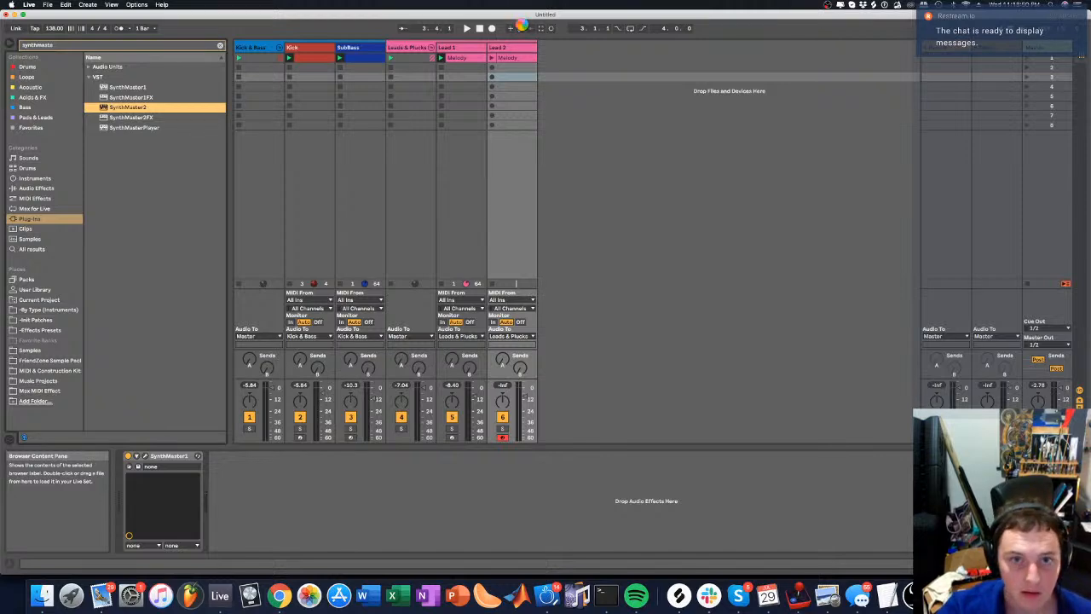
click(179, 466)
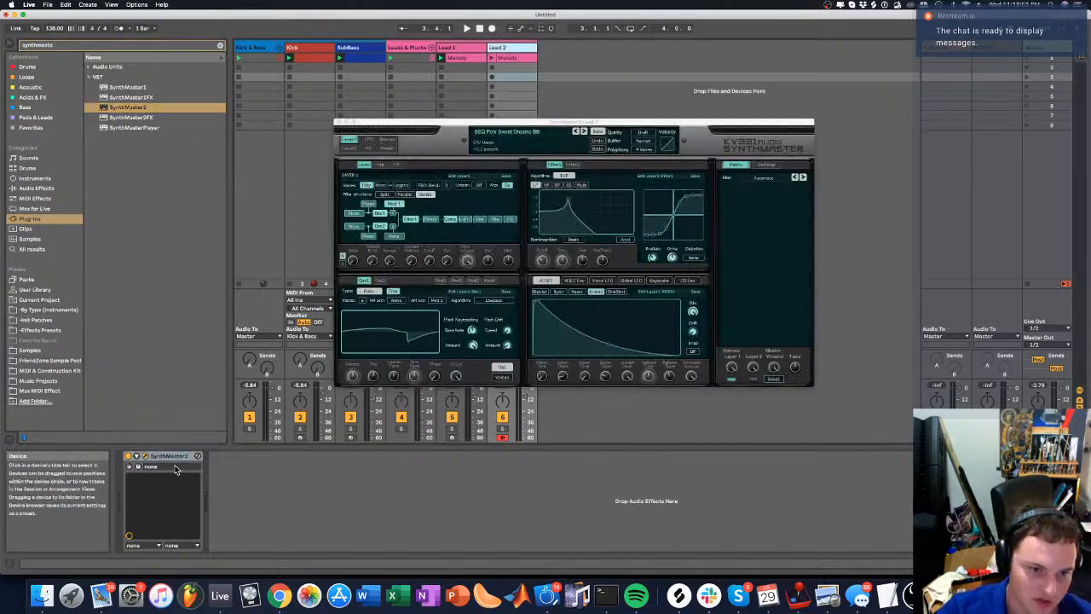
drag(461, 126, 456, 224)
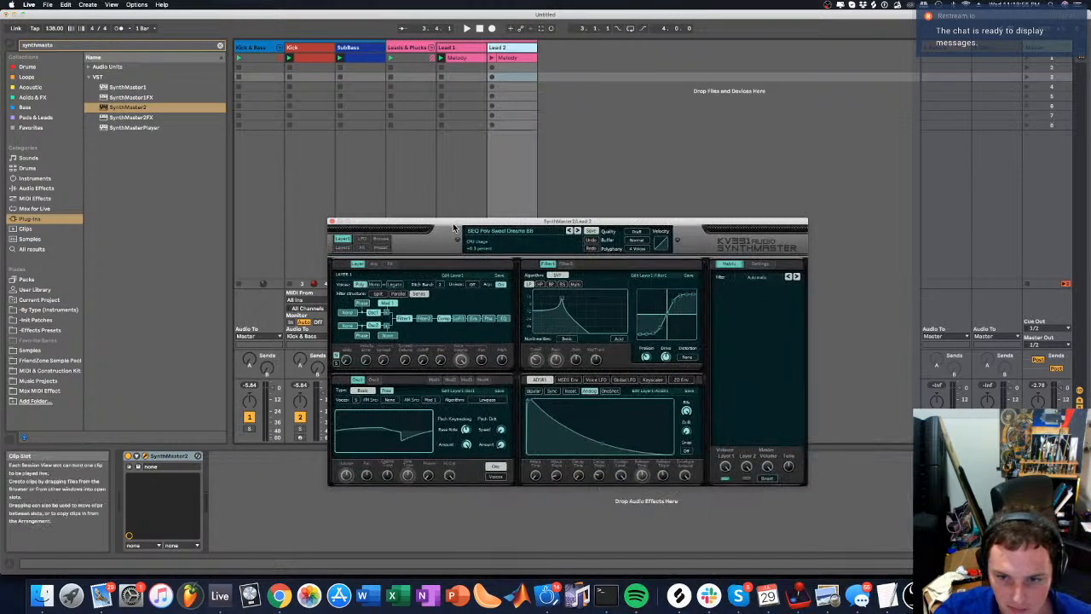
Set the SynthMaster2 polyphony to 8 Voices and reposition the synth window
click(635, 250)
click(637, 271)
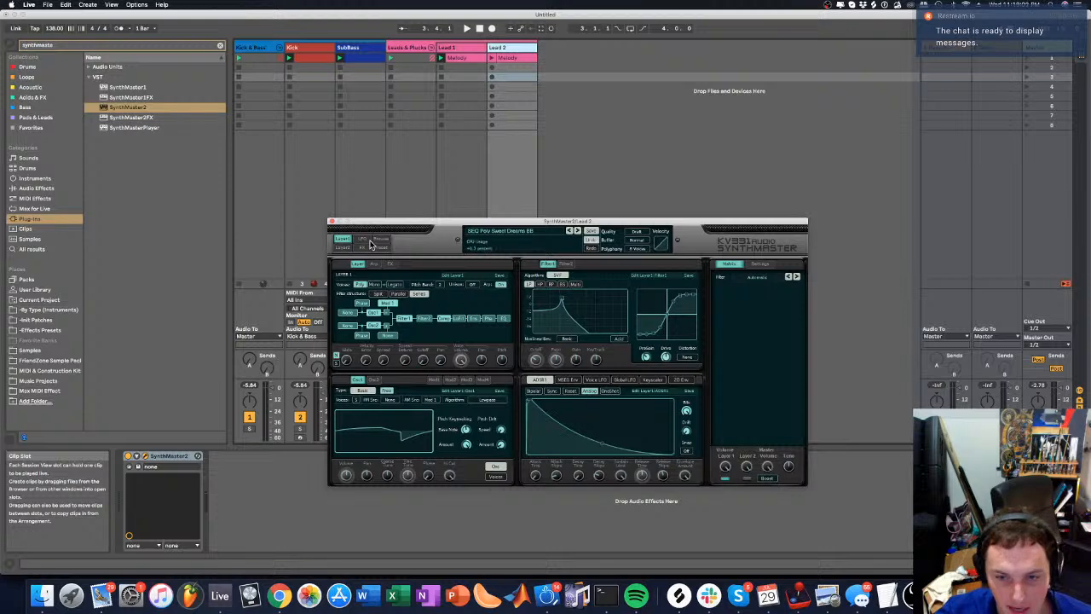
drag(473, 222, 444, 230)
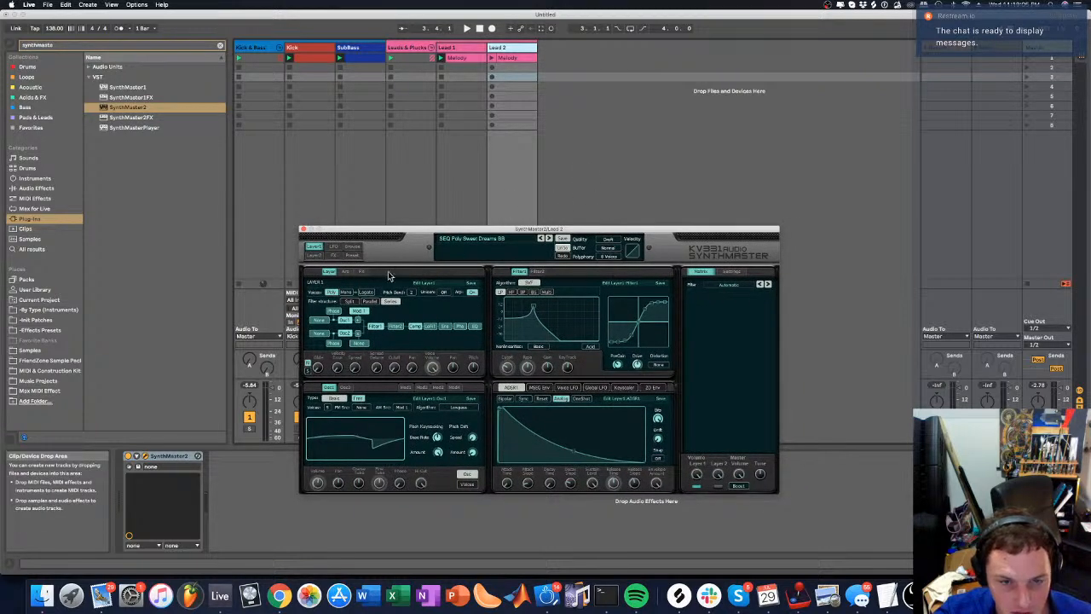
Initialize the SynthMaster2 preset and raise filter 1's cutoff, checking layer 1's effects before returning to its layer view
click(460, 239)
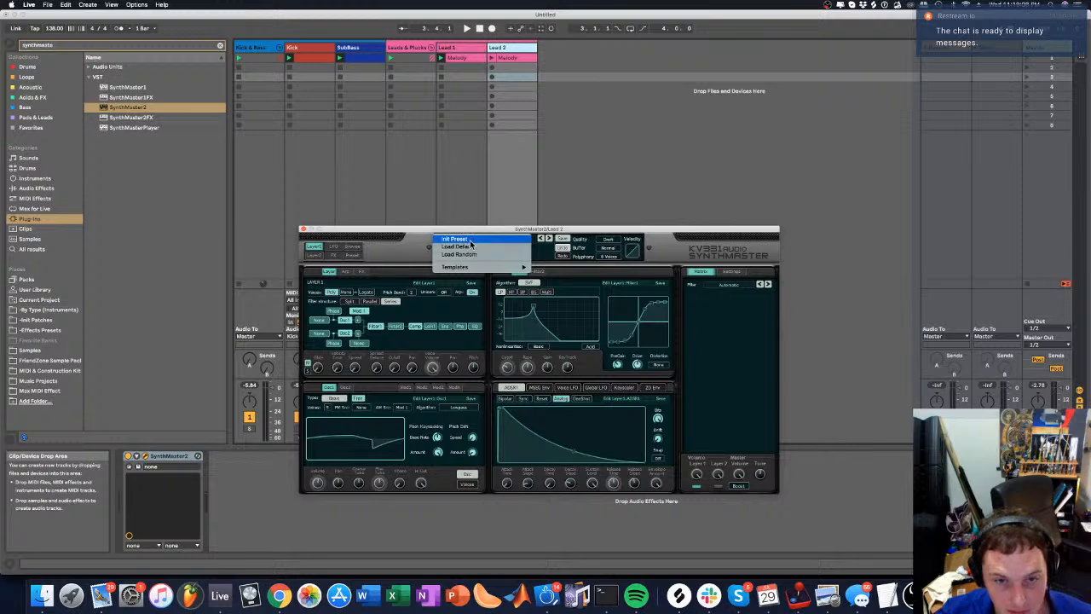
click(469, 241)
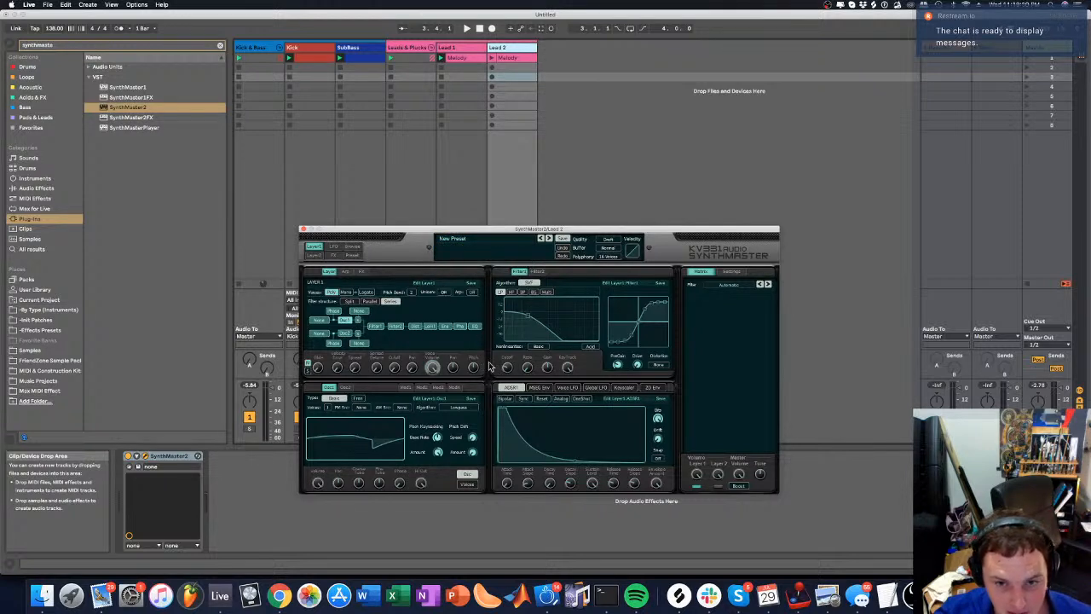
drag(508, 367, 505, 320)
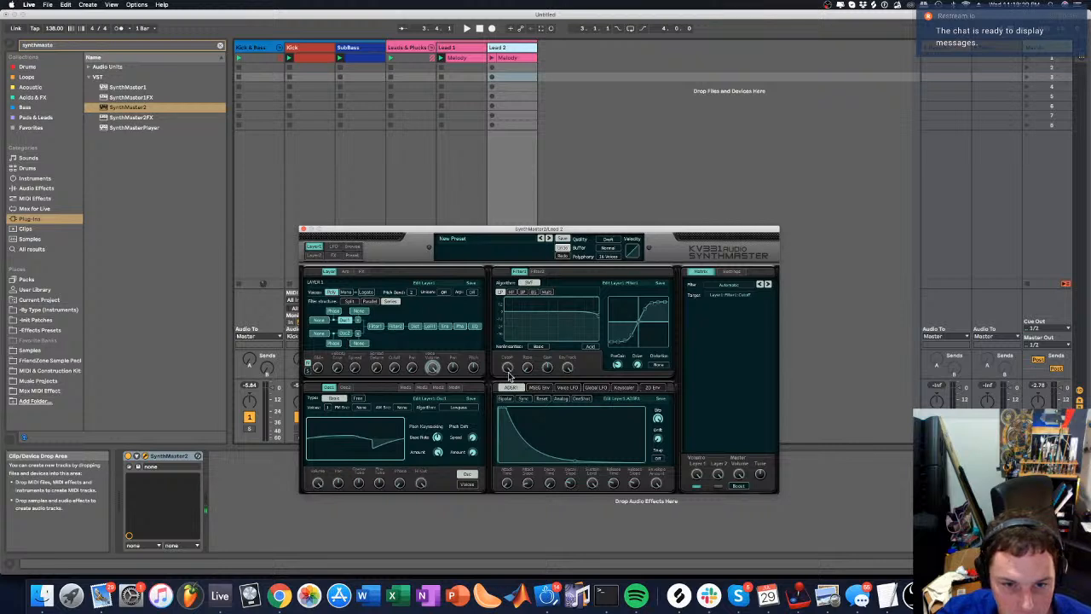
click(363, 271)
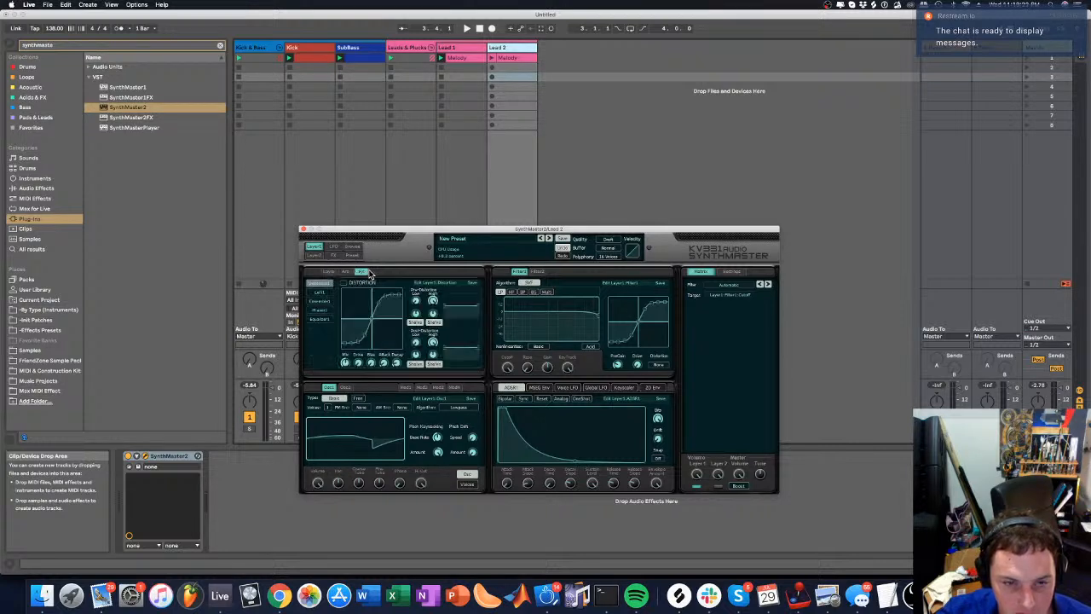
click(332, 272)
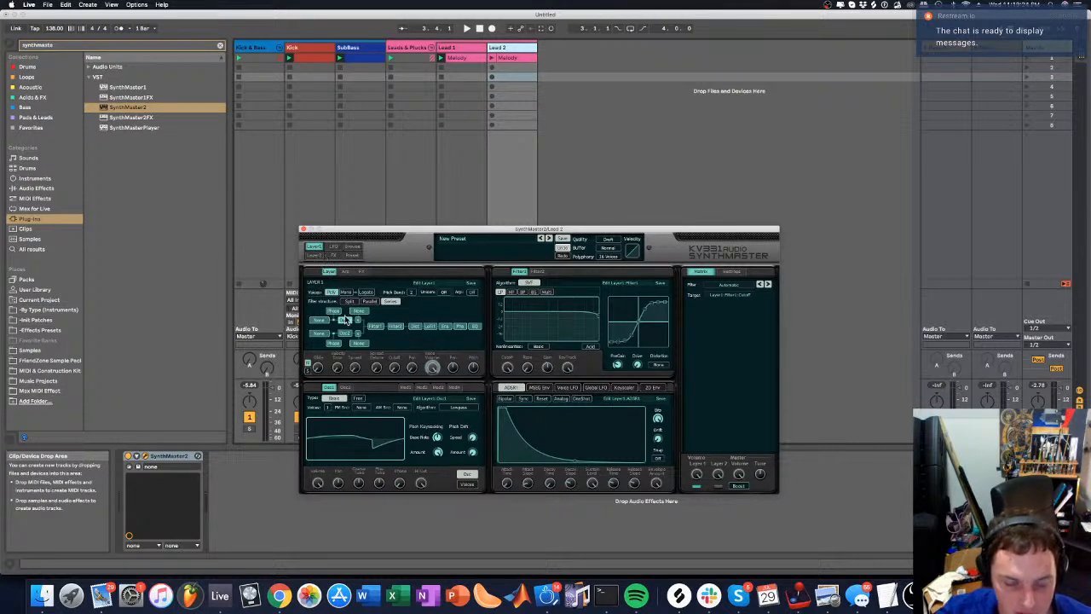
Enable filter 1 in layer 1 and give oscillator 1 7 free-running voices
click(315, 256)
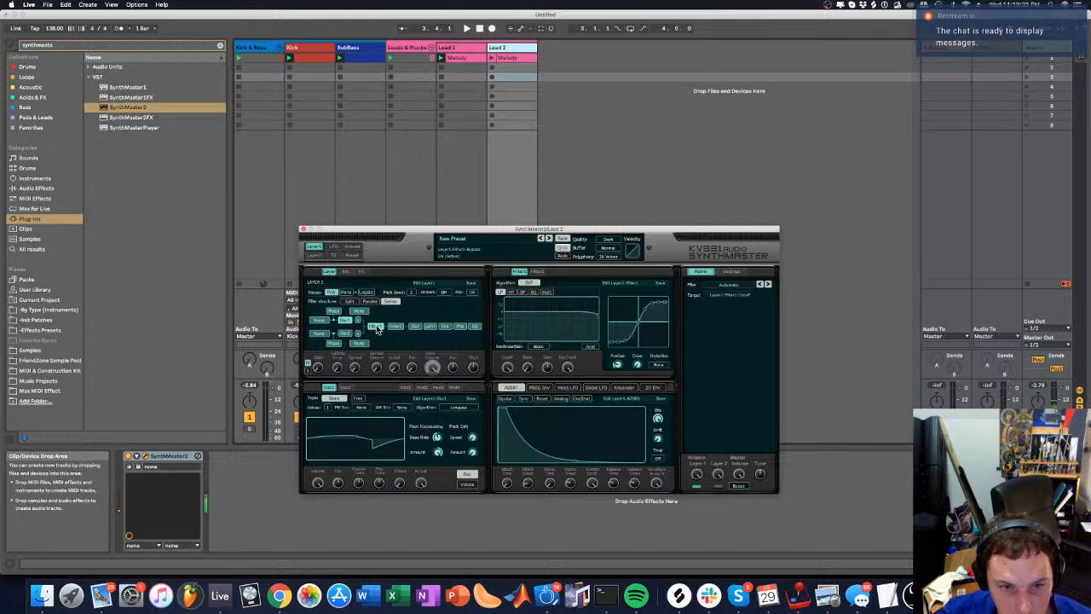
click(330, 407)
click(337, 462)
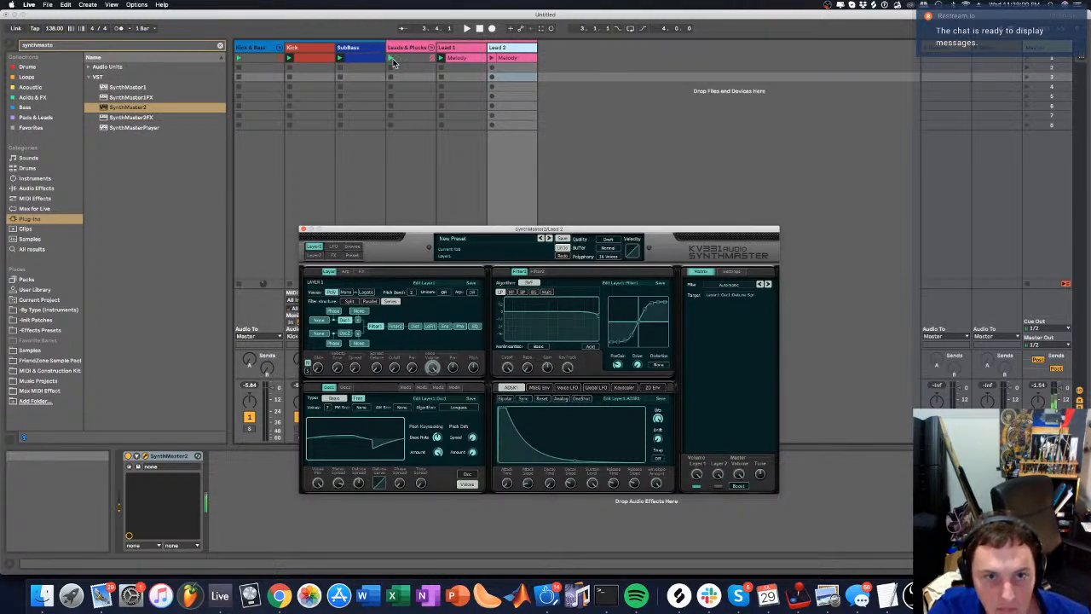
Return to the Lead 2 track and shape layer 1's ADSR 1 envelope with a longer decay and a partly raised sustain level
click(473, 48)
click(492, 48)
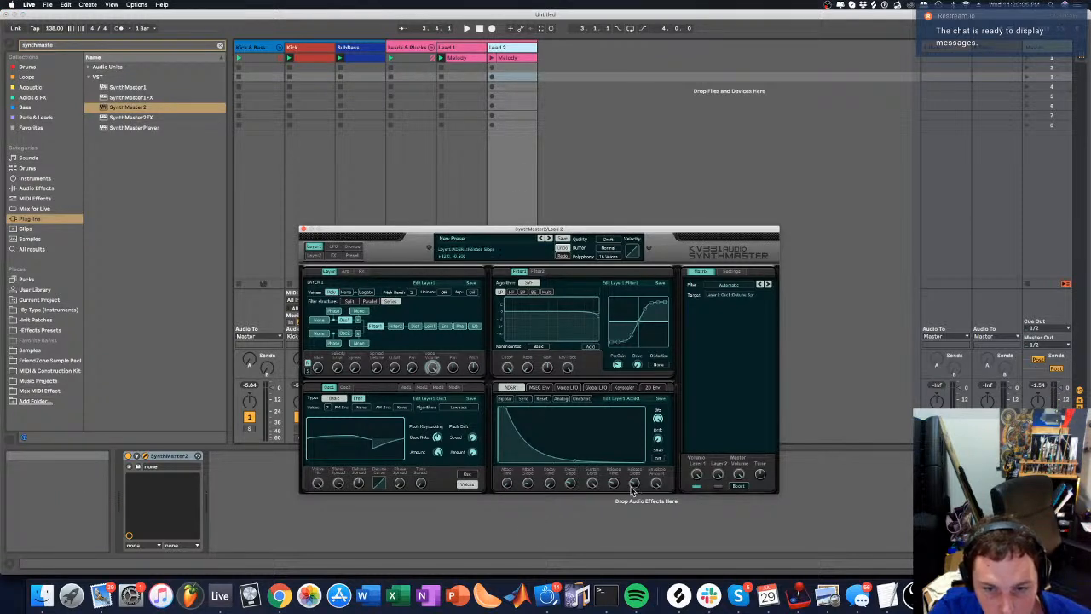
drag(592, 483, 578, 585)
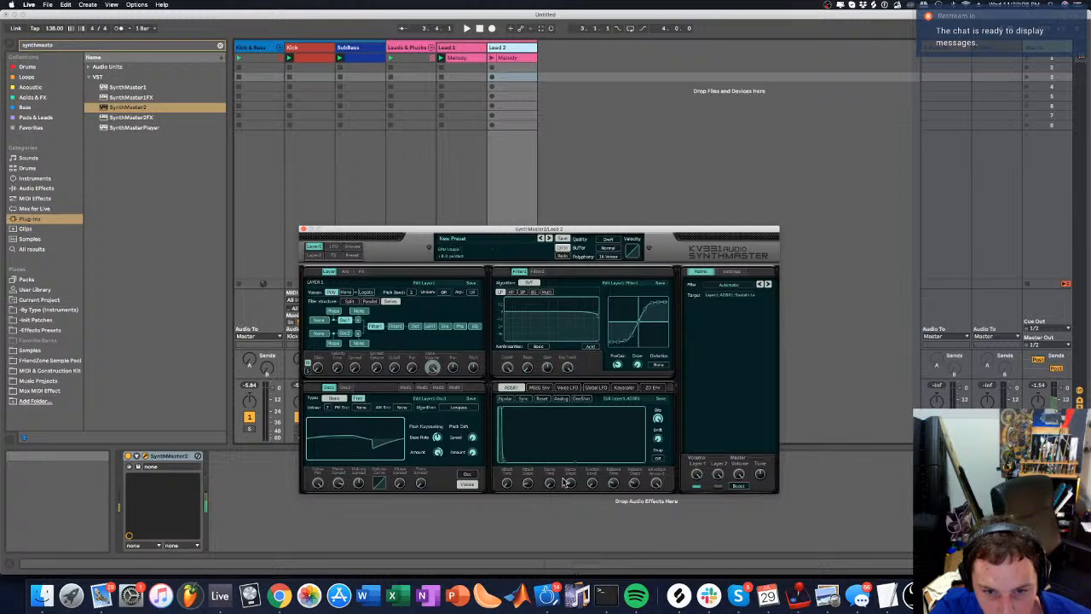
drag(549, 483, 554, 451)
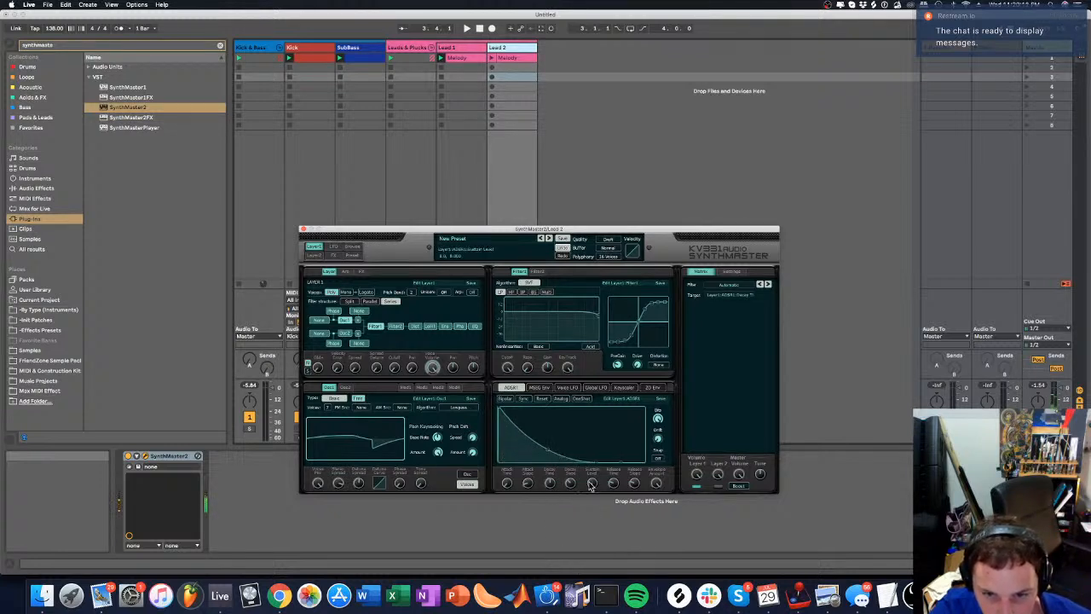
drag(592, 485, 615, 463)
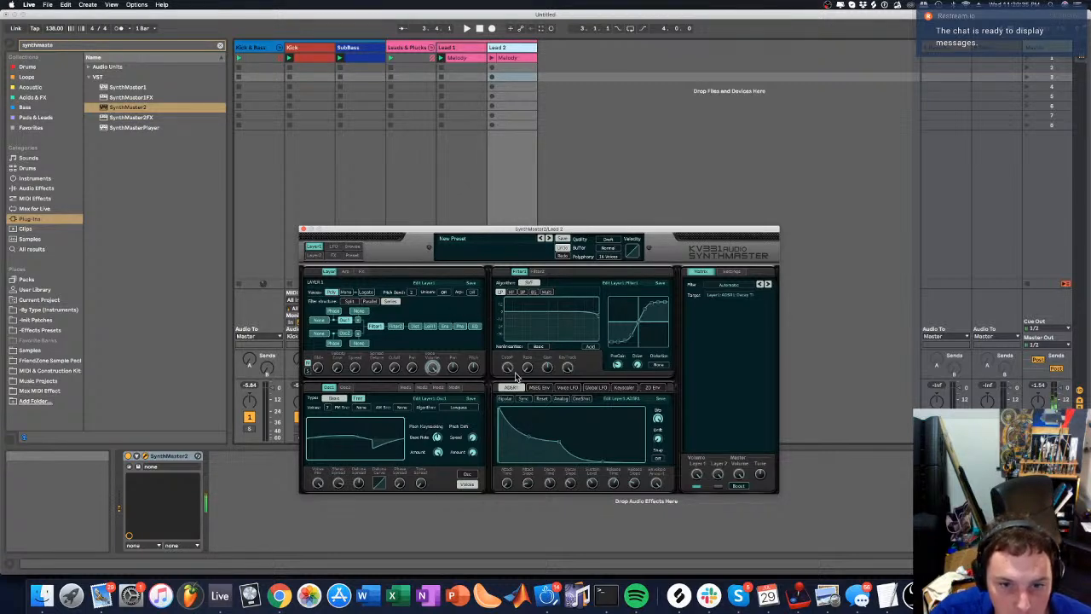
Raise filter 1's cutoff and change its algorithm to Bite
drag(509, 368, 524, 330)
drag(546, 373, 509, 364)
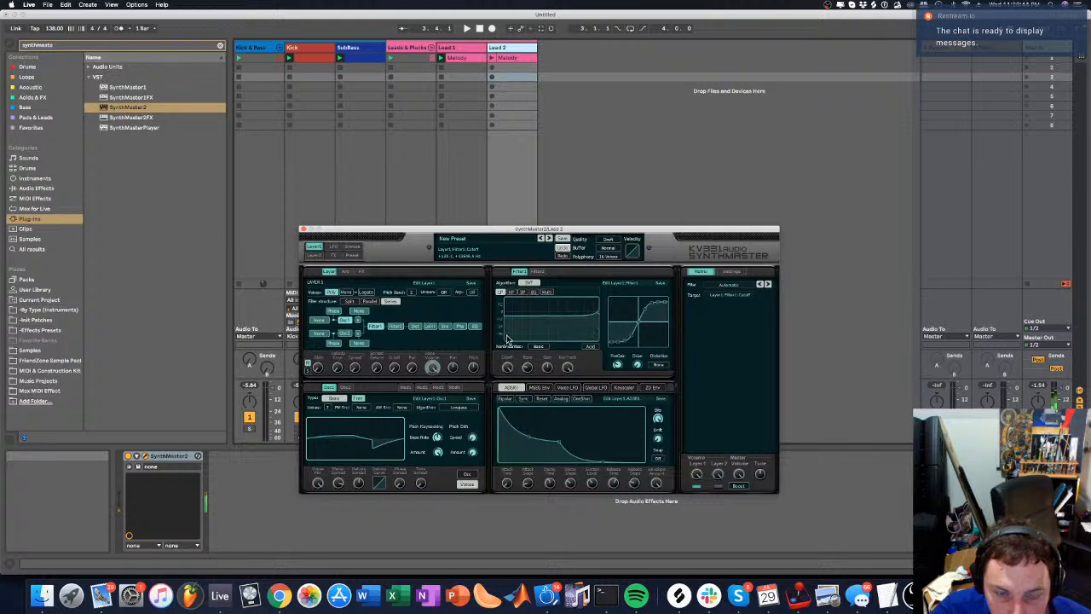
click(526, 283)
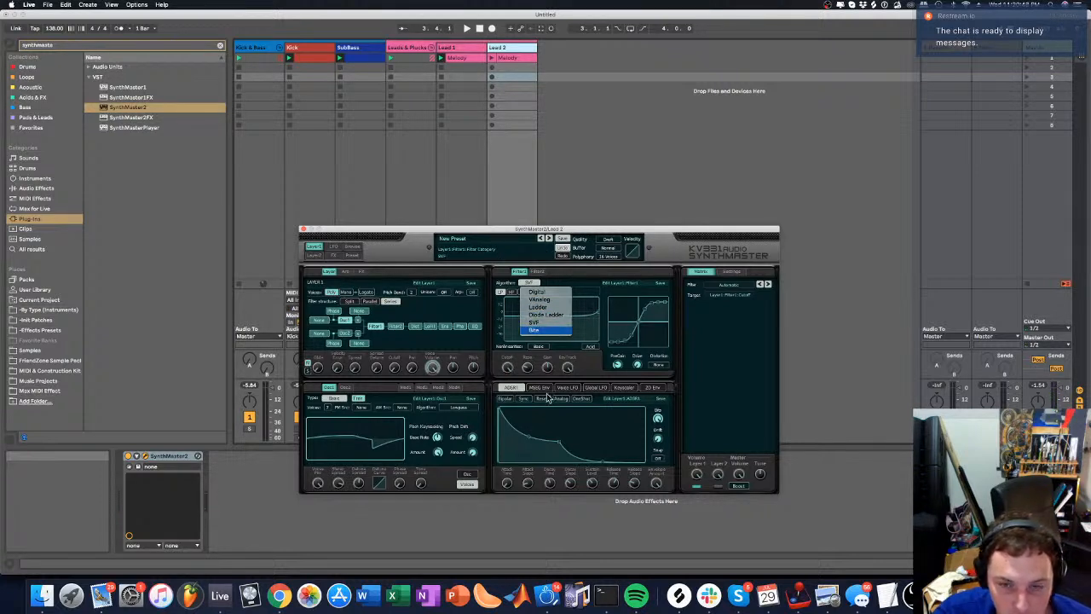
click(535, 329)
drag(509, 368, 500, 332)
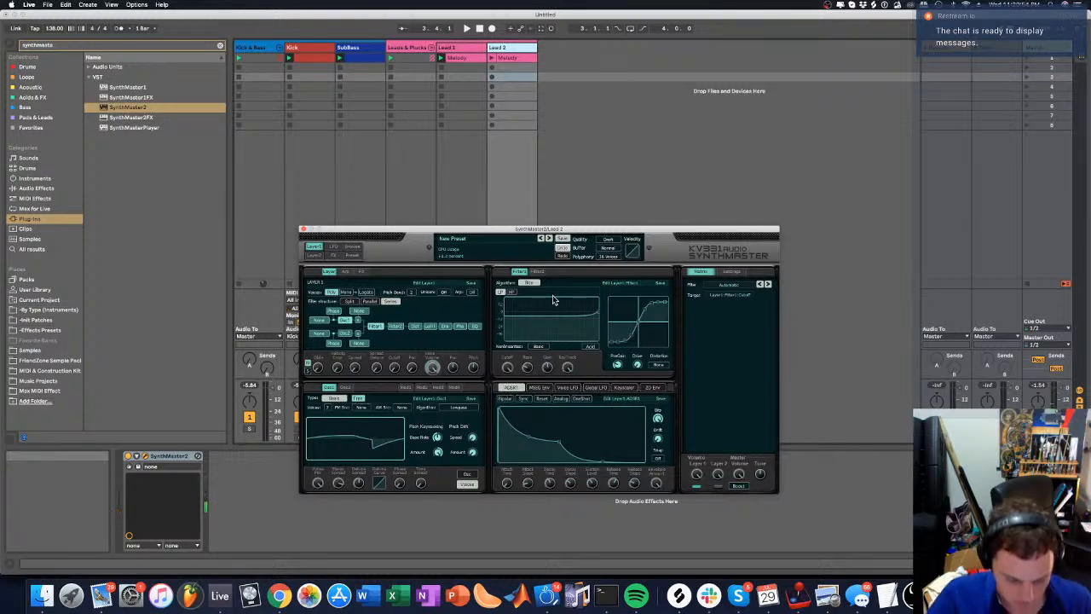
Play the set with the synth window closed, switching Lead 2 and Lead 1 off and on in turn to compare them
key(space)
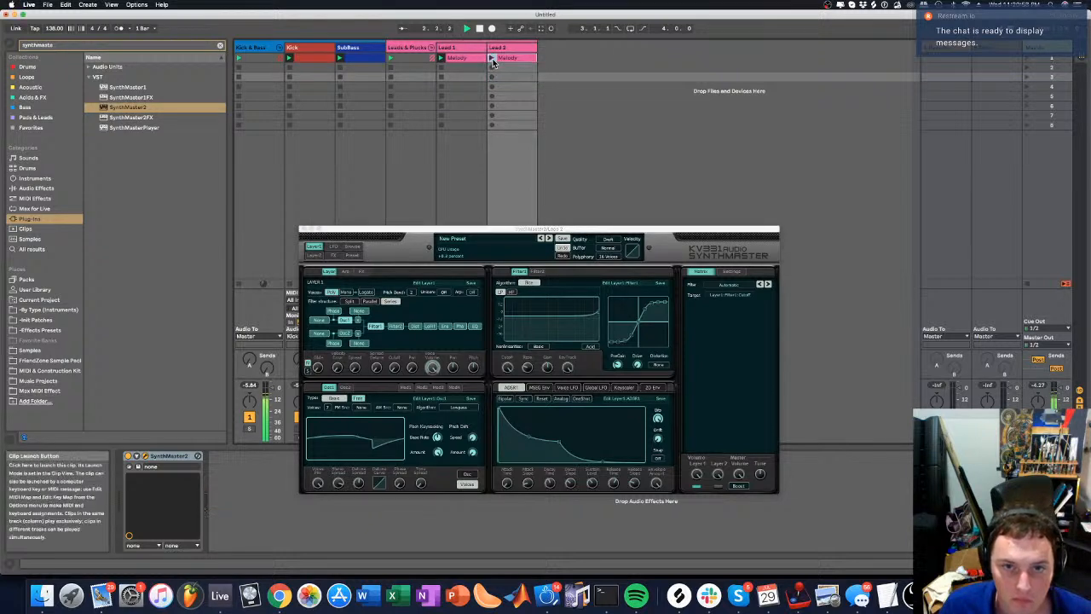
click(302, 230)
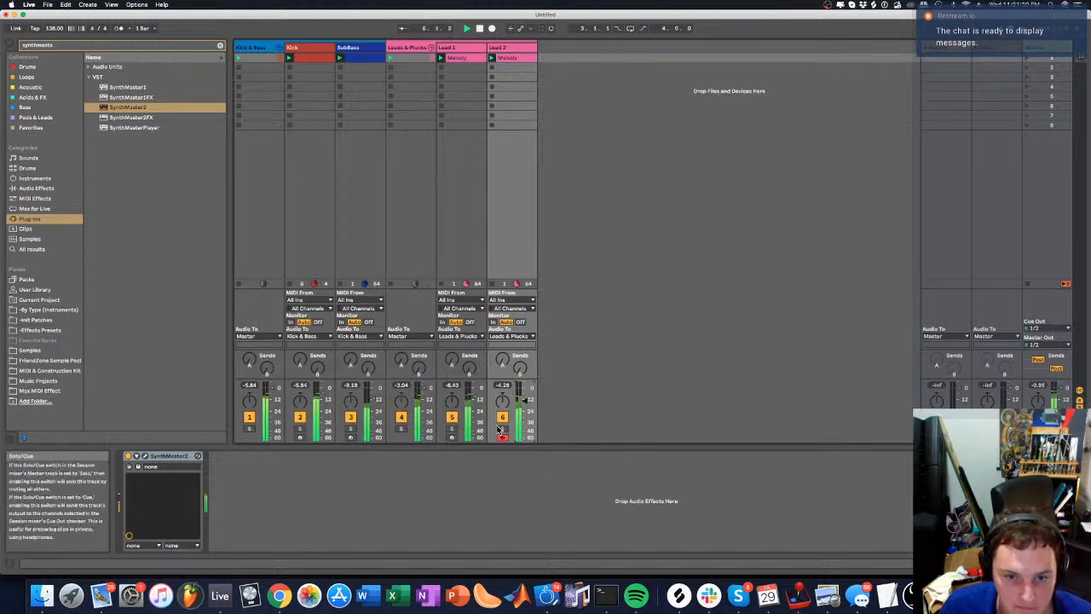
click(502, 417)
click(502, 418)
click(452, 418)
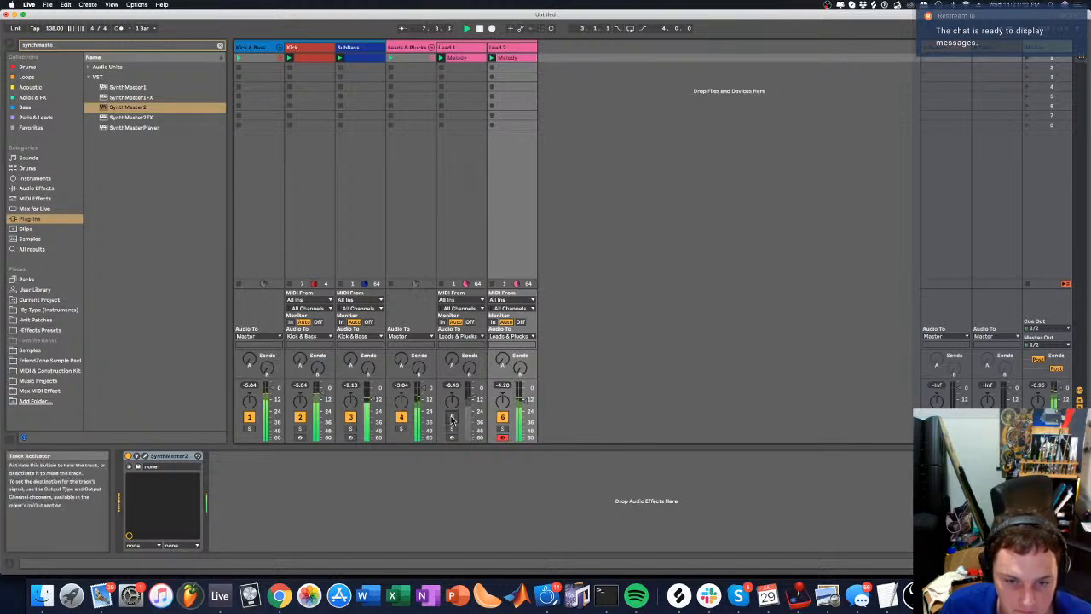
click(452, 417)
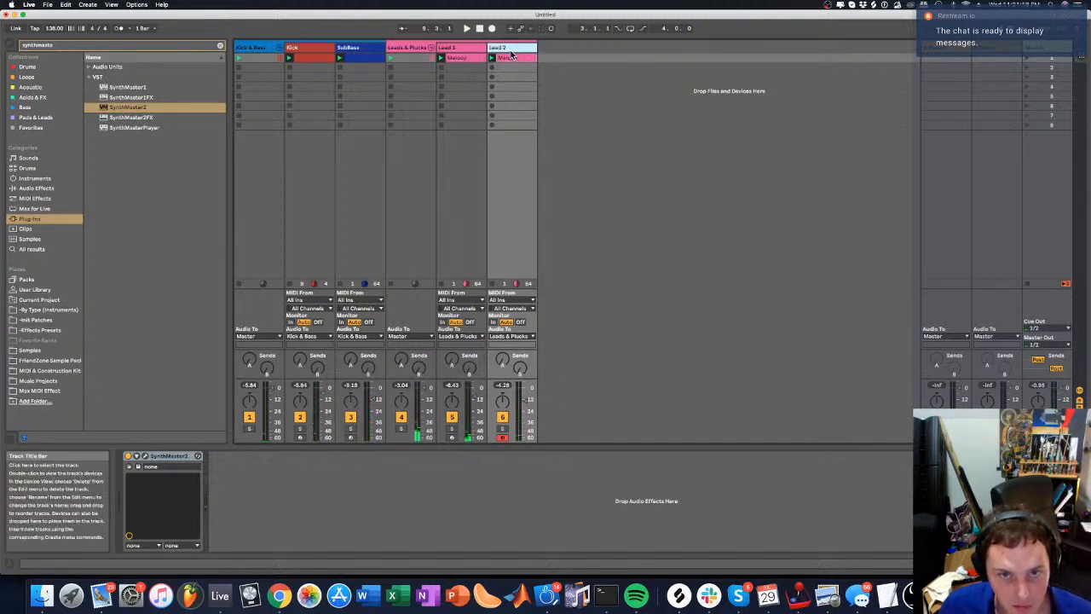
Adjust the ADSR 1 release slope in Lead 2's SynthMaster2 and close the synth window
click(145, 457)
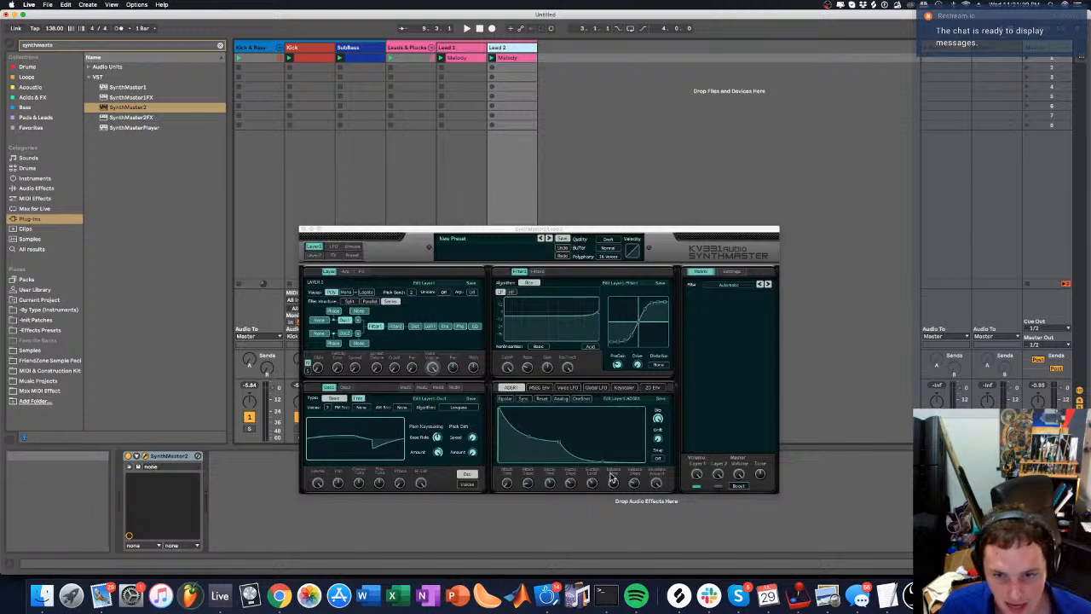
click(637, 484)
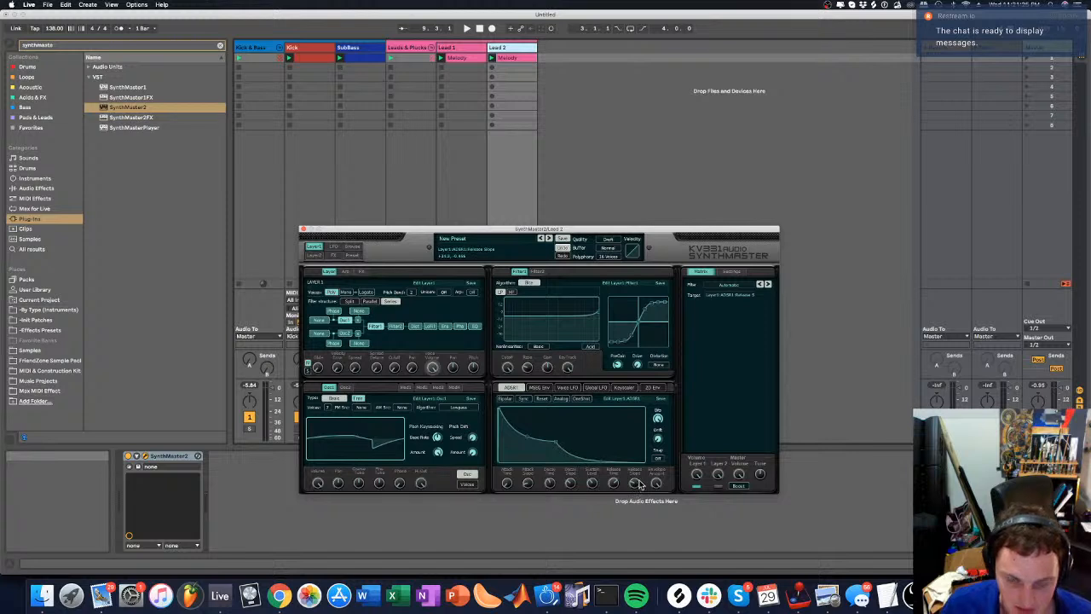
click(302, 230)
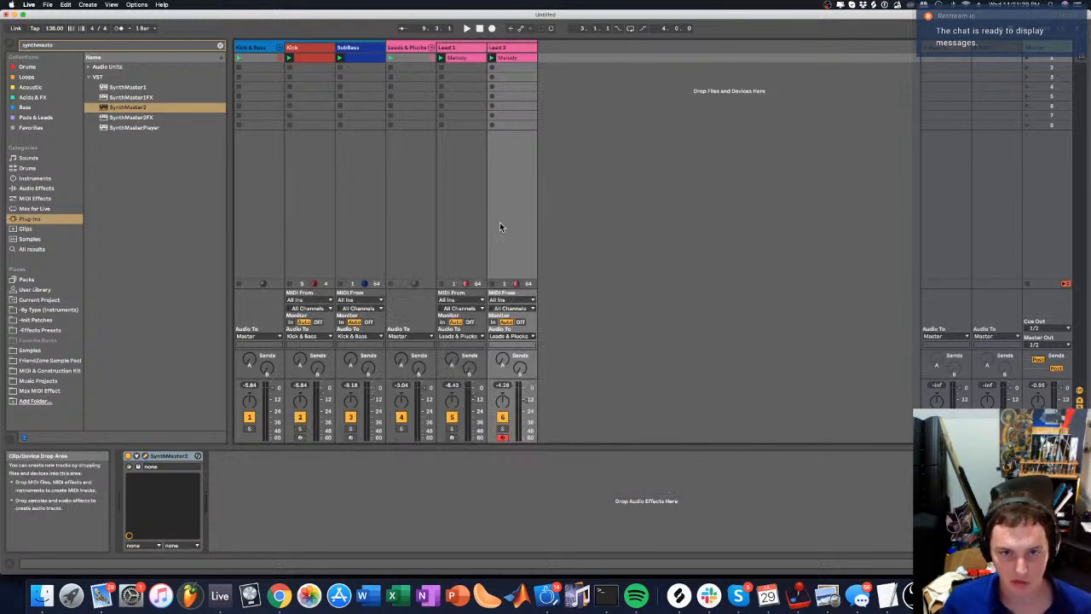
Turn on layer 1's oscillator 2 in Lead 2's SynthMaster2, set its waveform to Pulse and try its pitch drift controls
click(509, 49)
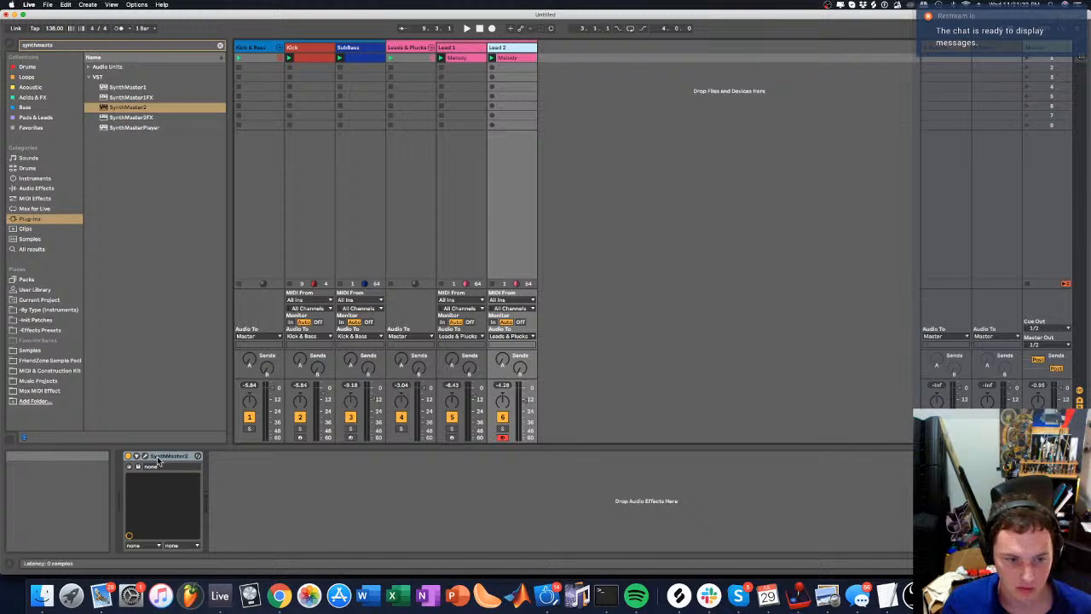
click(198, 456)
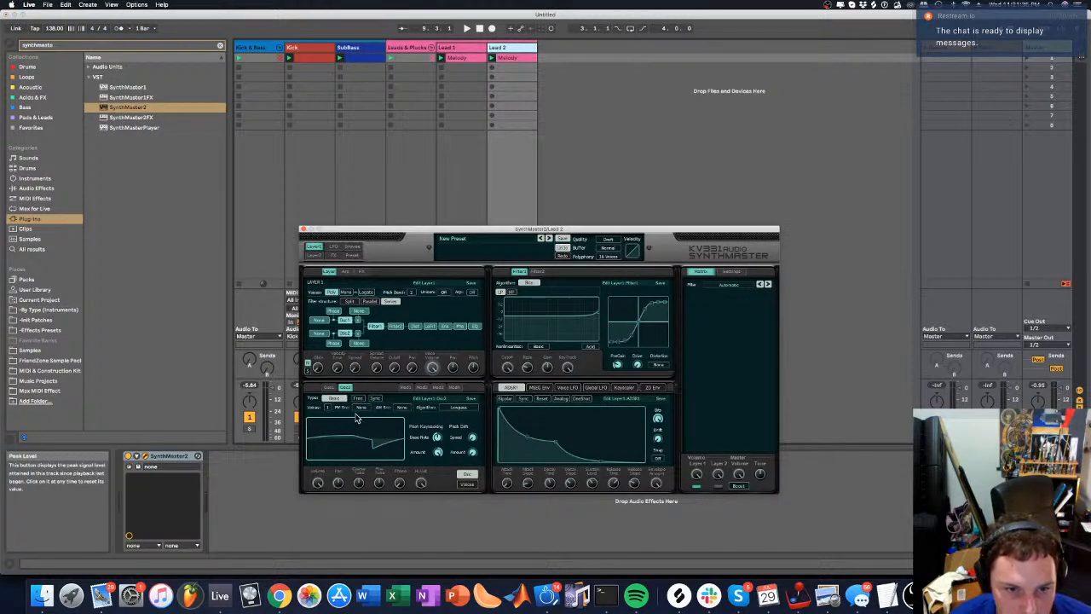
click(341, 437)
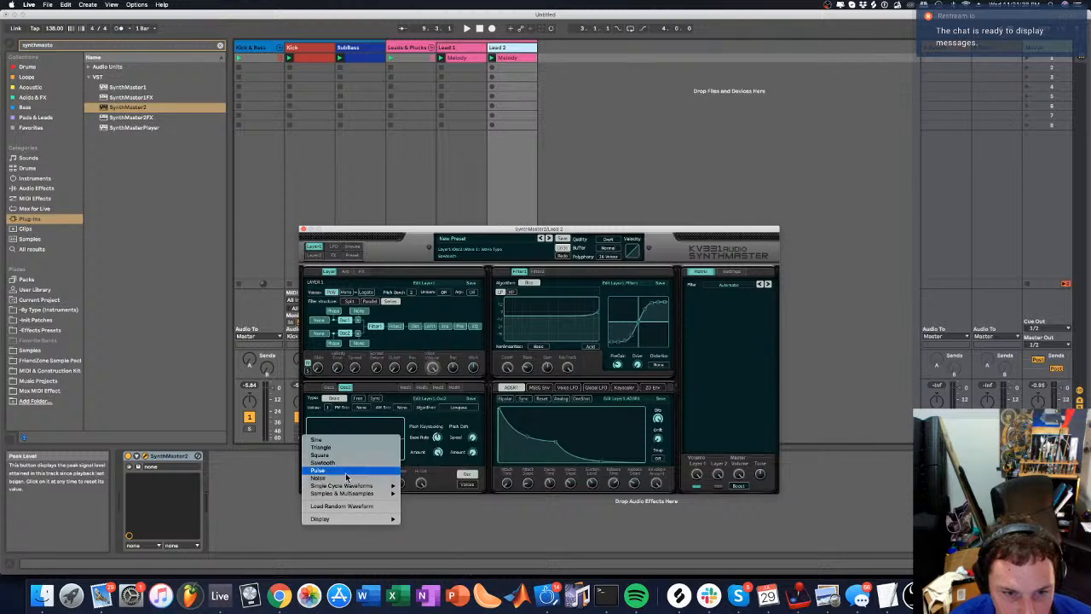
click(344, 472)
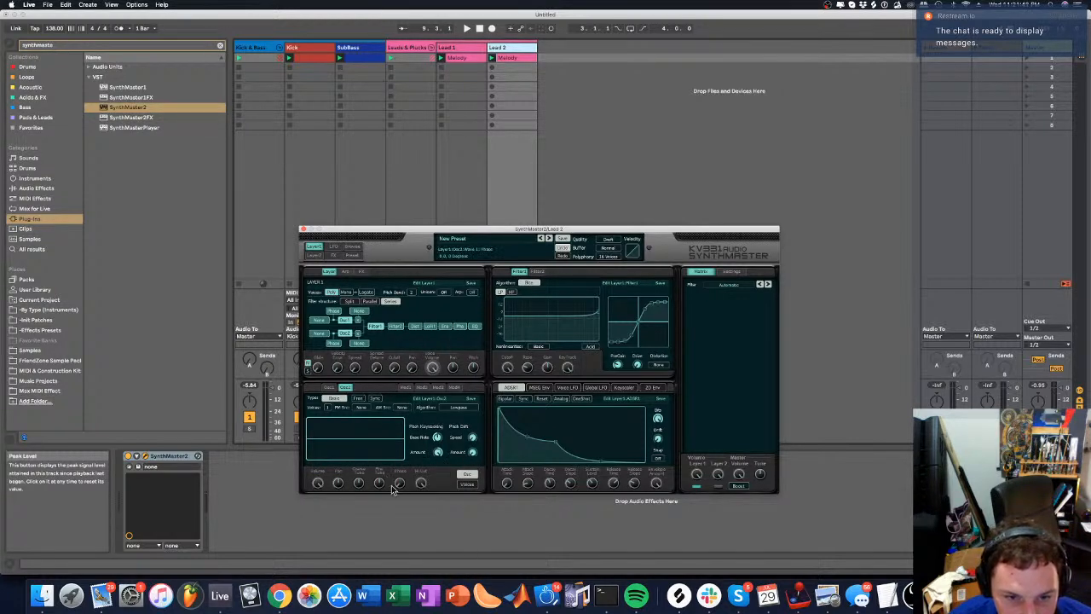
click(381, 432)
click(471, 433)
drag(472, 451, 436, 465)
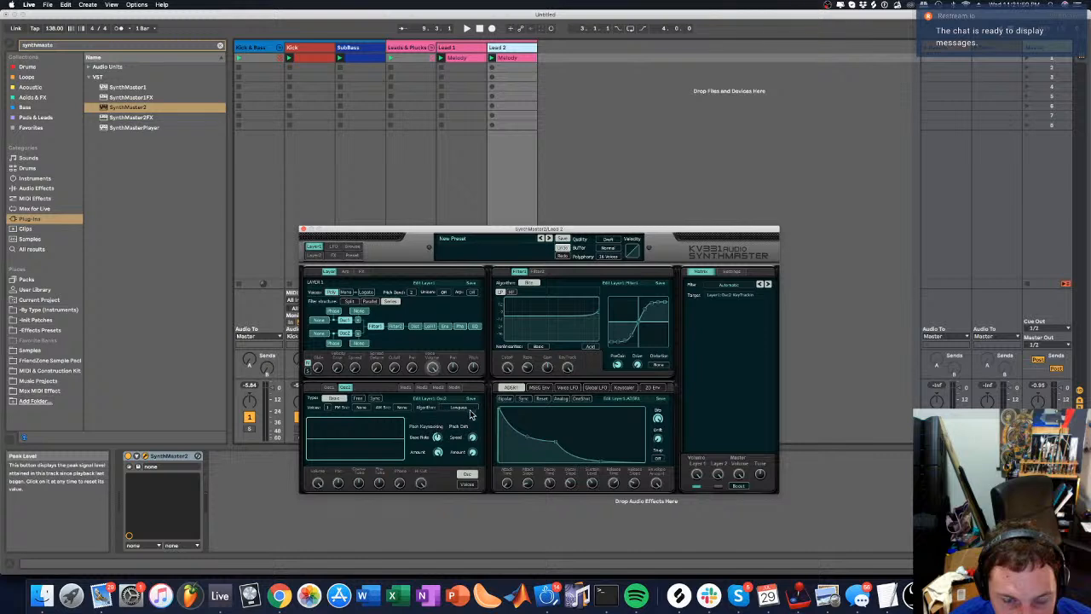
Switch oscillator 2's algorithm to a Bend type and raise its phase to open up the pulse shape
click(470, 414)
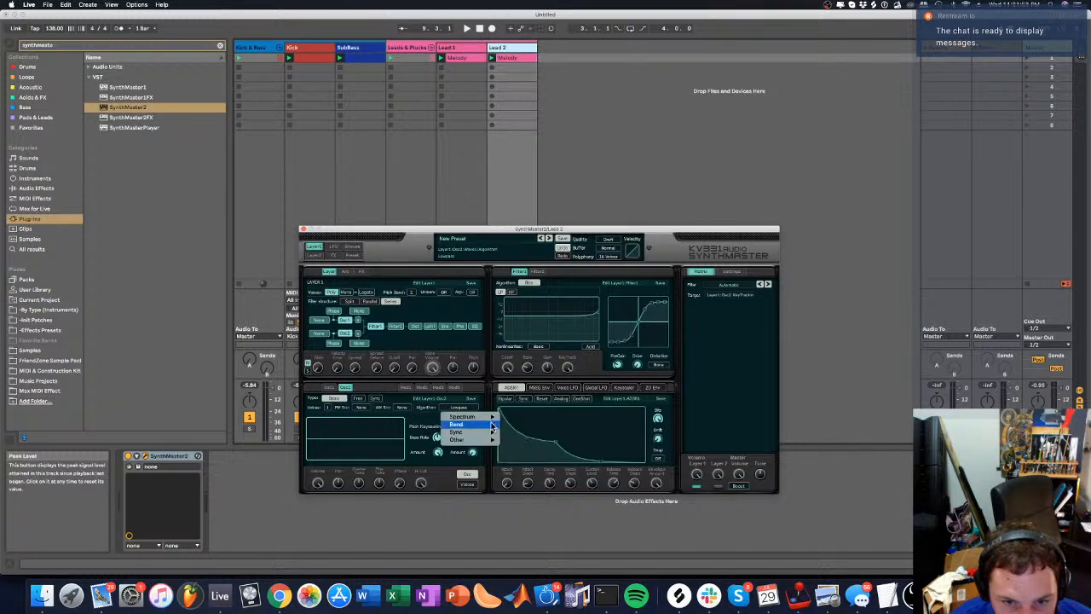
click(511, 426)
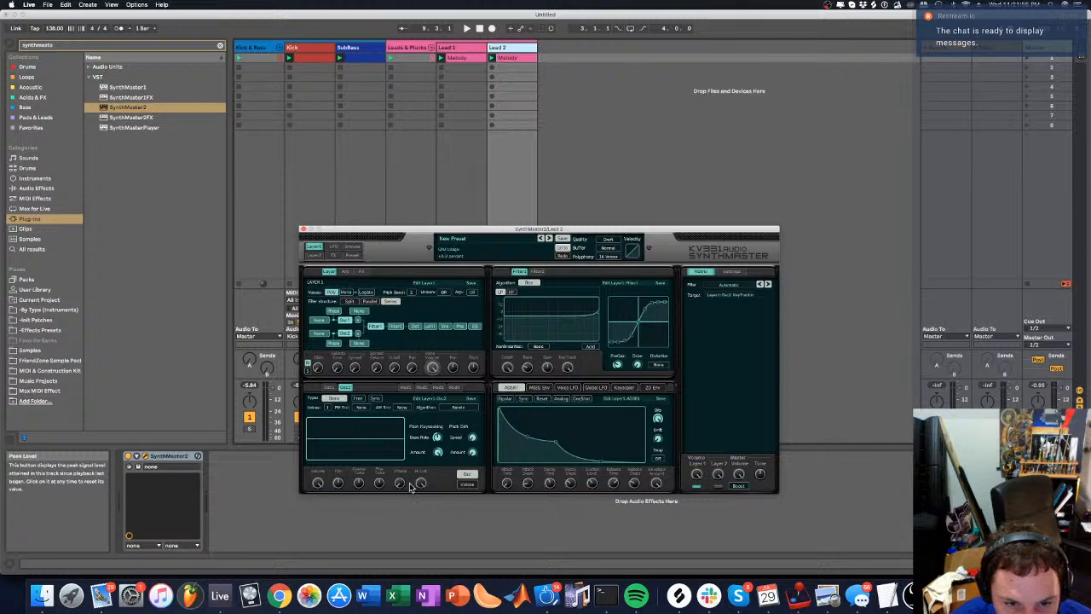
mouse_move(402, 484)
mouse_down()
mouse_move(407, 431)
mouse_move(398, 478)
mouse_move(399, 465)
mouse_up()
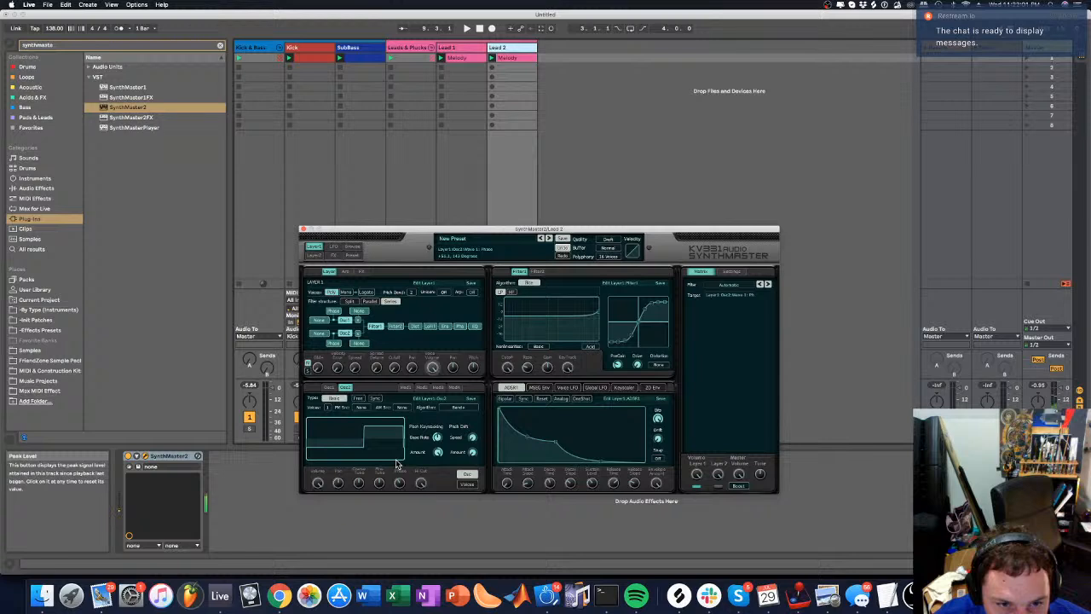
Give oscillator 2 7 free-running voices, then look over its voice settings and algorithm choices
click(329, 413)
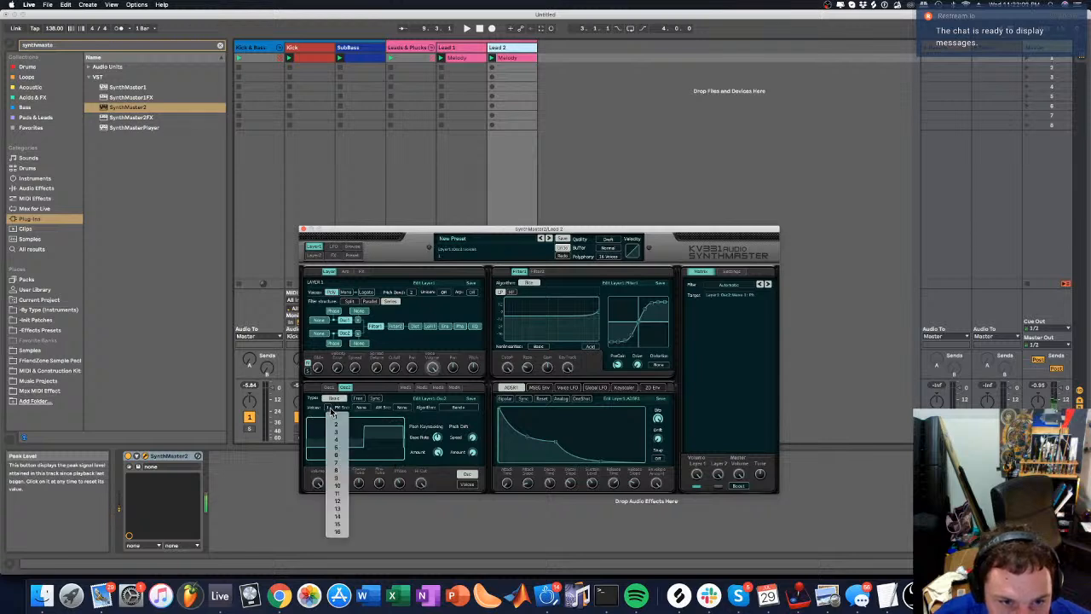
click(334, 469)
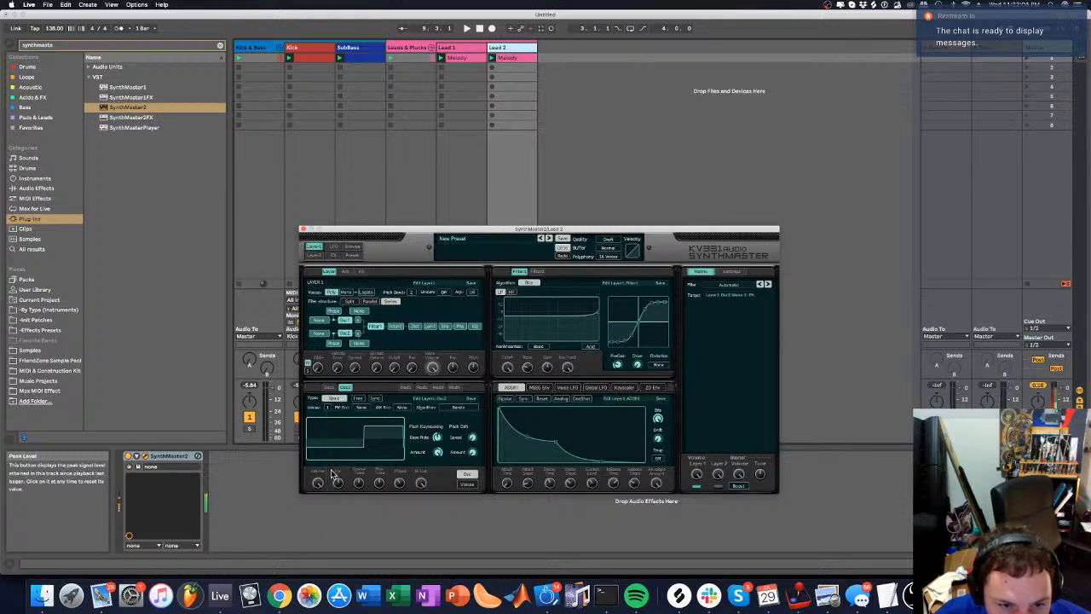
click(358, 401)
click(466, 485)
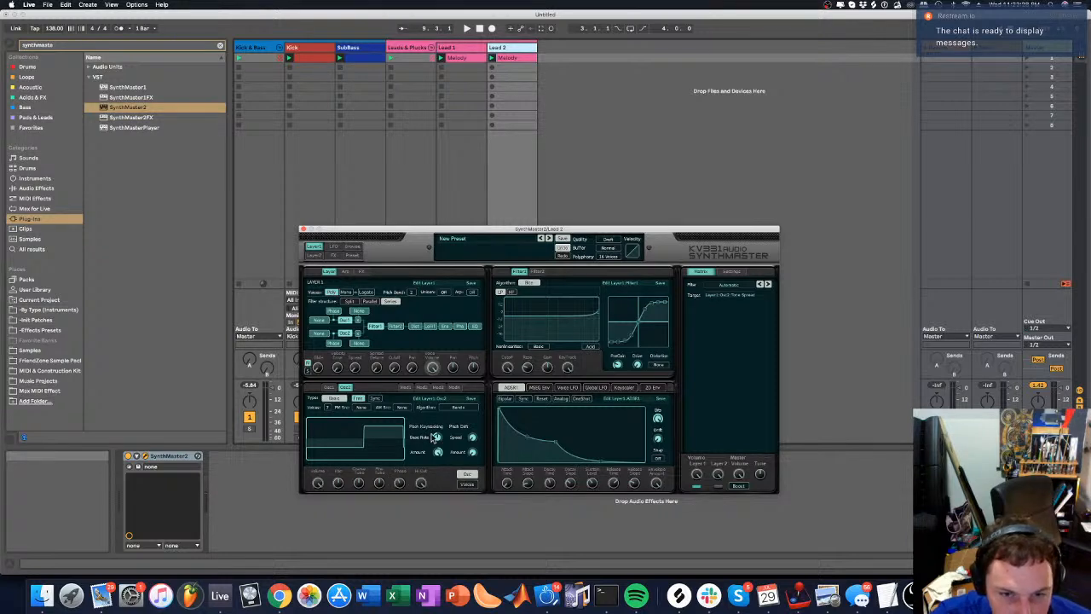
click(460, 412)
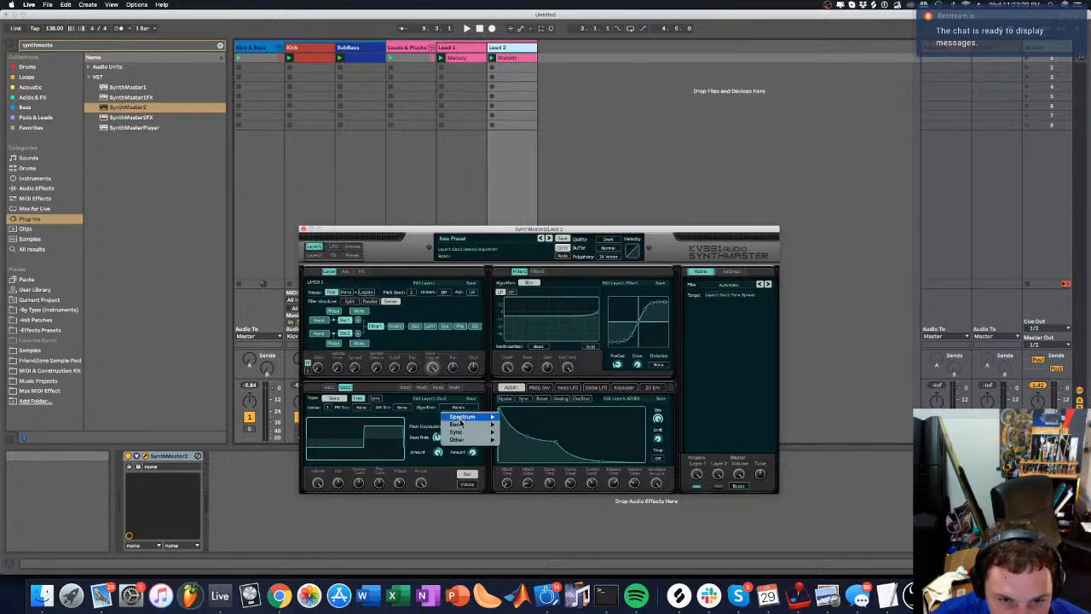
click(428, 420)
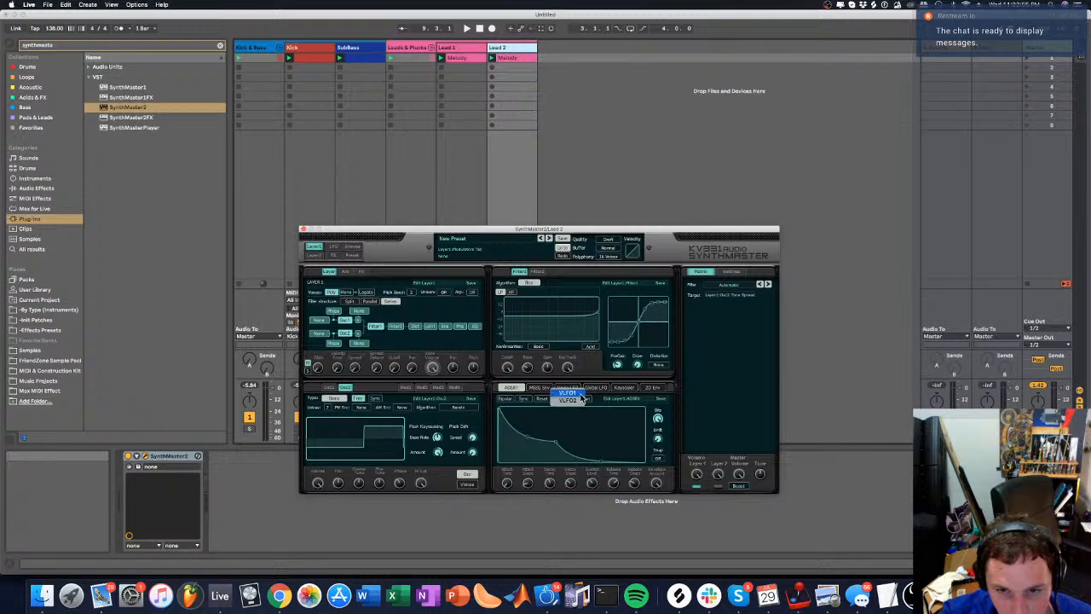
Display layer 1's voice LFO 1, readjust oscillator 2's phase and assign LFO 1 as the phase's first modulation source
click(578, 389)
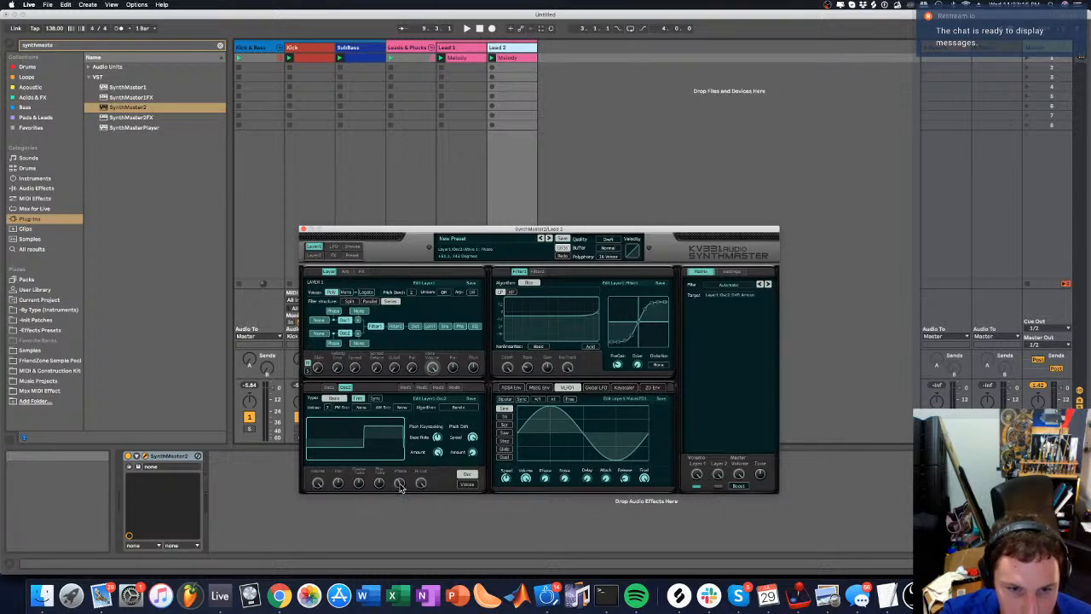
drag(398, 485, 397, 486)
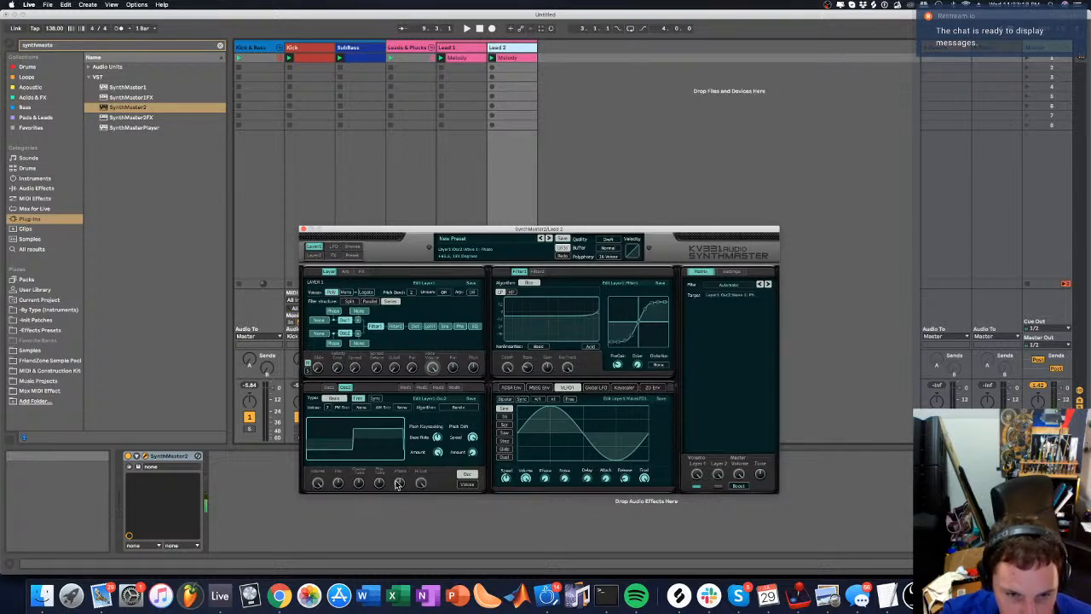
right_click(397, 485)
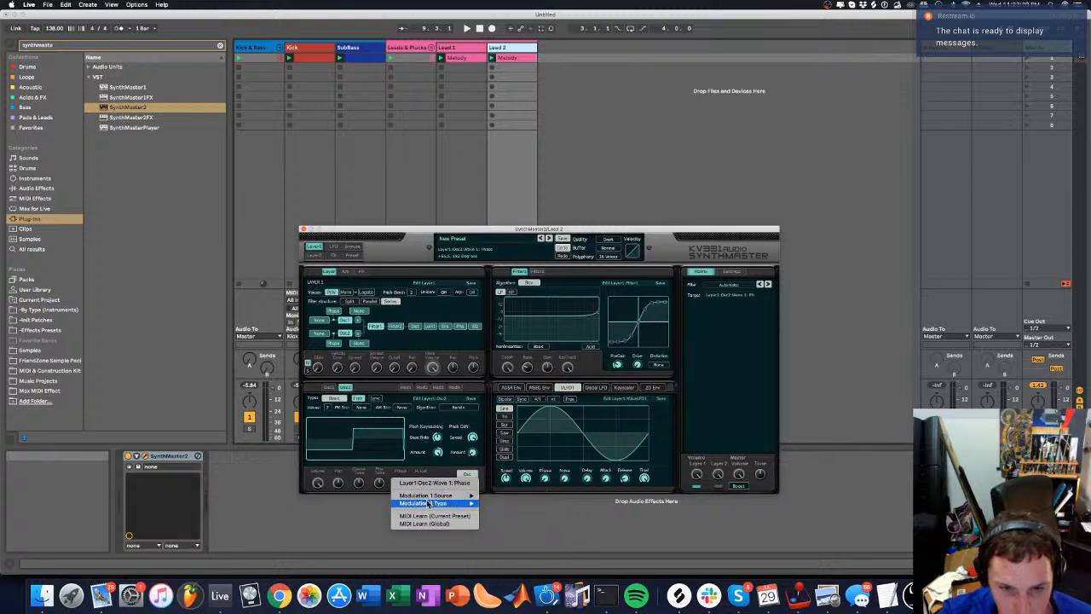
mouse_move(438, 496)
mouse_move(509, 539)
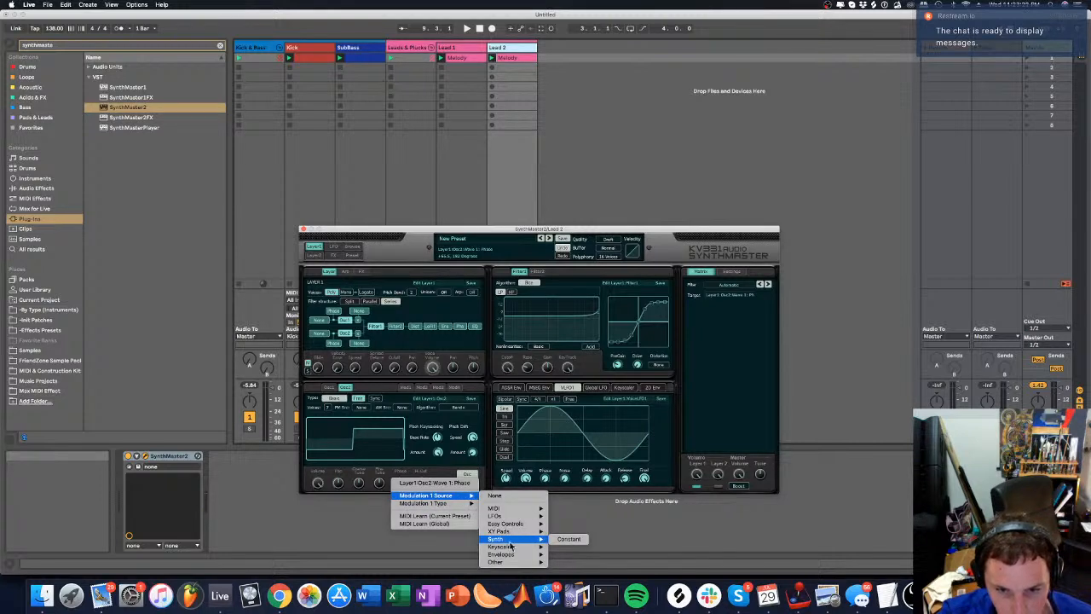
mouse_move(502, 511)
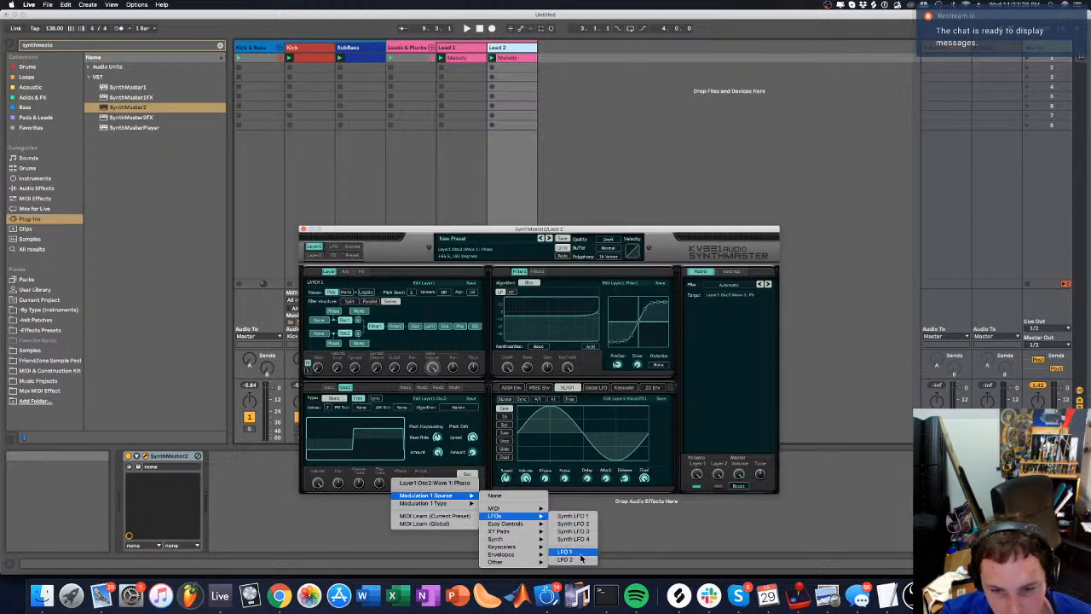
click(566, 552)
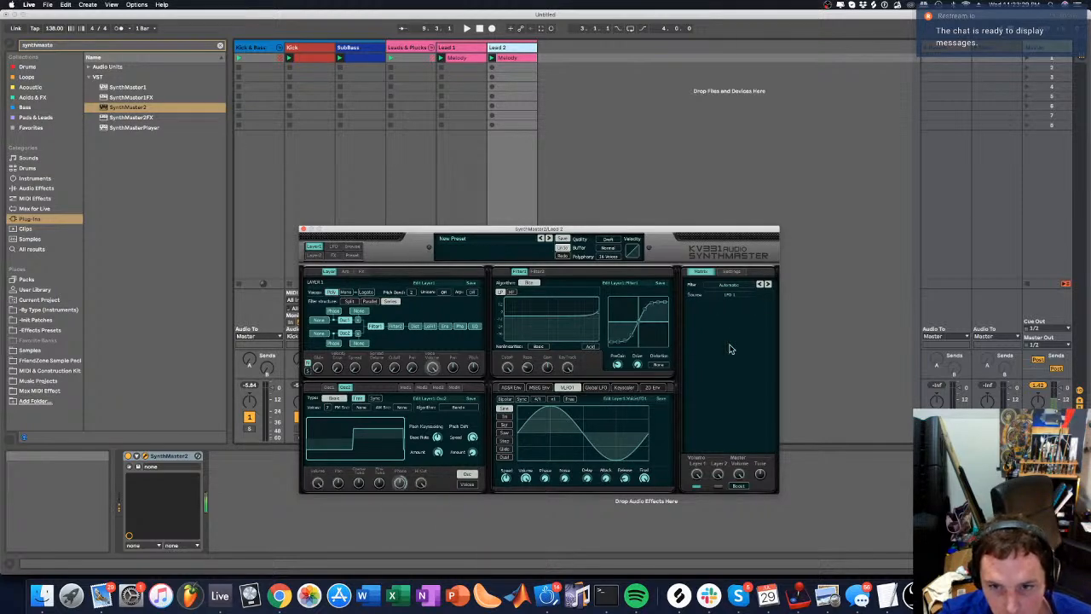
right_click(401, 485)
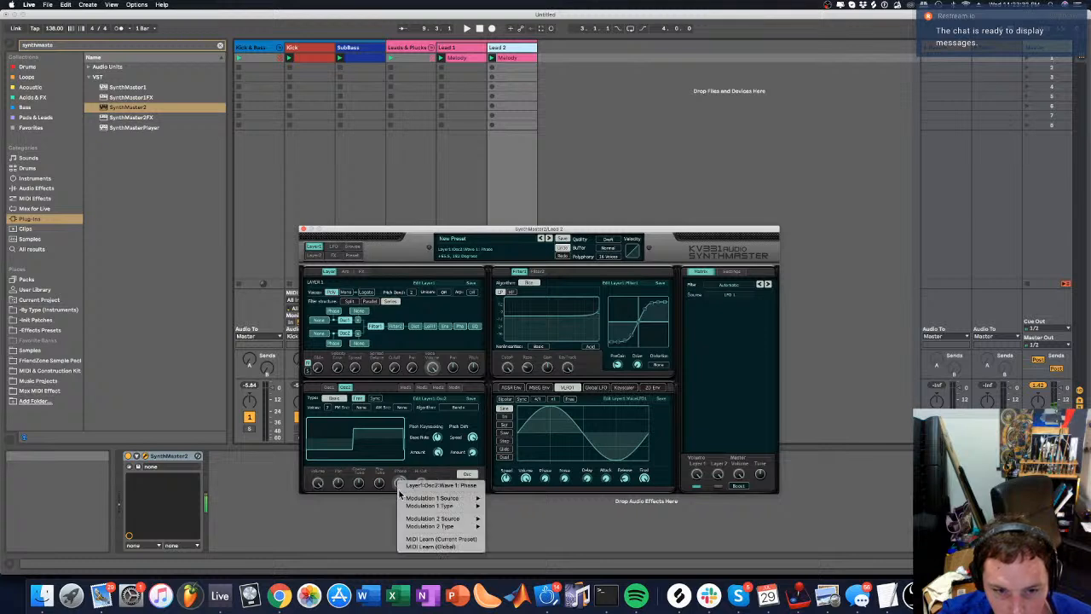
Set up LFO modulation of Osc 2's Wave 1 phase on Lead 2 and adjust the phase amount
click(406, 489)
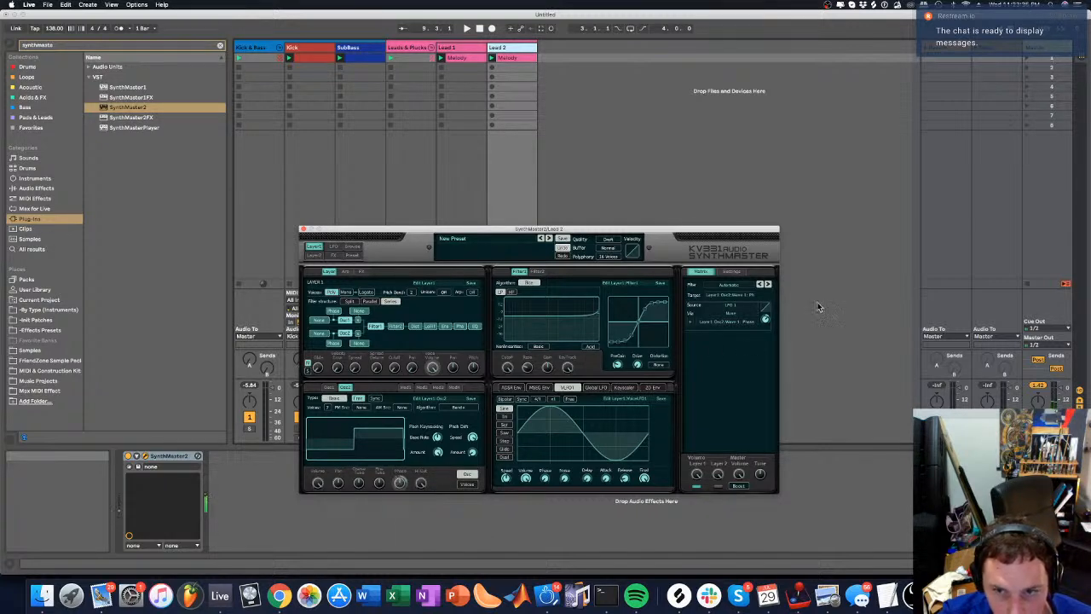
click(698, 321)
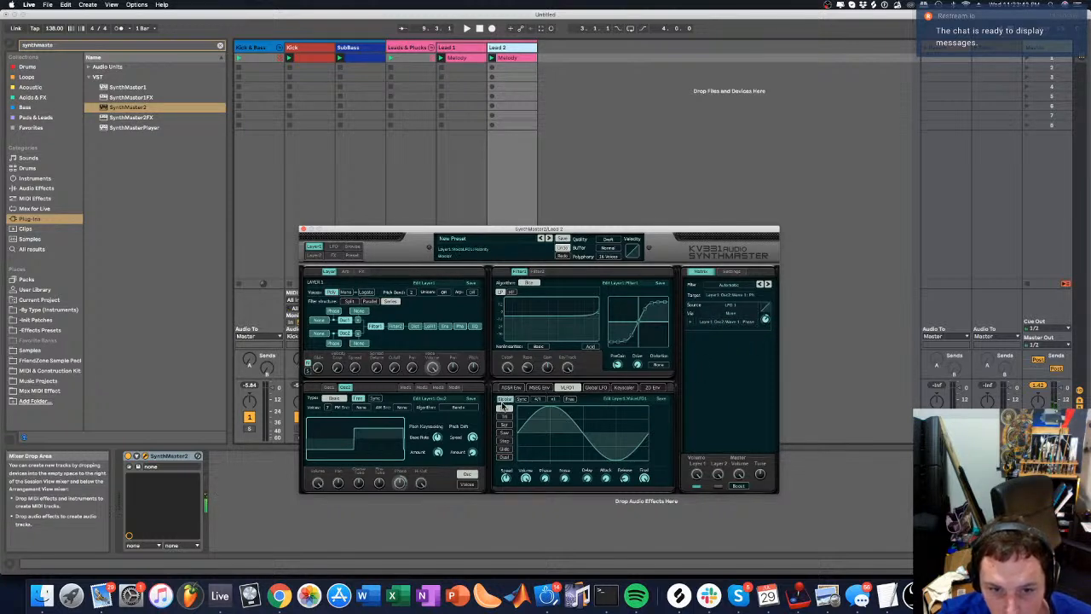
drag(392, 483, 396, 491)
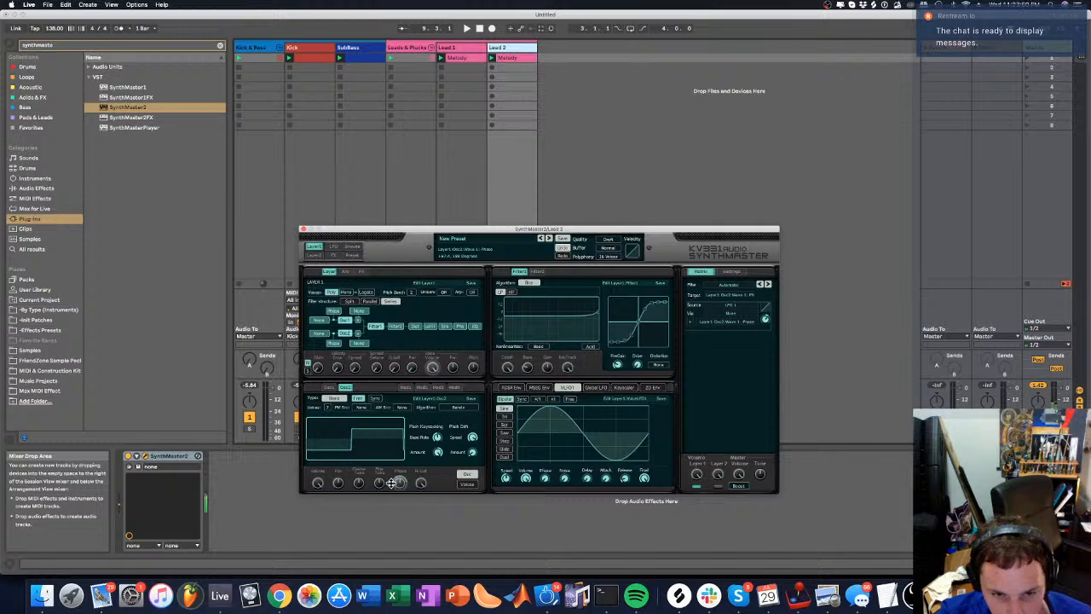
Fine-tune the voice LFO 1 speed, Osc 2's phase and Filter 1's cutoff in Lead 2's synth
drag(504, 483, 505, 471)
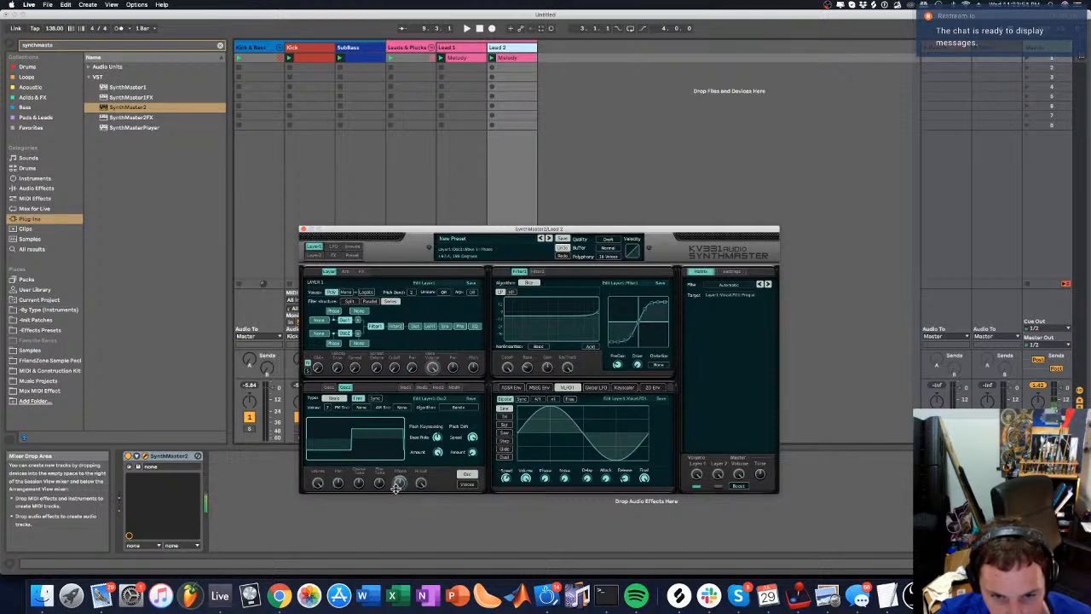
drag(398, 483, 399, 488)
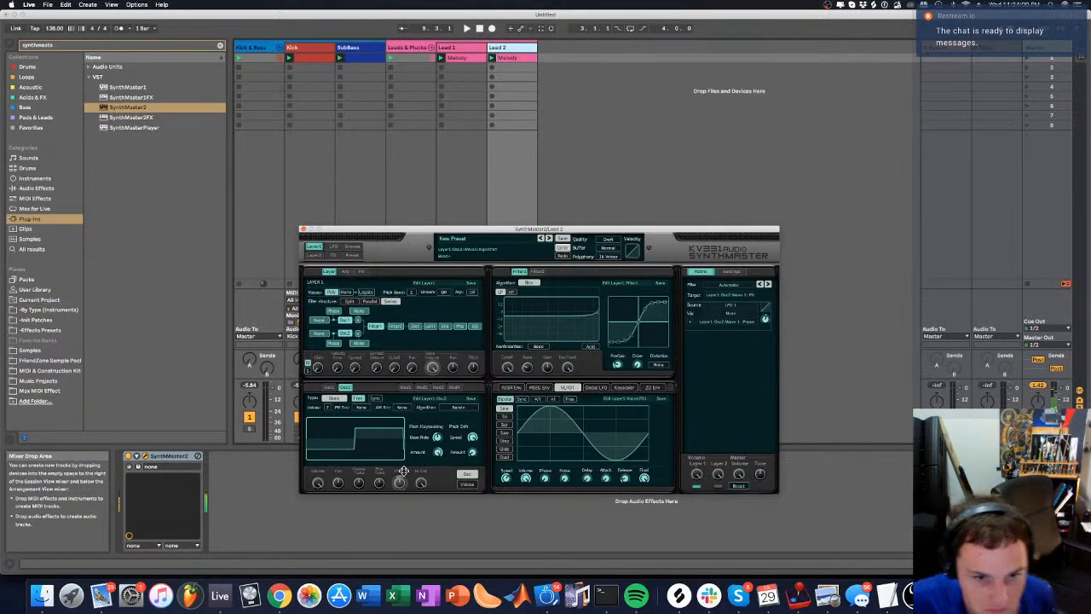
drag(509, 366, 515, 300)
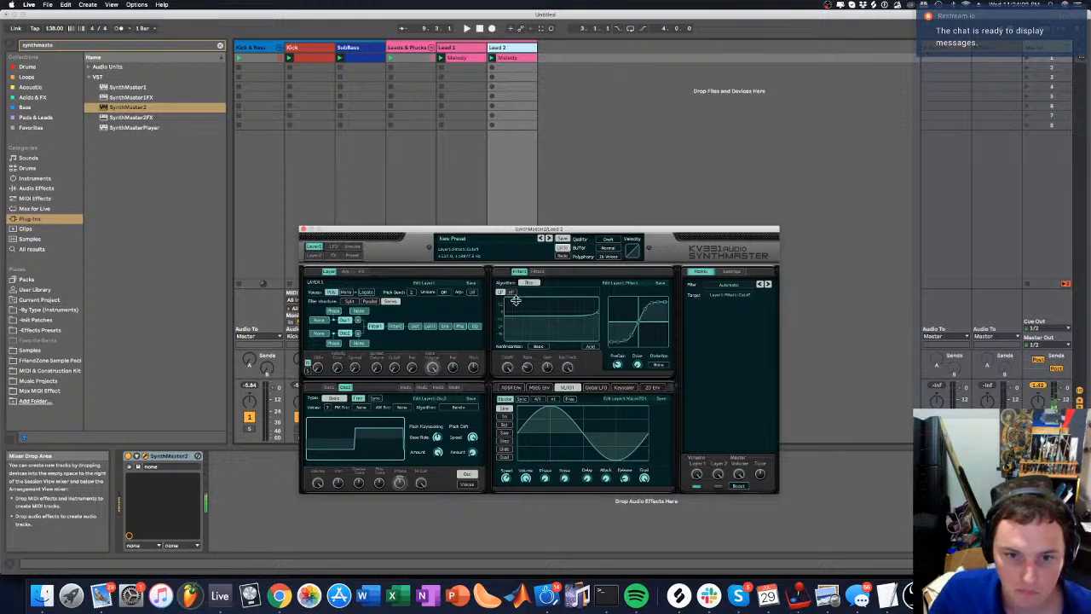
Select the Leads & Plucks group and briefly mute Lead 1 during playback to compare the two leads
click(409, 51)
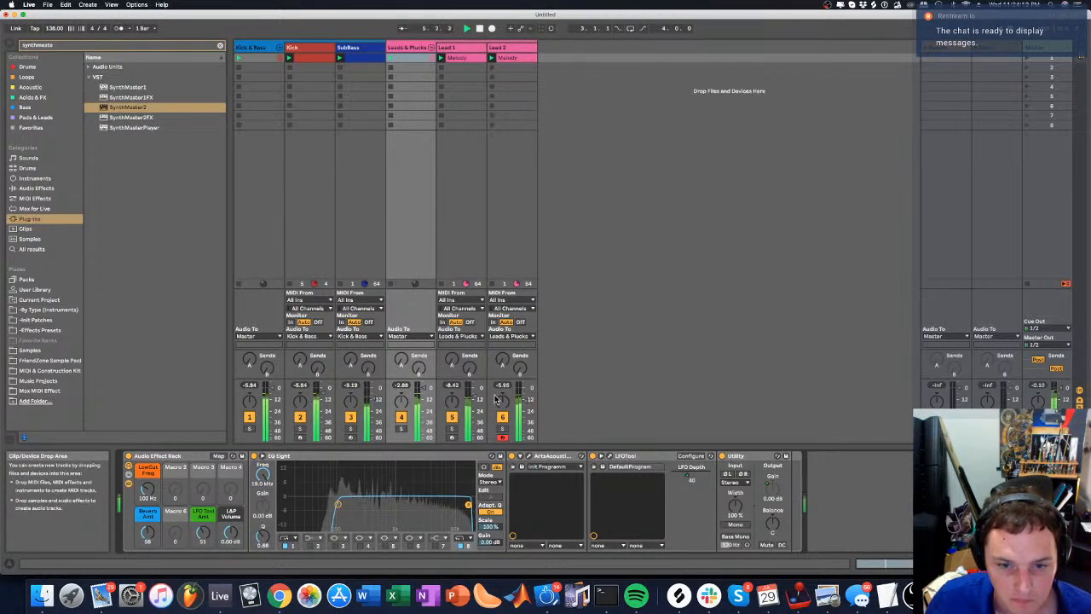
click(454, 418)
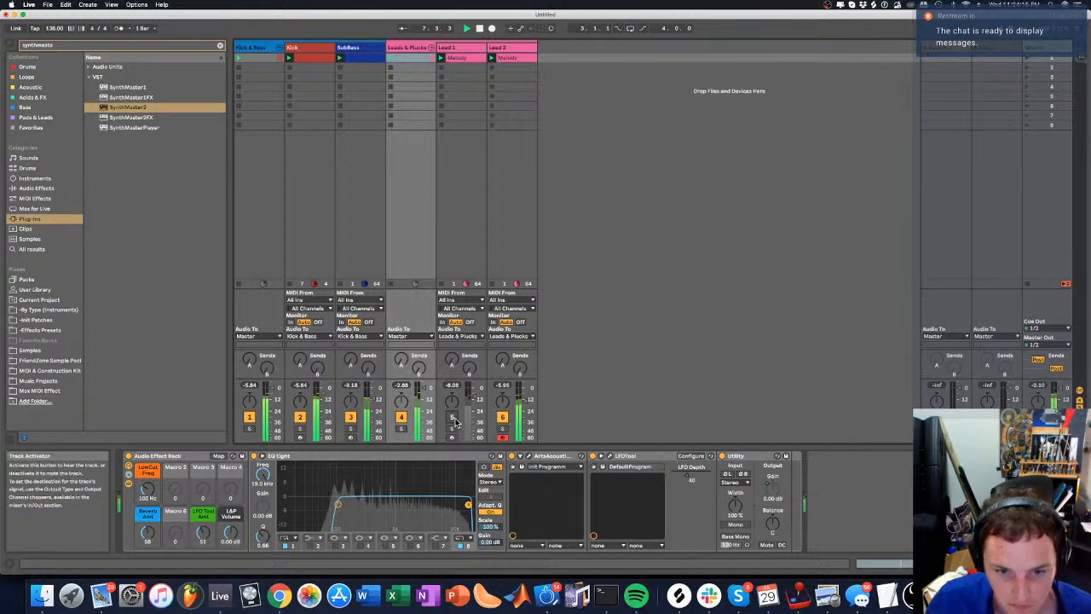
click(454, 418)
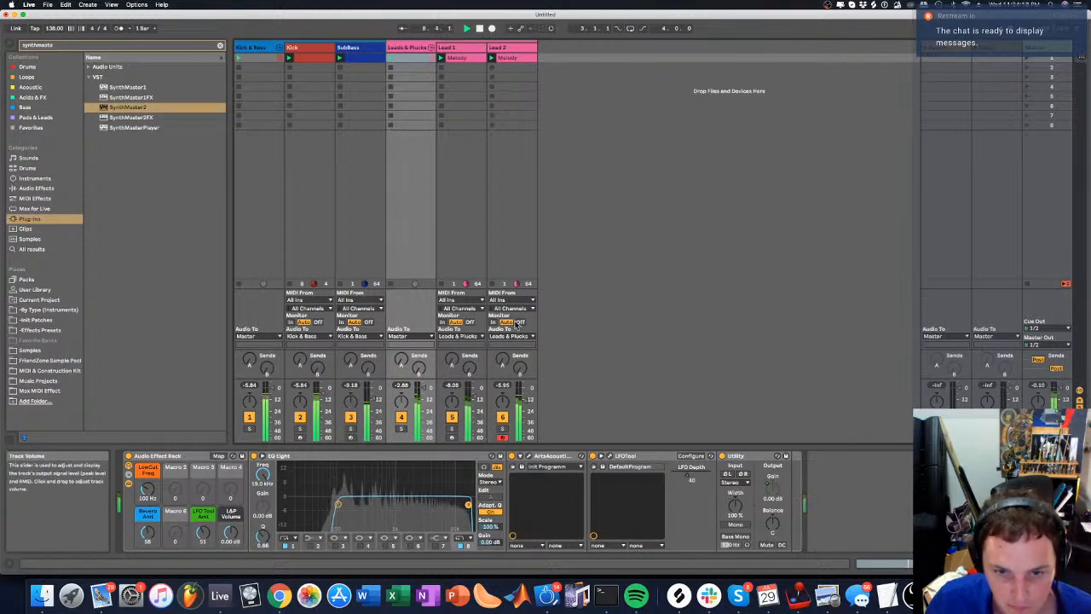
Open Lead 2's SynthMaster again and dismiss the Layer 1 edit options without choosing one
click(506, 46)
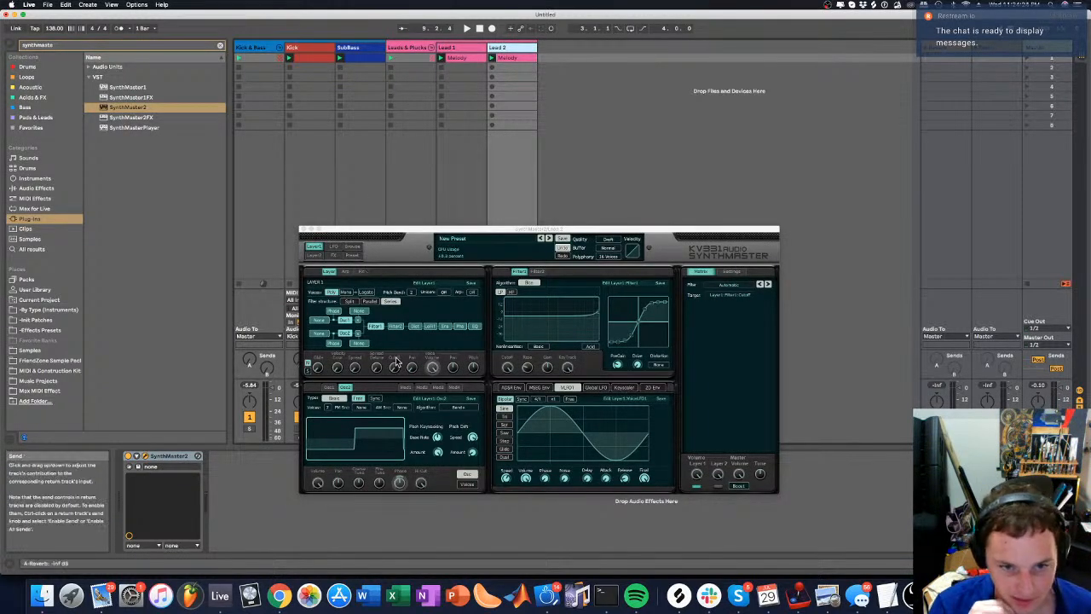
click(433, 283)
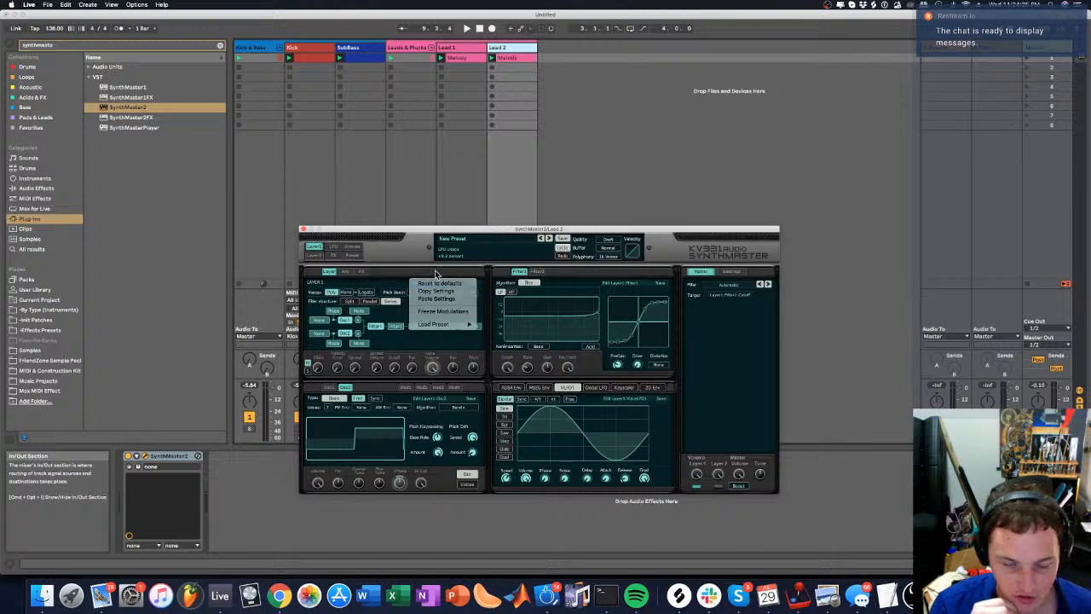
click(406, 278)
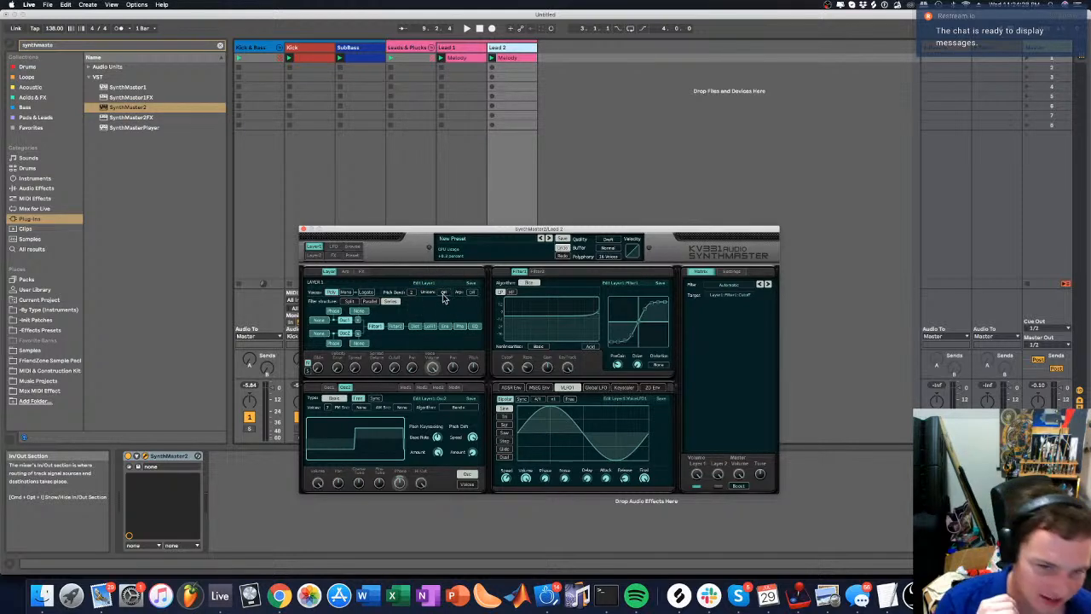
Try four unison voices on Layer 1 of Lead 2's synth and switch unison back off
click(442, 293)
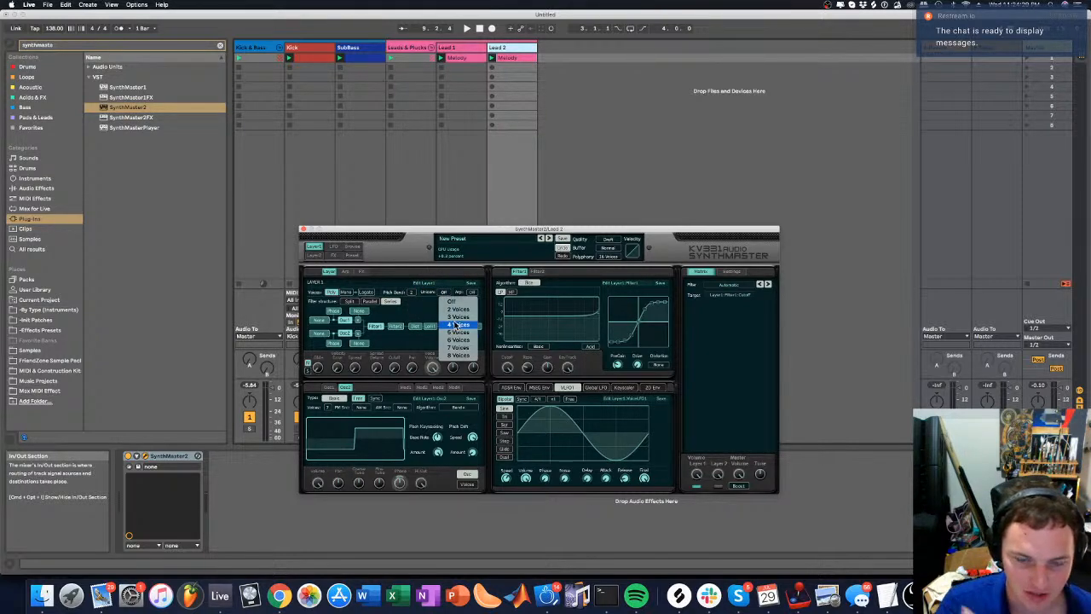
click(457, 327)
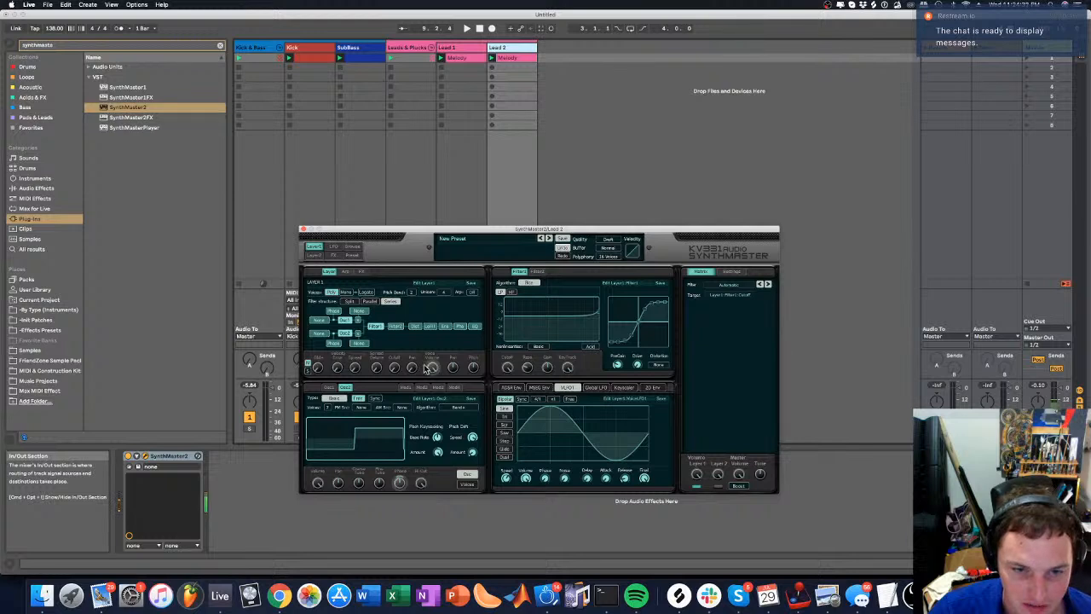
click(334, 398)
click(348, 387)
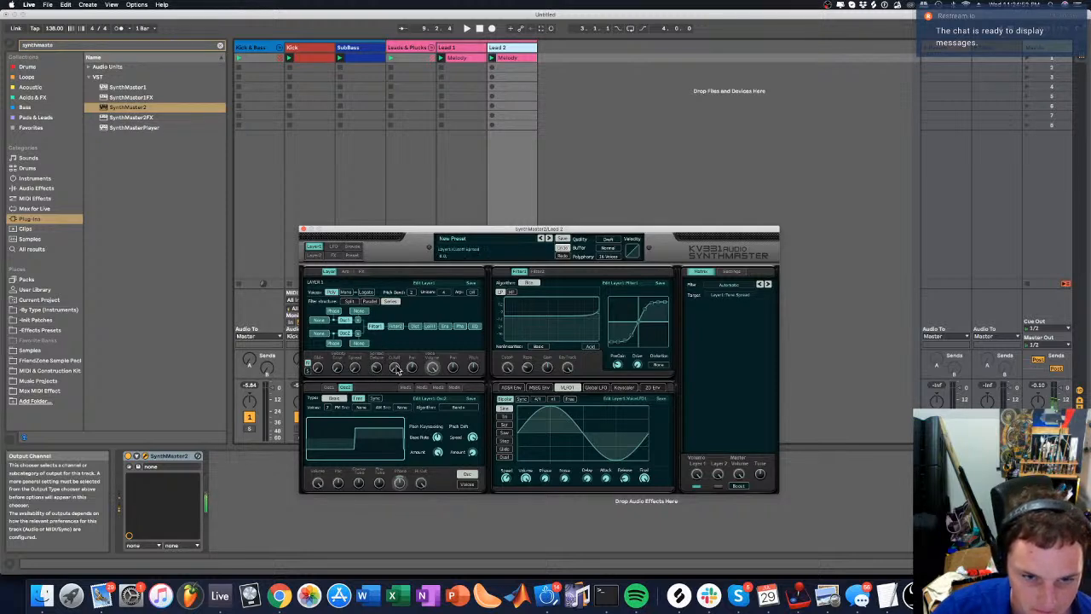
click(446, 293)
click(452, 301)
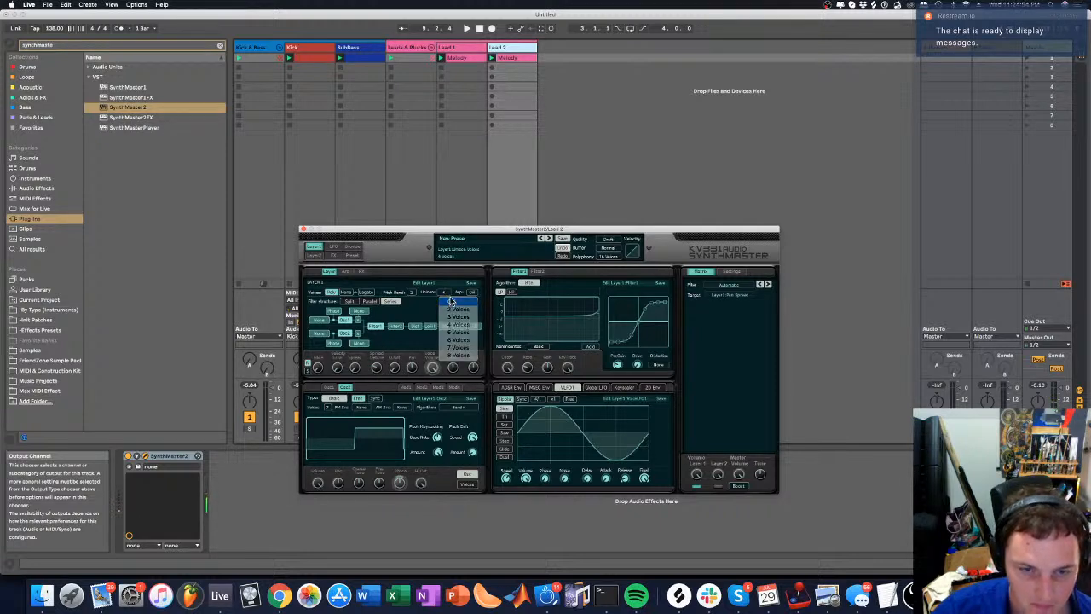
Set Layer 1's unison to 2 voices, comparing the sound against unison off
click(446, 294)
click(452, 308)
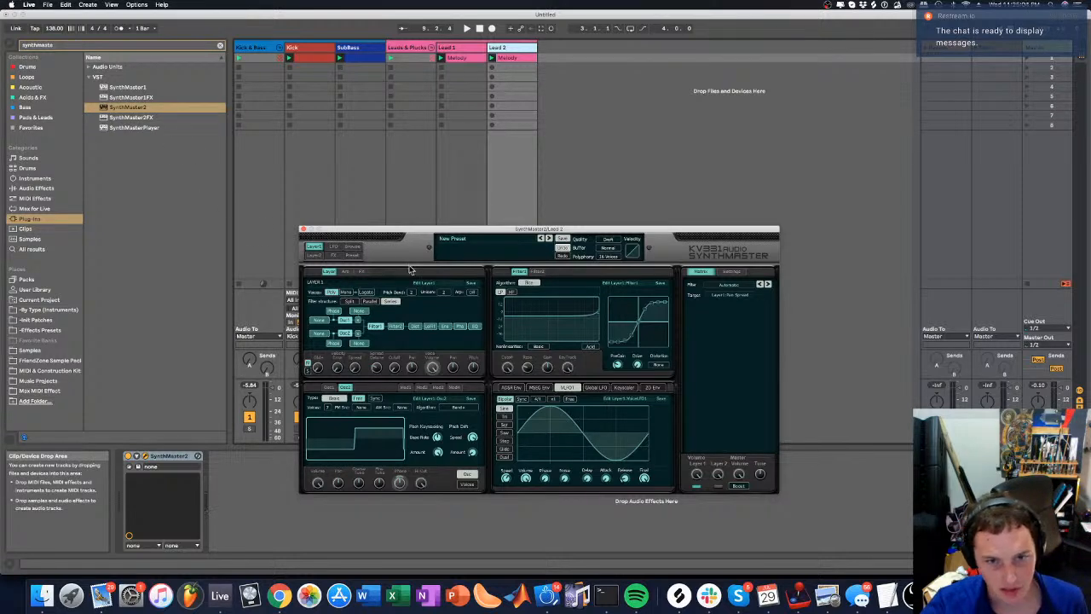
click(443, 293)
click(451, 301)
click(446, 292)
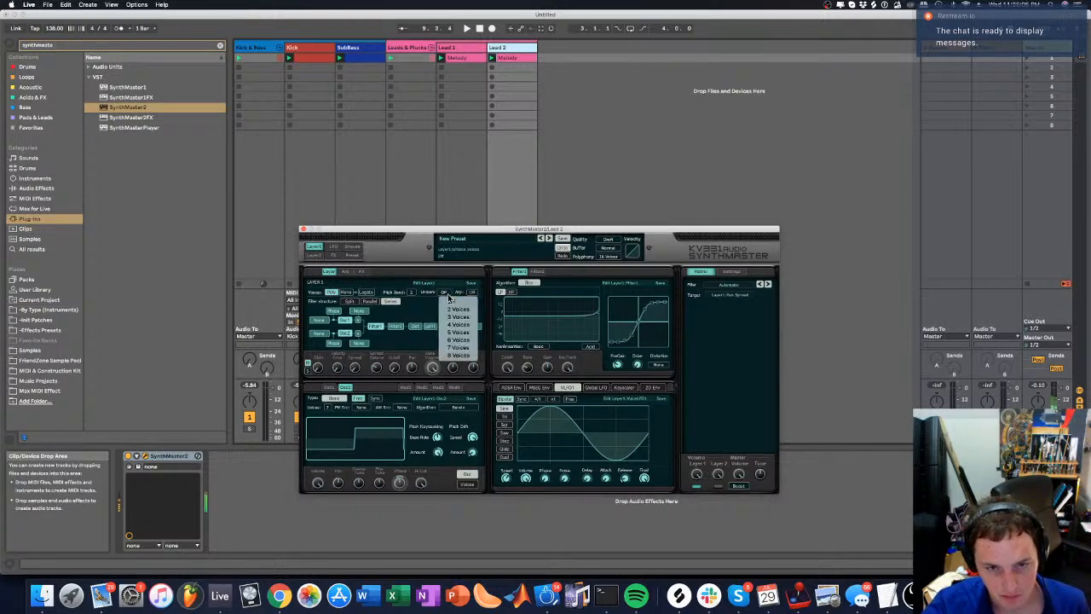
click(452, 309)
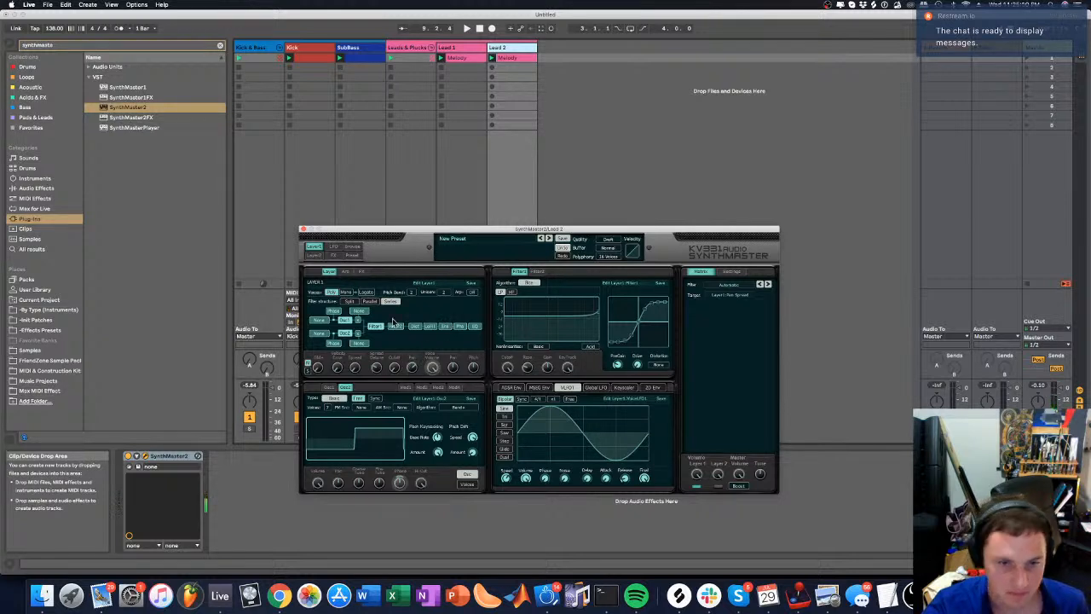
Search the audio effects for EQ and add an EQ Eight after SynthMaster on the Lead 2 track
click(117, 46)
click(40, 180)
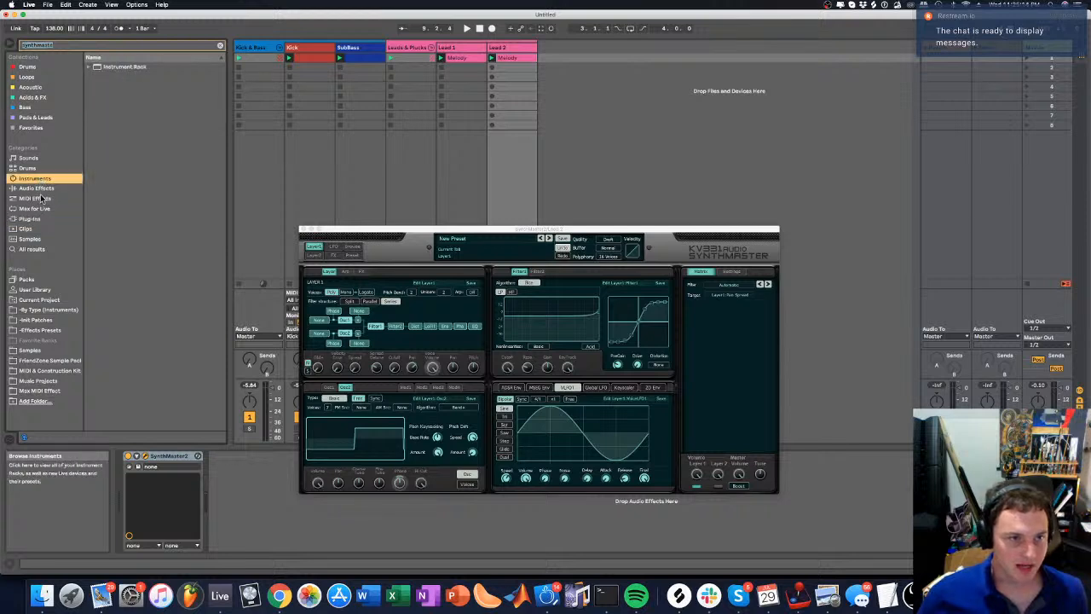
click(43, 198)
click(48, 189)
click(66, 45)
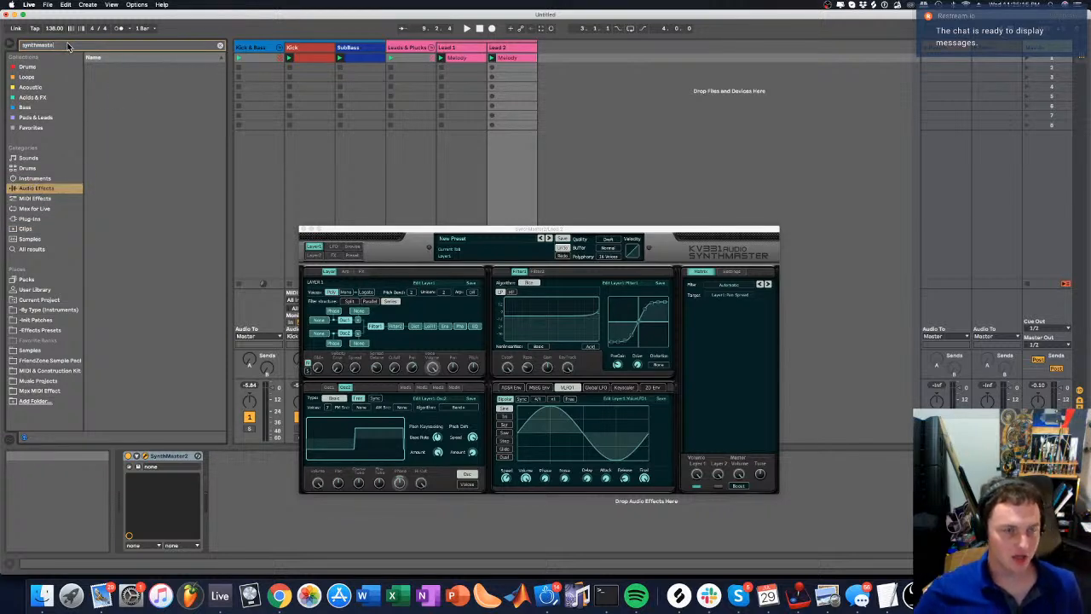
double_click(68, 47)
double_click(68, 46)
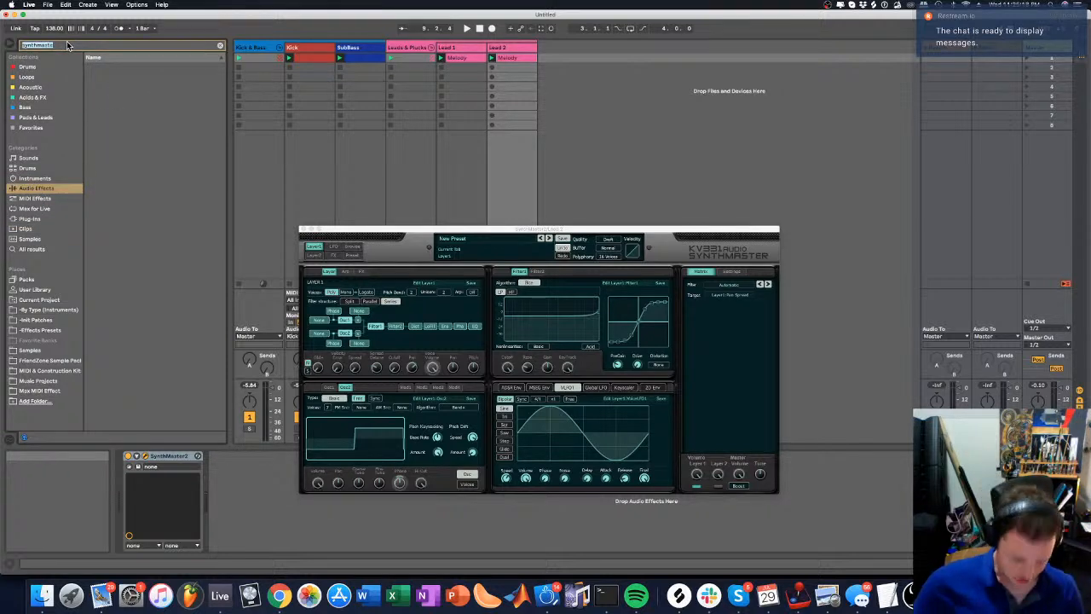
text(EQ)
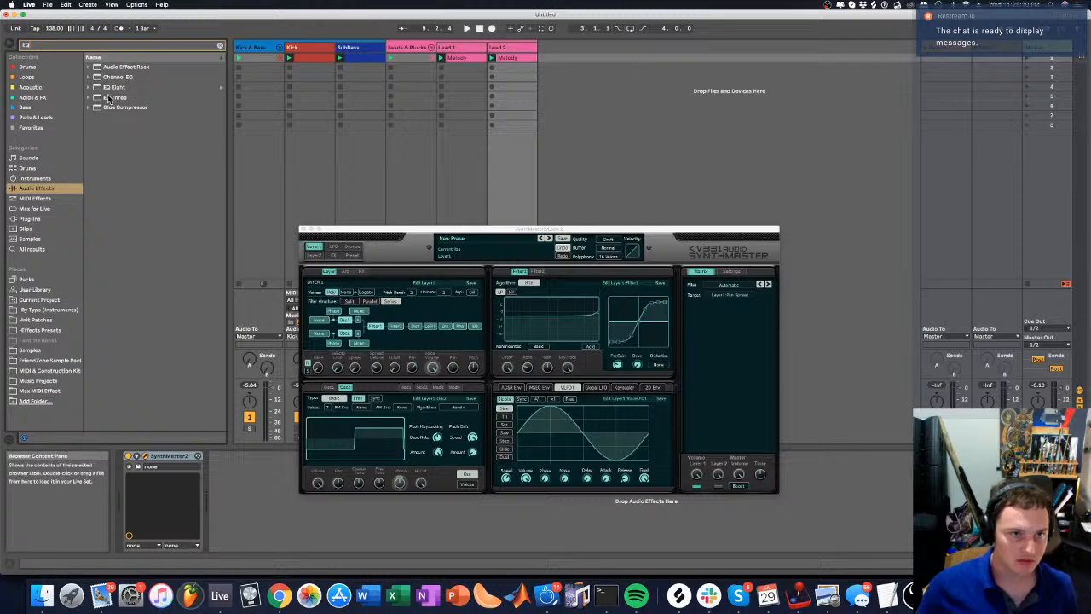
drag(111, 87, 264, 455)
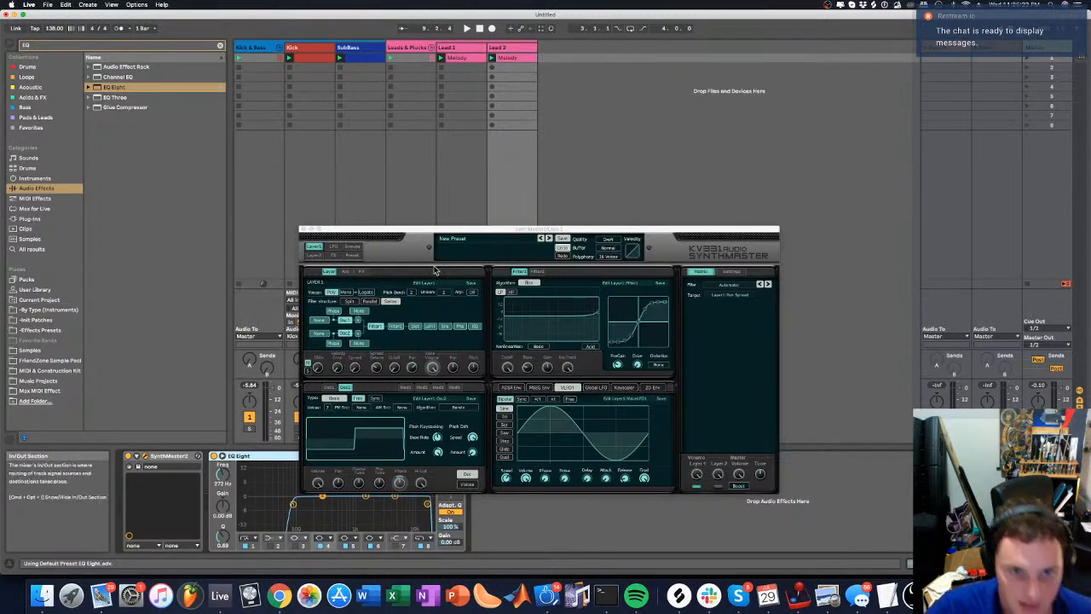
Move the synth window clear of the mixer and shape Lead 2's low end with an EQ dip of about -2.85 dB at 170 Hz
drag(475, 230, 603, 39)
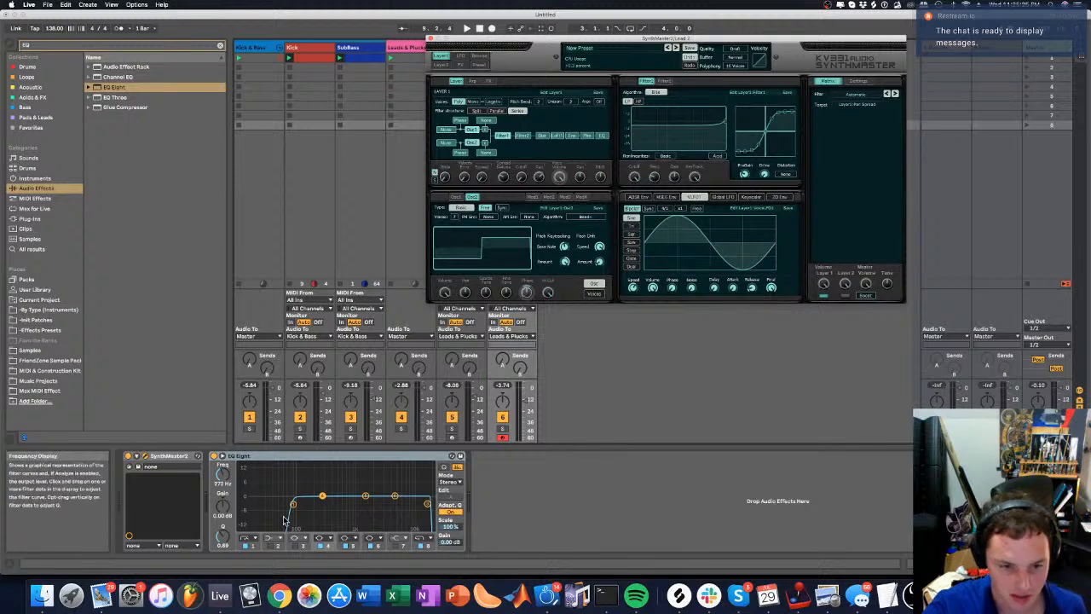
mouse_move(300, 509)
mouse_down()
mouse_move(256, 507)
mouse_move(294, 506)
mouse_move(280, 507)
mouse_move(318, 470)
mouse_move(313, 504)
mouse_up()
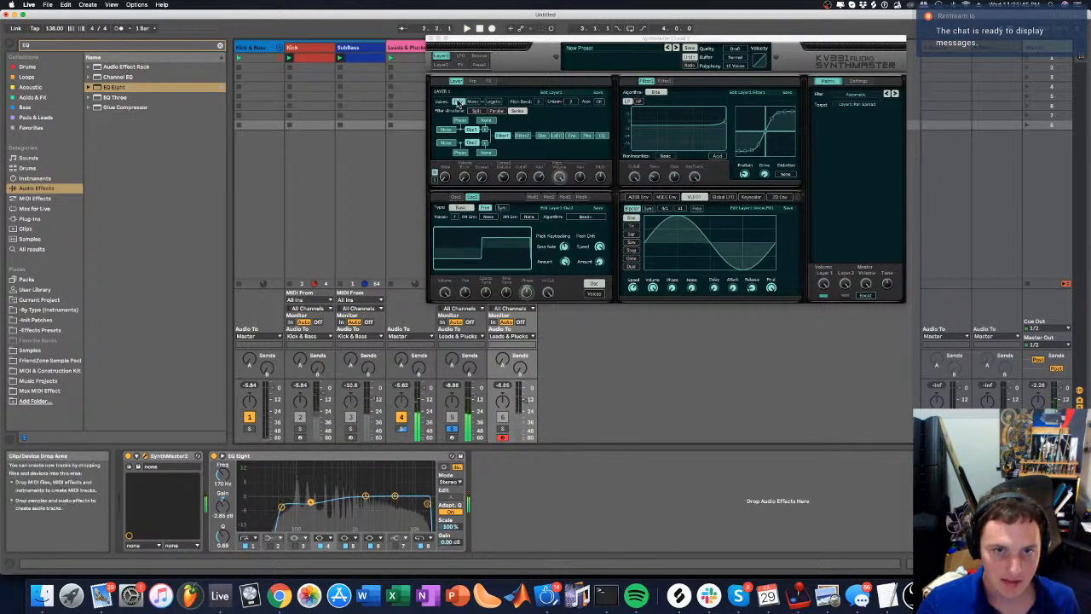
Switch to the Lead 1 track and add an EQ Eight after its SynthMaster
drag(431, 40, 509, 48)
click(478, 51)
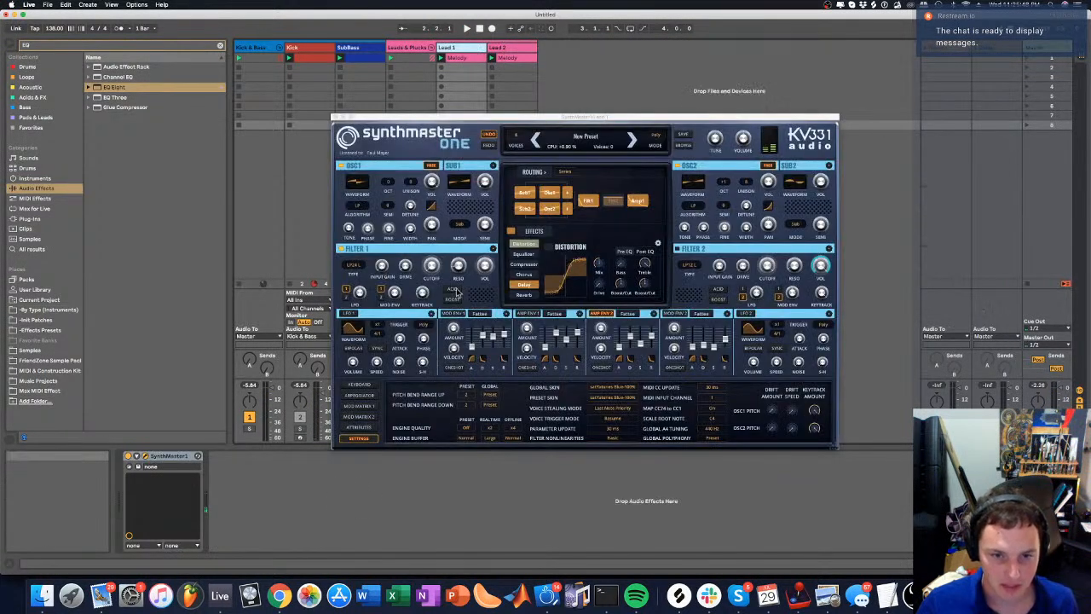
drag(98, 88, 225, 520)
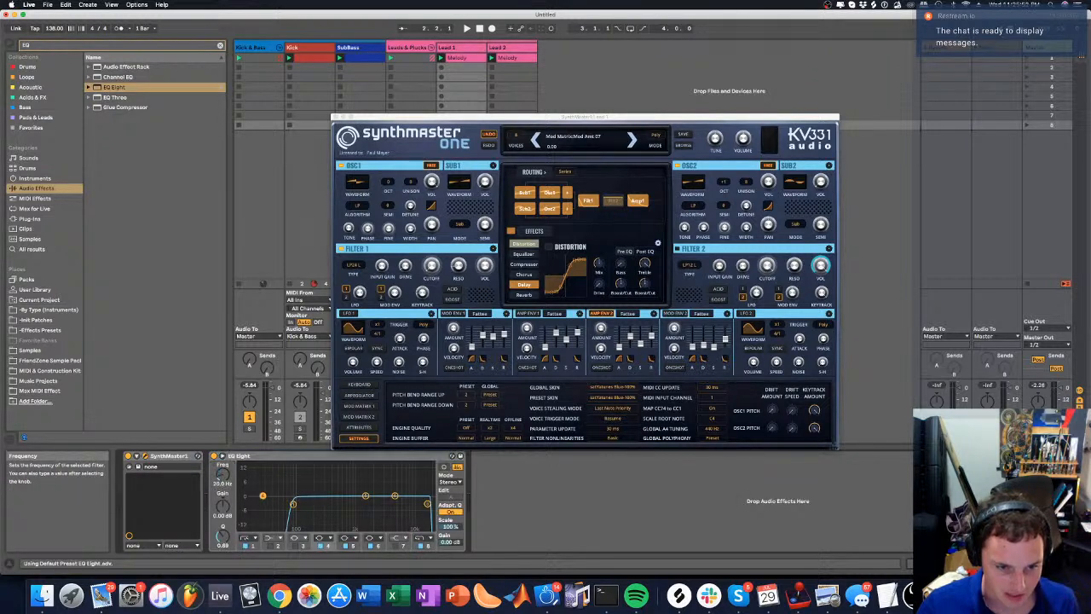
Disable all the default active filter bands in Lead 1's EQ Eight and start playback
click(248, 539)
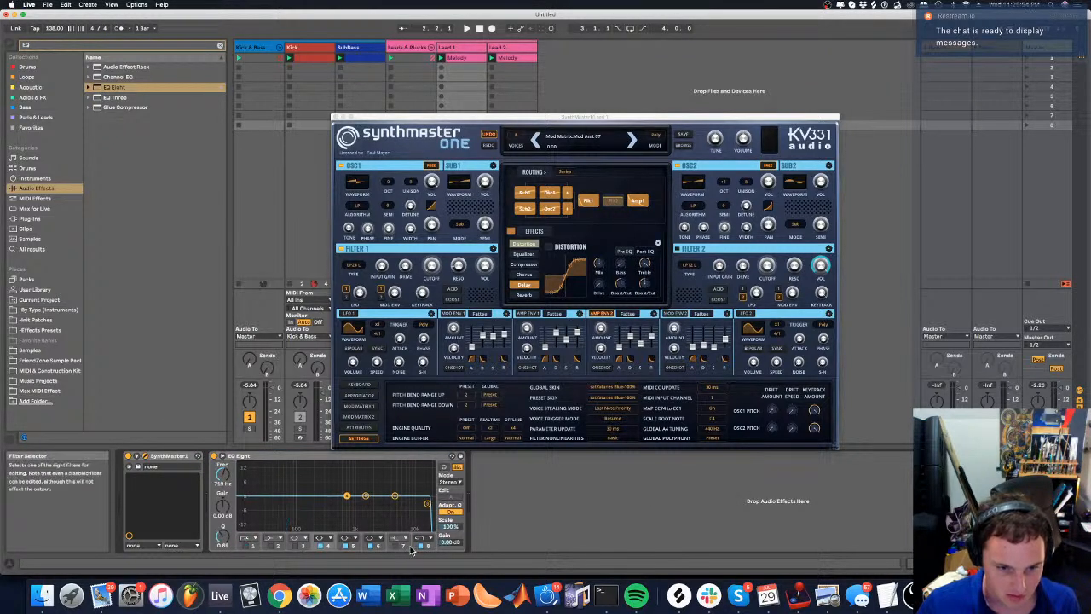
click(321, 546)
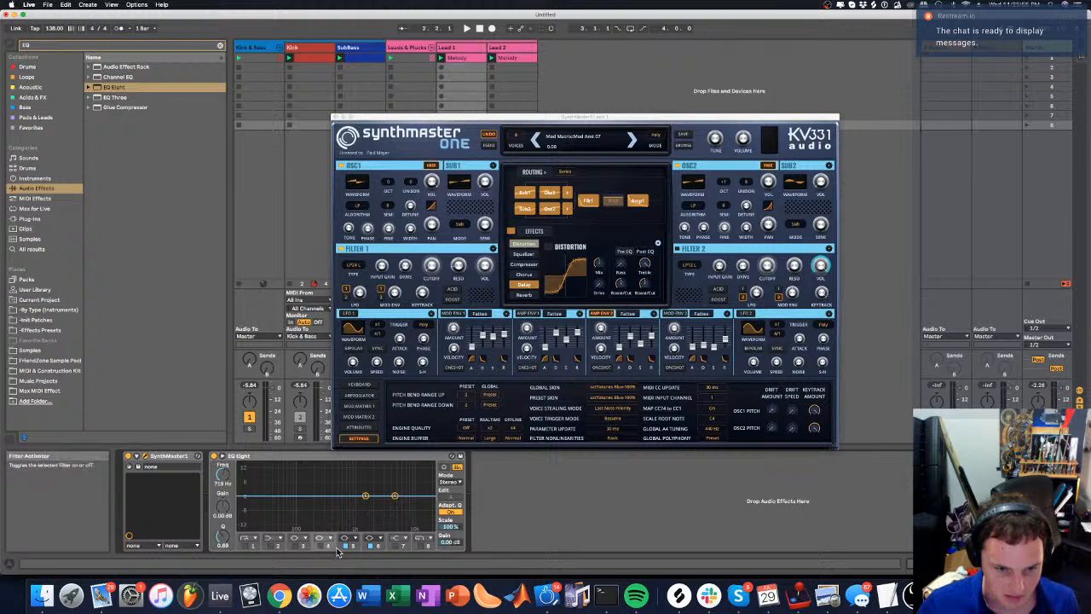
click(346, 546)
key(space)
click(366, 548)
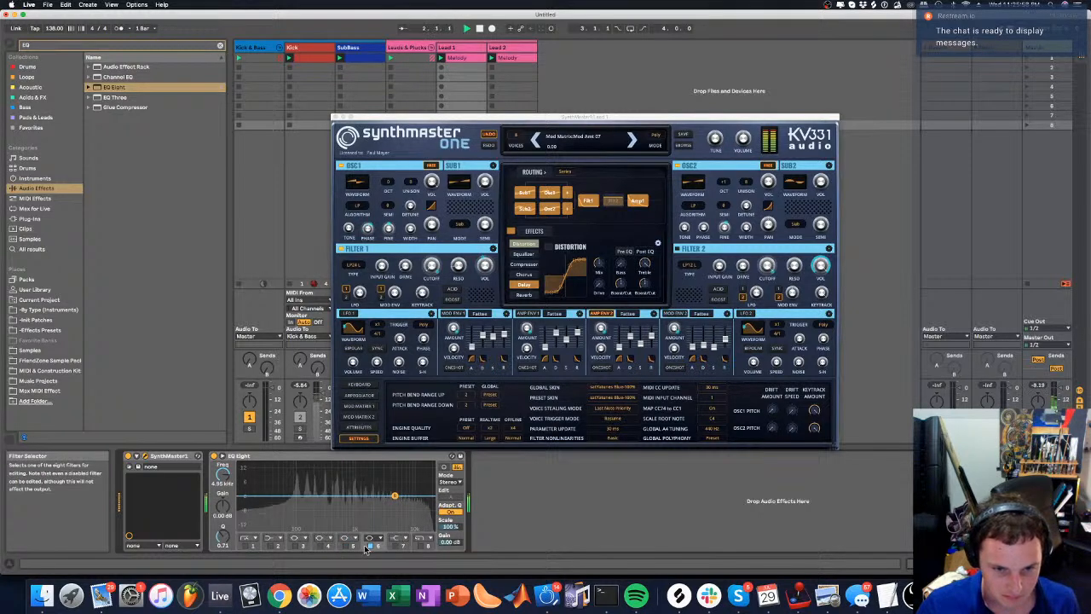
Enable bands 2 and 7 in Lead 1's EQ, set to about -1.12 dB at 10.7 Hz and 0.87 dB at 4.45 kHz
click(271, 546)
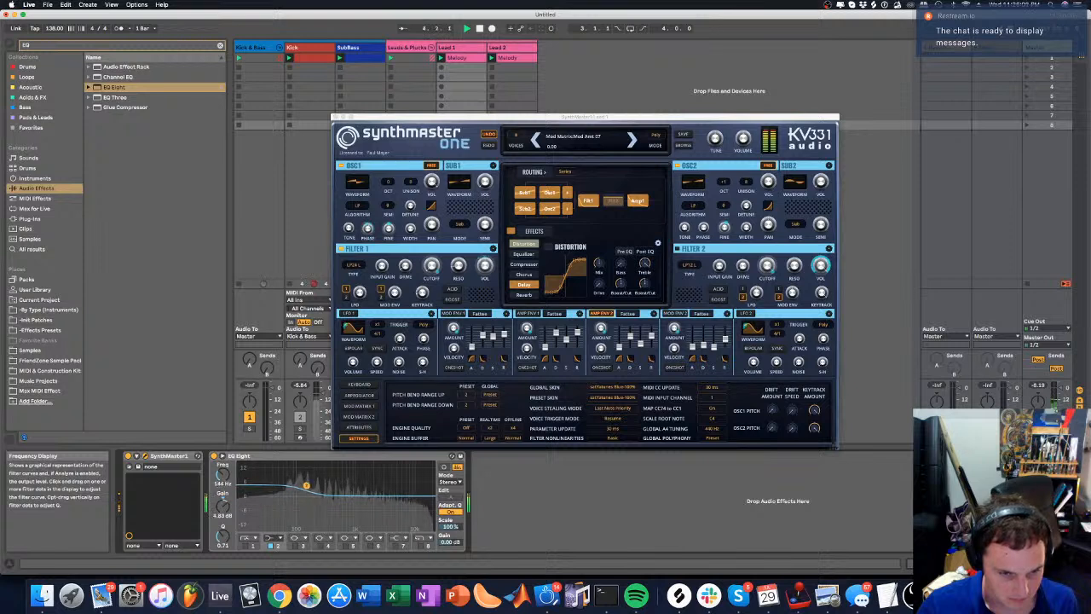
drag(334, 503, 243, 503)
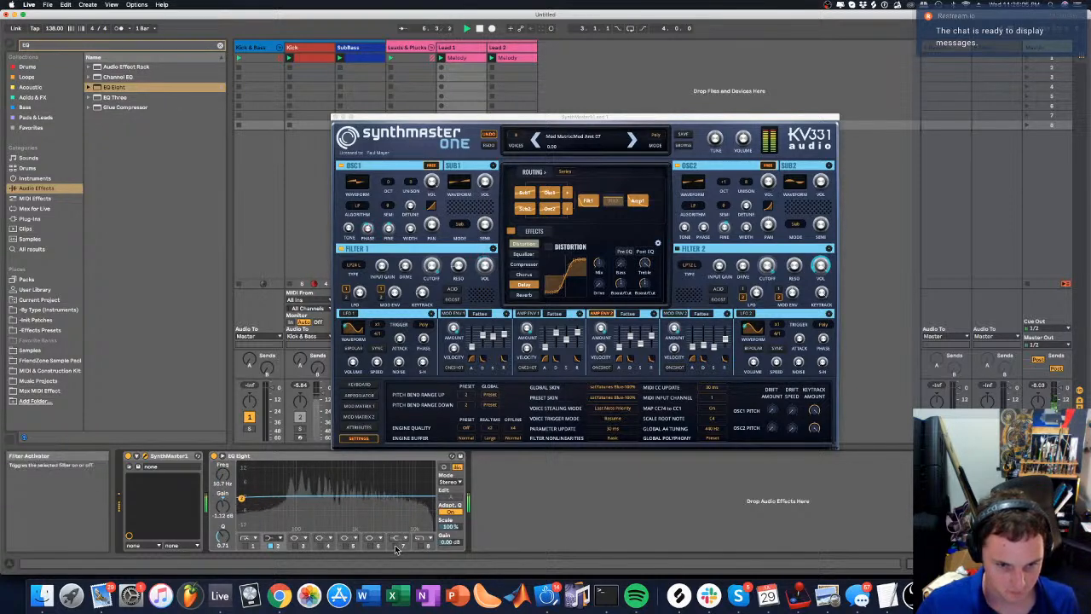
click(393, 496)
drag(395, 495, 392, 494)
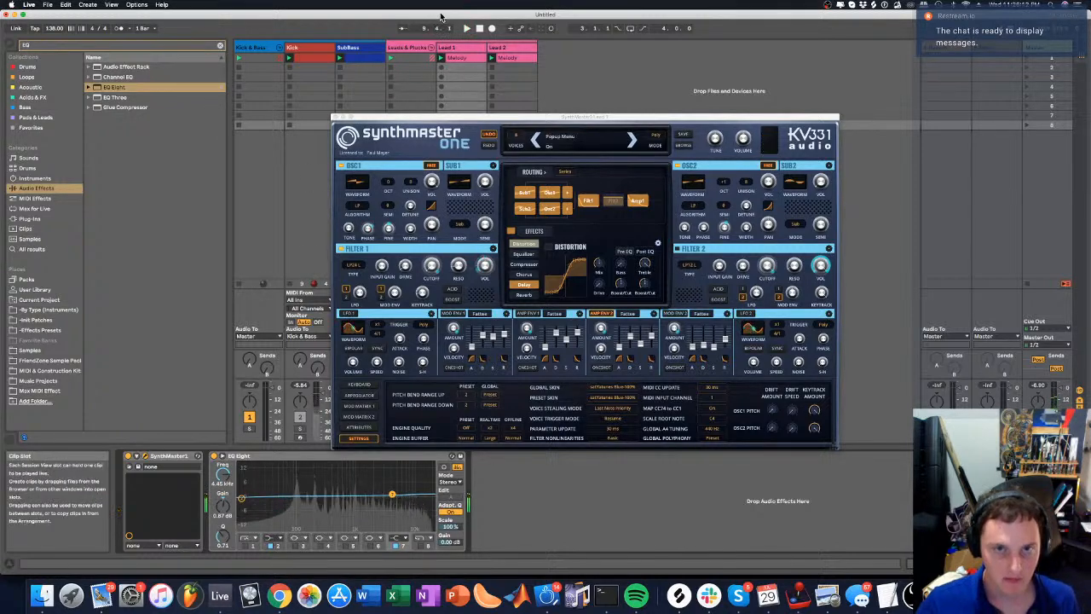
Add the Maag EQ4 plug-in to the Leads & Plucks group, directly after its EQ Eight
click(409, 47)
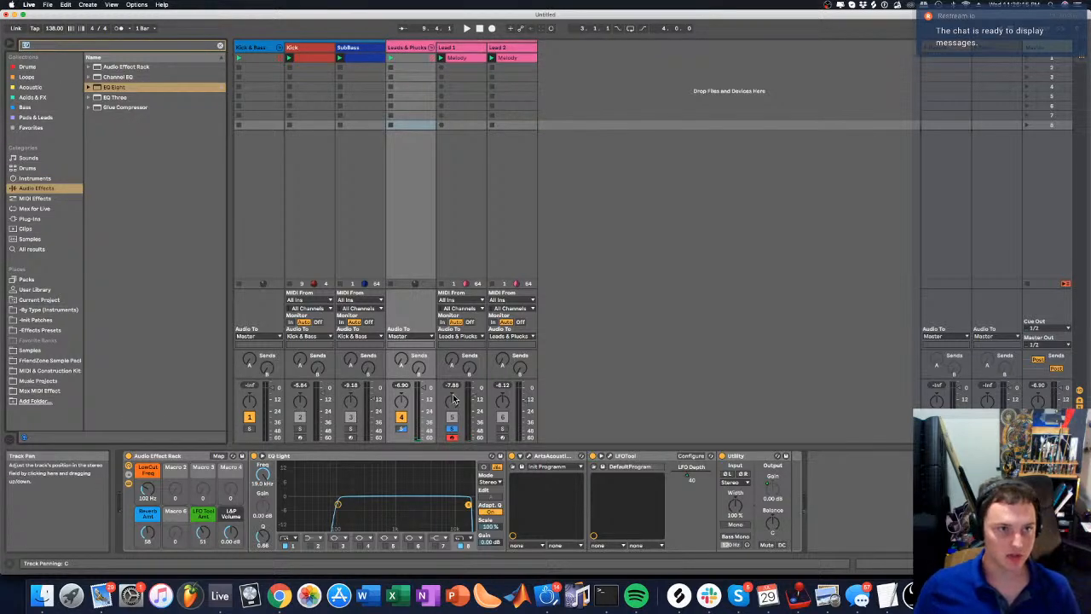
text(Maxi)
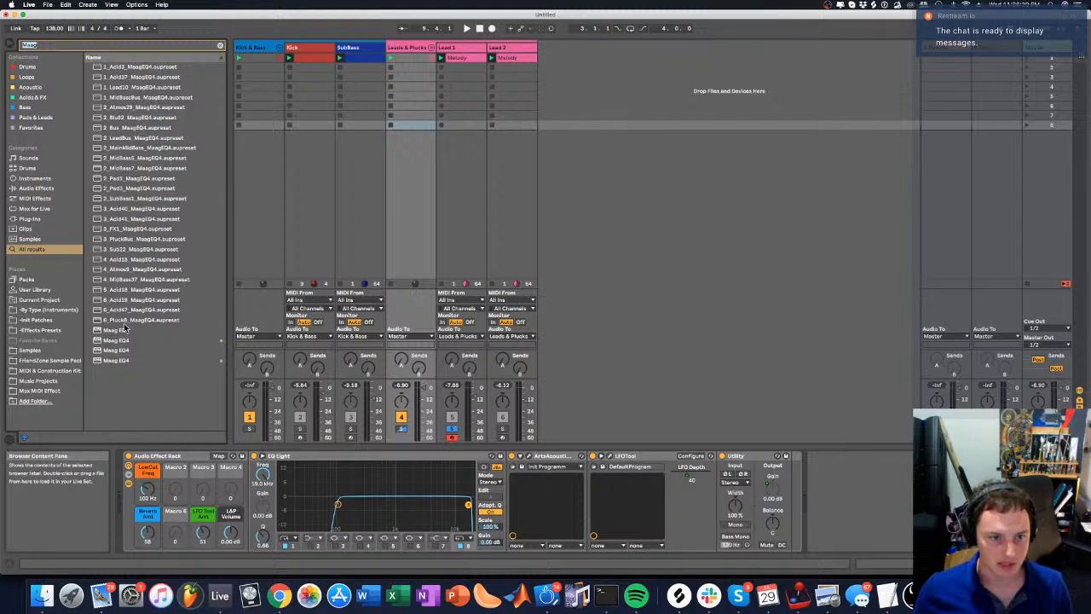
click(118, 341)
click(120, 360)
drag(116, 362, 533, 509)
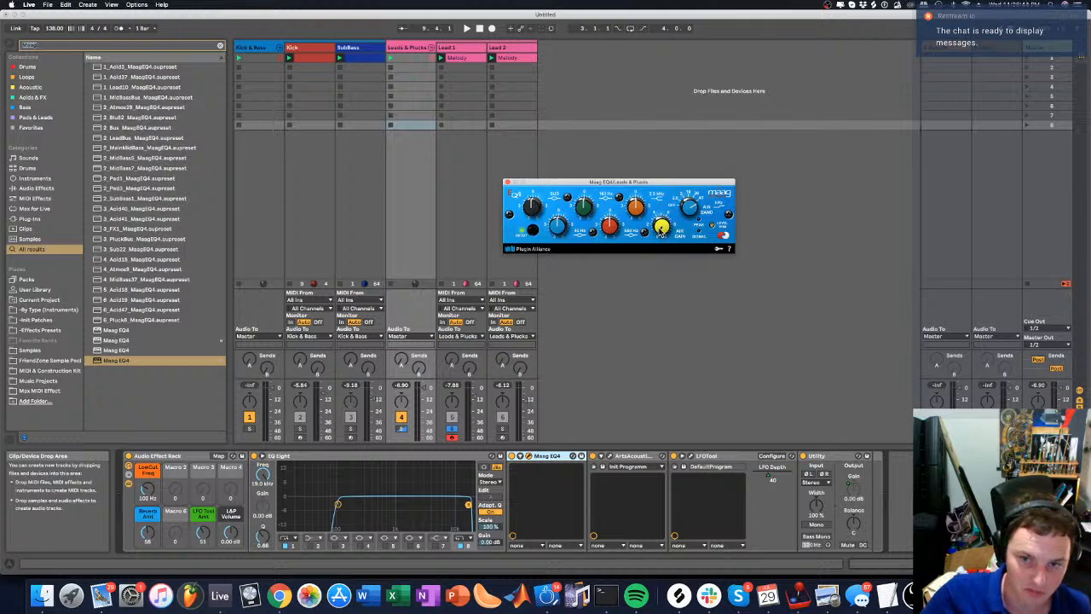
Start playback, raise the Air Gain in Maag EQ4 and slightly trim its 650 Hz band
drag(644, 182, 661, 254)
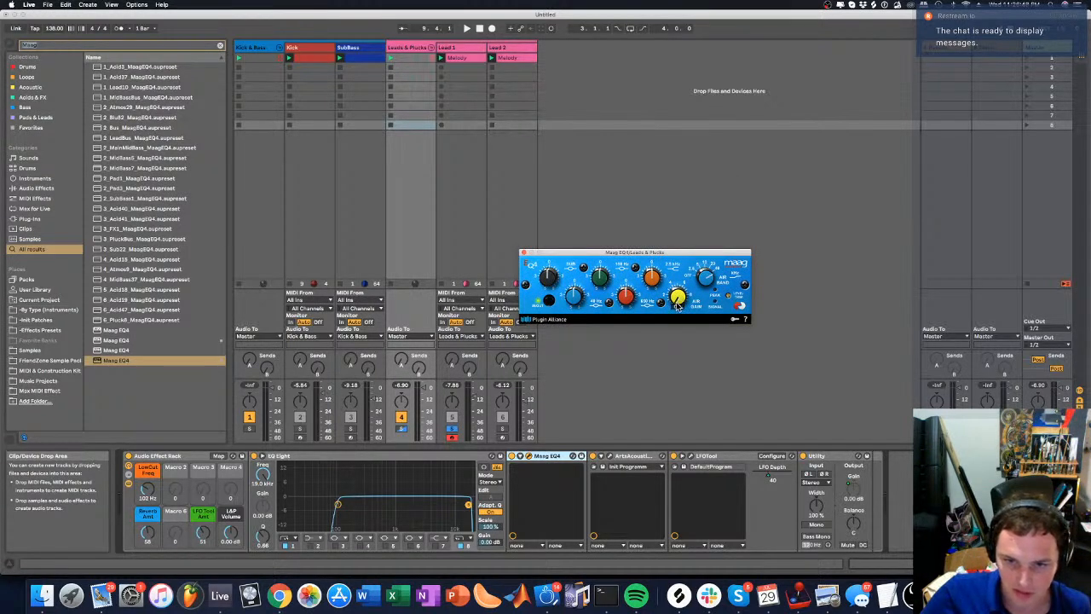
key(space)
mouse_move(681, 286)
mouse_down()
mouse_move(683, 264)
mouse_move(681, 283)
mouse_up()
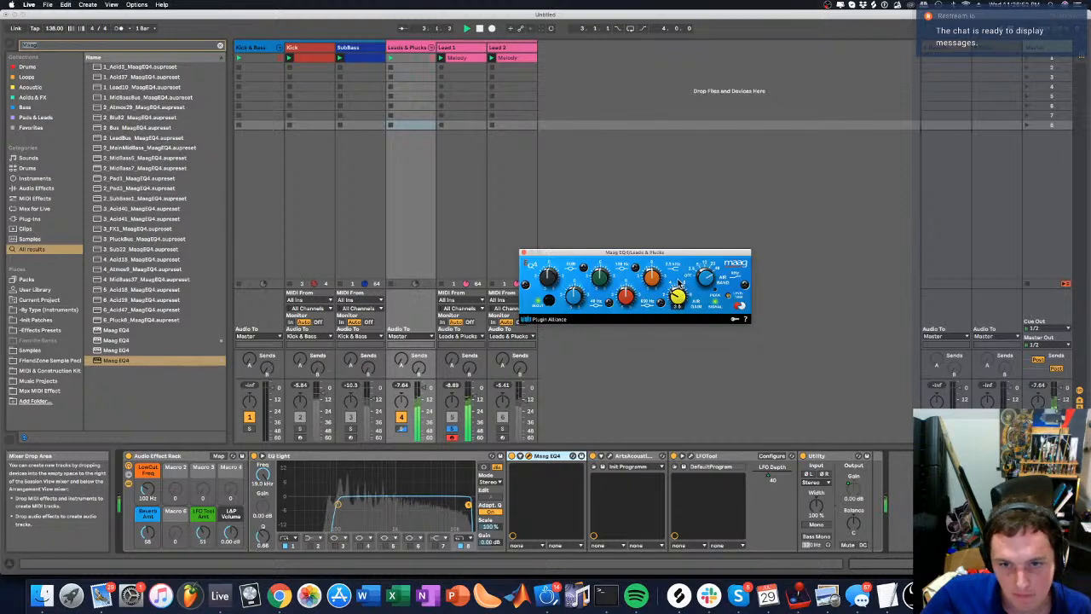
double_click(631, 293)
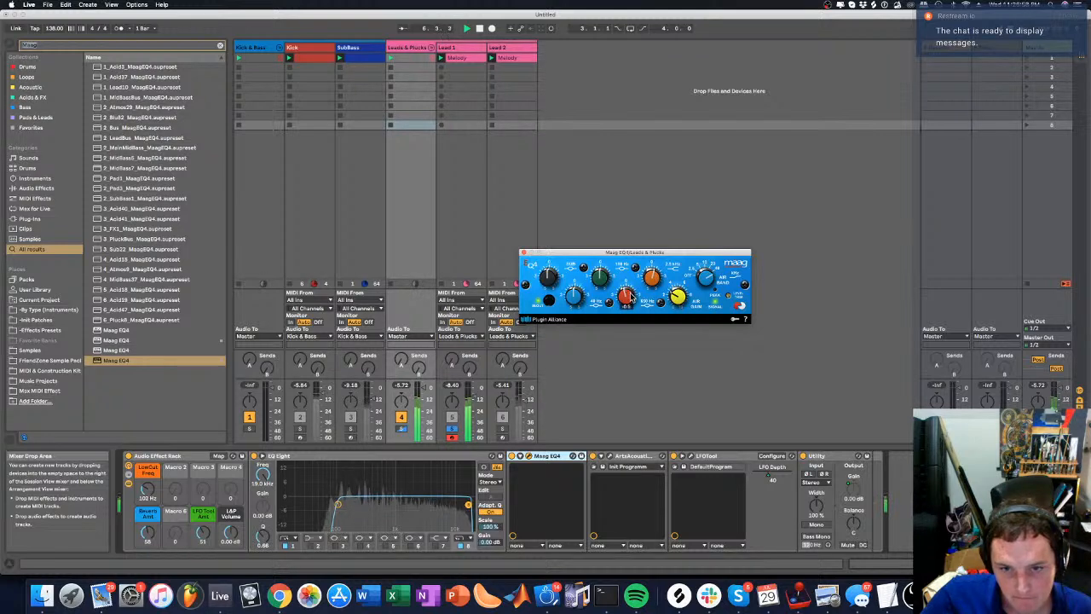
Compare the lead group with Maag EQ4 bypassed and enabled, and close the plug-in's window
click(511, 457)
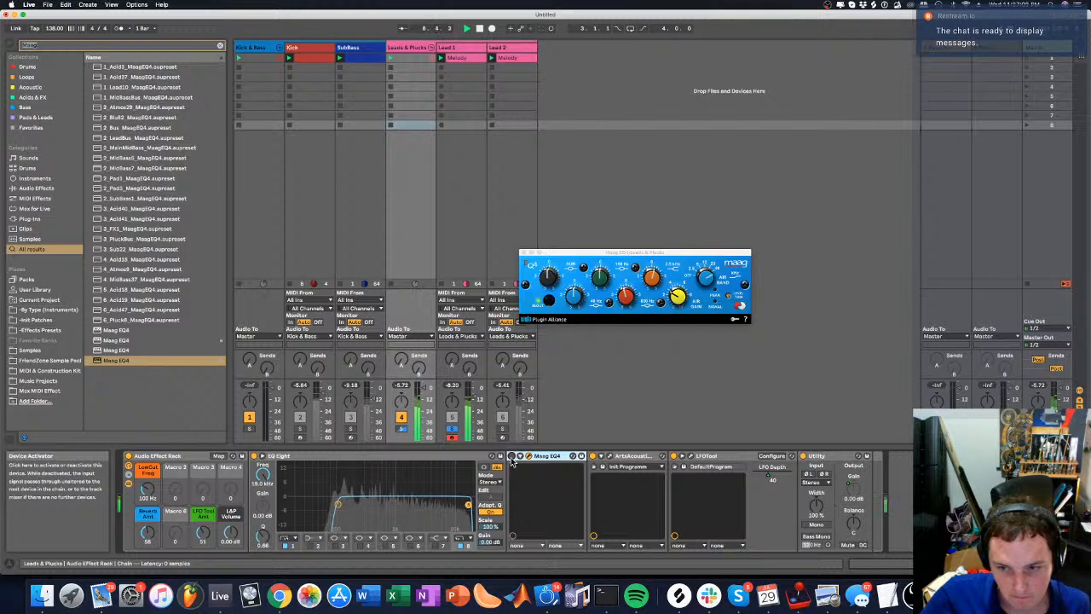
click(512, 457)
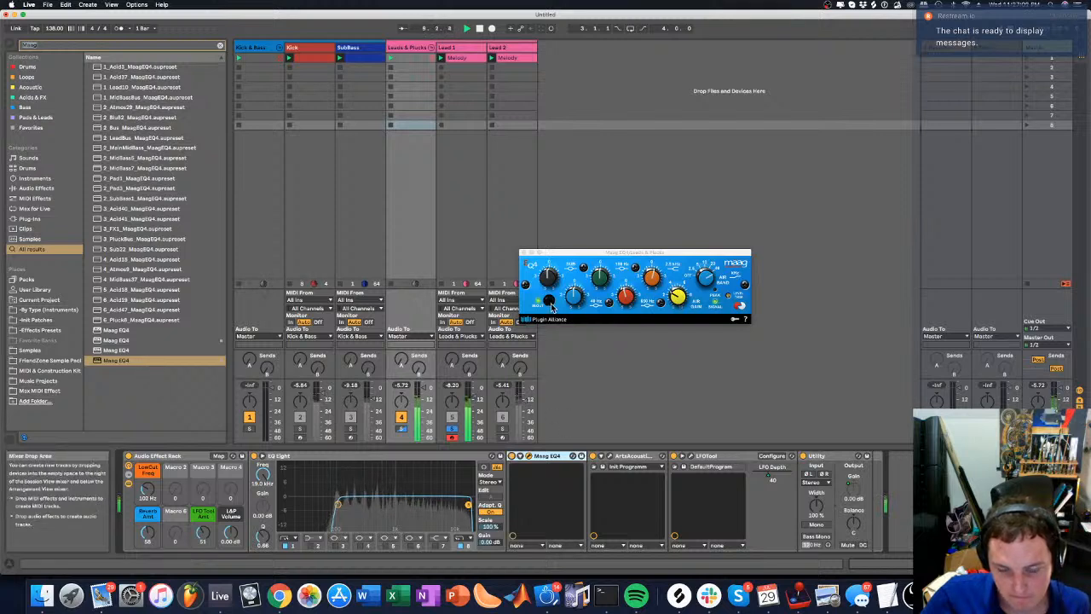
click(523, 254)
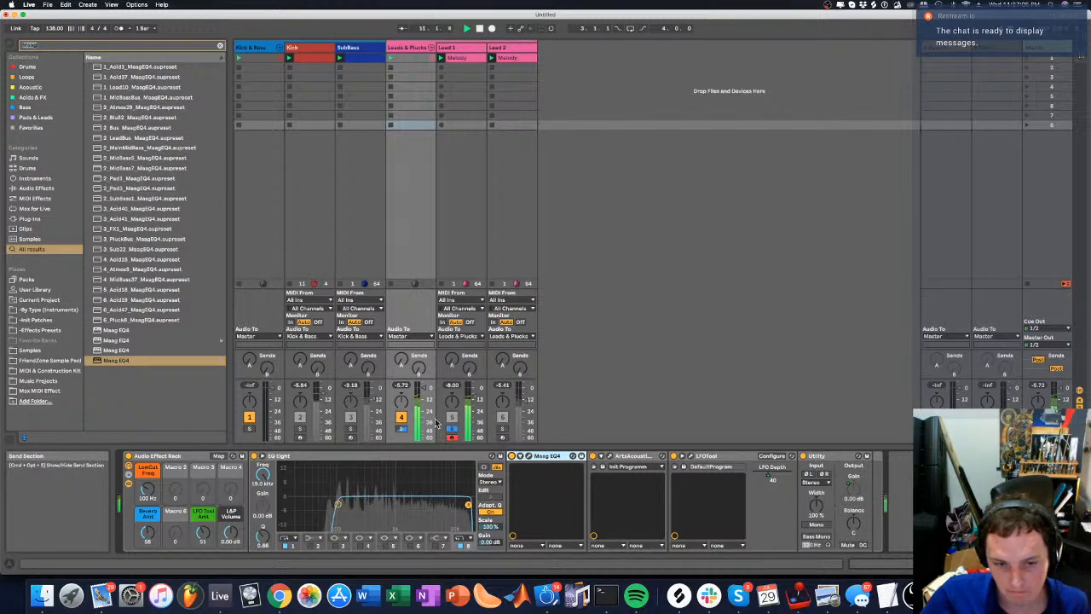
Set the LowCut Freq macro of the Leads & Plucks rack to 144 Hz
click(337, 505)
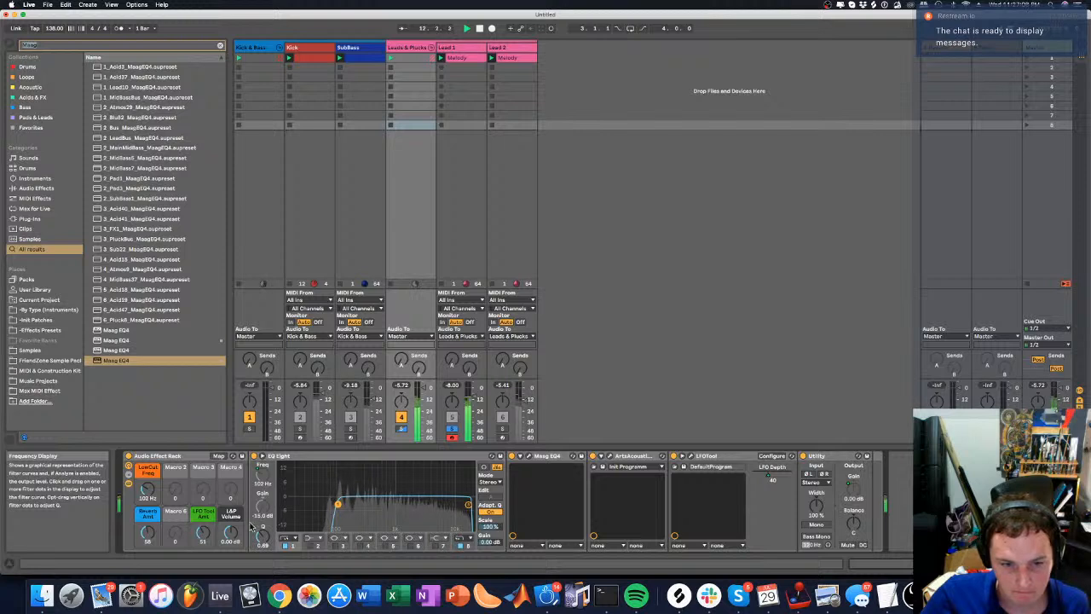
drag(147, 490, 148, 494)
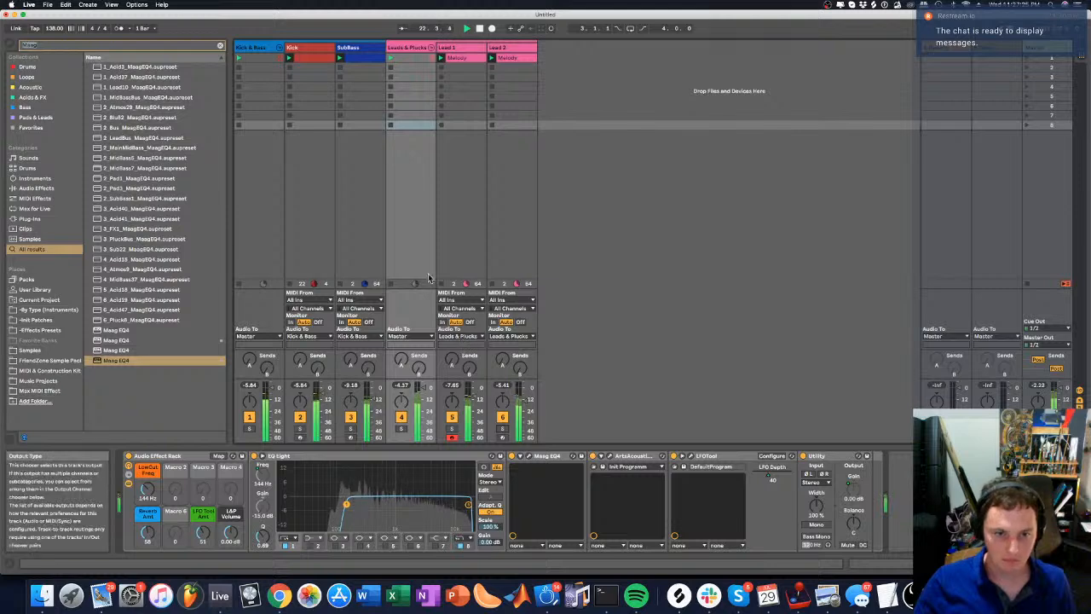
Inspect the Kick track's device chain and compare the sound with its Vertigo plug-in off and on
click(312, 49)
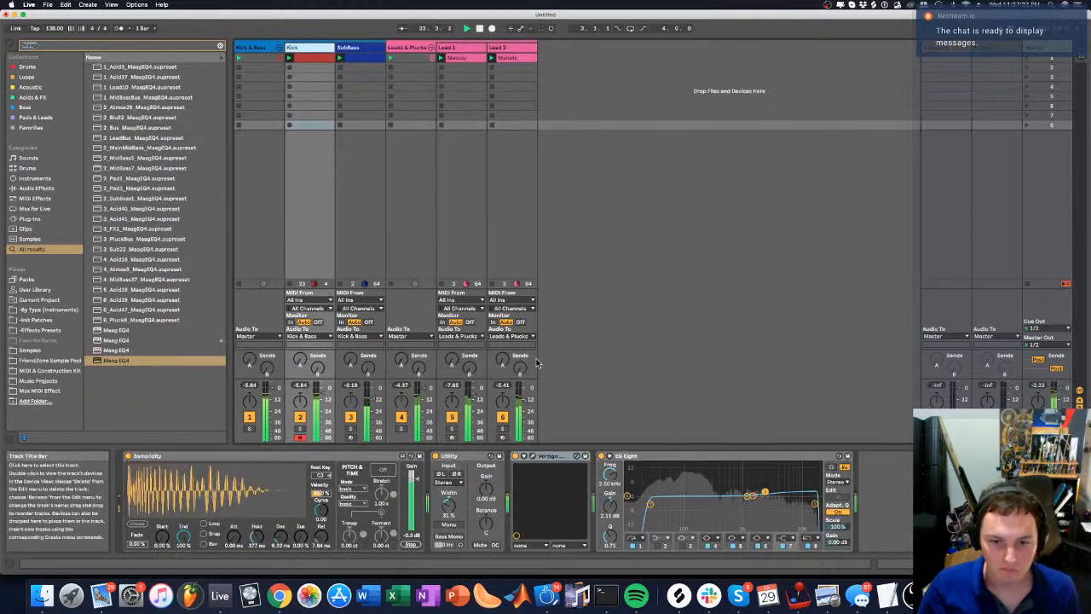
click(516, 456)
click(516, 456)
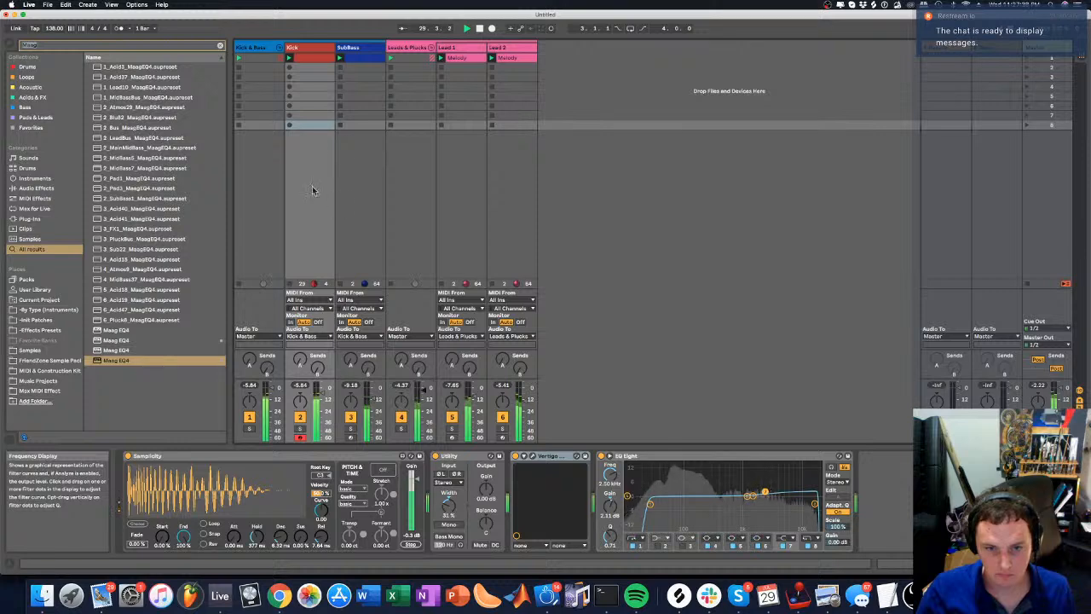
Return to the Leads & Plucks group and audition Lead 1 and Lead 2 in solo, leaving Lead 2 soloed
click(407, 48)
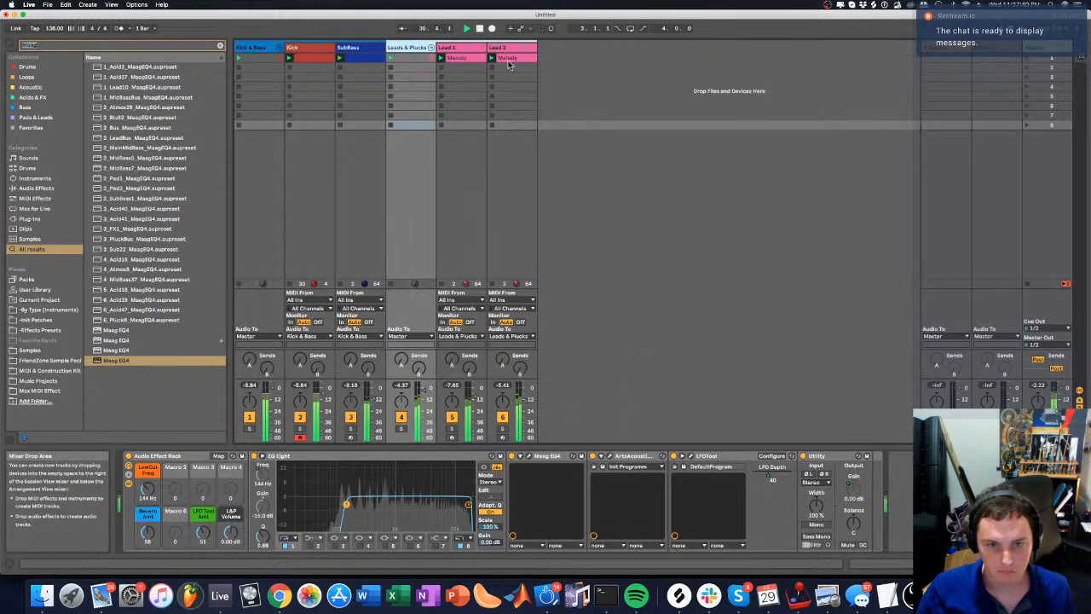
click(501, 429)
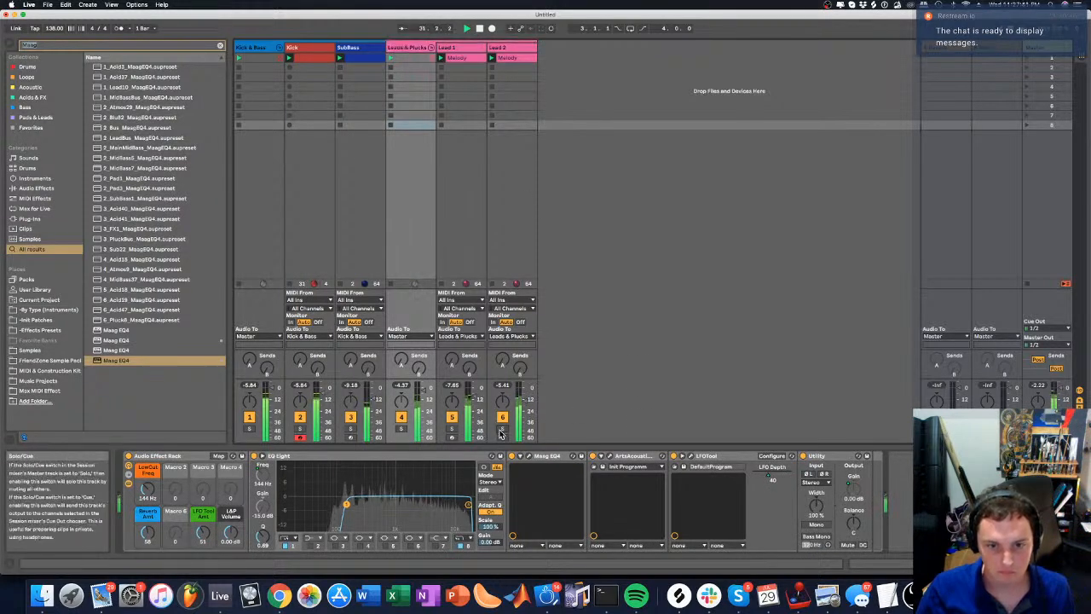
click(452, 429)
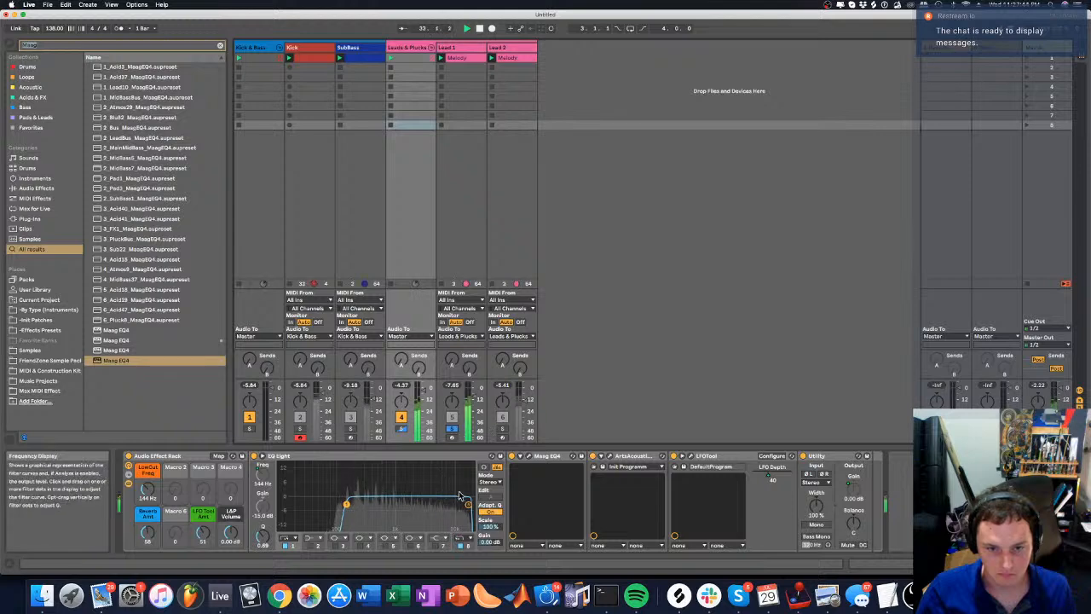
click(502, 429)
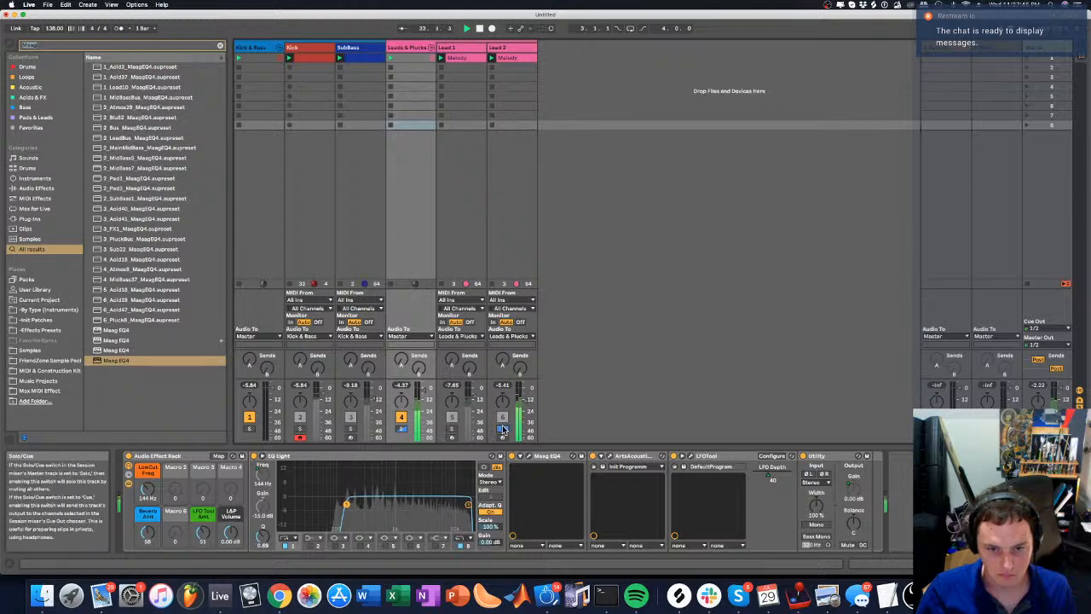
In Lead 2's SynthMaster, adjust oscillator 2's tone and switch the filter 1 algorithm to Diode Ladder
click(511, 46)
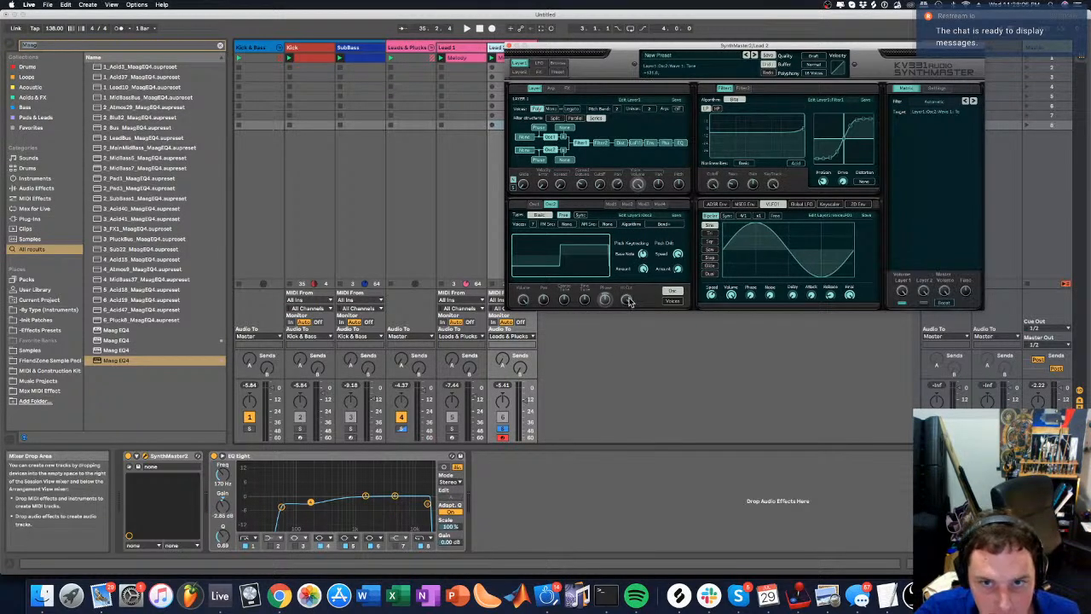
drag(632, 292, 631, 301)
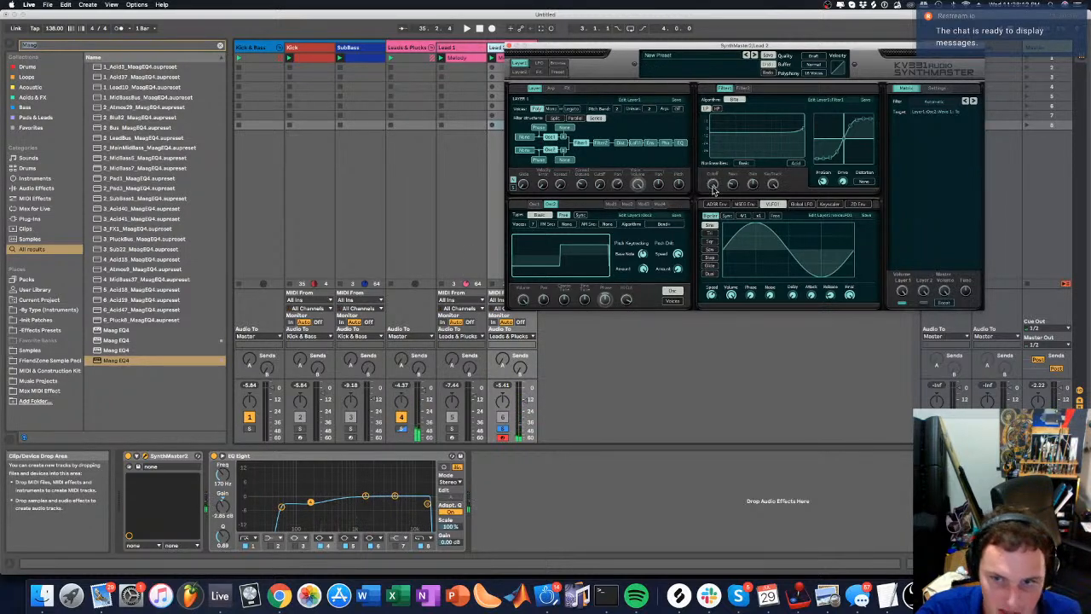
click(745, 102)
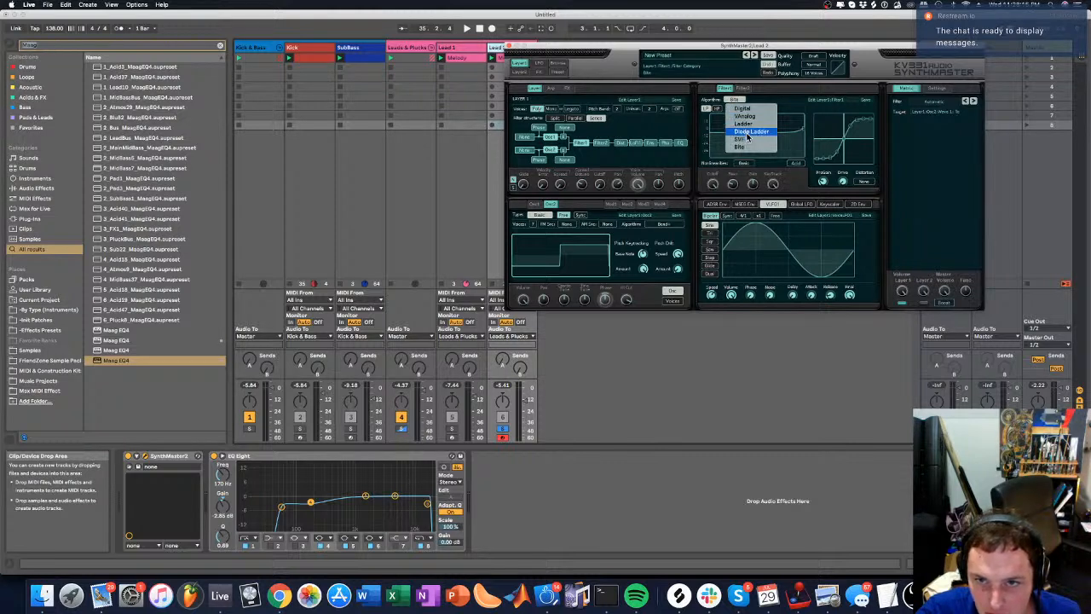
click(749, 133)
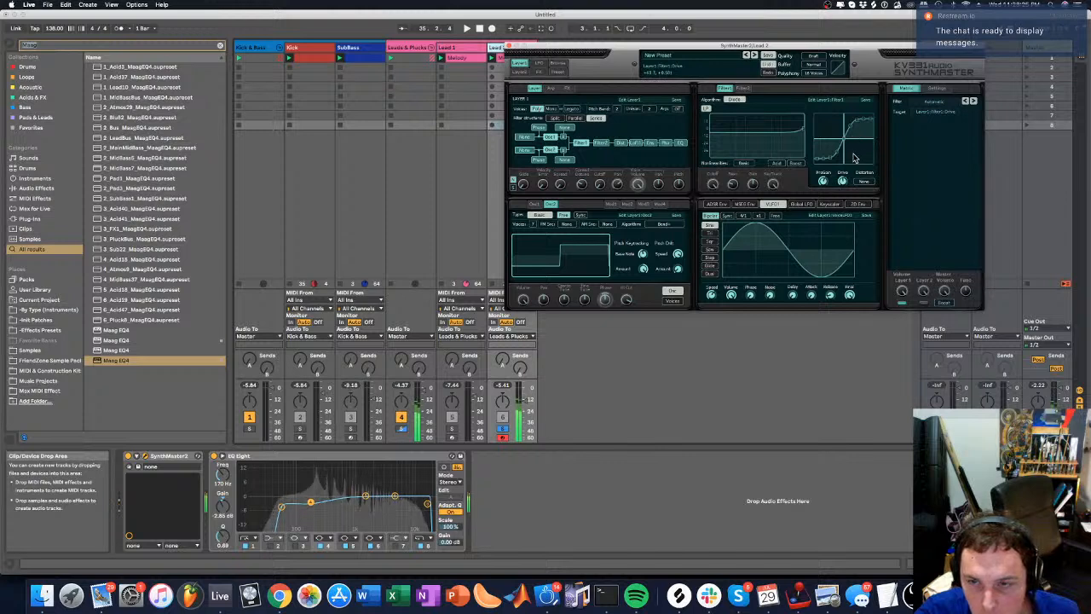
Try out the distortion and gain controls of filter 1 in Lead 2's SynthMaster
click(864, 180)
click(822, 185)
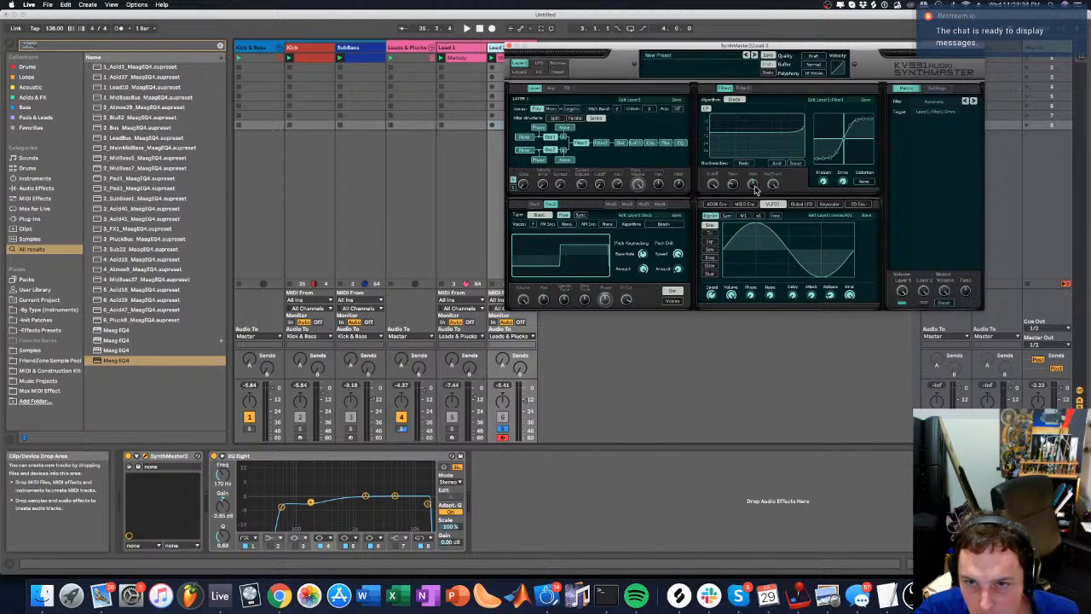
drag(754, 185, 757, 171)
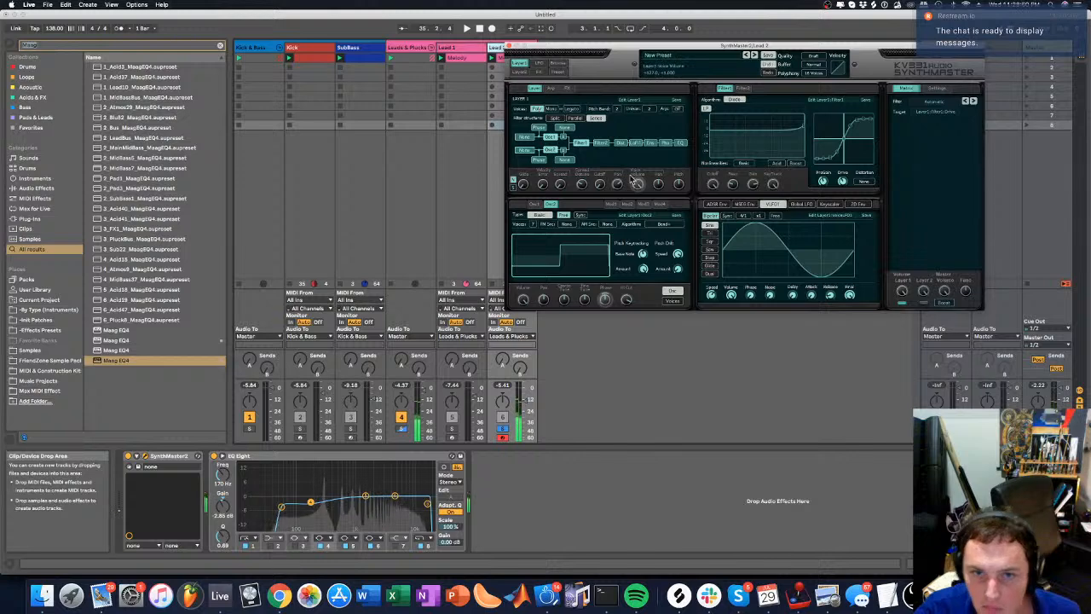
Play the track, reposition the synth window and raise the voice polyphony of Lead 2's SynthMaster
key(space)
drag(578, 45, 680, 48)
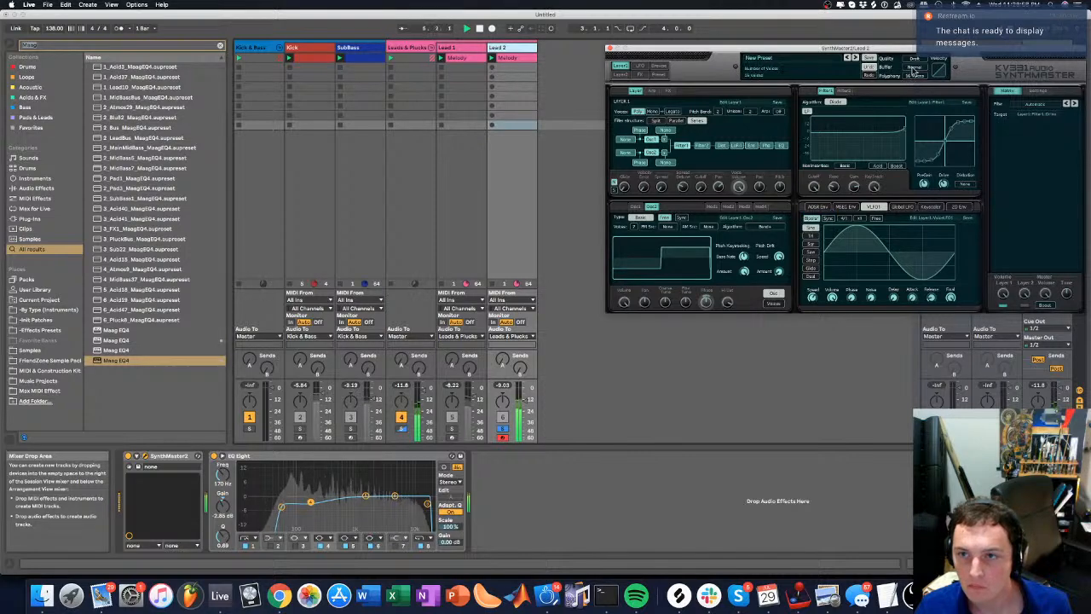
drag(908, 50, 717, 92)
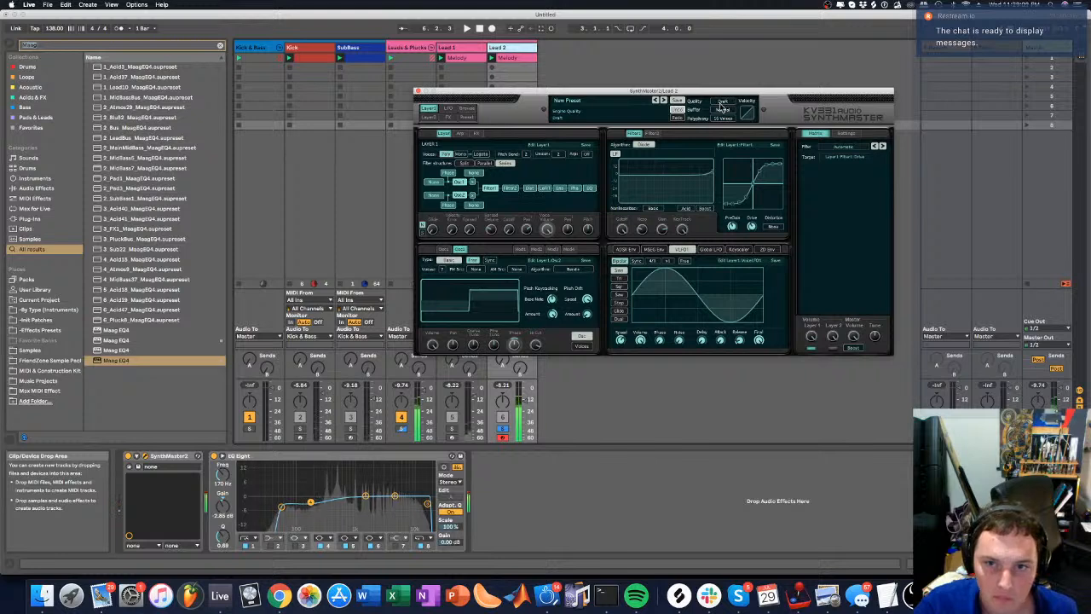
click(719, 118)
click(725, 162)
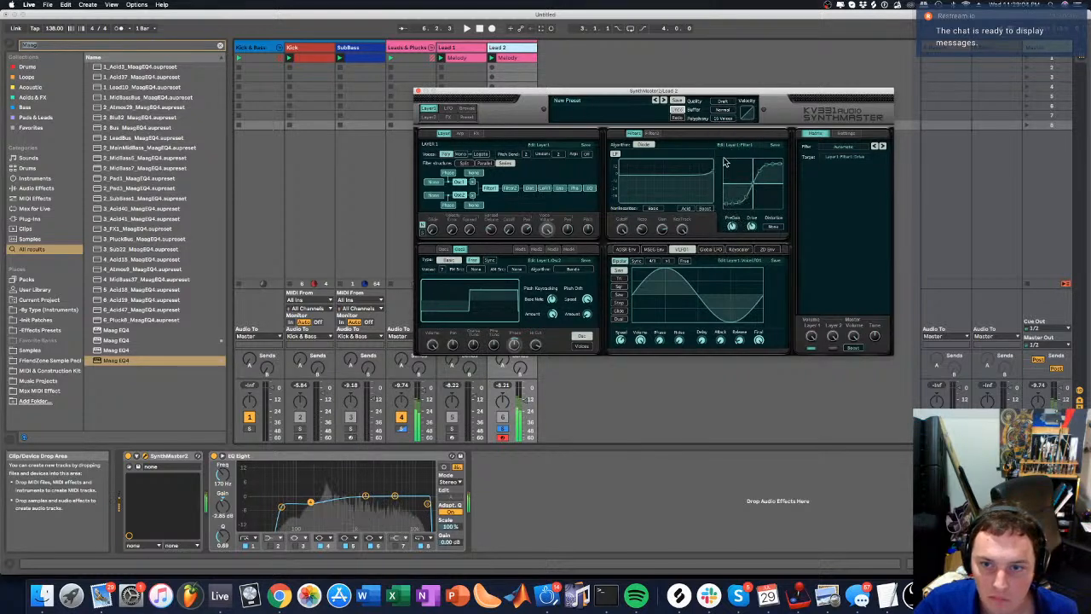
click(724, 124)
click(740, 189)
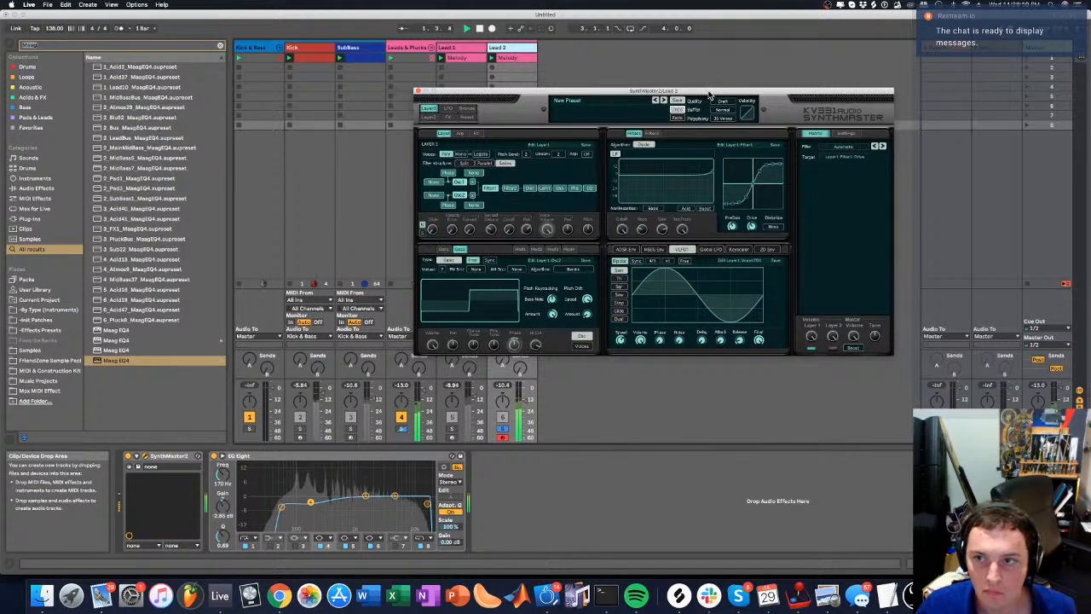
Compare the Better and Best engine qualities in Lead 2's SynthMaster and set the quality to Good
drag(708, 95, 721, 111)
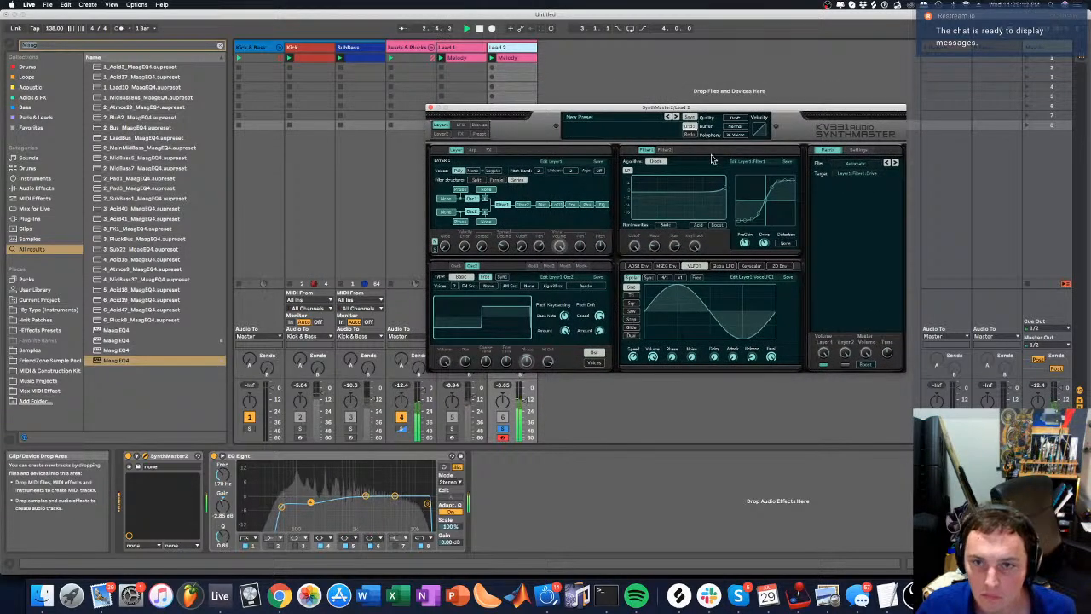
click(739, 119)
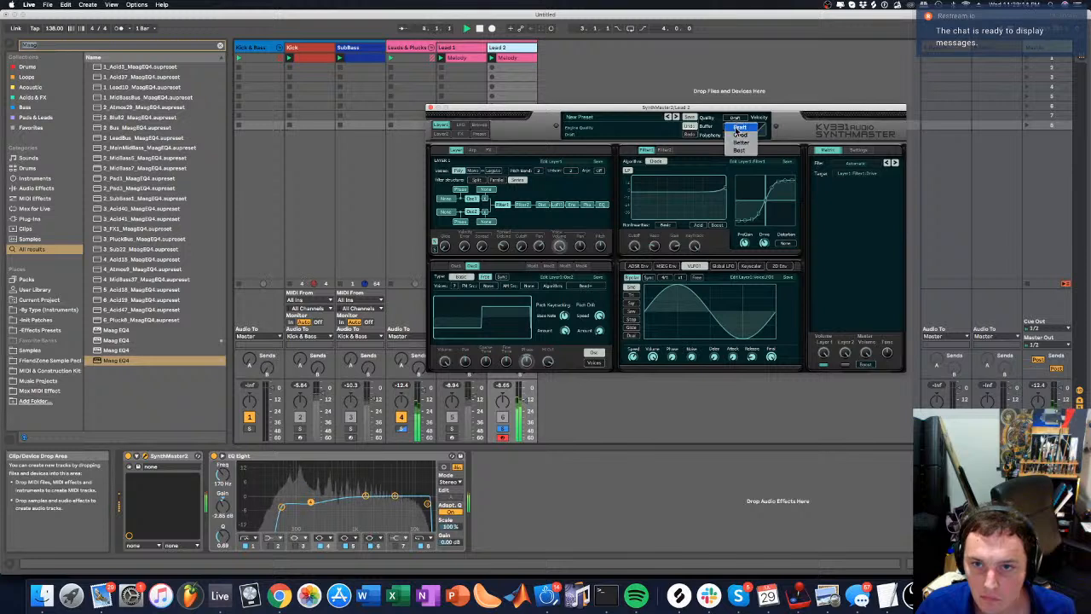
click(739, 145)
click(743, 119)
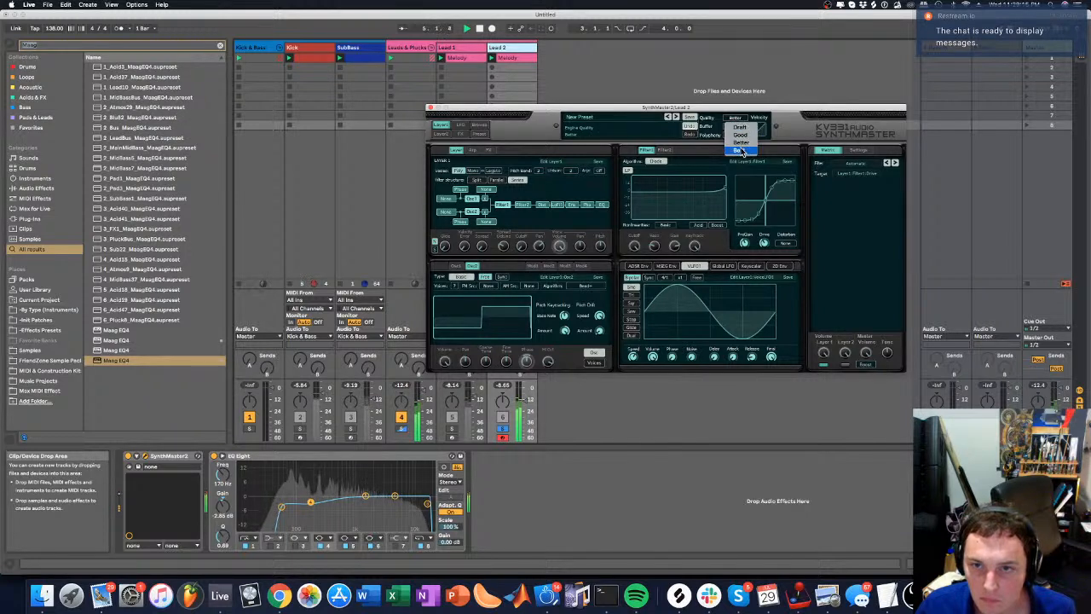
click(741, 150)
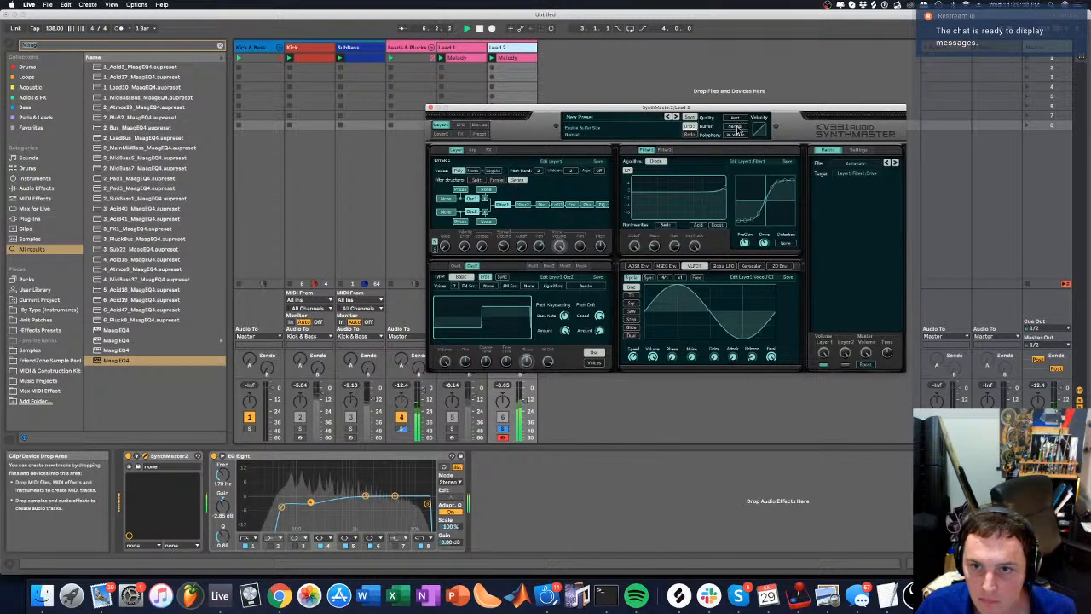
click(738, 118)
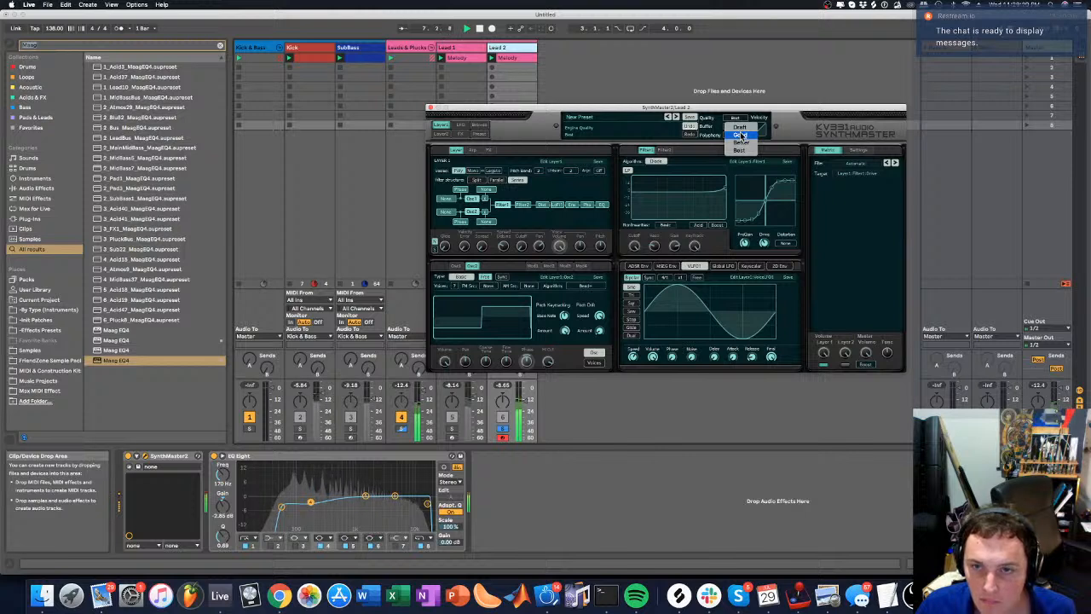
click(741, 135)
Try the Short engine buffer size in Lead 2's SynthMaster and set it back to Normal
click(737, 126)
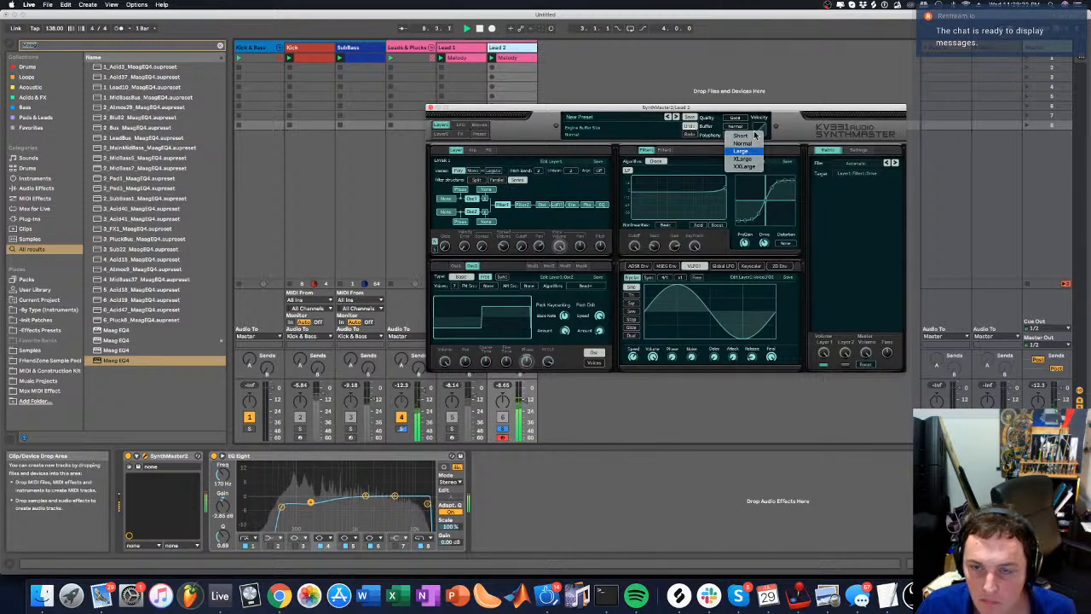
click(755, 134)
click(739, 127)
click(742, 136)
click(739, 127)
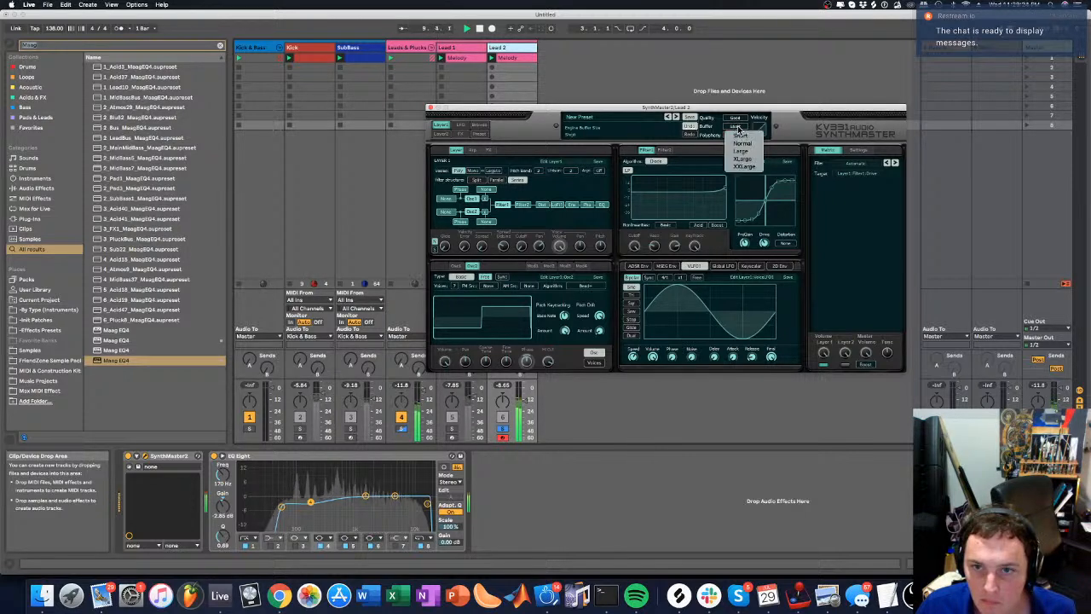
click(741, 142)
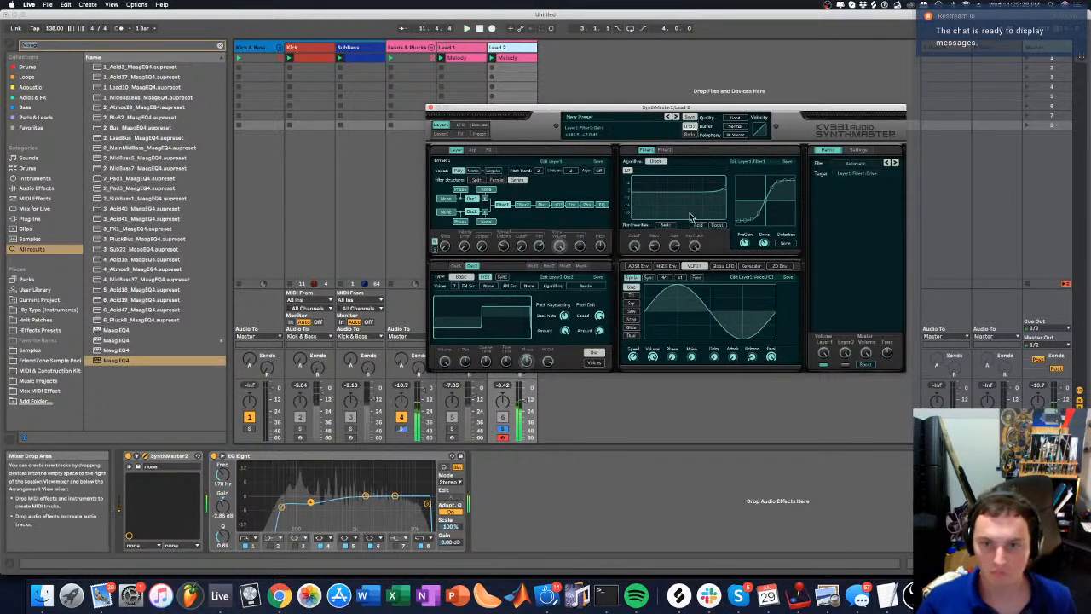
Open the ADSR1 envelope in Lead 2's SynthMaster and adjust its release time
click(635, 273)
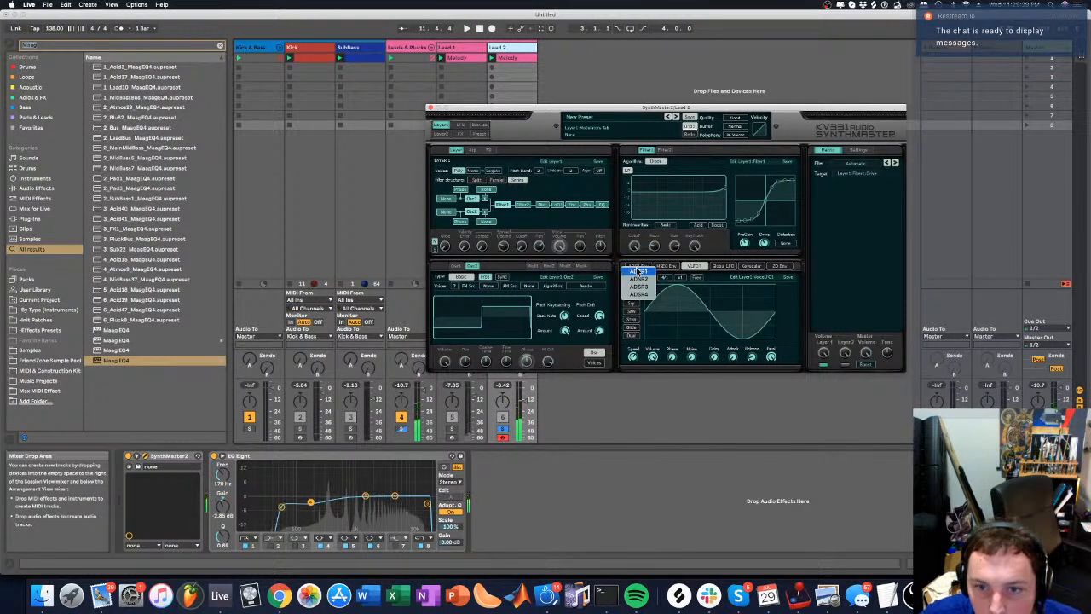
click(637, 271)
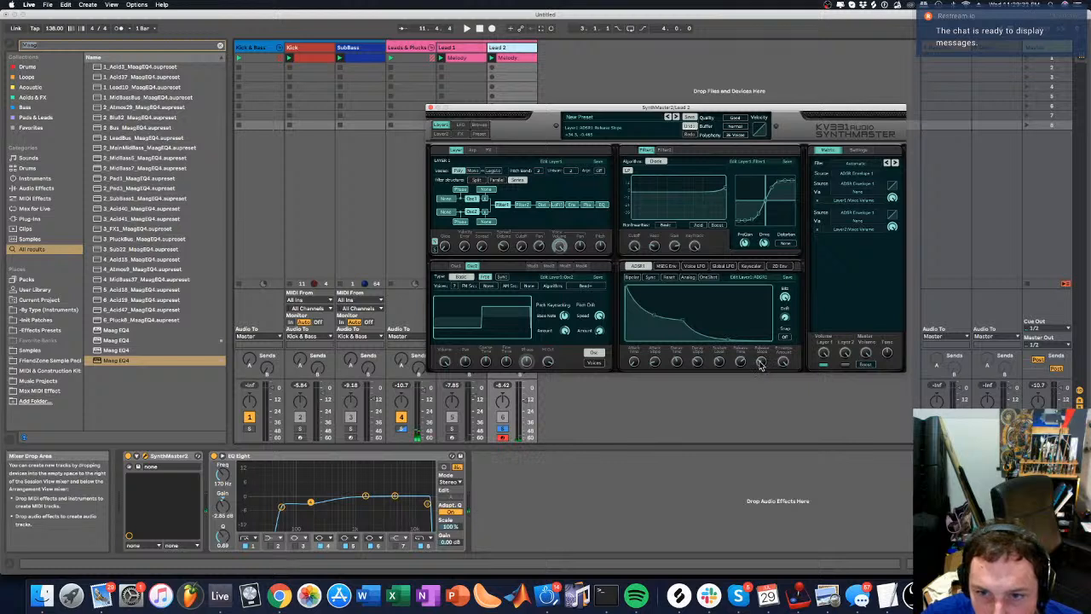
click(744, 362)
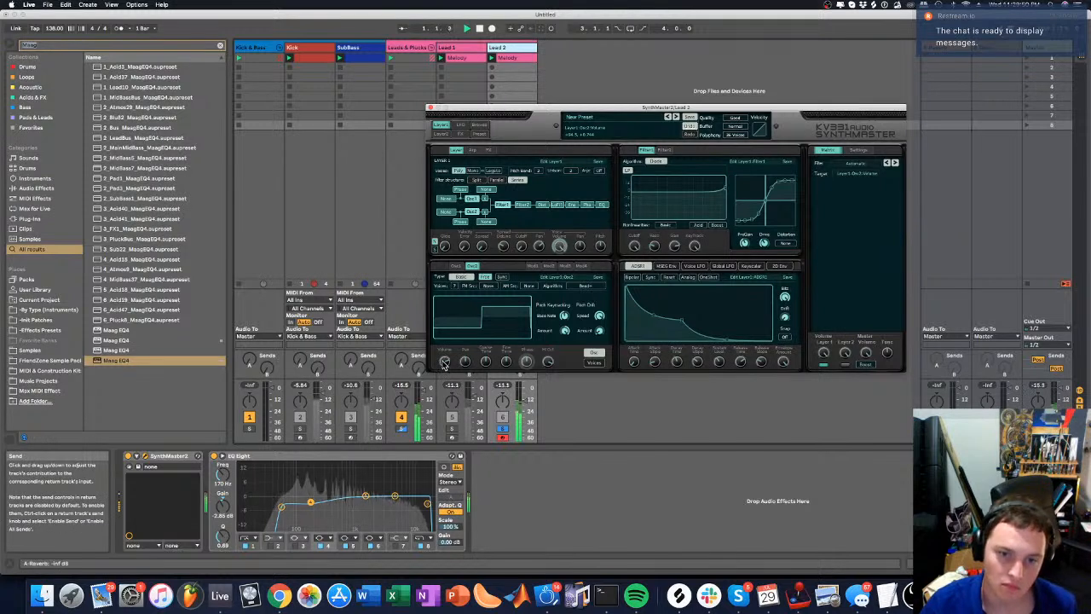
Return from the soloed leads to the full mix, close the synth window and compare the track with Lead 1 muted and unmuted
super+click(451, 430)
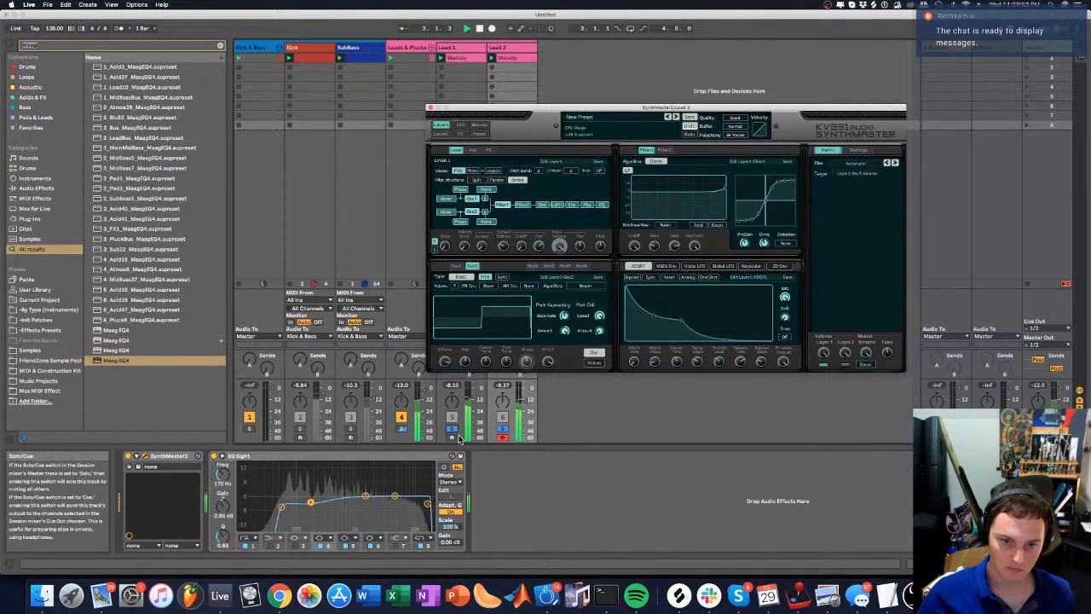
click(503, 429)
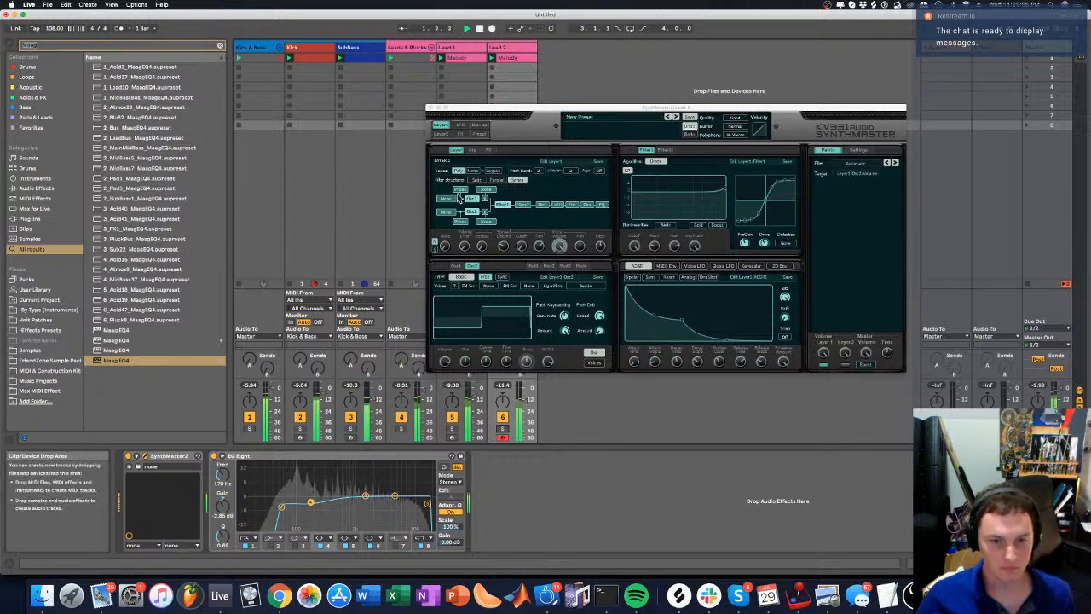
click(431, 109)
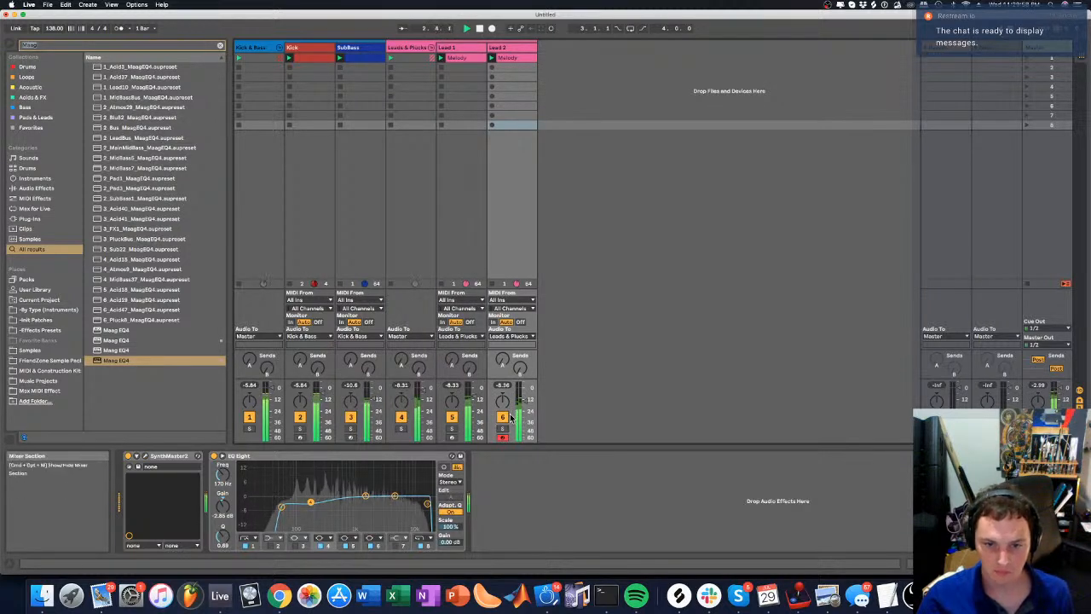
click(452, 417)
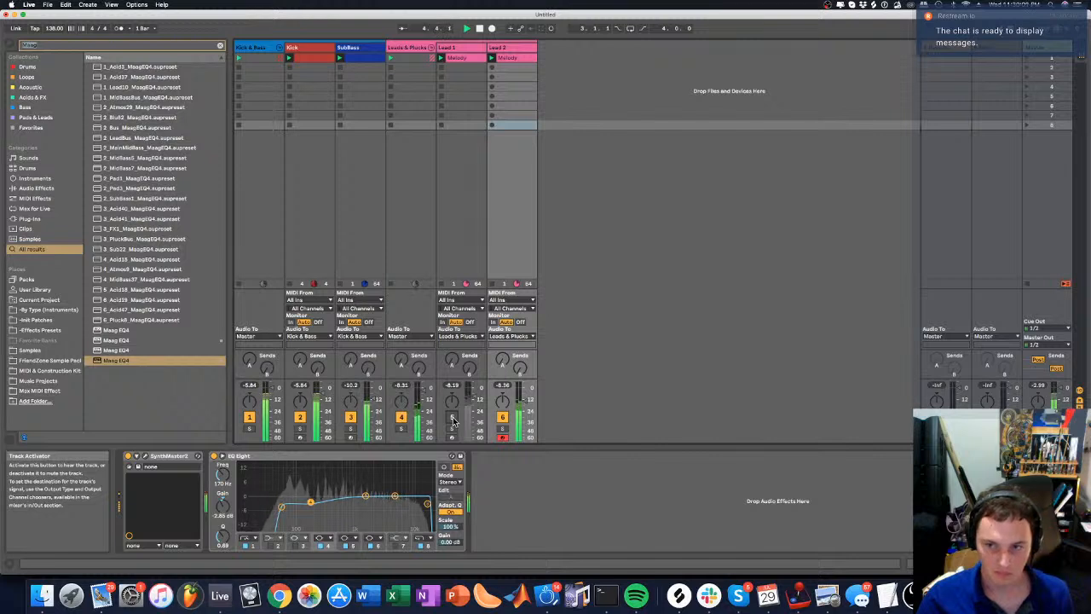
click(451, 417)
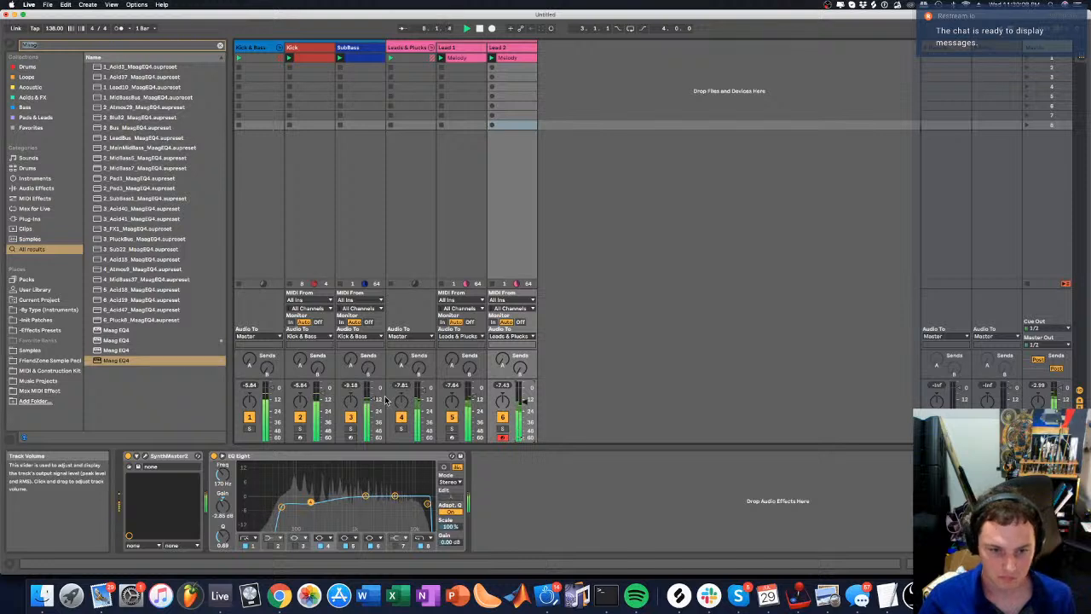
Replace the Kick track's sample in Simpler with STKEV1 Kick - 046.wav from the Samples folder and play the track
click(297, 48)
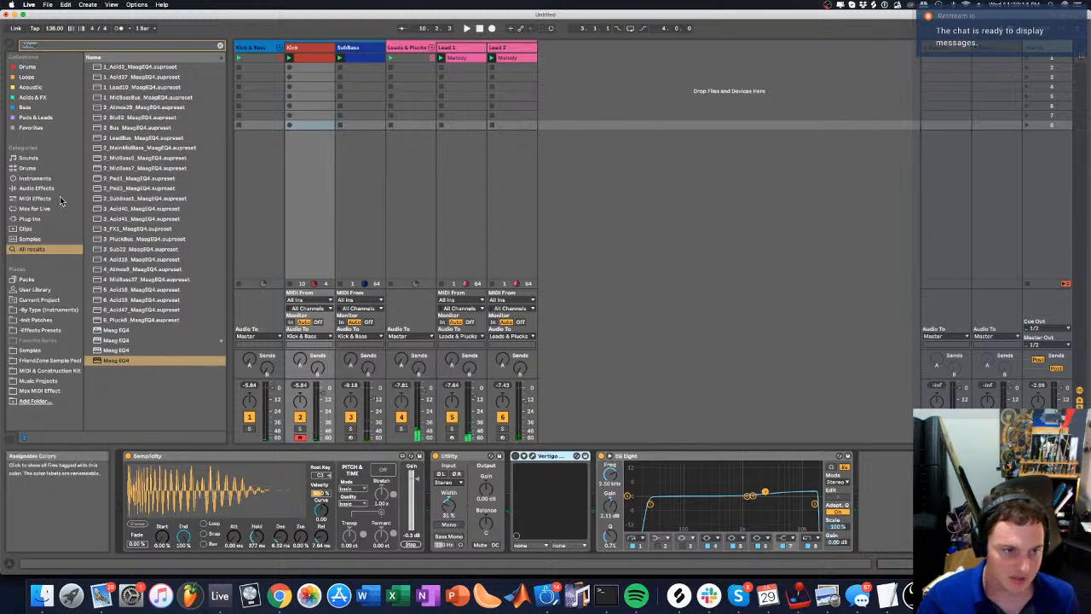
click(39, 363)
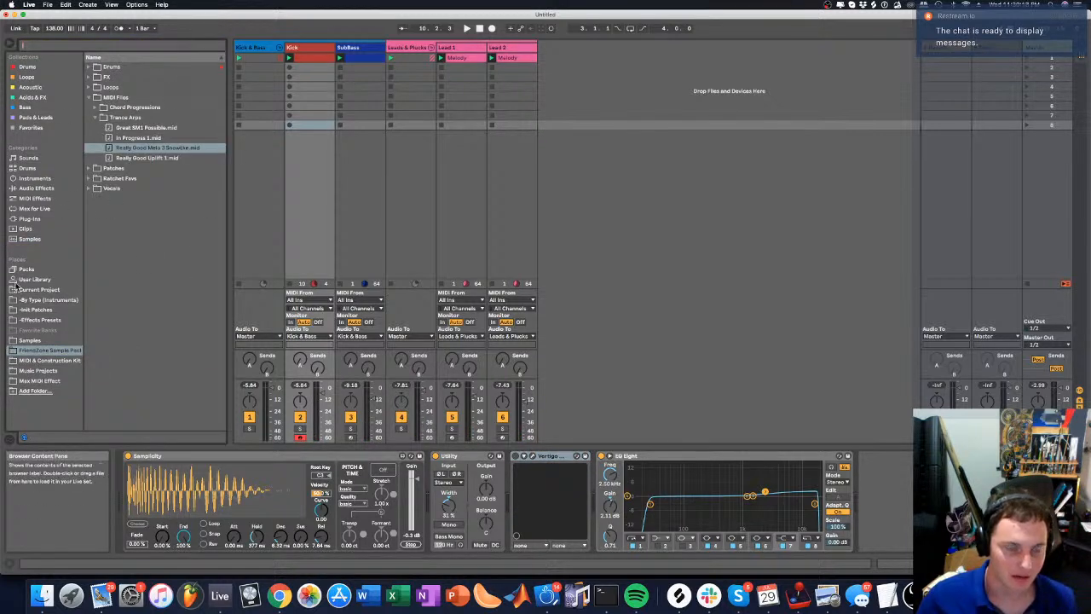
click(34, 341)
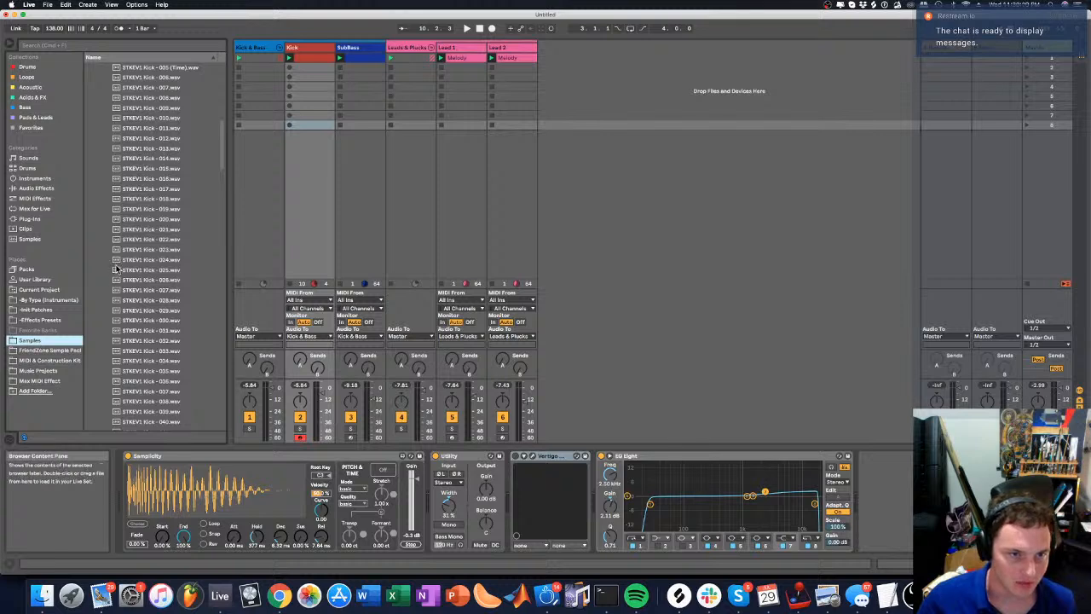
scroll(117, 270, down, 5)
click(147, 181)
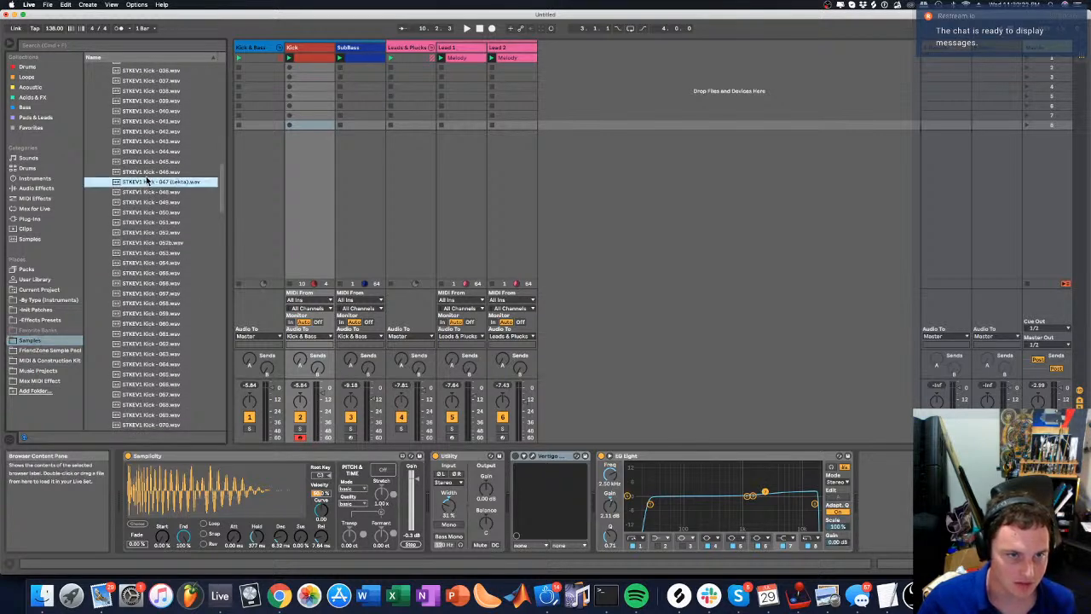
click(148, 173)
drag(142, 174, 163, 475)
key(space)
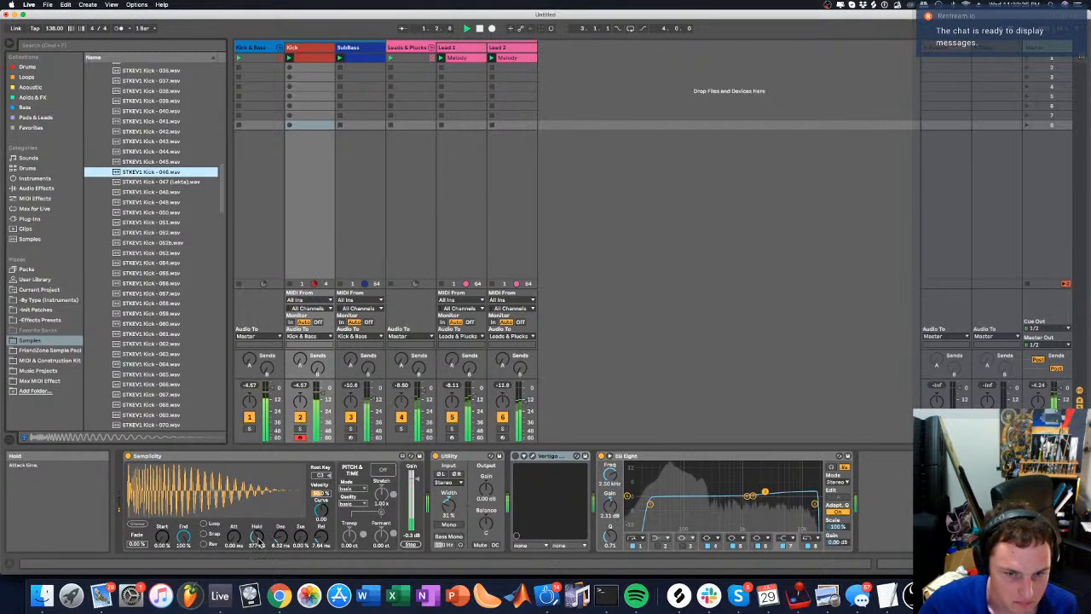
Compare the kick with its Vertigo compressor on and off, leave it on, and flatten the EQ Eight boost around 2.07 kHz
click(533, 456)
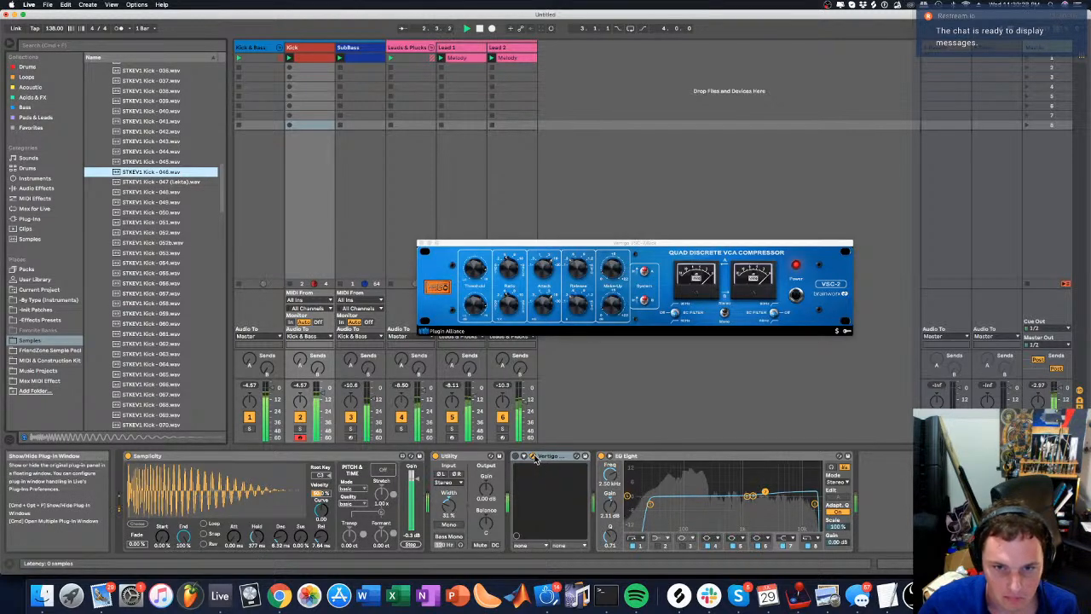
click(533, 456)
click(531, 458)
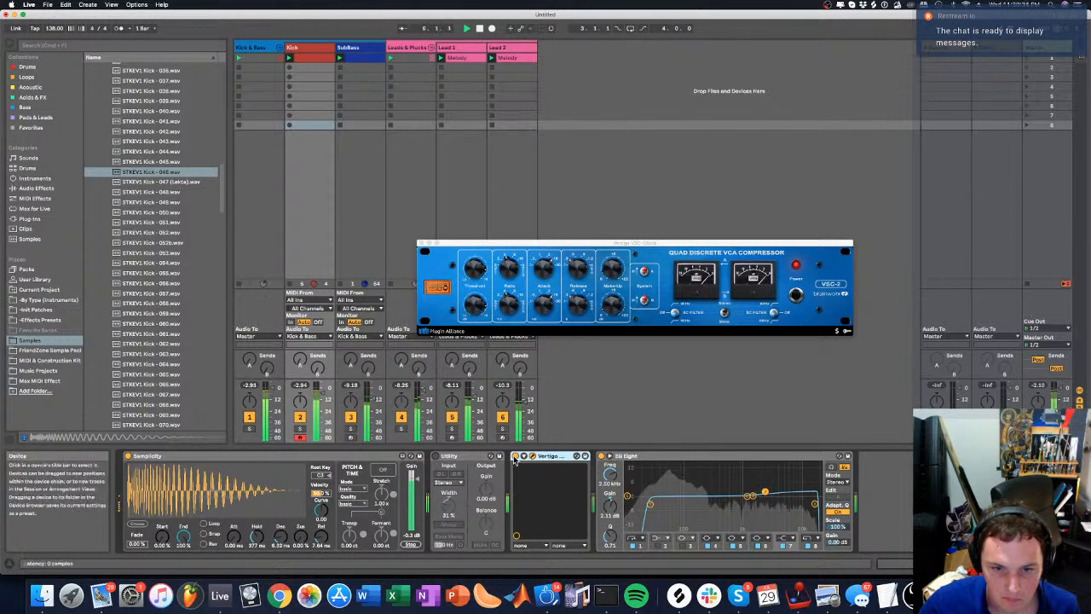
click(515, 457)
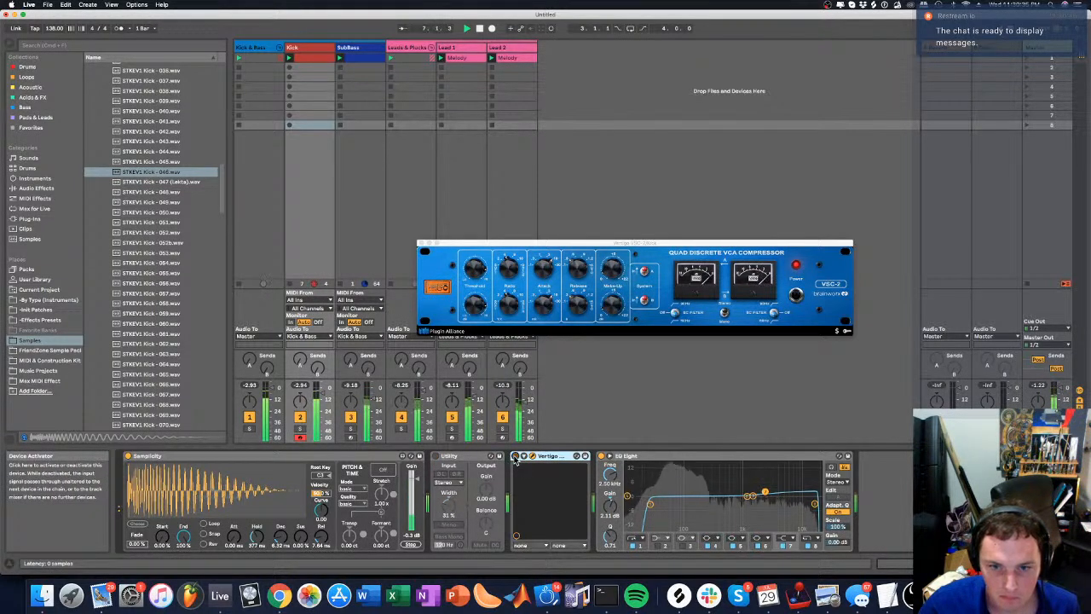
click(514, 456)
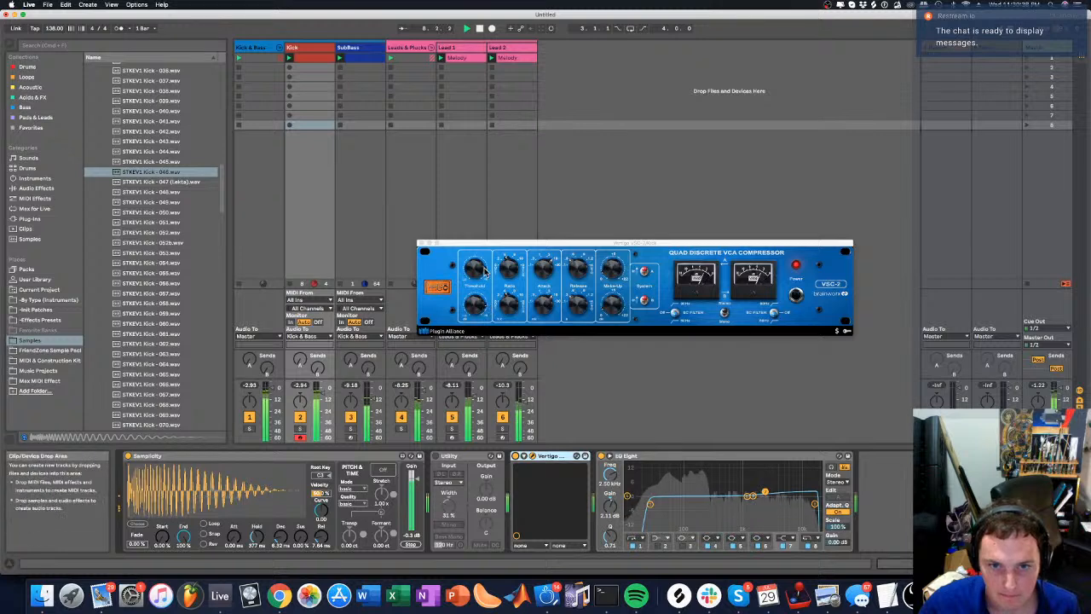
click(487, 270)
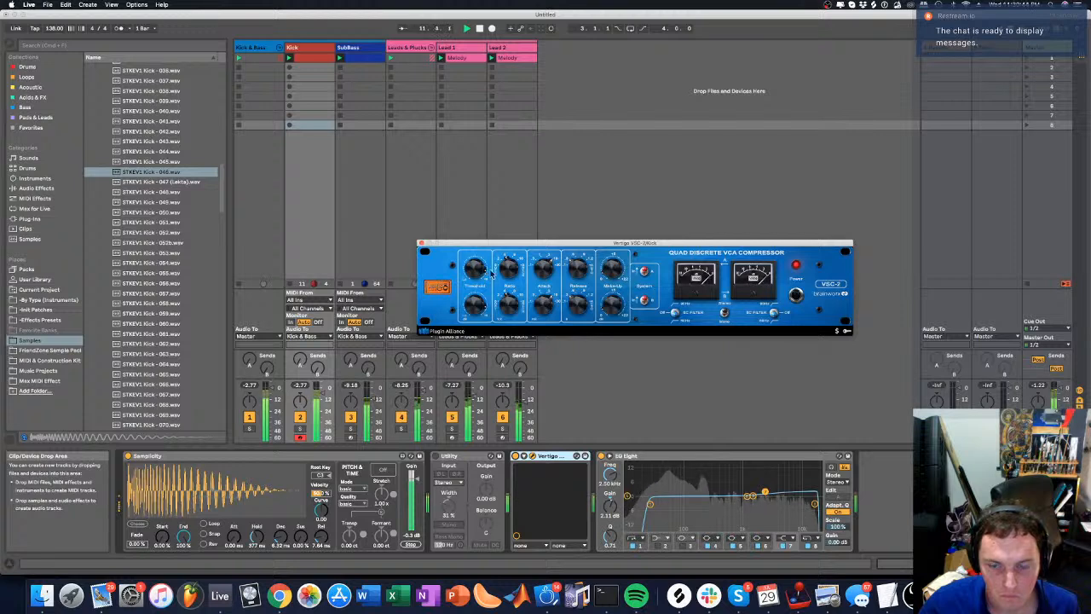
click(766, 492)
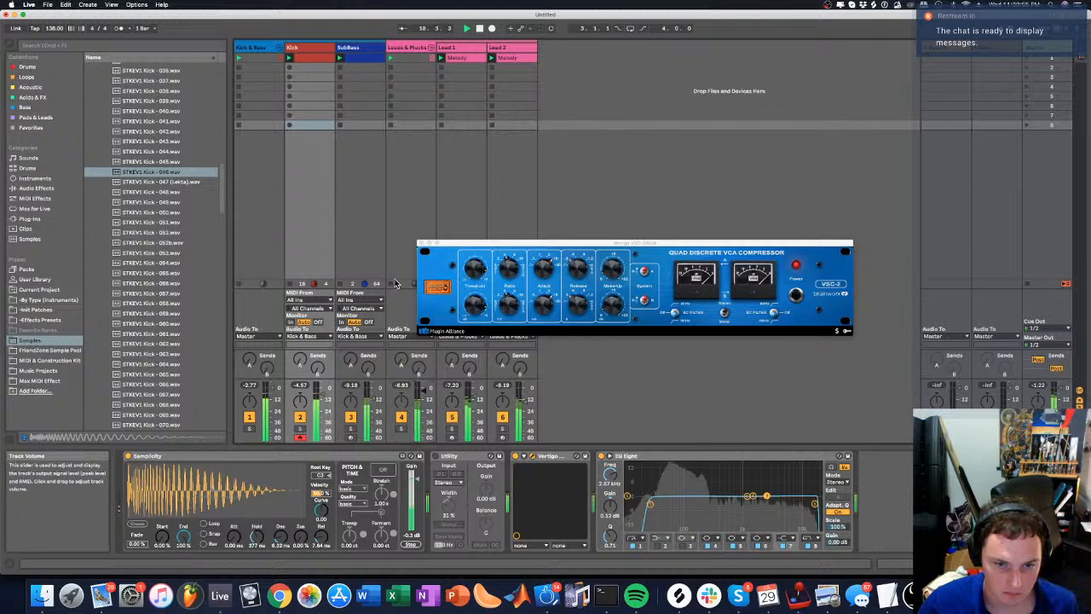
click(421, 244)
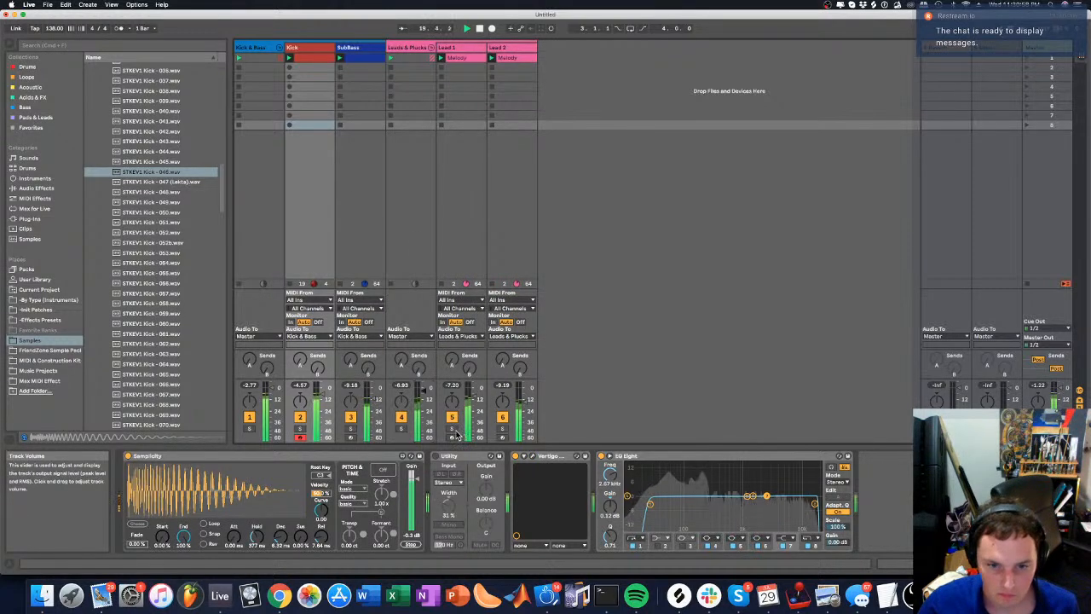
Turn on the equalizer effect in Lead 1's SynthMaster One and boost its high band by about 4.3 dB
click(469, 47)
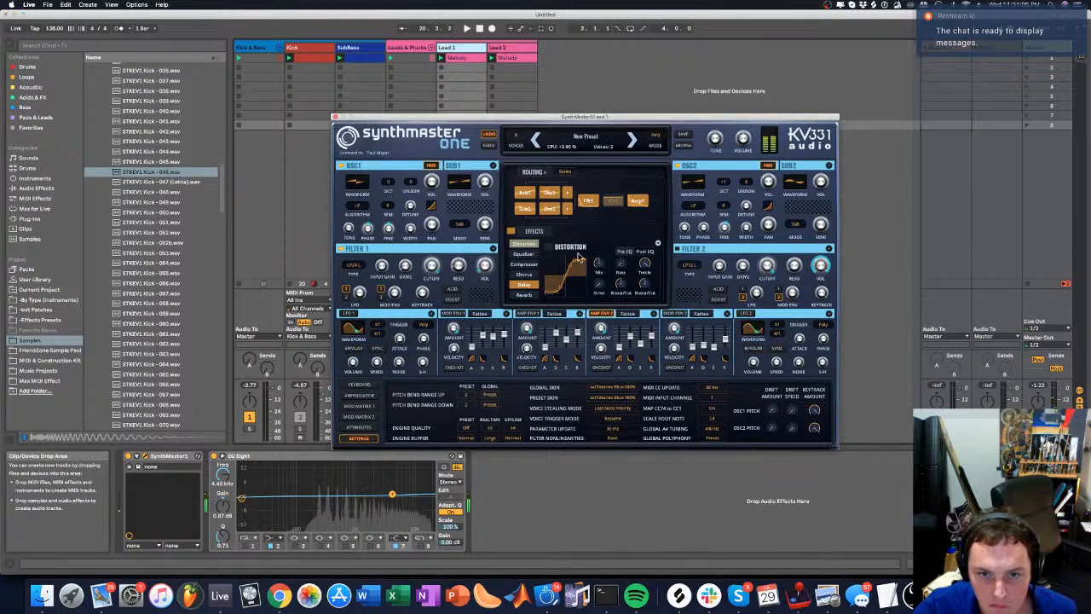
click(527, 254)
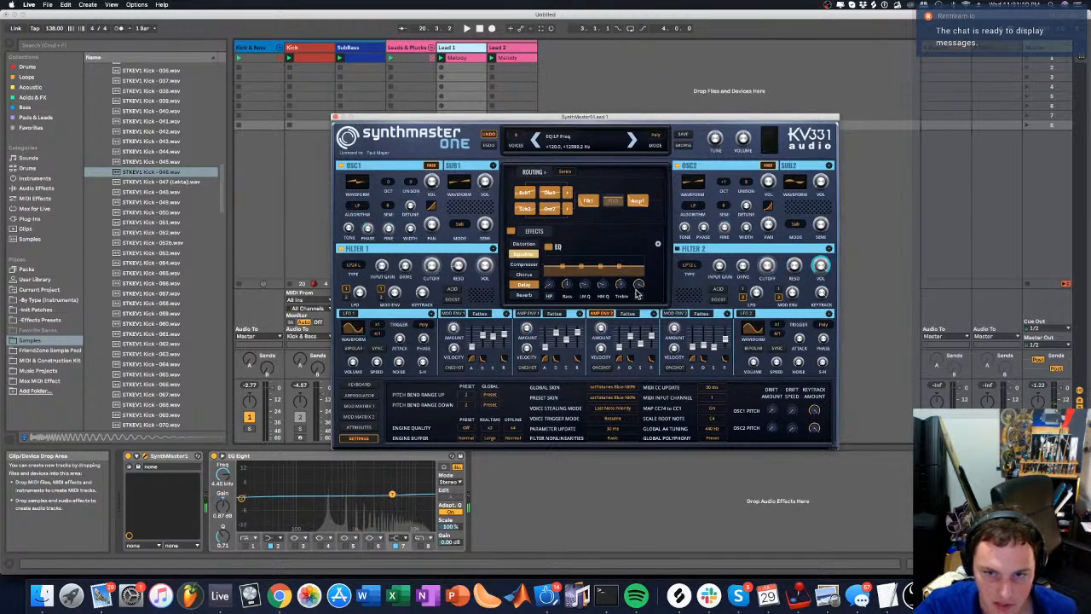
drag(627, 295, 621, 286)
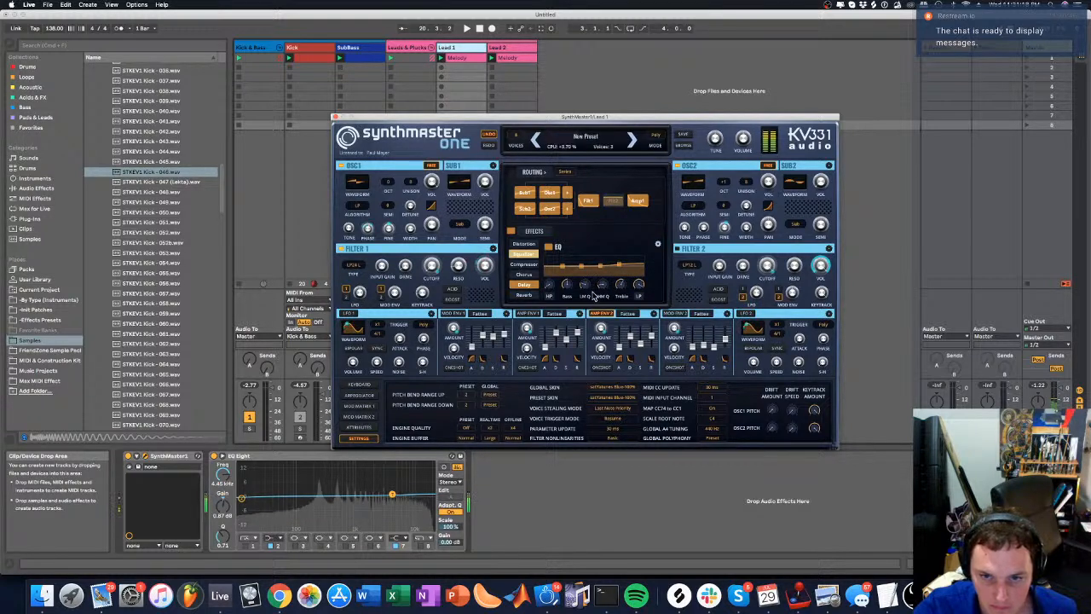
drag(604, 289, 630, 267)
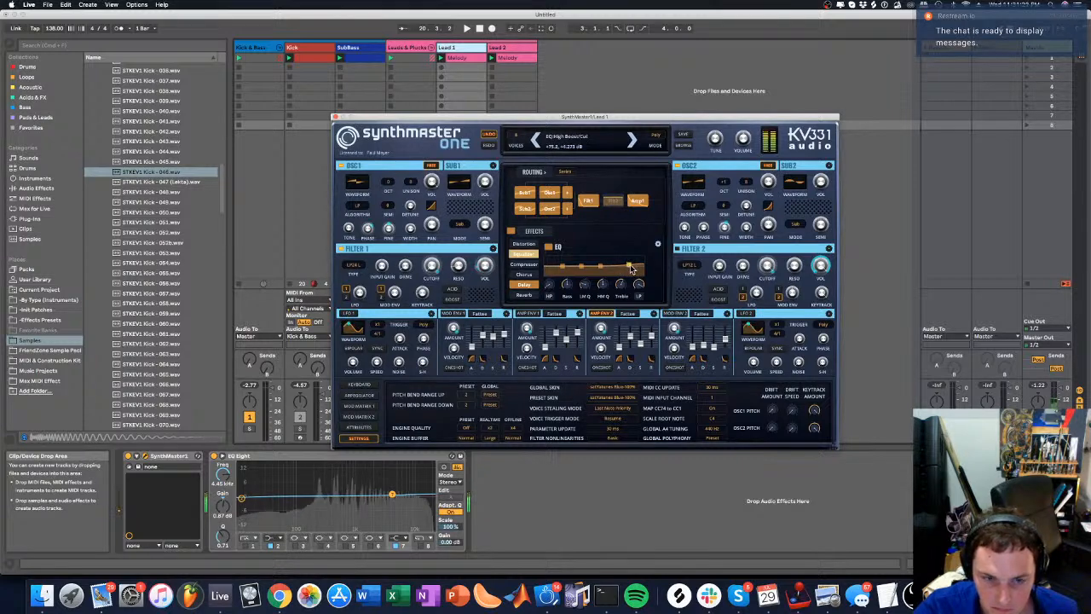
click(335, 117)
Adjust oscillator 1's detune and oscillator 2's phase in Lead 1's SynthMaster One
click(512, 49)
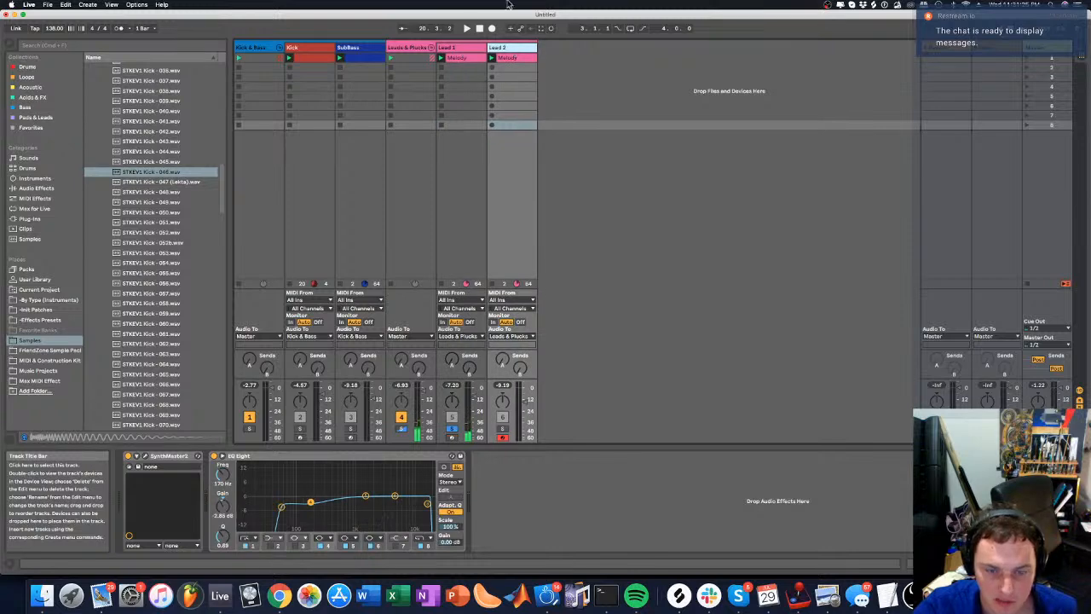
click(460, 48)
click(147, 457)
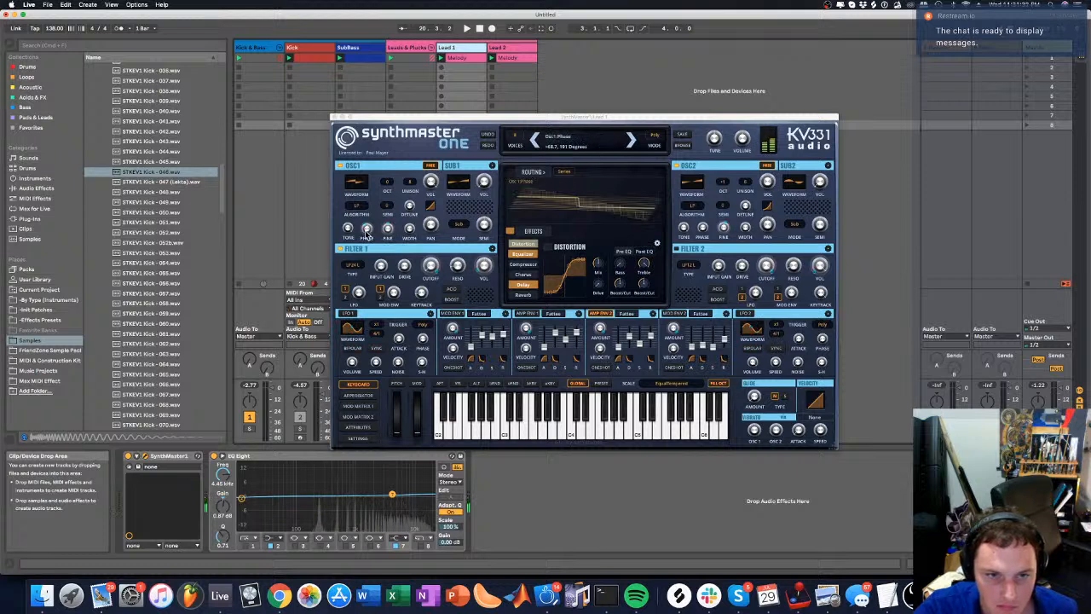
drag(410, 209, 408, 226)
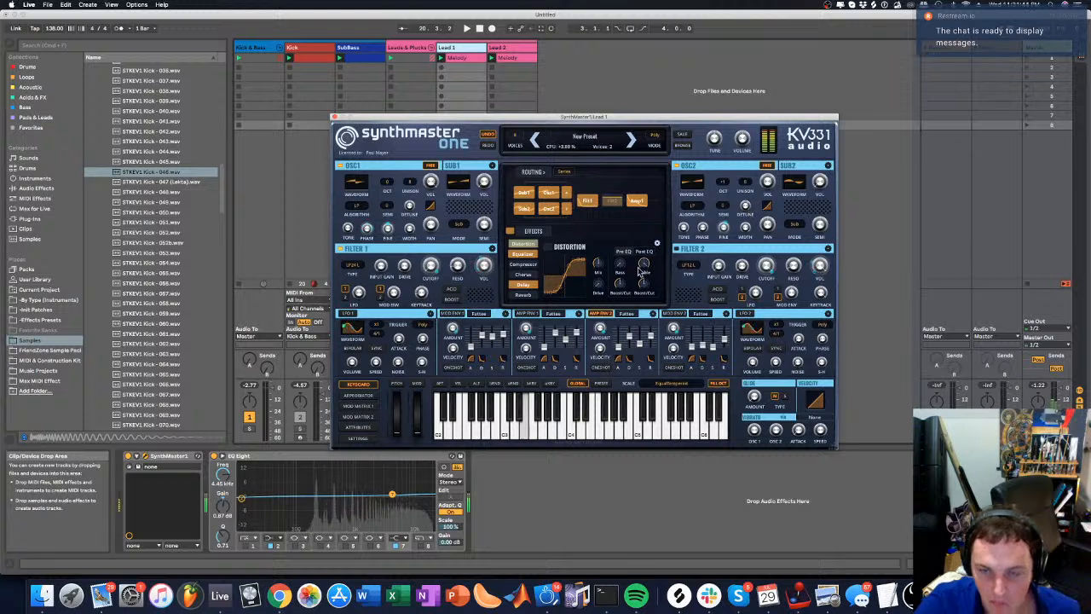
drag(700, 230, 705, 185)
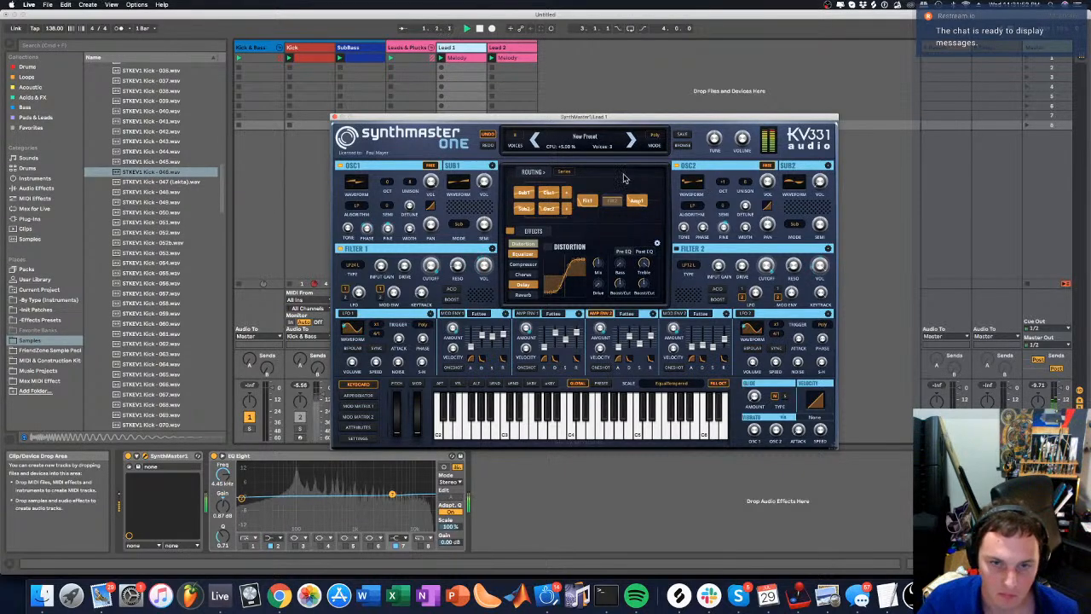
Close Lead 1's synth window, listen to both leads soloed together, and leave only Lead 2 soloed
click(334, 118)
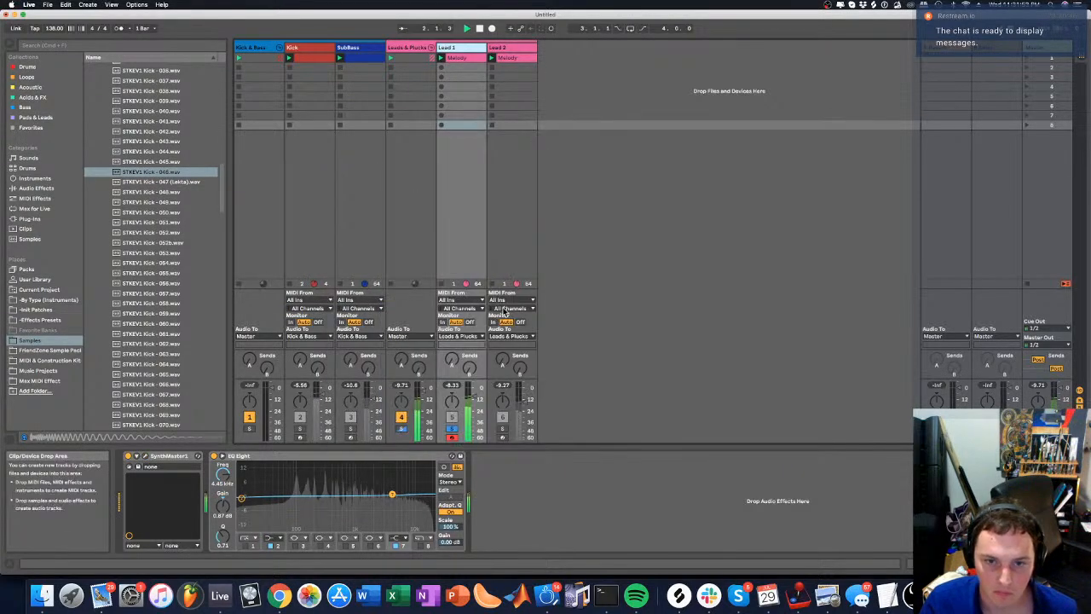
click(503, 432)
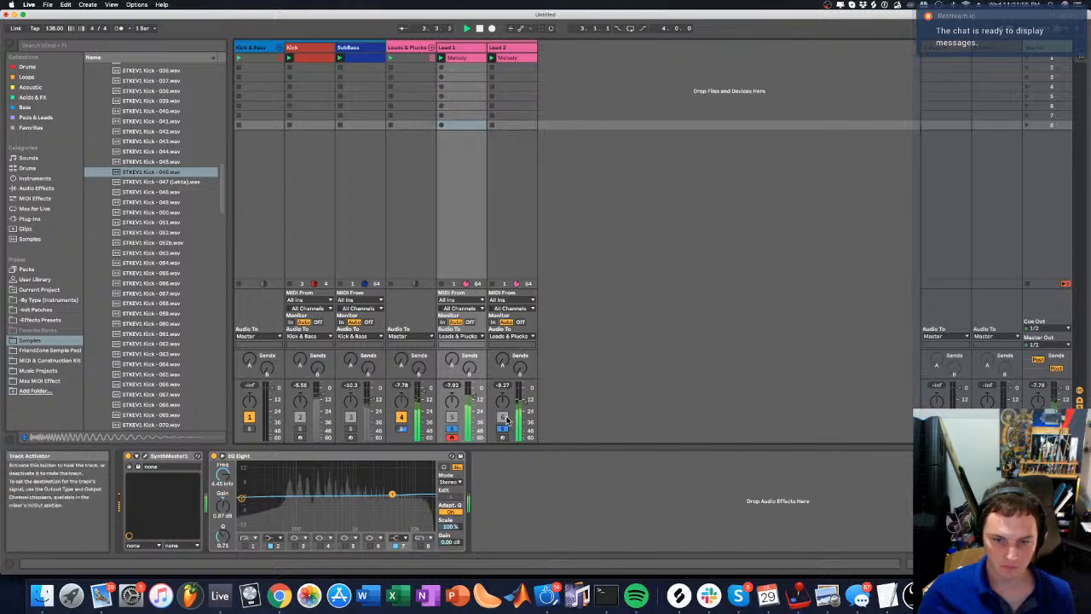
click(452, 429)
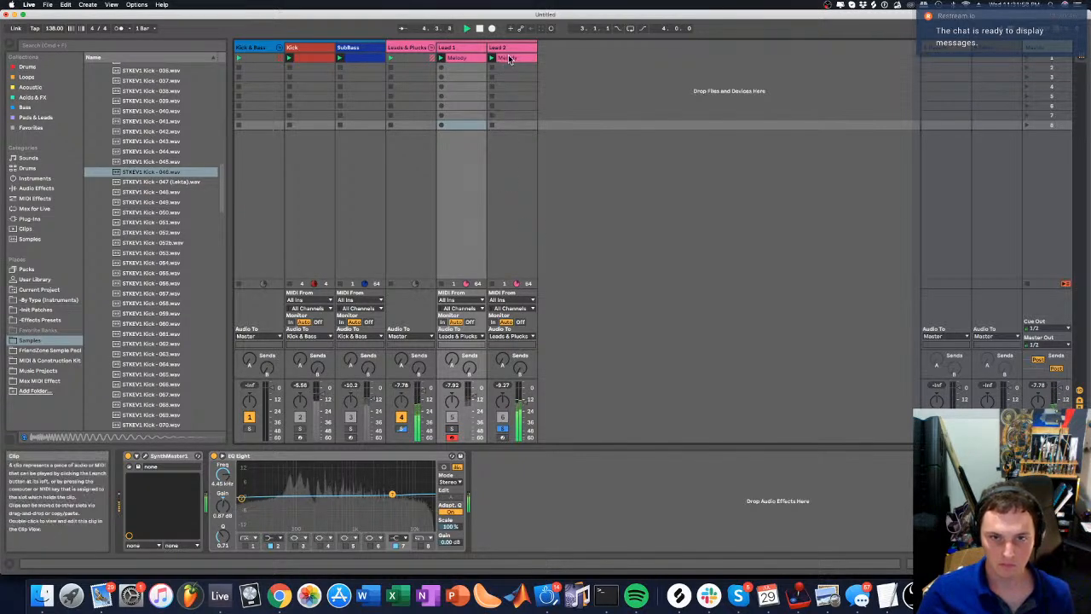
Open the effects page of Lead 2's SynthMaster and enable the compressor on Bus 1
click(507, 48)
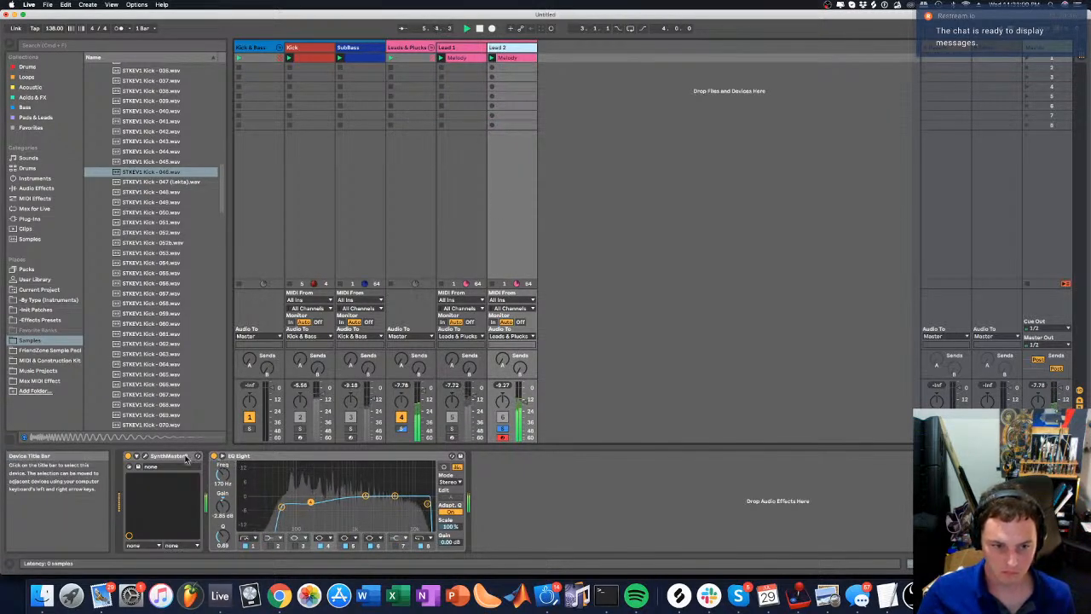
click(146, 456)
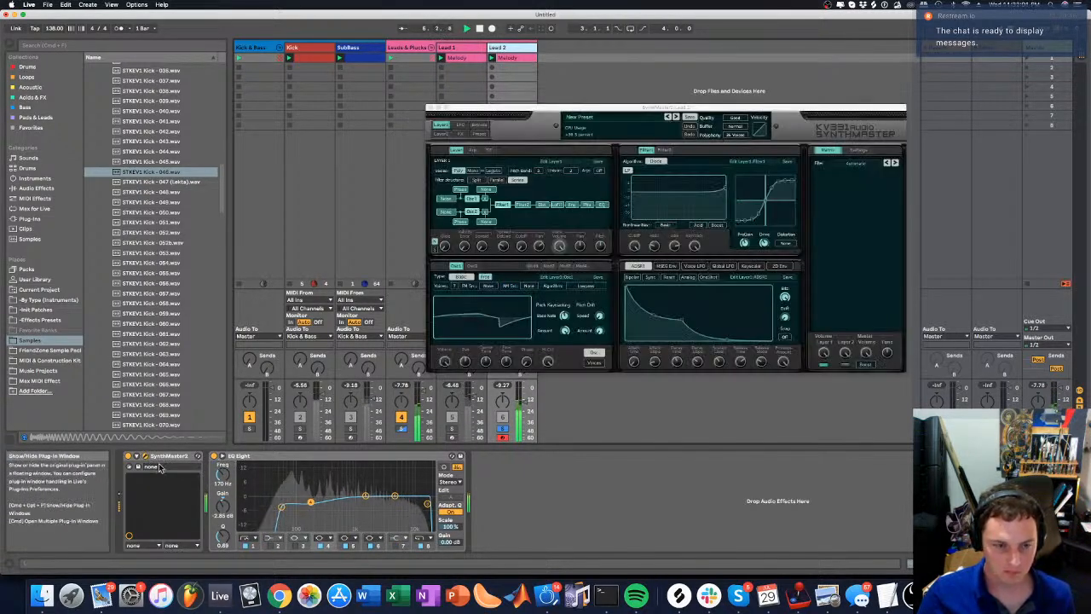
click(480, 134)
click(461, 134)
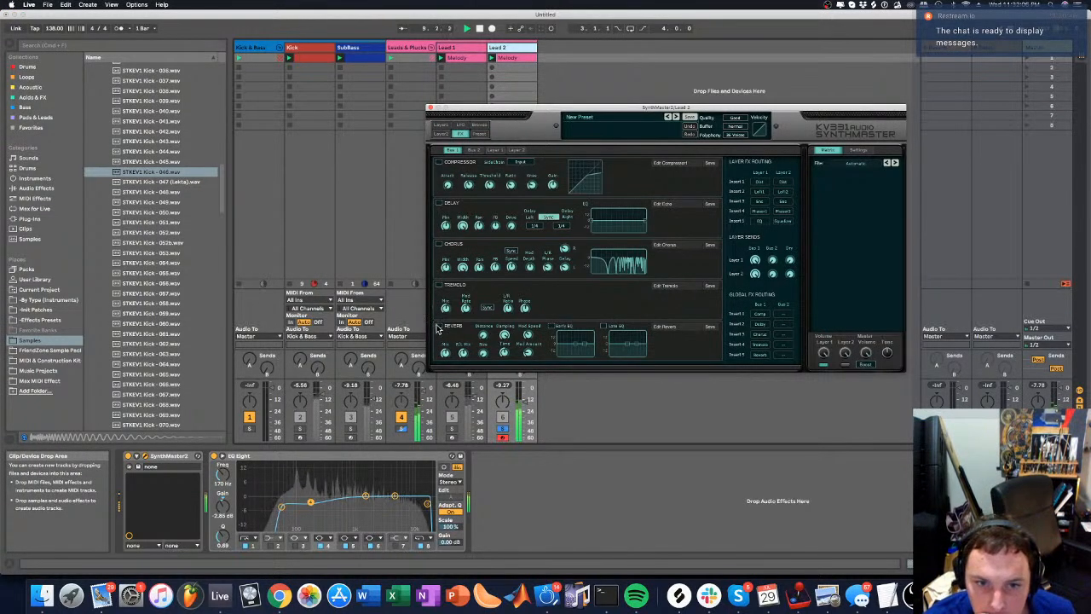
click(439, 162)
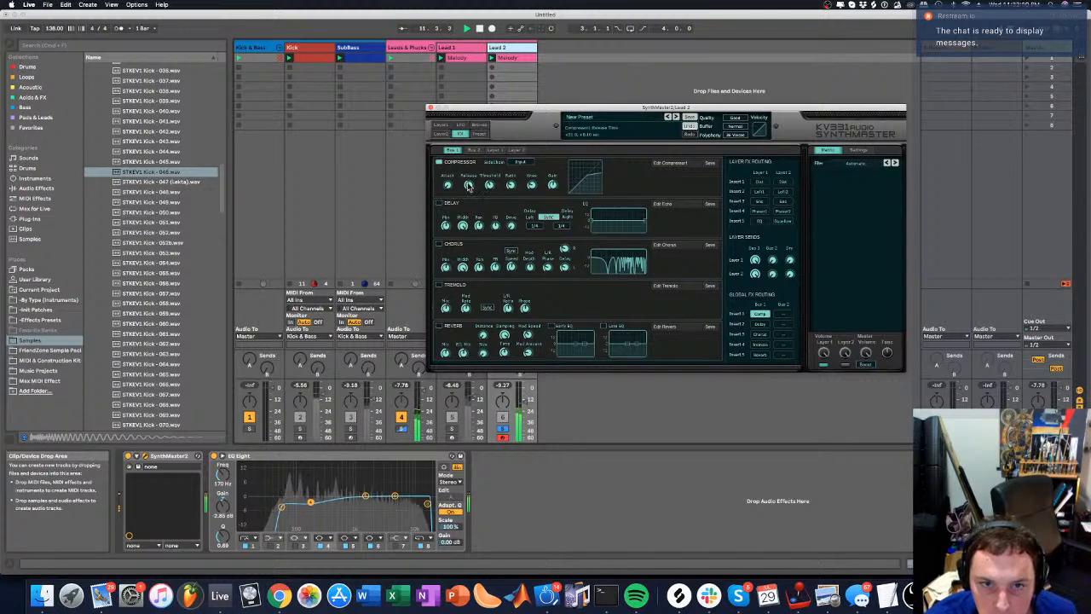
Adjust the Bus 1 compressor's attack, release, threshold and gain in Lead 2's SynthMaster, comparing the sound with the compressor bypassed and active
drag(490, 186, 448, 157)
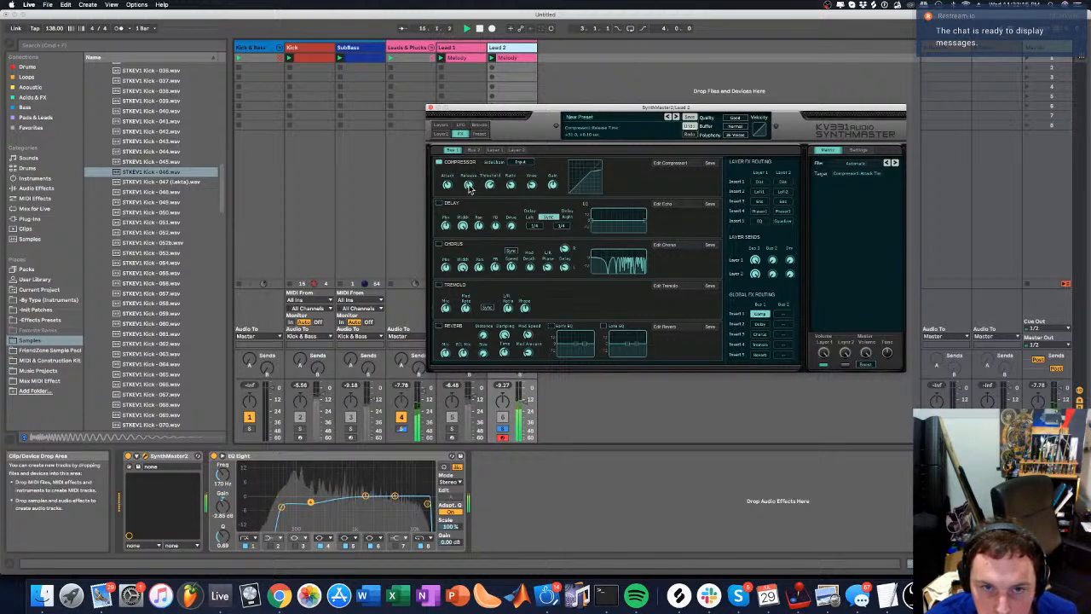
click(468, 185)
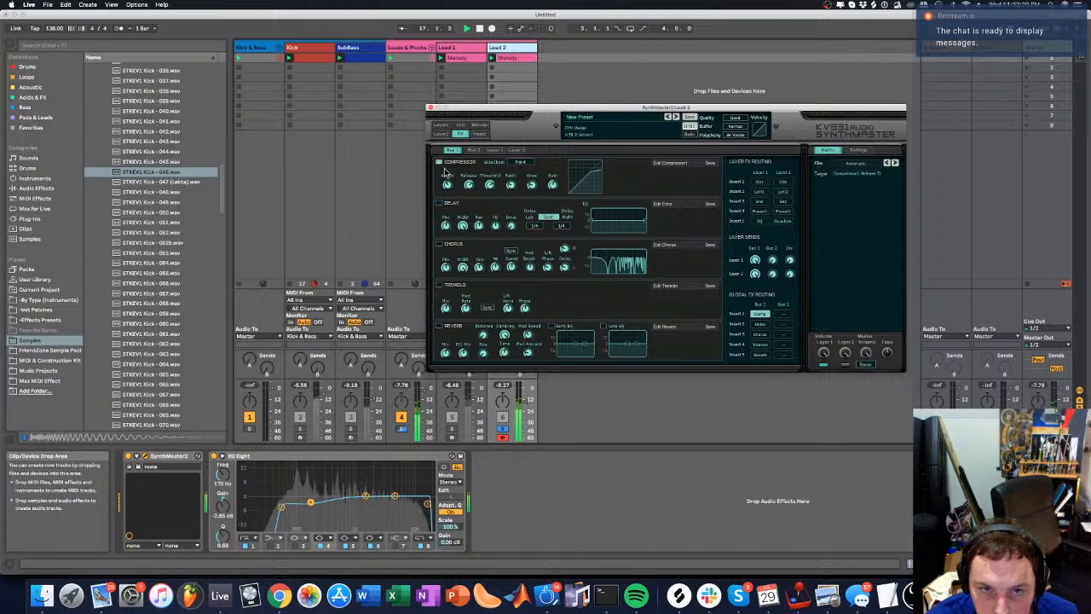
click(489, 185)
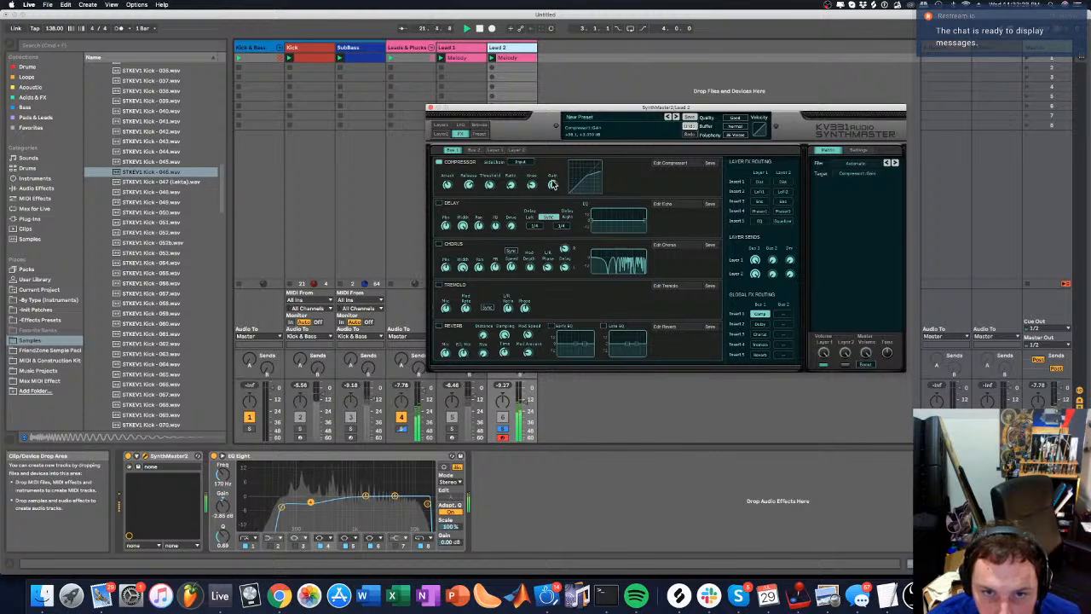
click(439, 163)
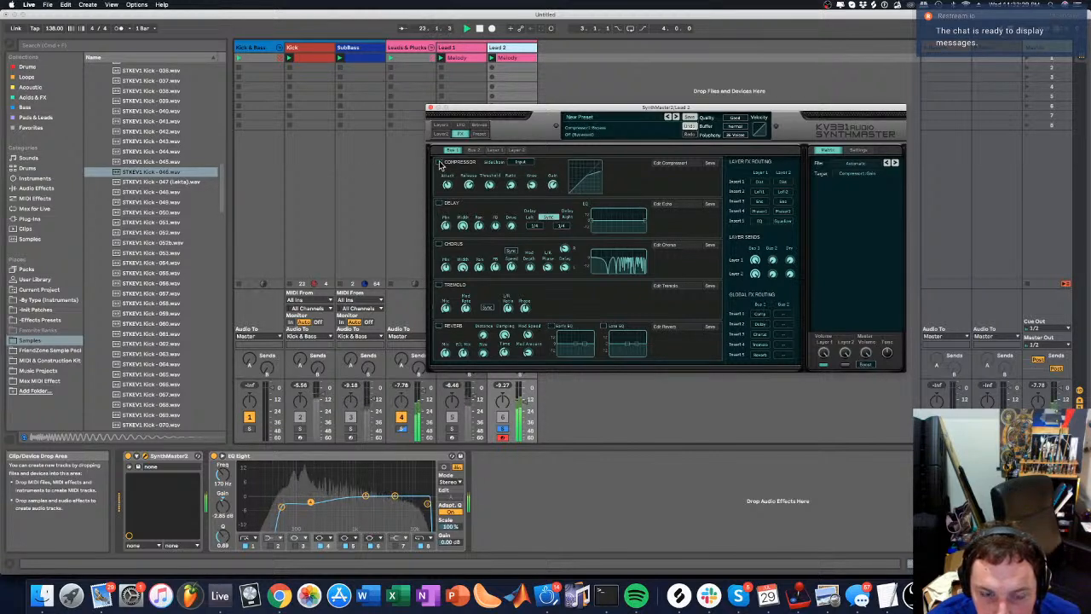
click(439, 163)
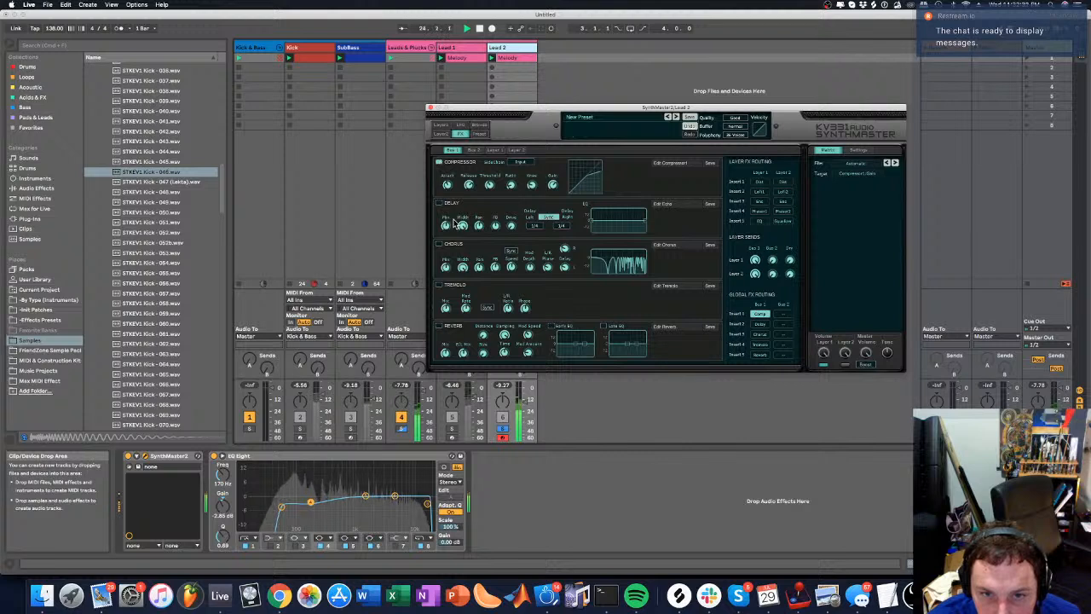
right_click(583, 285)
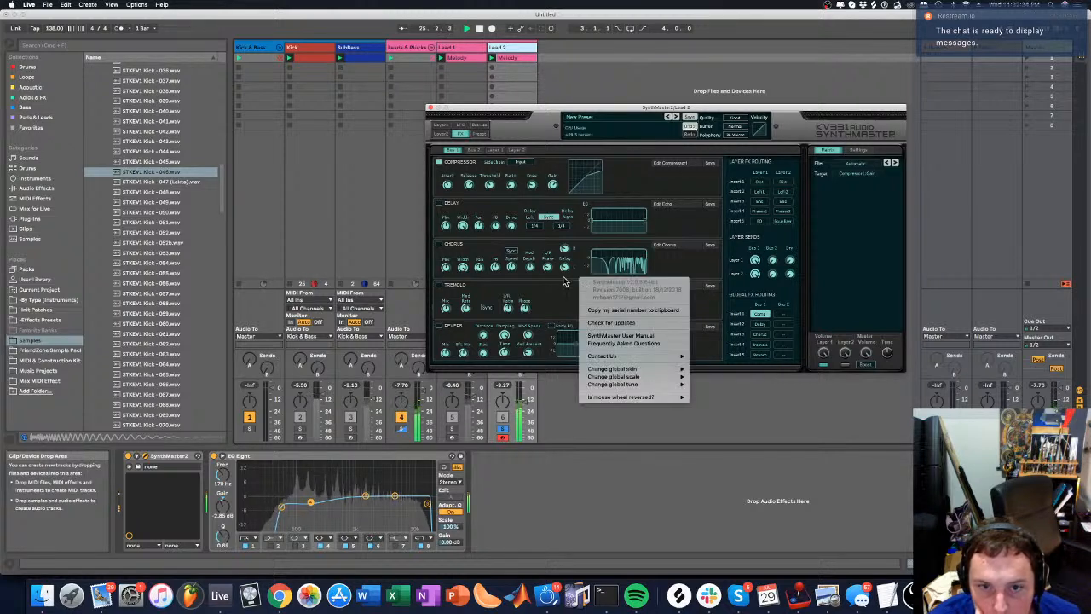
click(565, 290)
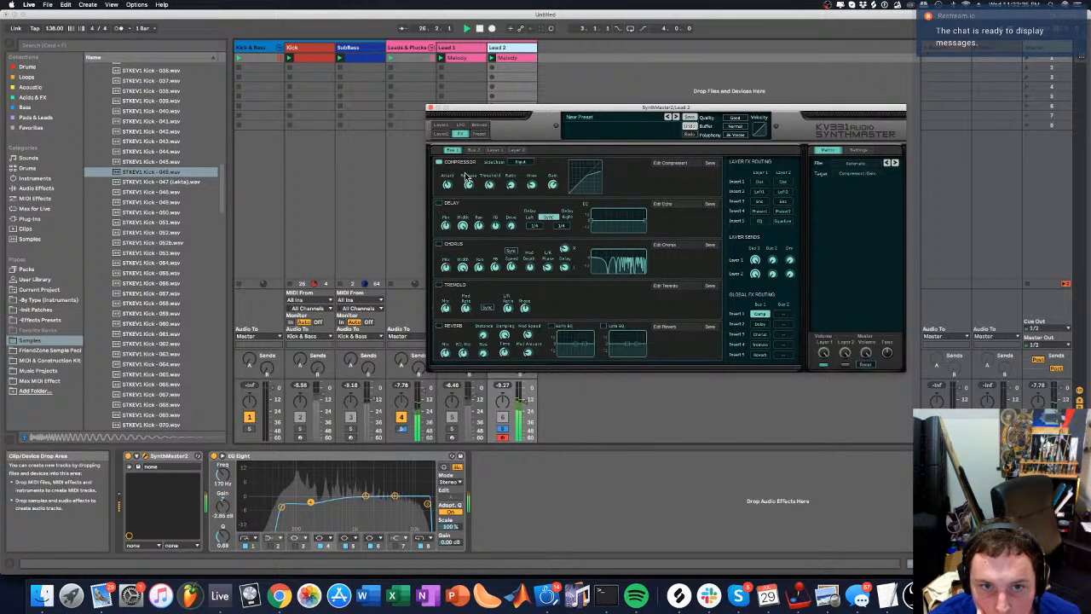
Enable the Layer 1 EQ in Lead 2's SynthMaster, boost its high band, and turn on the Layer 1 phaser with its mix at zero
click(494, 150)
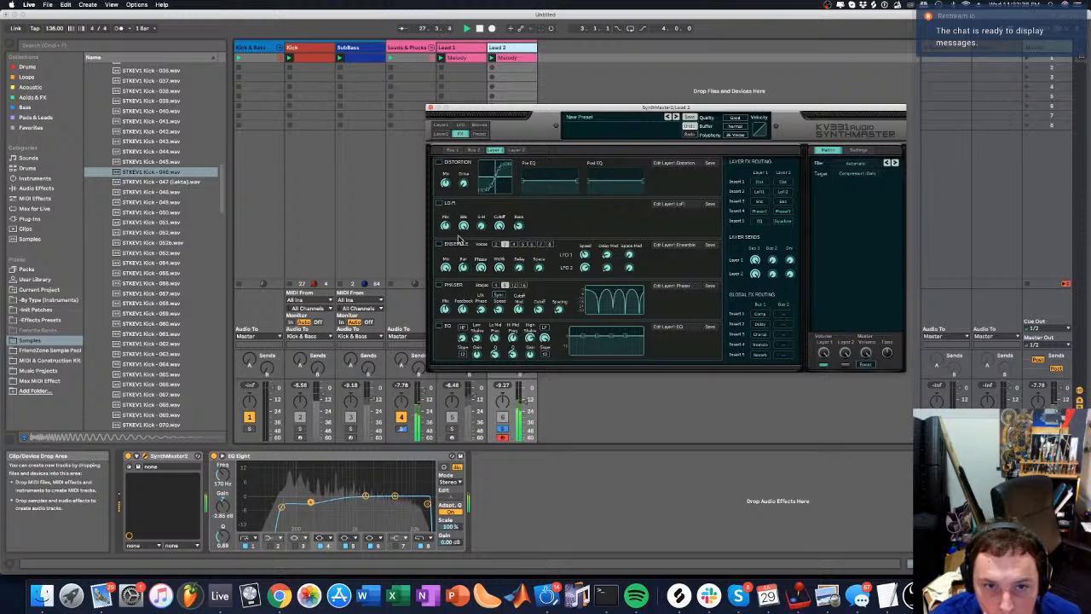
click(440, 326)
mouse_move(530, 339)
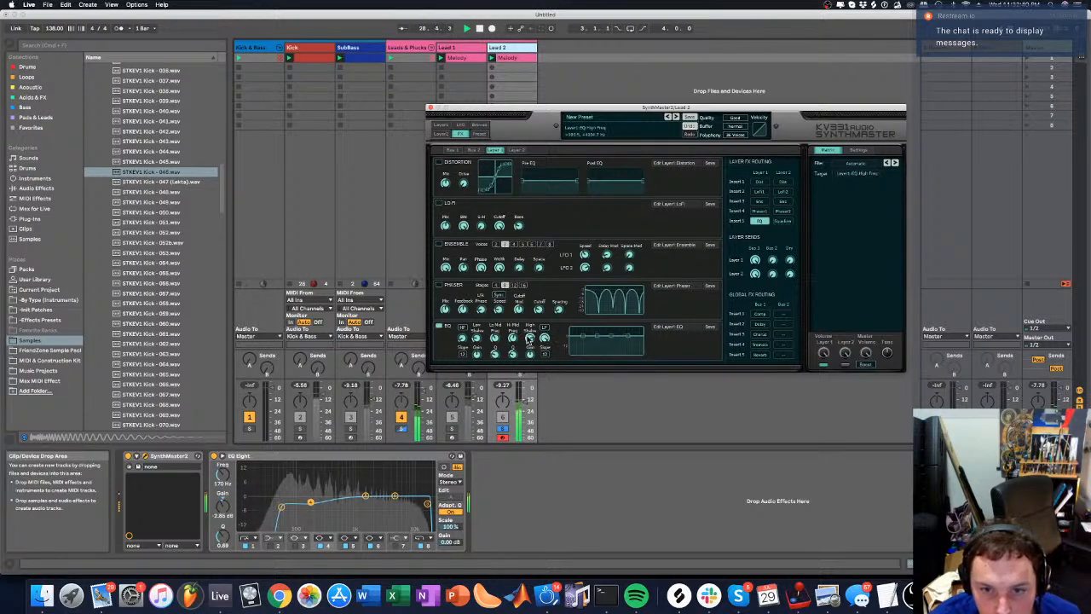
mouse_move(528, 343)
mouse_down()
mouse_move(531, 354)
mouse_move(530, 341)
mouse_up()
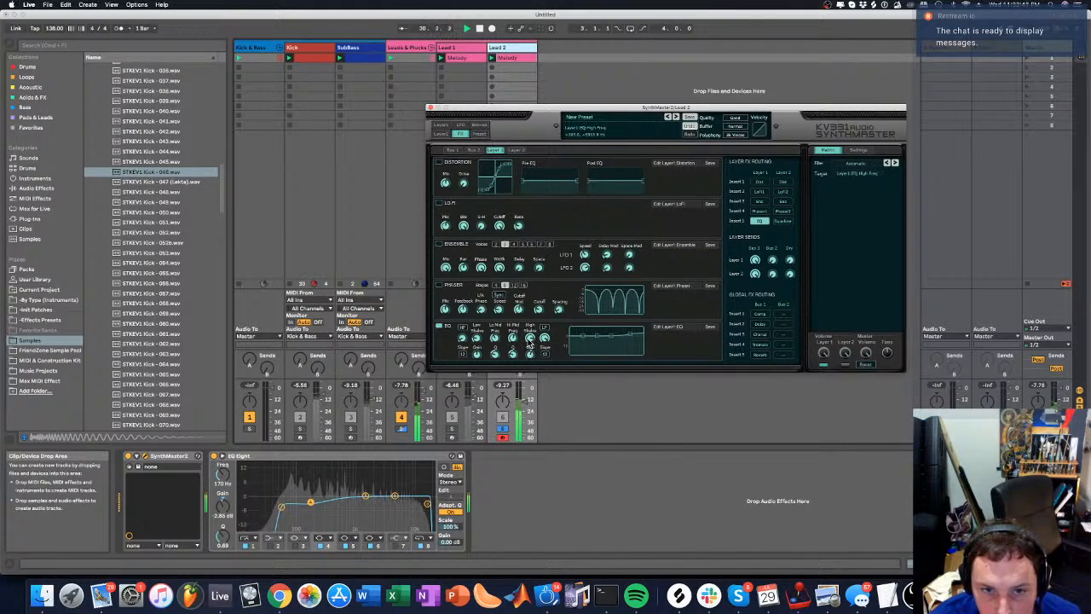
click(439, 286)
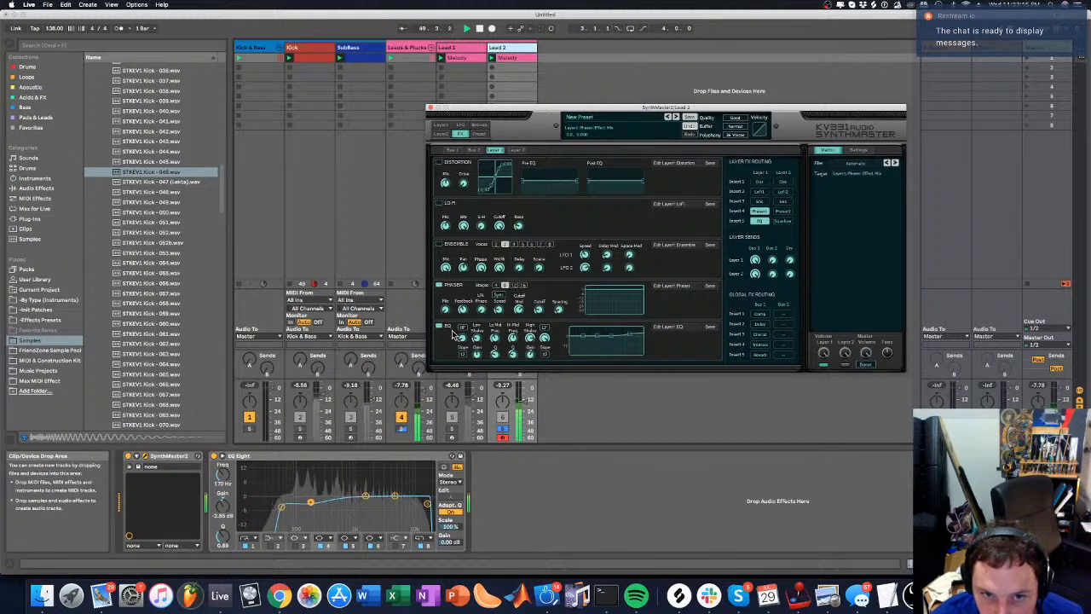
Try the Layer 1 ensemble and distortion effects on Lead 2, switching each back off after listening
click(439, 244)
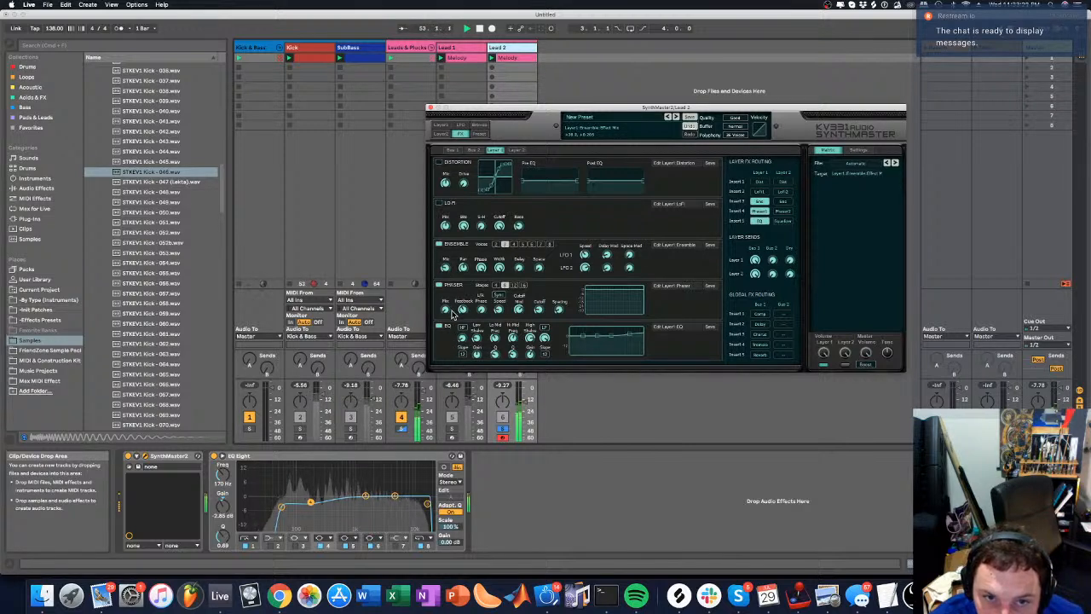
click(439, 244)
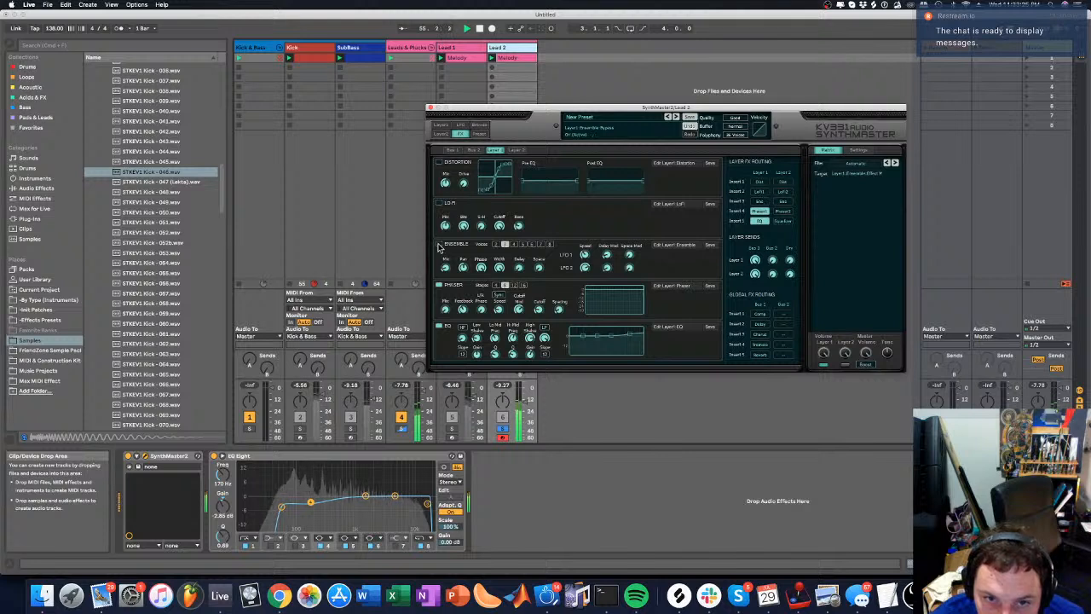
click(438, 162)
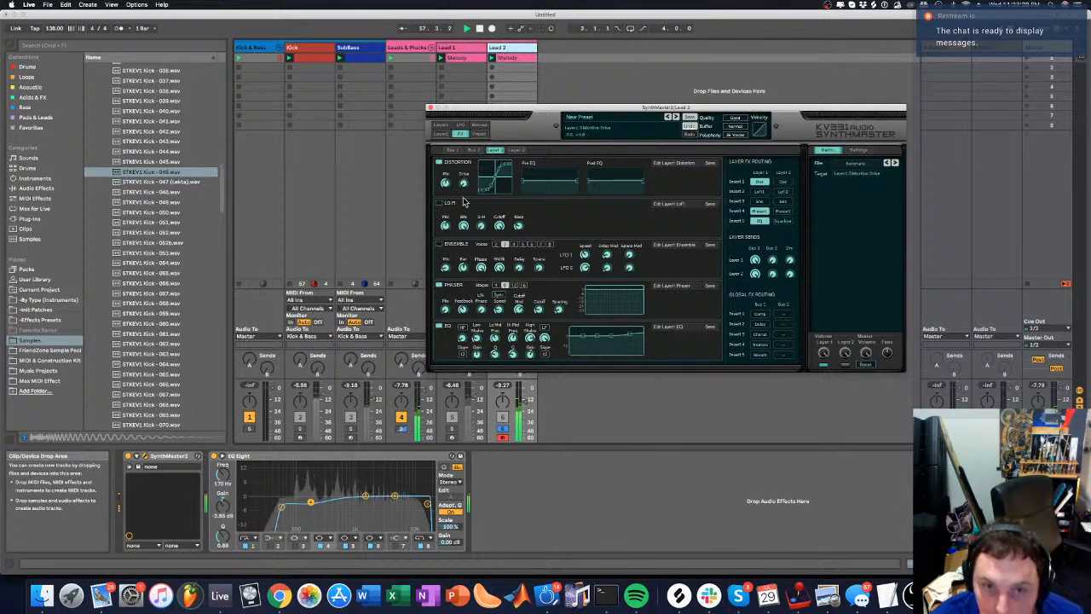
click(440, 163)
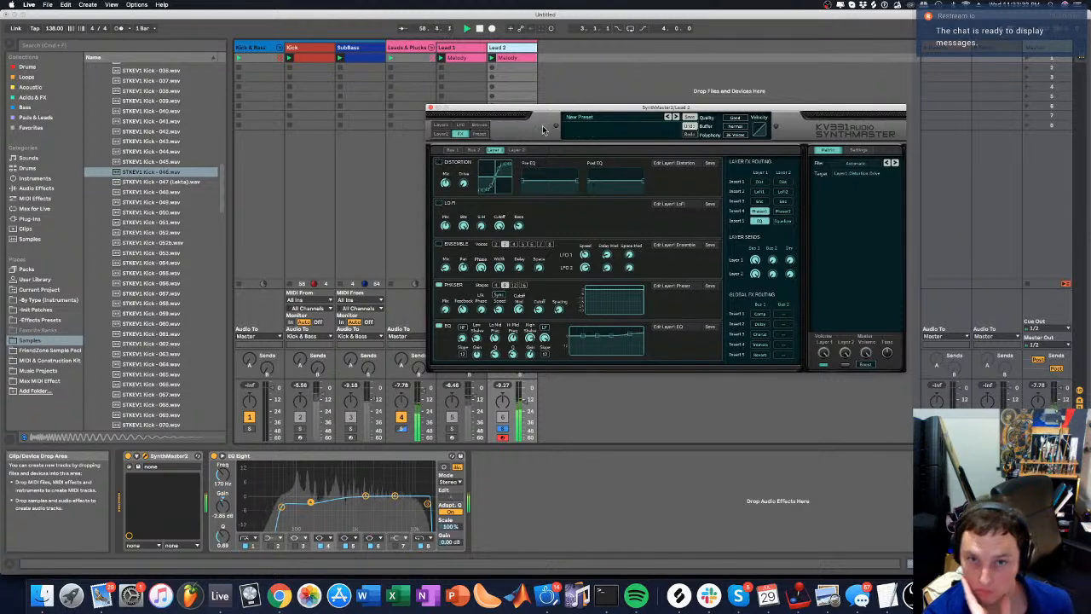
Close Lead 2's synth, and adjust oscillator 2's volume and tone in Lead 1's SynthMaster One
click(430, 111)
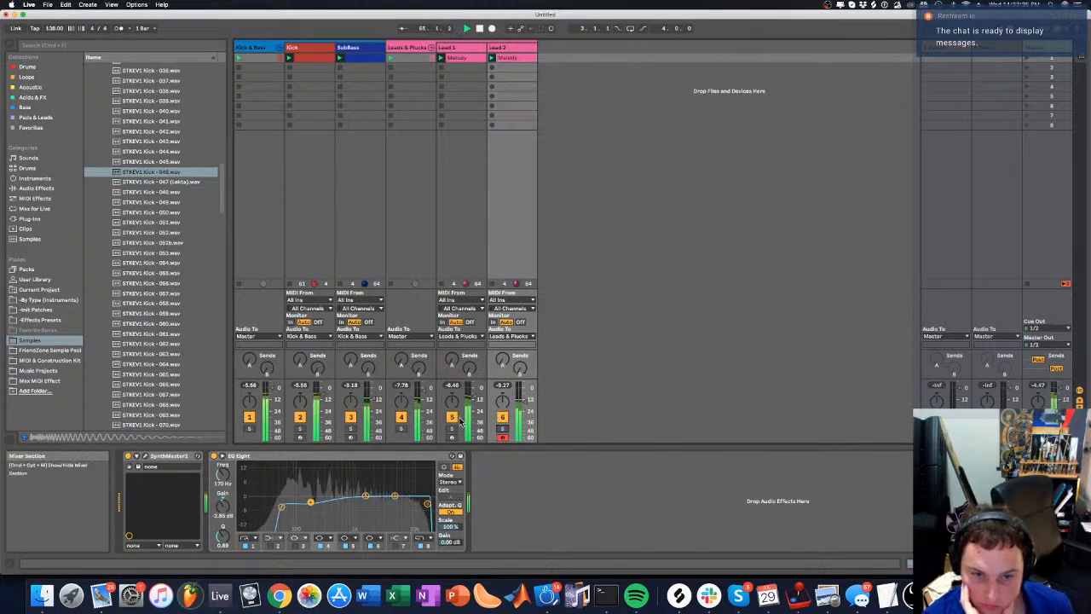
click(466, 53)
click(198, 456)
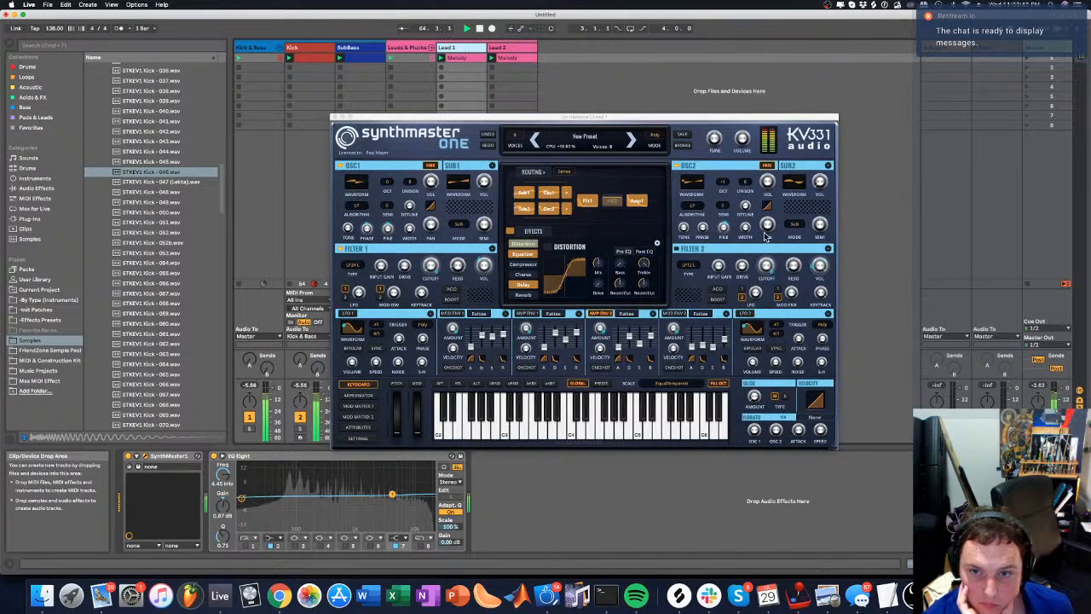
mouse_move(768, 183)
mouse_down()
mouse_move(762, 223)
mouse_move(761, 200)
mouse_up()
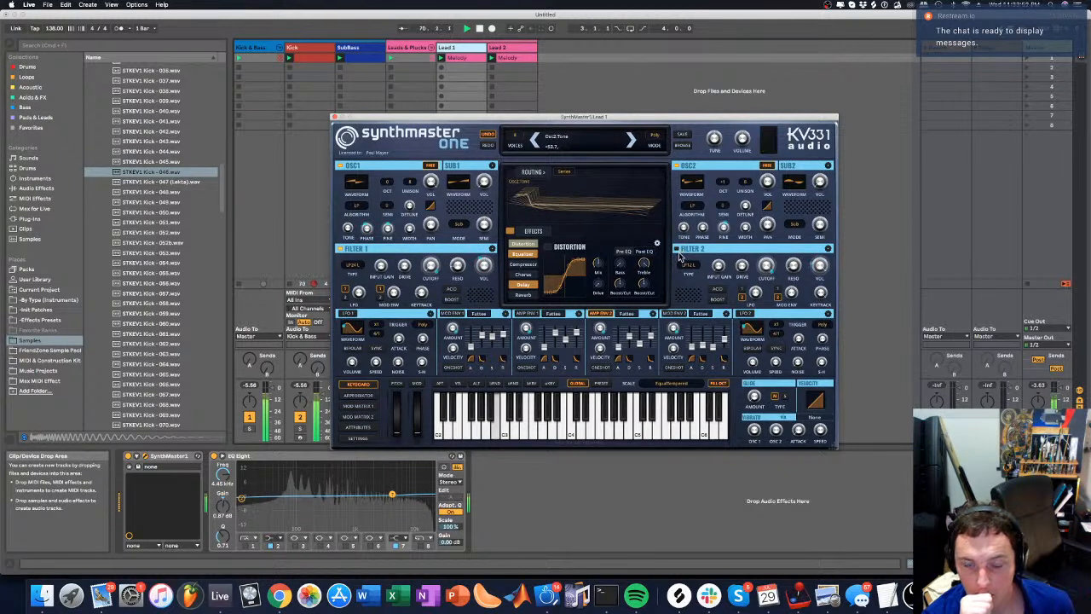
drag(684, 242, 682, 236)
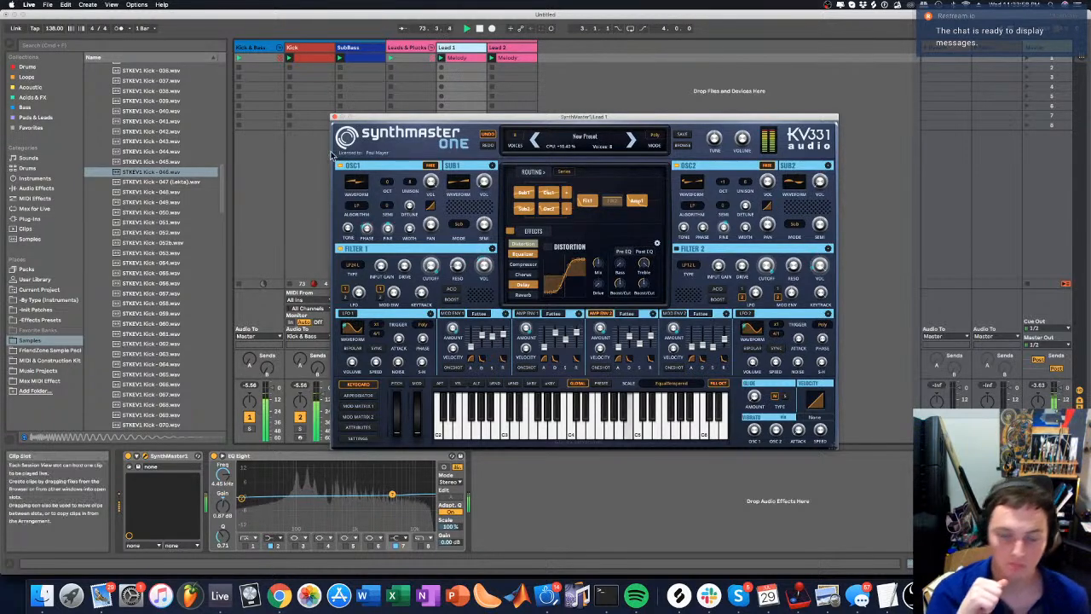
click(335, 118)
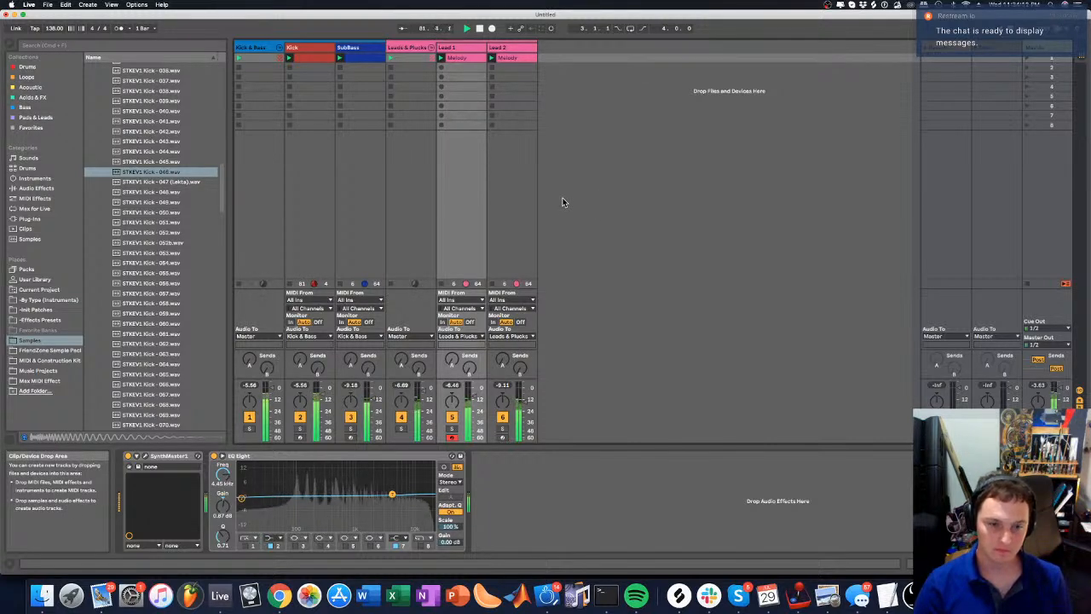
Solo Lead 1 and Lead 2 together for comparison, and leave only Lead 2 soloed
click(455, 430)
click(503, 430)
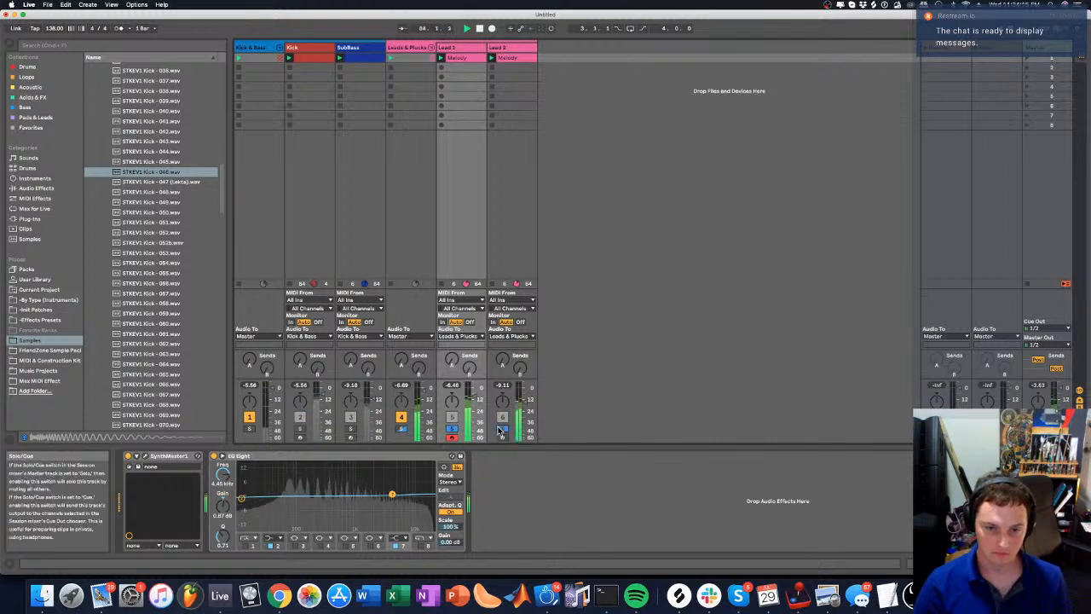
click(455, 429)
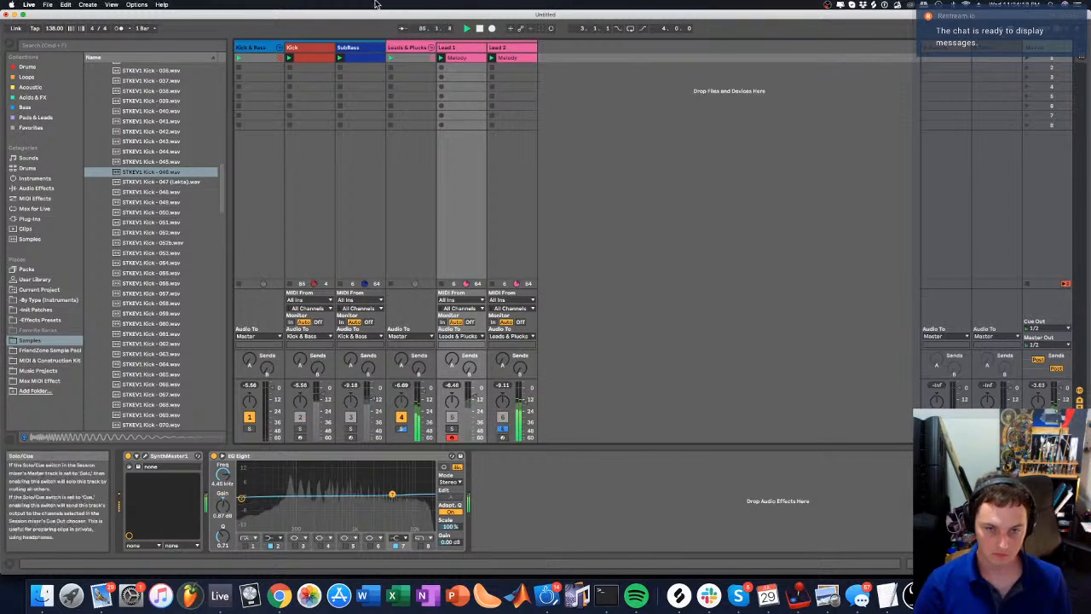
Open the Layer 1 page of Lead 2's SynthMaster and adjust Filter 1's cutoff and resonance
click(527, 48)
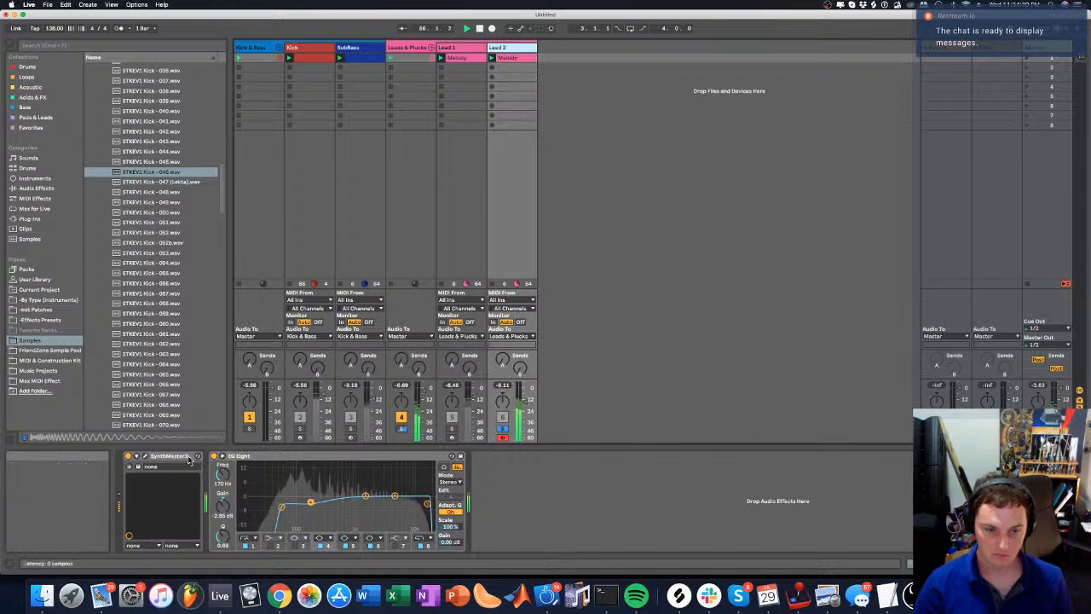
click(152, 457)
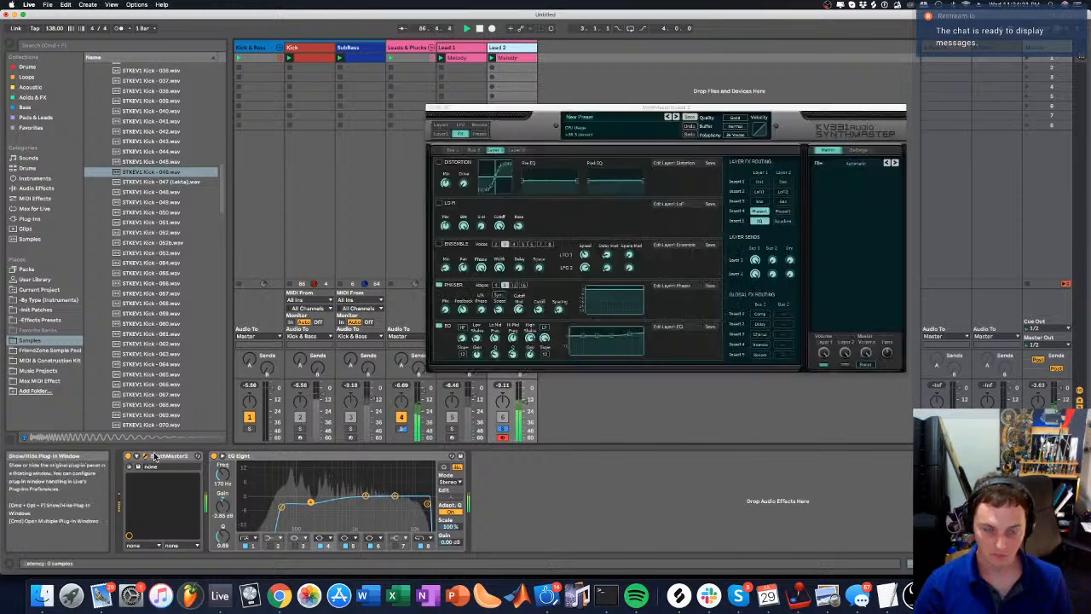
click(439, 125)
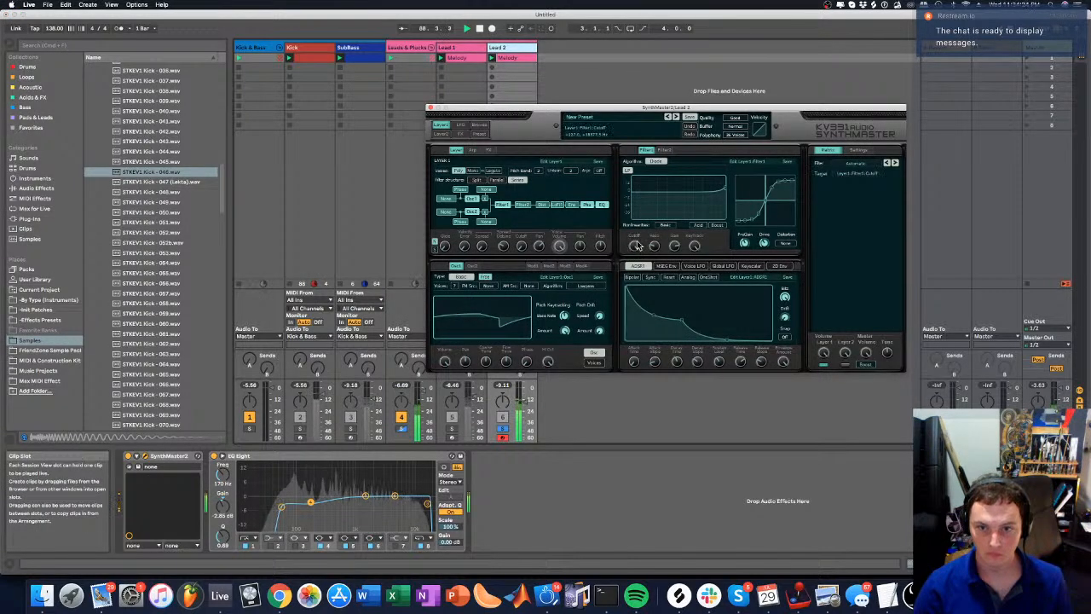
drag(654, 243, 657, 250)
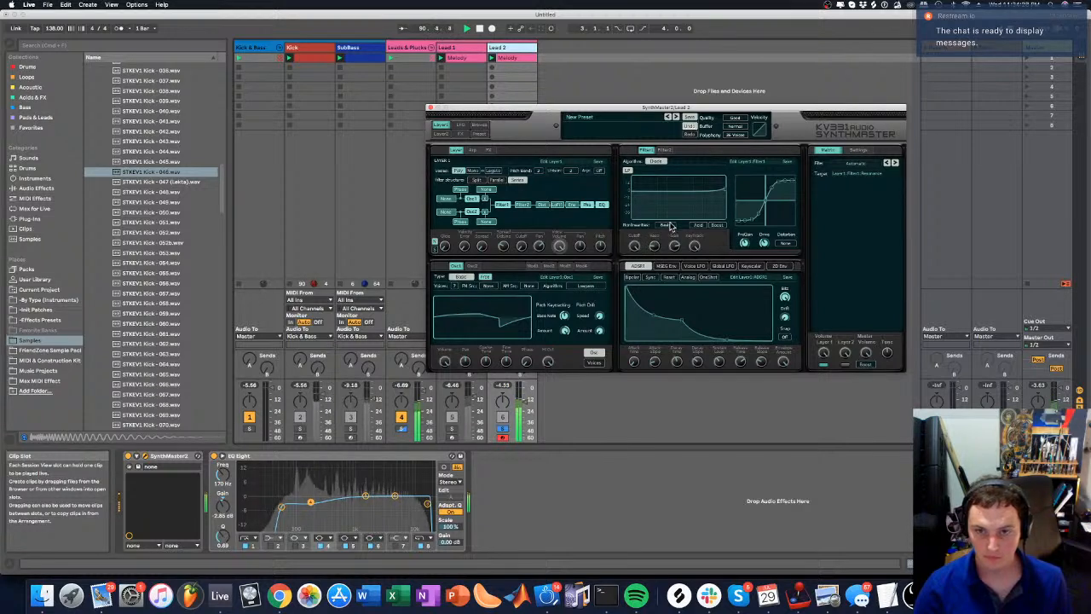
Switch Layer 1's Filter 1 to the VAnalog algorithm, adjust its cutoff, resonance and slope, and stop playback
click(655, 161)
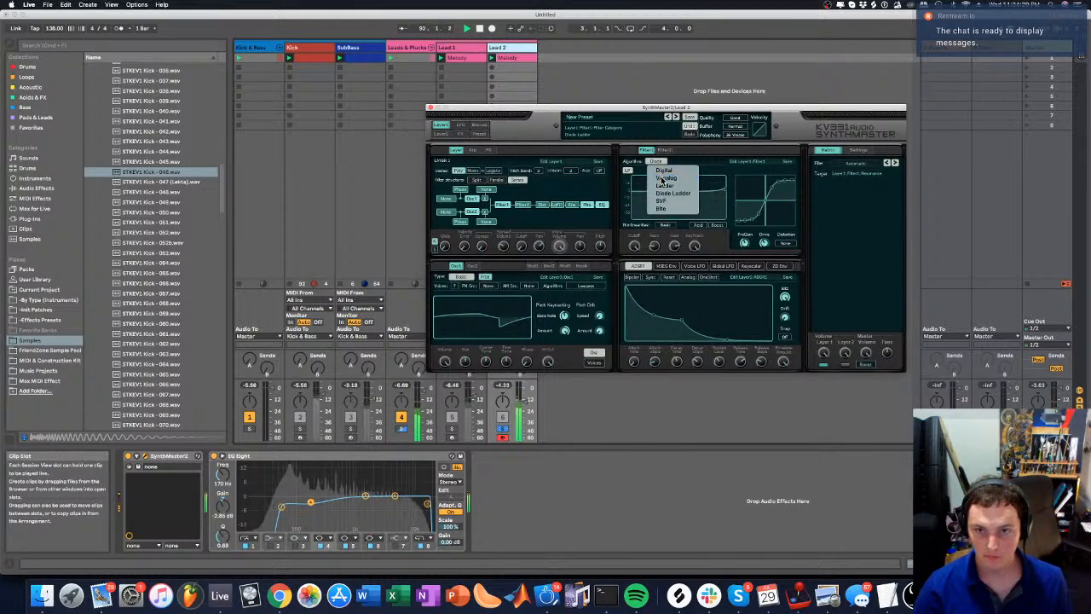
click(663, 177)
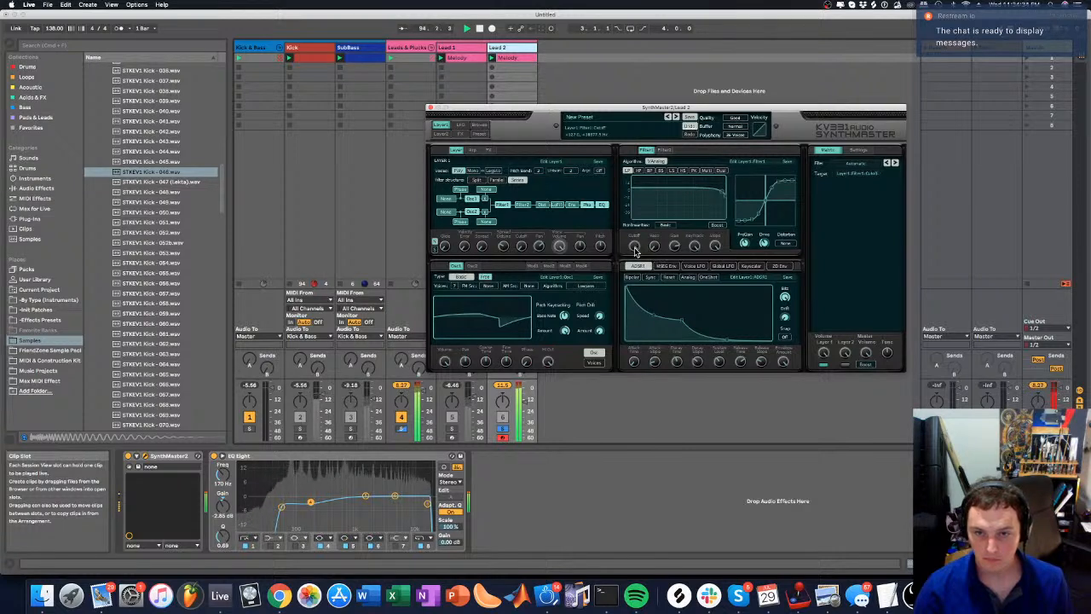
drag(636, 249, 660, 243)
key(space)
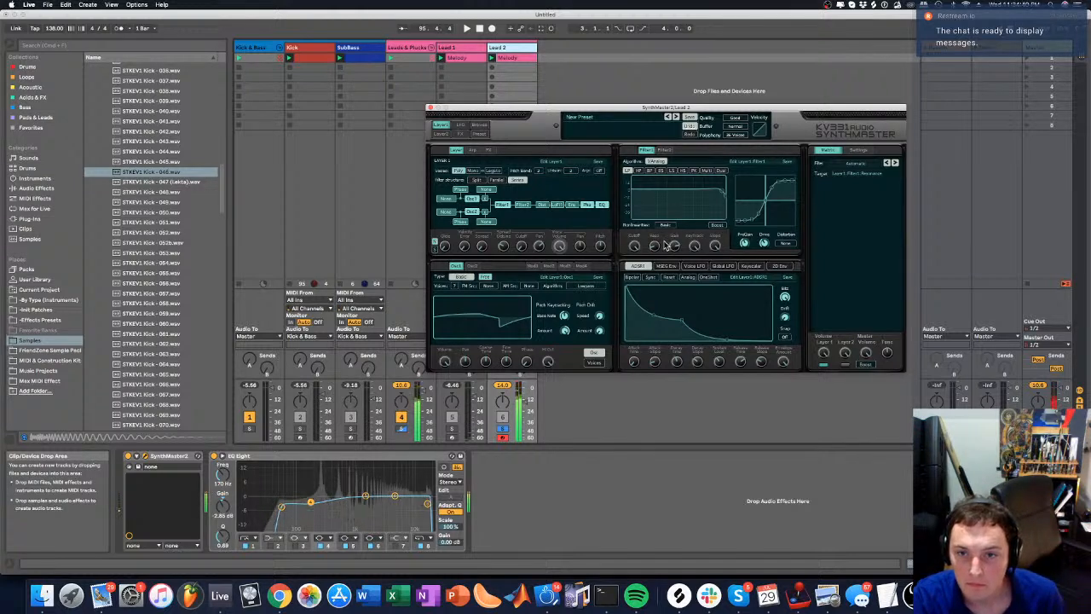
drag(667, 246, 714, 303)
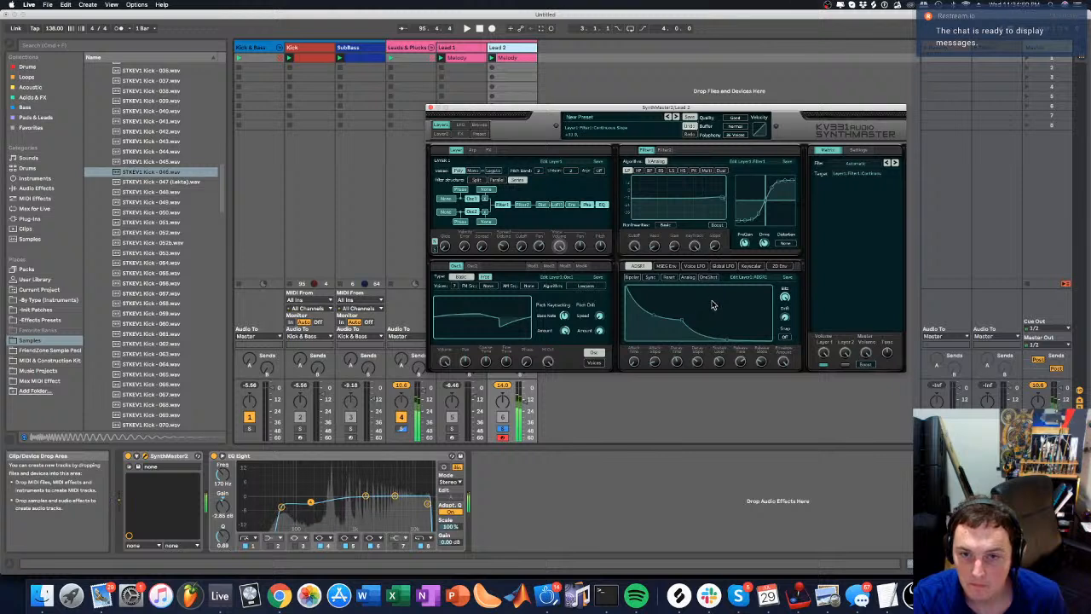
drag(635, 245, 635, 286)
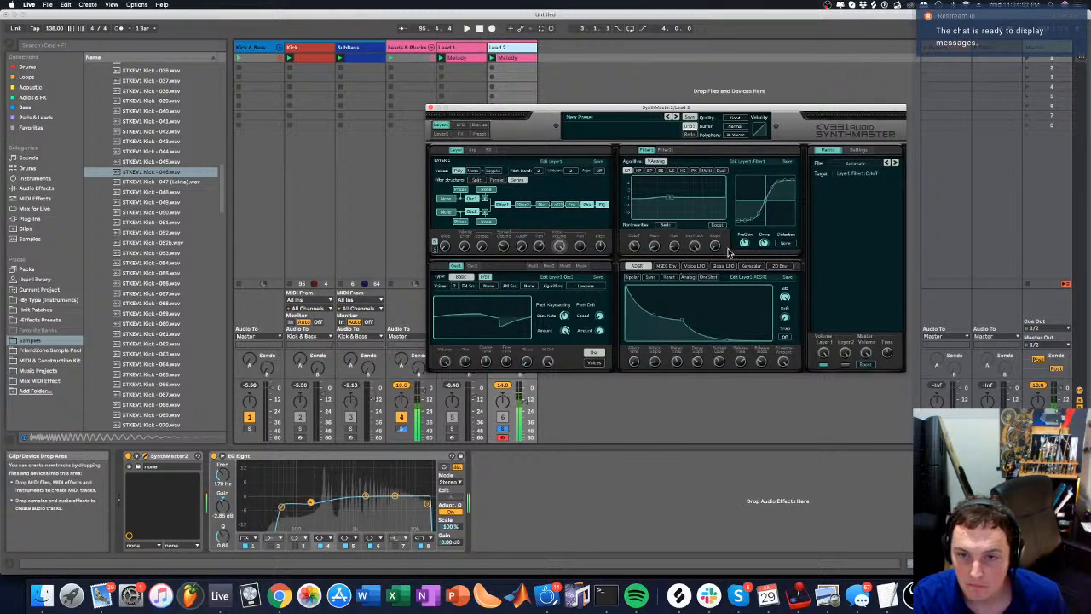
drag(722, 249, 716, 200)
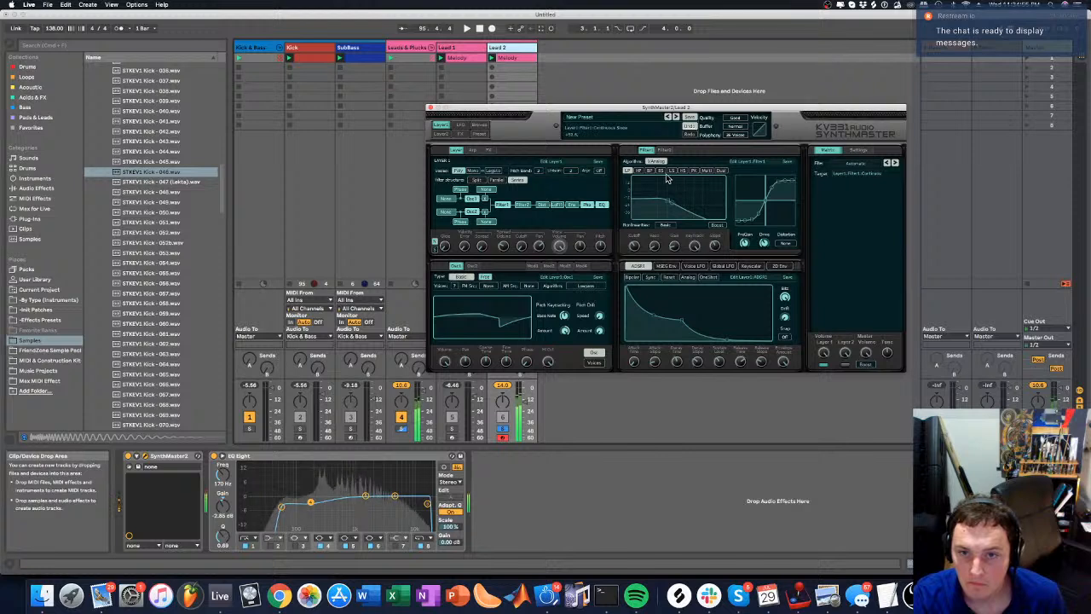
Switch Filter 1 on Layer 1 to the Dual type and adjust its cutoff and topology
click(720, 171)
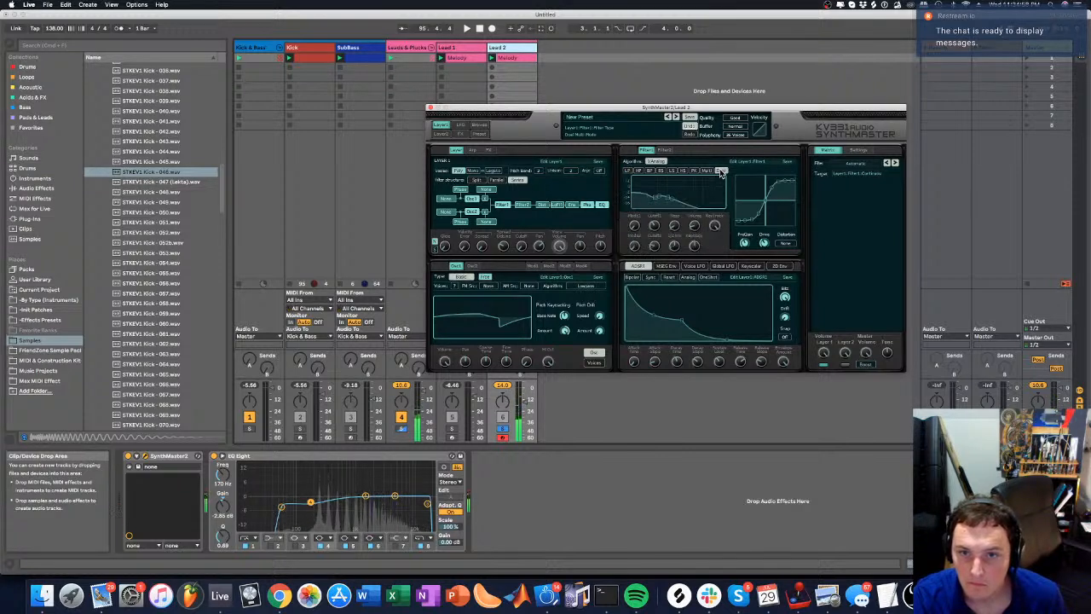
drag(637, 225, 655, 209)
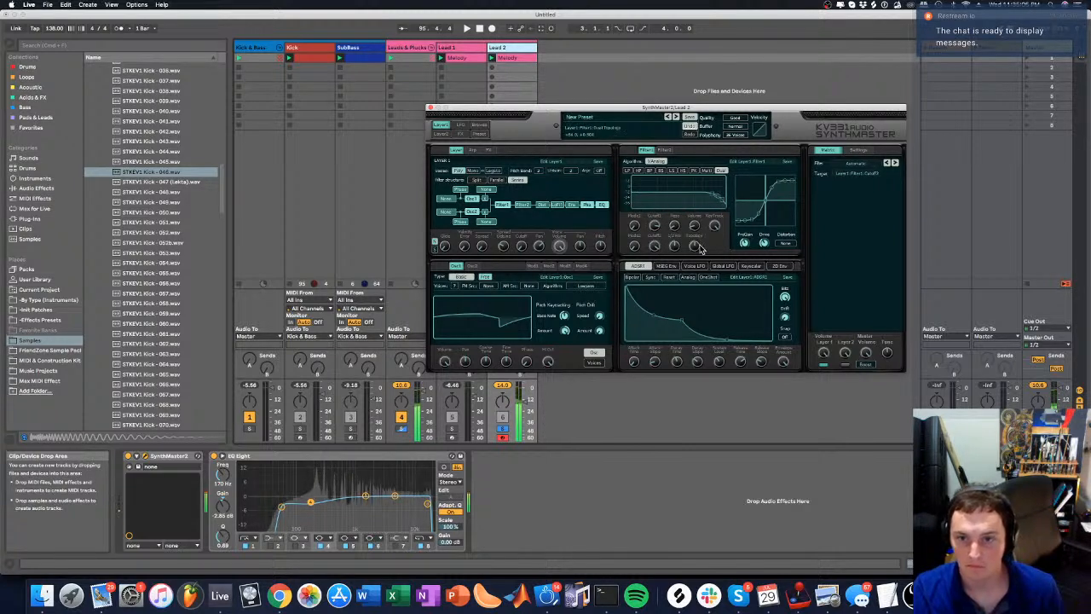
drag(701, 248, 675, 297)
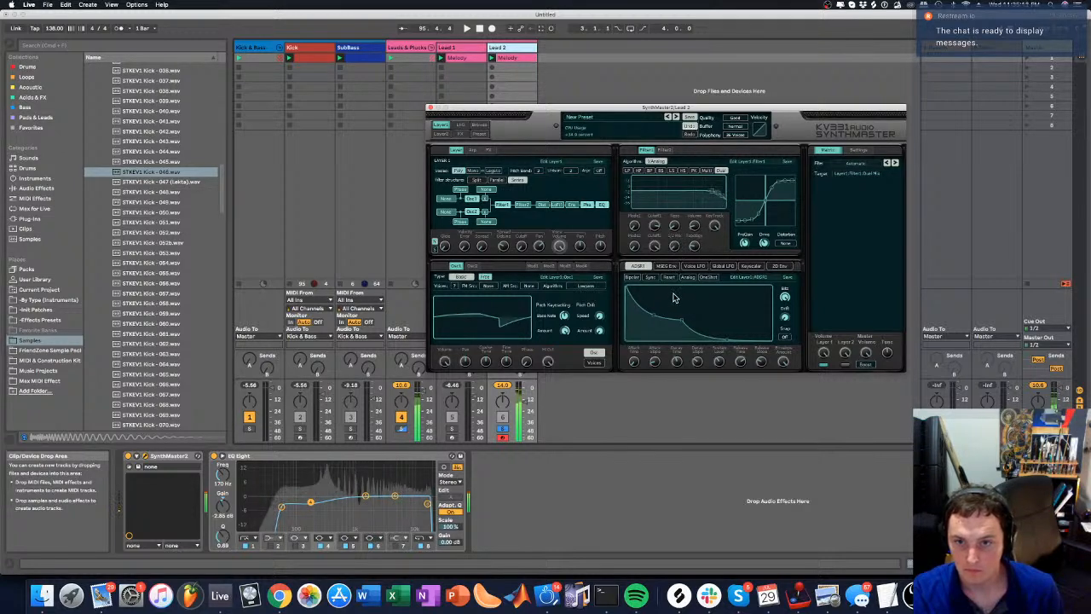
Adjust Filter 1's drive and continuous mode, and compare Lead 2 with EQ Eight's filter 8 off and on
drag(746, 245, 765, 266)
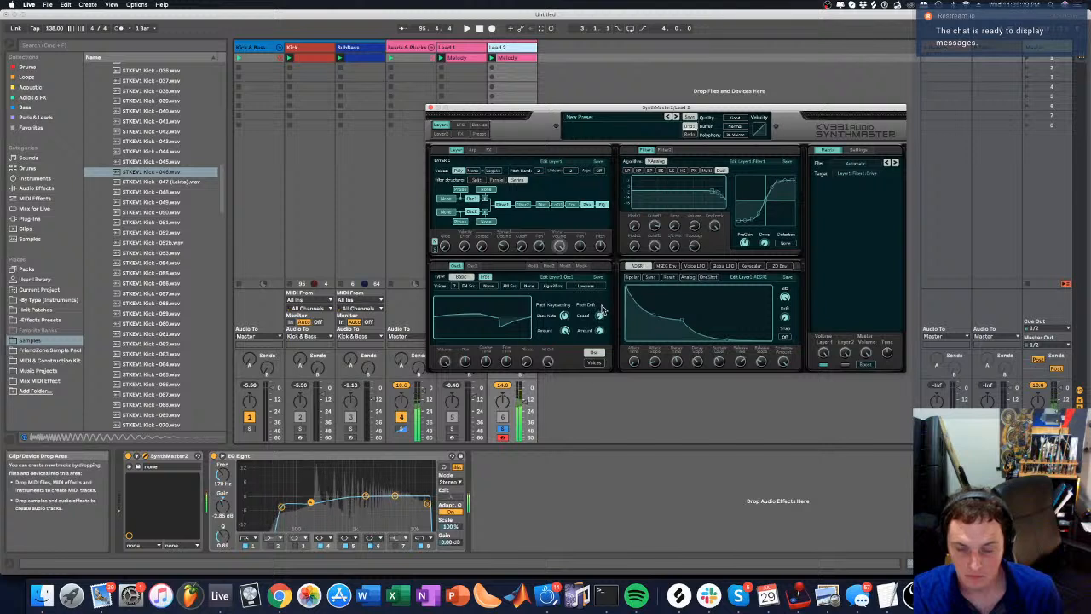
click(422, 547)
click(422, 547)
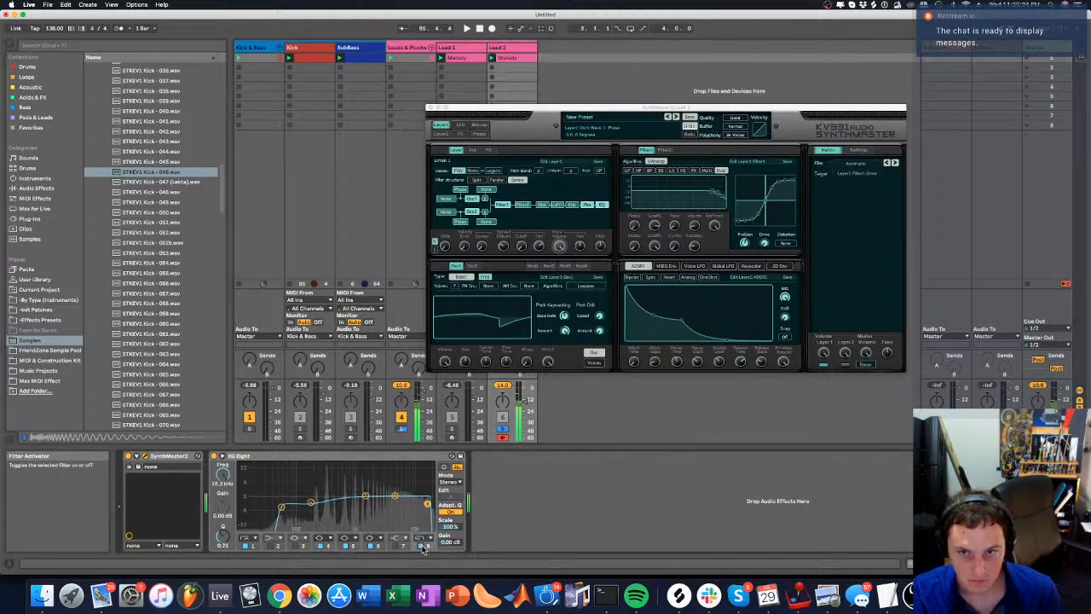
click(636, 226)
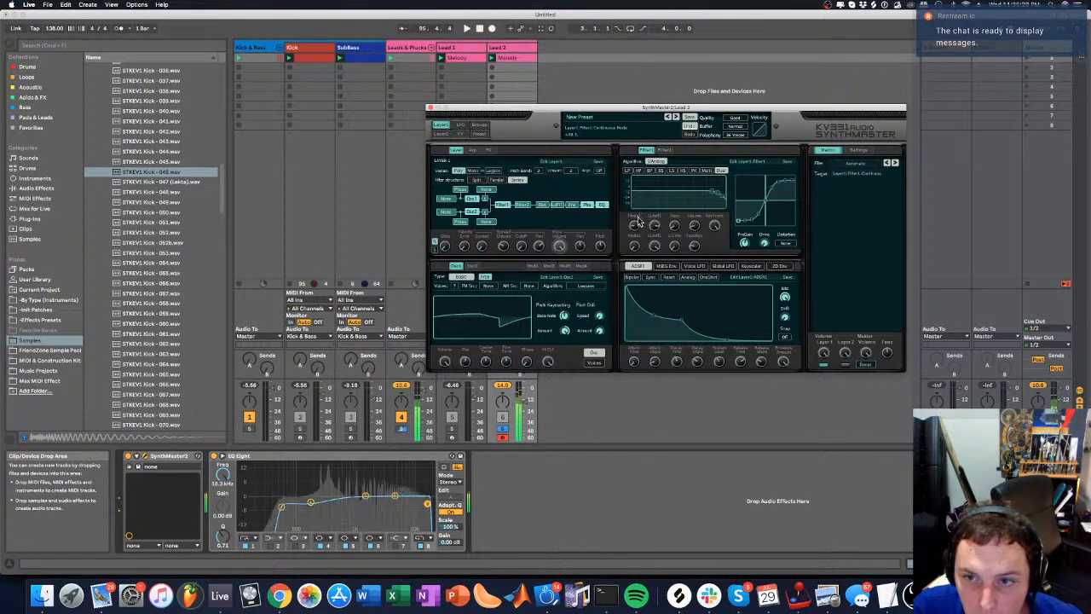
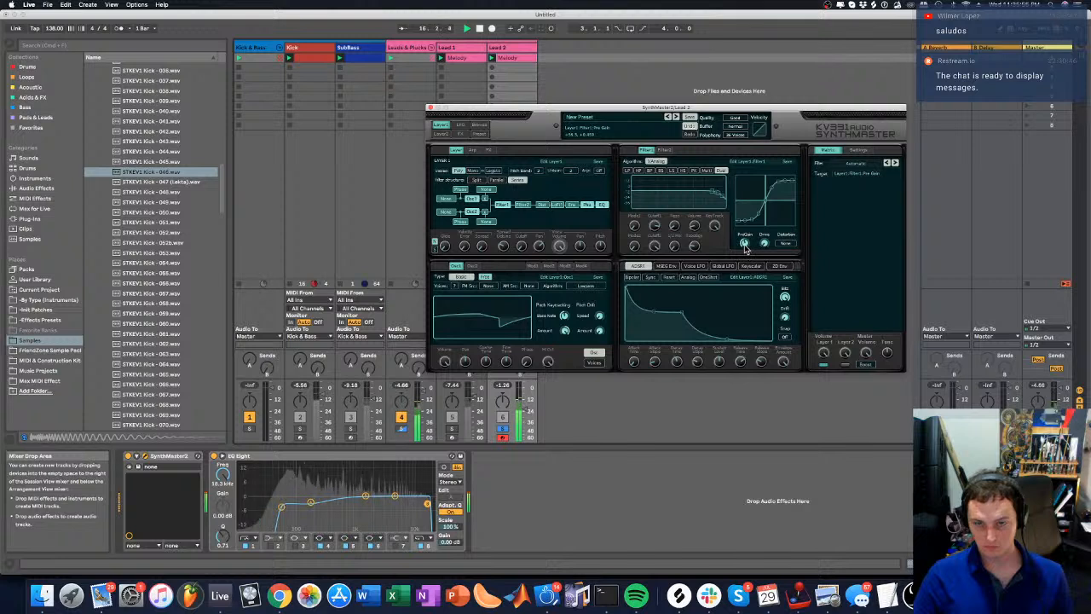
Switch Filter 1 to LP with Normal nonlinearities, adjust its cutoff, resonance and pre-gain, and adjust Lead 2's track volume
click(628, 171)
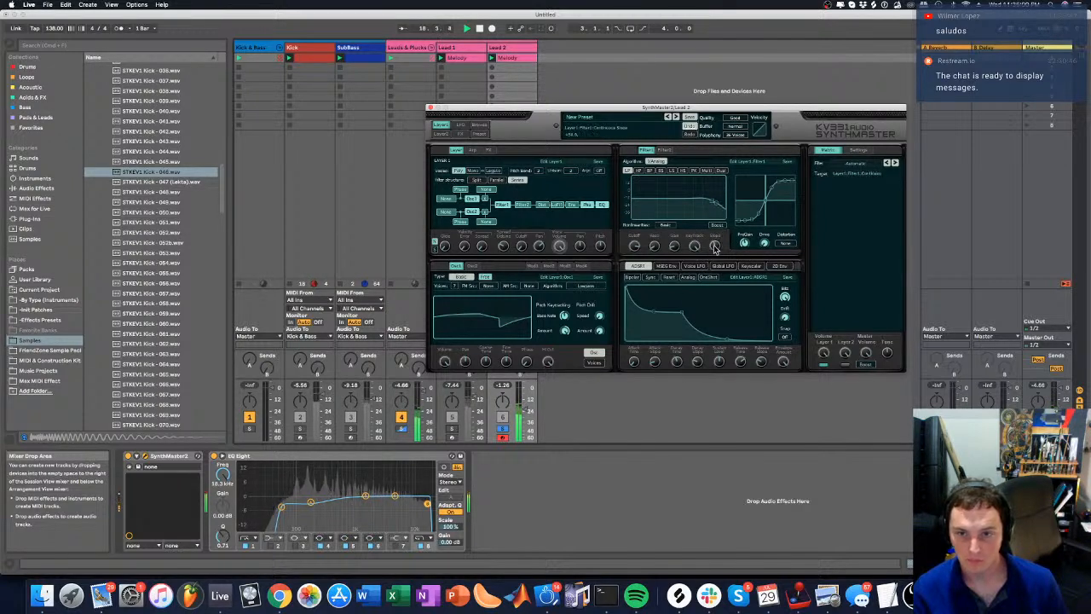
click(665, 225)
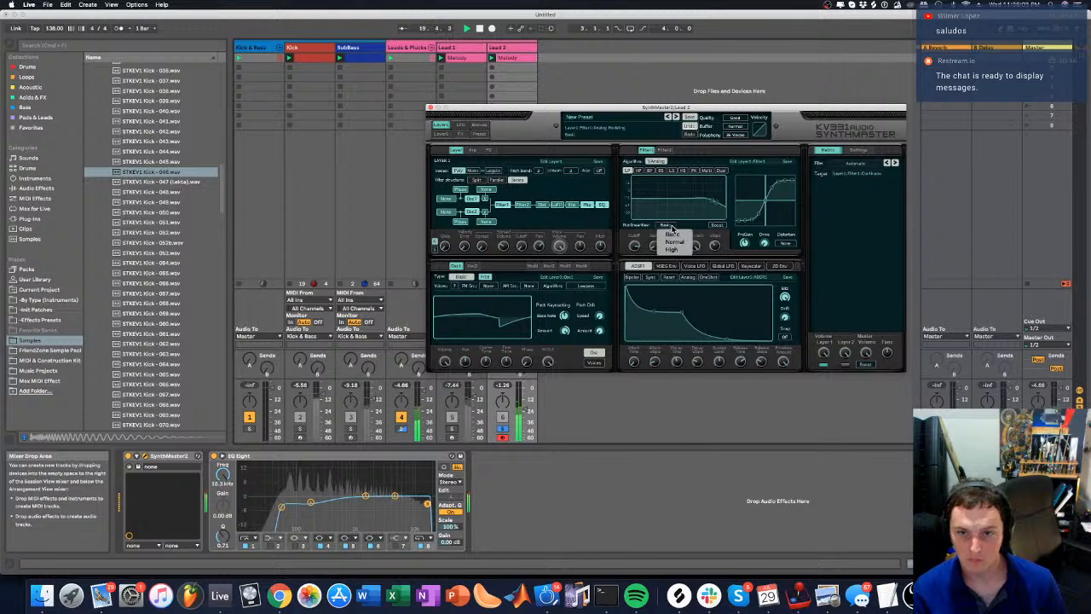
click(652, 247)
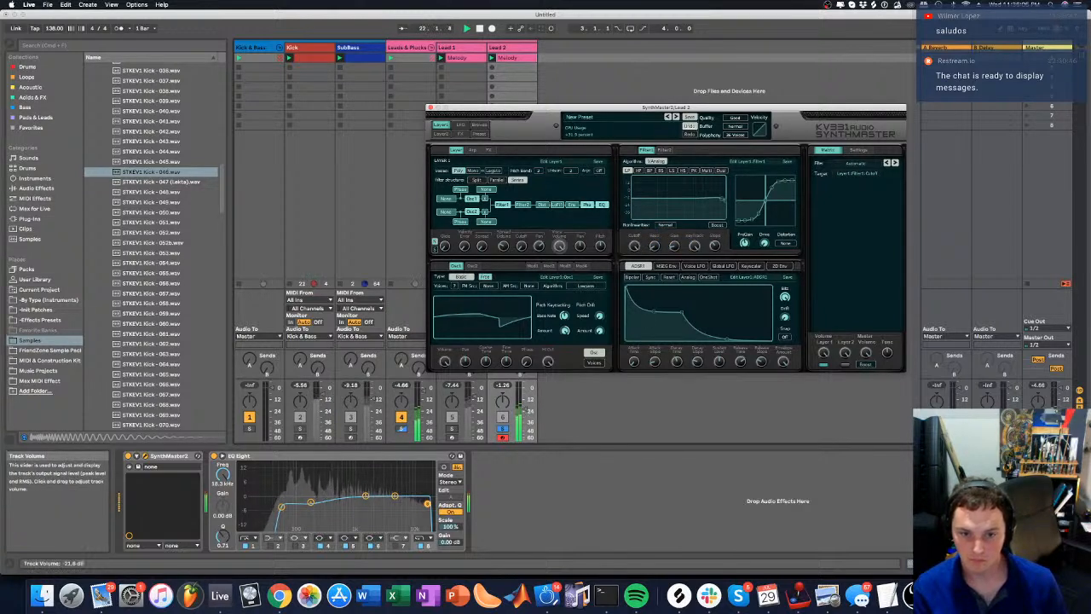
drag(525, 399, 525, 401)
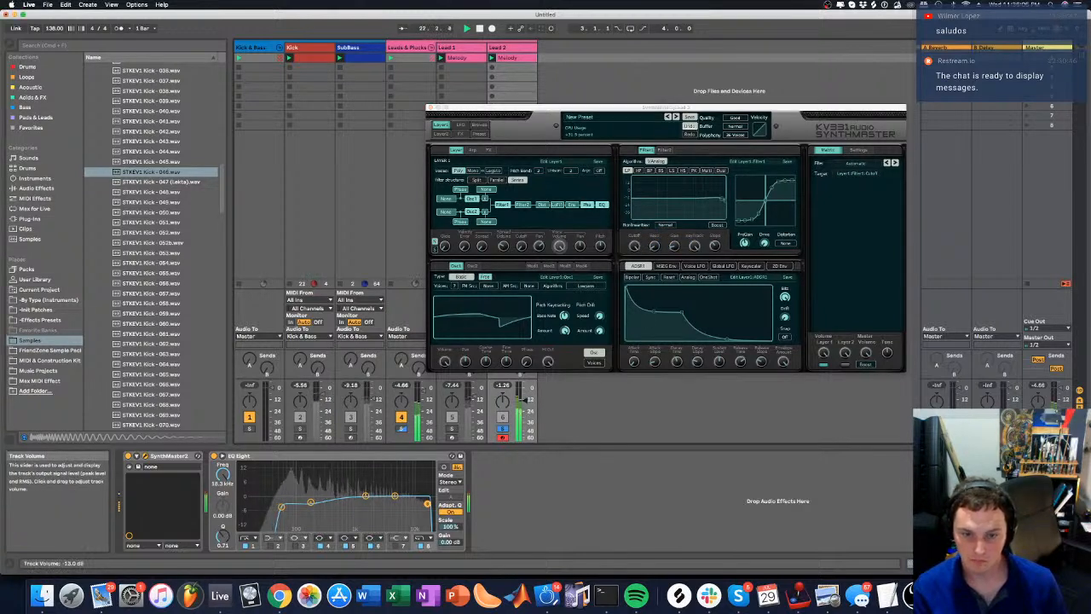
click(746, 254)
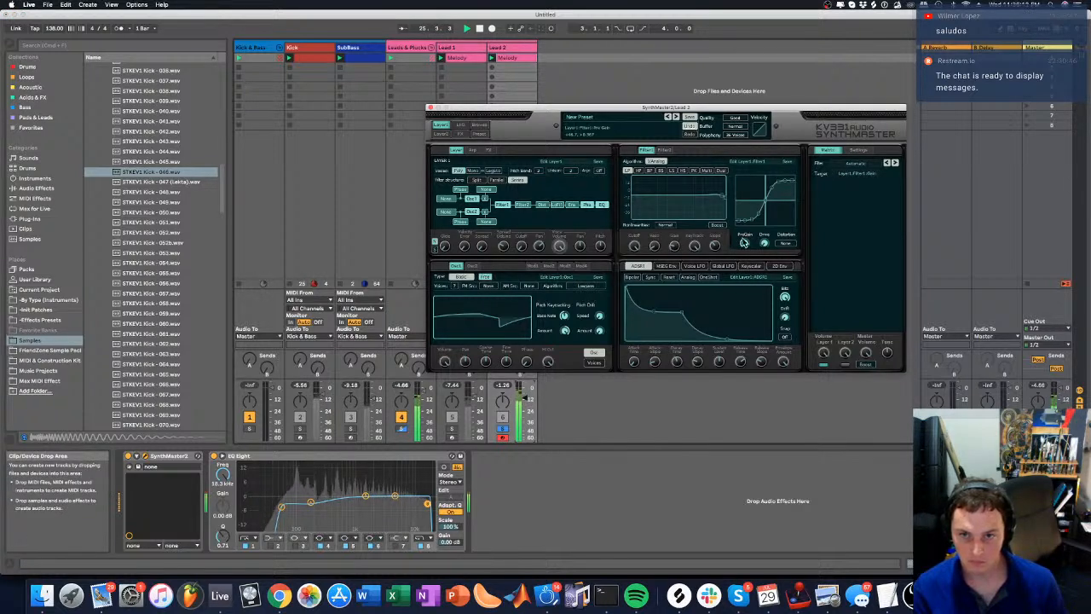
mouse_move(679, 247)
mouse_down()
mouse_move(679, 223)
mouse_move(652, 238)
mouse_move(657, 248)
mouse_up()
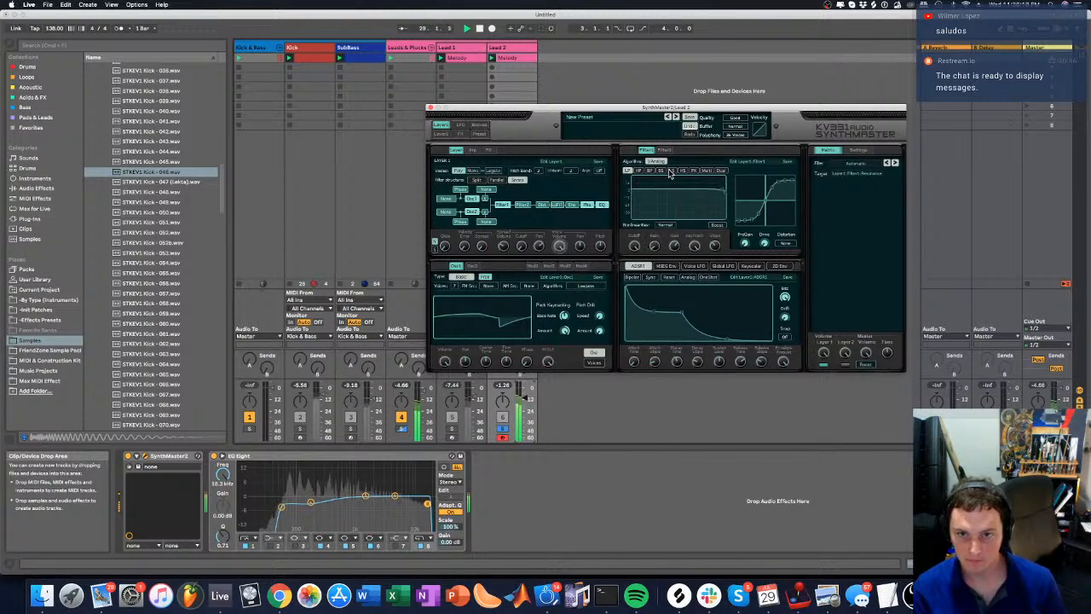
Try the Digital algorithm on Filter 1 with the 24 dB slope, adjusting its cutoff and resonance
click(659, 162)
click(663, 178)
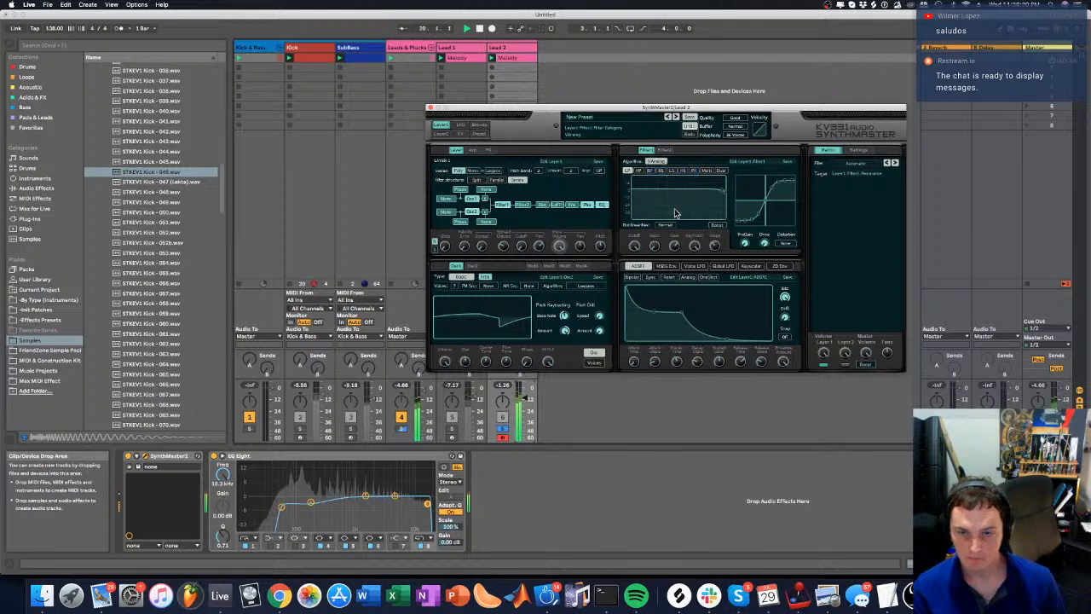
click(635, 248)
click(664, 226)
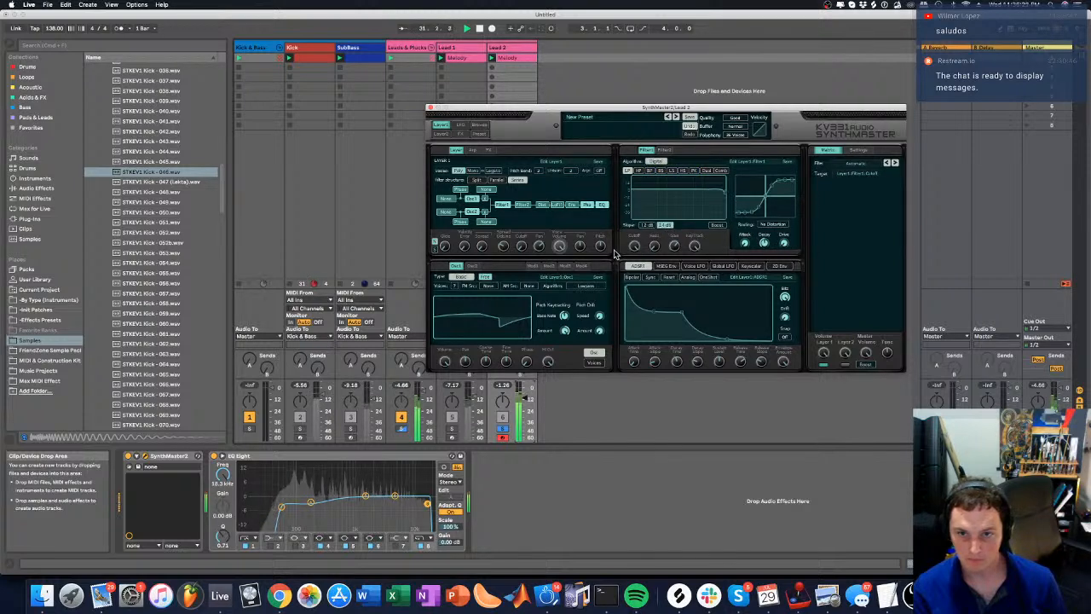
drag(658, 249, 681, 235)
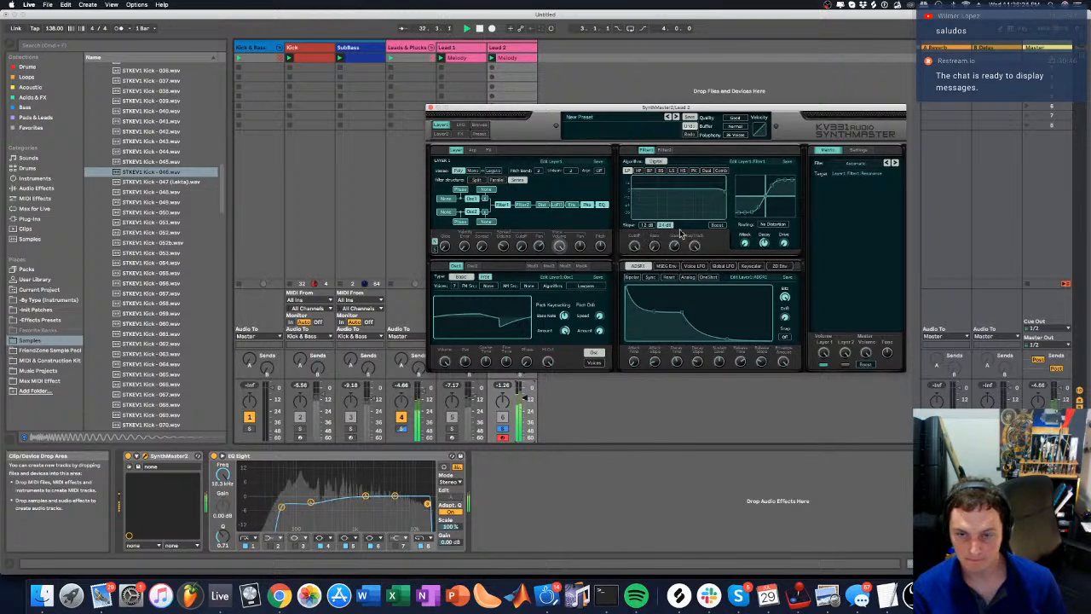
Try the Ladder and SVF algorithms on Filter 1, adjusting the cutoff and resonance
click(658, 161)
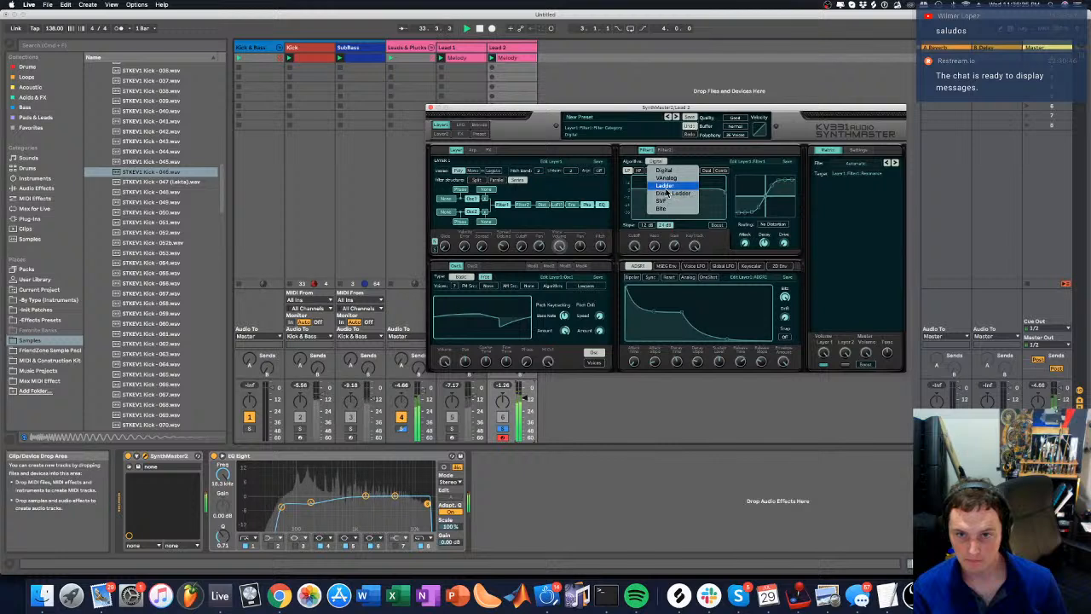
click(659, 167)
click(659, 163)
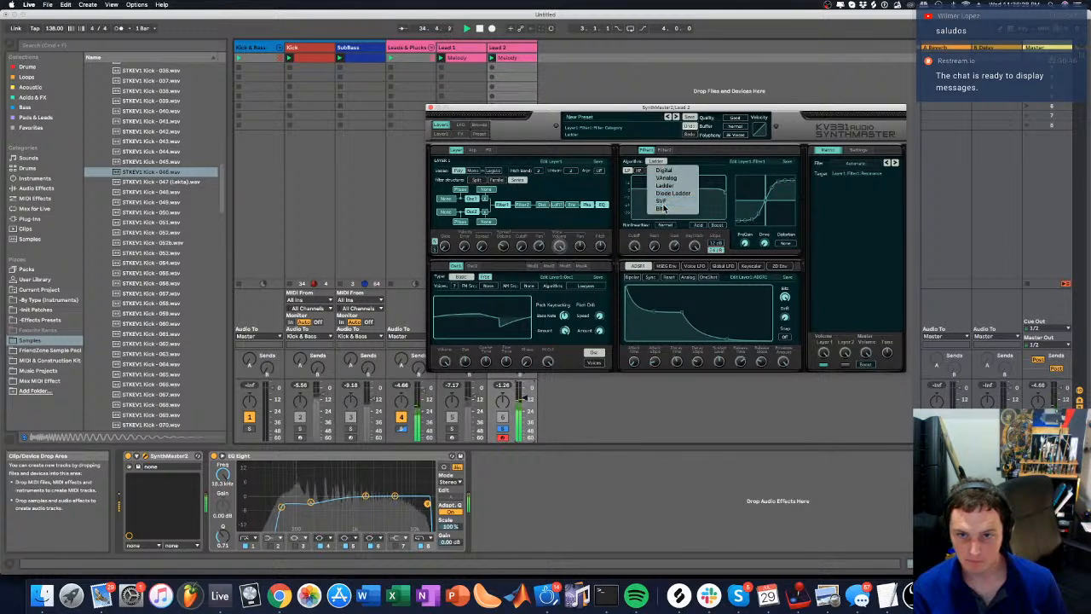
click(666, 164)
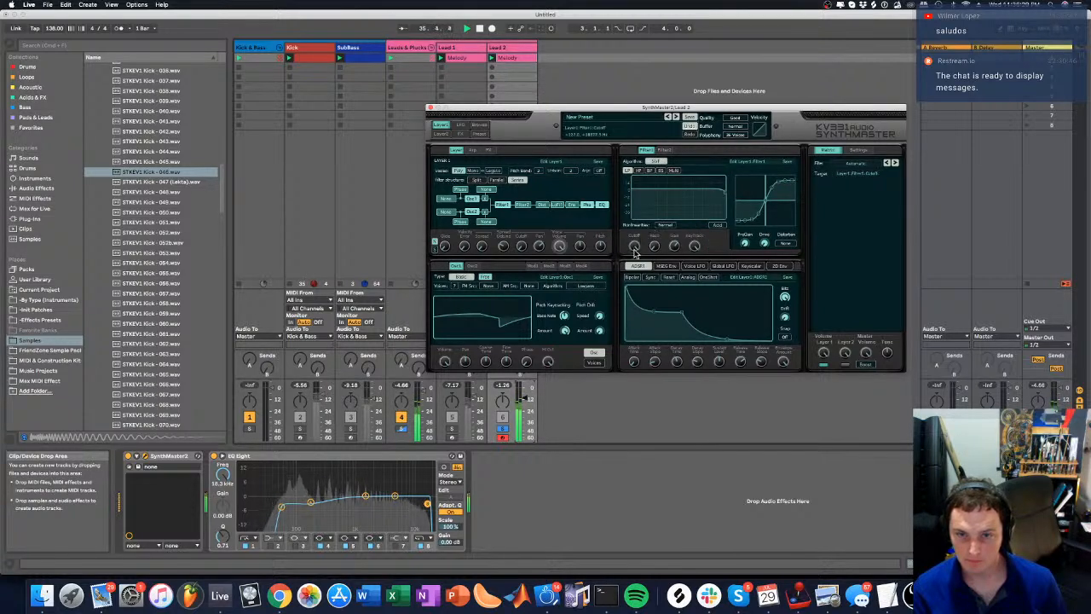
drag(653, 243, 654, 233)
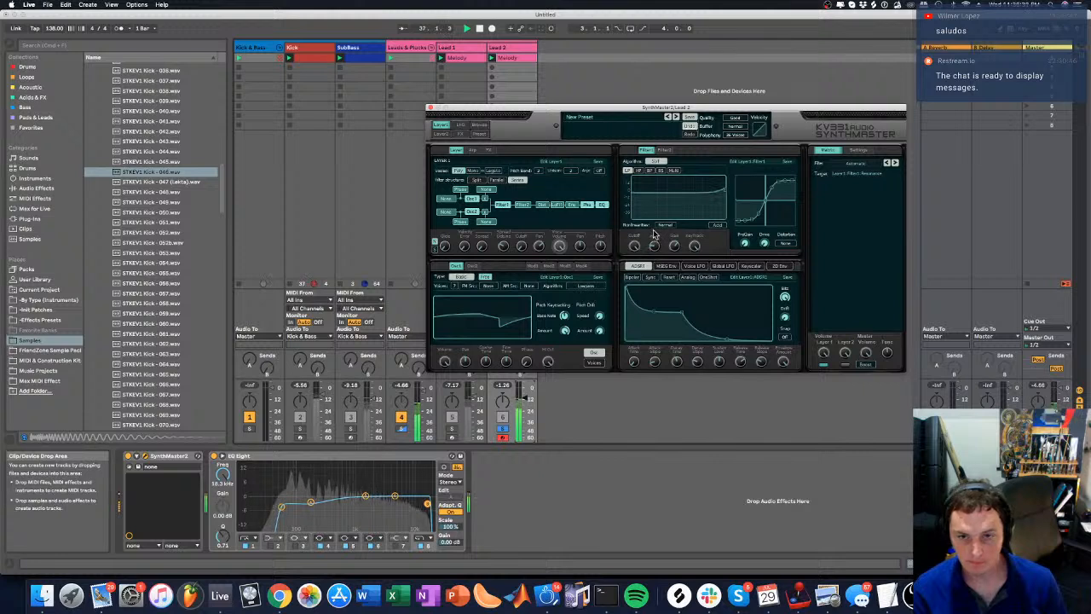
Try the Bite algorithm on Filter 1, adjust its resonance and drive, and return to VAnalog
click(657, 162)
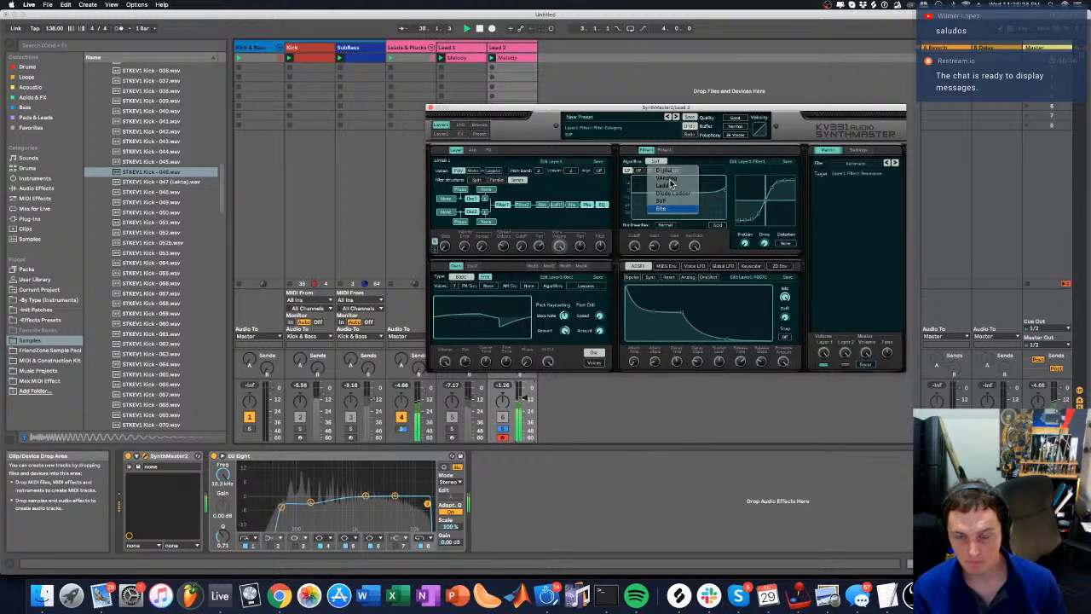
click(664, 167)
click(662, 163)
click(661, 164)
mouse_move(657, 244)
mouse_down()
mouse_move(658, 235)
mouse_move(657, 246)
mouse_move(673, 241)
mouse_up()
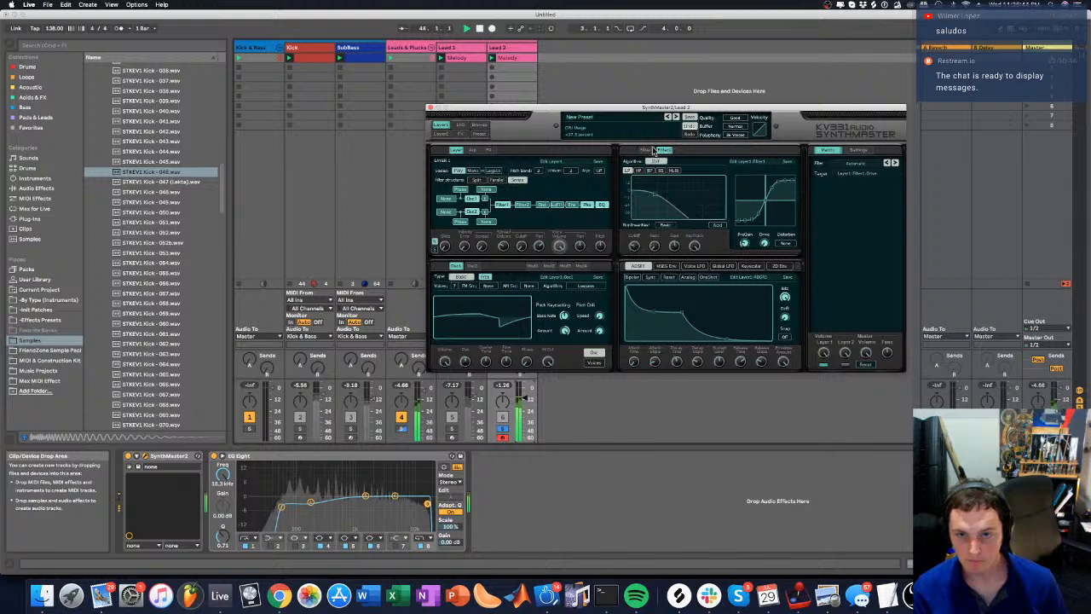
click(656, 161)
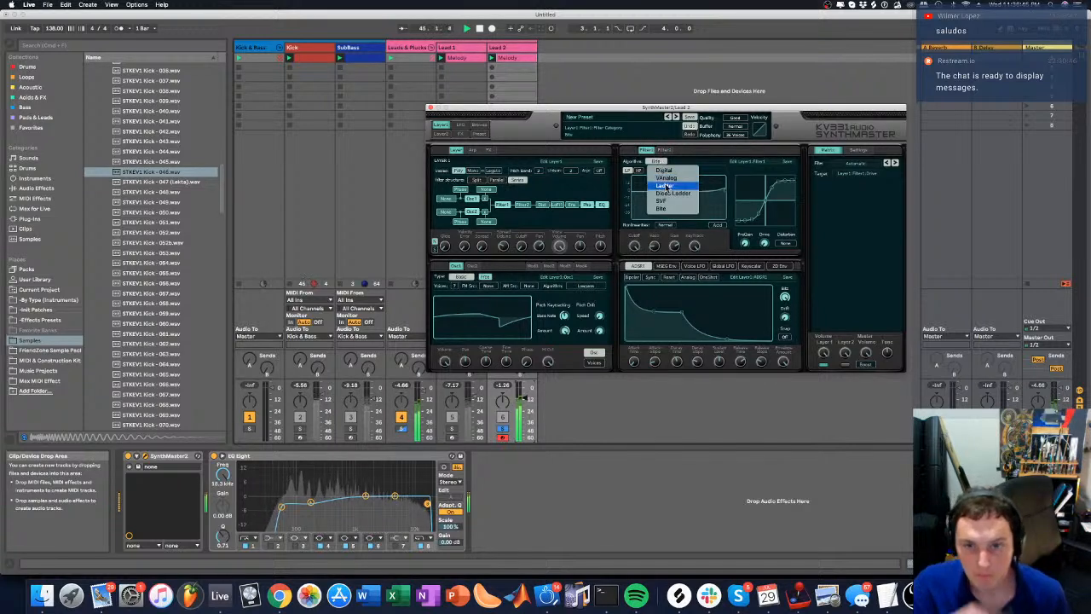
click(669, 178)
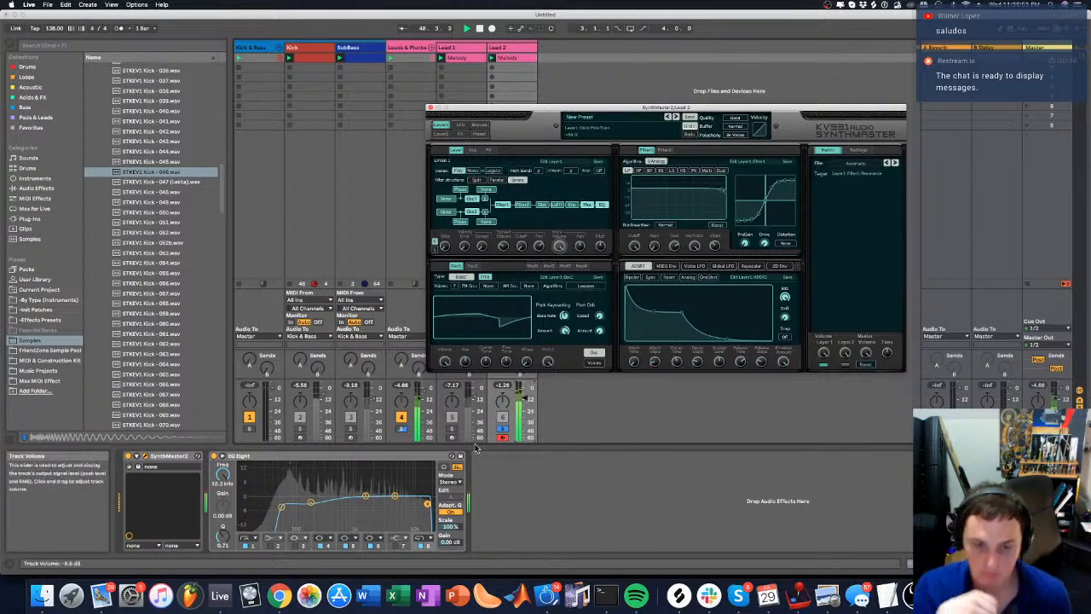
Unsolo Lead 2 and adjust the ME2 pitch modulation amount in Mod Matrix 1 of Lead 1's SynthMaster One
click(503, 435)
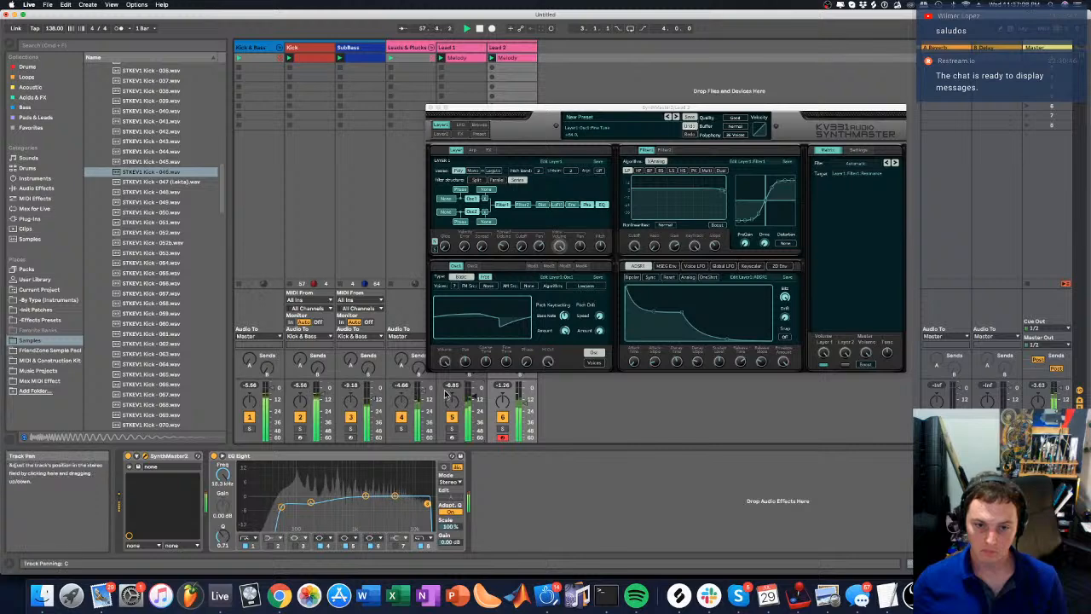
click(145, 456)
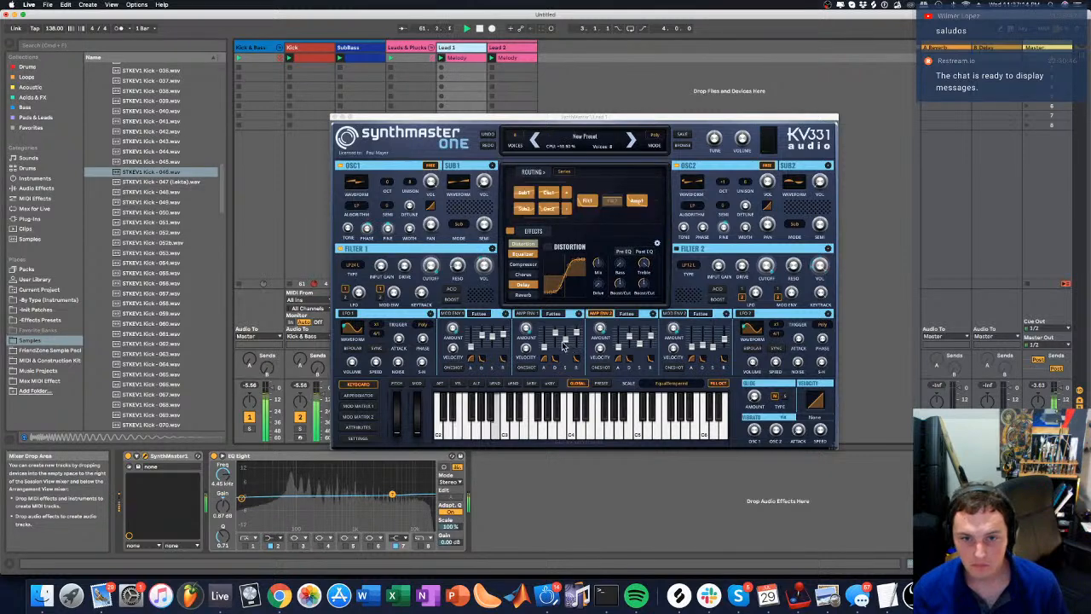
click(369, 407)
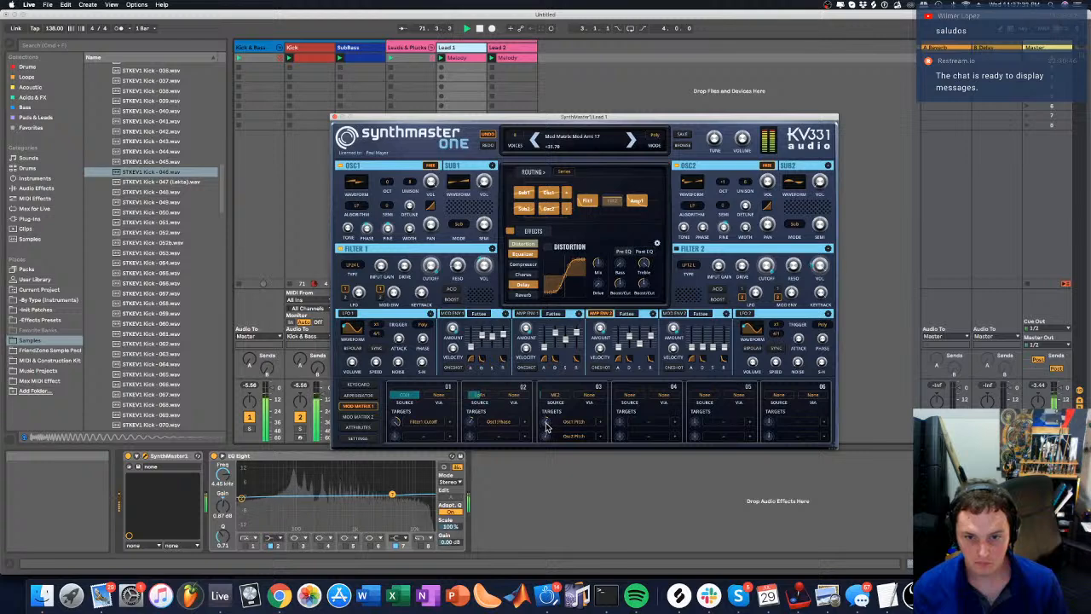
click(334, 117)
Compare the full mix with Lead 2 muted and unmuted, and solo Lead 2
click(503, 417)
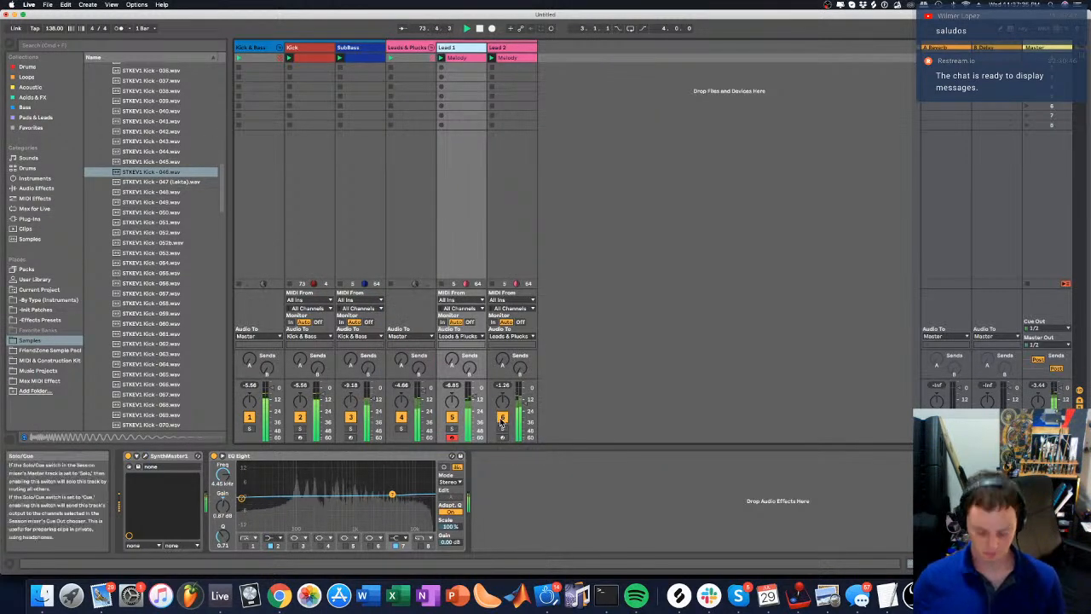
click(502, 417)
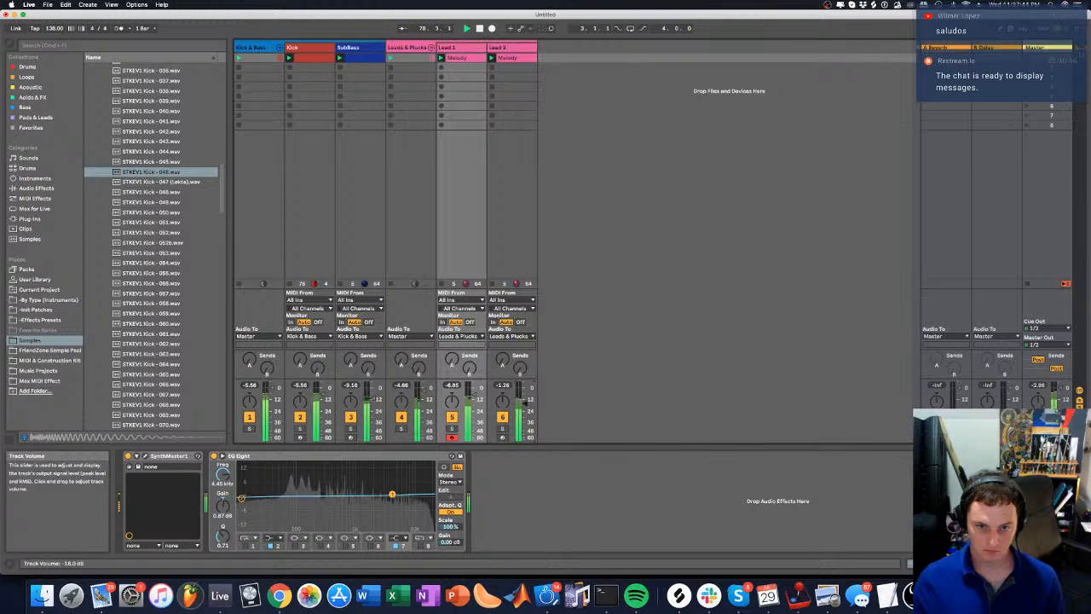
click(503, 429)
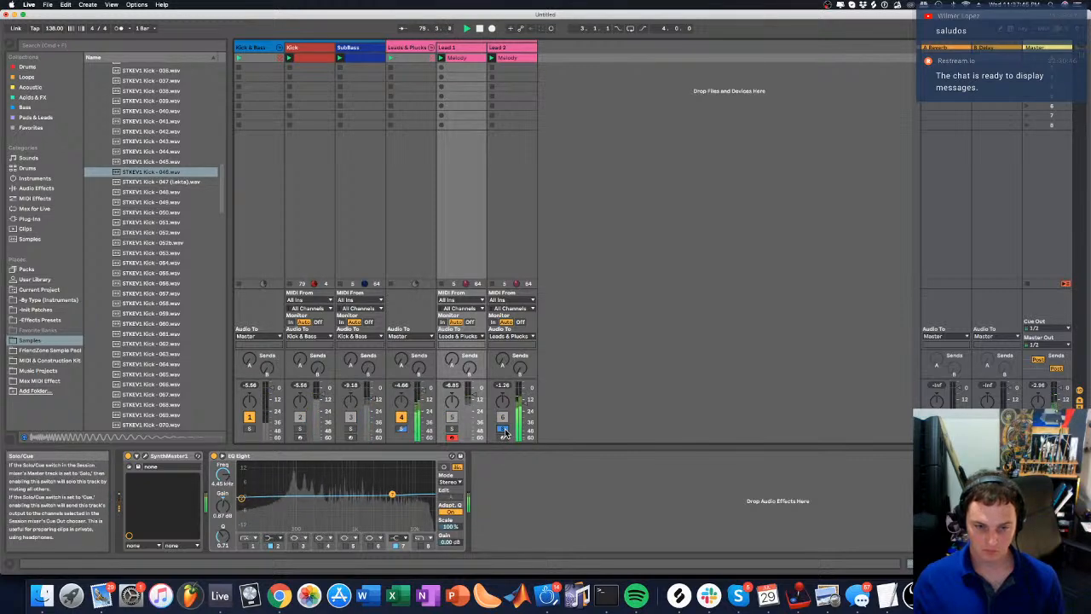
Try the low-shelf and high-shelf types on Filter 1 of Lead 2's SynthMaster, and return it to LP
click(501, 58)
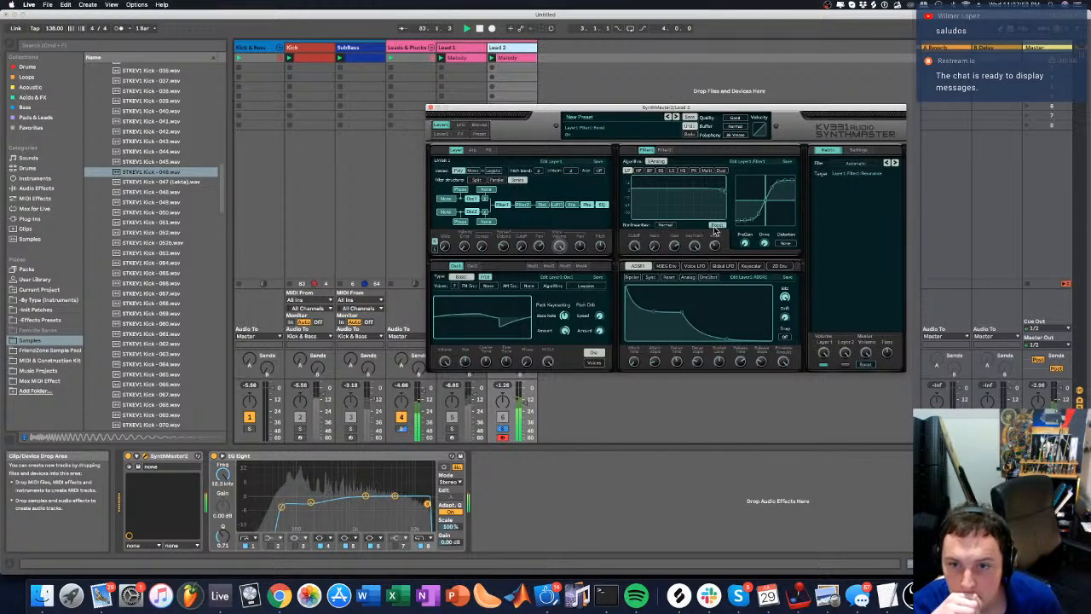
click(671, 171)
click(683, 171)
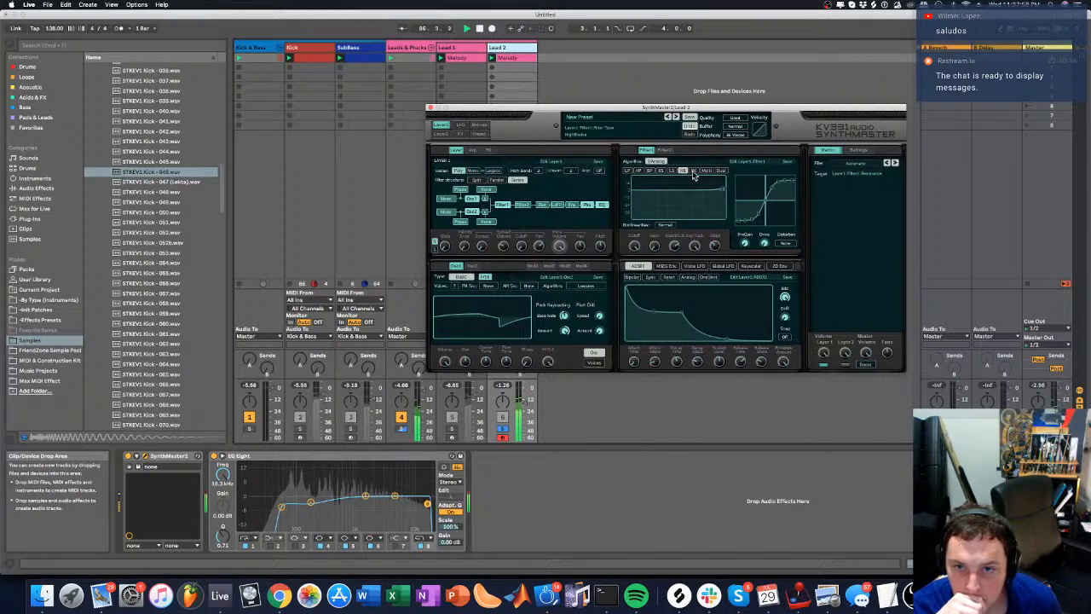
click(628, 171)
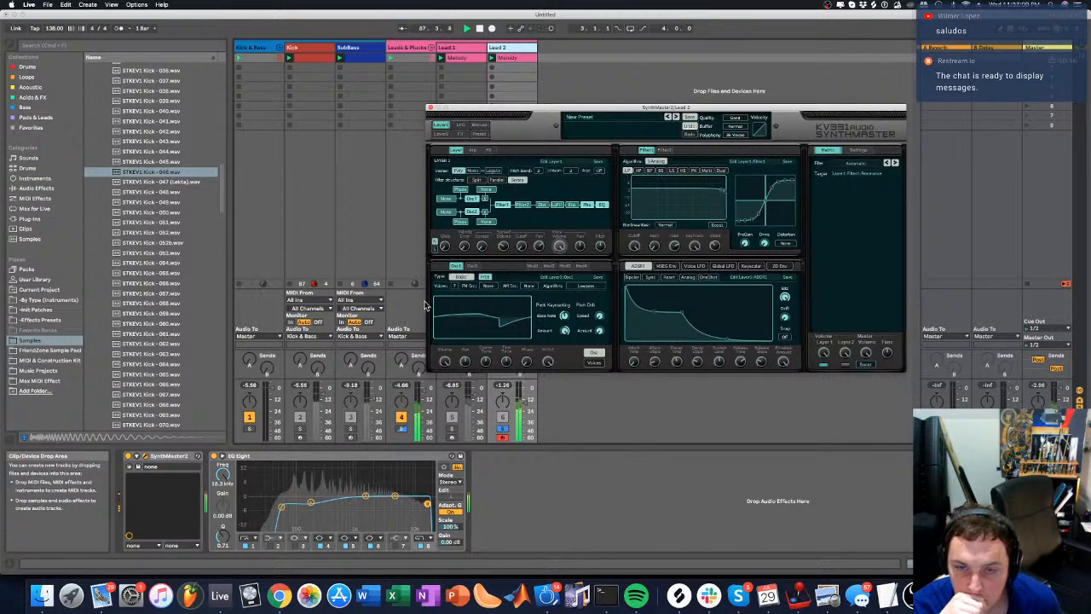
Enable filter 8 in Lead 2's EQ Eight, set its frequency to 20.7 kHz, and show the Leads & Plucks group's devices
click(414, 48)
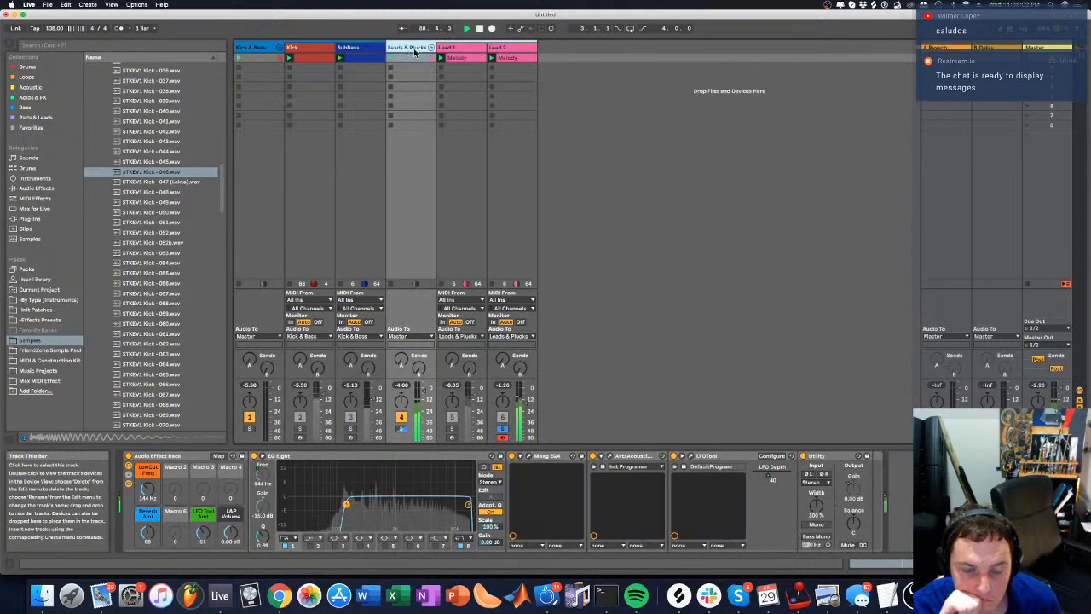
click(492, 50)
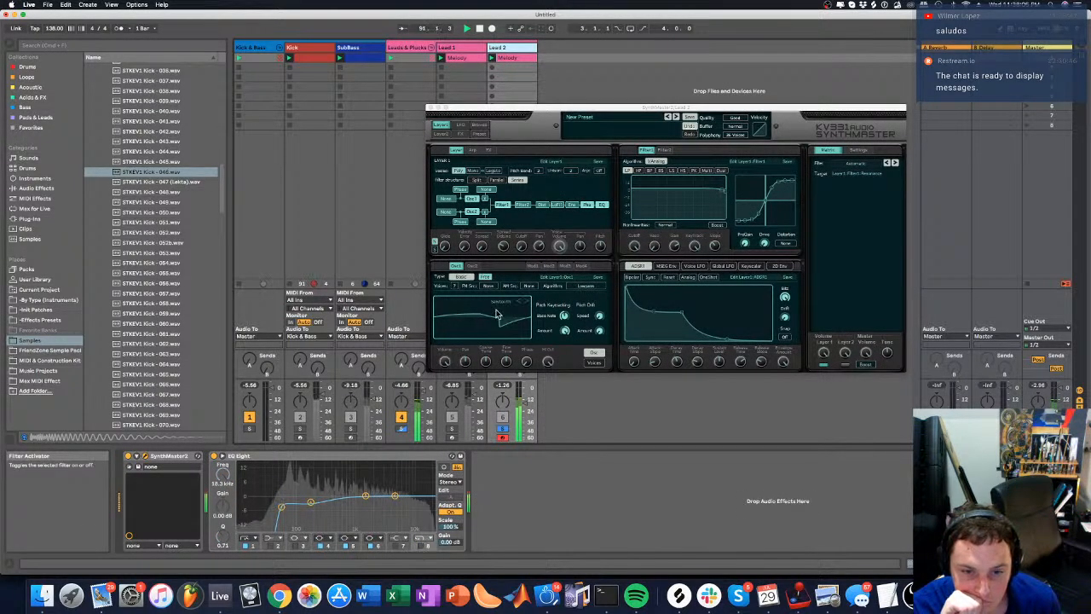
click(426, 546)
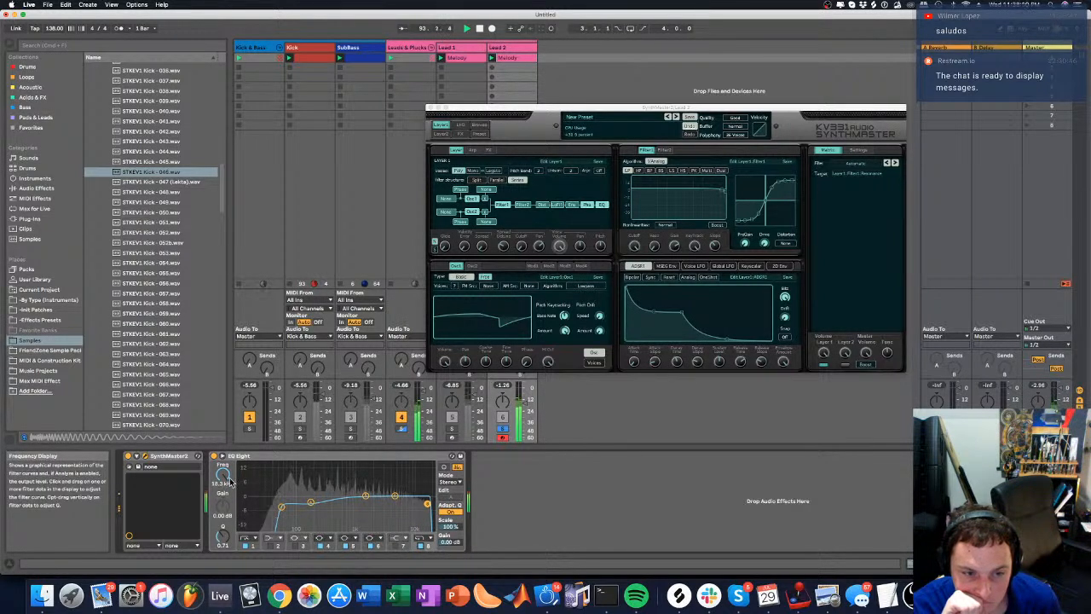
drag(229, 481, 228, 464)
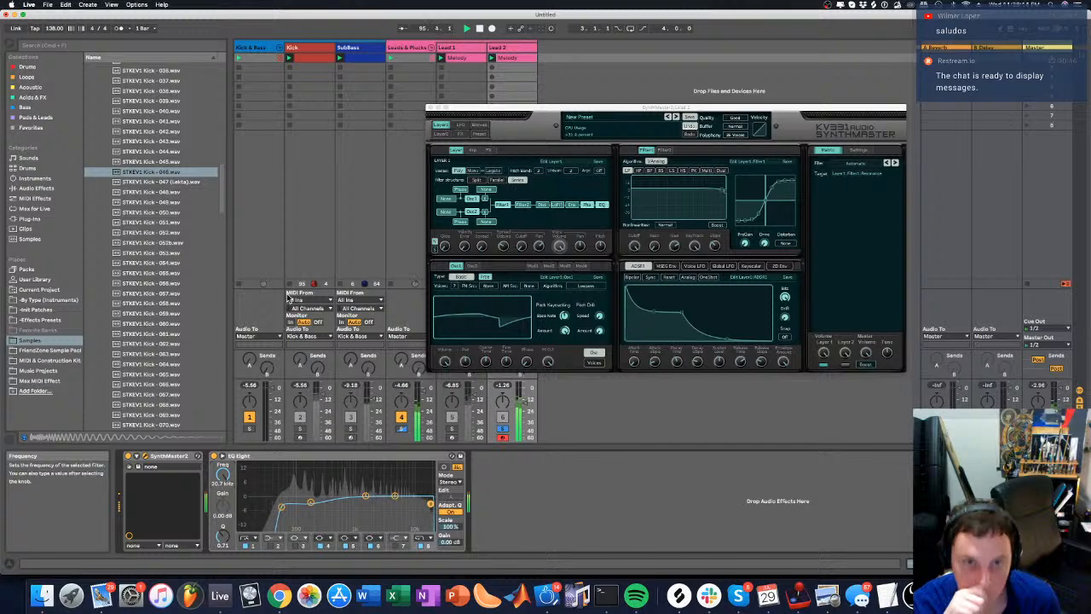
click(413, 50)
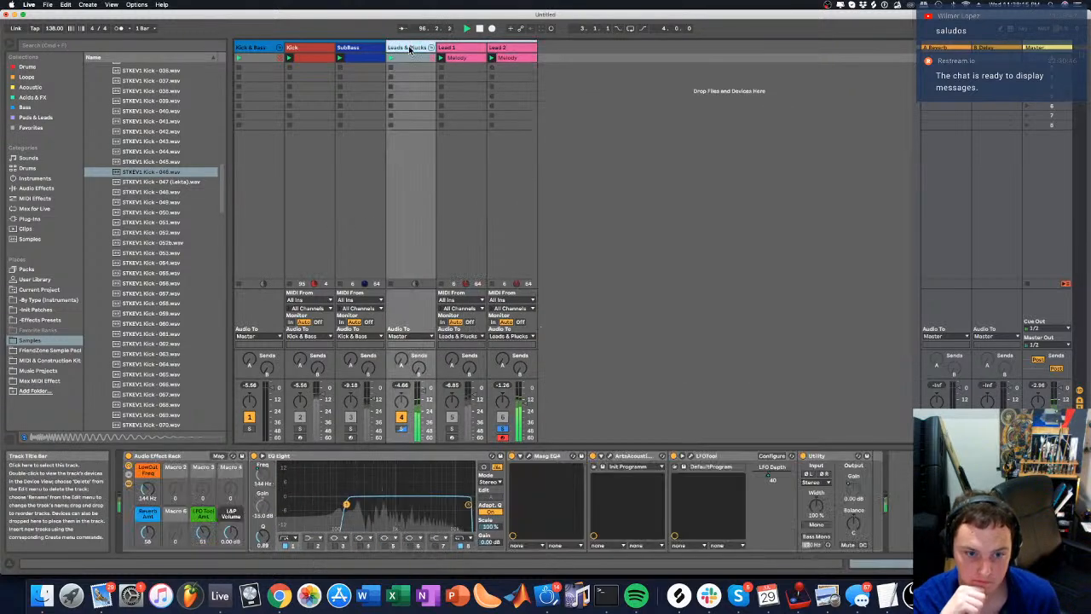
Compare the Leads & Plucks group with its EQ Eight bypassed and enabled
click(253, 456)
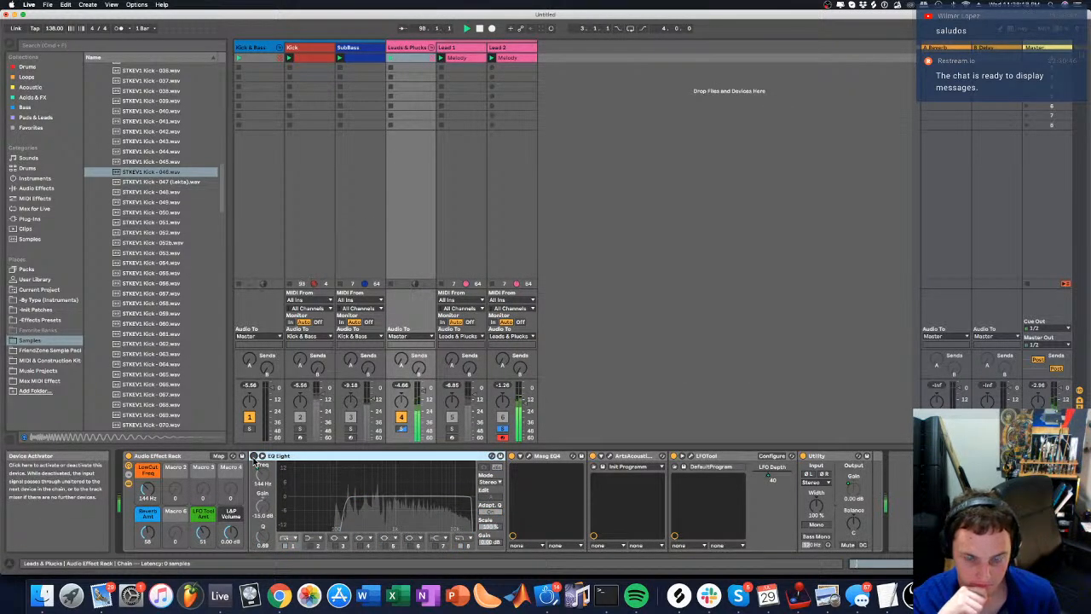
click(253, 456)
Solo Lead 1 and adjust the Air Gain in the Leads & Plucks group's Maag EQ4
click(530, 457)
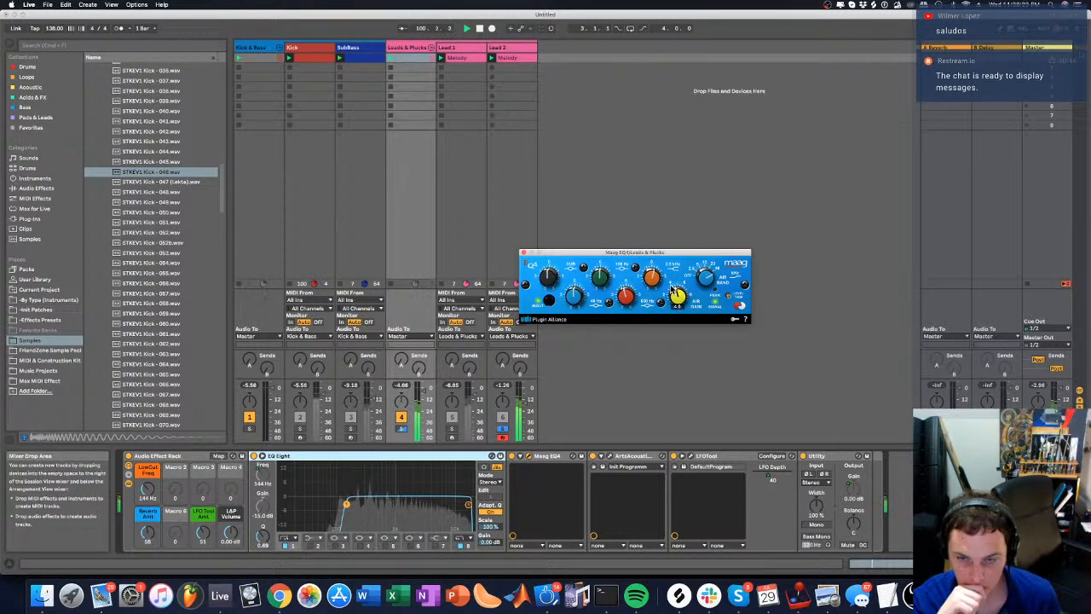
click(509, 47)
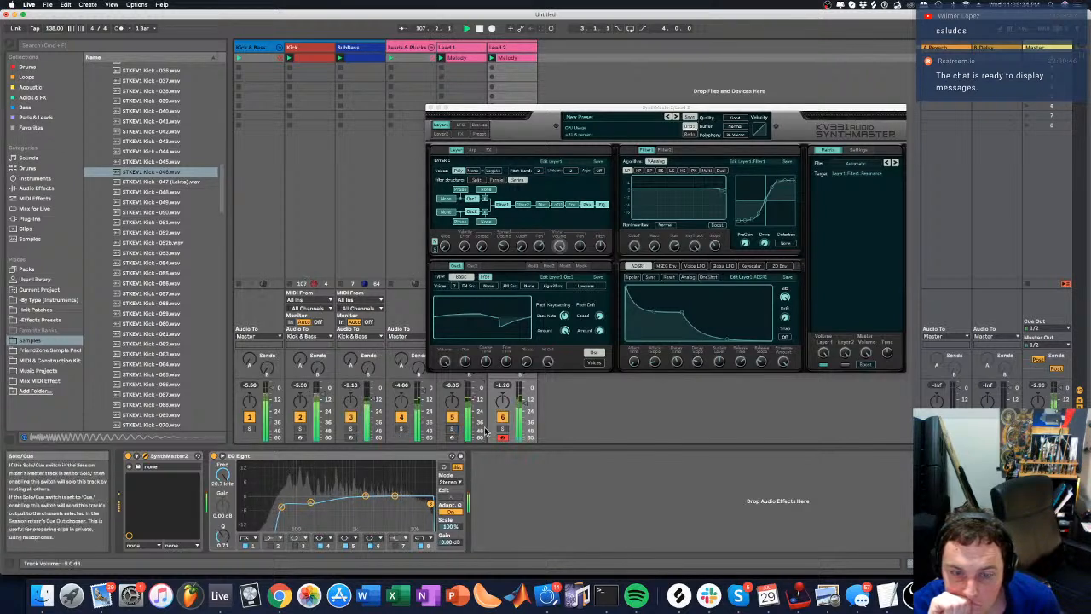
click(453, 429)
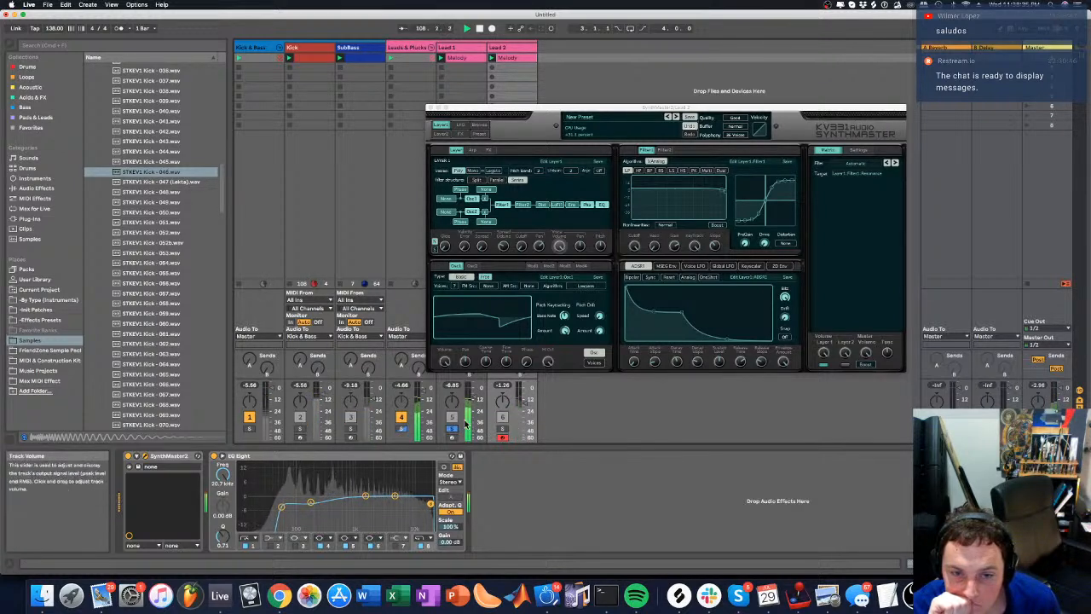
click(393, 345)
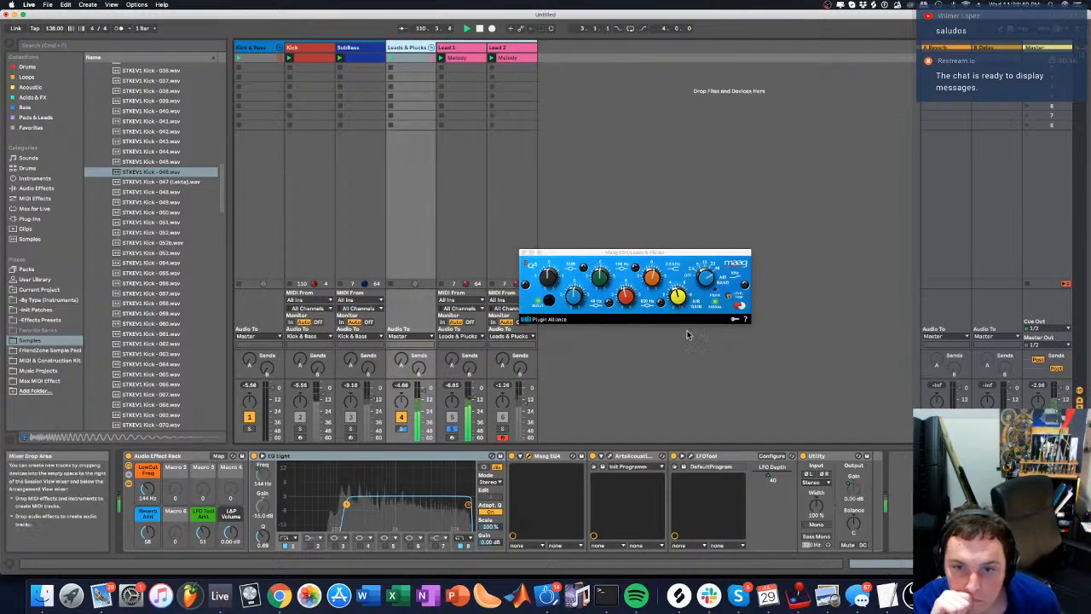
click(678, 295)
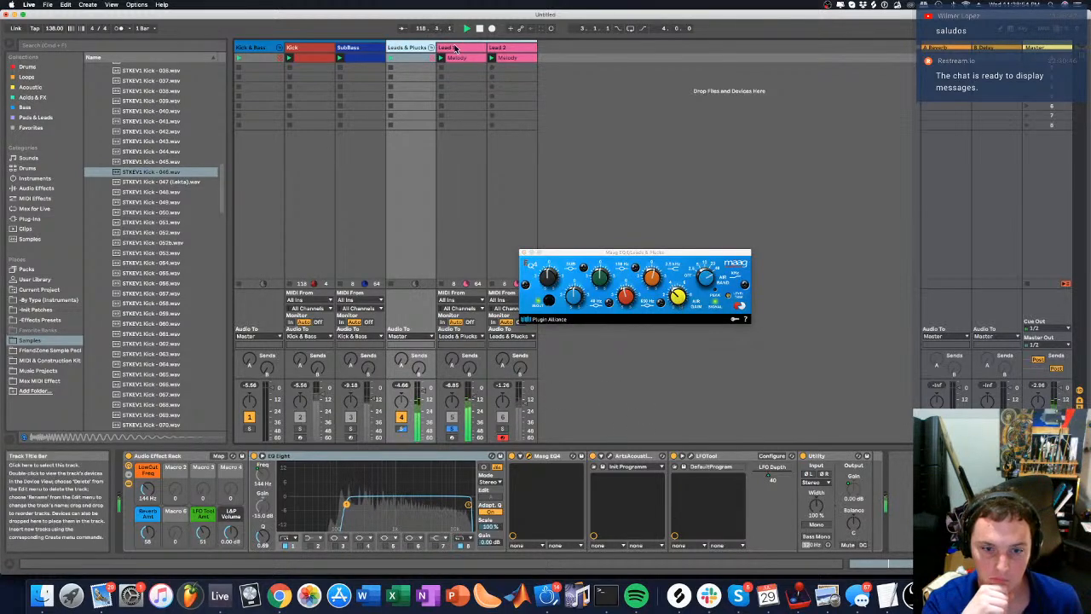
Cut Lead 2's EQ Eight by about 6.8 dB at 562 Hz with a narrow Q, and compare against Lead 1 soloed
click(466, 142)
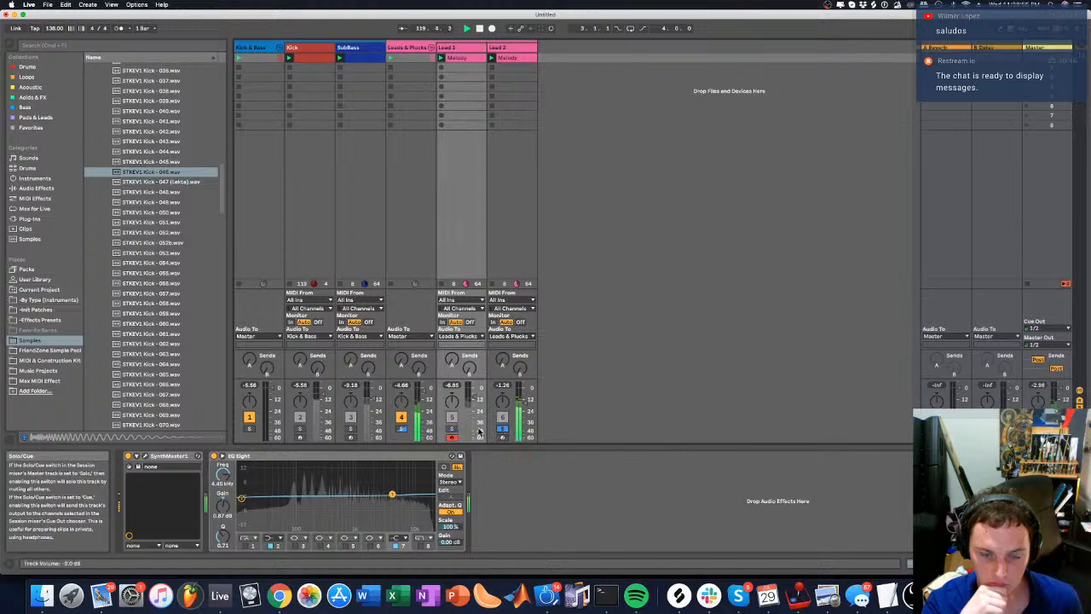
click(532, 53)
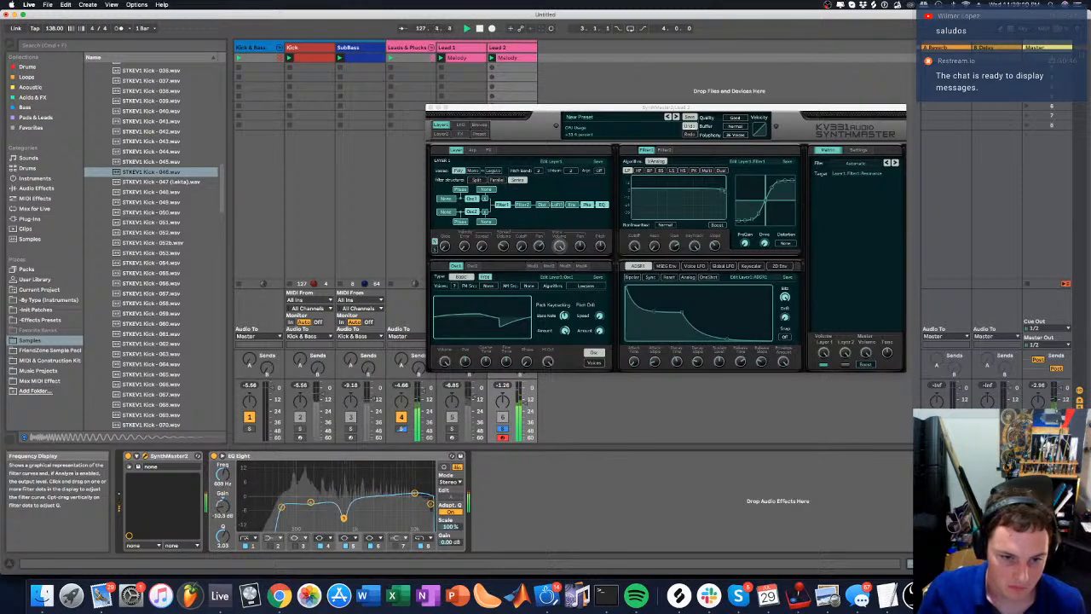
drag(232, 530, 232, 516)
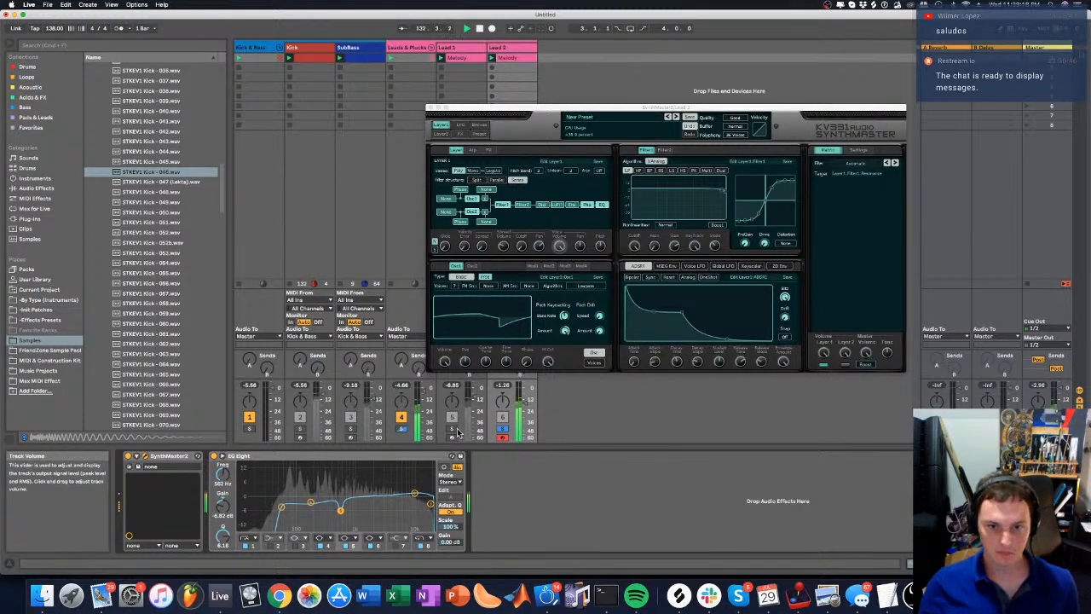
click(502, 433)
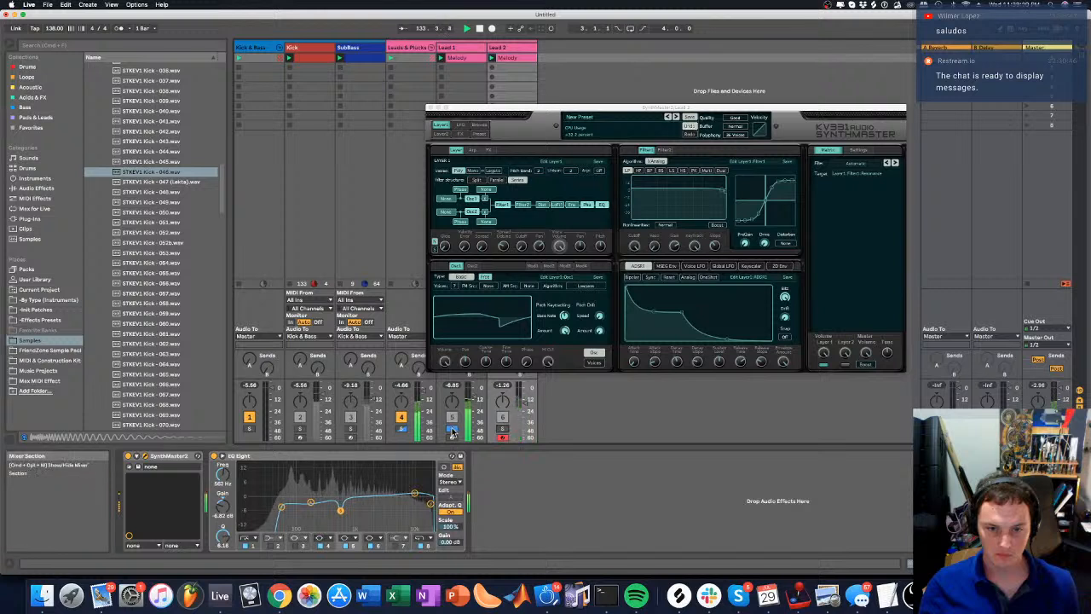
click(429, 109)
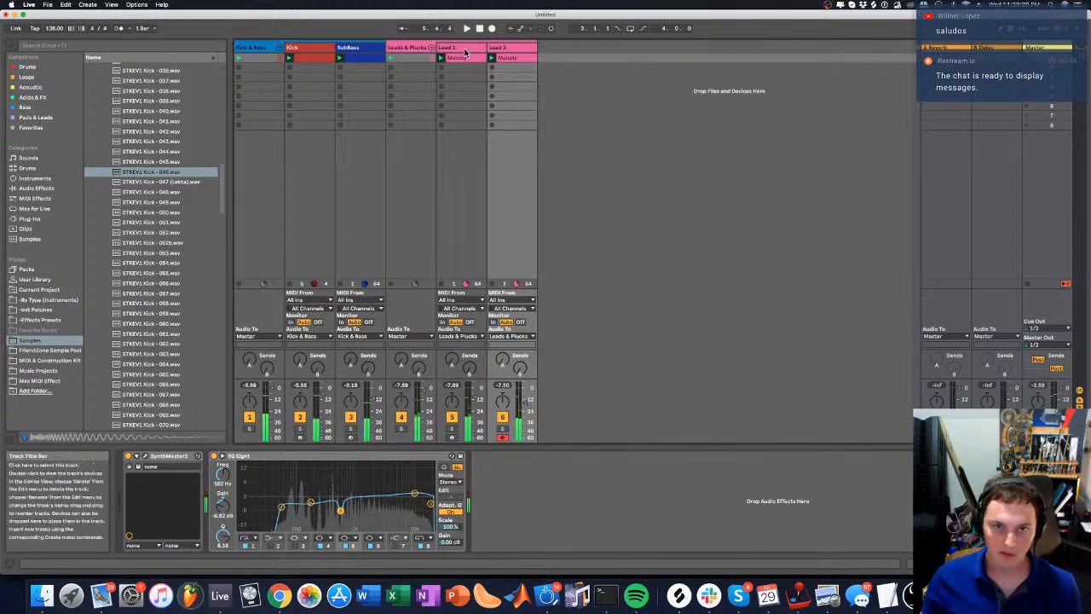
Duplicate the Lead 2 track and rename the copy Pluck 1
right_click(497, 49)
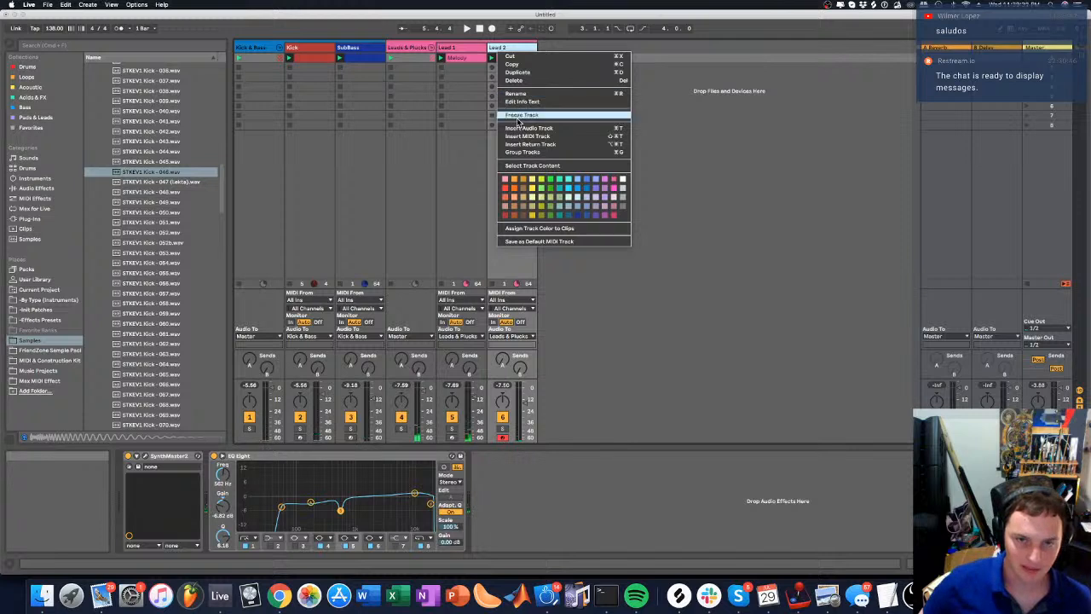
click(455, 135)
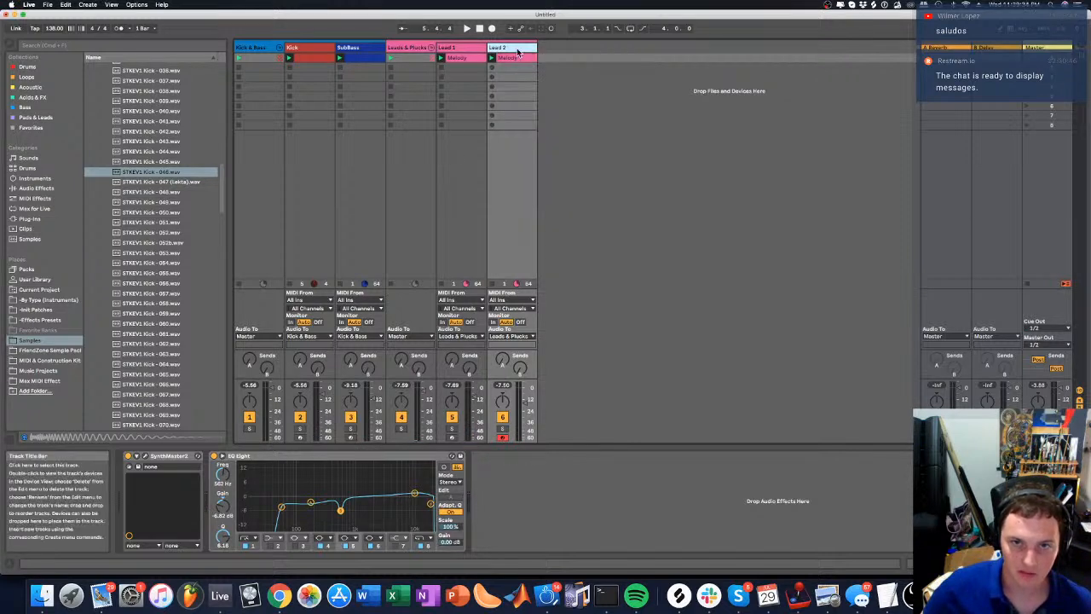
right_click(515, 49)
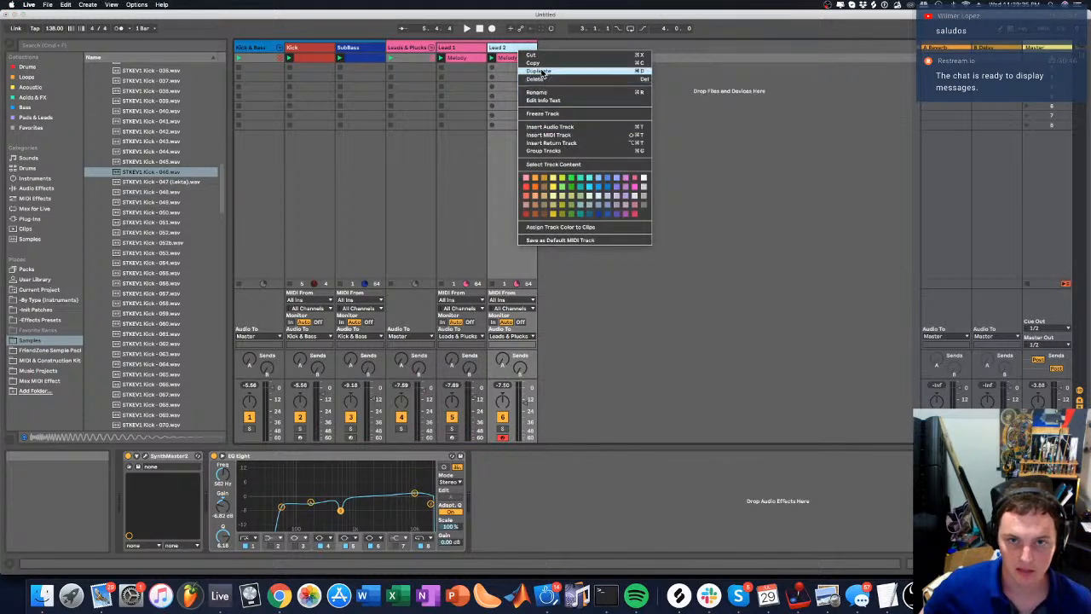
click(544, 71)
right_click(555, 49)
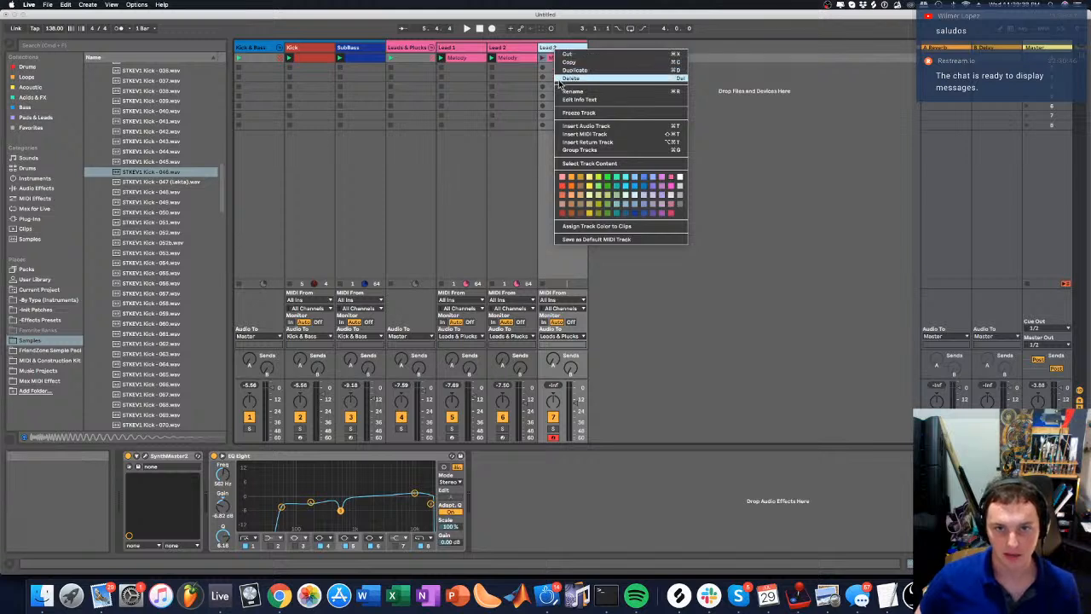
click(567, 92)
text(Pluck)
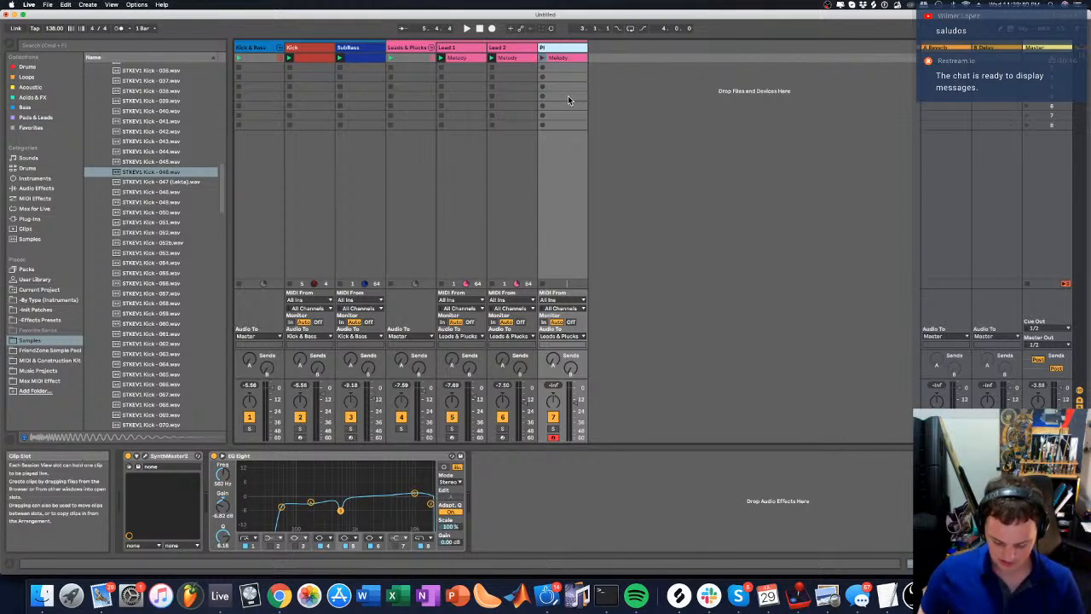
key(Return)
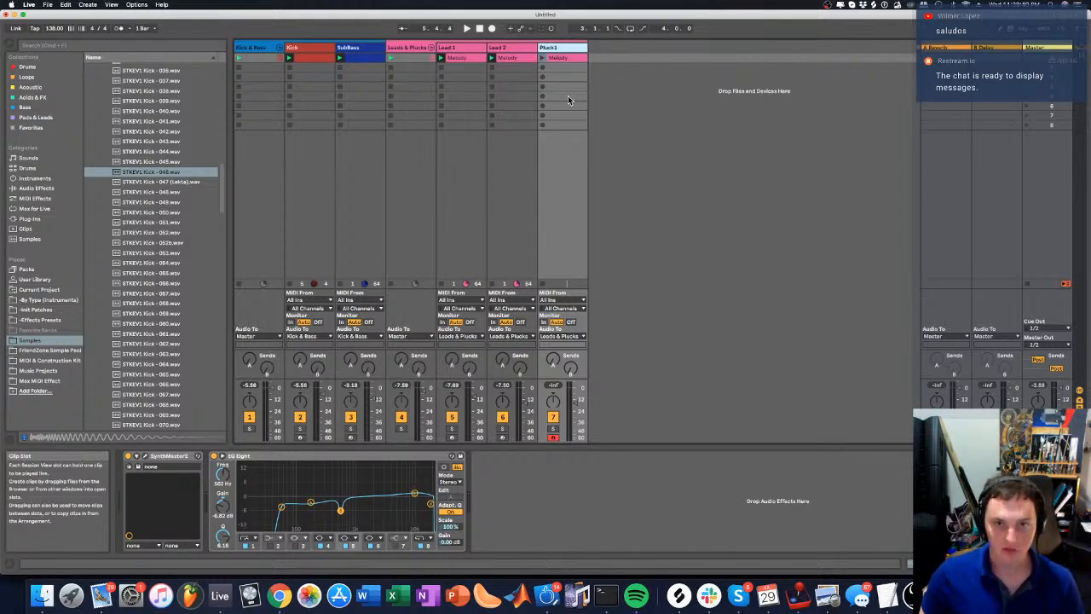
Delete the lower notes from Pluck 1's Melody clip, keeping only the top melody line
double_click(542, 57)
click(743, 473)
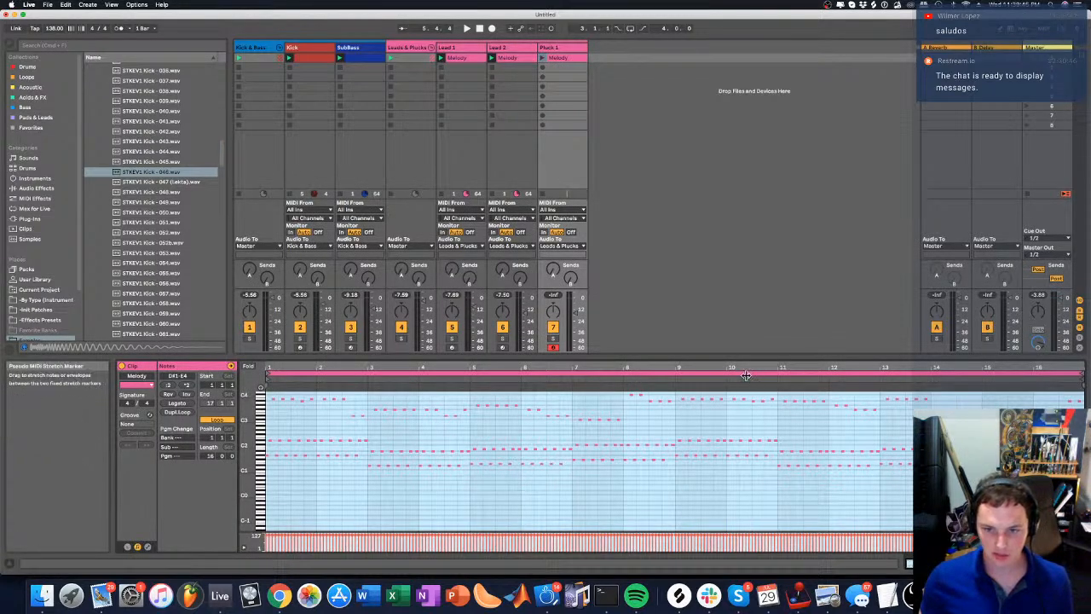
key(super+a)
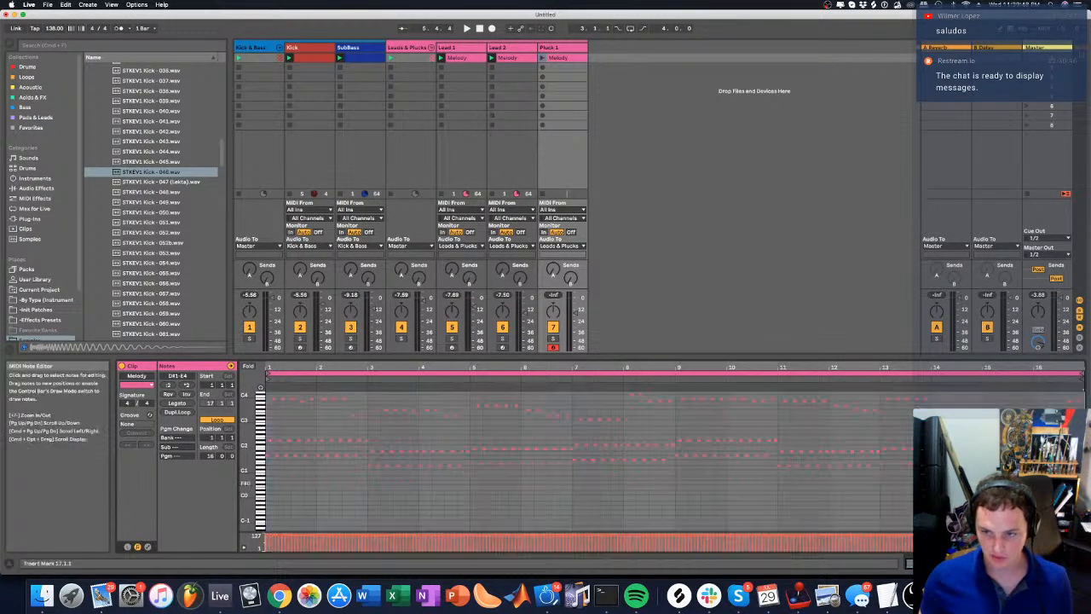
key(Delete)
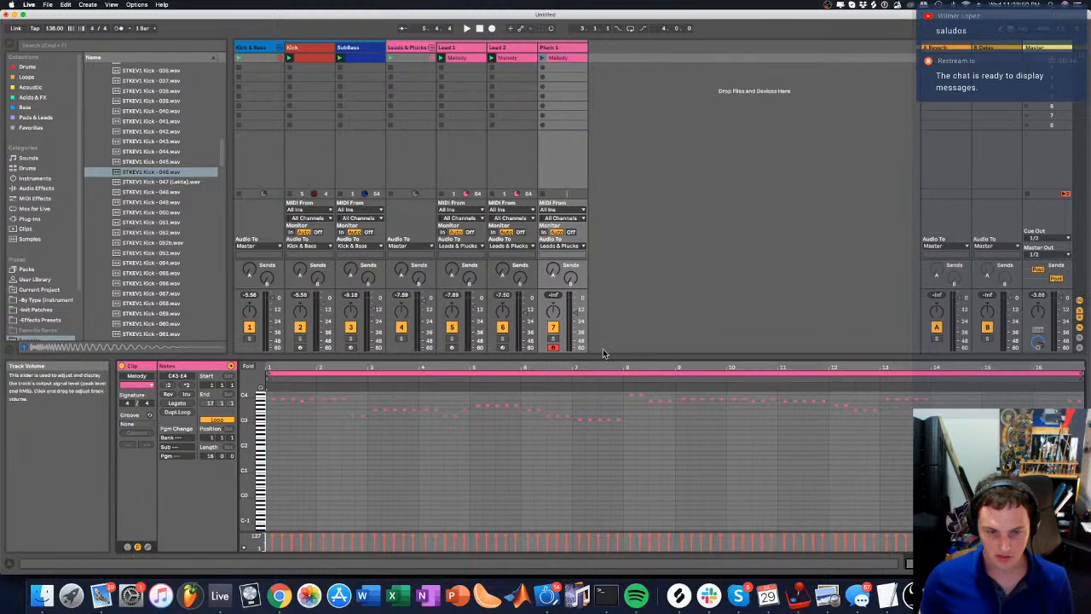
Launch Pluck 1's Melody clip and audition it soloed together with Lead 1 and Lead 2
click(542, 57)
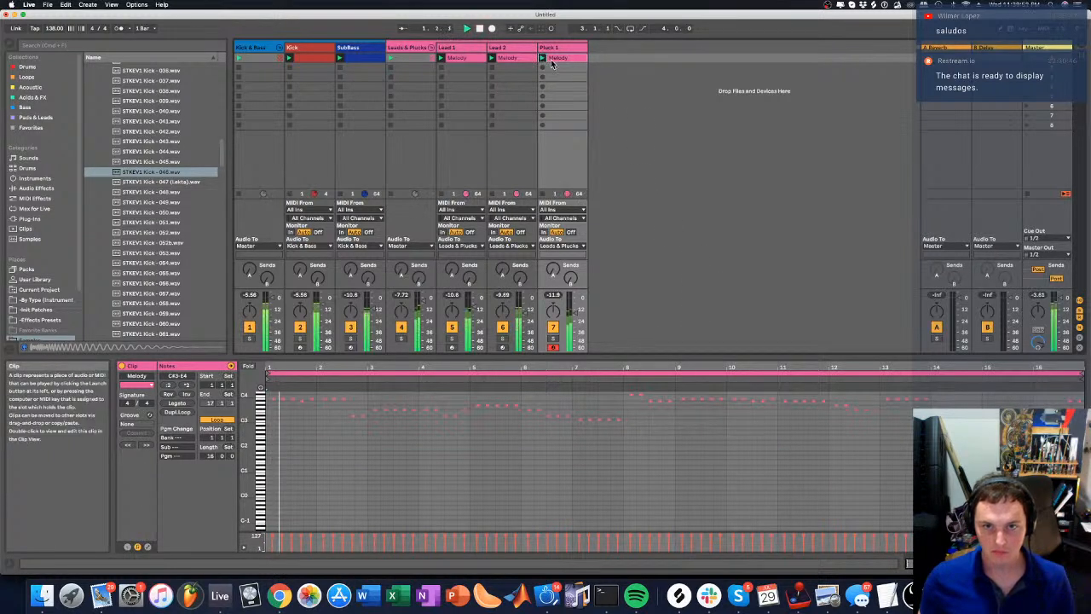
click(553, 339)
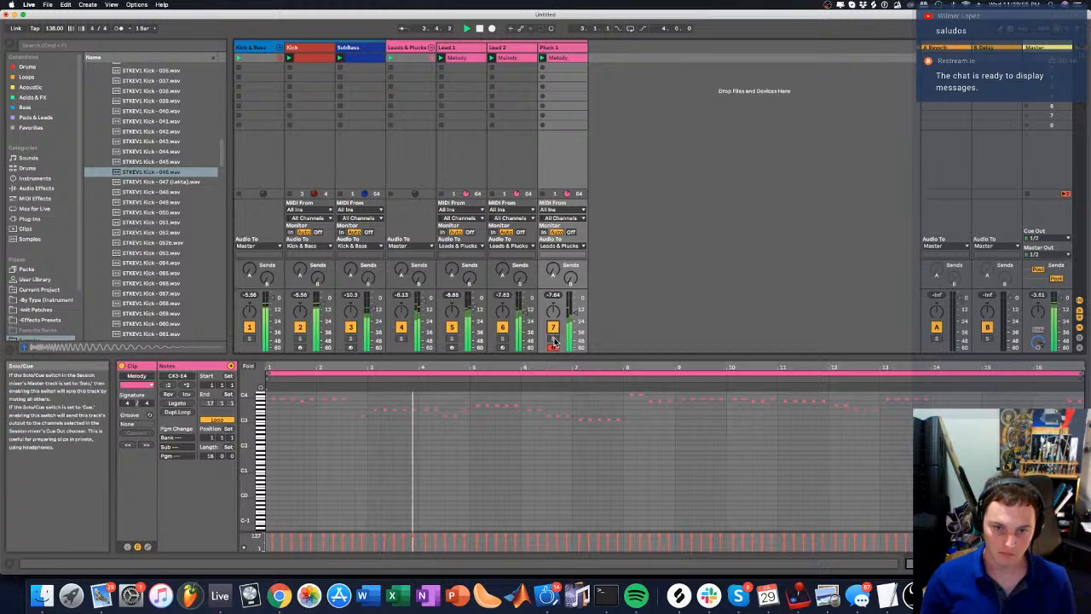
super+click(503, 340)
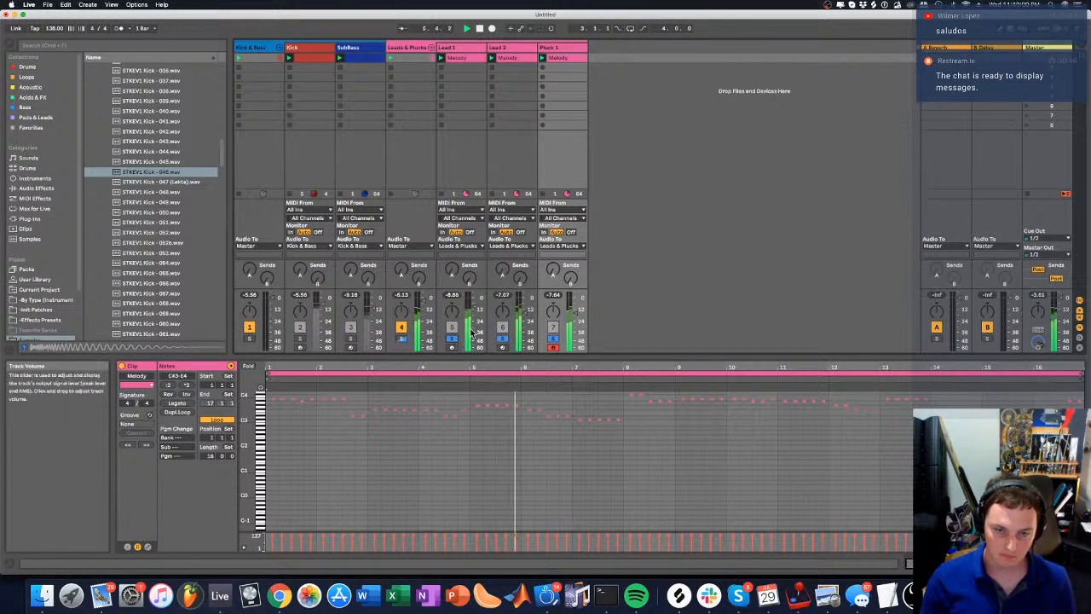
Deactivate the two lower note lines in Lead 2's Melody clip and restart playback
click(518, 52)
click(517, 58)
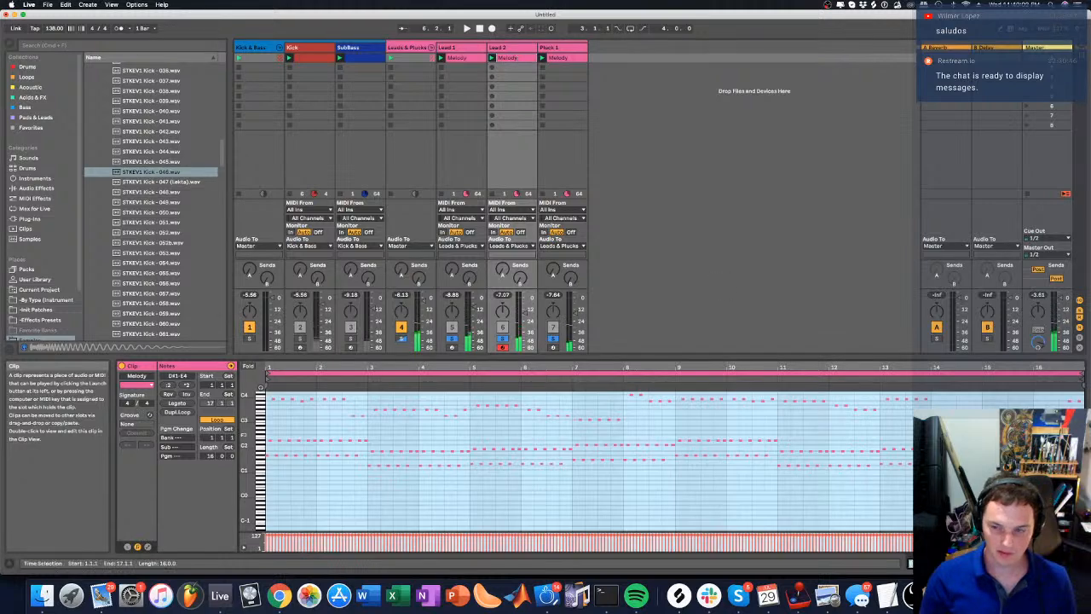
mouse_move(1074, 472)
mouse_down()
mouse_move(160, 479)
mouse_move(32, 438)
mouse_up()
key(0)
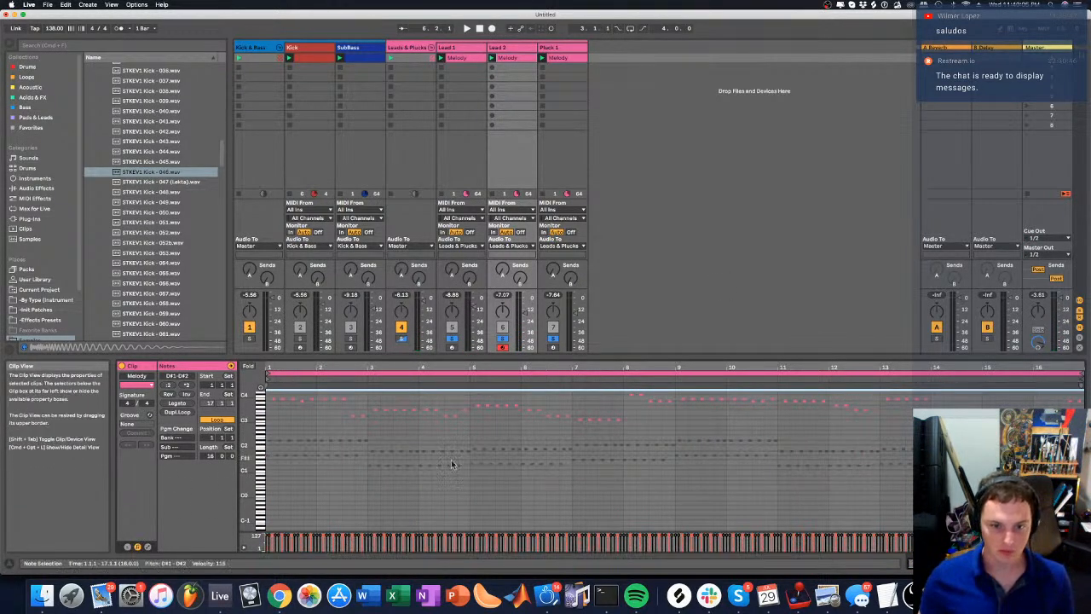
click(458, 498)
key(space)
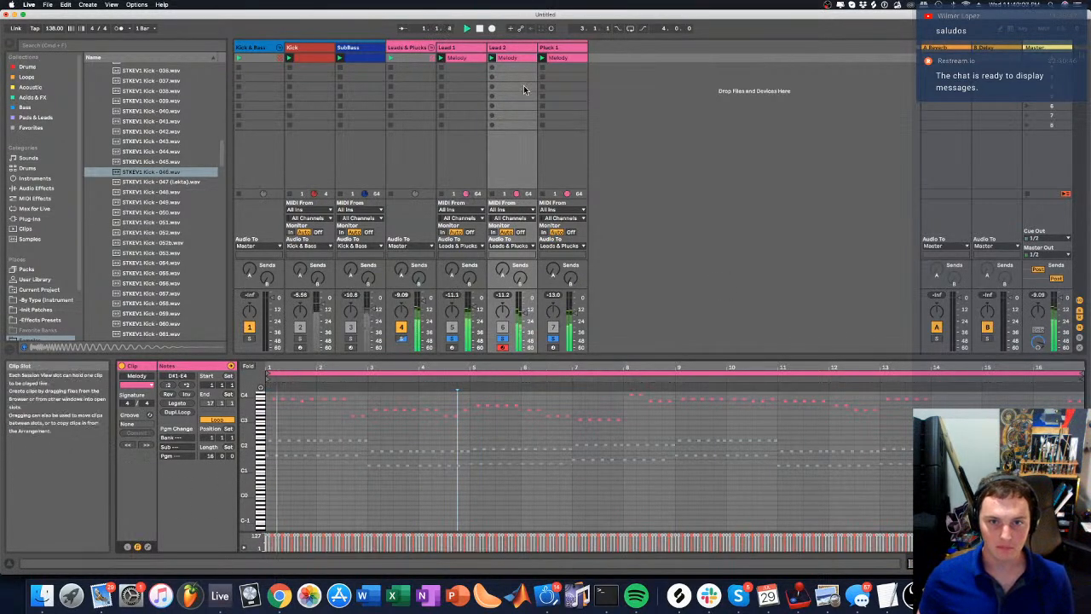
Unsolo the leads, reactivate the lower notes in Lead 2's Melody clip, and compare the mix with Pluck 1 muted and unmuted
click(553, 338)
click(552, 327)
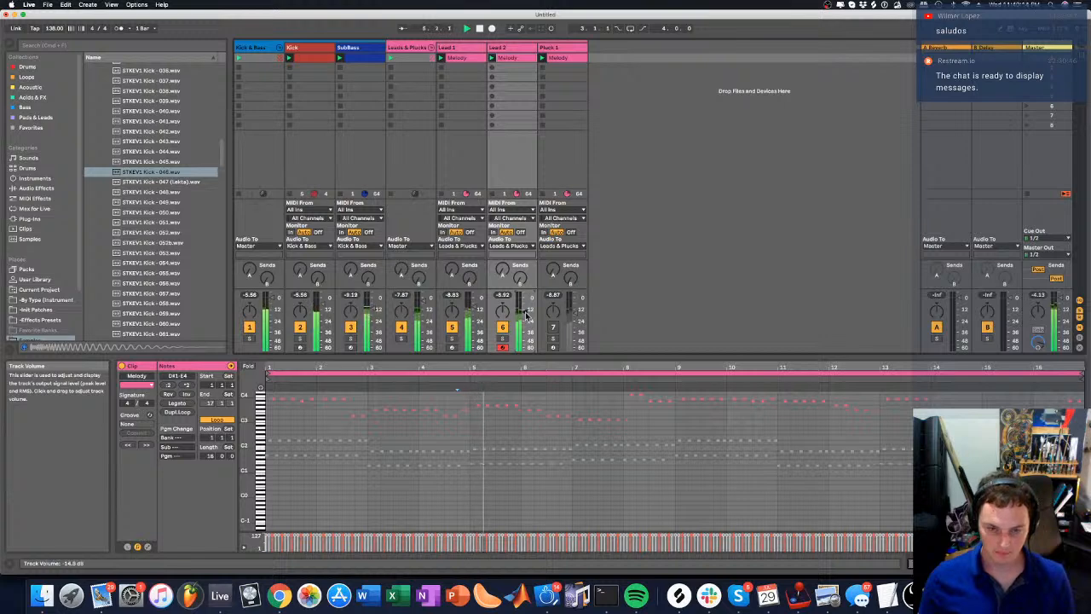
click(499, 439)
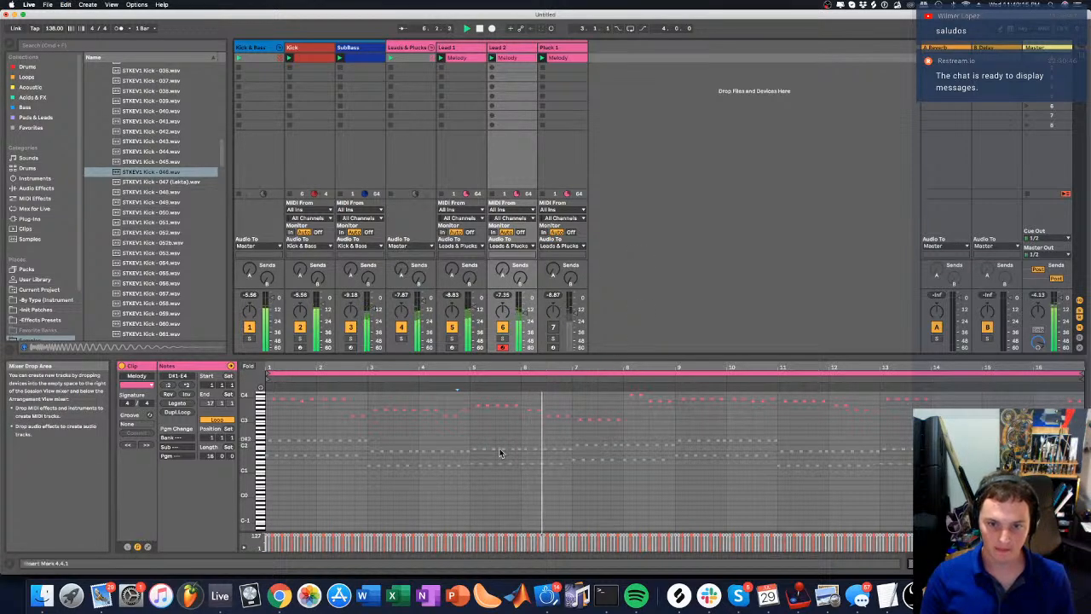
key(F7)
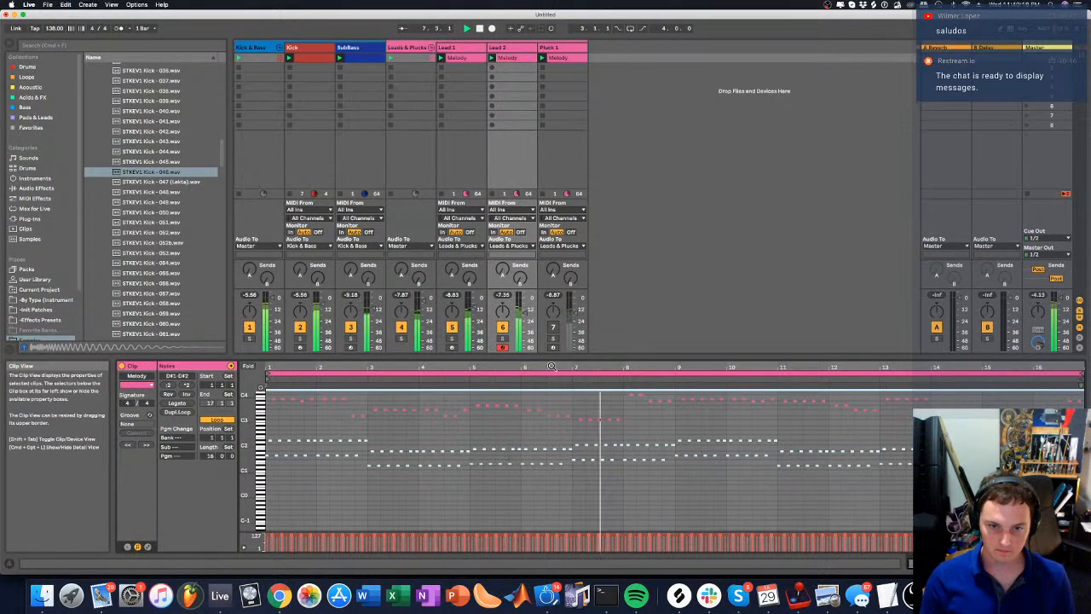
key(F7)
click(537, 417)
key(F7)
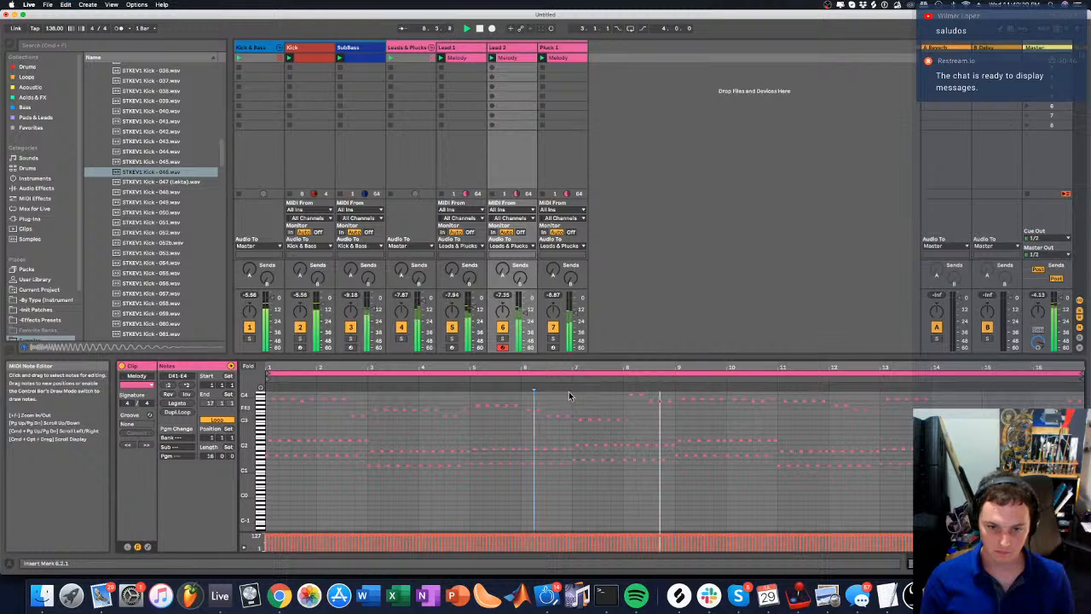
Remove EQ Eight from the Pluck 1 track and browse the third-party plug-ins
click(620, 246)
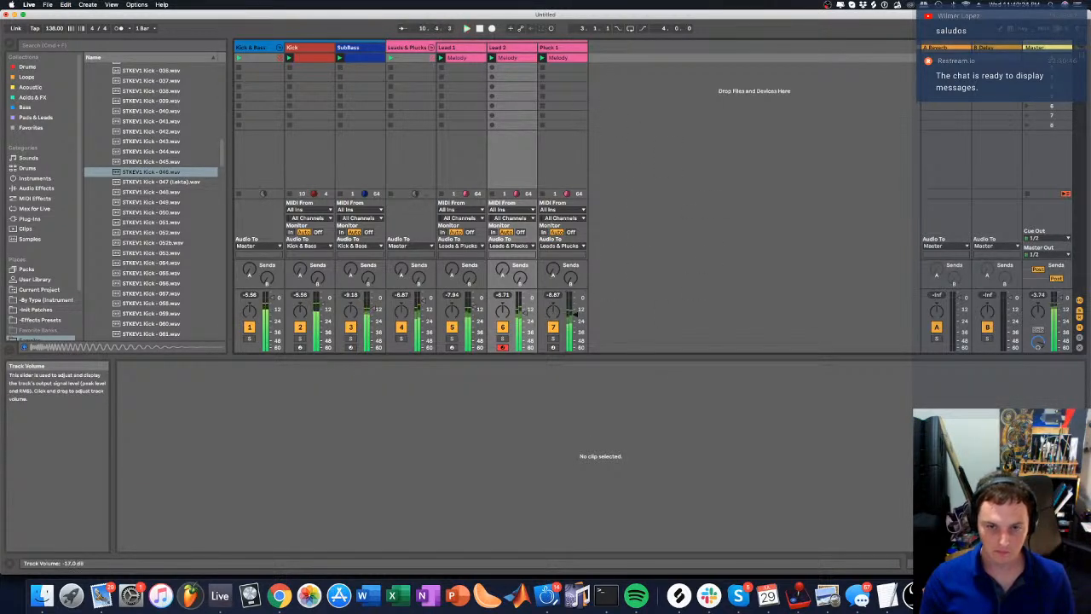
click(561, 47)
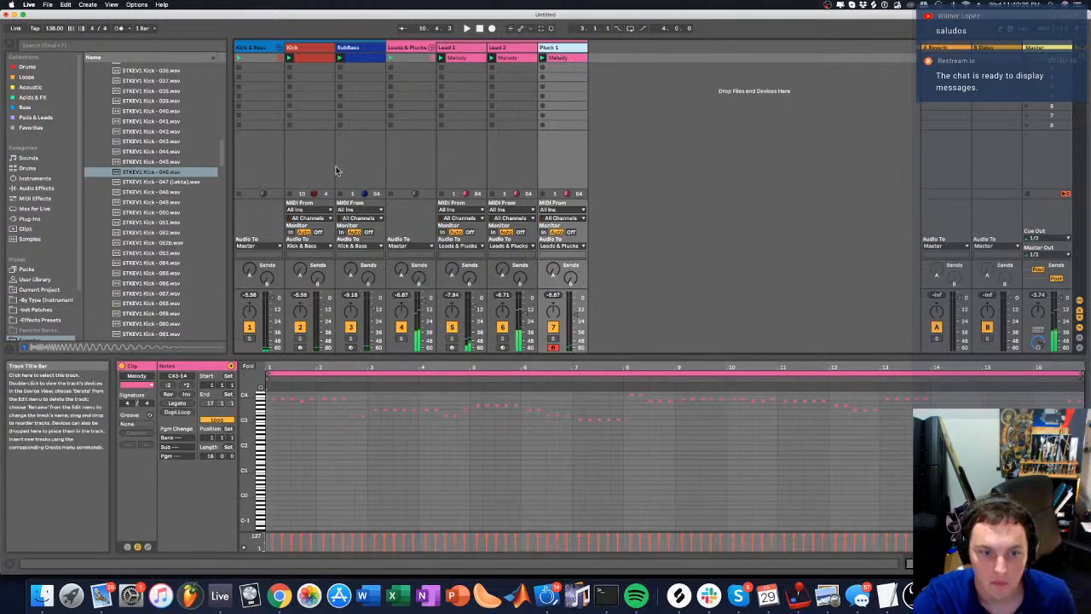
click(1029, 564)
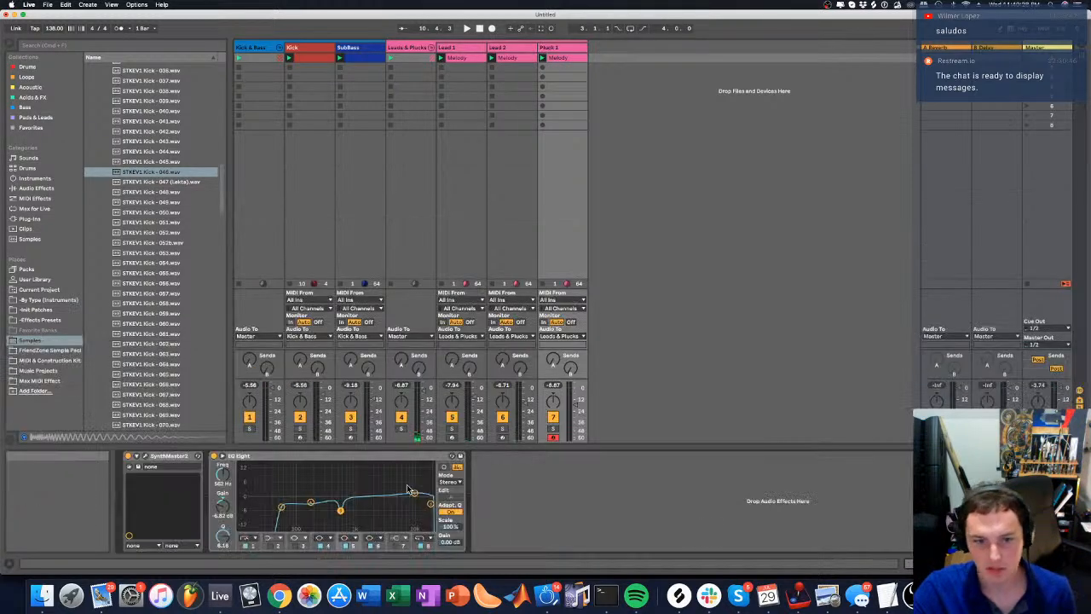
click(256, 457)
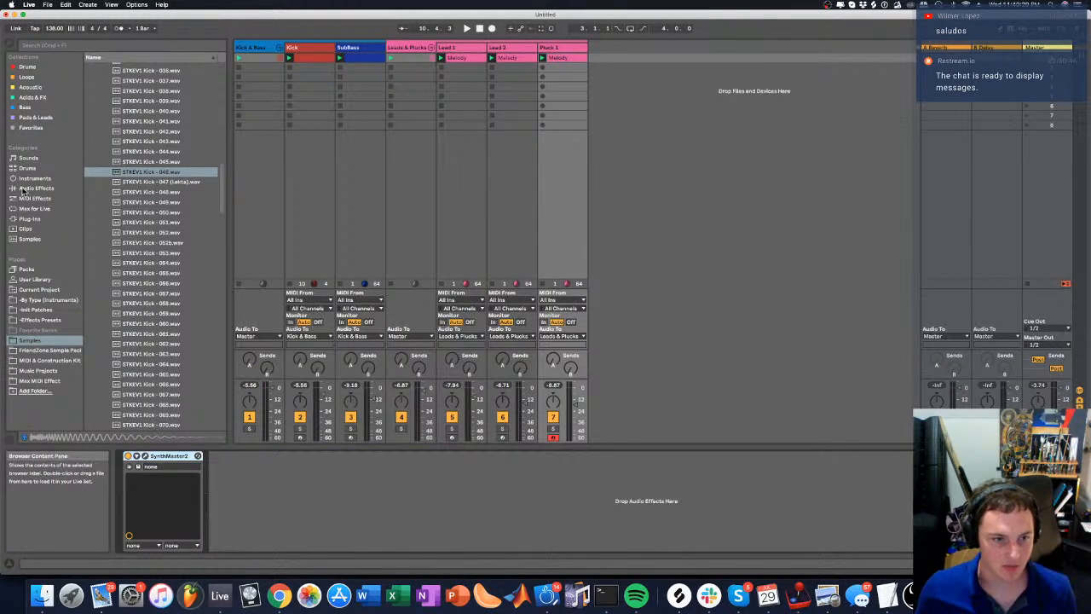
click(29, 218)
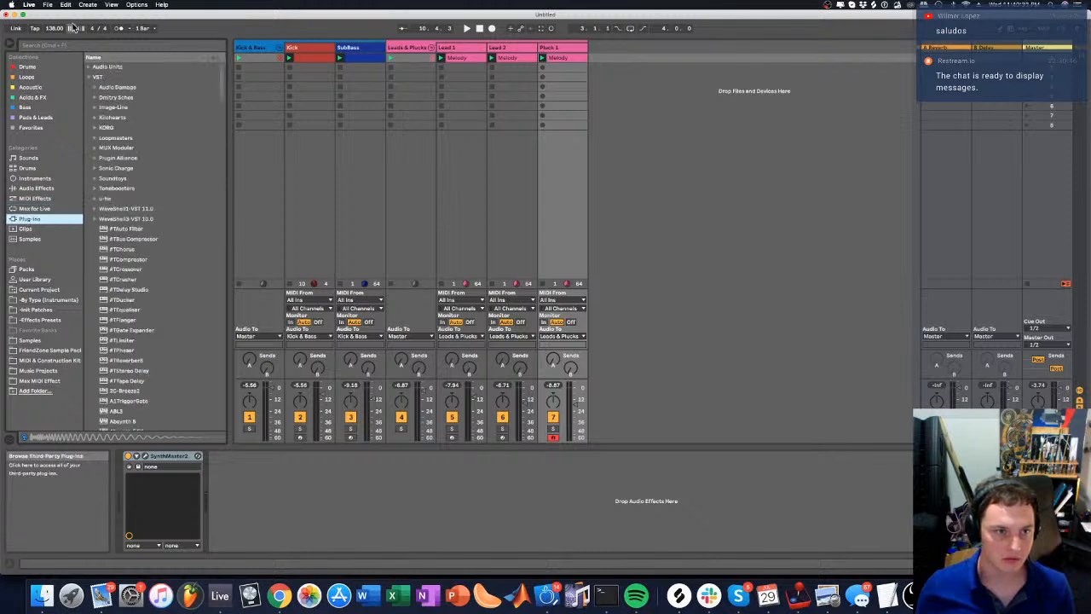
Find SynthMaster1 in the plug-ins, load it on Pluck 1 in place of SynthMaster2, and initialize its preset
click(59, 46)
text(tal)
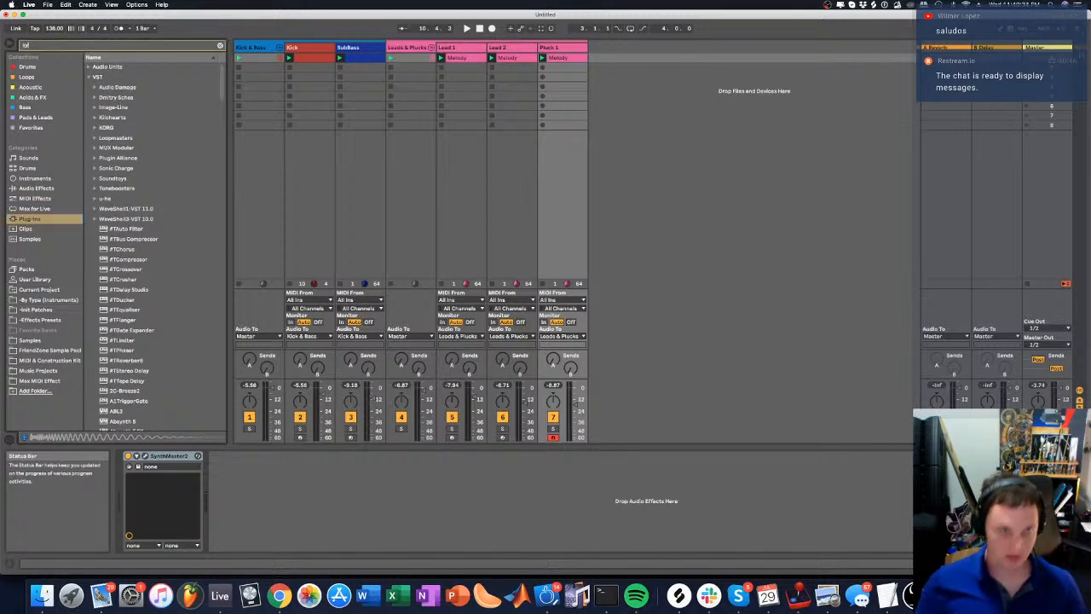
text(thmaster)
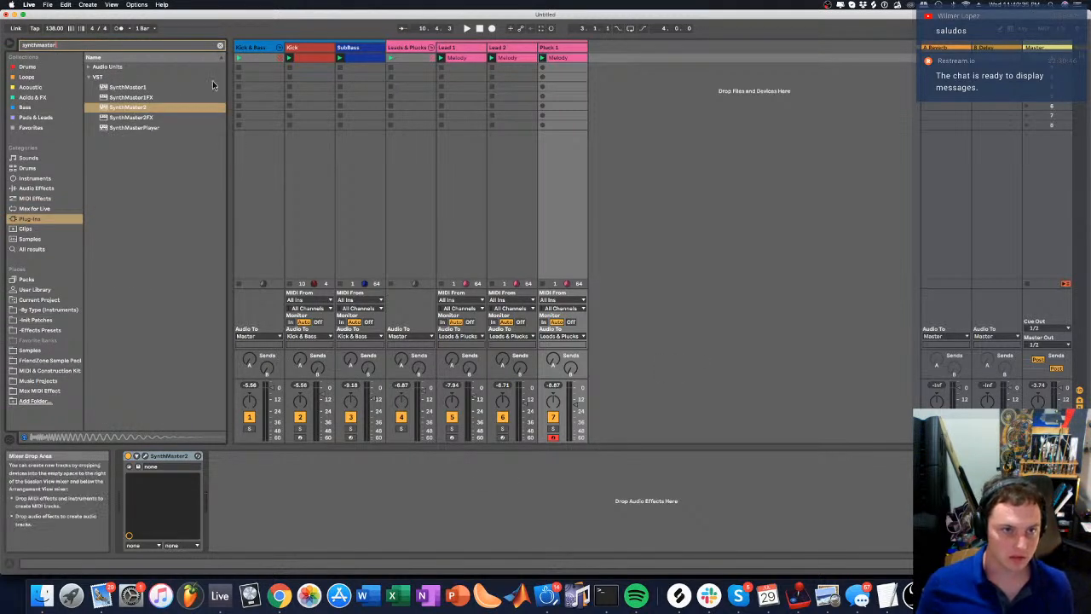
drag(128, 87, 175, 458)
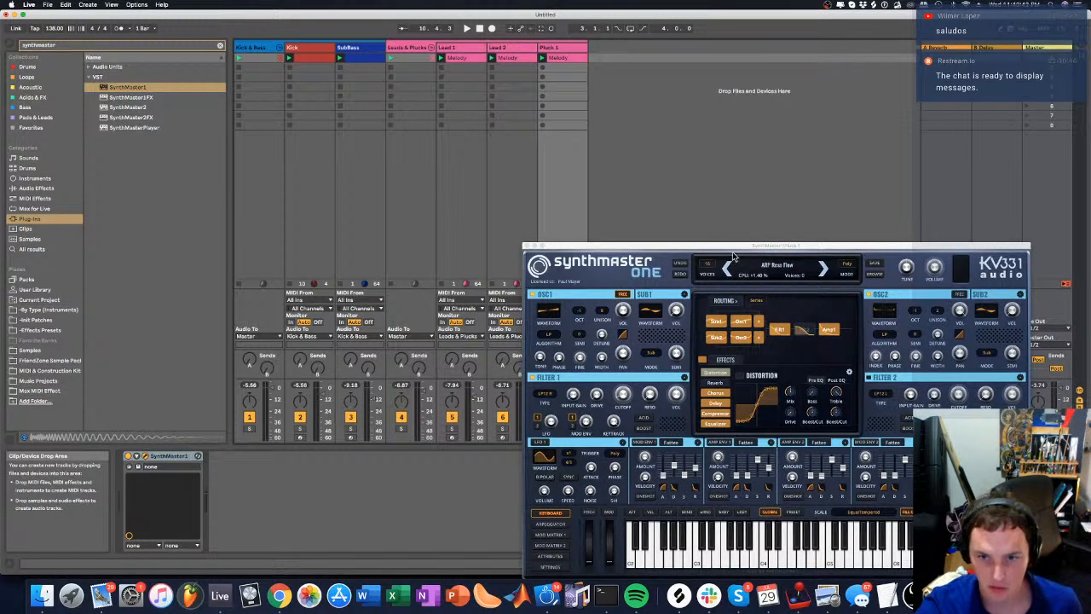
drag(734, 256, 479, 189)
click(518, 201)
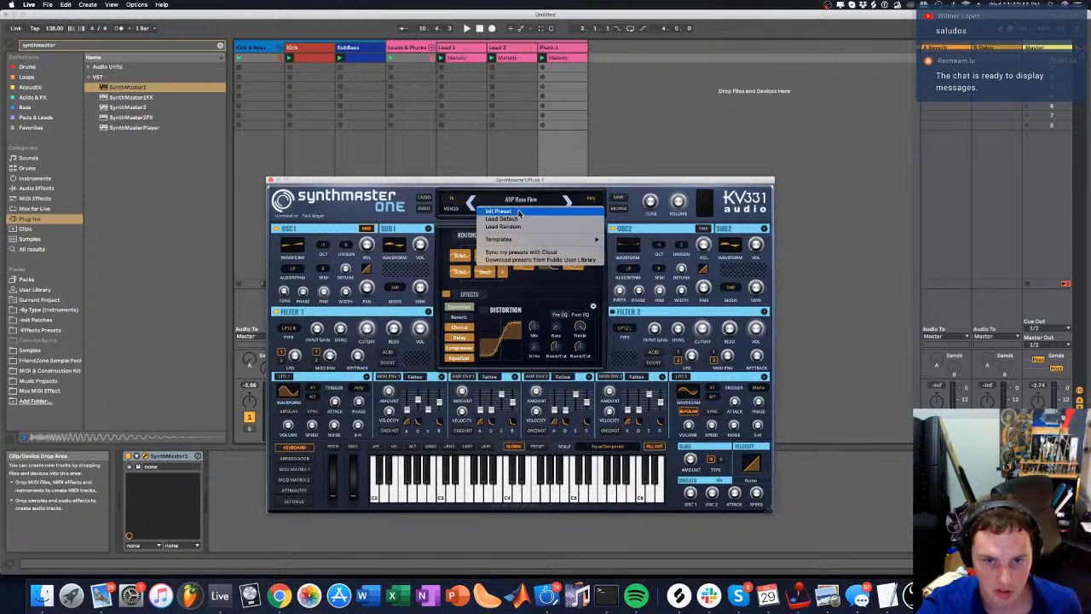
click(500, 211)
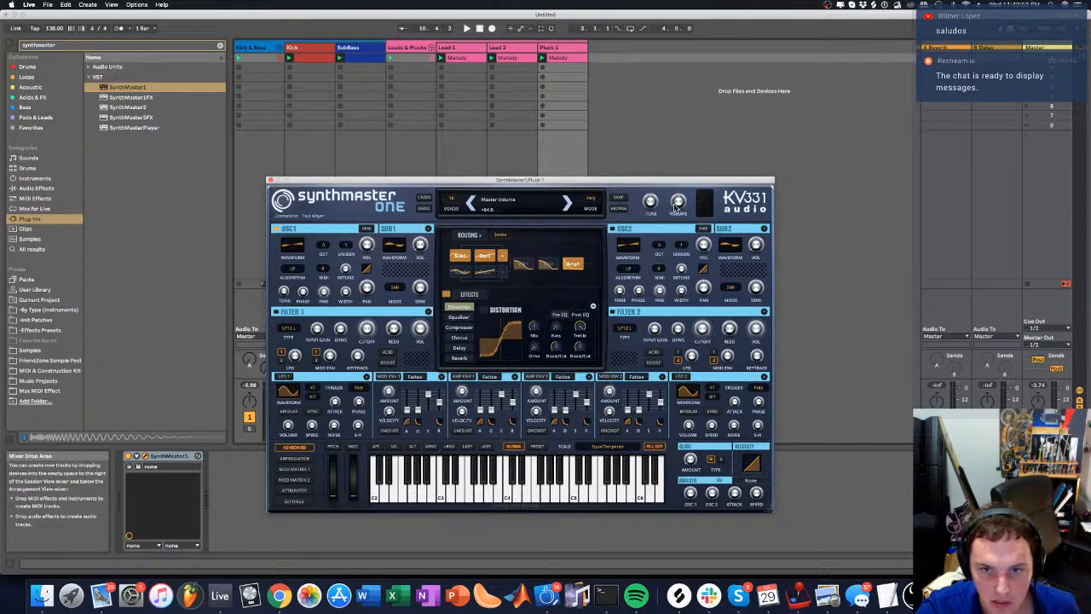
Move the synth window off the mixer and raise the Pluck 1 track volume and the synth's master volume
drag(649, 179, 1022, 55)
drag(577, 407, 576, 388)
drag(1050, 79, 1050, 74)
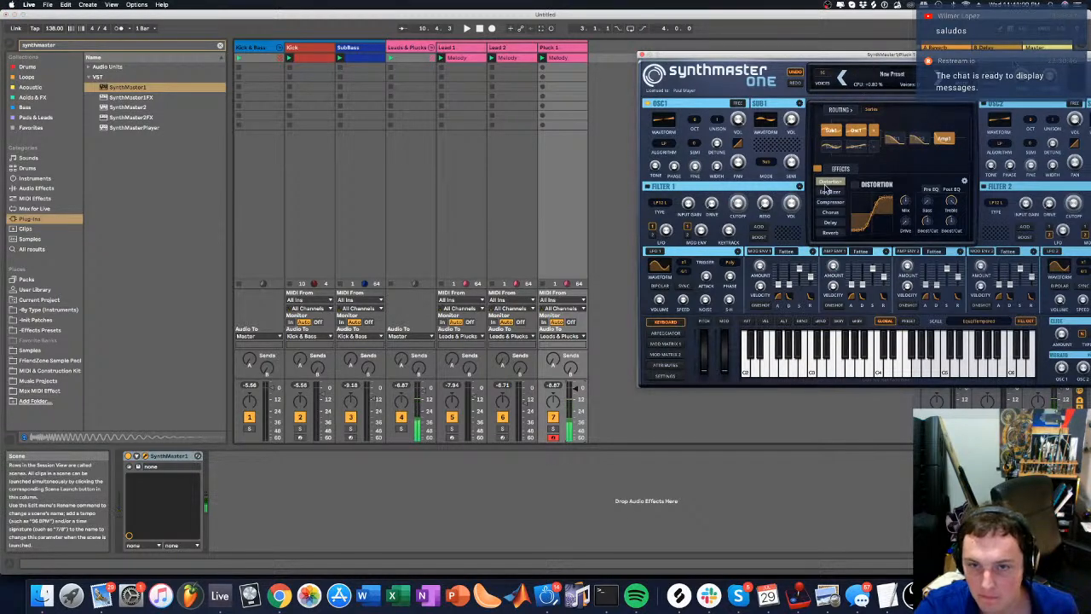
Try the Diode Ladder Lowpass 24 type on the synth's Filter 1
drag(844, 55, 581, 133)
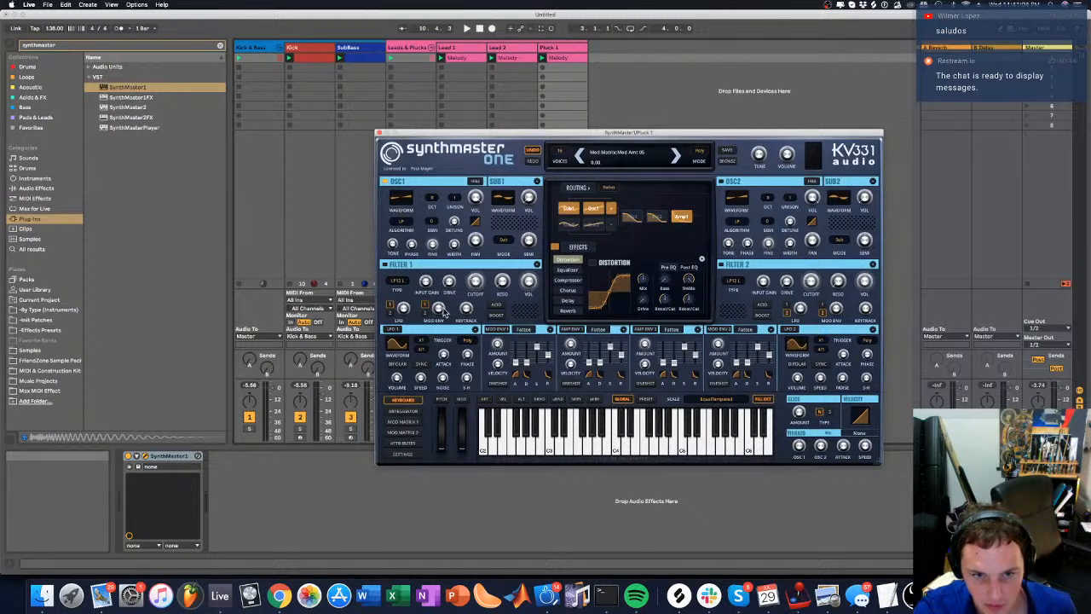
click(401, 282)
mouse_move(436, 329)
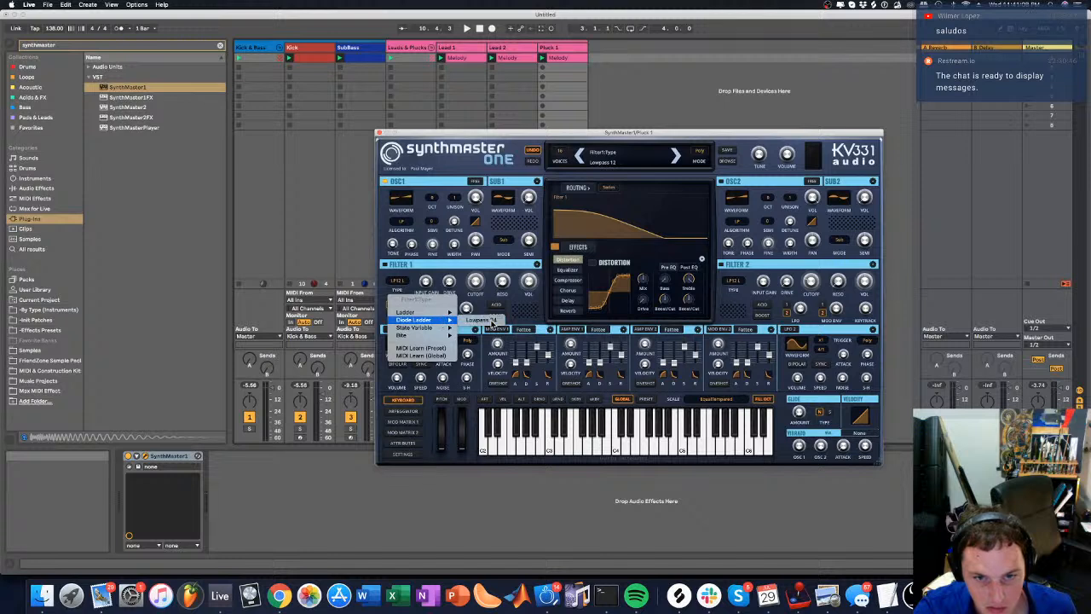
click(492, 320)
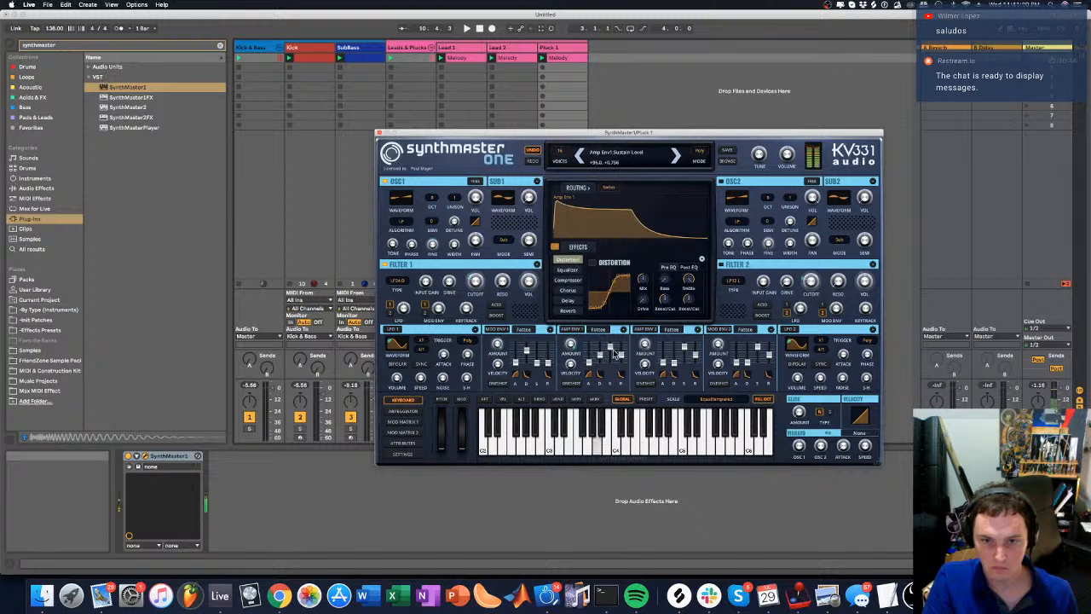
Set Filter 1 to Ladder Lowpass 24, and adjust Amp Env 1's sustain and Mod Env 1's decay for a pluck shape
click(398, 281)
mouse_move(433, 332)
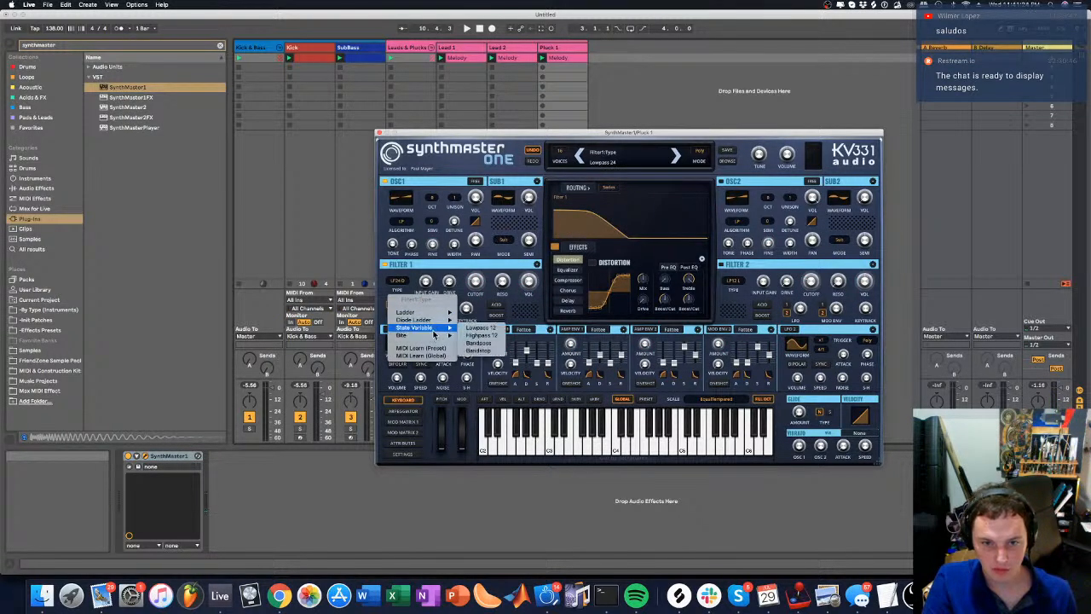
mouse_move(452, 315)
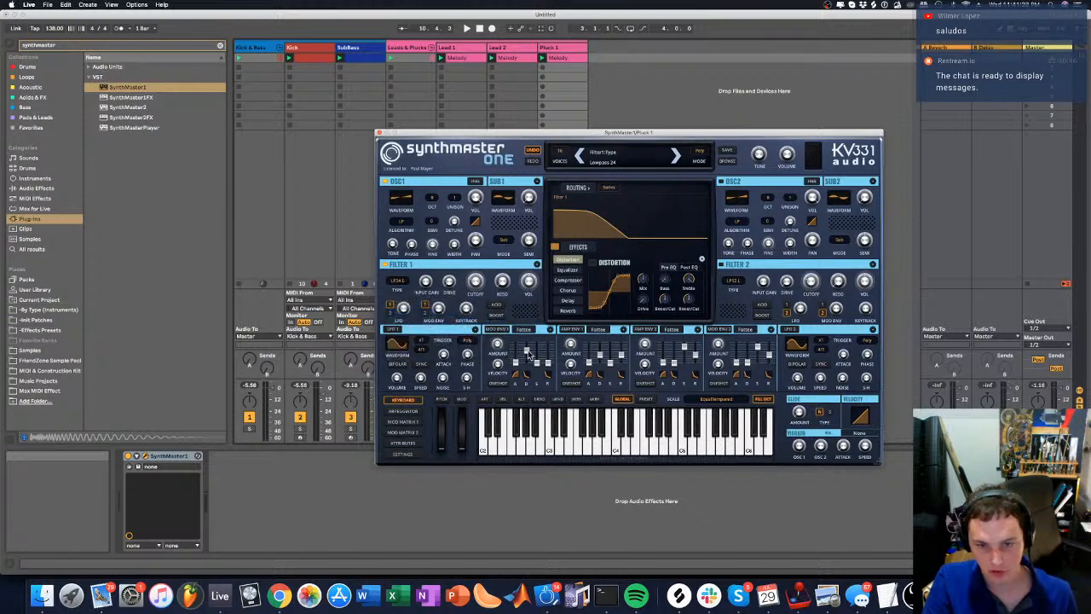
click(481, 320)
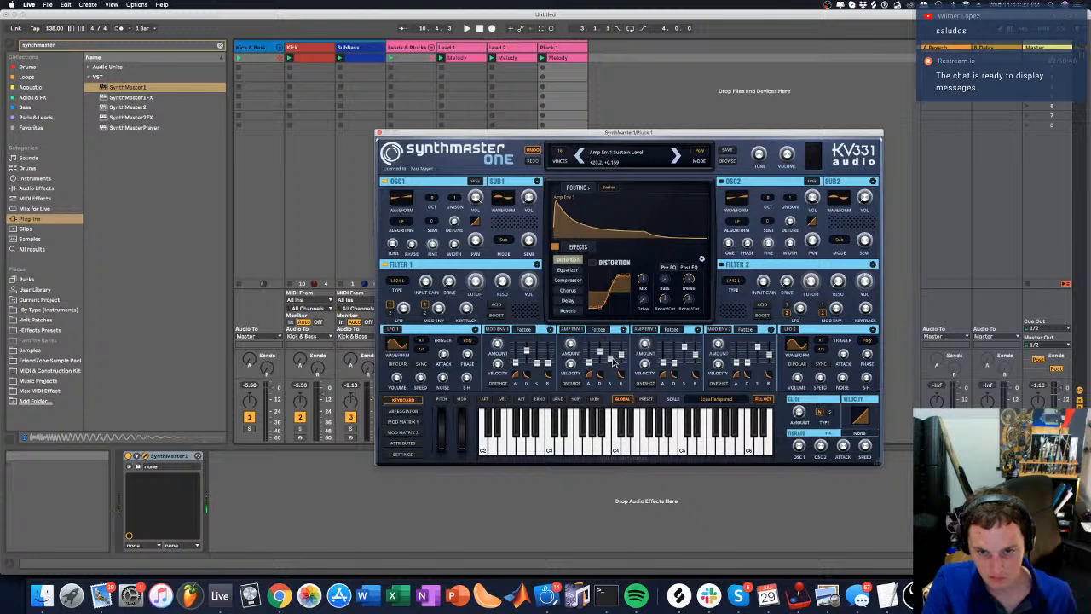
drag(612, 363, 610, 358)
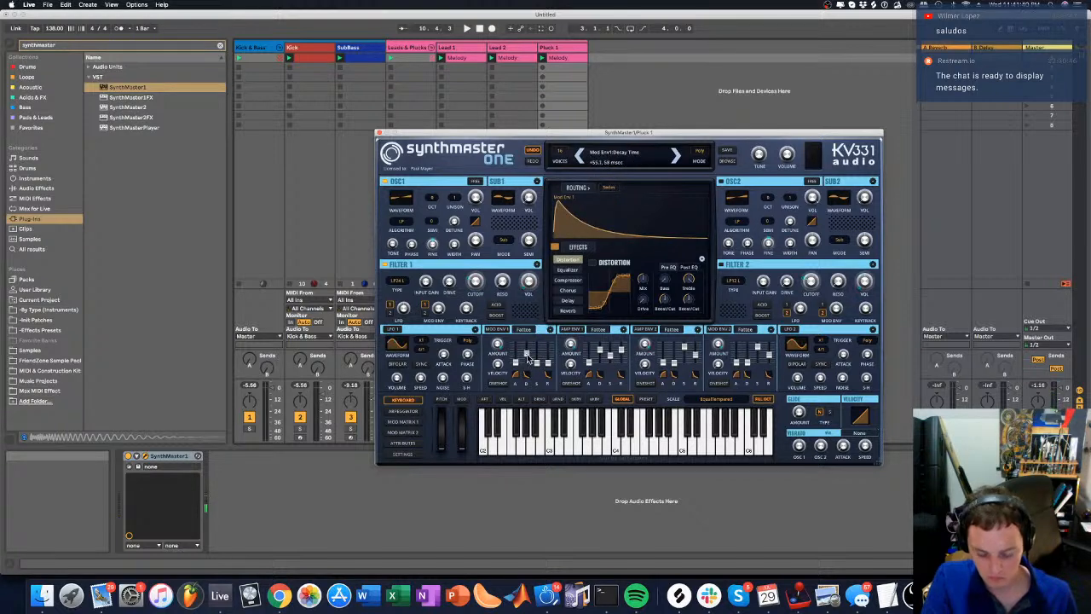
drag(529, 359, 528, 355)
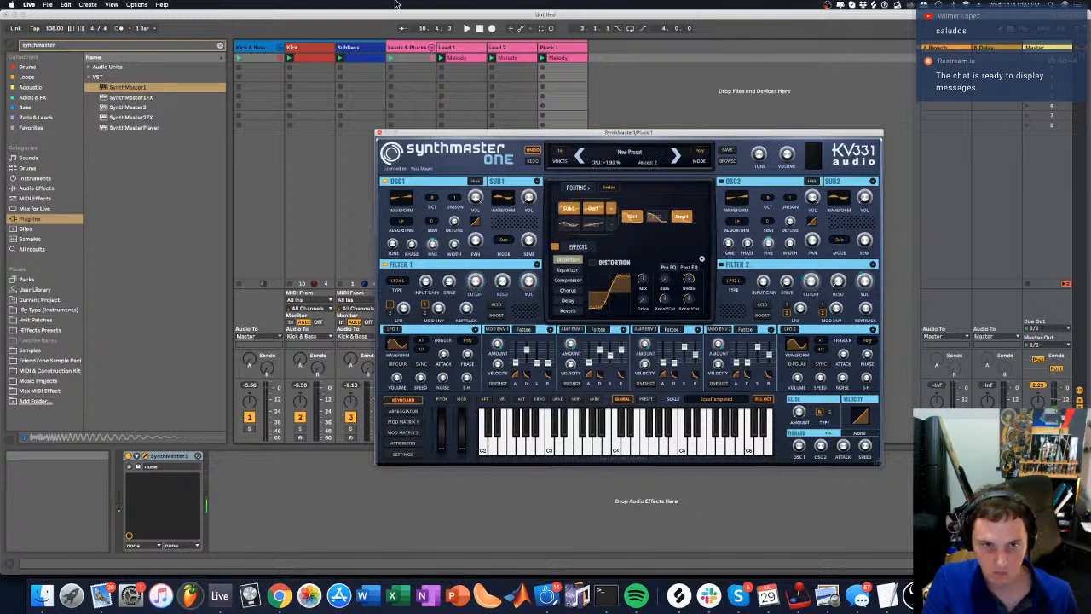
Open the ArtsAcoustic Reverb on the Leads & Plucks group and adjust its diffusion
click(406, 58)
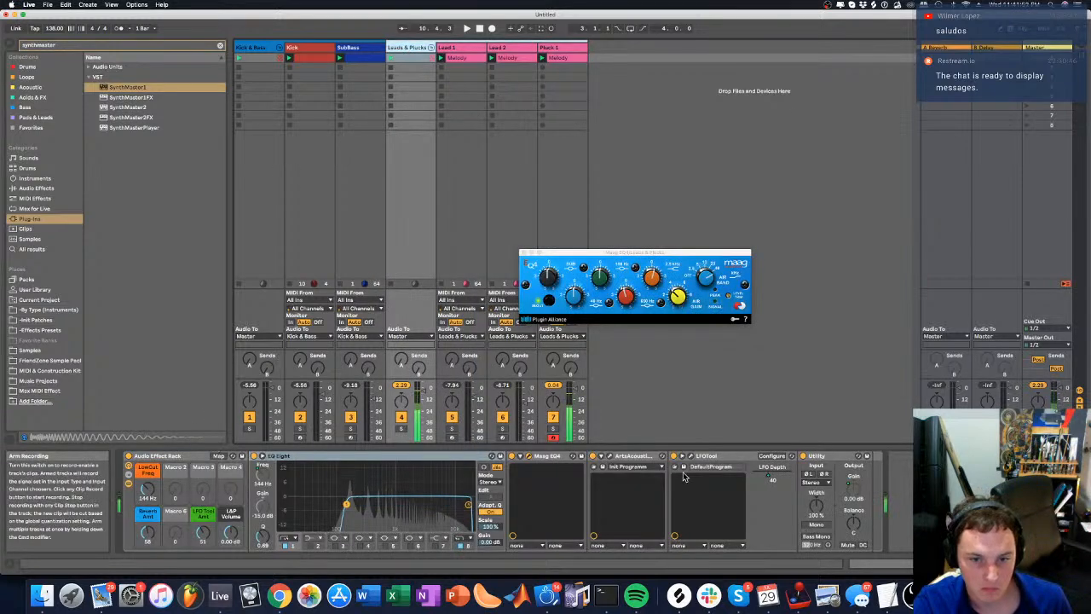
click(613, 458)
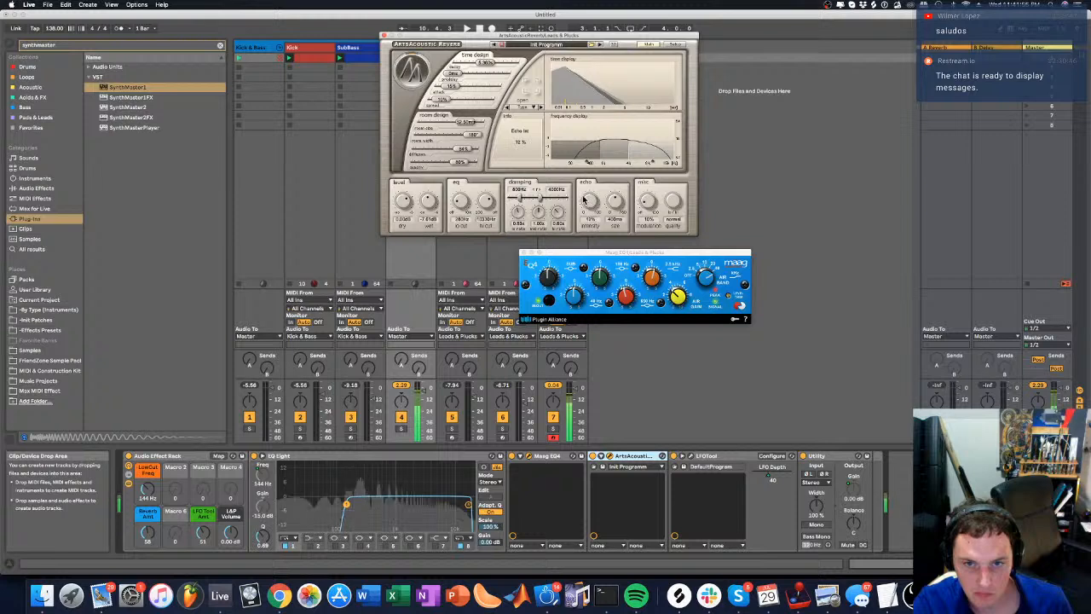
mouse_move(464, 150)
mouse_down()
mouse_move(432, 156)
mouse_move(459, 157)
mouse_up()
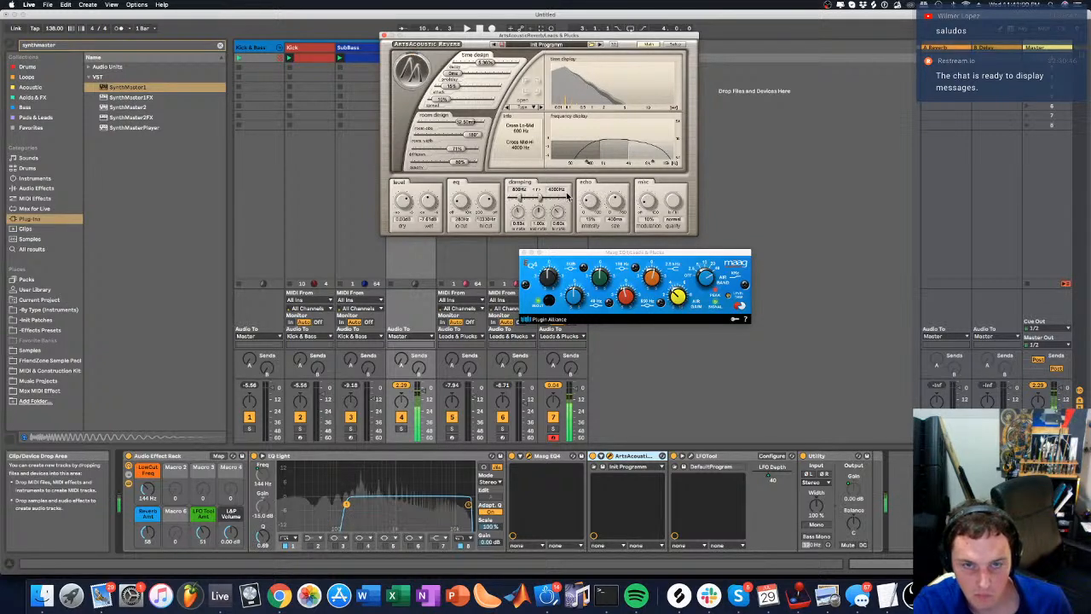
Try the reverb's factory preset bright synth generic 03 with the Reverb Amt macro raised to 73
click(589, 46)
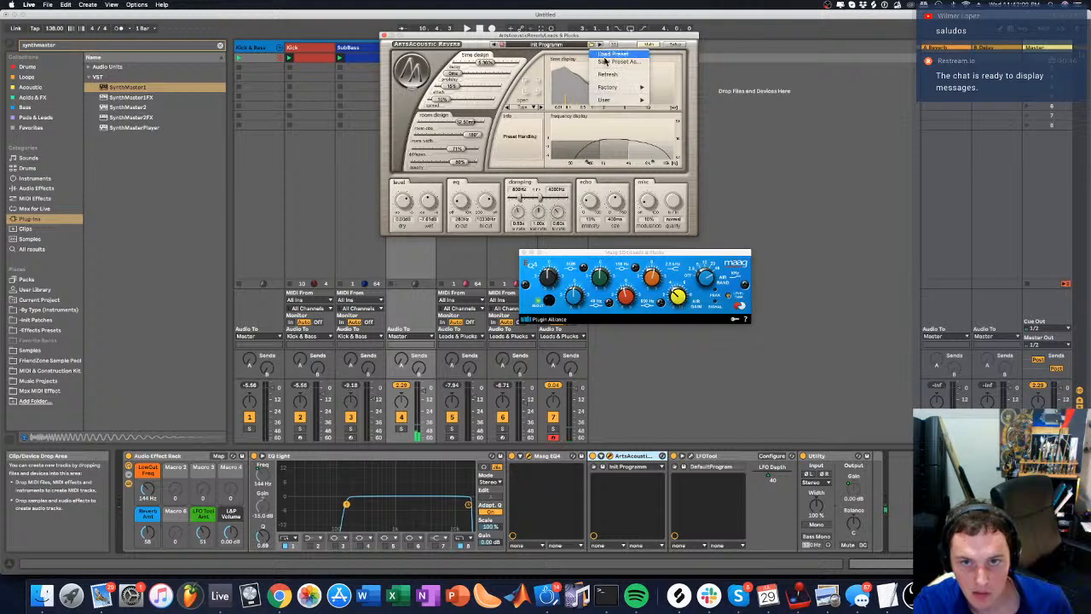
mouse_move(644, 88)
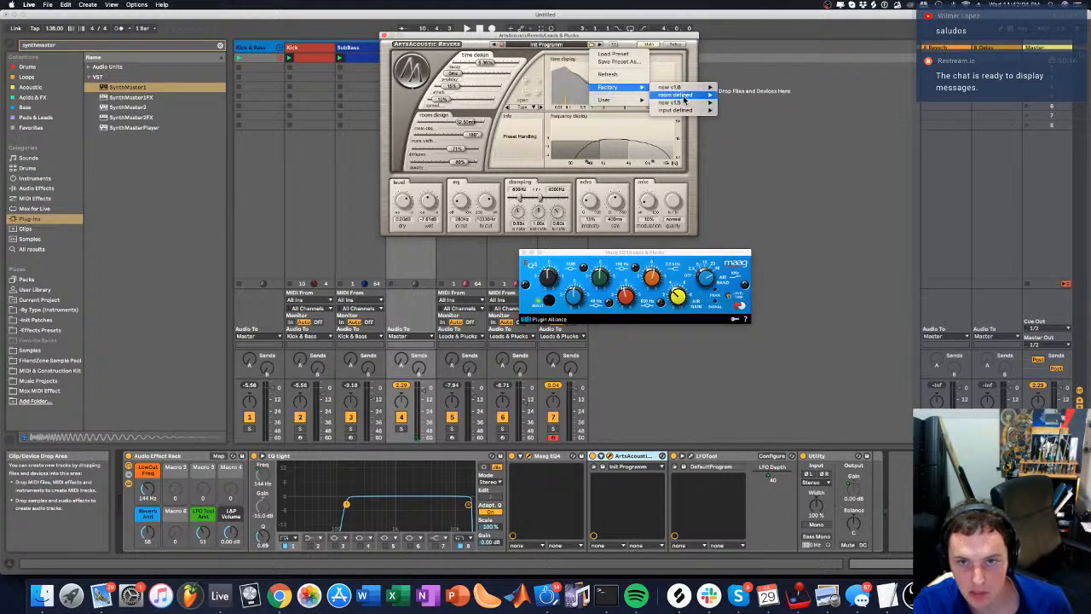
mouse_move(682, 110)
mouse_move(750, 142)
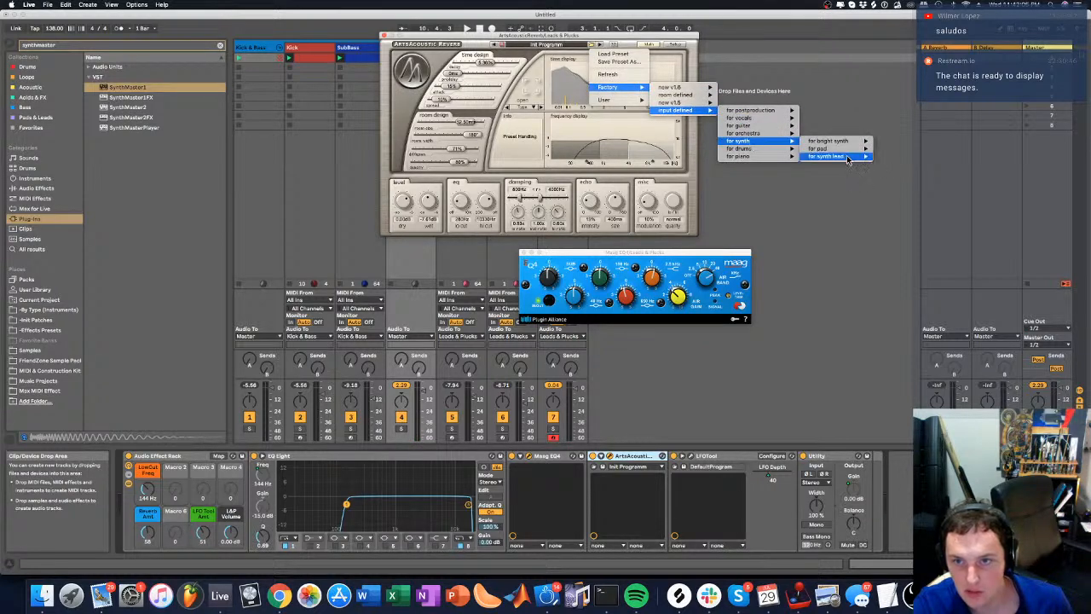
mouse_move(848, 146)
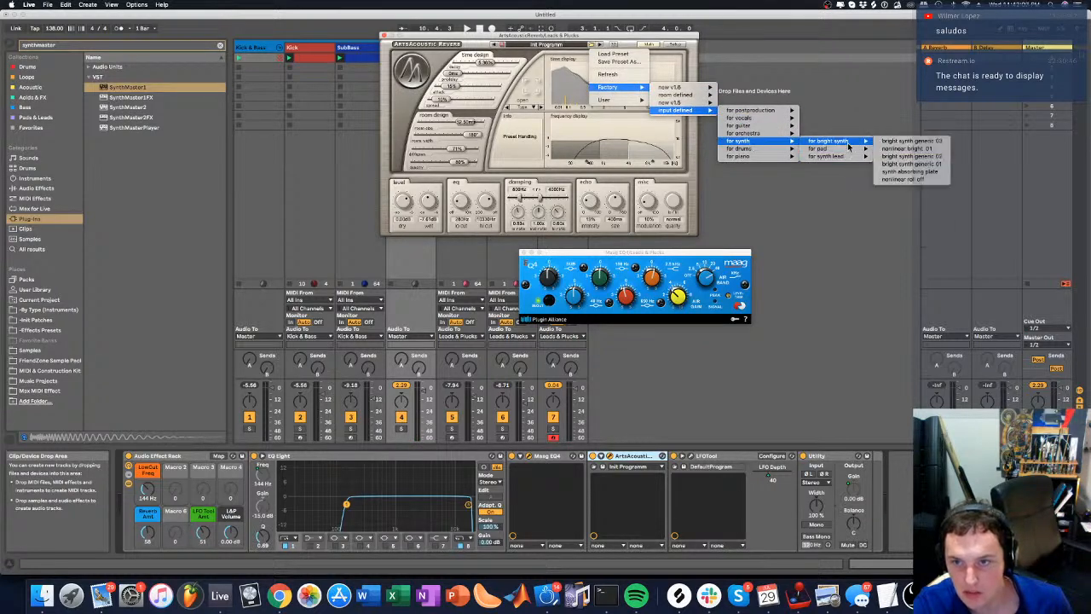
click(895, 141)
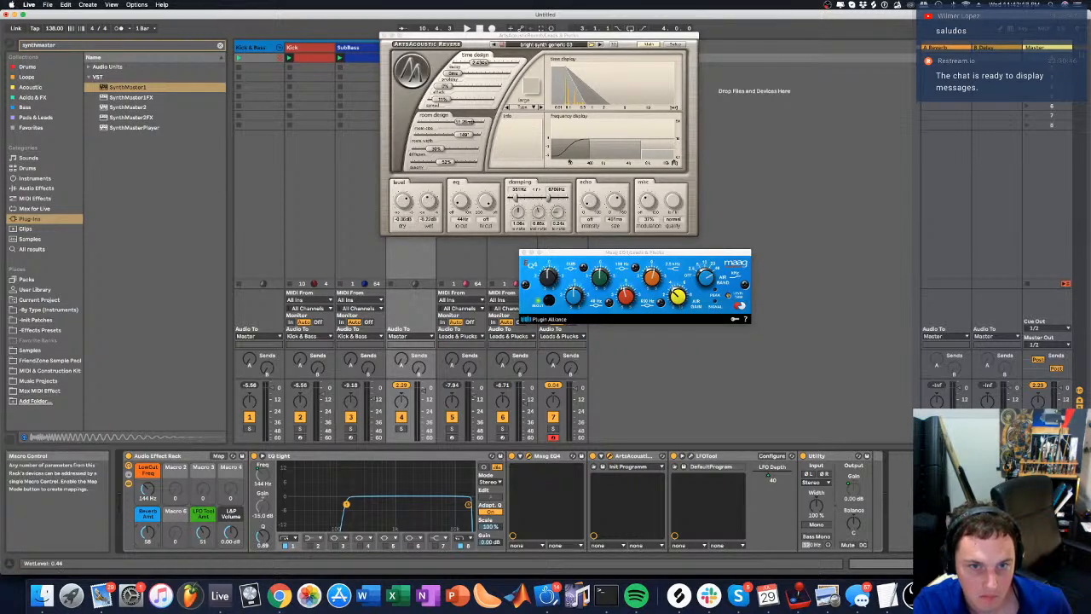
drag(148, 532, 147, 522)
Try the reverb's factory preset nonlinear bright 01 from the bright synth category
click(594, 44)
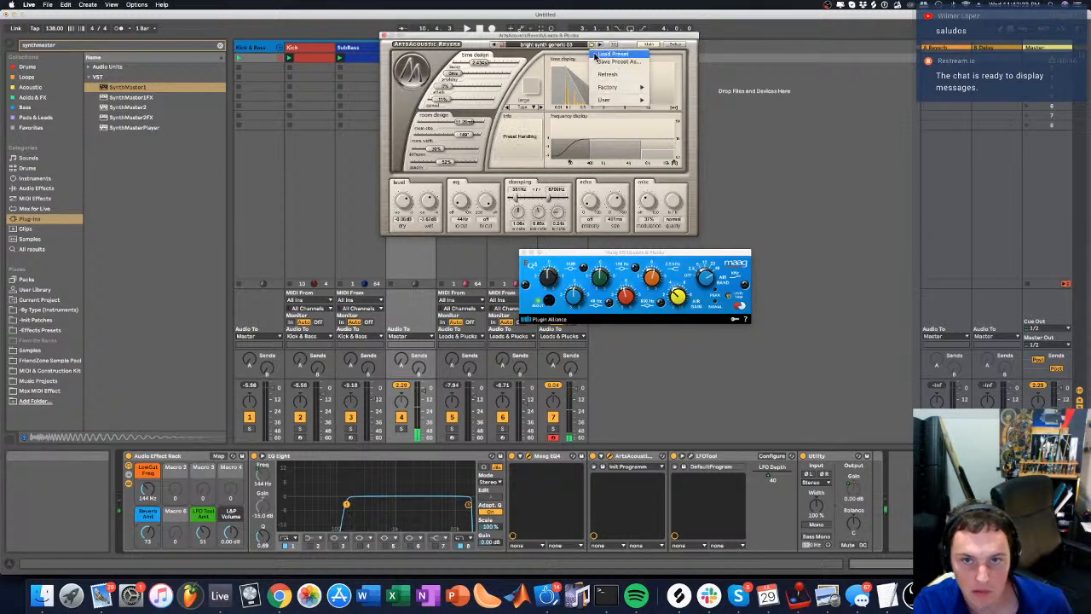
mouse_move(610, 88)
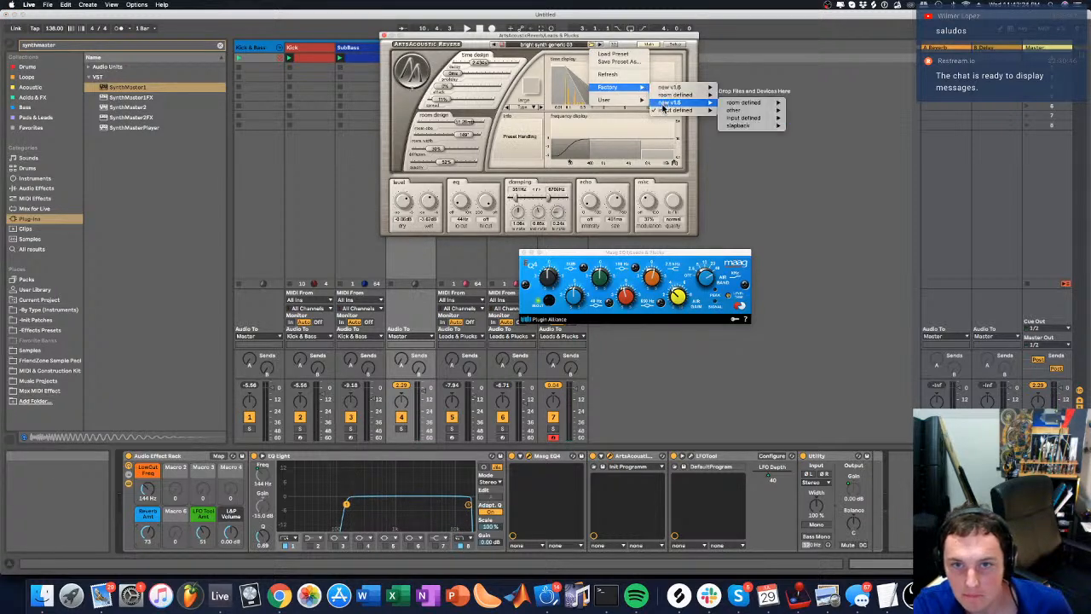
mouse_move(828, 141)
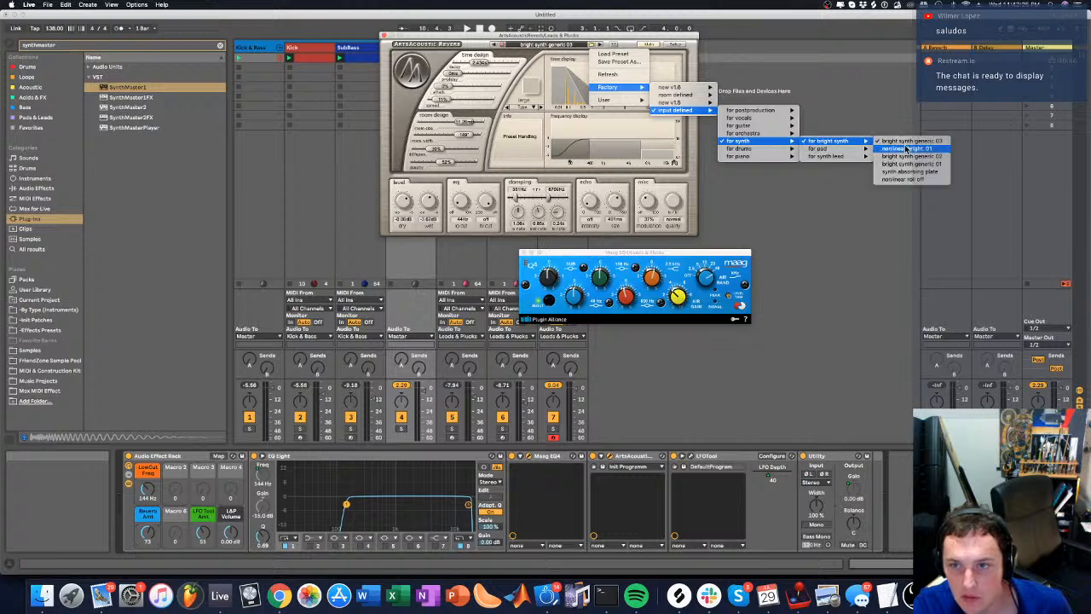
click(909, 148)
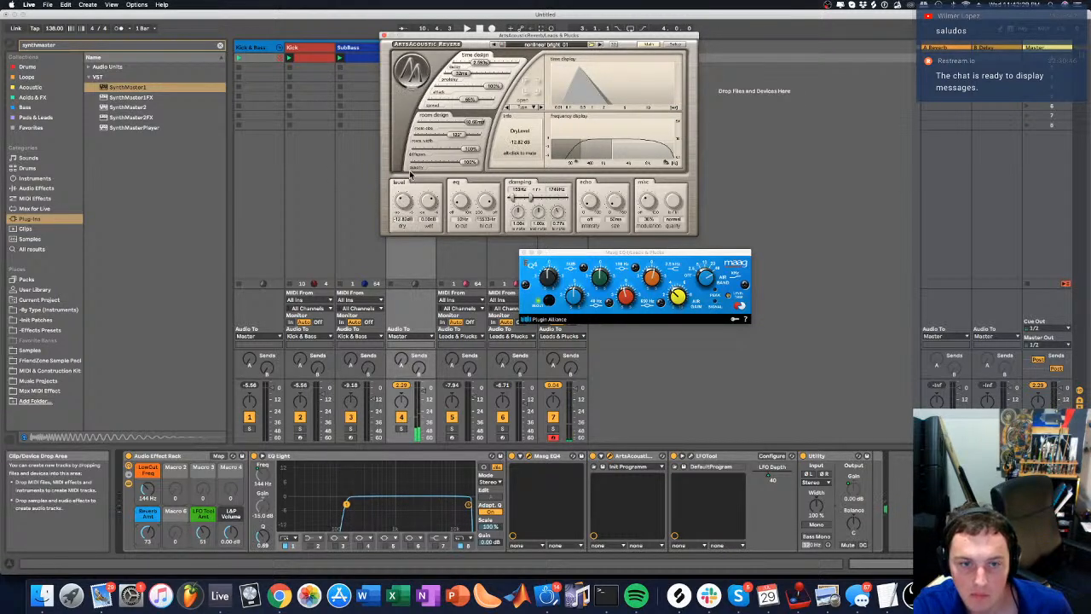
Audition the reverb presets bright synth generic 02 and bright synth generic 01, lowering the wet level of each
click(600, 46)
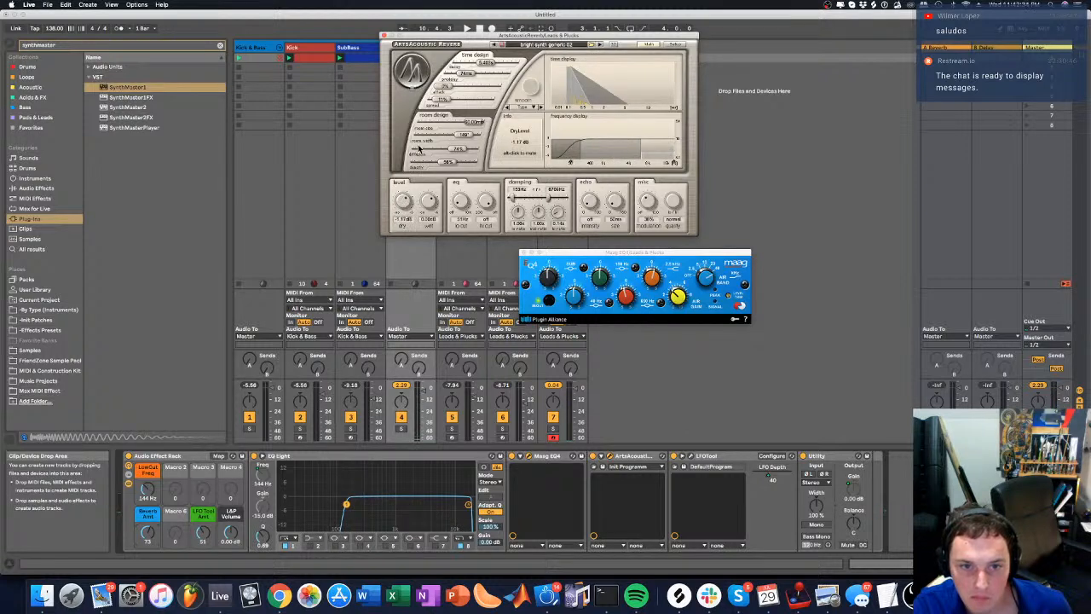
drag(426, 210, 418, 228)
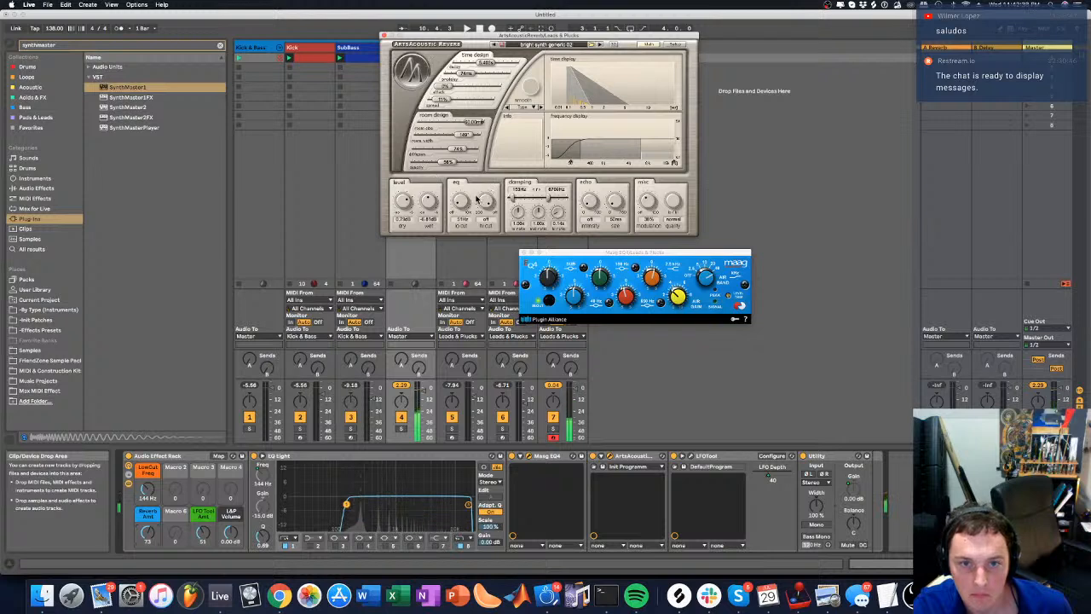
drag(465, 198, 418, 140)
click(601, 45)
drag(429, 202, 419, 222)
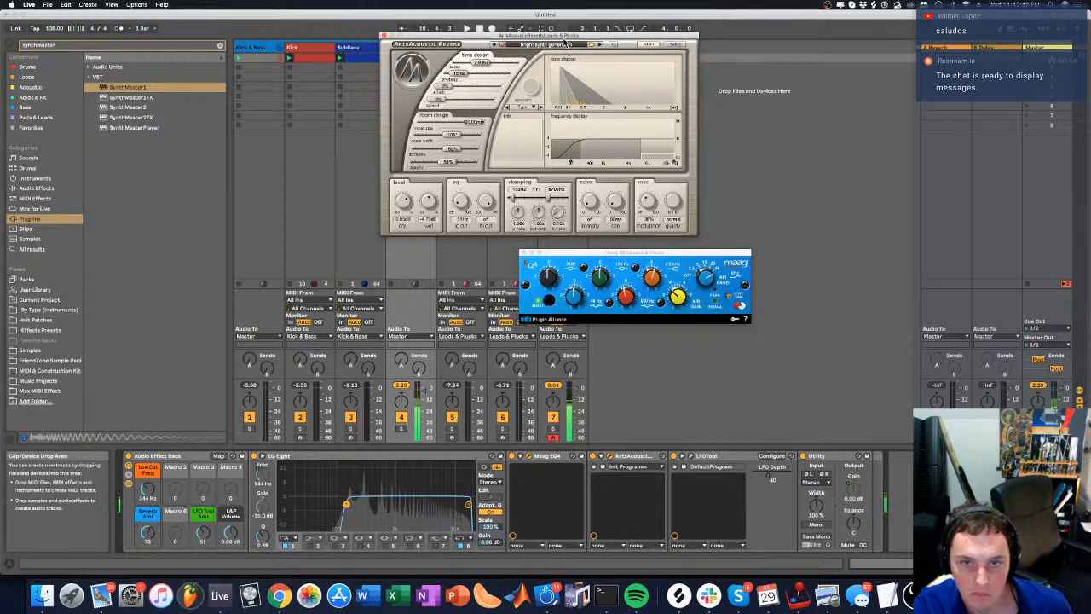
Load the reverb preset synth absorbing plate and raise its dry level to -0.21 dB
click(602, 49)
click(603, 49)
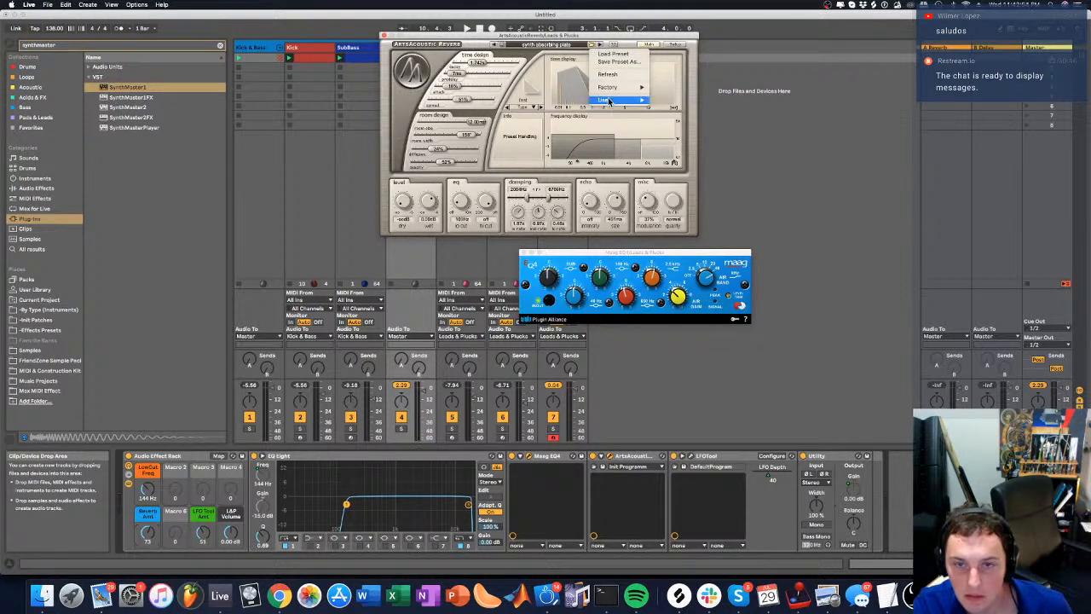
mouse_move(608, 87)
mouse_move(686, 110)
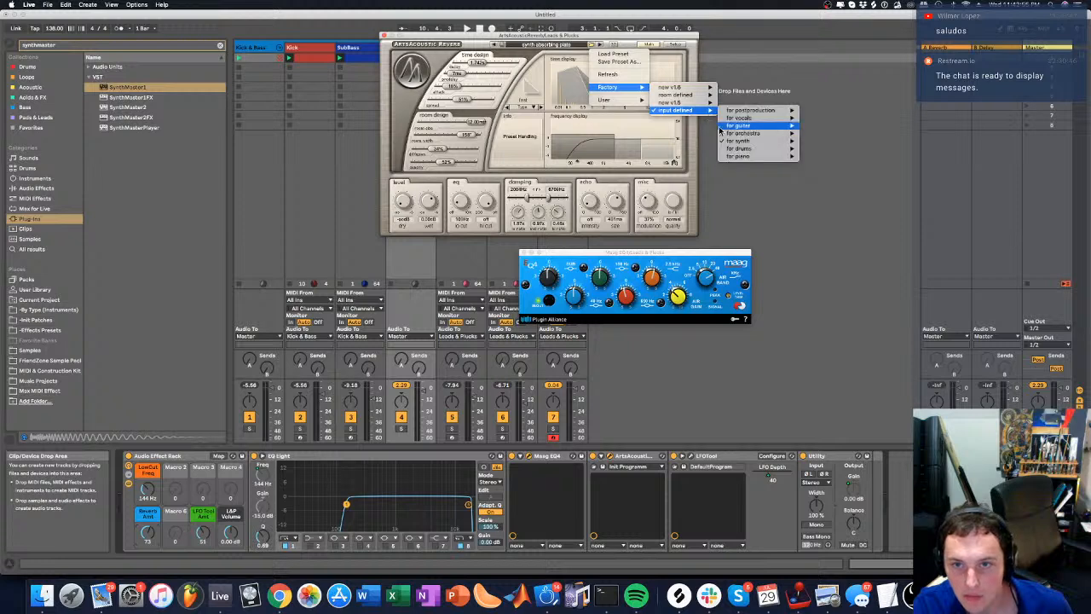
mouse_move(752, 148)
mouse_move(825, 156)
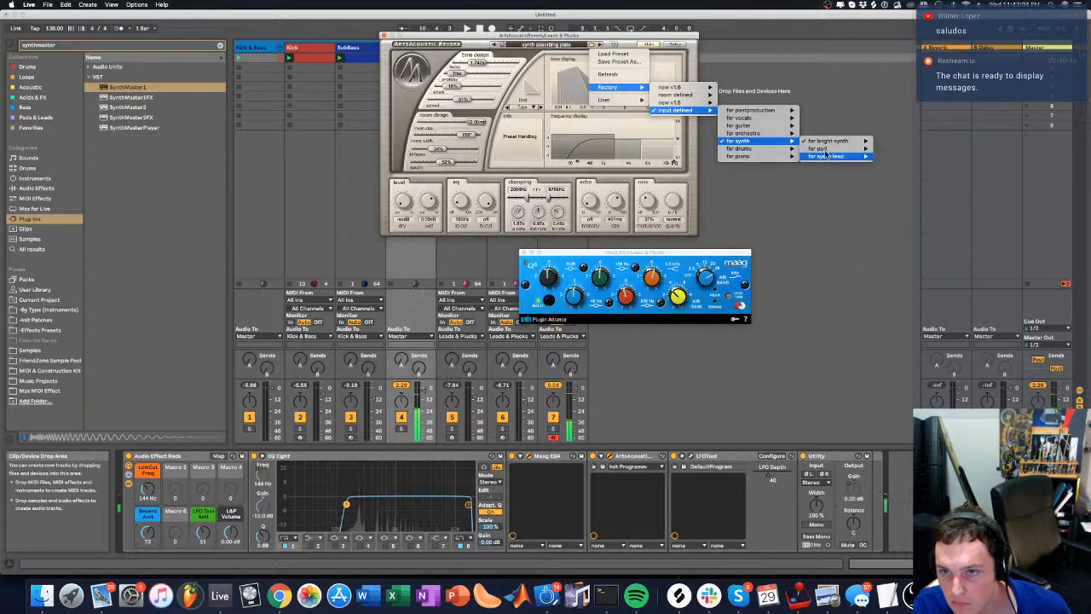
click(402, 198)
drag(403, 199, 407, 181)
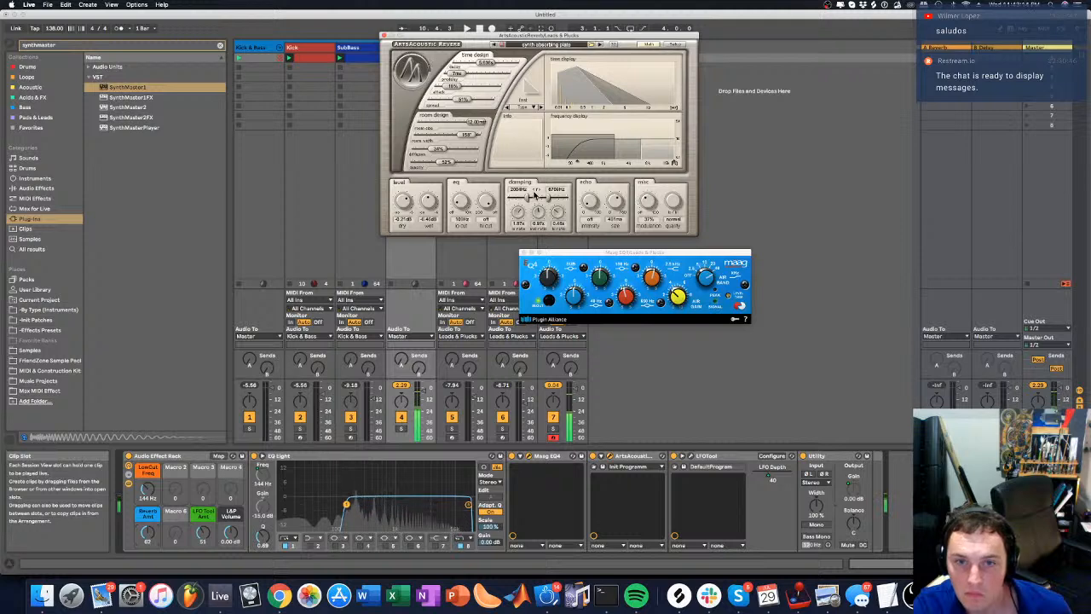
Audition the reverb types open, large and medium, and set the type to smooth
click(526, 110)
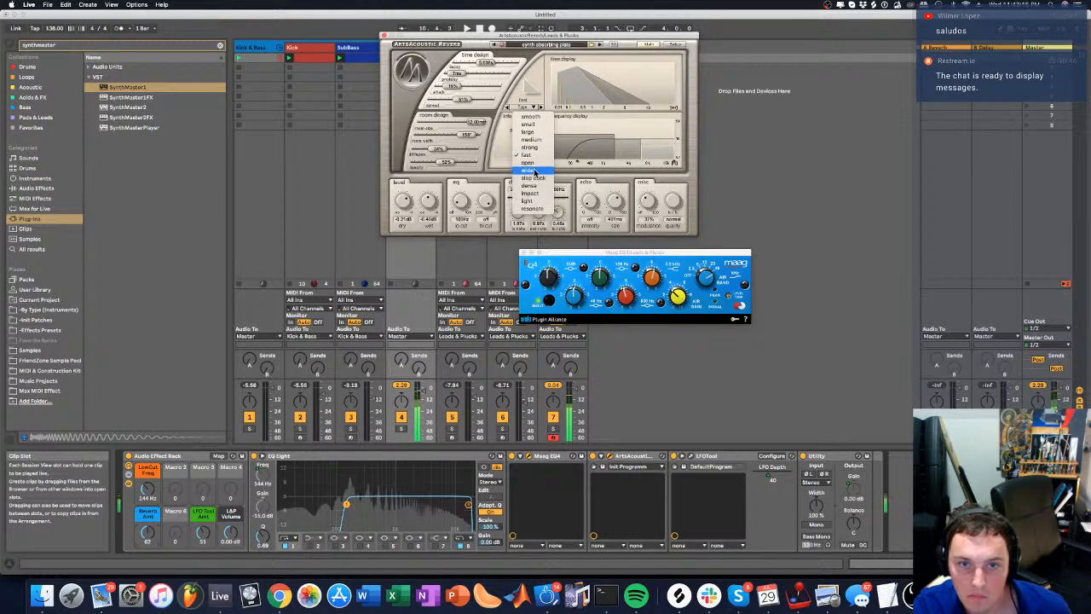
click(528, 165)
click(524, 110)
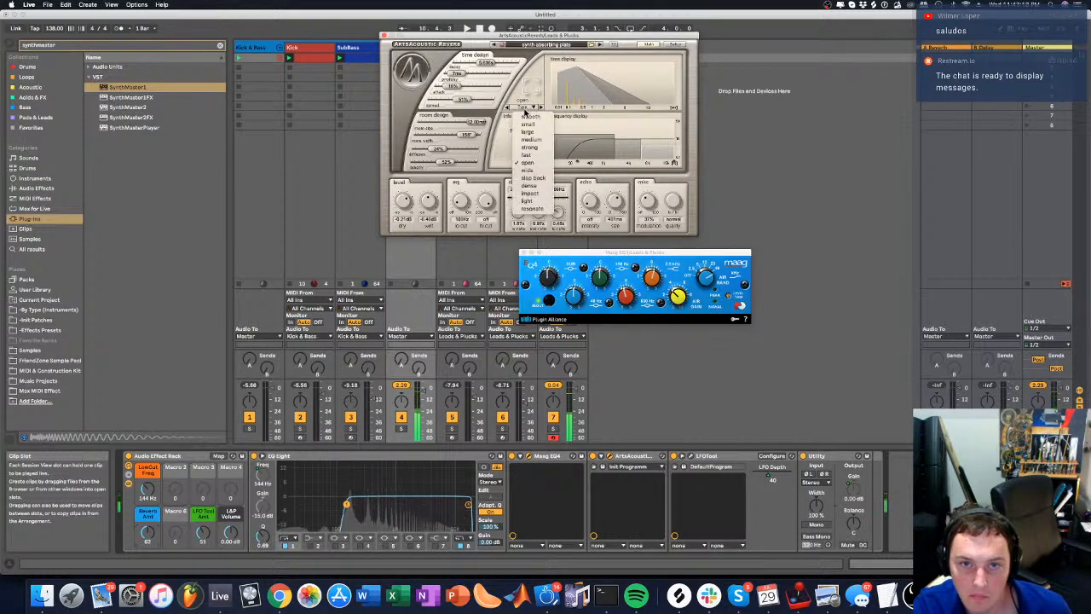
click(528, 134)
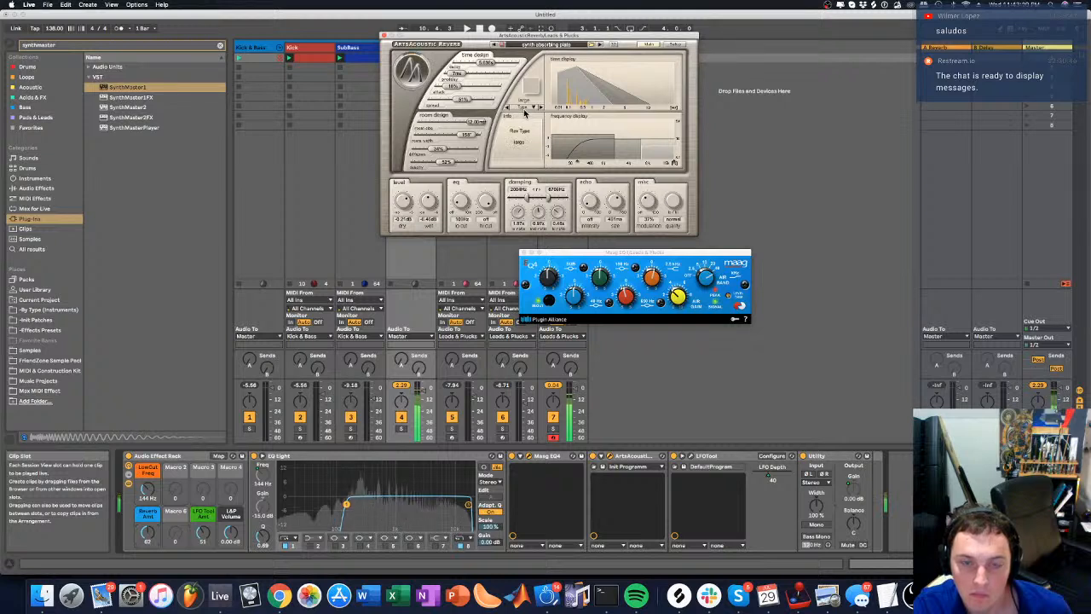
click(526, 111)
click(533, 125)
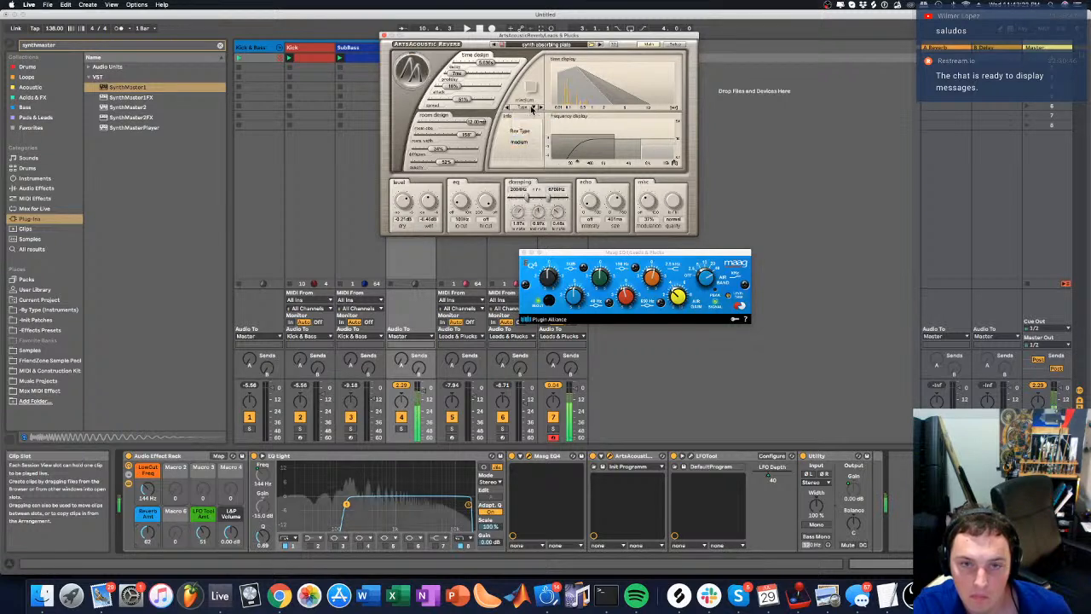
click(529, 109)
click(529, 114)
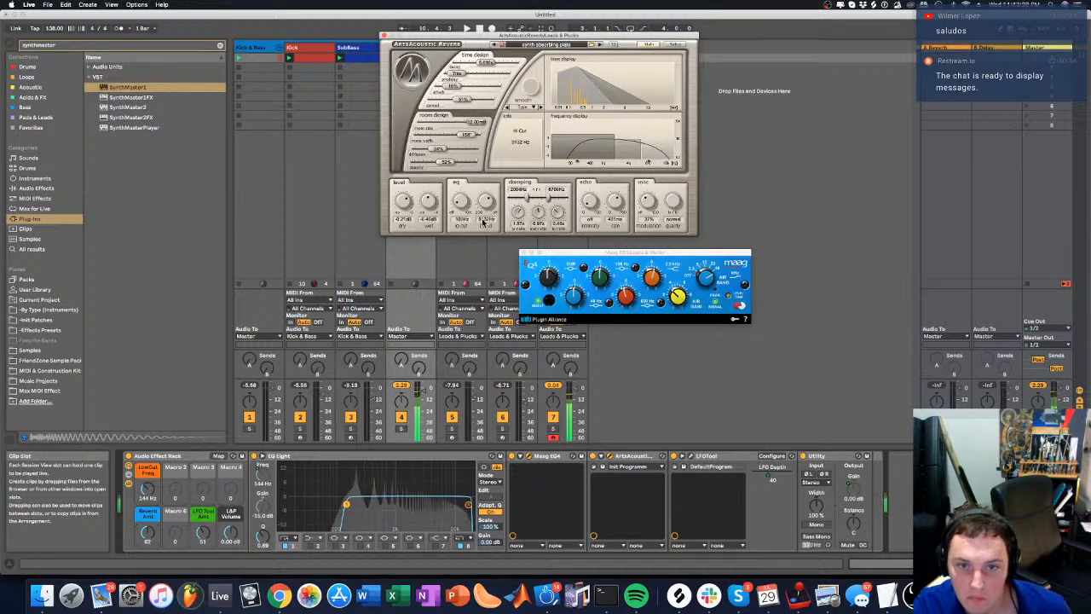
Set the reverb's hi cut to about 11.6 kHz and high damping ratio to about 0.8 s, with Reverb Amt at 58
drag(480, 227, 480, 222)
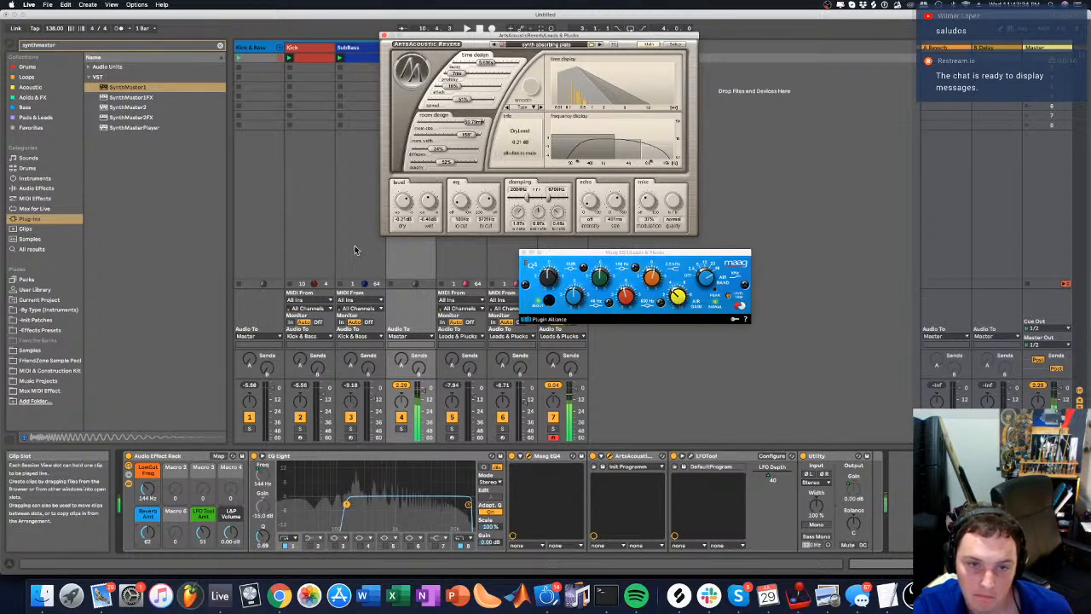
drag(147, 530, 147, 533)
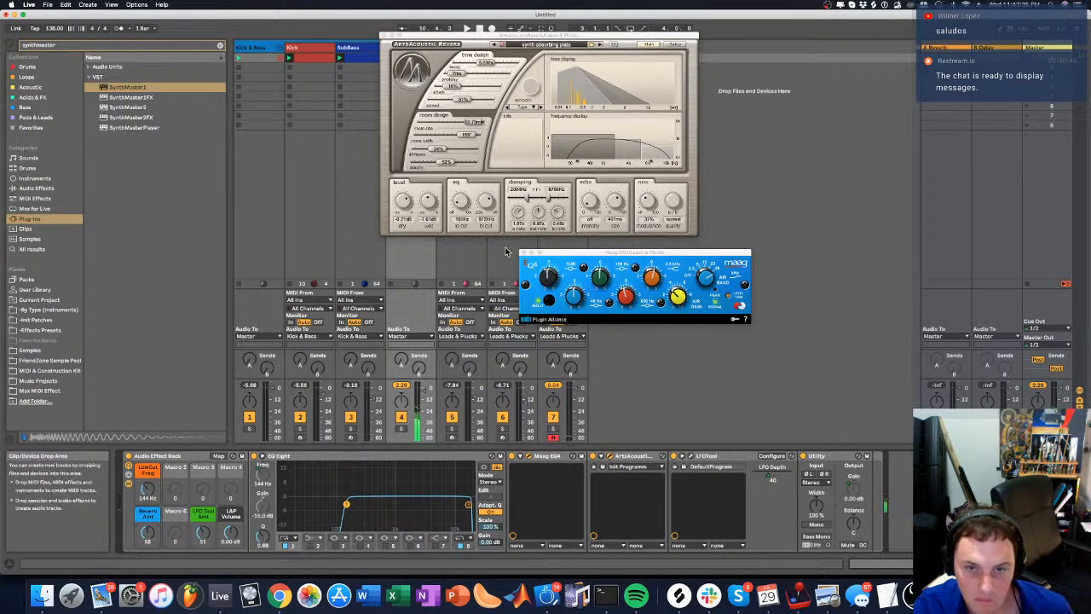
drag(480, 197, 485, 196)
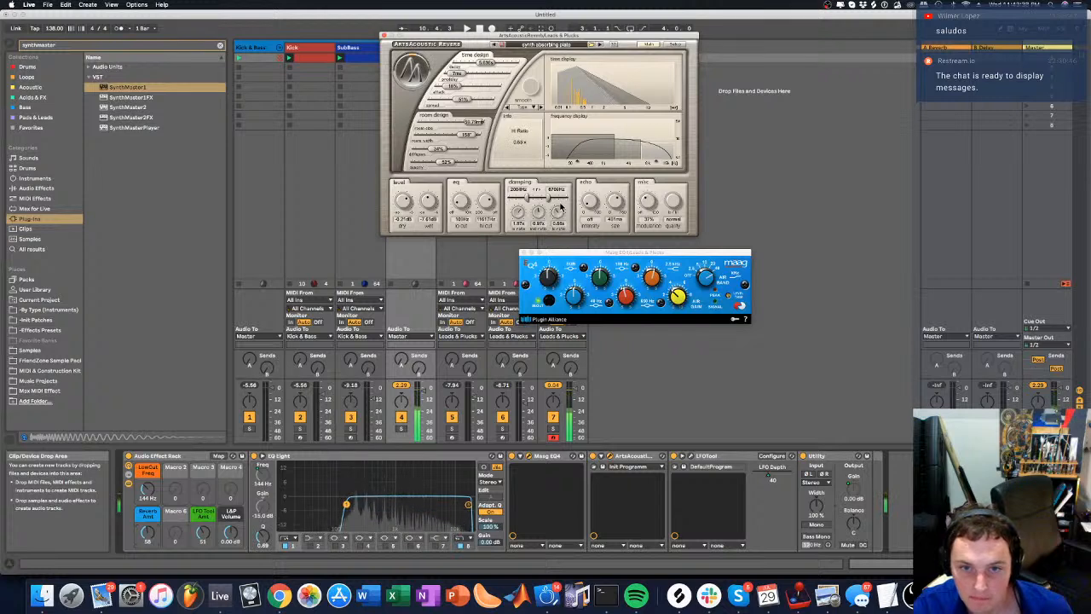
drag(561, 205, 561, 204)
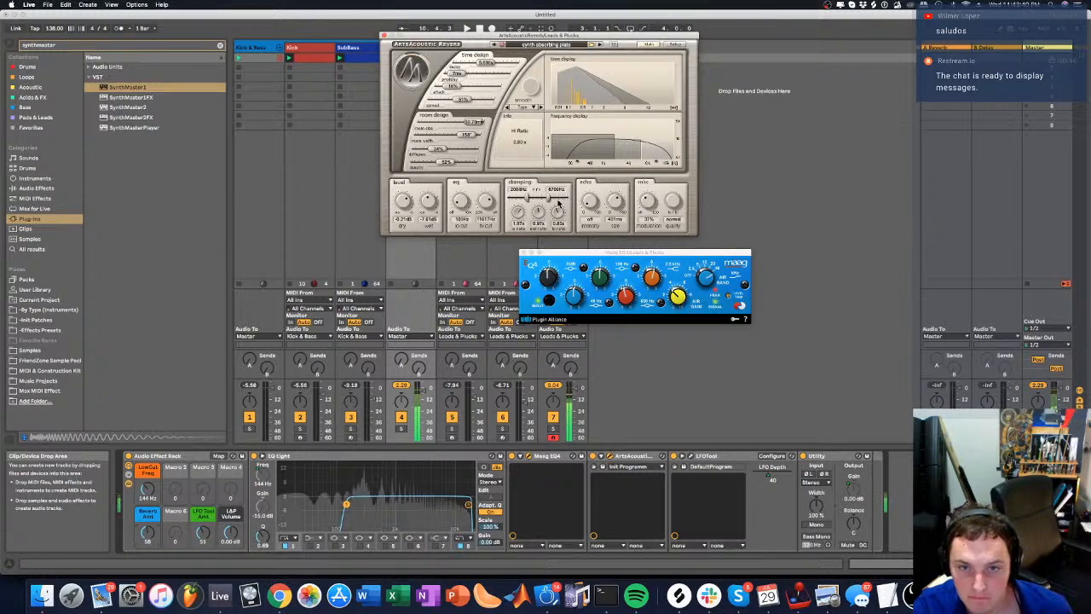
Adjust the reverb's modulation to 27% and echo size to 218 ms, and add a short predelay
drag(640, 220, 642, 202)
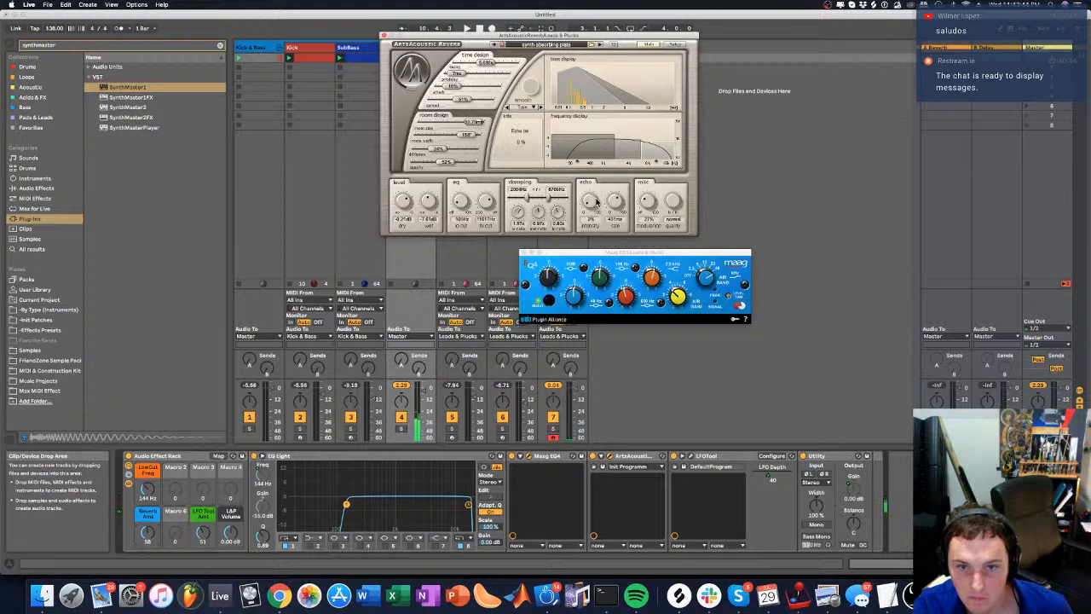
drag(611, 216, 611, 235)
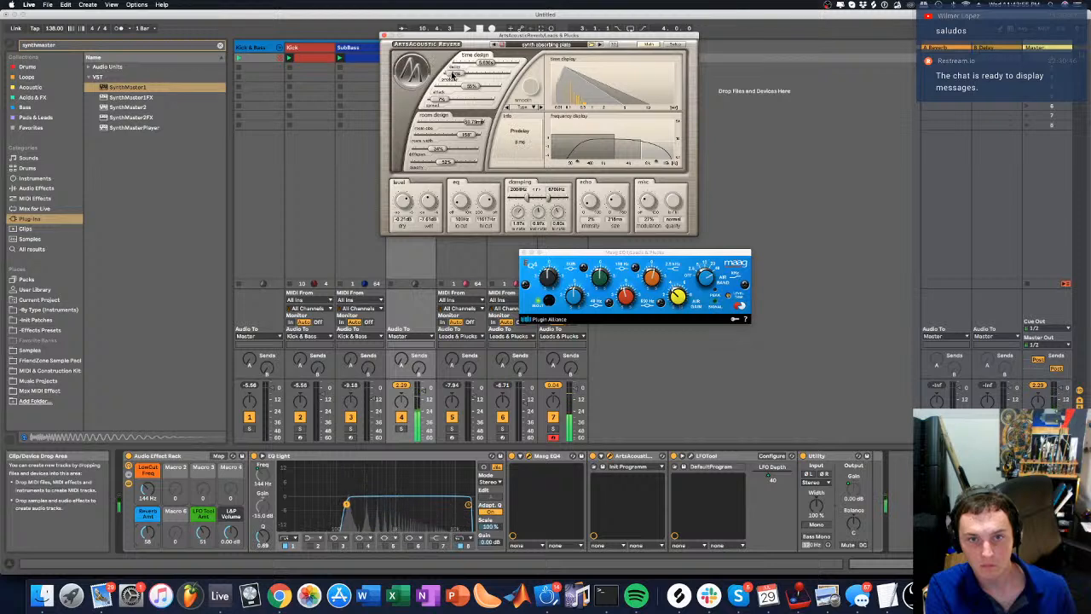
drag(453, 76, 456, 78)
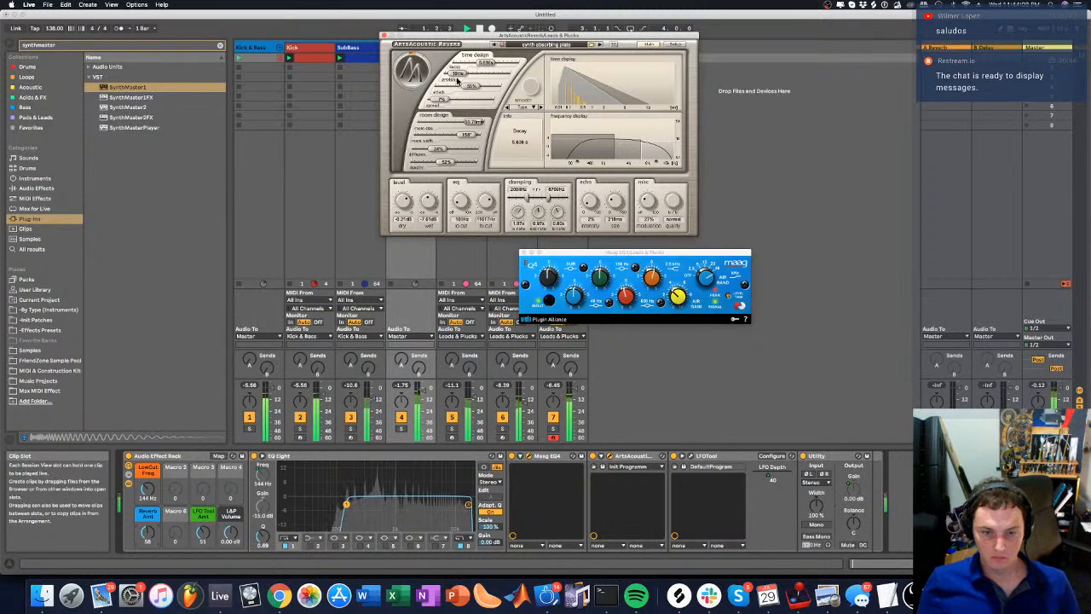
Deactivate the Pluck 1 track, move the reverb window off the track headers and clear the browser search
click(552, 418)
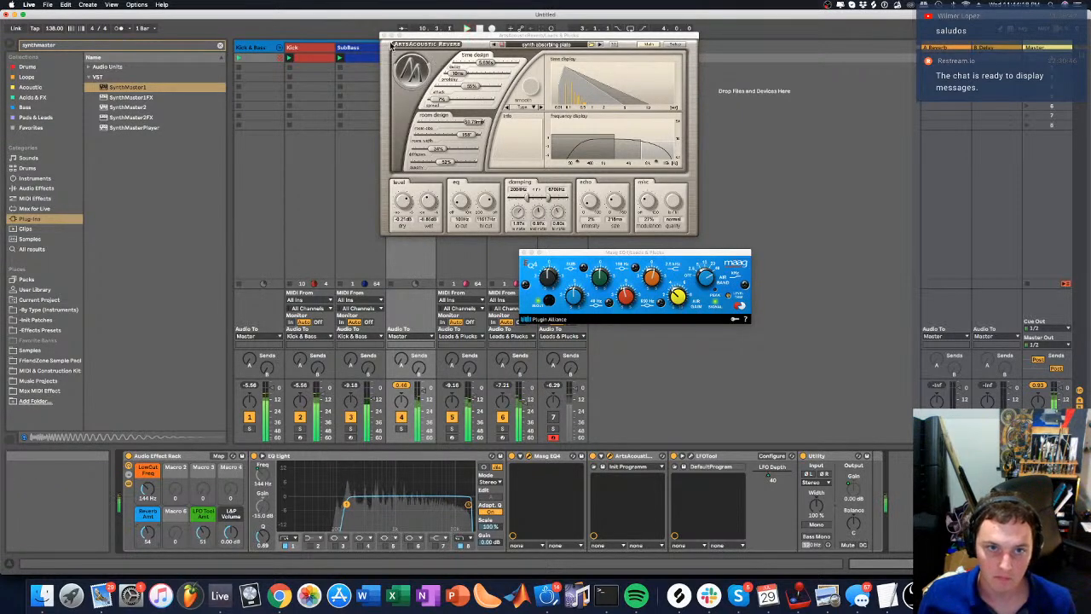
drag(437, 39, 644, 43)
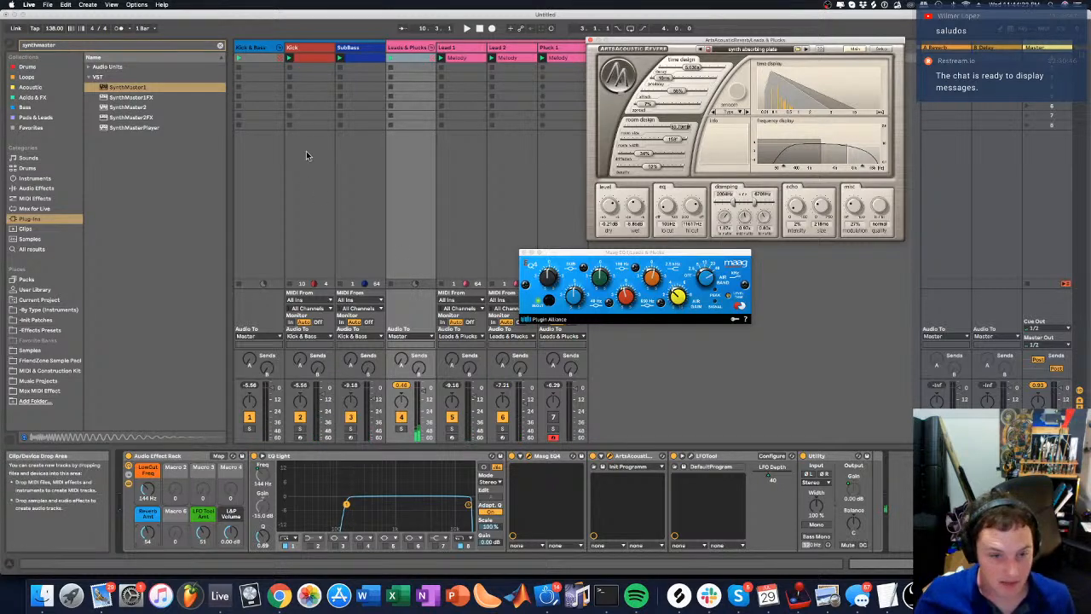
click(92, 47)
key(BackSpace)
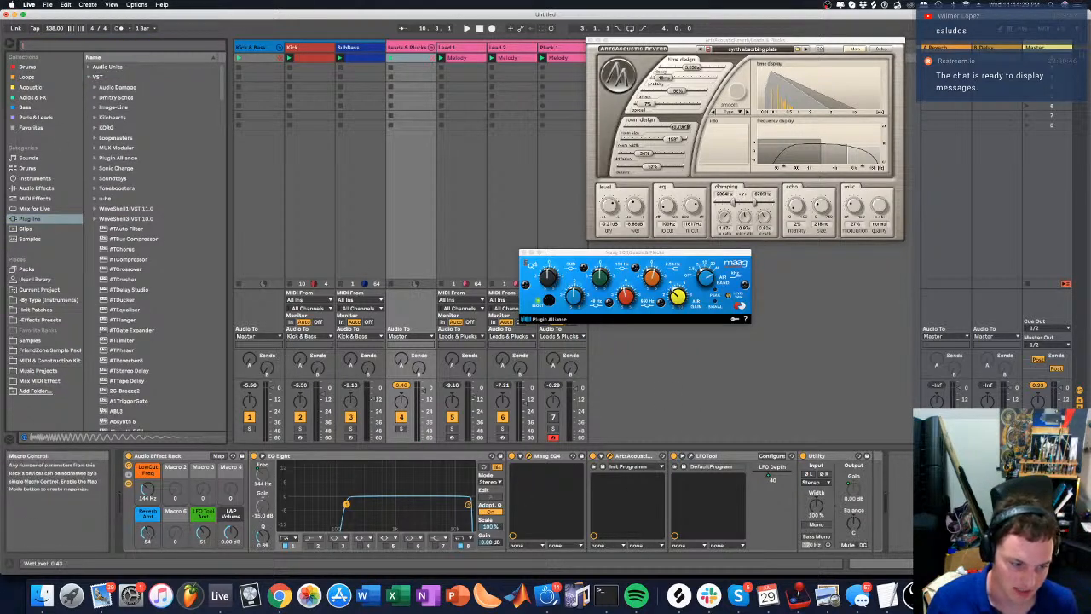
Reactivate the Pluck 1 track and raise the number of OSC1 unison voices in its SynthMaster One
click(567, 47)
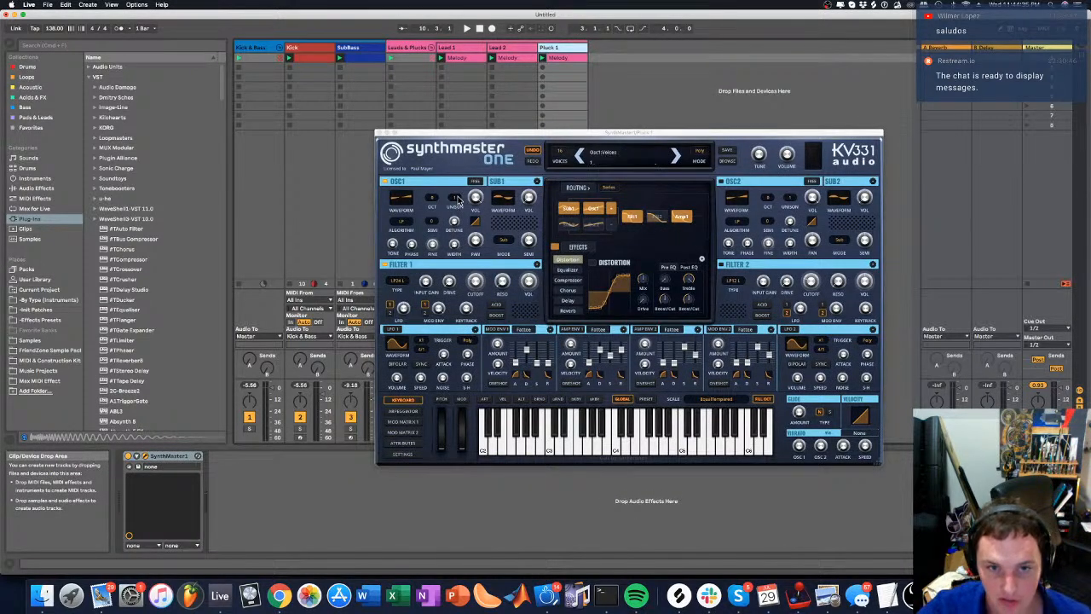
drag(467, 135, 627, 73)
click(555, 417)
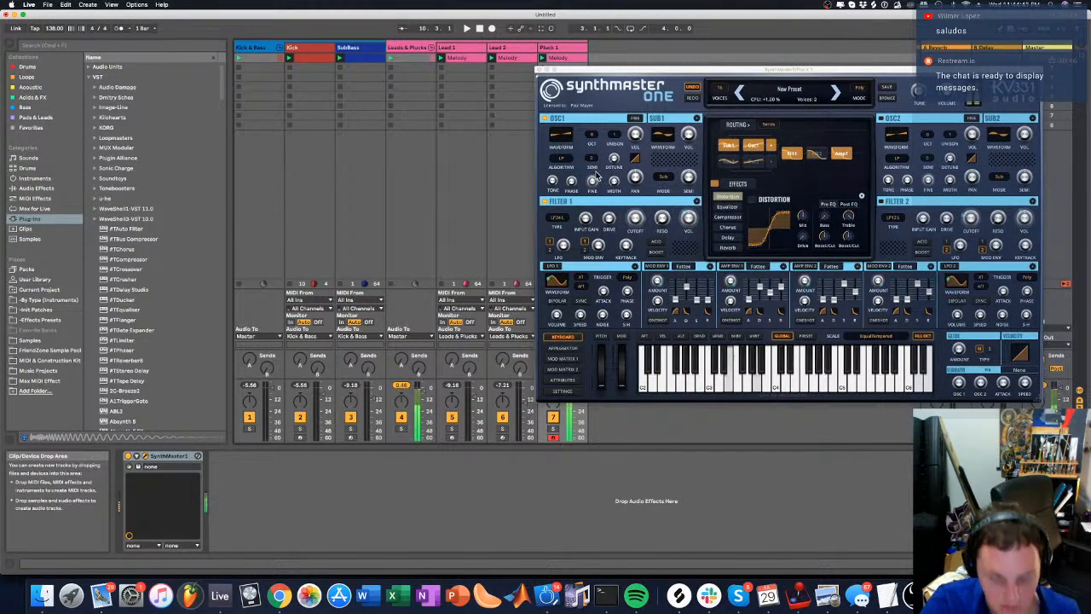
click(615, 138)
click(615, 138)
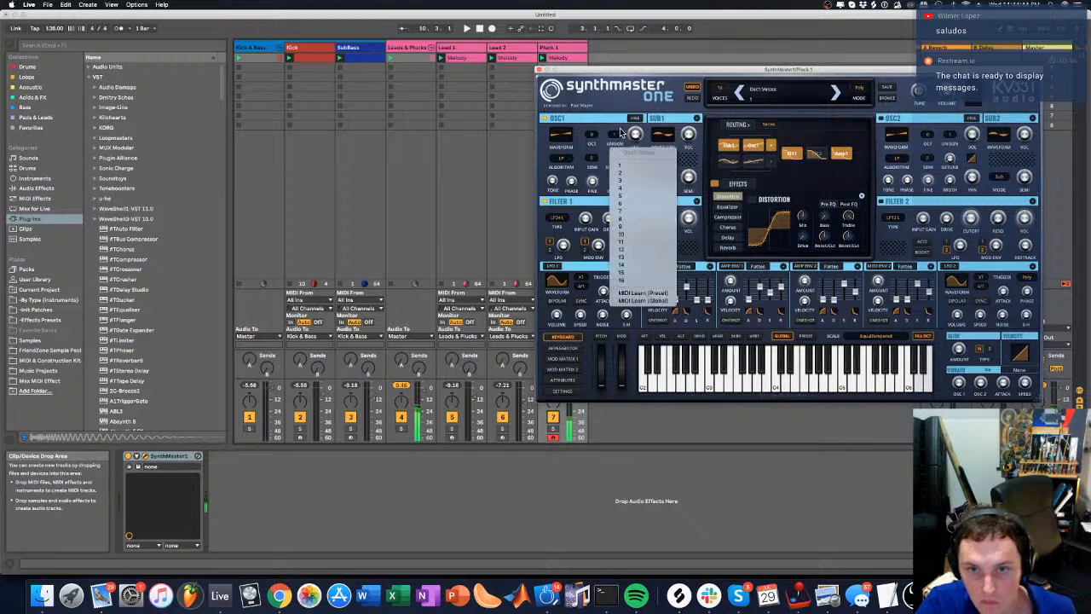
click(631, 200)
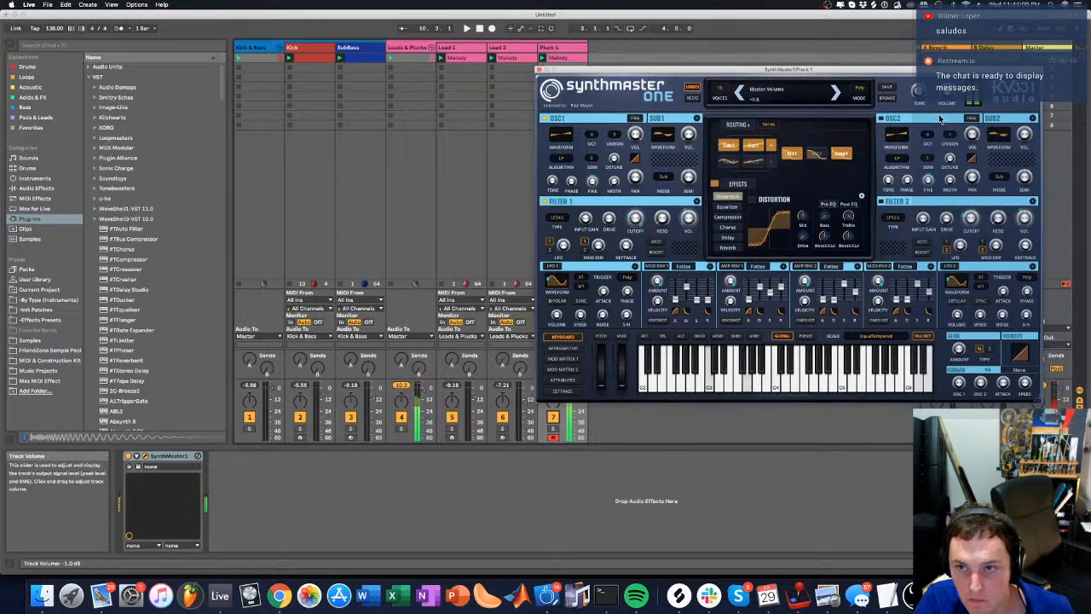
Enable OSC2 with its sawtooth waveform, set 7 unison voices with adjusted detune spread, and turn on its Free option
drag(926, 72, 794, 113)
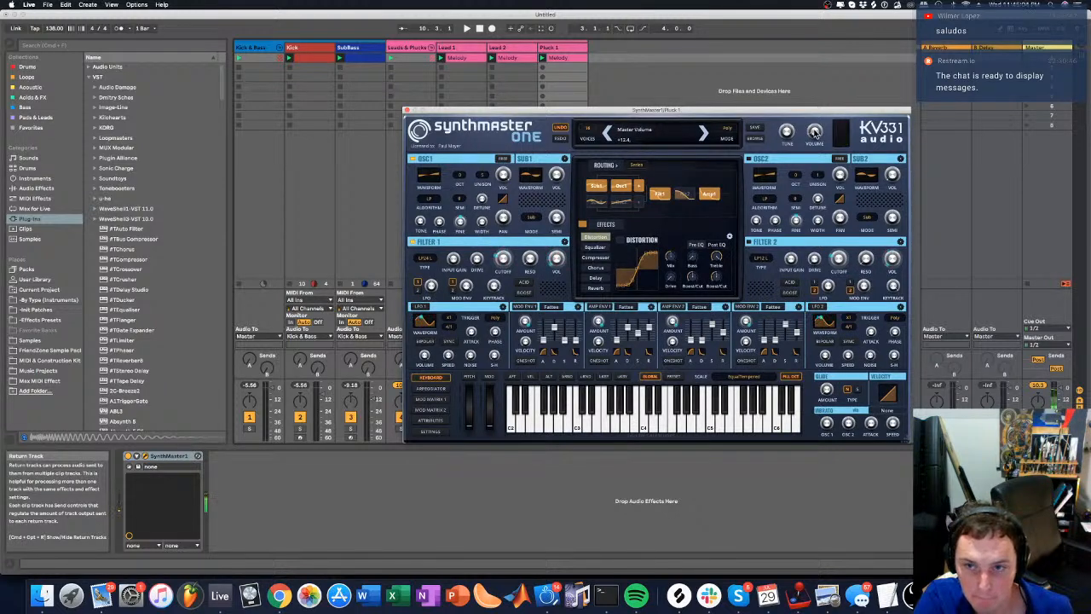
click(768, 177)
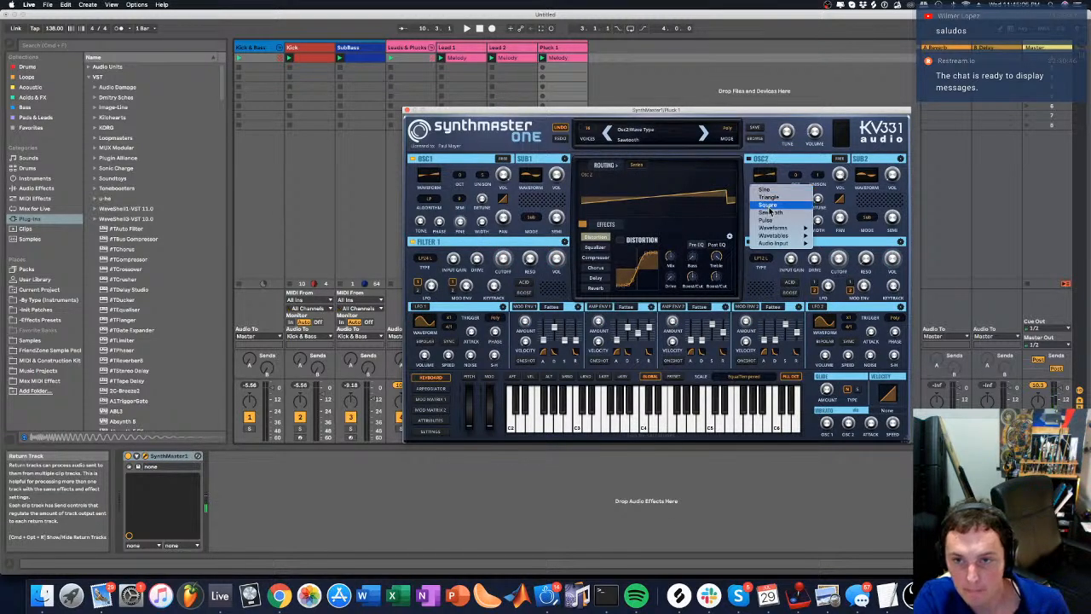
click(753, 168)
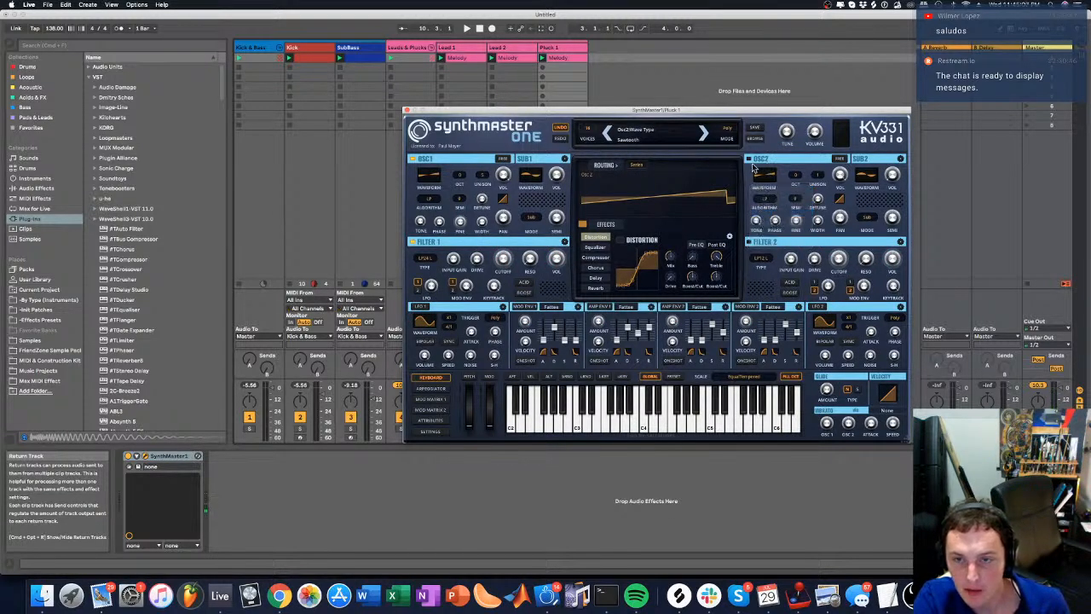
click(816, 176)
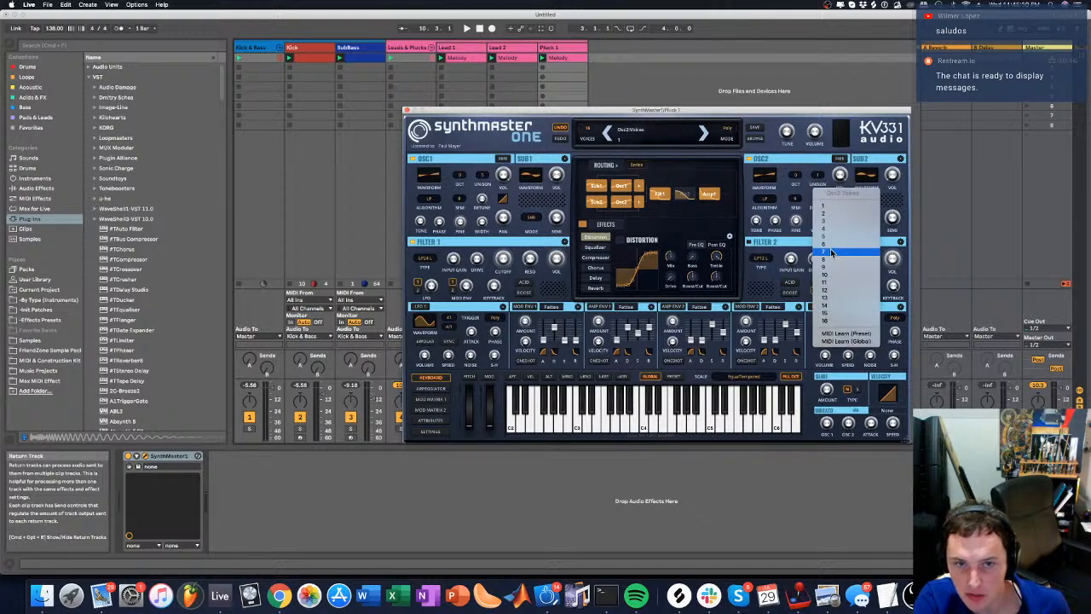
click(832, 253)
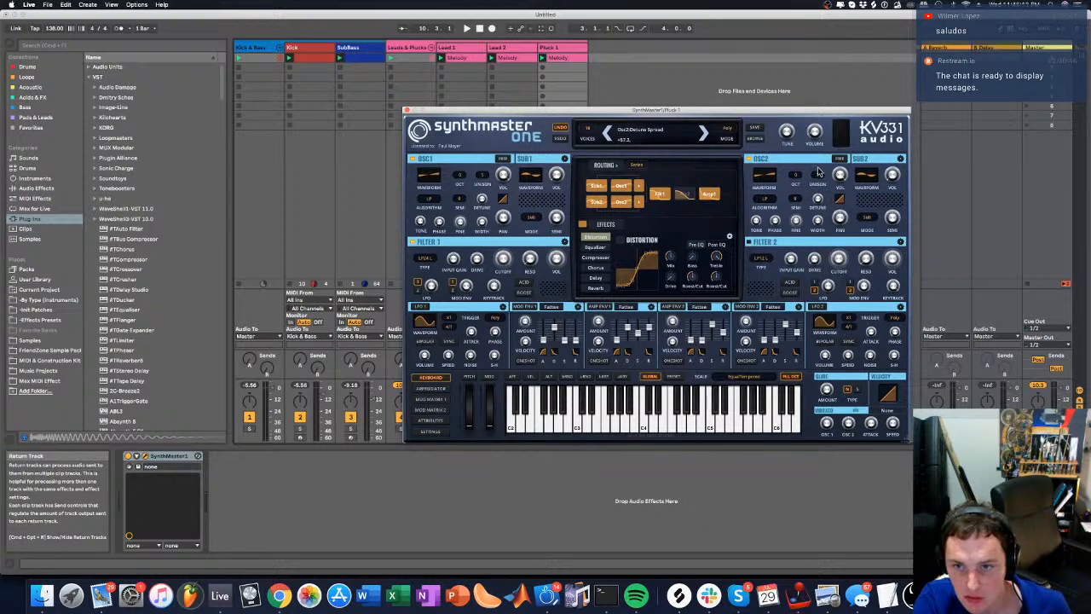
drag(819, 172, 820, 162)
click(840, 160)
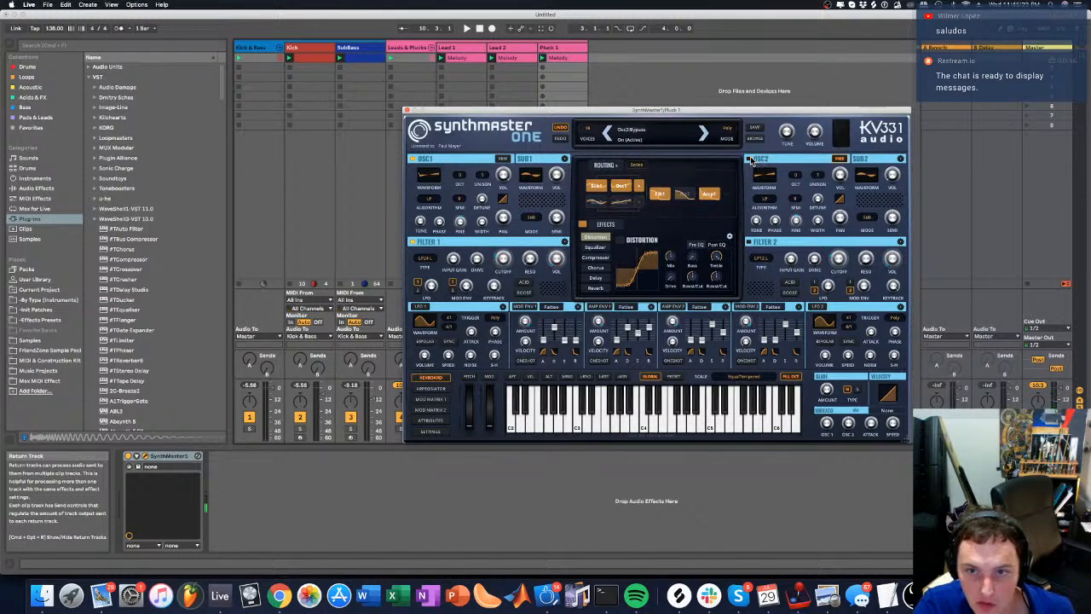
Adjust OSC1's phase and the Mod Env 1 decay slope, and check the Leads & Plucks group's effect rack
drag(439, 231, 435, 235)
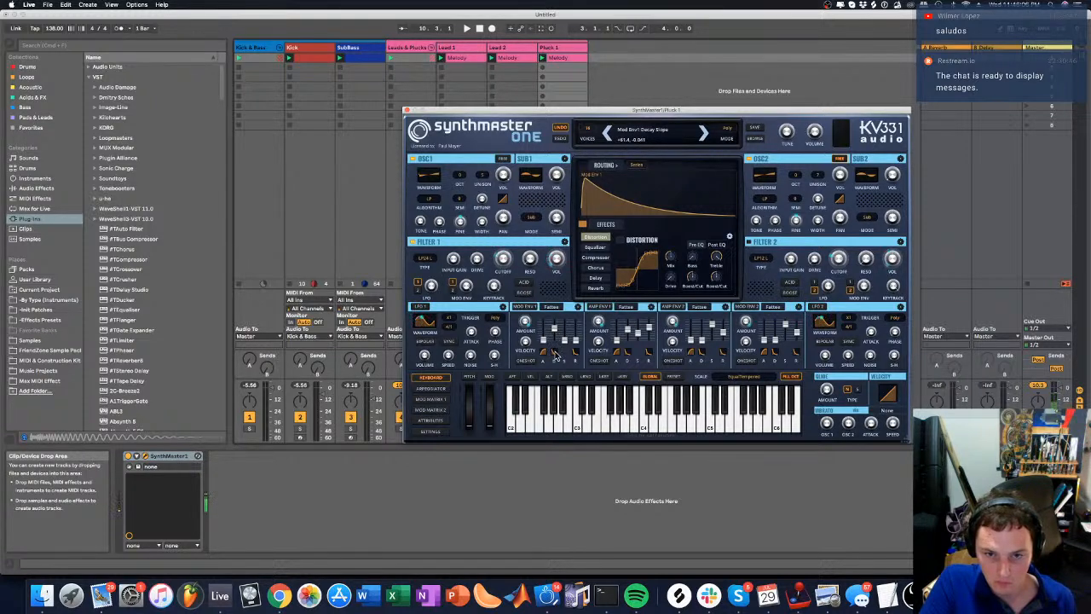
drag(554, 353, 552, 363)
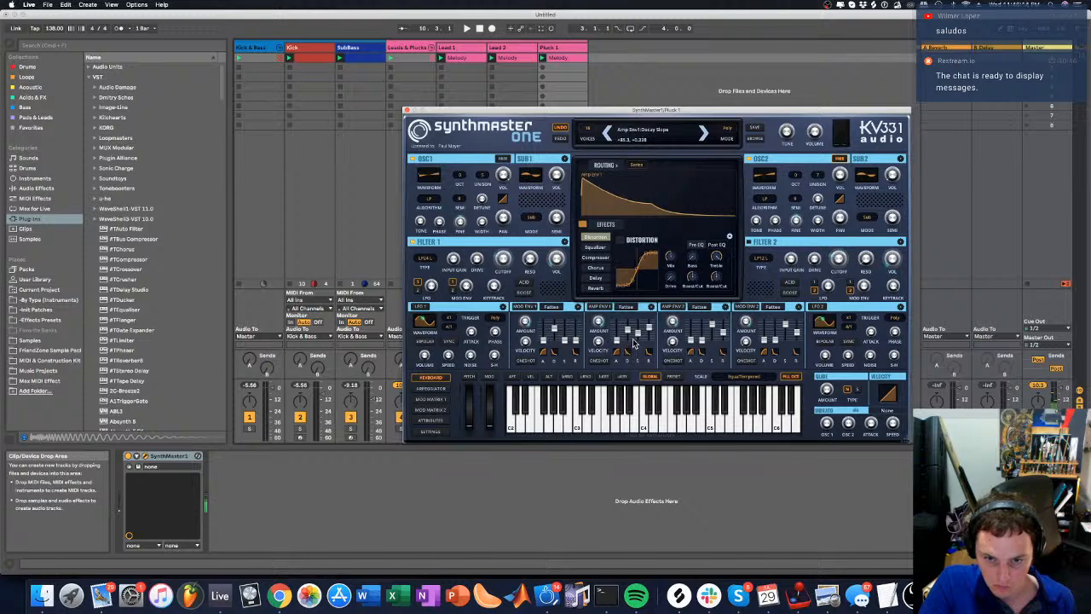
click(409, 47)
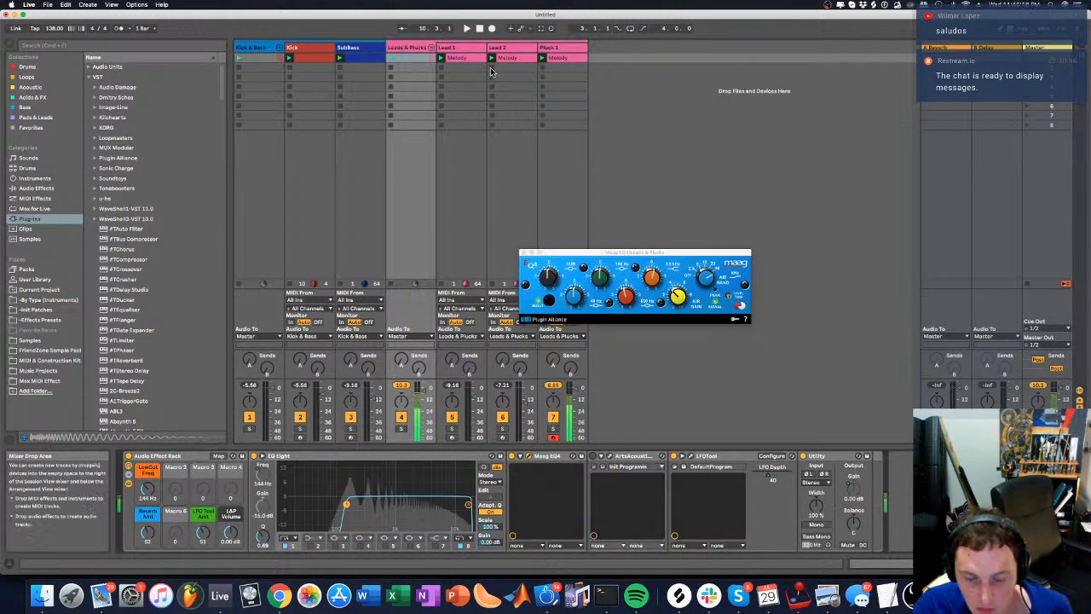
click(563, 47)
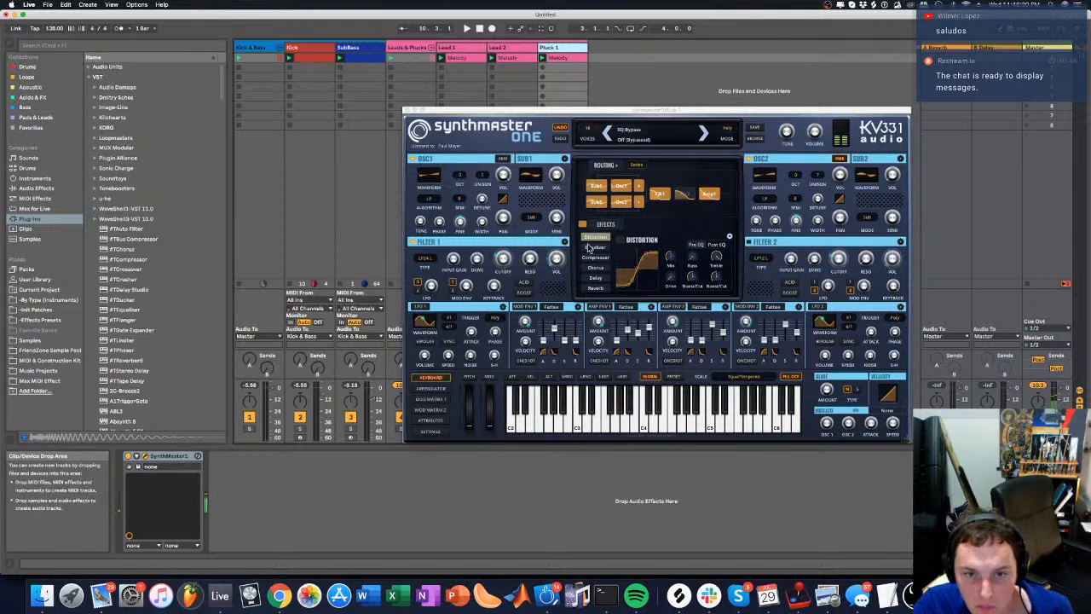
Fine-tune OSC1's phase and Filter 1's cutoff and resonance, with Mod Matrix 1 displayed
mouse_move(439, 223)
mouse_down()
mouse_move(437, 260)
mouse_move(446, 224)
mouse_move(444, 234)
mouse_up()
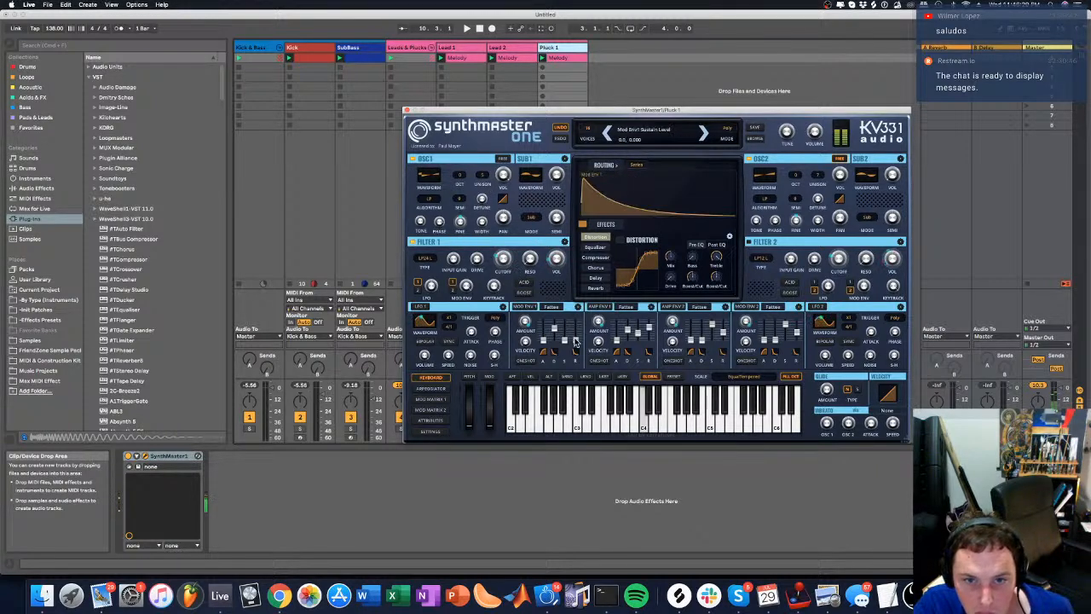
click(419, 399)
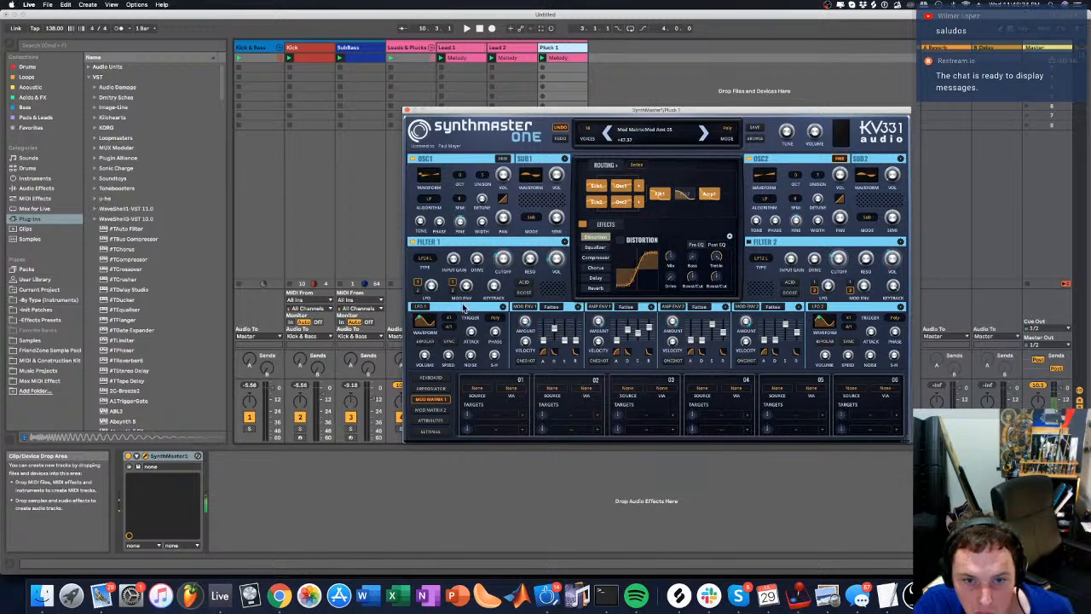
mouse_move(508, 265)
mouse_down()
mouse_move(512, 233)
mouse_move(509, 266)
mouse_move(508, 254)
mouse_up()
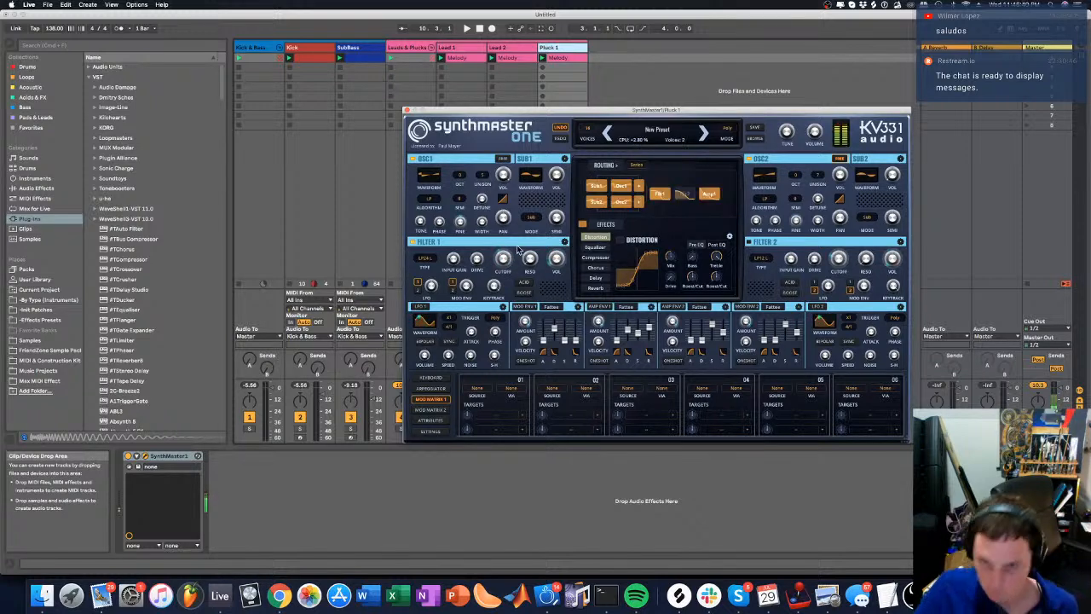
drag(527, 268, 527, 266)
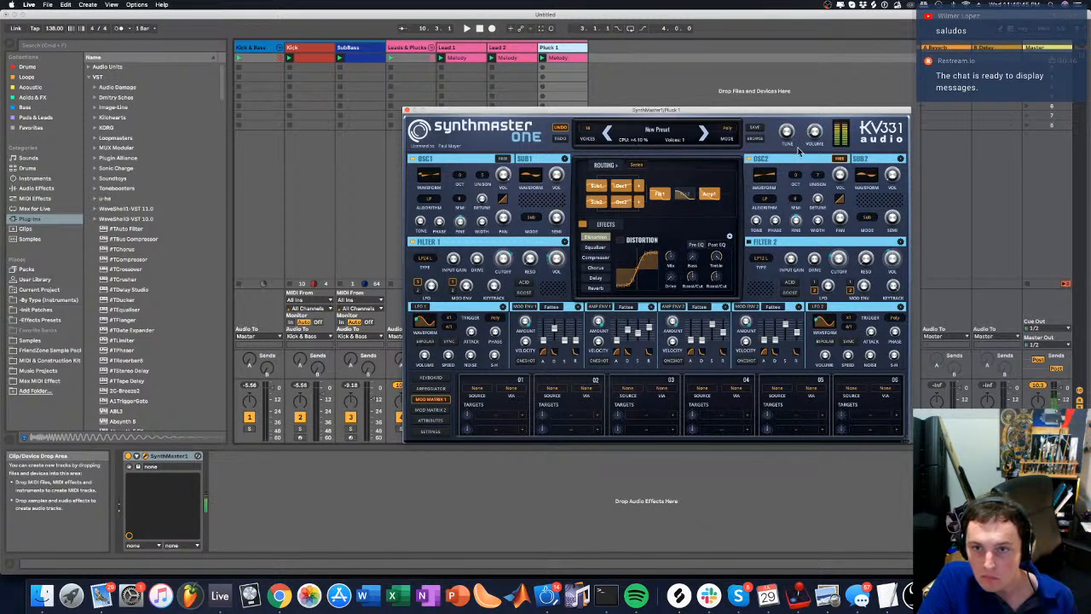
Assign Osc1 Pitch and Osc2 Pitch as the two targets of the first Mod Matrix 1 slot
mouse_move(812, 137)
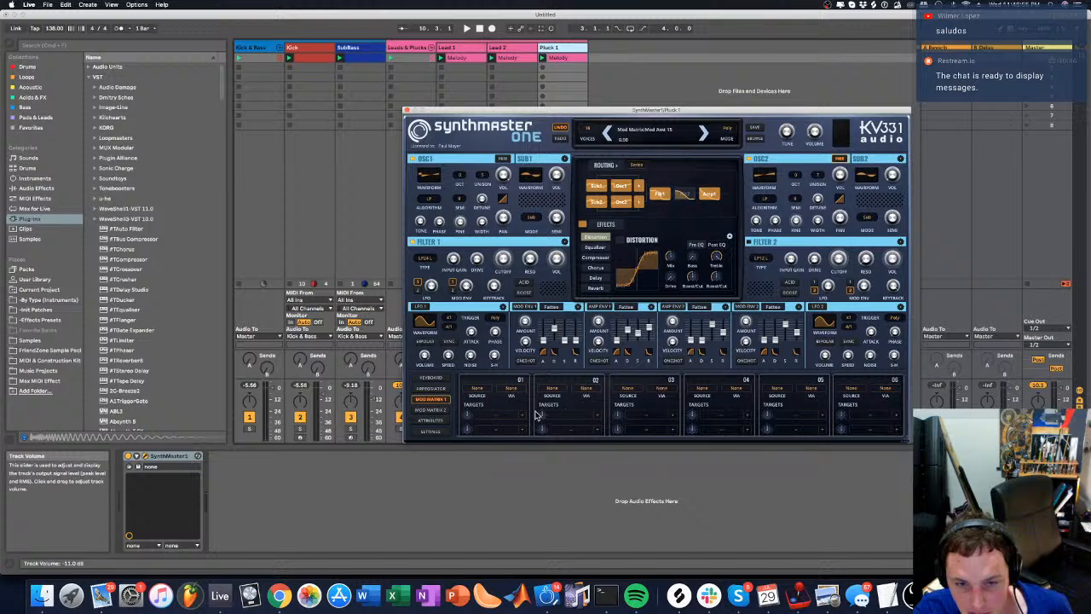
click(505, 417)
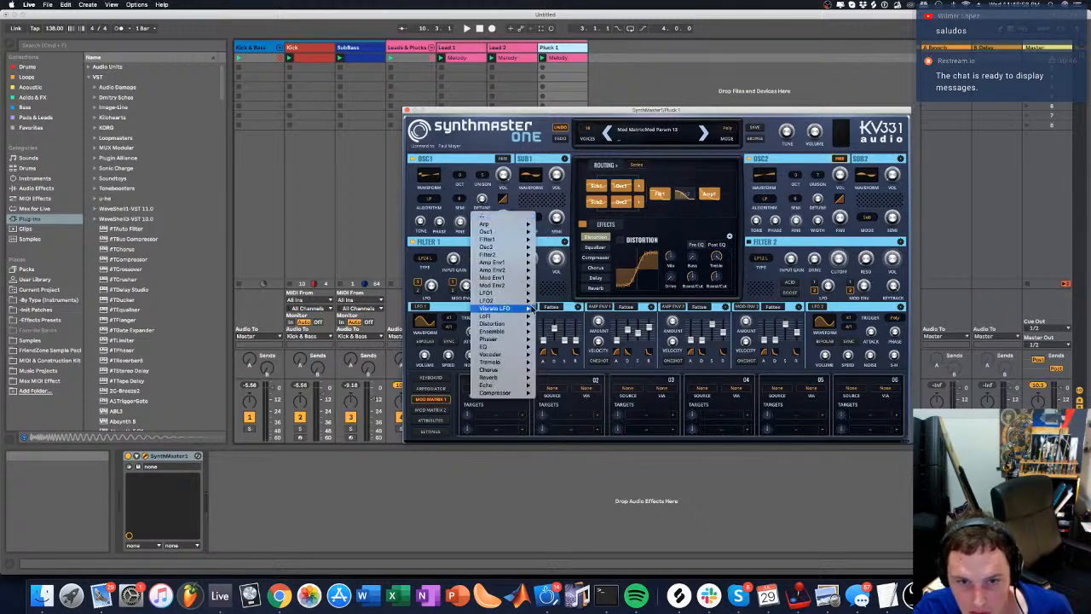
mouse_move(520, 232)
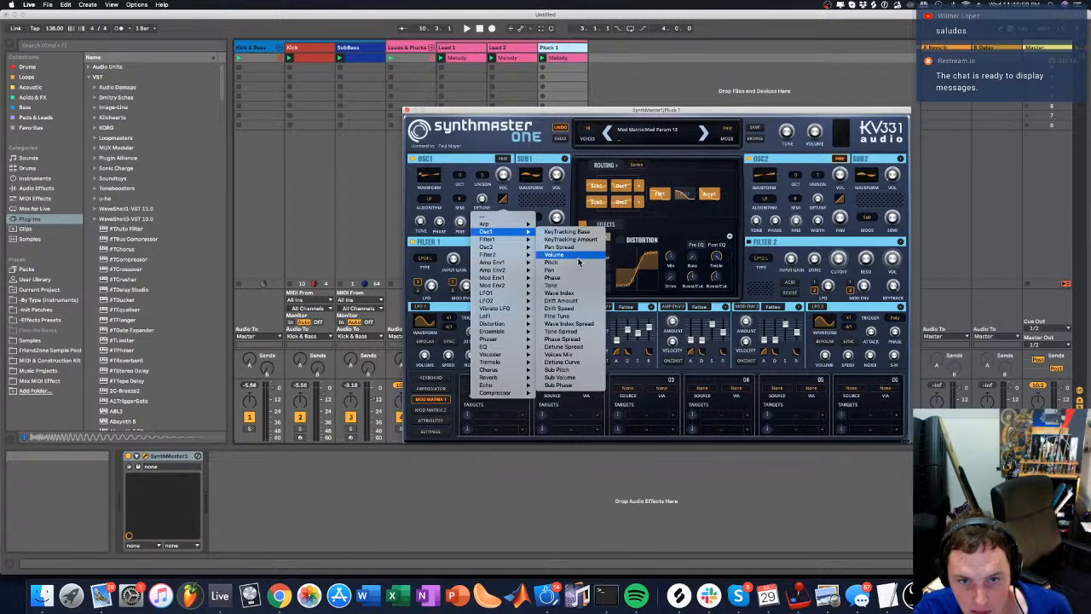
click(578, 263)
click(508, 430)
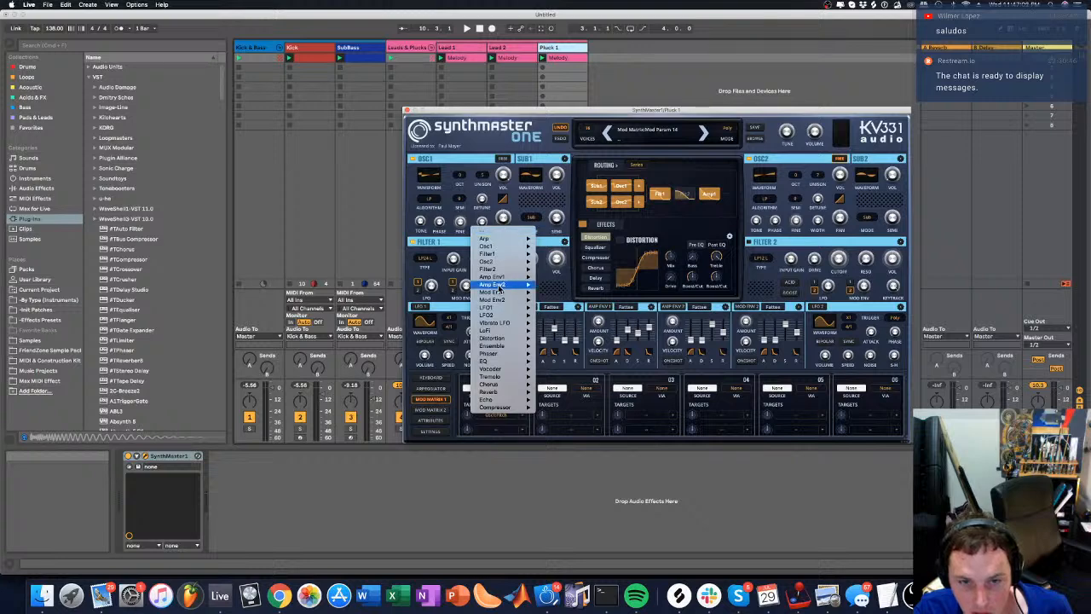
mouse_move(502, 262)
click(550, 294)
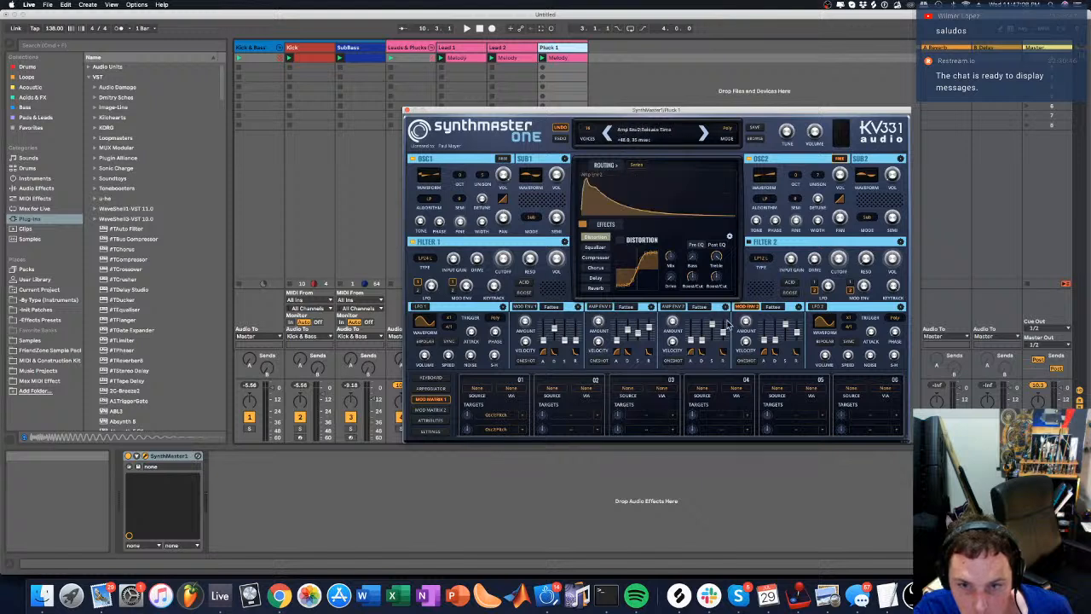
Assign Mod Envelope 1 as the source of the first Mod Matrix 1 slot
click(476, 393)
click(493, 392)
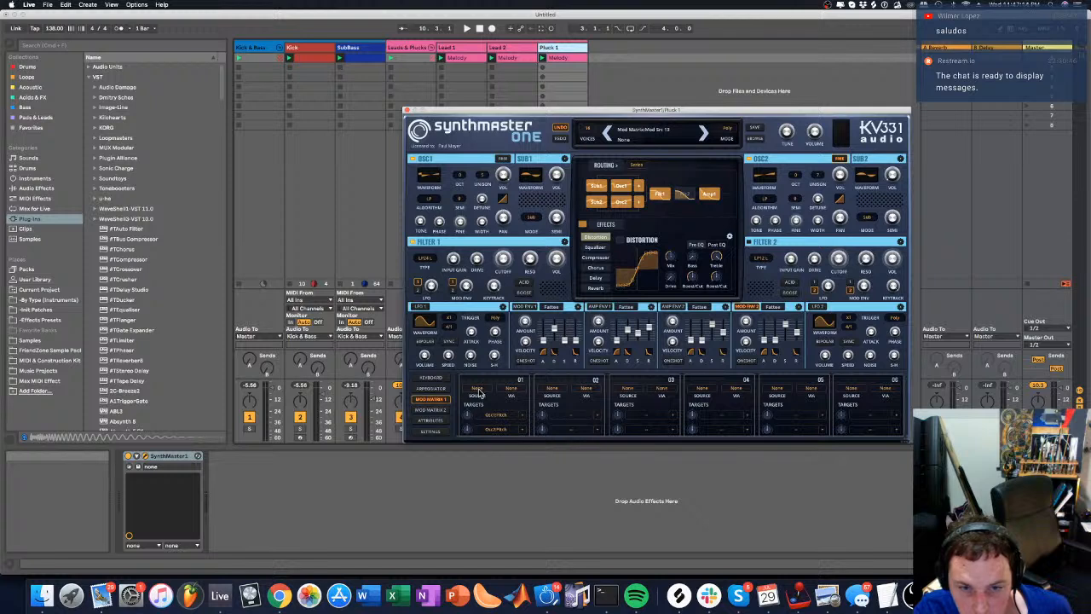
click(478, 392)
mouse_move(474, 345)
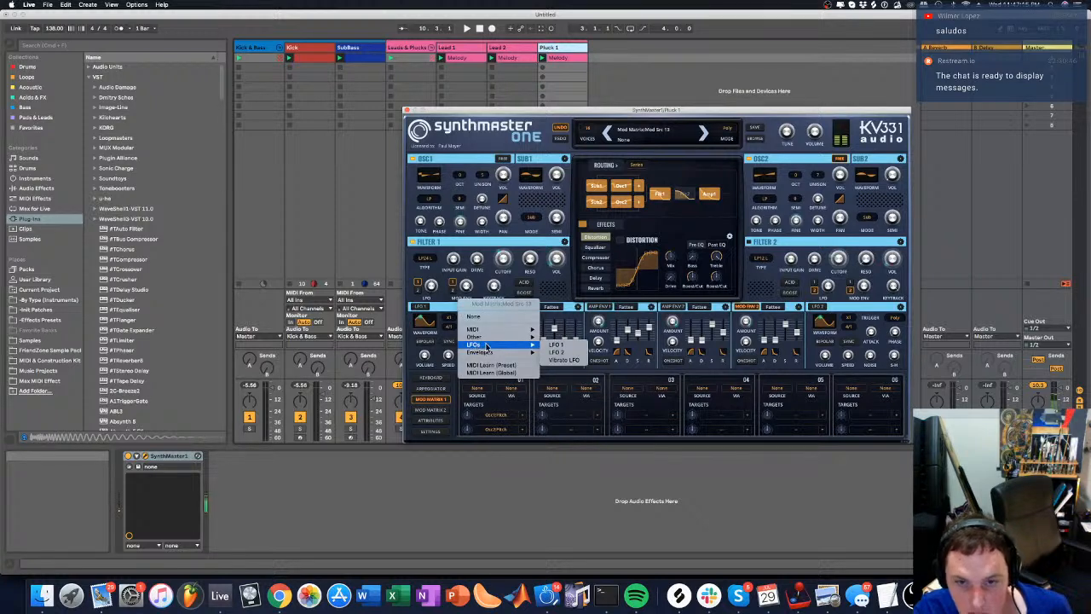
click(564, 367)
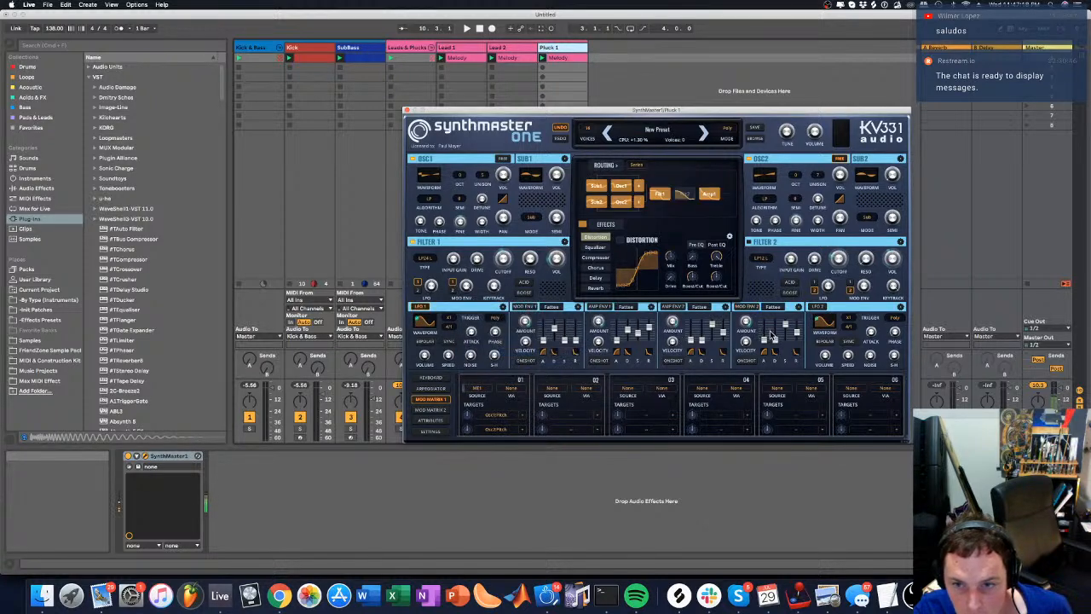
Shorten Mod Env 2 into a brief pitch envelope, make Mod Envelope 2 the first slot's source, and adjust Amp Env 1's sliders
drag(774, 340, 798, 340)
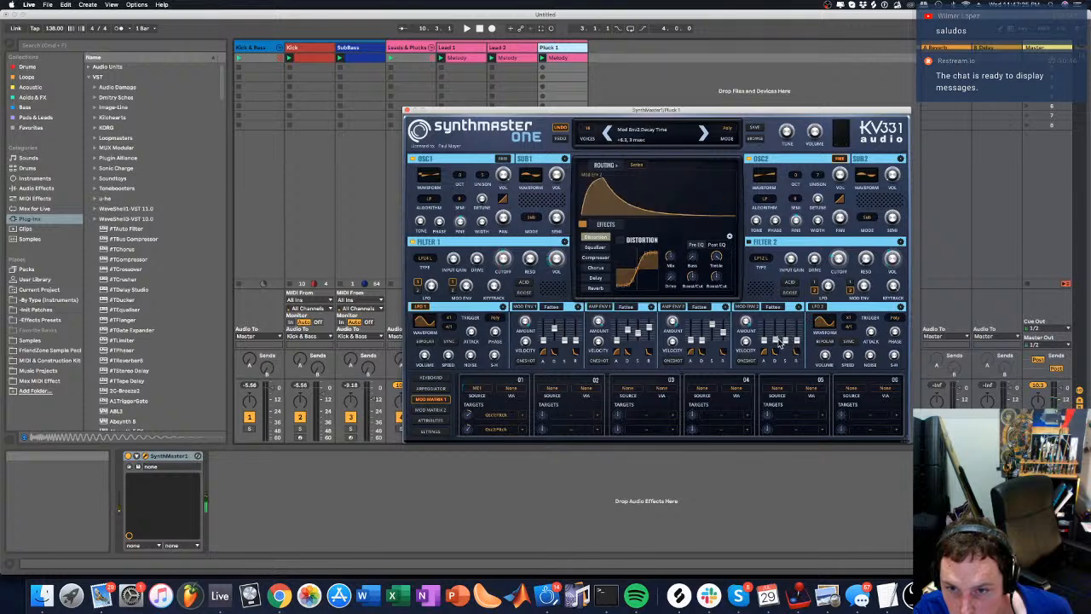
drag(775, 336, 778, 341)
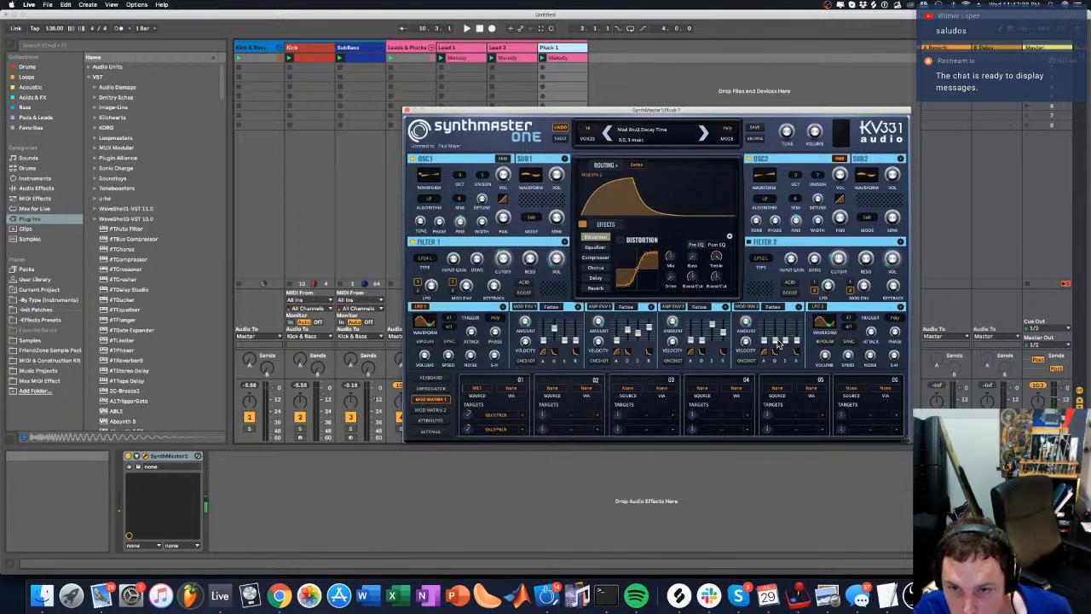
click(478, 390)
mouse_move(484, 352)
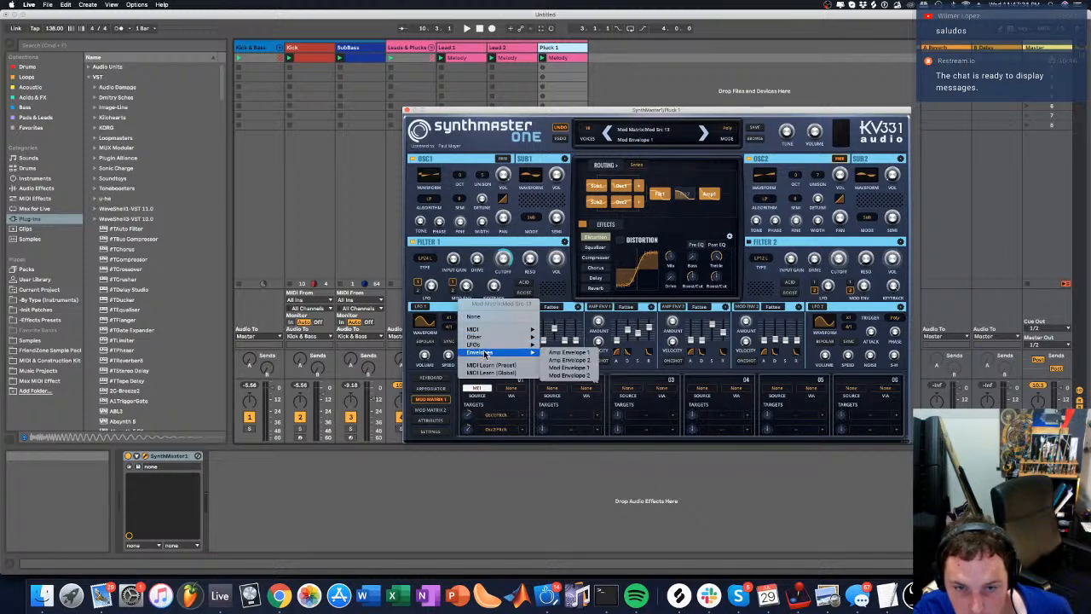
click(588, 375)
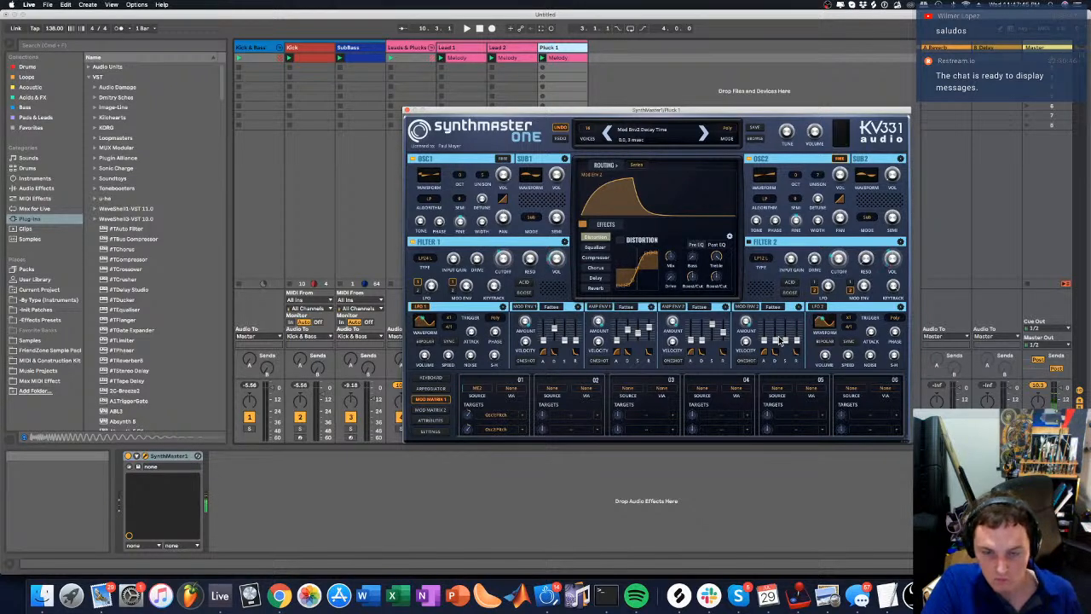
drag(638, 333, 648, 337)
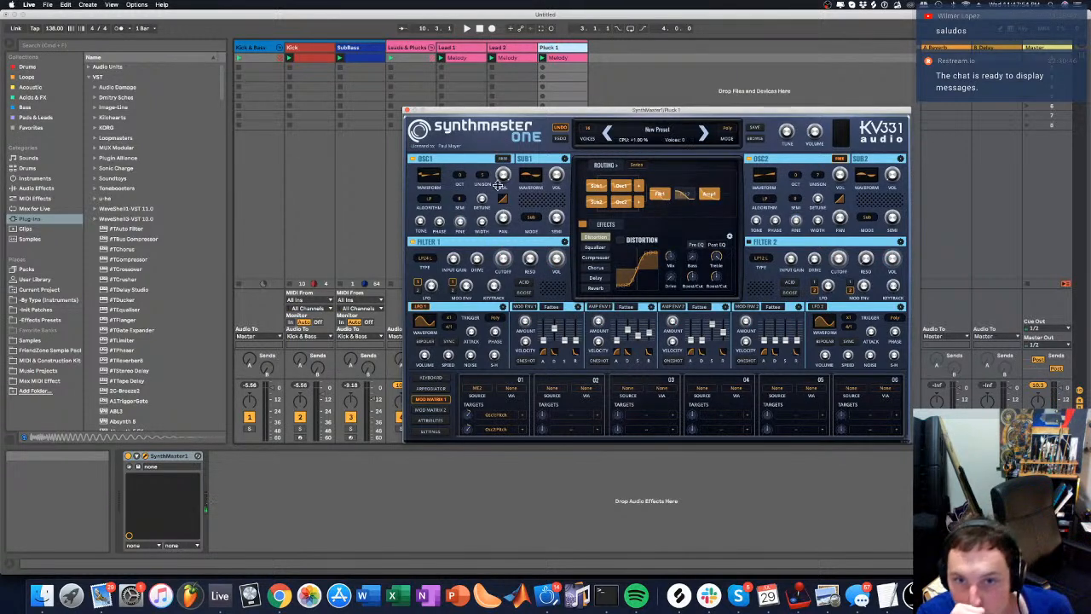
Set OSC1's sub-oscillator waveform to sawtooth, raise its volume and tune its pitch upward
click(531, 175)
click(535, 212)
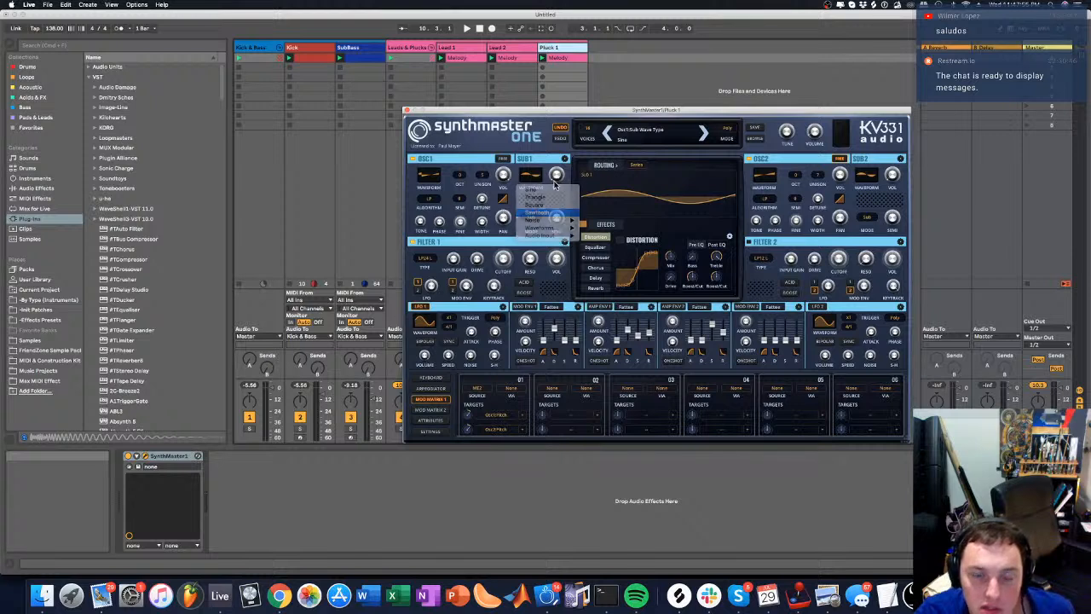
mouse_move(560, 165)
mouse_down()
mouse_move(558, 114)
mouse_move(561, 147)
mouse_up()
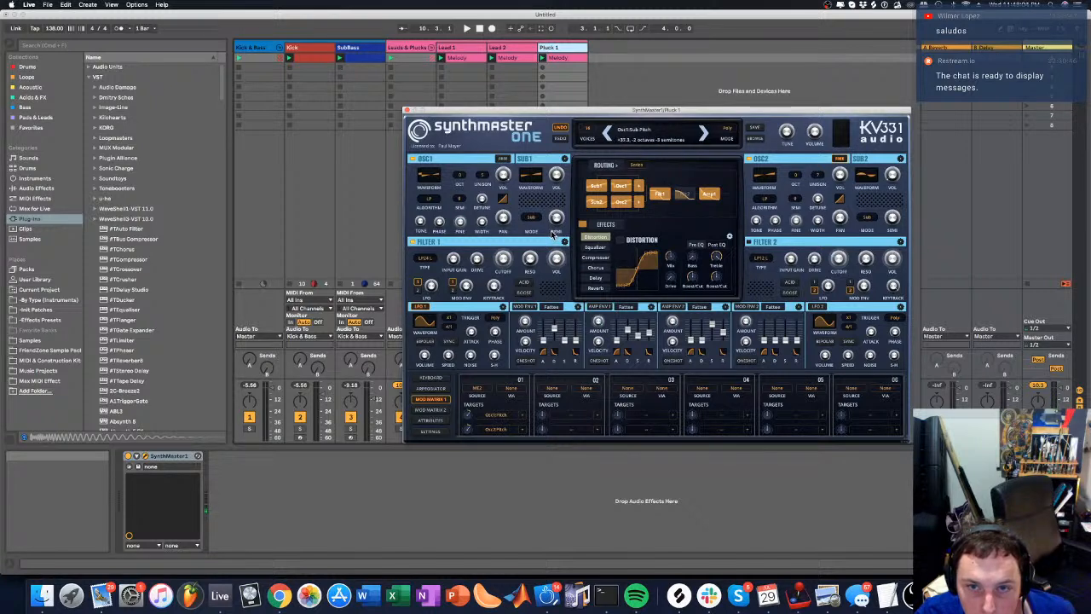
drag(551, 229, 559, 205)
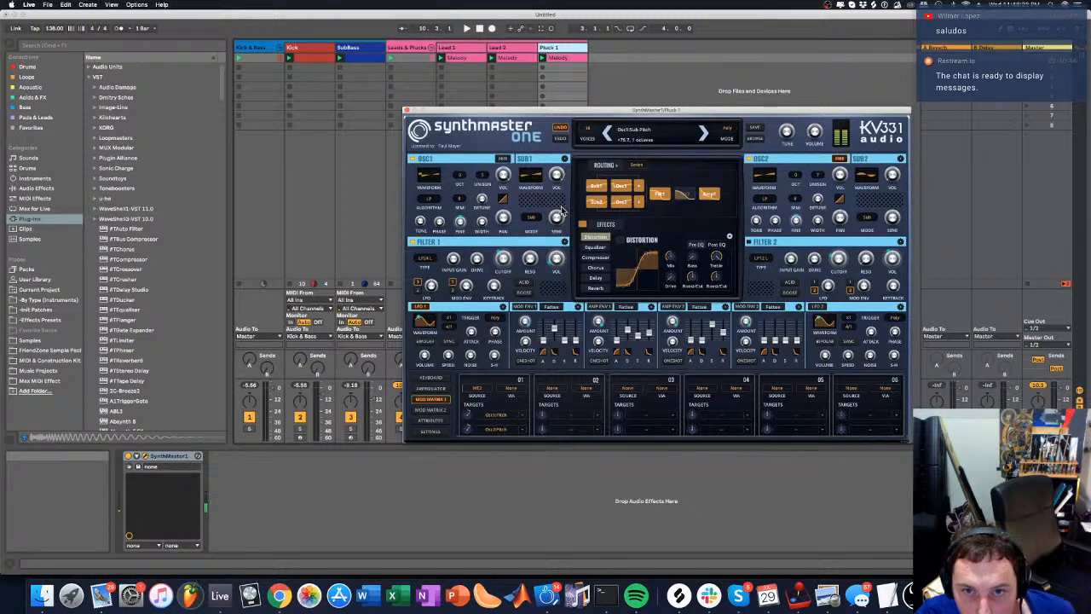
drag(560, 211, 560, 217)
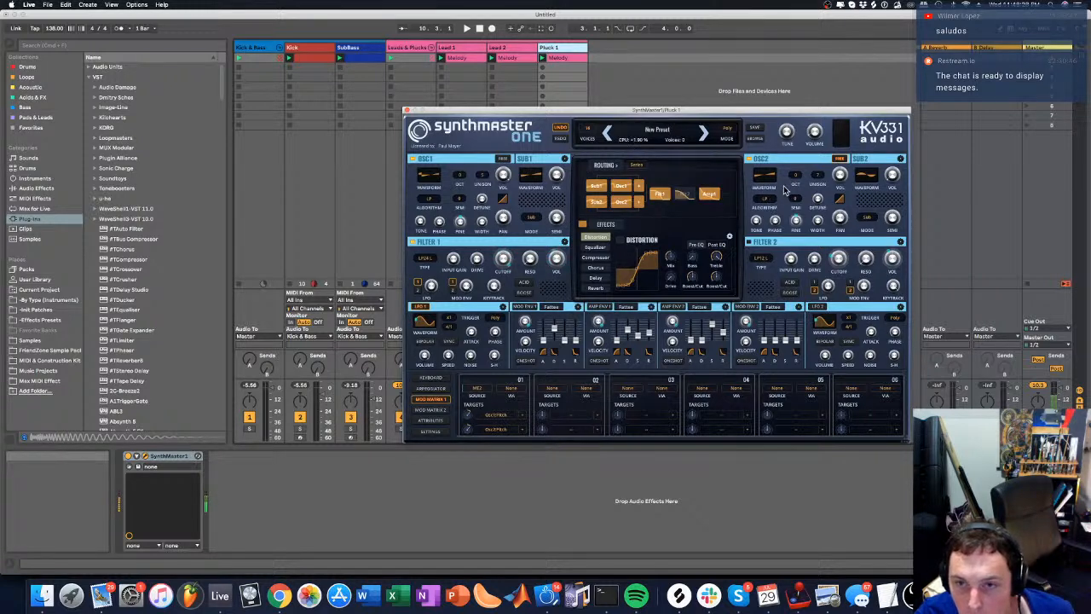
Transpose OSC2 up one octave and set its unison to 5 voices
click(793, 182)
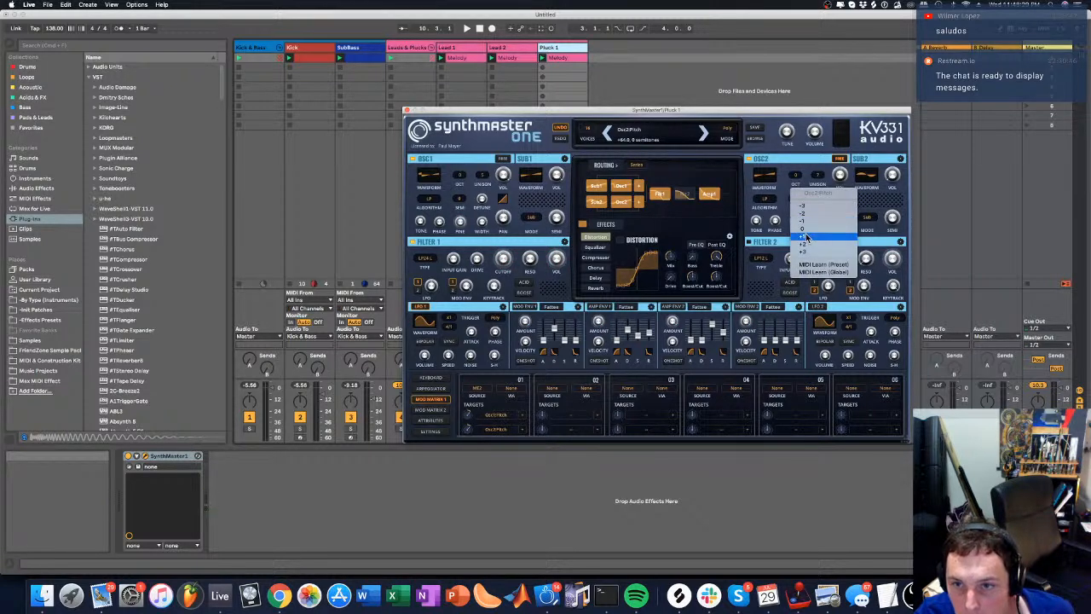
click(810, 239)
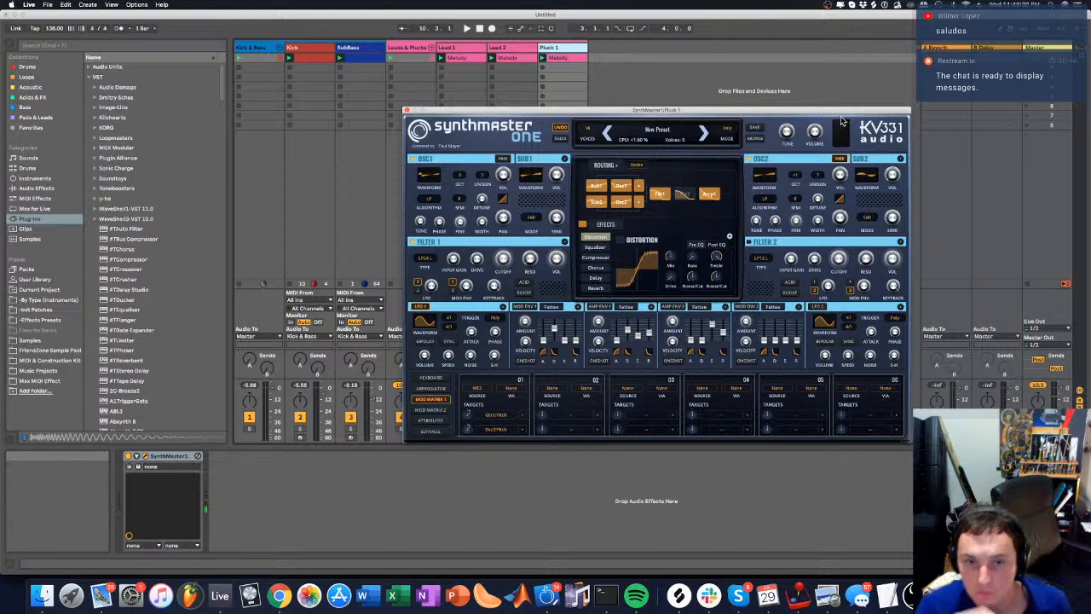
click(817, 184)
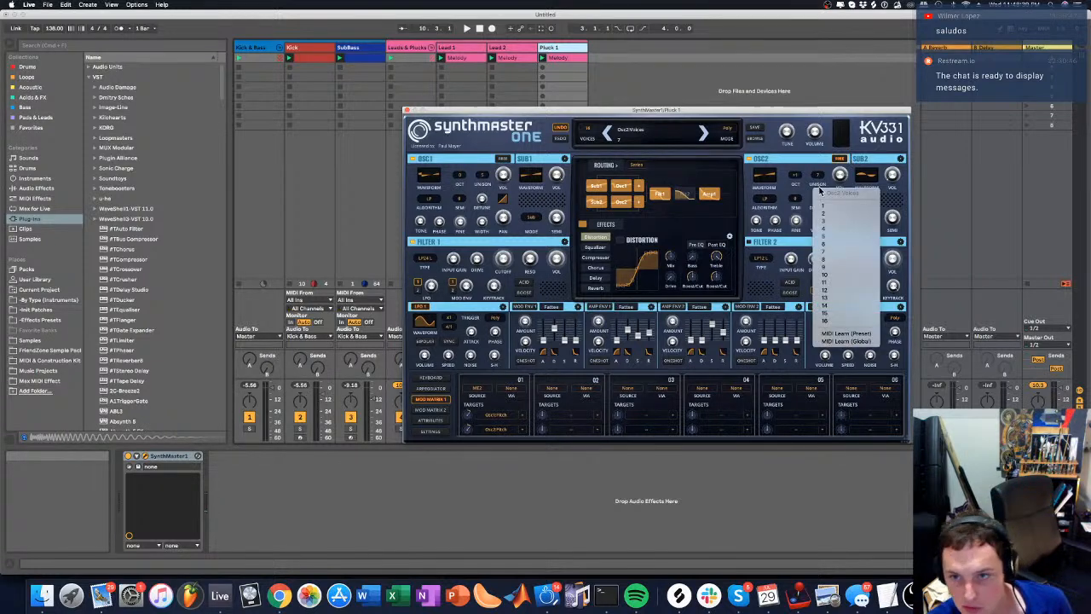
click(838, 234)
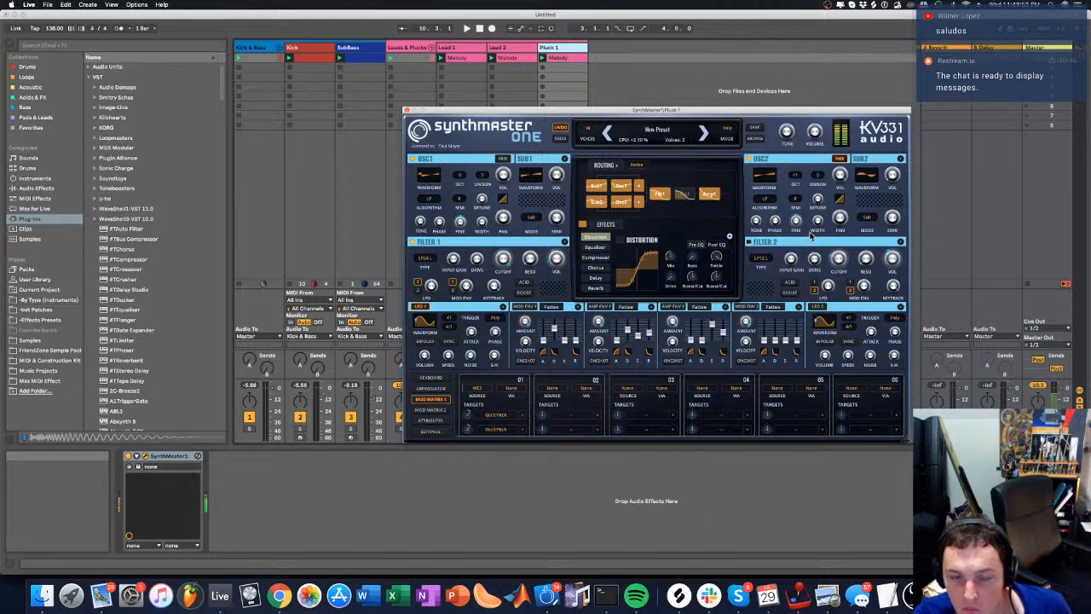
Adjust OSC2's phase and volume, and have both oscillators run with the Free option on
drag(775, 224, 776, 187)
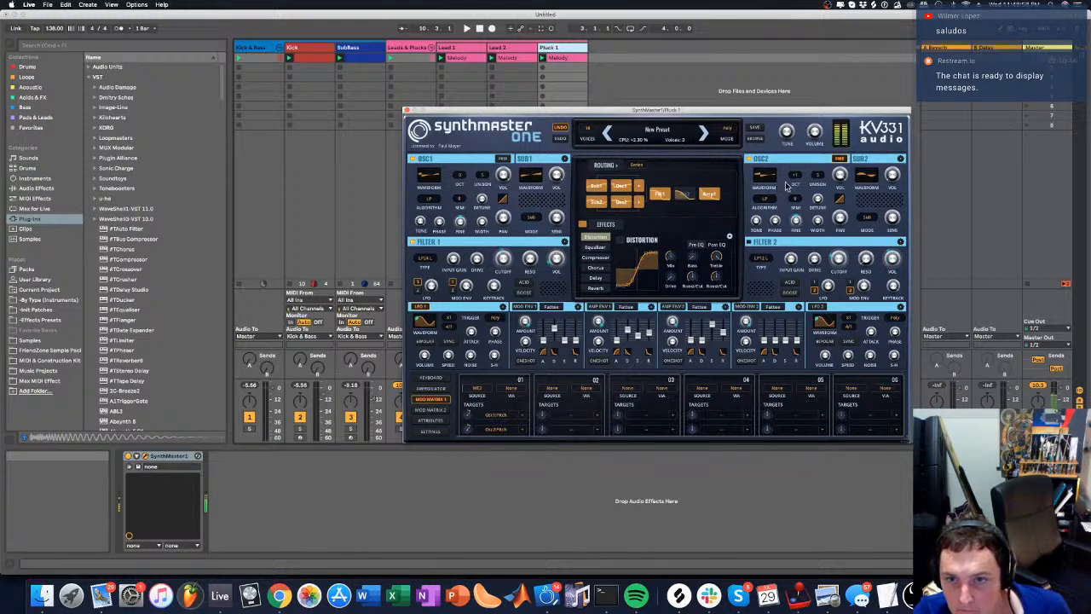
mouse_move(840, 174)
mouse_down()
mouse_move(843, 162)
mouse_move(842, 231)
mouse_move(839, 174)
mouse_up()
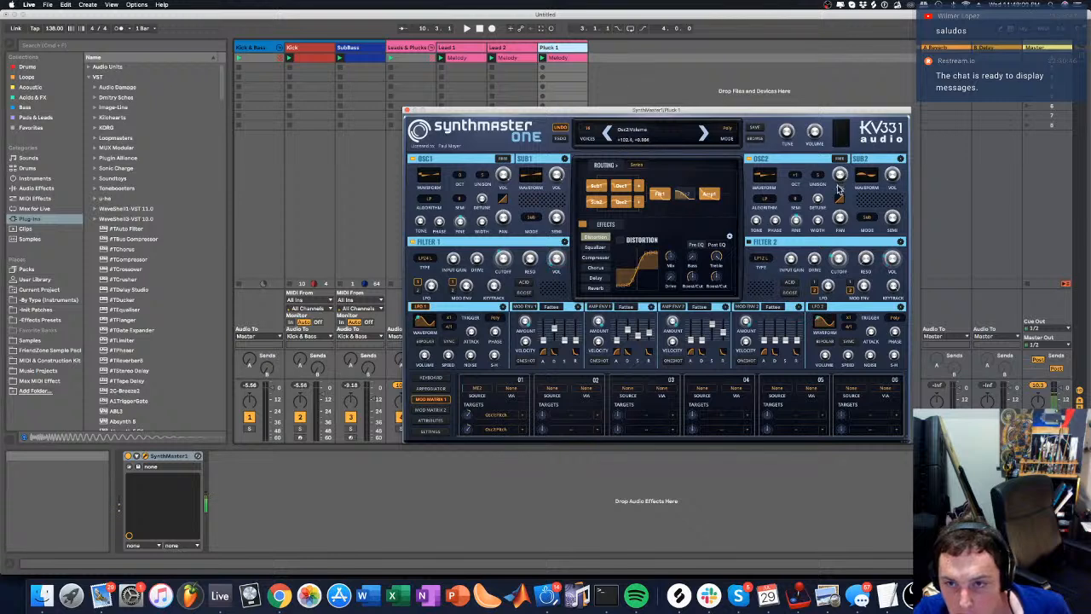
click(838, 160)
click(509, 158)
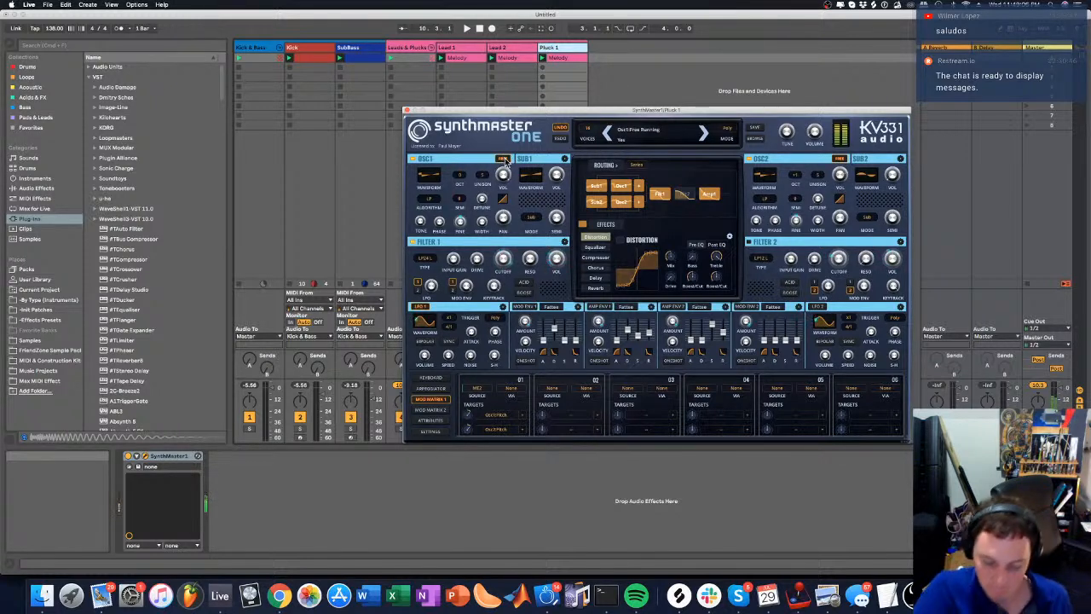
Try the Chorus effect with adjusted feedback, delay and modulation amount, and switch it off again
click(595, 268)
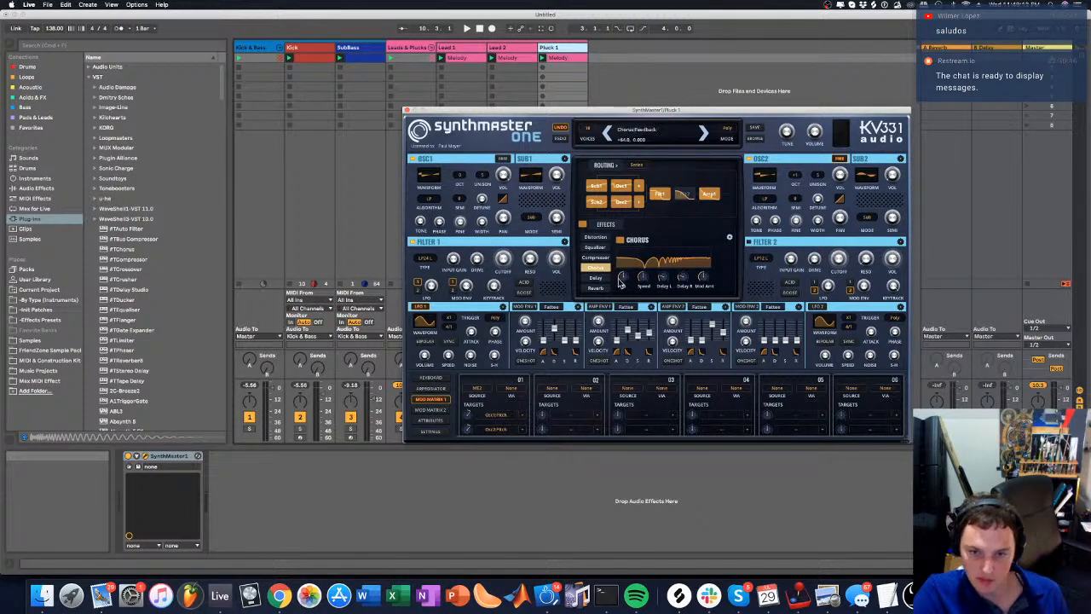
drag(623, 280, 701, 258)
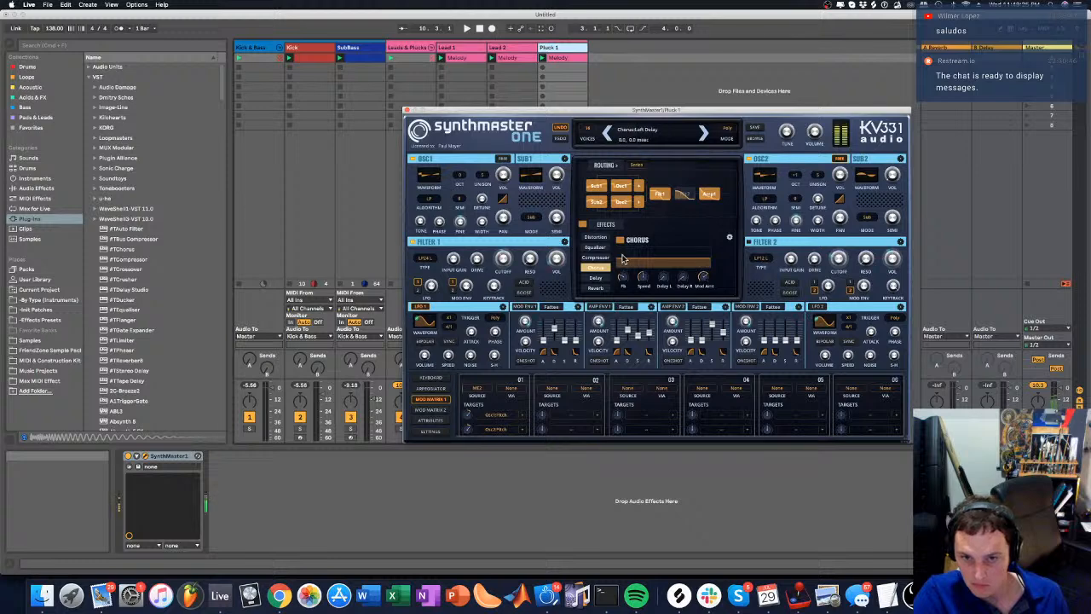
click(621, 242)
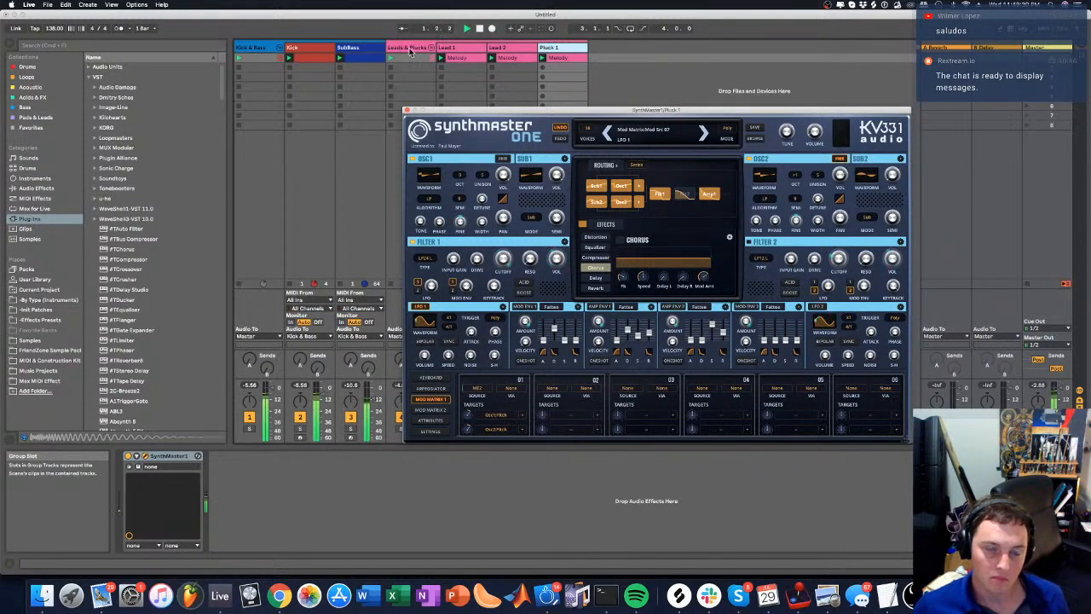
Open Pluck 1's Melody clip in the note editor and close the open plug-in windows
click(409, 236)
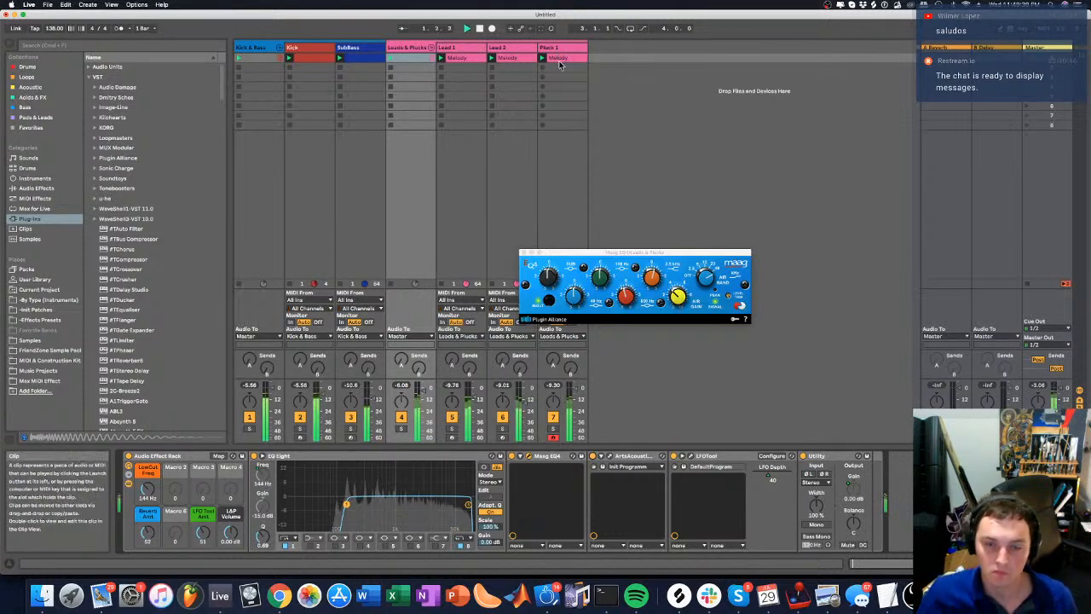
click(525, 254)
click(562, 58)
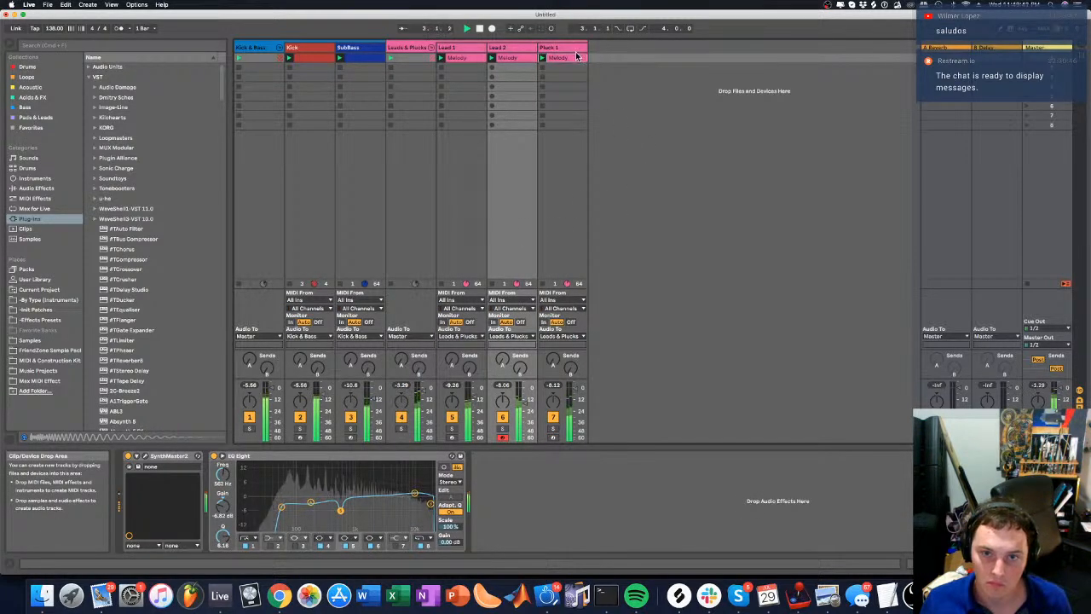
double_click(566, 58)
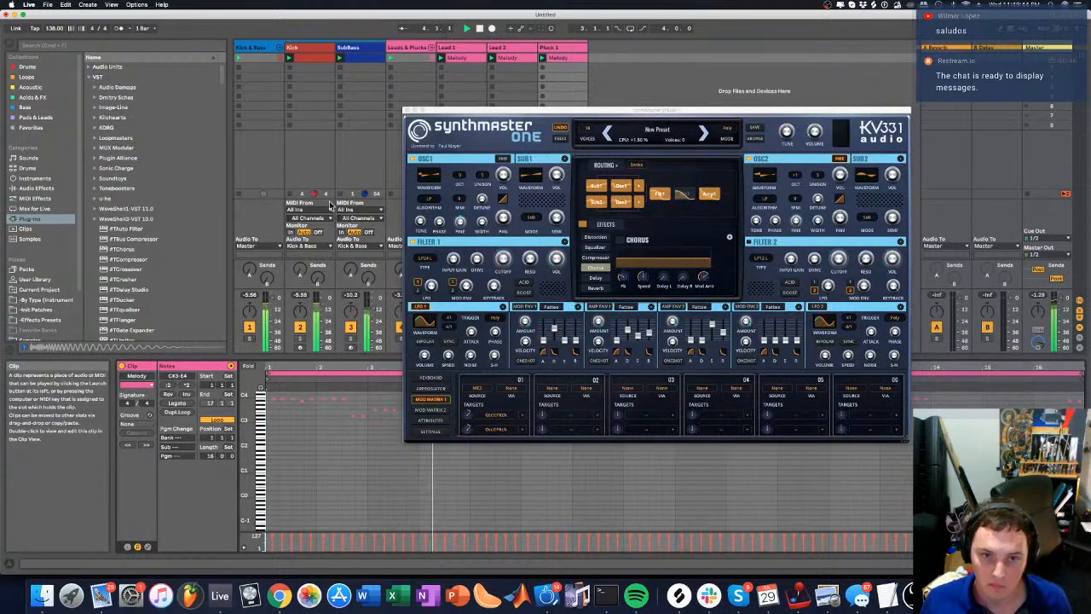
click(411, 110)
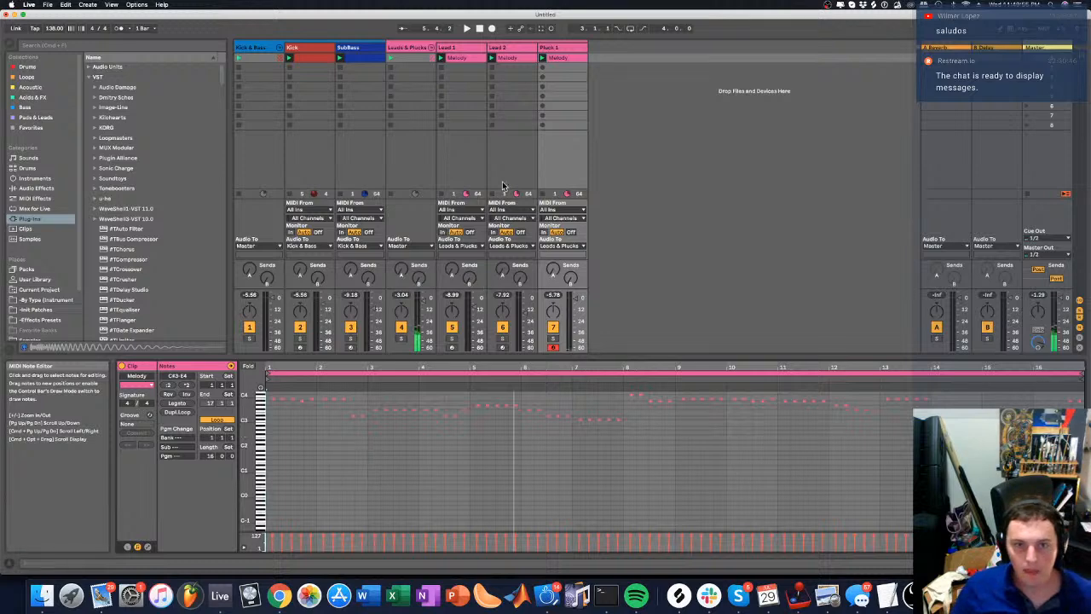
Fold the note editor to the used pitches, add G#3 harmony notes under the melody's first five notes, and play them back
scroll(251, 436, up, 3)
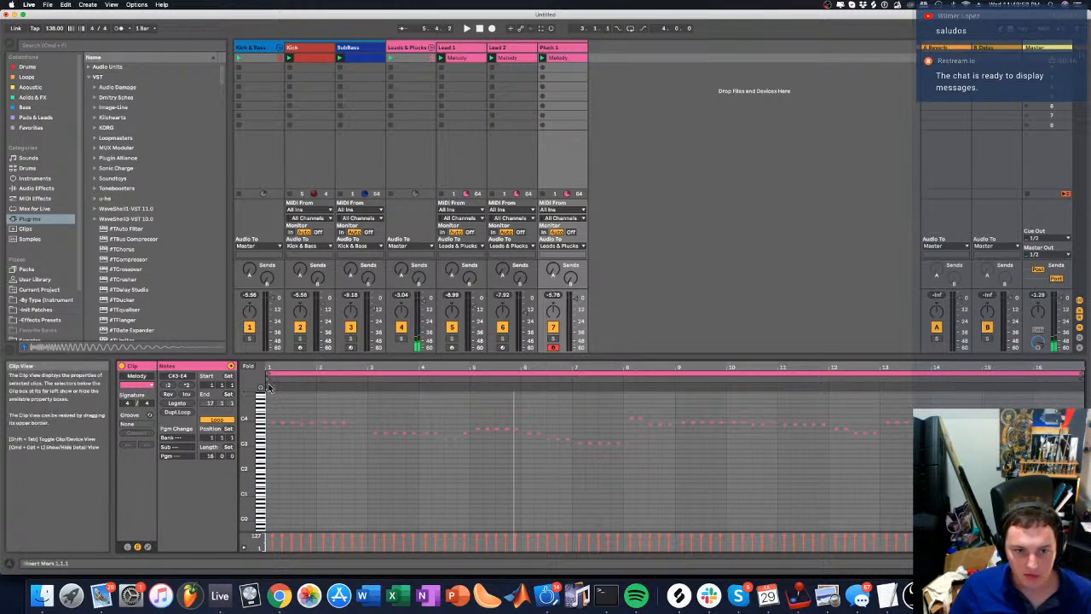
click(248, 365)
drag(303, 369, 357, 435)
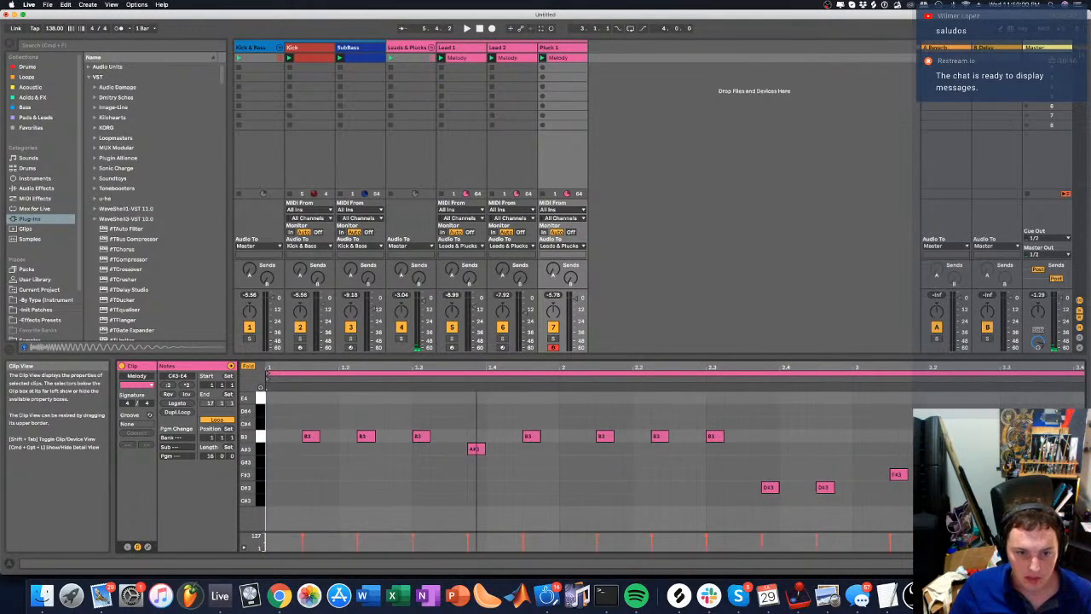
double_click(309, 461)
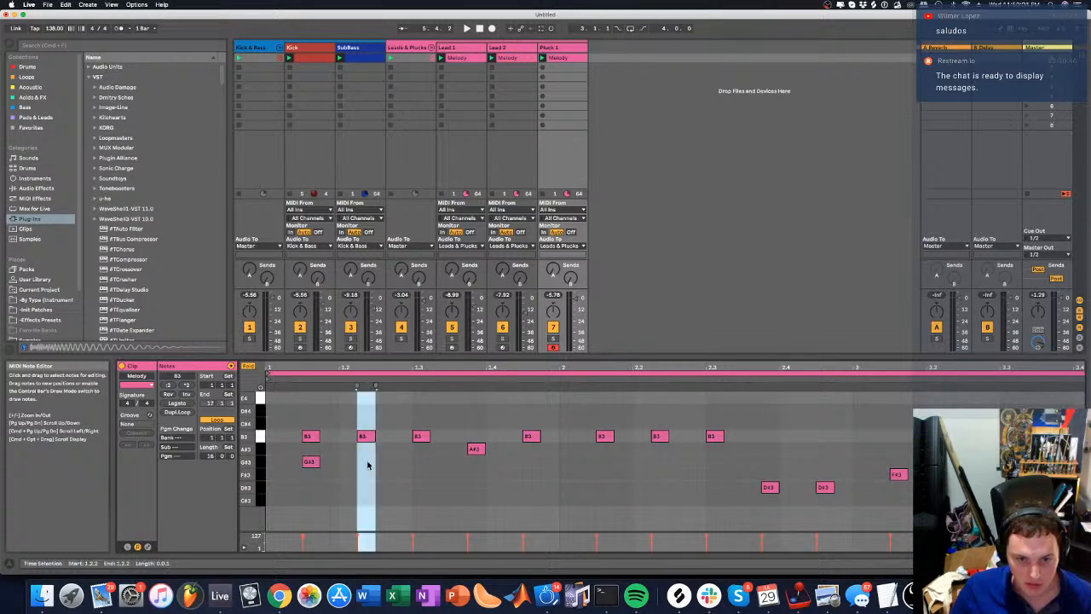
double_click(362, 462)
double_click(420, 462)
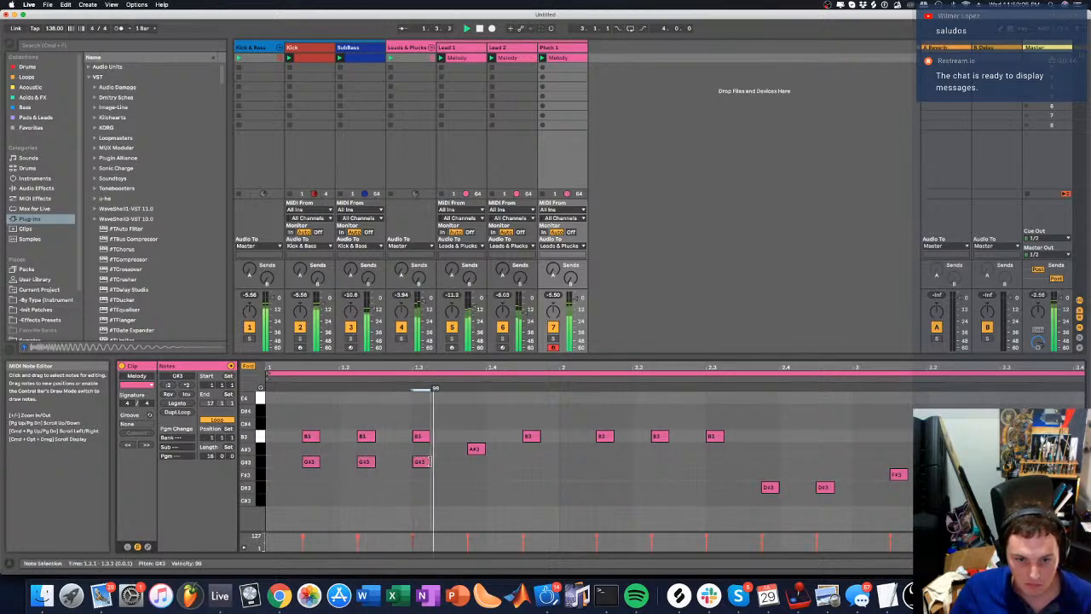
click(467, 468)
double_click(474, 462)
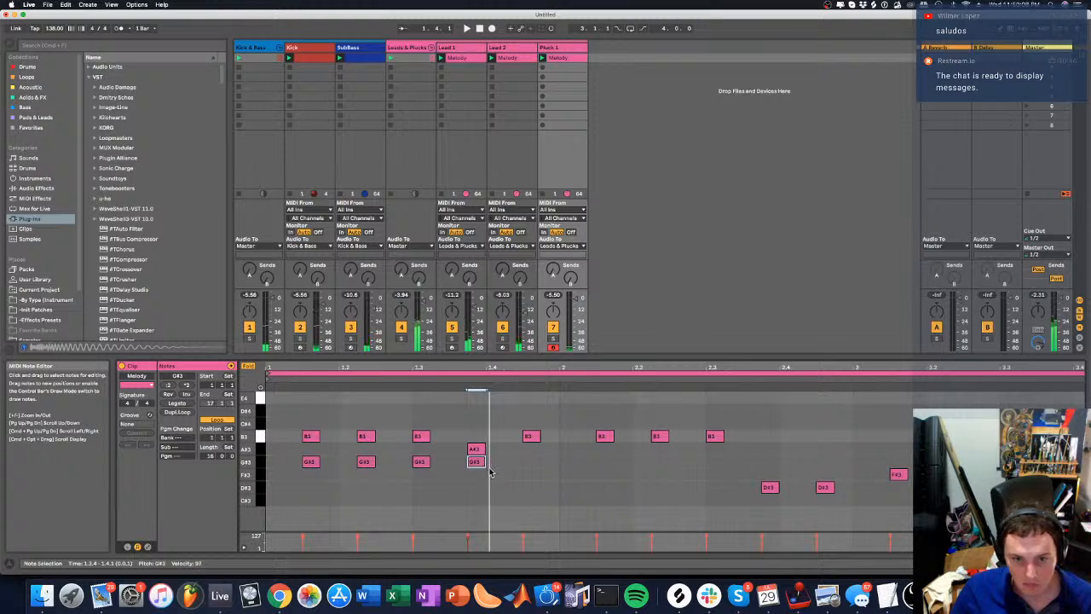
double_click(528, 462)
key(space)
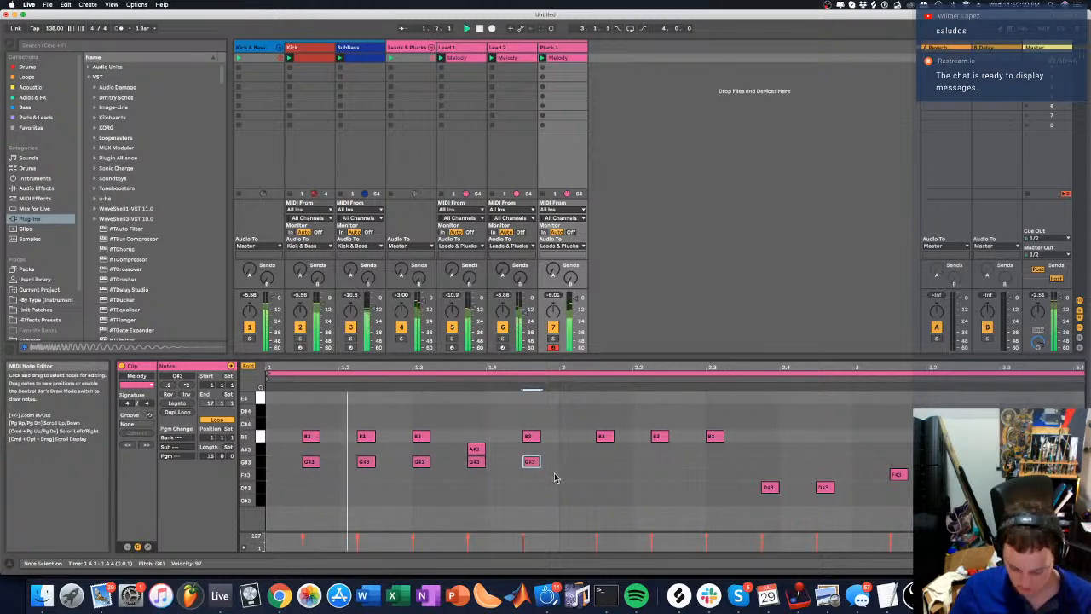
Copy the five G#3 harmony notes into bar 2 of the Pluck 1 Melody clip and audition them
drag(556, 477, 613, 466)
key(space)
key(space)
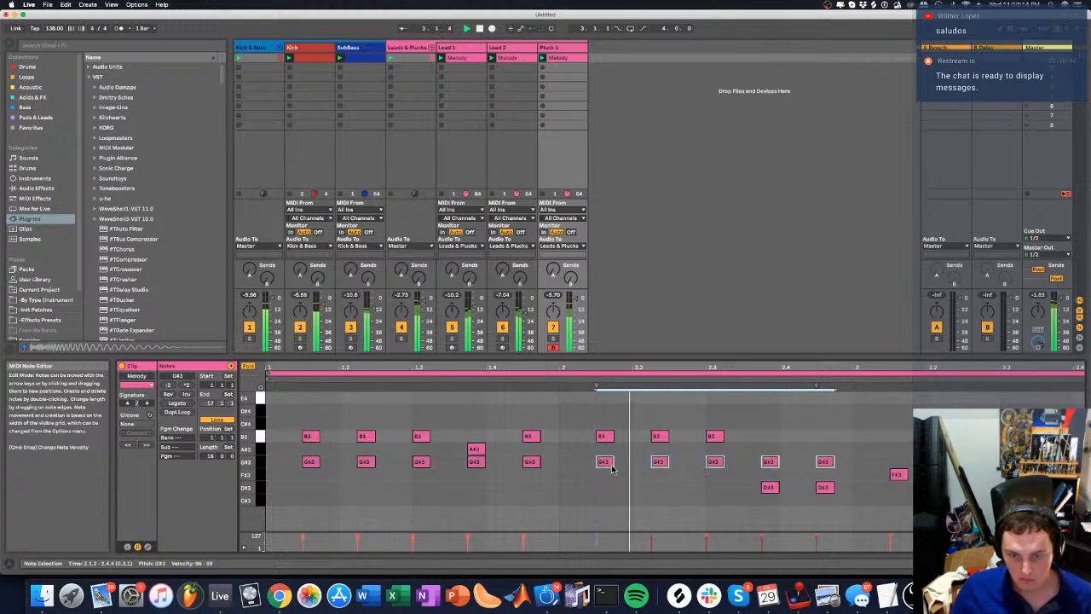
Try the first G#3 above the bar 2 D#3 notes at C#3, and delete both harmony notes at the two D#3 notes
click(769, 461)
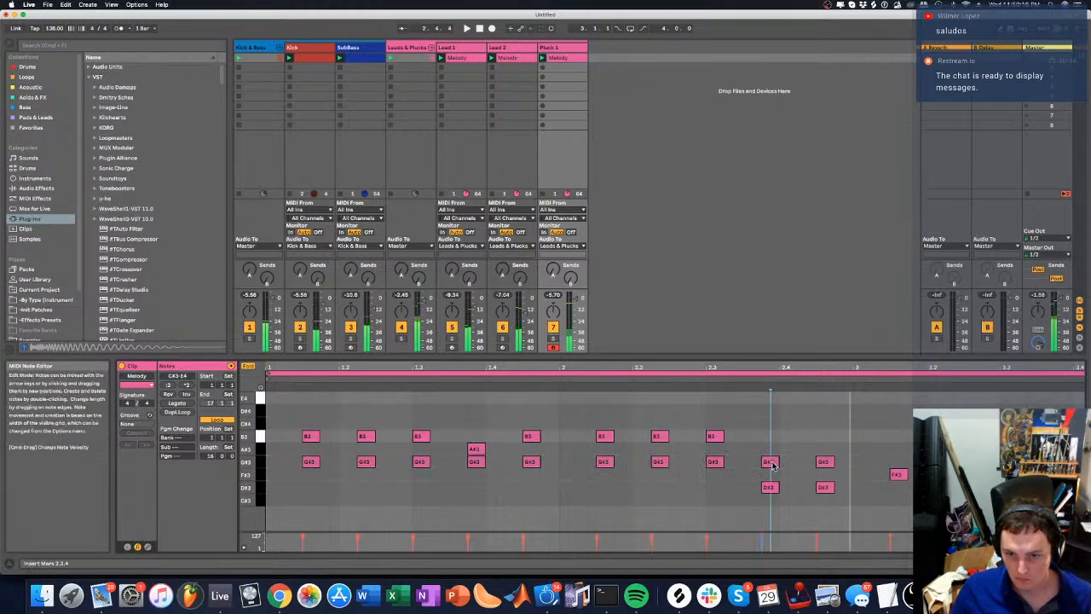
drag(769, 461, 774, 503)
right_click(774, 501)
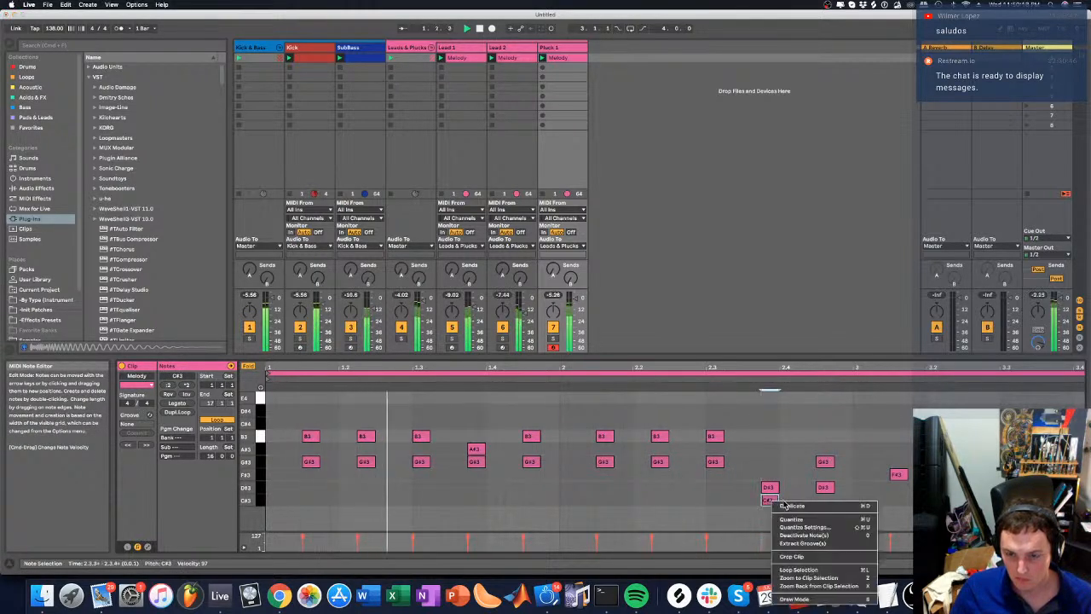
click(764, 504)
double_click(771, 502)
double_click(827, 464)
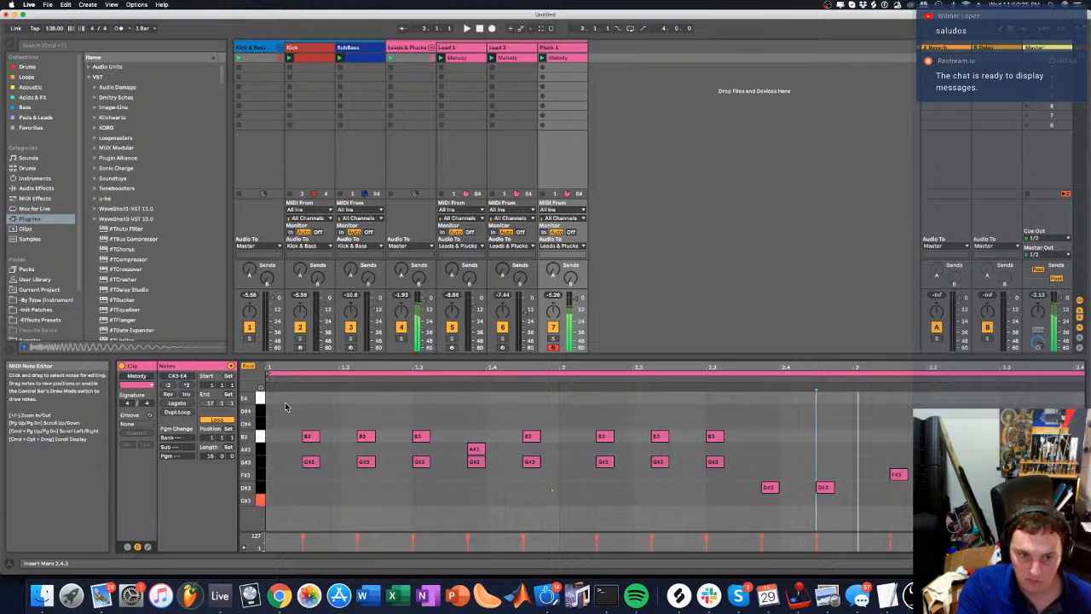
Unfold the note editor to show all pitches and add a G#2 note beneath each of the two D#3 notes ending bar 2
click(248, 366)
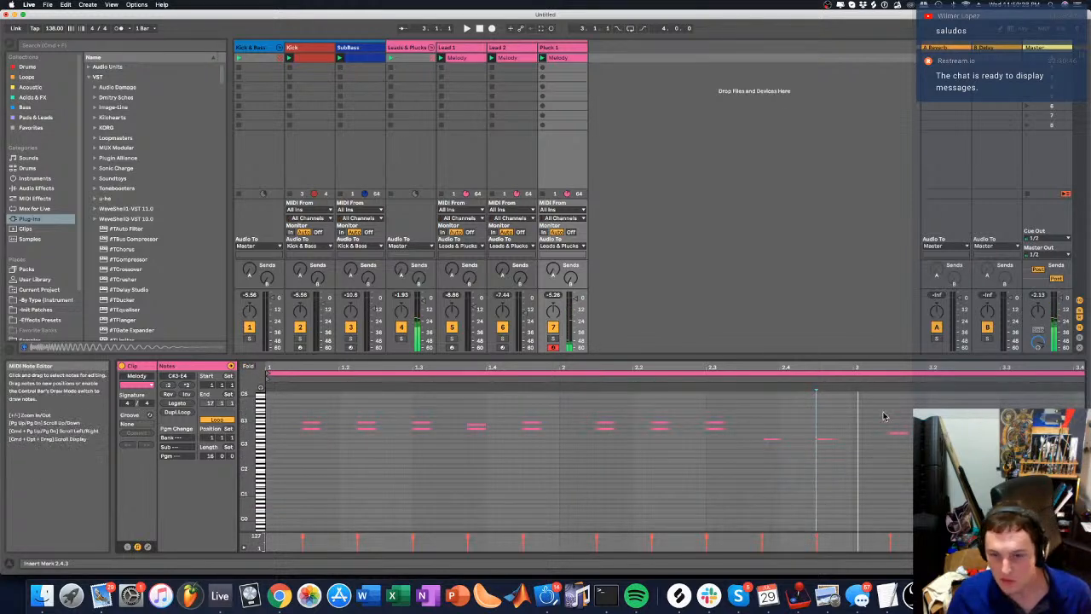
drag(803, 366, 503, 483)
drag(260, 460, 250, 455)
scroll(585, 445, up, 4)
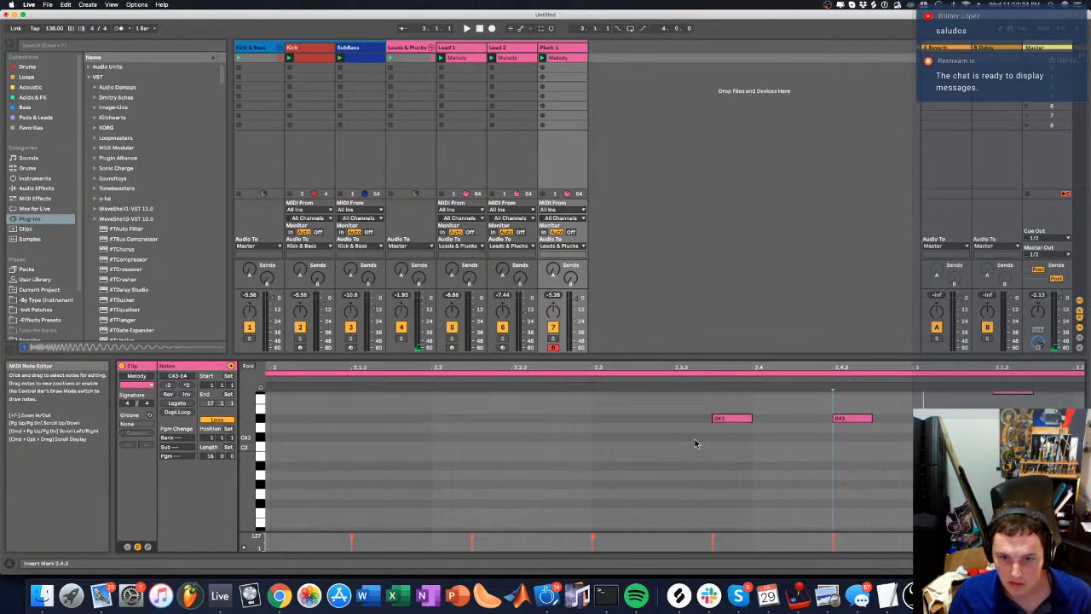
mouse_move(722, 448)
mouse_down()
mouse_move(752, 446)
mouse_move(732, 469)
mouse_move(737, 492)
mouse_up()
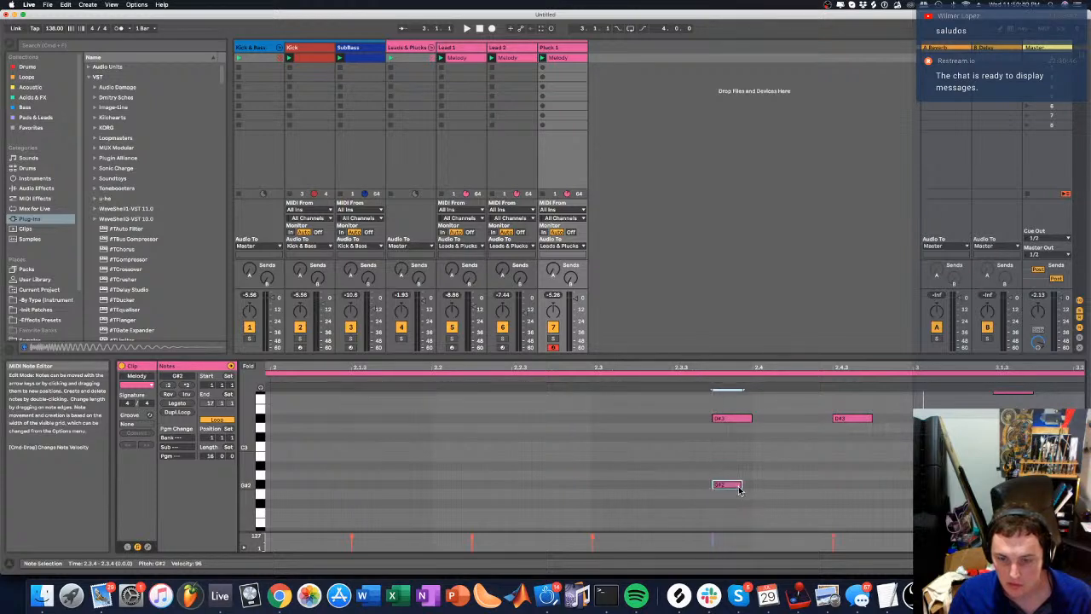
click(840, 485)
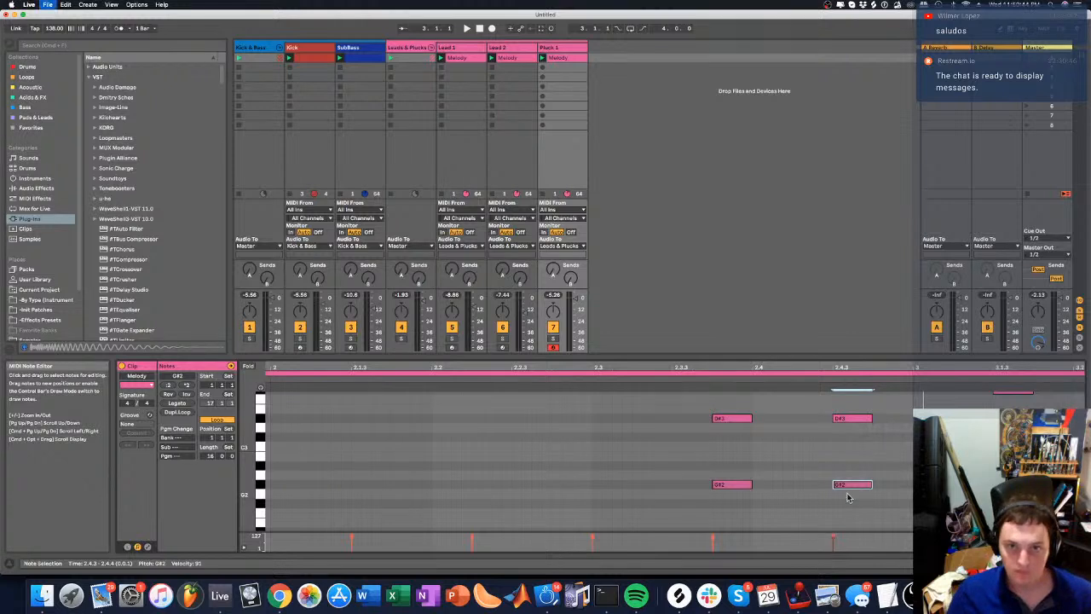
Save the Live Set as SM in the My Projects folder under Documents > Ableton
key(super+s)
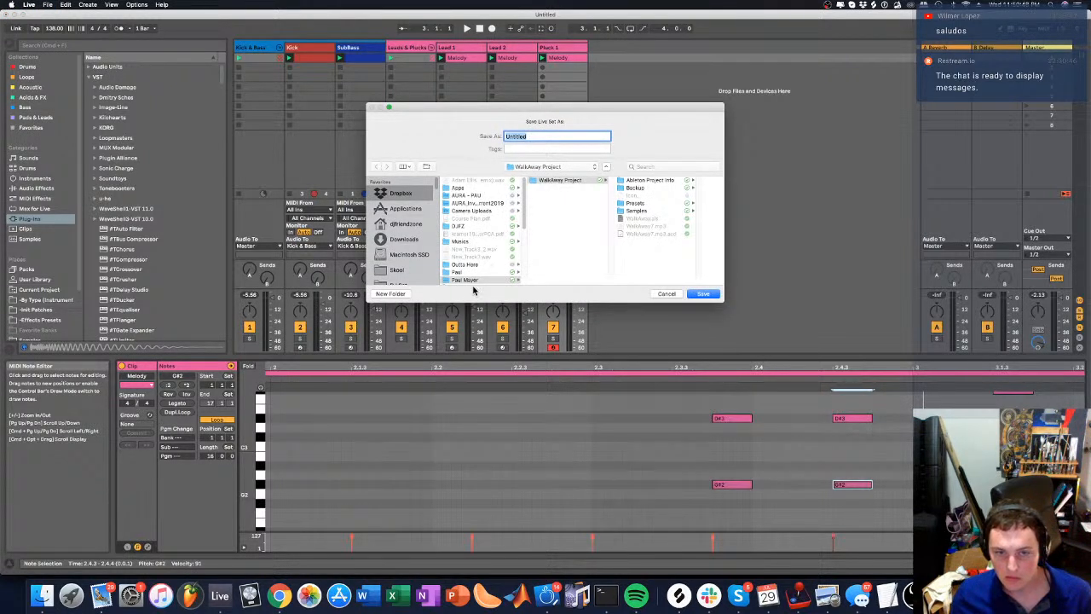
click(468, 281)
scroll(467, 245, down, 3)
scroll(396, 242, down, 5)
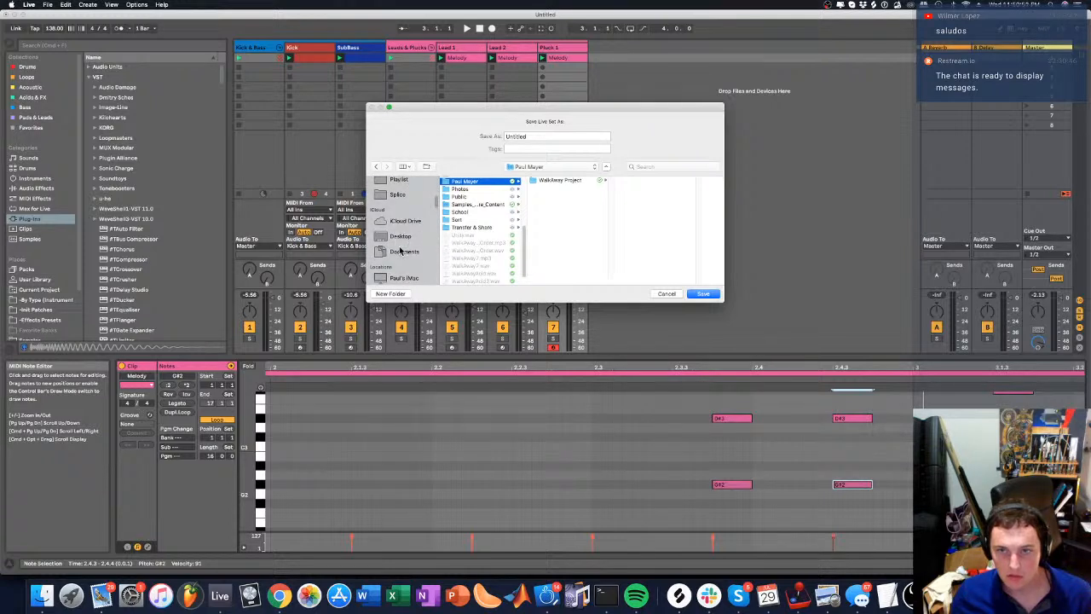
click(401, 251)
scroll(495, 220, down, 3)
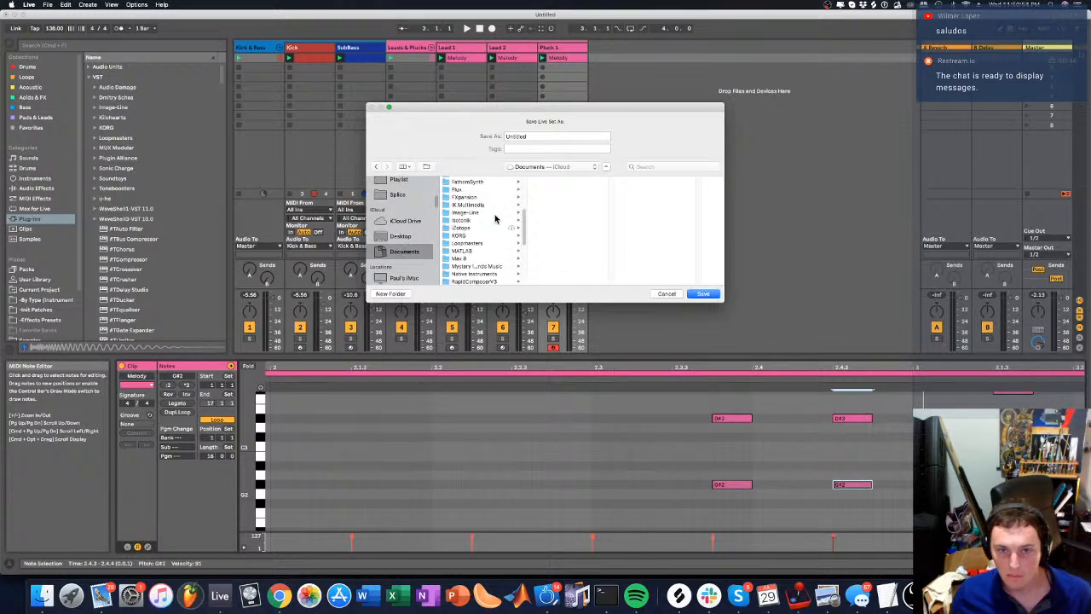
scroll(474, 239, up, 3)
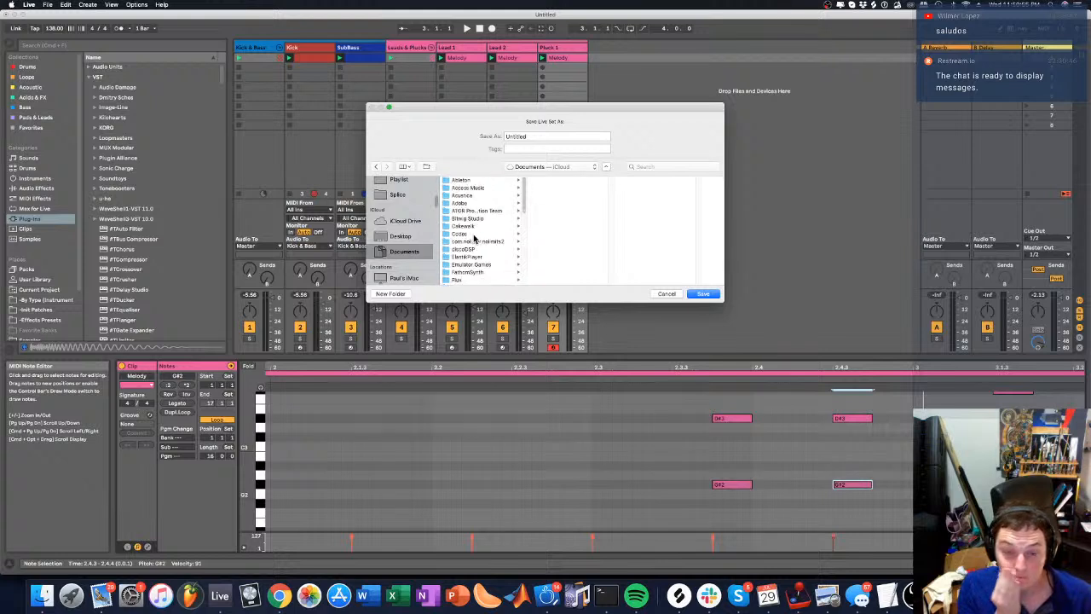
click(469, 181)
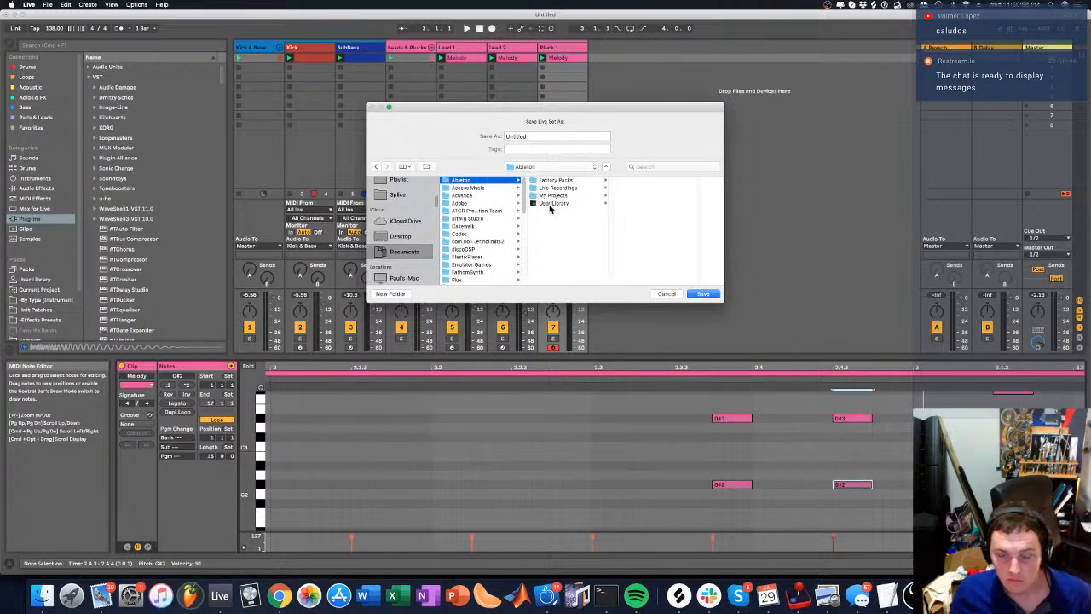
click(552, 197)
click(546, 196)
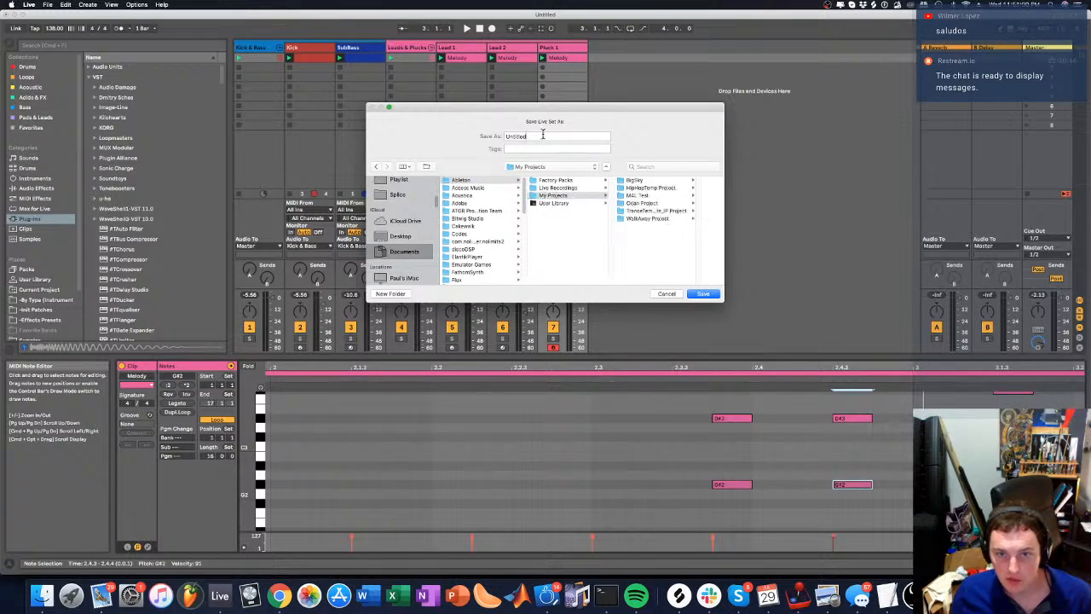
double_click(542, 135)
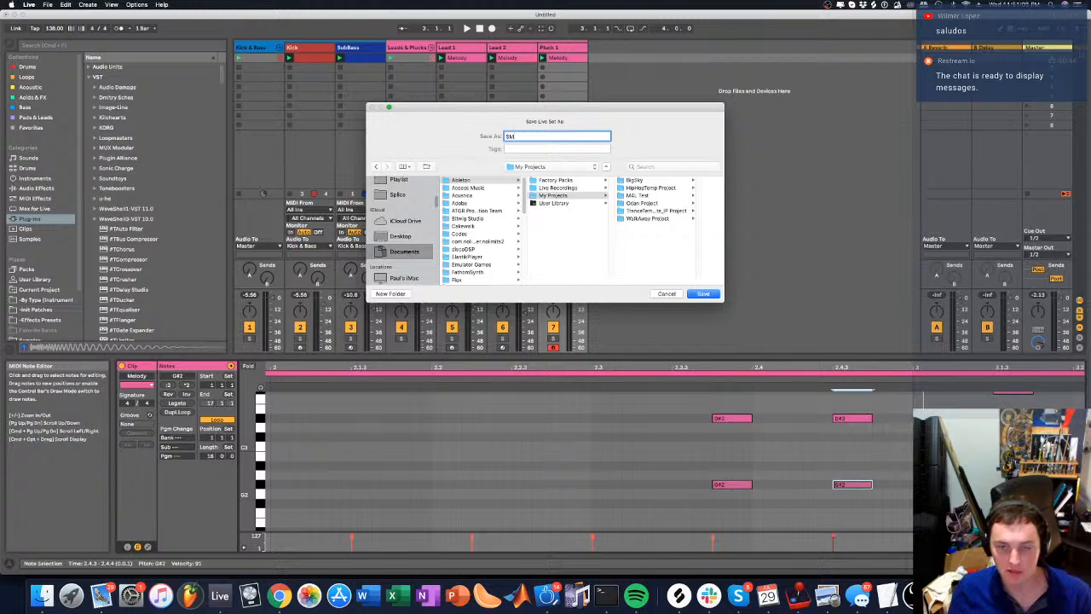
key(Return)
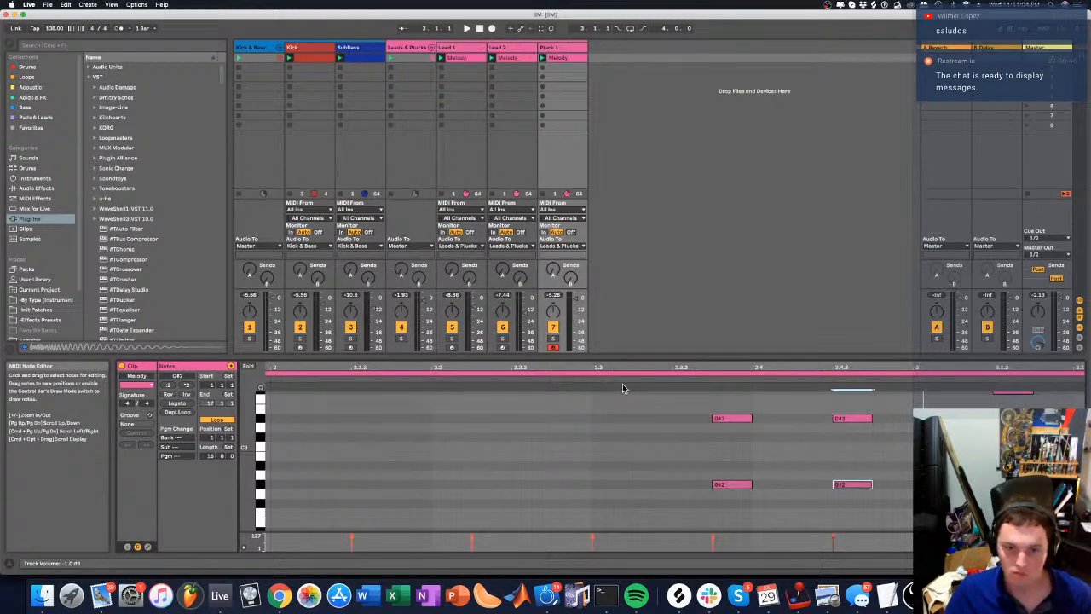
Play back the loop and reopen the Pluck 1 Melody clip with Draw Mode off and its notes intact
key(space)
click(616, 75)
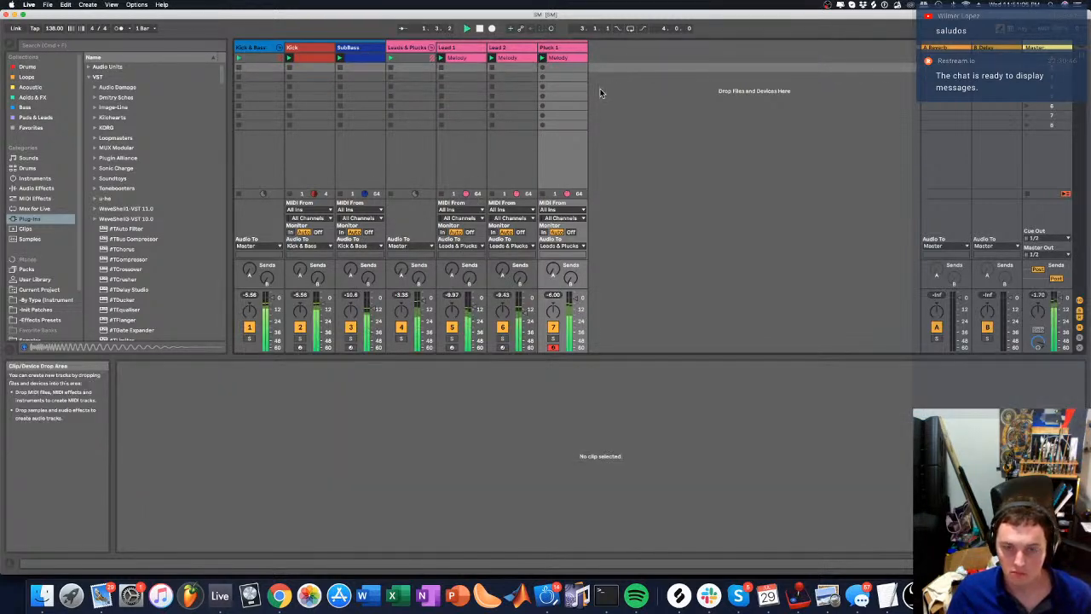
click(559, 57)
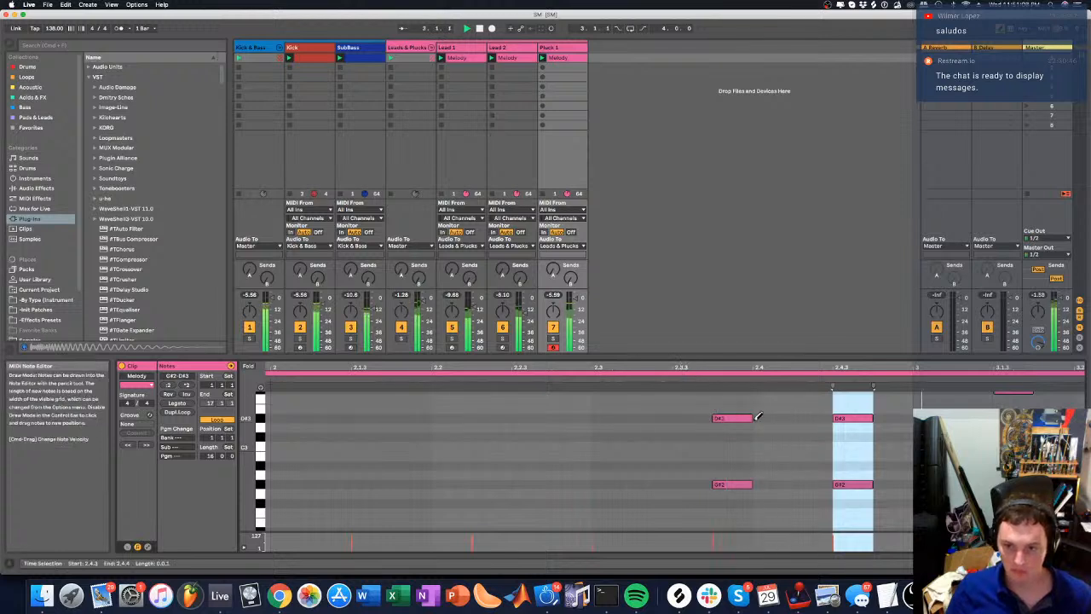
click(735, 483)
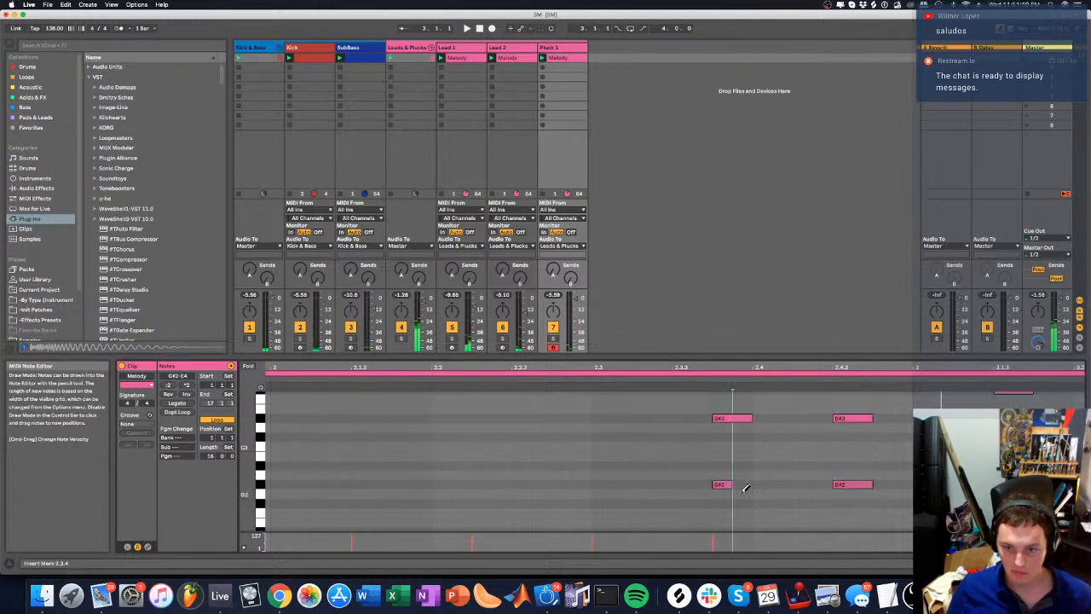
key(b)
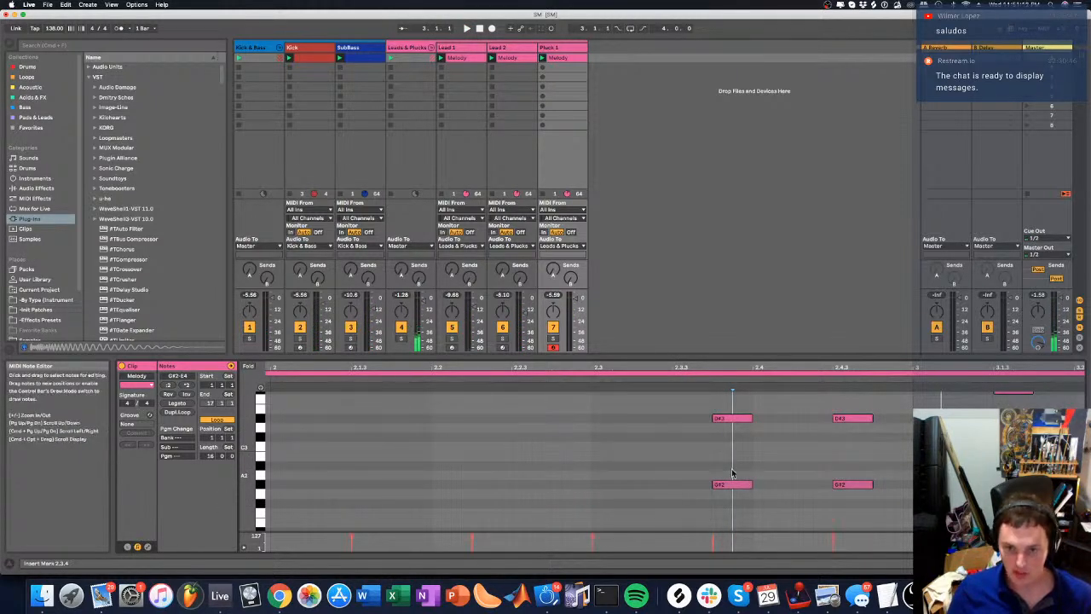
Transpose the two G#2 notes at the end of bar 2 up three semitones to B2 and start playback
mouse_move(727, 468)
mouse_down()
mouse_move(944, 479)
mouse_move(948, 489)
mouse_up()
key(Up)
key(Up)
key(Up)
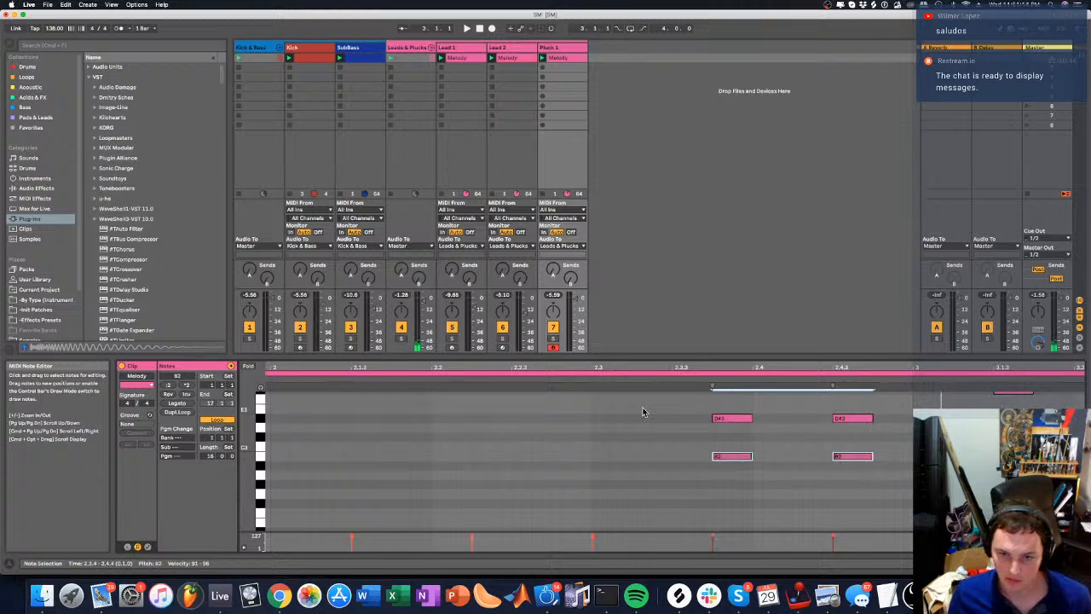
key(space)
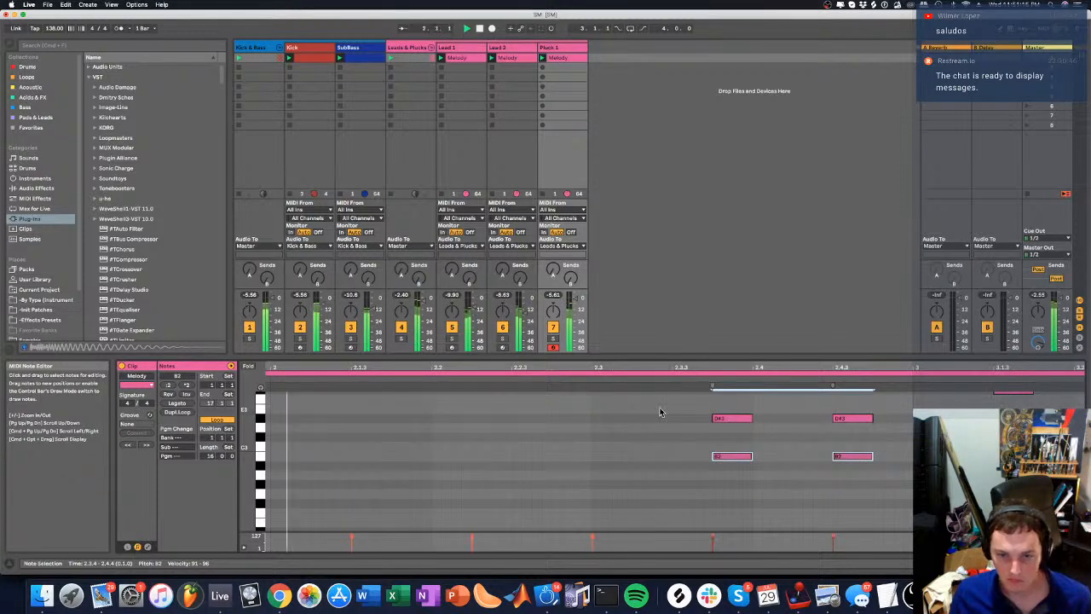
Try C#3 for the two lower notes during playback and return them to B2
key(Up)
key(Up)
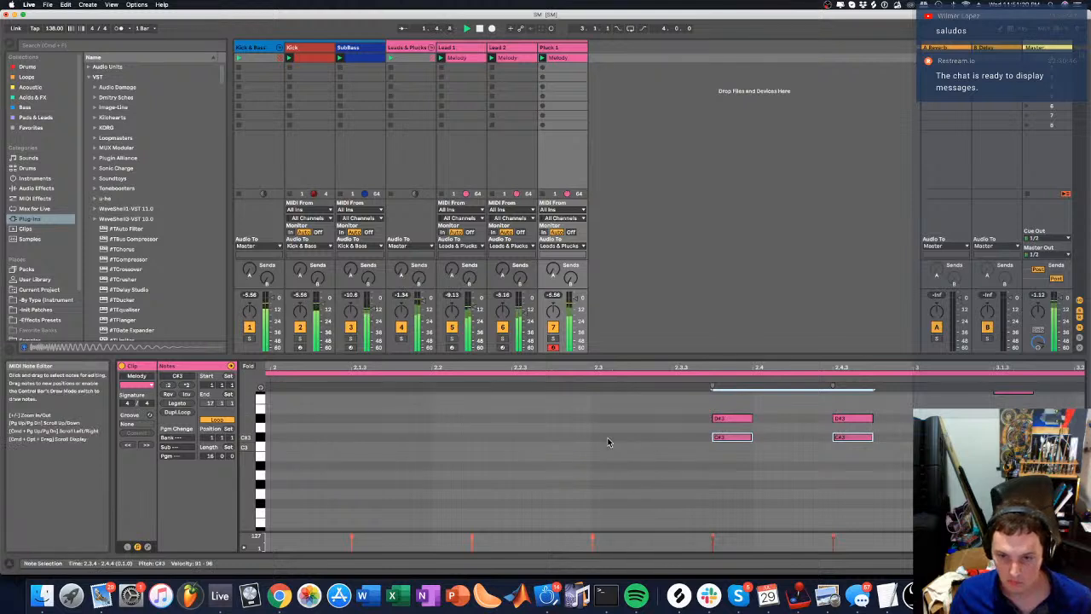
key(Down)
key(Up)
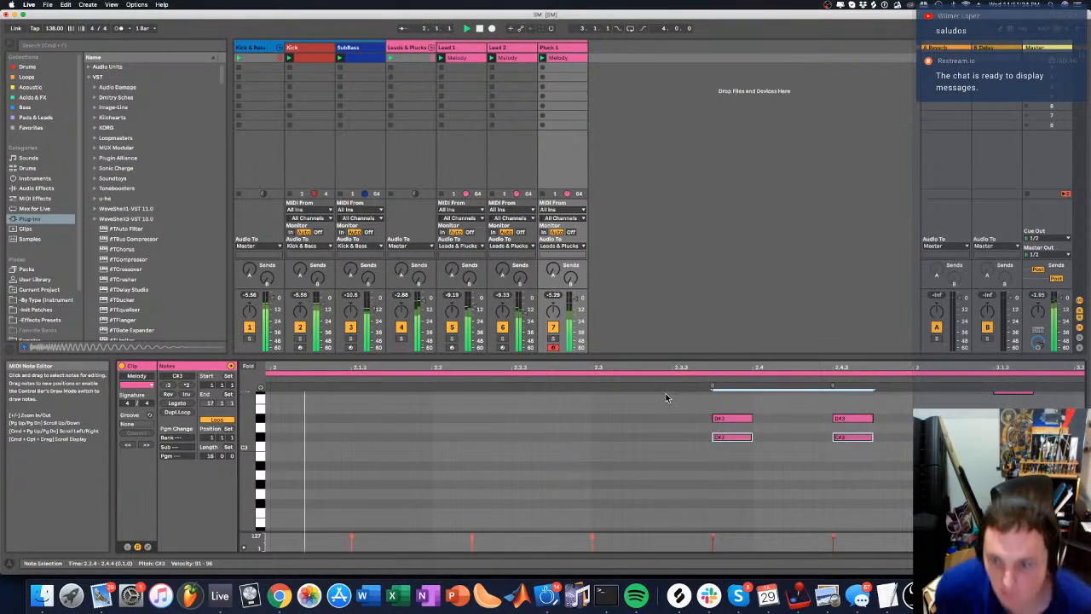
key(Down)
key(Down)
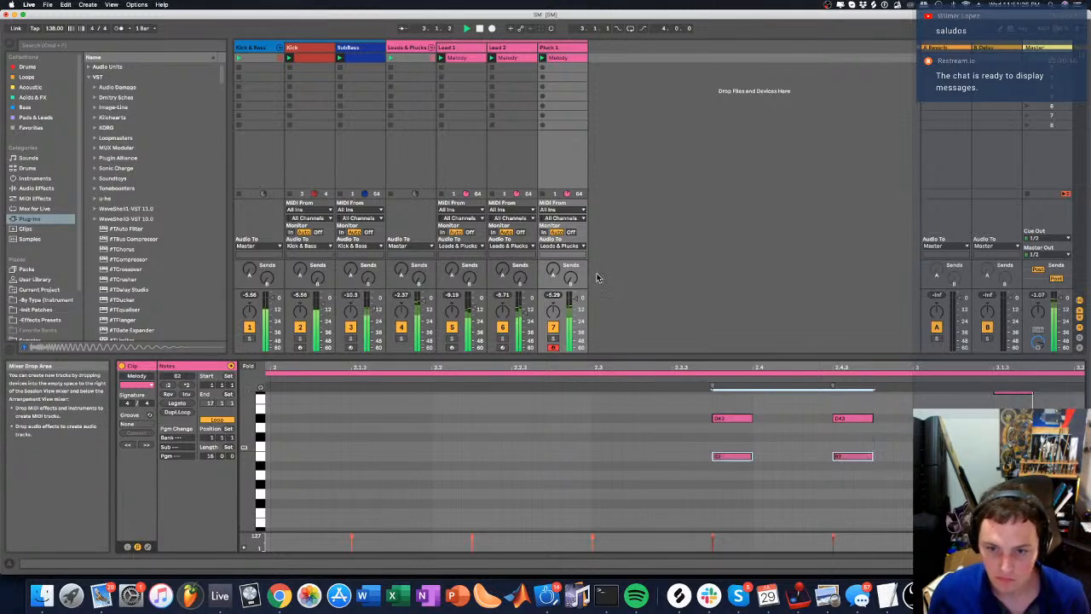
Add five D#3 harmony notes beneath the F#3 notes of bar 3 and play the result
drag(633, 365, 573, 324)
scroll(570, 439, up, 2)
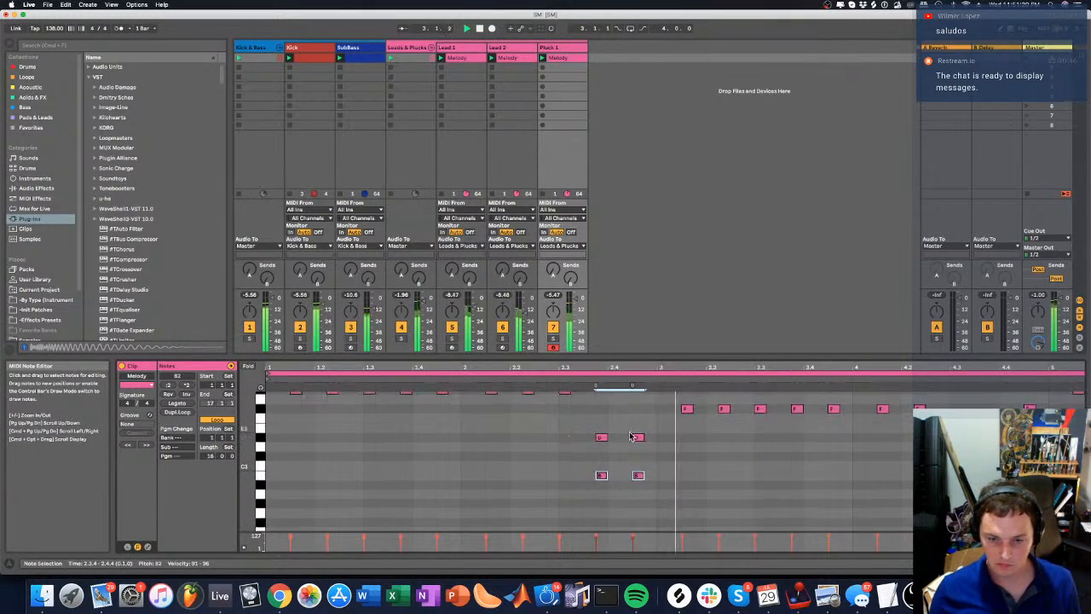
scroll(674, 428, up, 1)
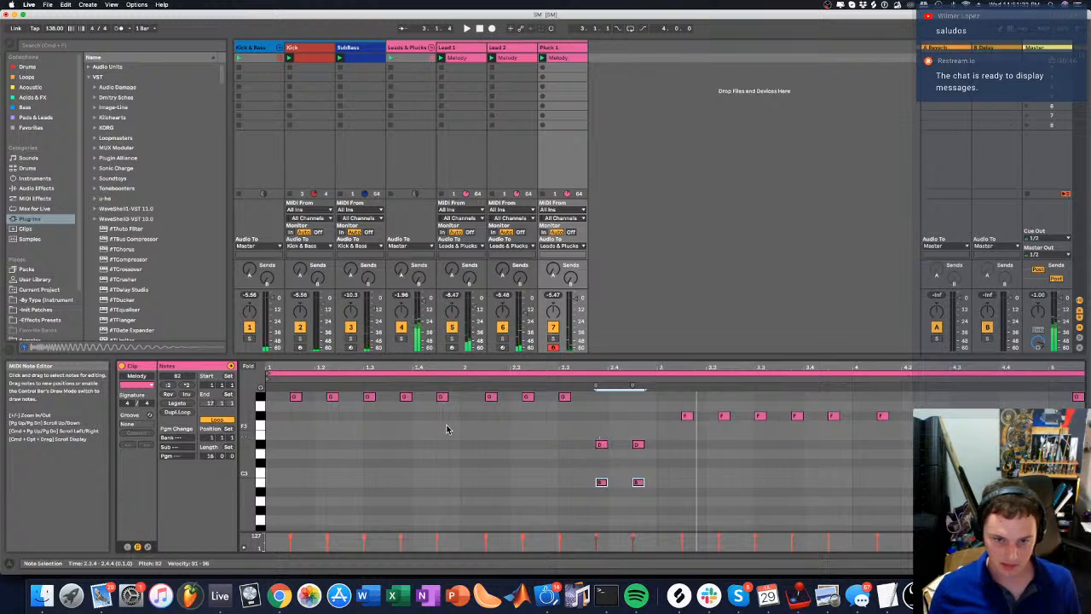
drag(446, 429, 691, 450)
key(space)
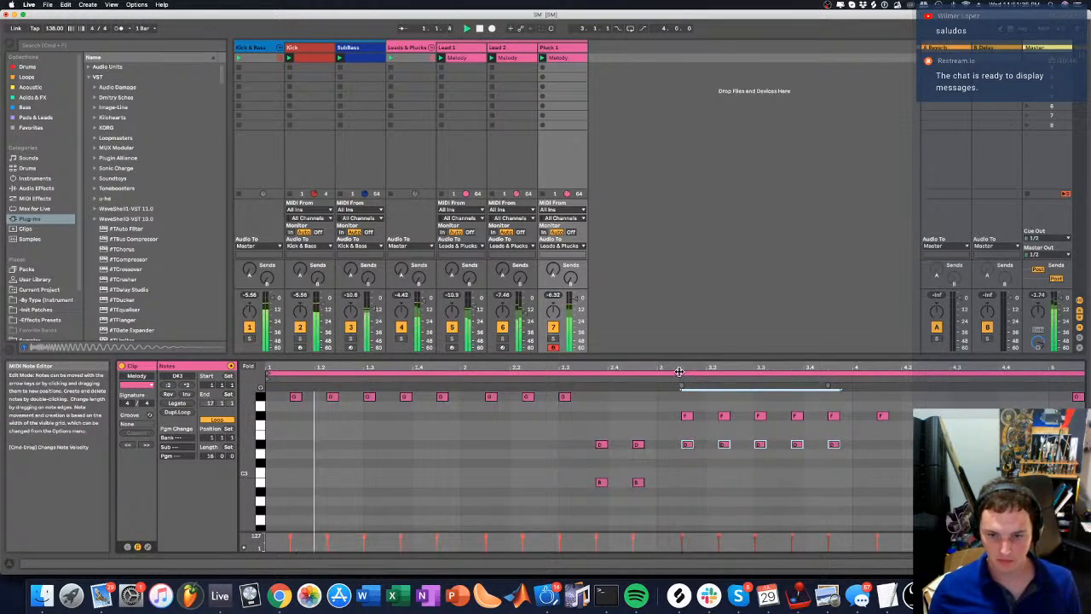
Add D#3 beneath the two F#3 notes starting bar 4 and B2 beneath that bar's two D#3 notes
drag(678, 372, 584, 439)
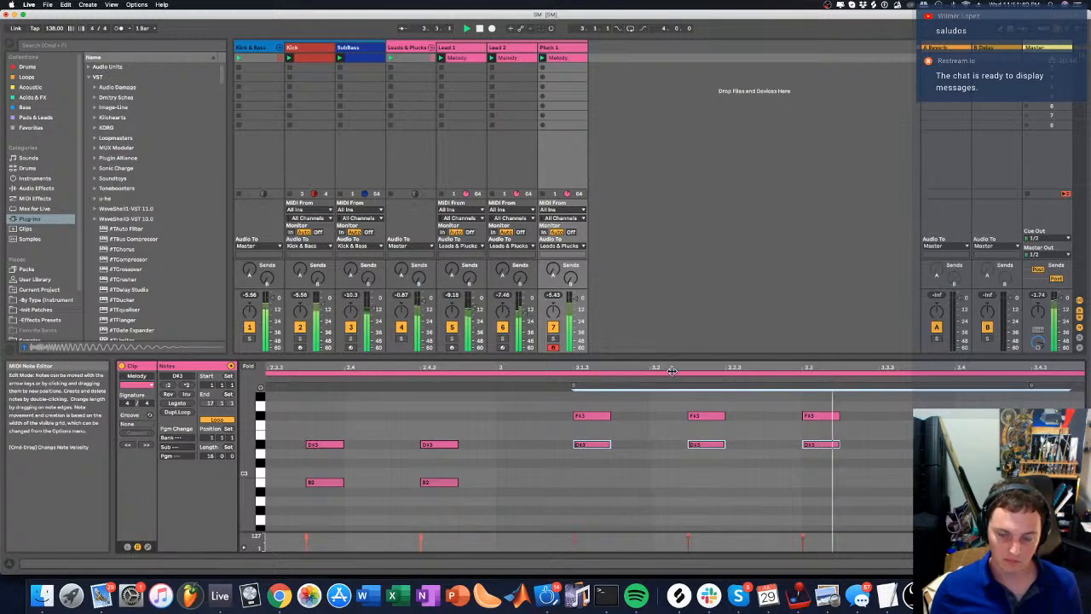
drag(675, 366, 426, 327)
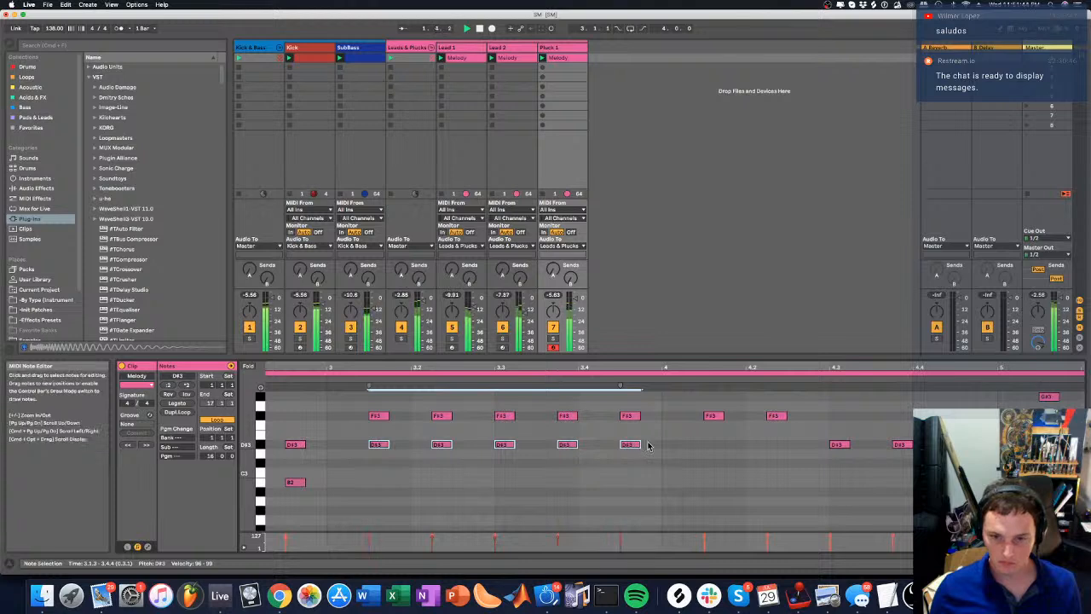
drag(647, 440, 714, 450)
drag(798, 461, 974, 439)
double_click(832, 475)
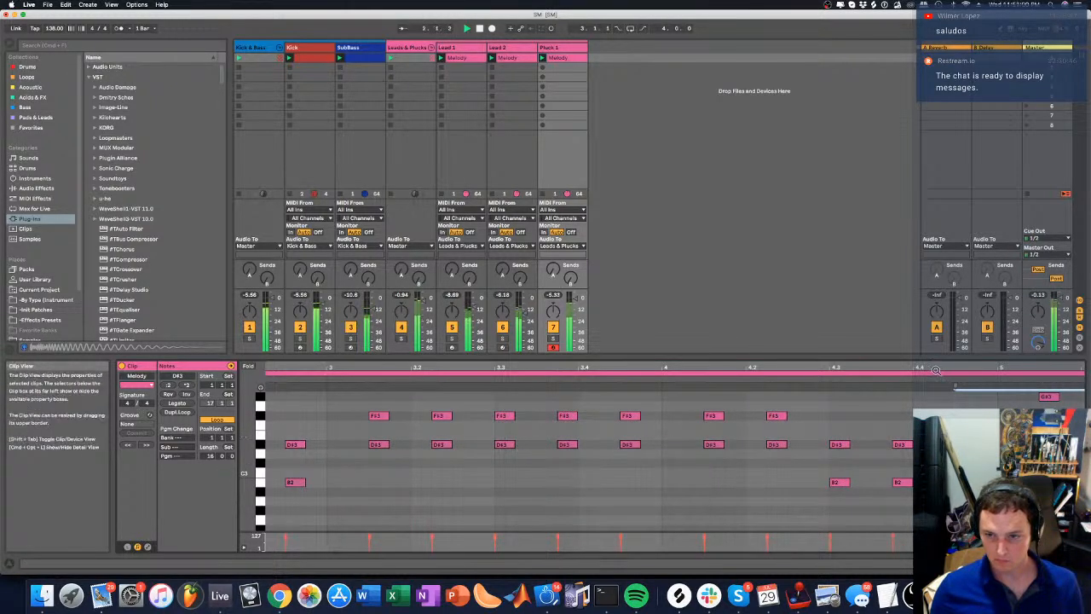
Align the copied D#3 harmony notes with the bar 5 melody and raise those from bar 5 onward to E3
drag(937, 371, 465, 371)
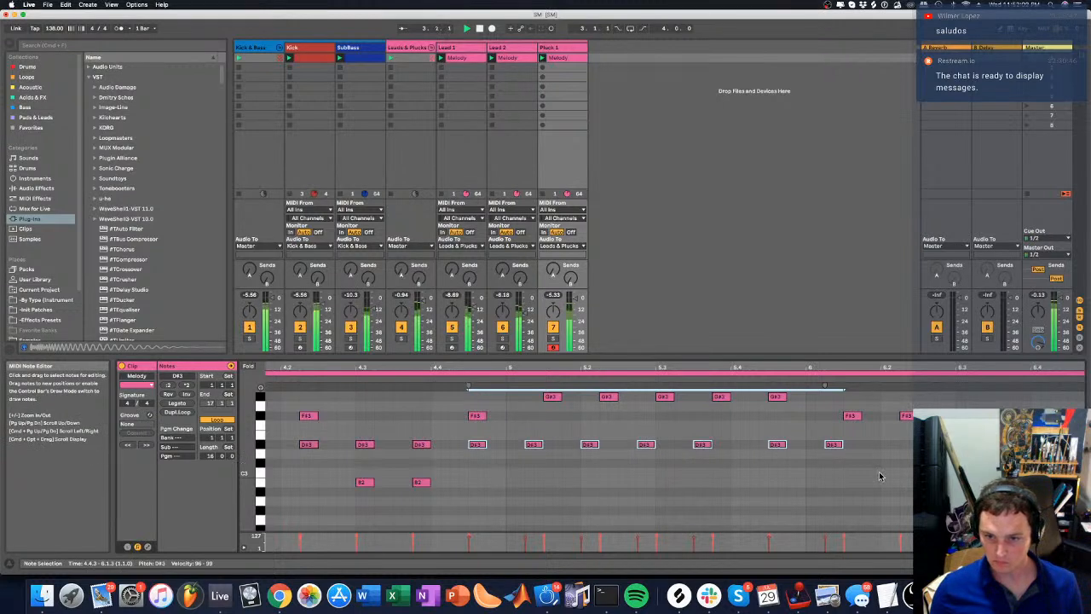
drag(876, 469, 852, 447)
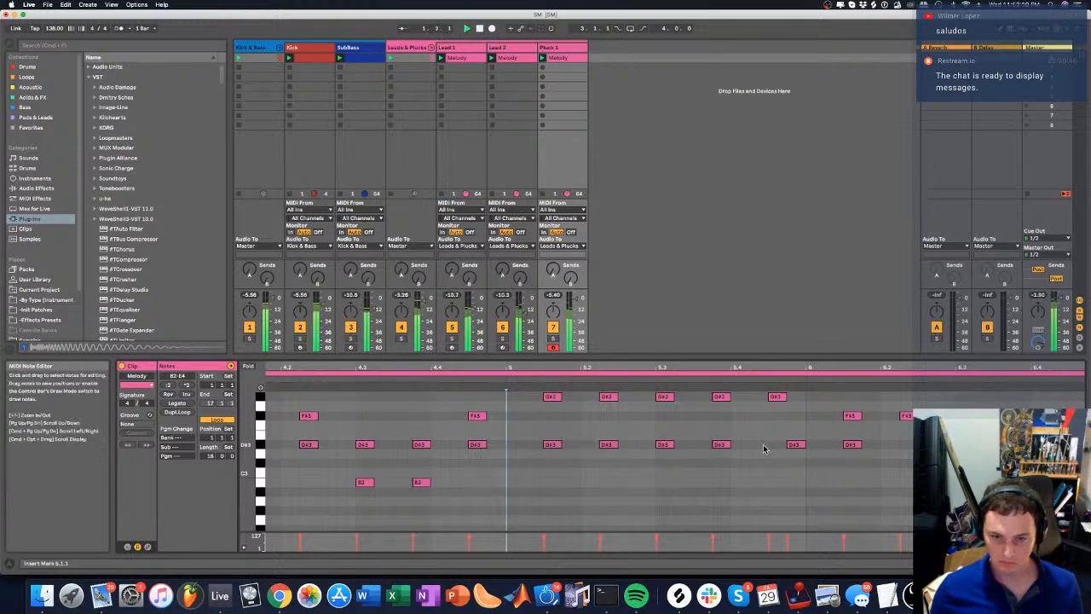
drag(882, 472, 554, 438)
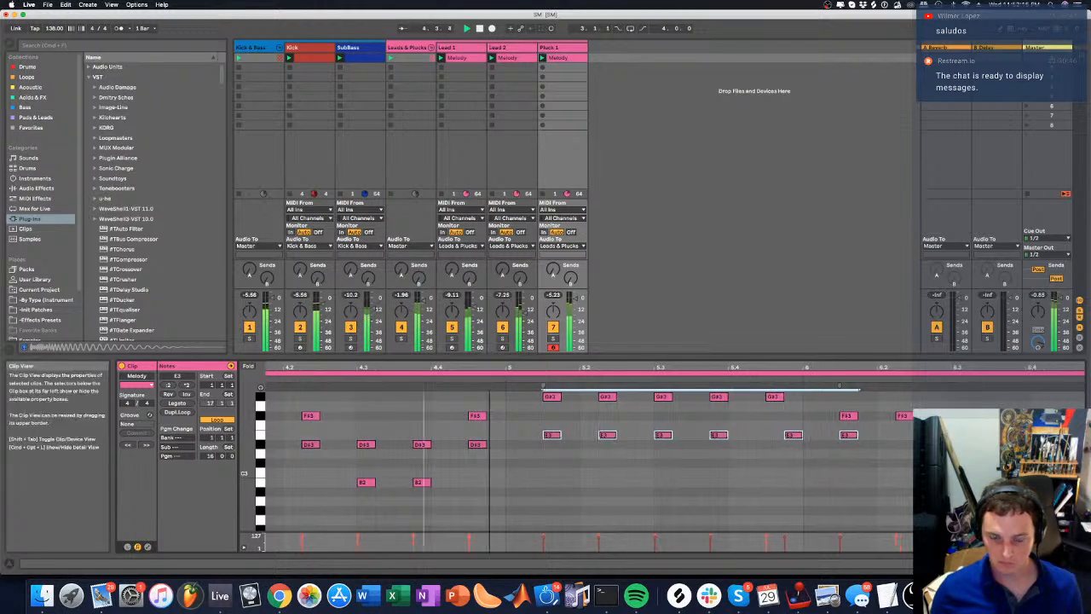
drag(490, 367, 489, 392)
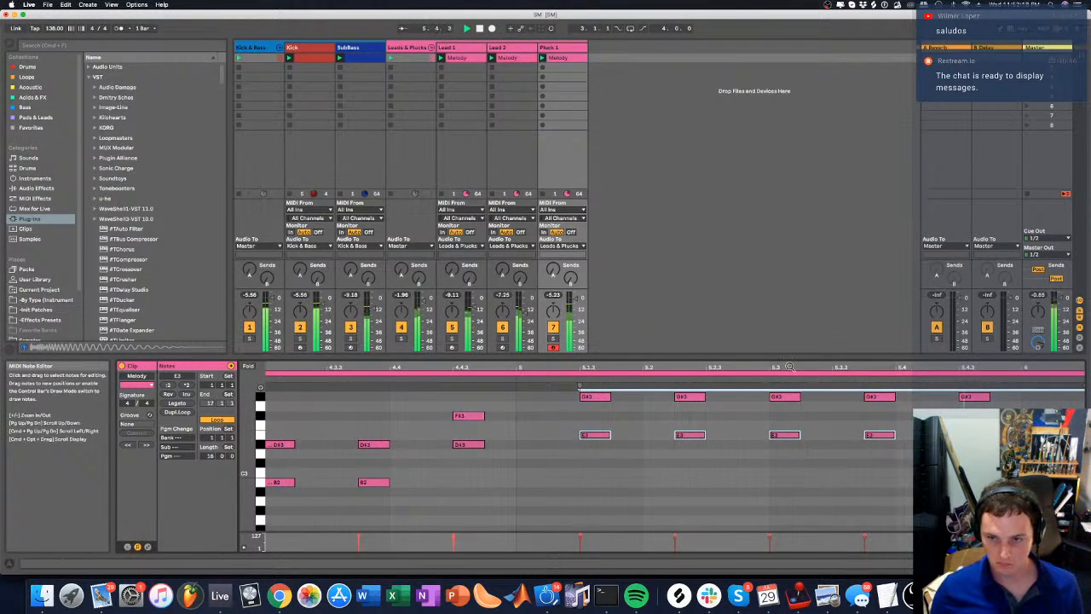
Align the last E3 harmony note of bar 5 beneath the G#3 melody note at 5.4.3
drag(789, 367, 371, 367)
drag(501, 439, 508, 439)
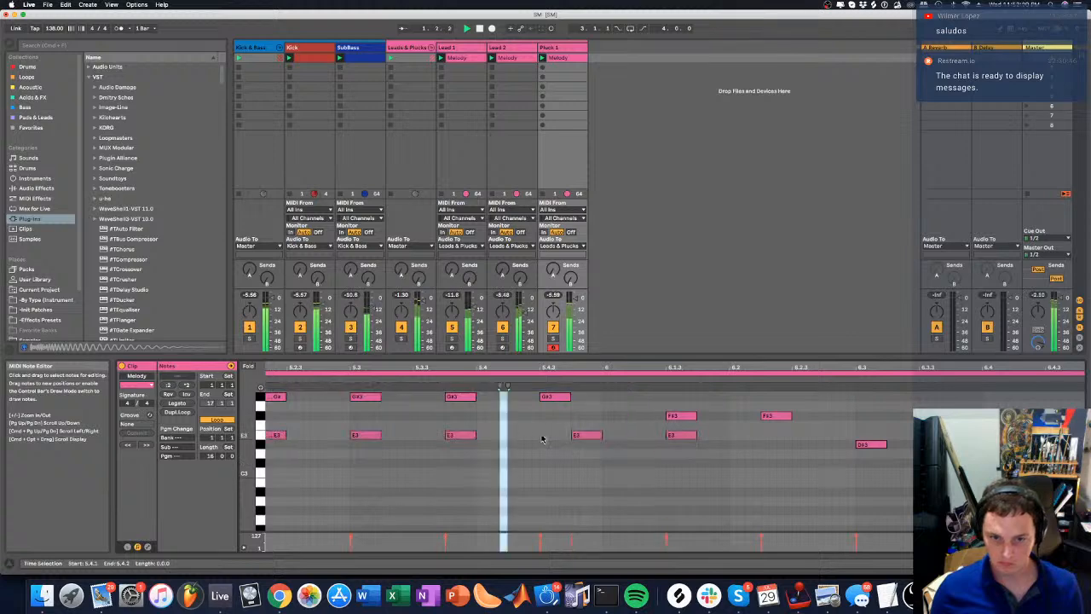
drag(583, 438, 552, 440)
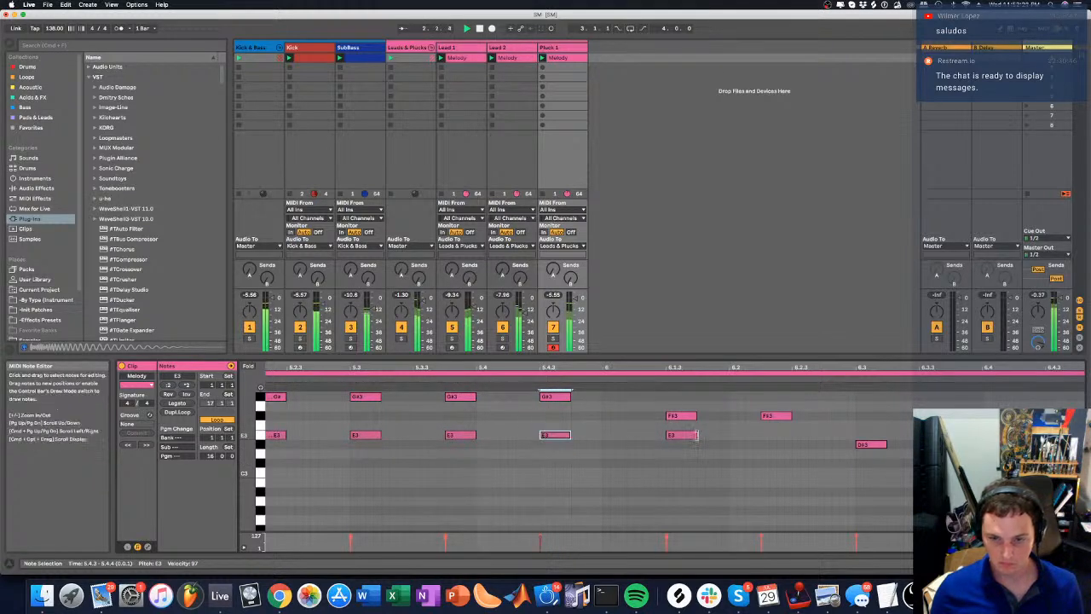
Show the Lead 1, Lead 2 and Pluck 1 Melody clips together, restart playback and fold the note rows around bar 6
click(469, 62)
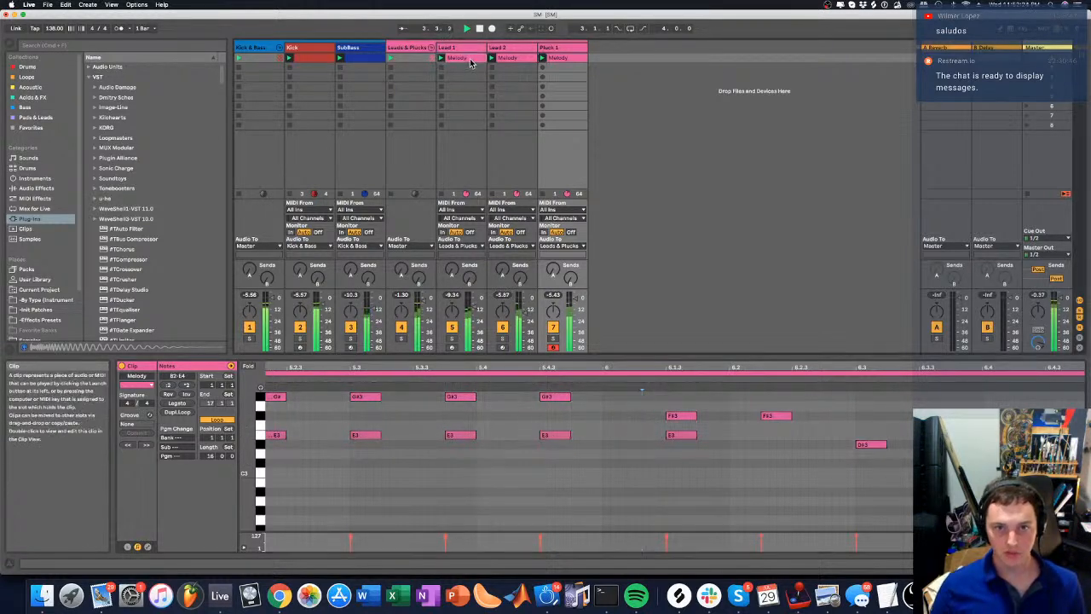
shift+click(559, 59)
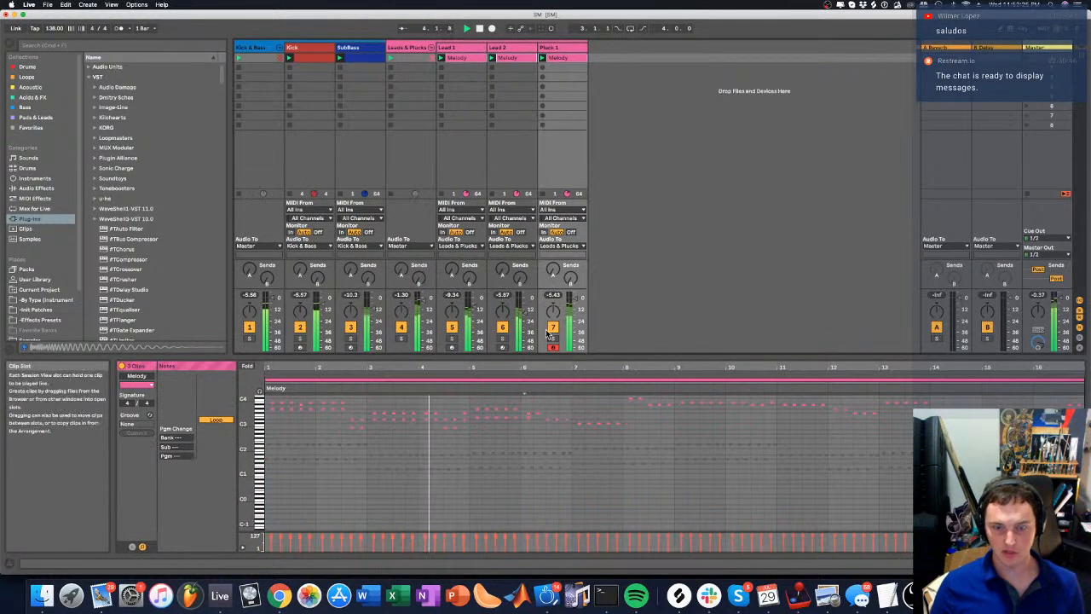
click(402, 380)
drag(476, 369, 326, 409)
drag(500, 367, 499, 410)
key(space)
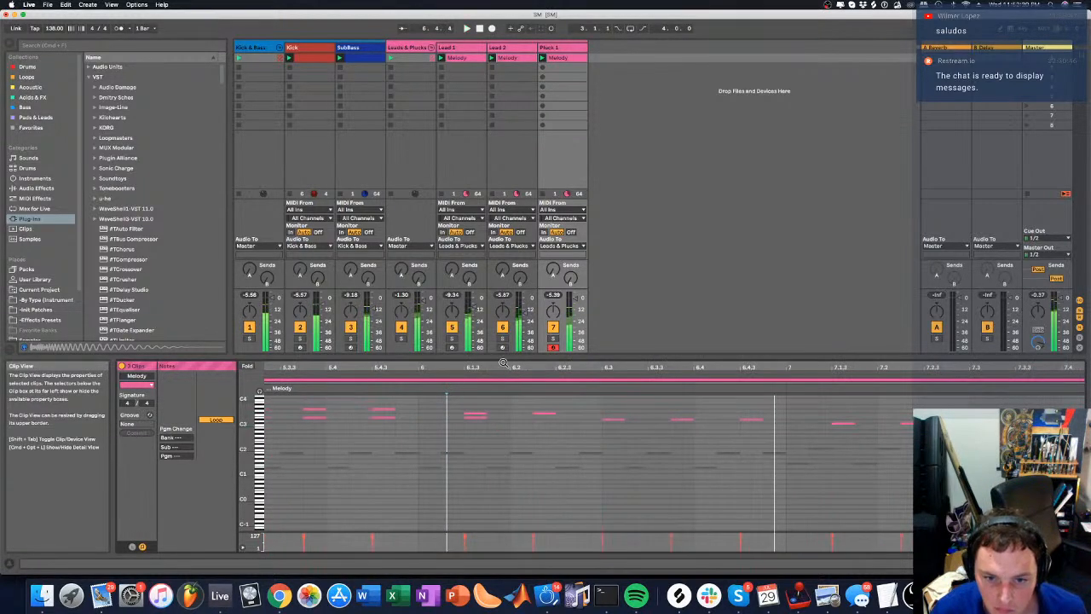
key(space)
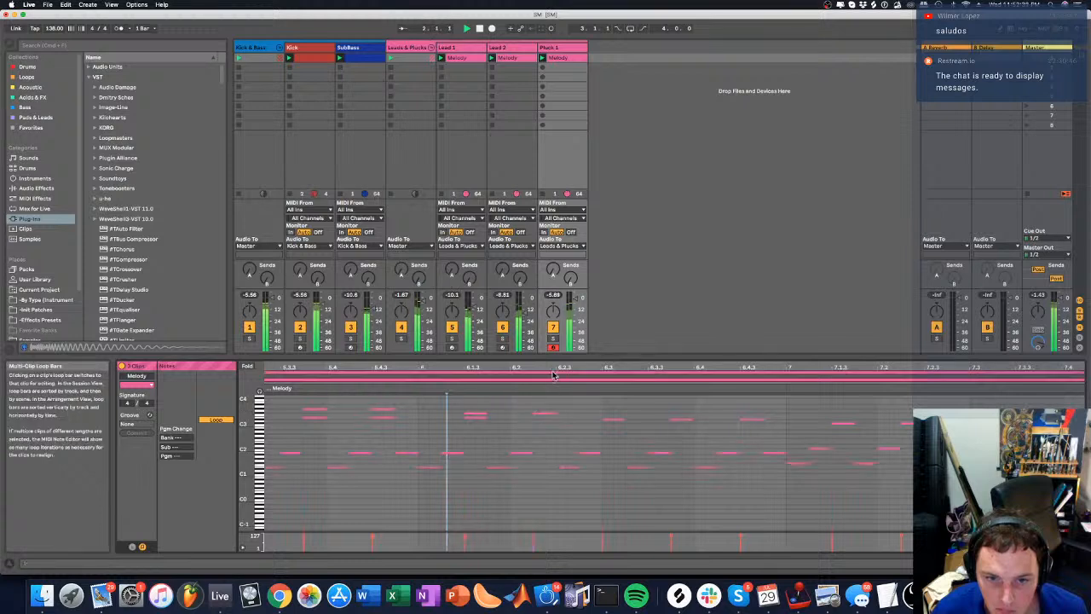
drag(555, 369, 555, 398)
click(247, 368)
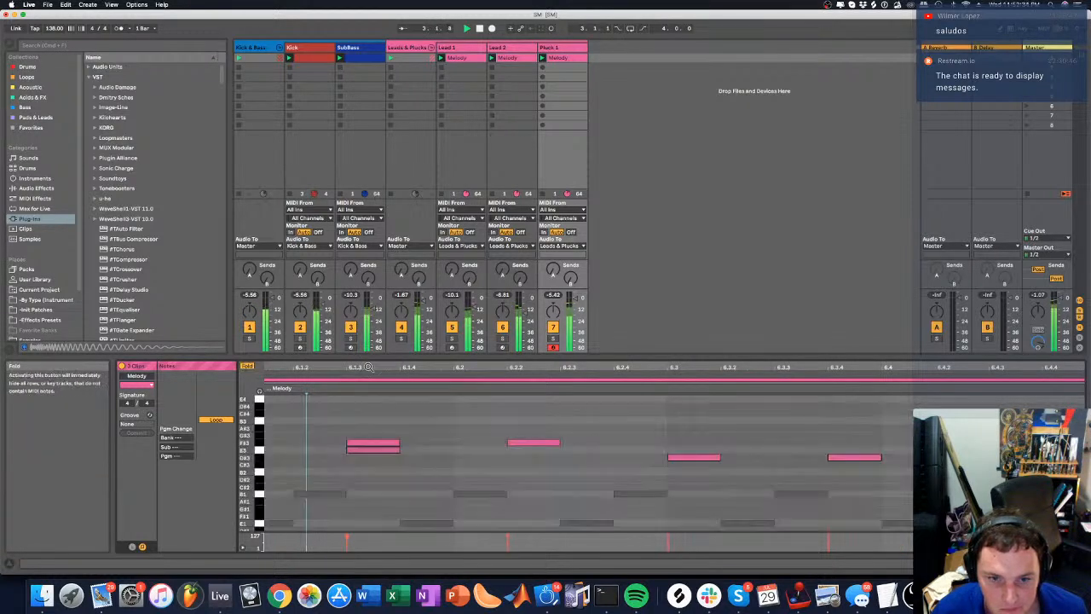
Add E3 beneath the second F#3 note of bar 6 and B2 beneath that bar's three D#3 notes
click(522, 448)
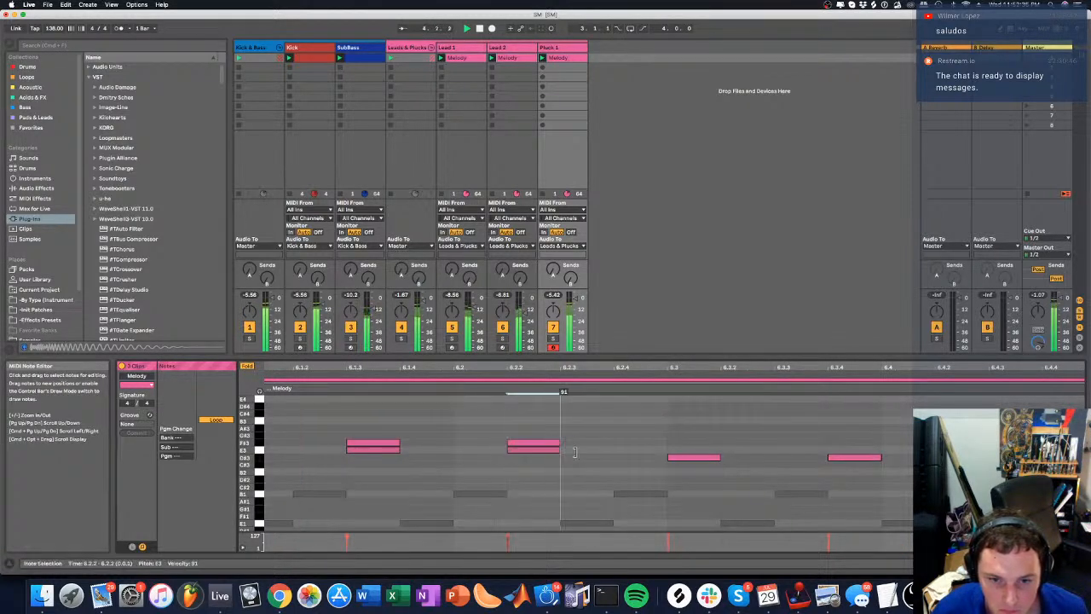
click(668, 460)
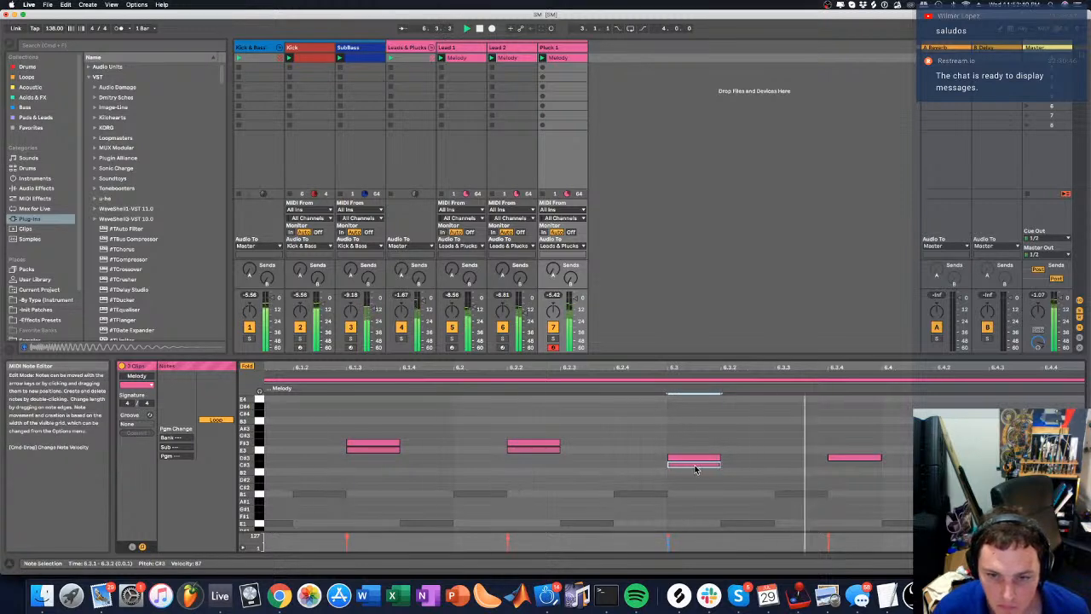
click(832, 460)
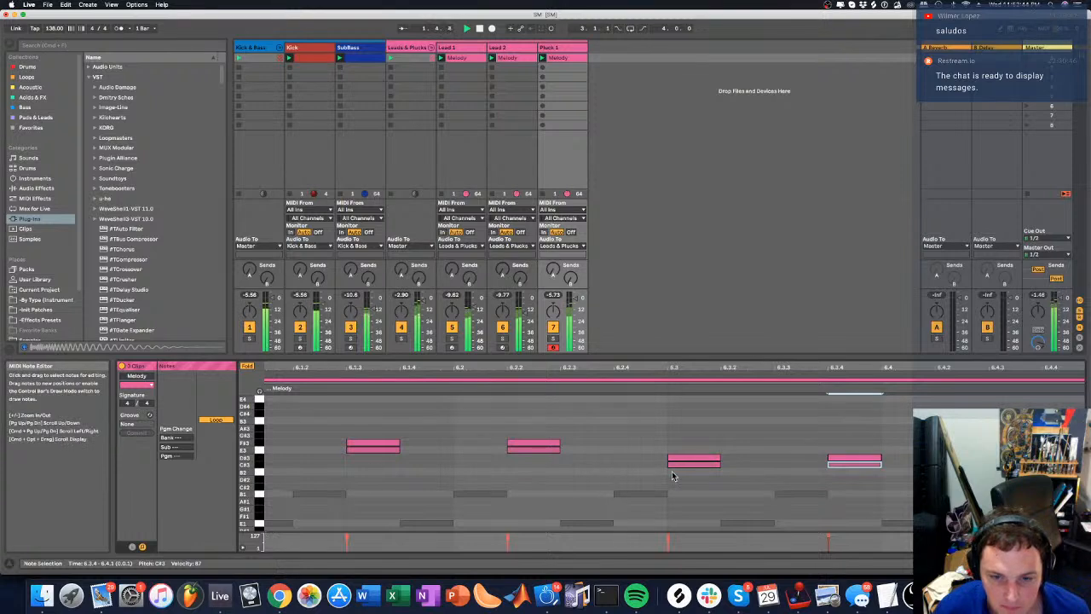
double_click(707, 471)
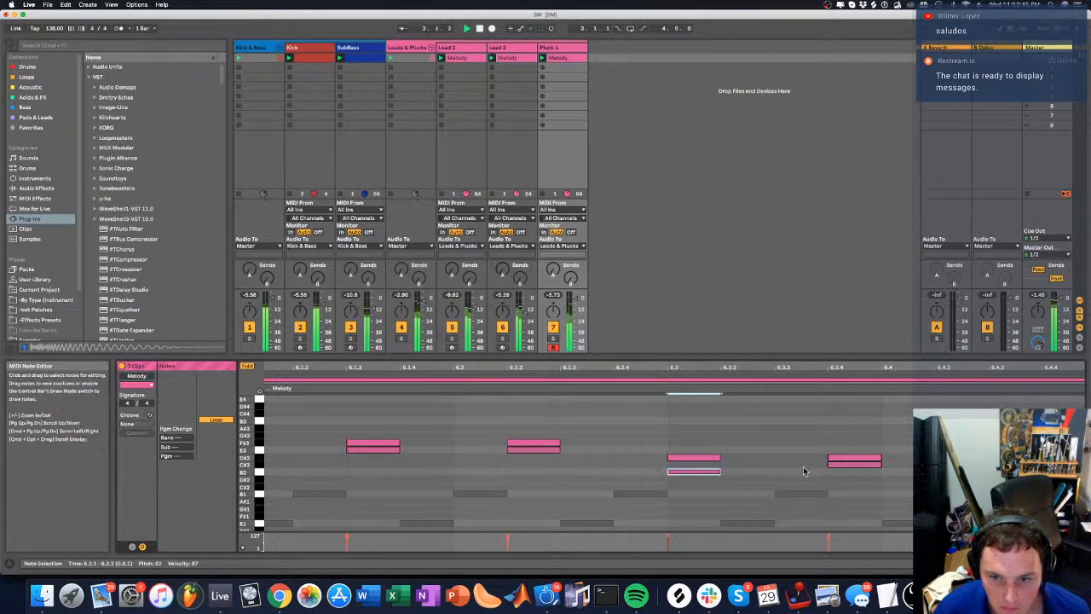
drag(832, 466, 832, 473)
drag(702, 366, 429, 383)
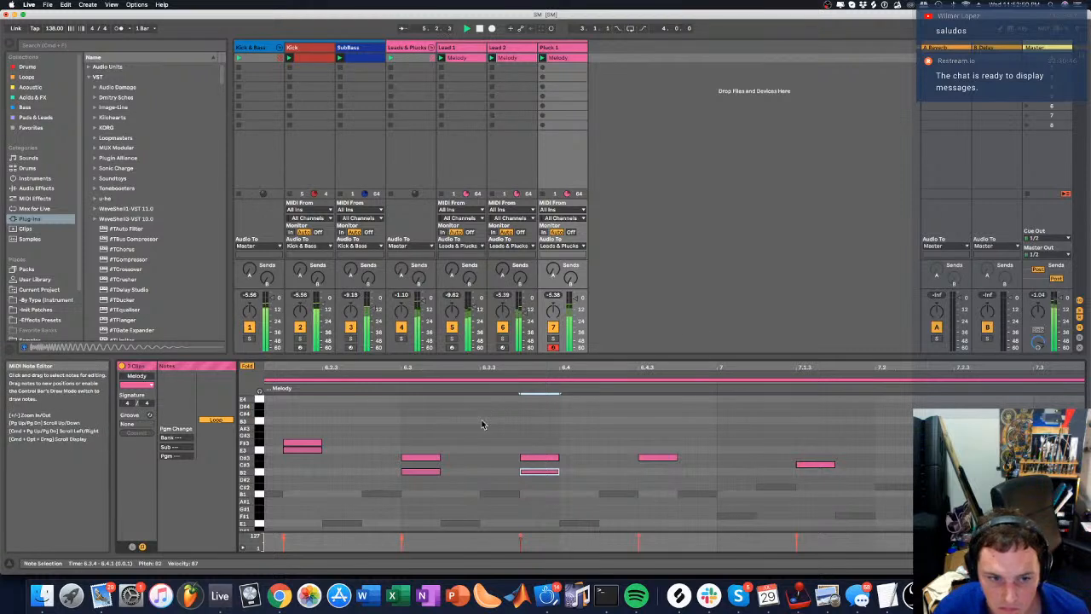
double_click(641, 470)
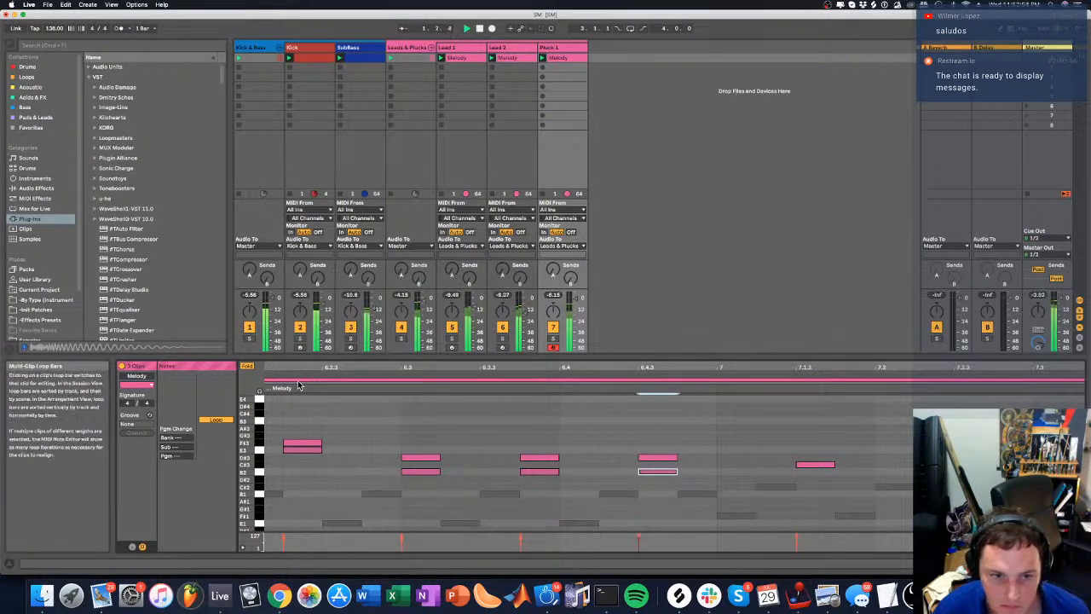
click(415, 474)
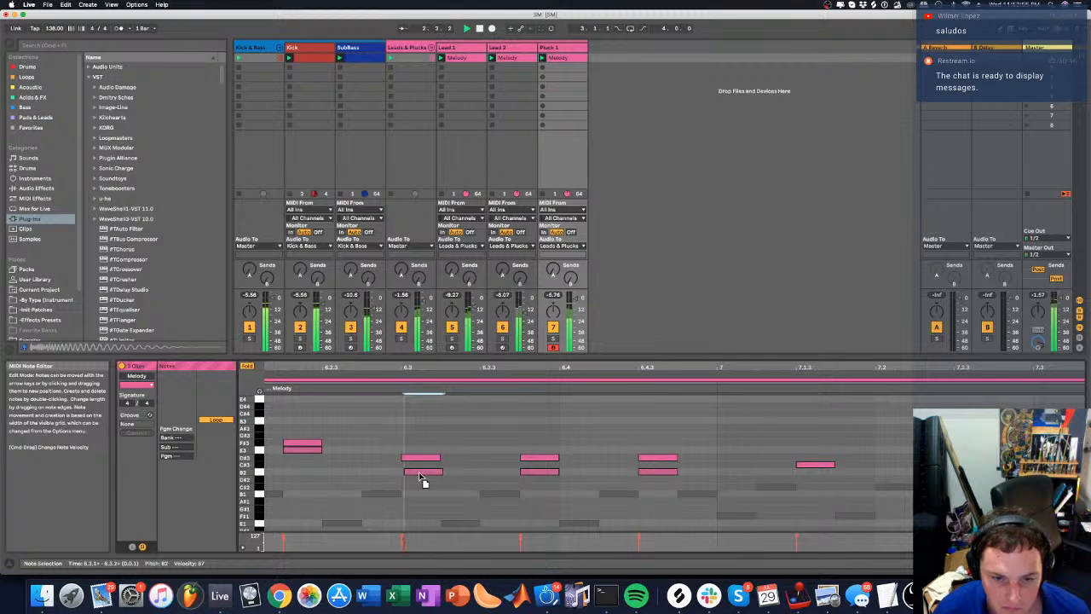
mouse_move(420, 480)
mouse_down()
mouse_move(549, 474)
mouse_move(435, 482)
mouse_up()
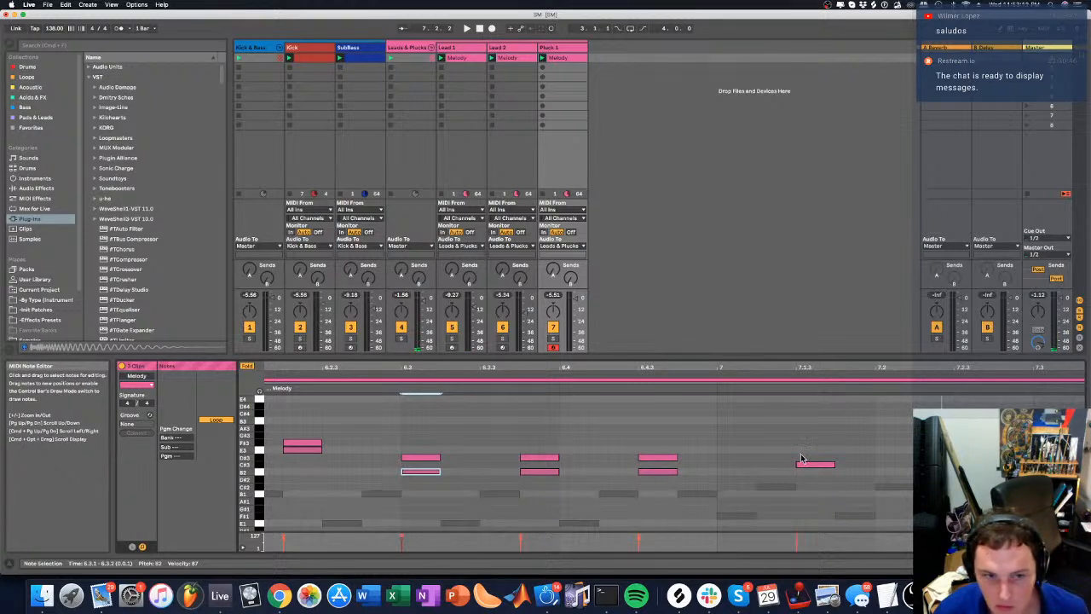
Try E3 harmony notes above the first three C#3 notes of bar 7 during playback
double_click(801, 457)
key(Up)
key(space)
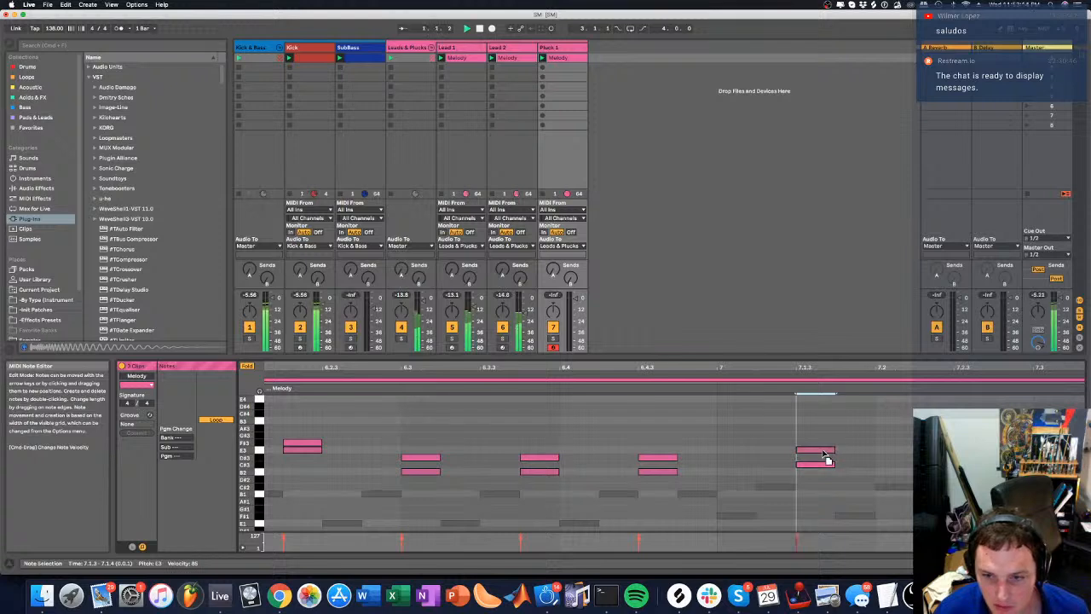
click(392, 417)
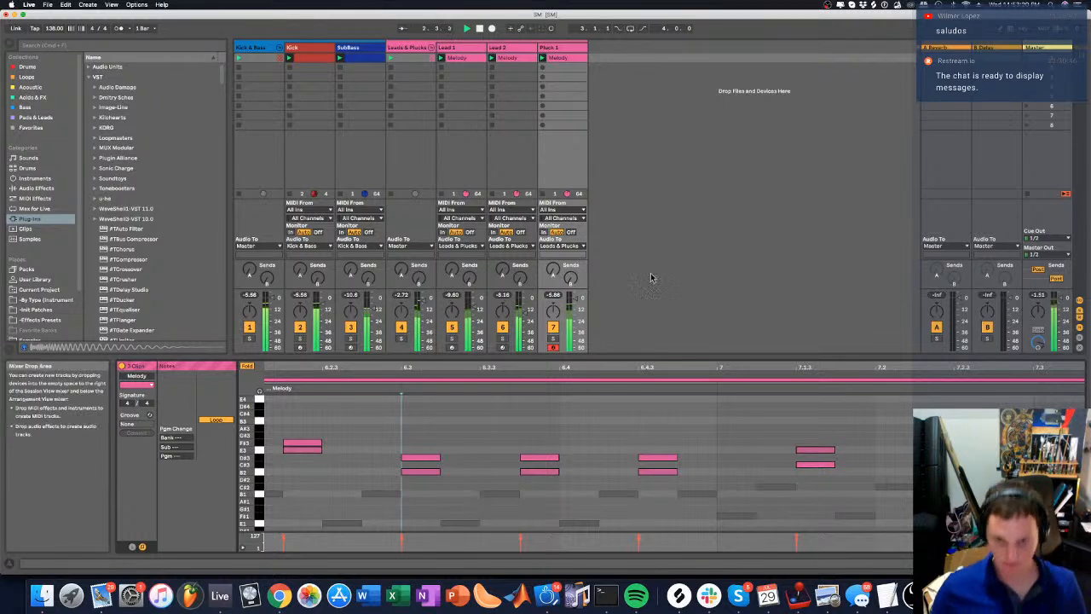
drag(772, 368, 679, 358)
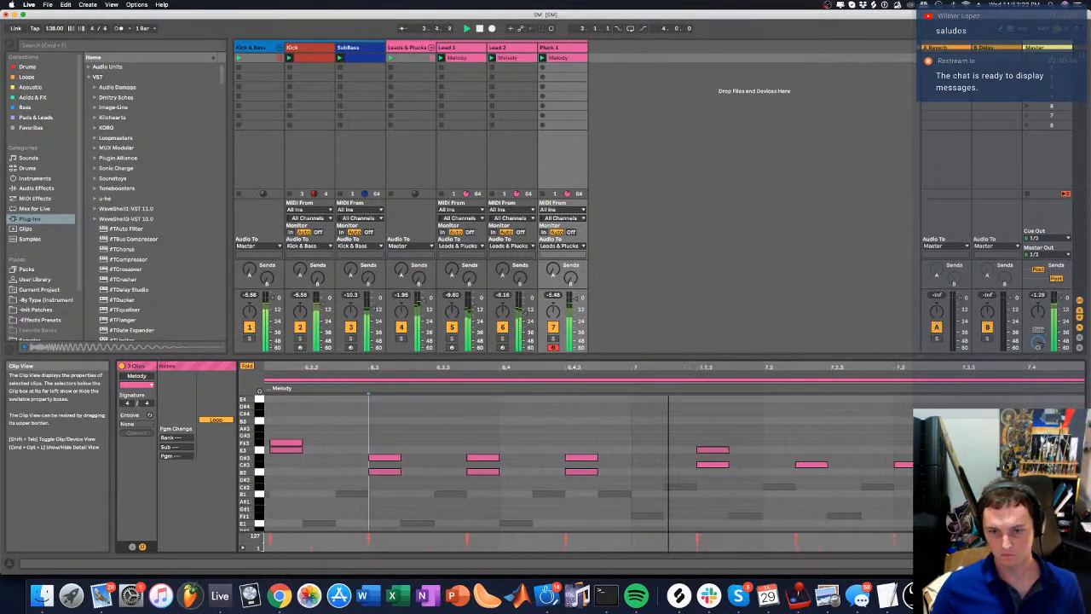
double_click(805, 449)
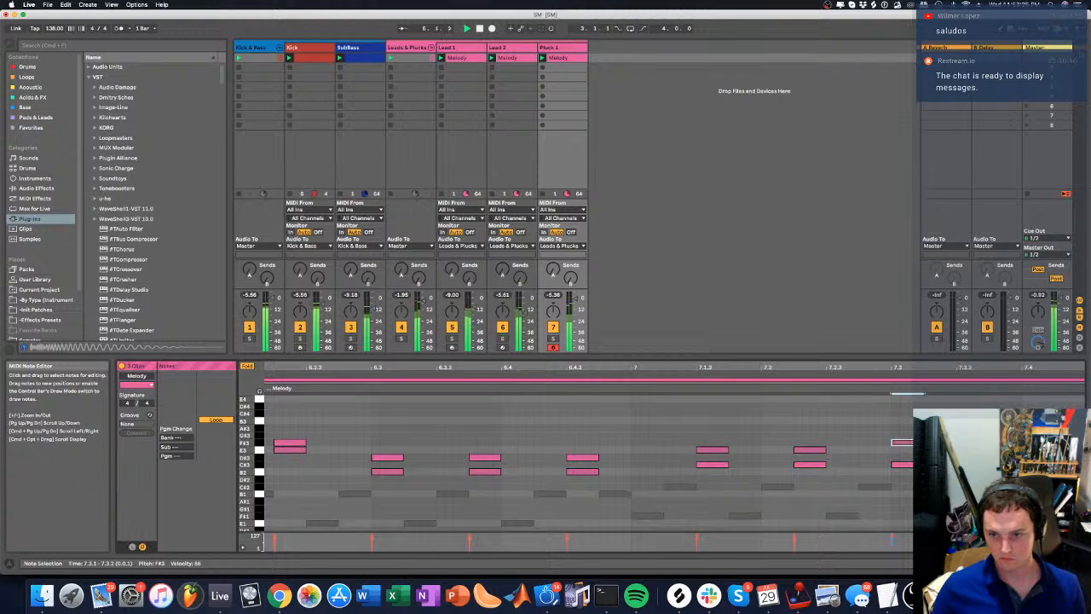
drag(910, 442, 911, 450)
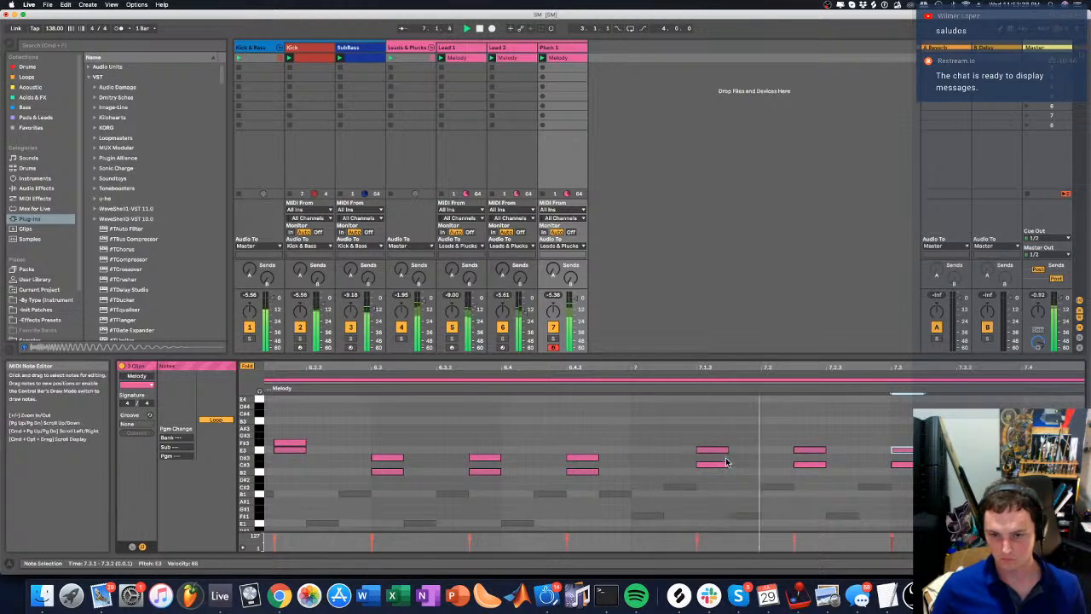
Move the first E3 note of bar 7 down to C#2 and play the result
key(space)
drag(717, 450, 717, 464)
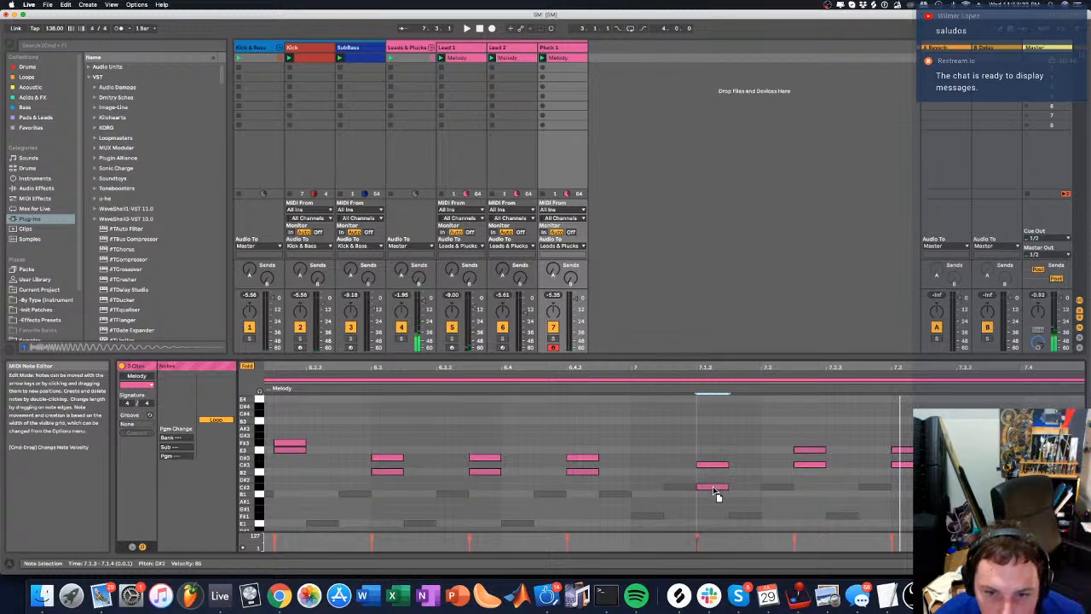
click(712, 488)
key(space)
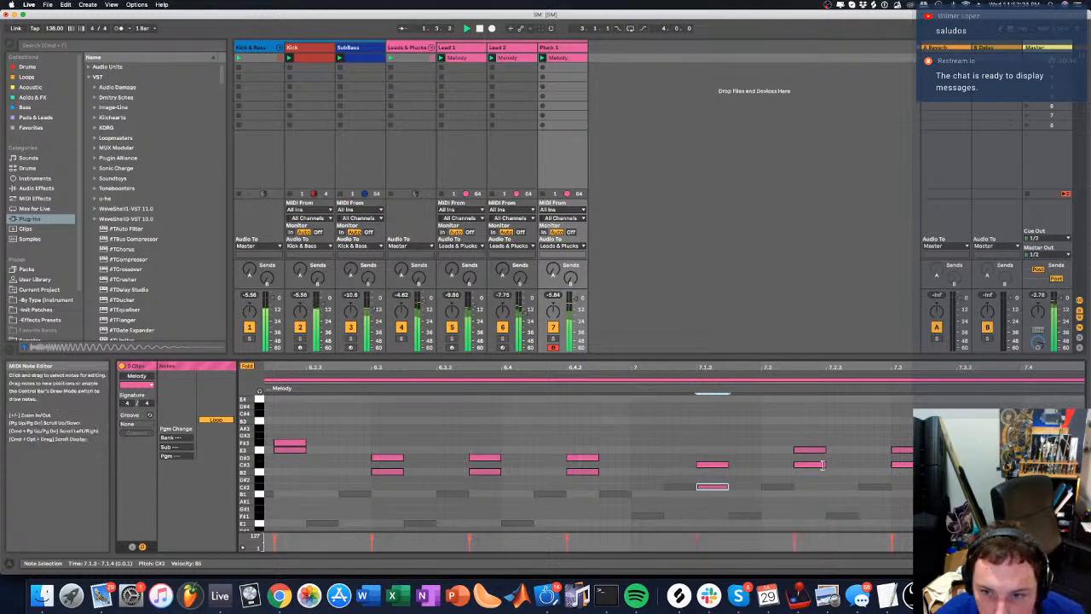
Delete the second and third C#3 notes of bar 7 and place C#2 notes at the second through fifth melody positions
drag(810, 464, 815, 490)
key(Delete)
click(901, 466)
key(Delete)
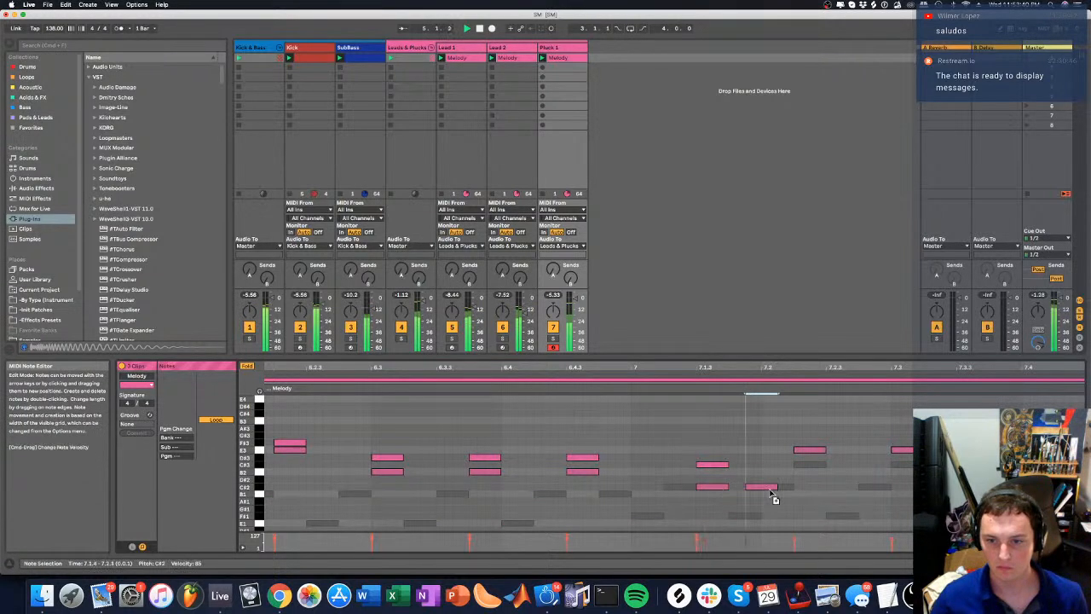
double_click(810, 494)
drag(810, 488, 1020, 489)
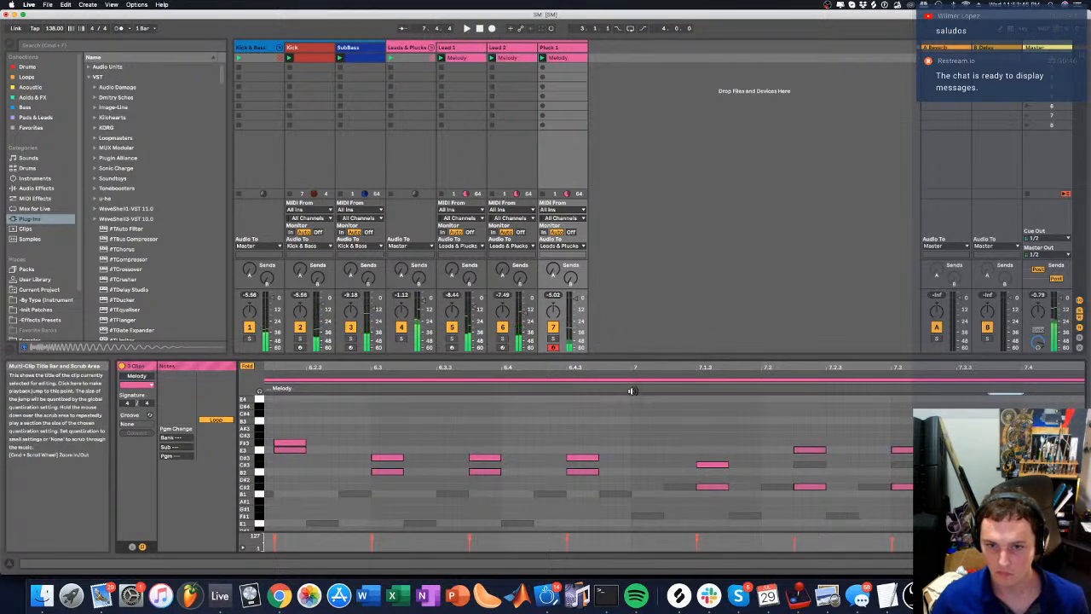
Delete the first C#2 note of bar 7 and lower that bar's two E3 notes to C#3
click(720, 487)
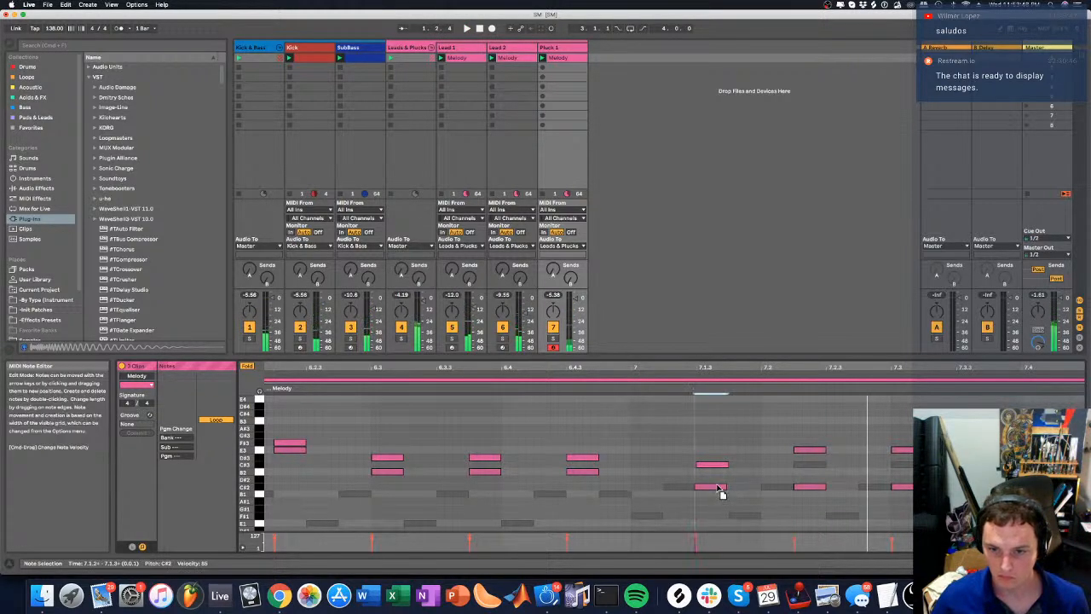
key(Delete)
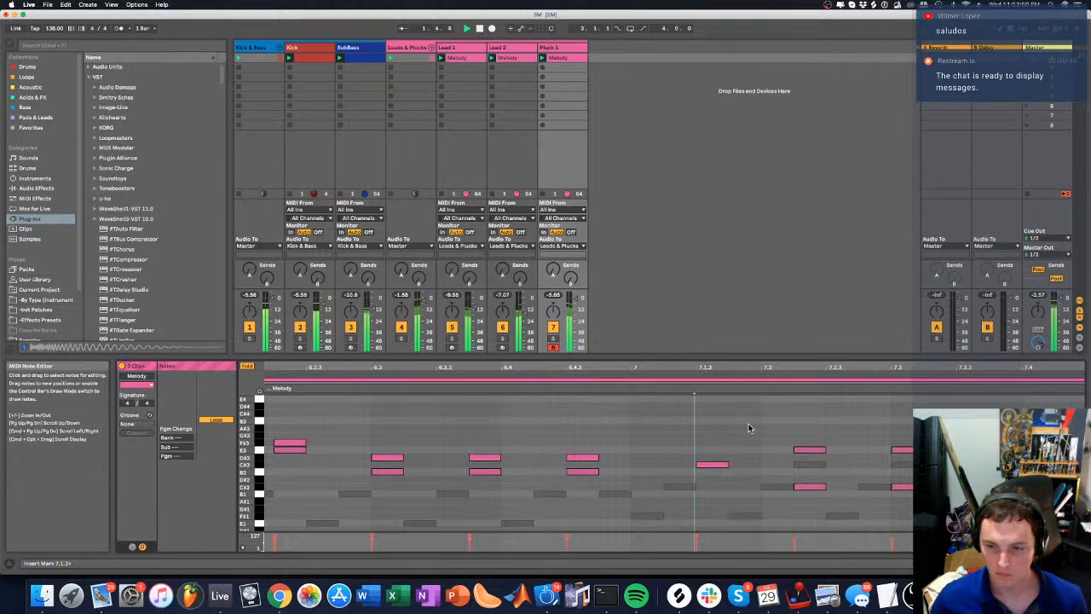
drag(699, 367, 638, 355)
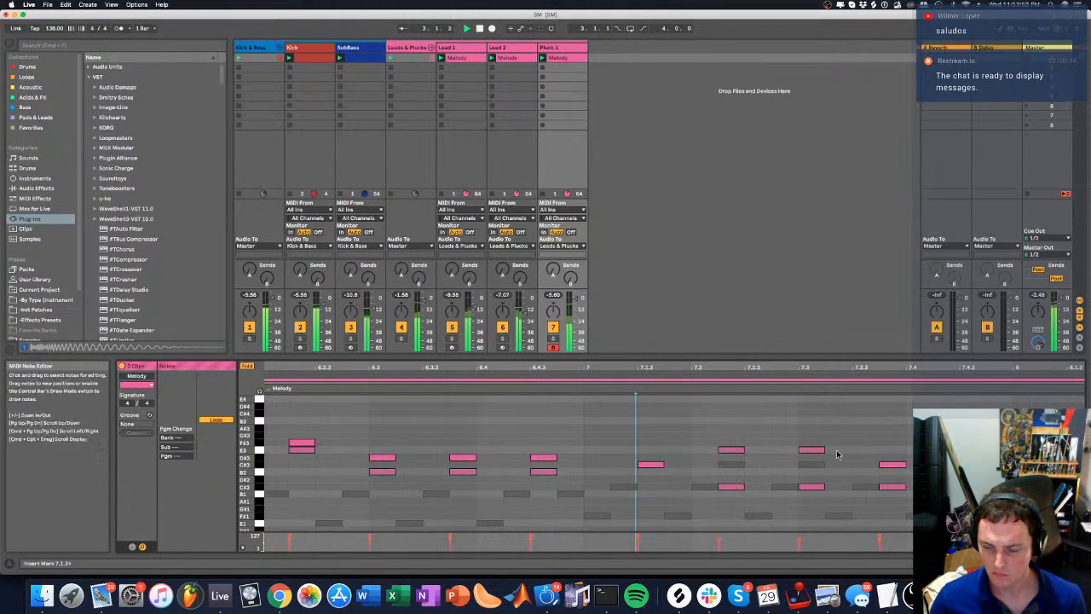
drag(853, 440, 711, 461)
key(Down)
click(702, 449)
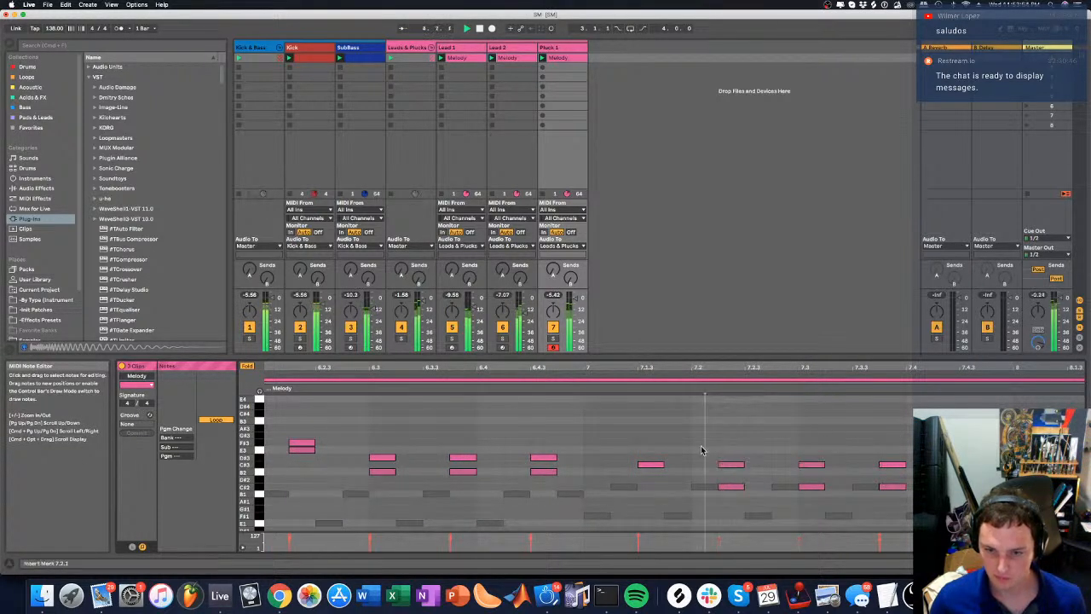
Add a C#2 harmony note beneath the first C#3 note of bar 7
double_click(642, 493)
key(Up)
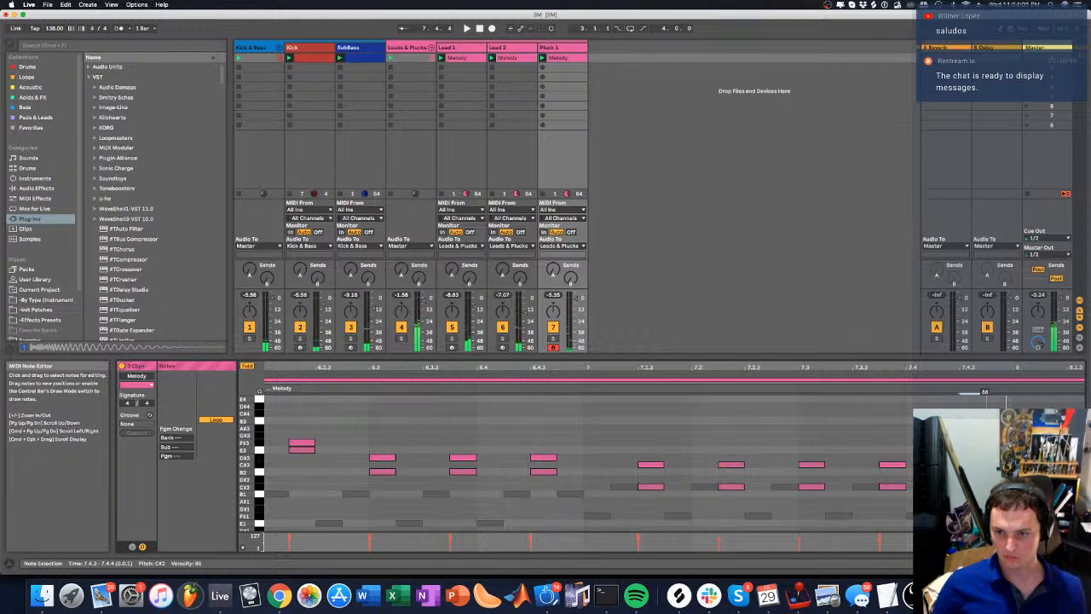
click(638, 486)
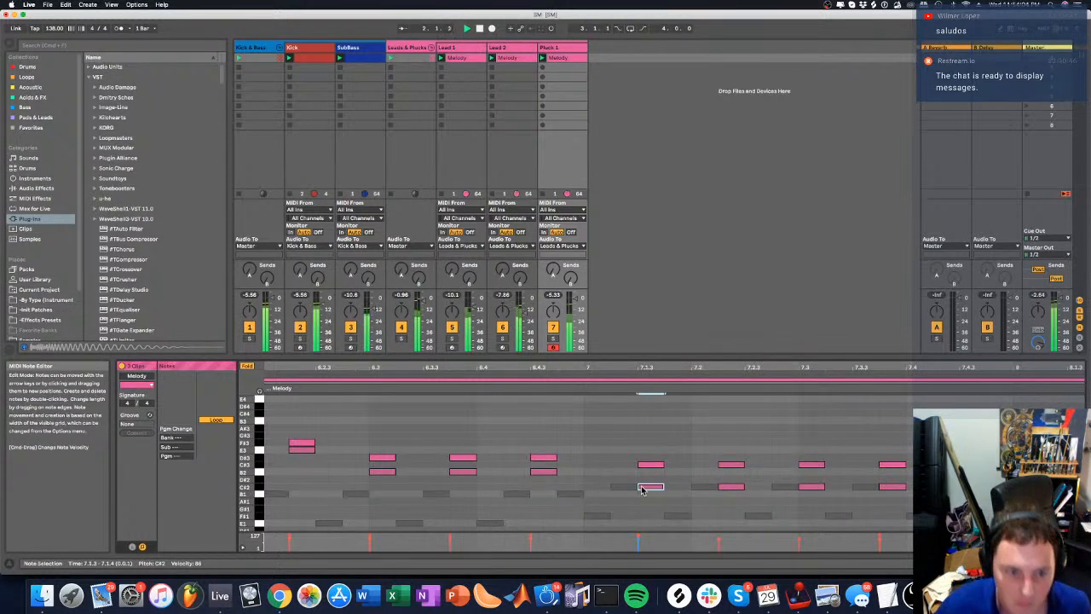
Stop playback, unfold the note rows and raise all C#2 harmony notes of bar 7 closer to the C#3 melody
key(space)
click(247, 367)
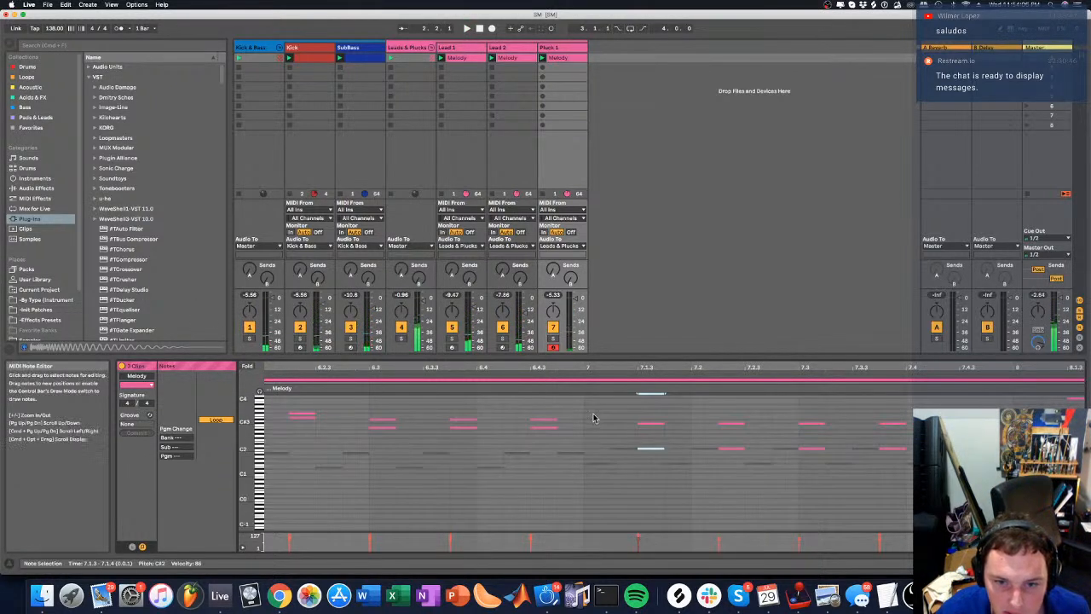
key(z)
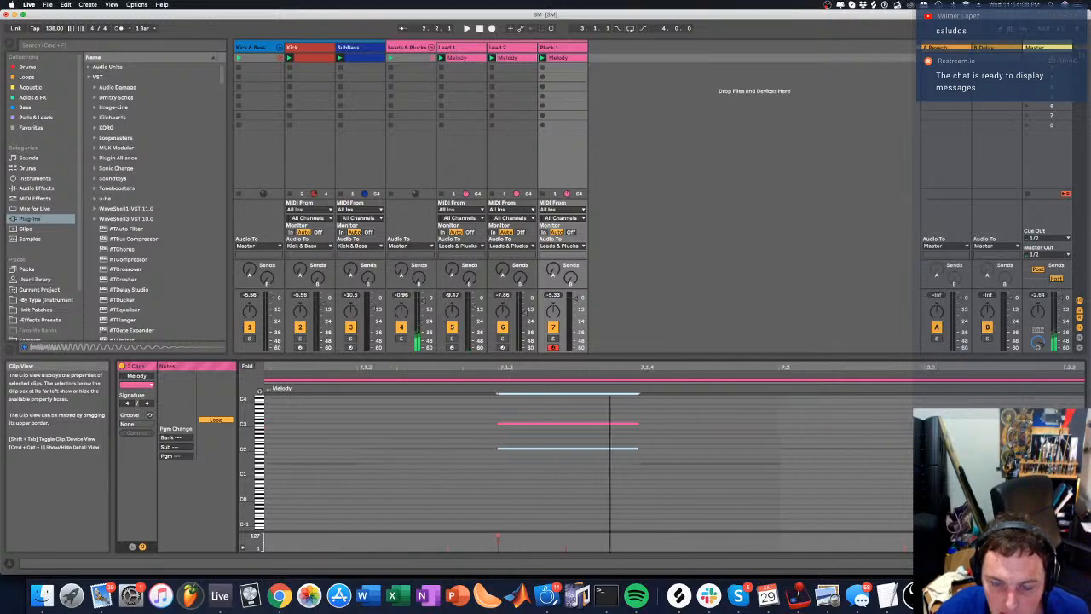
drag(609, 370, 558, 334)
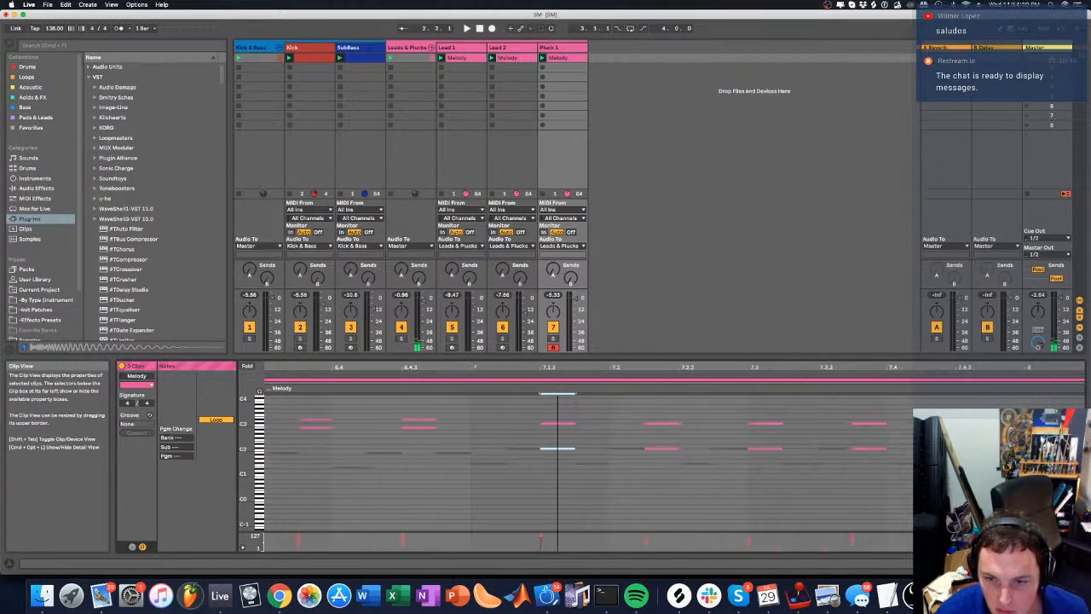
drag(908, 439, 539, 452)
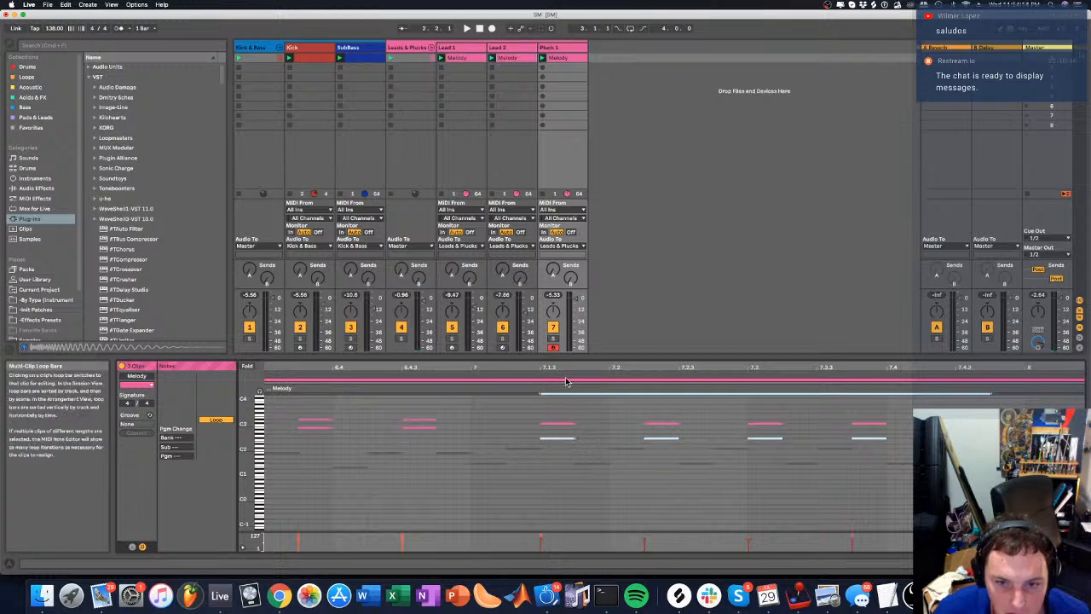
drag(562, 368, 563, 477)
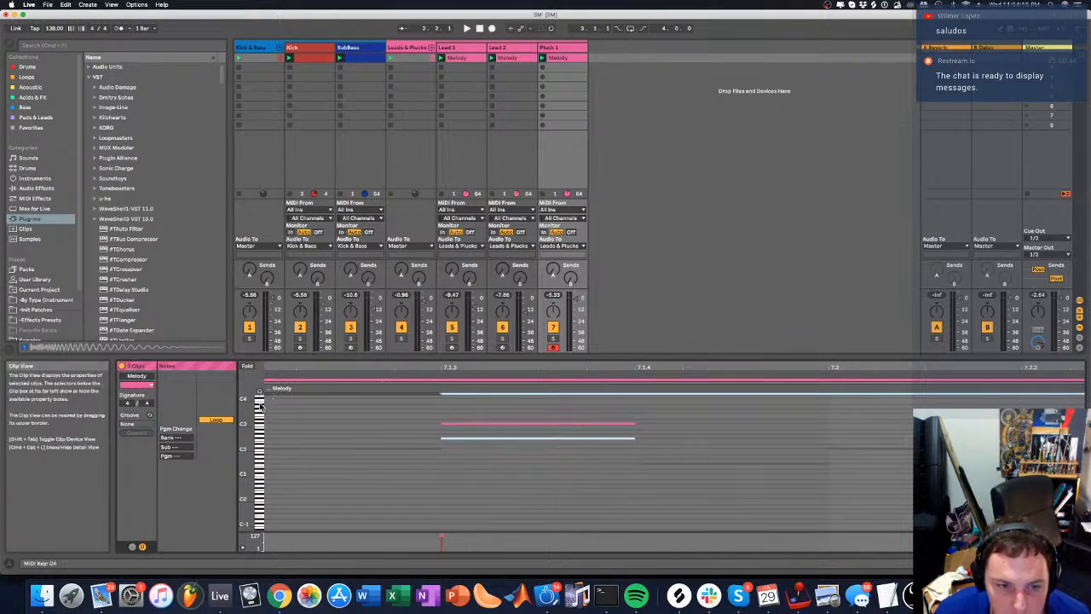
Start playback and raise all five harmony notes of bar 7 to A#2, beneath the C#3 melody notes
drag(248, 413, 293, 413)
key(space)
key(Down)
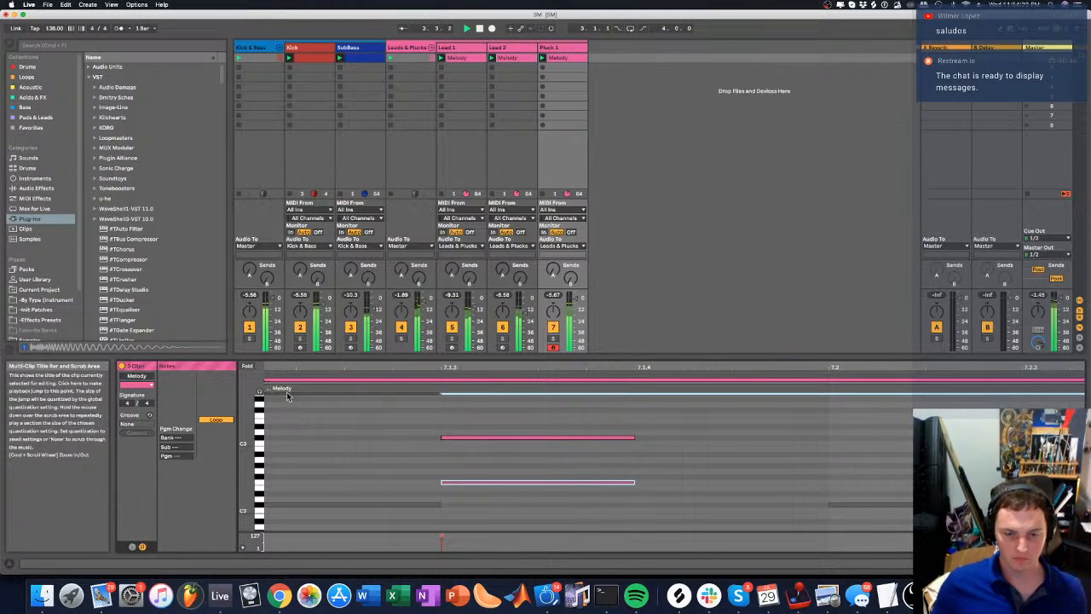
drag(439, 368, 441, 298)
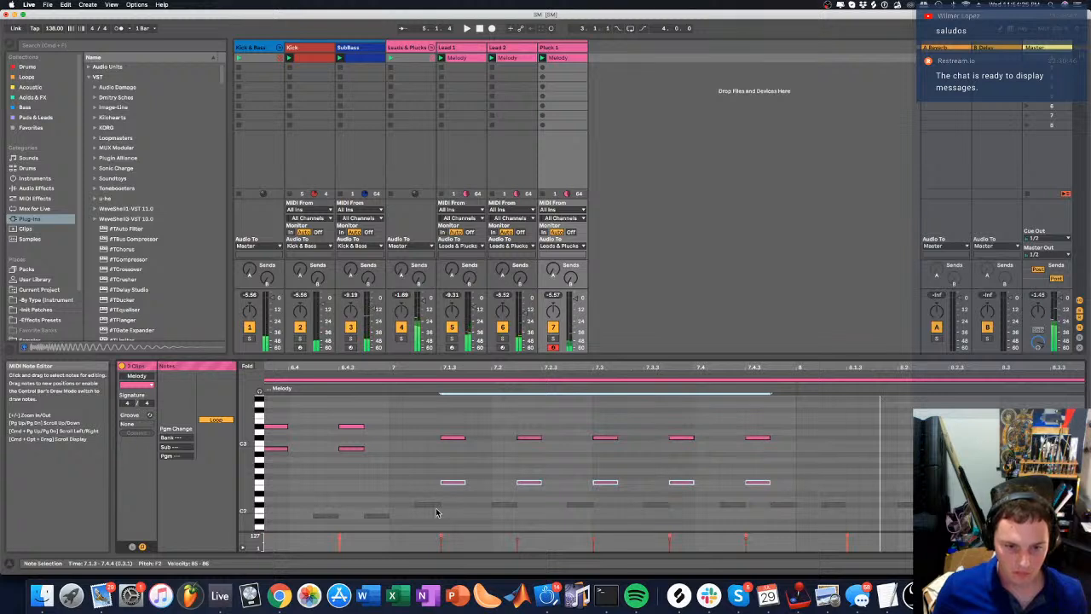
key(Up)
key(Up)
key(Up)
key(Up)
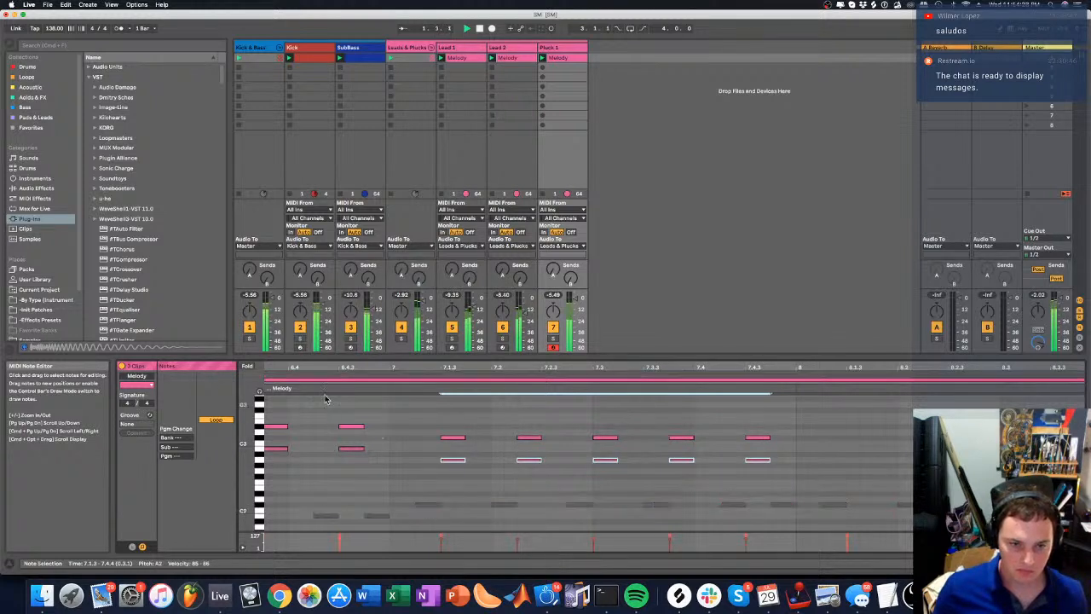
key(Up)
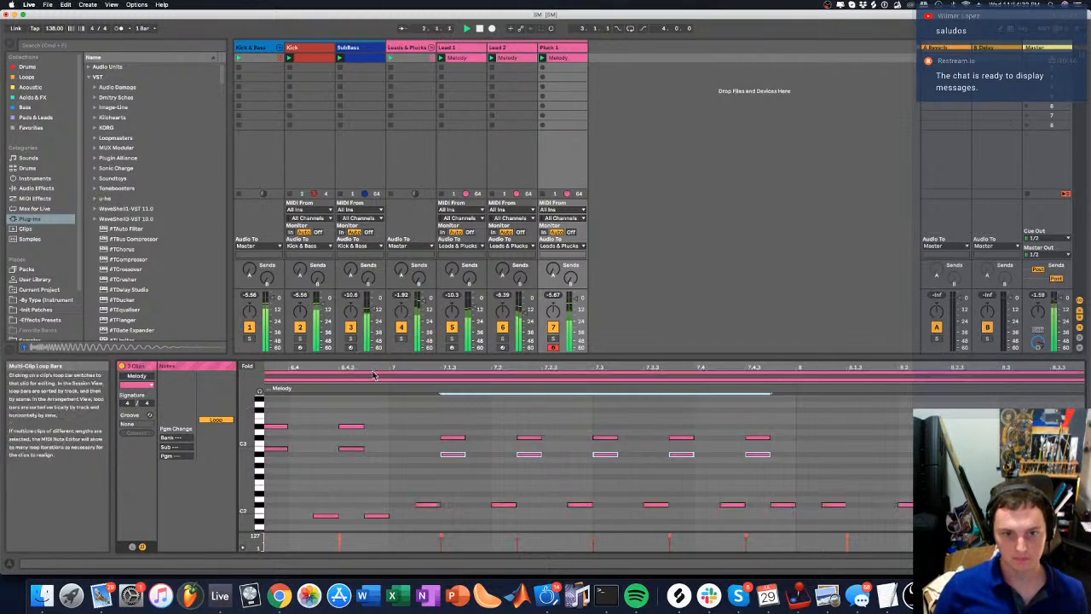
Try the five harmony notes of bar 7 at C3 and set them to B2 while listening
drag(360, 368, 347, 294)
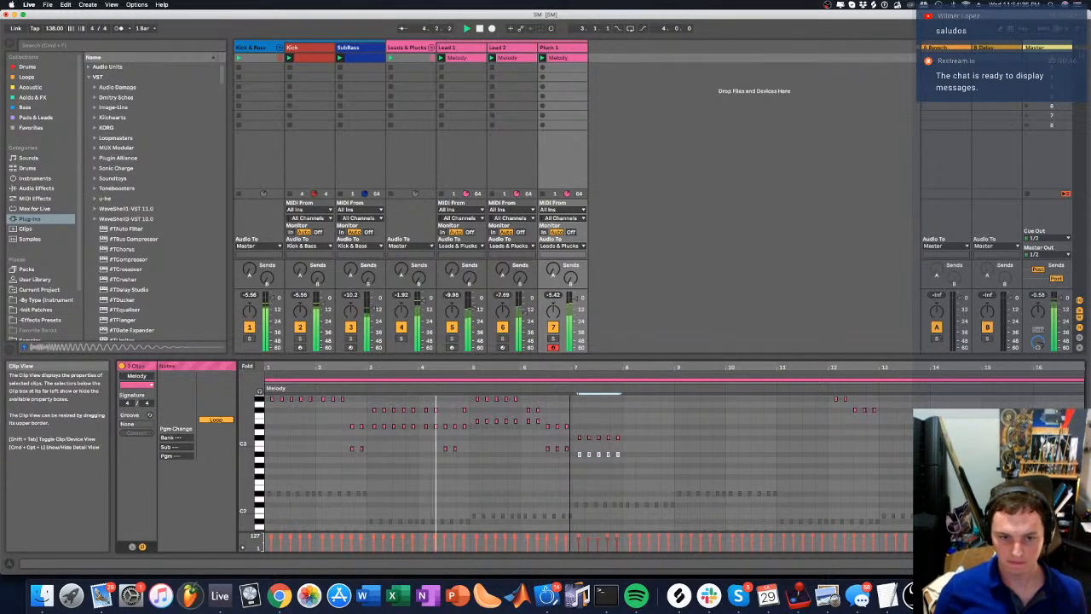
drag(570, 368, 570, 431)
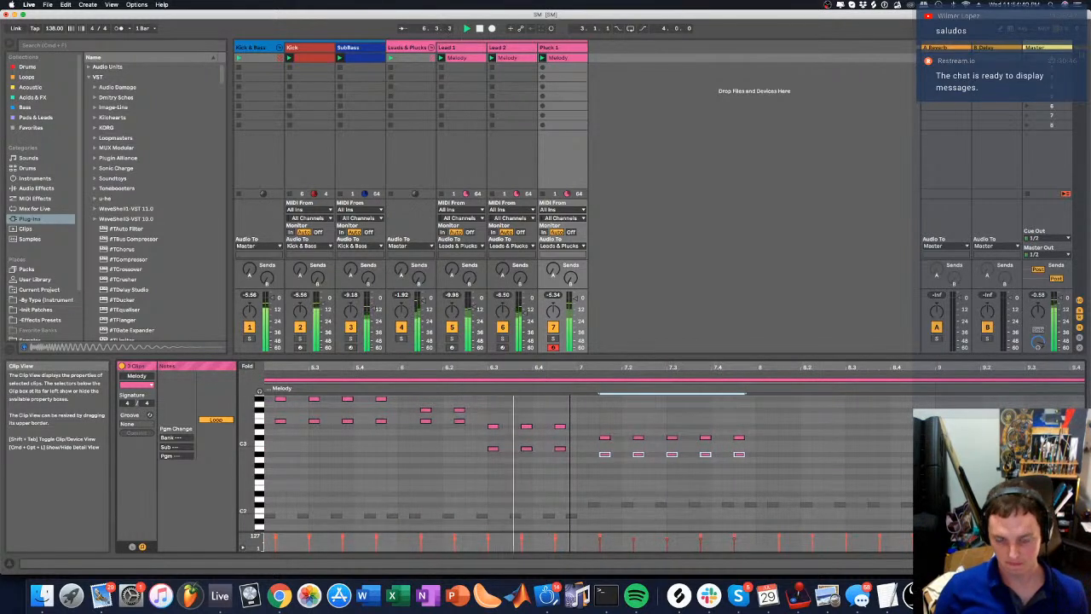
scroll(589, 464, right, 3)
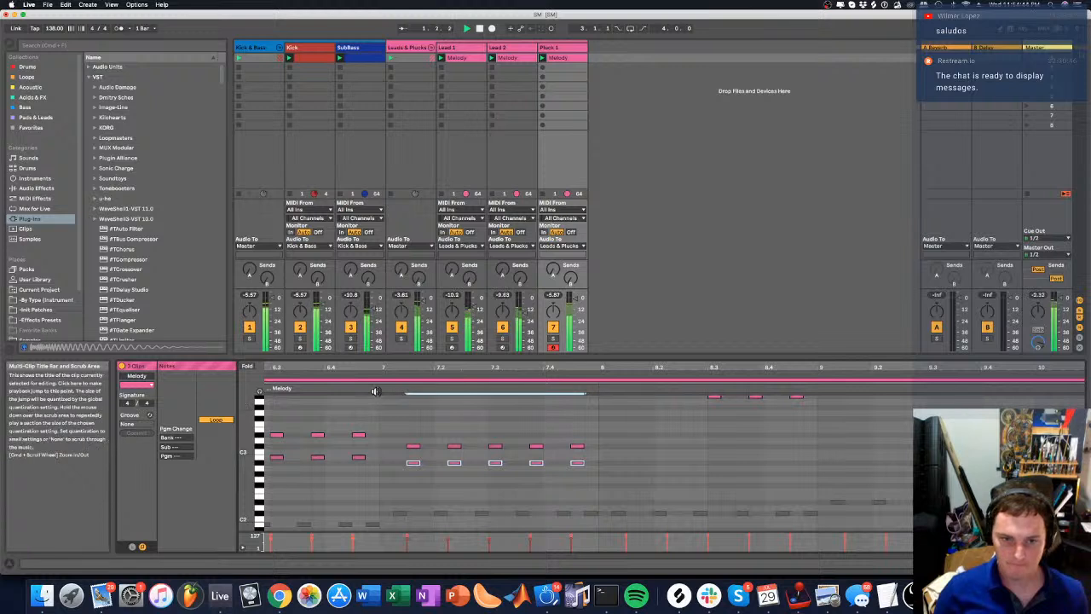
drag(422, 356, 421, 409)
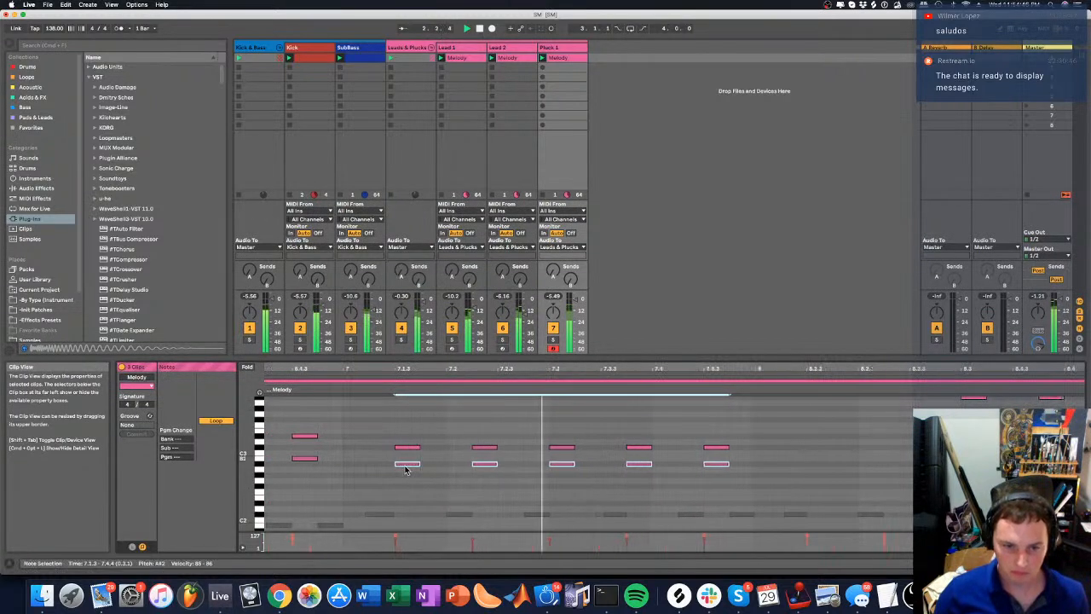
key(Up)
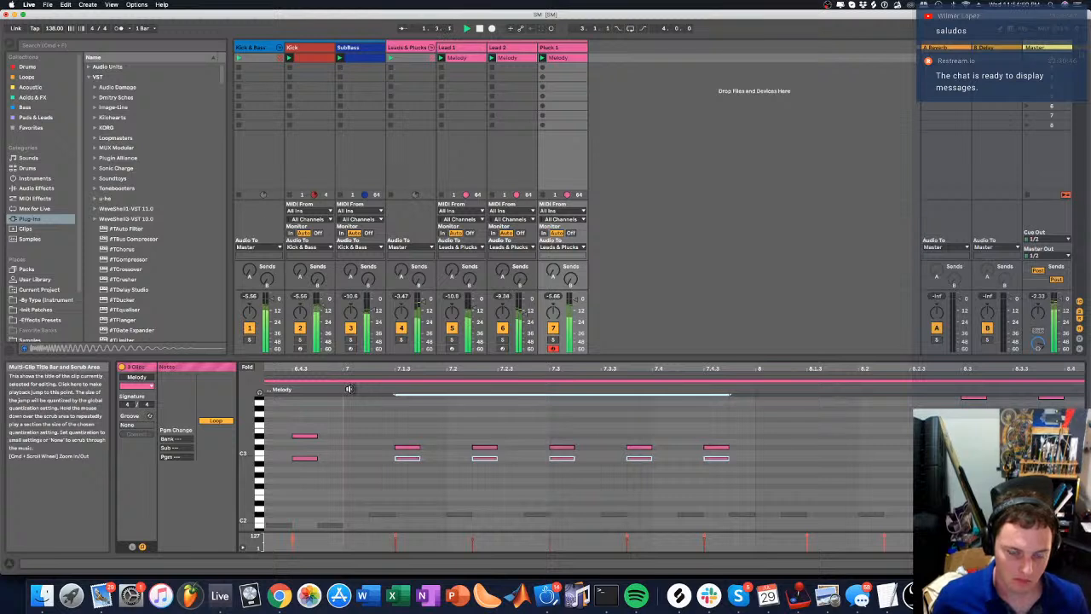
key(Up)
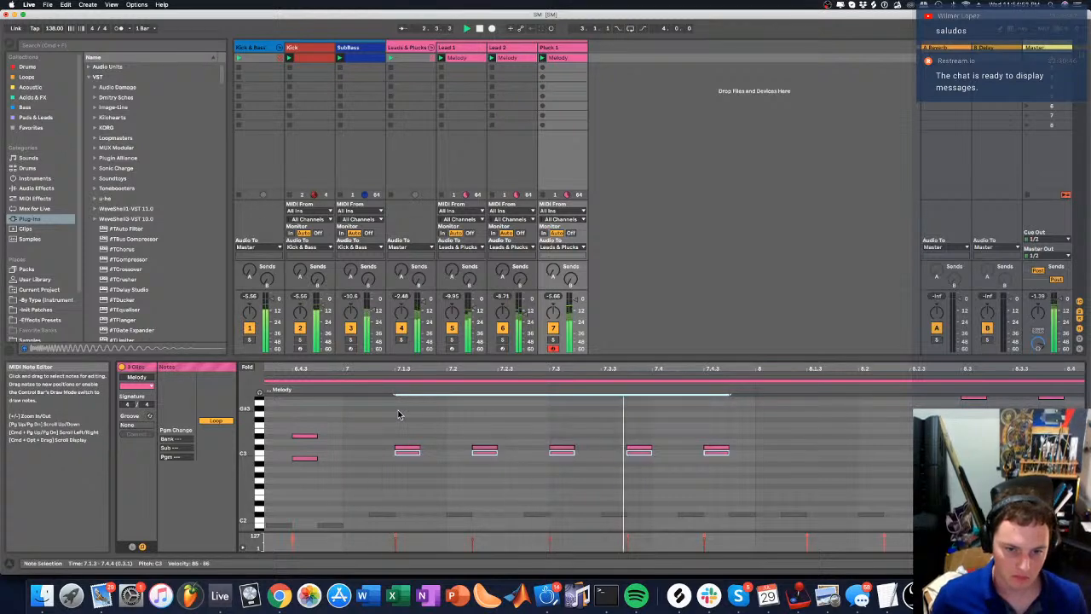
key(Down)
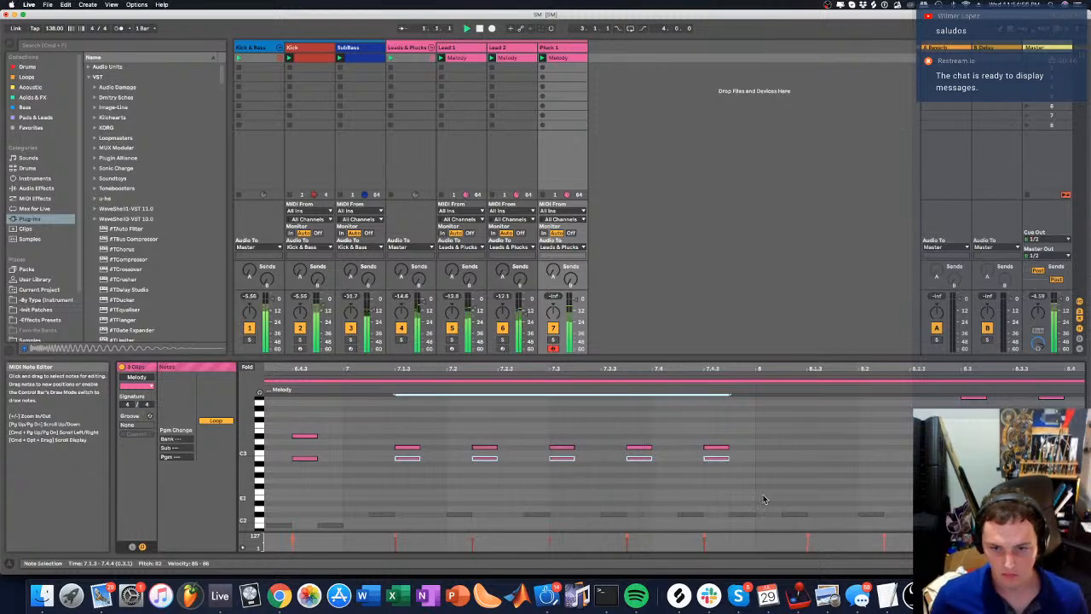
Try the last two harmony notes of bar 7 at G#2 and A2, and set them to A#2
drag(744, 482, 631, 452)
key(Down)
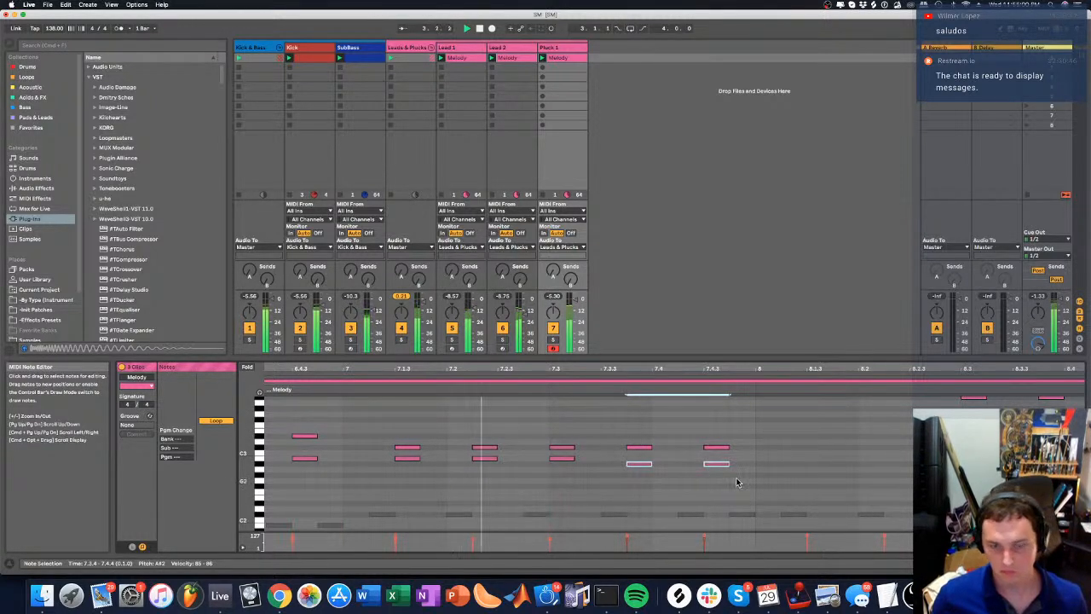
key(Down)
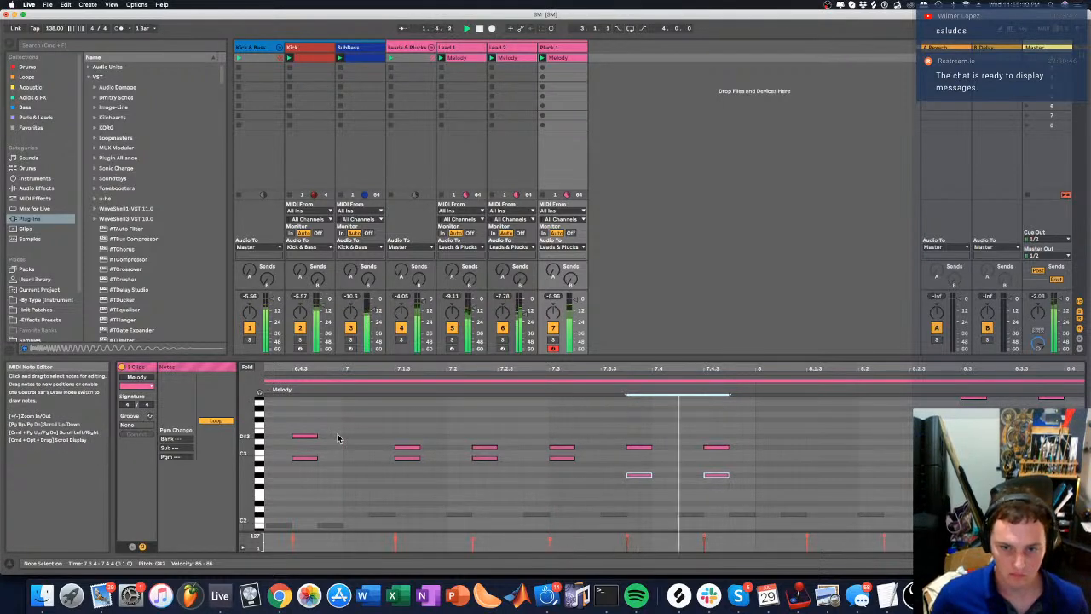
click(381, 412)
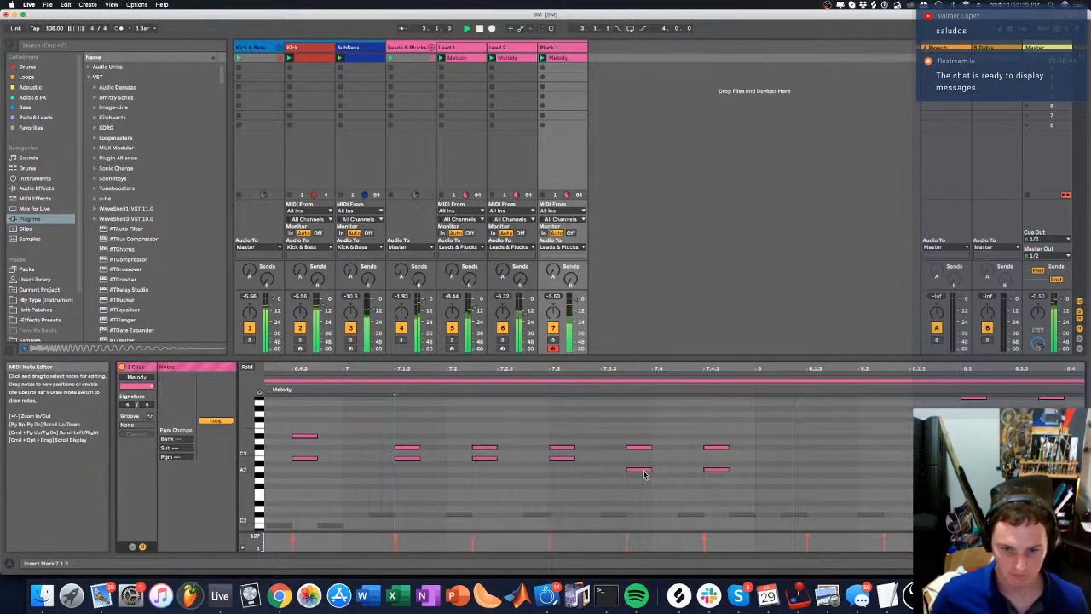
drag(635, 457, 719, 478)
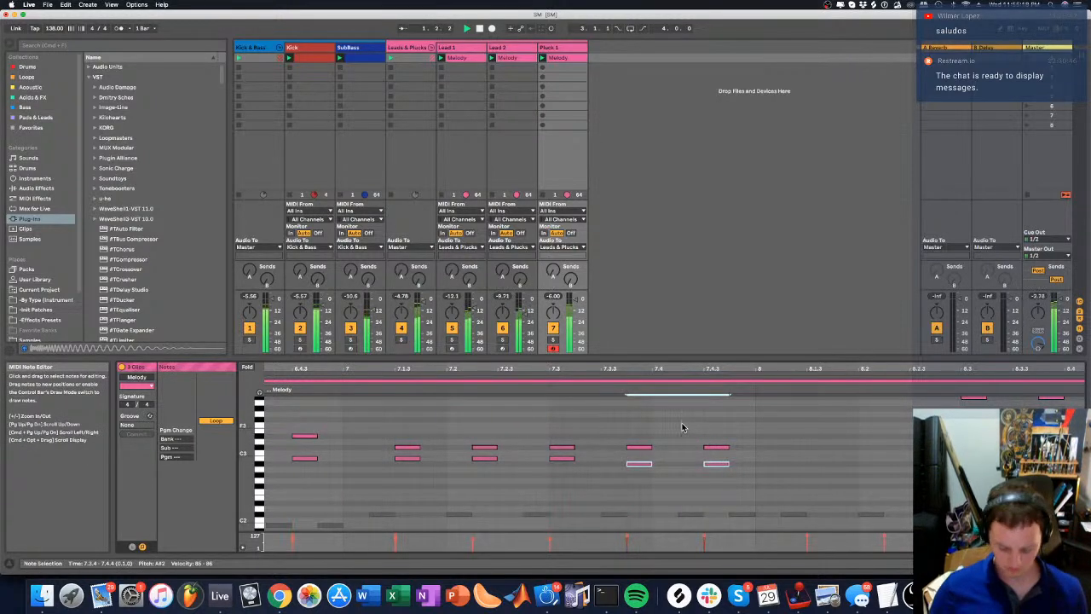
Compare the notes in the SubBass, Lead 1 and Lead 2 clips, and return to the Pluck 1 Melody clip
drag(688, 370, 688, 337)
scroll(718, 447, down, 1)
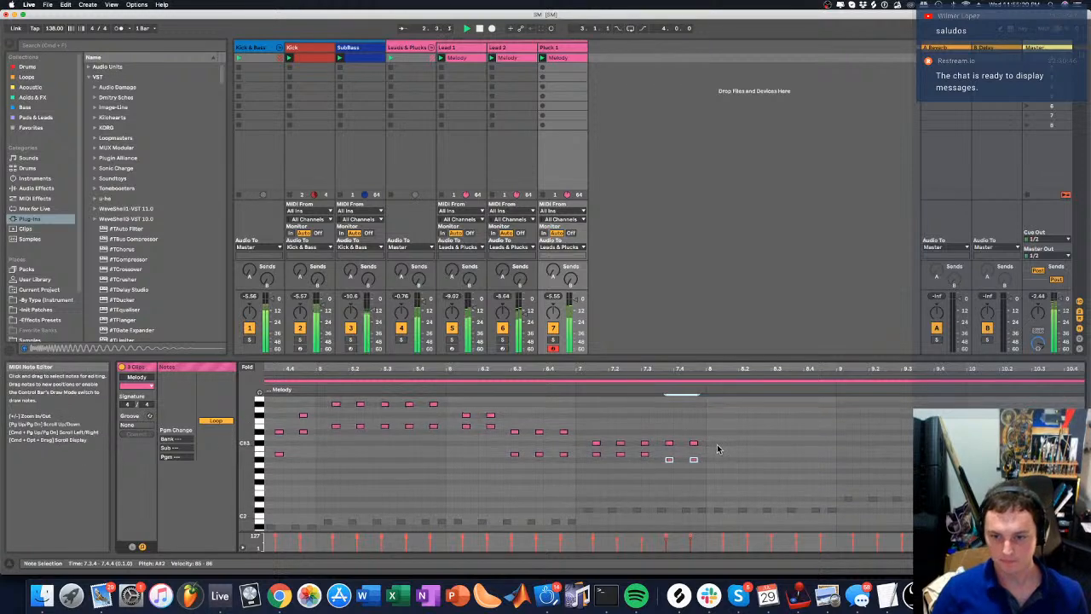
scroll(712, 435, down, 4)
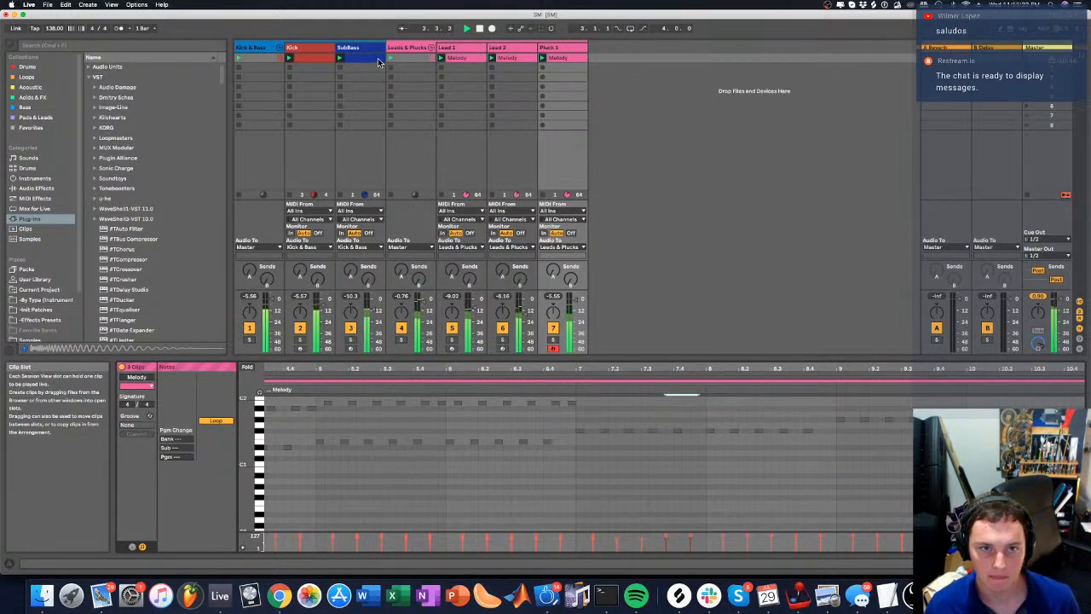
click(368, 59)
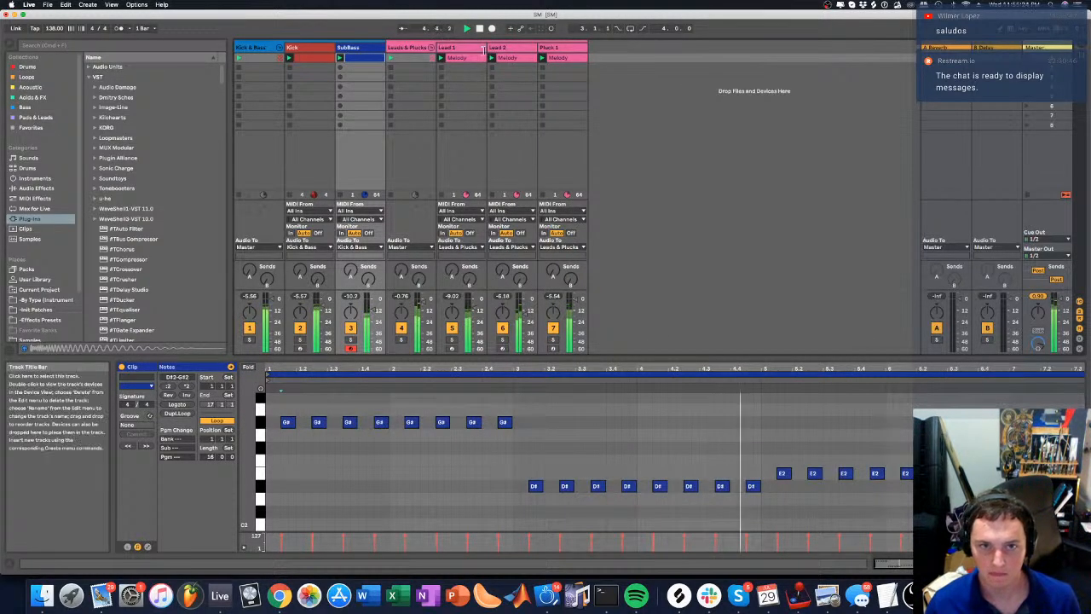
click(456, 59)
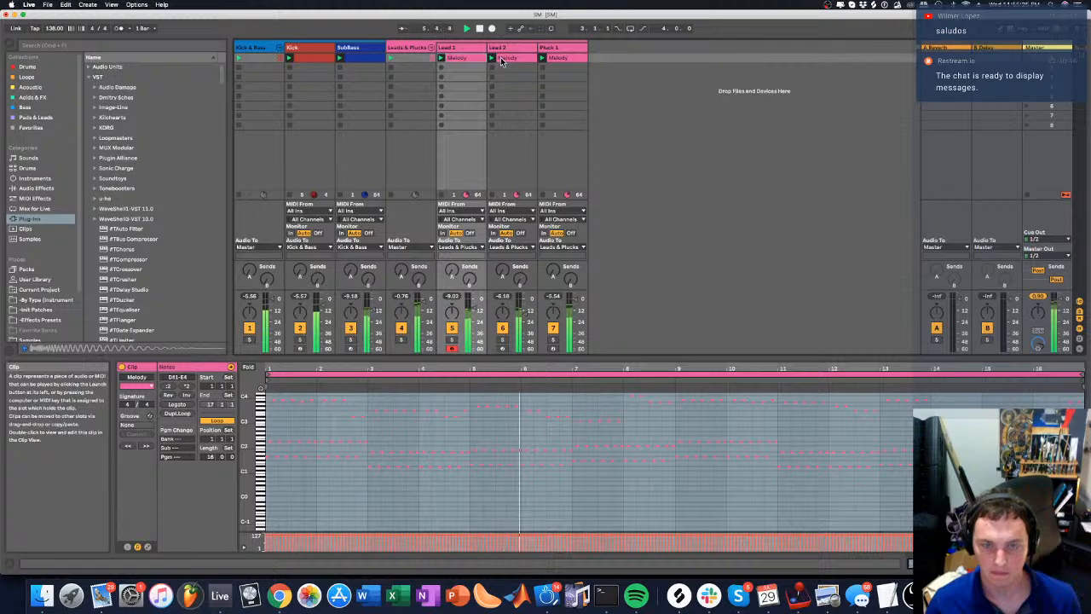
click(507, 59)
click(560, 59)
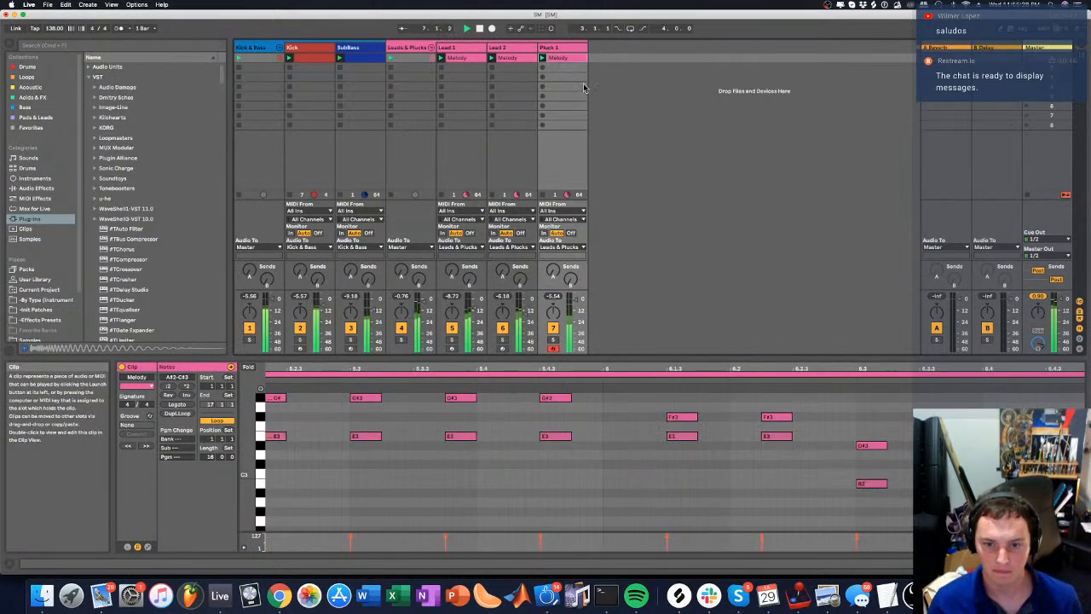
Lower the first three harmony notes of bar 7 to A#2
drag(711, 369, 316, 374)
drag(804, 496, 647, 485)
key(Down)
drag(601, 370, 572, 324)
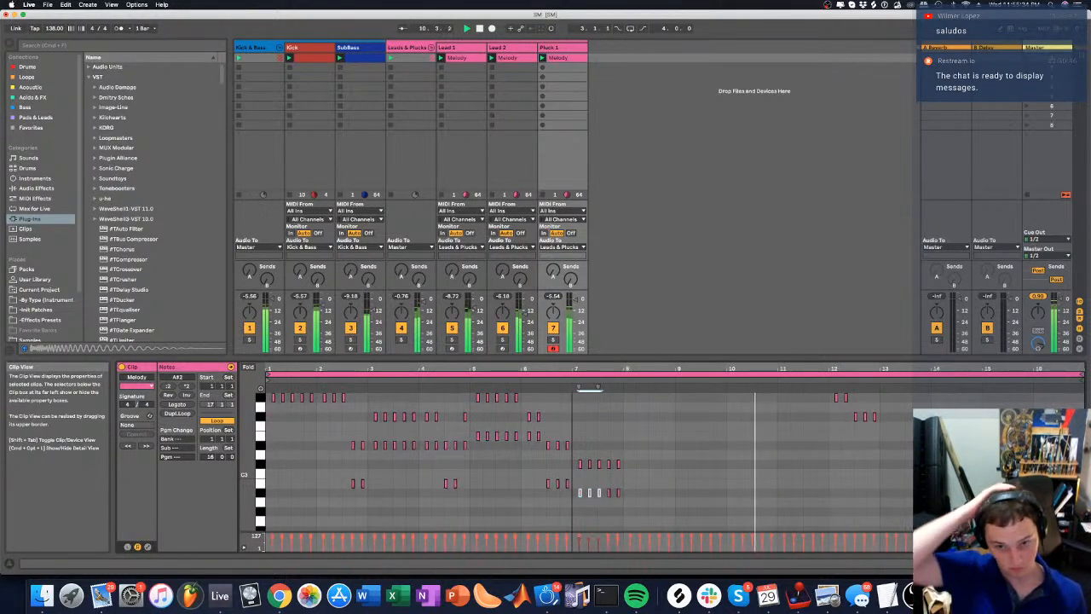
Copy the eight G#3 harmony notes of bars 1 and 2 beneath the melody in bars 9 and 10, starting at 9.1.3
scroll(362, 484, up, 2)
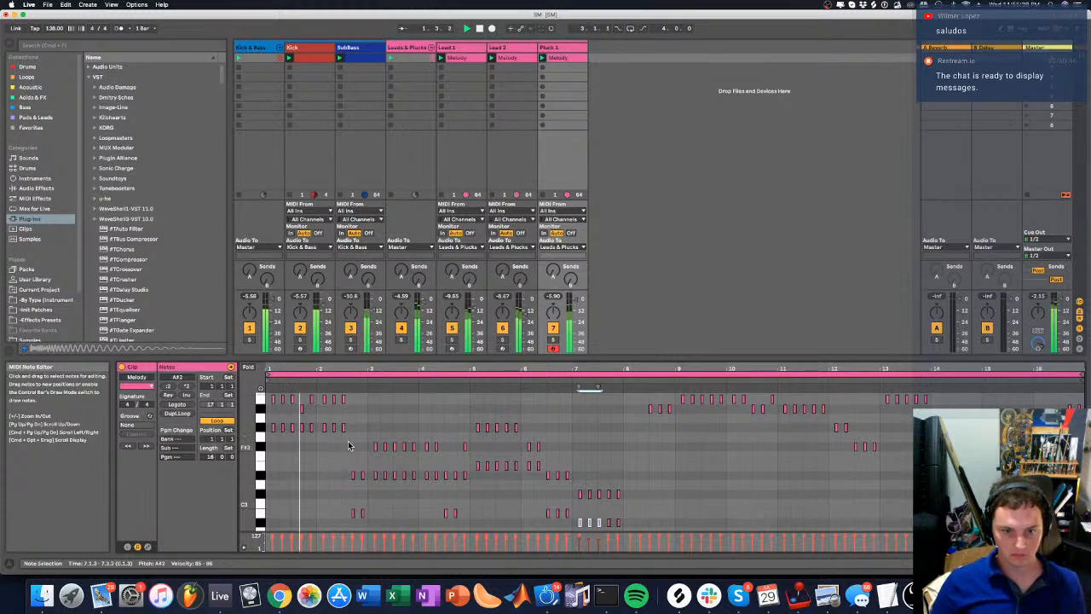
drag(349, 443, 680, 430)
scroll(629, 436, down, 2)
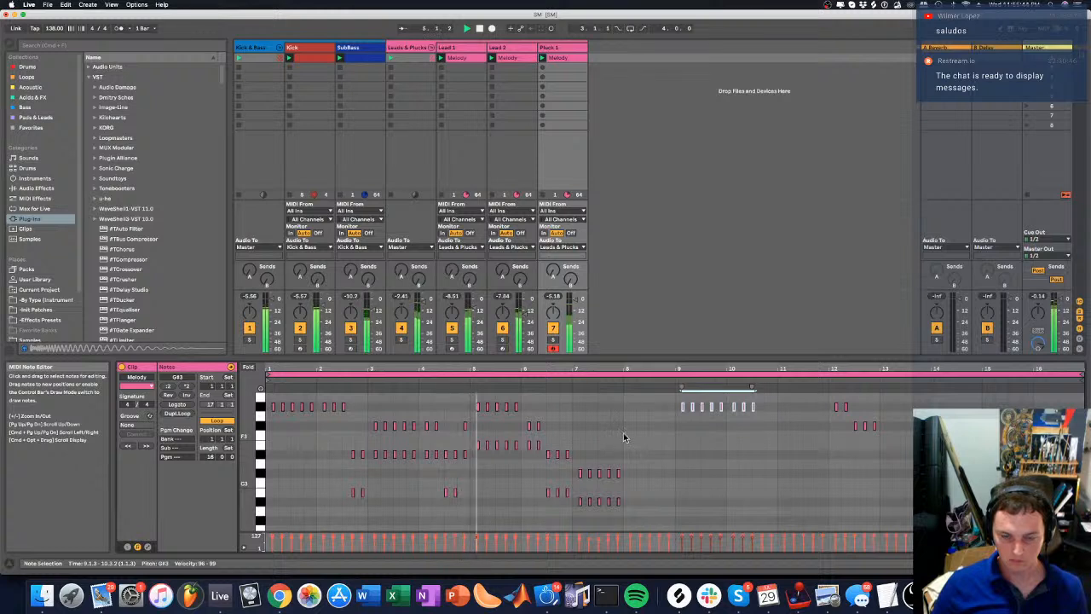
scroll(623, 436, up, 4)
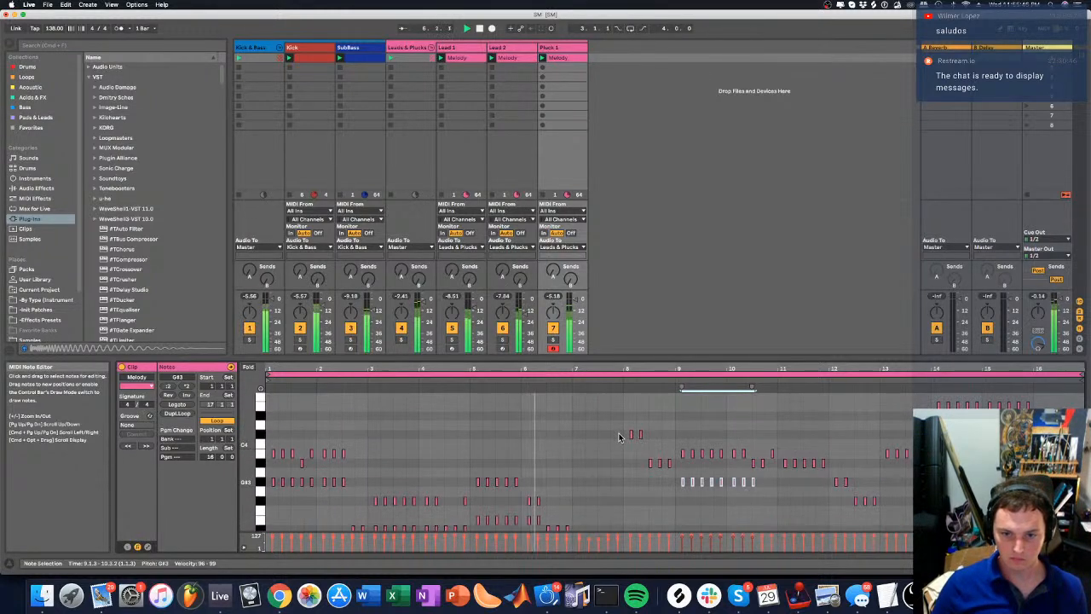
scroll(620, 436, down, 4)
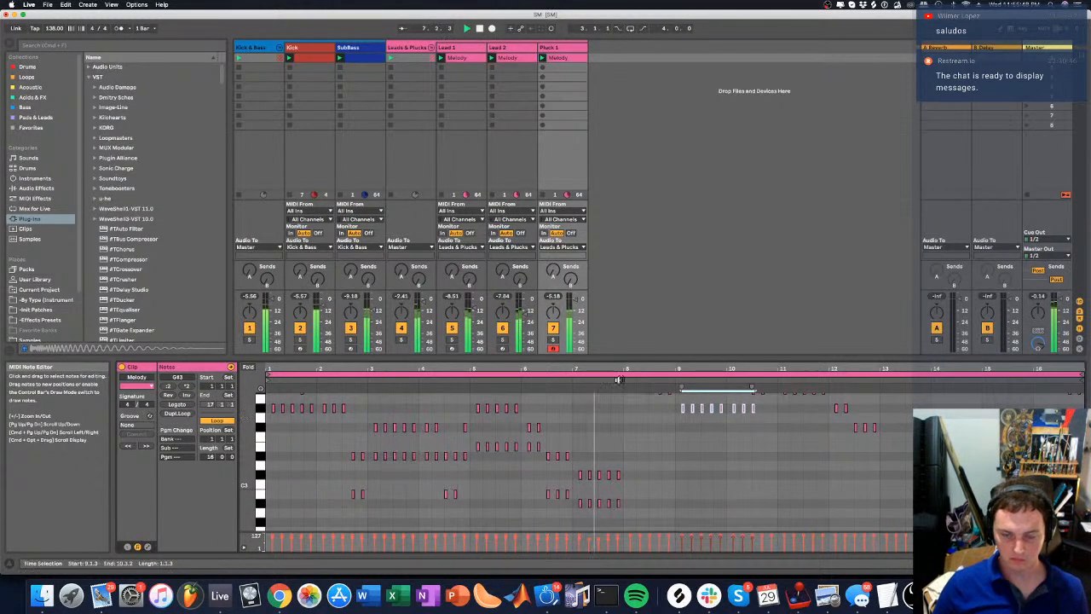
Stop playback, examine the folded Lead 2 Melody notes around bars 8 and 9, and return to the Pluck 1 Melody clip
drag(629, 376, 633, 418)
scroll(632, 435, down, 5)
key(space)
scroll(628, 448, down, 3)
scroll(625, 451, up, 5)
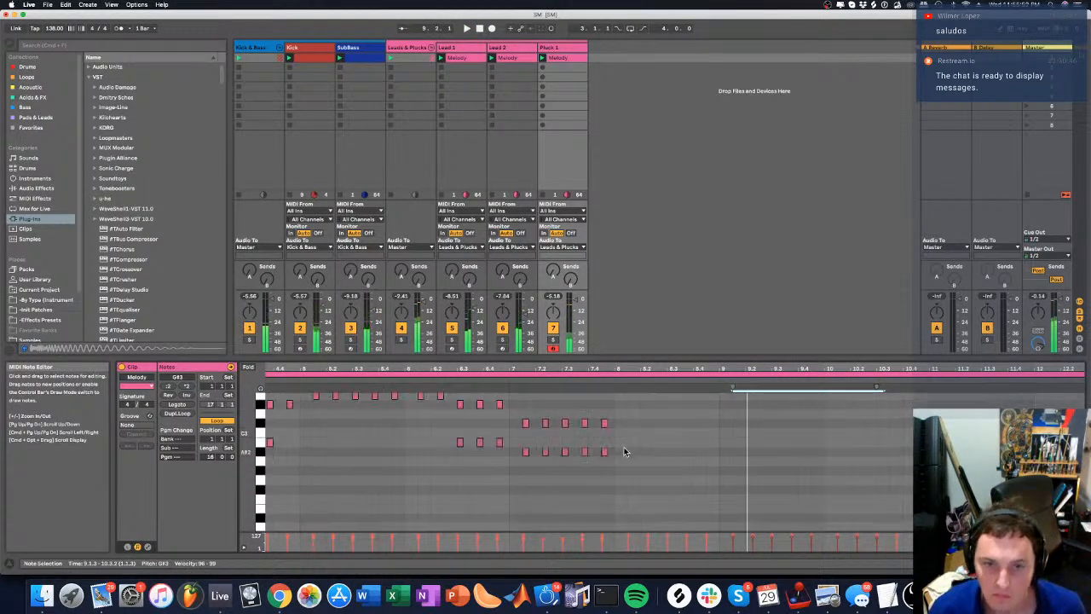
click(514, 67)
click(514, 59)
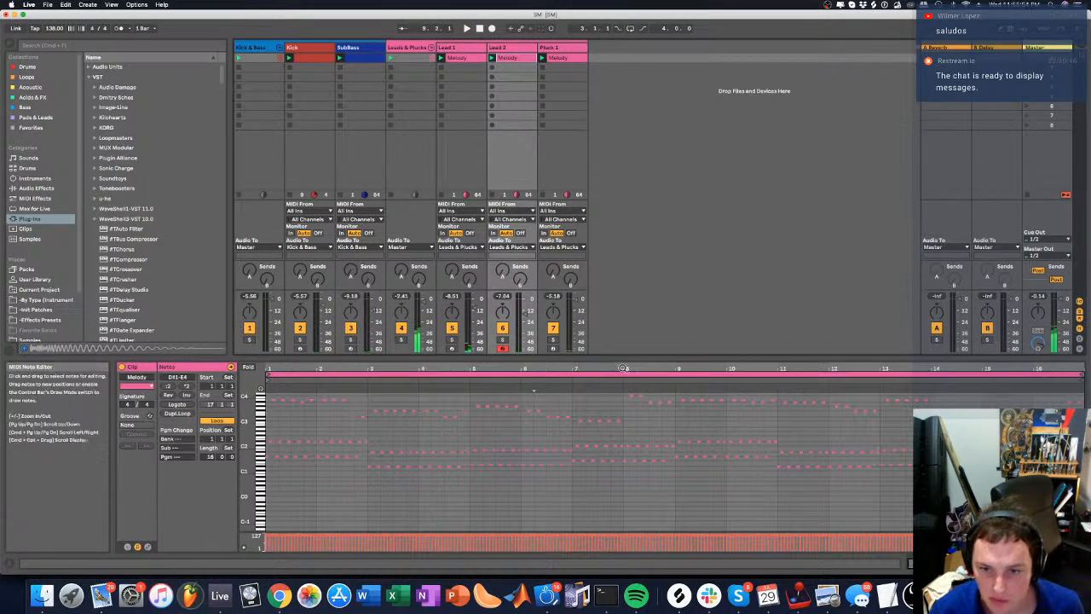
click(248, 367)
drag(707, 371, 706, 422)
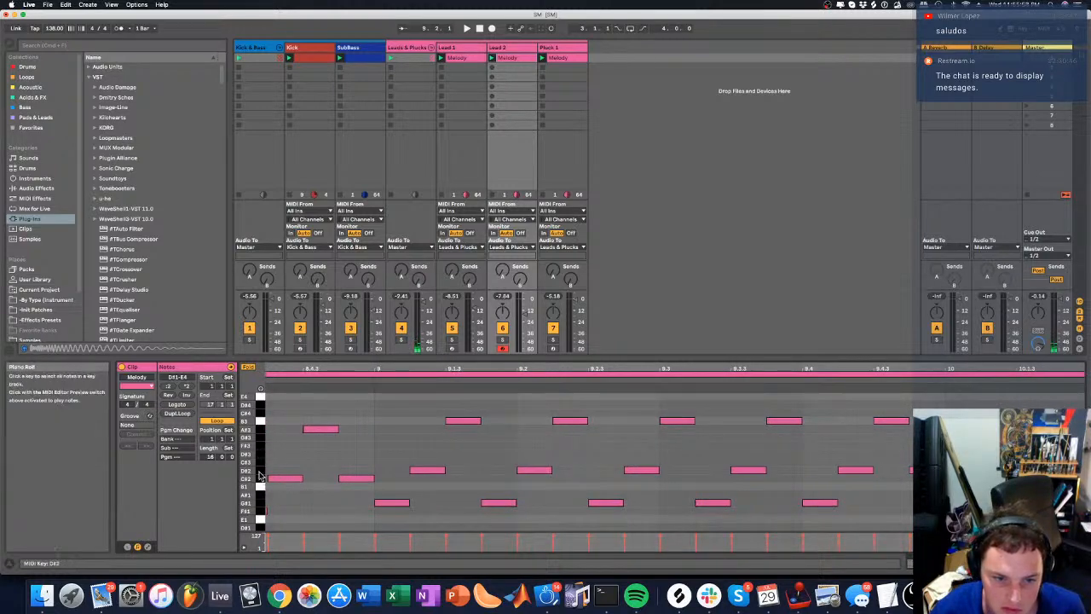
click(576, 59)
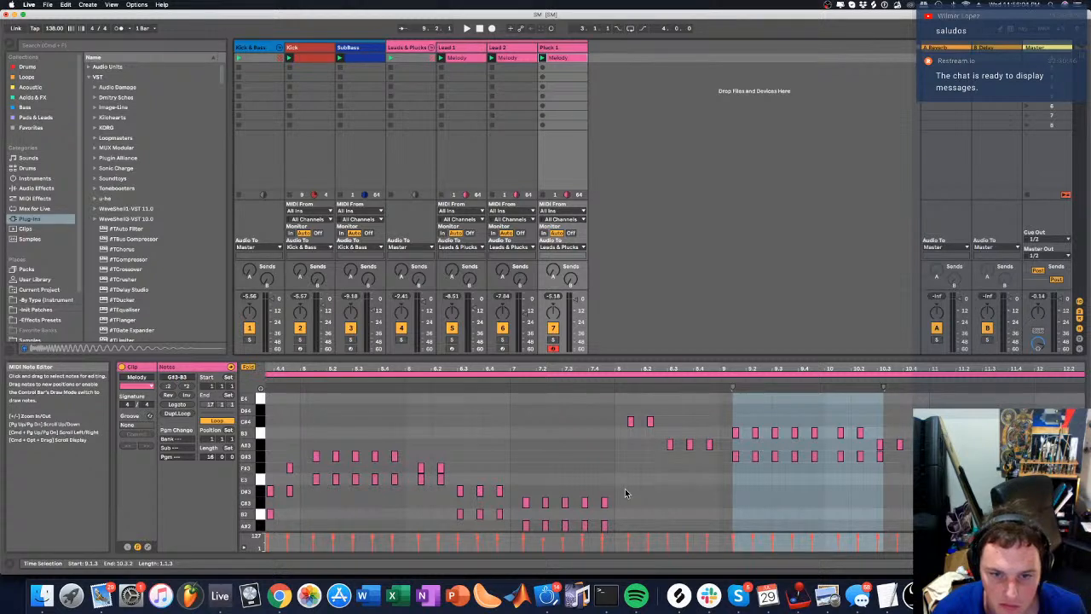
Add a D#3 harmony note beneath each of the five melody notes of bar 8 and play the result
drag(644, 370, 619, 432)
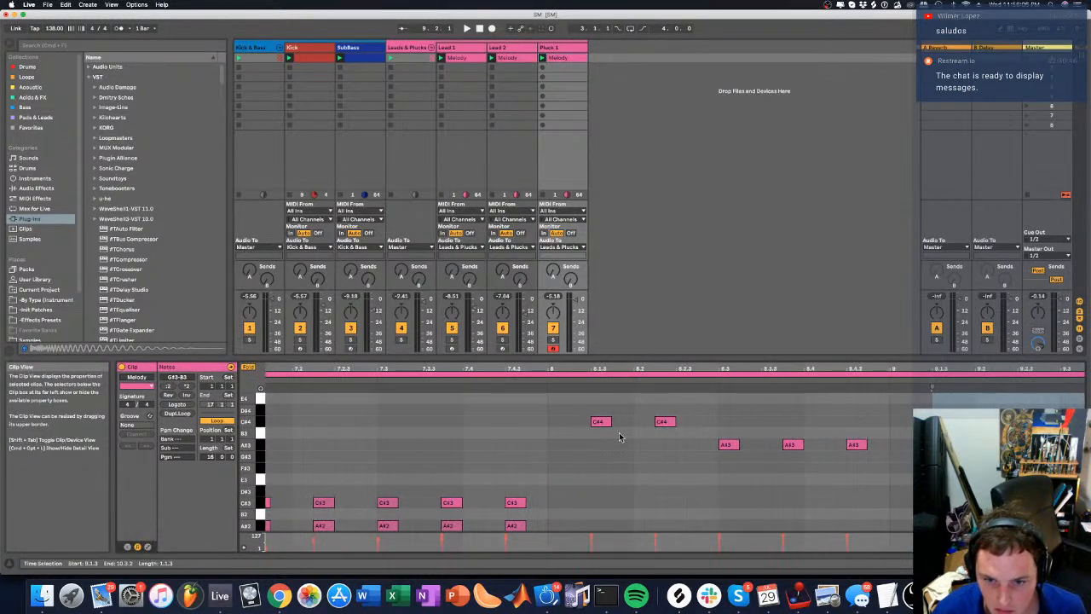
double_click(608, 491)
double_click(661, 492)
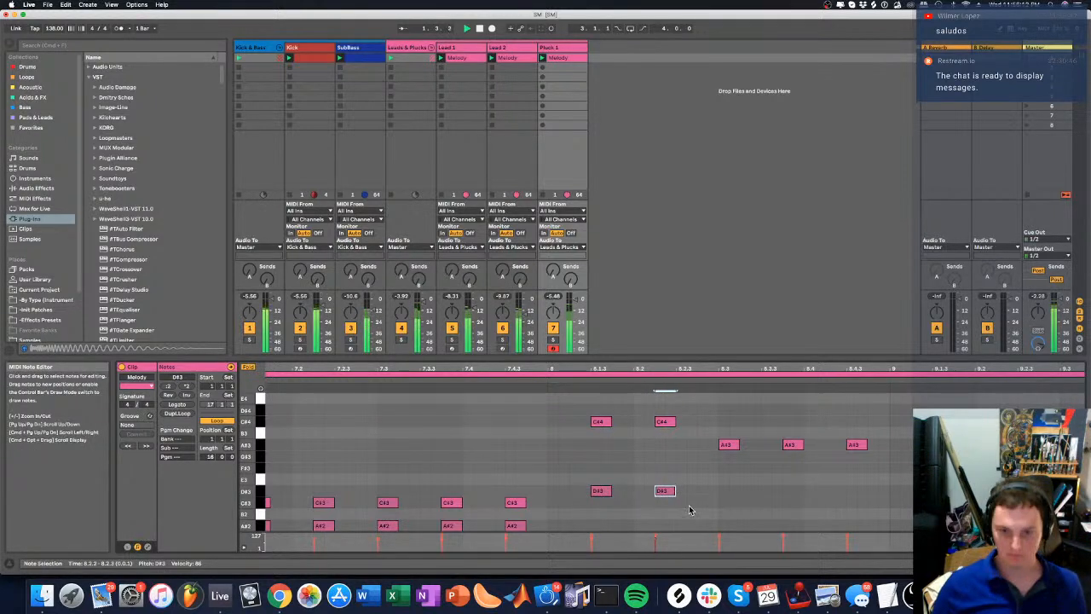
drag(689, 506, 733, 495)
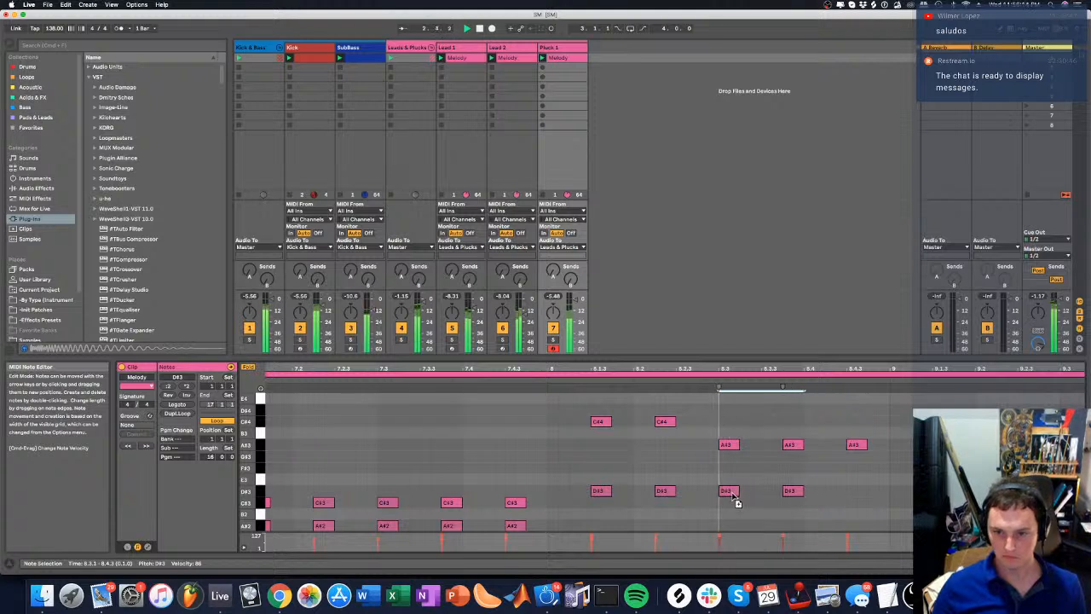
click(859, 490)
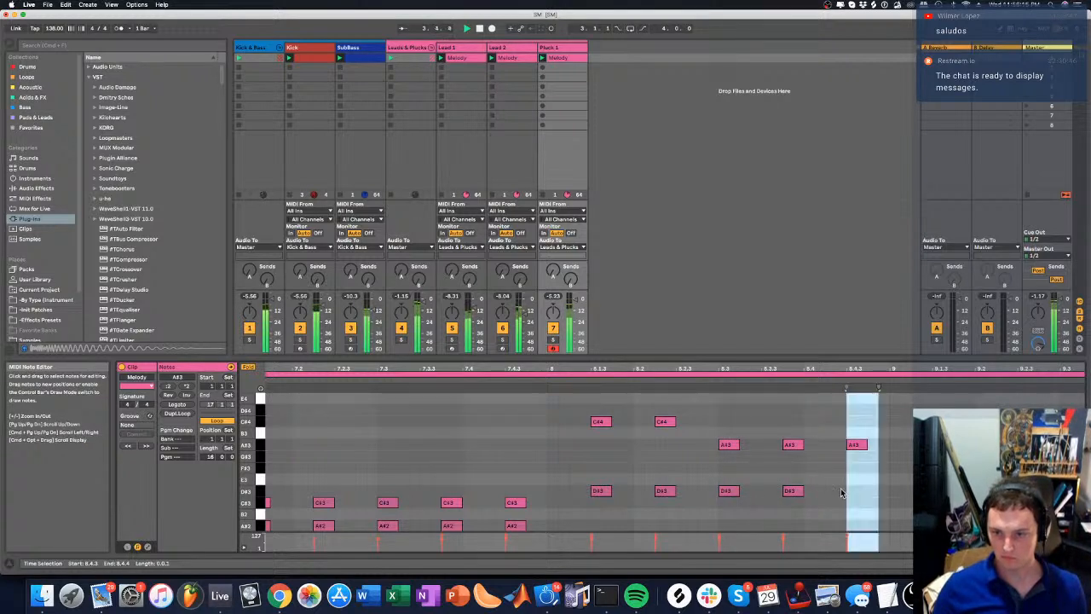
double_click(853, 491)
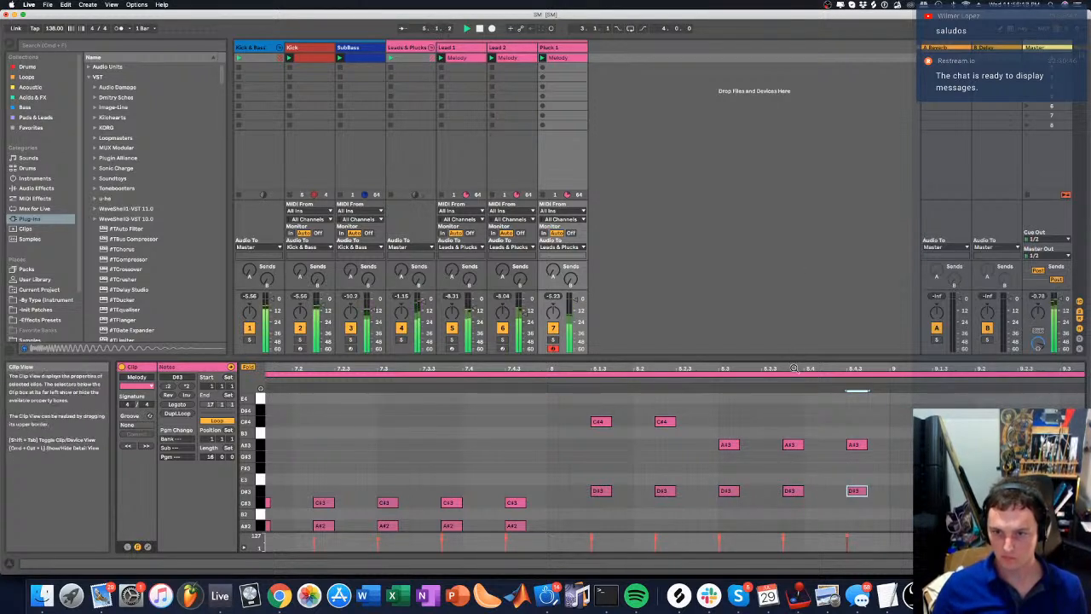
drag(793, 369, 501, 343)
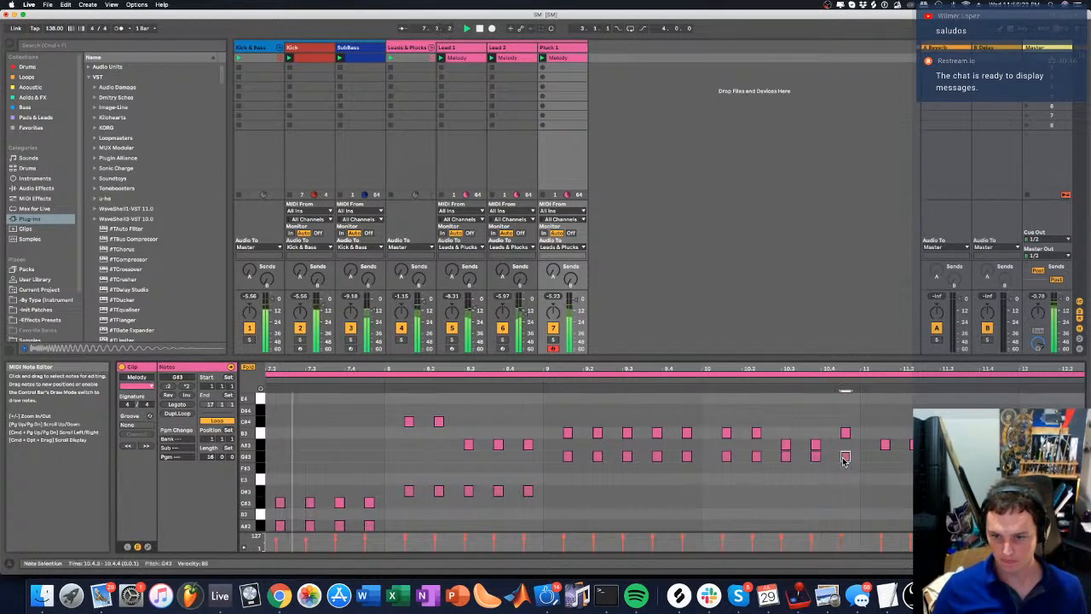
Raise the five harmony notes of bar 8 to F#3
drag(844, 460, 565, 453)
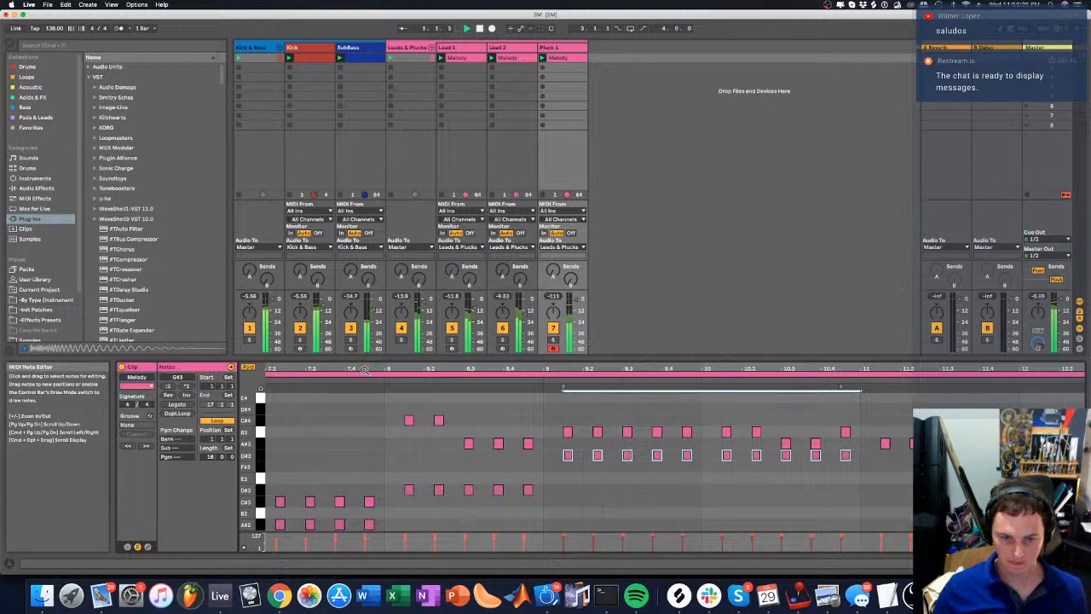
drag(544, 504, 398, 480)
key(Up)
key(Up)
key(Up)
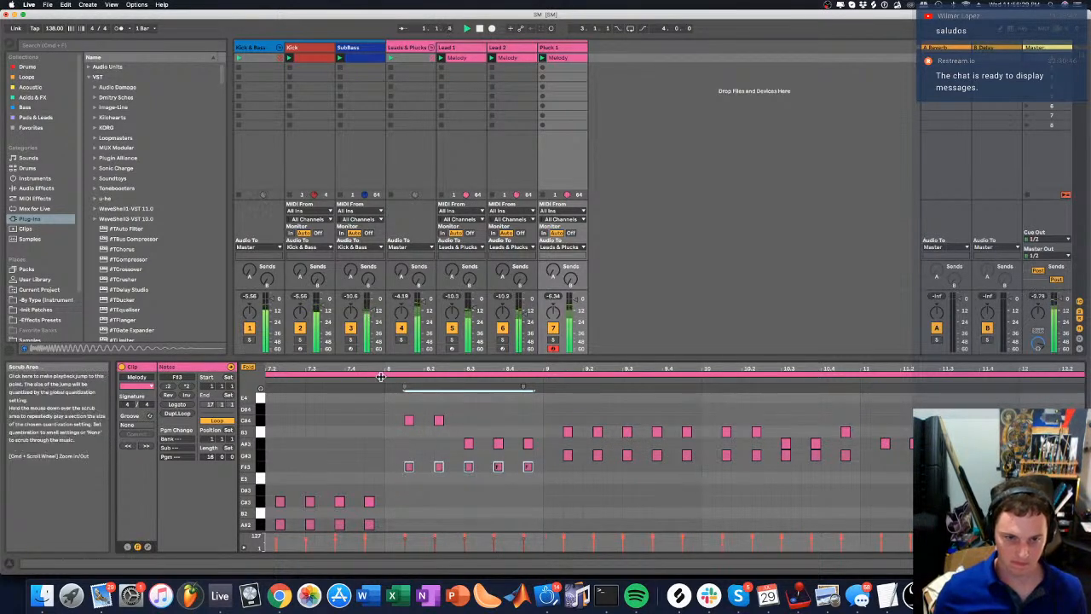
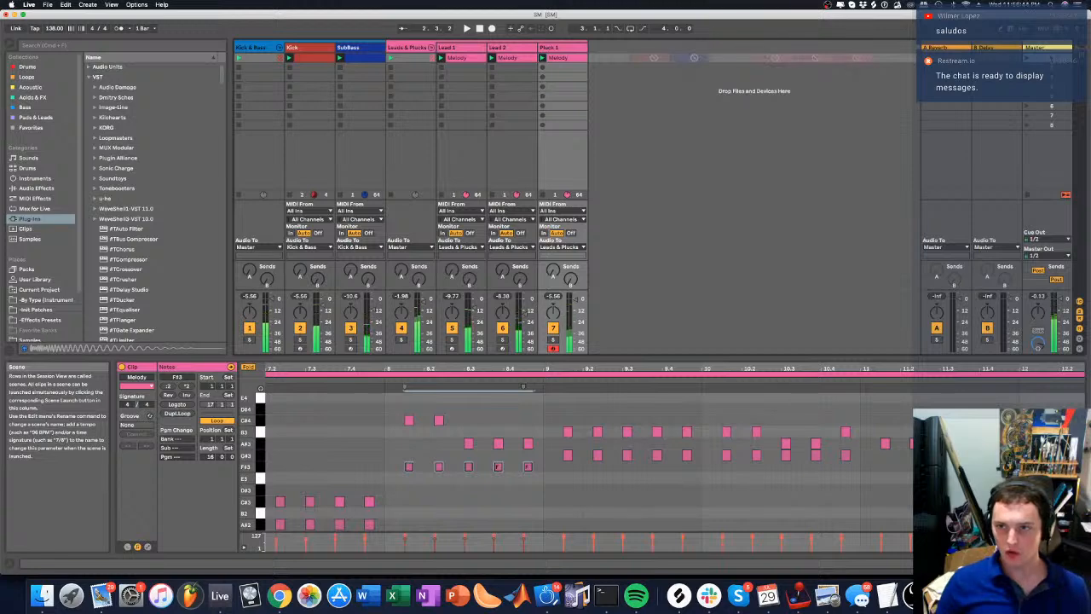
Place the Kick, SubBass, Lead 1, Lead 2 and Pluck 1 session clips together in the Arrangement View, starting at bar 1
key(Tab)
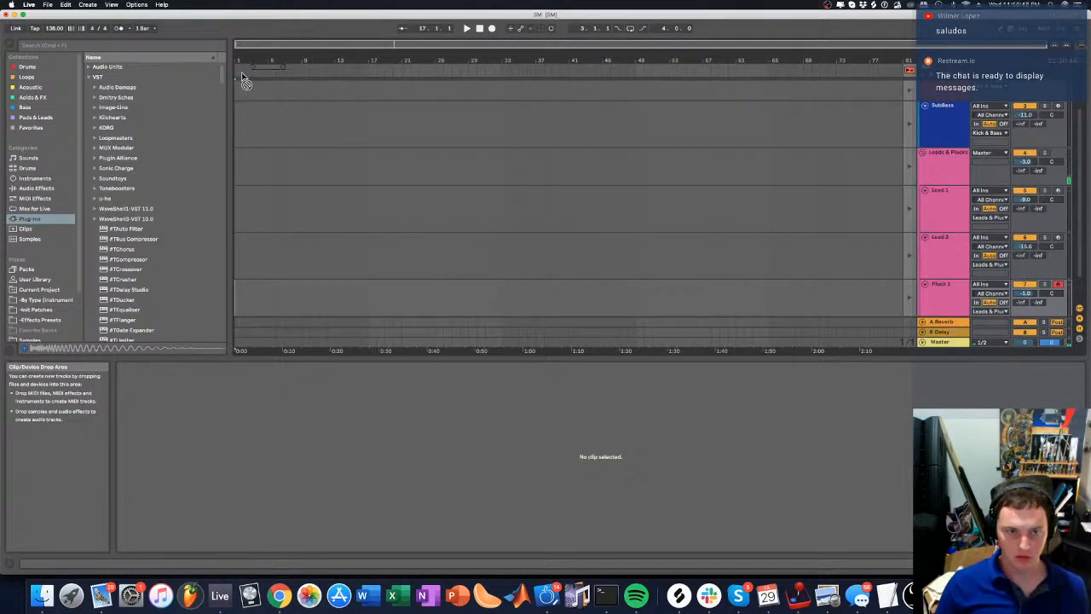
click(239, 101)
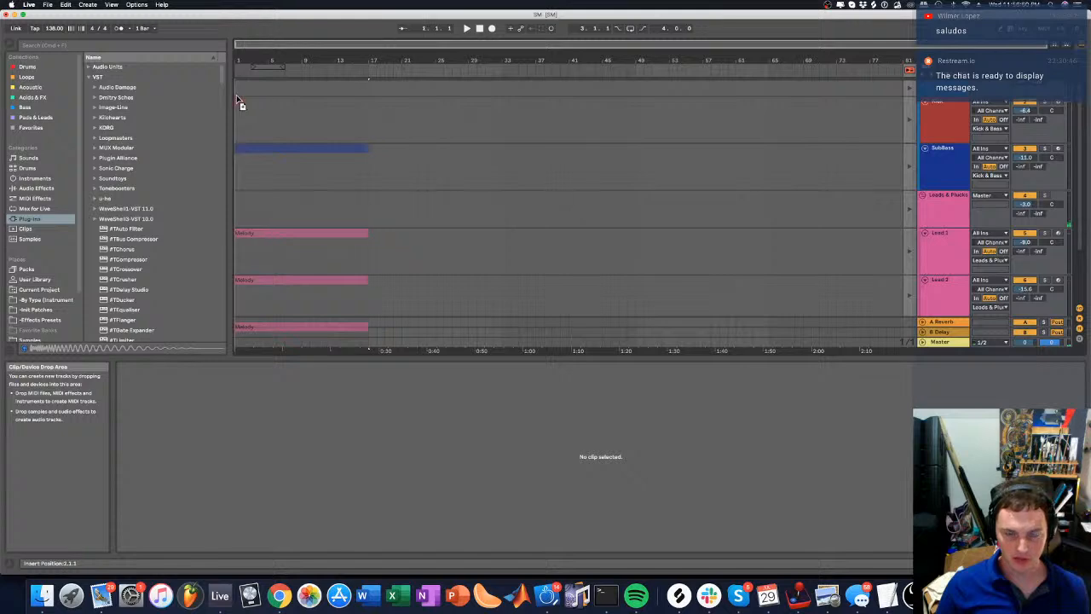
drag(237, 95, 237, 95)
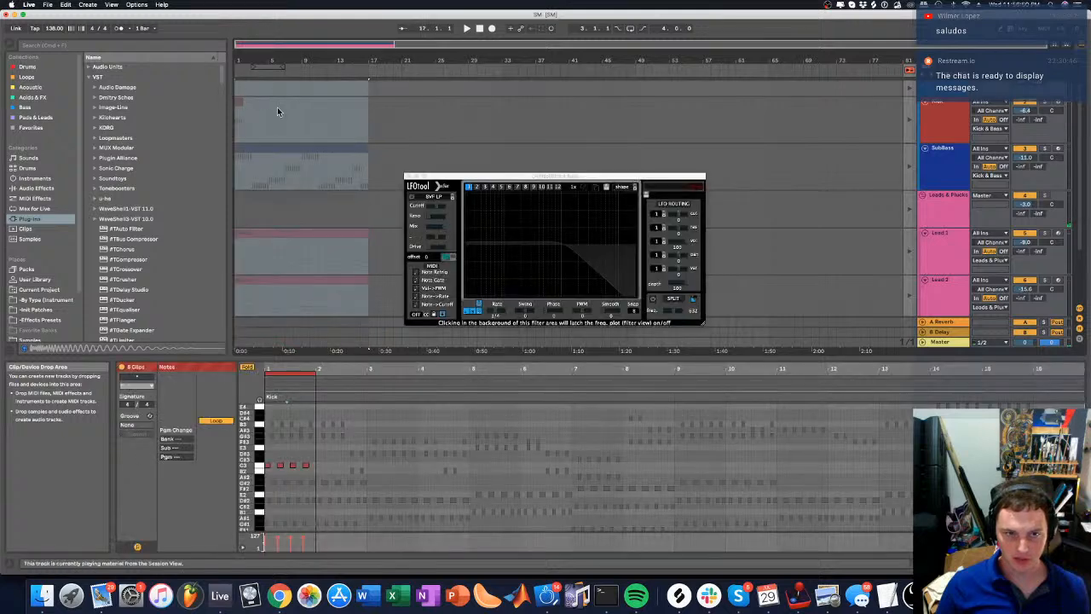
Return all tracks to arrangement playback, close the LFOTool window and fit the 16 bars of clips to the timeline
click(910, 71)
drag(248, 62, 840, 115)
click(411, 175)
click(846, 117)
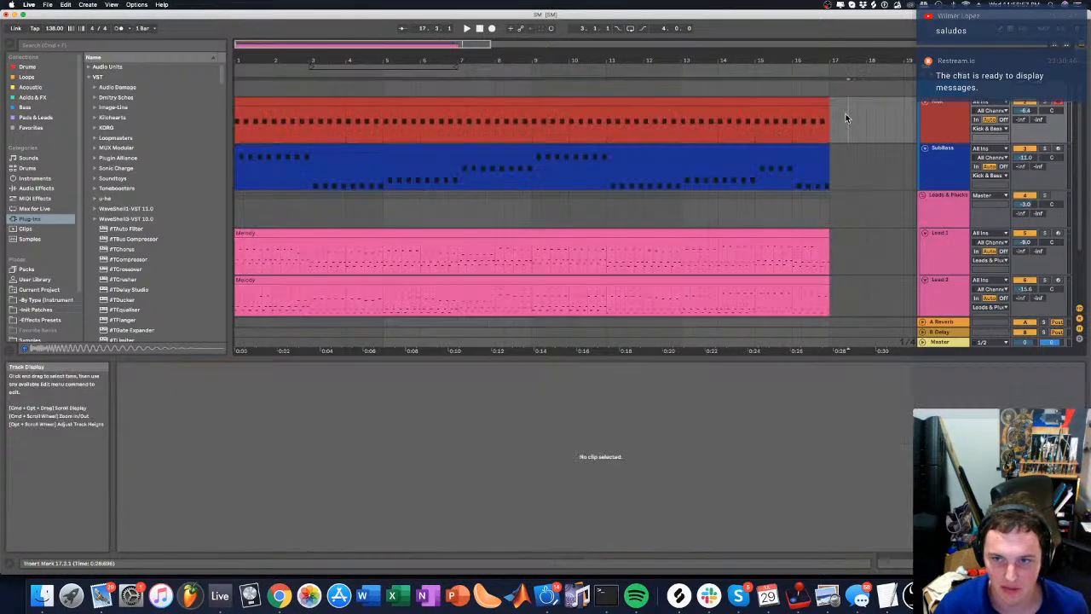
Play the arrangement from the start and open the Pluck 1 Melody clip for note editing around bar 5
scroll(345, 136, down, 5)
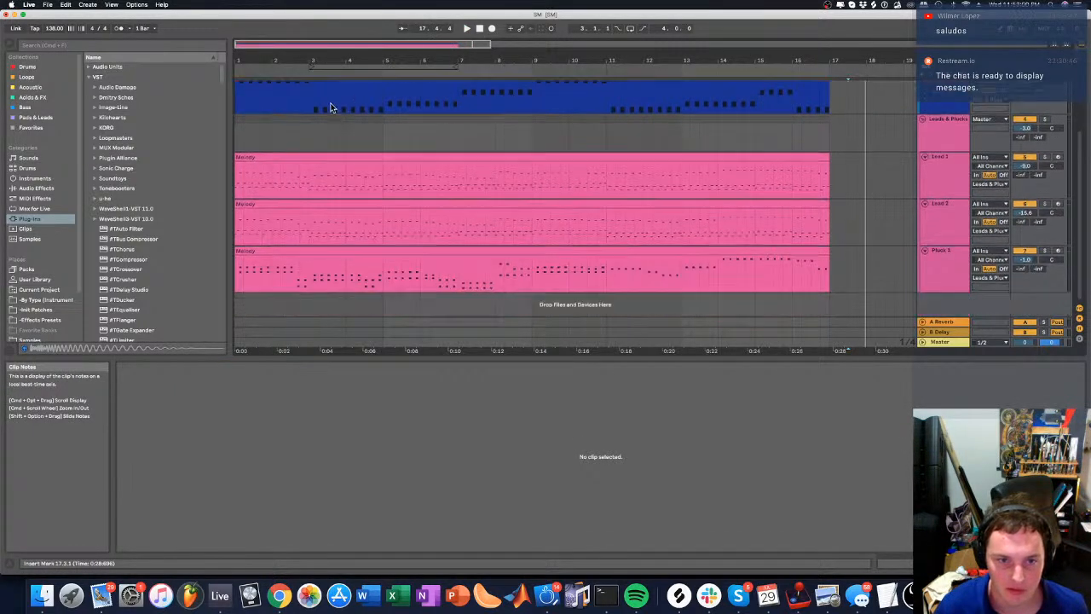
click(242, 155)
click(242, 143)
key(space)
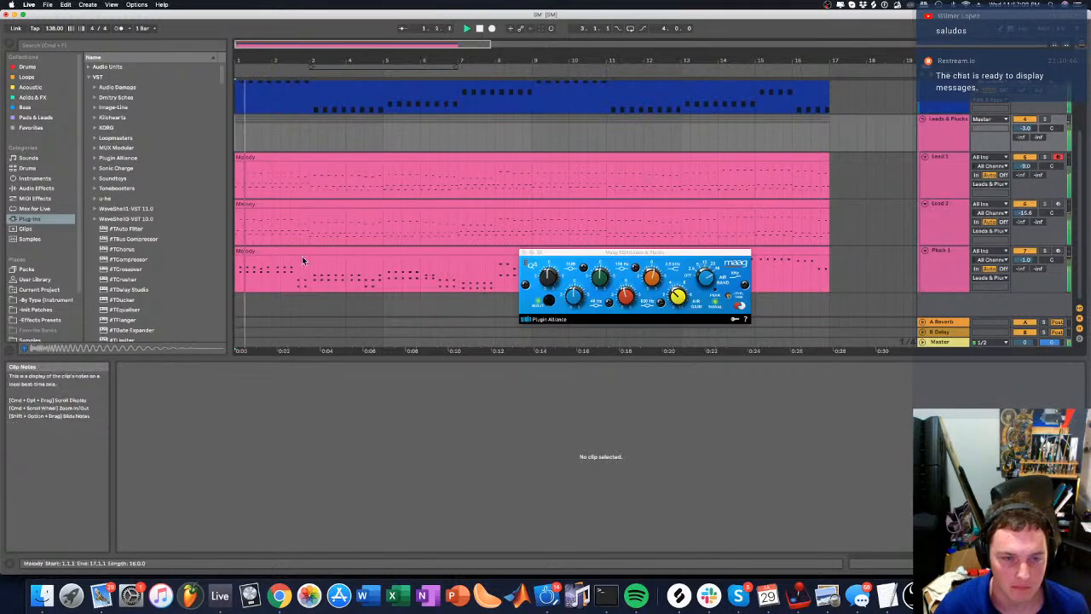
click(300, 253)
click(300, 254)
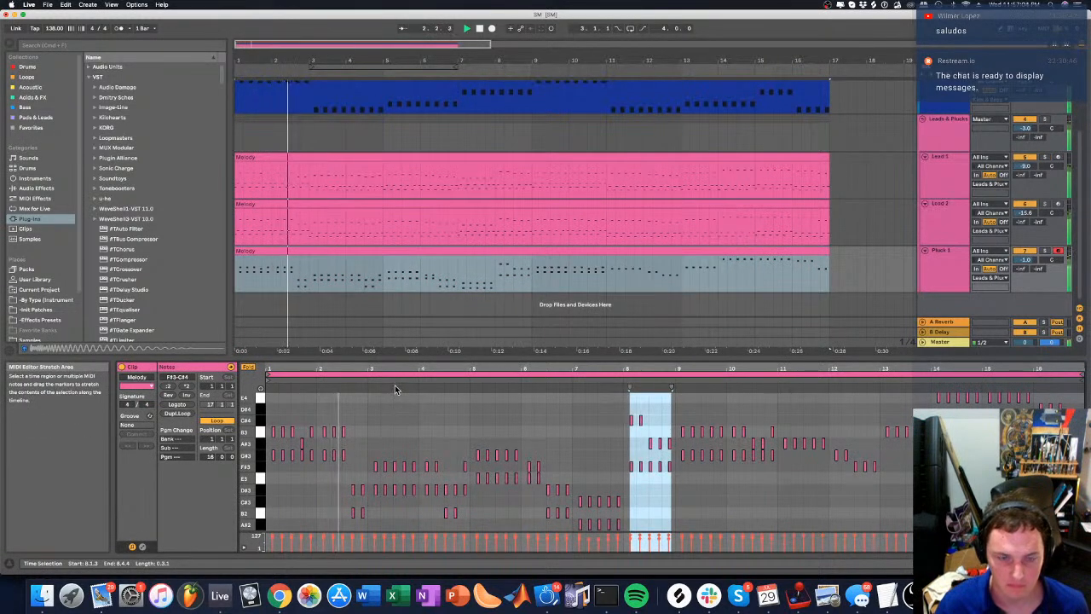
drag(391, 371, 356, 384)
click(466, 421)
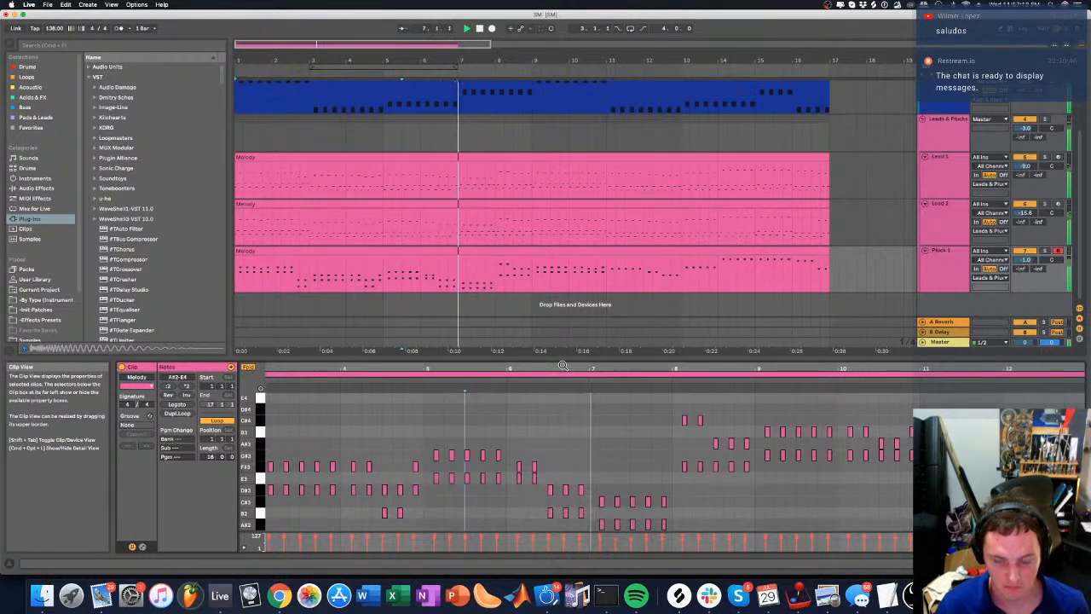
Try the first two harmony notes of bar 8 at A#3 and play the result
drag(562, 366, 323, 366)
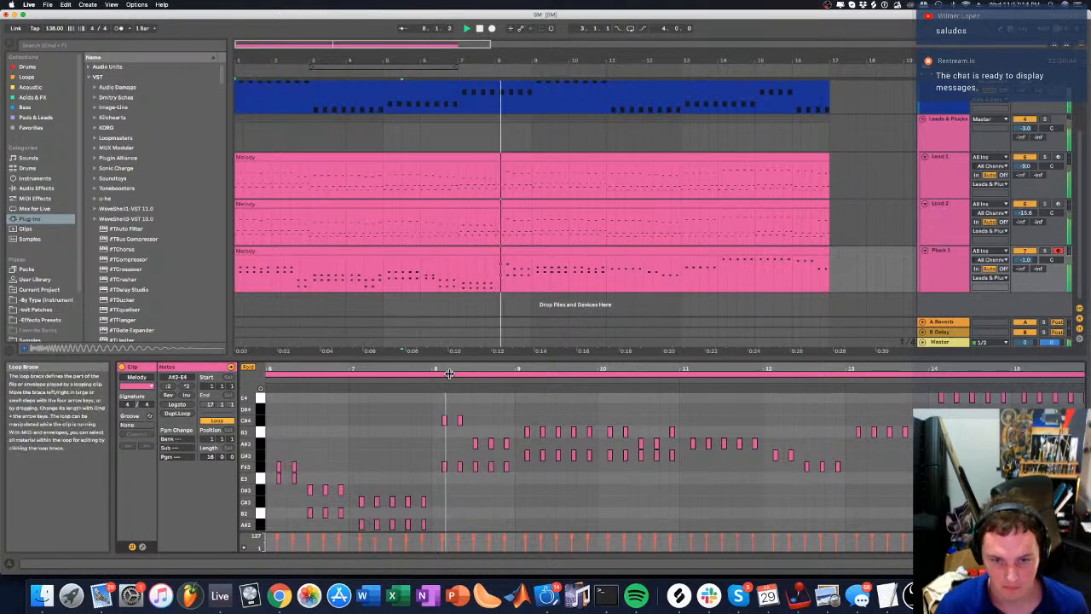
drag(449, 373, 499, 479)
key(Up)
key(Up)
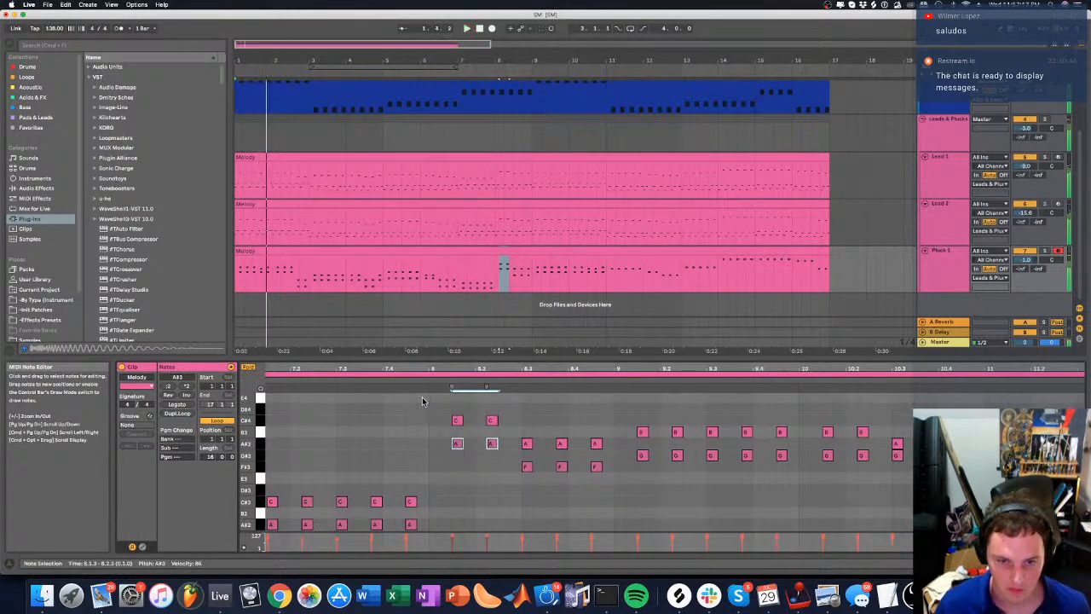
click(432, 381)
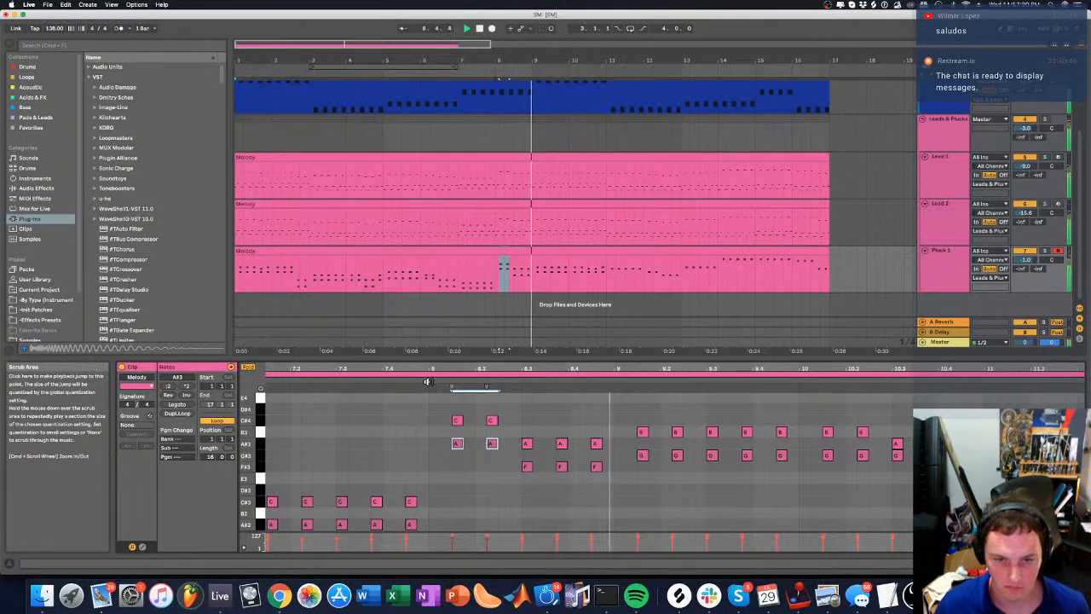
Set the first two harmony notes of bar 8 to G#3 and play the passage
click(428, 381)
key(space)
key(Down)
key(Down)
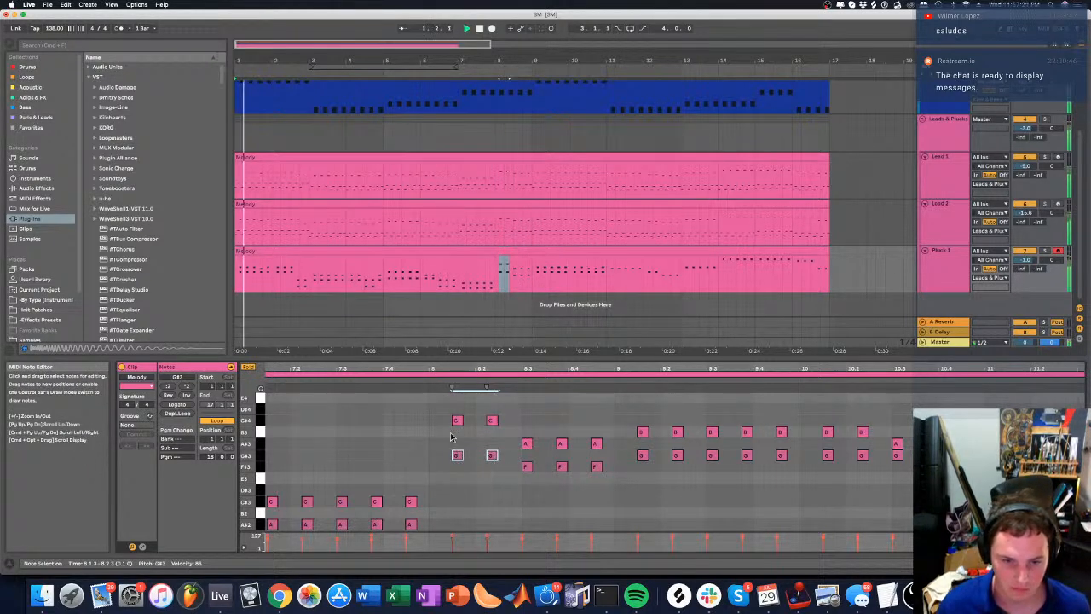
key(space)
click(428, 374)
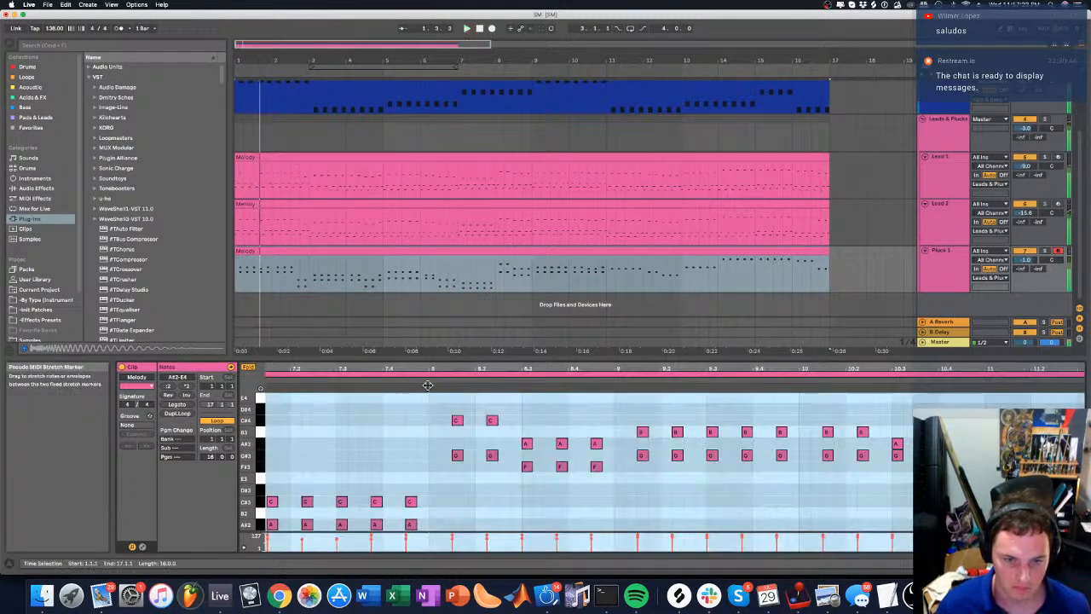
key(space)
key(space)
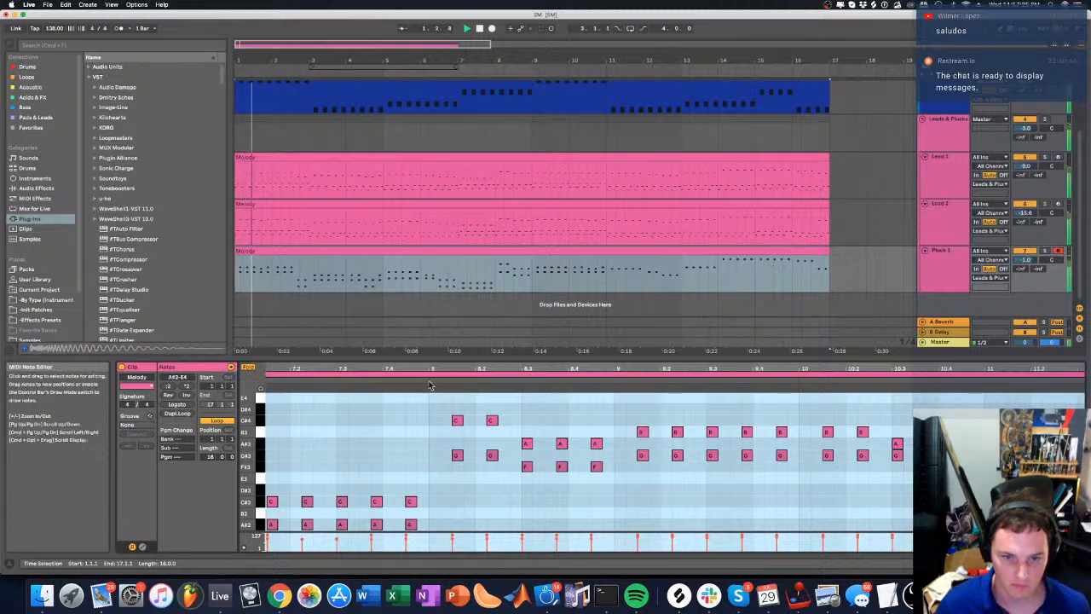
click(428, 385)
click(427, 394)
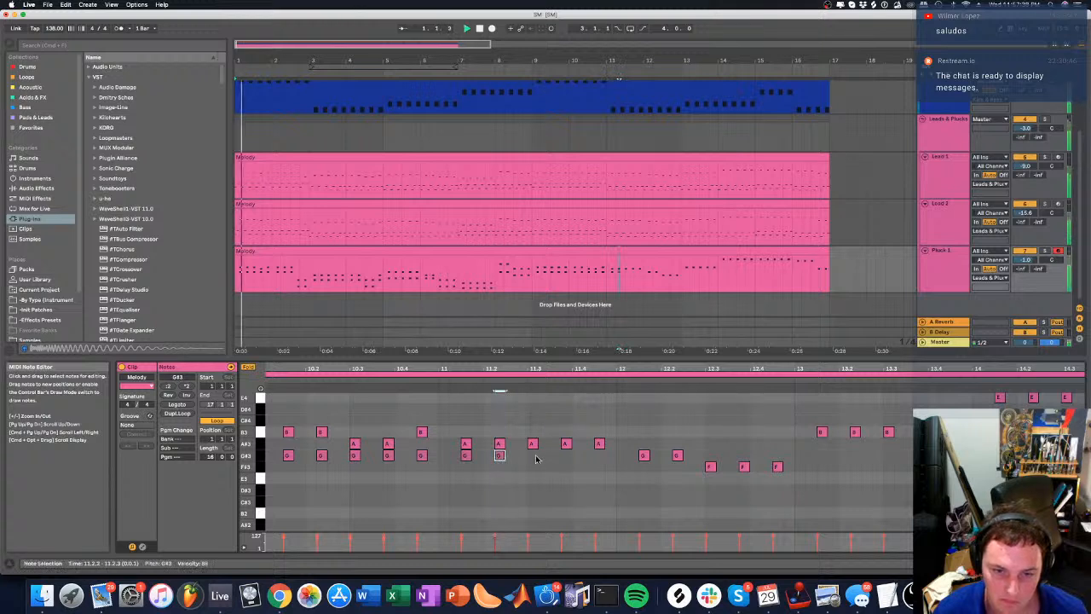
Complete a G#3 harmony note beneath each of the five melody notes of bar 11 and play from bar 10
double_click(565, 455)
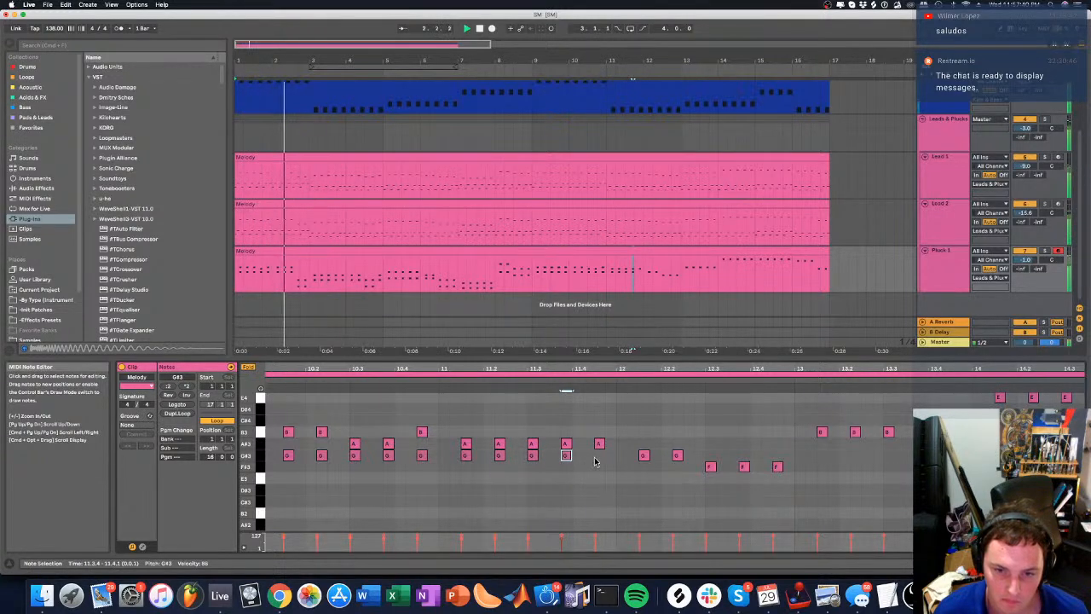
double_click(599, 454)
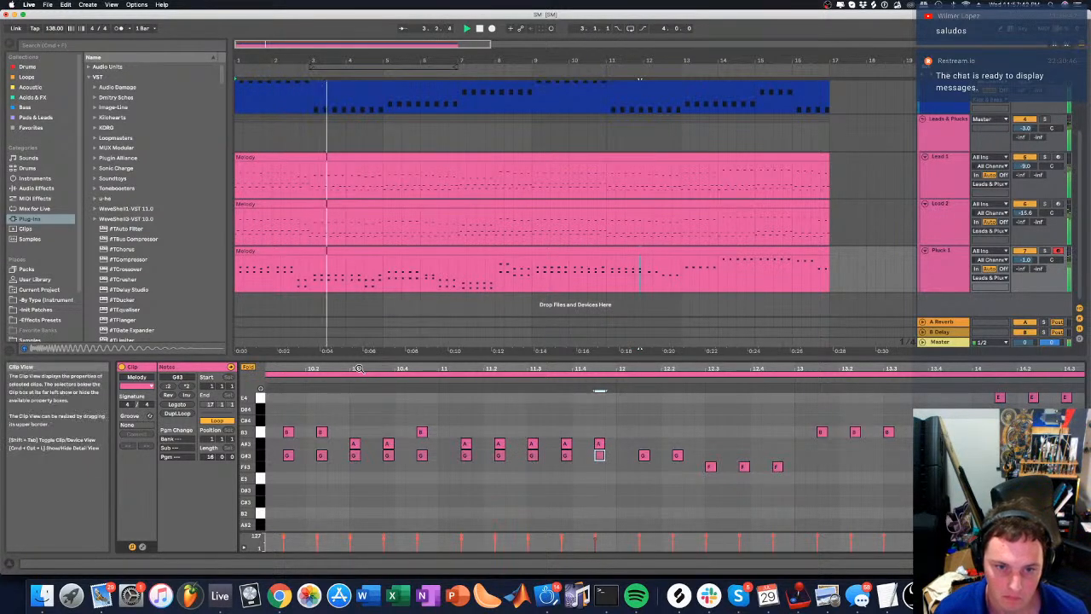
click(340, 393)
Show the Lead 2 and Pluck 1 Melody clips together in the note editor and compare their notes at bar 11
click(529, 247)
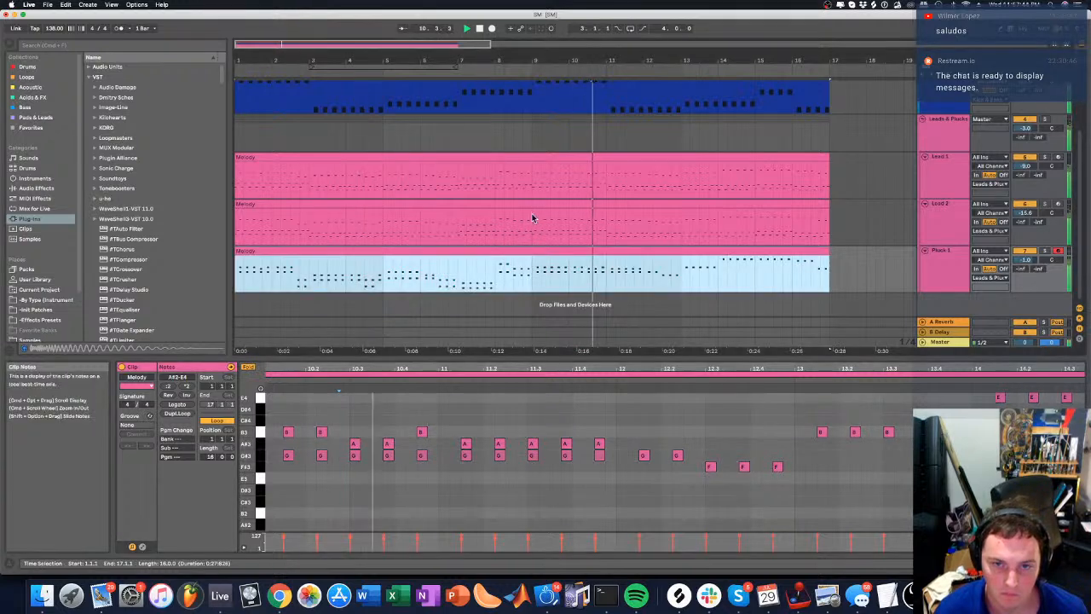
shift+click(526, 206)
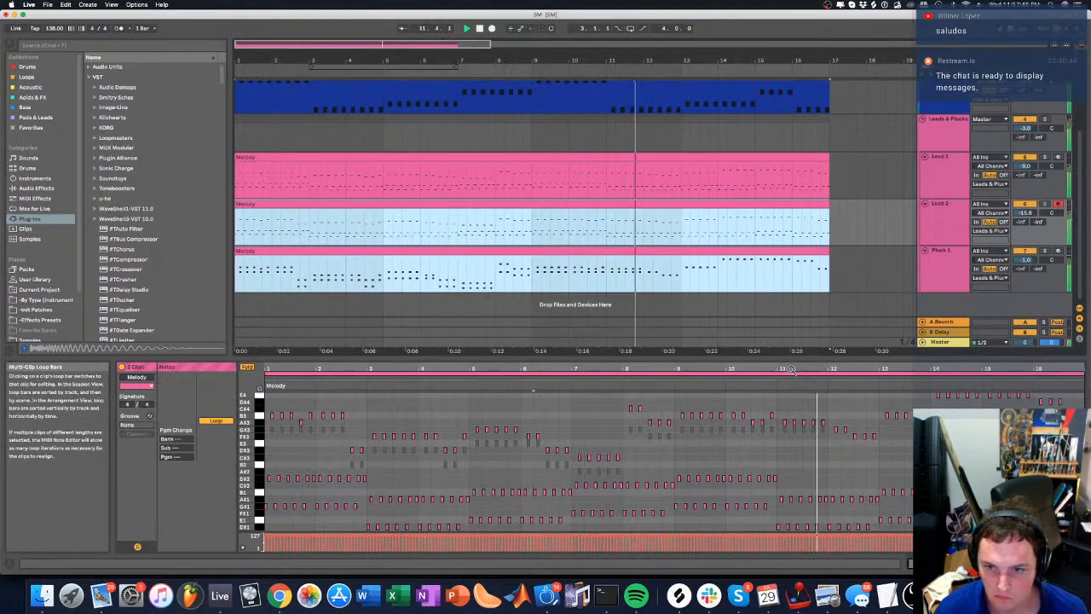
drag(798, 369, 695, 381)
key(space)
key(space)
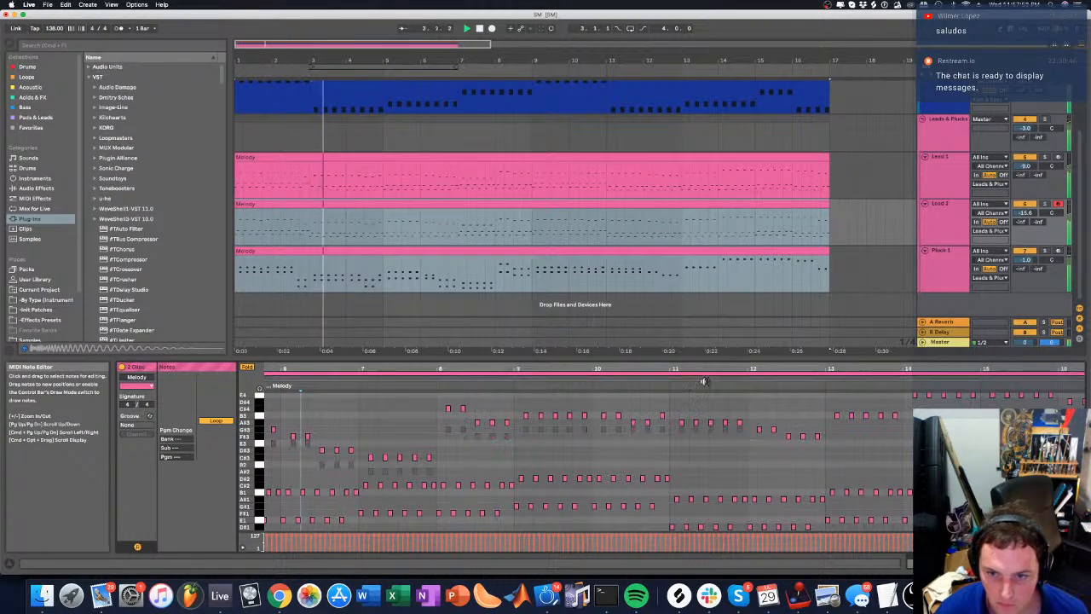
drag(693, 374, 693, 422)
drag(614, 380, 616, 375)
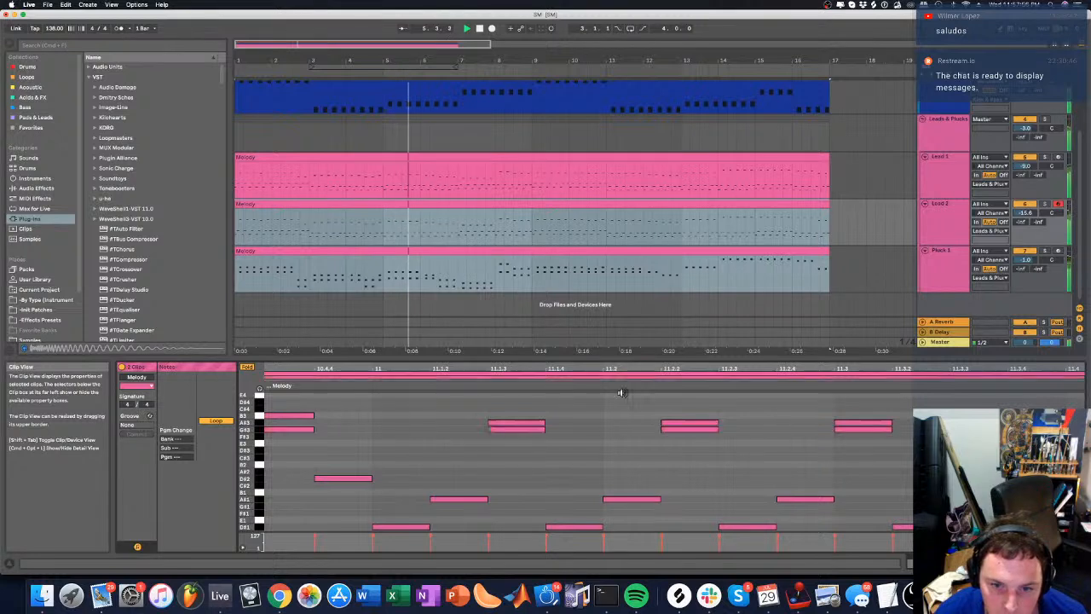
Lower the second, third and fourth harmony notes of bar 11 to D#3
mouse_move(676, 444)
mouse_down()
mouse_move(824, 427)
mouse_move(1053, 442)
mouse_move(653, 449)
mouse_move(661, 431)
mouse_move(668, 439)
mouse_up()
click(1040, 435)
click(1037, 429)
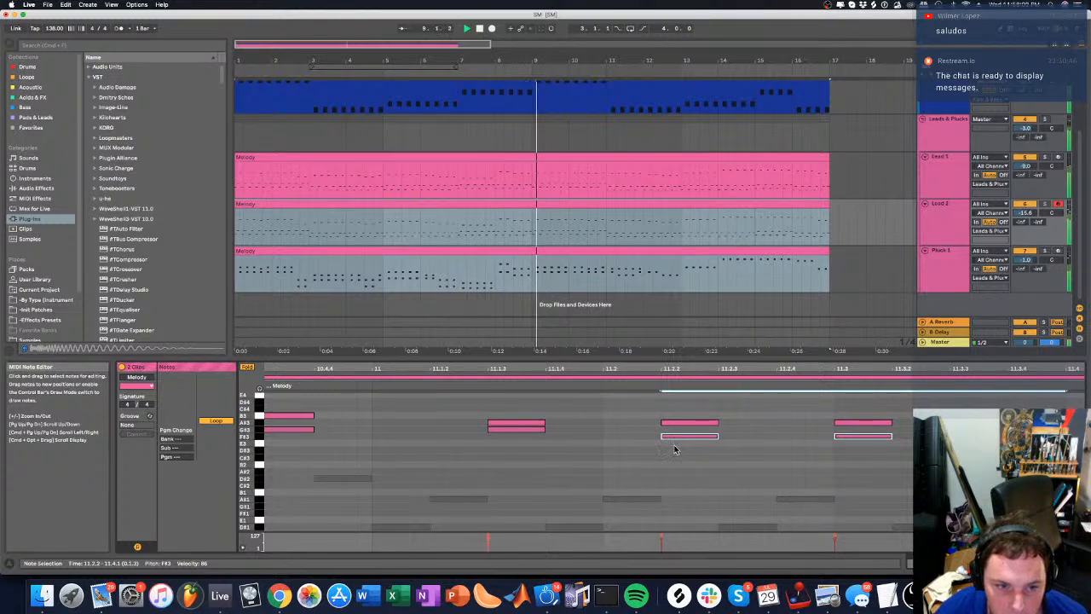
key(Down)
key(Down)
key(Up)
key(Down)
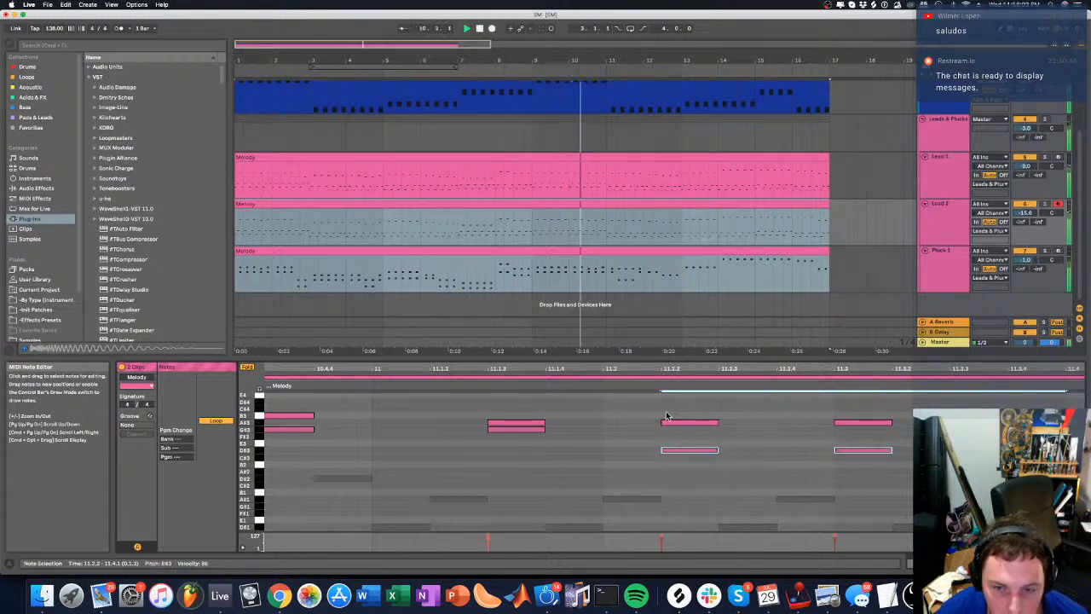
Lower the first and last harmony notes of bar 11 to D#3
drag(644, 366, 527, 328)
click(473, 439)
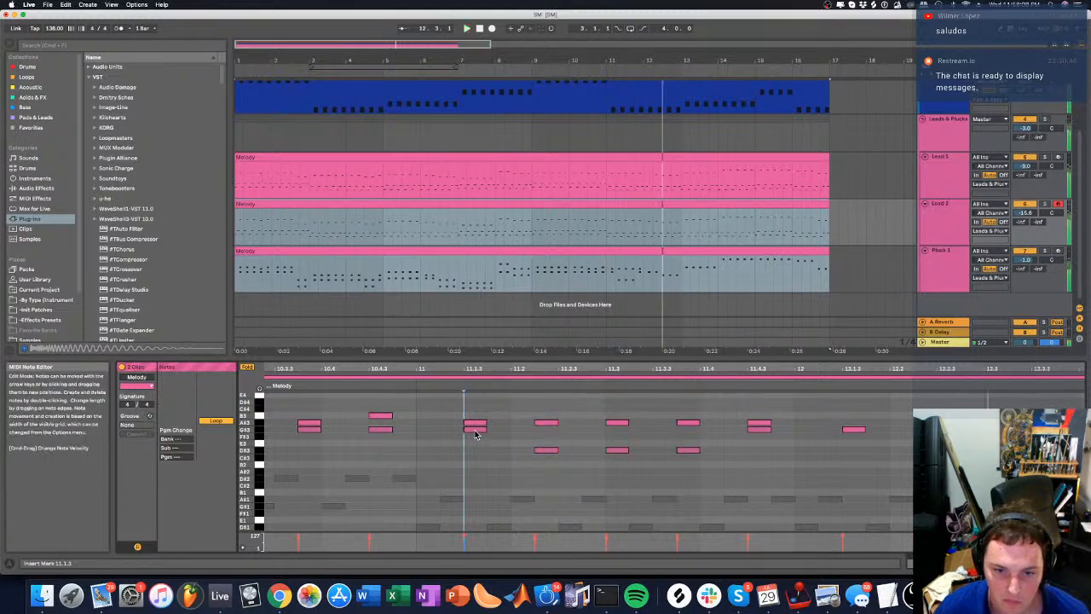
key(Down)
click(765, 429)
key(Down)
key(Down)
key(Down)
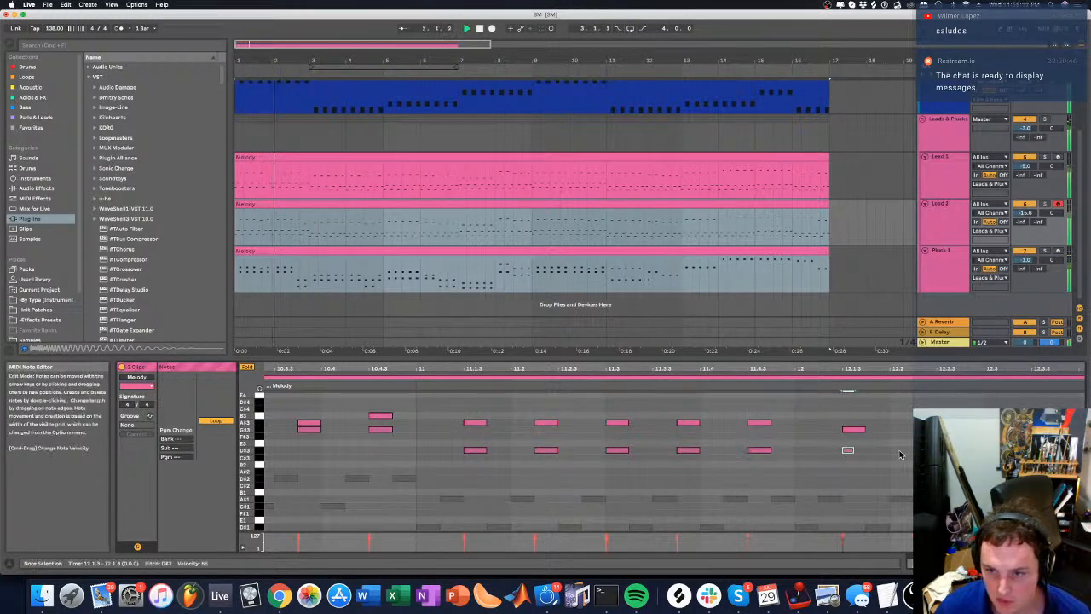
Add a D#3 harmony note beneath each of the five melody notes of bar 12, matching the melody notes' lengths
double_click(846, 451)
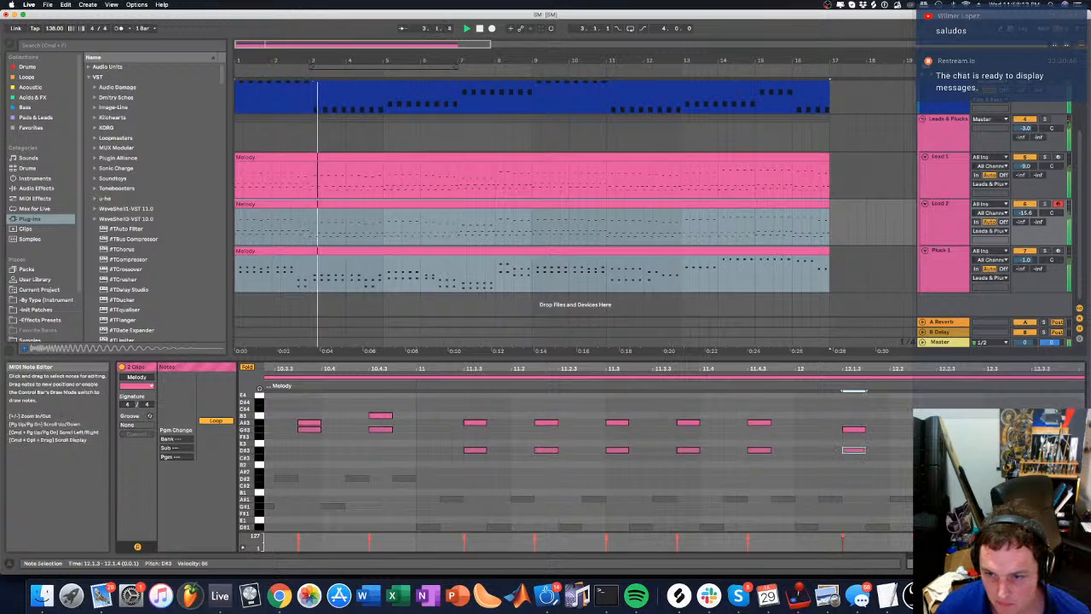
click(912, 395)
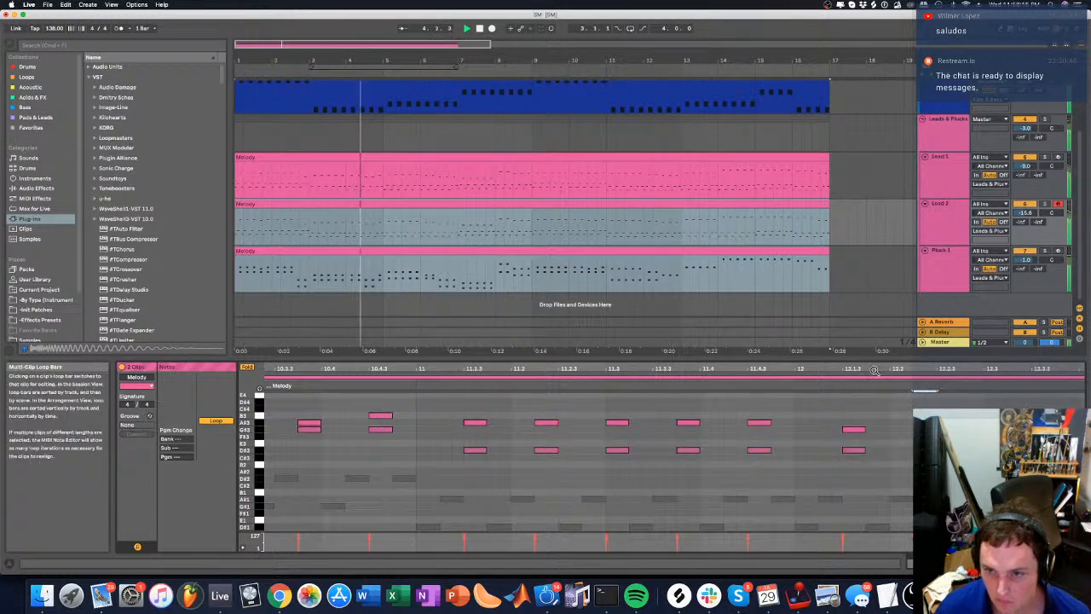
drag(871, 369, 506, 347)
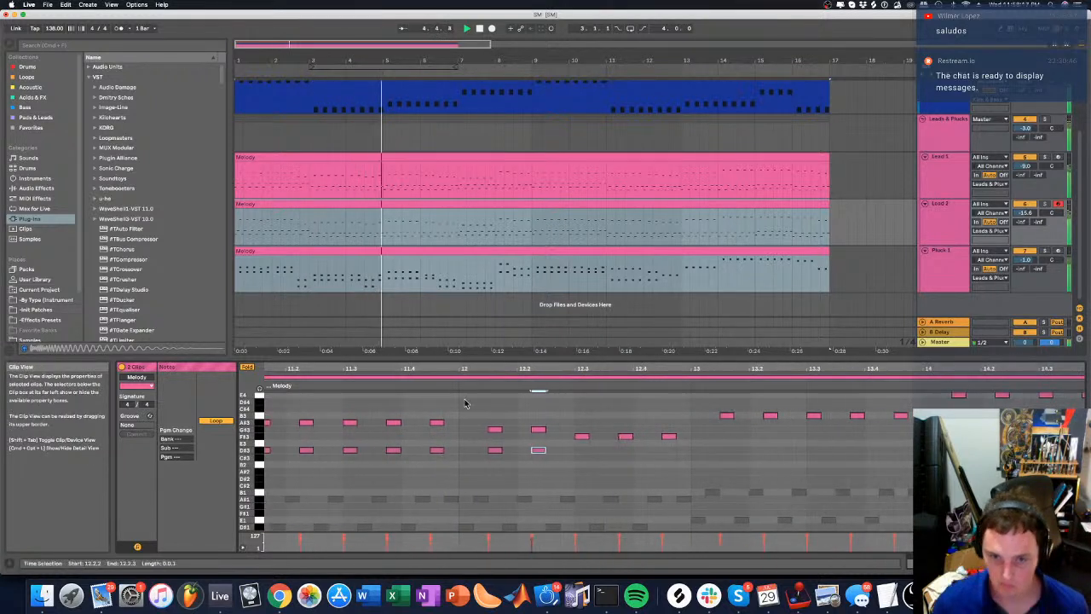
double_click(580, 449)
drag(588, 450, 646, 452)
double_click(625, 449)
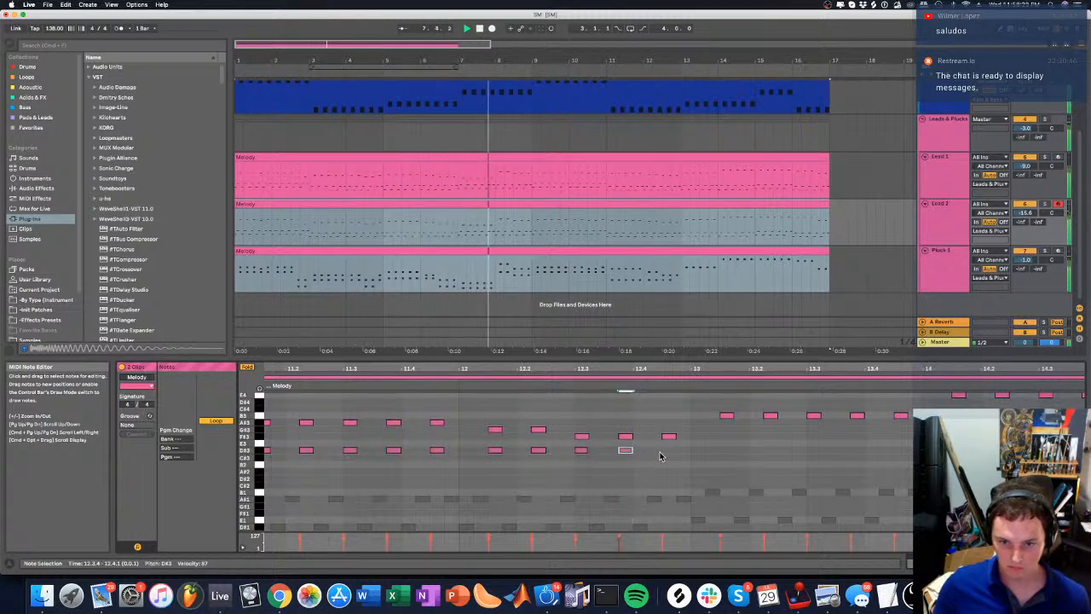
double_click(670, 451)
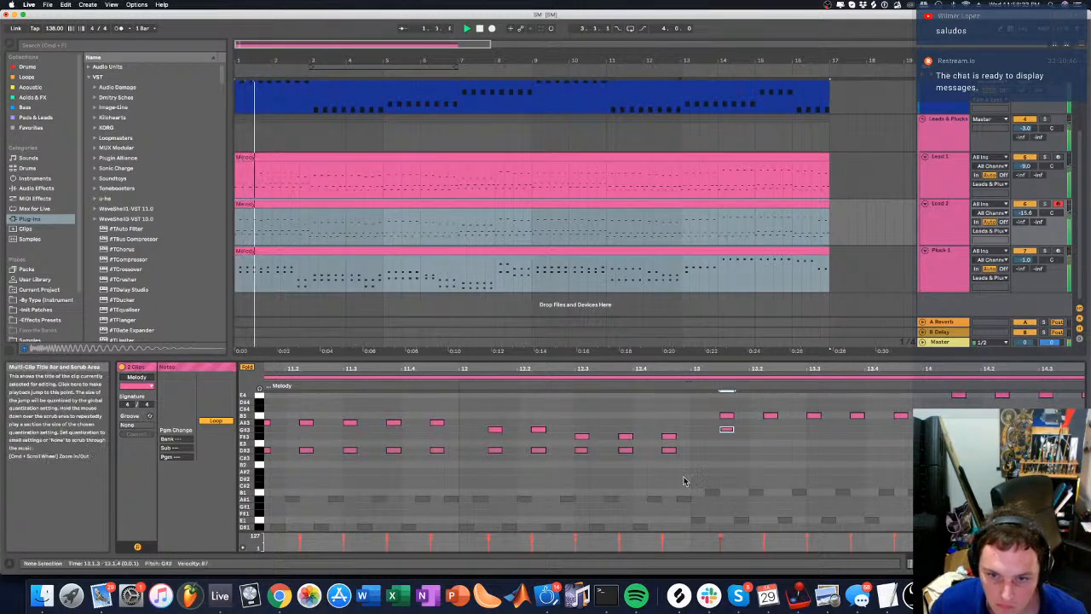
Add a G#3 harmony note beneath each of the five melody notes of bar 13 and restart playback
double_click(770, 429)
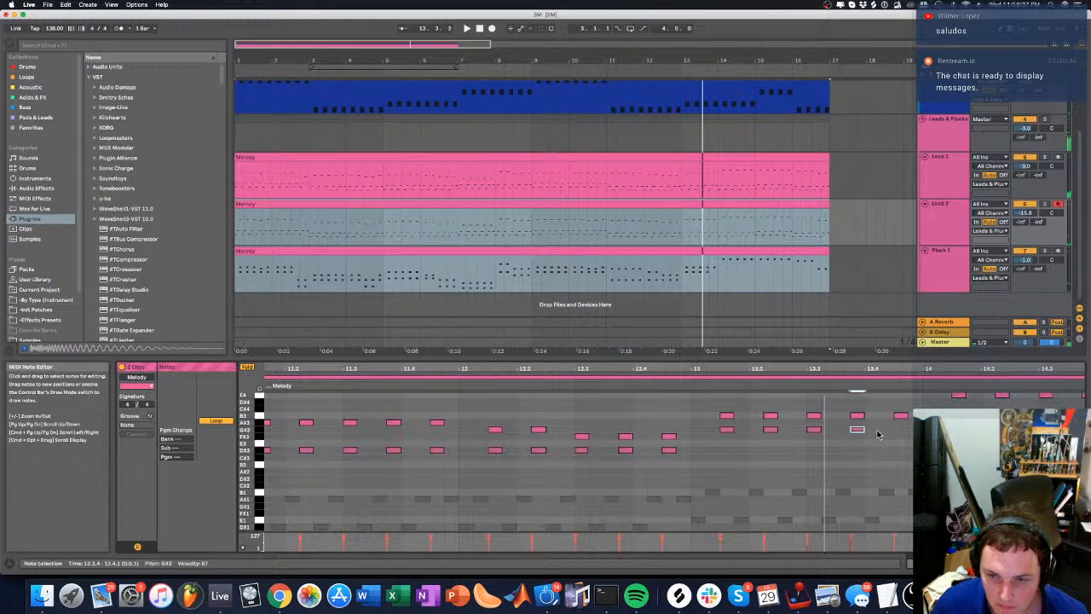
key(space)
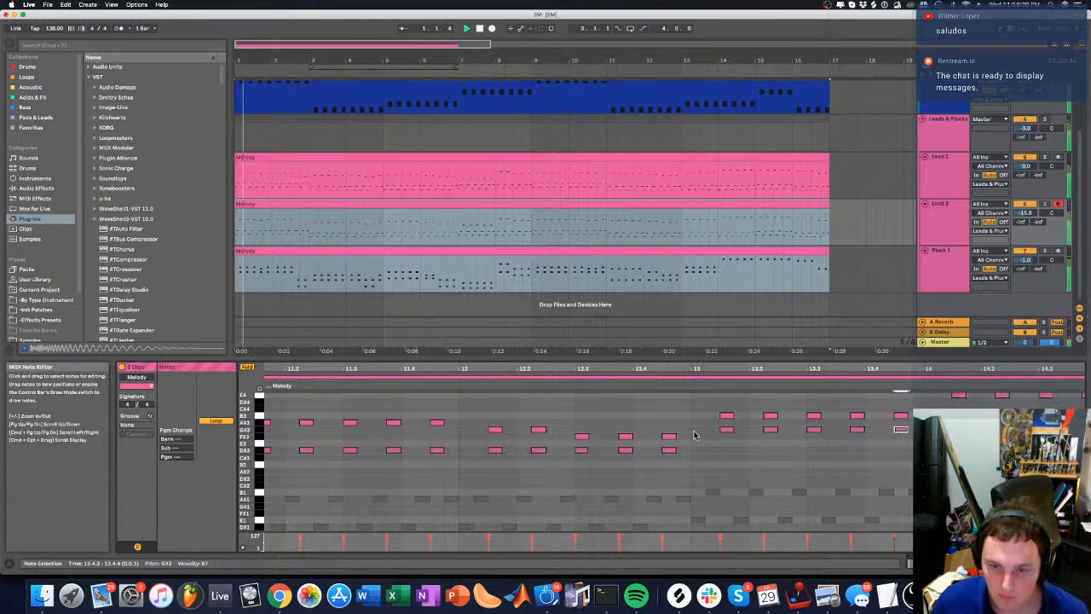
Replay bar 13 and try lowering its five harmony notes to F#3
click(690, 387)
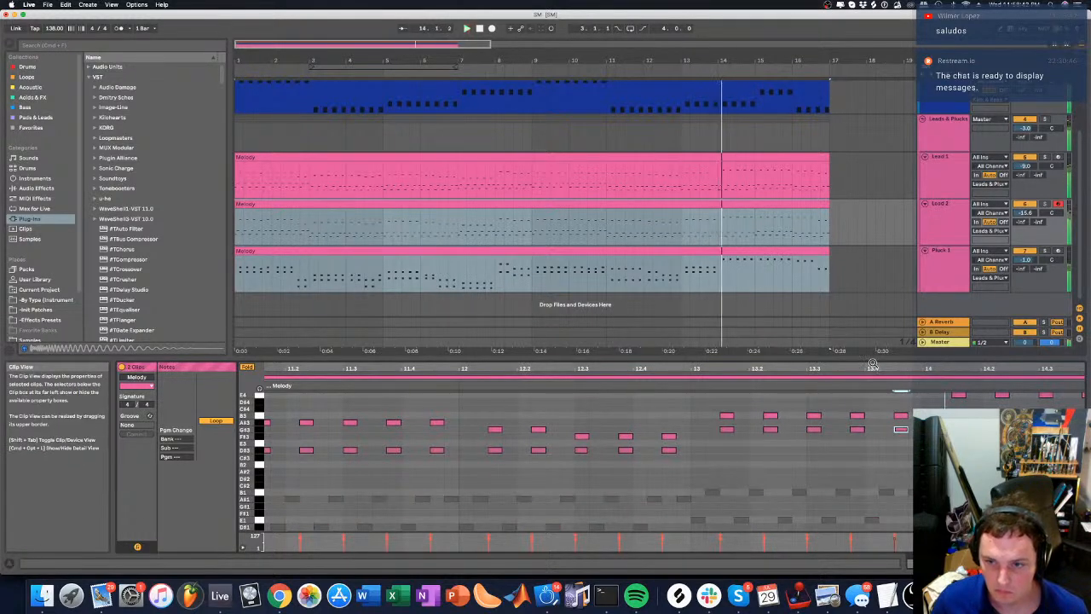
key(space)
key(space)
drag(872, 363, 706, 365)
key(space)
drag(745, 440, 535, 417)
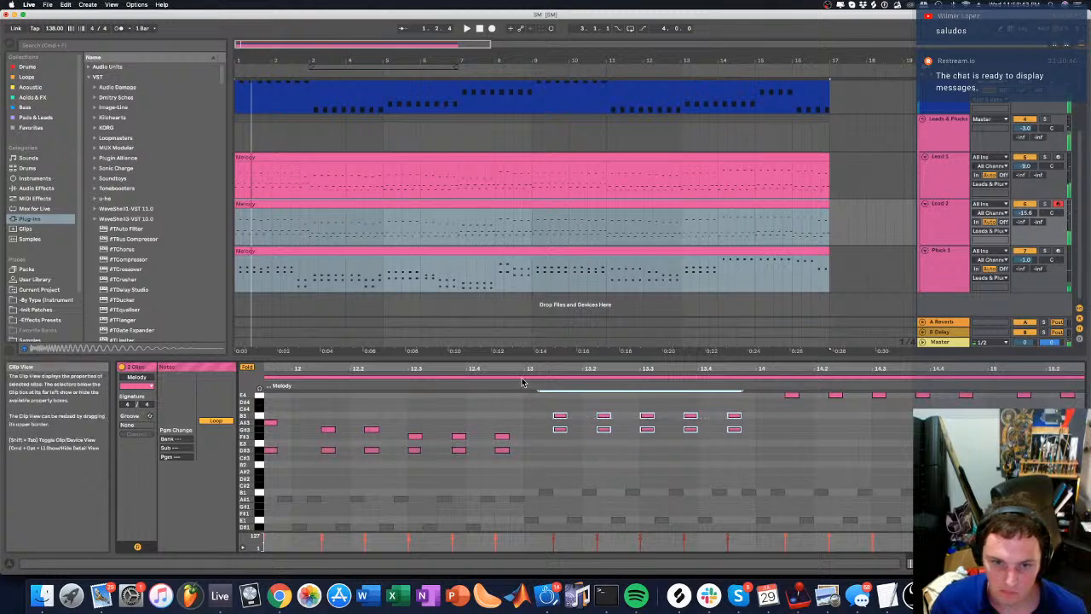
click(520, 386)
key(space)
drag(748, 442, 523, 424)
key(Down)
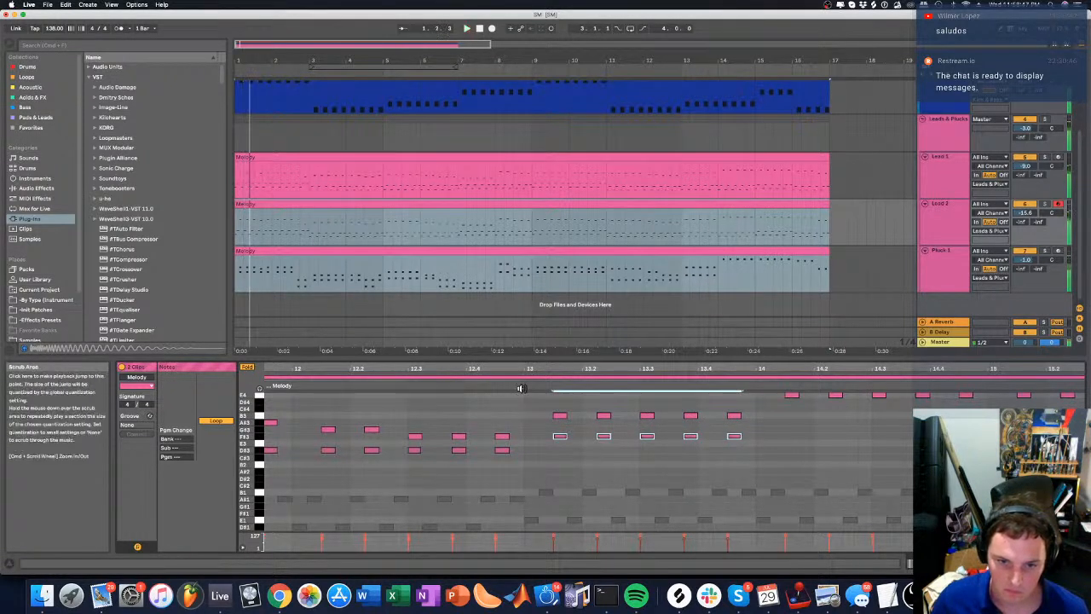
key(space)
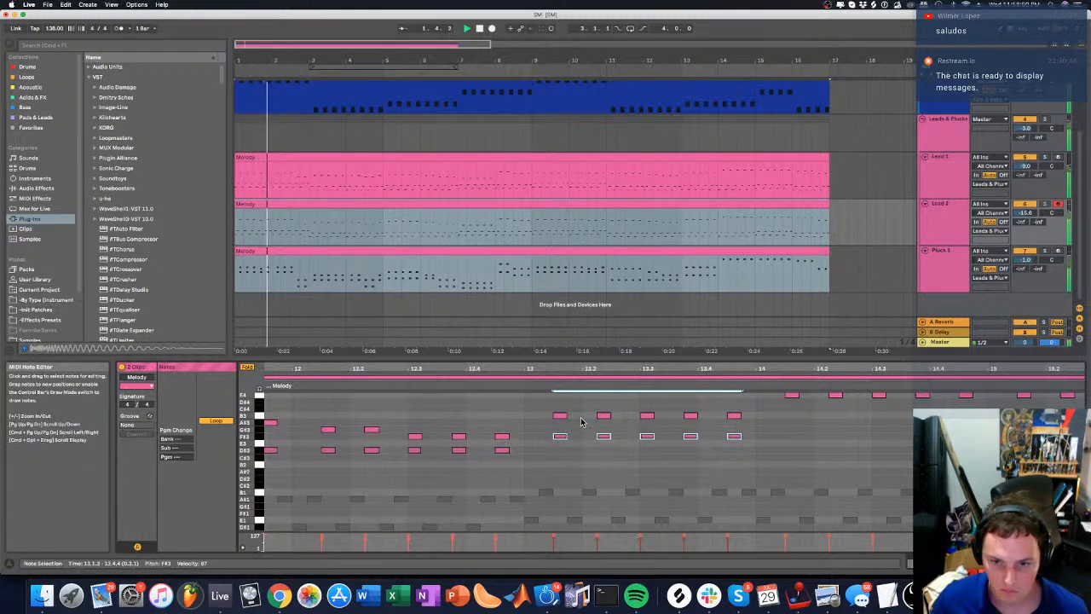
Return the five harmony notes of bar 13 to G#3 and listen to them
click(529, 386)
key(Up)
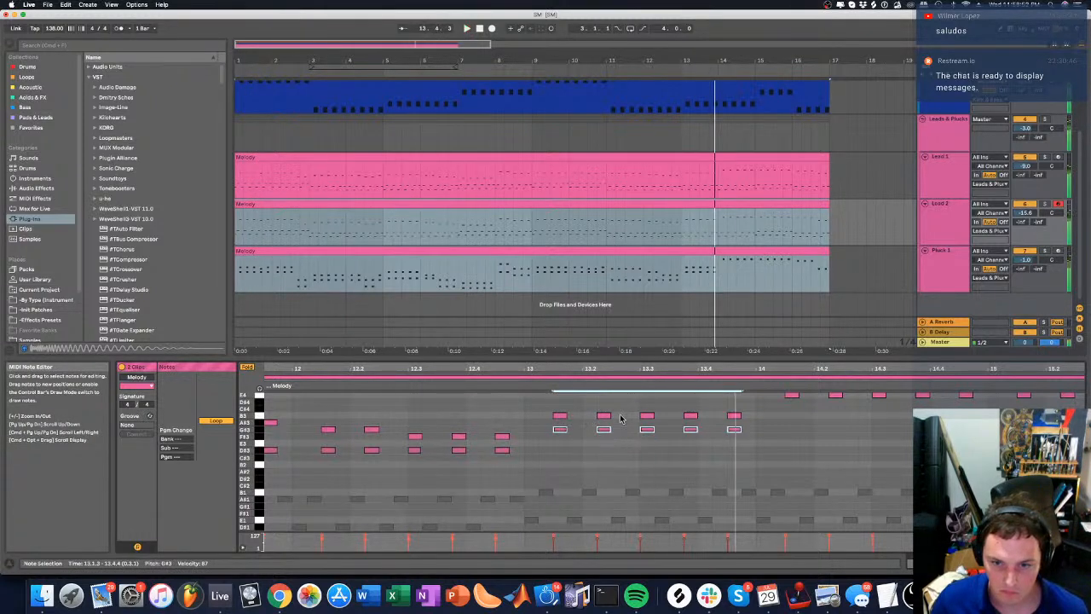
key(space)
key(space)
Lower the third melody note of bar 13 to A#3 and its harmony note to F#3, and replay the bar
drag(666, 446, 642, 404)
key(Down)
click(518, 385)
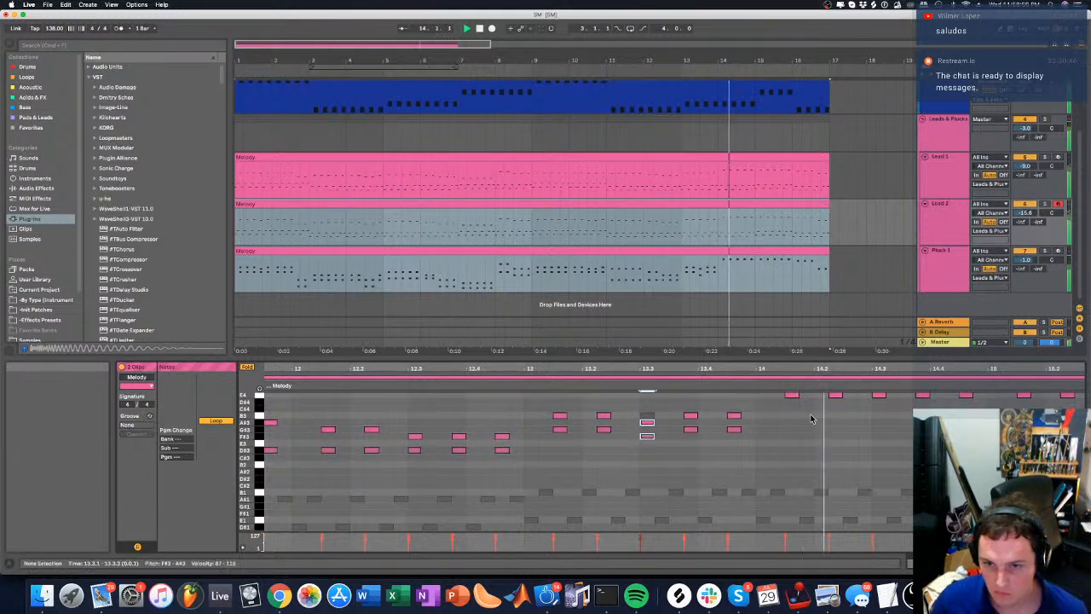
Add a B3 harmony note beneath each of the five melody notes of bar 14
click(756, 385)
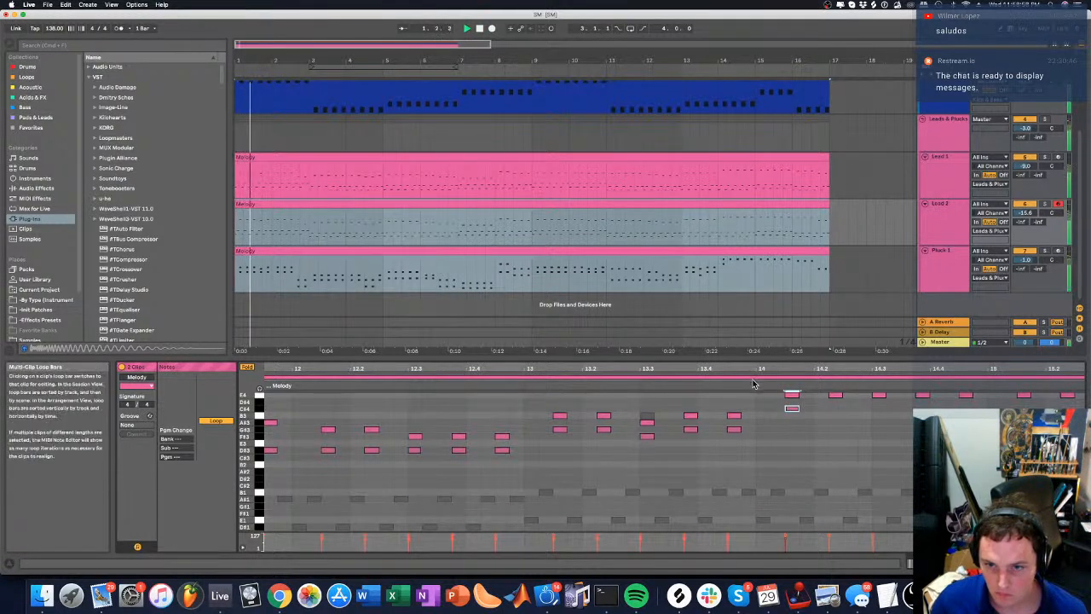
double_click(835, 411)
key(space)
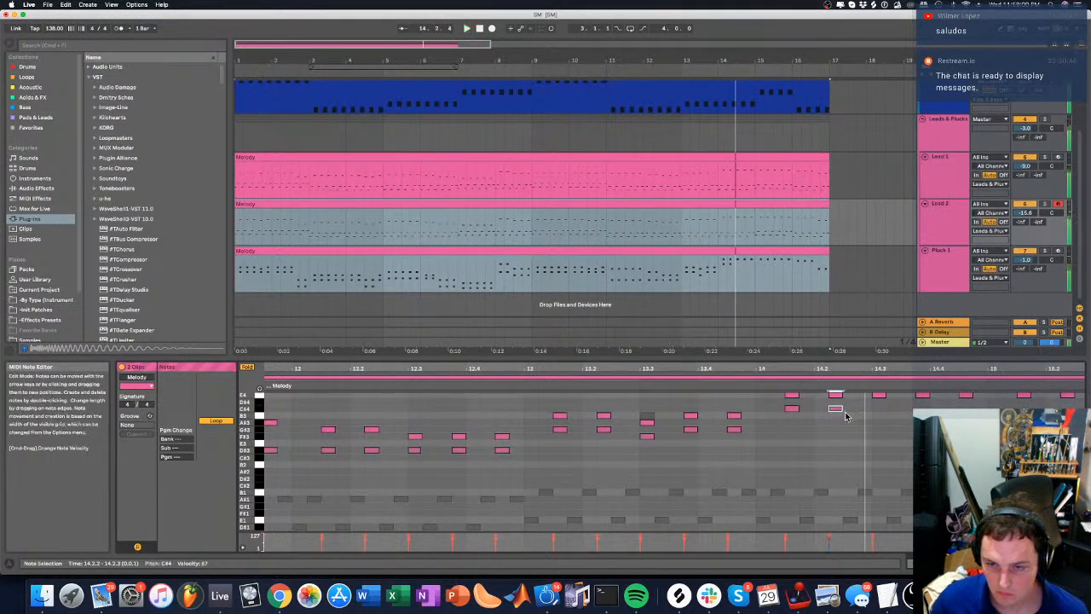
drag(848, 420, 784, 403)
key(Down)
key(space)
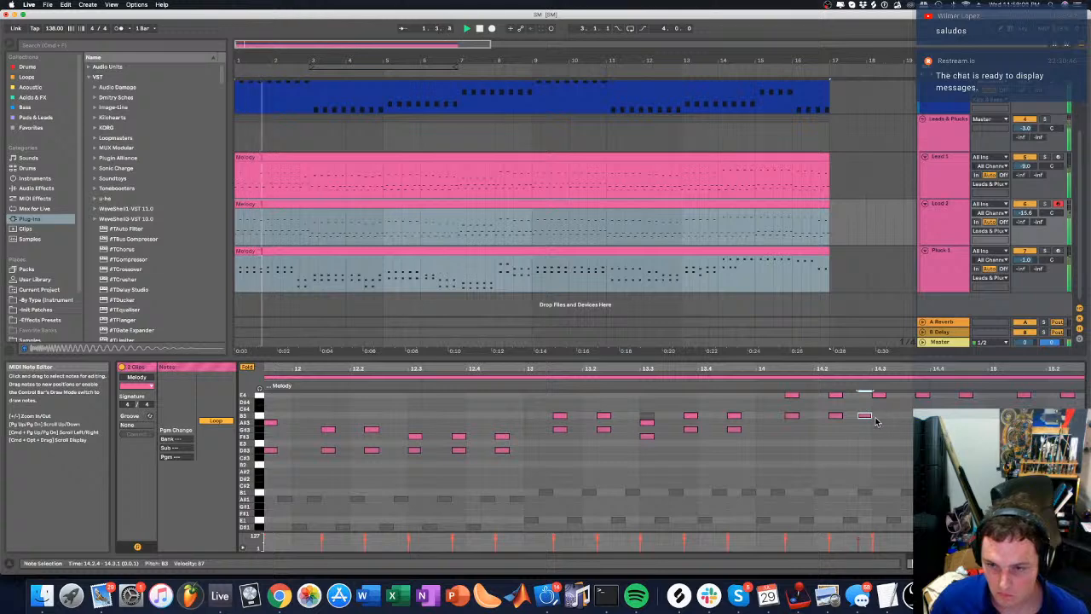
key(Right)
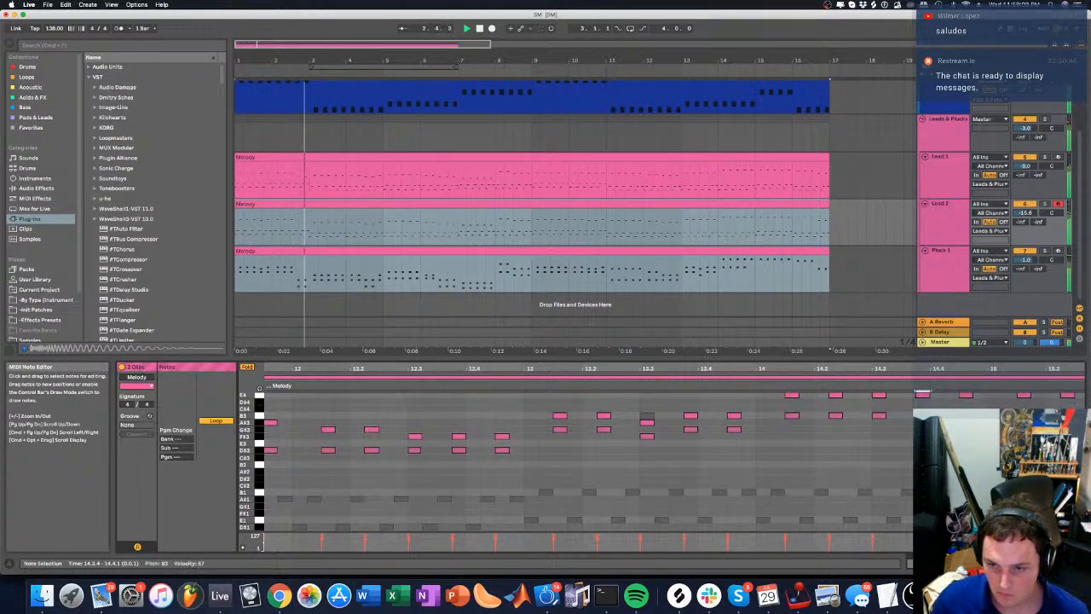
scroll(853, 405, right, 5)
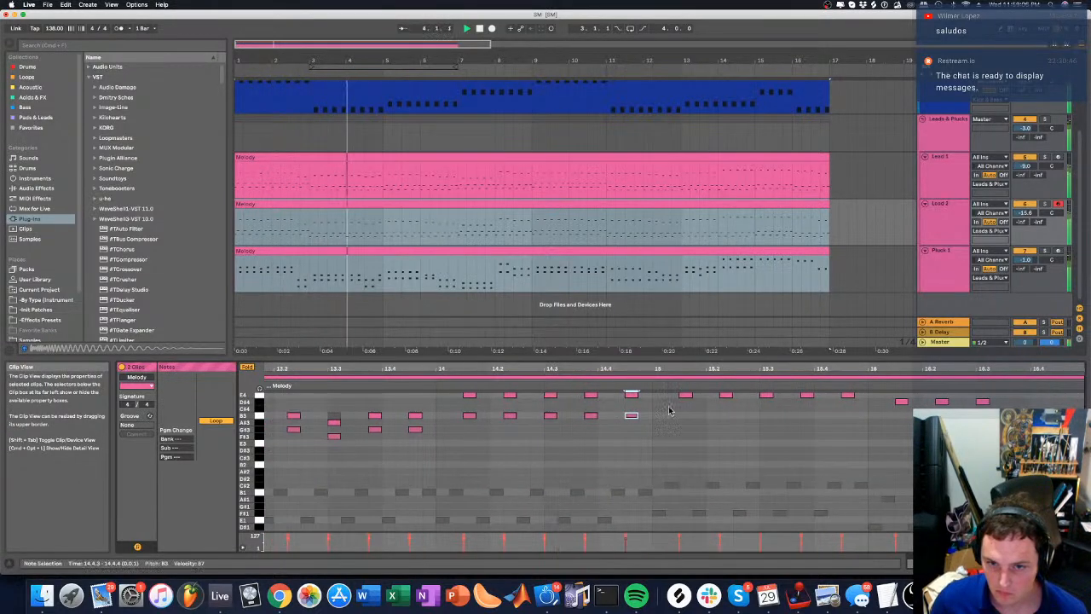
Add a B3 harmony note beneath each of the five melody notes of bar 15
double_click(682, 419)
double_click(726, 418)
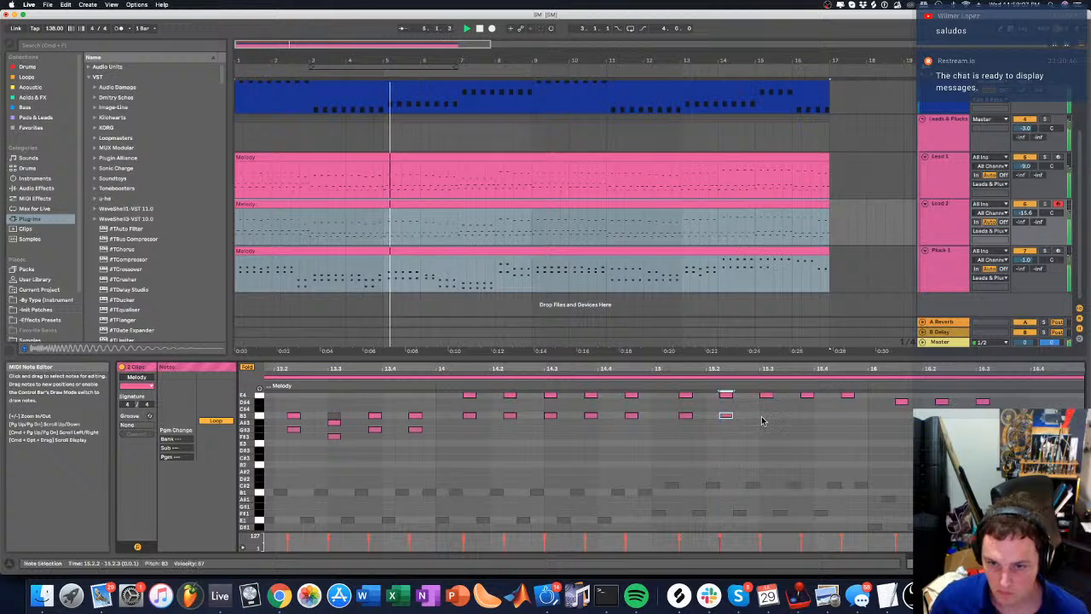
double_click(765, 417)
double_click(807, 416)
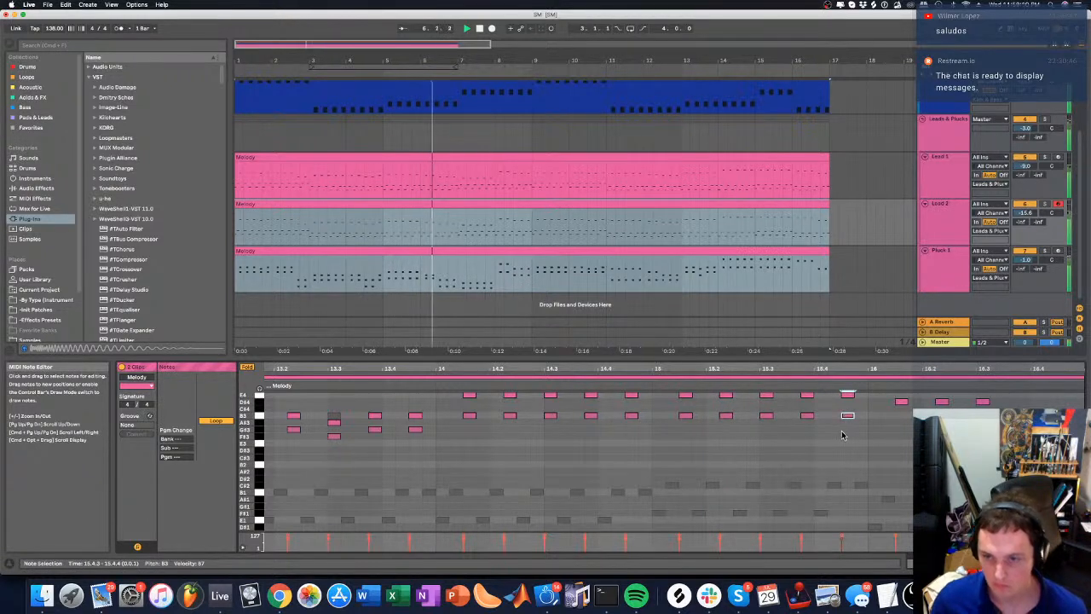
Compare bar 16 with the bass notes and add a D#3 harmony note beneath each of its melody notes
click(884, 504)
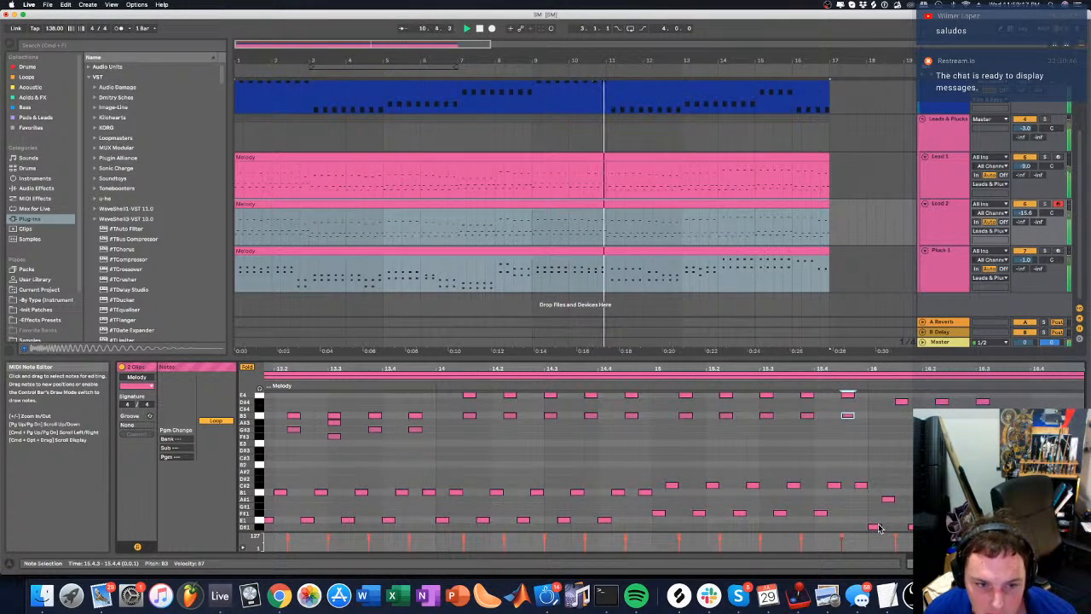
double_click(898, 445)
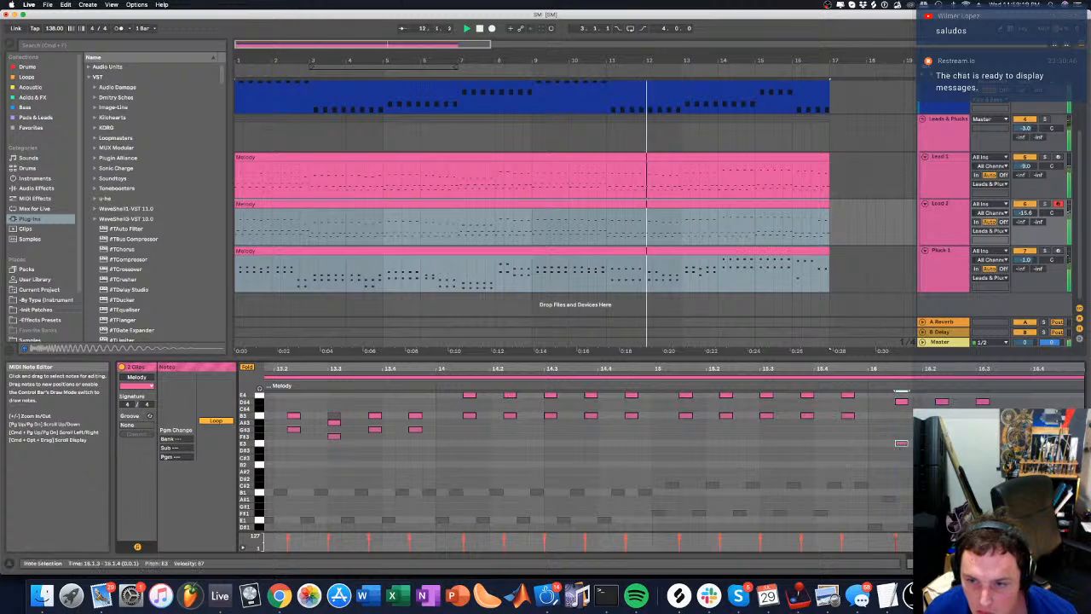
click(977, 397)
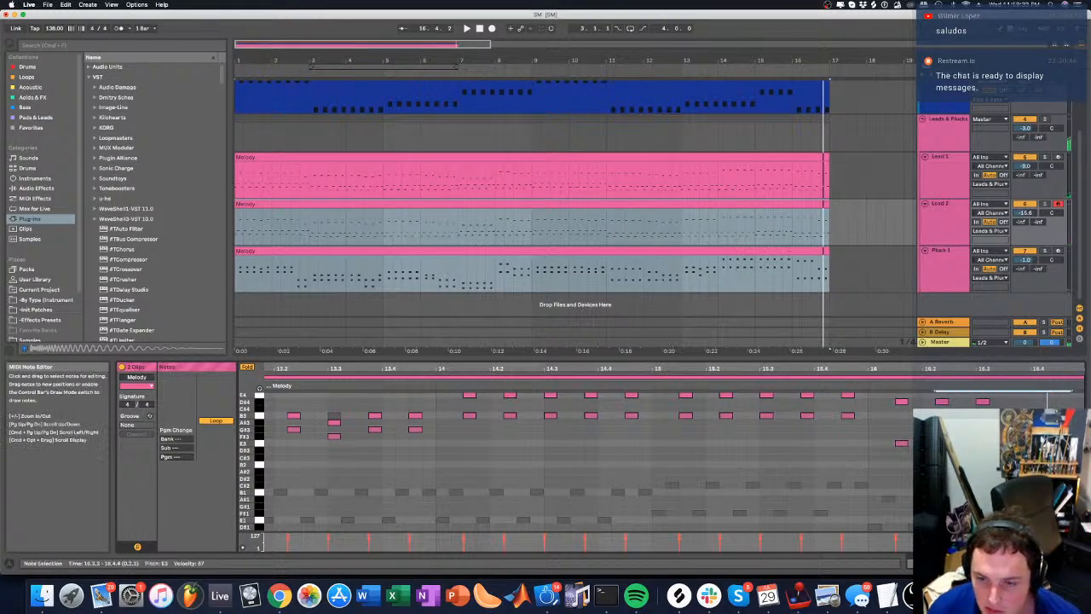
double_click(900, 445)
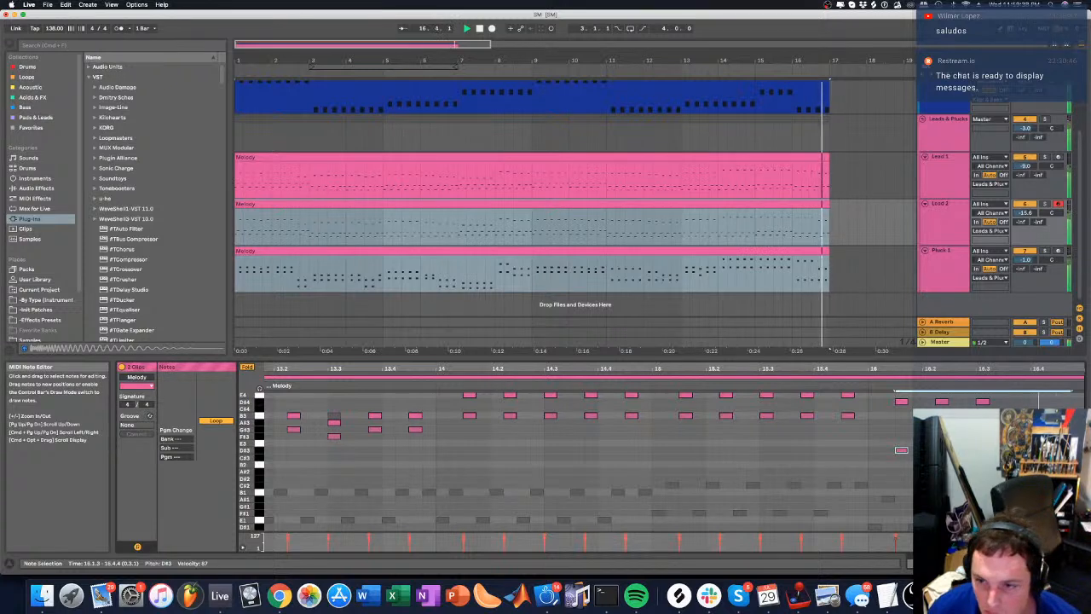
Raise the first three harmony notes of bar 16 to G#3 and listen to the result
key(Up)
key(Up)
key(Up)
key(Up)
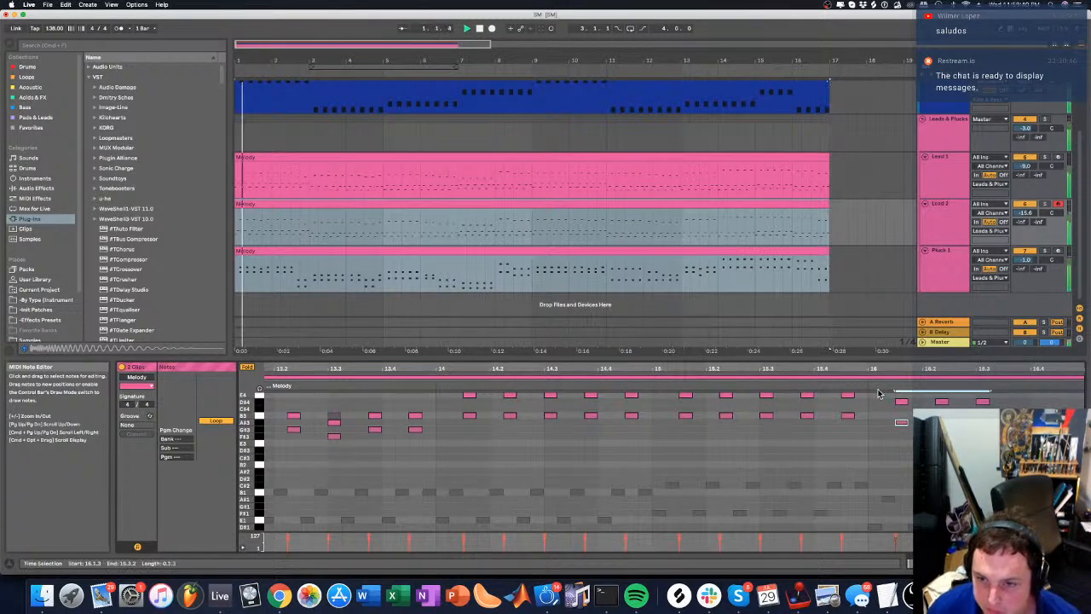
click(873, 387)
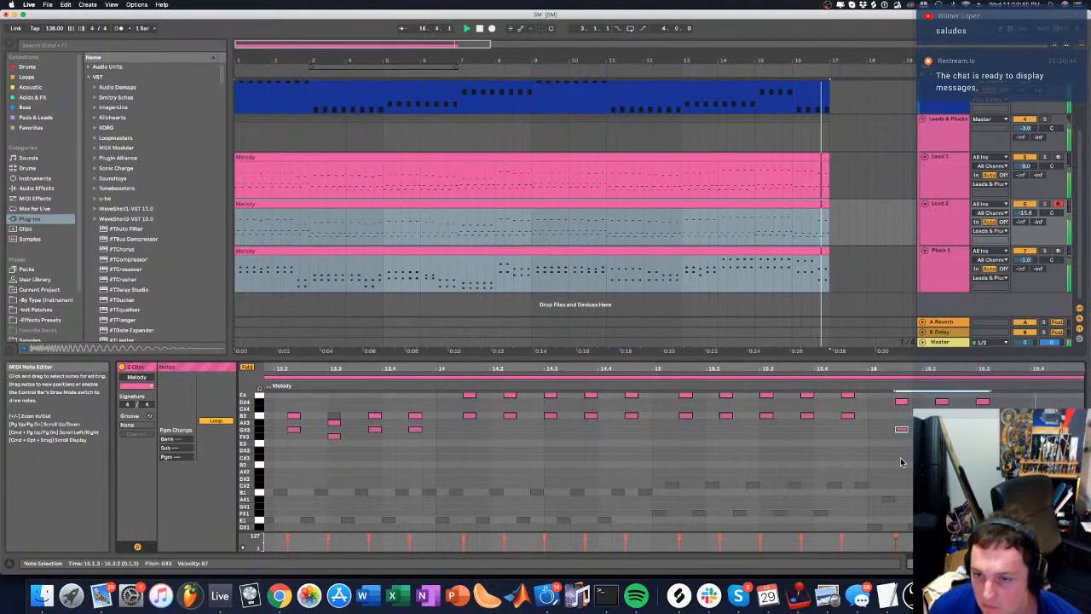
key(space)
key(space)
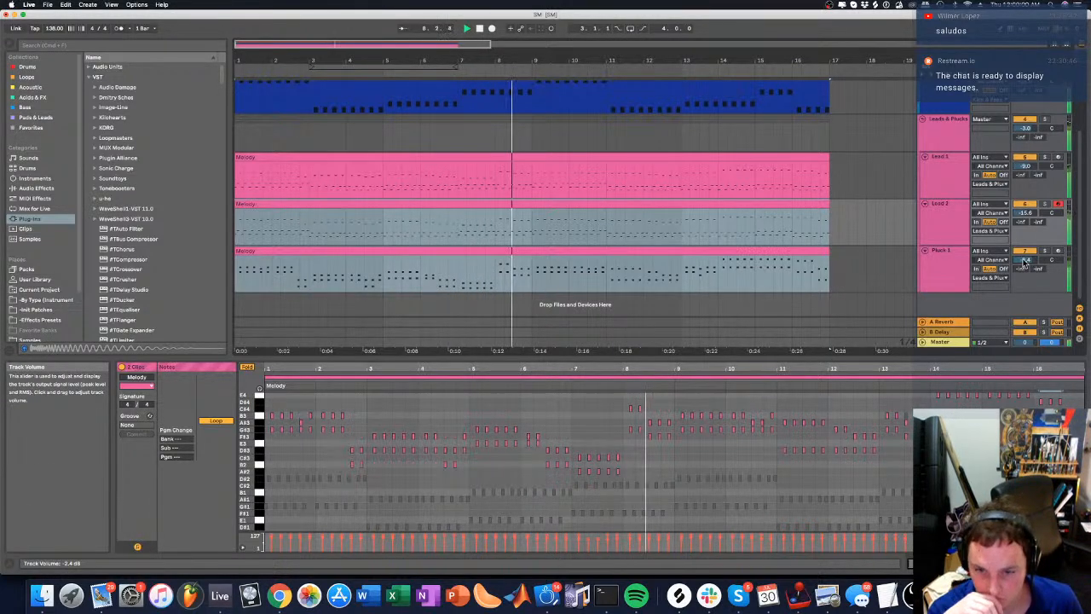
Raise the first two harmony notes of bar 8 to A#3 and replay the bar
mouse_move(618, 368)
mouse_down()
mouse_move(611, 379)
mouse_move(555, 384)
mouse_up()
click(555, 386)
key(space)
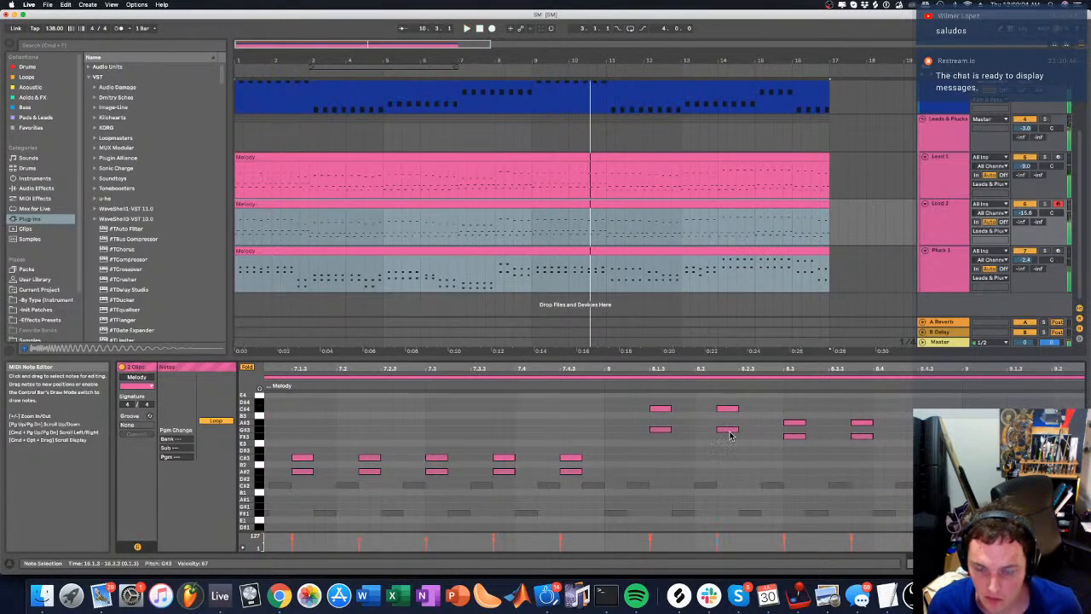
drag(728, 431, 650, 432)
click(724, 443)
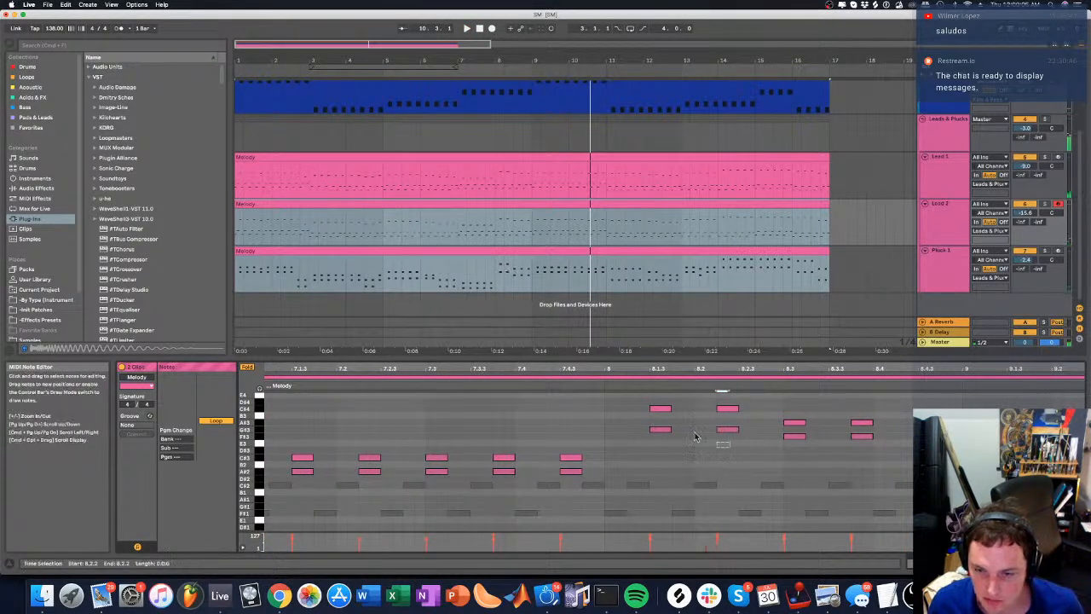
key(space)
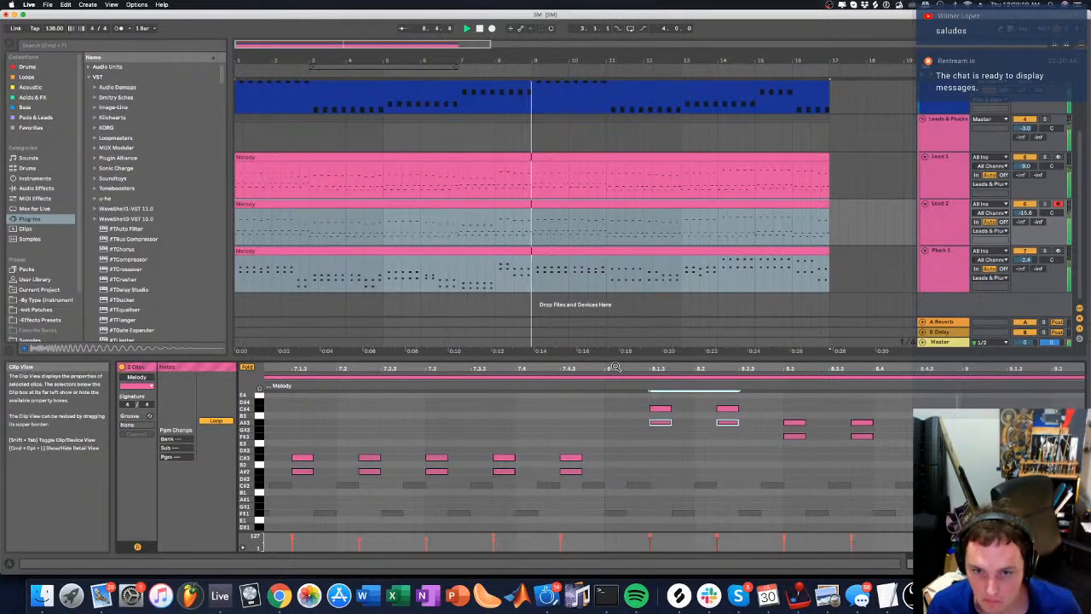
Try the five harmony notes of bar 11 at F#3 and return them to D#3
drag(486, 370, 474, 311)
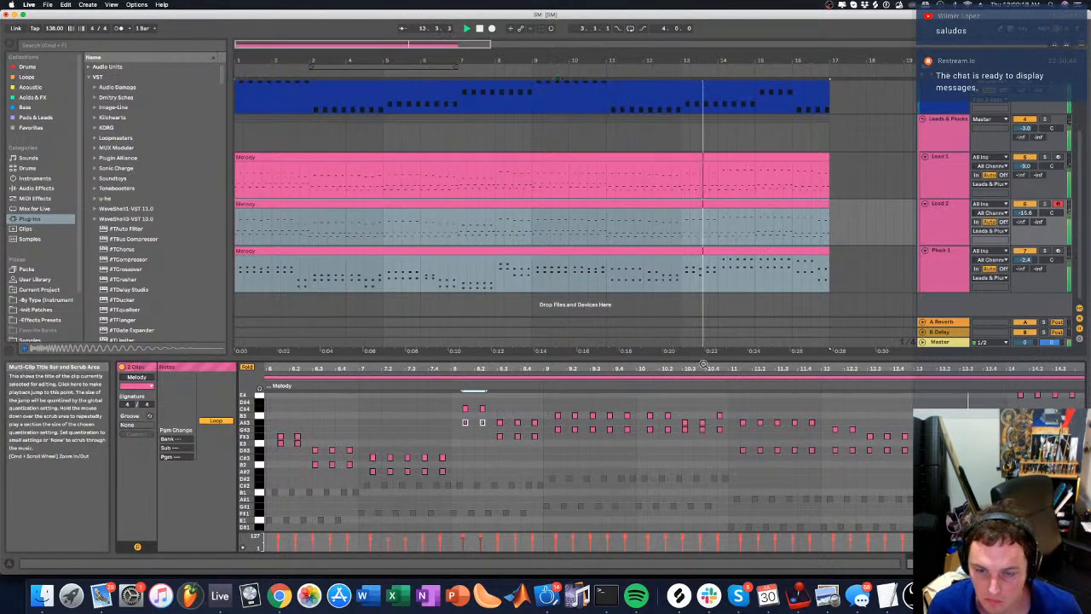
drag(593, 388, 541, 446)
click(630, 461)
drag(612, 454, 479, 440)
key(Up)
key(Up)
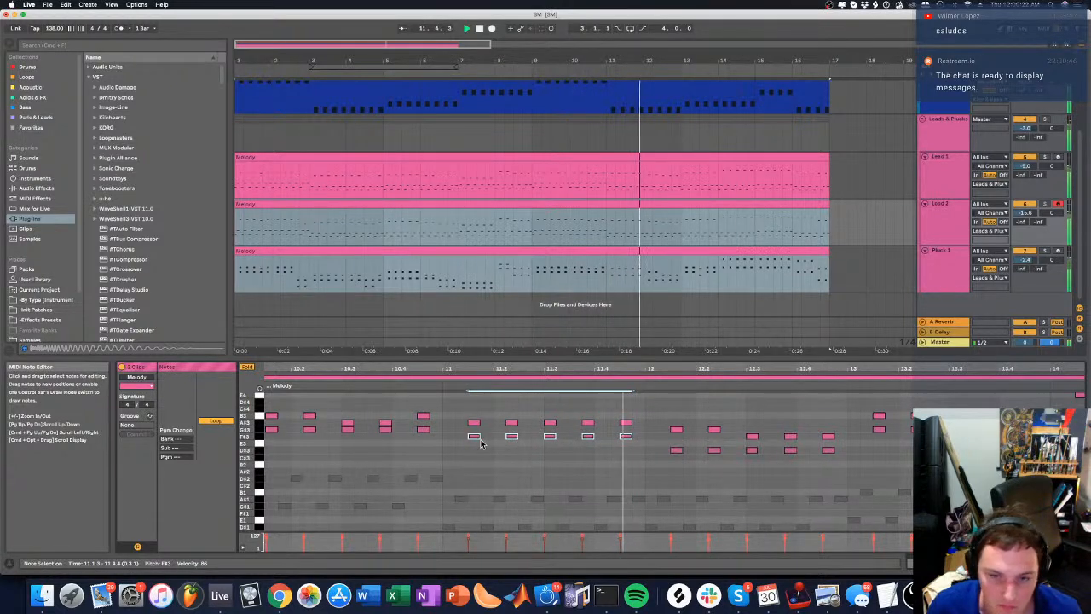
key(Down)
key(Down)
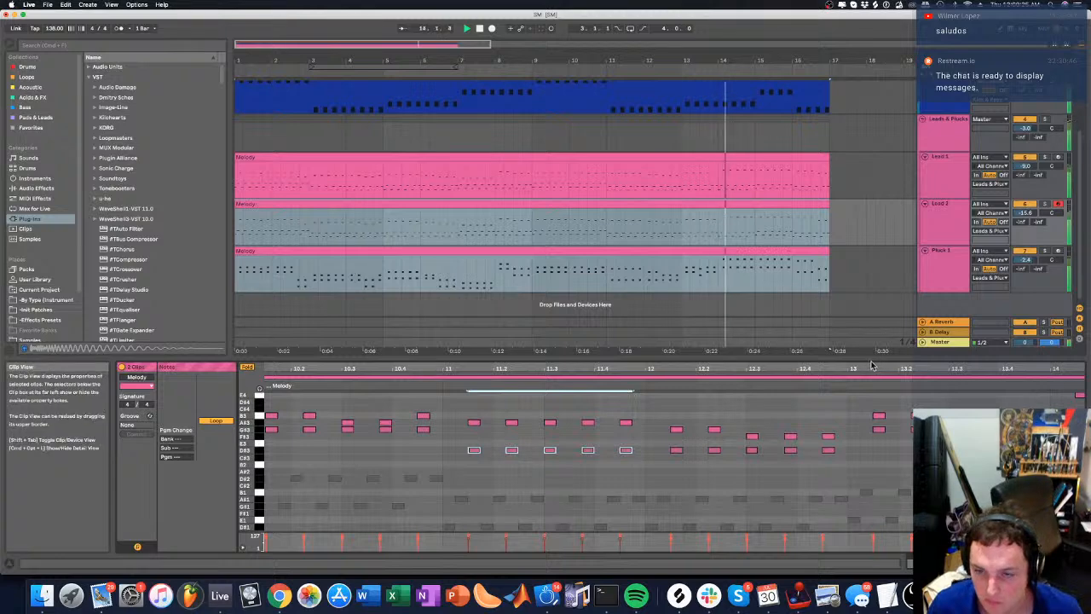
Replay bar 16 to check its harmony notes against the melody, and stop playback
drag(725, 369, 808, 354)
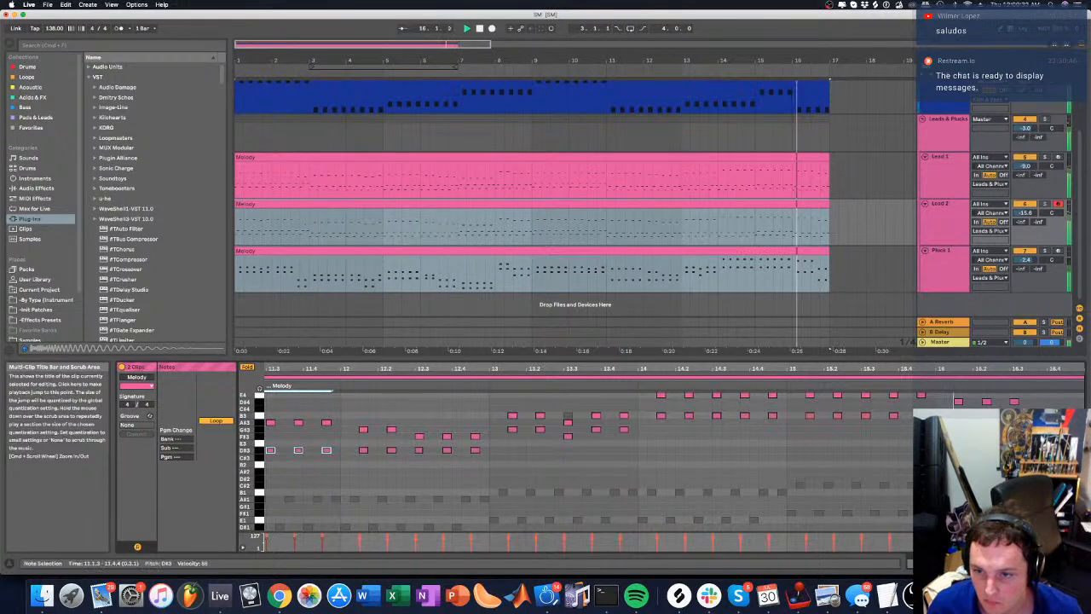
click(958, 399)
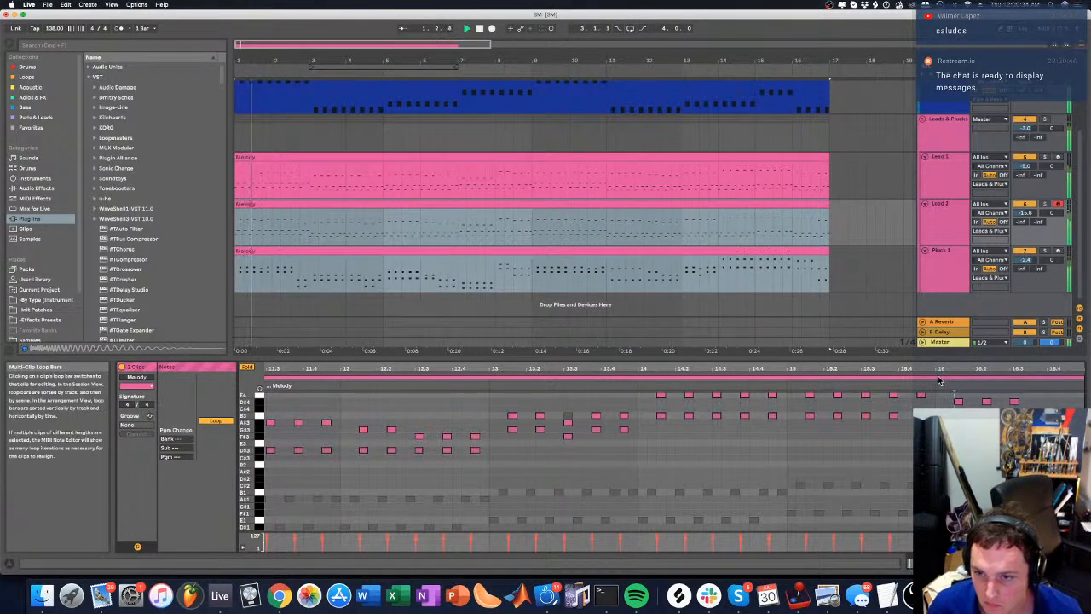
click(941, 366)
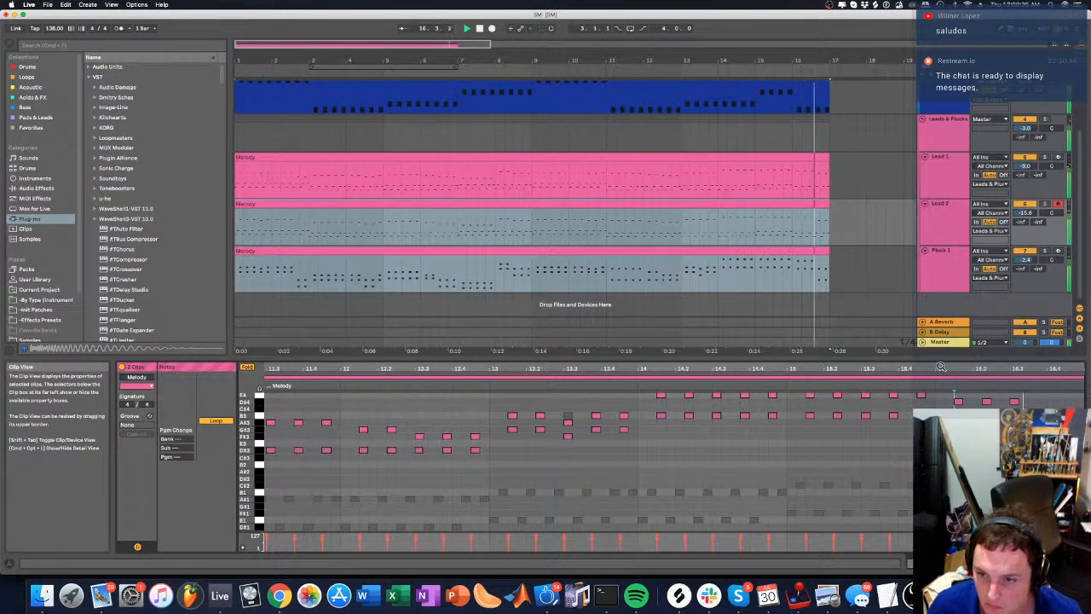
key(space)
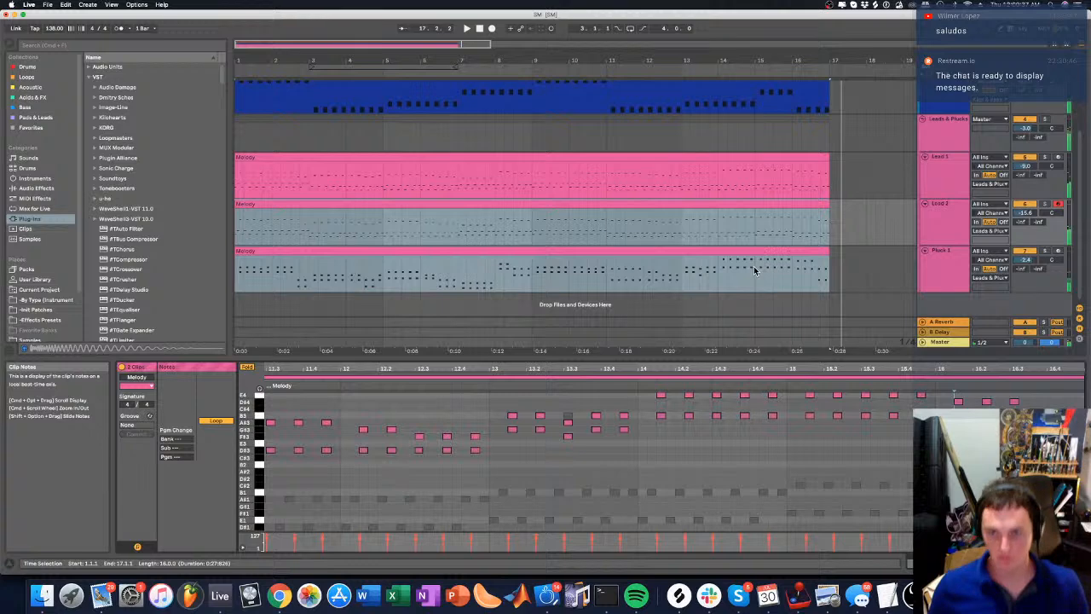
Place the Pluck 1 Melody clip in the track's first Session View slot and play the first scene briefly
click(875, 230)
drag(605, 253, 563, 60)
key(Tab)
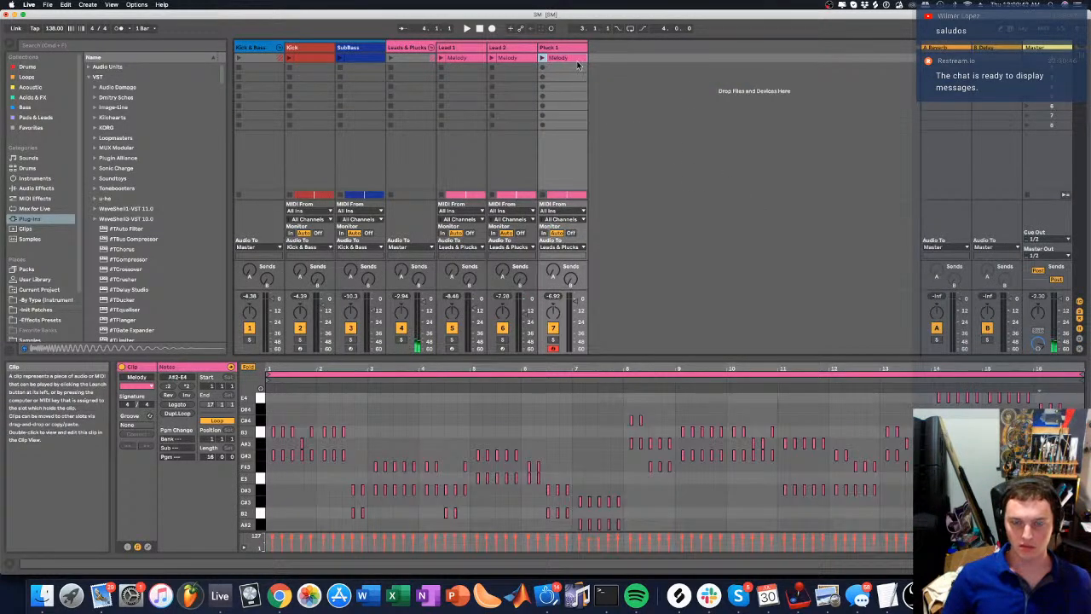
click(1034, 57)
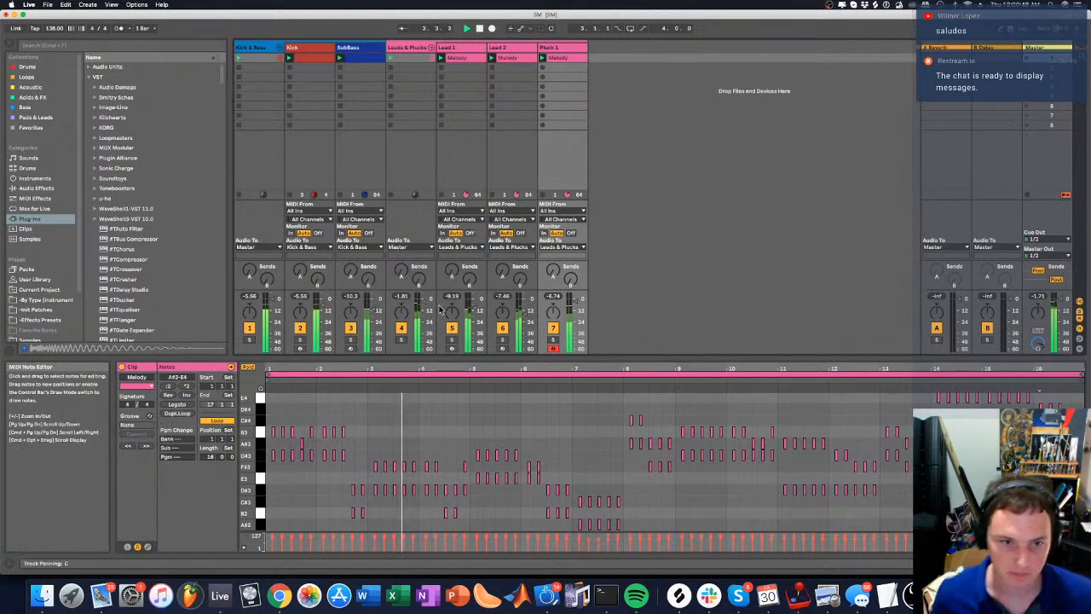
key(space)
Show the Pluck 1 track's devices and open the SynthMaster One plug-in window
click(557, 47)
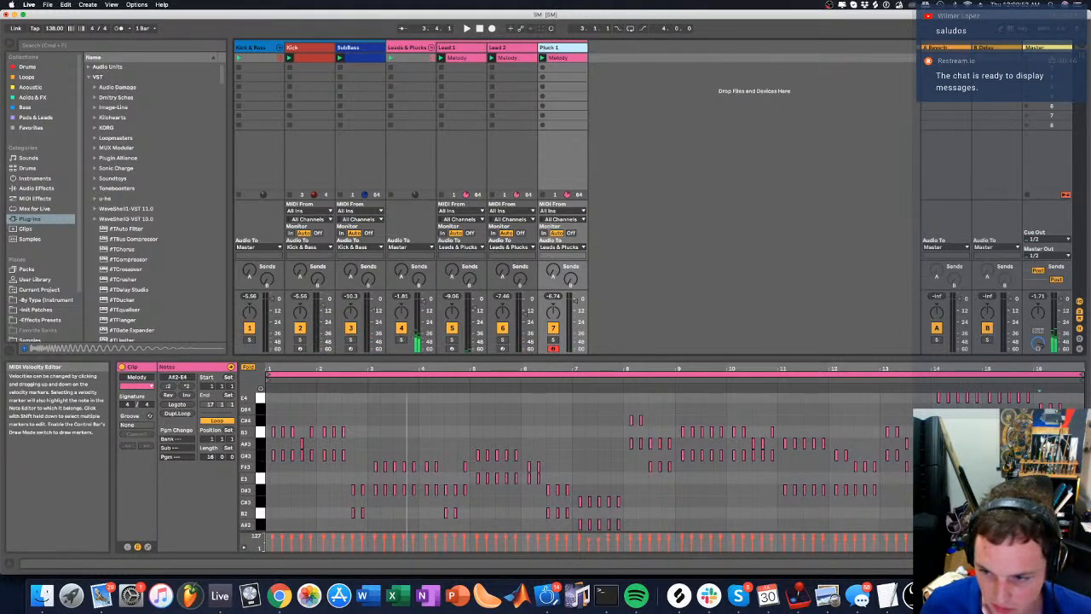
key(shift+Tab)
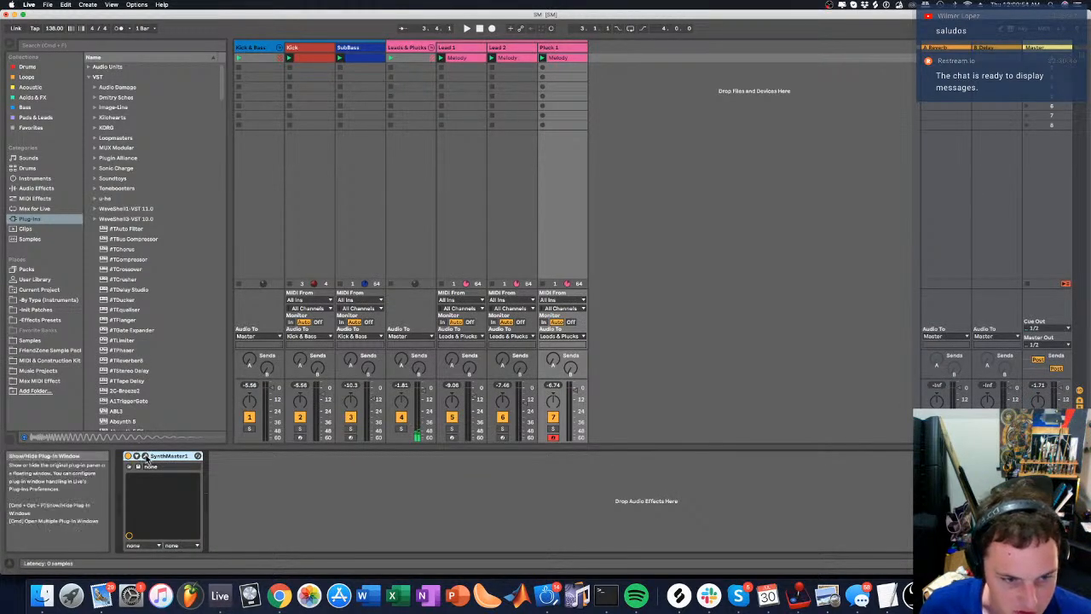
click(145, 456)
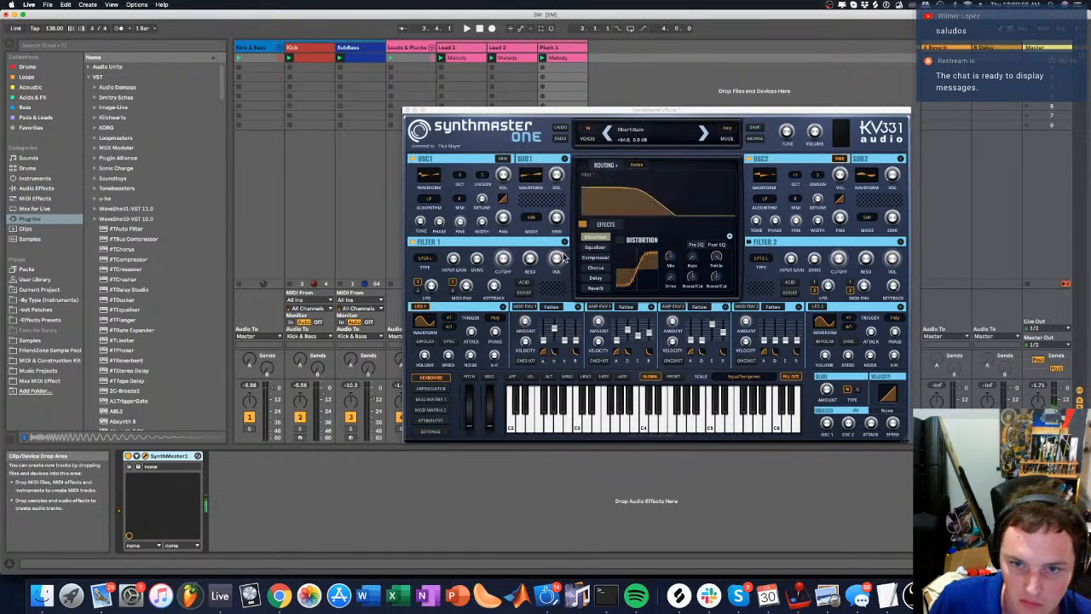
Enable the Delay effect in the Pluck 1 synth and move its plug-in window clear of the mixer's track strips
click(594, 279)
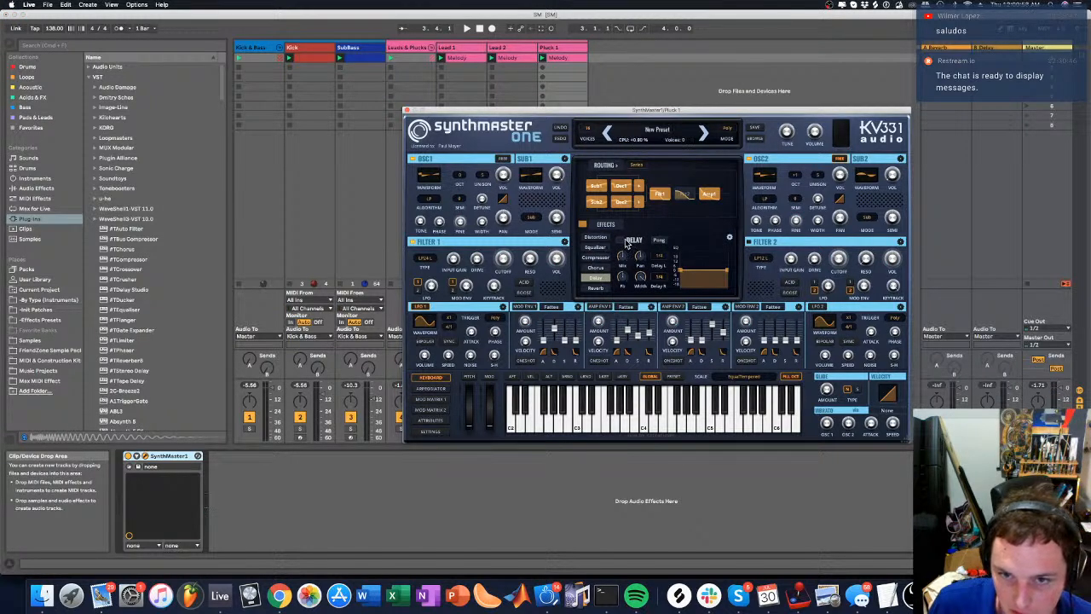
click(622, 241)
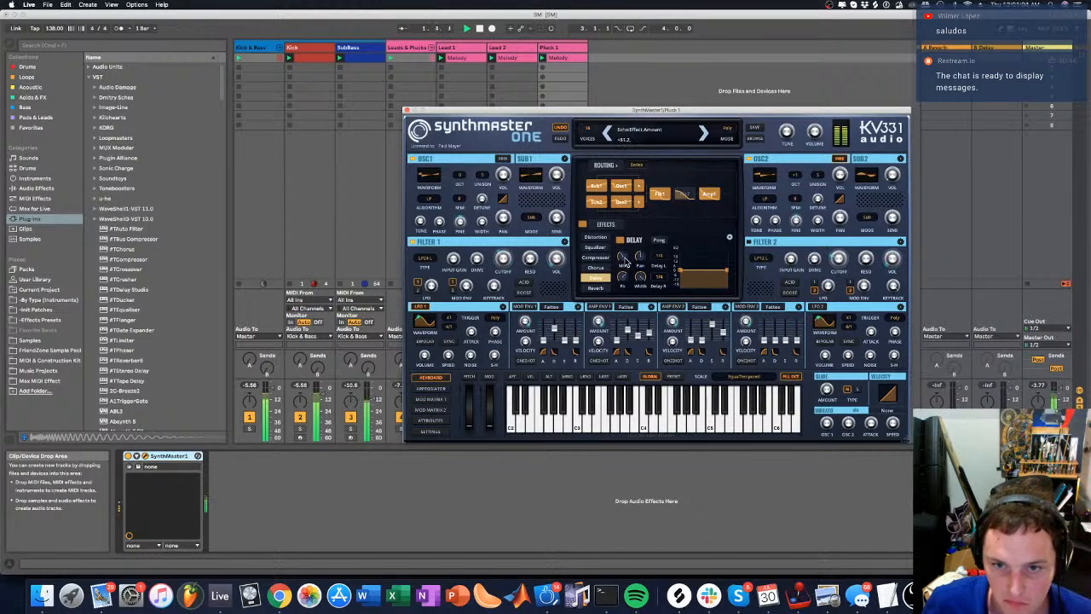
drag(569, 110, 806, 32)
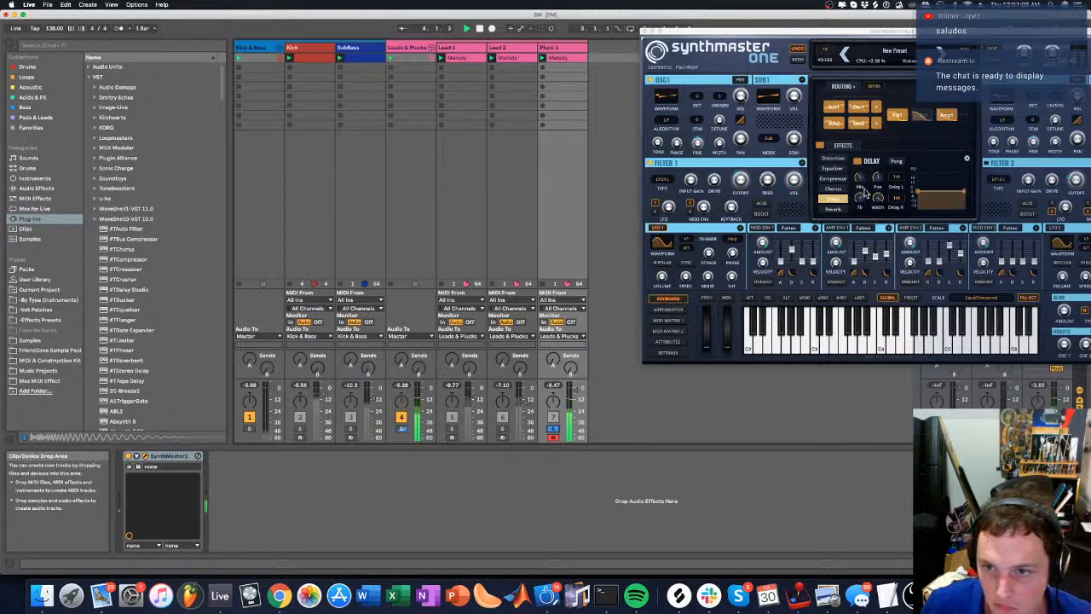
Set the delay's left and right synced times to 1/8 and turn on its Pong mode
click(899, 181)
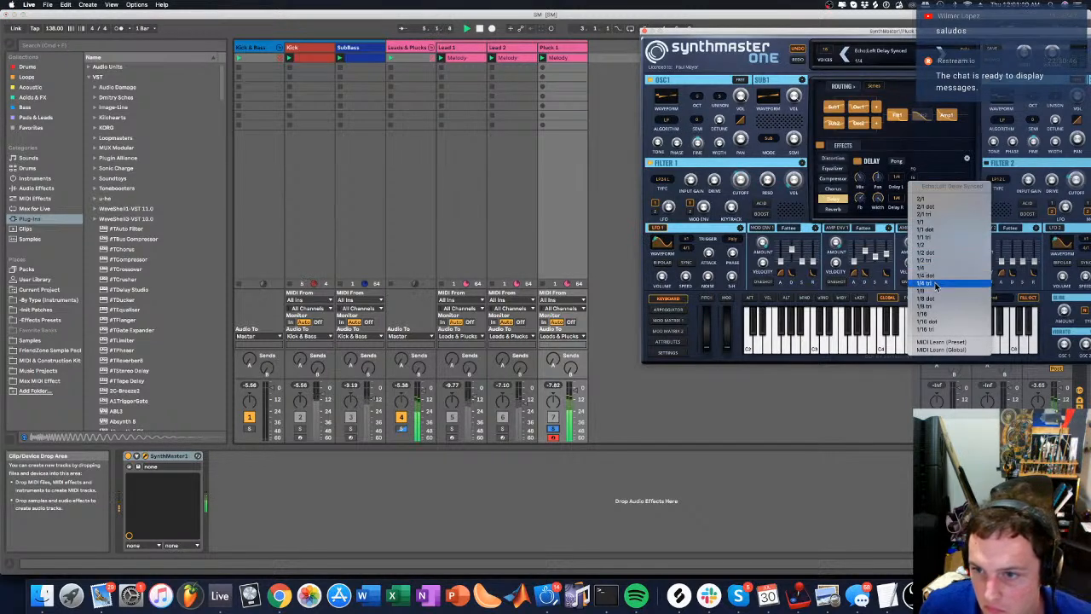
click(929, 286)
click(901, 205)
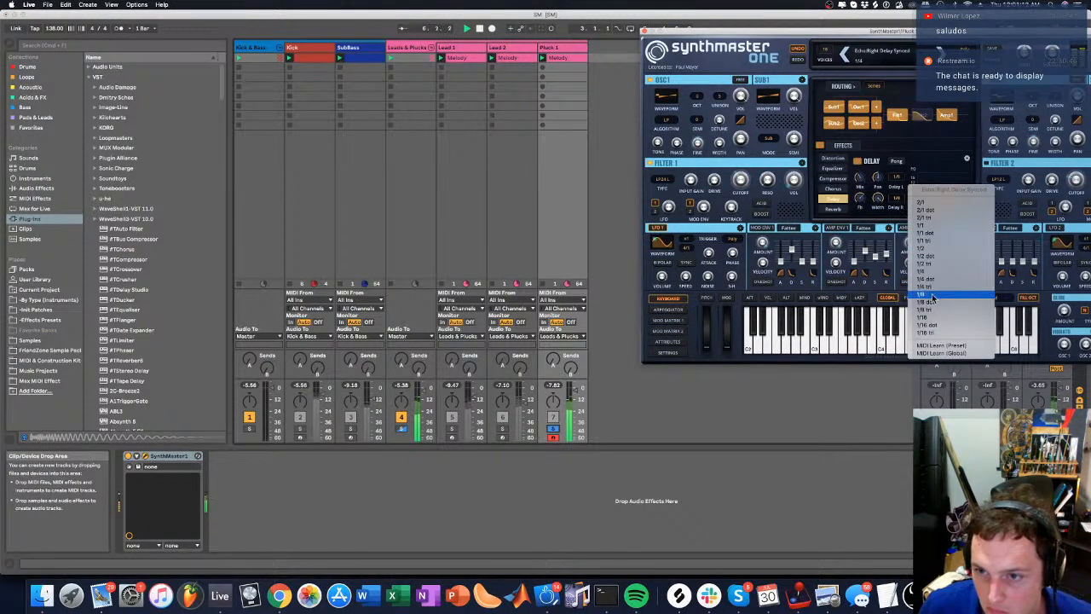
click(926, 294)
click(900, 181)
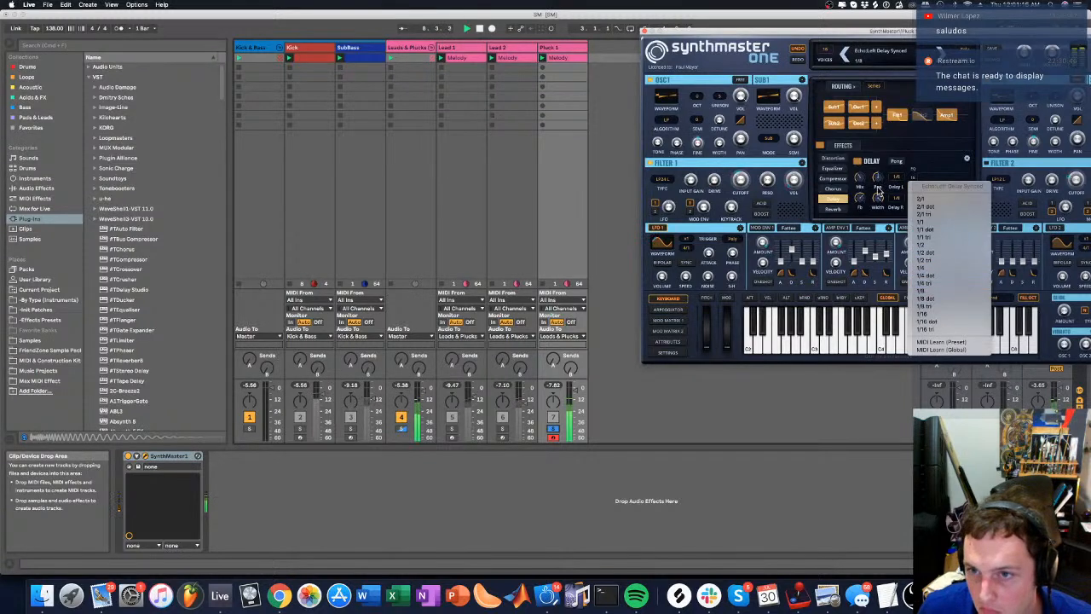
click(929, 288)
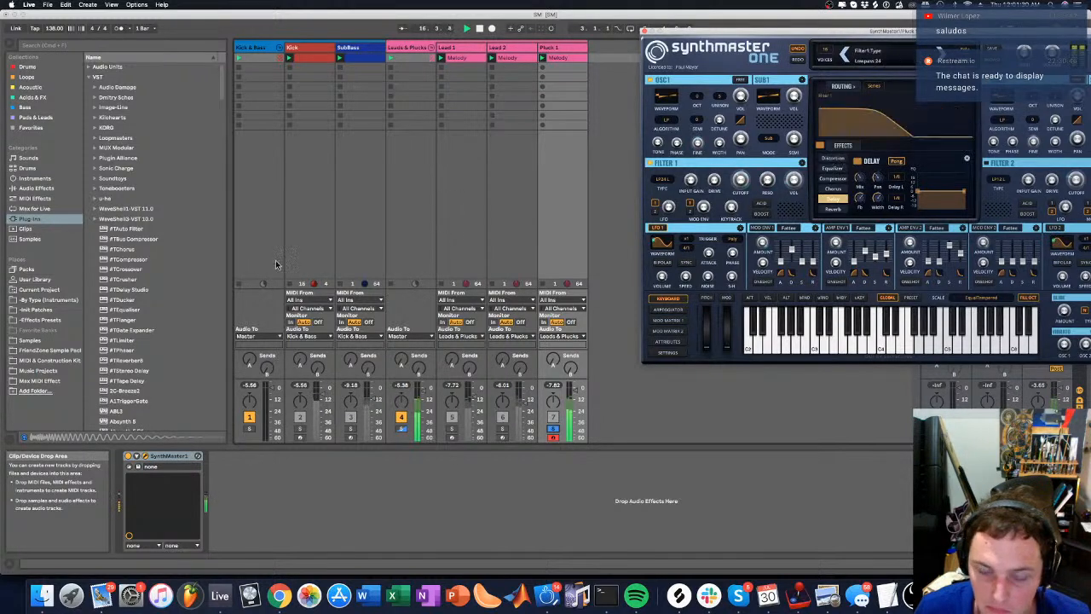
Take Pluck 1 out of solo and restart playback to hear it with all the tracks
click(555, 428)
key(space)
key(space)
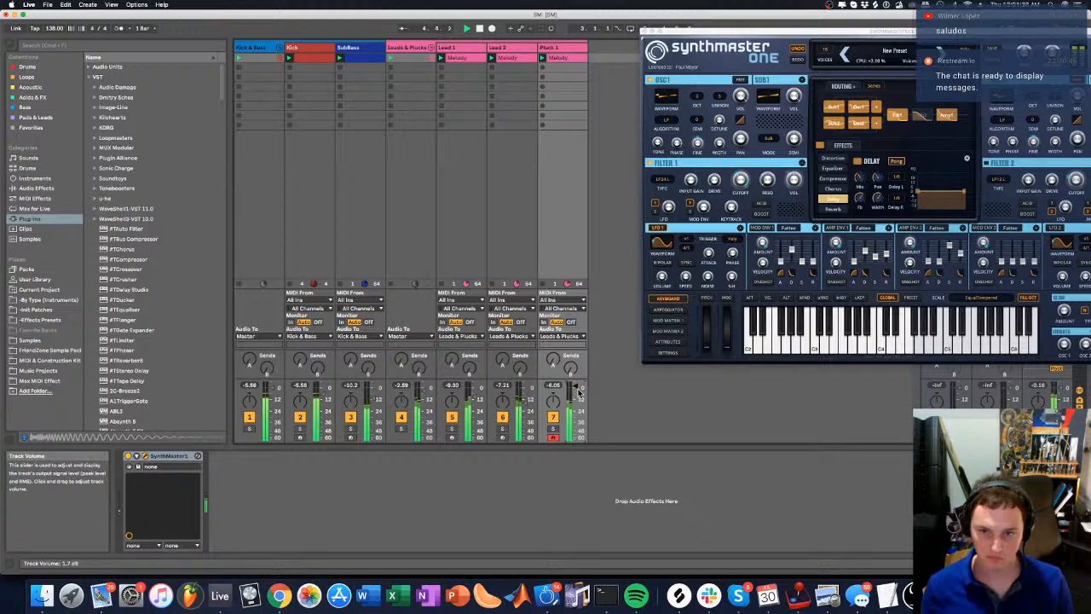
mouse_move(789, 252)
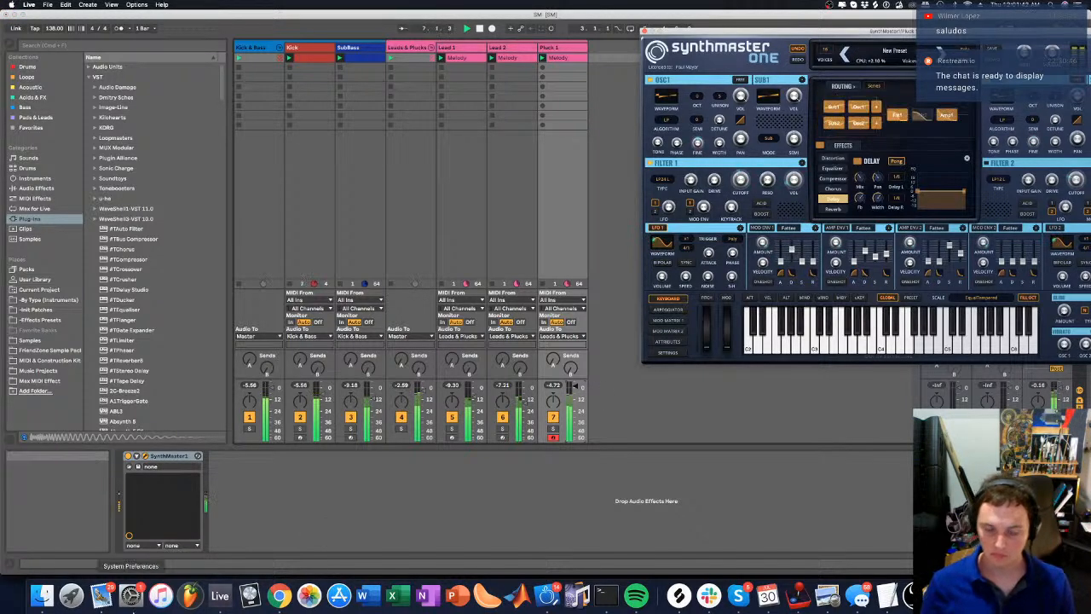
click(862, 594)
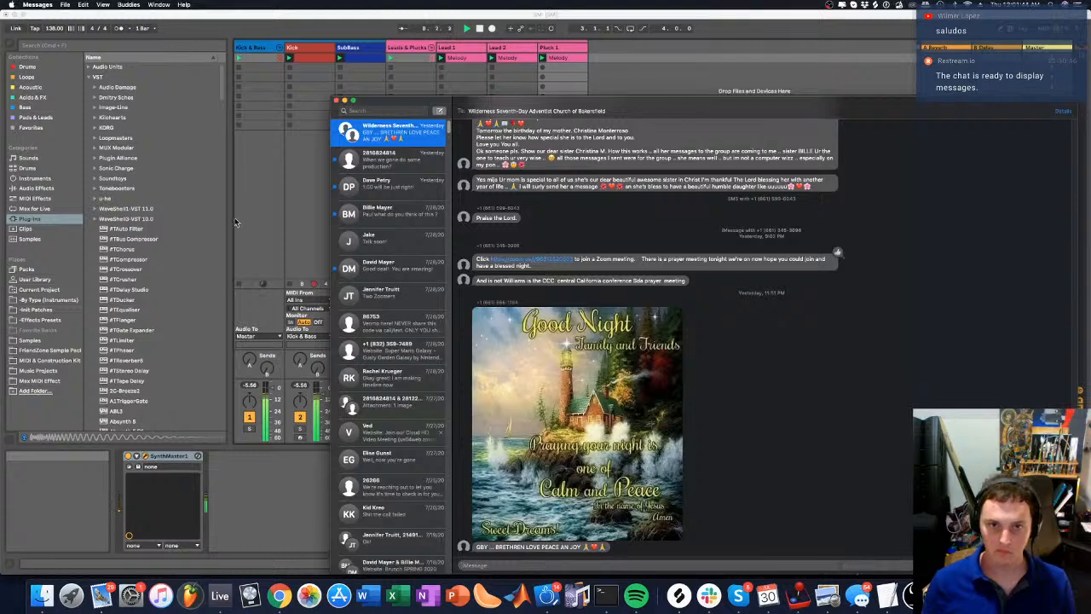
click(270, 176)
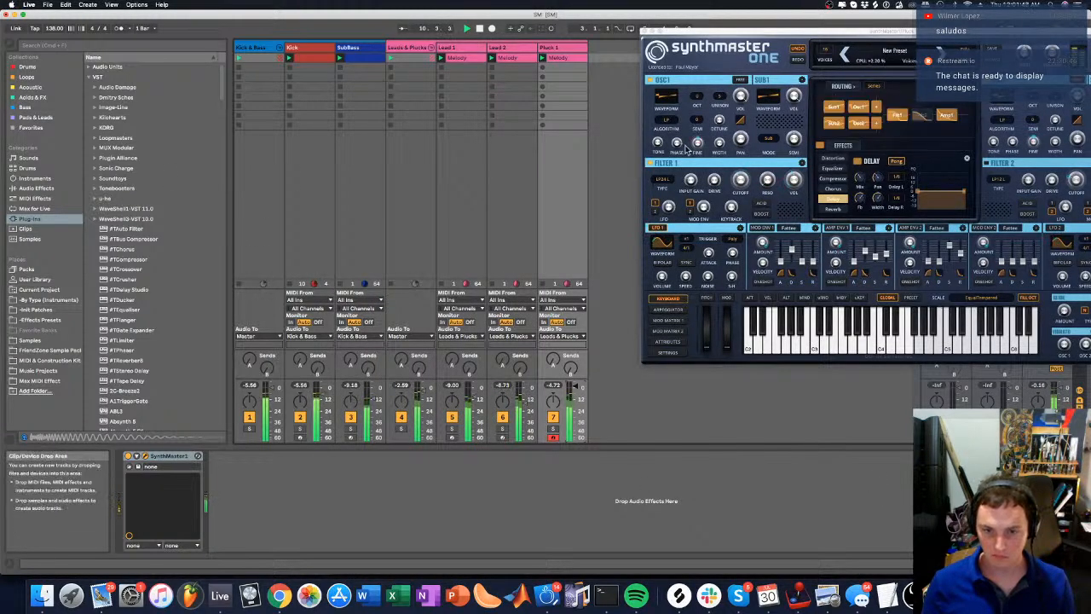
Reopen the Pluck 1 synth at its Delay settings, choose a different voice count, and close the plug-in window
click(645, 31)
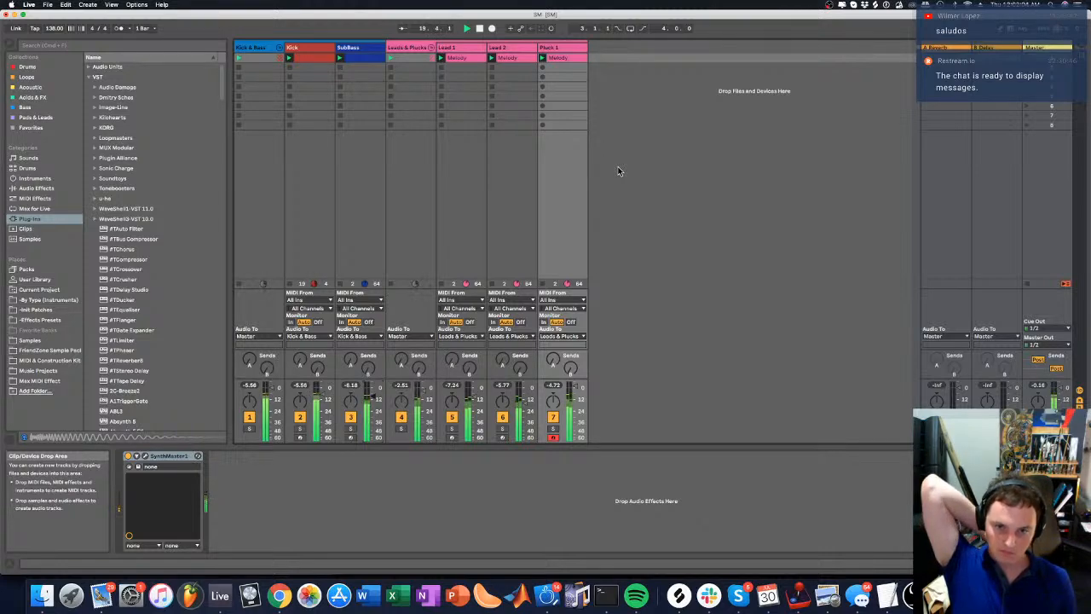
click(145, 458)
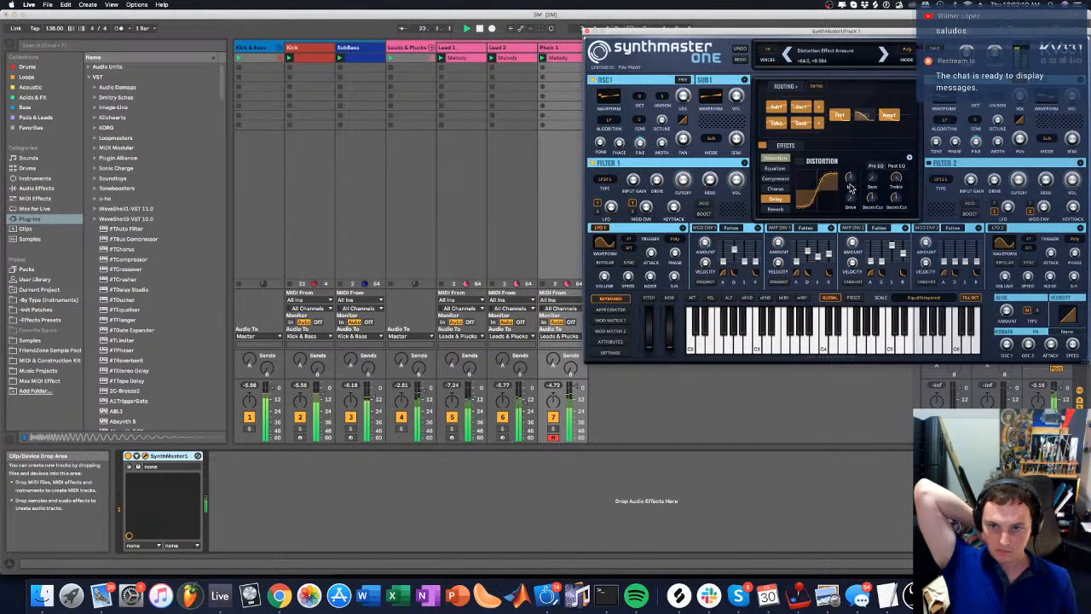
click(774, 198)
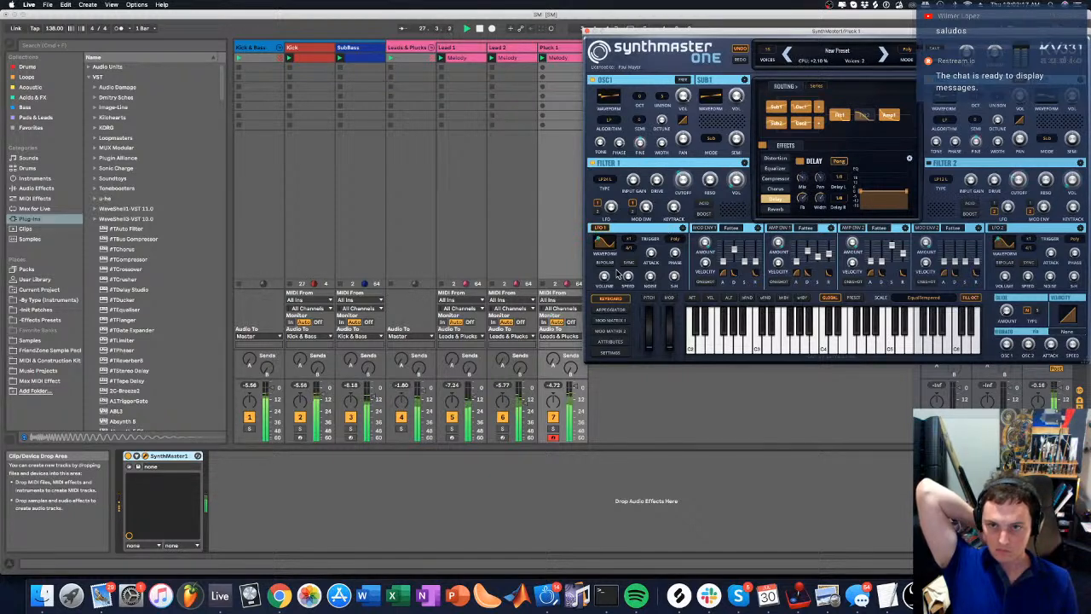
click(767, 53)
click(777, 88)
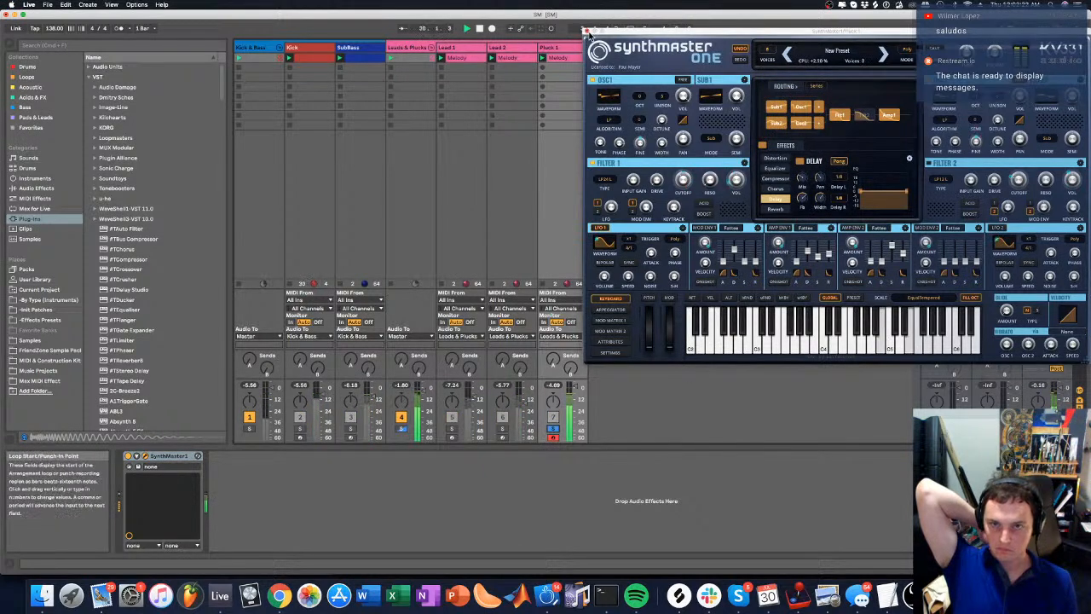
click(588, 32)
Toggle the solo on Pluck 1 to compare its sound alone and within the full mix
click(559, 51)
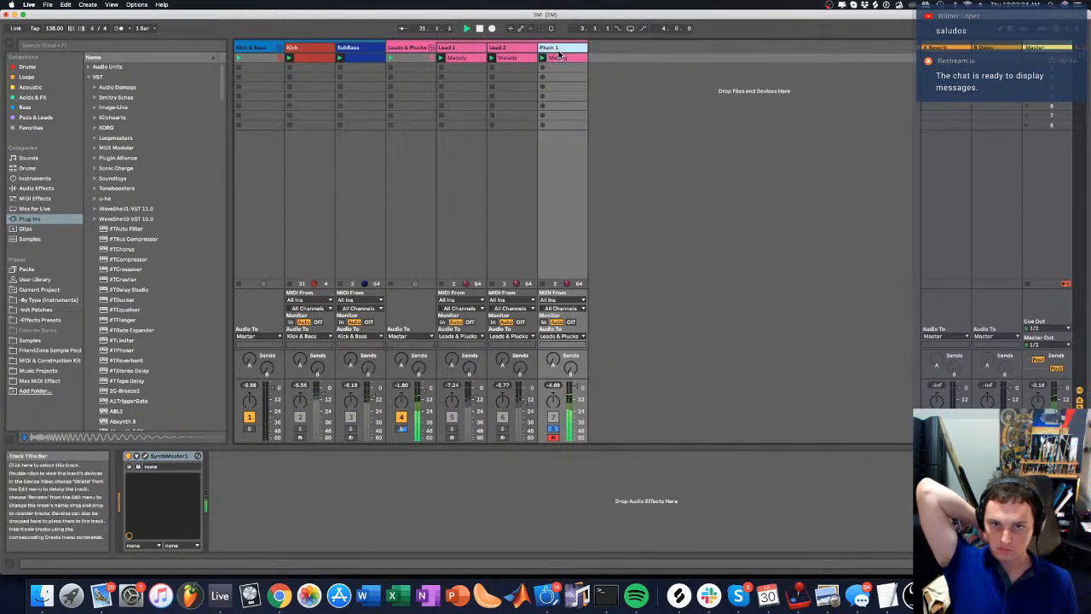
click(554, 429)
click(554, 429)
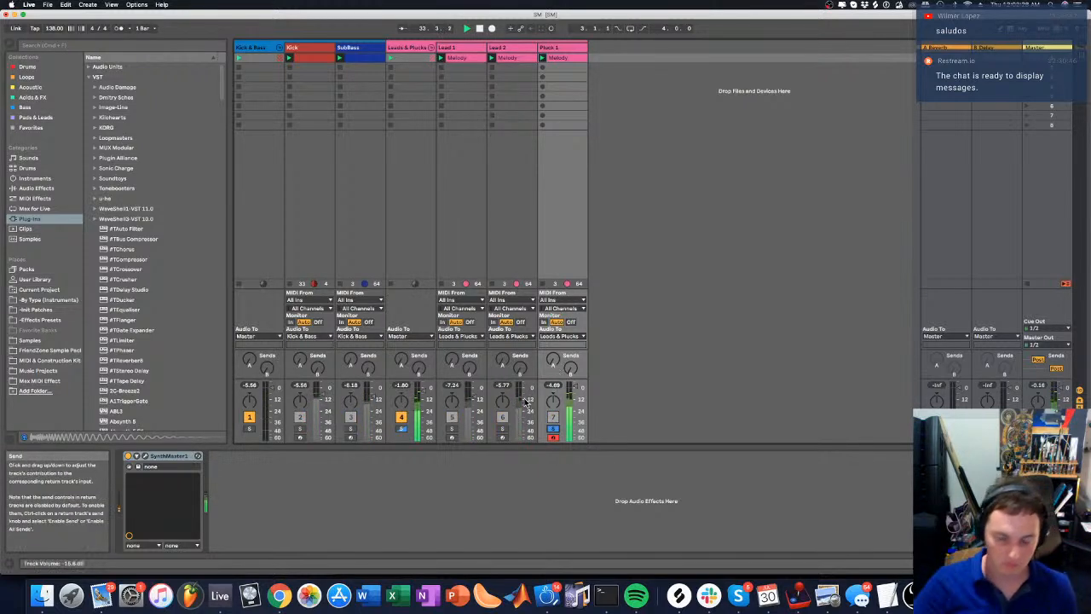
Set the Pluck 1 synth's Oscillator 1 waveform to the Basic wavetable Square Saw I
click(550, 51)
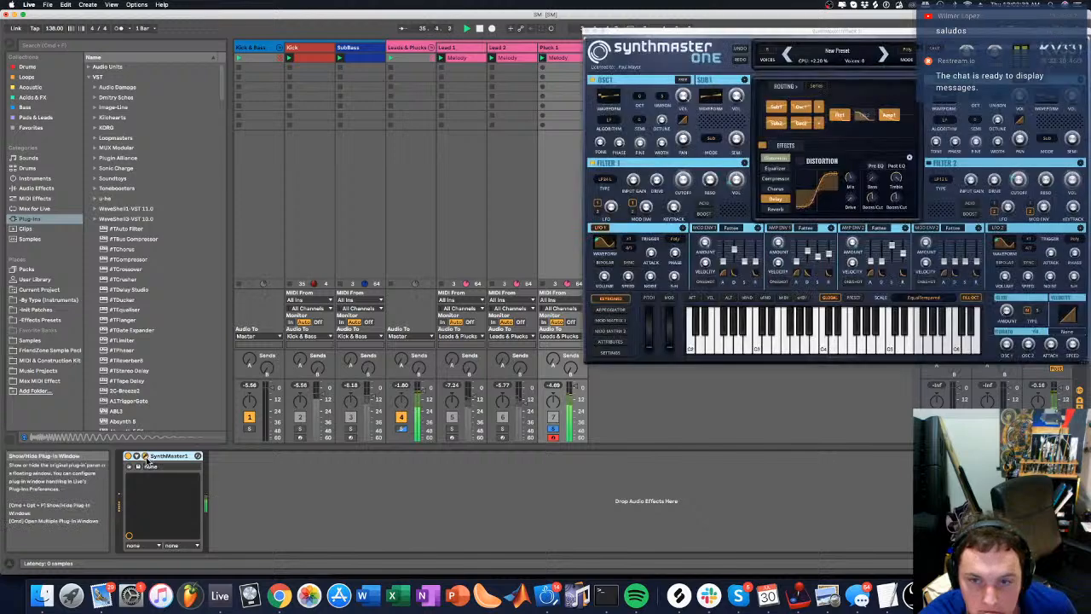
click(145, 456)
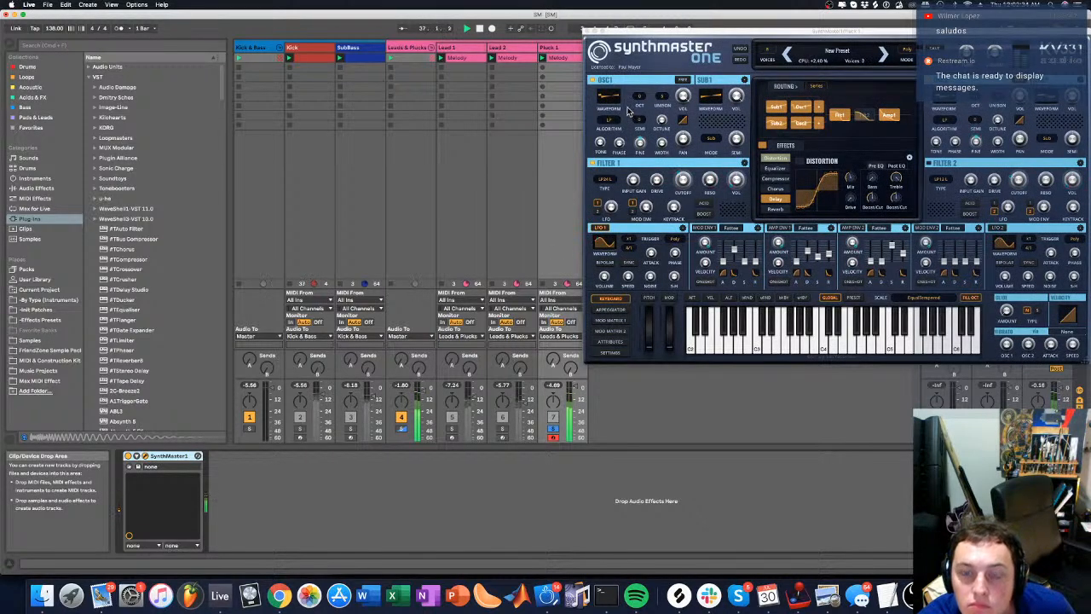
click(610, 111)
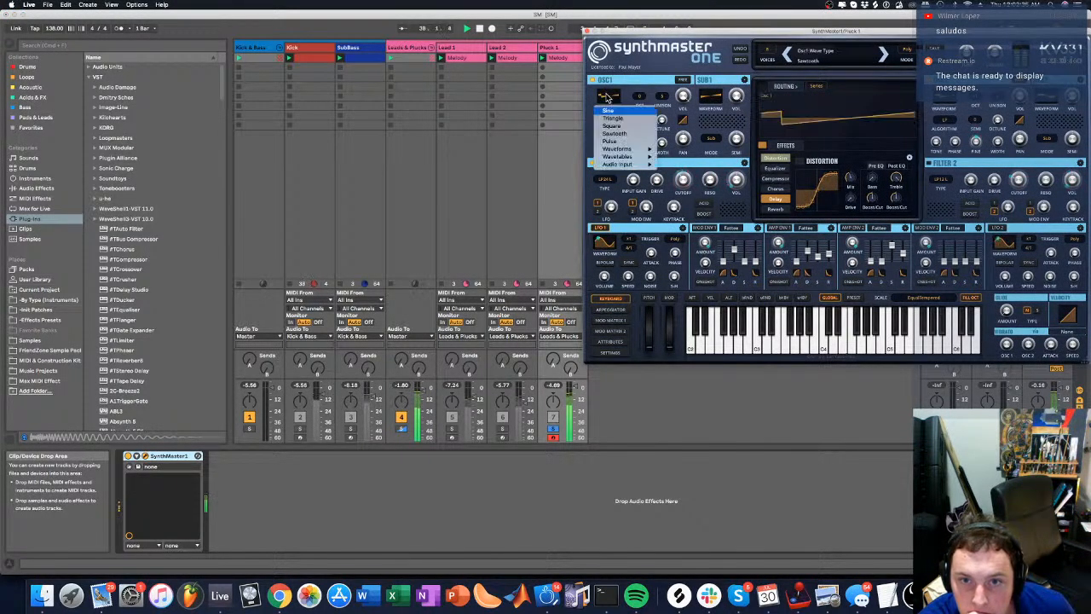
mouse_move(615, 157)
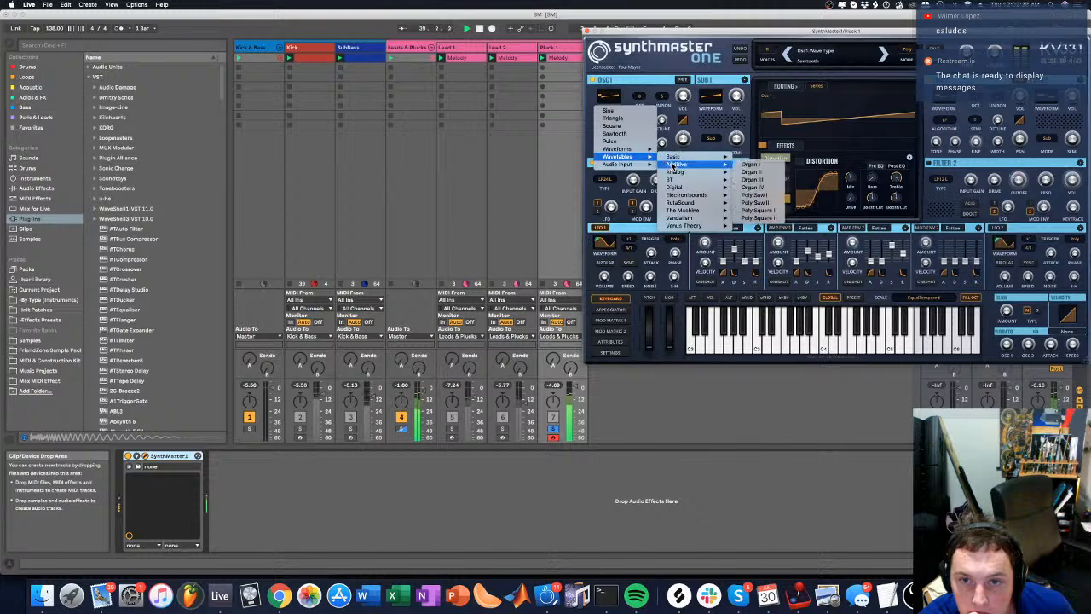
mouse_move(708, 157)
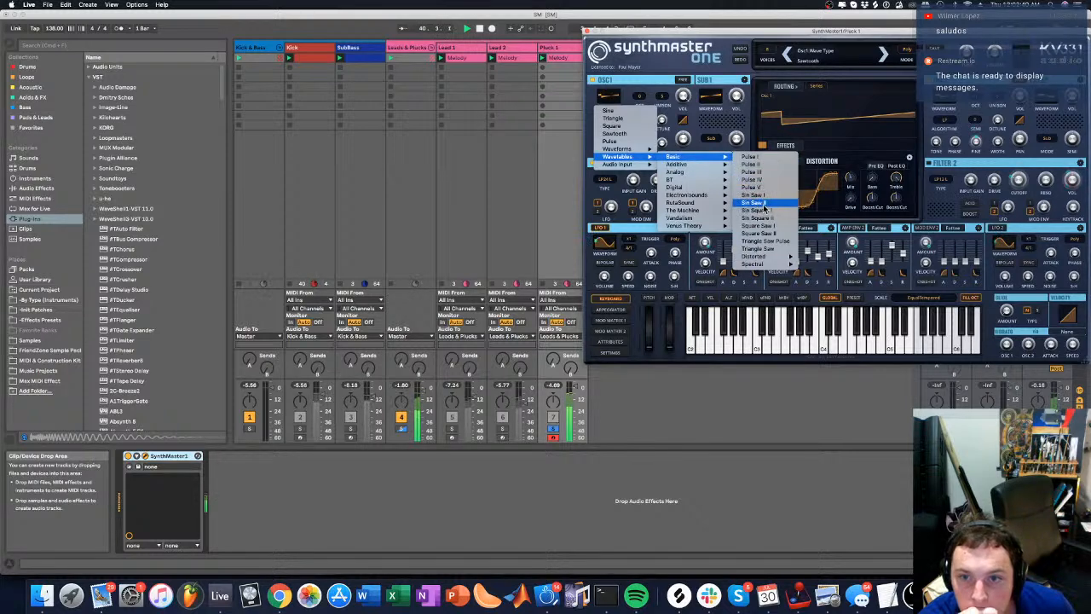
click(765, 226)
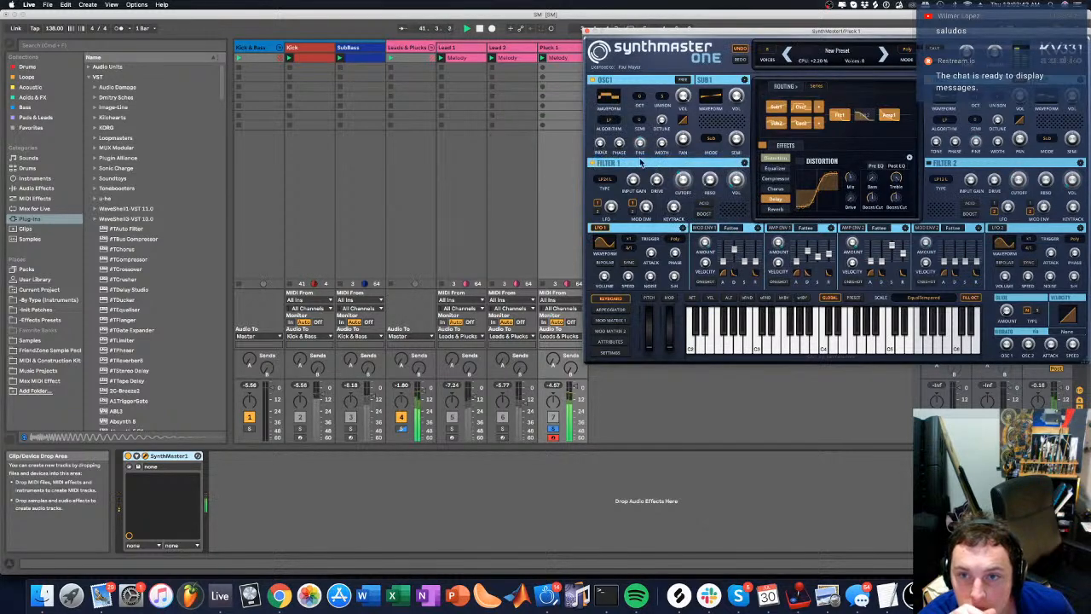
Raise Oscillator 1's wave index, fine-tune it with Pluck 1 unsoloed in the full mix, and close the synth window
drag(608, 151, 604, 106)
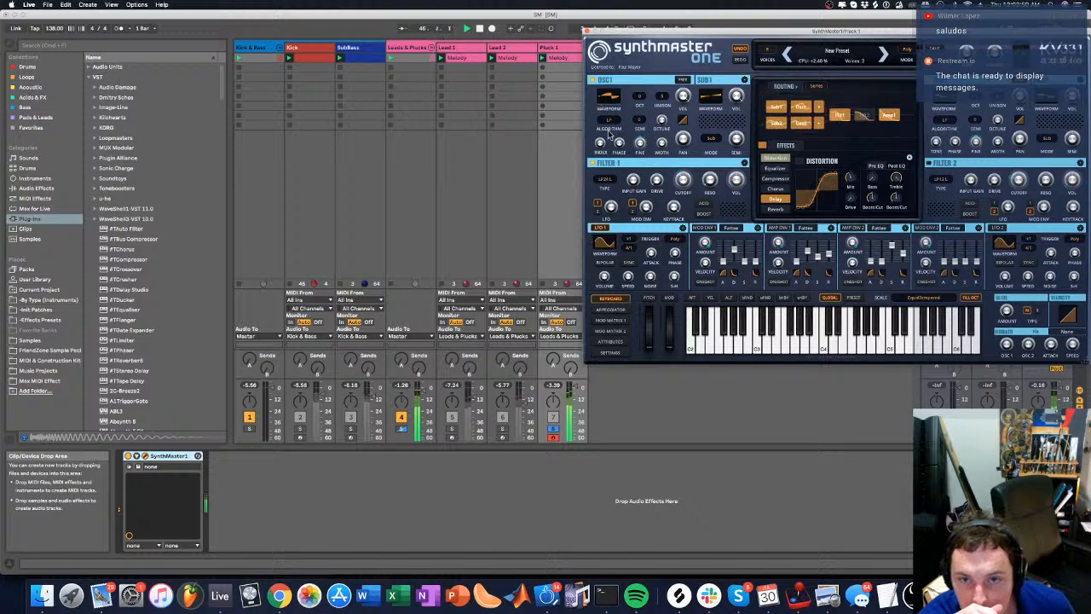
click(554, 429)
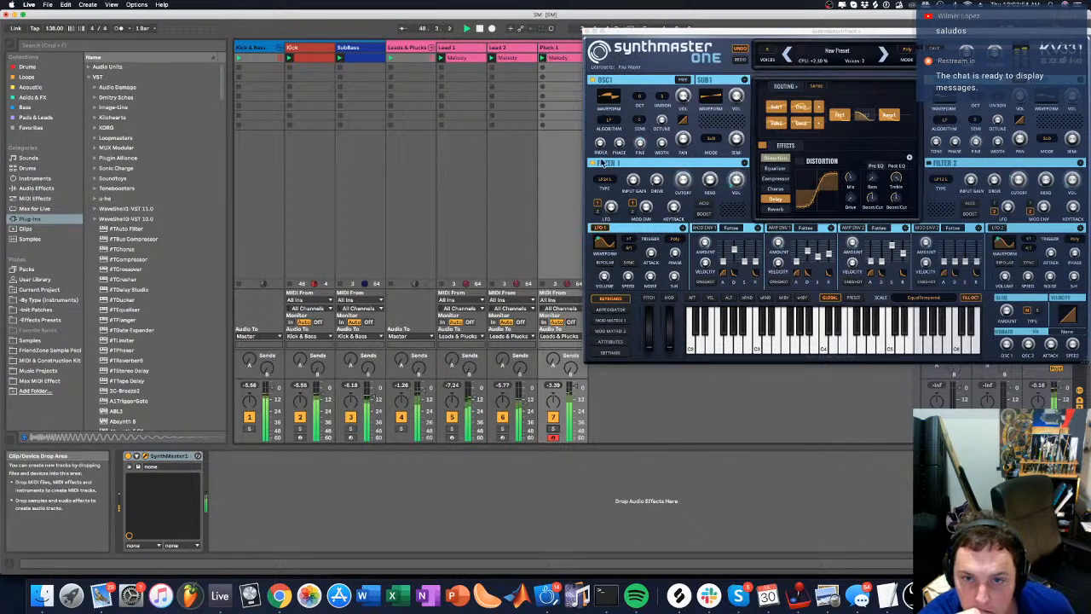
mouse_move(600, 139)
drag(601, 143, 604, 138)
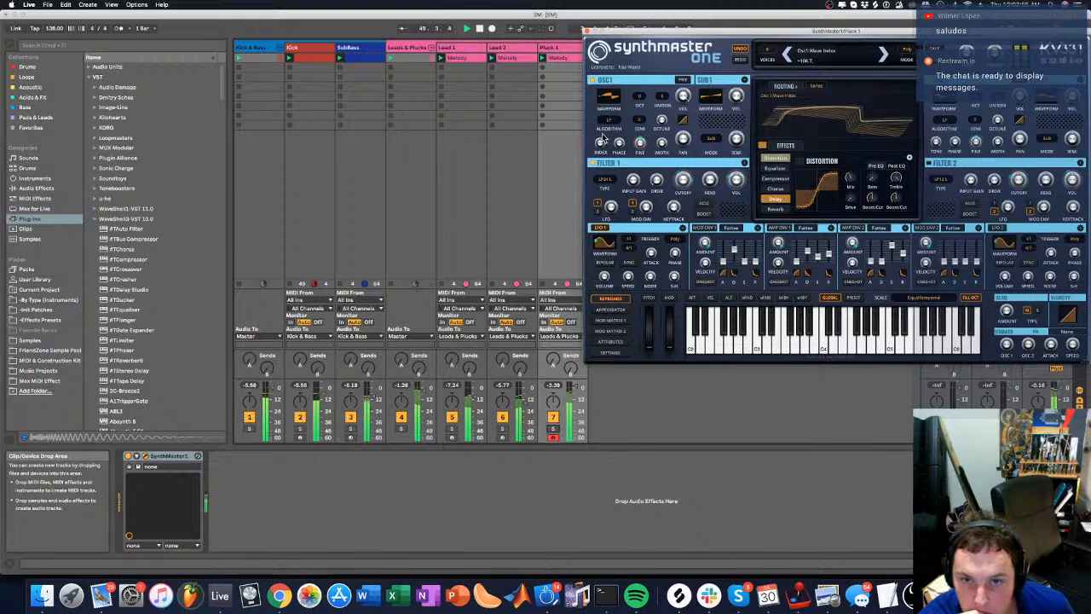
click(584, 31)
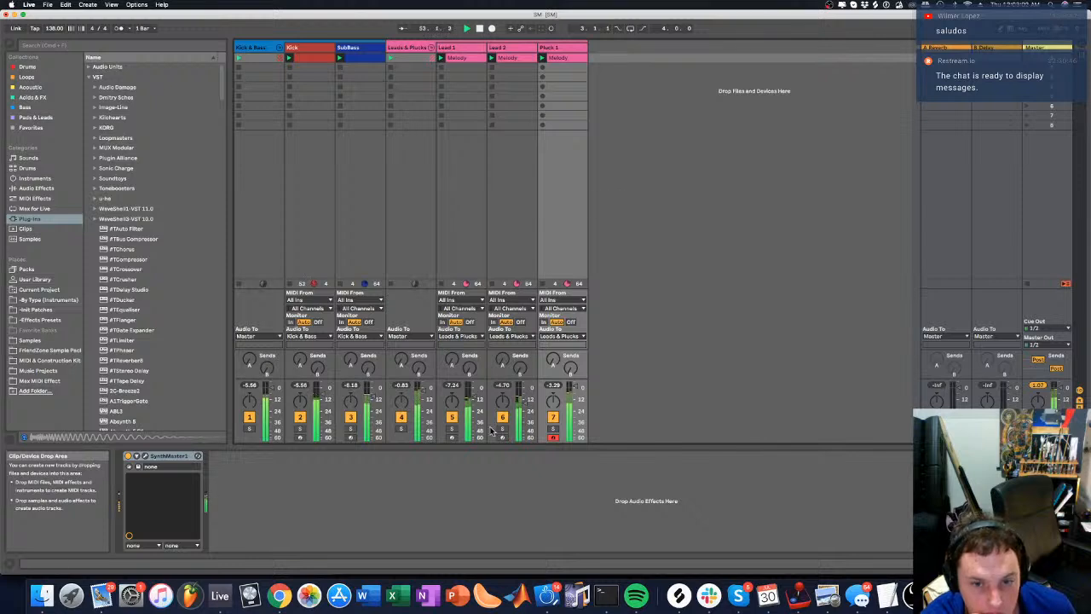
Solo Lead 1, adjust the sustain level of Amp Env 1 in its SynthMaster One, and close the plug-in window
click(452, 428)
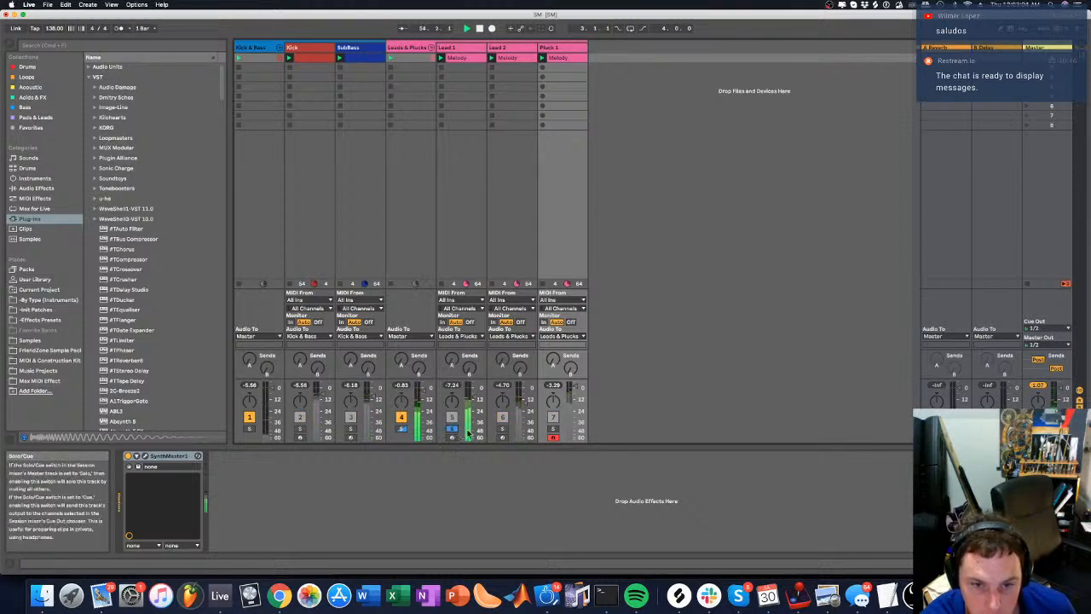
click(456, 48)
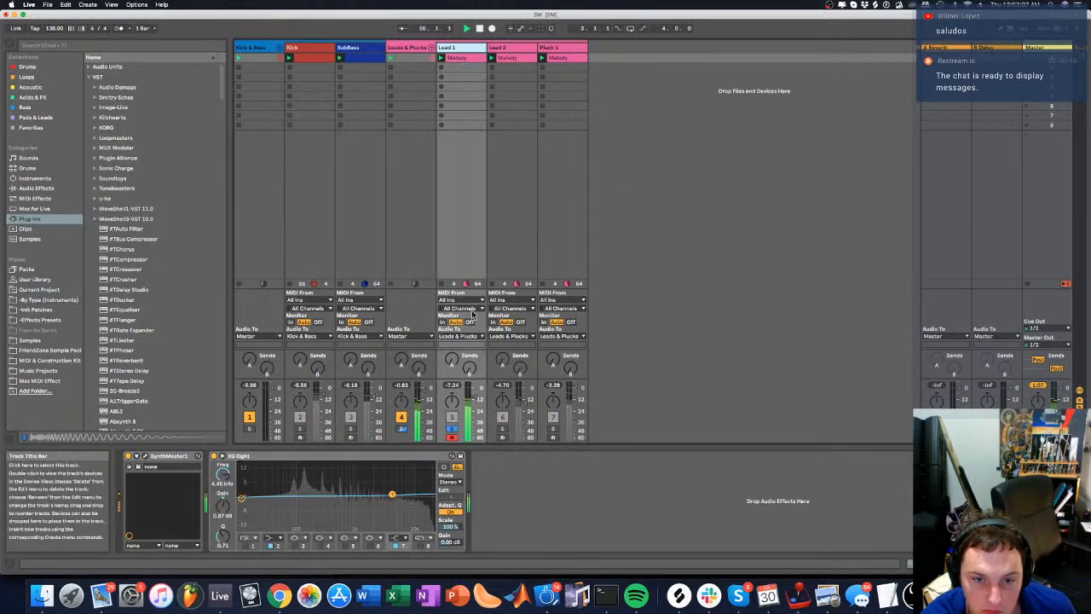
click(145, 456)
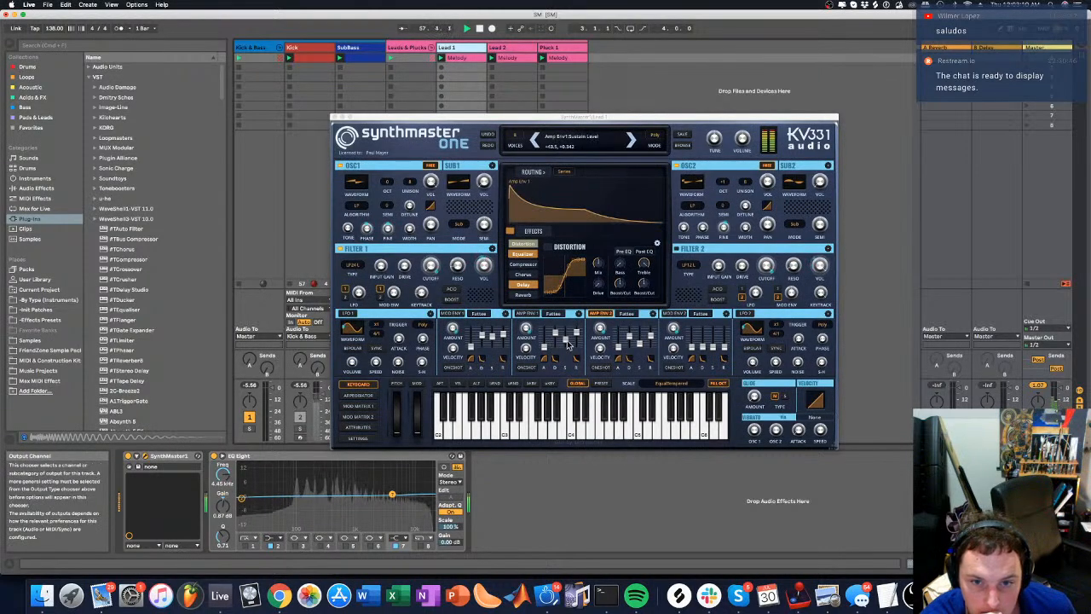
drag(565, 339, 556, 337)
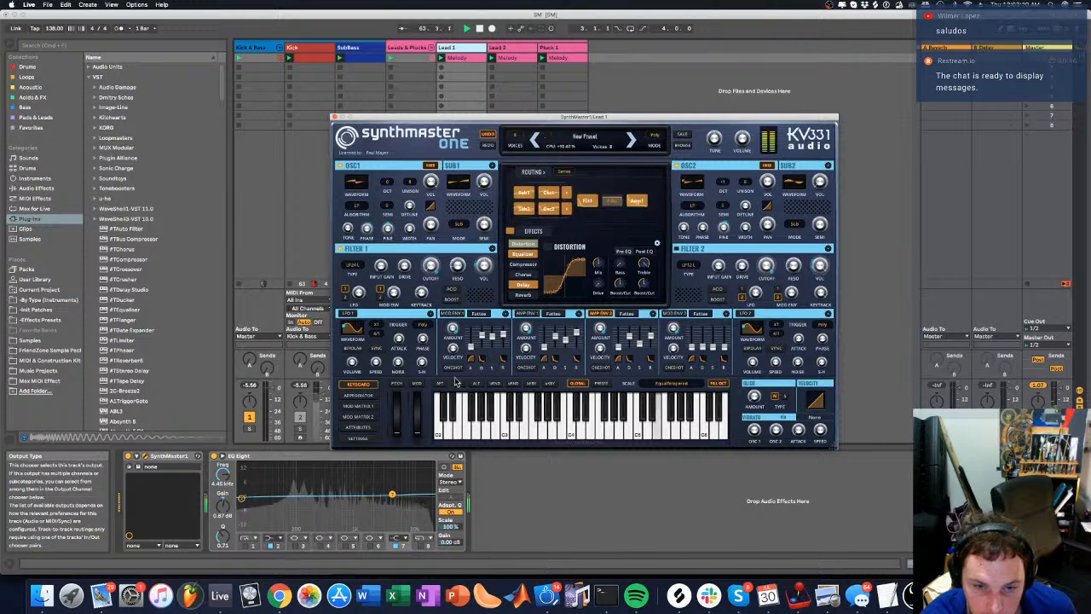
click(332, 119)
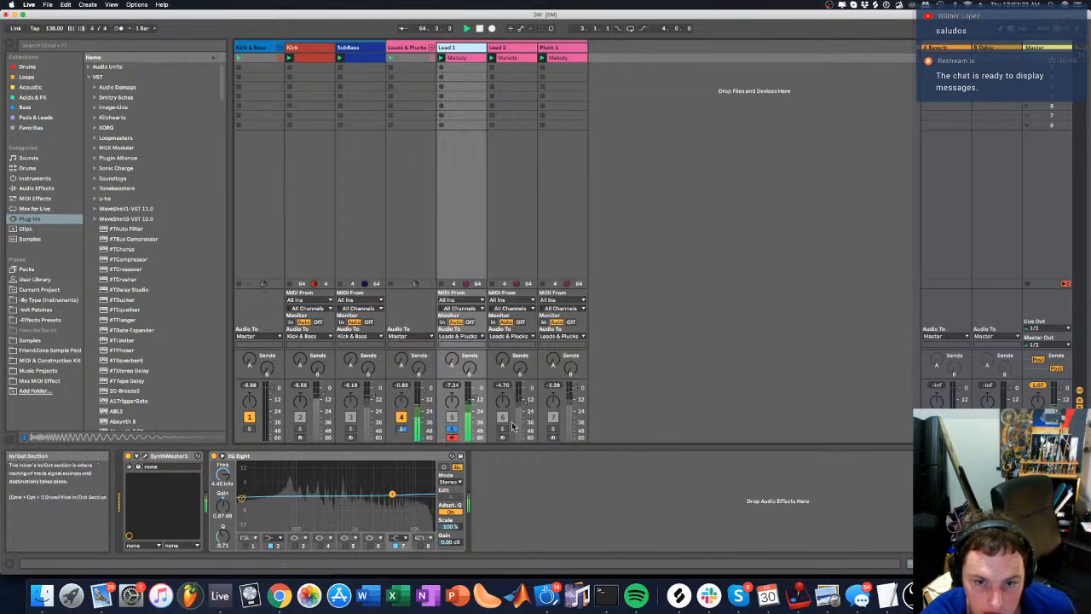
Lower the ADSR1 sustain level and lengthen its decay time in the SynthMaster2 synth on the Lead 2 track
click(519, 57)
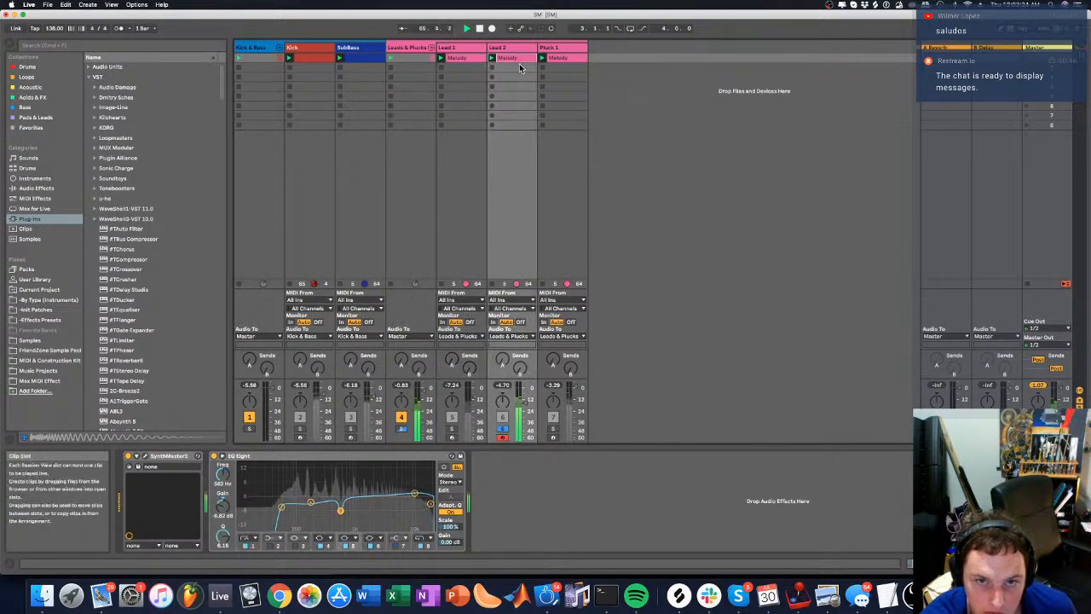
click(146, 456)
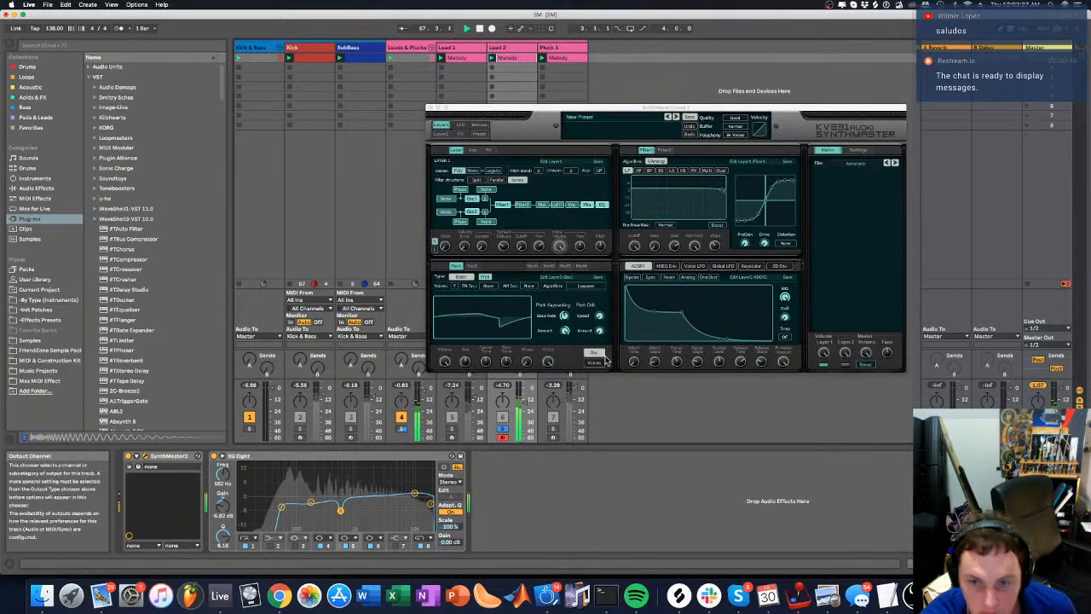
click(718, 366)
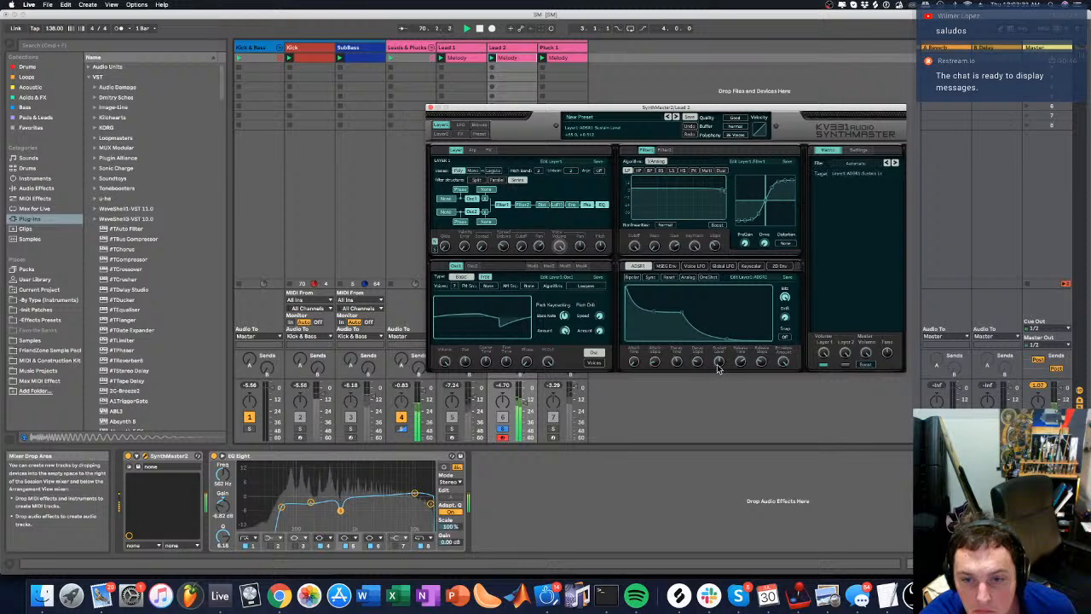
drag(718, 366, 718, 373)
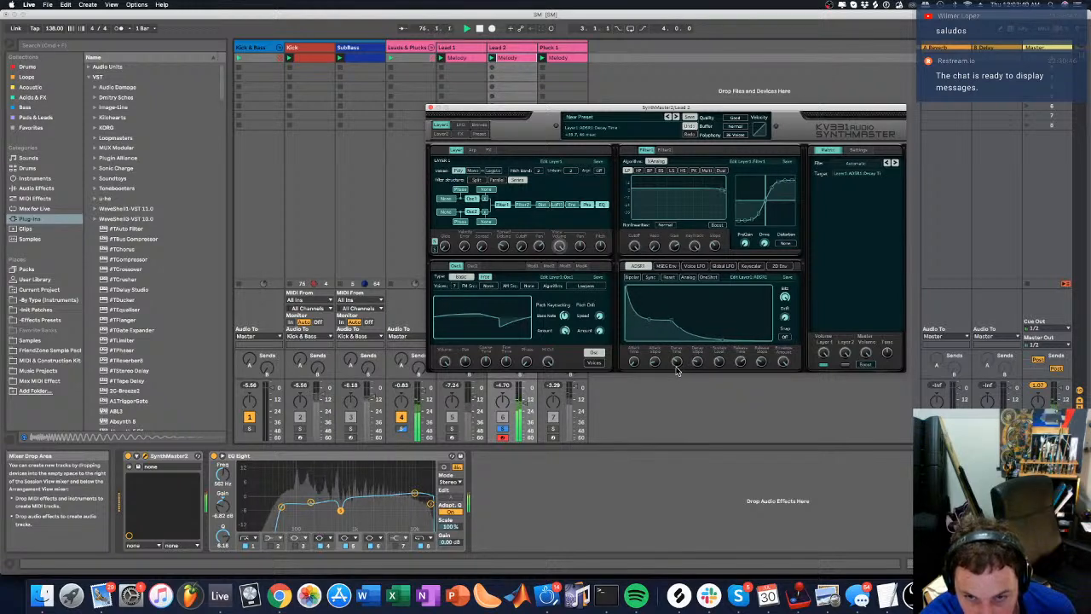
mouse_move(677, 371)
mouse_down()
mouse_move(696, 361)
mouse_move(674, 373)
mouse_up()
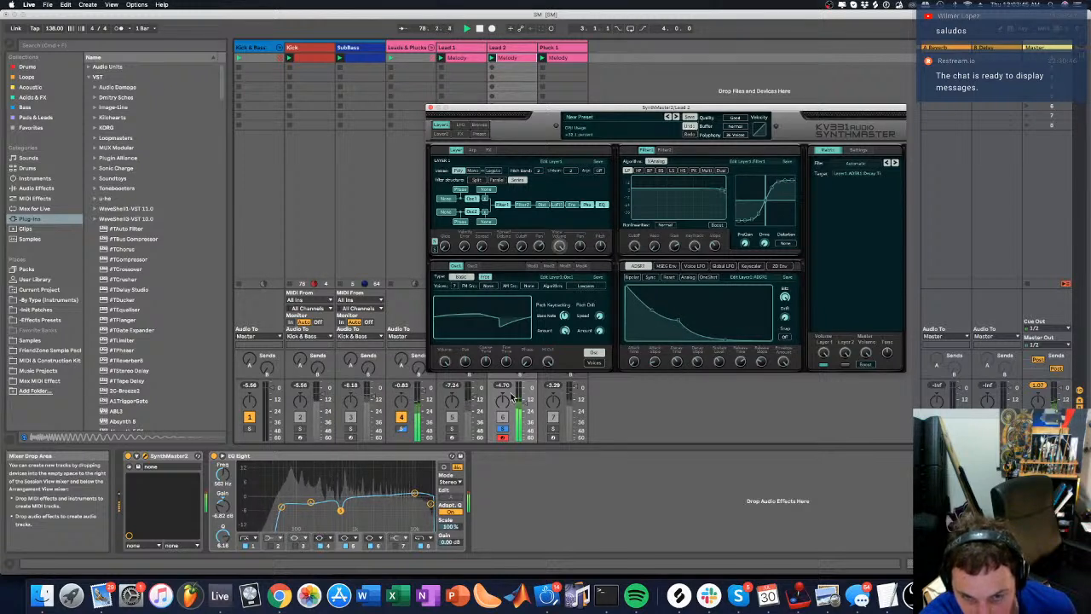
Clear the solo to return to the full mix, lower Pluck 1's track volume, and close the Lead 2 synth window
click(454, 428)
click(457, 429)
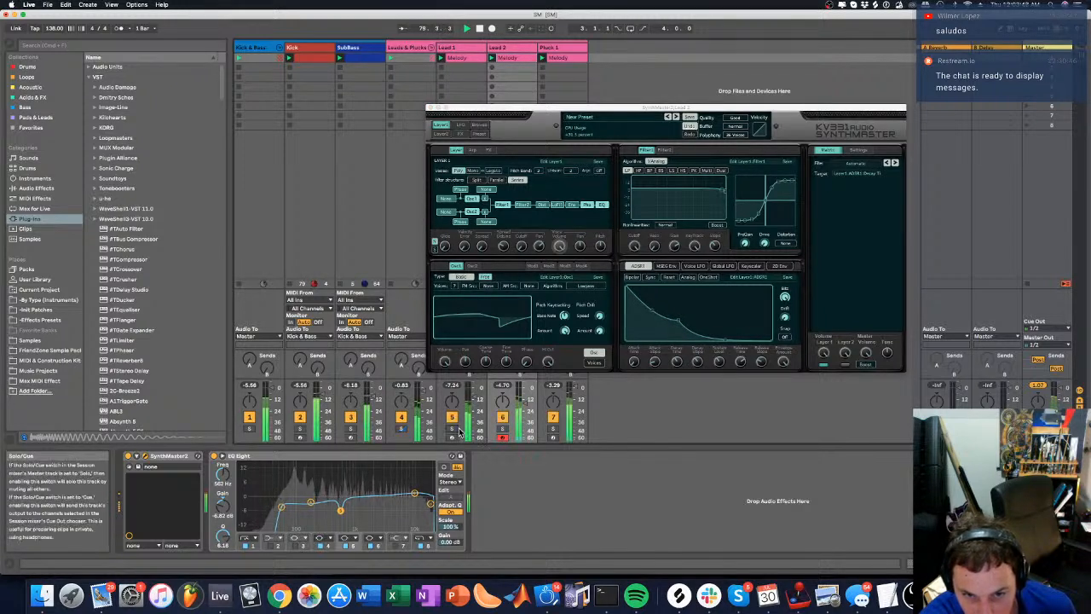
drag(576, 390, 575, 407)
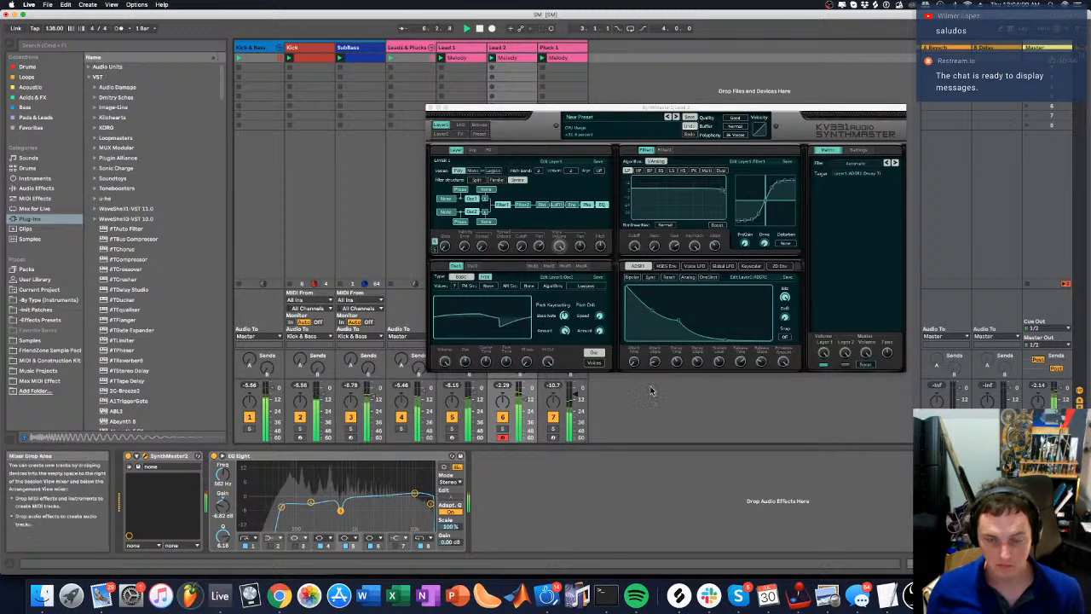
click(431, 108)
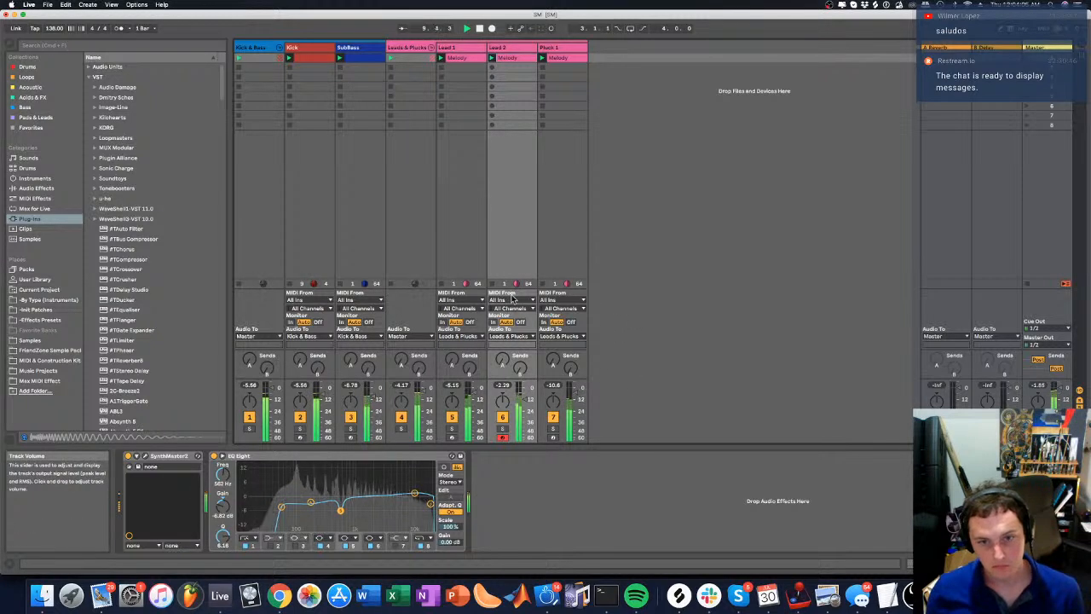
Solo Lead 1, lower the Amp Env 1 sustain level in its SynthMaster One slightly, and close the plug-in window
click(453, 429)
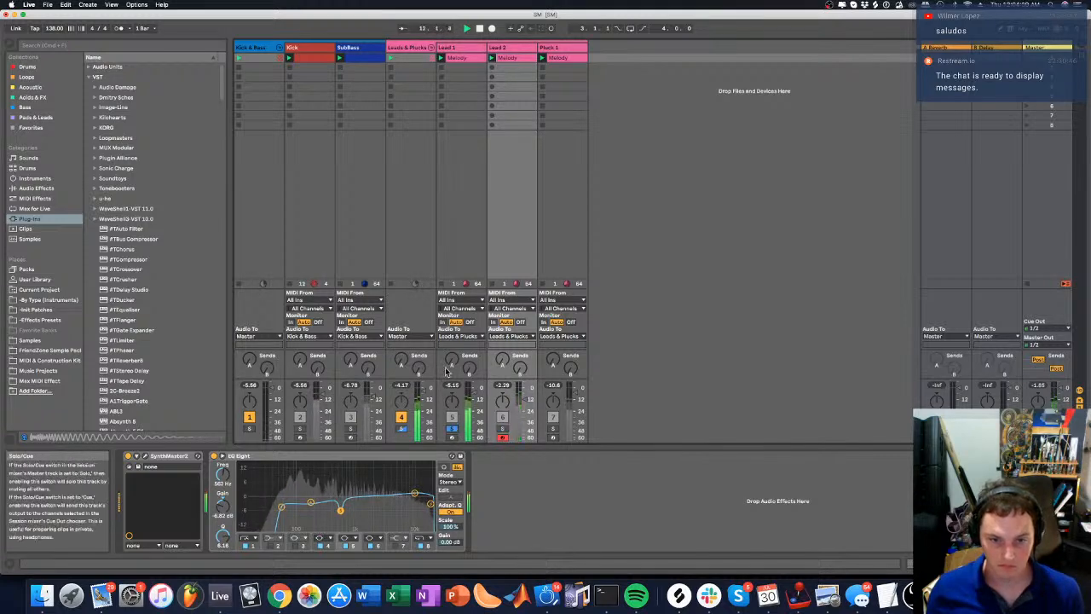
click(448, 48)
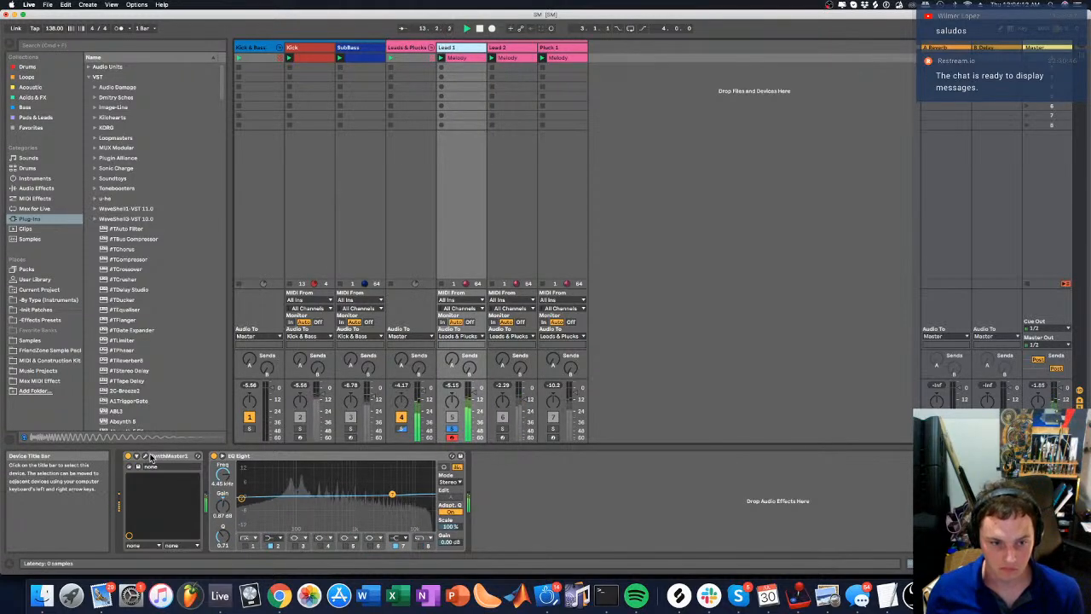
click(146, 456)
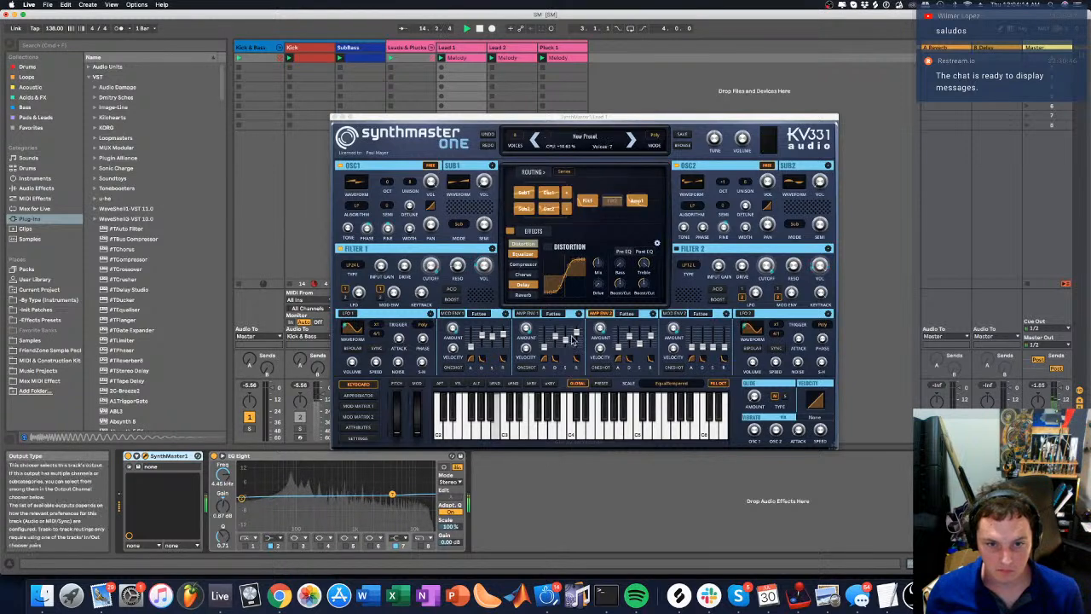
mouse_move(566, 340)
mouse_down()
mouse_move(557, 340)
mouse_move(567, 344)
mouse_up()
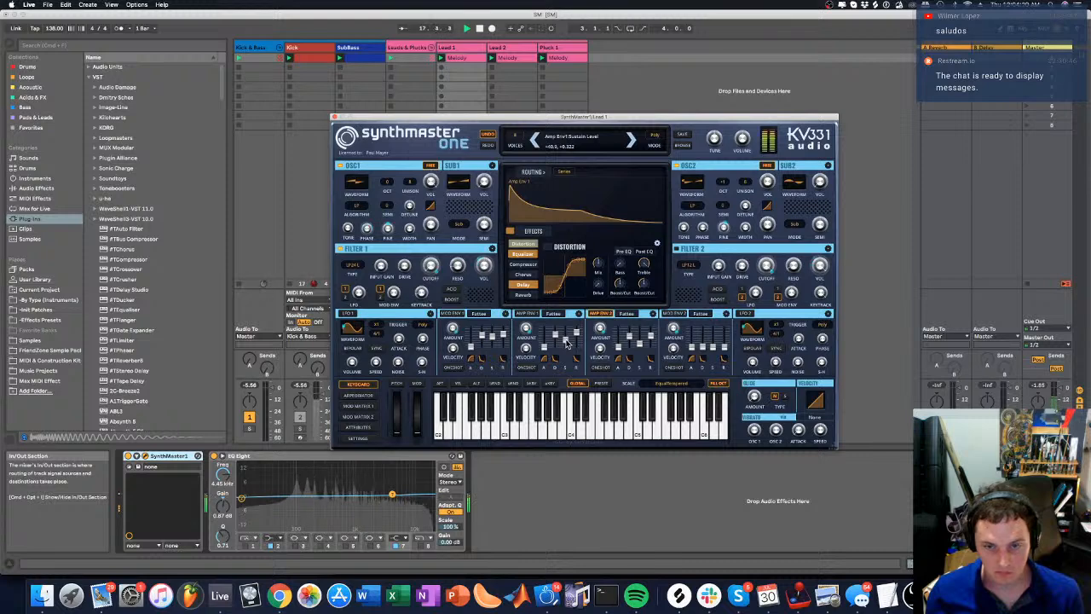
click(335, 118)
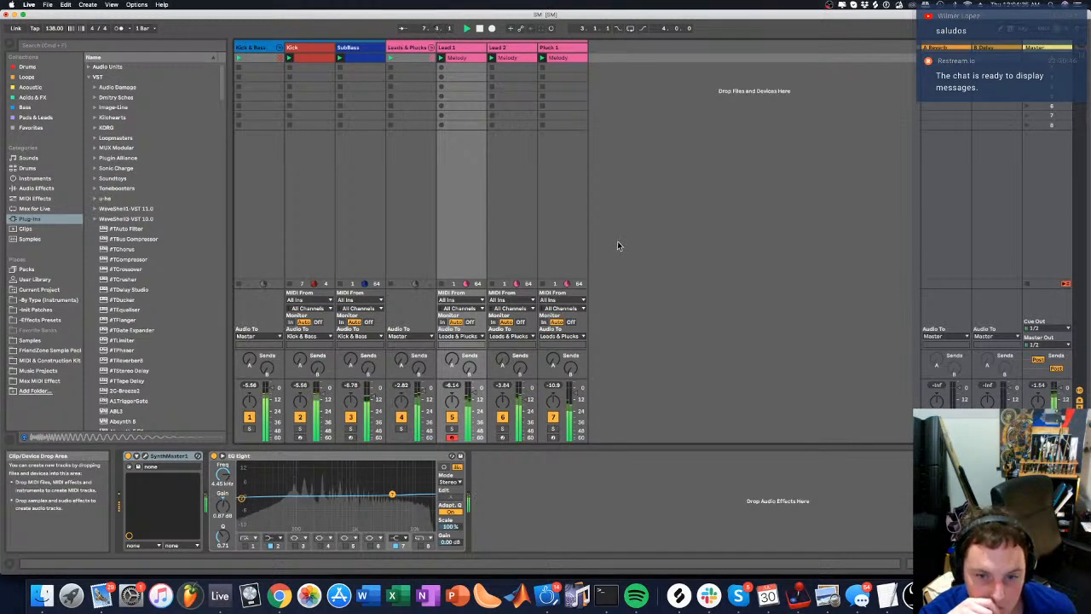
Set the LowCut Freq macro on the Leads & Plucks group to 120 Hz and close the Maag EQ4 window
click(404, 47)
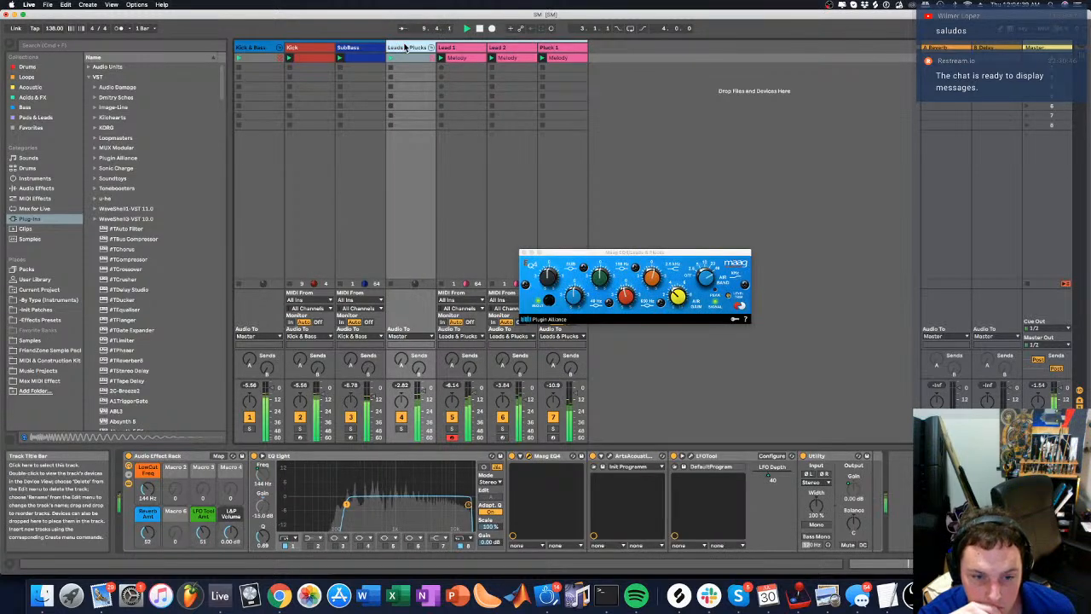
click(452, 49)
click(420, 51)
drag(156, 490, 156, 511)
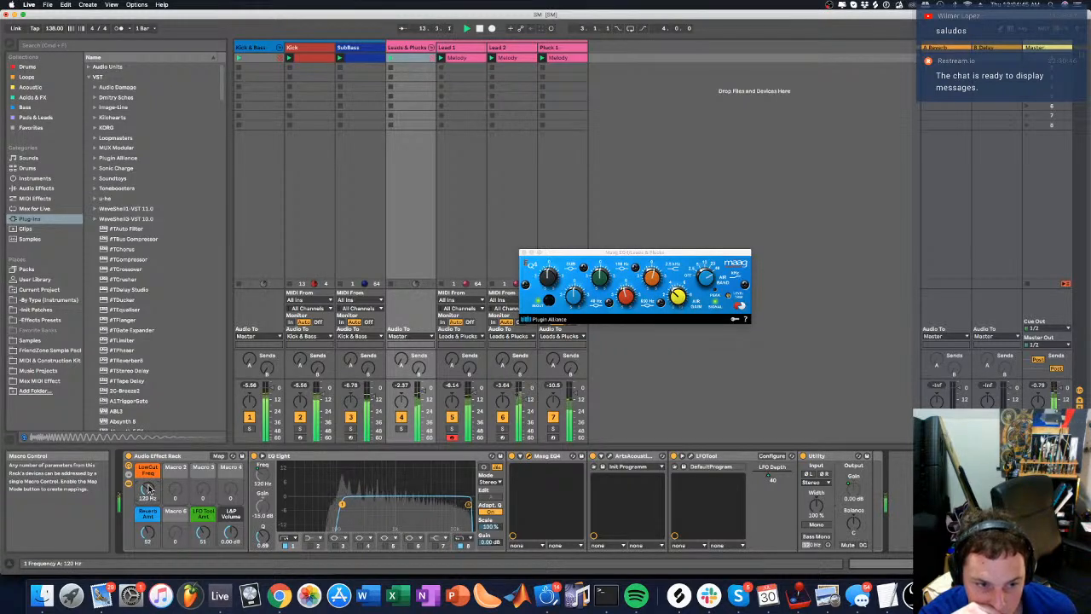
click(524, 254)
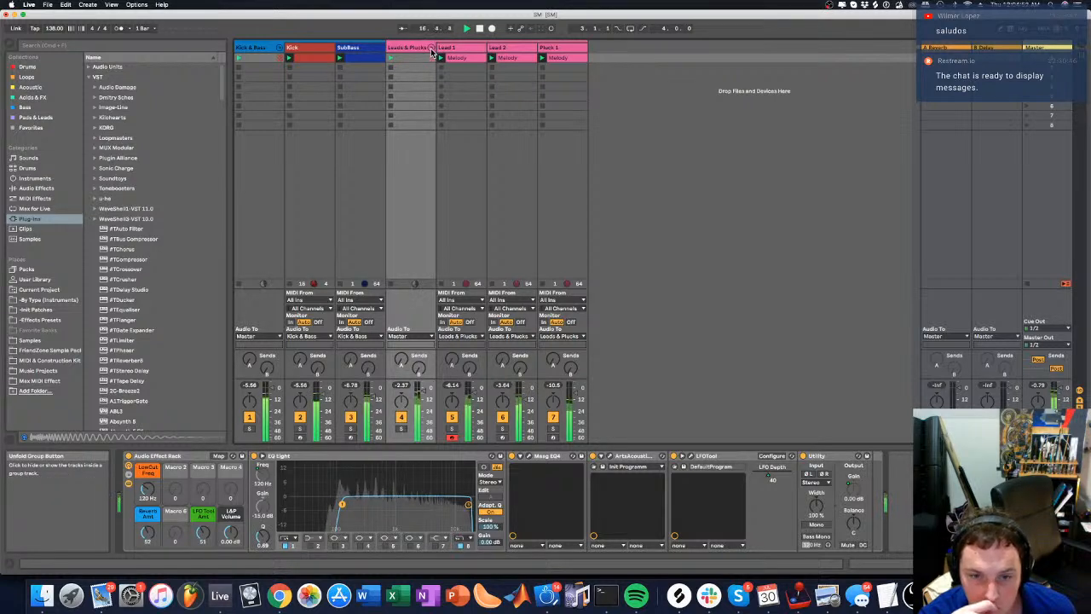
Insert a new MIDI track after Pluck 1, outside the Leads & Plucks group
click(431, 48)
click(432, 49)
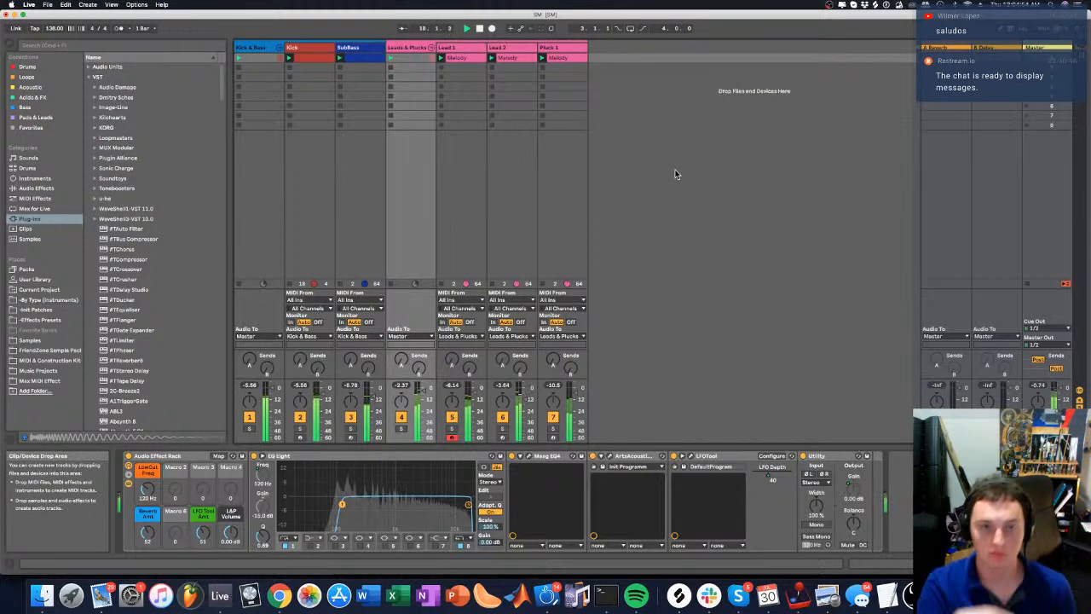
right_click(671, 151)
click(631, 153)
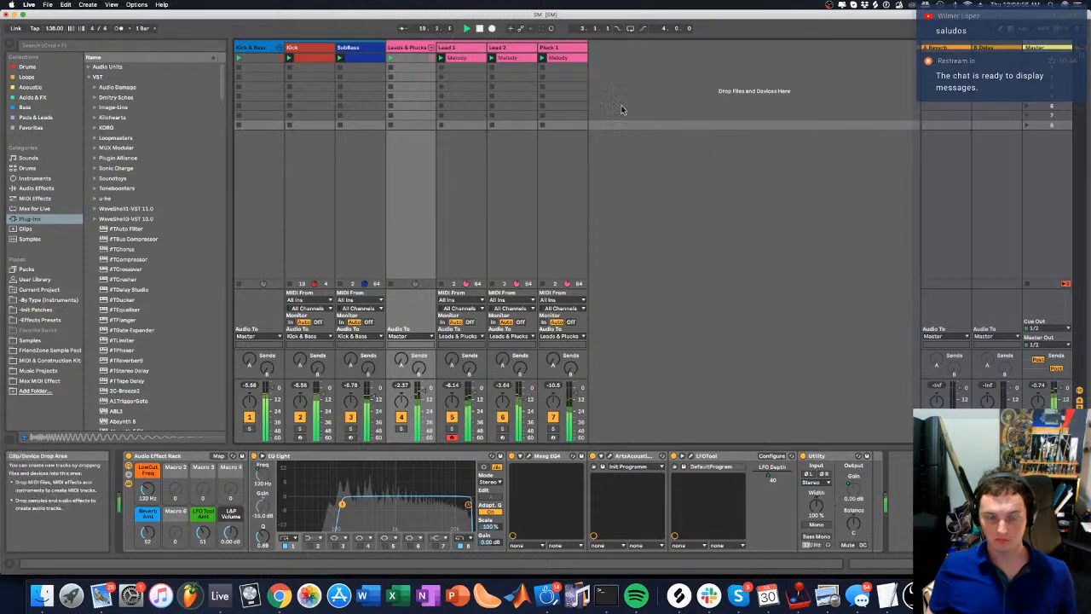
click(623, 108)
right_click(628, 100)
click(595, 90)
right_click(595, 83)
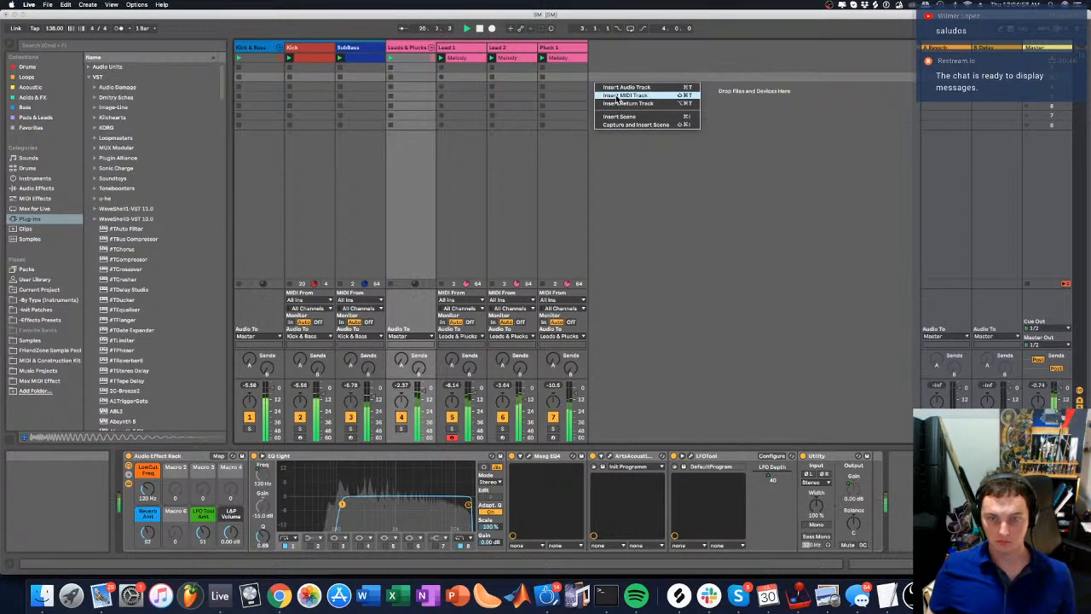
click(617, 96)
Rename the new MIDI track as Pad
right_click(609, 49)
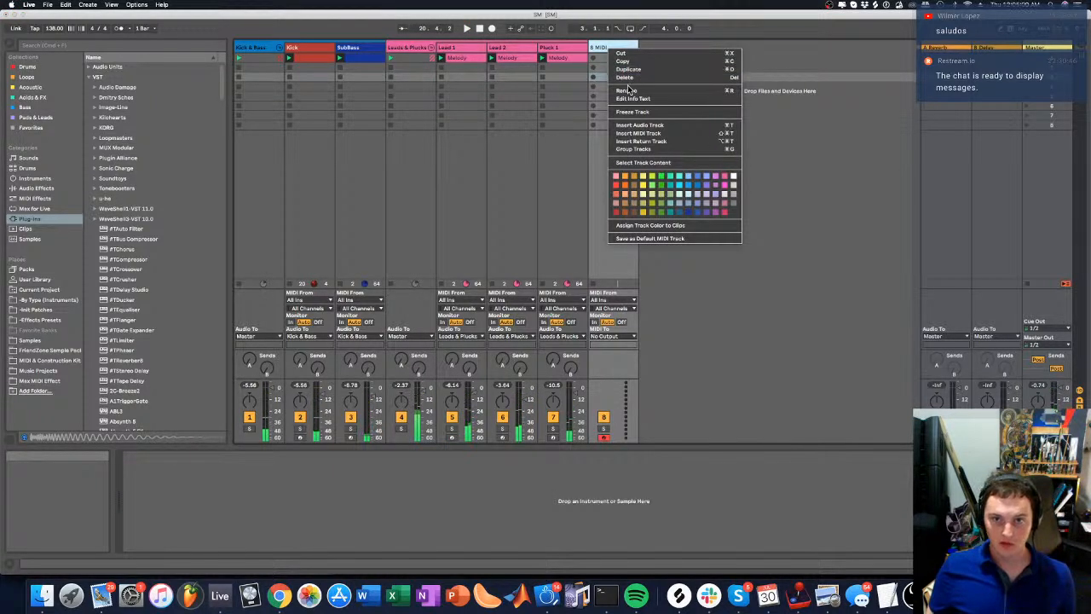
click(628, 90)
text(Pad)
key(Return)
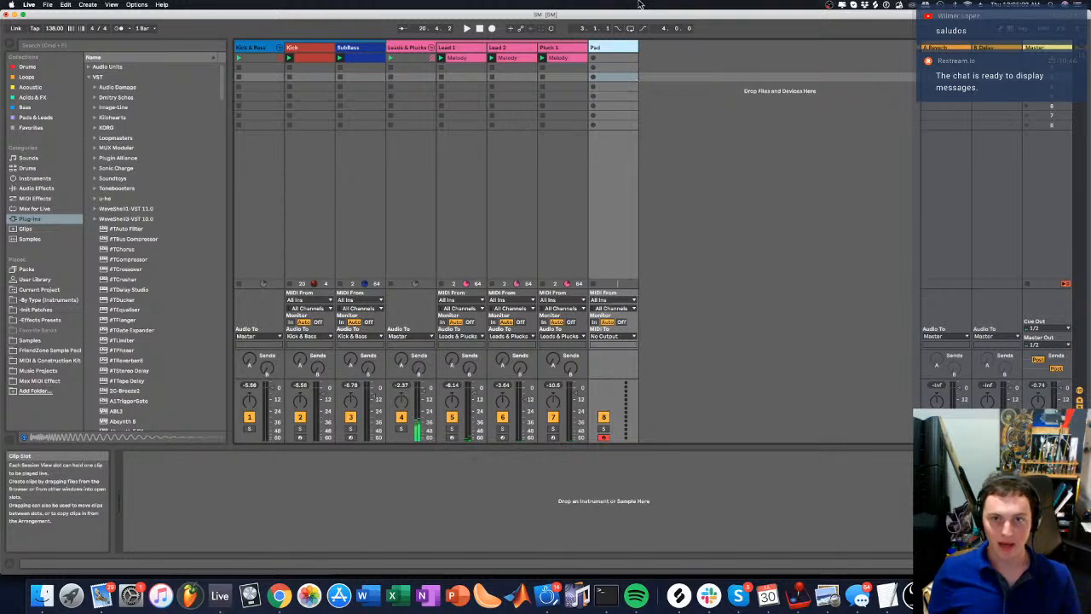
Search the plug-ins for Synth, load SynthMaster1 onto the Pad track, and initialize it to a new preset
click(664, 89)
click(90, 56)
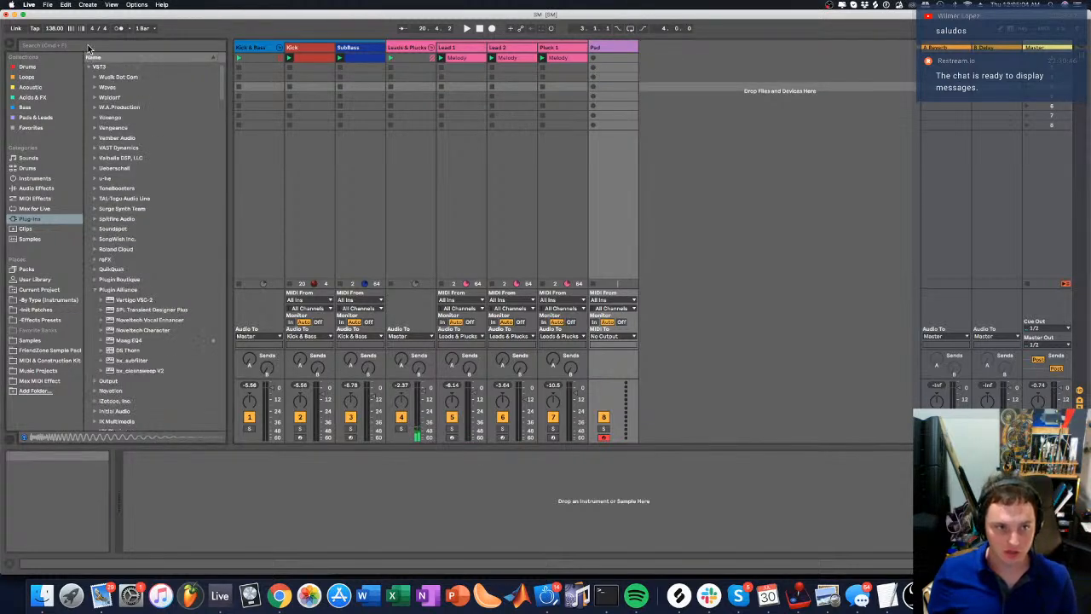
click(92, 46)
text(Synth)
click(127, 208)
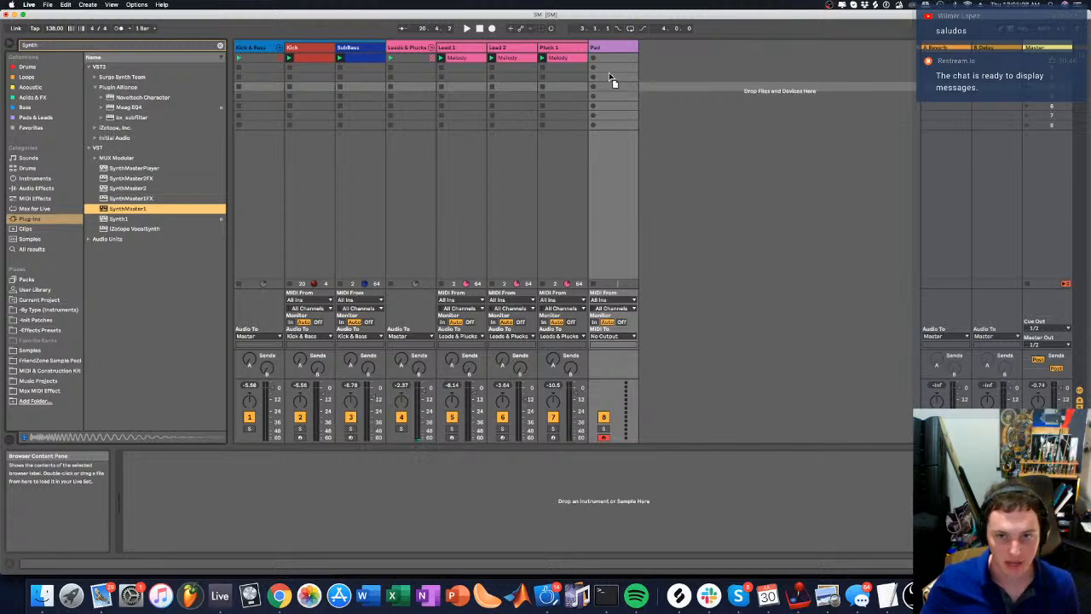
drag(619, 61, 613, 85)
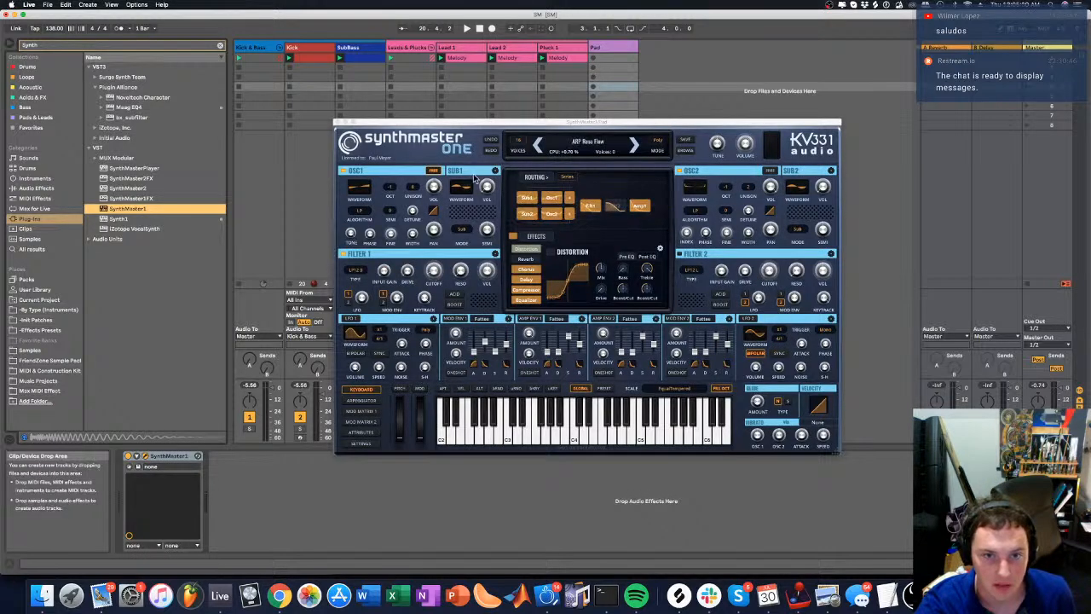
click(583, 143)
click(578, 154)
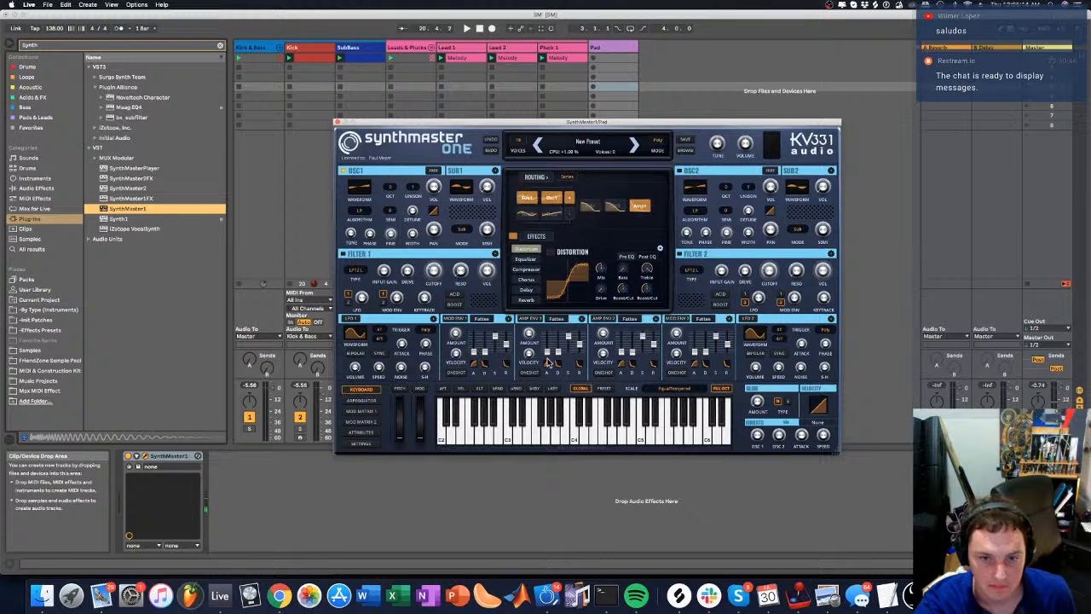
Lengthen the attack, decay and release times of Amp Env 1 in the Pad synth
mouse_move(548, 352)
mouse_down()
mouse_move(549, 339)
mouse_move(568, 345)
mouse_up()
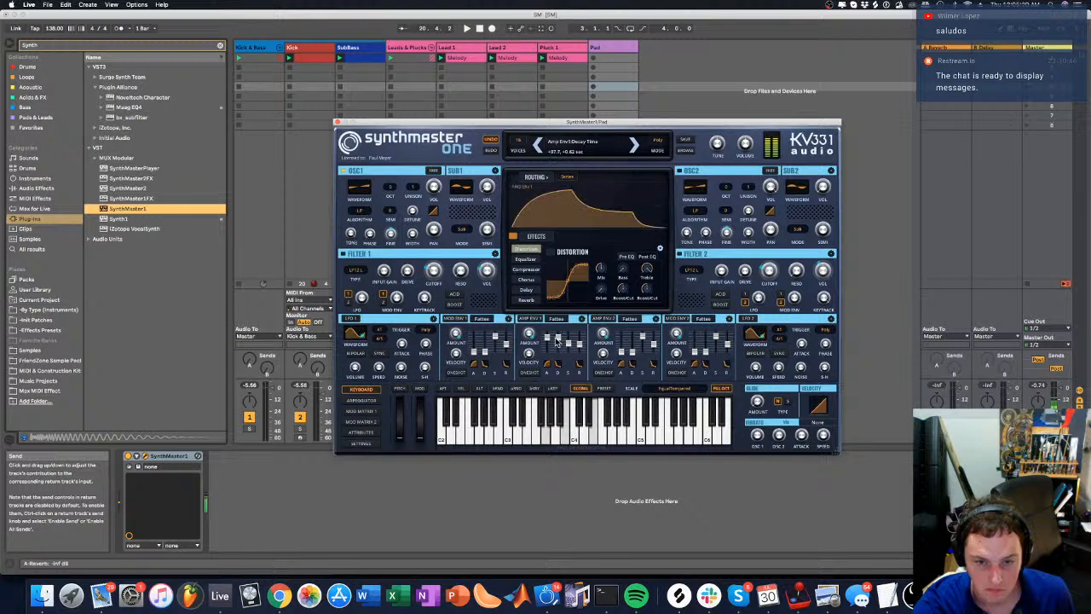
drag(548, 340, 546, 336)
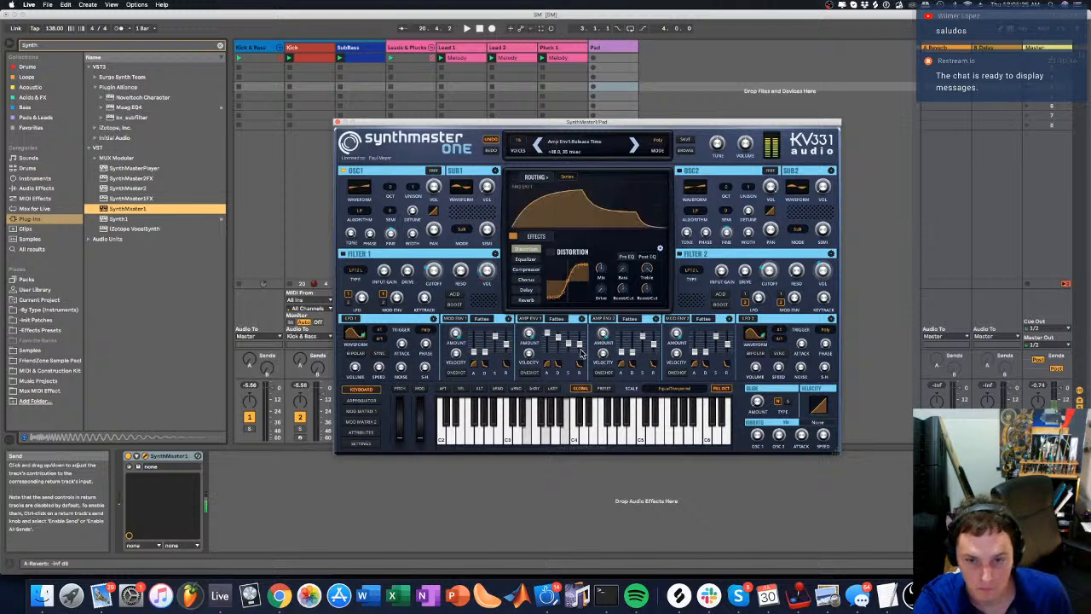
drag(582, 352, 582, 340)
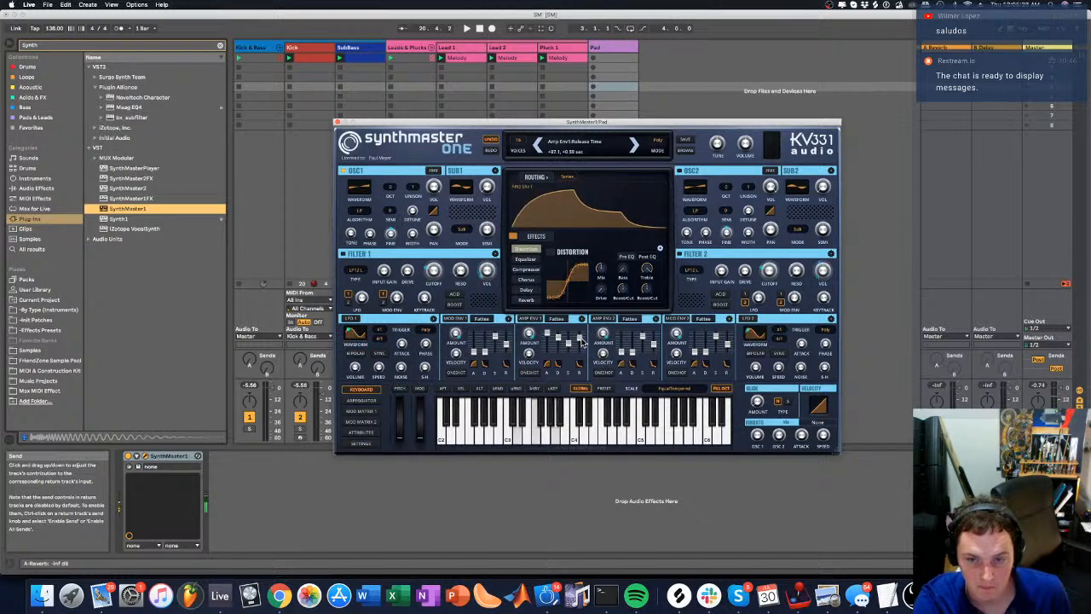
Set Oscillator 1's unison voices to 6 in the Pad synth
click(412, 188)
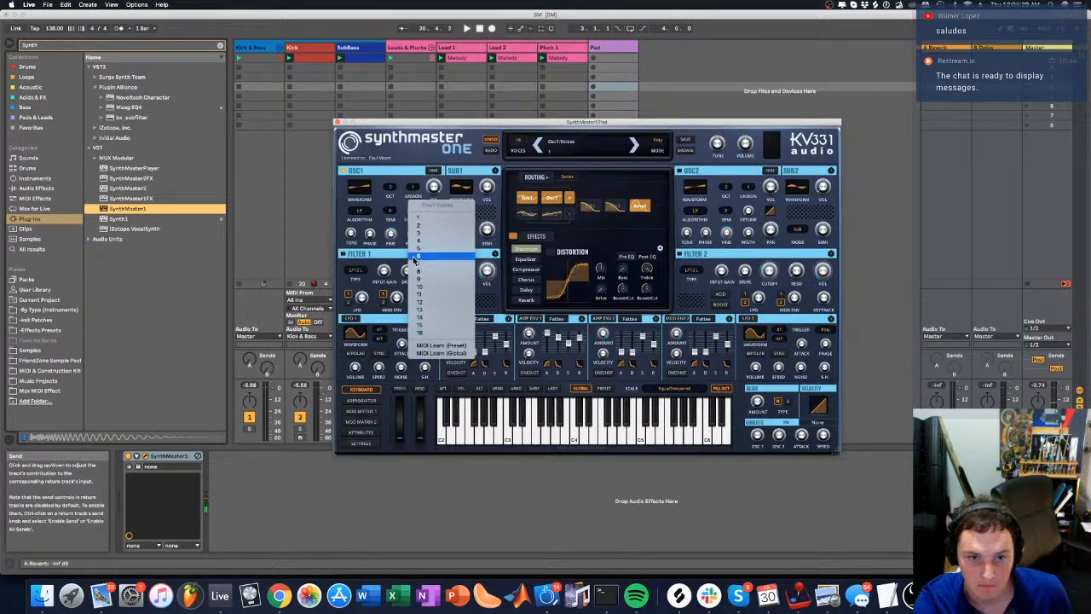
click(414, 259)
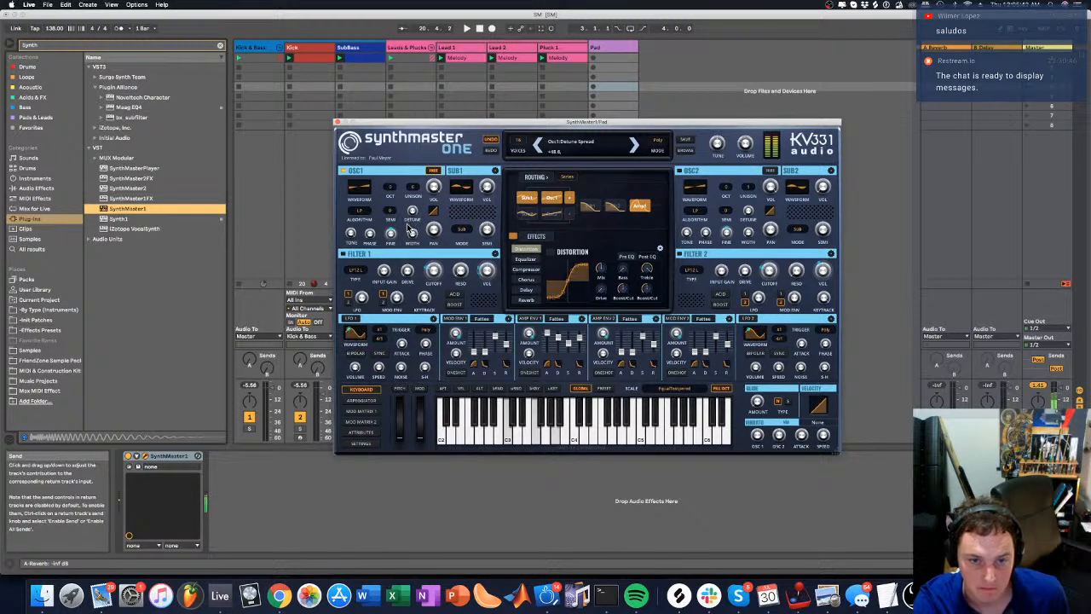
Enable Oscillator 2 with the Sine waveform and set its unison voices to 8
click(695, 187)
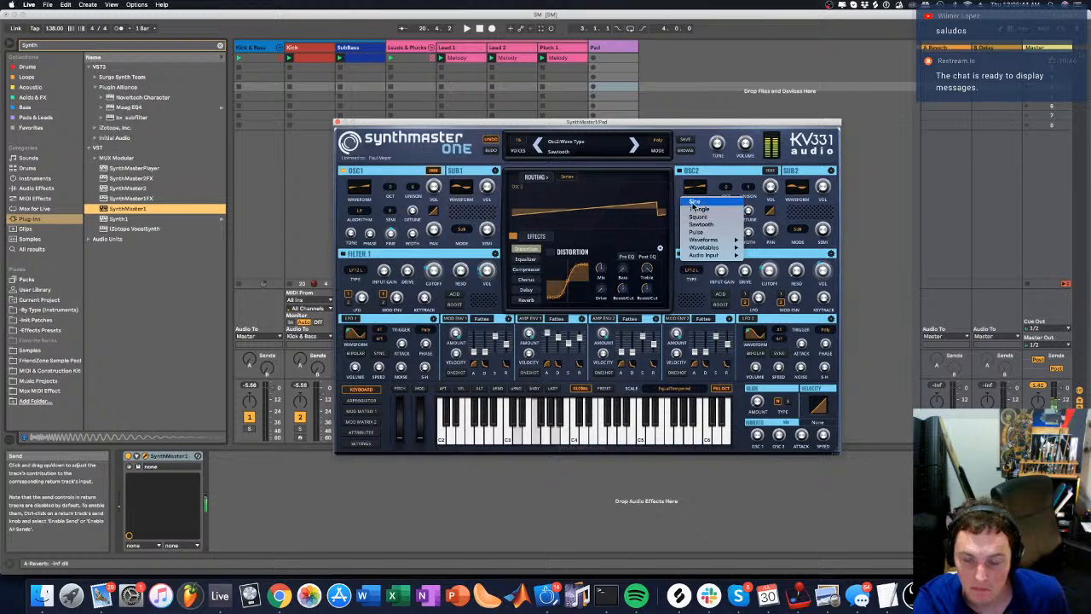
click(694, 203)
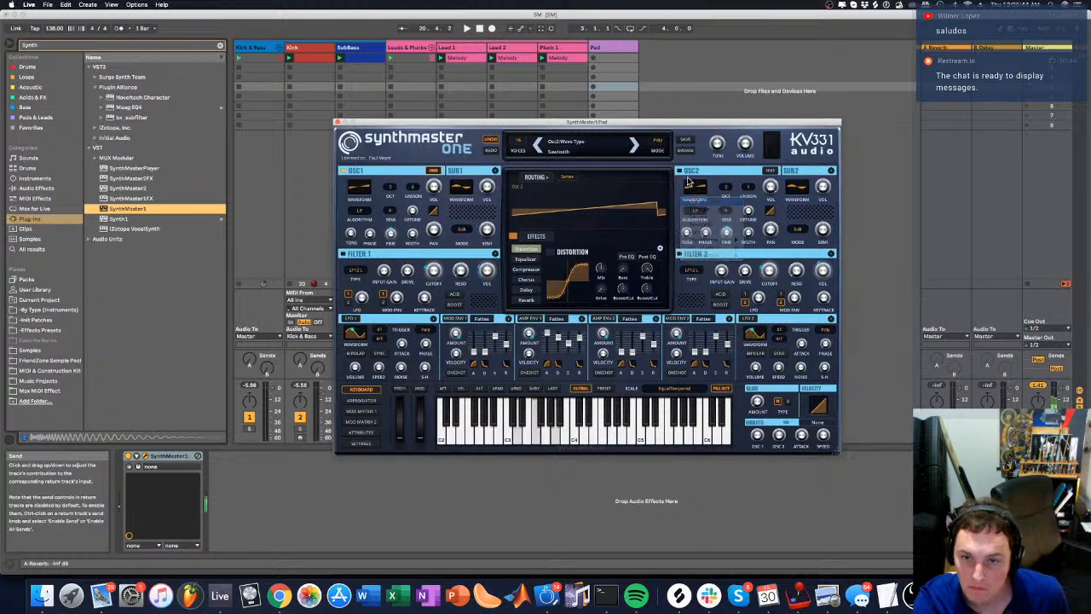
click(749, 189)
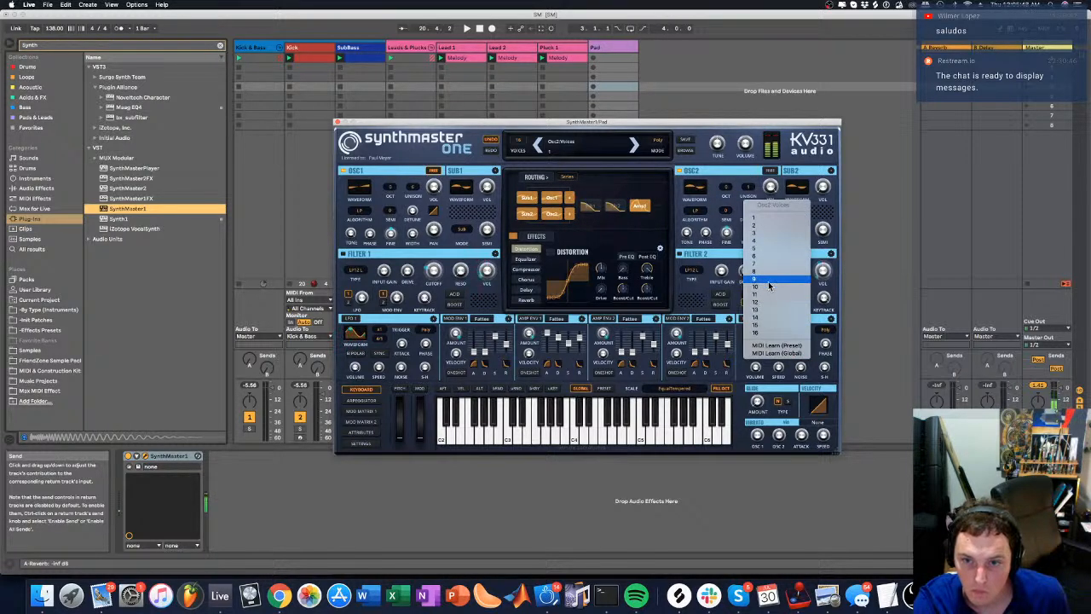
click(769, 272)
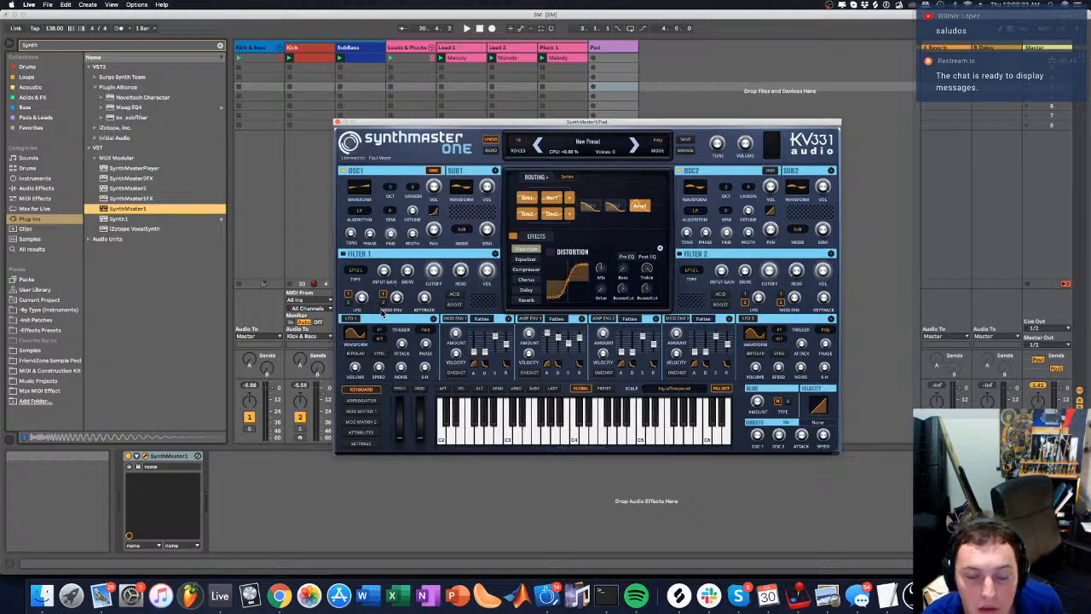
click(349, 321)
click(350, 321)
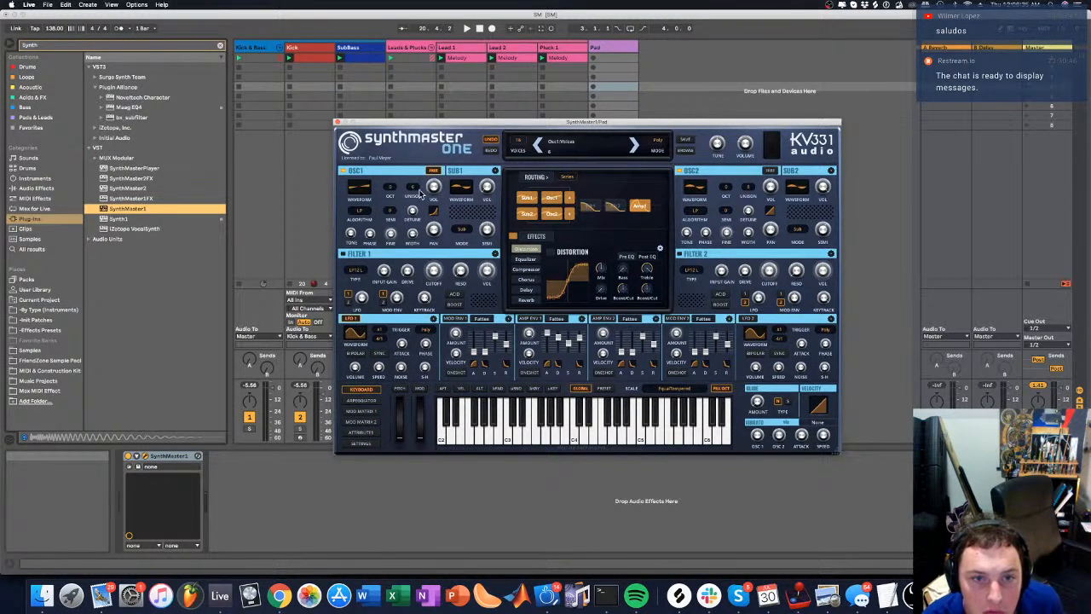
Assign LFO 1 as the source of the first modulation matrix slot, targeting Osc1 Pitch and Osc2 Pitch
click(365, 412)
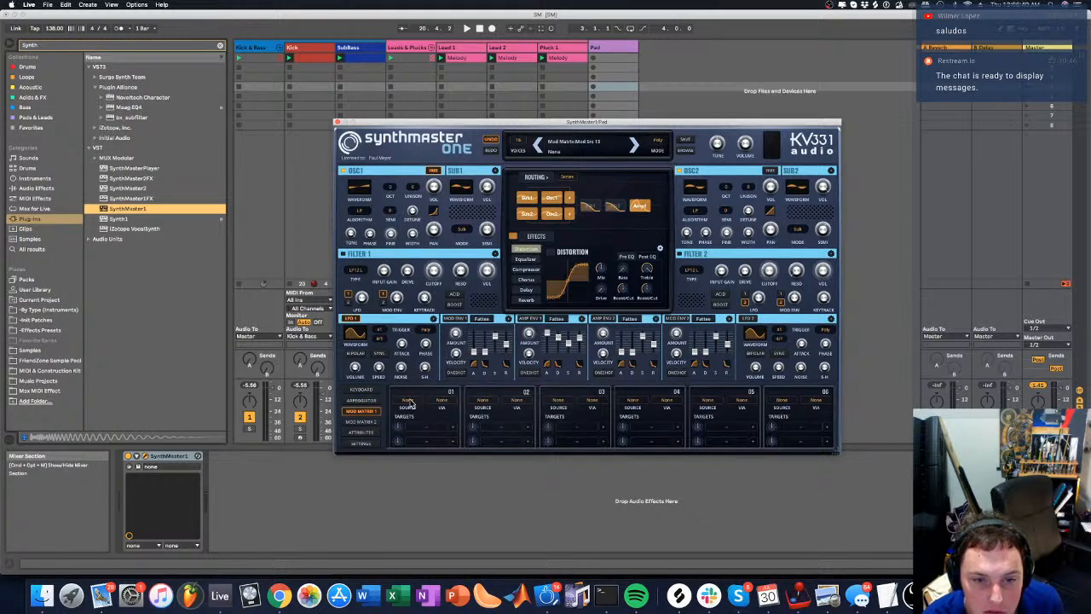
click(407, 405)
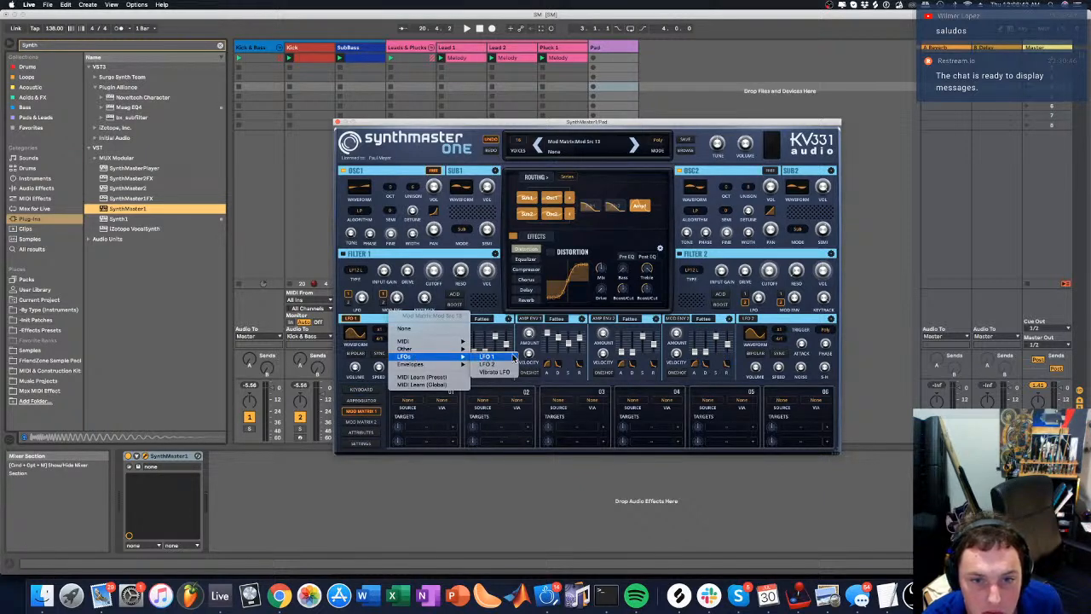
click(427, 450)
click(426, 430)
mouse_move(442, 237)
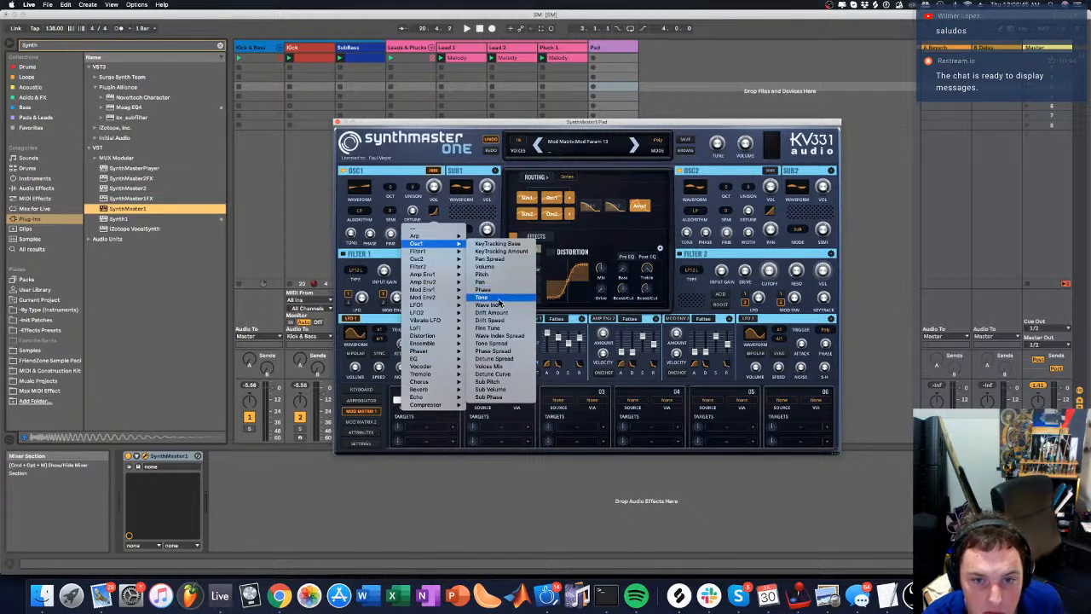
click(497, 284)
click(431, 433)
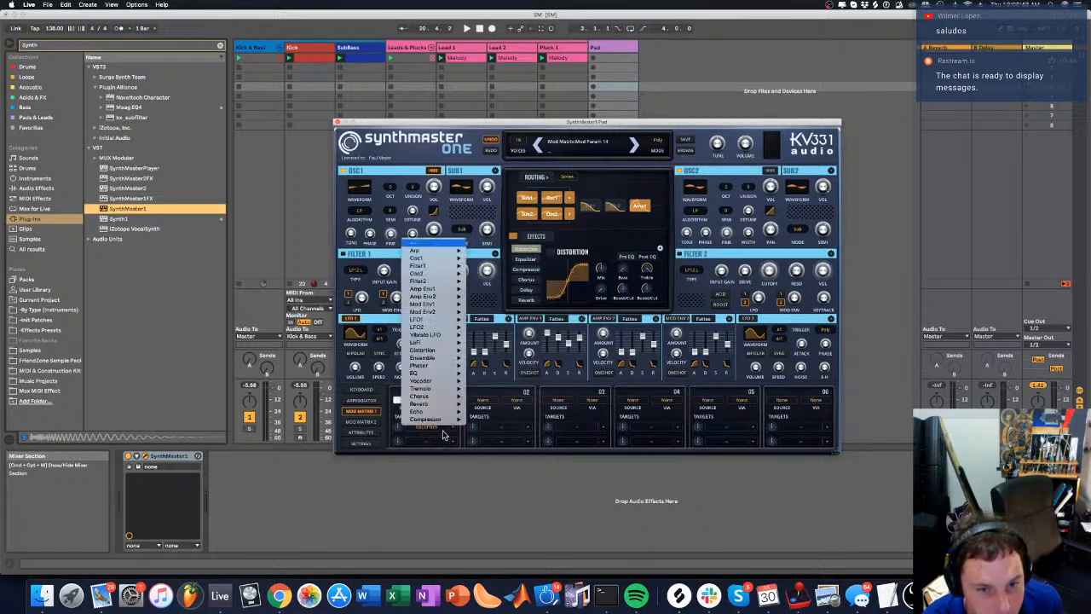
mouse_move(435, 273)
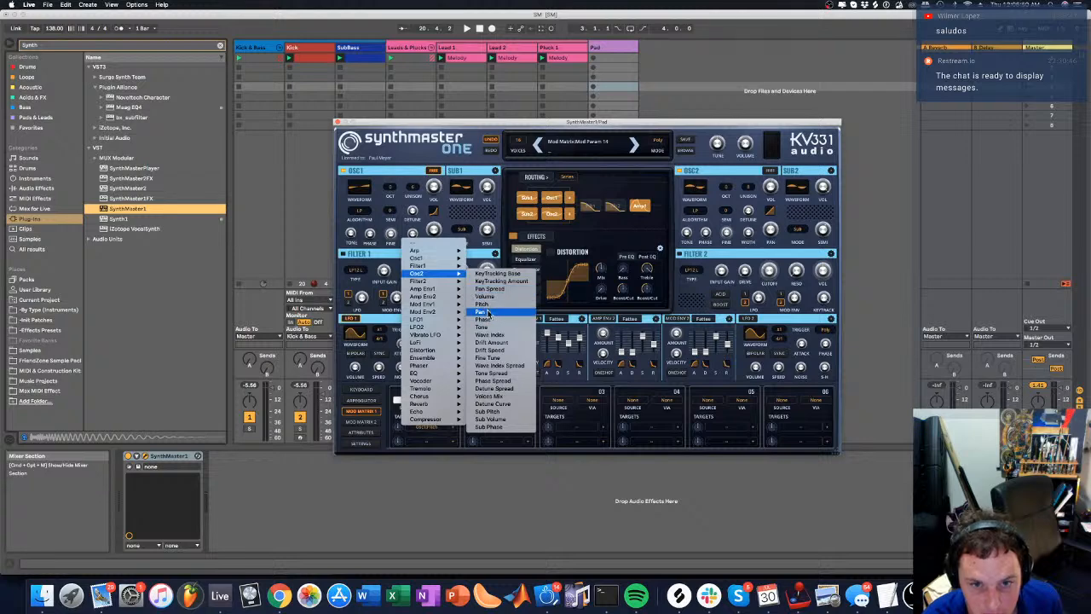
click(483, 305)
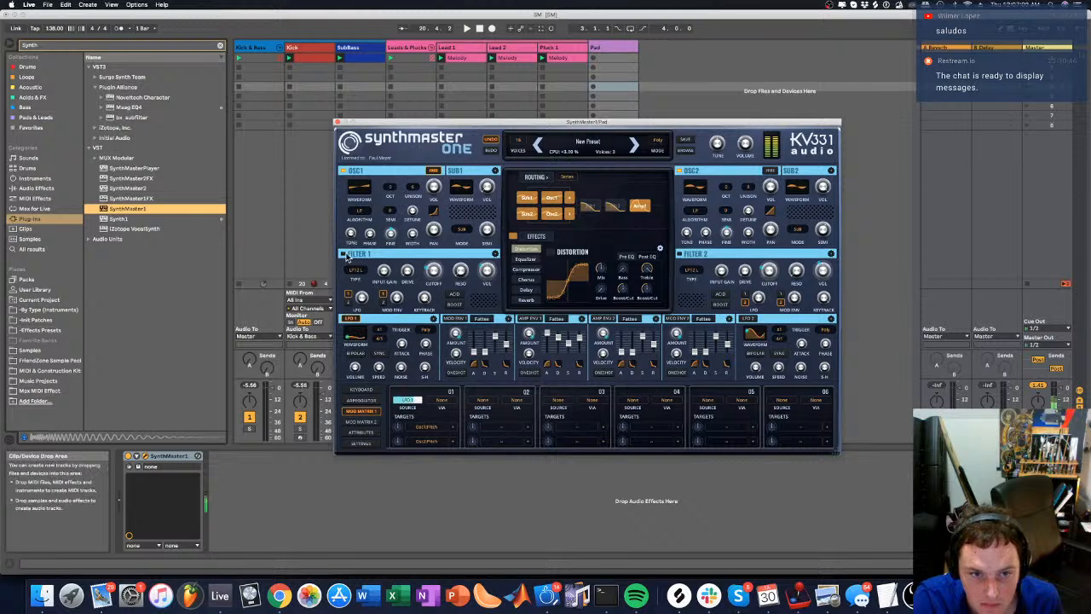
Enable Filter 1 in the Pad synth and adjust its cutoff and resonance
click(343, 254)
drag(432, 277, 404, 239)
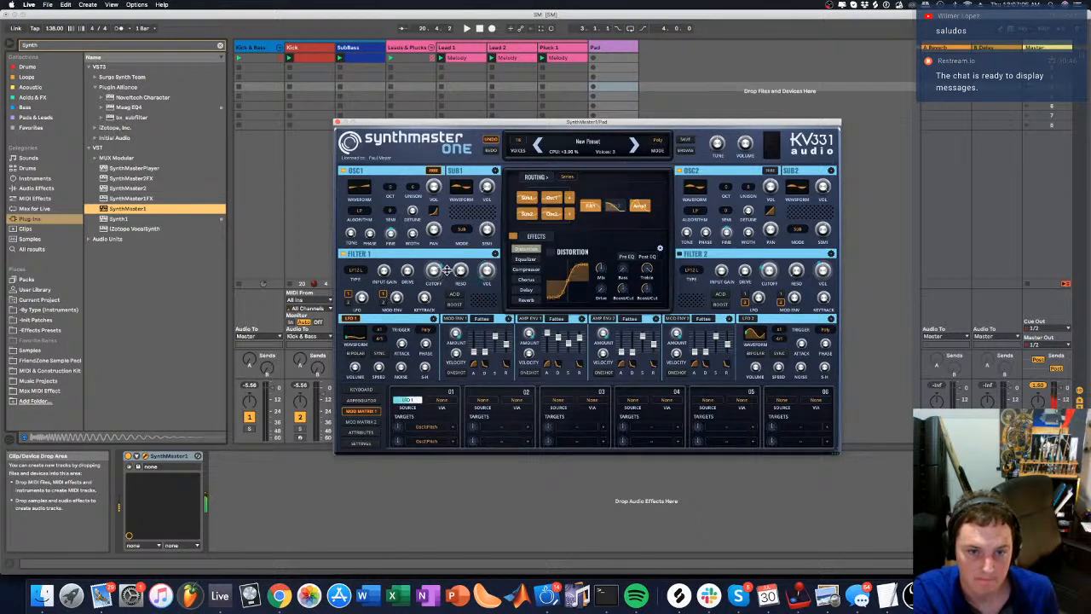
drag(461, 270, 457, 271)
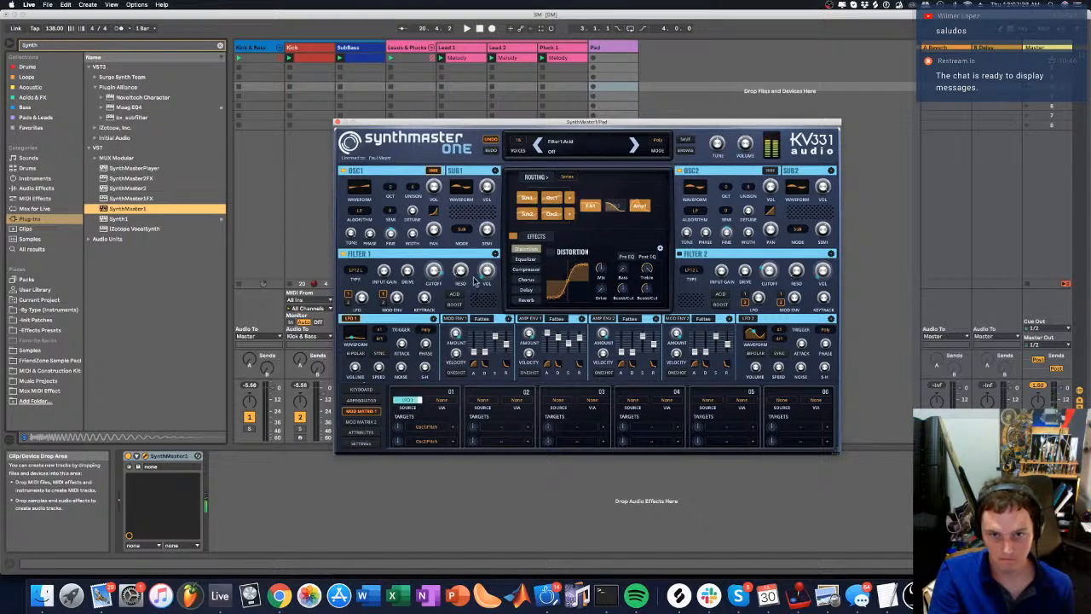
Reduce Oscillator 2's unison voices to 1 and enable the Chorus effect
click(750, 191)
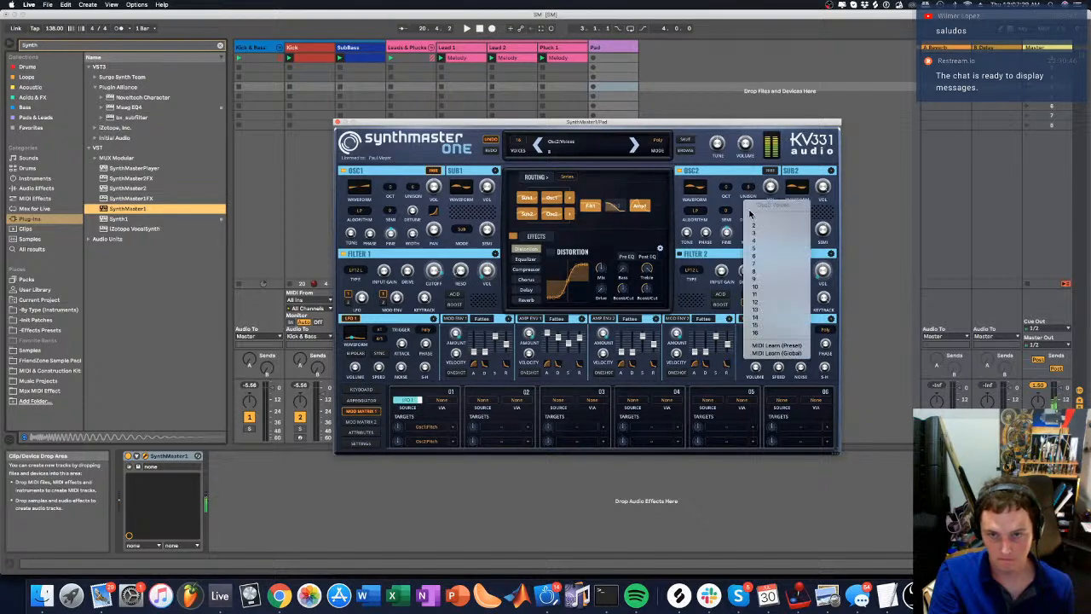
click(752, 222)
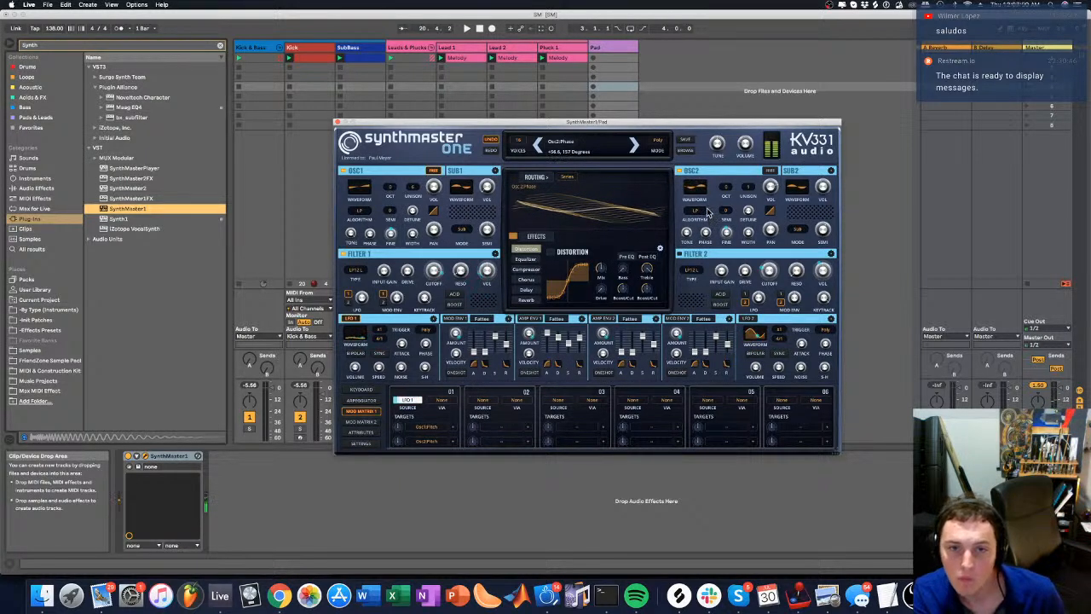
click(528, 281)
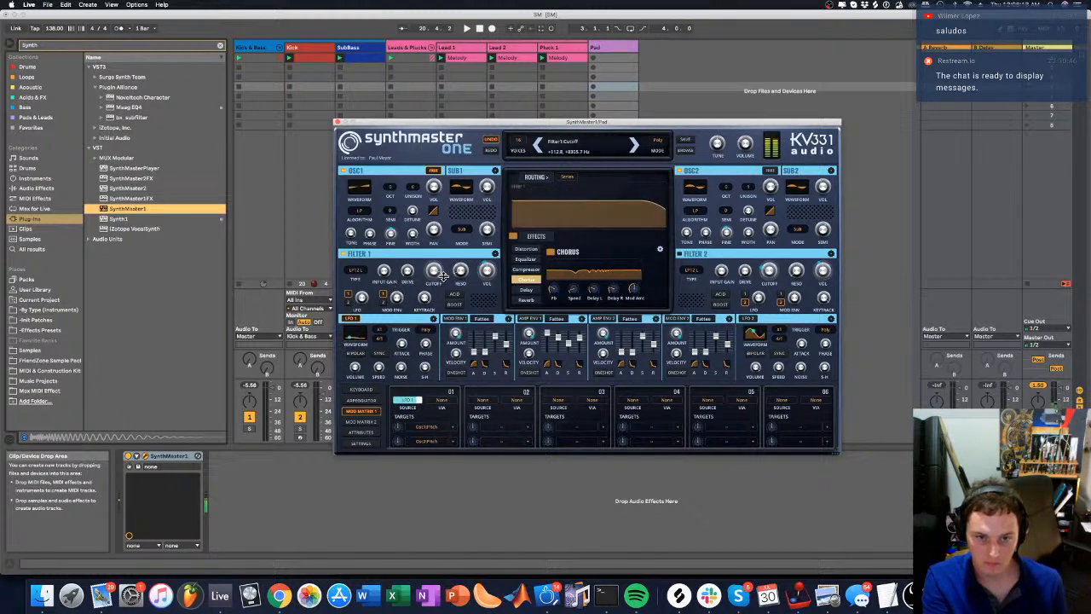
Lengthen Mod Env 1's attack, decay and release times and readjust Filter 1's cutoff
drag(444, 278, 423, 330)
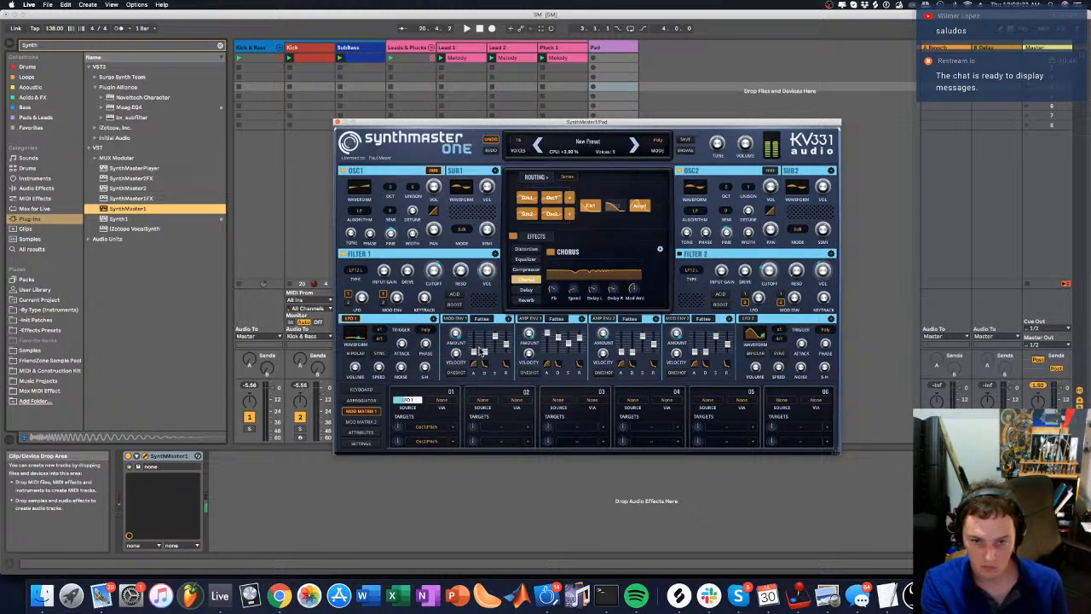
drag(504, 342, 478, 395)
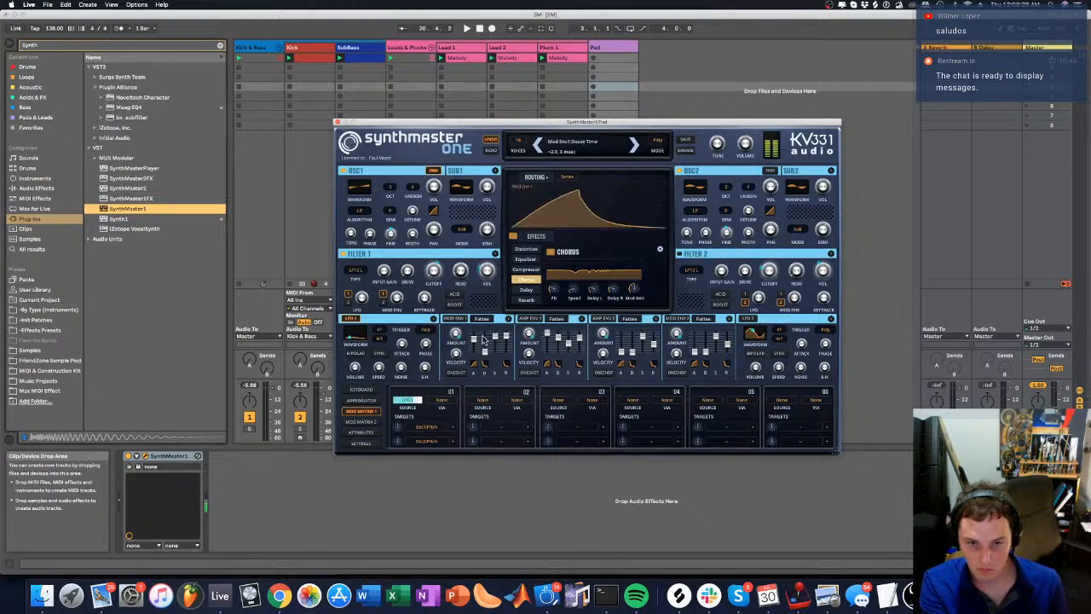
drag(477, 343, 477, 340)
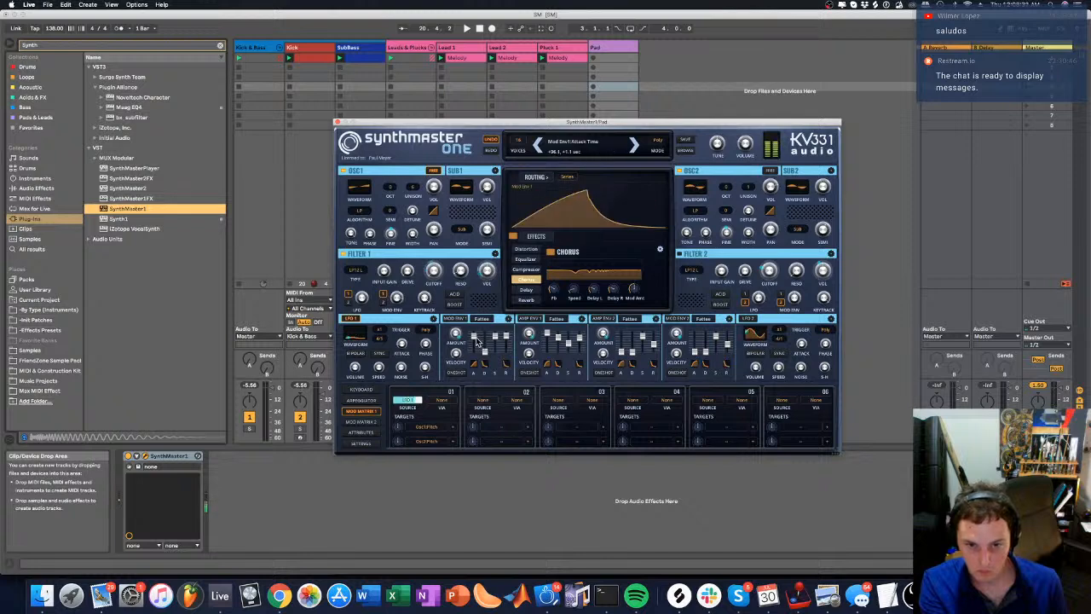
mouse_move(484, 342)
mouse_down()
mouse_move(484, 356)
mouse_move(495, 341)
mouse_move(484, 339)
mouse_move(490, 365)
mouse_move(499, 340)
mouse_move(471, 339)
mouse_up()
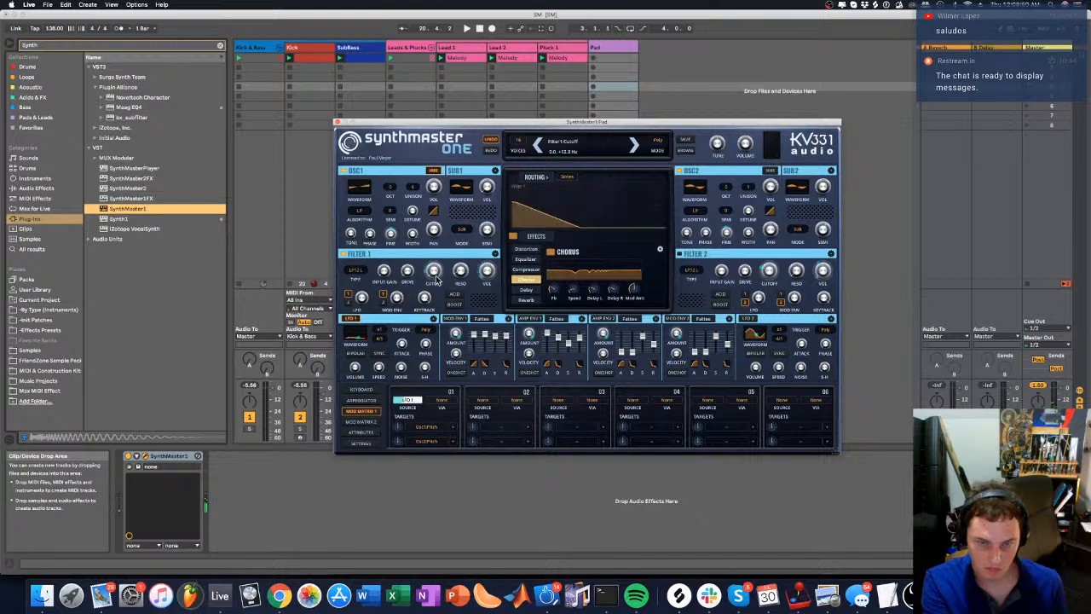
drag(435, 274, 436, 268)
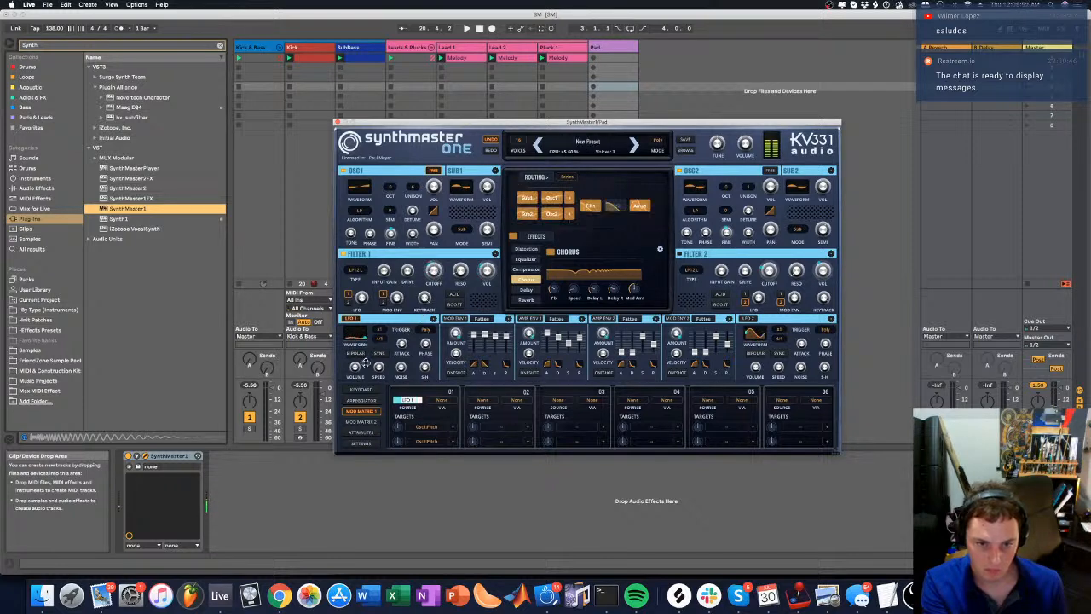
Raise LFO 1's attack and lengthen the release times of Amp Env 1 and Mod Env 1
drag(401, 343, 398, 303)
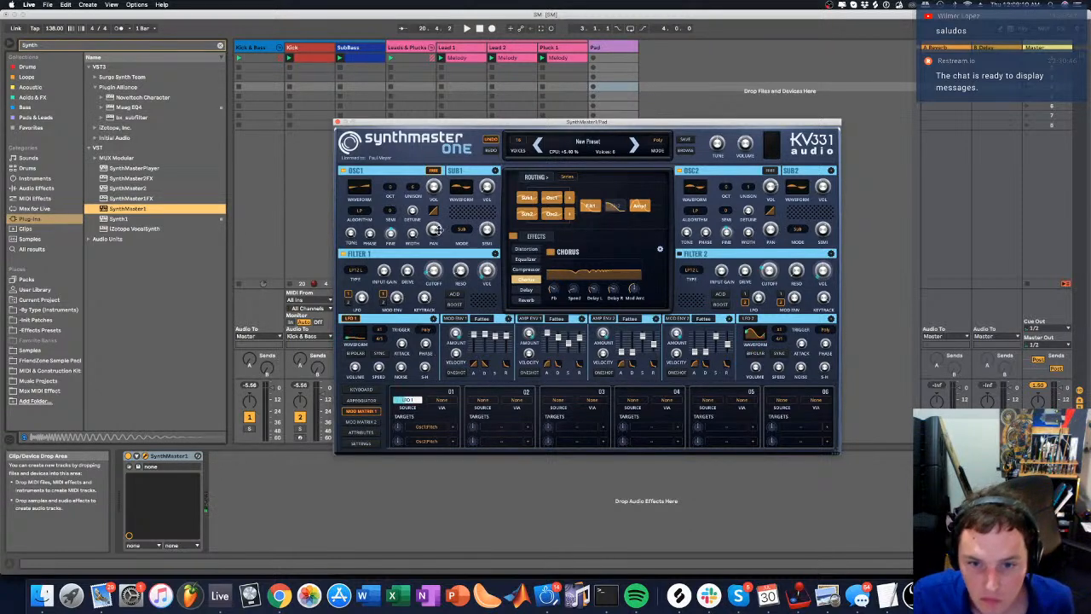
drag(579, 341, 581, 334)
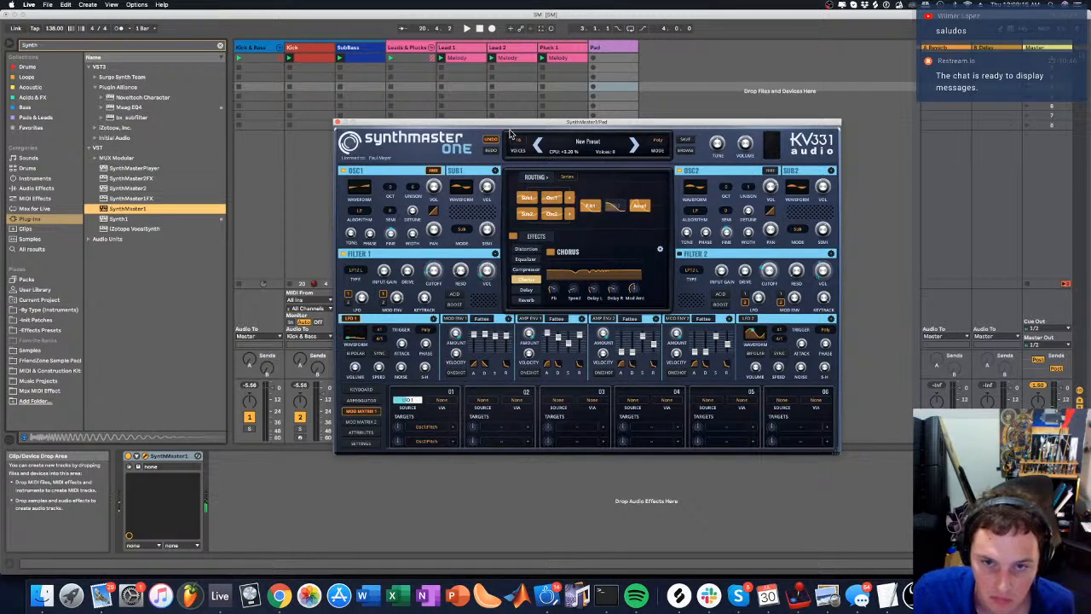
mouse_move(506, 338)
mouse_down()
mouse_move(510, 367)
mouse_move(507, 336)
mouse_up()
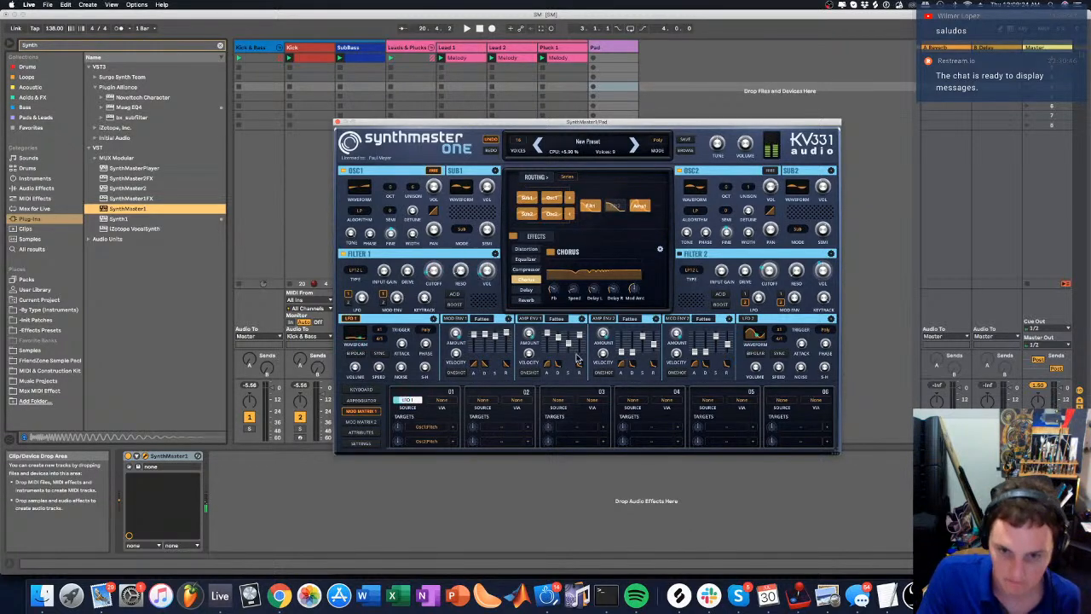
drag(510, 336, 510, 335)
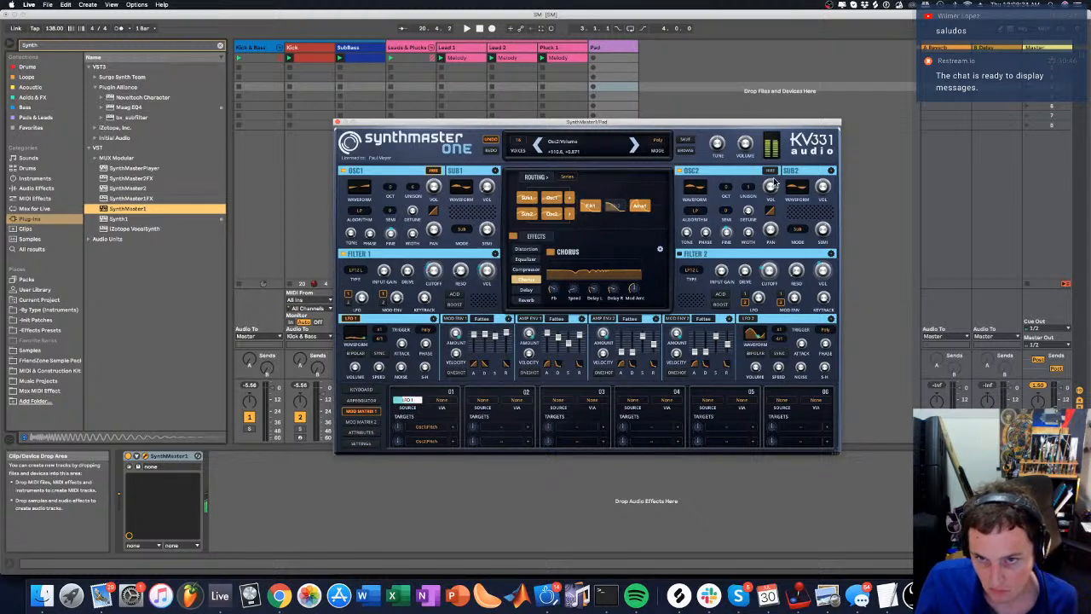
Try different unison voice counts on Oscillator 2 and settle on 2
click(749, 187)
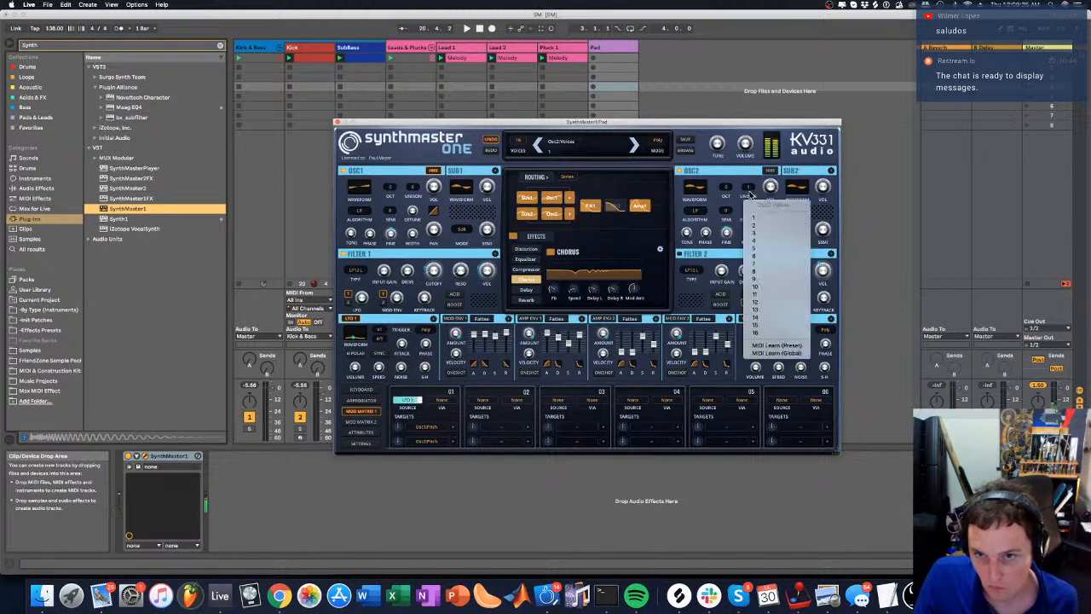
click(756, 238)
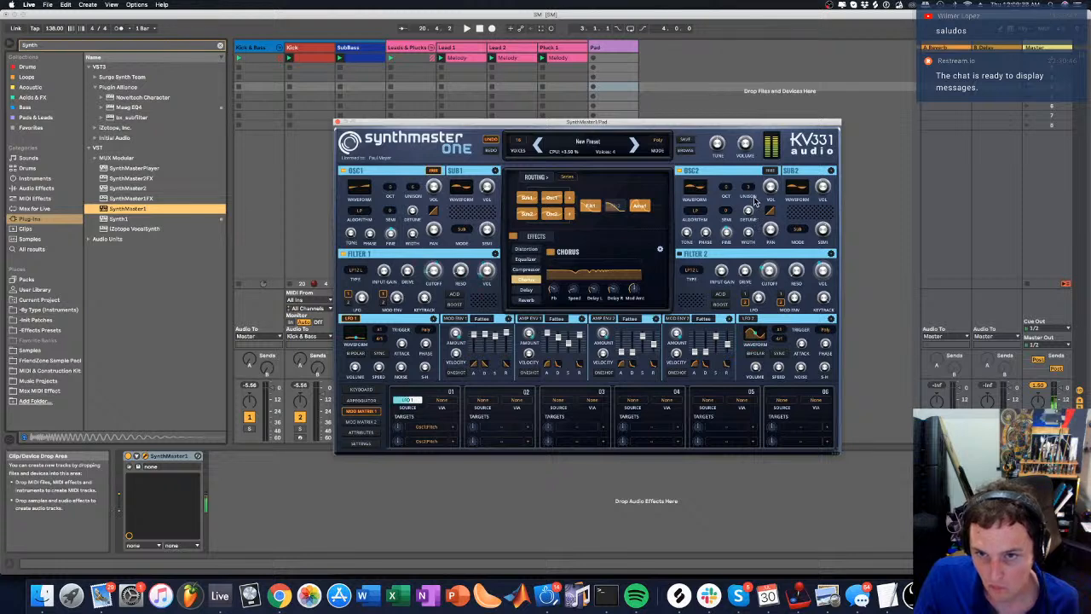
click(749, 189)
click(755, 228)
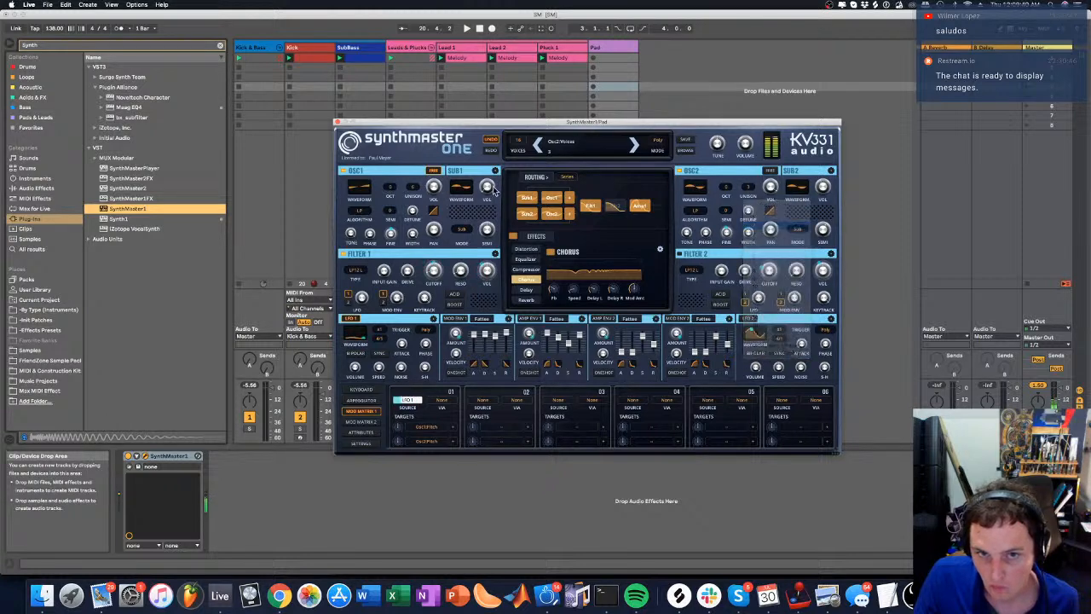
Change the Sub 1 oscillator's waveform in the Pad synth and raise its volume
click(460, 185)
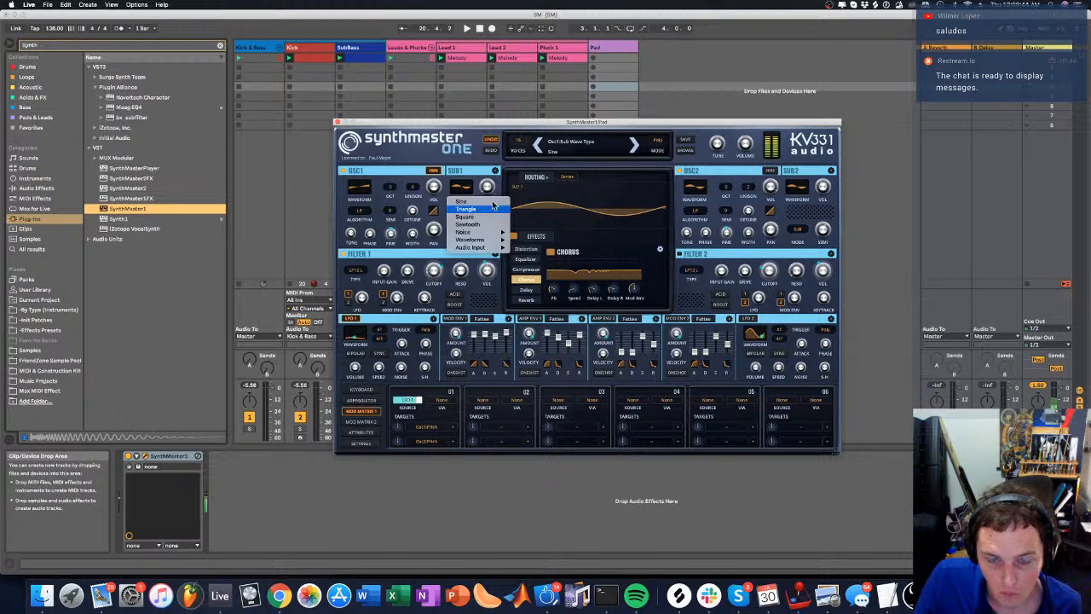
click(469, 215)
drag(491, 189, 493, 176)
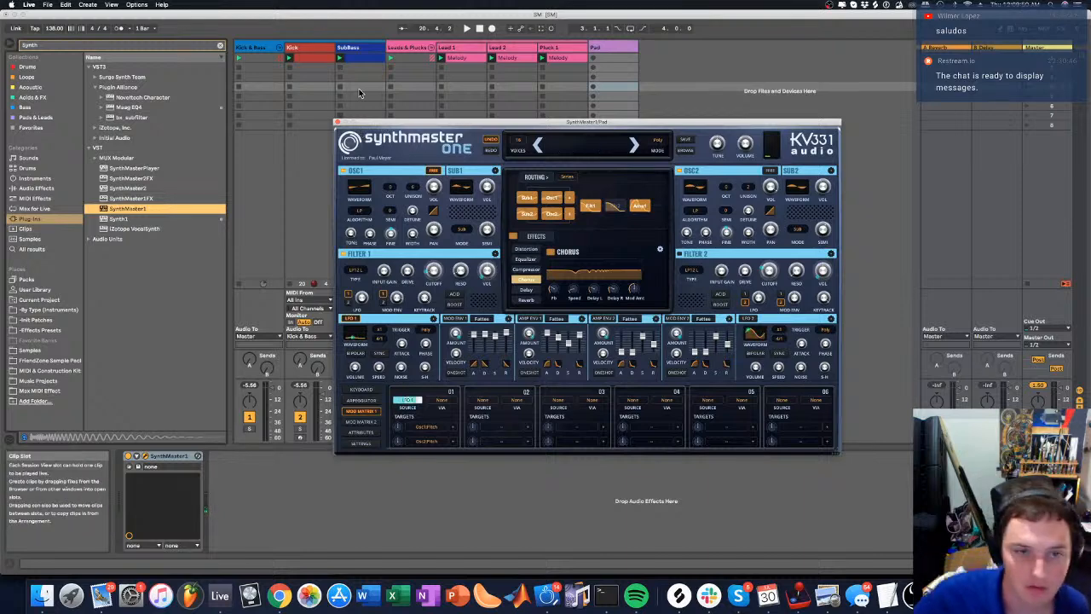
In the Lead 1 track's SynthMaster1, set the Sub 1 waveform to White Noise and raise its volume
click(337, 122)
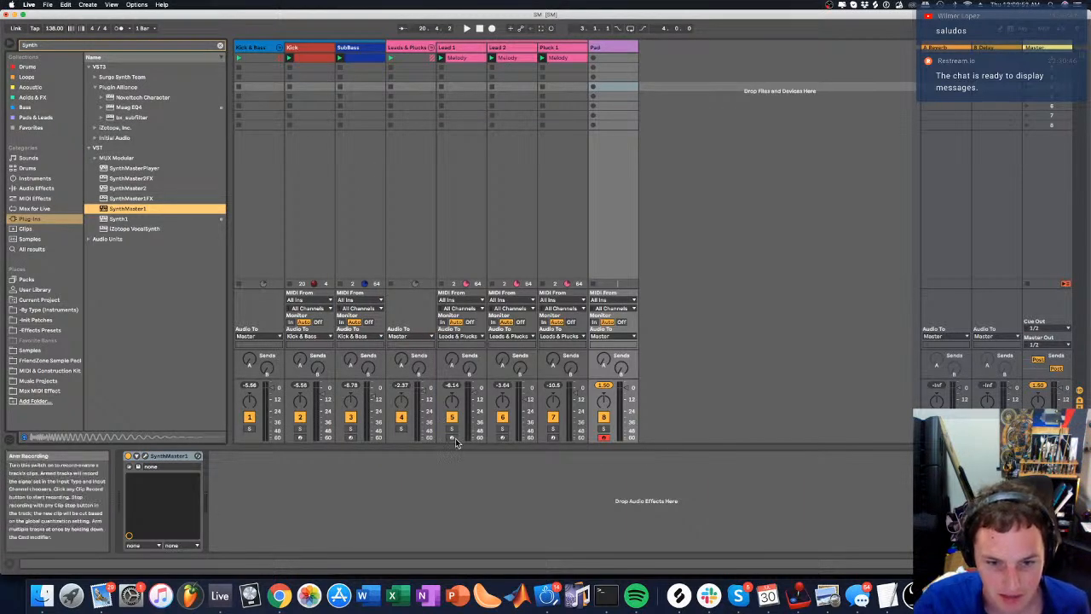
click(457, 47)
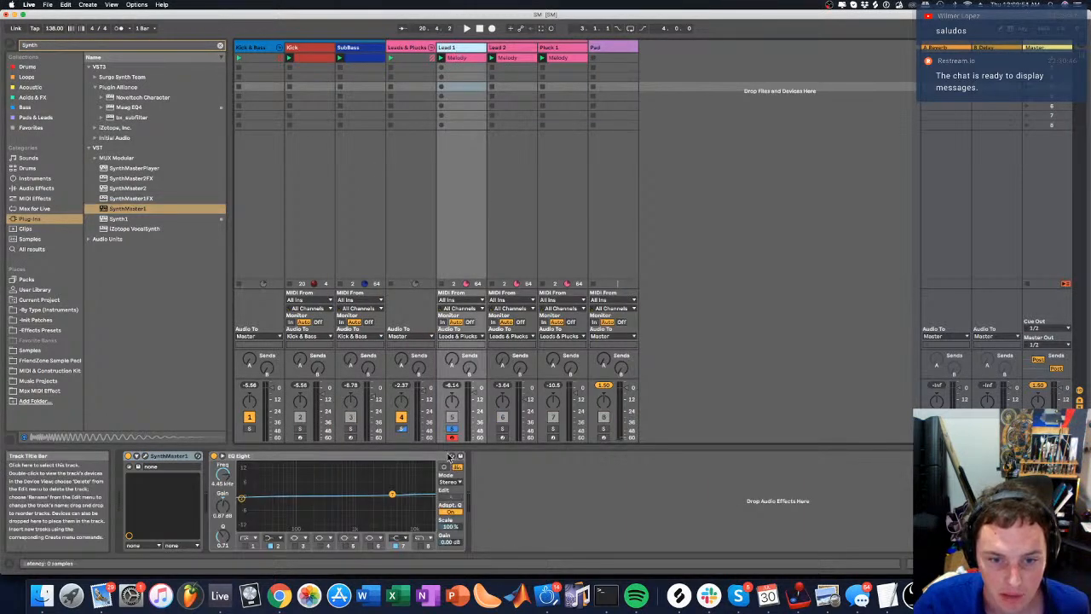
click(145, 457)
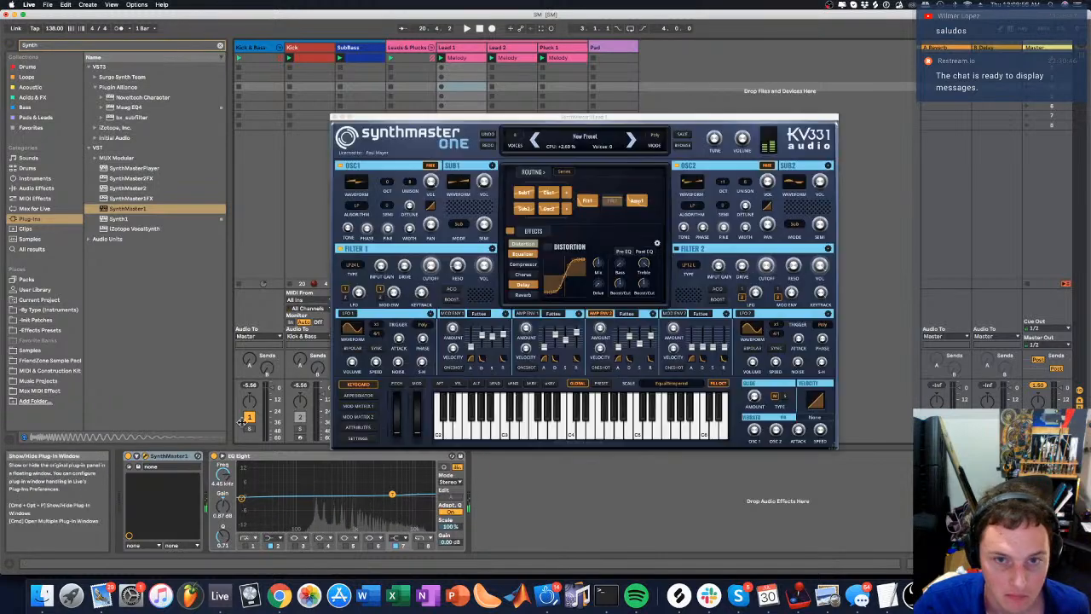
click(464, 182)
click(464, 182)
mouse_move(461, 204)
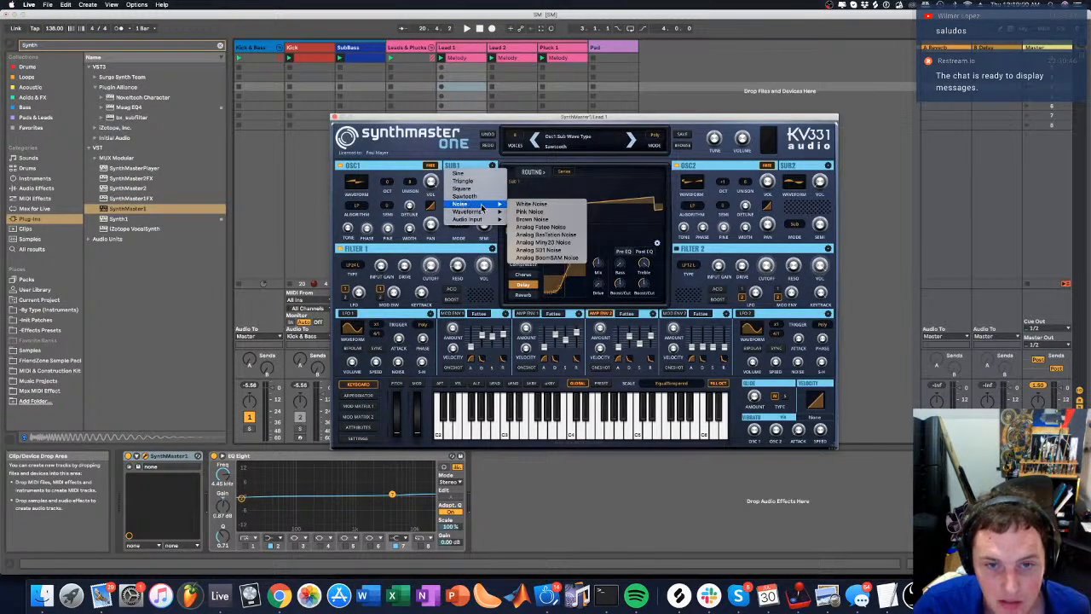
click(533, 205)
mouse_move(488, 182)
mouse_down()
mouse_move(489, 135)
mouse_move(489, 160)
mouse_up()
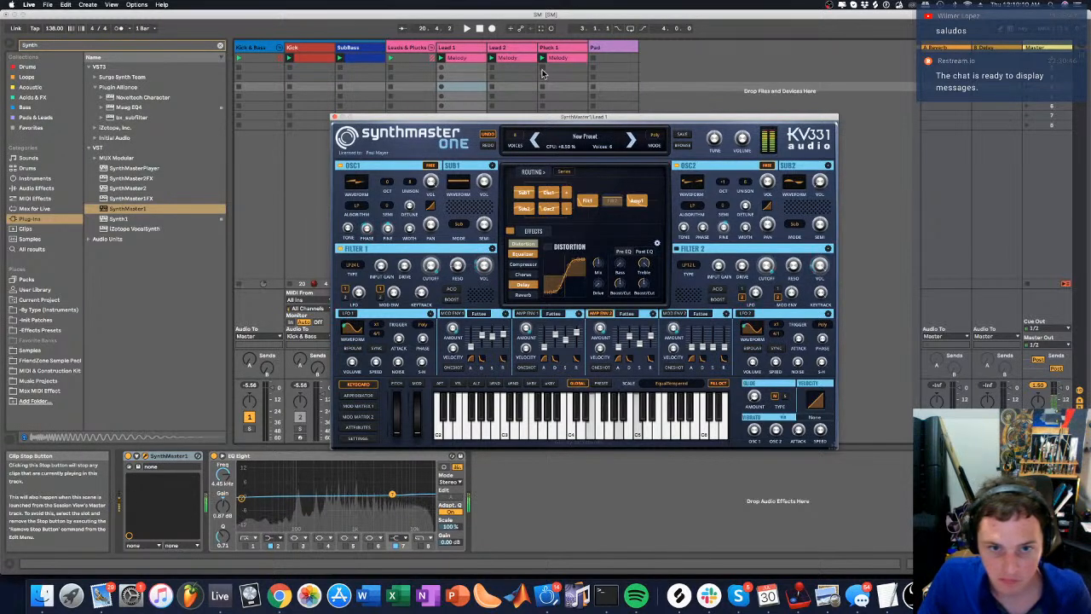
mouse_move(478, 202)
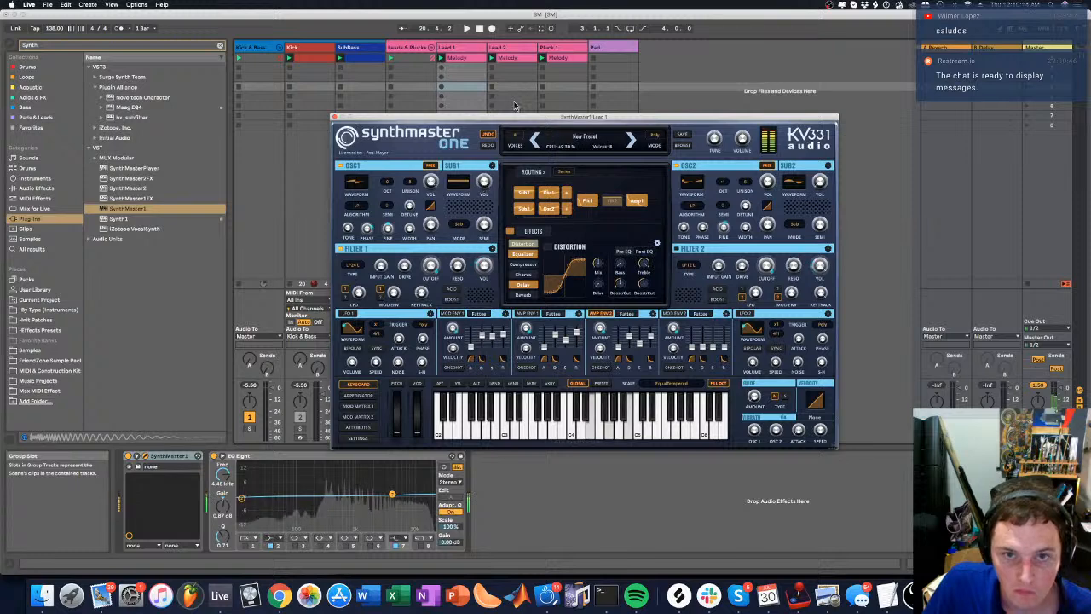
click(334, 116)
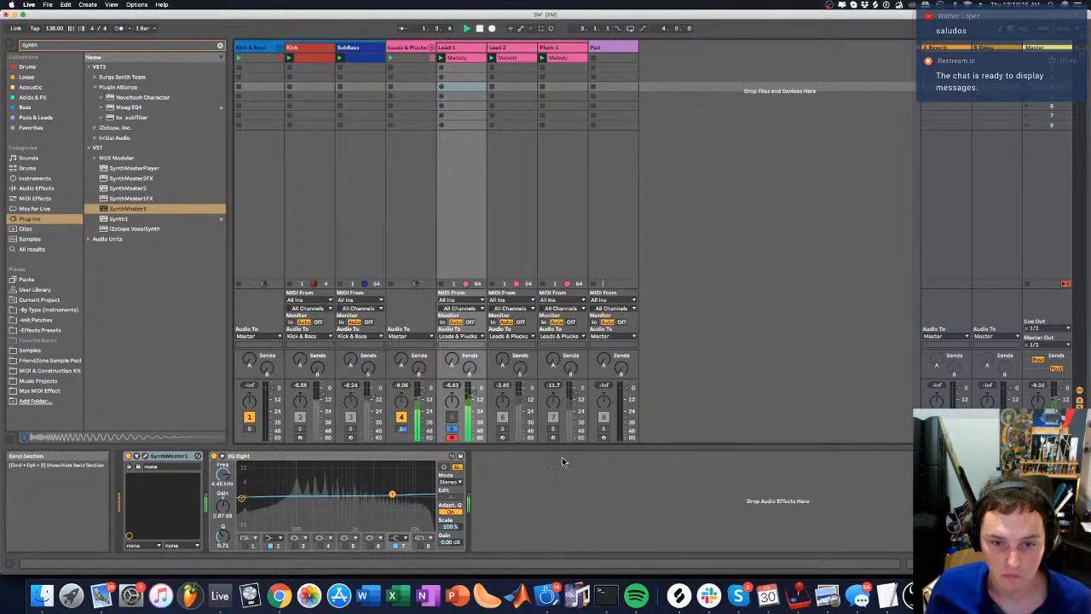
Compare Lead 1 with Lead 2 in solo, and listen to the full mix with and without Lead 1
click(511, 434)
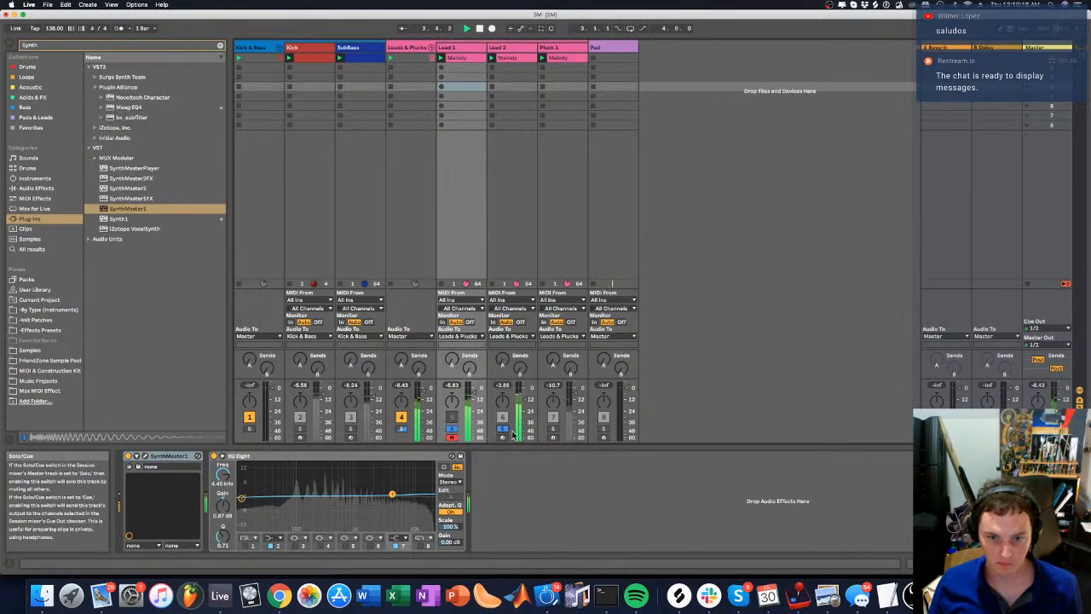
click(500, 429)
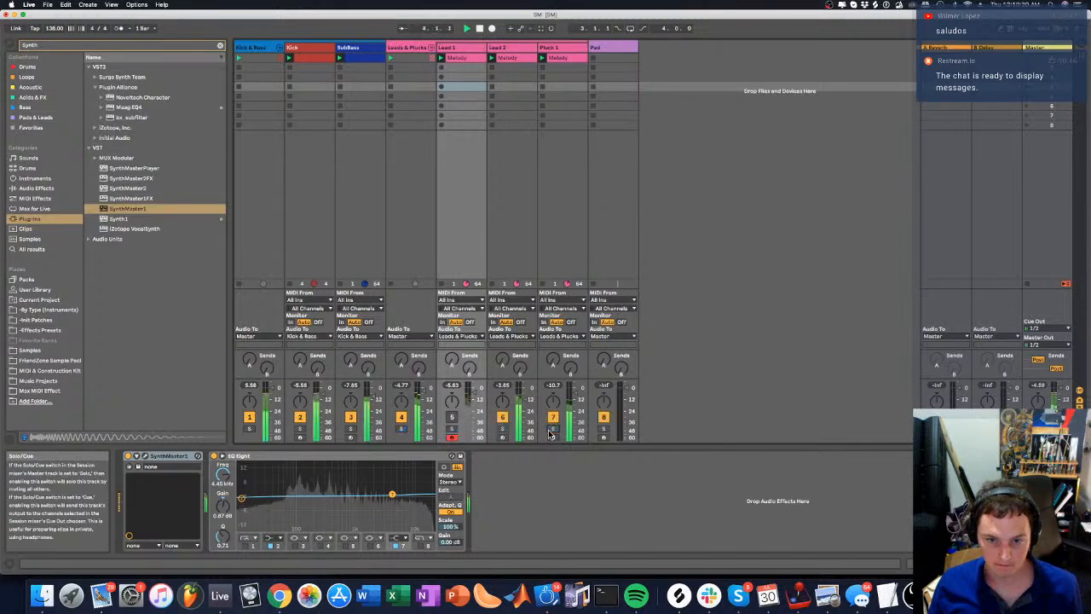
click(452, 417)
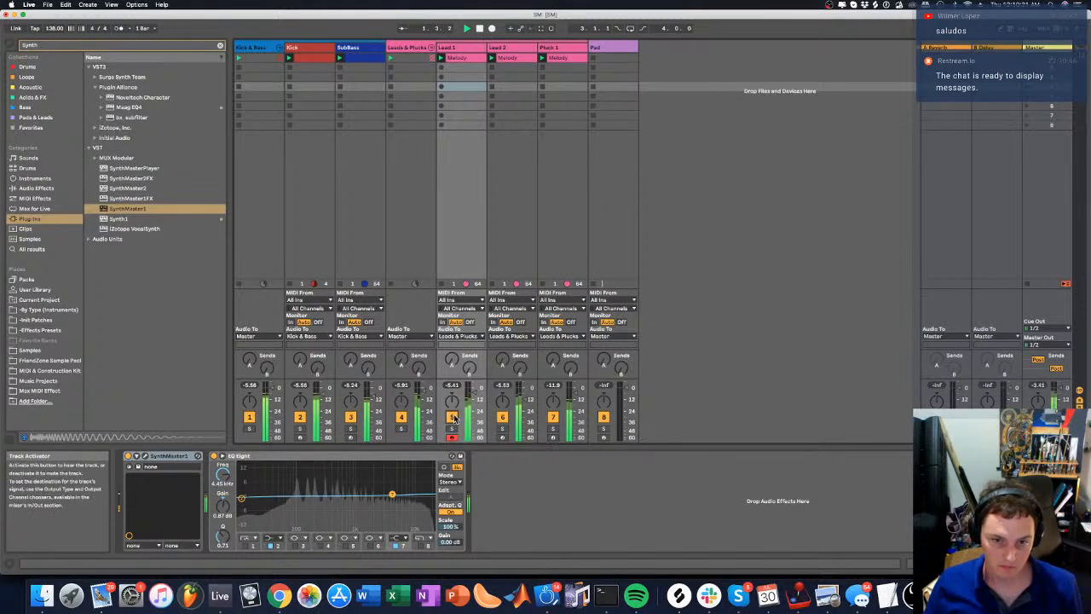
Inspect Lead 2's SynthMaster2 phase modulation sources and Modulator 1 settings, and play Pluck 1 for comparison
click(527, 409)
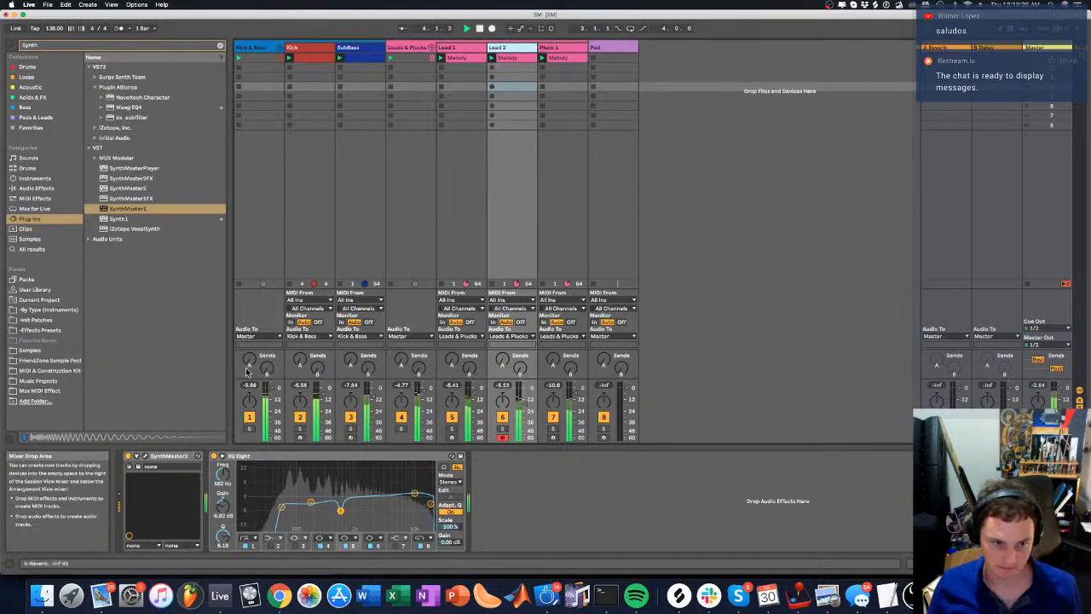
click(146, 457)
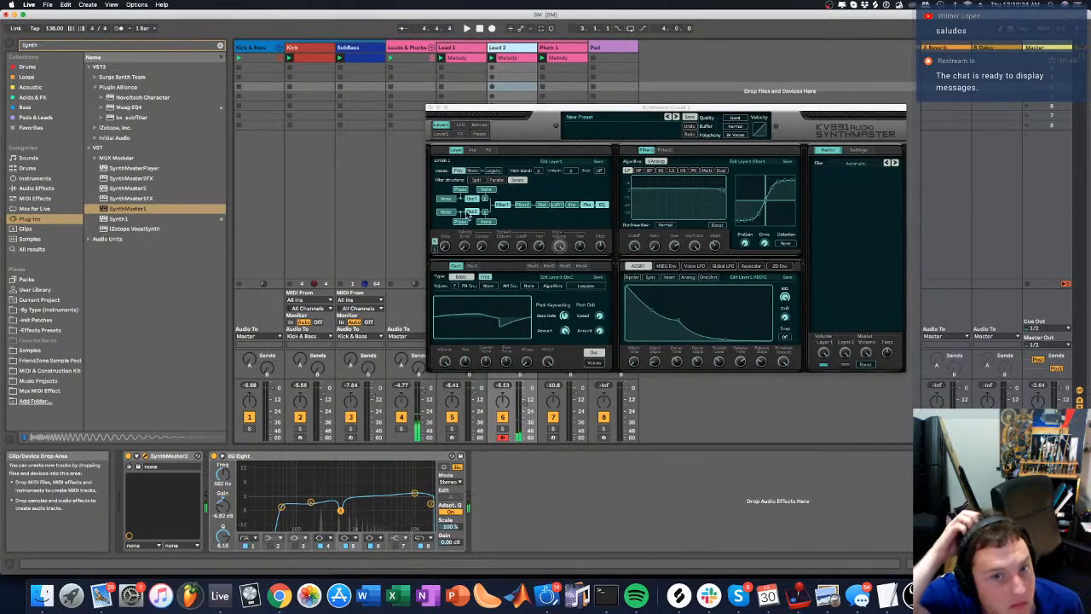
click(483, 191)
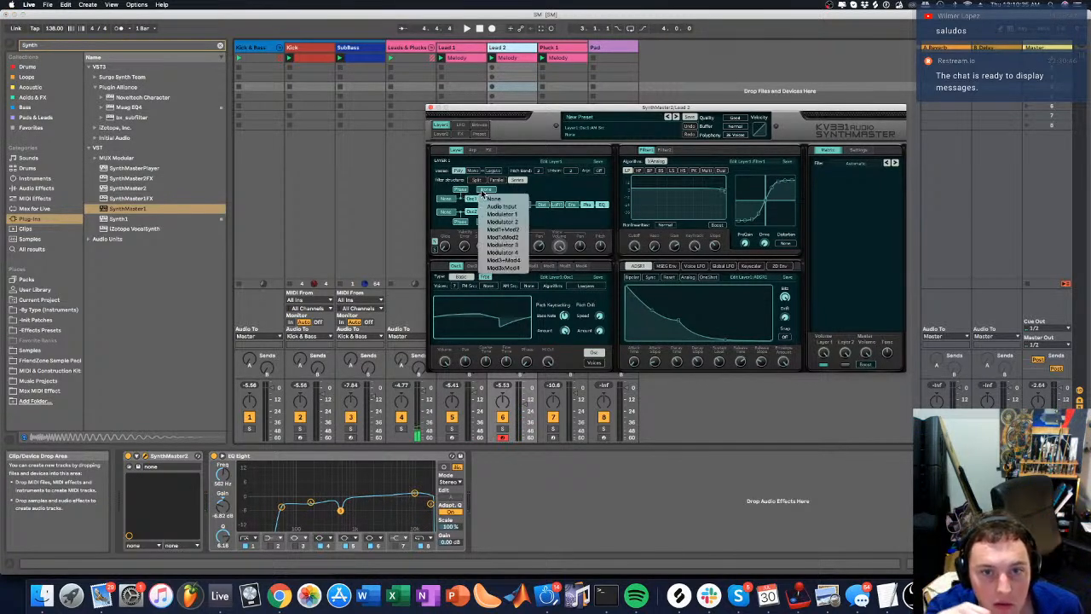
click(495, 199)
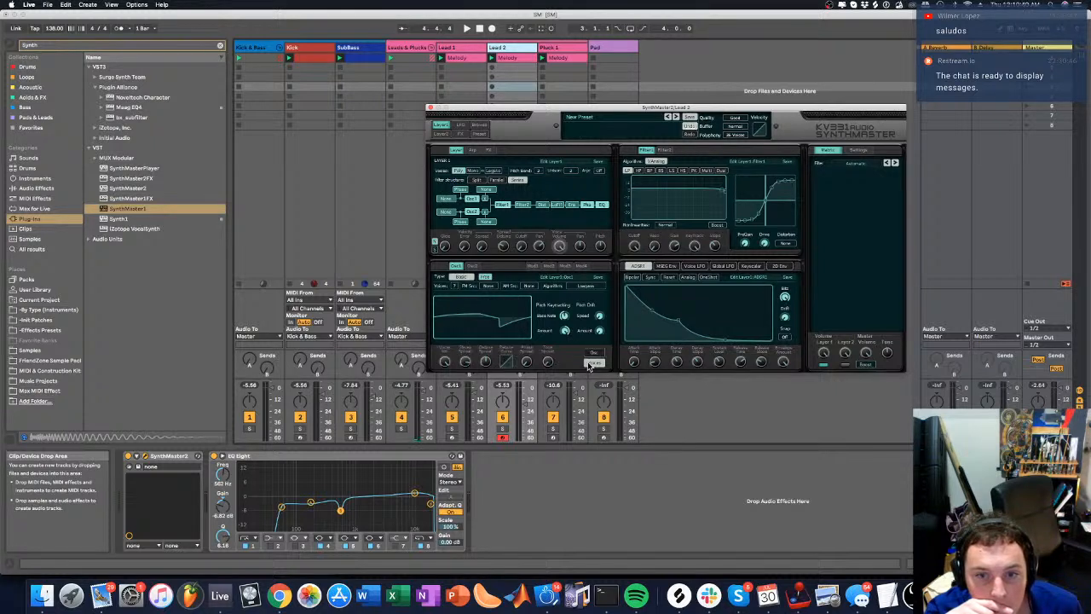
click(535, 269)
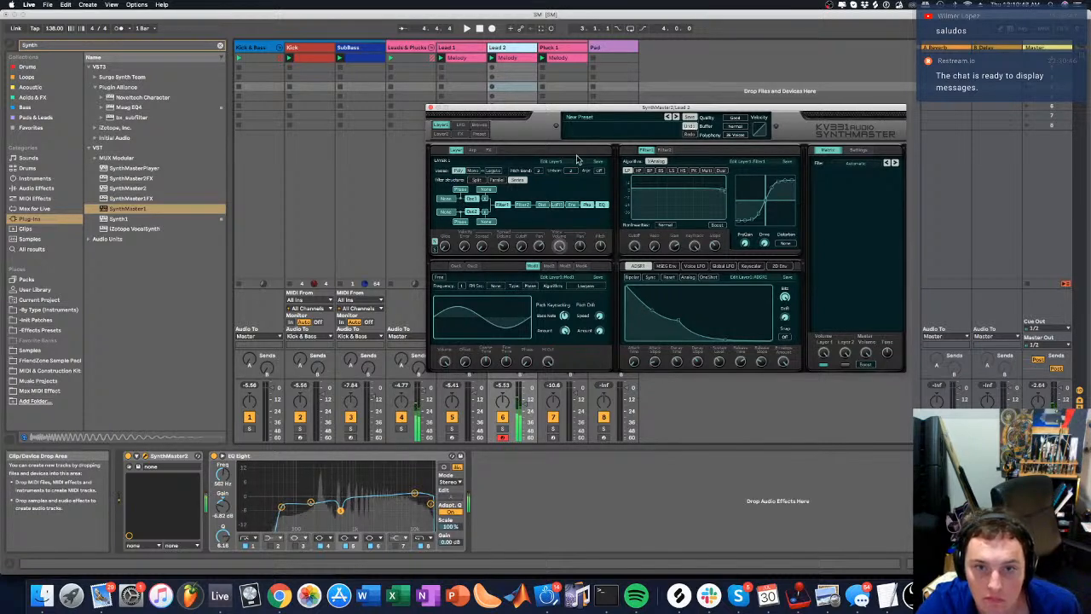
click(556, 437)
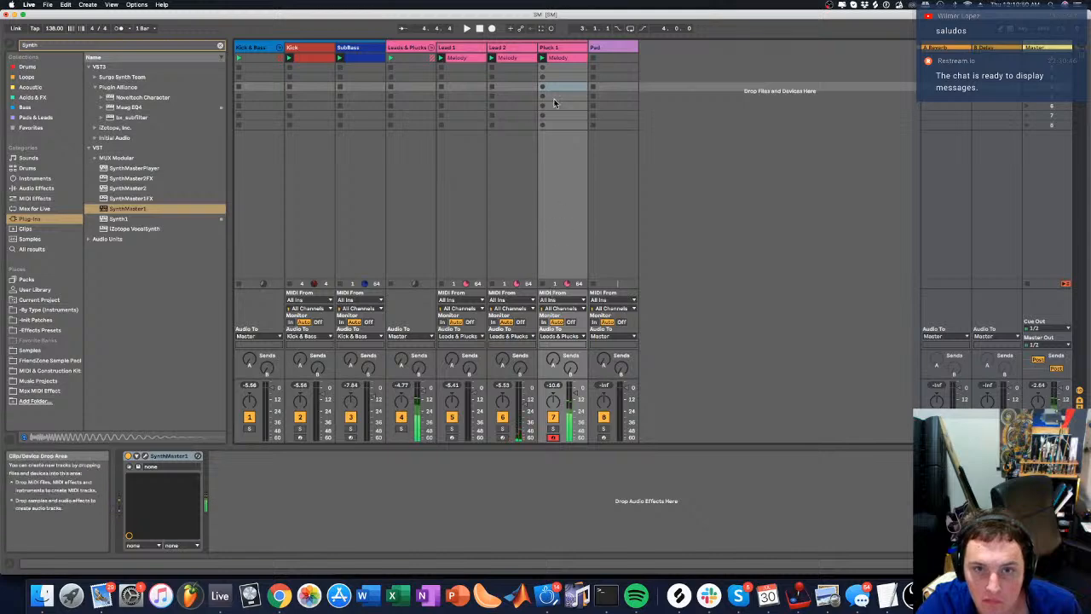
click(500, 48)
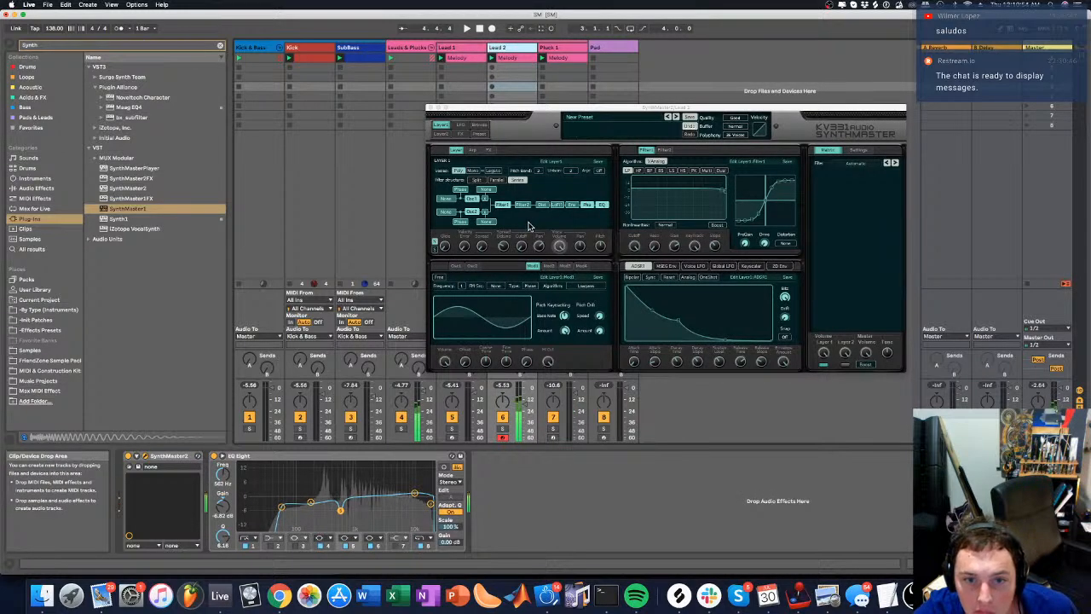
Examine Lead 2's oscillator voices, waveform algorithm options, Modulator 1 and Oscillator 1 modulation sources, and play Lead 1 for comparison
click(472, 266)
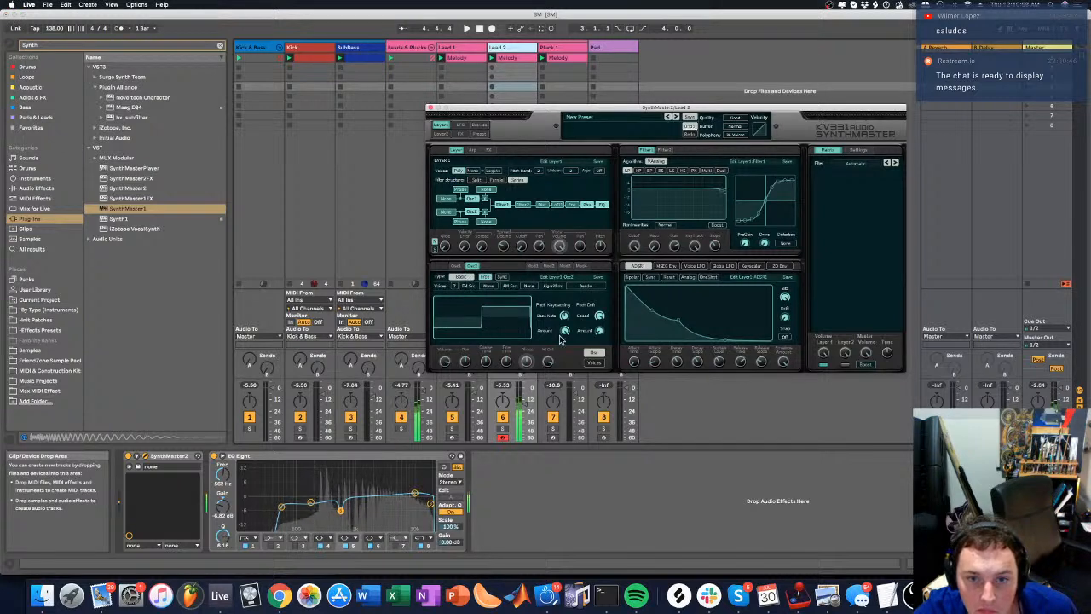
click(594, 364)
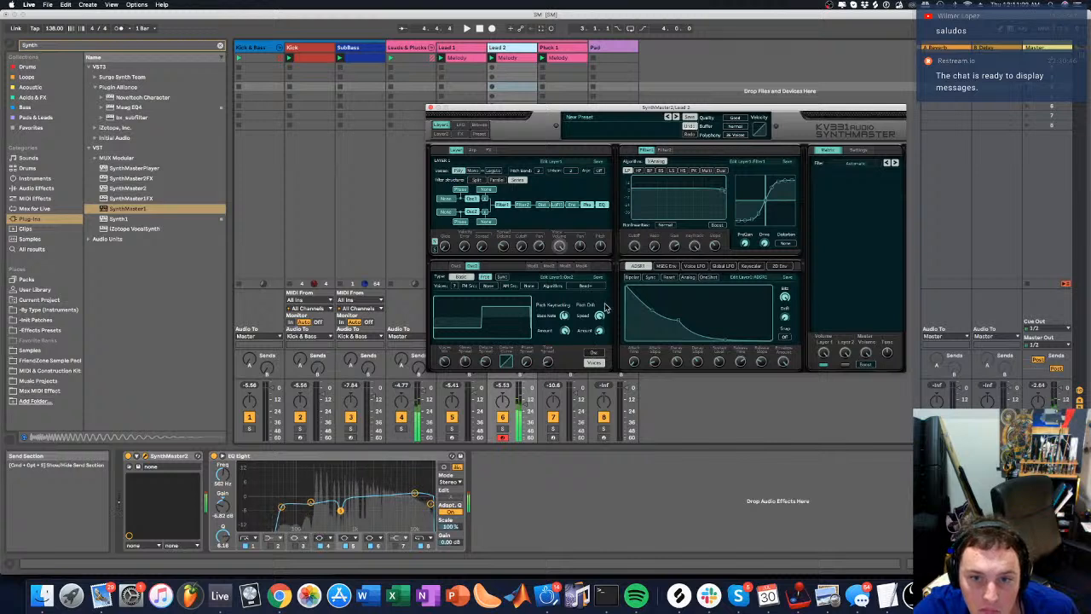
click(585, 286)
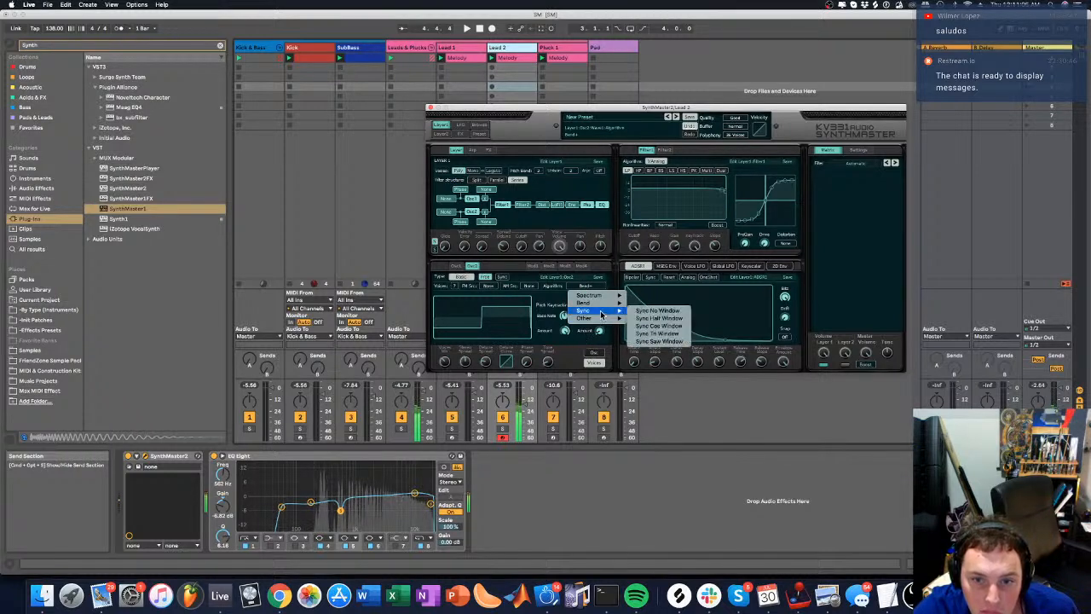
mouse_move(599, 296)
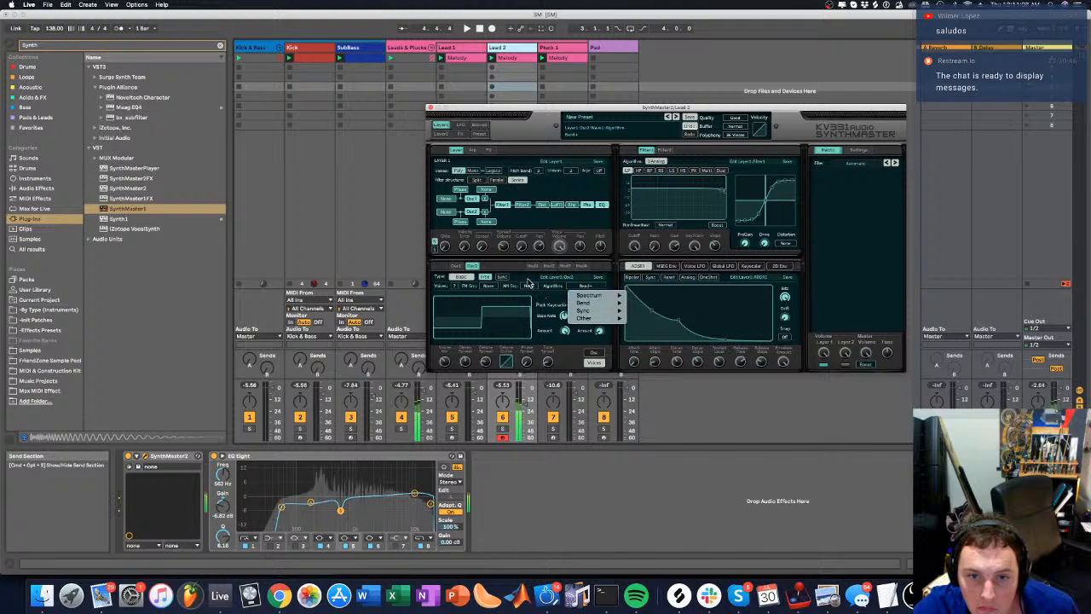
click(523, 278)
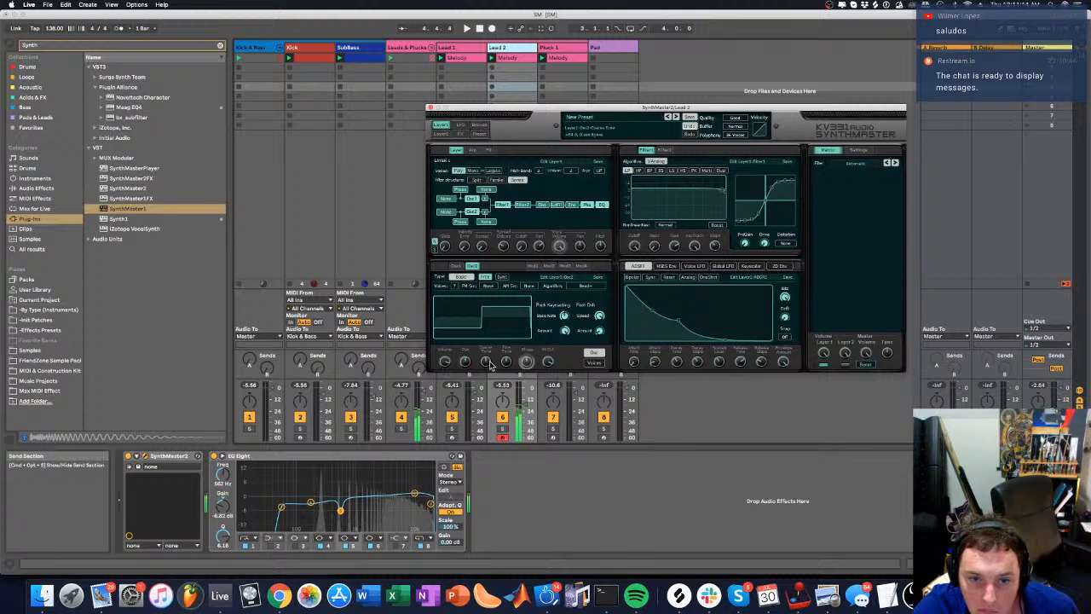
click(457, 265)
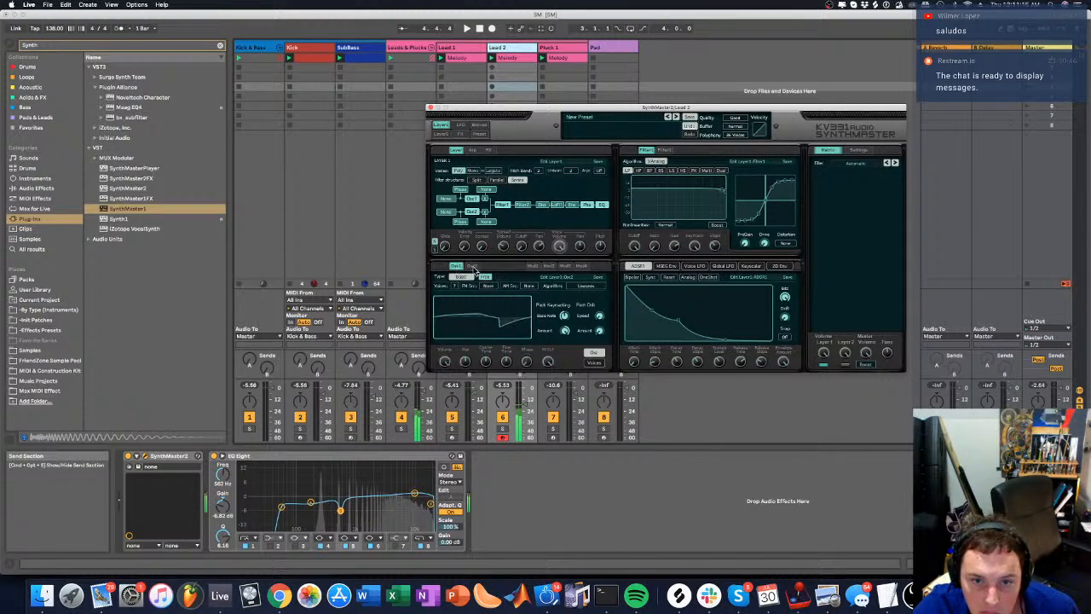
click(529, 266)
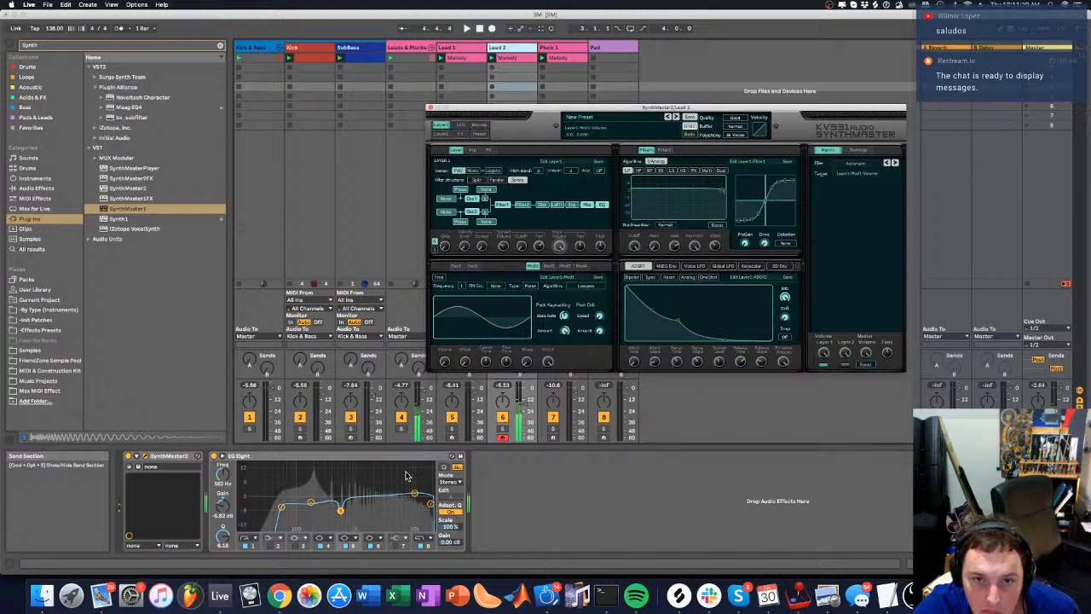
click(445, 200)
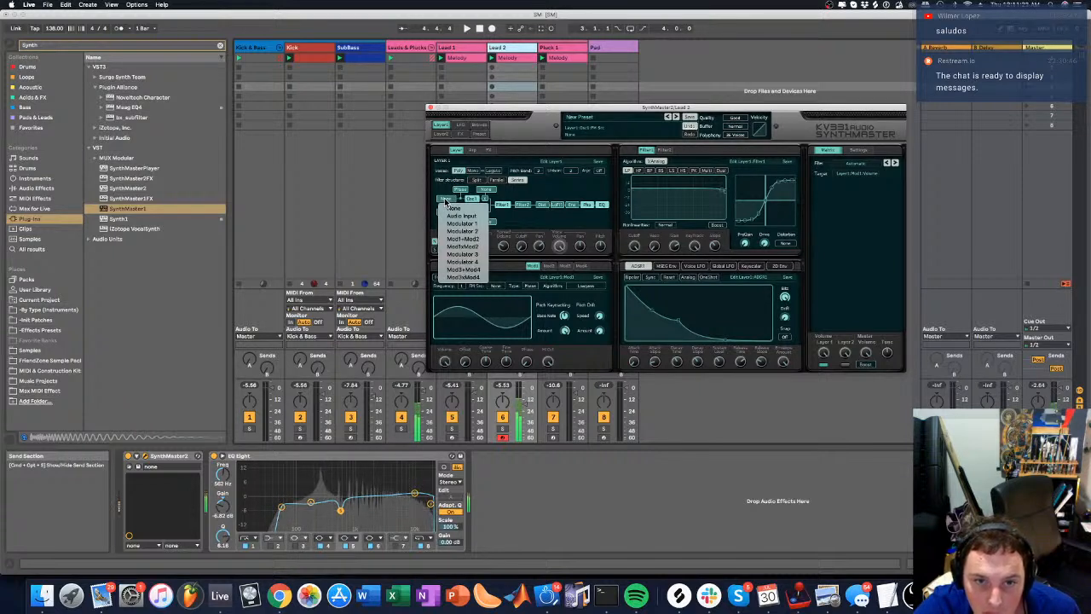
click(447, 207)
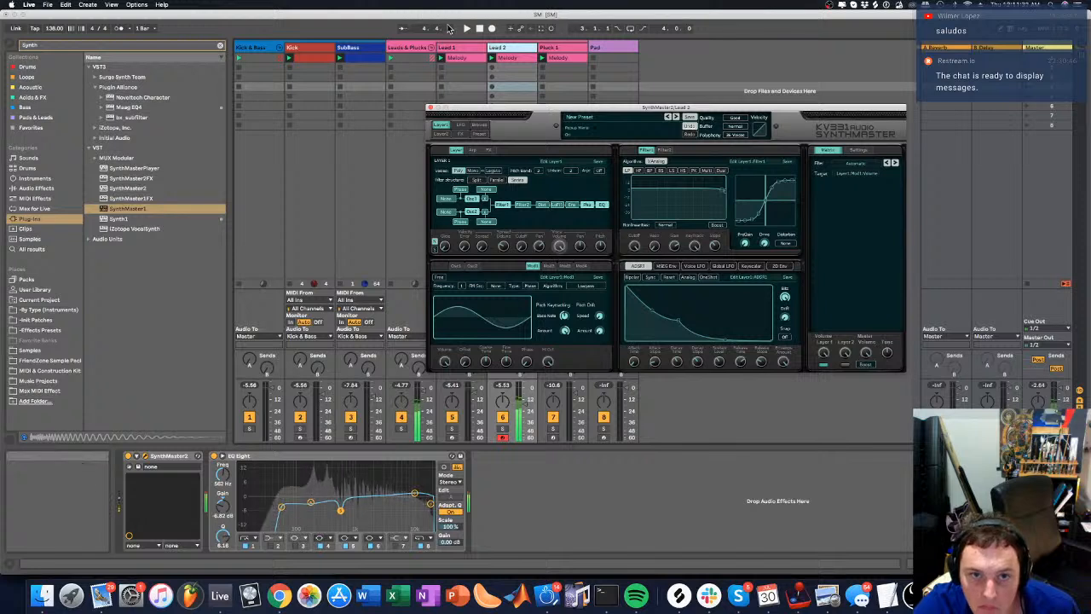
click(456, 48)
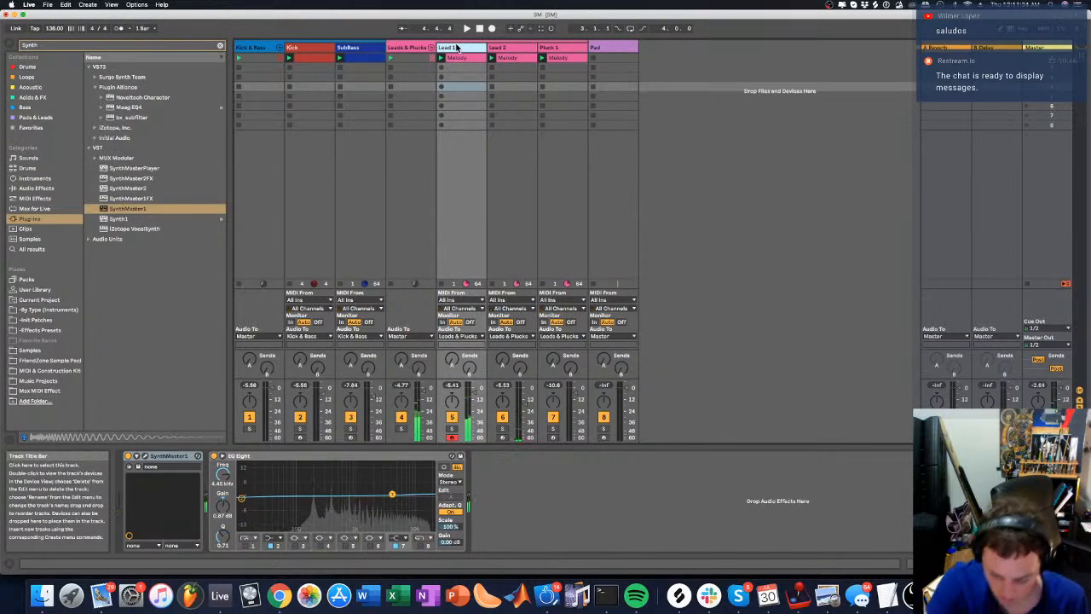
In the Pad track's SynthMaster1, set the Sub 1 waveform to Pink Noise and adjust its volume
click(607, 47)
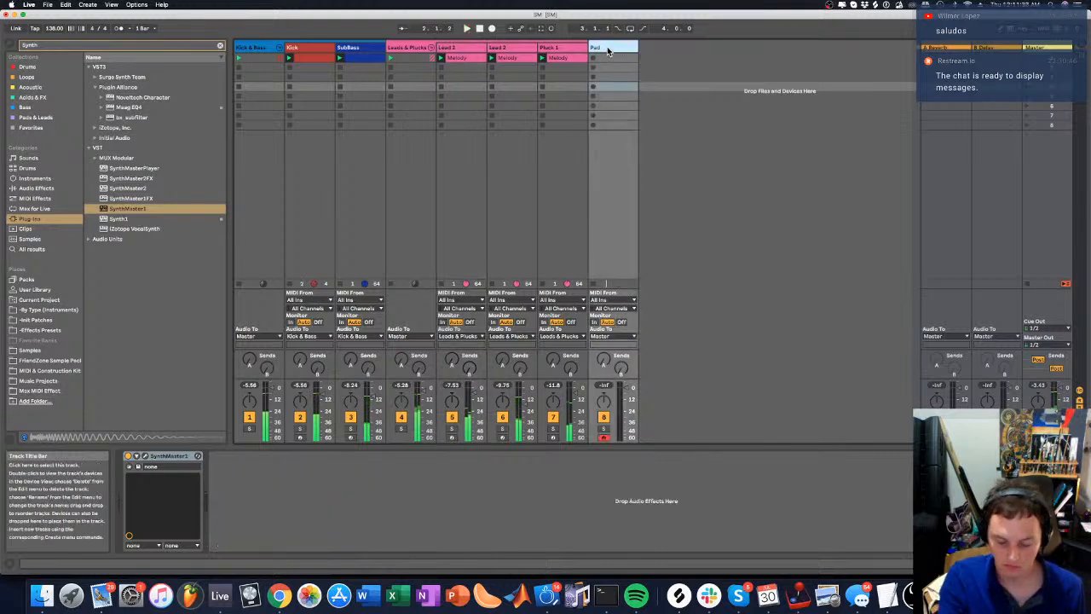
click(145, 457)
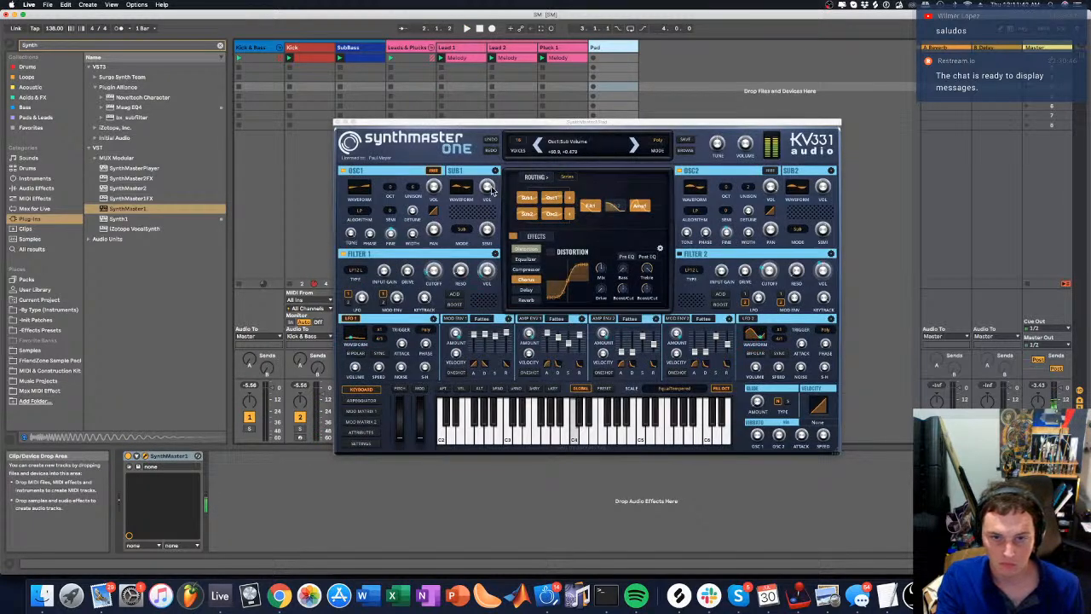
click(458, 190)
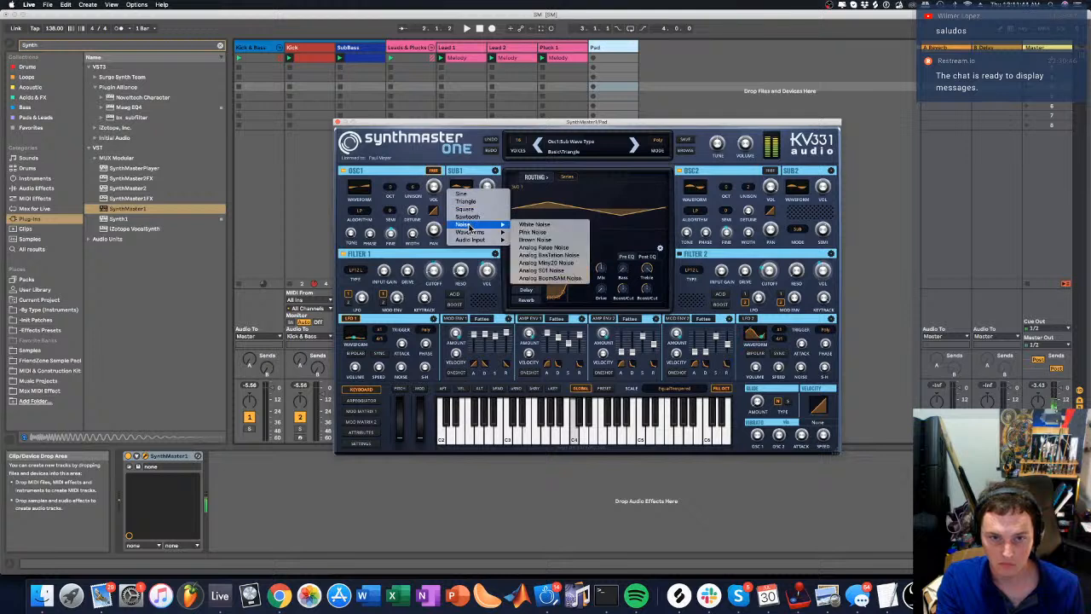
mouse_move(499, 224)
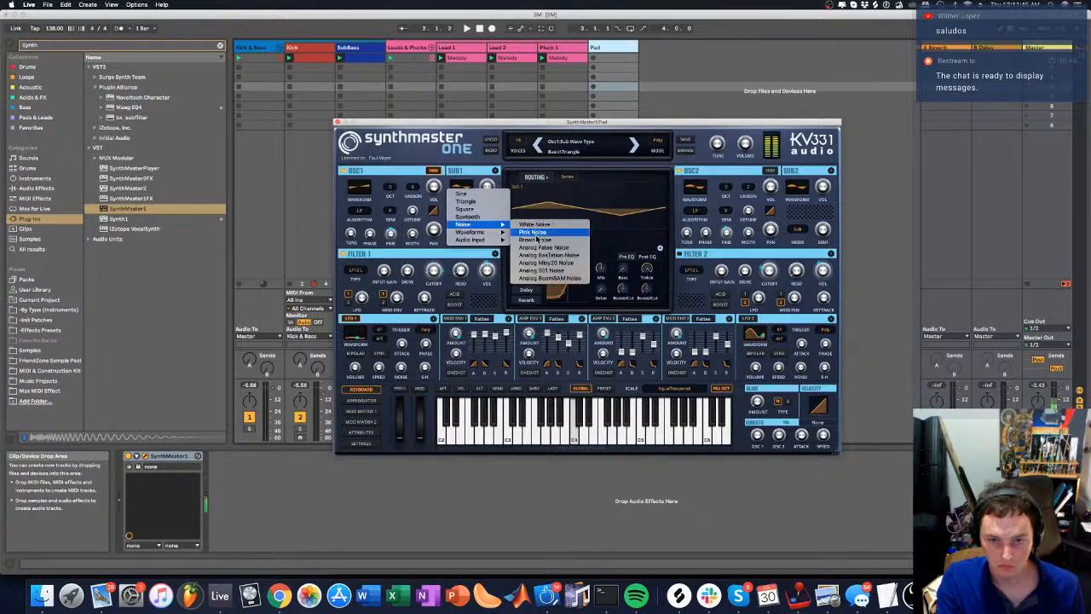
click(536, 232)
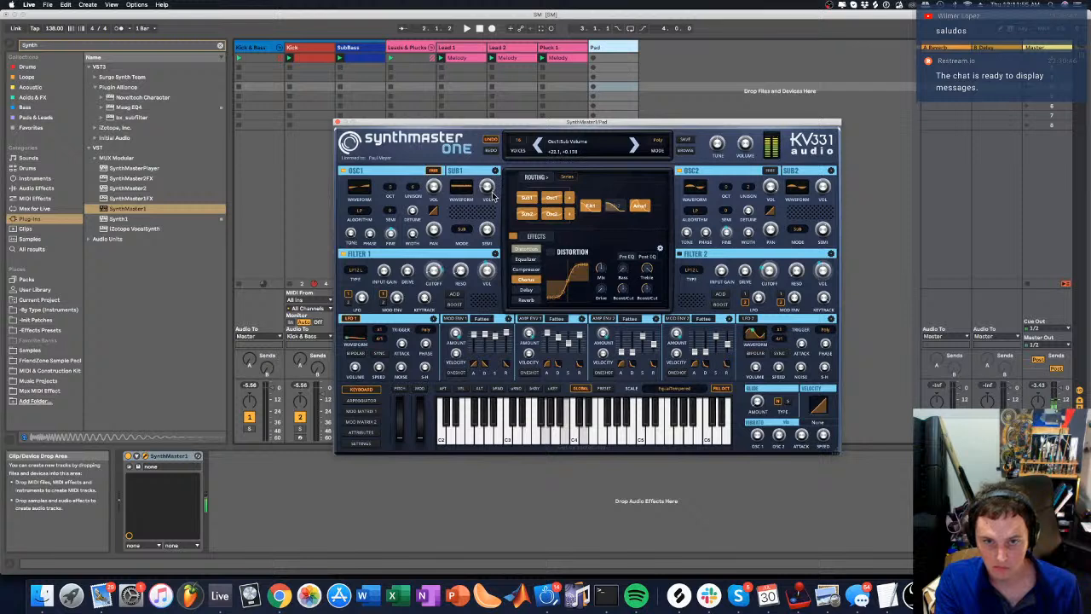
mouse_move(491, 198)
mouse_down()
mouse_move(481, 198)
mouse_move(492, 187)
mouse_up()
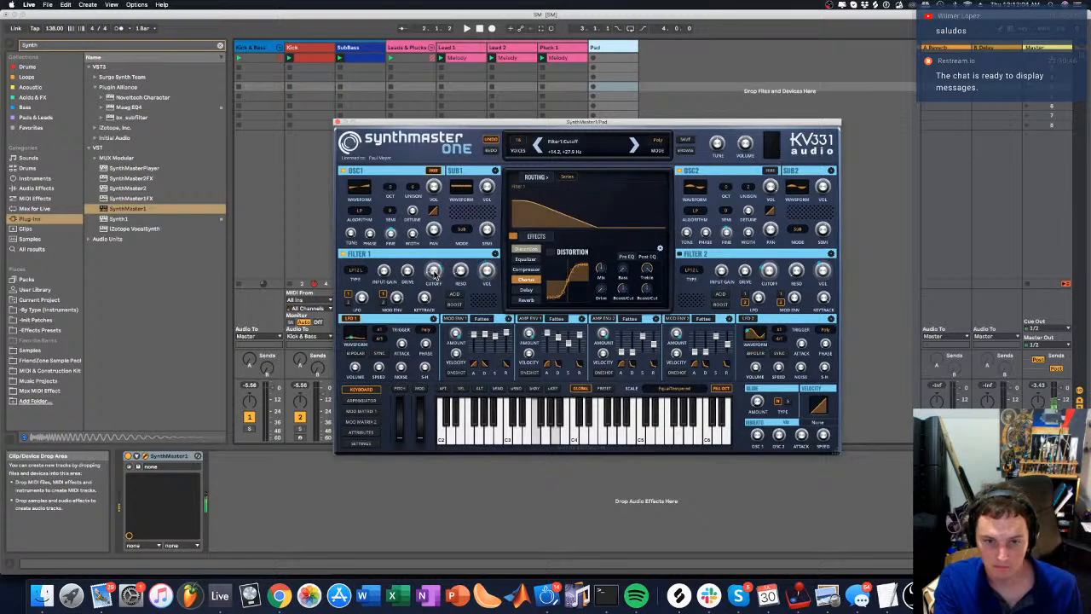
Lower the Pad's Filter 1 cutoff and add a CC1 modulation to it
mouse_move(435, 273)
mouse_down()
mouse_move(447, 229)
mouse_move(435, 290)
mouse_up()
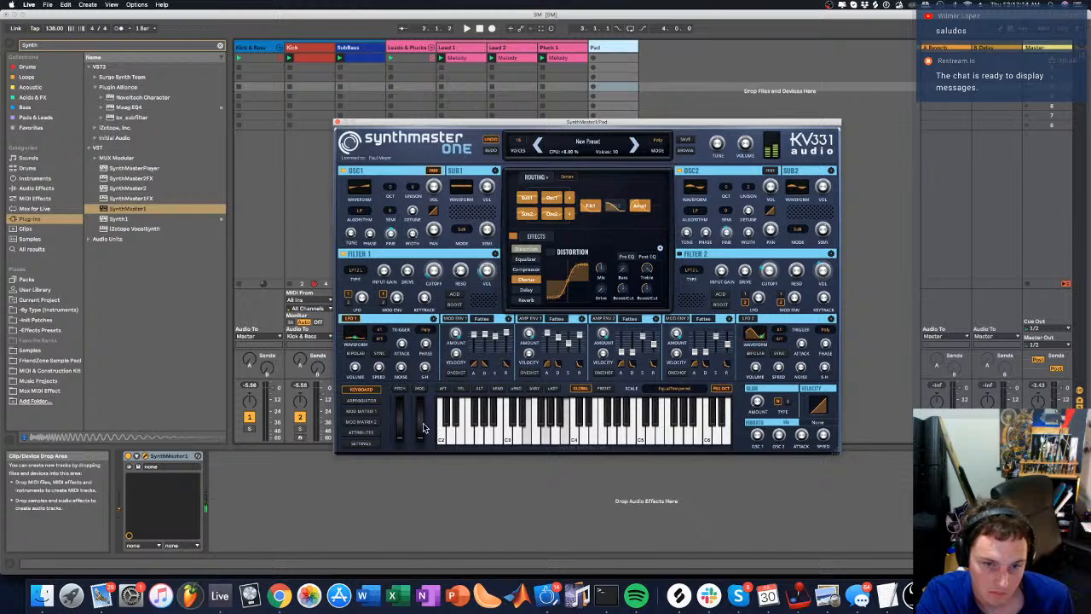
right_click(434, 274)
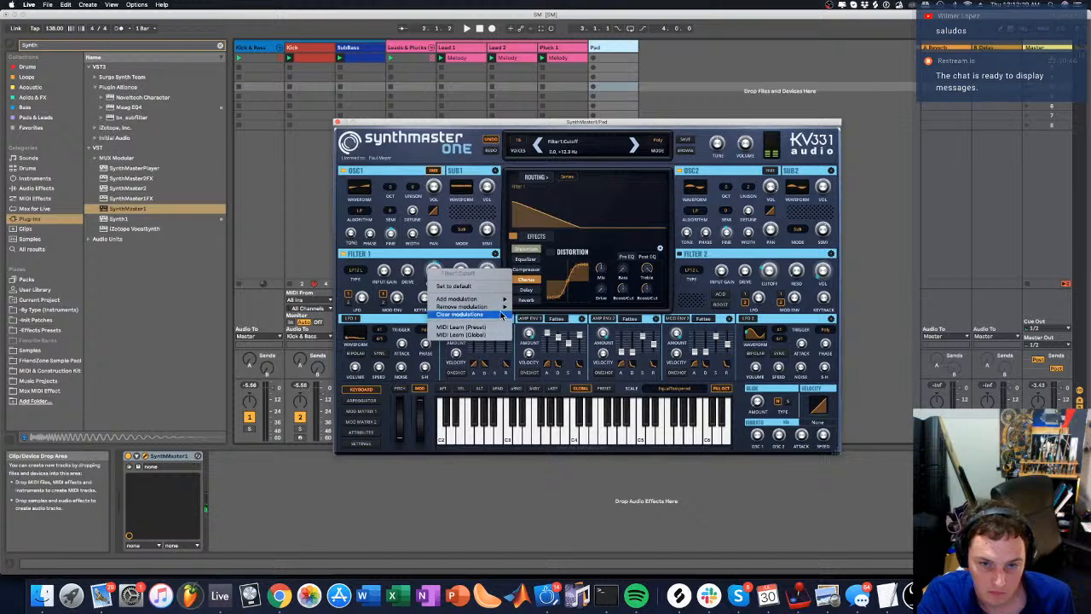
click(614, 330)
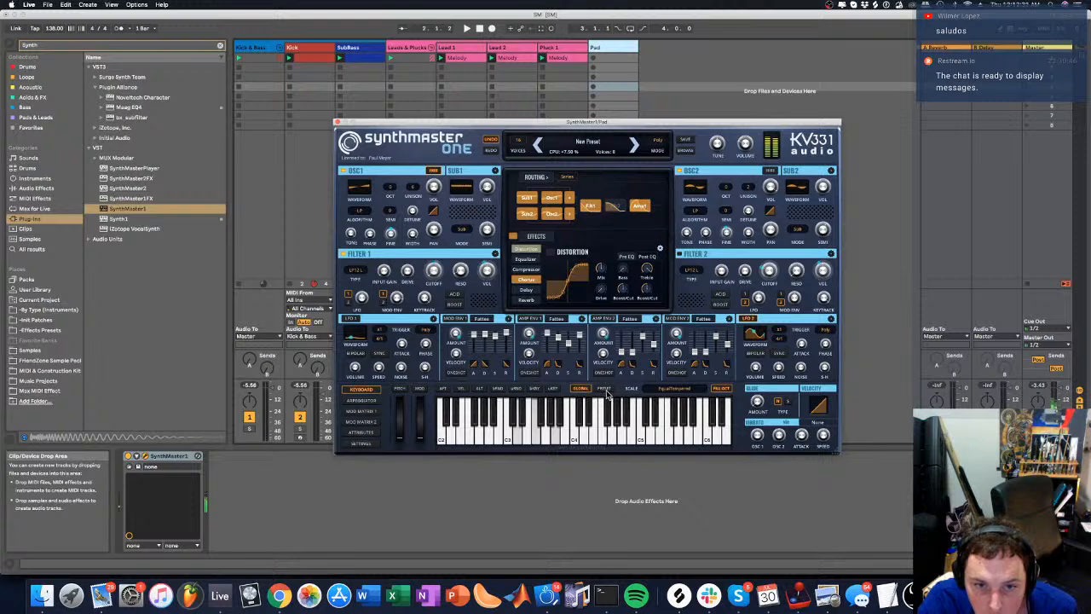
Add Mod Env1 Final Level as the second target of the CC1 source in the Pad's modulation matrix
click(363, 411)
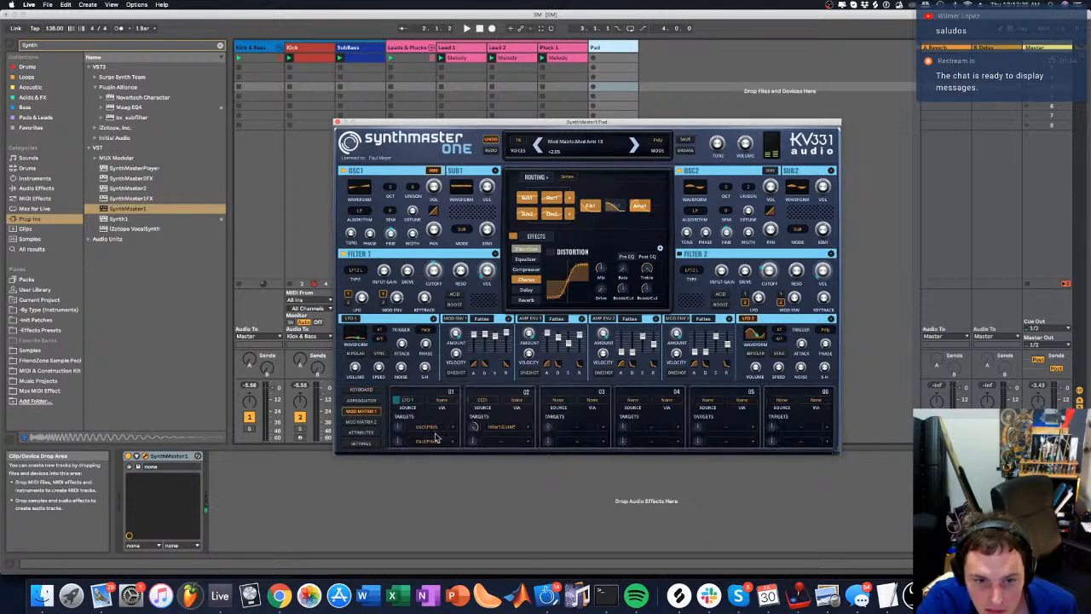
click(504, 441)
mouse_move(510, 306)
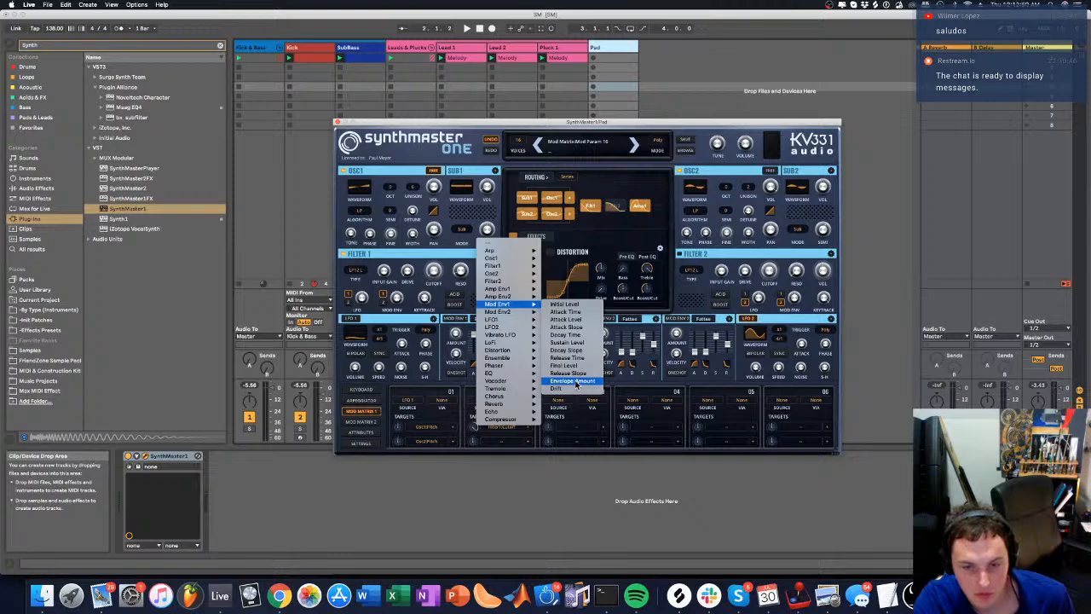
click(578, 369)
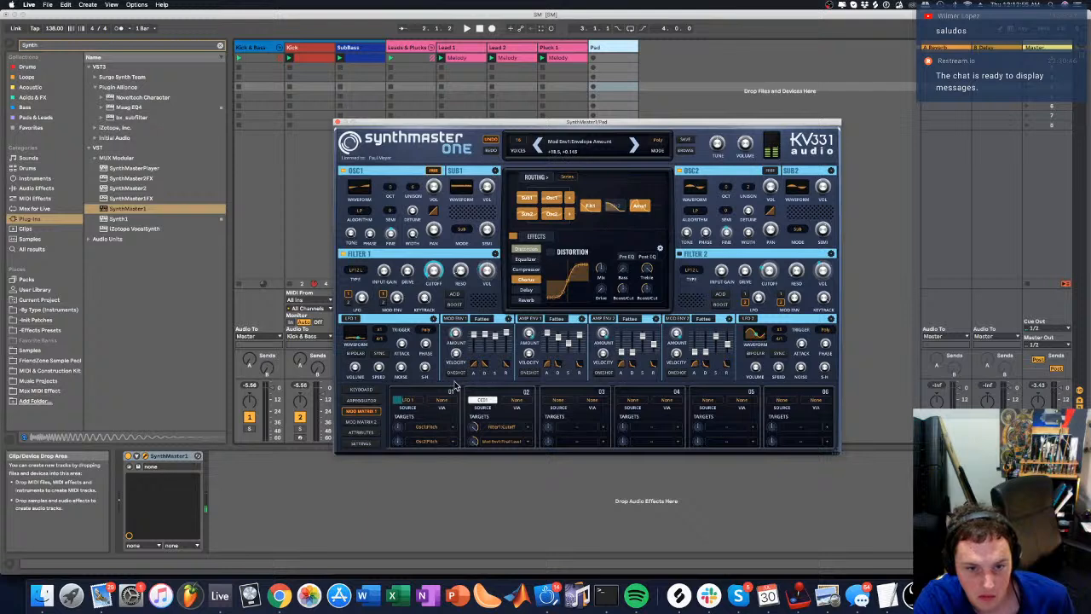
click(497, 442)
click(462, 428)
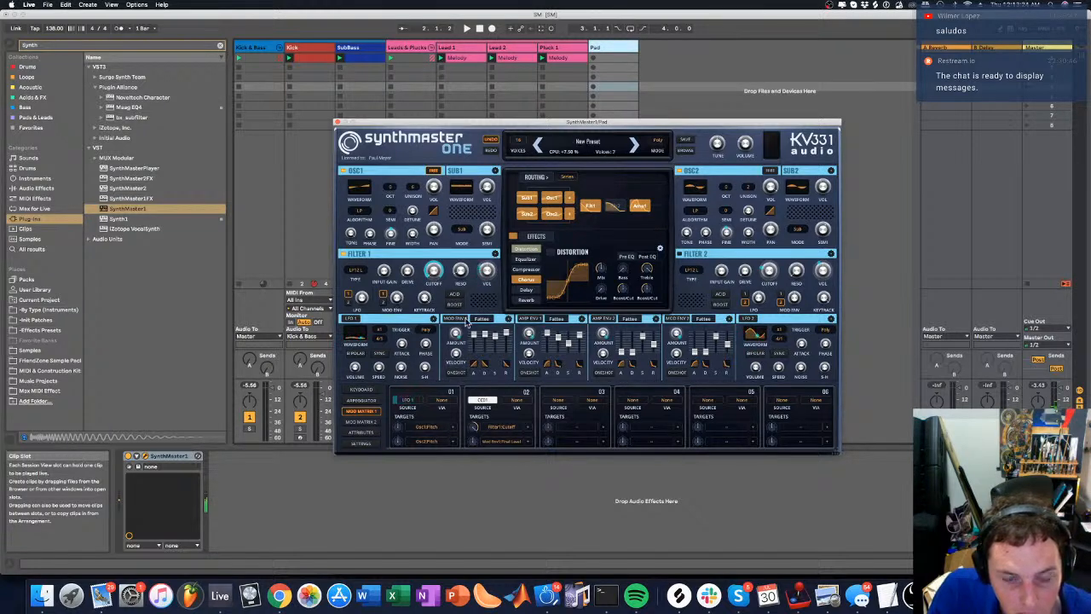
Play the Pad while checking its mod wheel, modulation matrix and Mod Env 1, and close the synth window
click(361, 390)
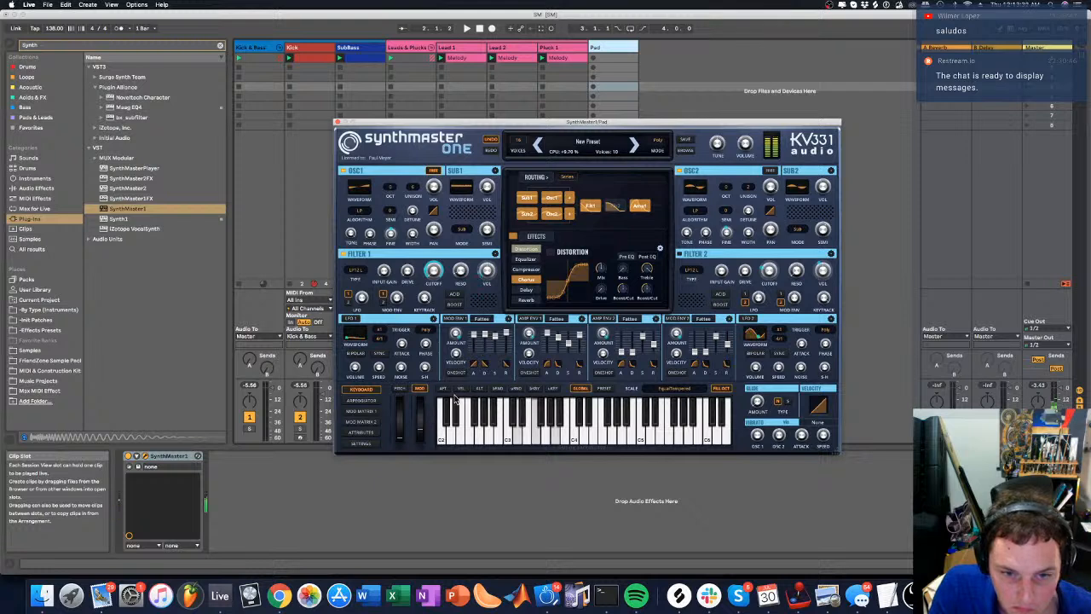
click(362, 412)
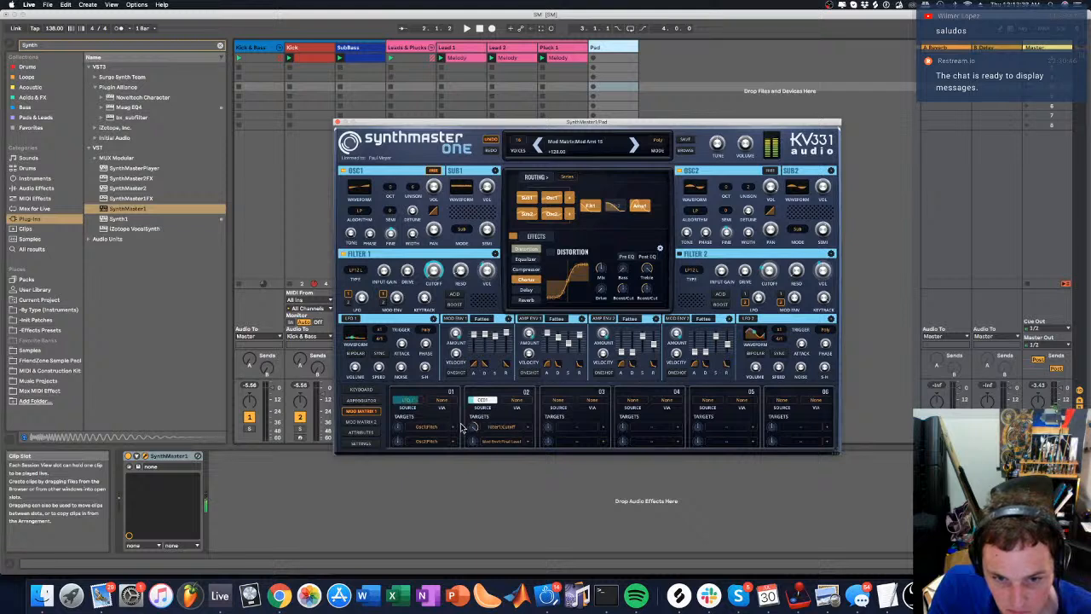
mouse_move(396, 297)
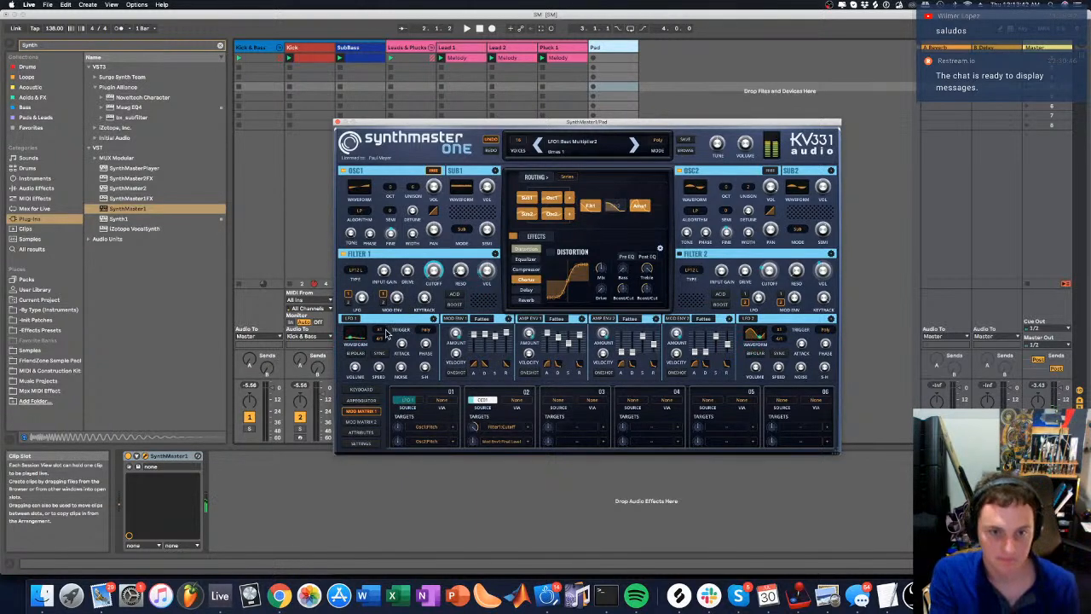
mouse_move(508, 338)
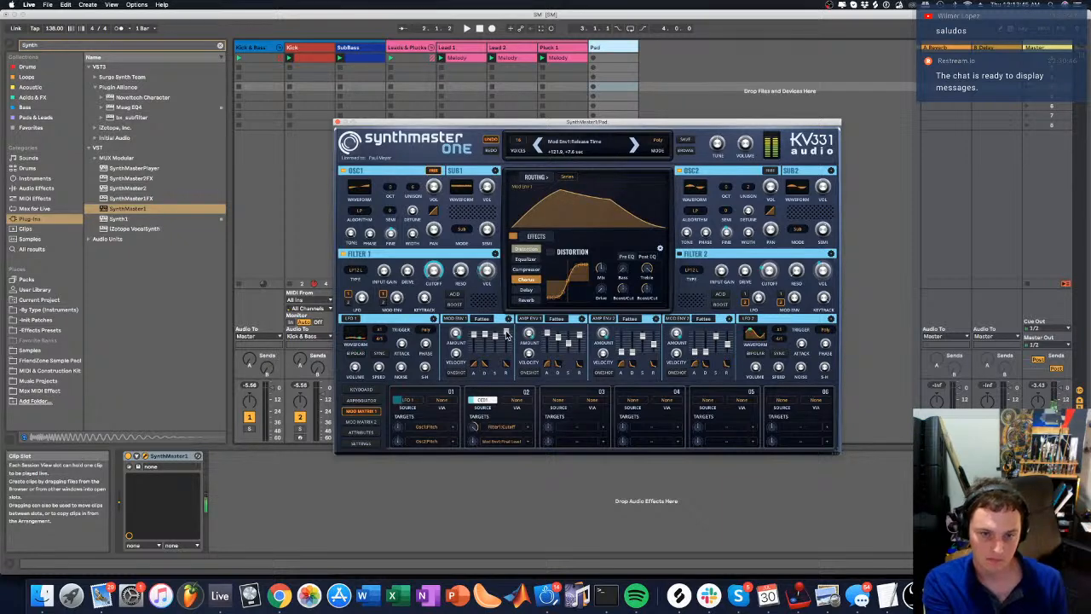
click(336, 121)
click(656, 60)
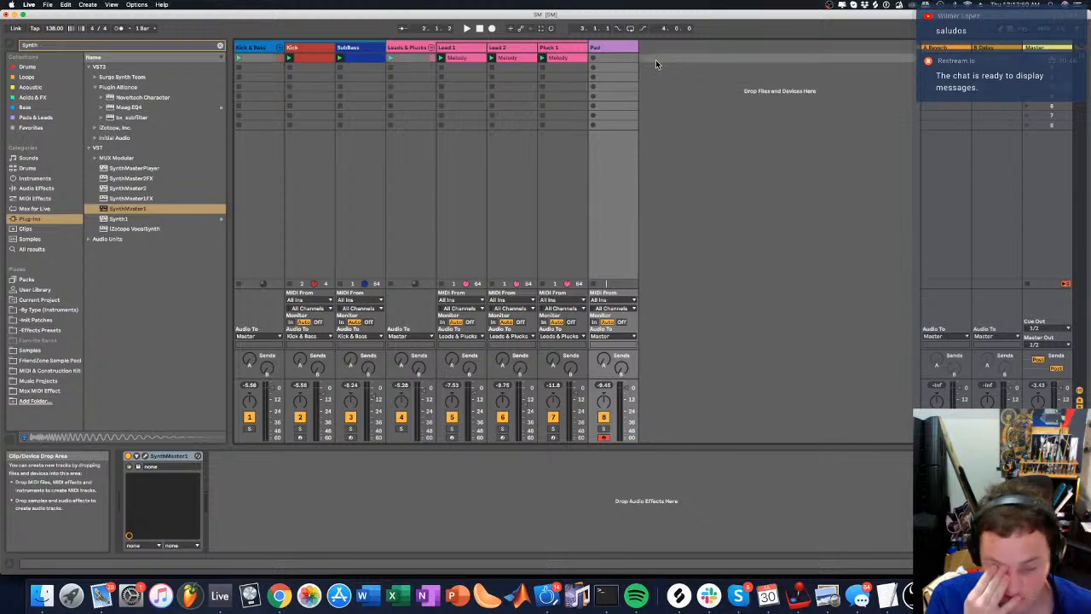
click(667, 77)
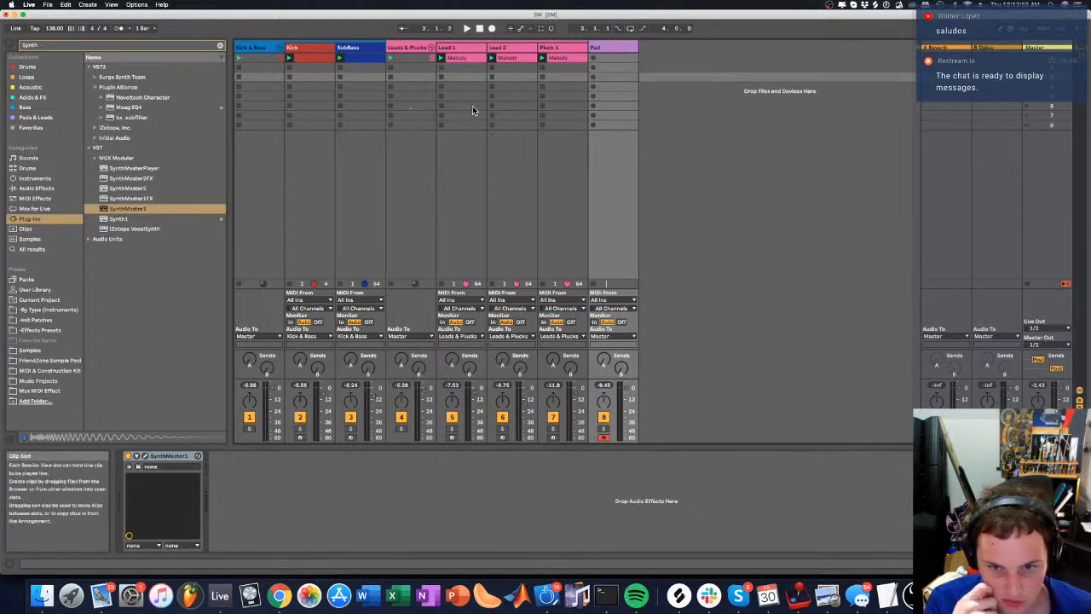